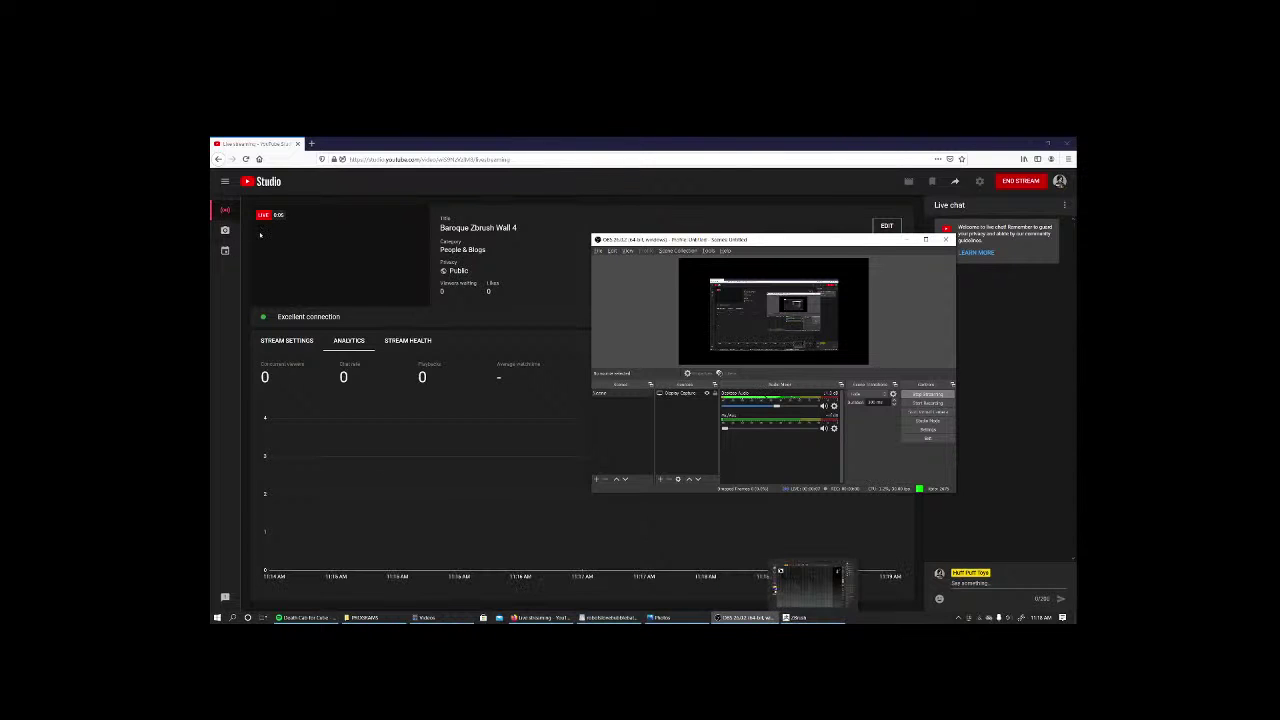
Bring the ZBrush window with the baroque wall sculpt to the front.
click(800, 617)
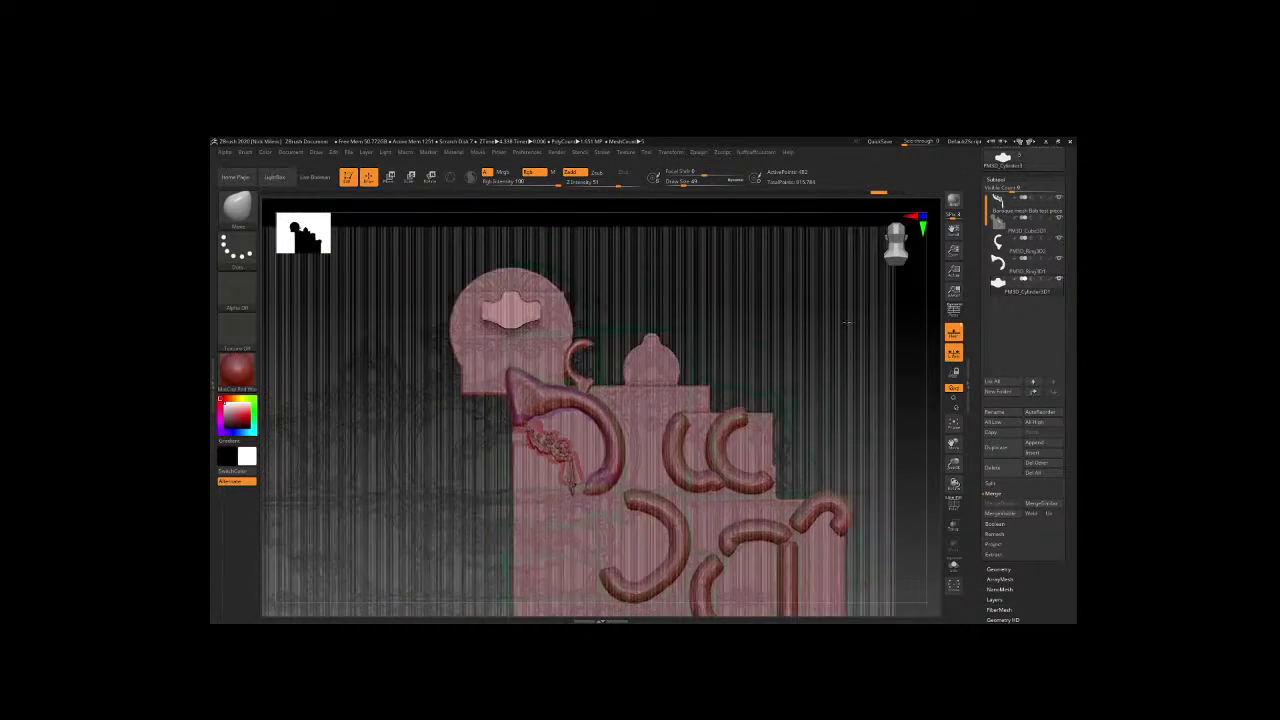
Zoom in on the scroll pieces and select the CurveTube brush from the brush picker.
scroll(763, 374, up, 5)
alt+right_drag(688, 508, 645, 438)
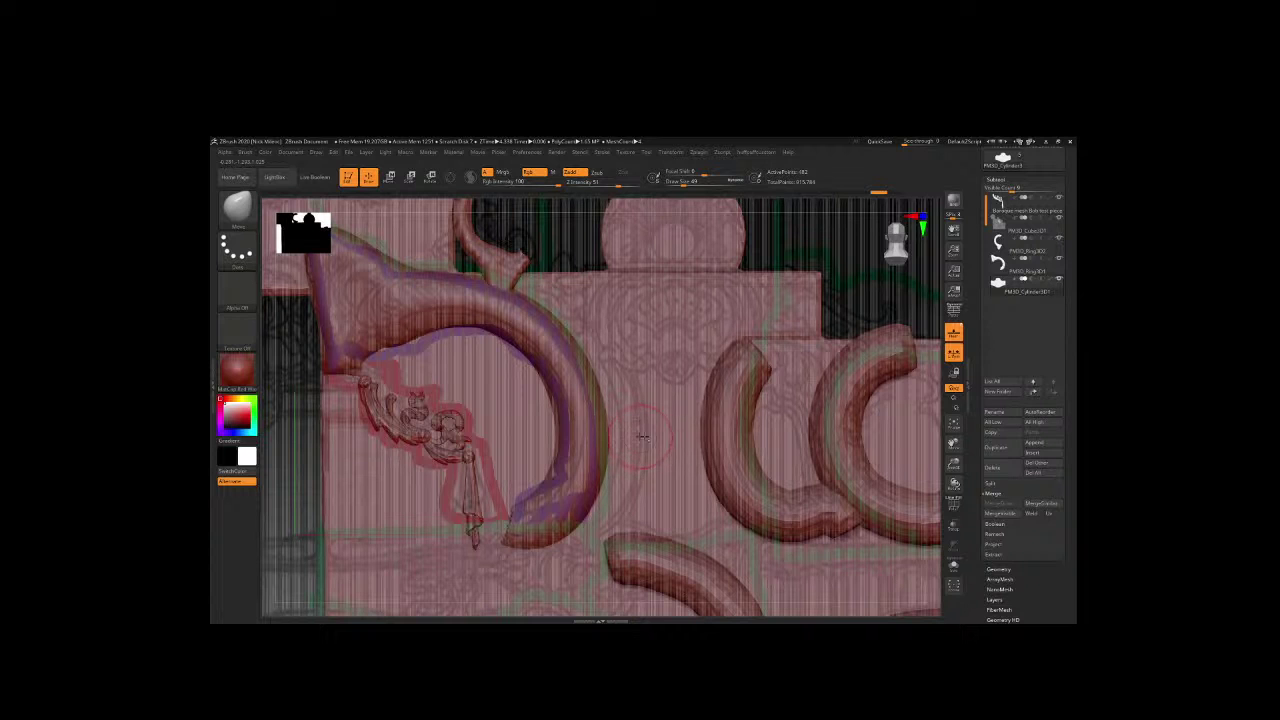
key(b)
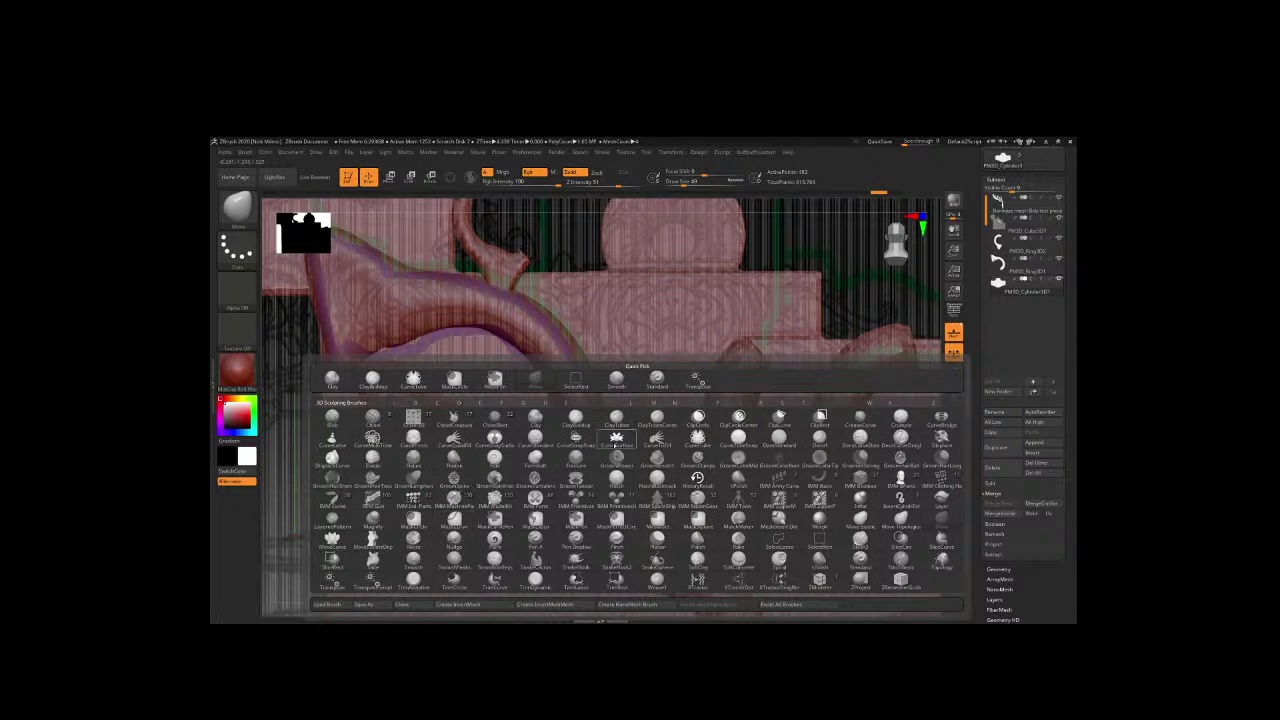
click(698, 459)
key(space)
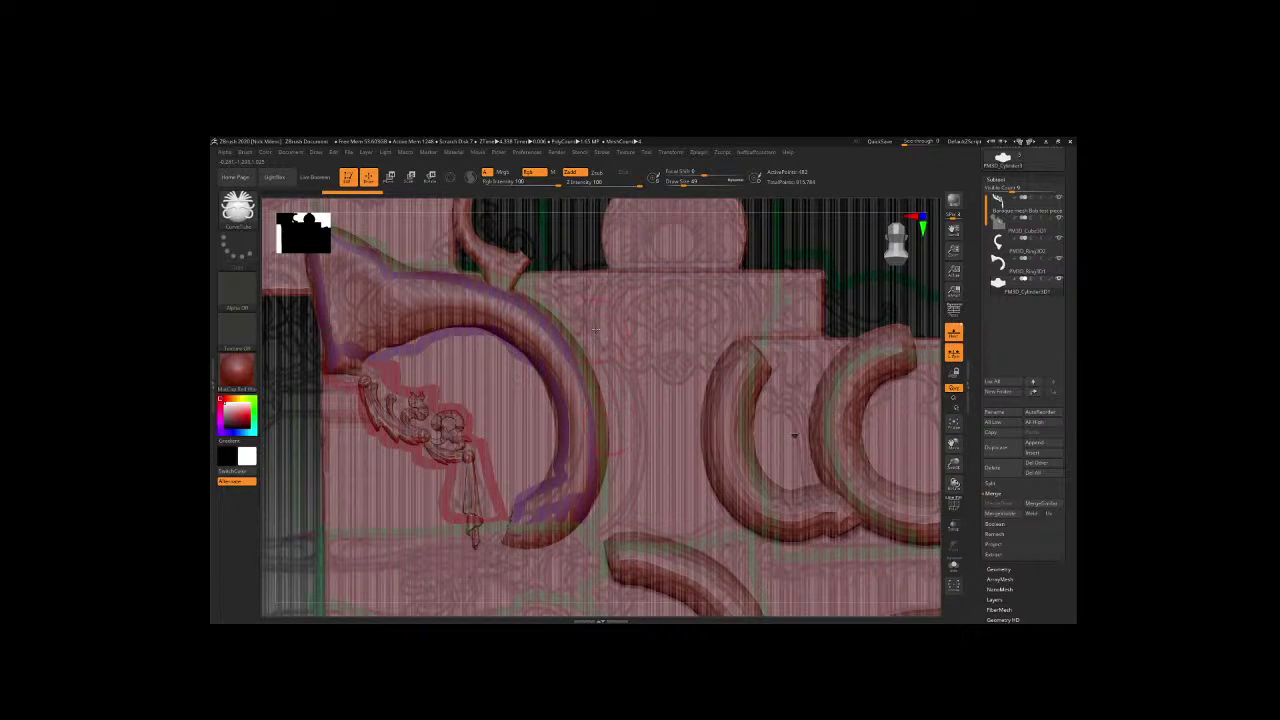
Draw a long curved tube beside the large scroll, redrawing the stroke after undoing it.
right_drag(794, 435, 598, 268)
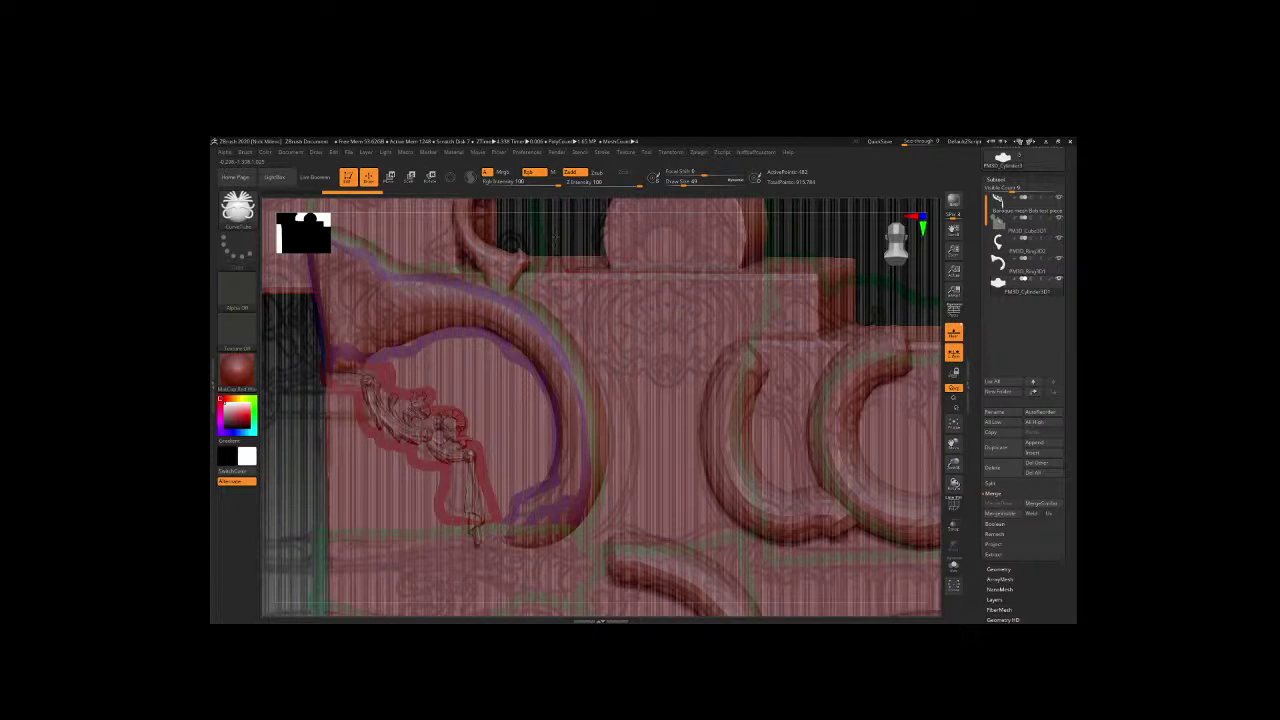
right_drag(510, 244, 555, 238)
key(space)
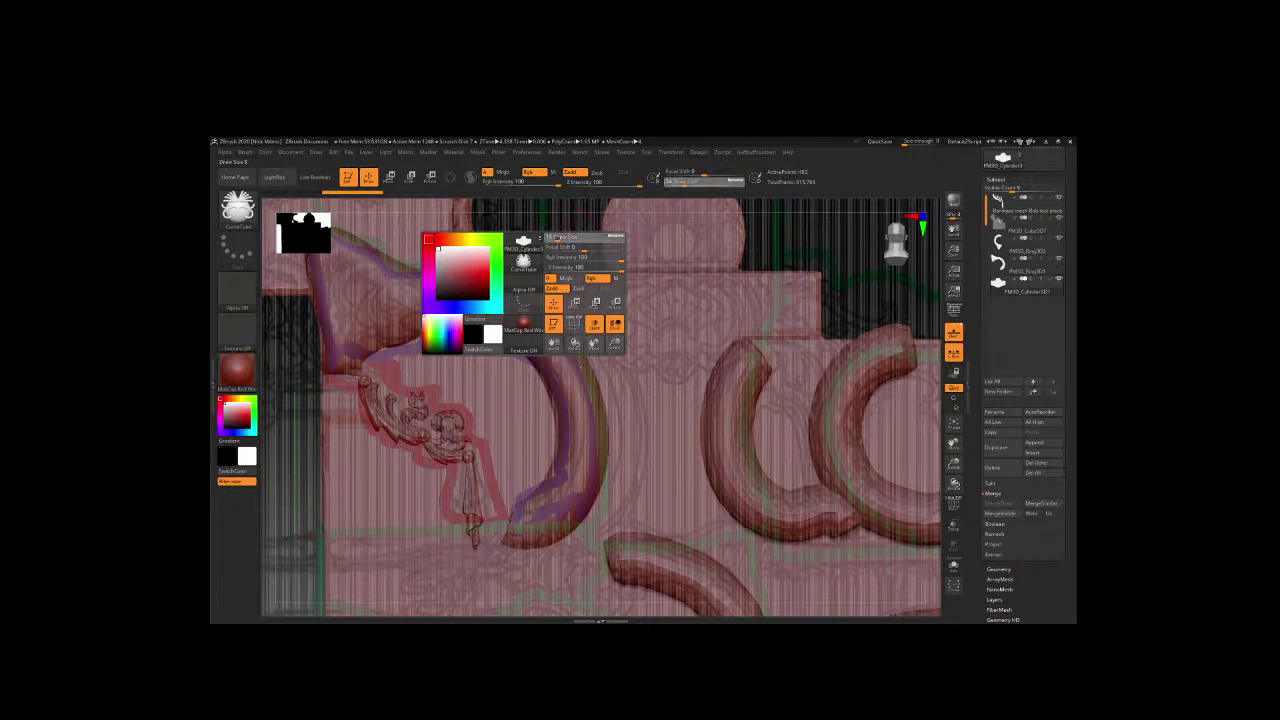
drag(565, 300, 622, 515)
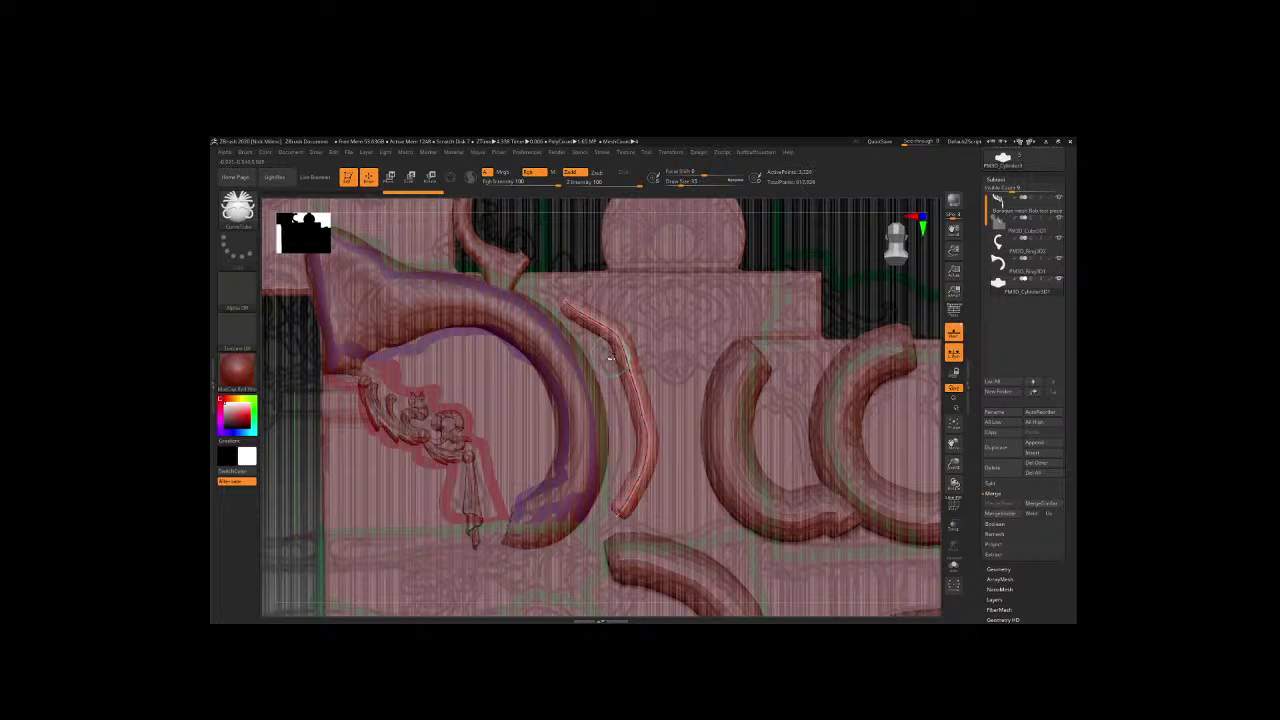
key(space)
key(ctrl+z)
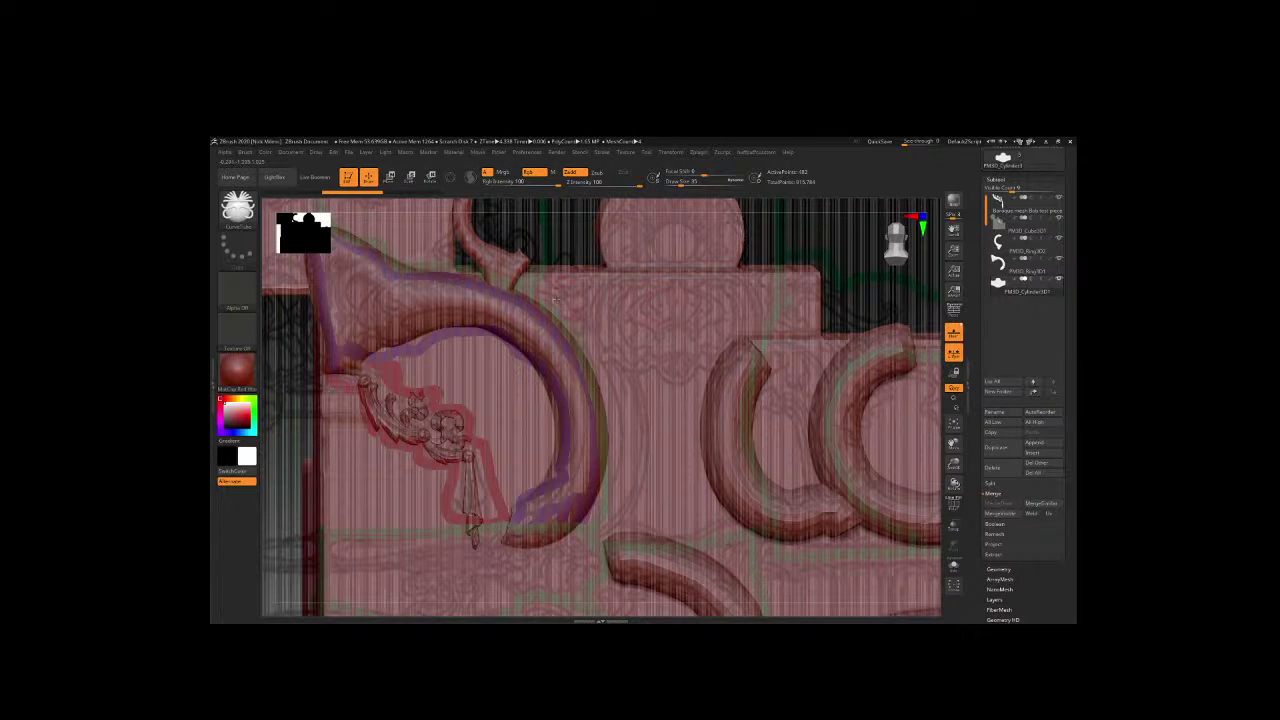
drag(557, 299, 598, 525)
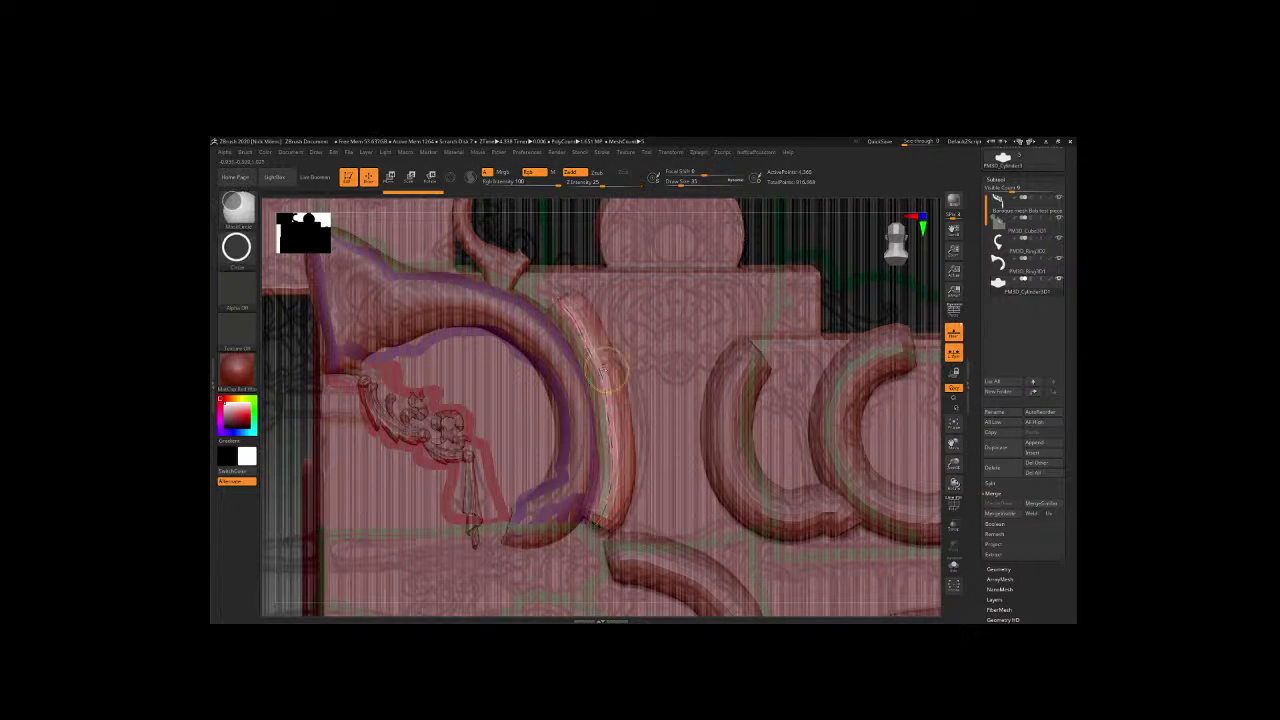
key(ctrl+z)
drag(565, 297, 581, 540)
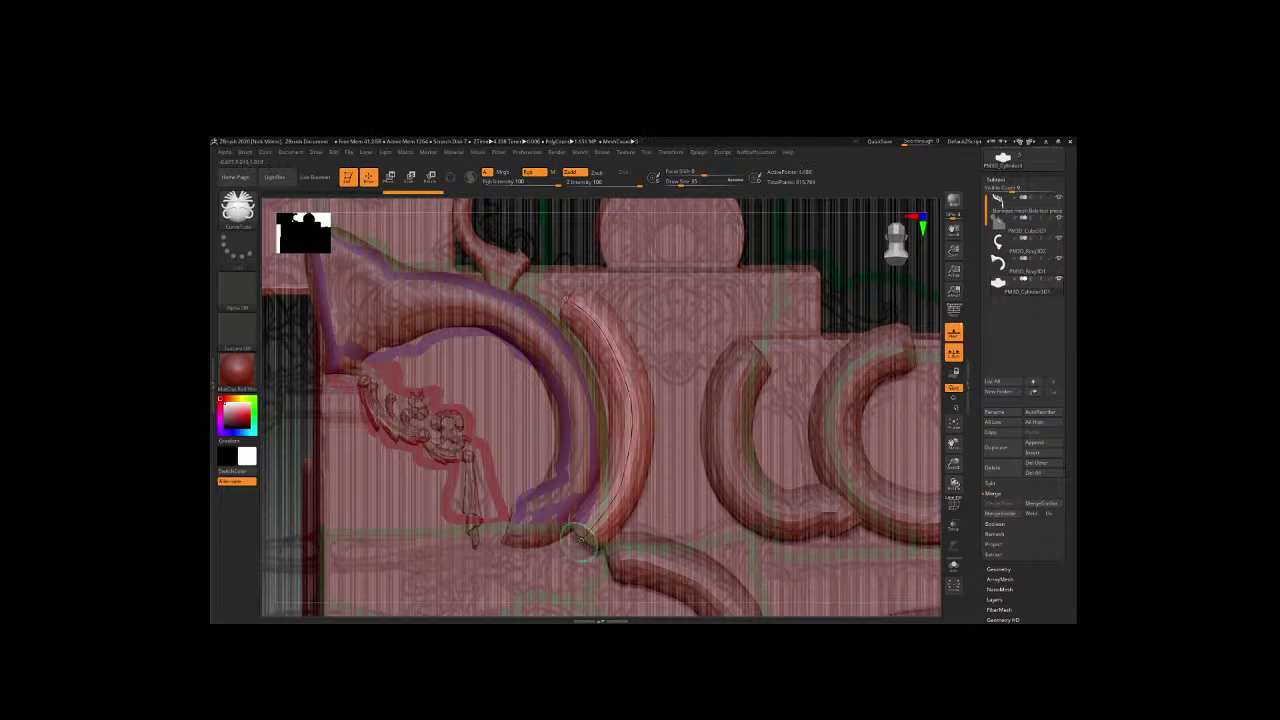
Lower Draw Size to 16 and add short curled tubes at the middle C shape.
mouse_move(877, 257)
alt+mouse_down()
mouse_move(722, 267)
mouse_move(730, 256)
alt+mouse_up()
key(space)
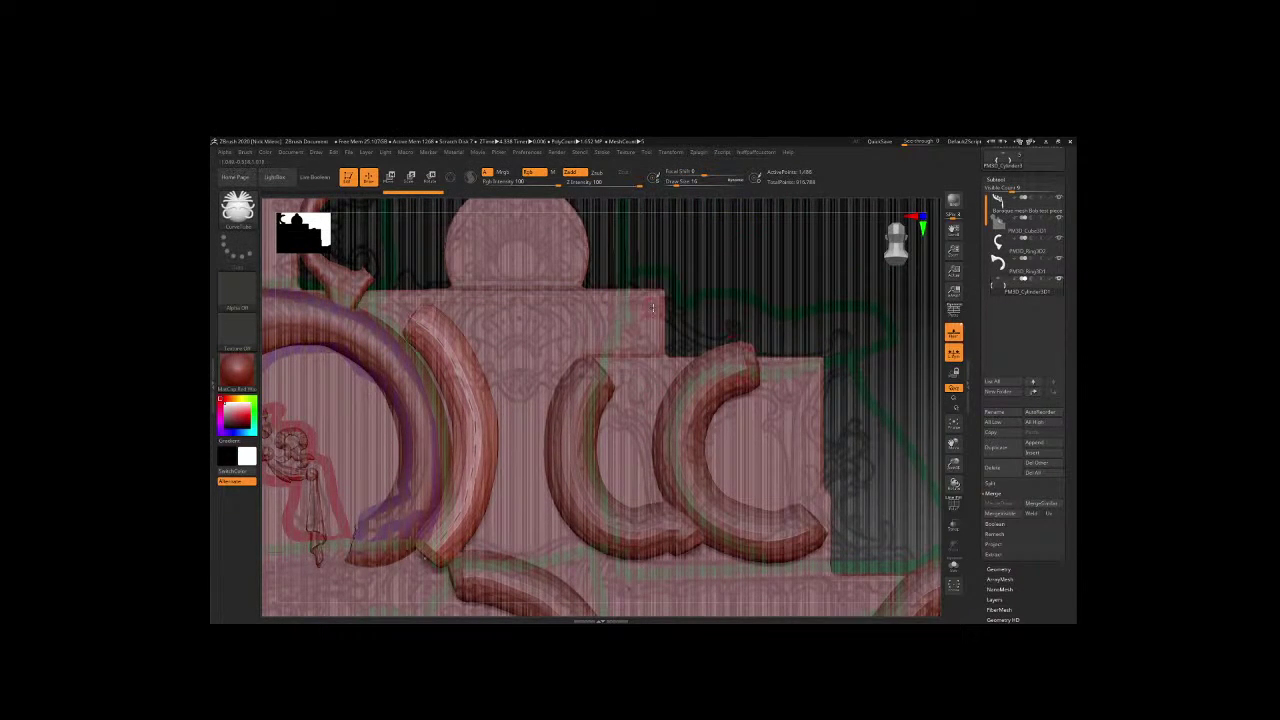
drag(628, 301, 656, 300)
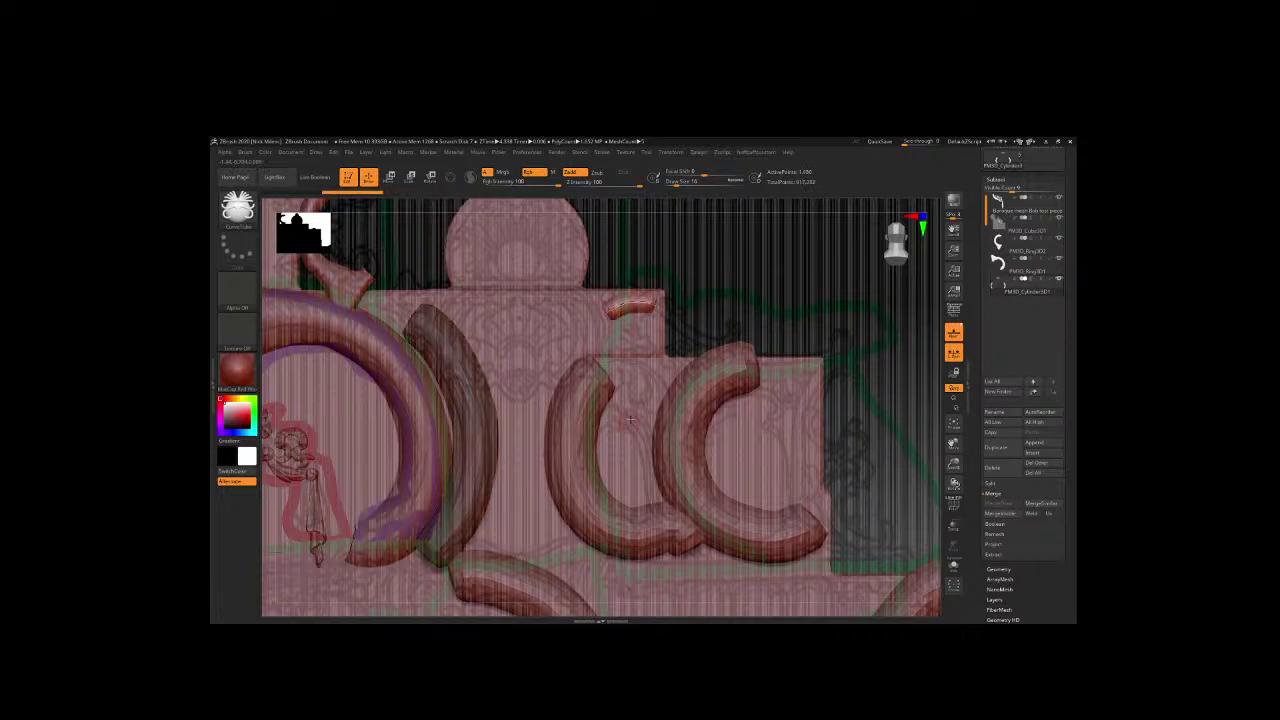
drag(645, 367, 656, 404)
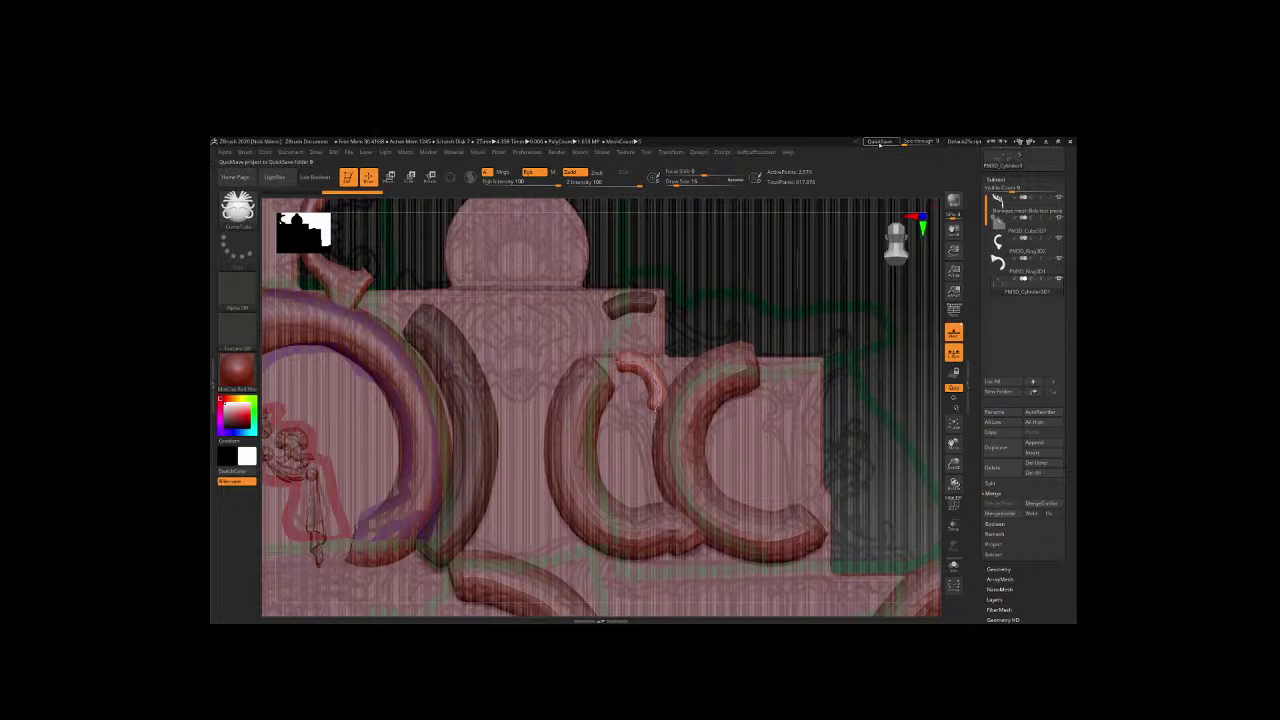
QuickSave the project and insert PM3D_Cylinder3D1 as a new subtool.
click(878, 142)
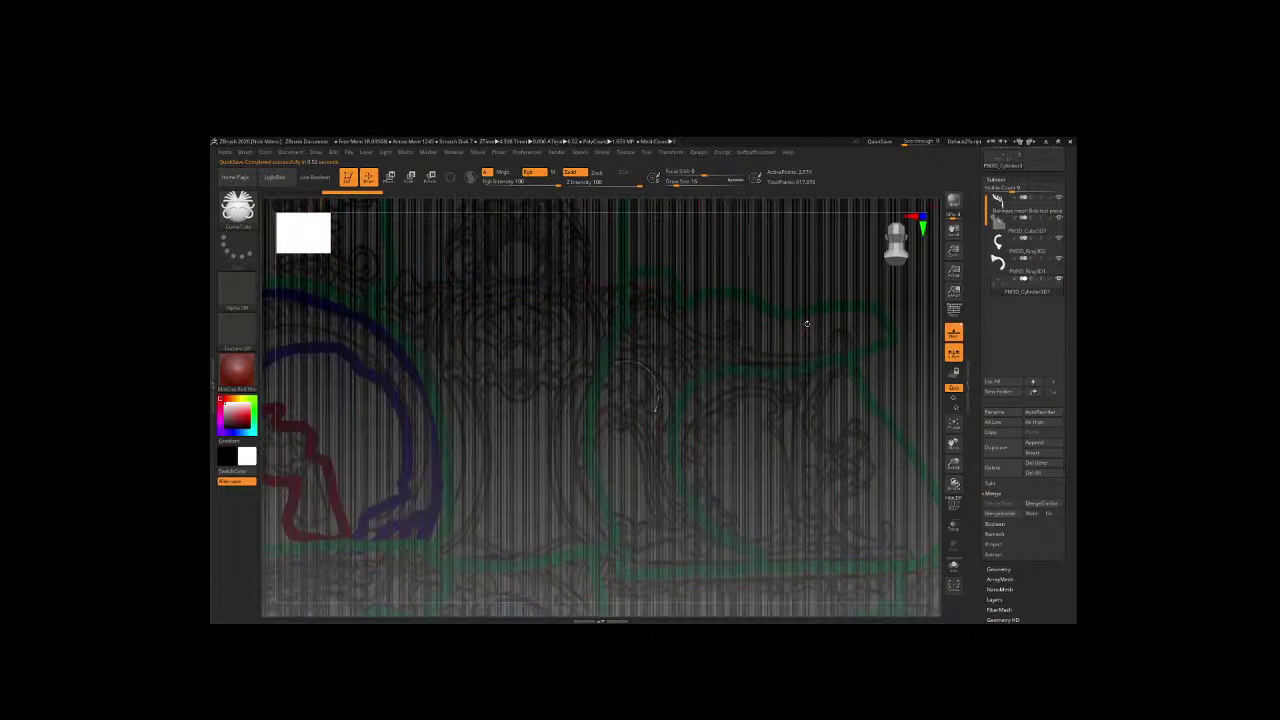
click(1034, 452)
click(751, 431)
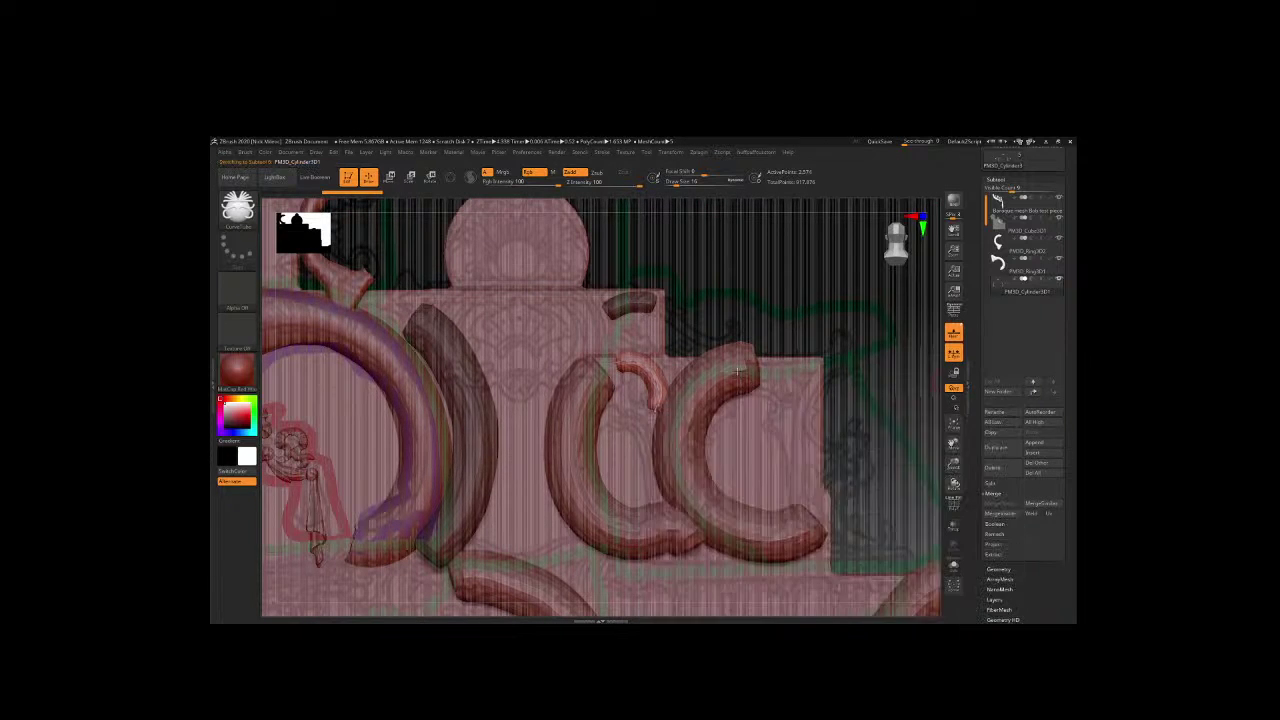
drag(853, 319, 760, 340)
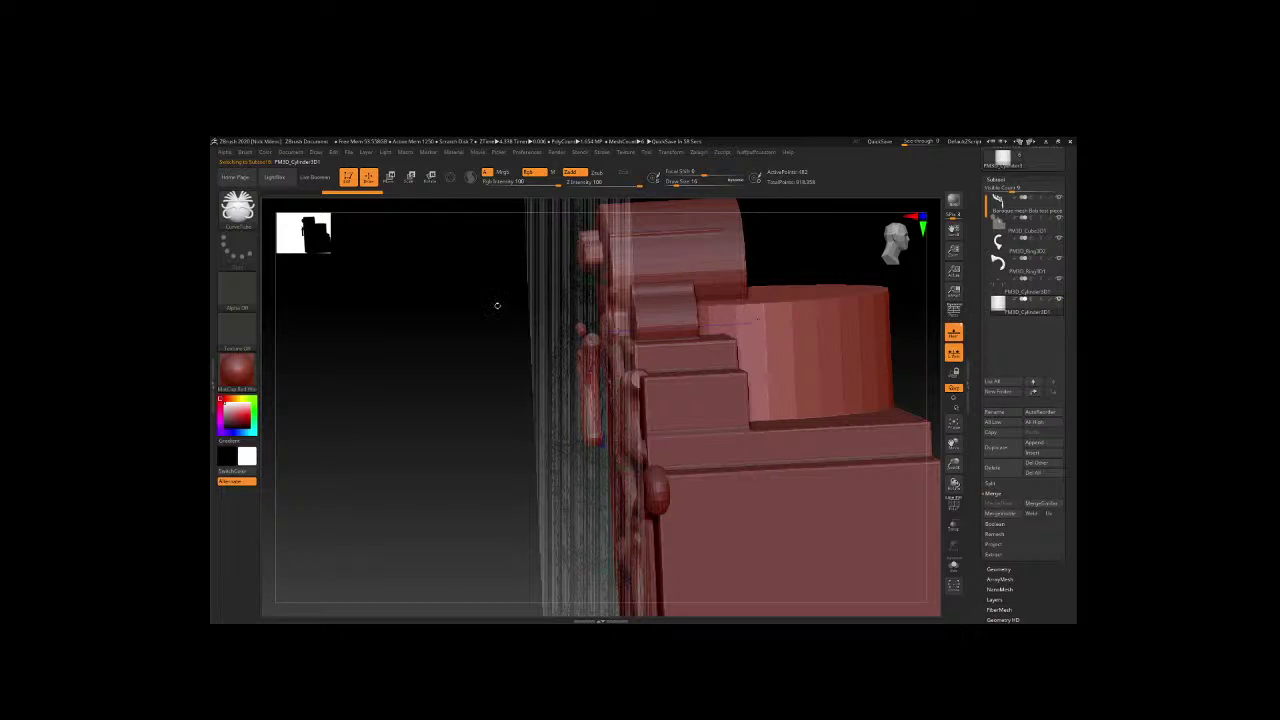
Pull the cylinder out to the left of the relief with the Move transpose line.
drag(494, 306, 337, 314)
key(w)
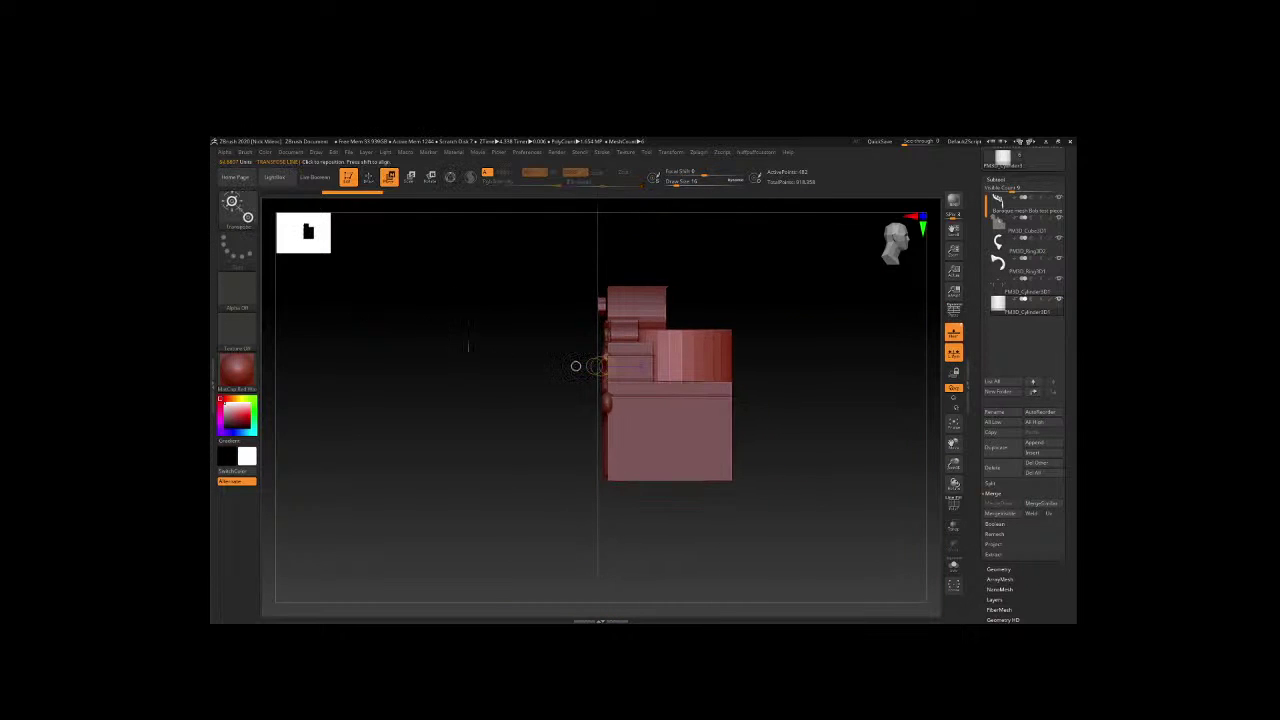
alt+click(690, 350)
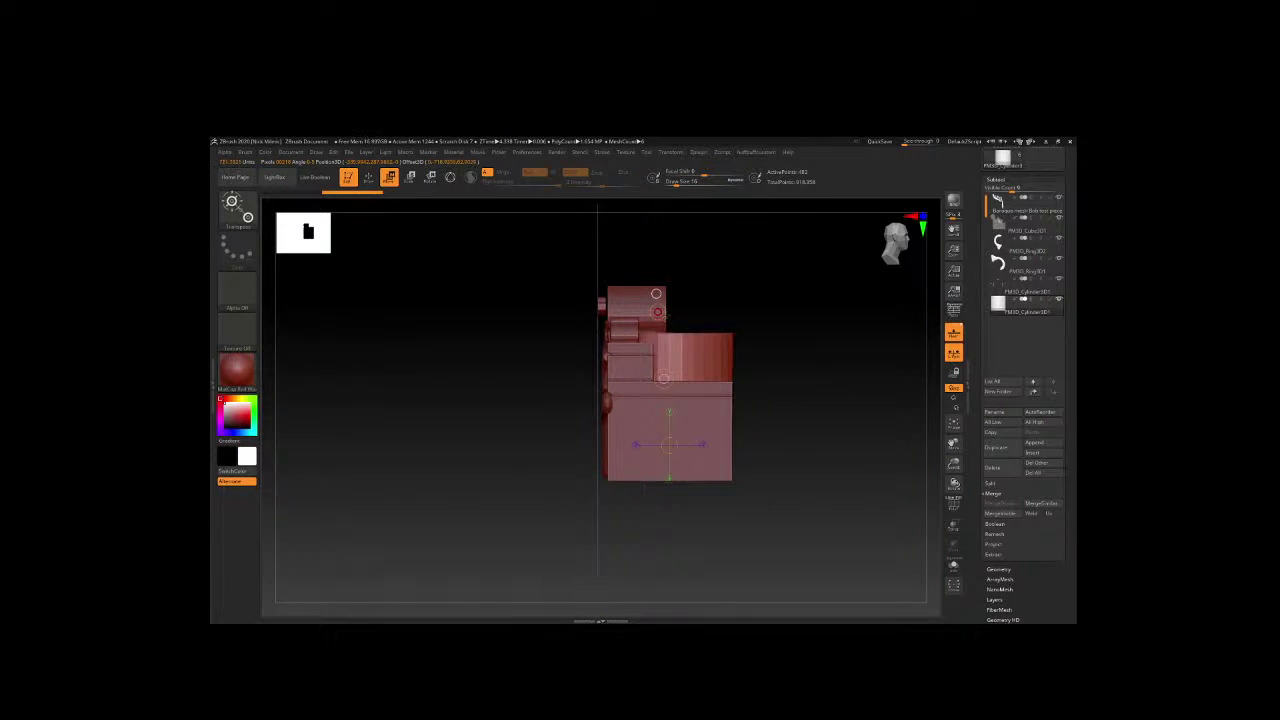
drag(636, 392, 822, 391)
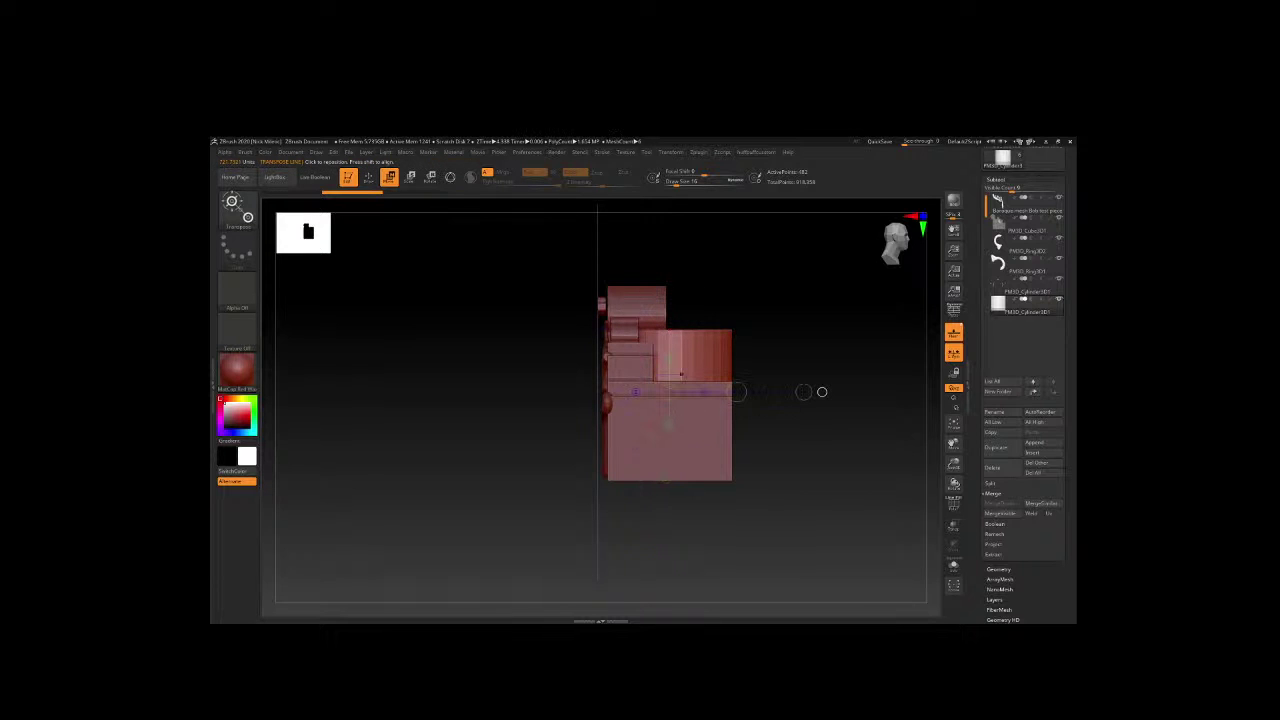
mouse_move(737, 392)
mouse_down()
mouse_move(467, 392)
mouse_move(517, 436)
mouse_up()
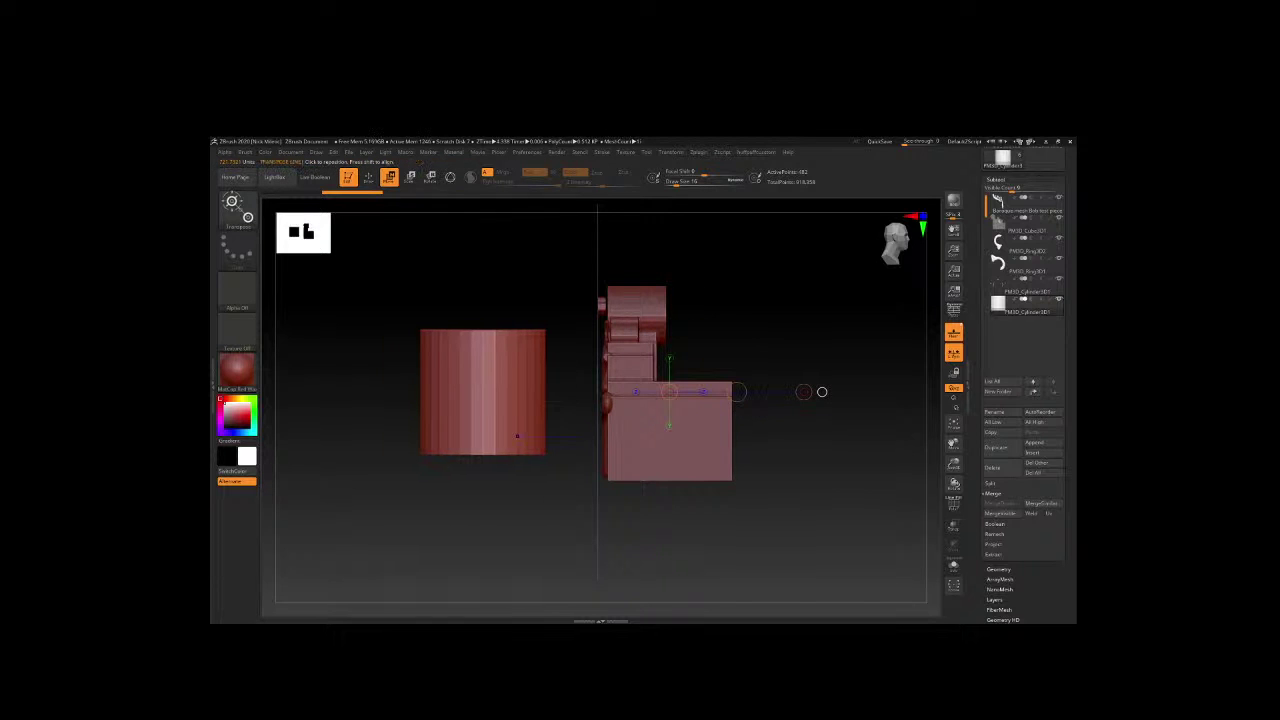
Rotate the cylinder upright below the panel so it faces front as a round disc.
key(r)
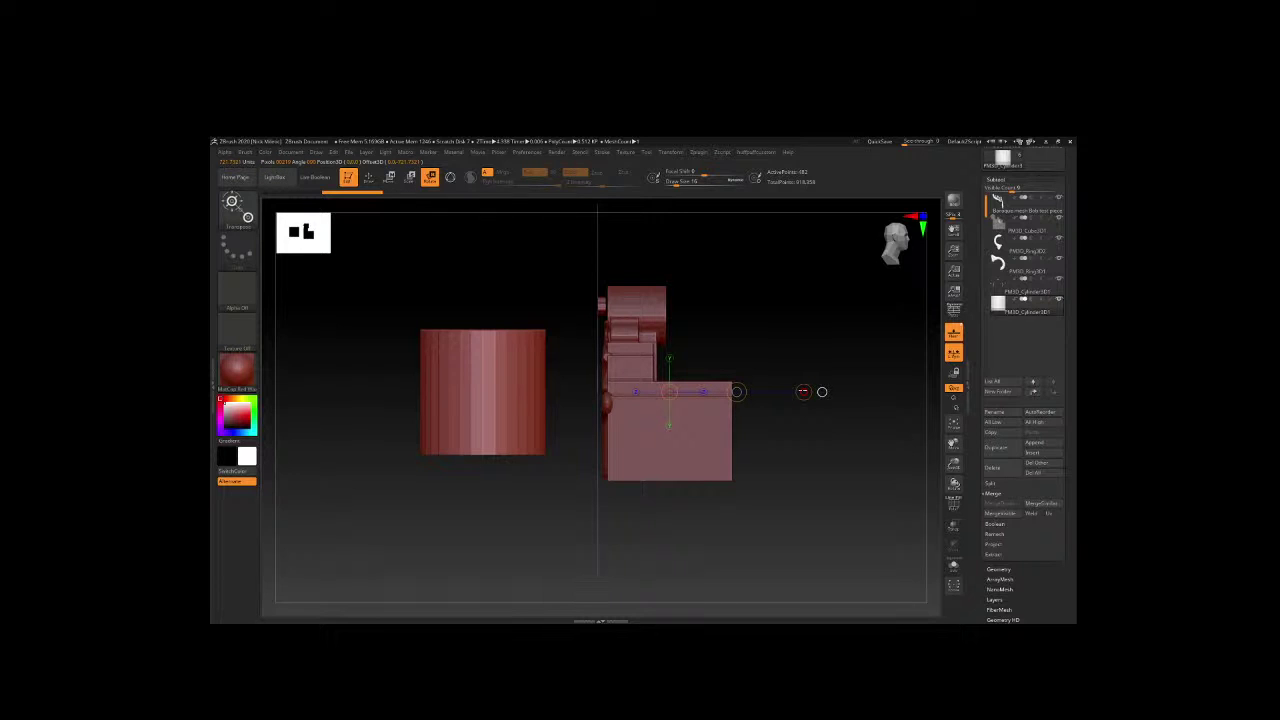
drag(803, 391, 785, 377)
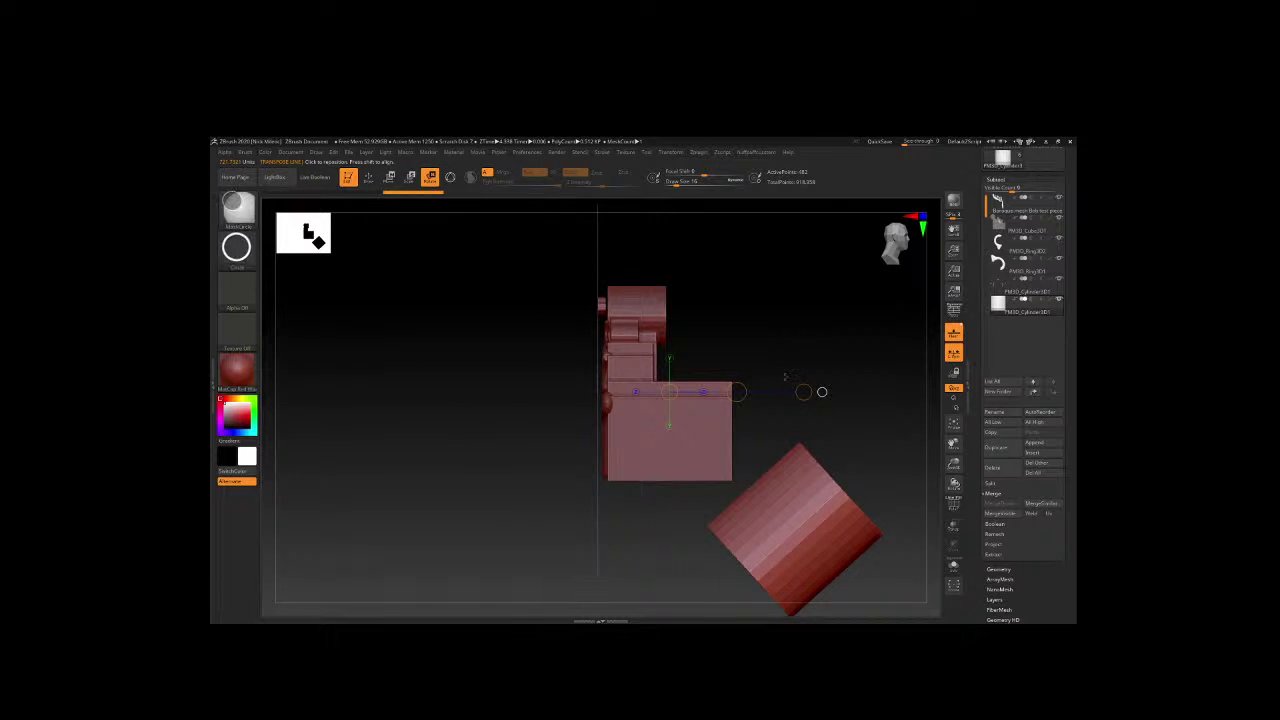
key(ctrl+z)
drag(803, 391, 686, 293)
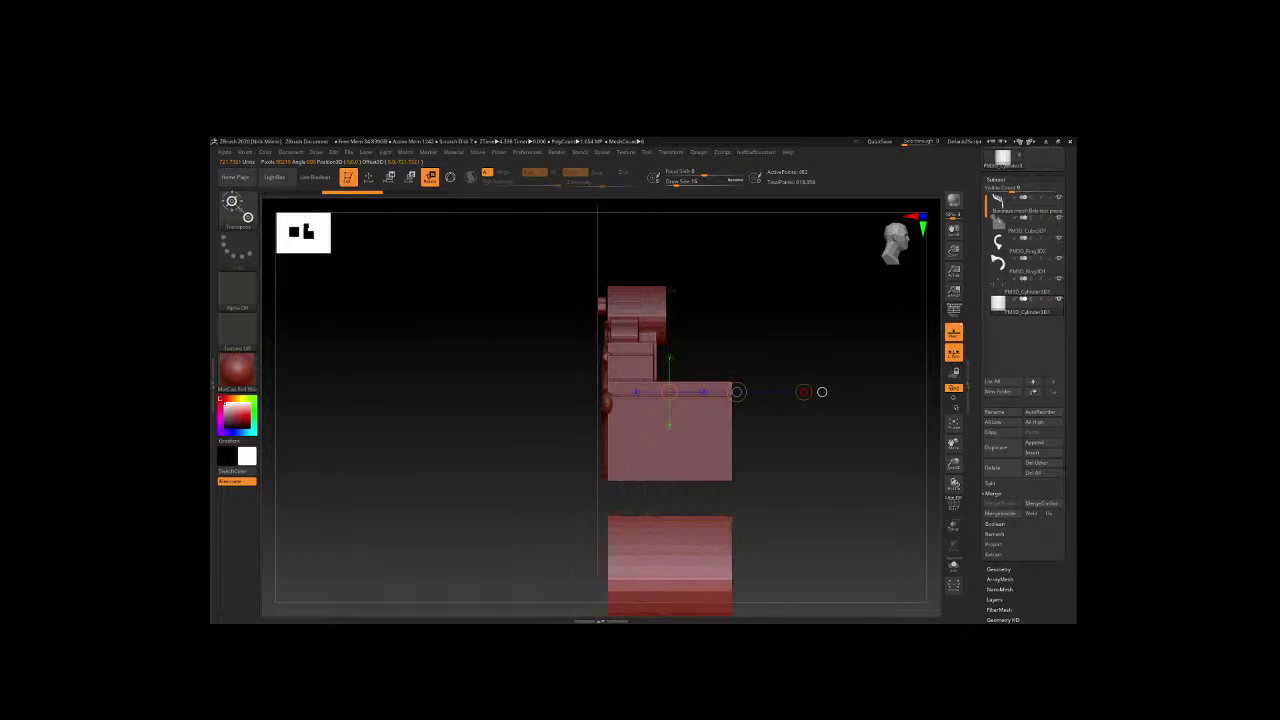
mouse_move(686, 293)
mouse_down()
mouse_move(485, 305)
mouse_move(420, 247)
mouse_up()
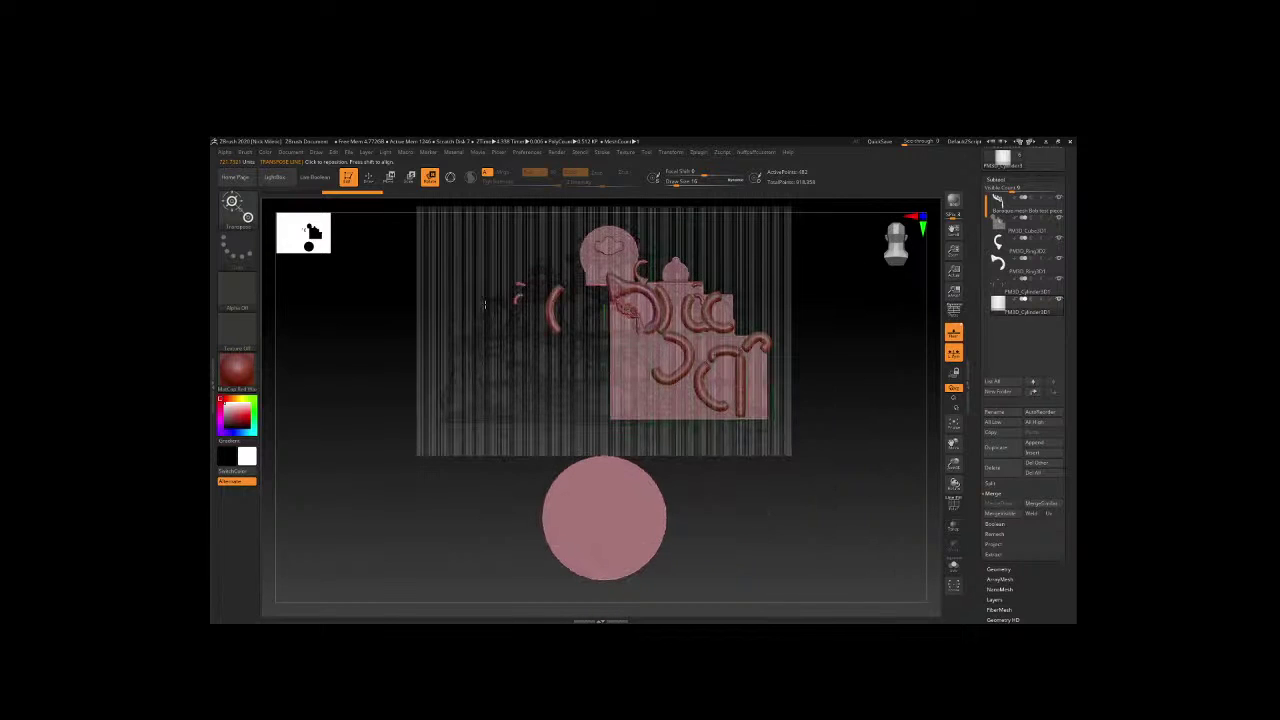
Show the disc's polygon wireframe and remesh it into dense, even geometry.
key(w)
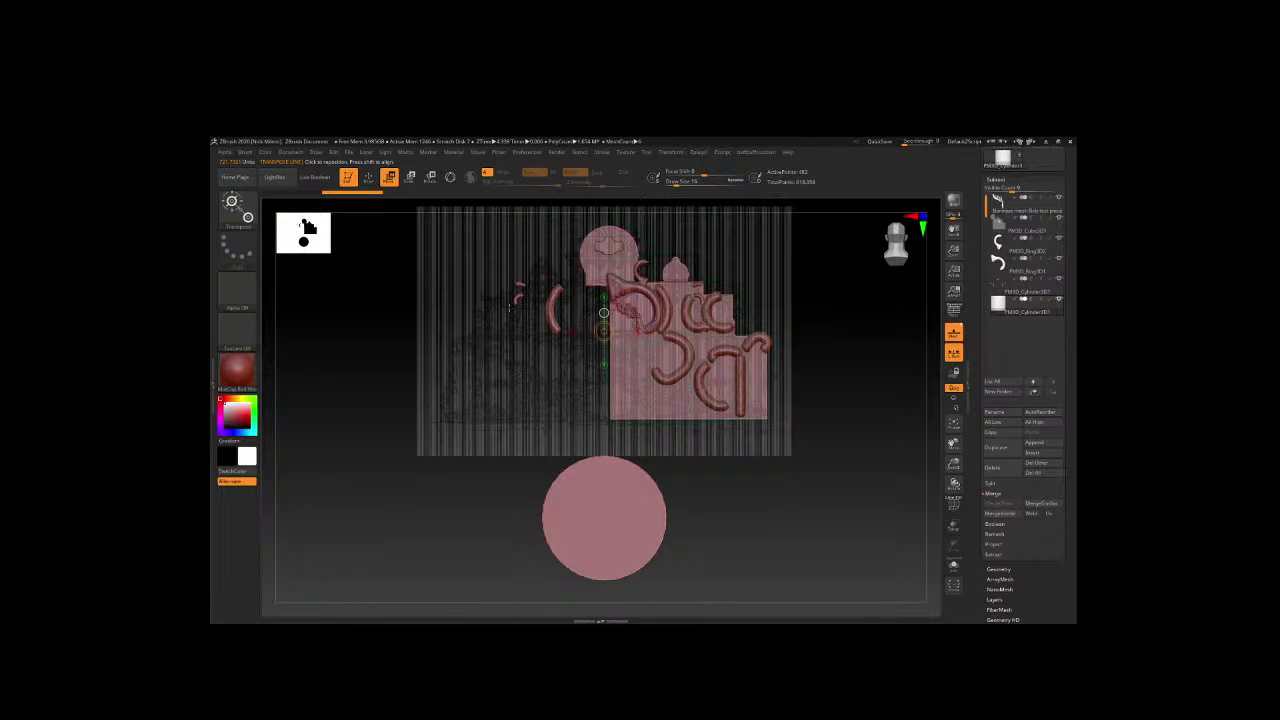
key(shift+f)
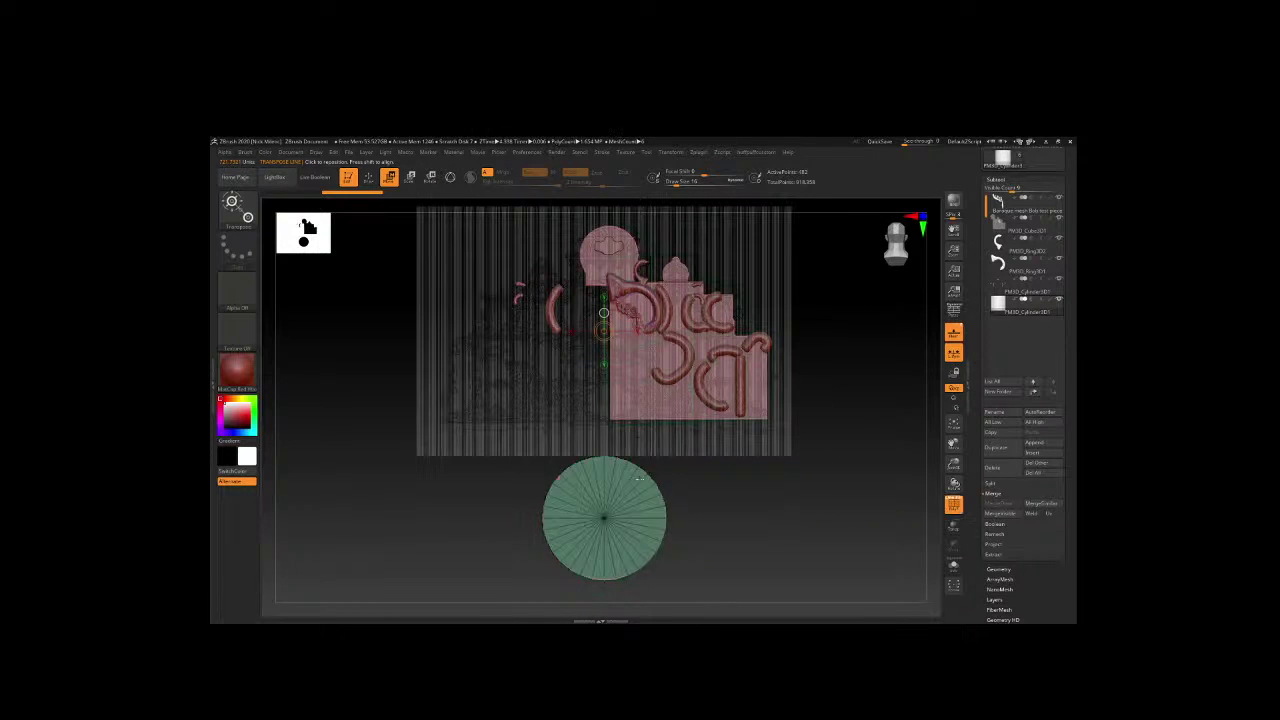
click(606, 517)
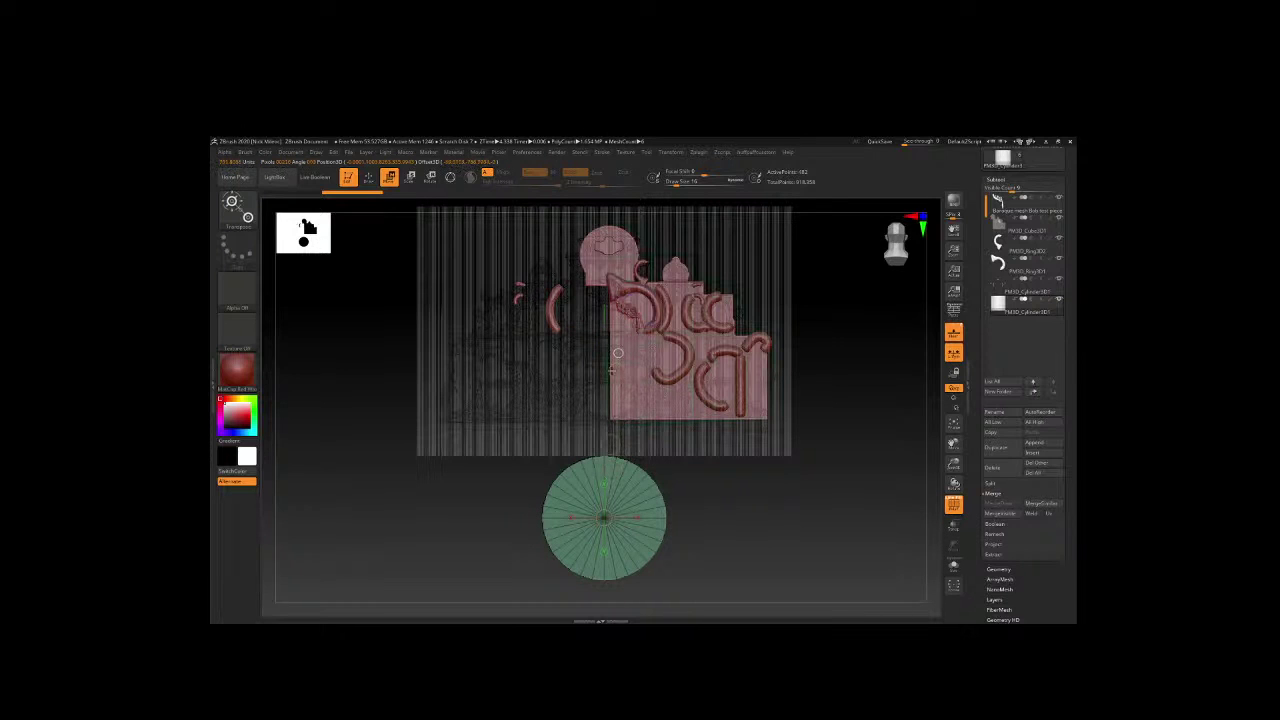
click(999, 569)
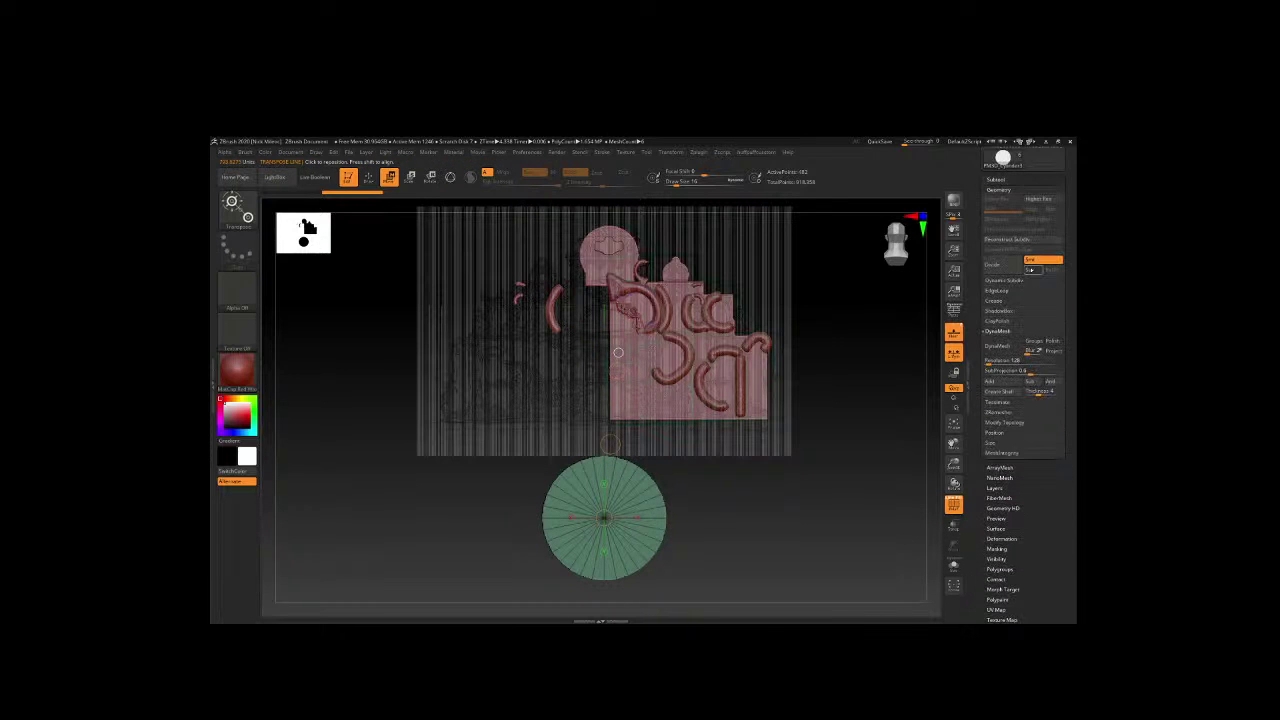
click(1003, 345)
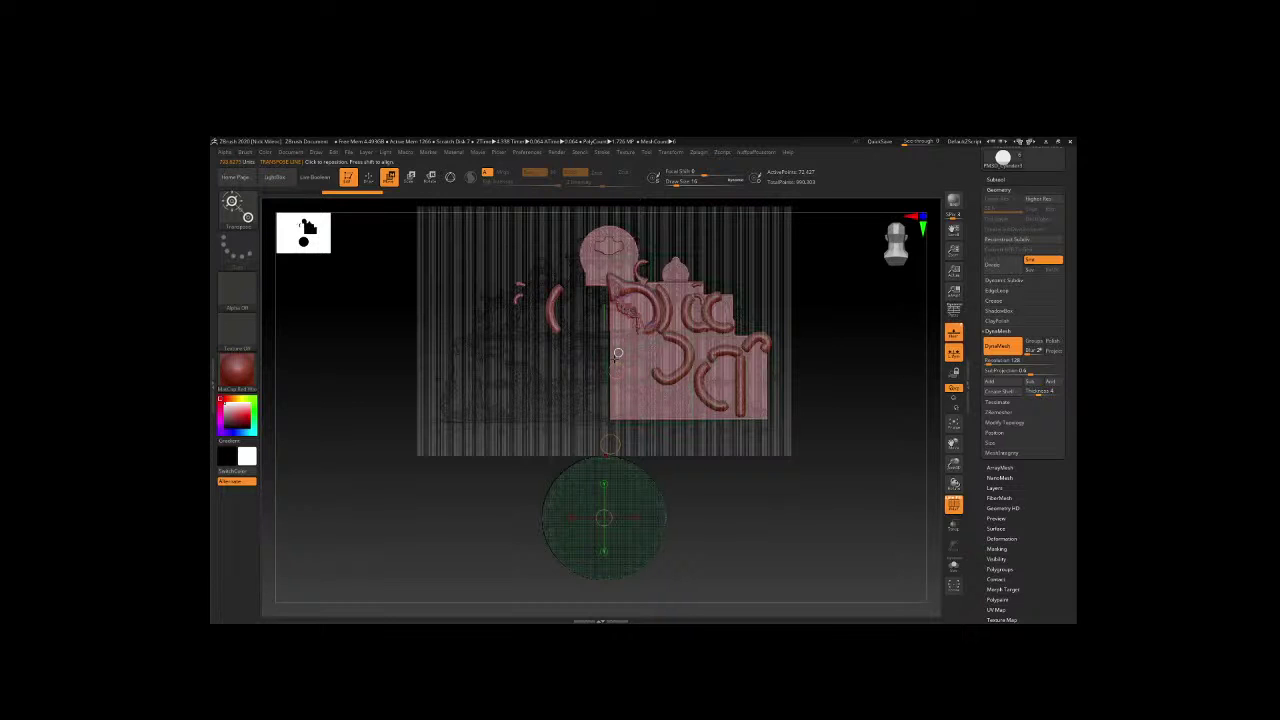
Shrink and place the disc on the upper section beside the round medallion.
mouse_move(617, 352)
shift+mouse_down()
mouse_move(603, 443)
mouse_move(665, 232)
mouse_move(680, 550)
mouse_move(680, 536)
shift+mouse_up()
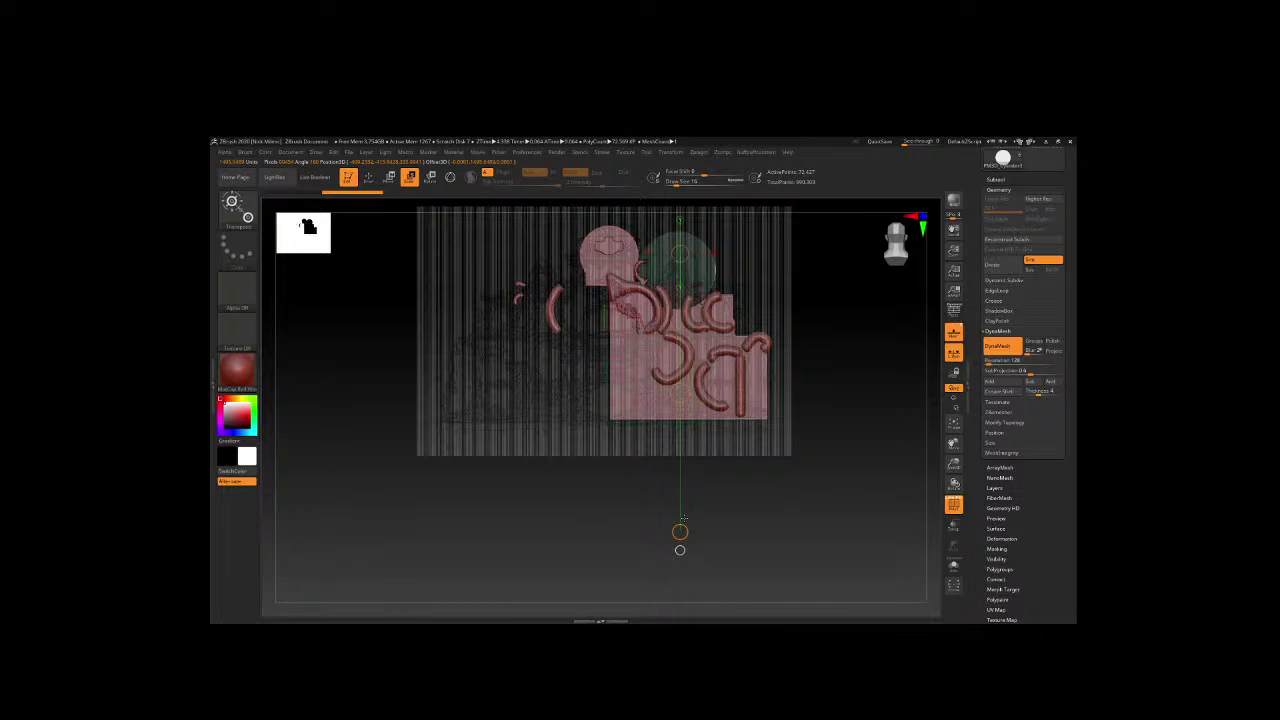
drag(672, 333, 671, 356)
drag(680, 296, 680, 355)
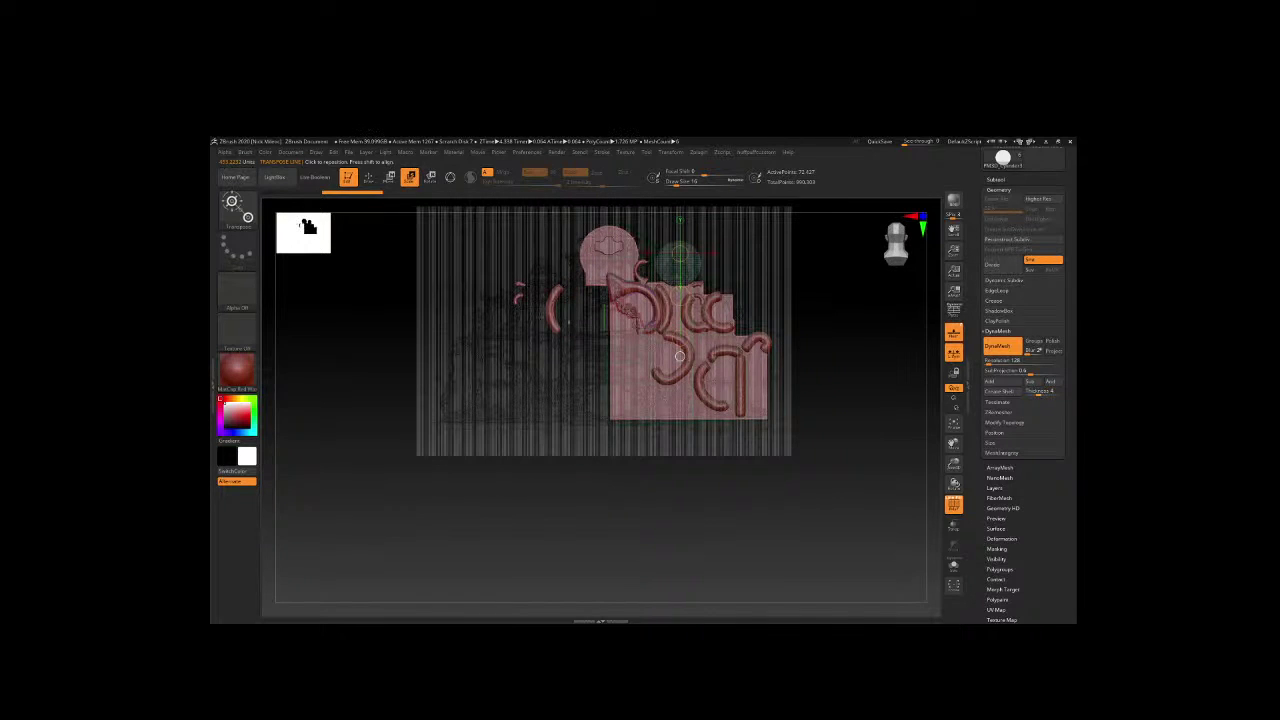
Zoom in on the sphere above the central step and drag a Scale line across it.
click(611, 279)
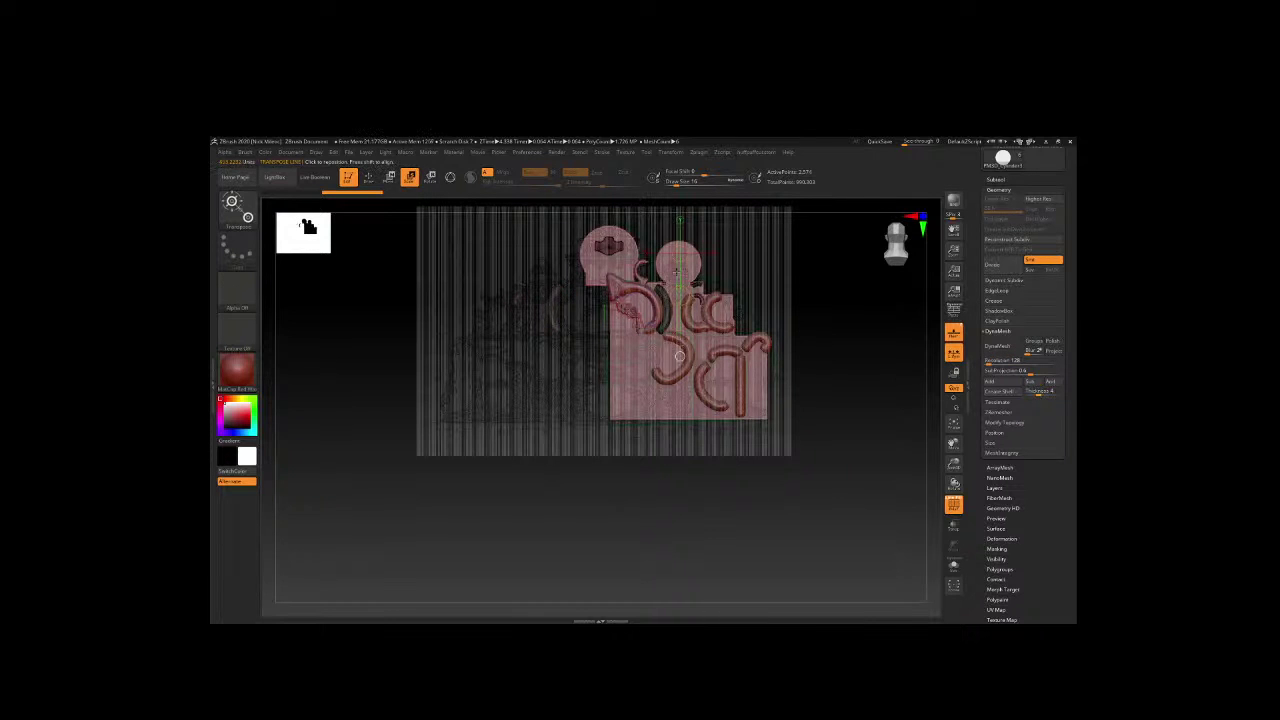
alt+click(520, 330)
mouse_move(520, 330)
ctrl+right_down()
mouse_move(882, 280)
mouse_move(834, 280)
mouse_move(834, 295)
ctrl+right_up()
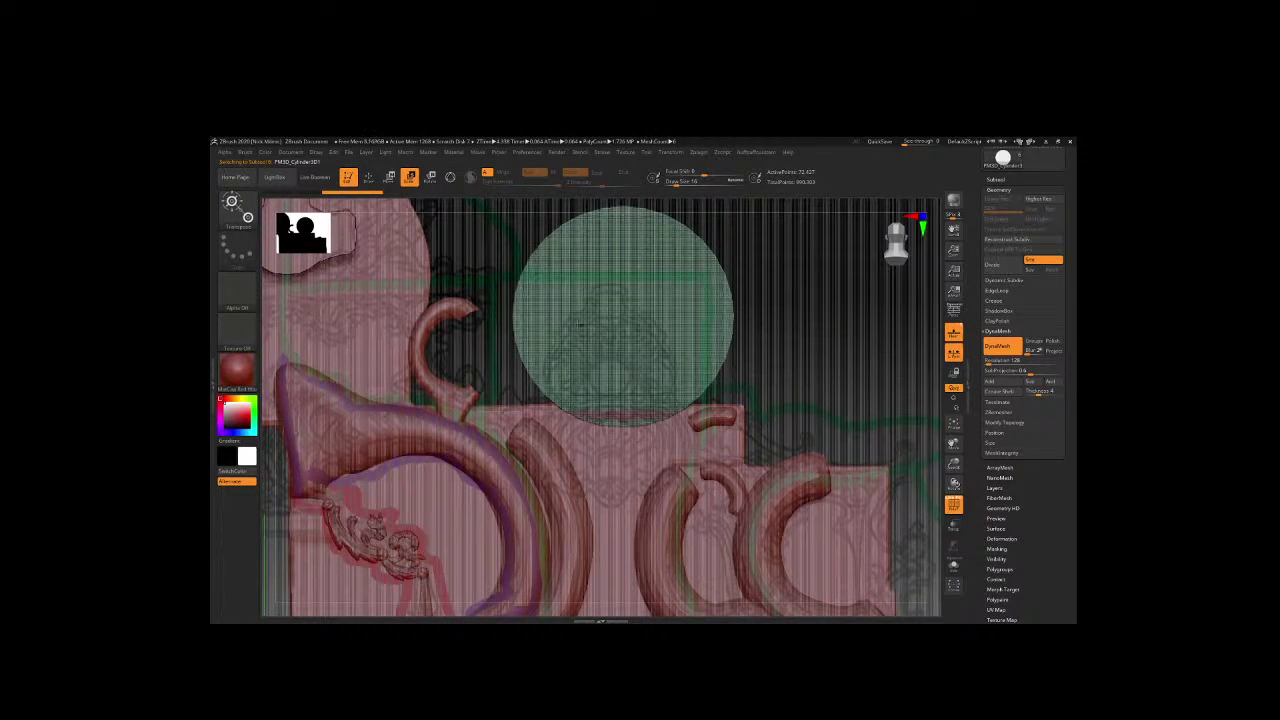
drag(603, 368, 606, 360)
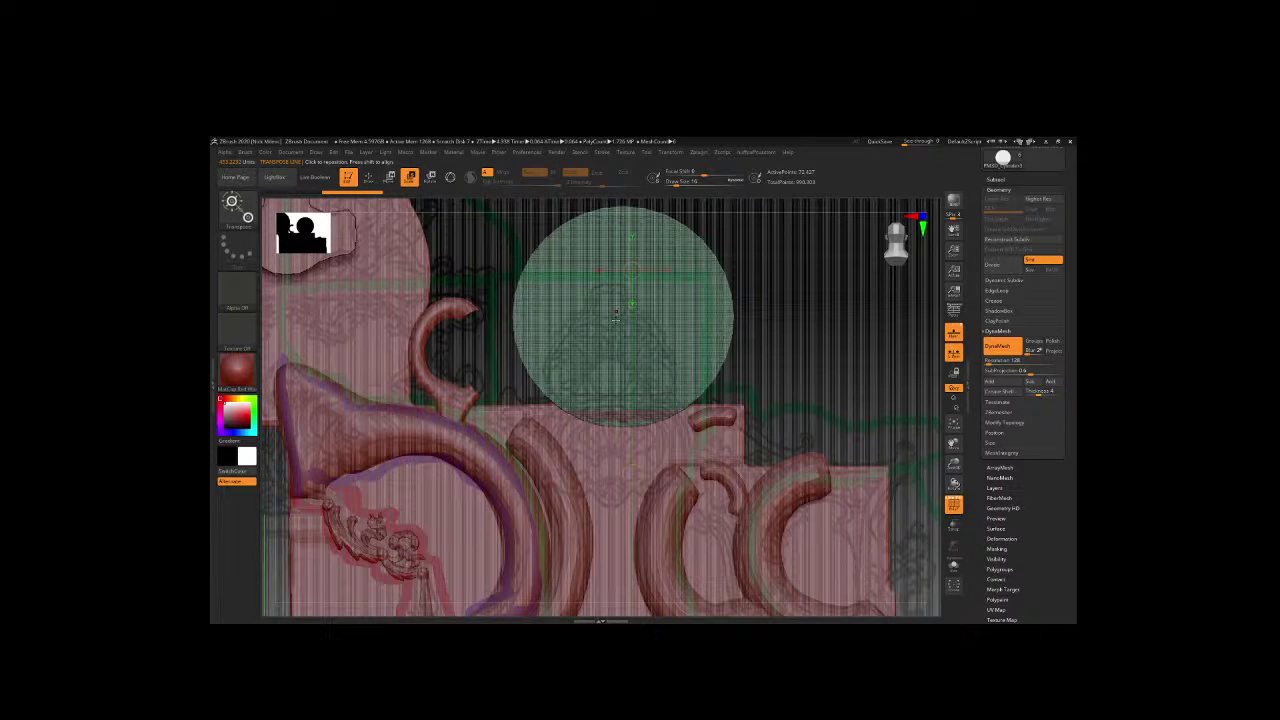
drag(616, 315, 619, 400)
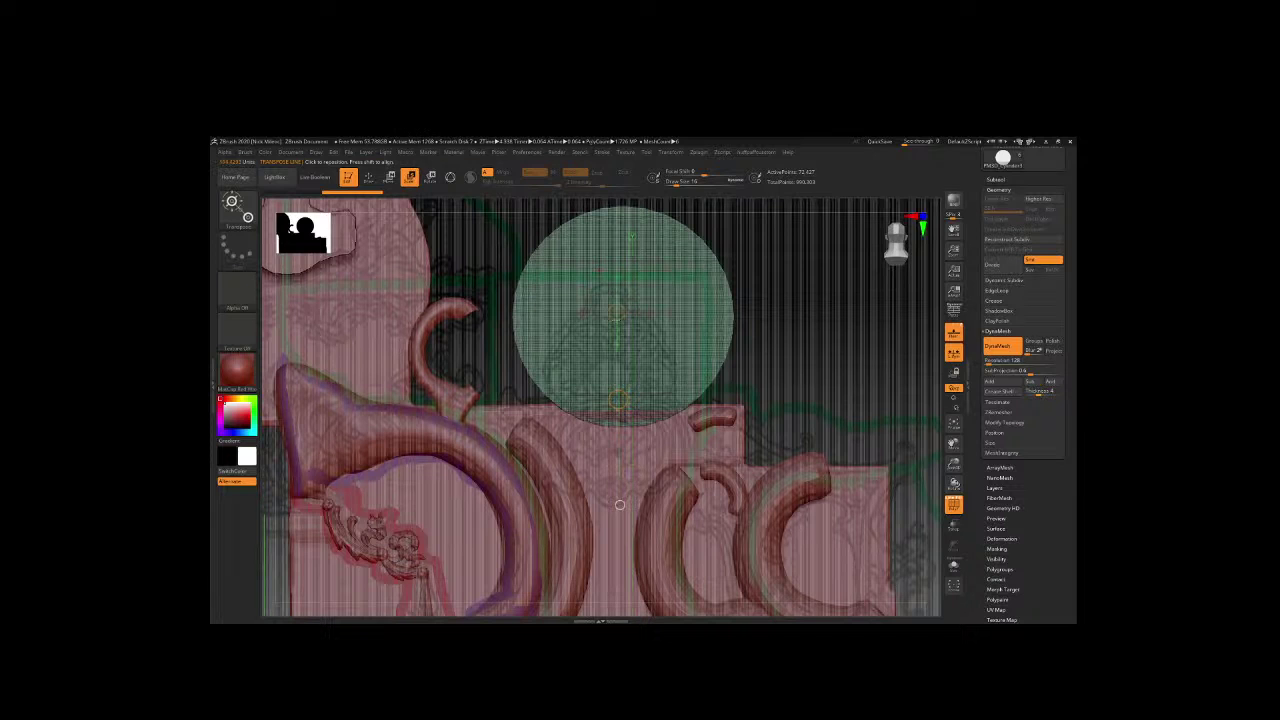
key(alt+Tab)
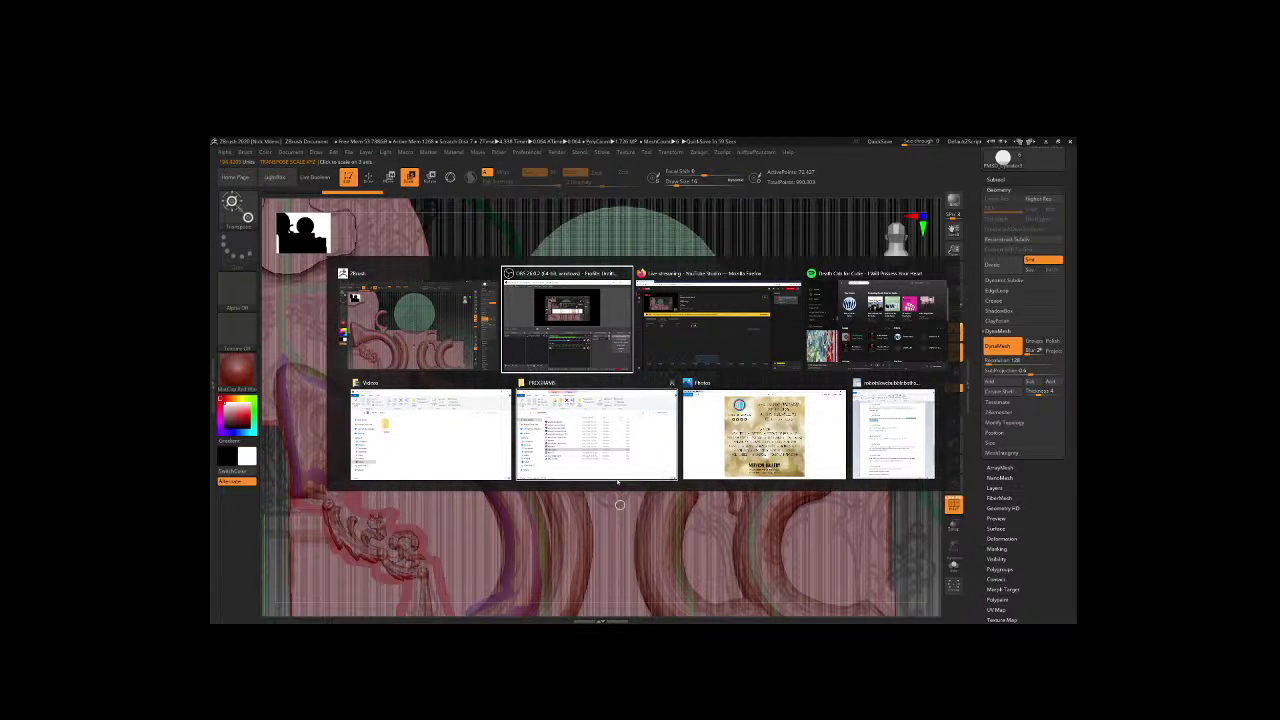
Close the PROGRAMS and Videos Explorer windows and the Word document, then return to ZBrush.
click(672, 383)
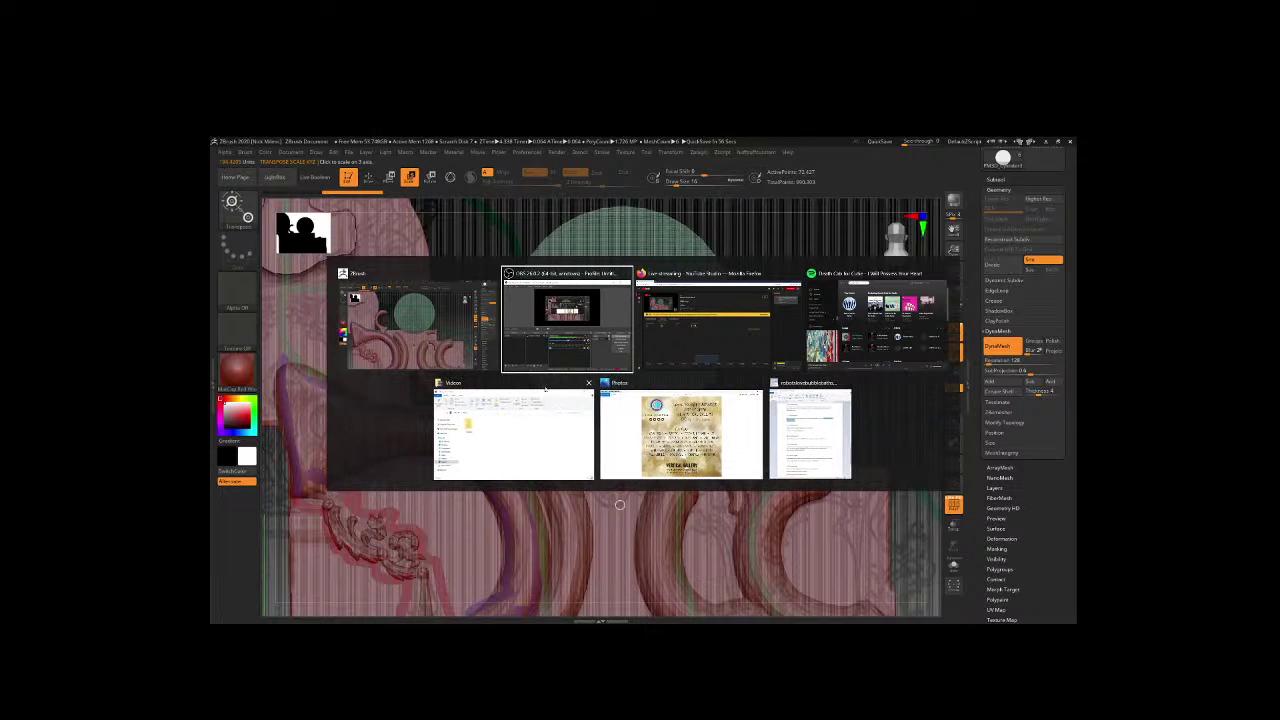
click(590, 383)
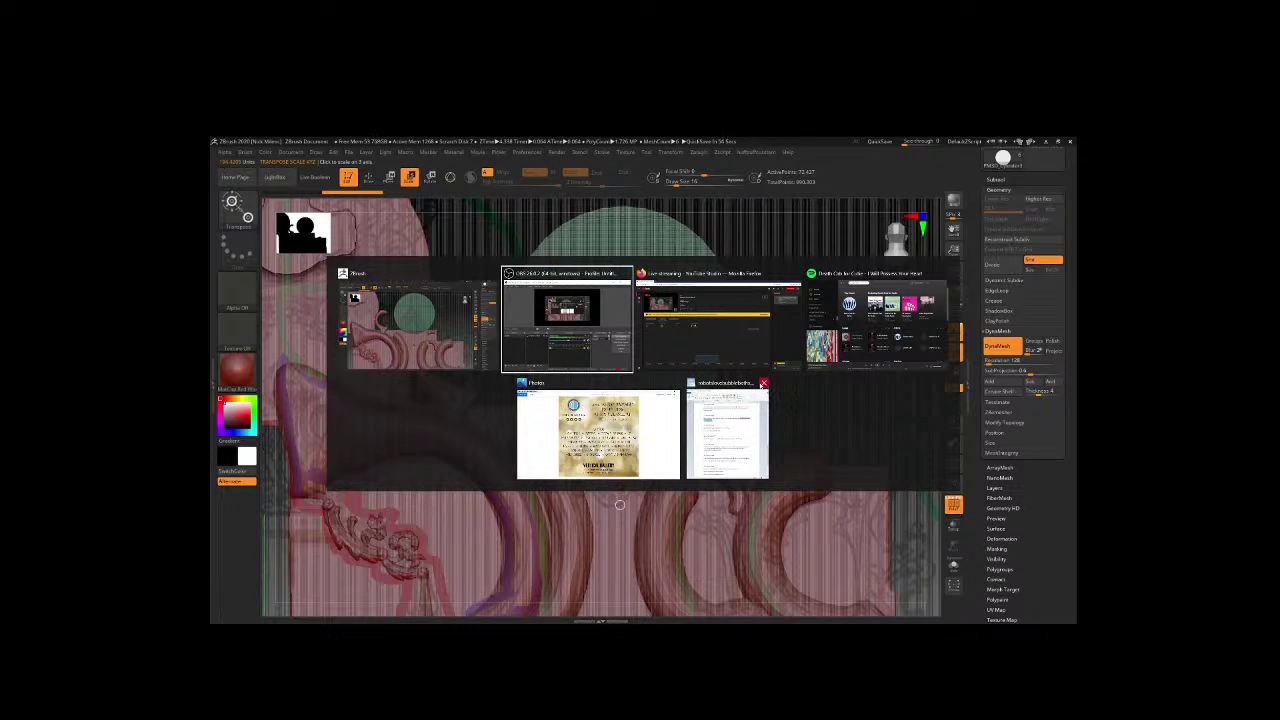
click(764, 383)
mouse_move(413, 325)
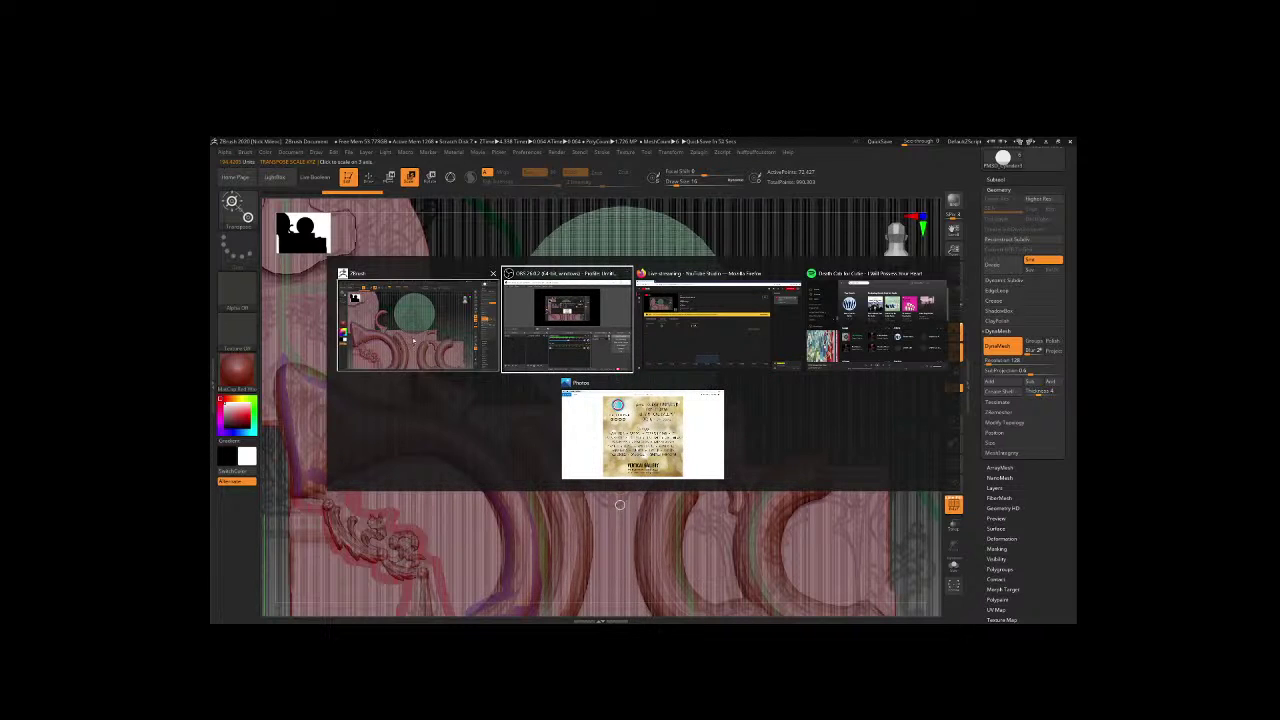
click(414, 338)
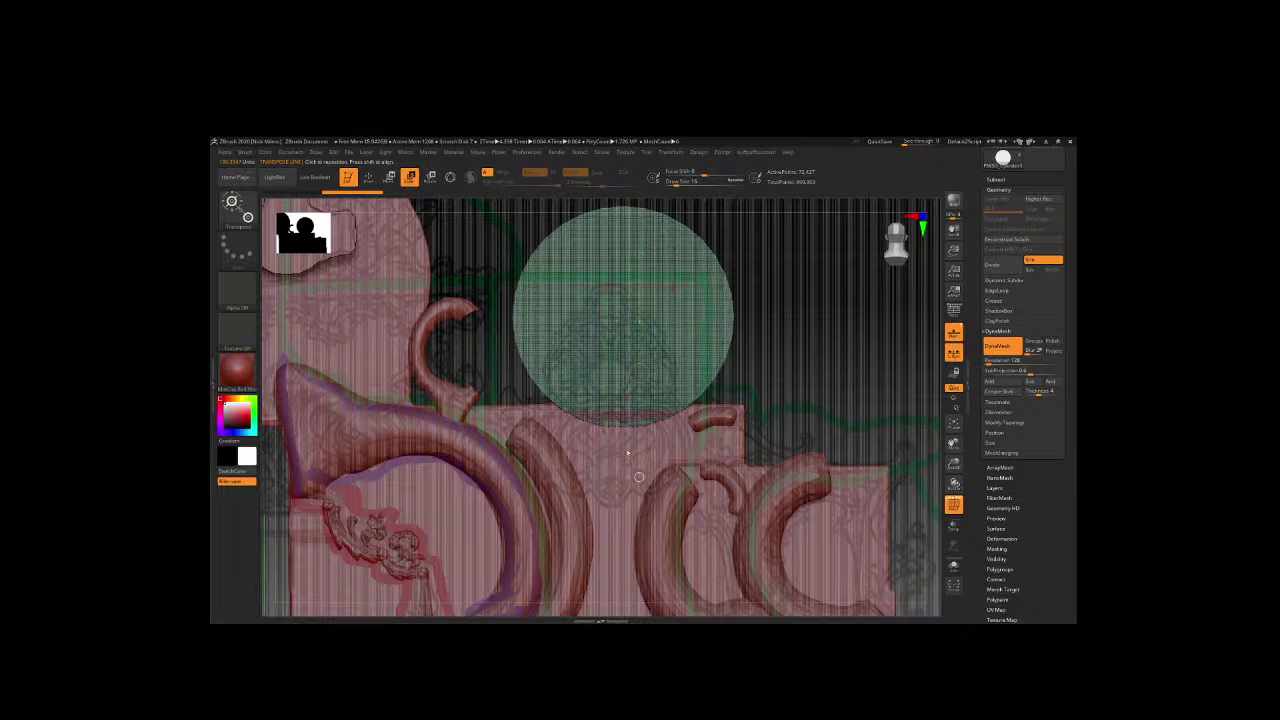
Scale the sphere into a dome, centre the small round piece in it, and check YouTube Studio.
drag(628, 453, 642, 347)
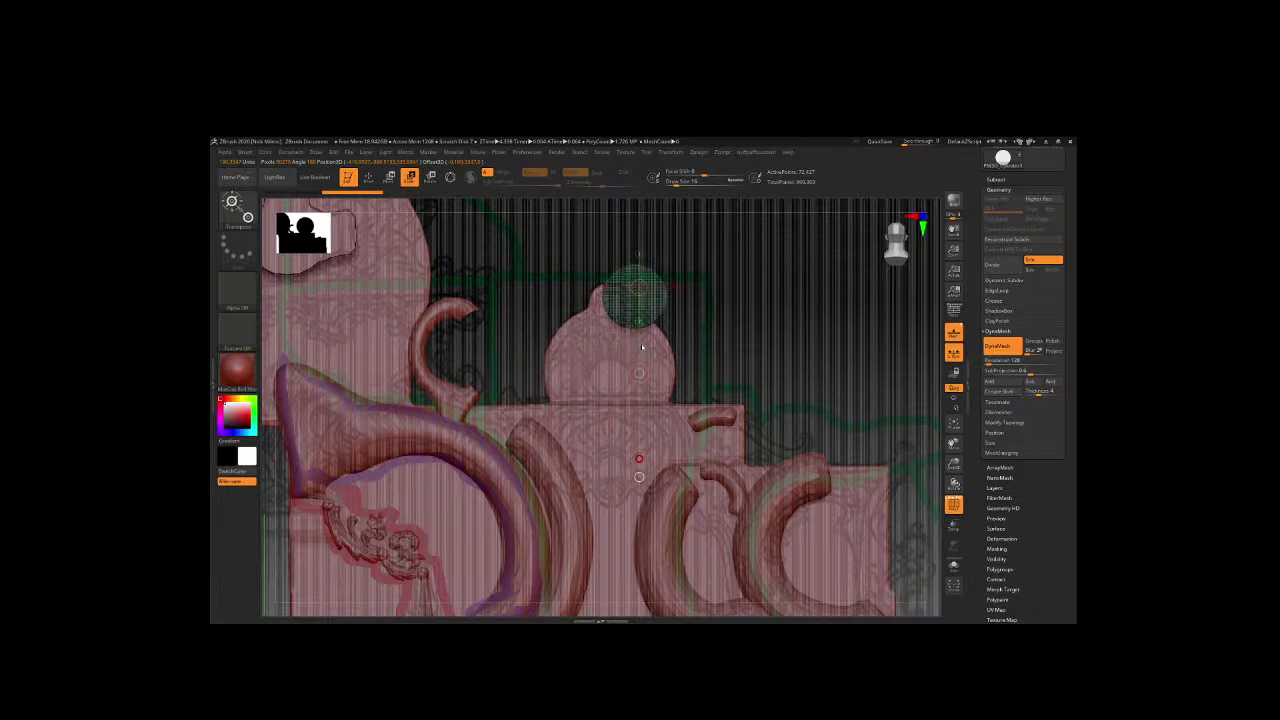
click(620, 373)
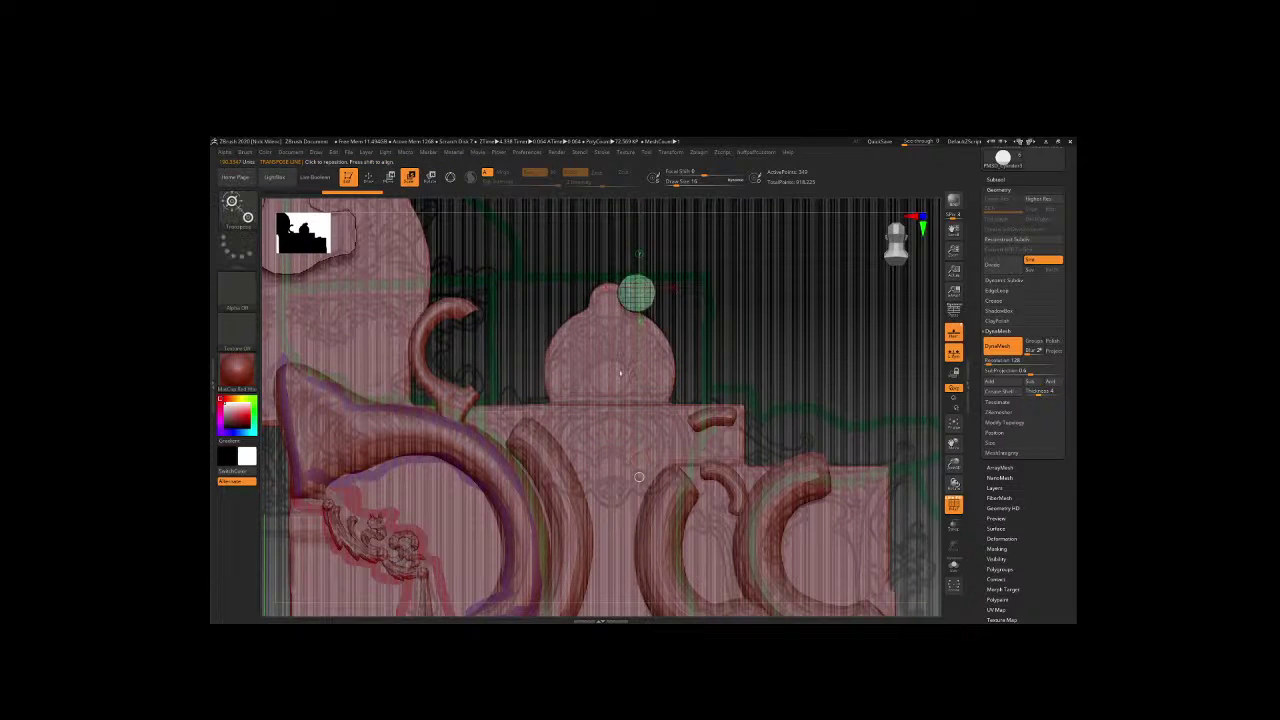
key(w)
click(620, 373)
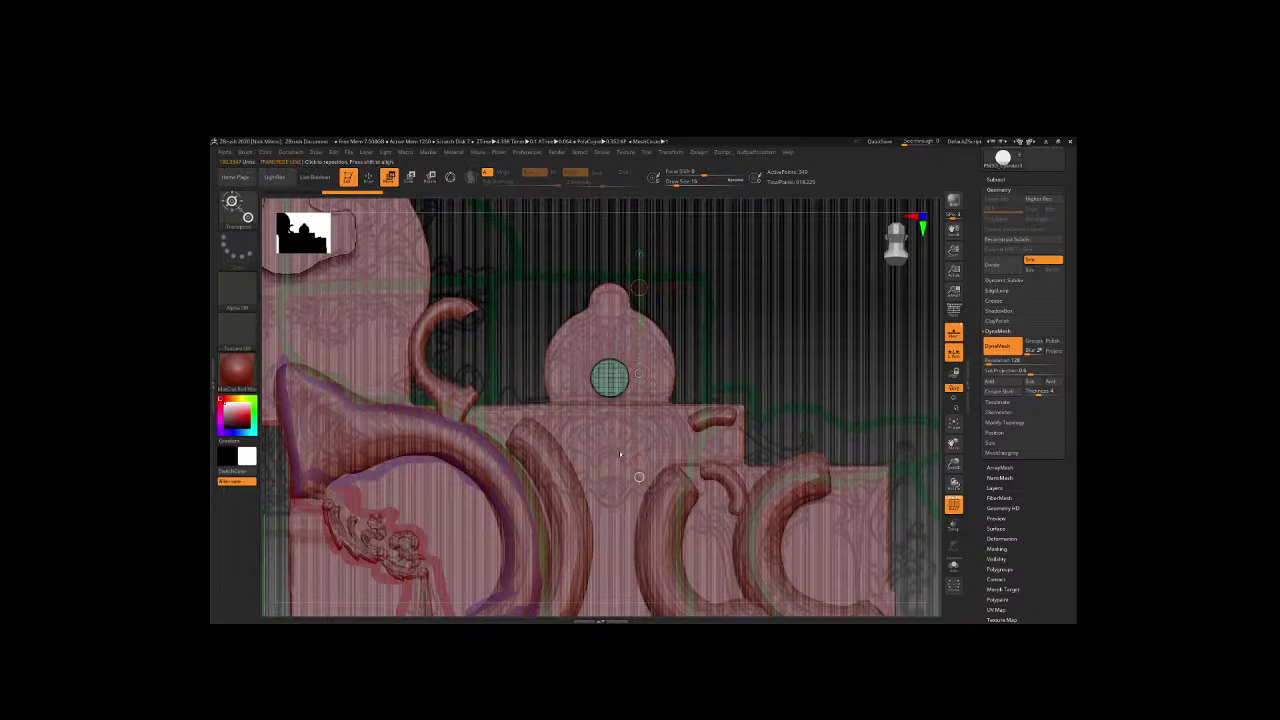
scroll(619, 450, down, 5)
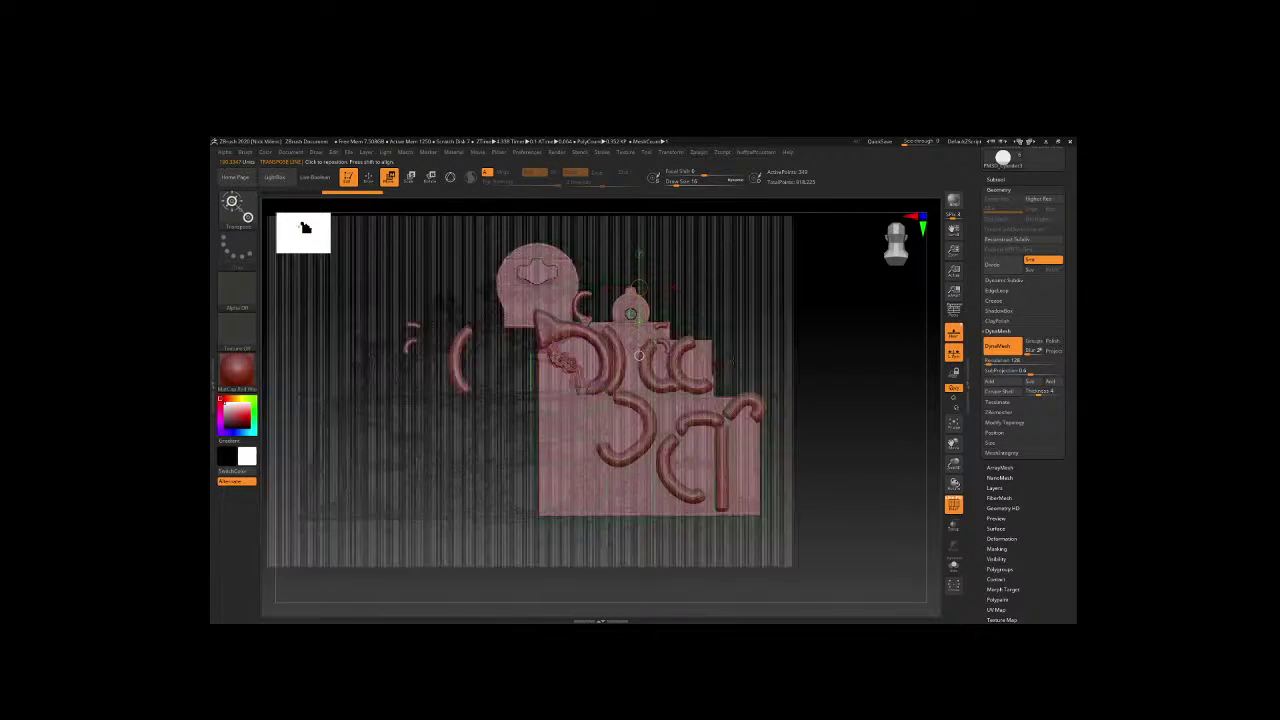
scroll(638, 355, up, 4)
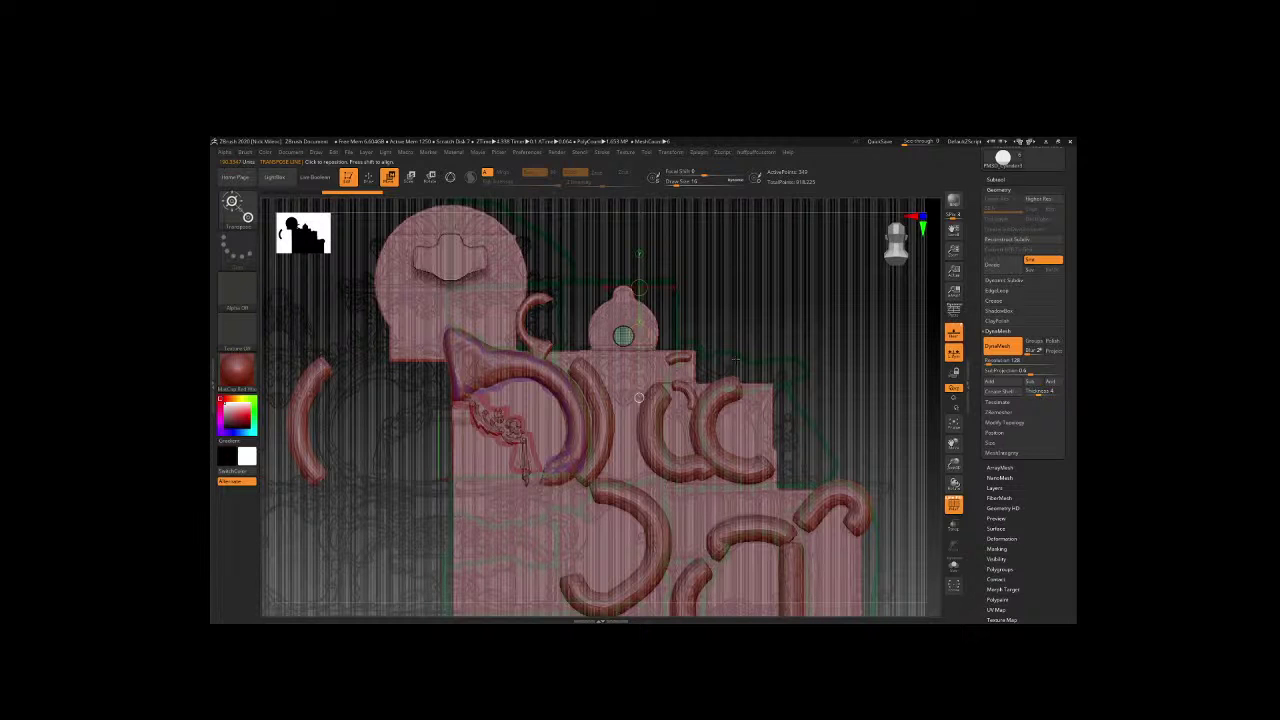
key(alt+Tab)
key(alt+Tab)
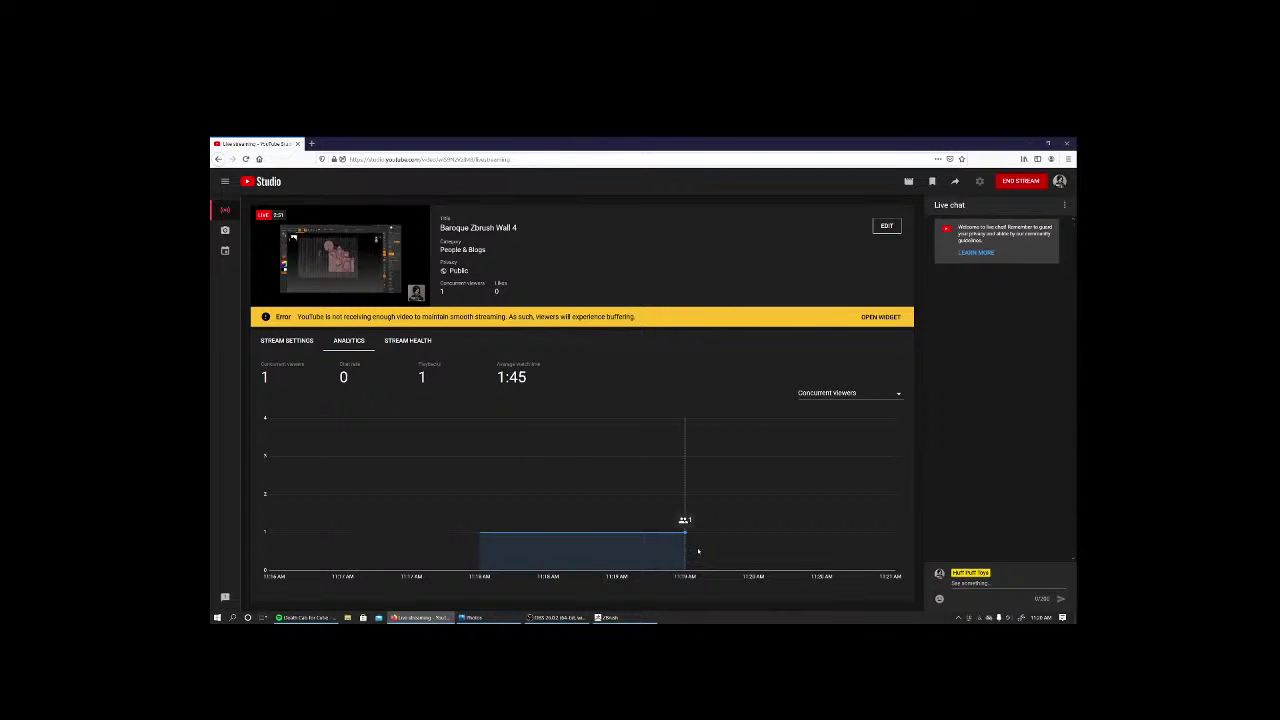
click(622, 619)
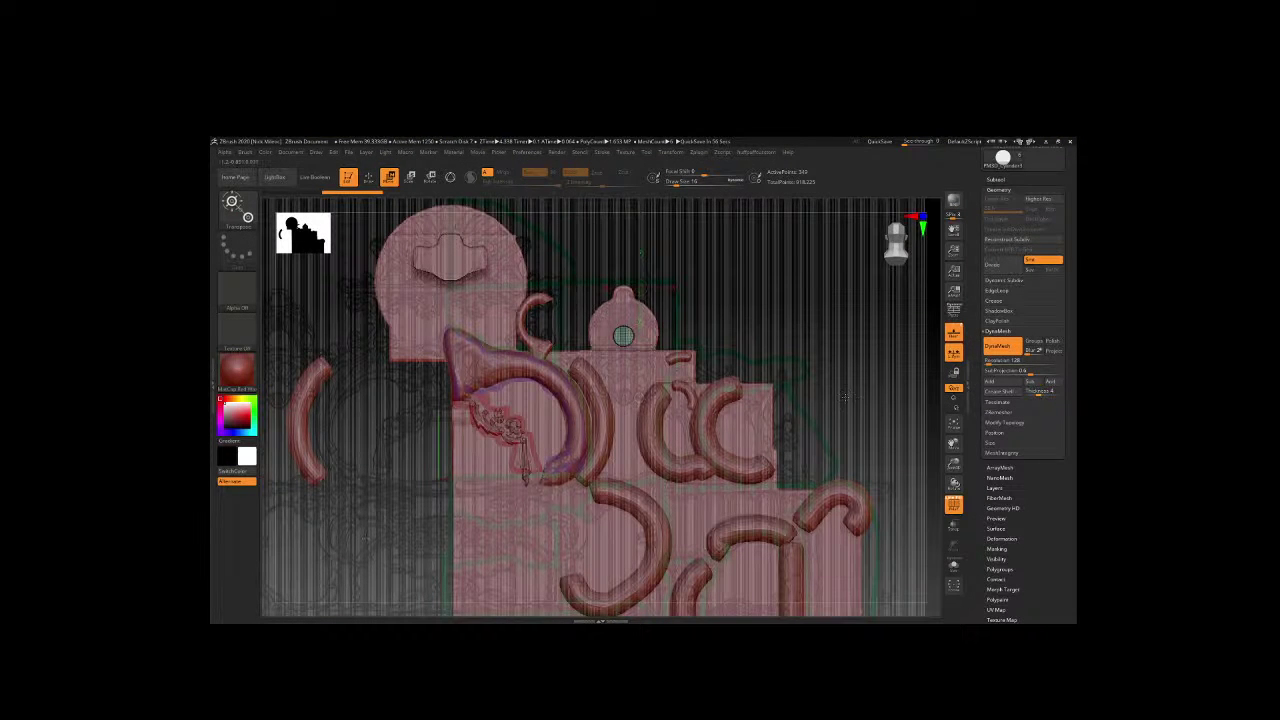
Open the Subtool list and select the CurveTube brush again.
mouse_move(612, 608)
alt+mouse_down()
mouse_move(585, 478)
mouse_move(604, 291)
alt+mouse_up()
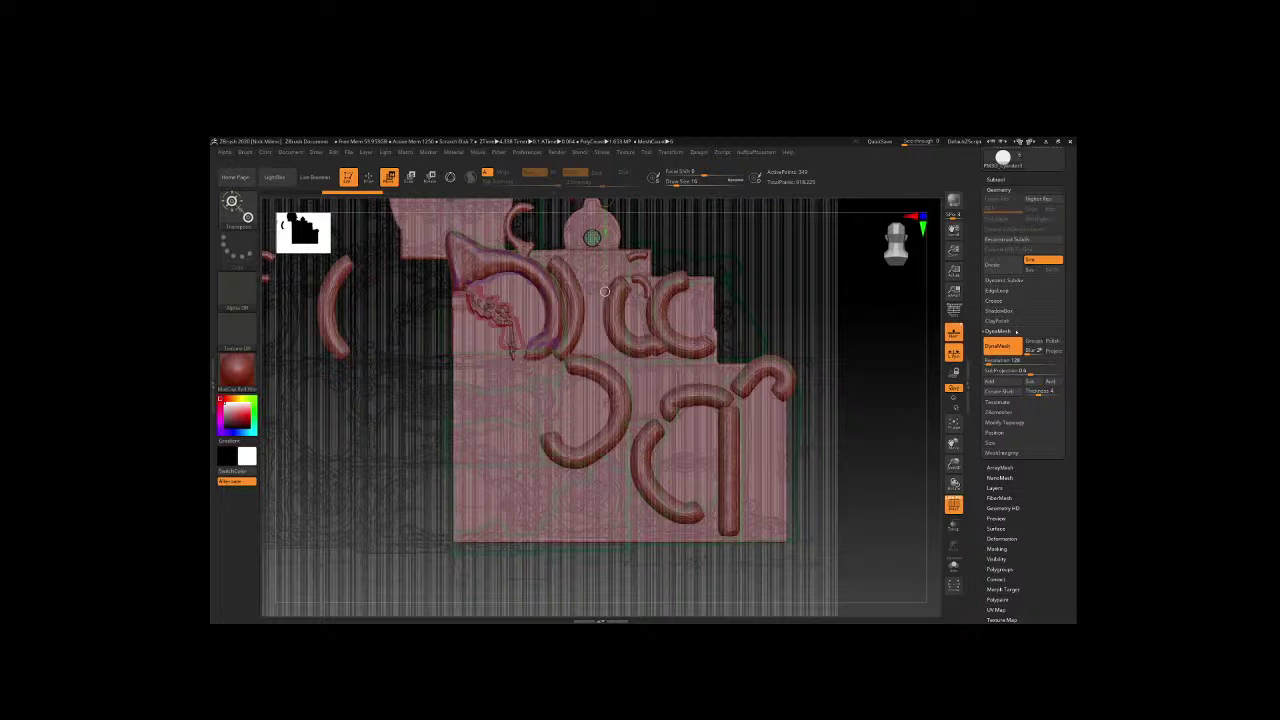
click(996, 179)
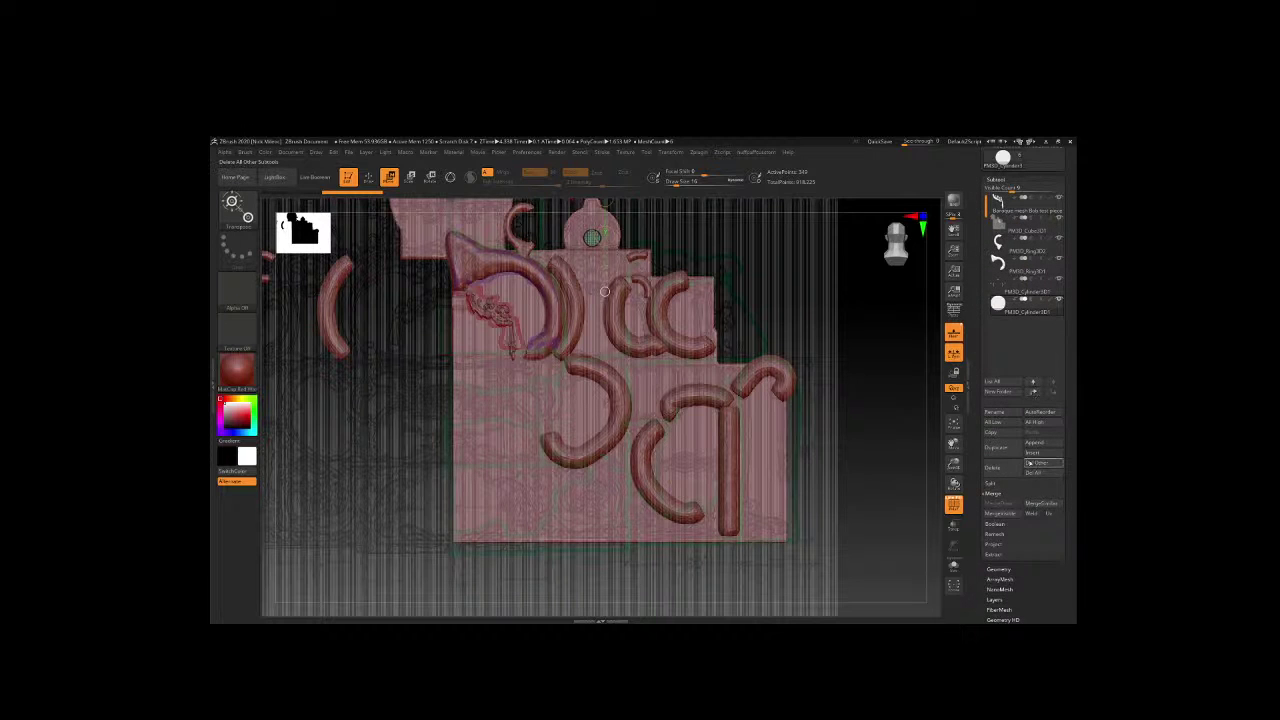
key(b)
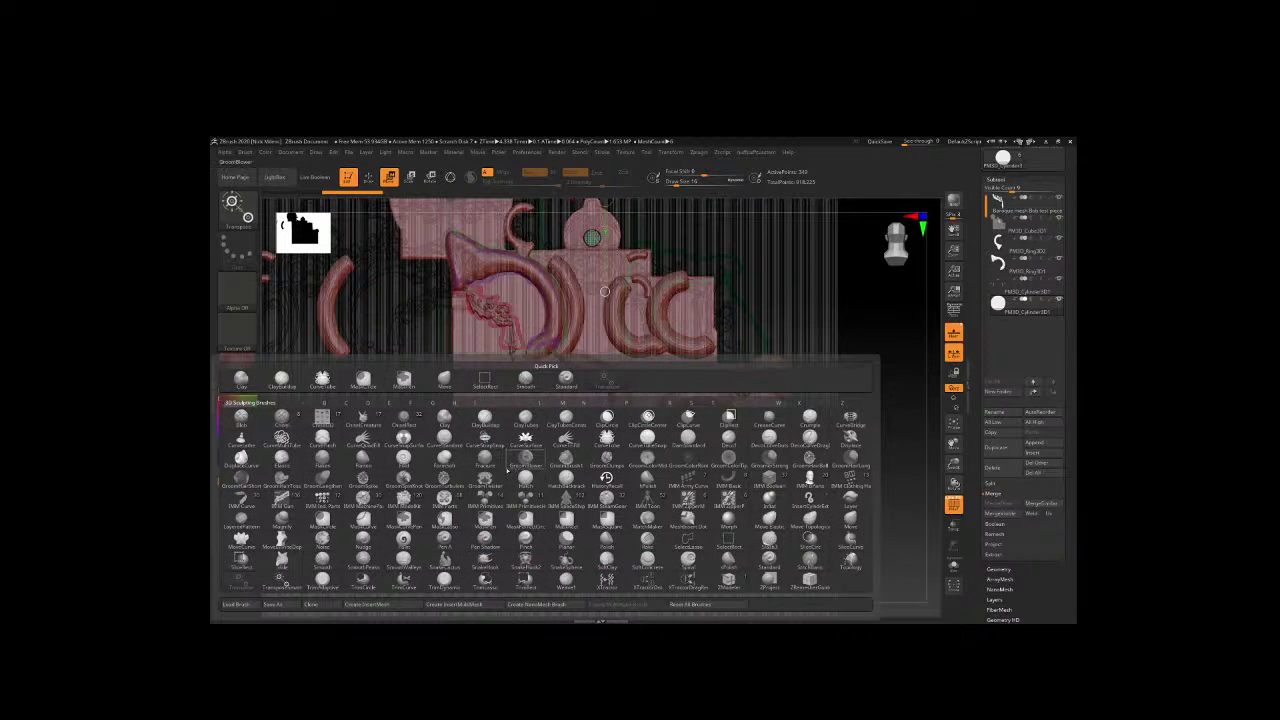
click(611, 437)
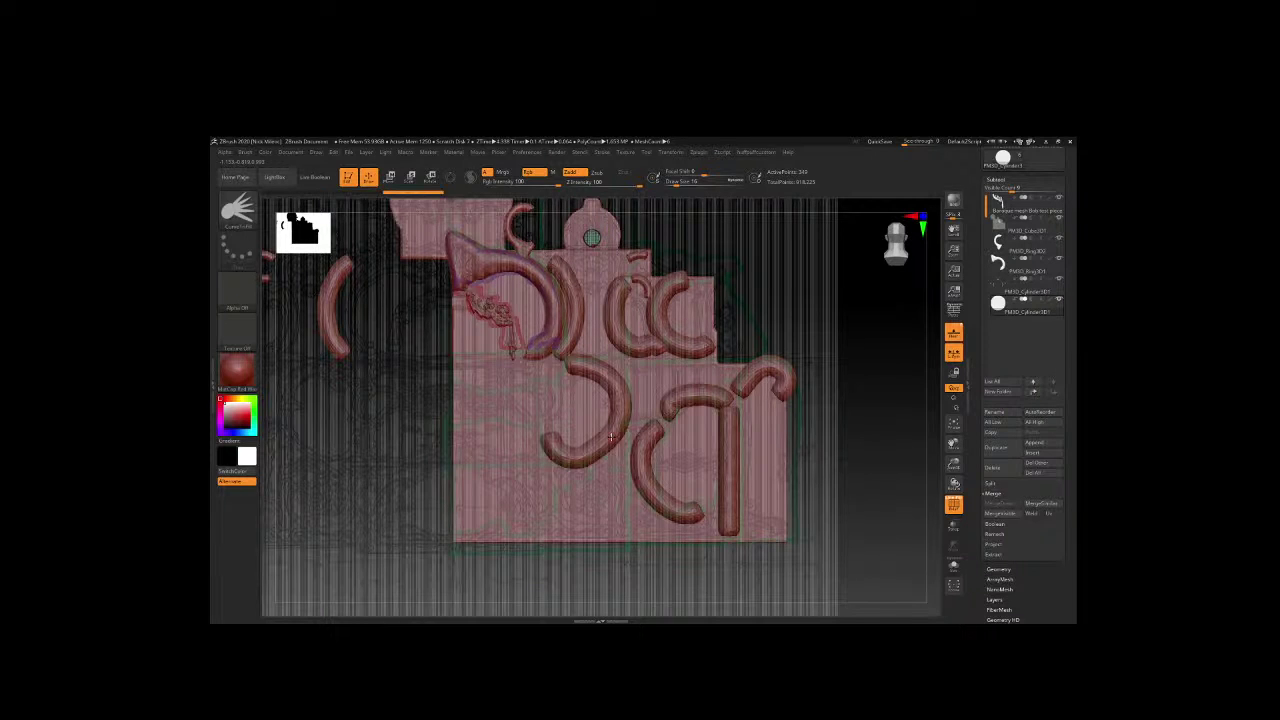
Draw a thick curve tube on the panel's left side and commit it as solid geometry.
click(591, 440)
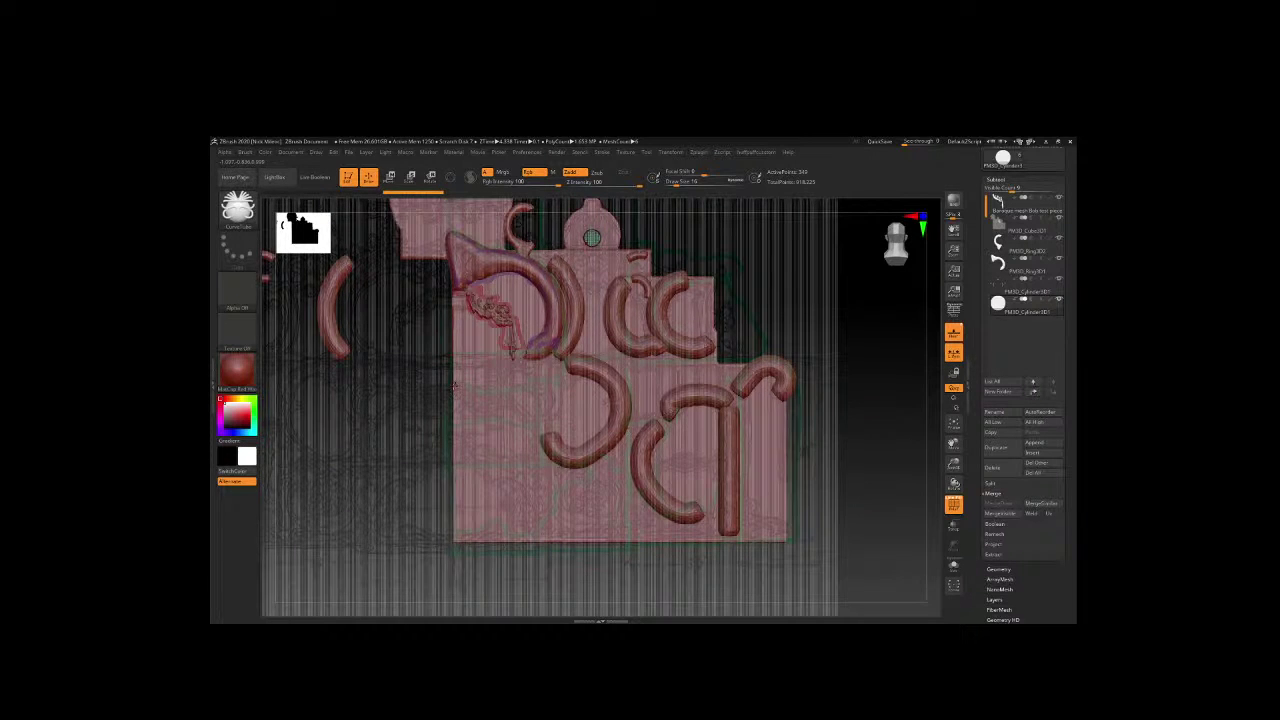
drag(520, 407, 520, 407)
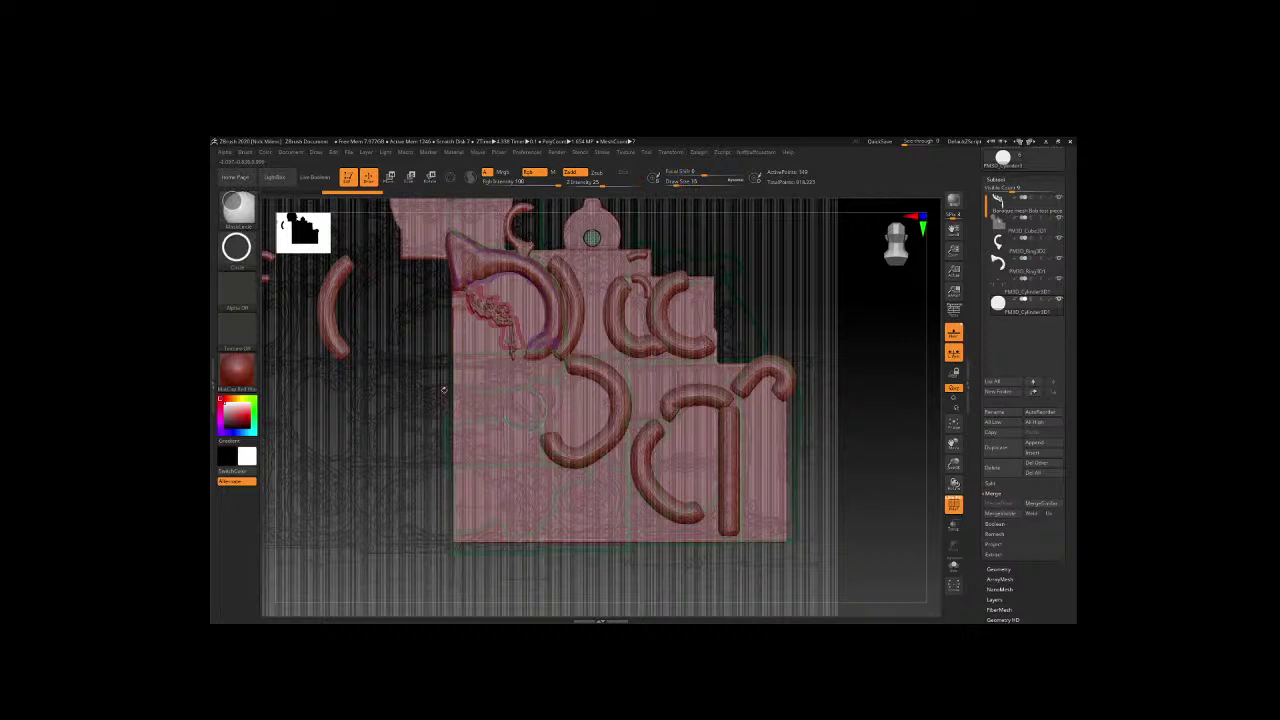
mouse_move(453, 363)
mouse_down()
mouse_move(515, 365)
mouse_move(508, 395)
mouse_up()
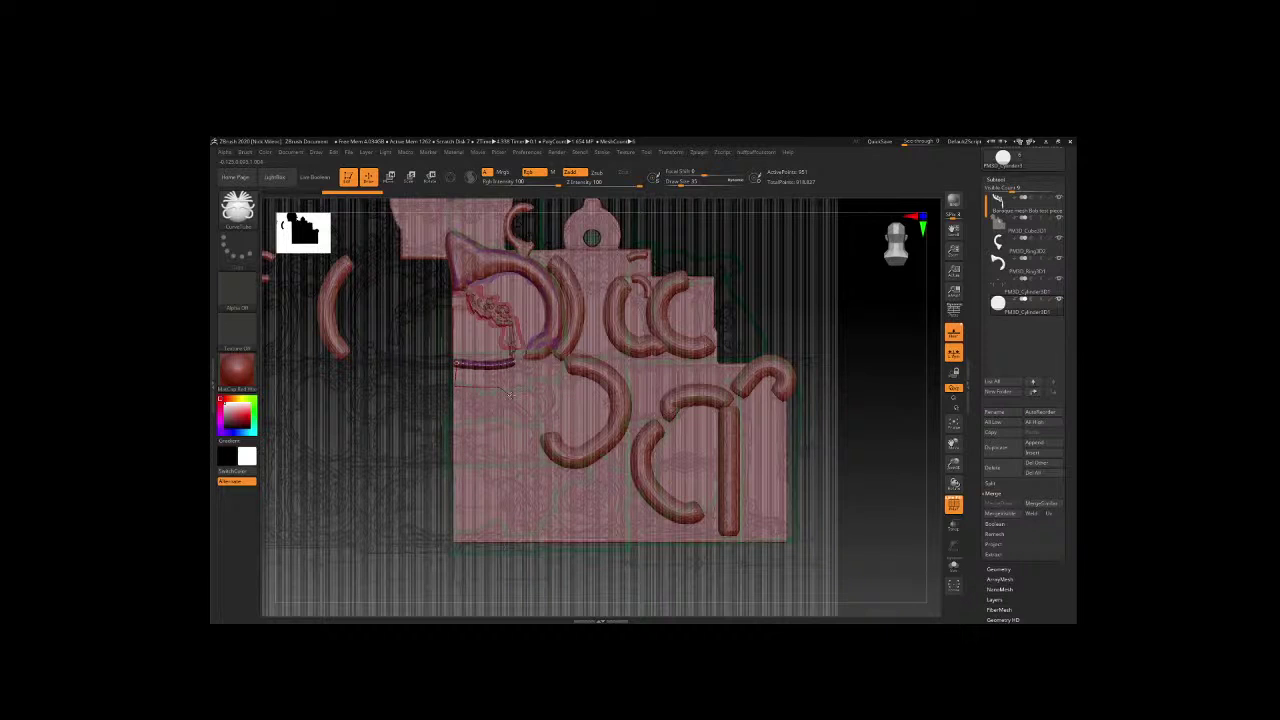
drag(508, 395, 486, 390)
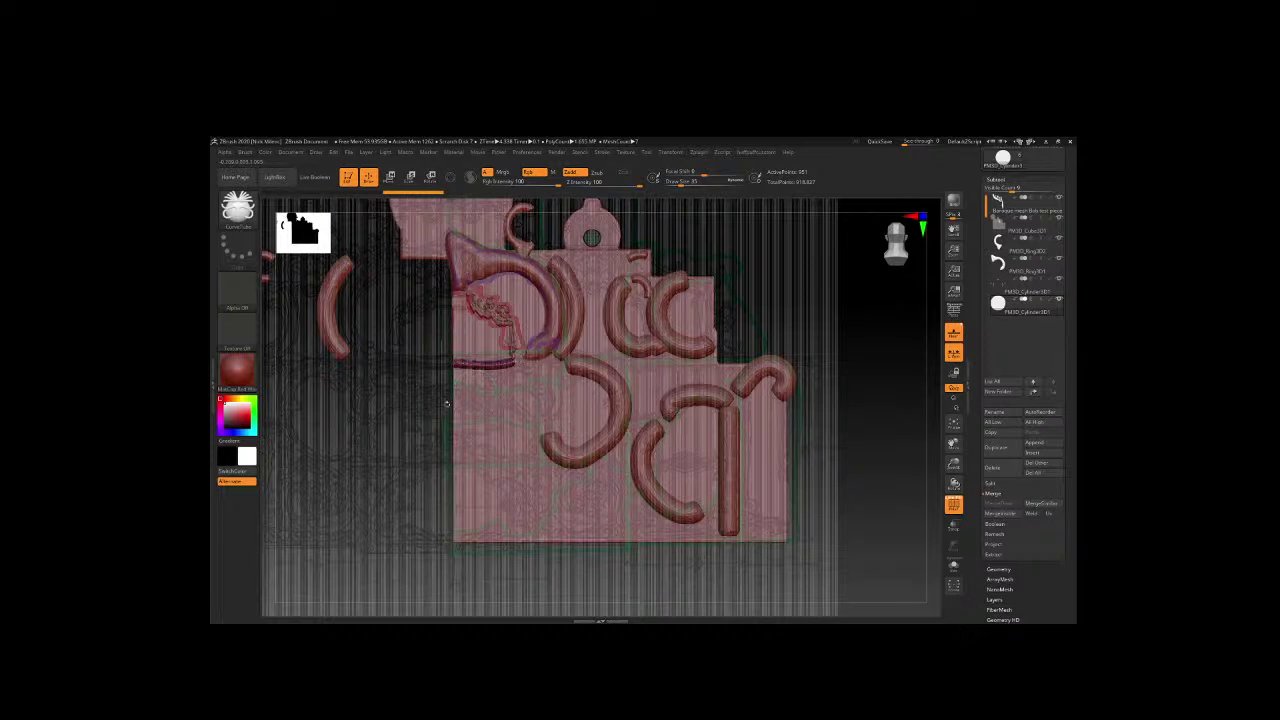
scroll(466, 364, up, 3)
scroll(466, 362, up, 3)
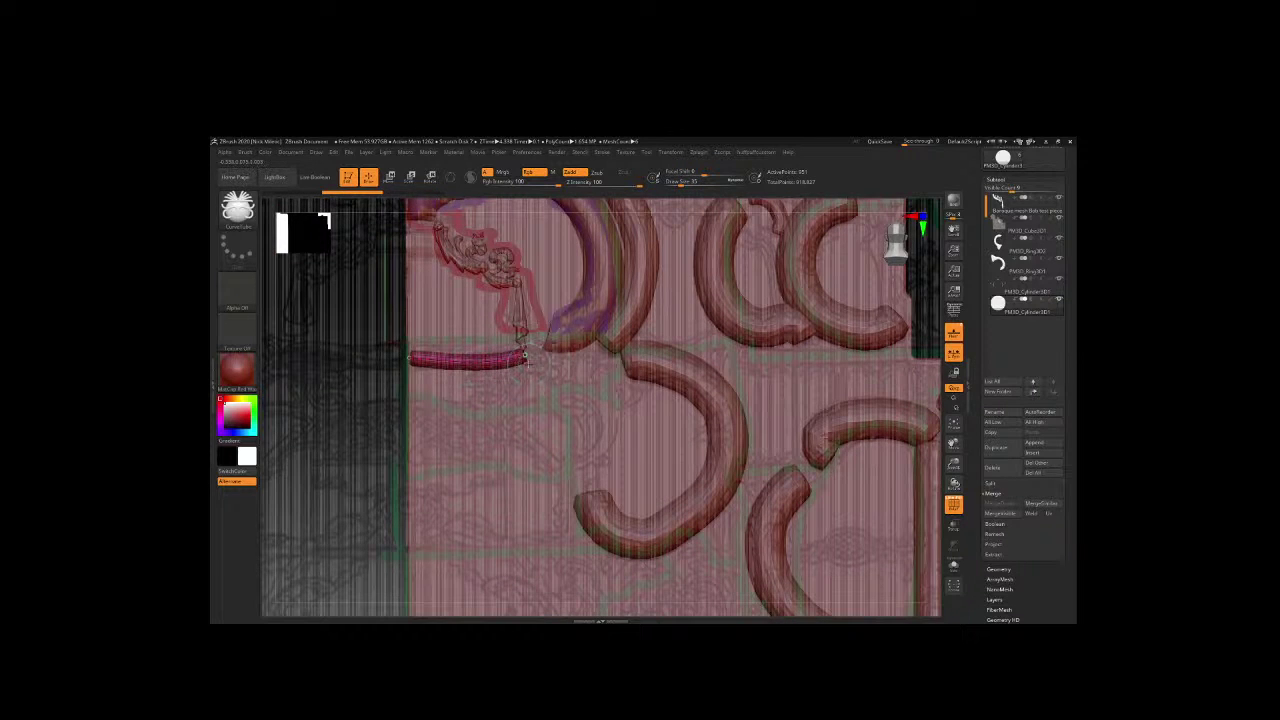
key(ctrl+shift)
click(488, 362)
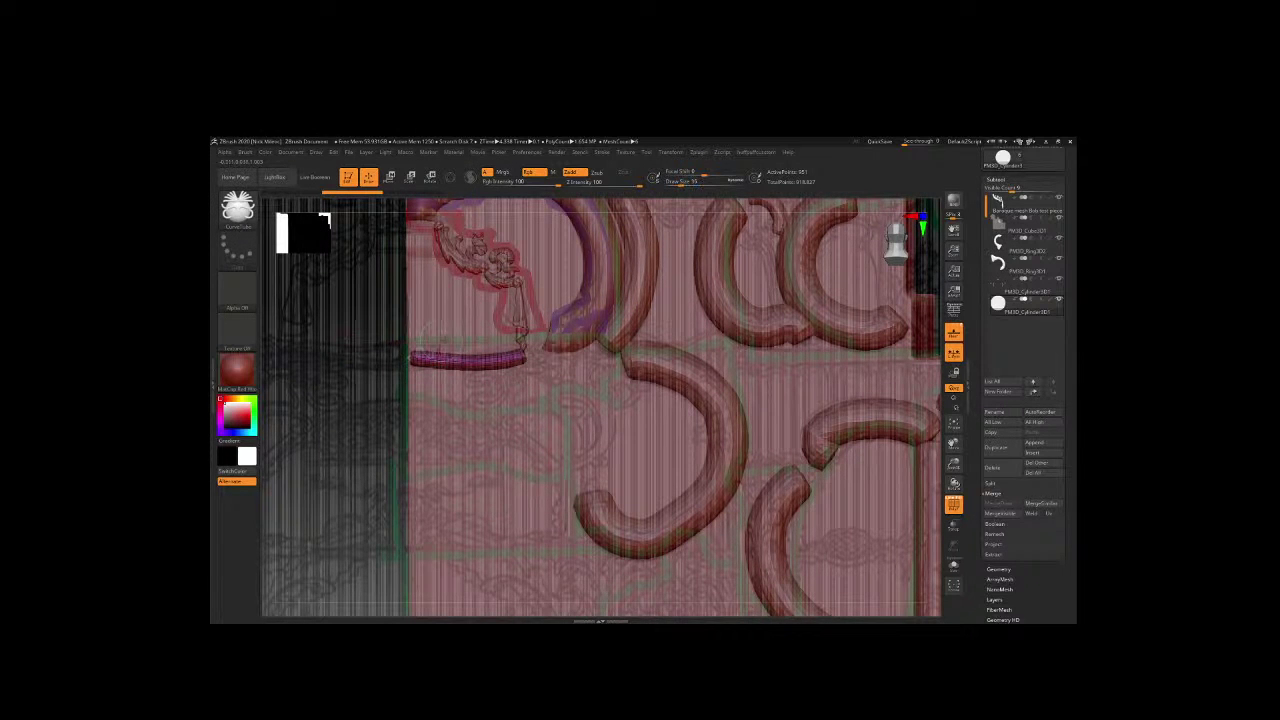
click(445, 357)
Add more curved tubes below the first, at the lower left, and further right.
drag(492, 412, 503, 417)
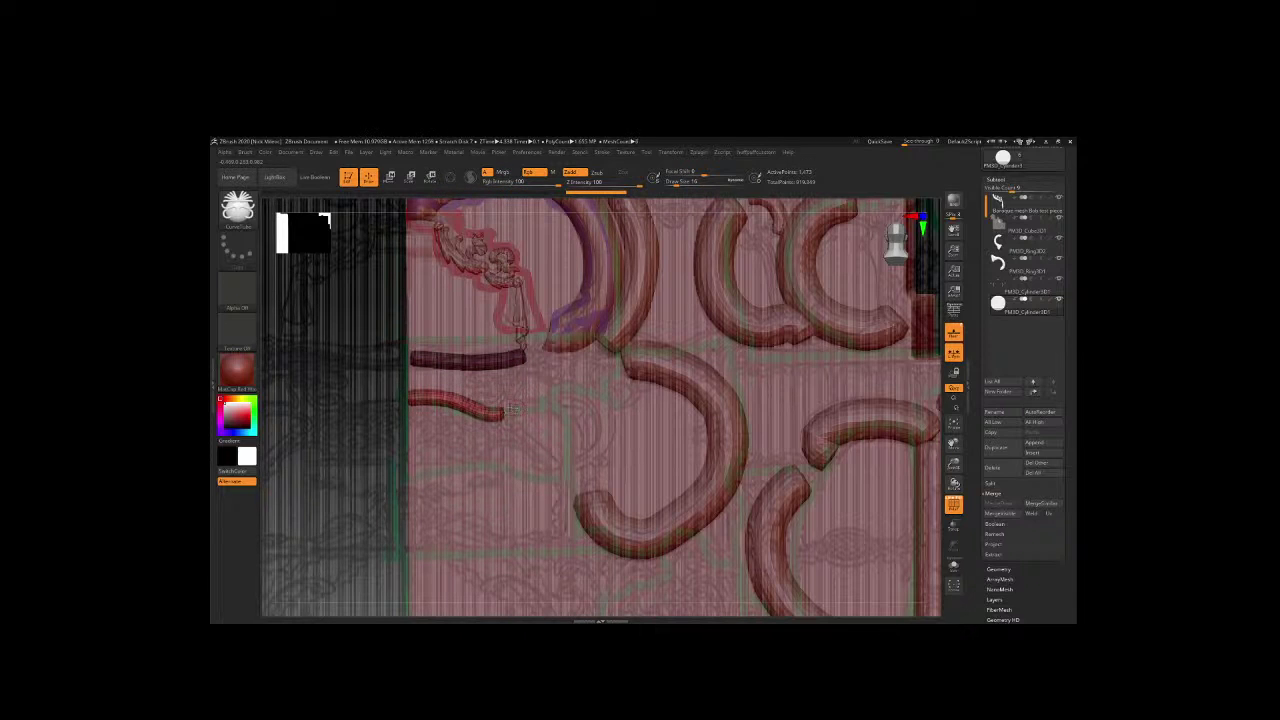
drag(572, 450, 556, 478)
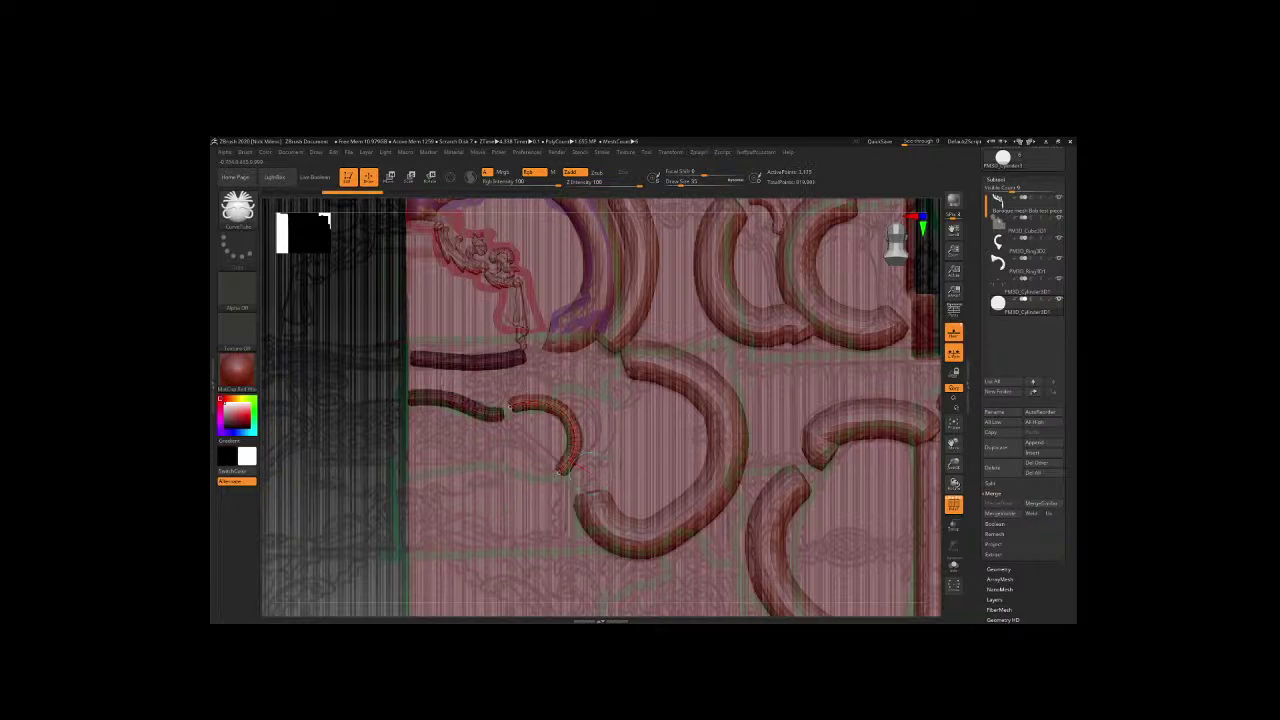
click(415, 448)
drag(418, 461, 480, 462)
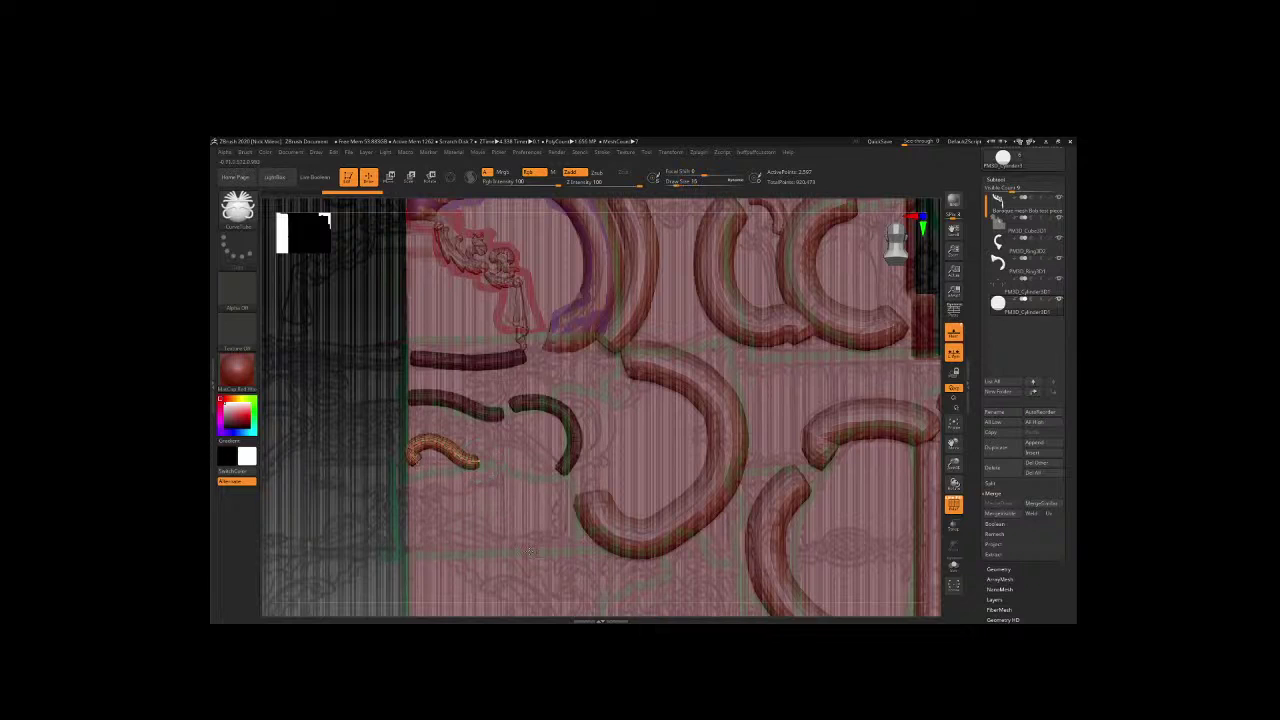
mouse_move(357, 503)
shift+mouse_down()
mouse_move(326, 386)
mouse_move(437, 388)
shift+mouse_up()
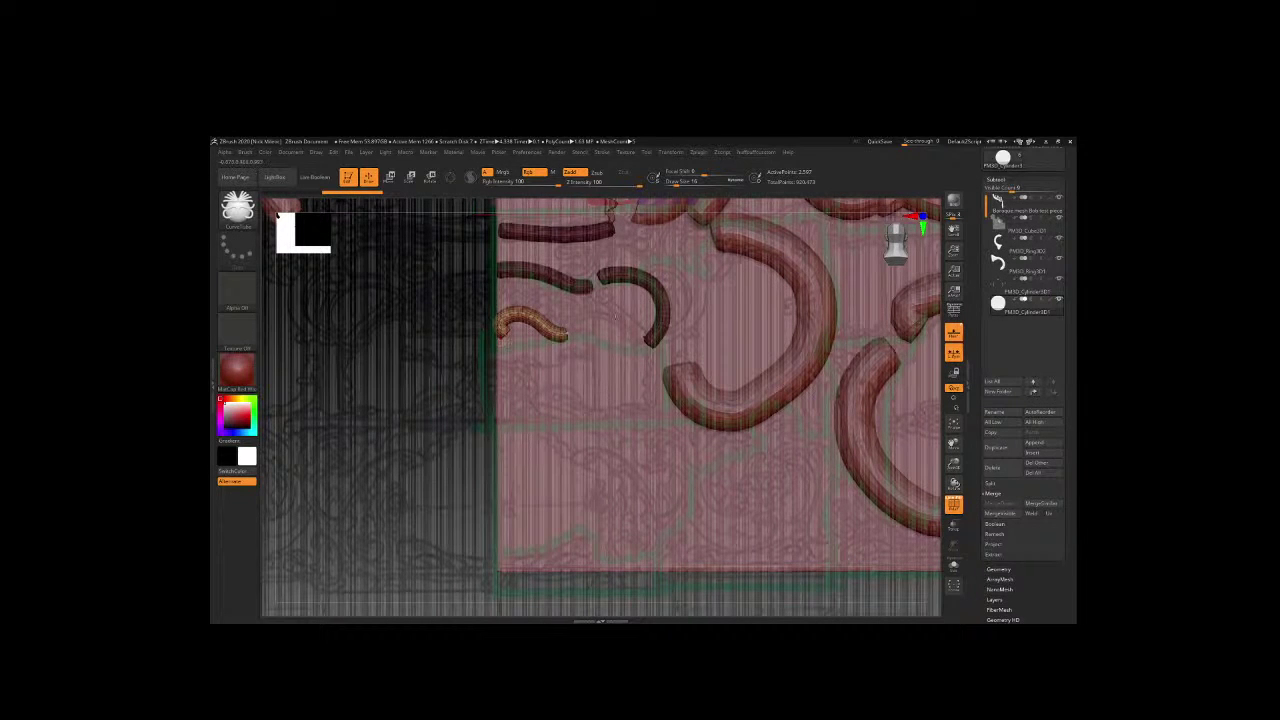
drag(648, 339, 668, 346)
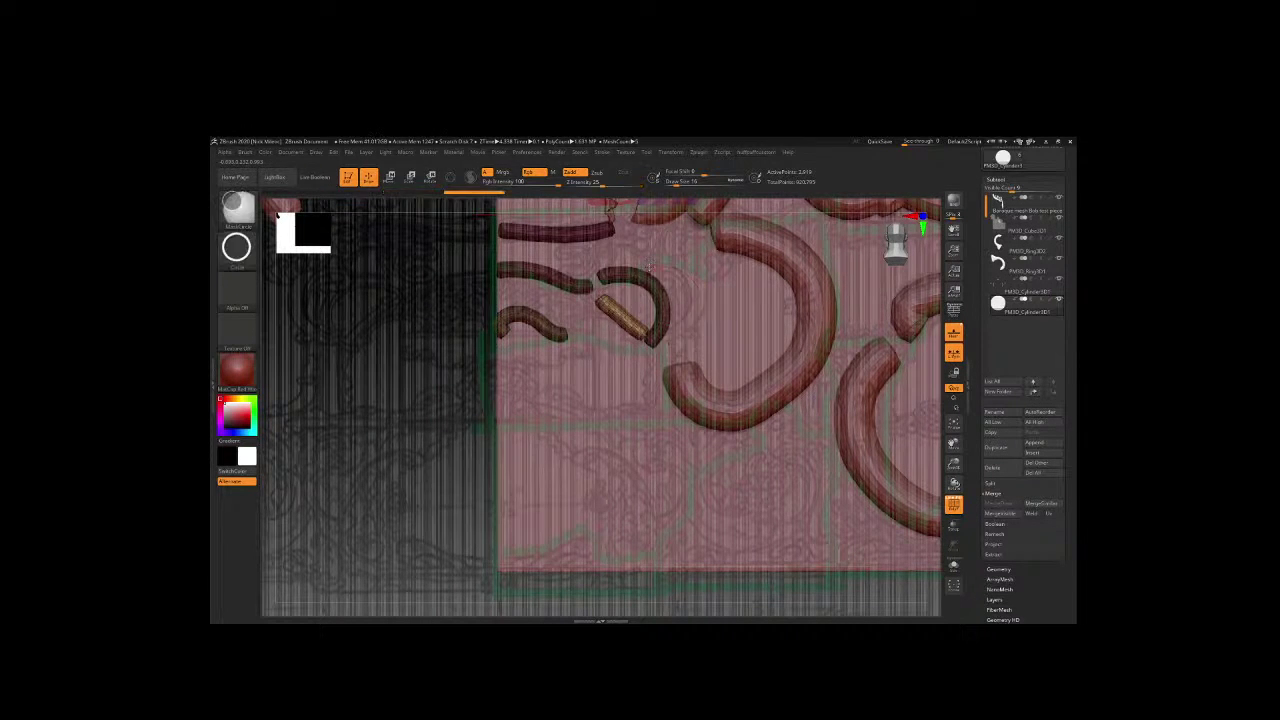
Undo the newest arc tube and redraw it along the reference scroll.
key(ctrl+z)
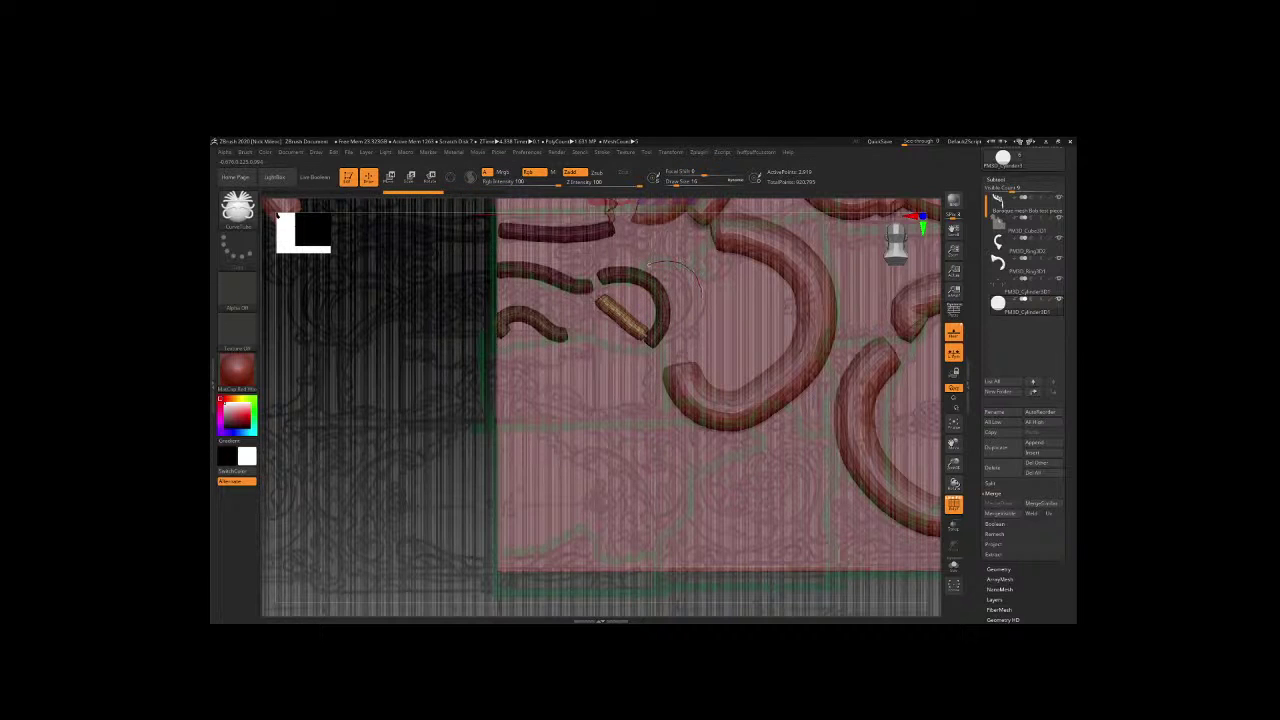
click(649, 242)
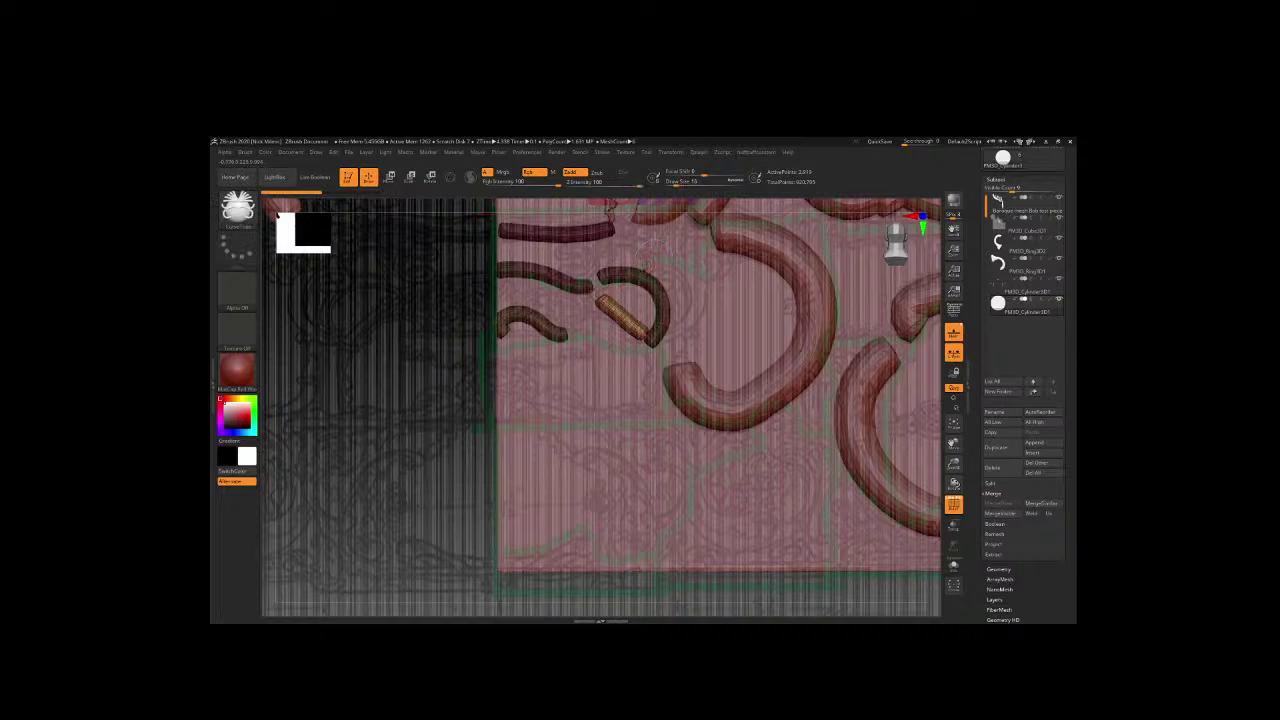
drag(652, 262, 668, 344)
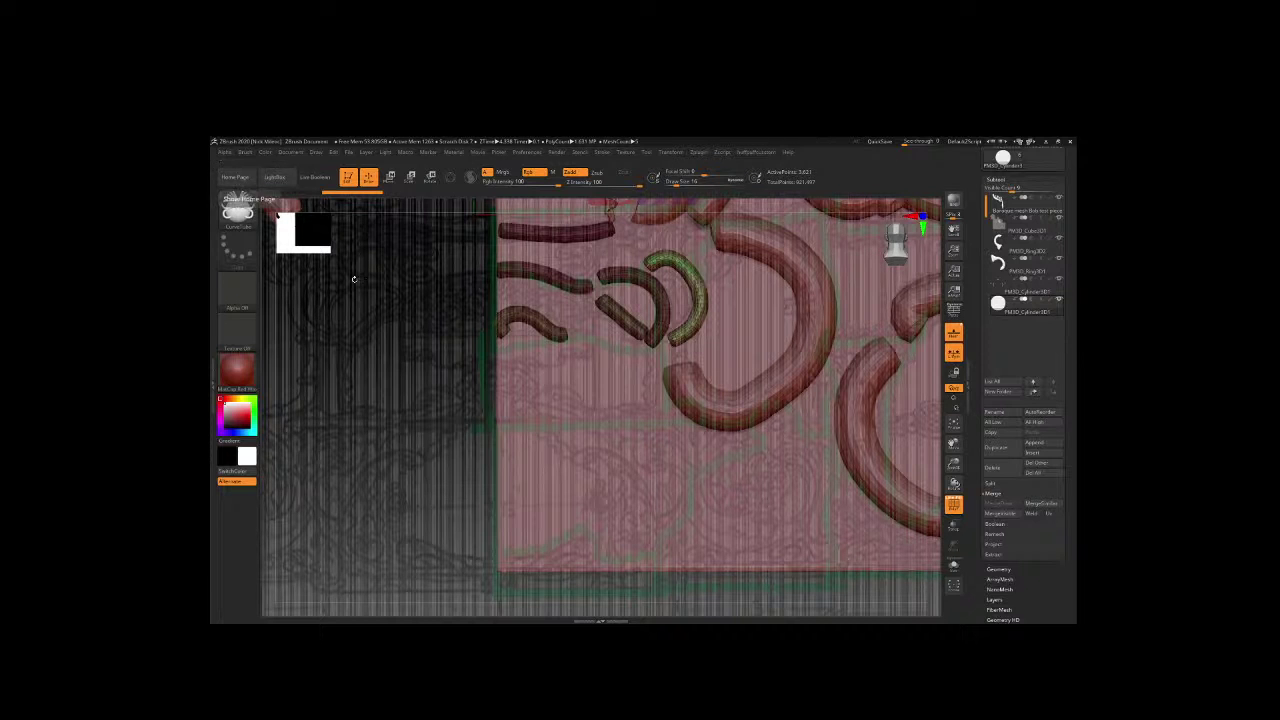
mouse_move(731, 335)
alt+right_down()
mouse_move(747, 381)
mouse_move(510, 421)
alt+right_up()
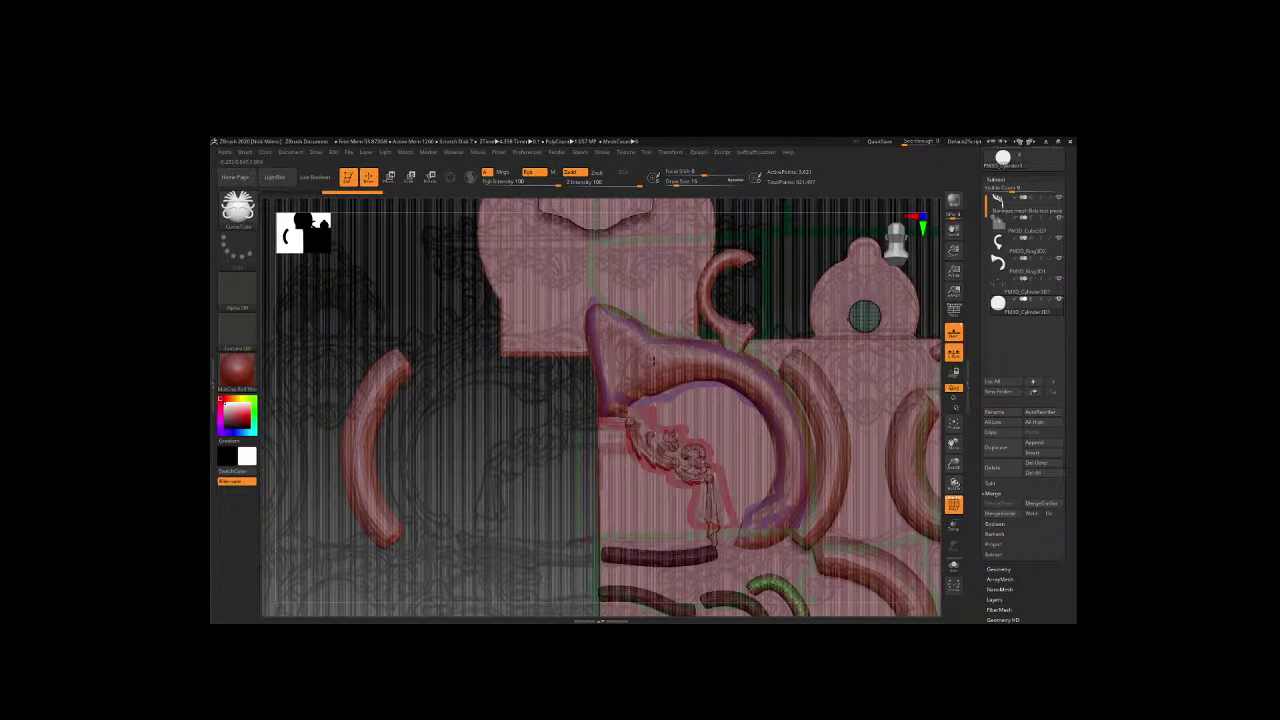
Select the horn-shaped scroll subtool and QuickSave the scene.
alt+click(657, 360)
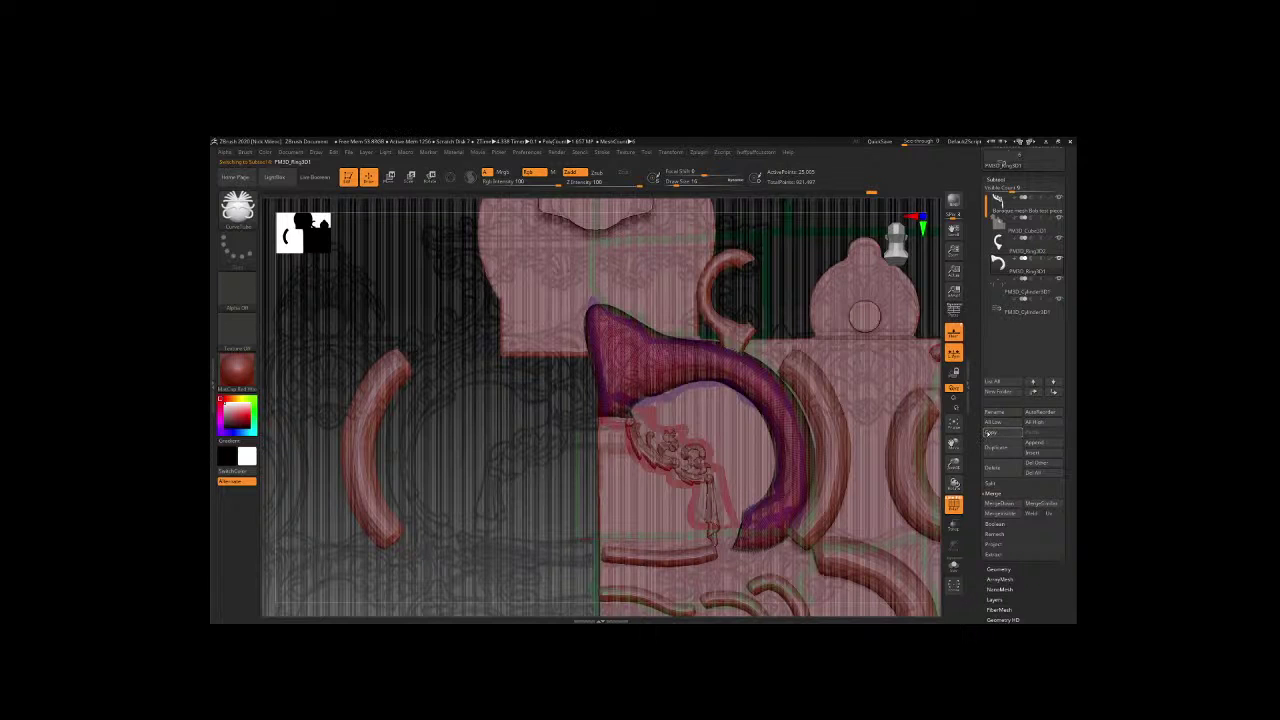
click(879, 141)
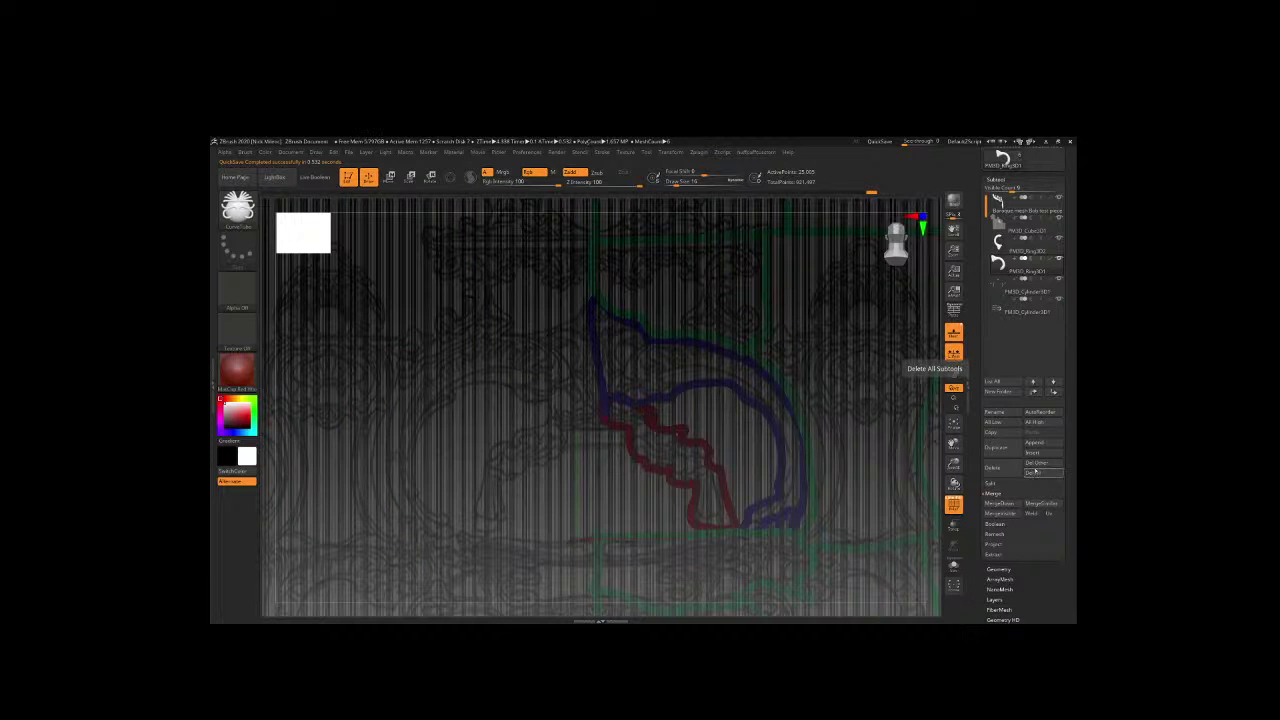
scroll(1075, 360, down, 1)
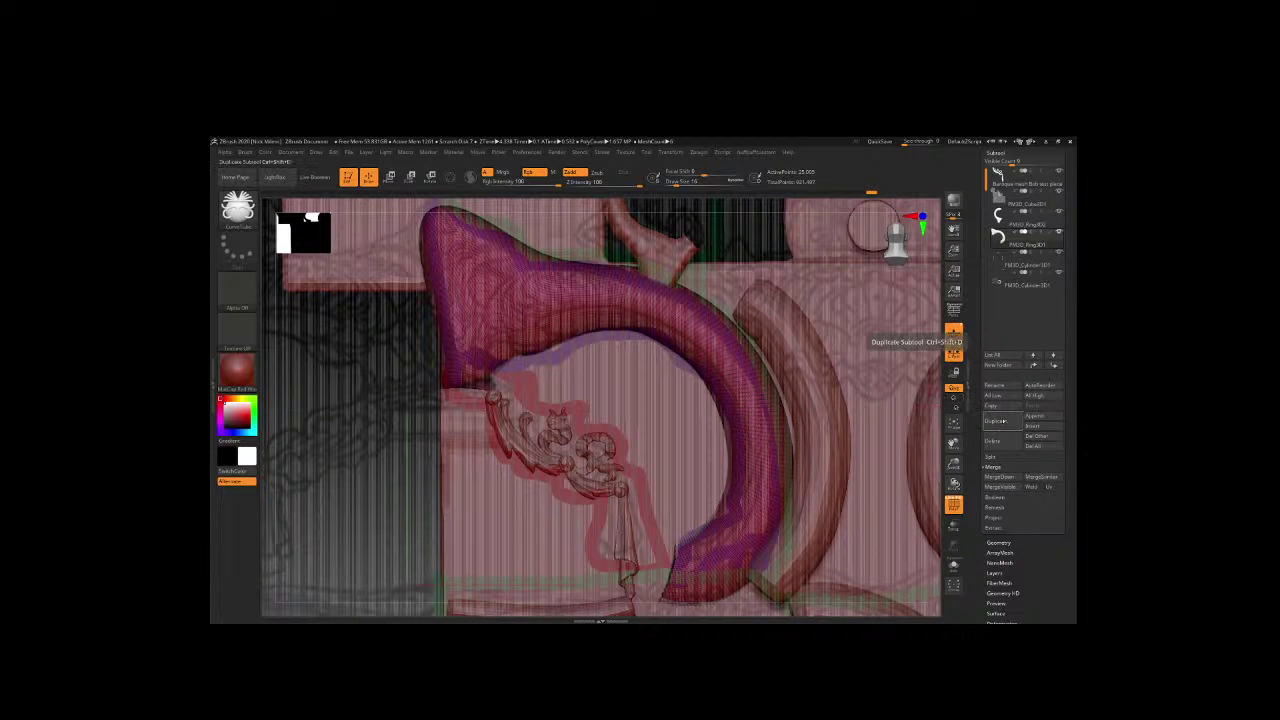
scroll(1010, 420, up, 2)
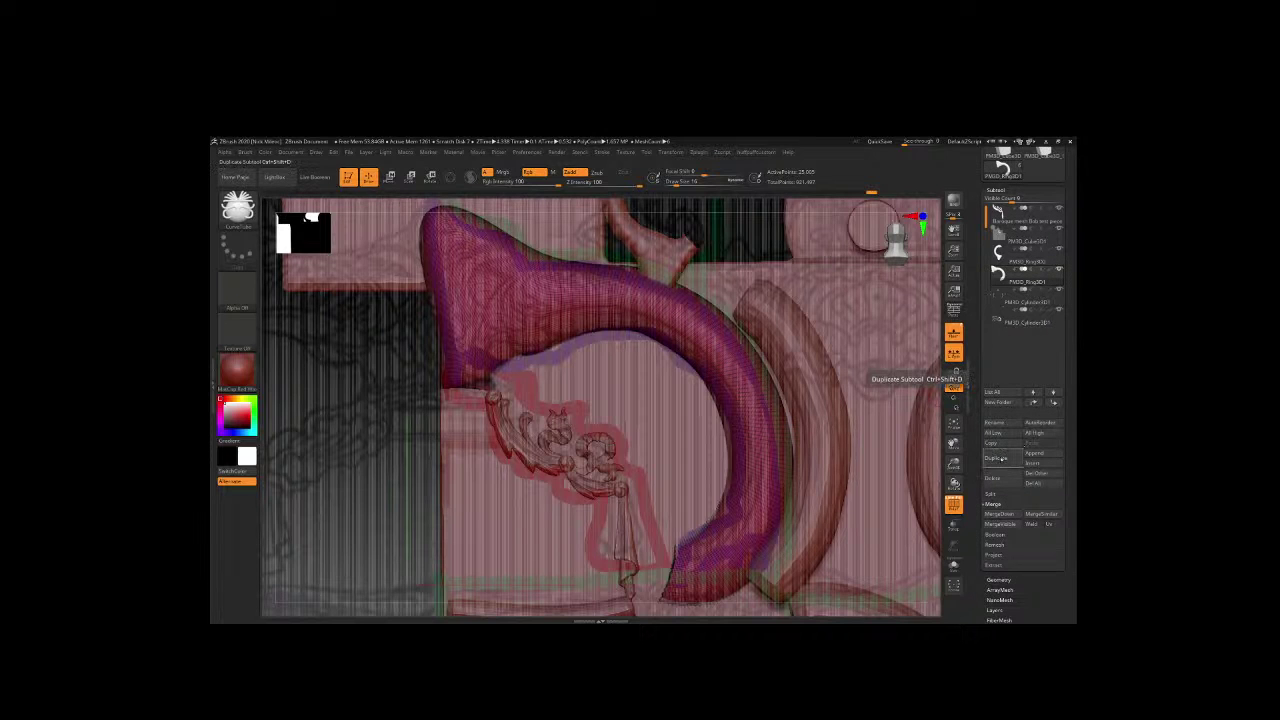
scroll(1040, 170, up, 5)
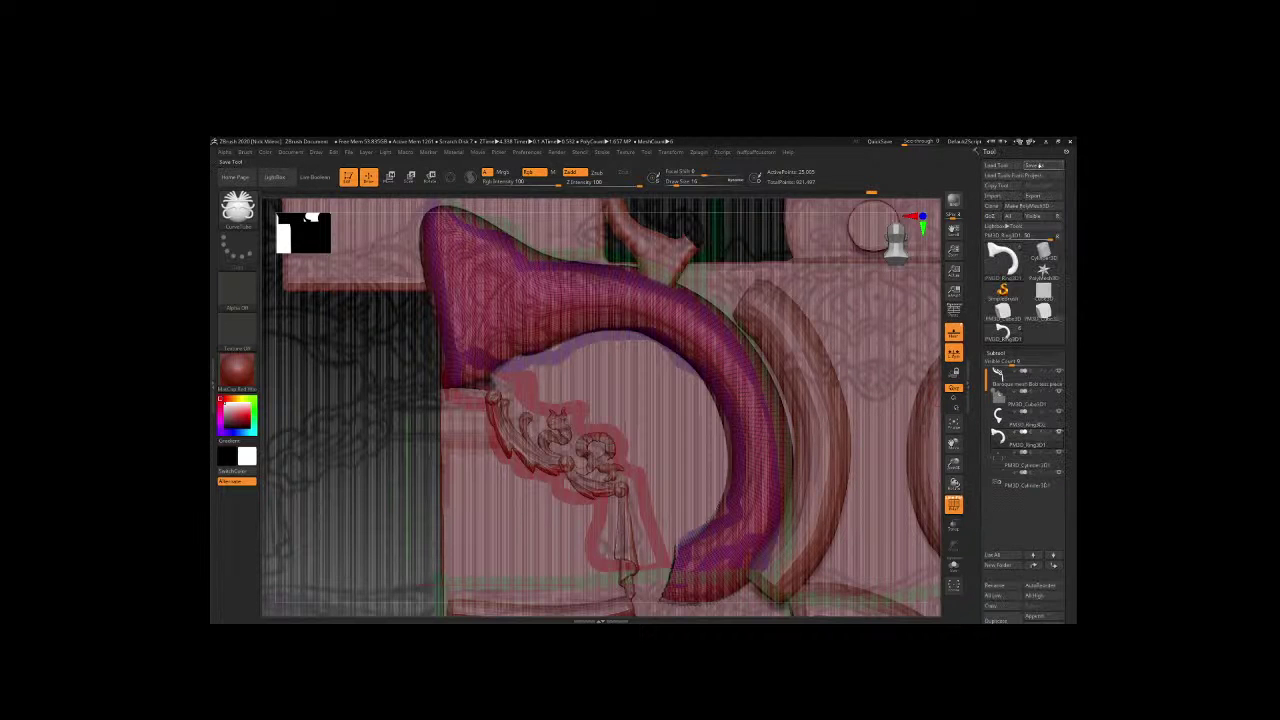
Save the tool as a new ZTool, trimming the name back to 'Baroque' plus an underscore.
click(1040, 166)
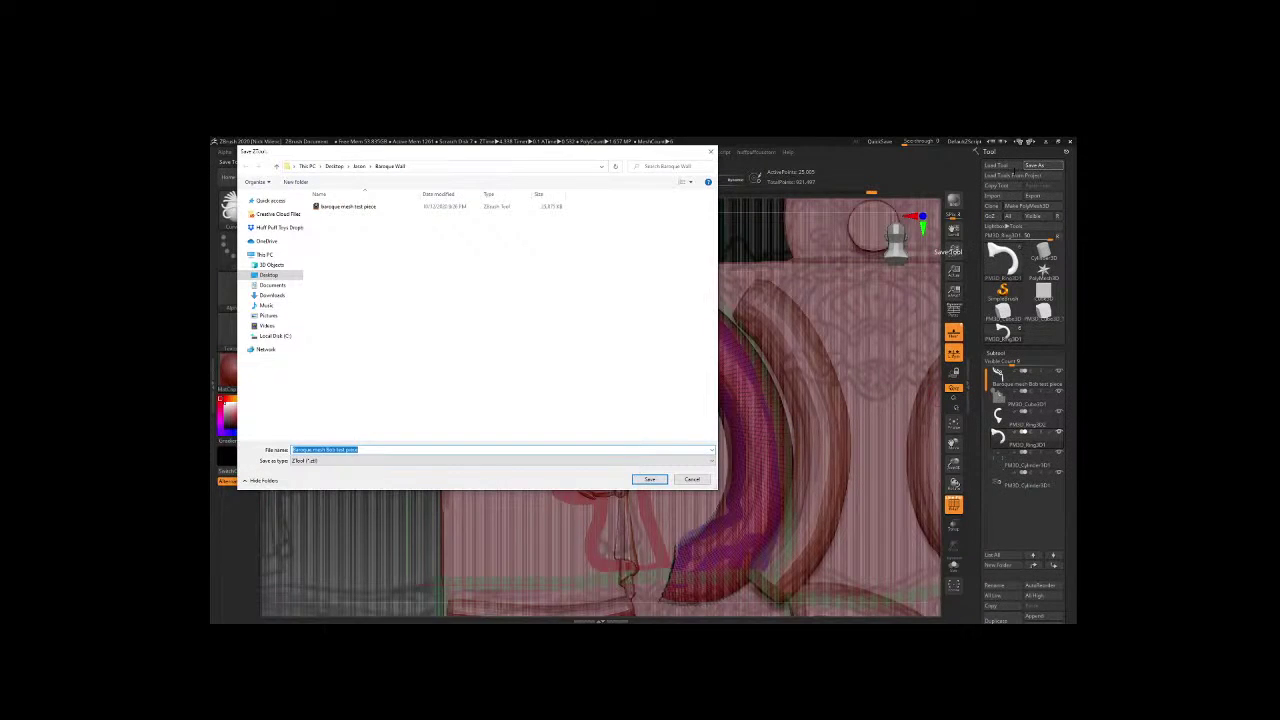
click(358, 449)
key(BackSpace)
key(BackSpace)
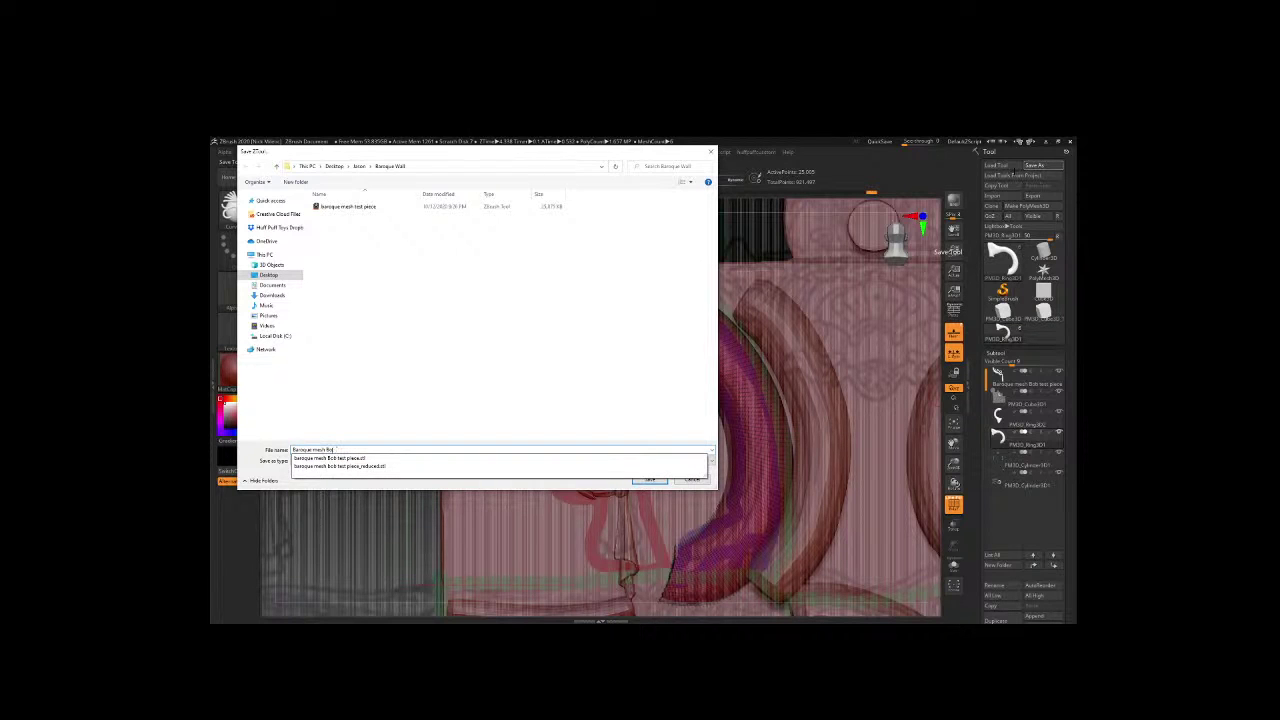
key(BackSpace)
key(BackSpace)
key(BackSpace)
text(_draft)
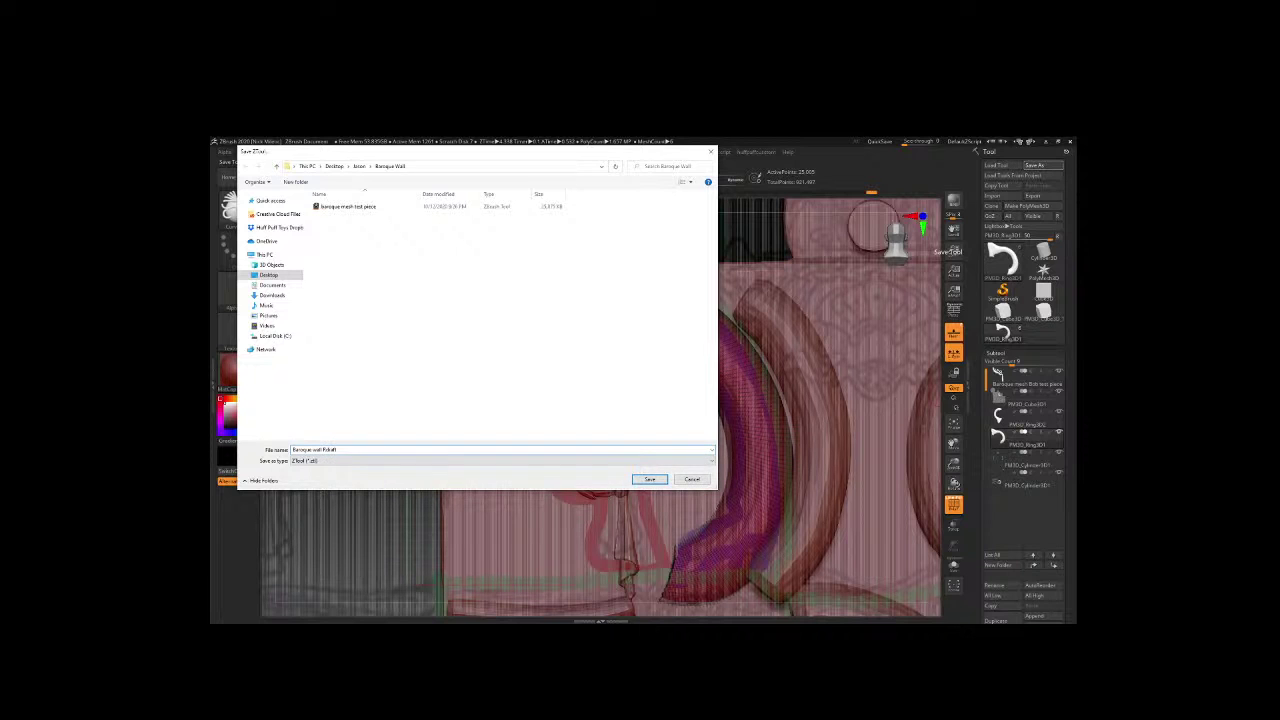
key(Return)
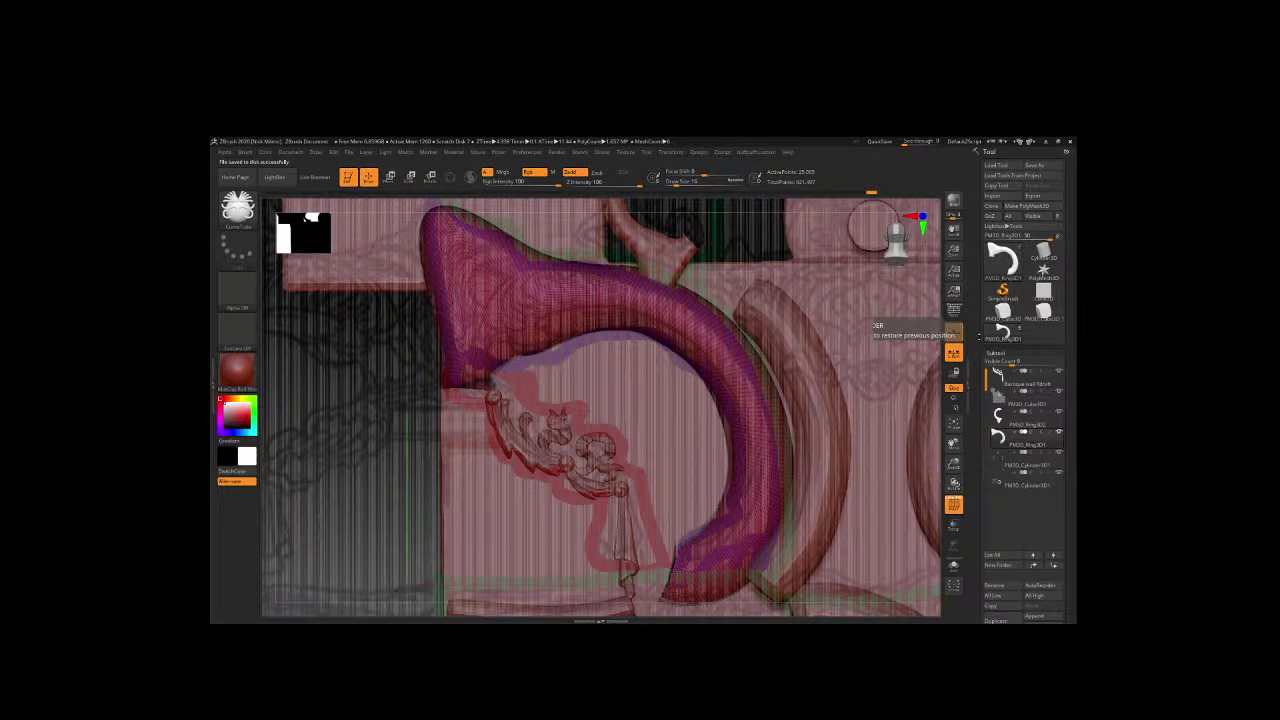
Select the Baroque wall subtool, turn on Transp and Solo, then select the PM3D_Ring3D1 horn.
click(1010, 405)
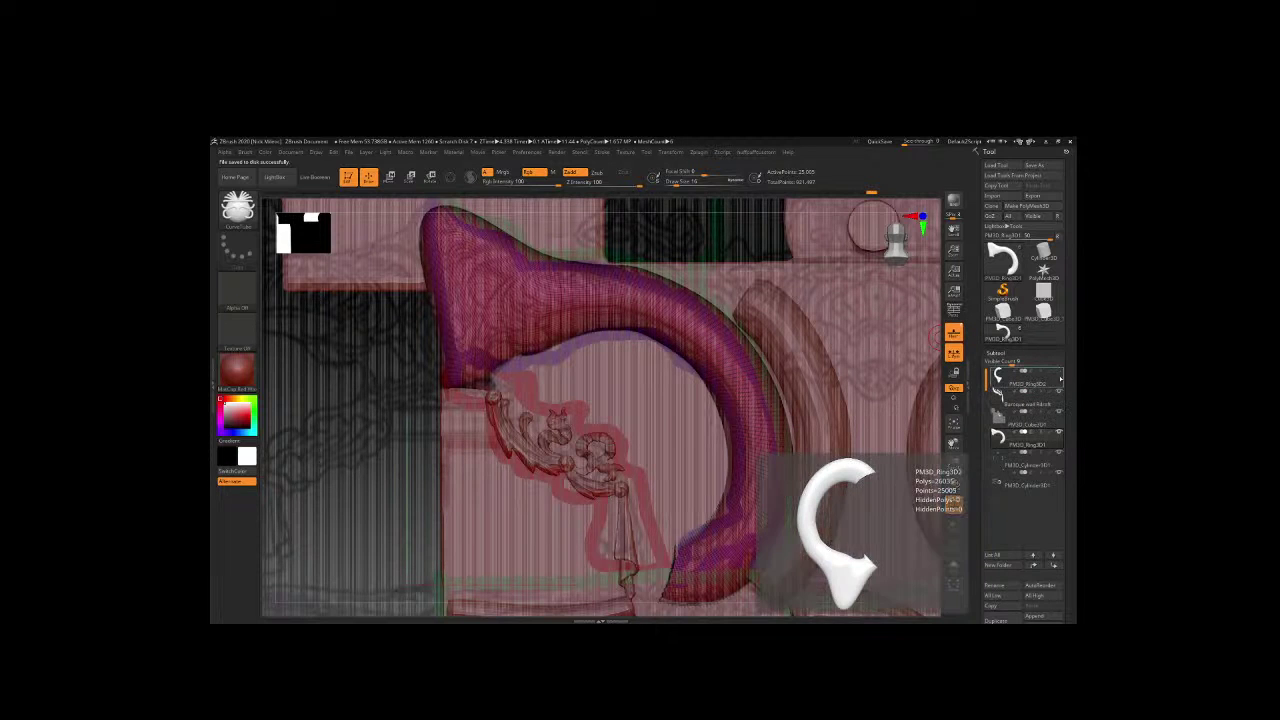
click(1010, 385)
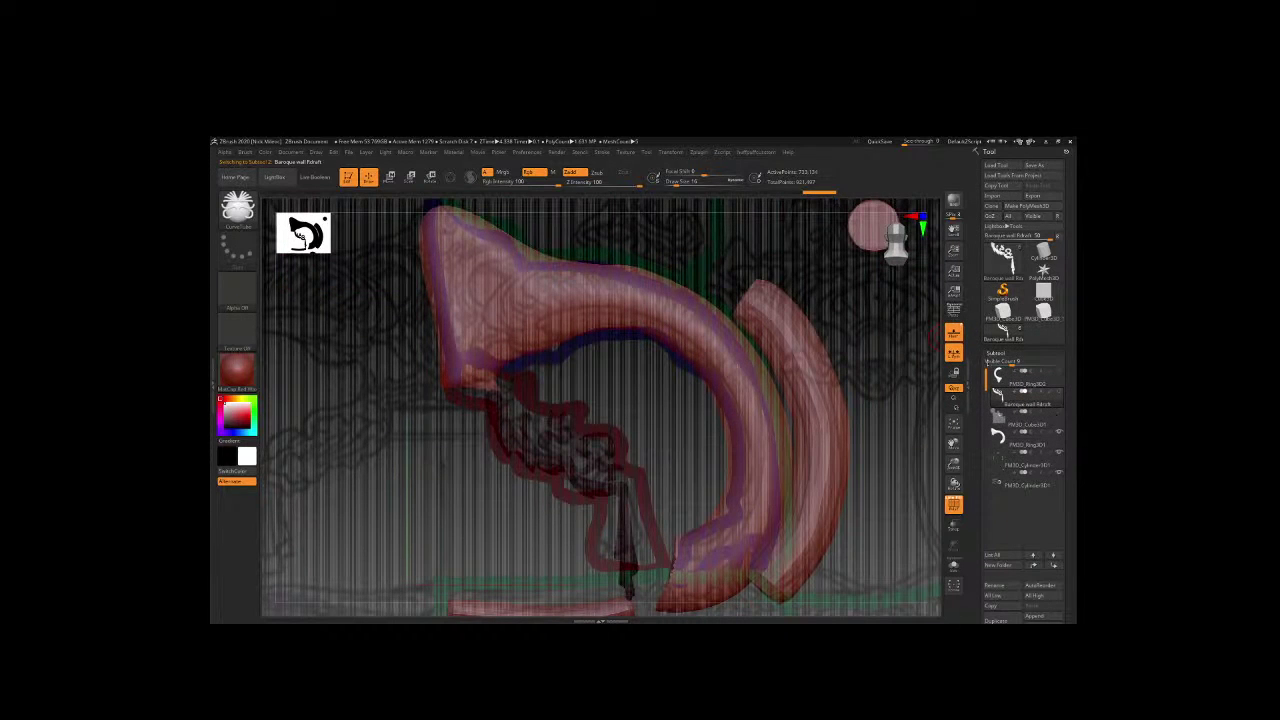
click(1058, 470)
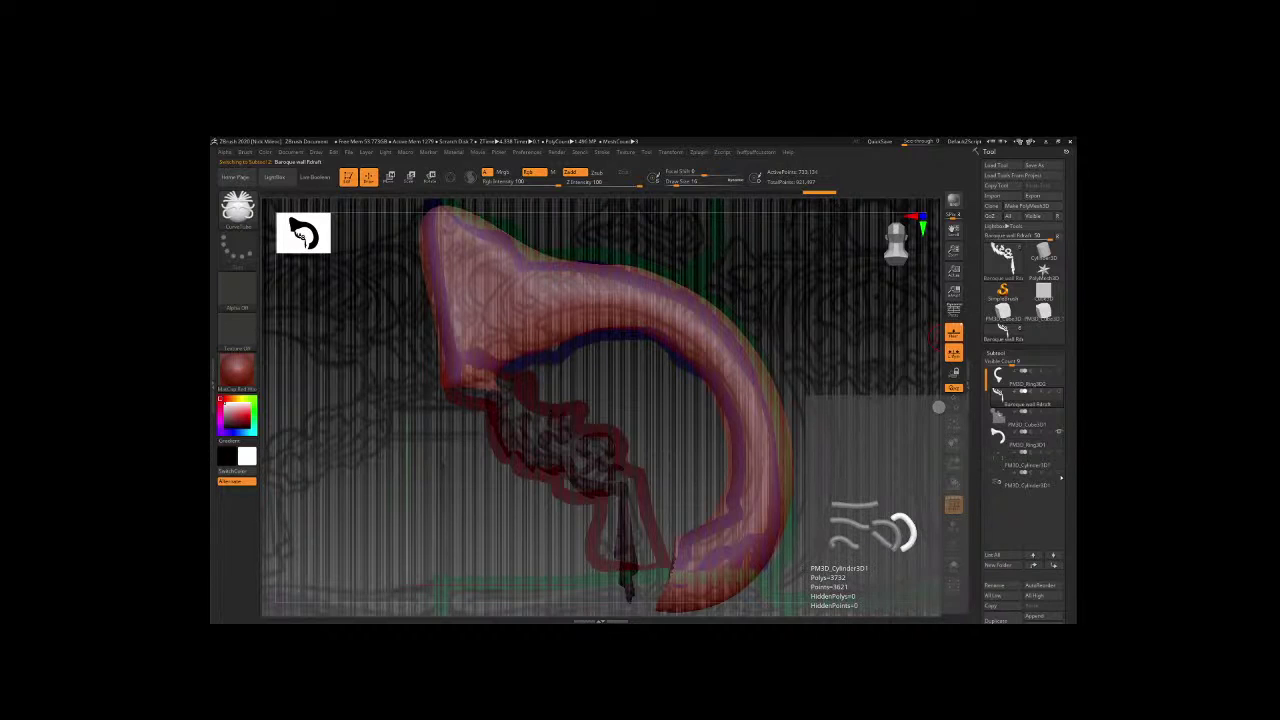
click(953, 352)
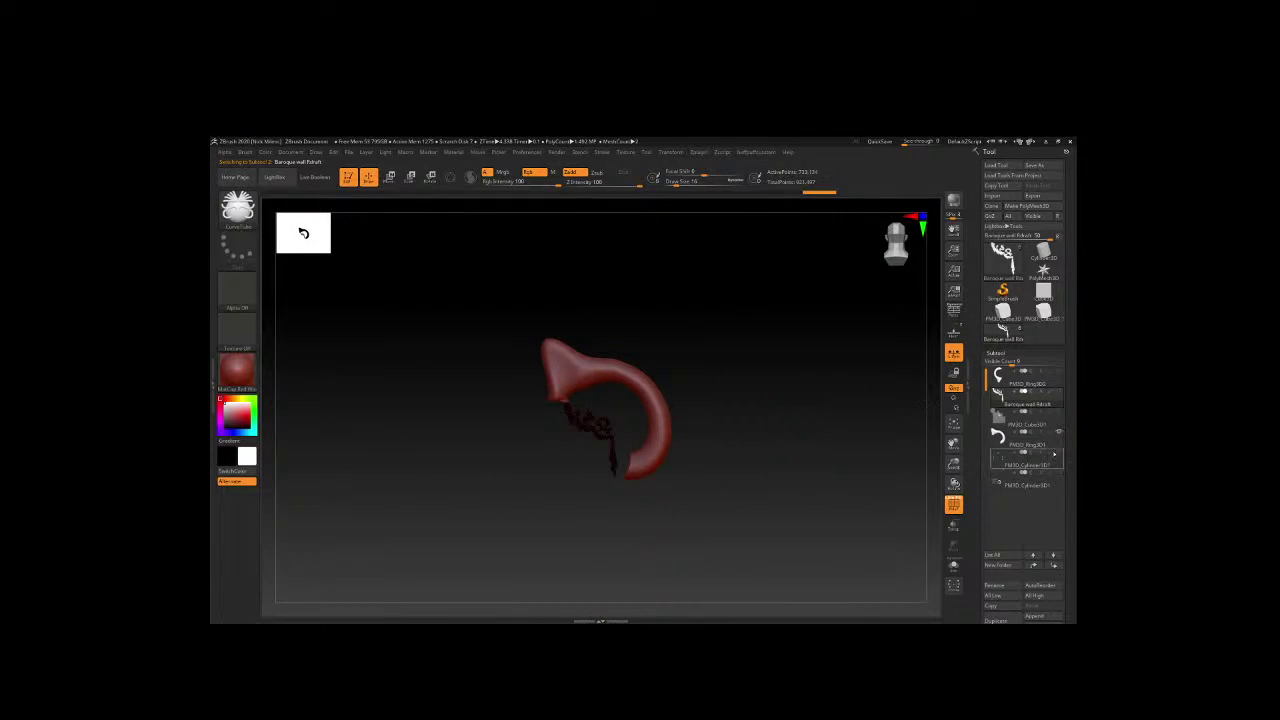
click(1025, 440)
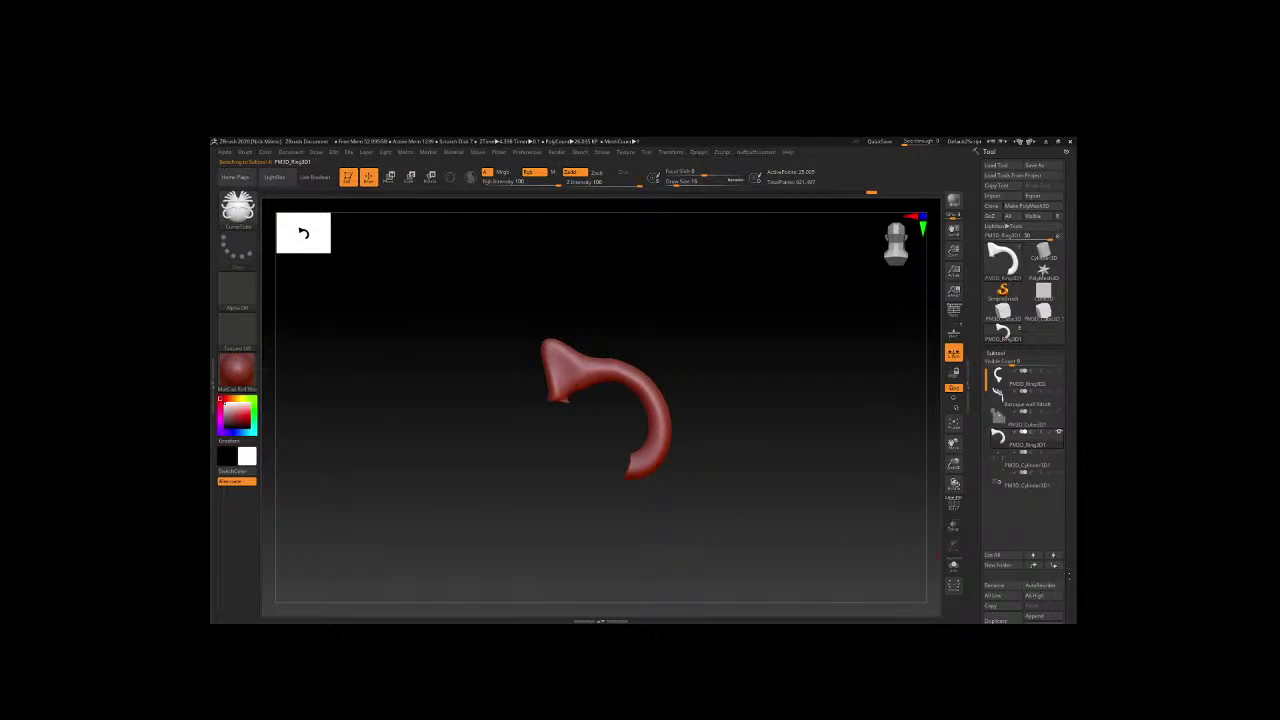
scroll(1035, 560, down, 3)
scroll(1034, 520, down, 2)
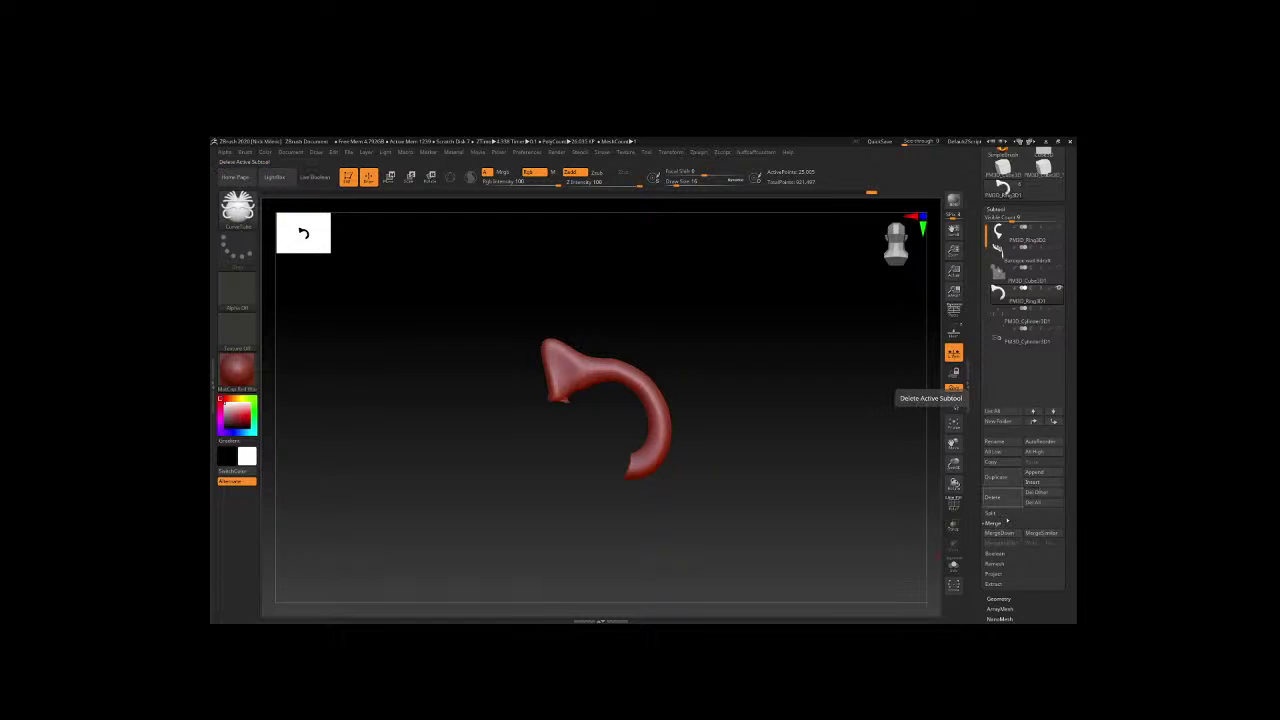
Try Split To Similar Parts, then cancel at the irreversible-operation warning.
click(991, 513)
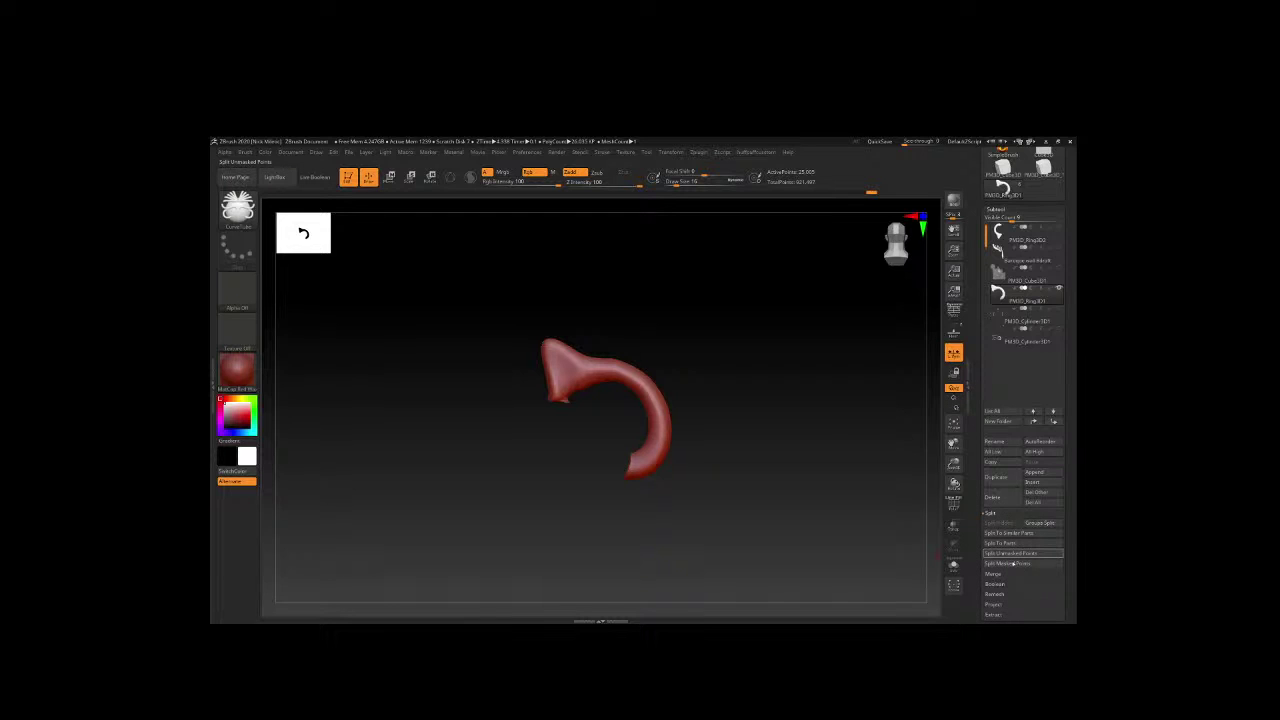
click(1010, 533)
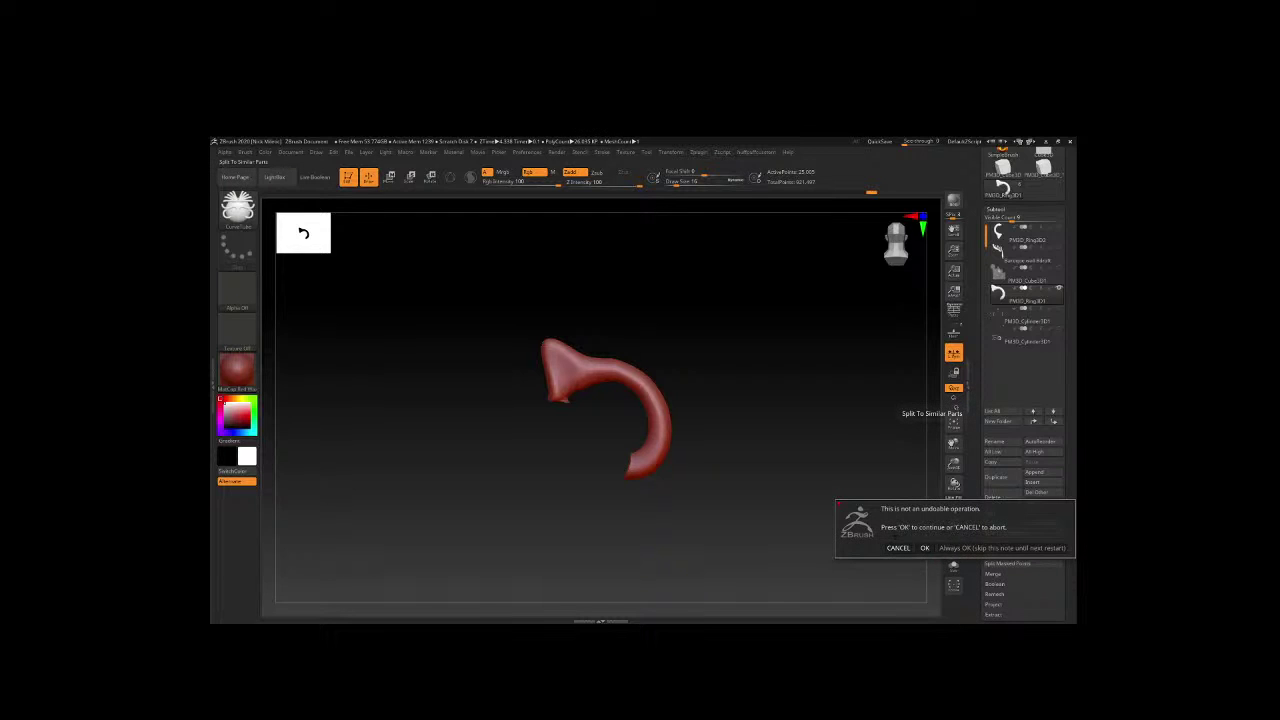
click(925, 548)
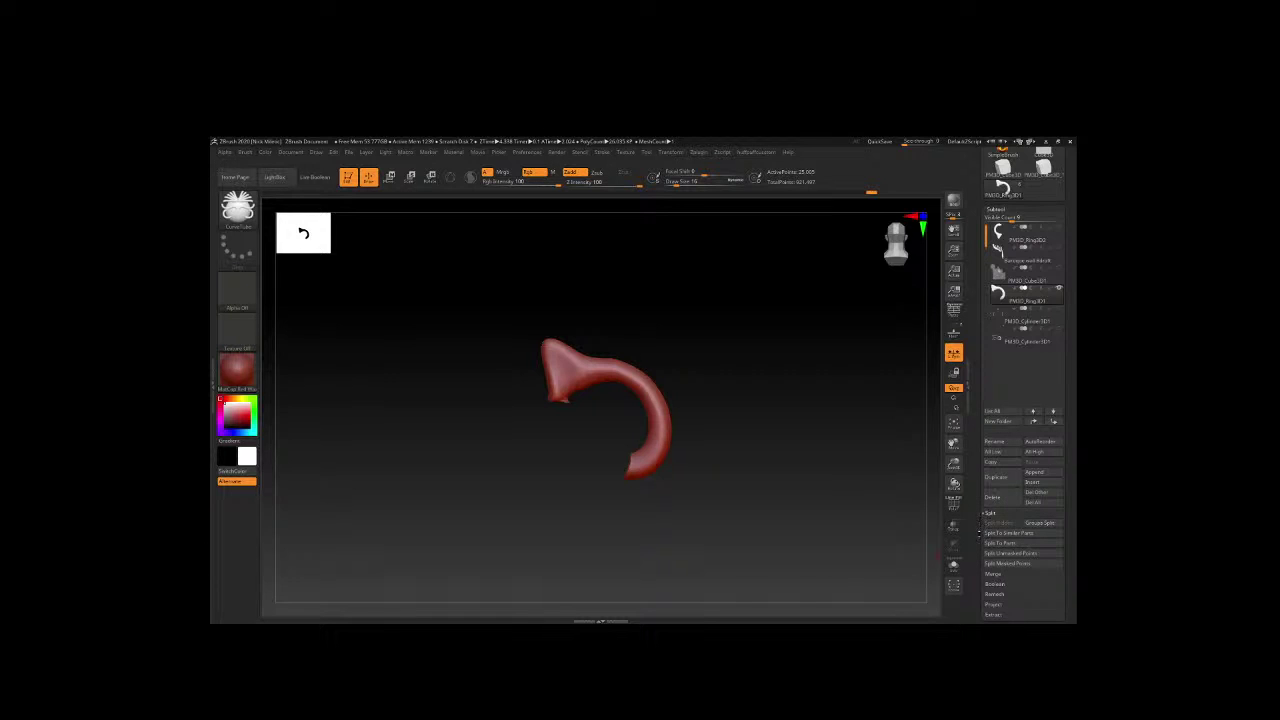
Delete the small curled ring subtool, confirming with OK.
scroll(1073, 507, down, 1)
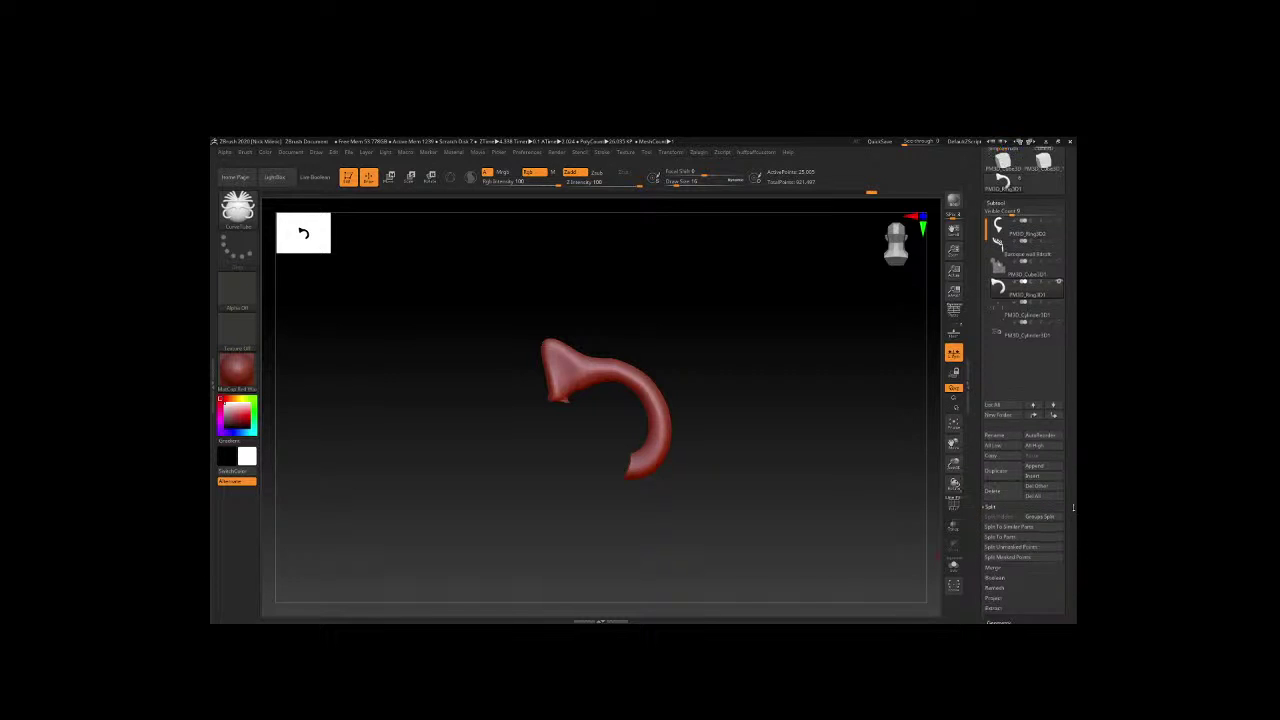
scroll(1073, 507, down, 1)
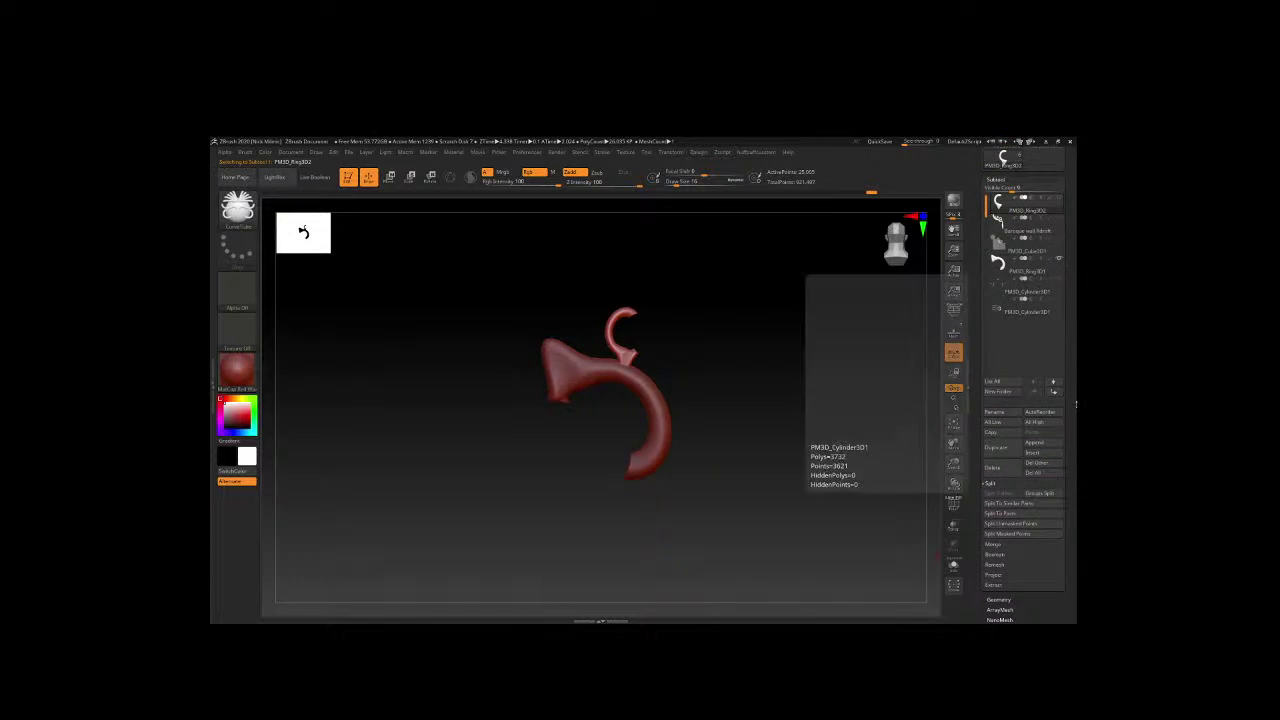
scroll(1075, 404, up, 2)
scroll(1071, 402, down, 1)
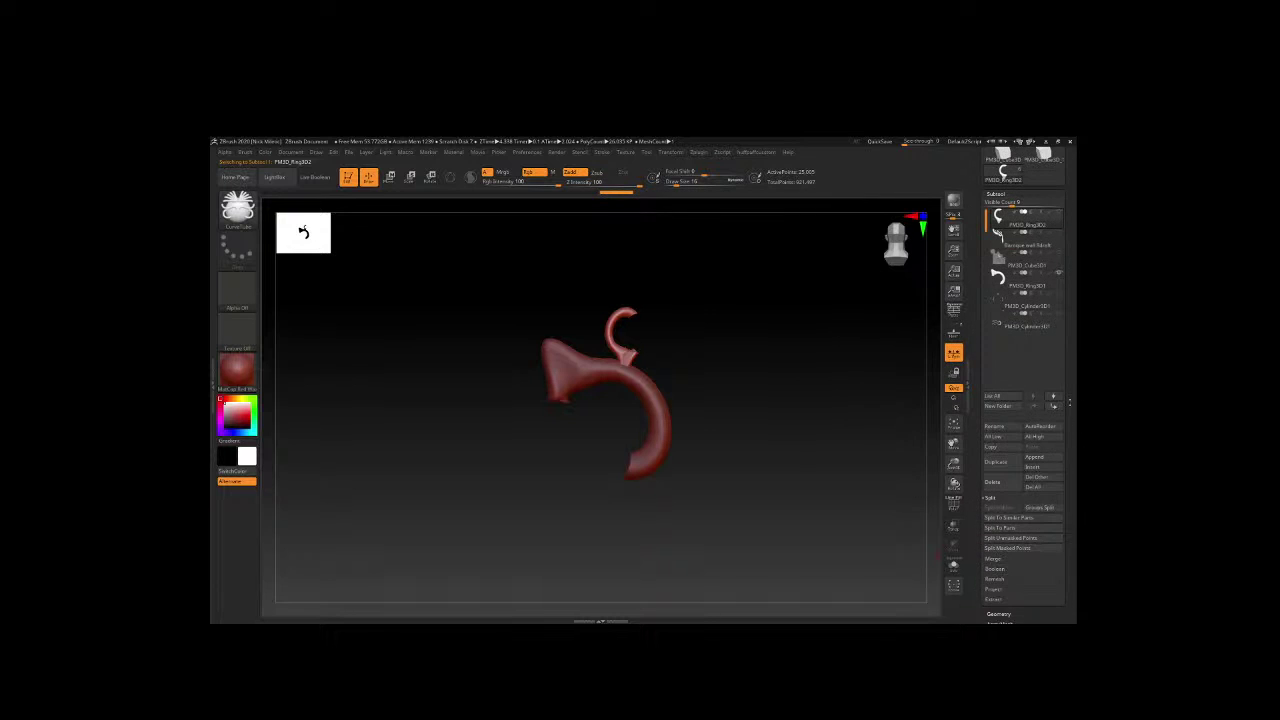
click(996, 481)
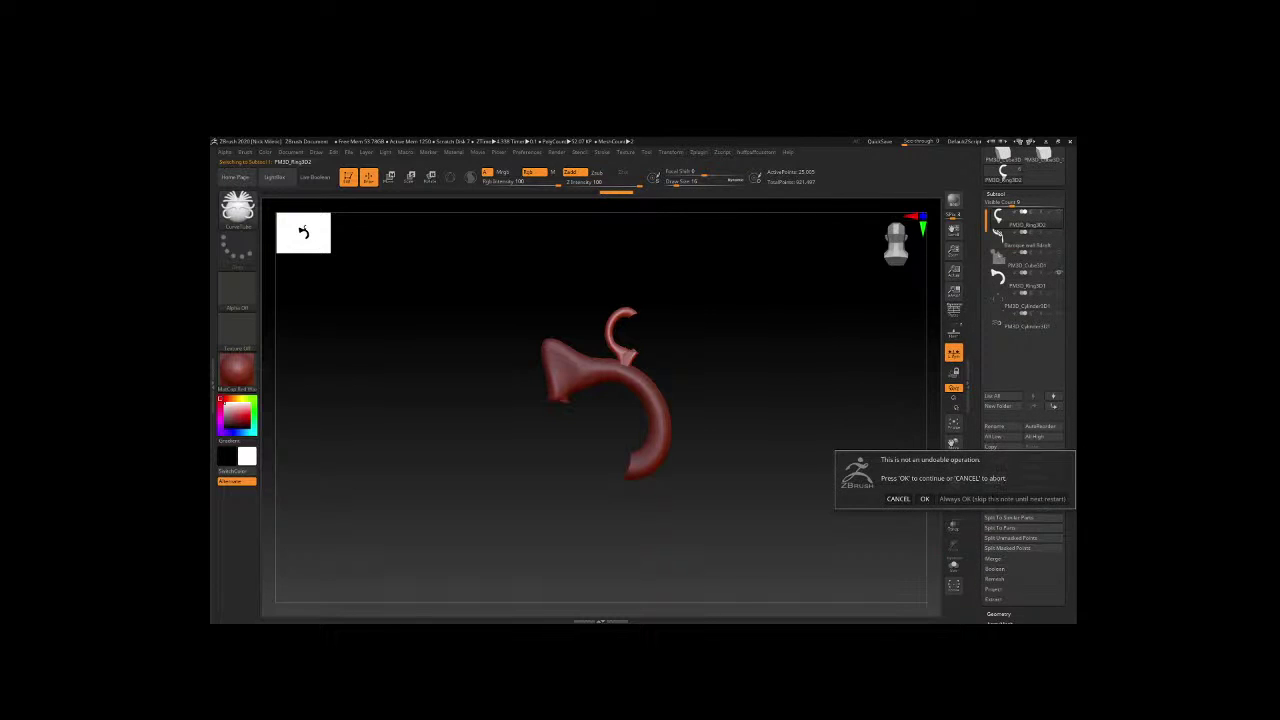
click(1000, 498)
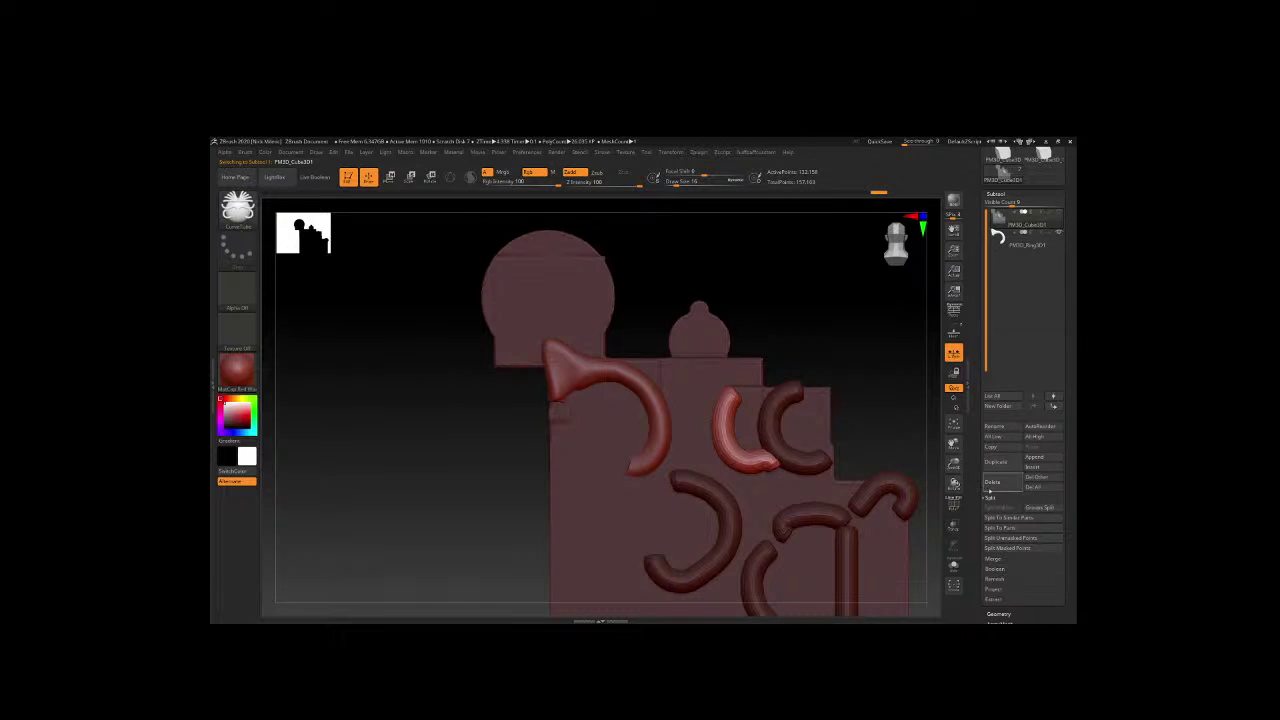
Delete the cube panel, keeping the horn, and import the baroque sketch from recent files.
click(986, 483)
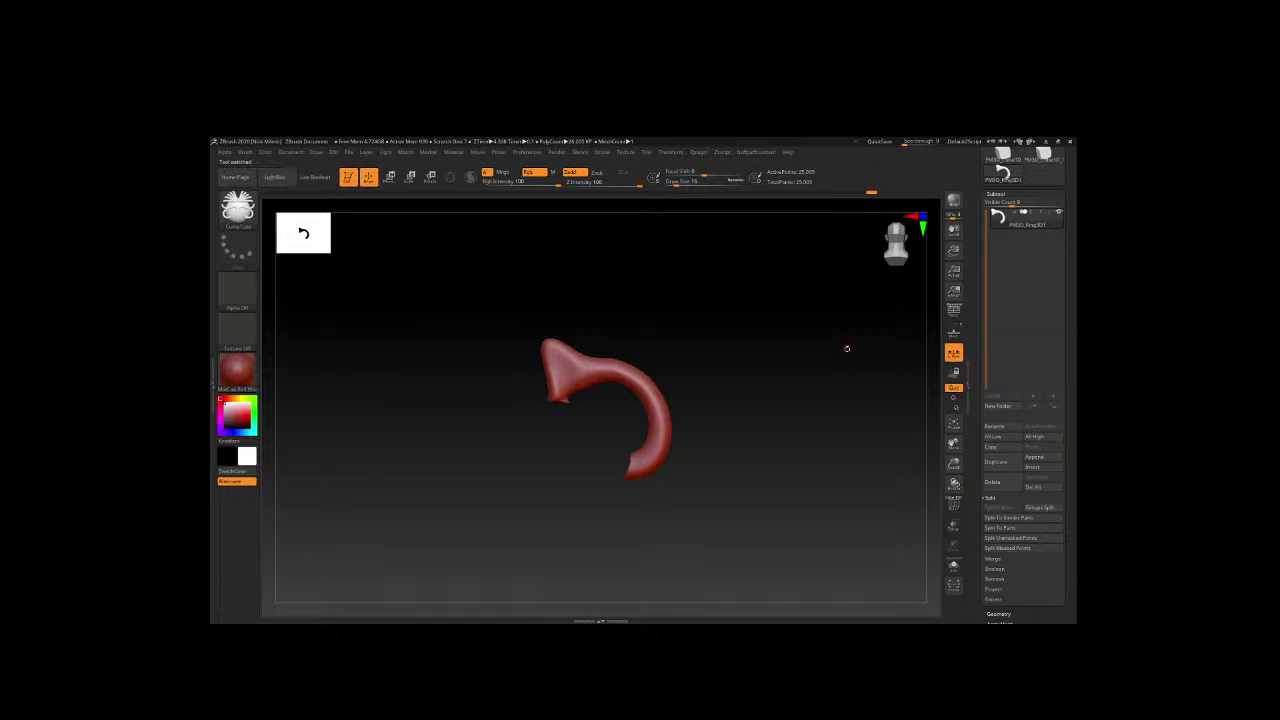
drag(847, 328, 757, 343)
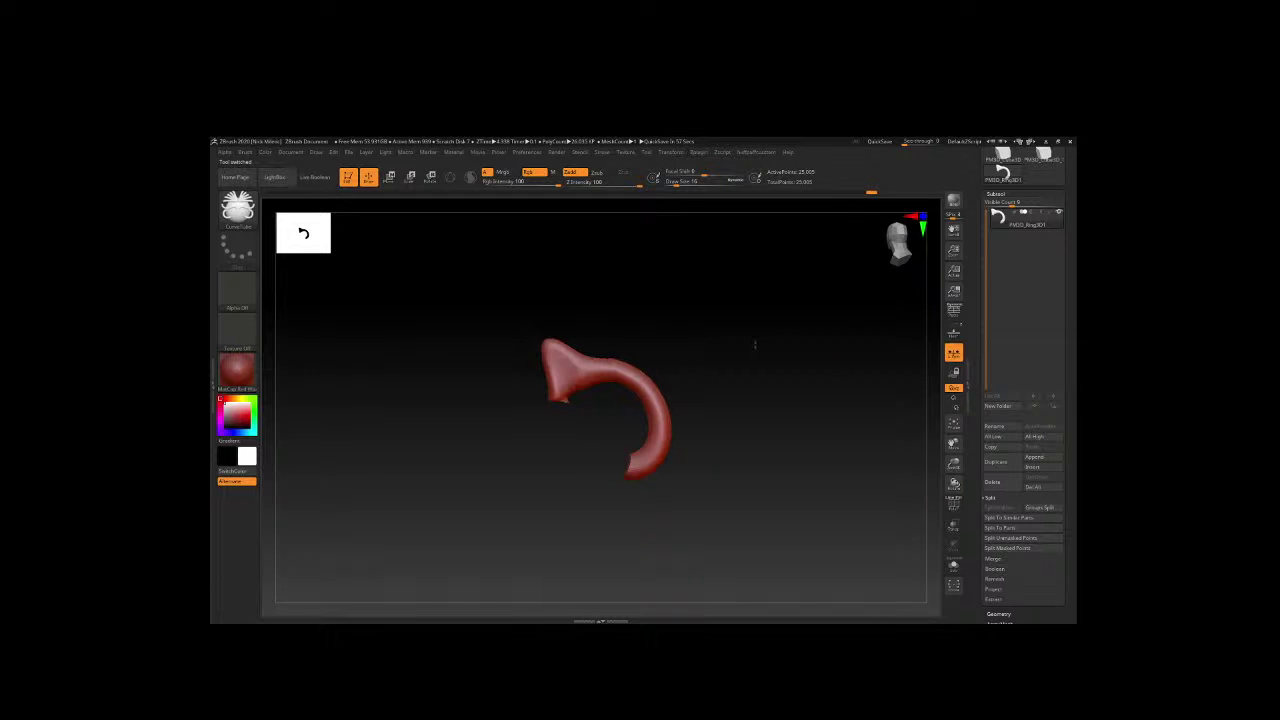
click(627, 153)
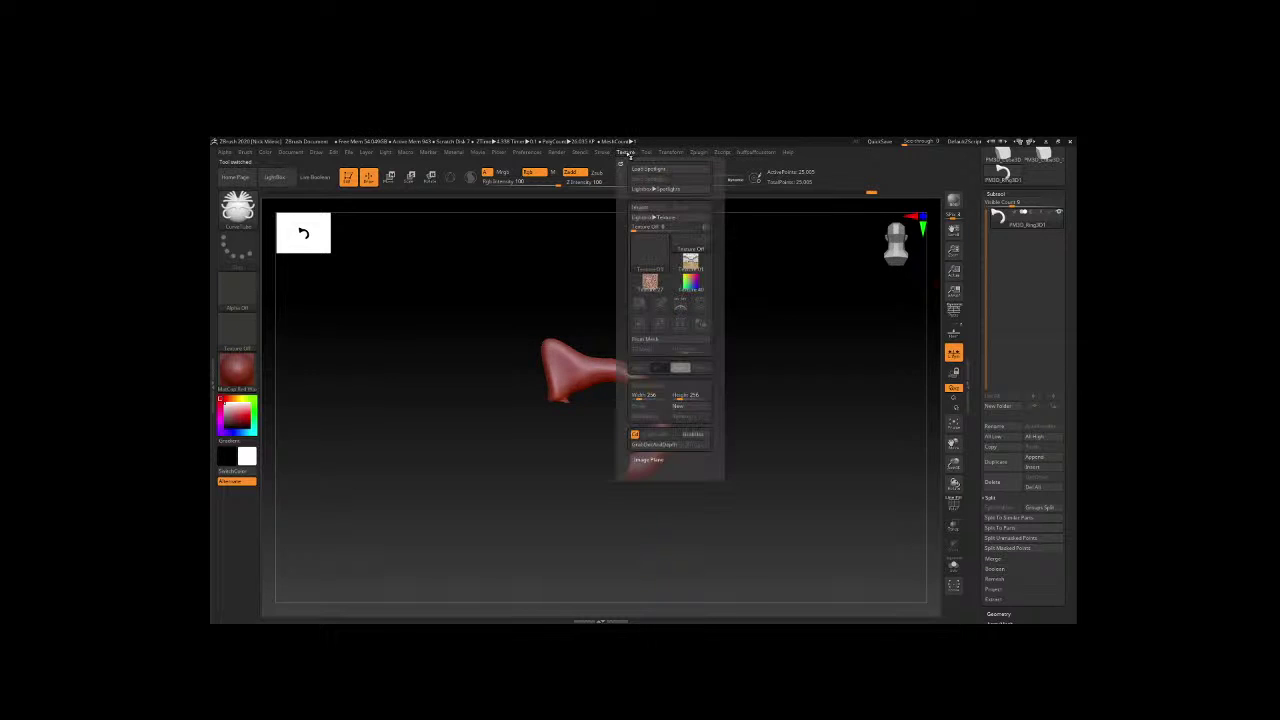
click(650, 248)
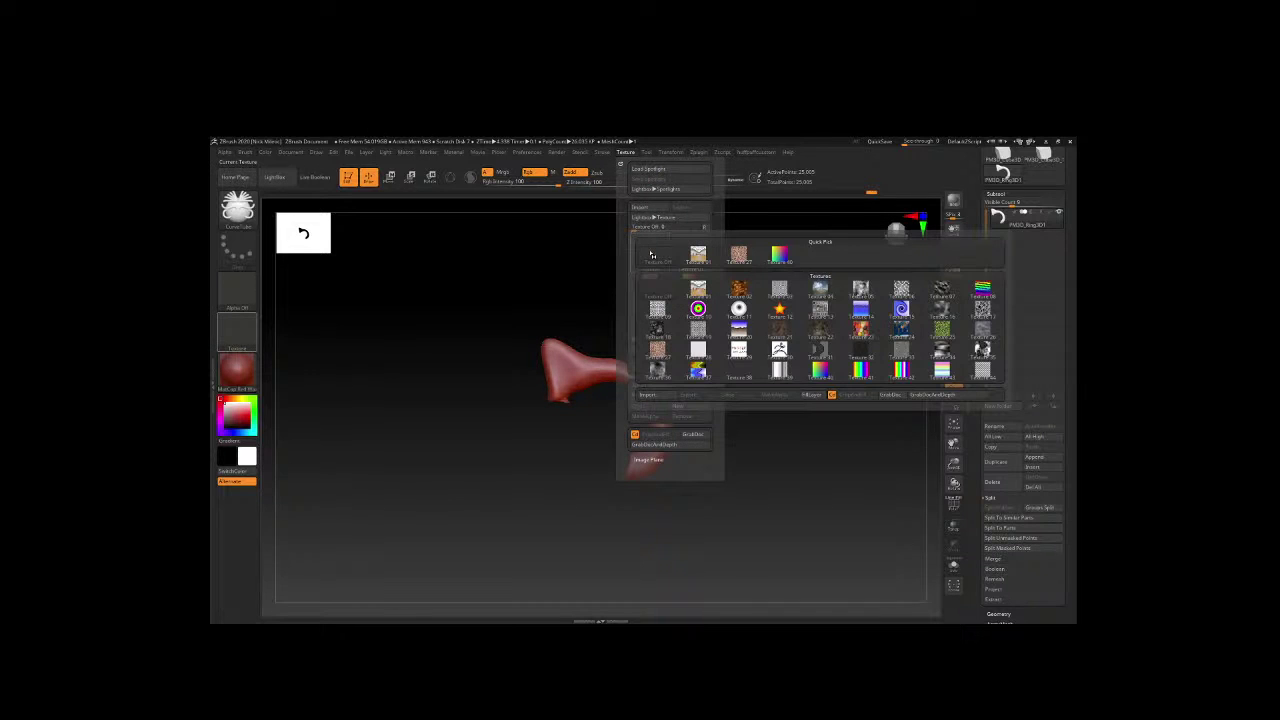
click(648, 394)
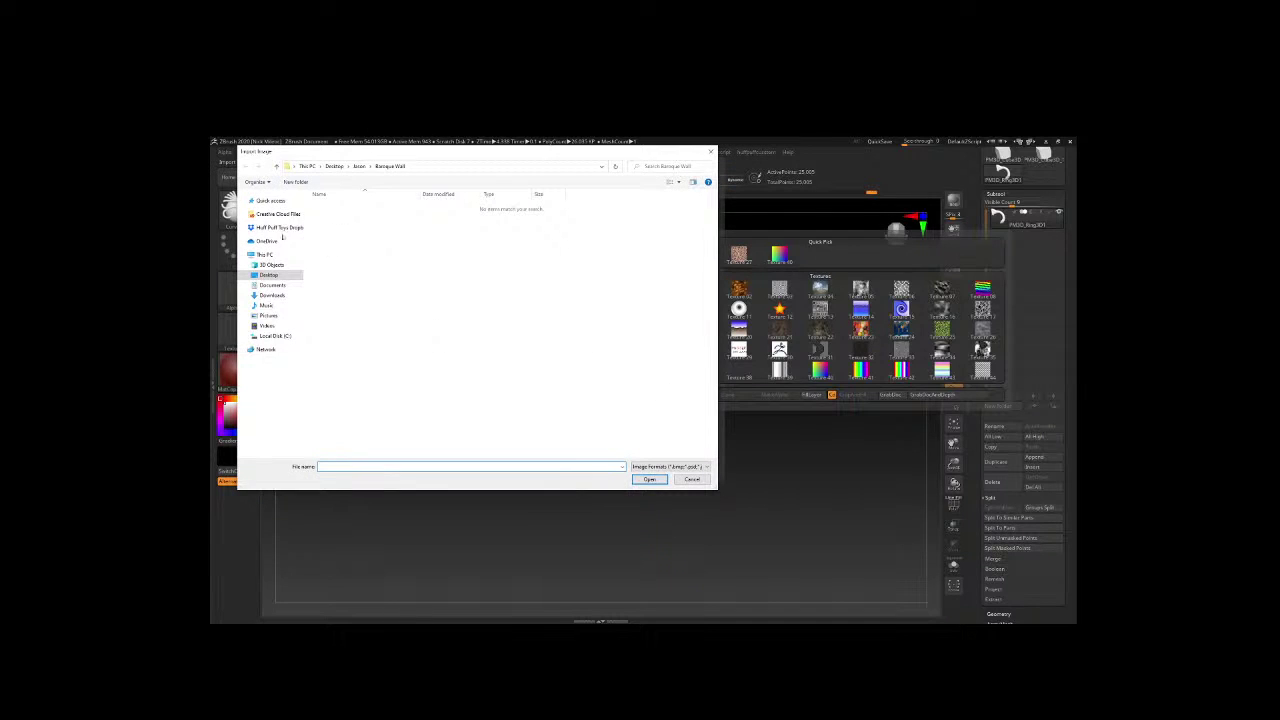
click(268, 200)
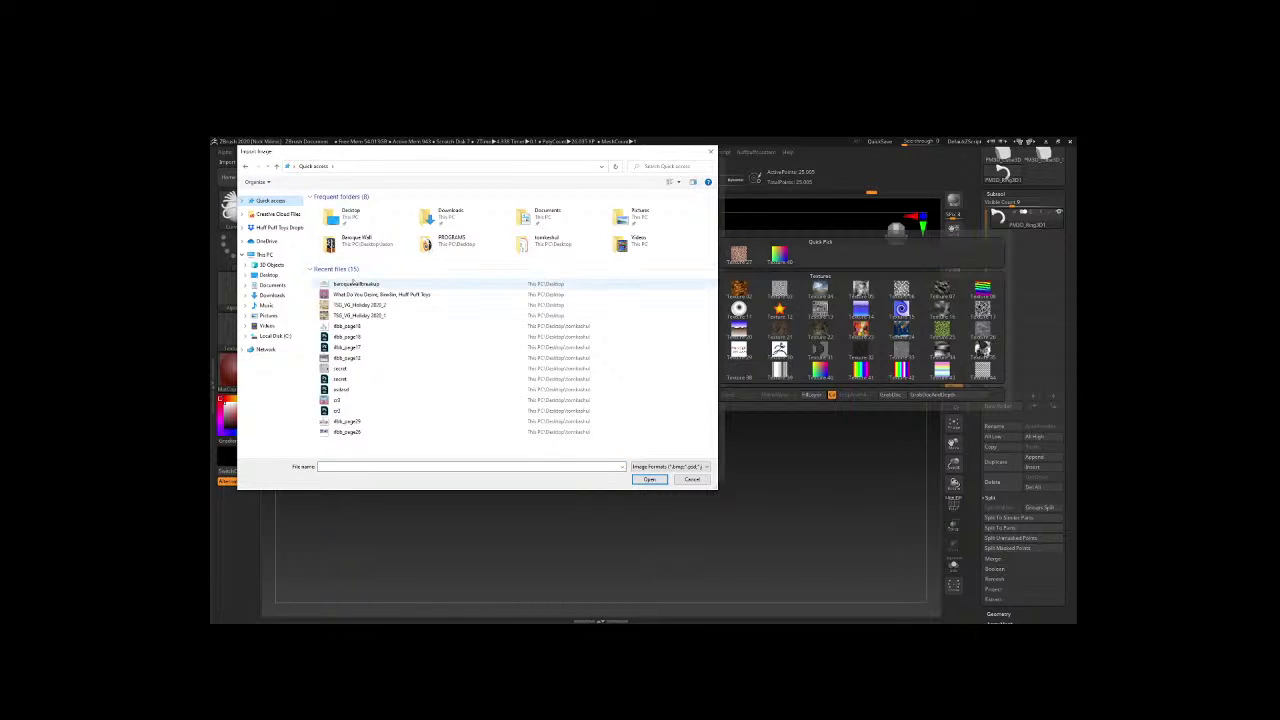
click(355, 284)
click(645, 480)
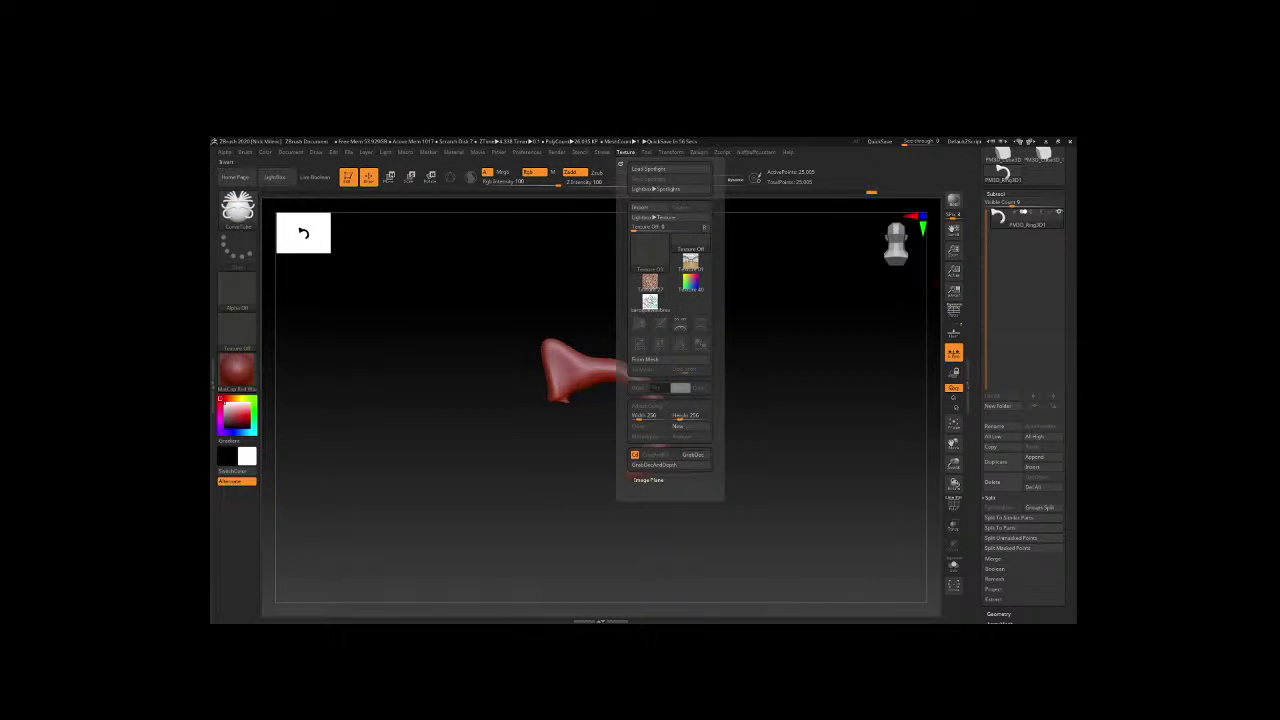
Make the imported baroque sketch the current texture.
click(648, 250)
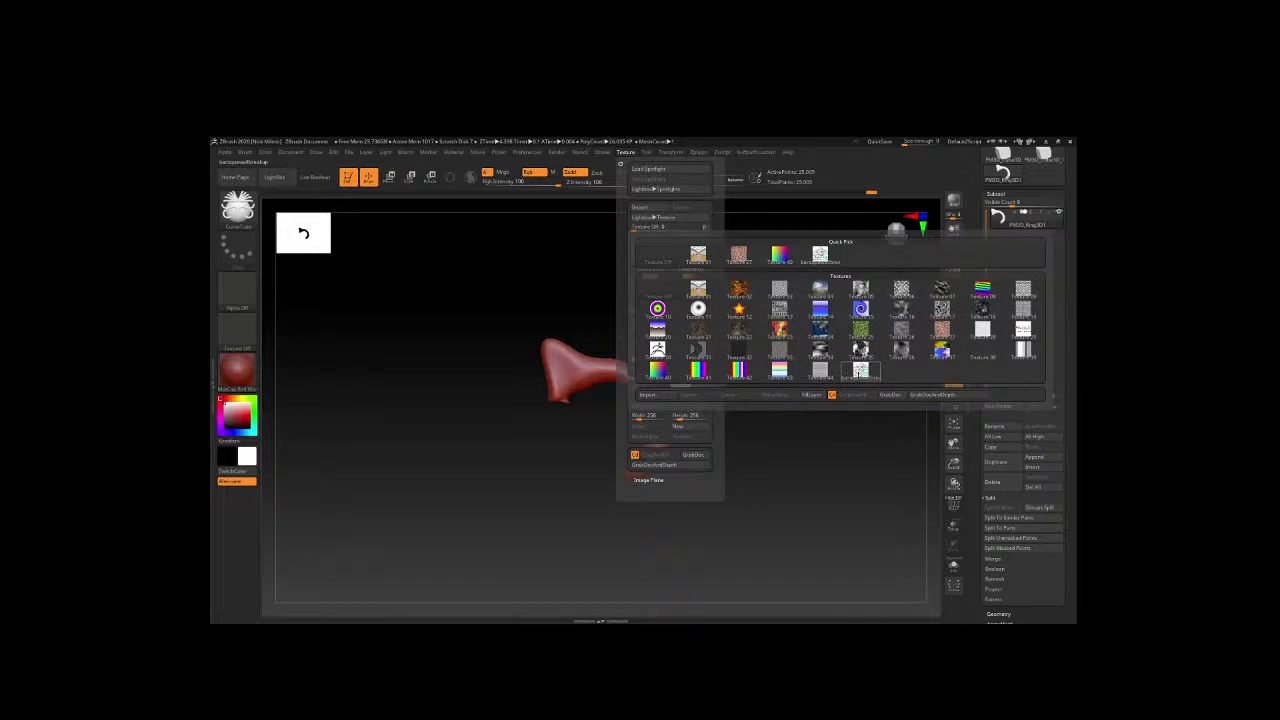
click(860, 370)
click(580, 153)
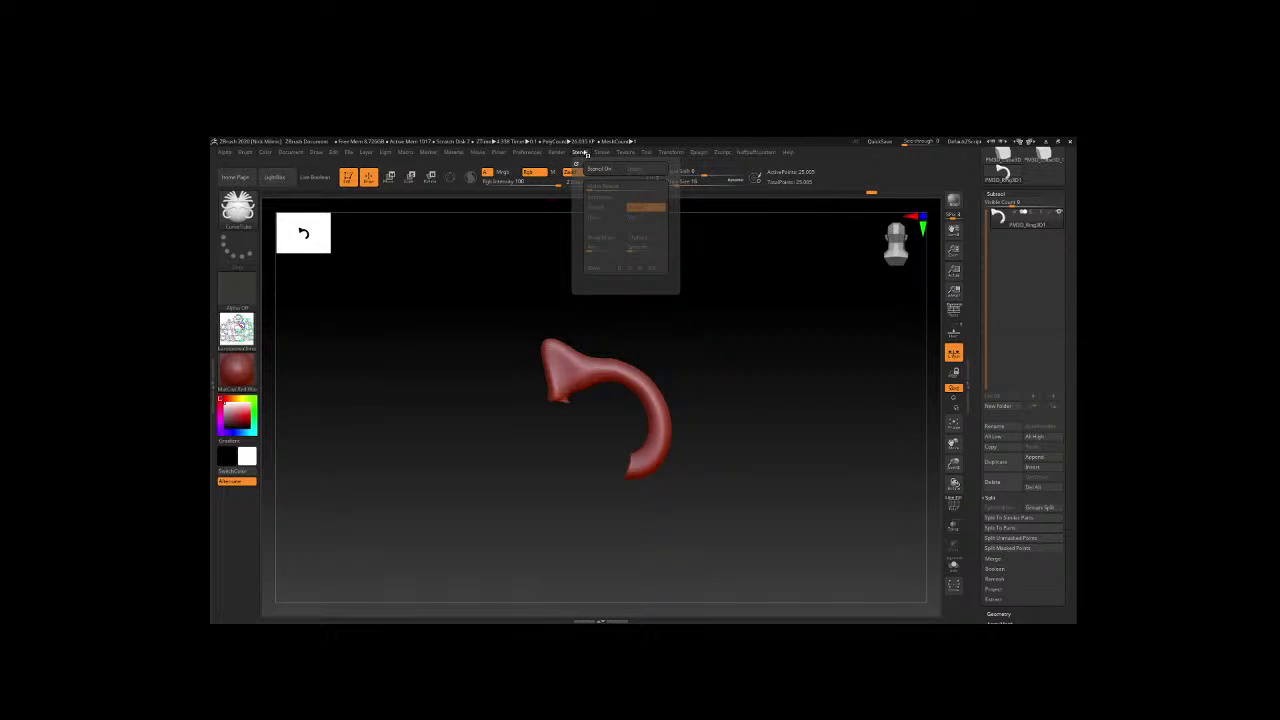
click(622, 153)
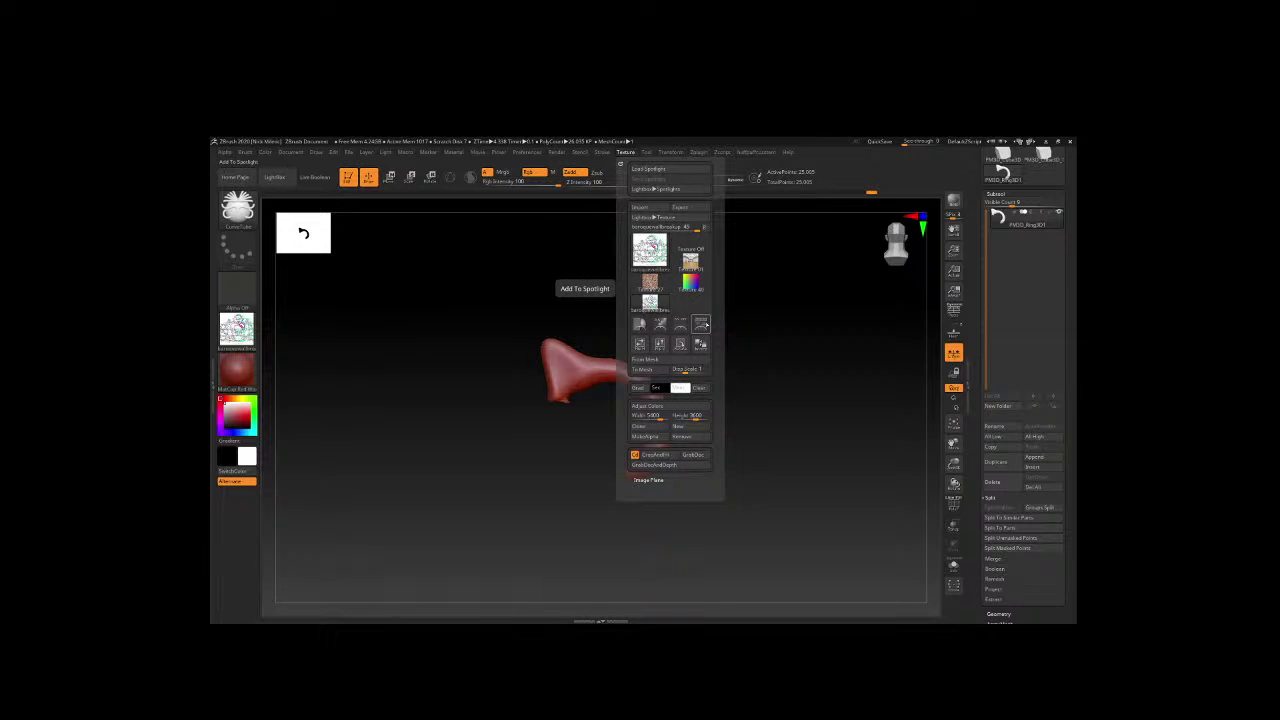
Add the sketch to Spotlight, then move and enlarge it across the canvas.
click(701, 324)
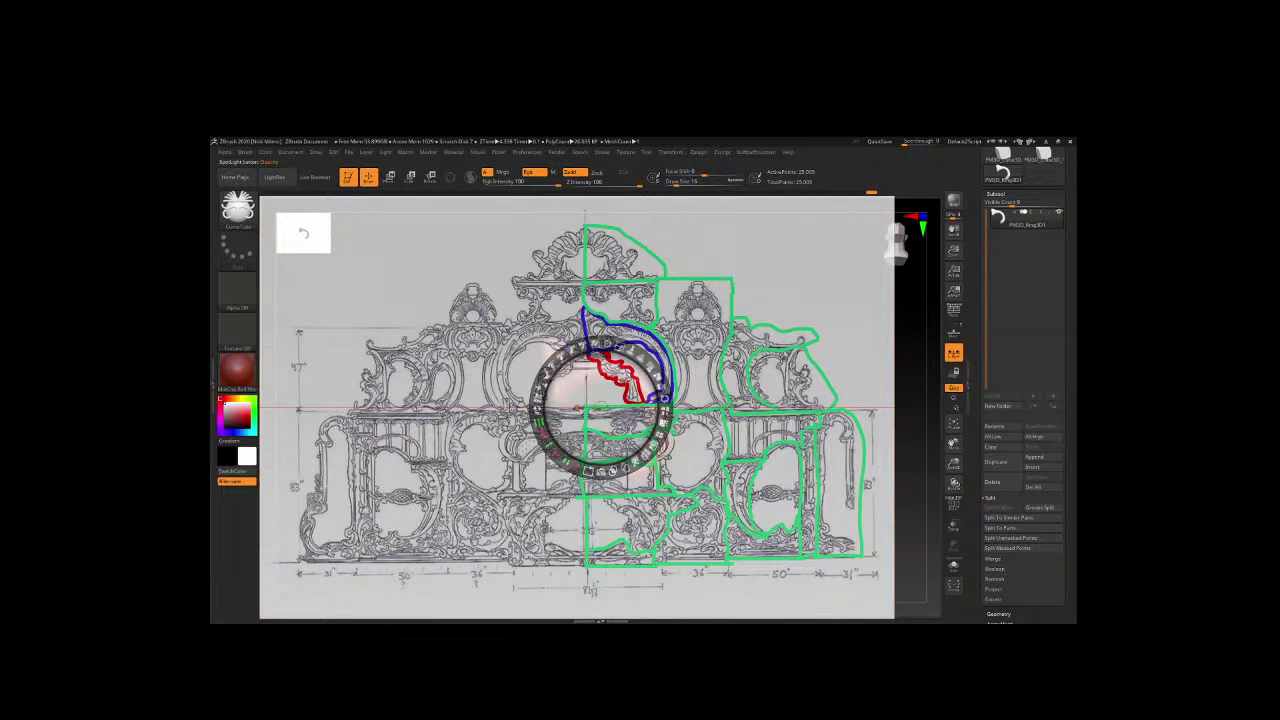
mouse_move(500, 450)
mouse_down()
mouse_move(891, 450)
mouse_move(233, 450)
mouse_up()
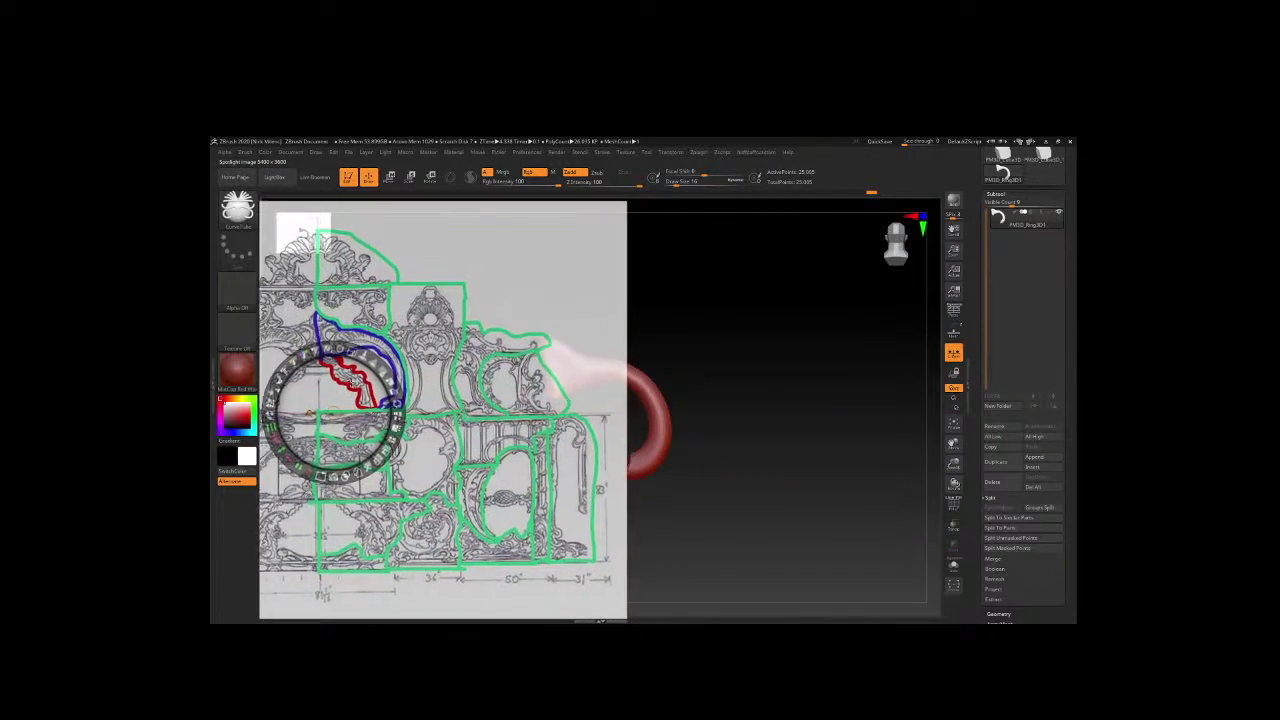
drag(335, 410, 871, 396)
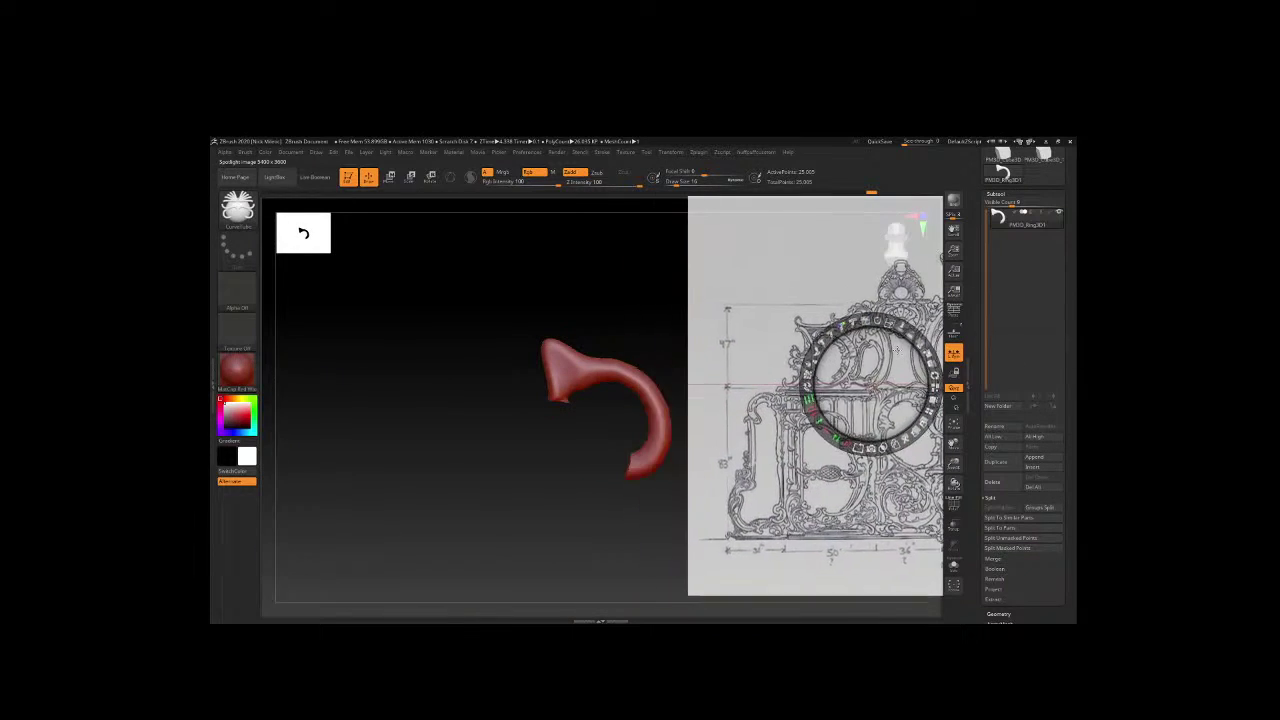
drag(896, 350, 835, 351)
drag(843, 349, 884, 313)
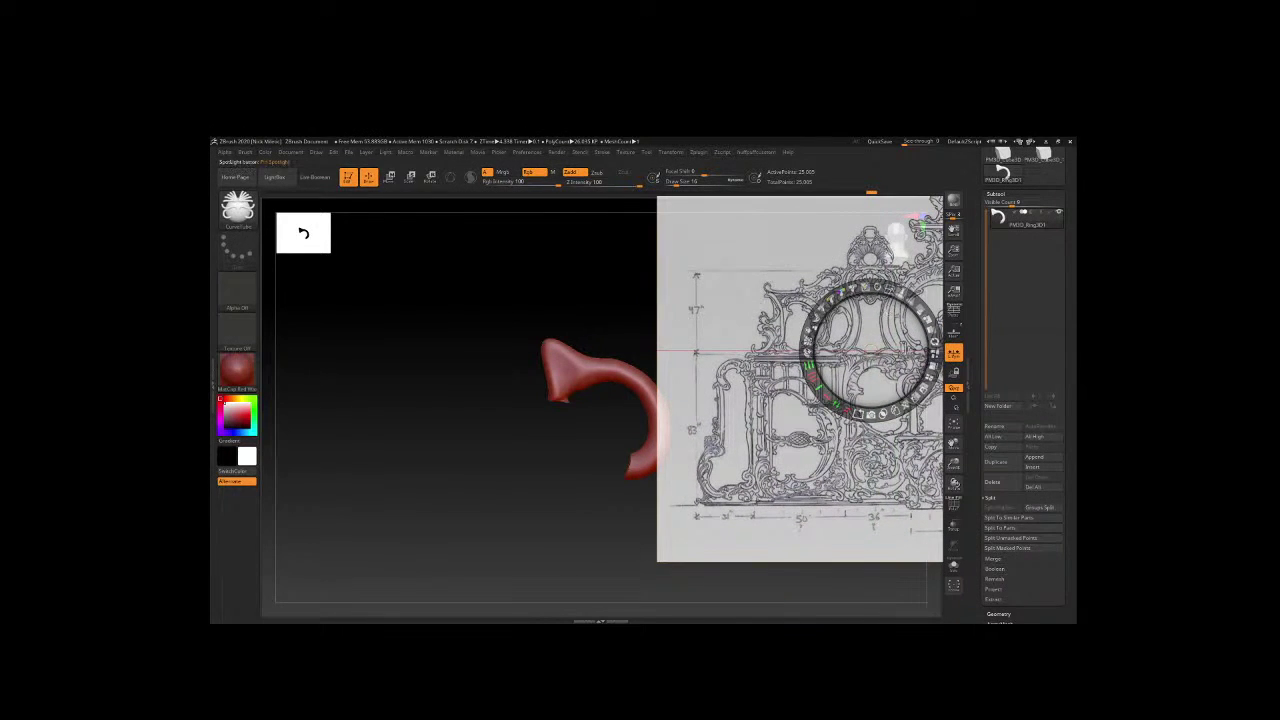
drag(900, 294, 541, 380)
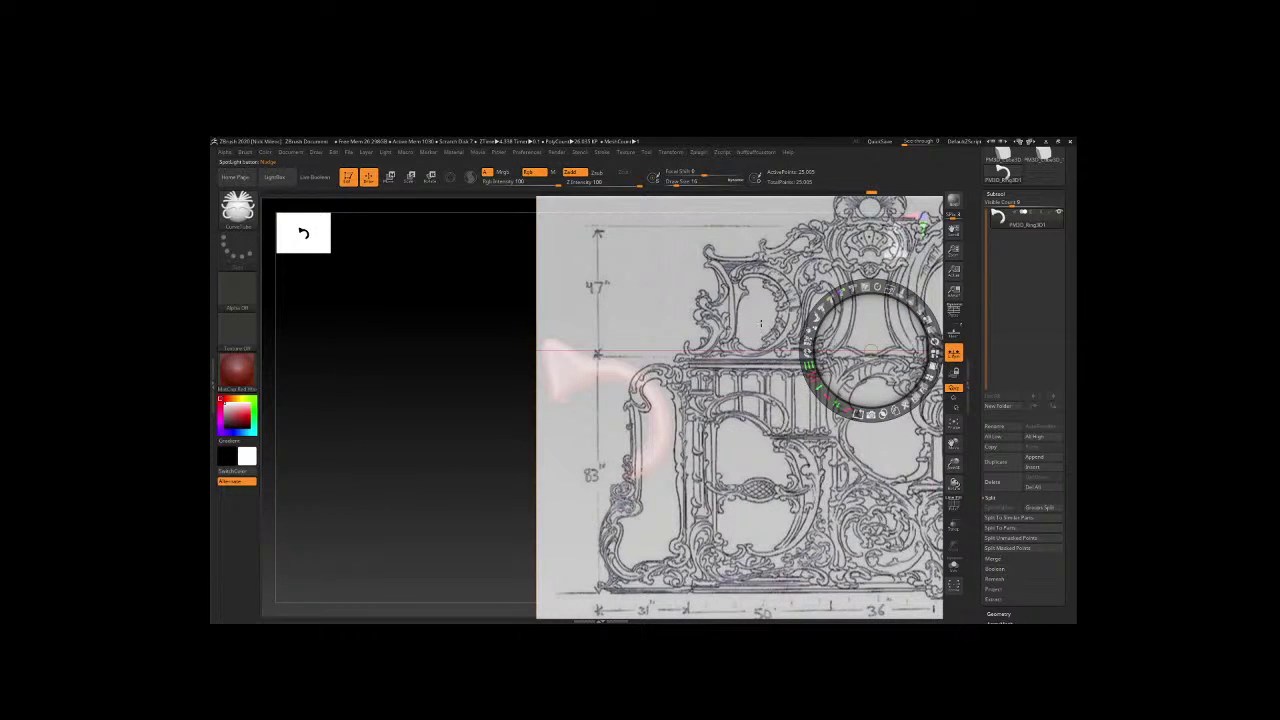
mouse_move(760, 323)
mouse_down()
mouse_move(502, 383)
mouse_move(400, 371)
mouse_move(416, 410)
mouse_up()
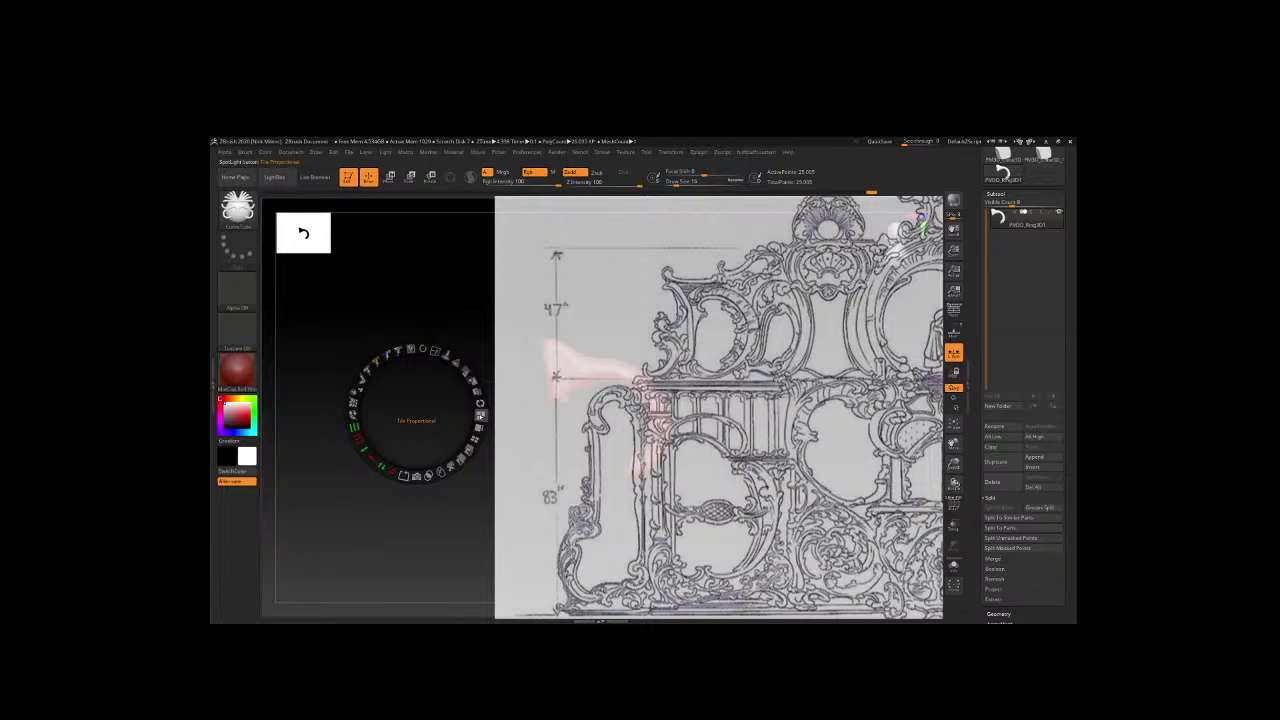
Raise the reference's opacity, then position and enlarge it over the scroll piece.
click(465, 370)
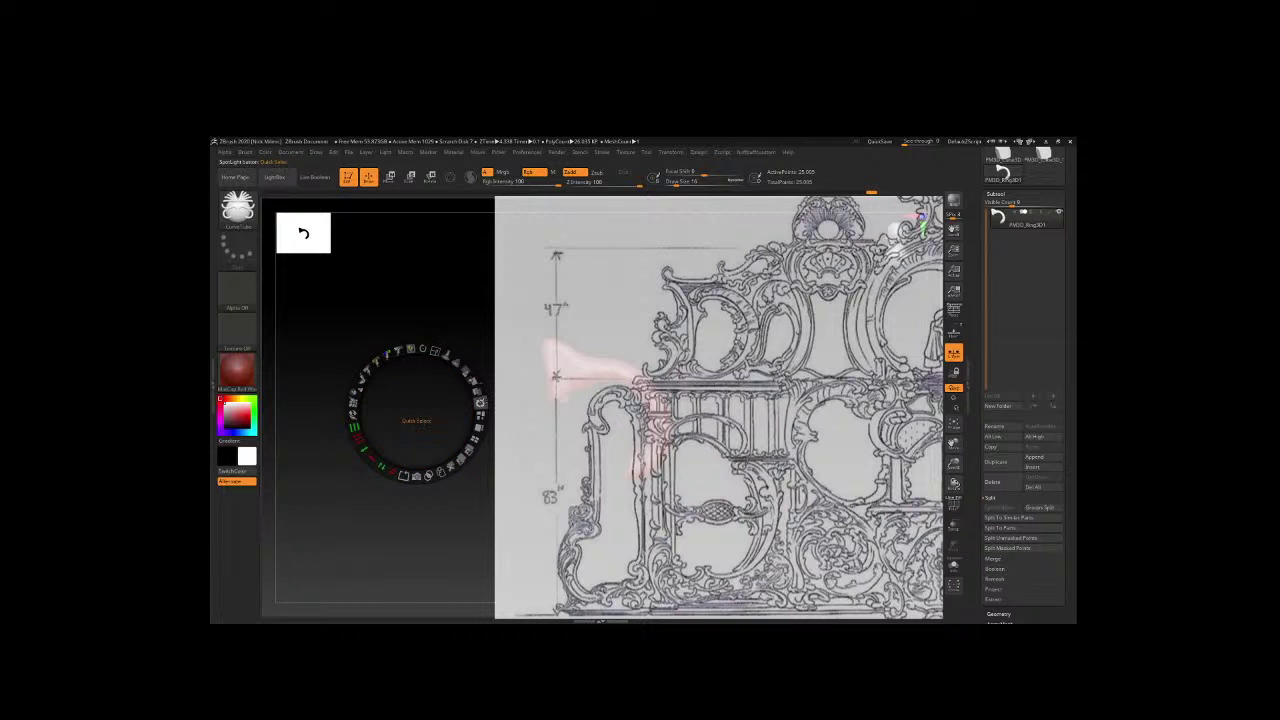
mouse_move(470, 388)
mouse_down()
mouse_move(441, 352)
mouse_move(405, 352)
mouse_up()
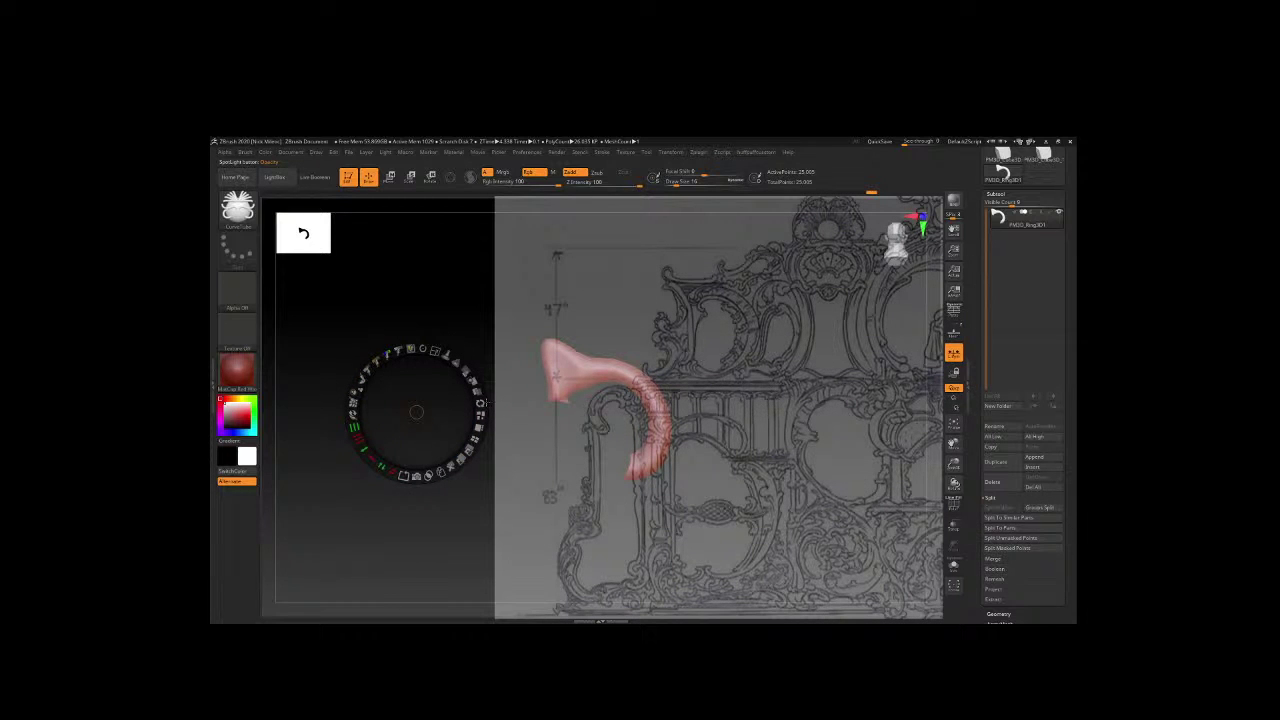
mouse_move(459, 381)
mouse_down()
mouse_move(488, 479)
mouse_move(480, 455)
mouse_up()
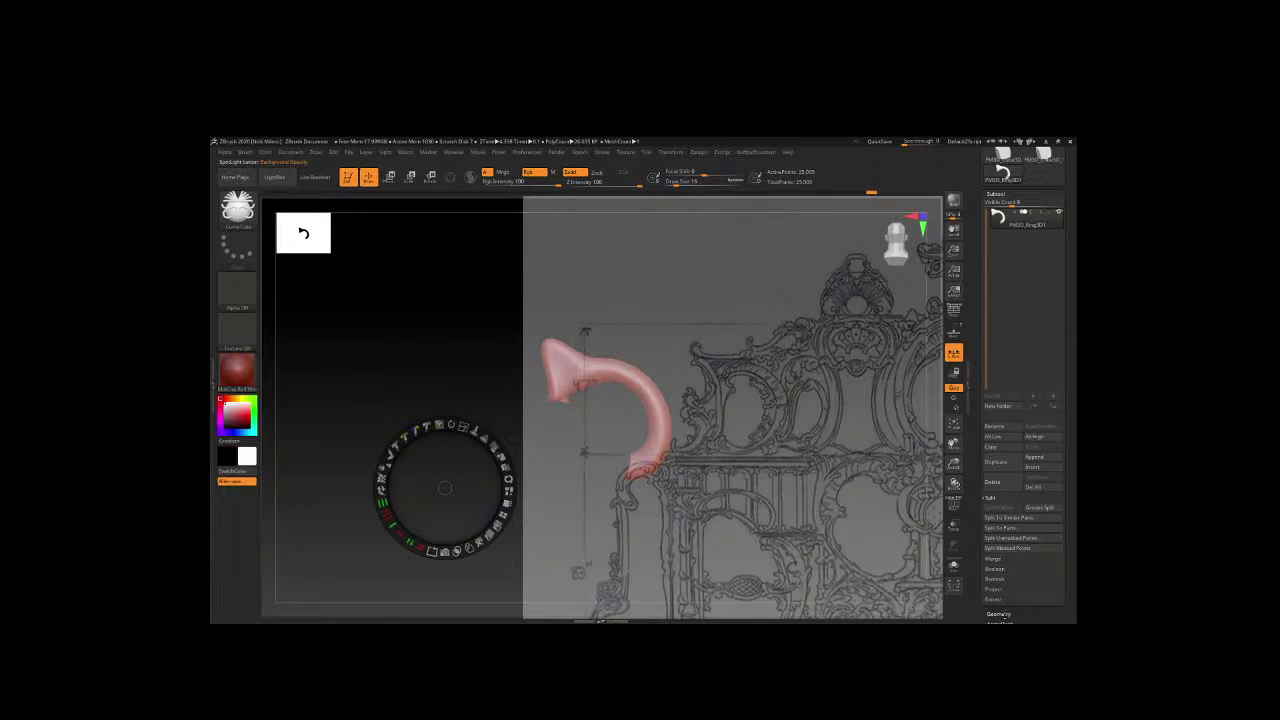
click(999, 614)
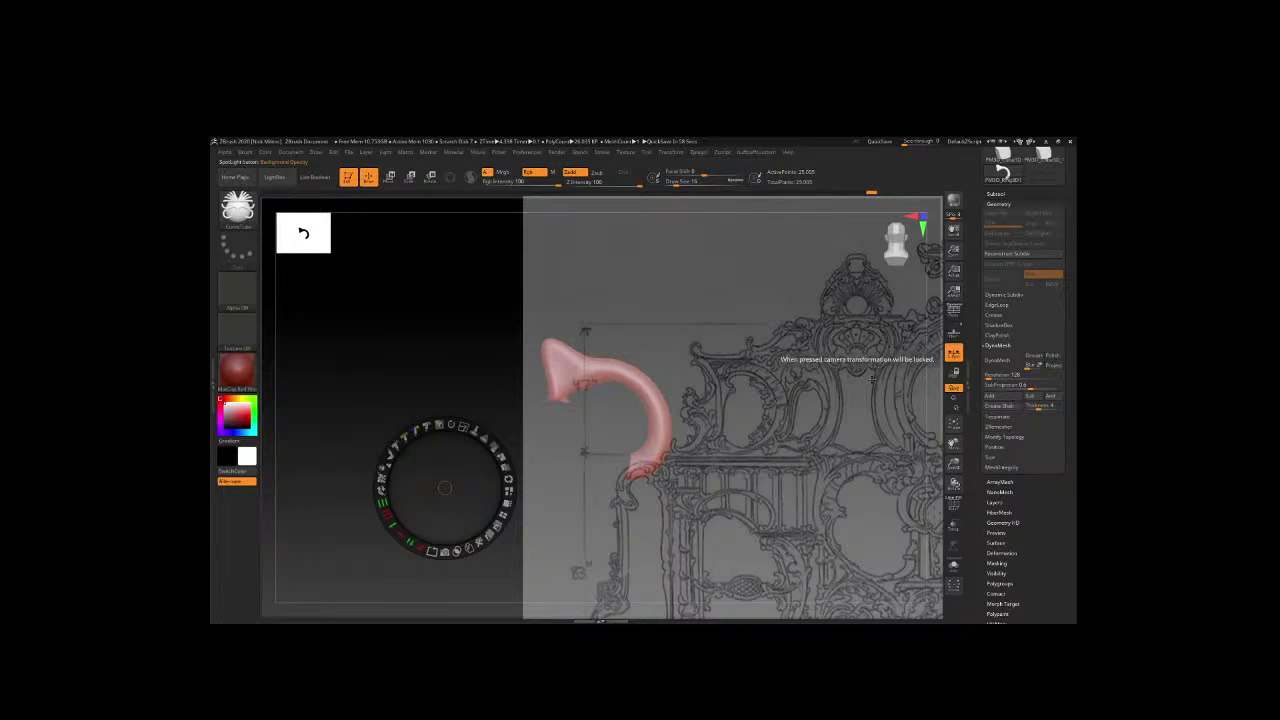
mouse_move(445, 488)
mouse_down()
mouse_move(333, 470)
mouse_move(348, 467)
mouse_up()
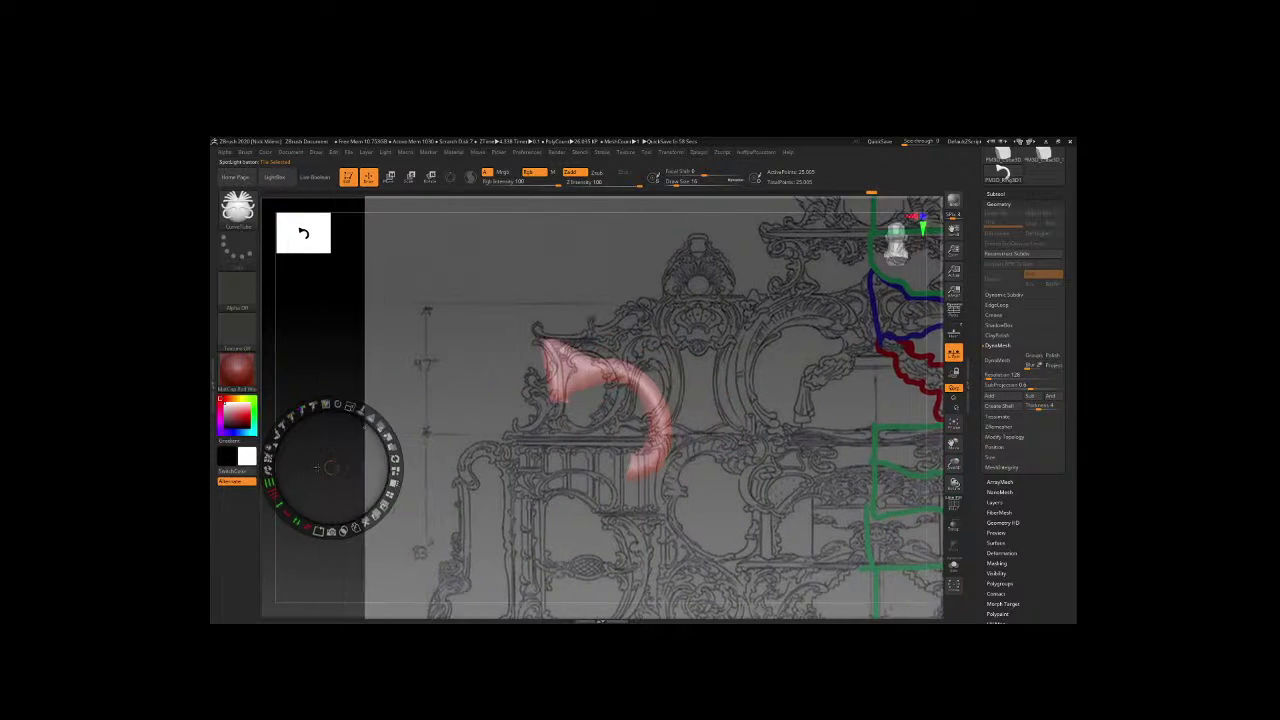
key(alt+Tab)
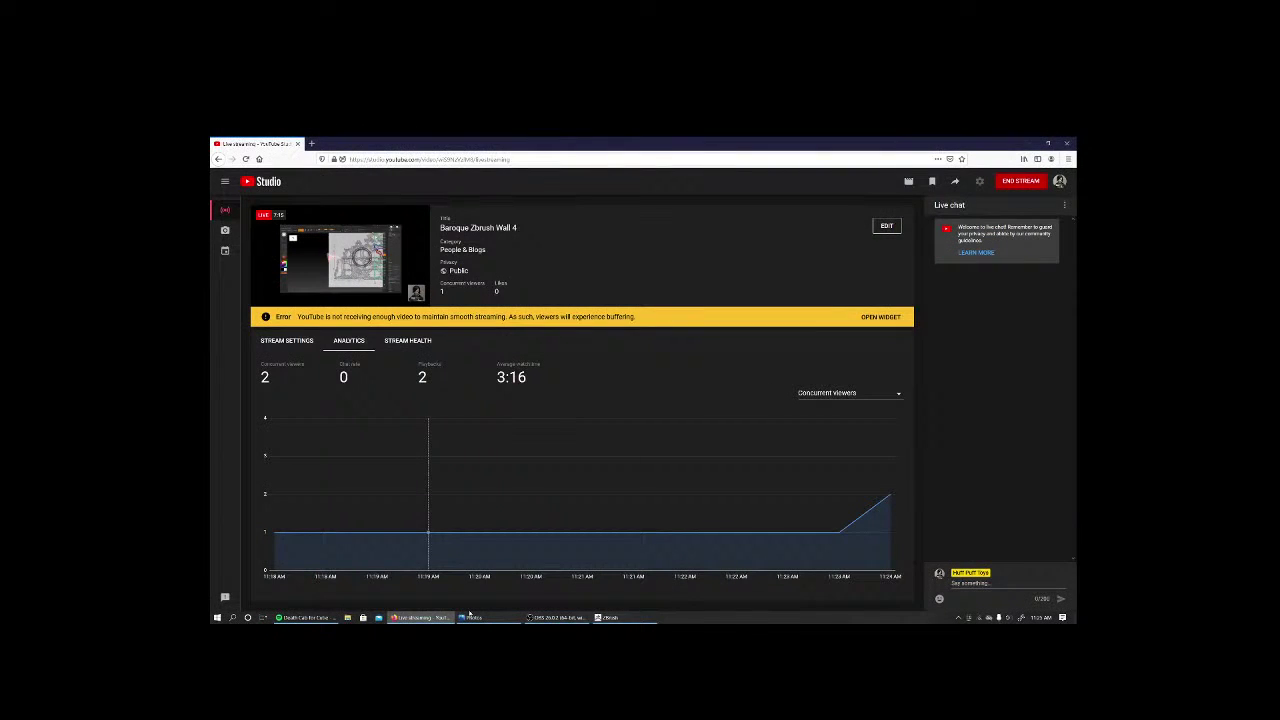
Launch Photoshop 2020 via Windows search and view the stream's health messages.
click(218, 617)
click(219, 618)
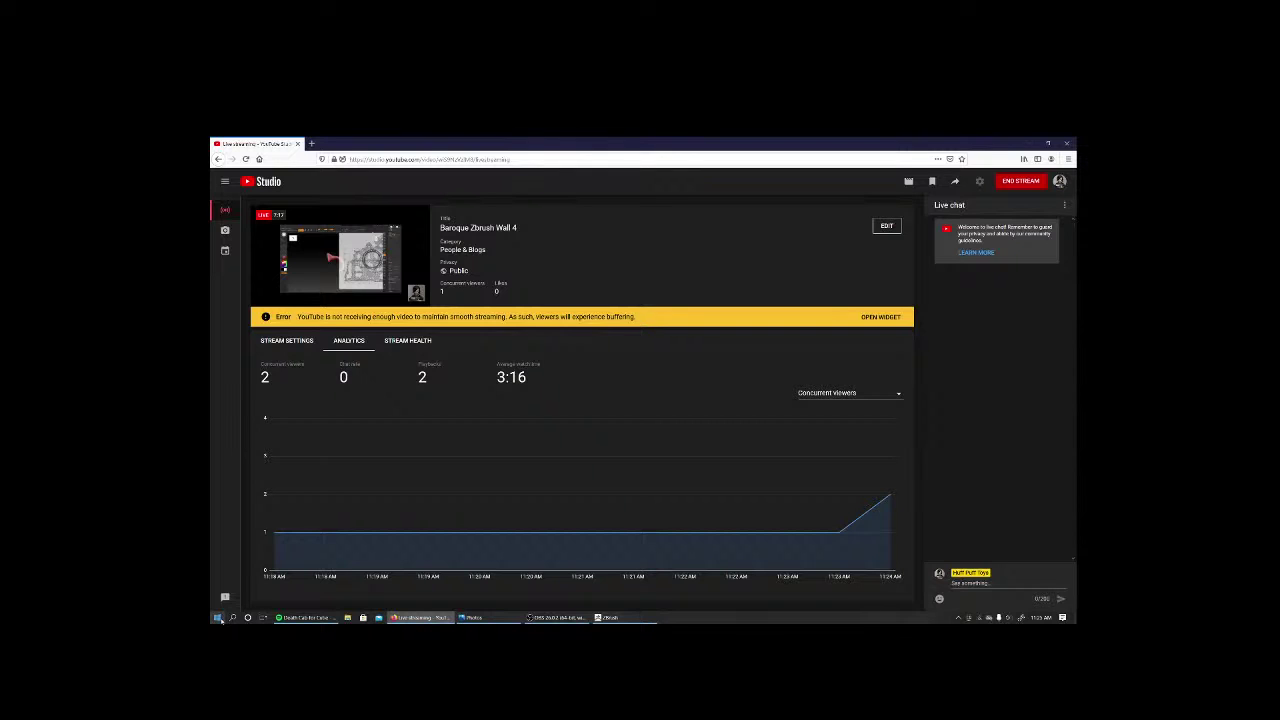
click(232, 617)
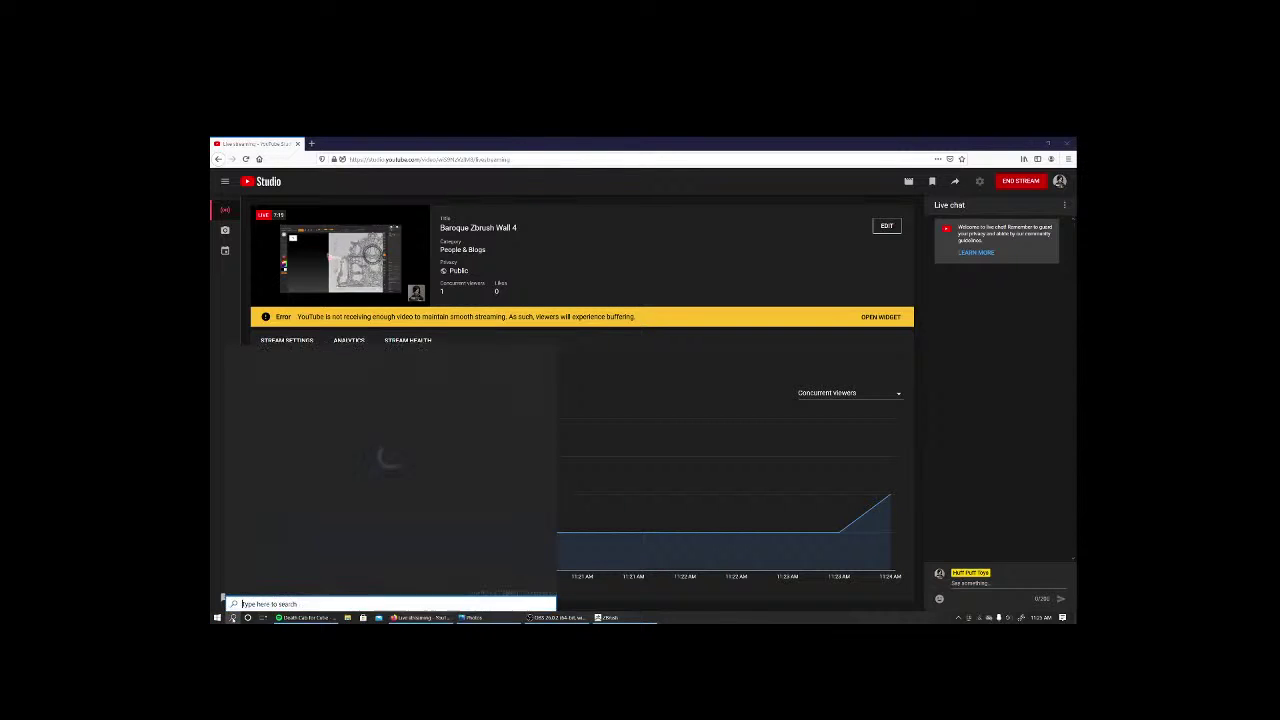
text(photo)
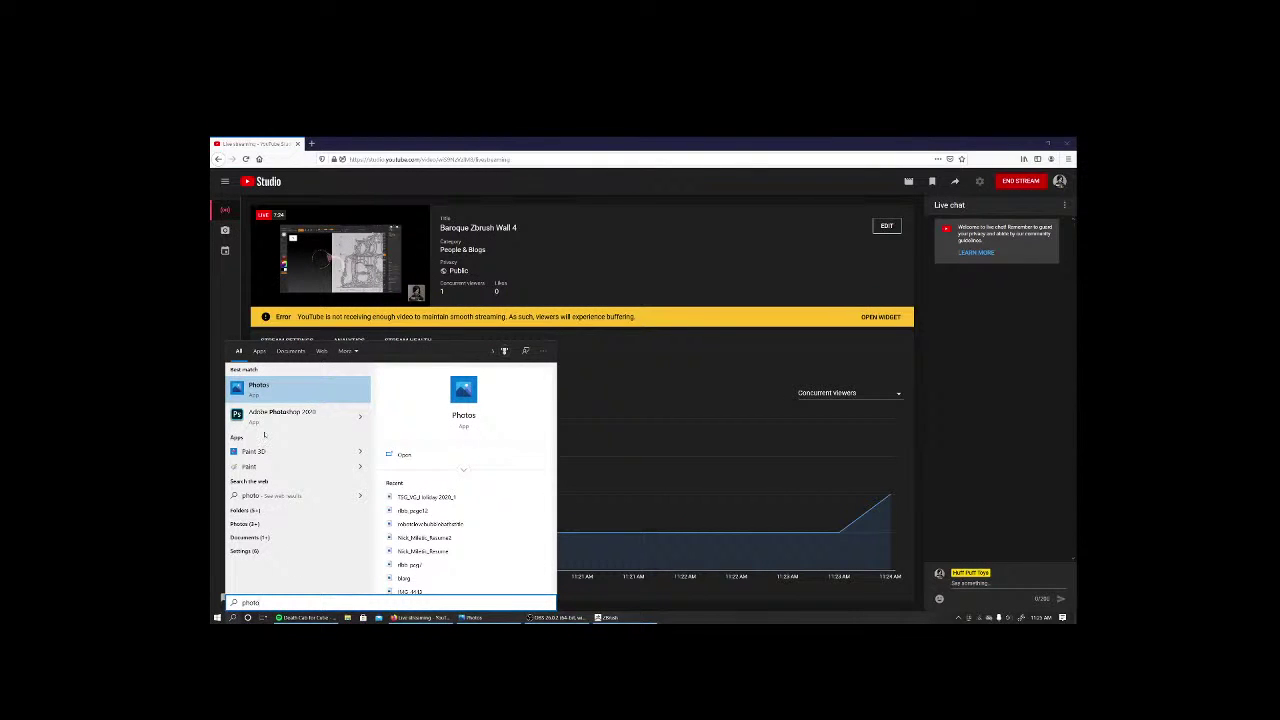
click(297, 422)
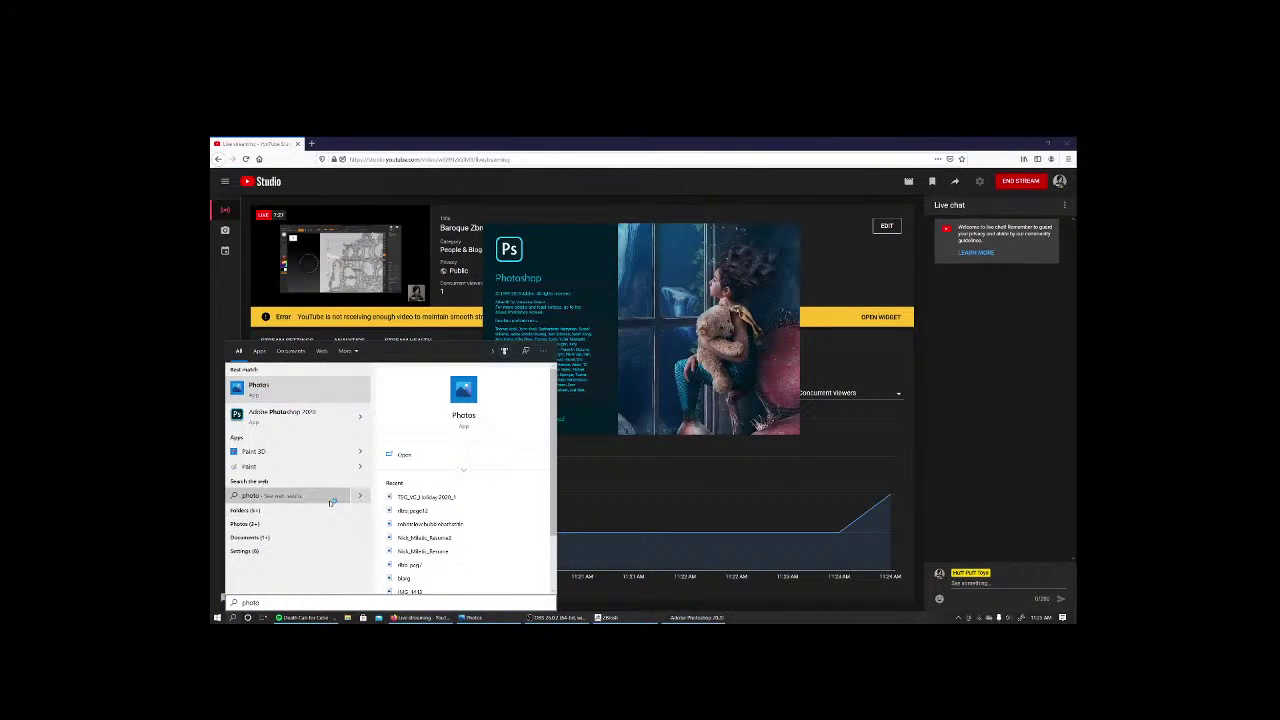
click(717, 140)
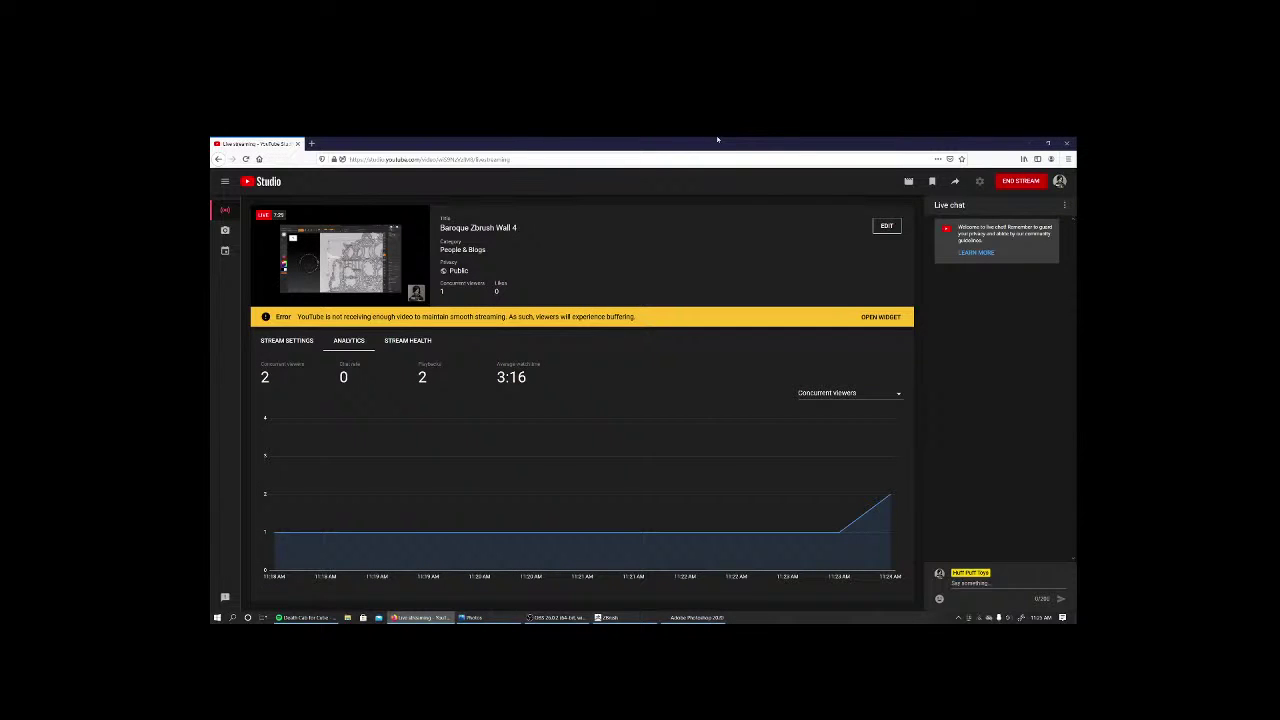
click(396, 343)
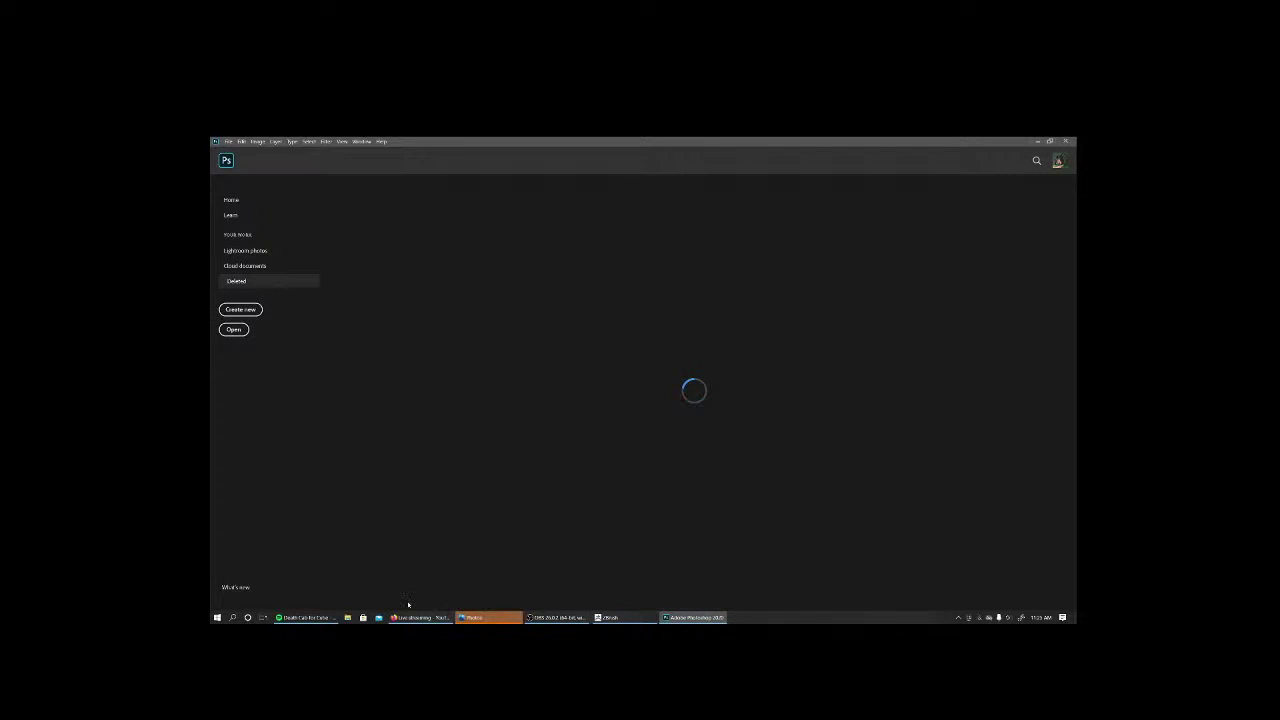
Restore the Photoshop window to the front and maximize it.
click(697, 617)
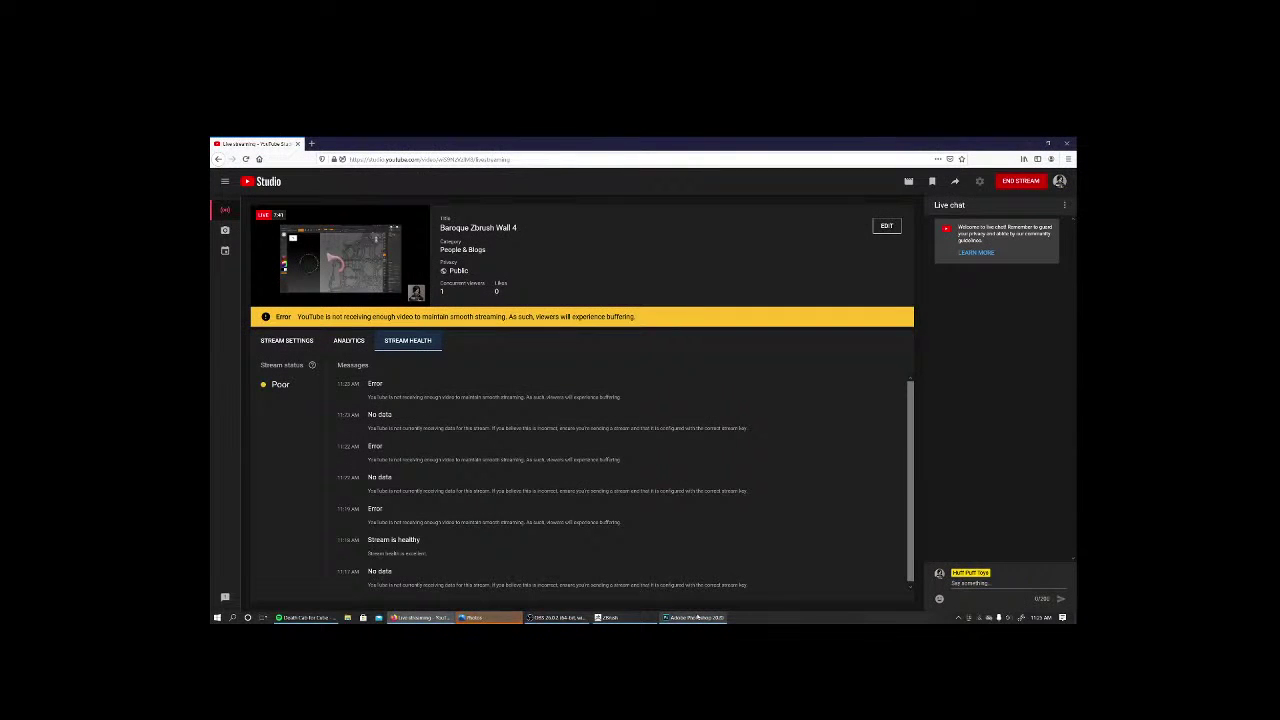
click(697, 617)
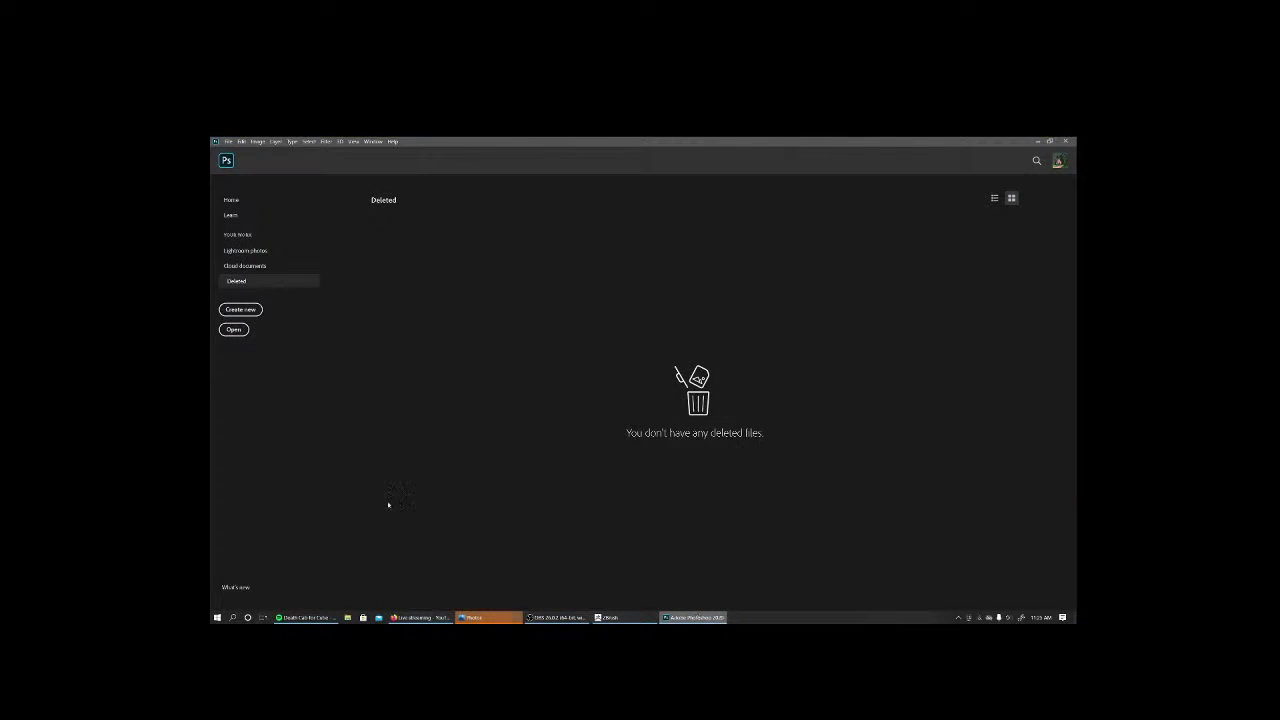
click(1036, 141)
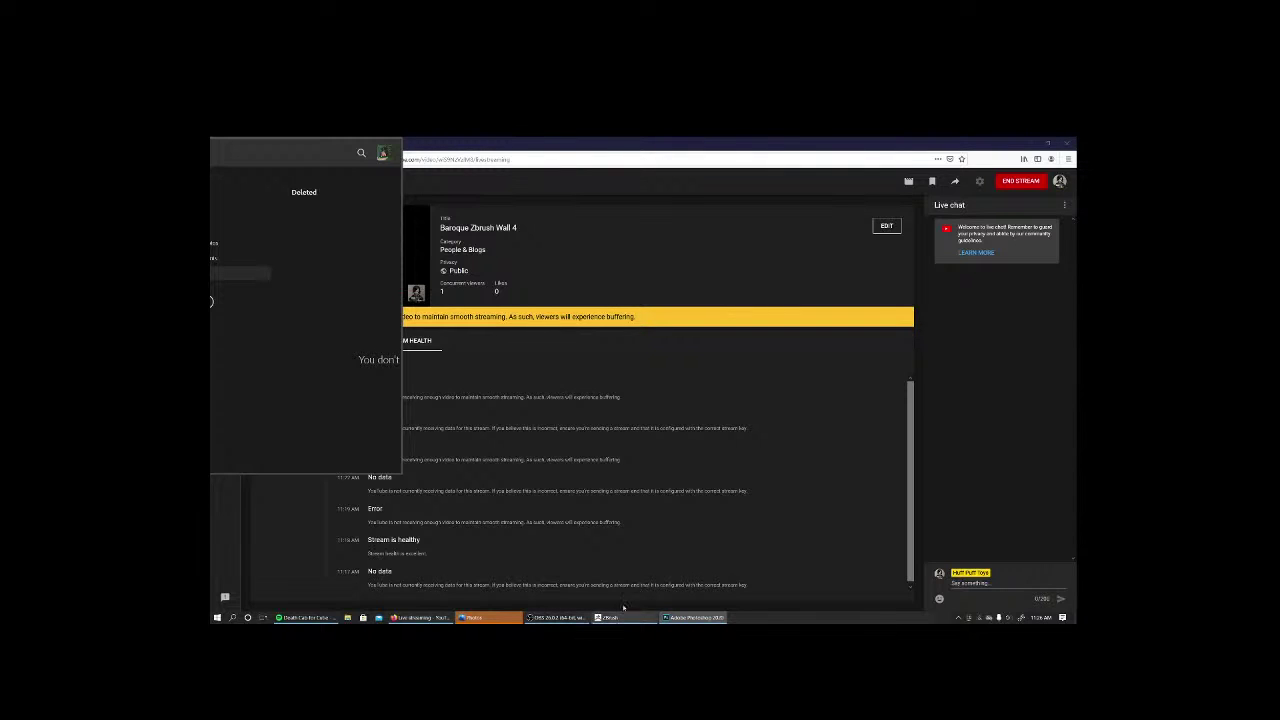
click(693, 617)
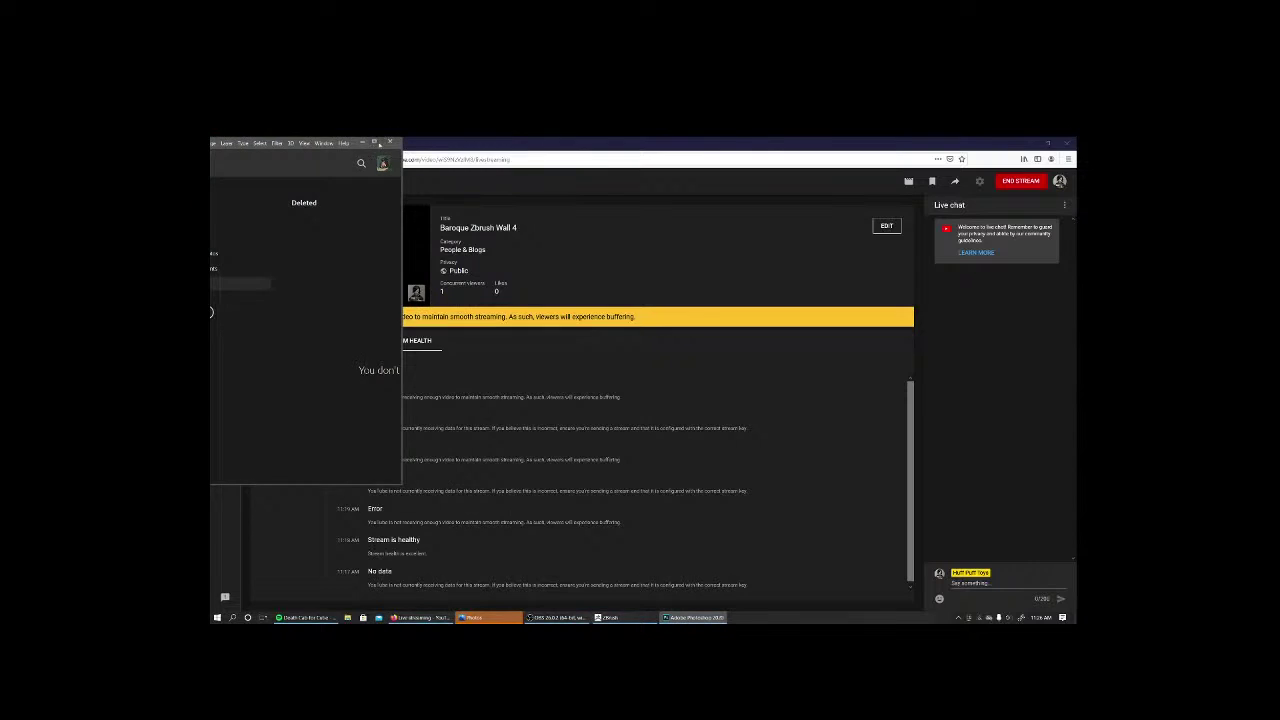
click(377, 143)
Open the most recent baroque wall drawing from Quick access.
click(228, 141)
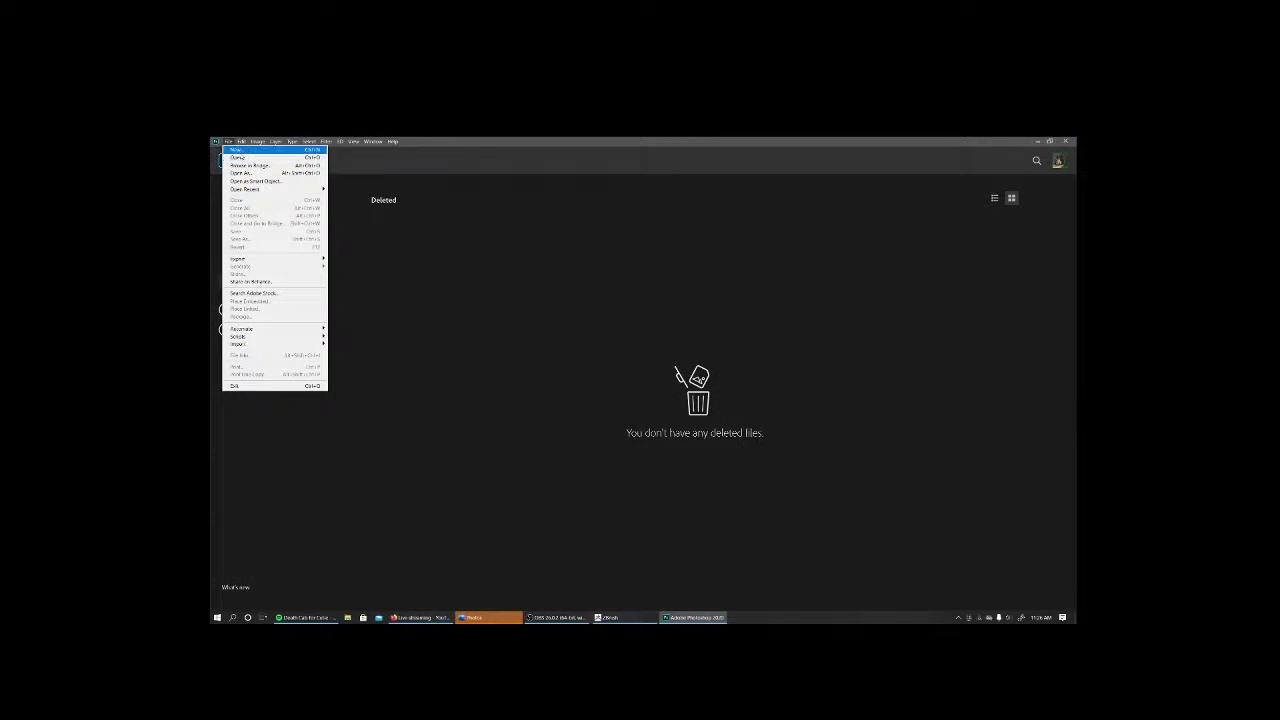
click(270, 158)
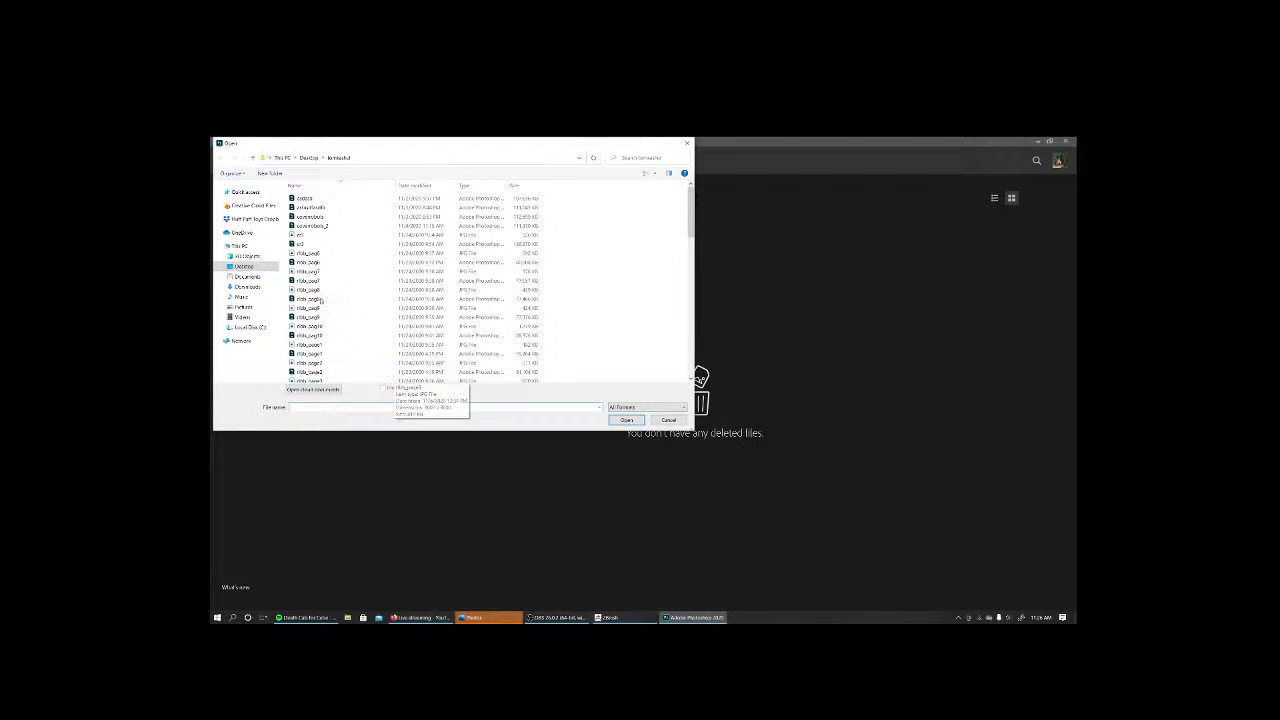
click(240, 192)
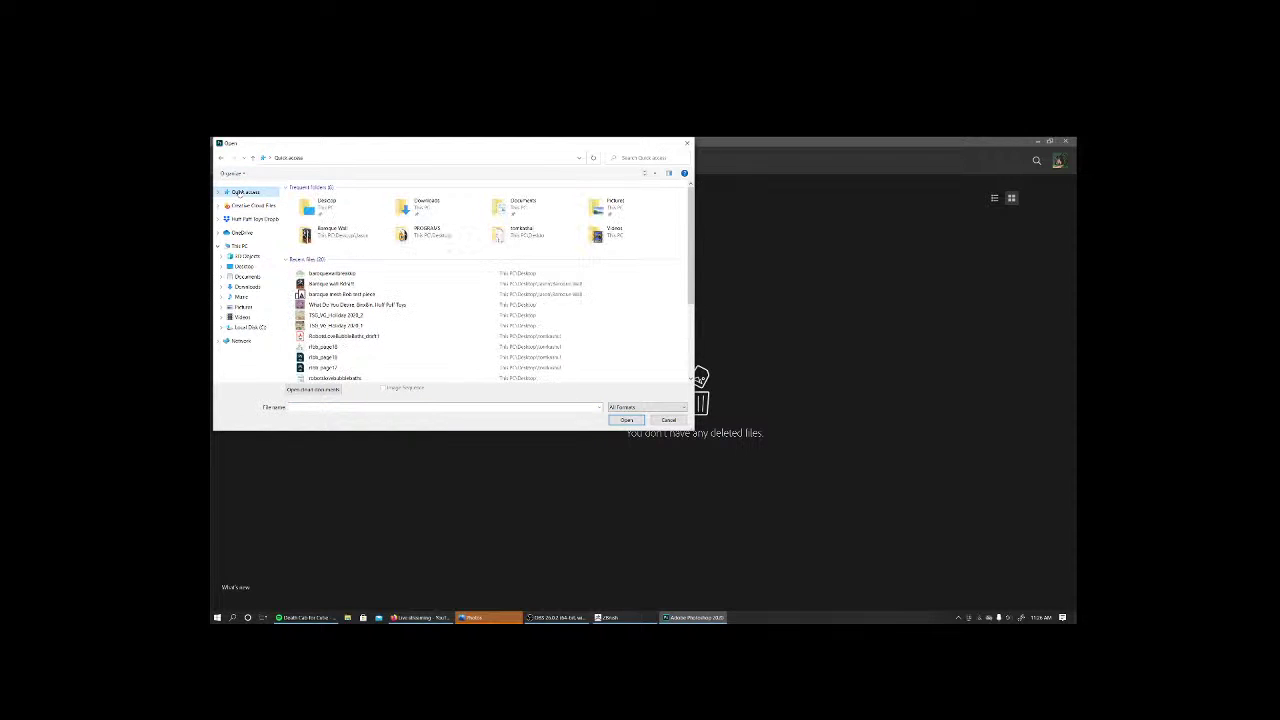
click(336, 273)
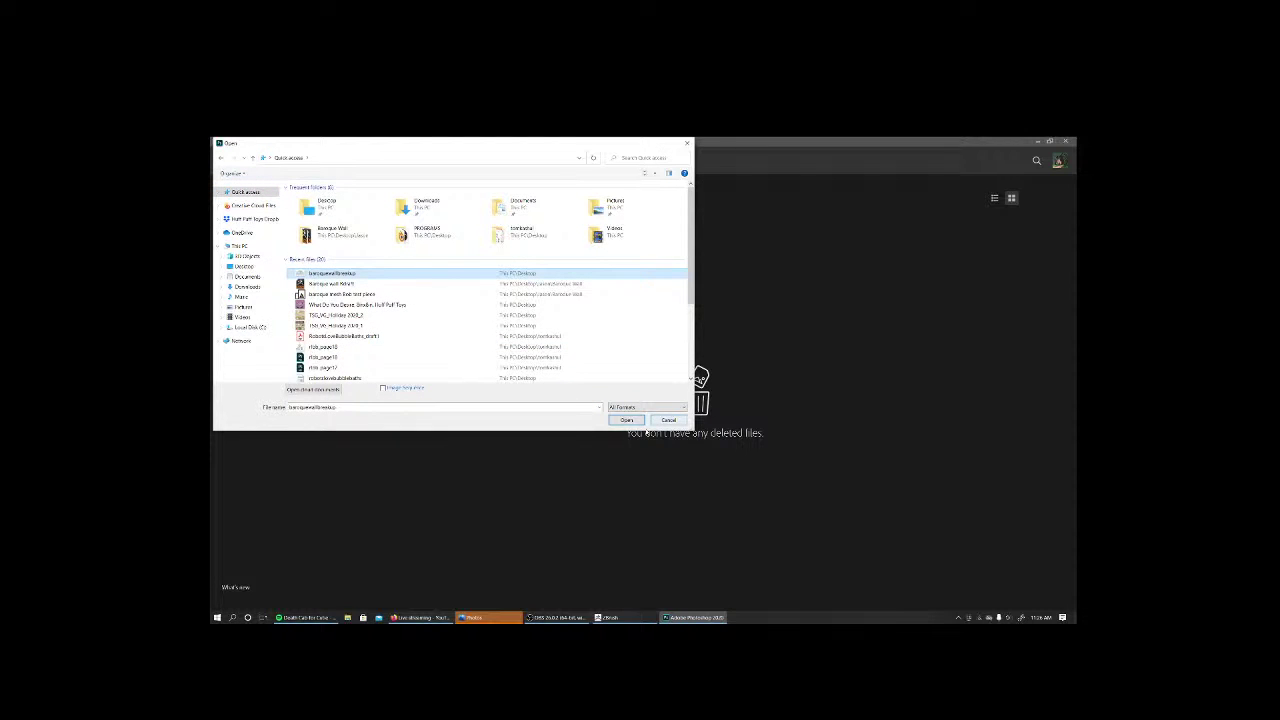
click(627, 421)
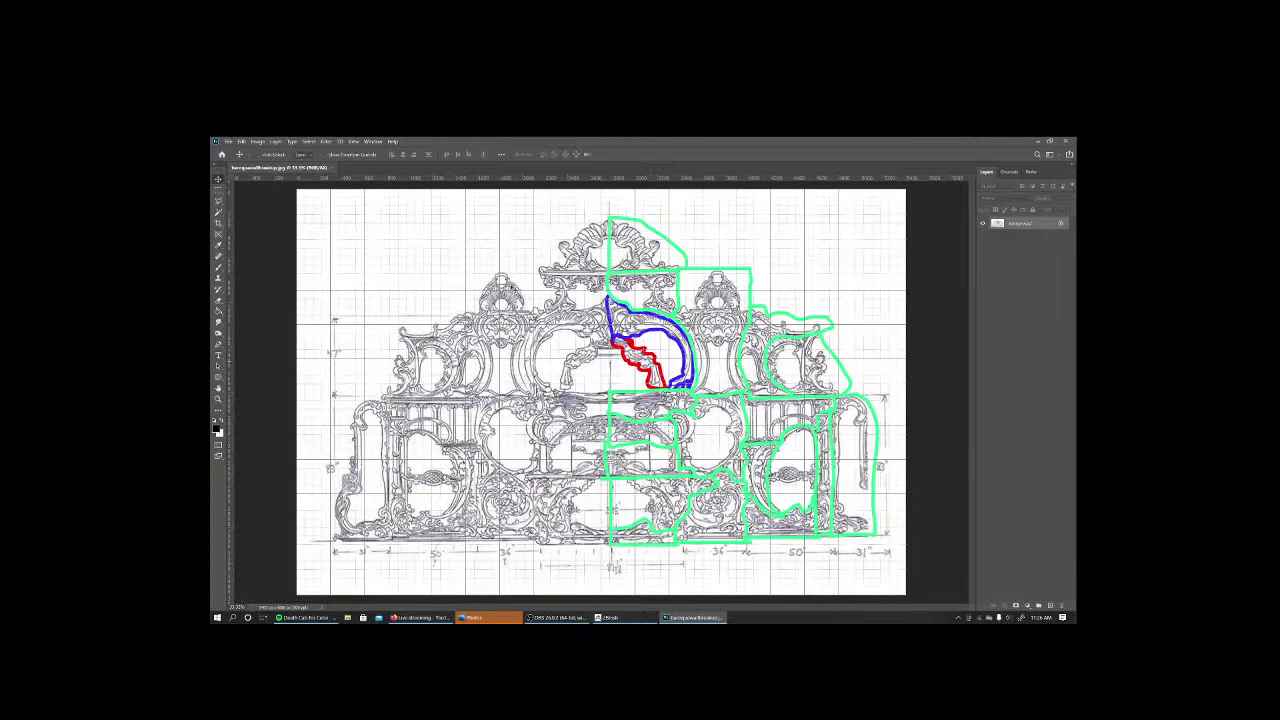
Cut a square scroll section out of the drawing with the Rectangular Marquee.
click(218, 190)
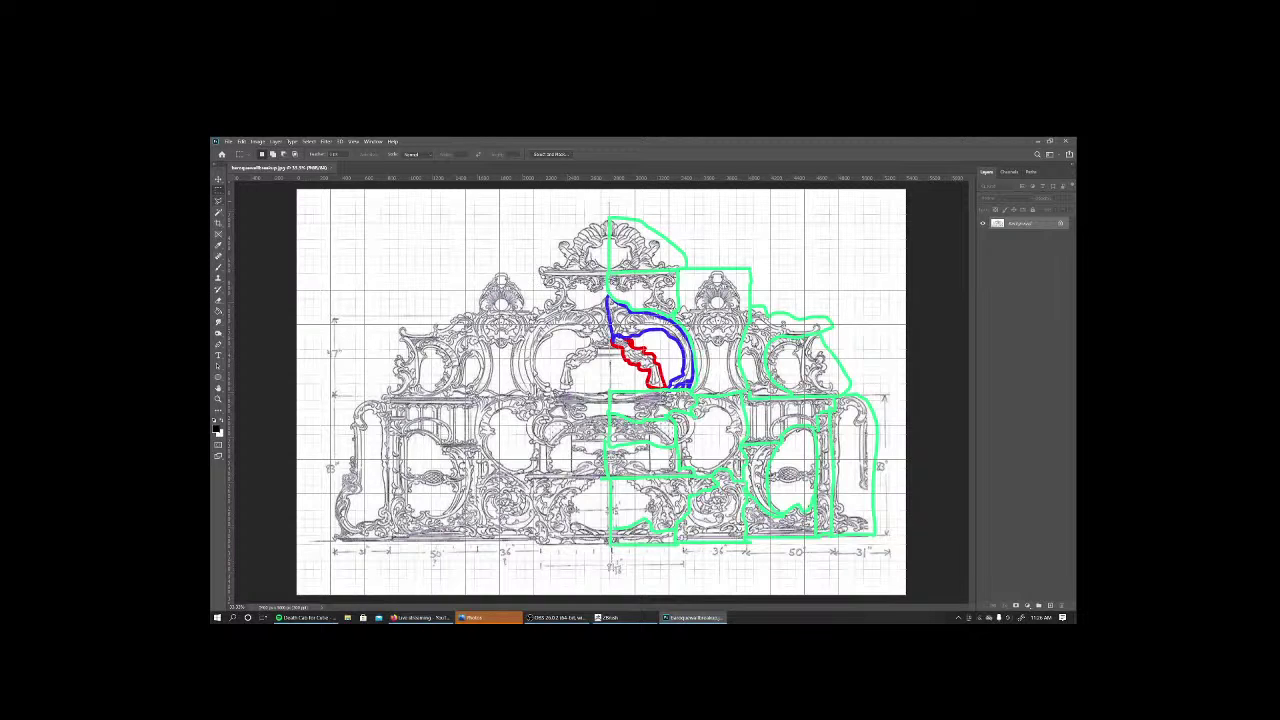
drag(500, 292, 610, 403)
key(ctrl+x)
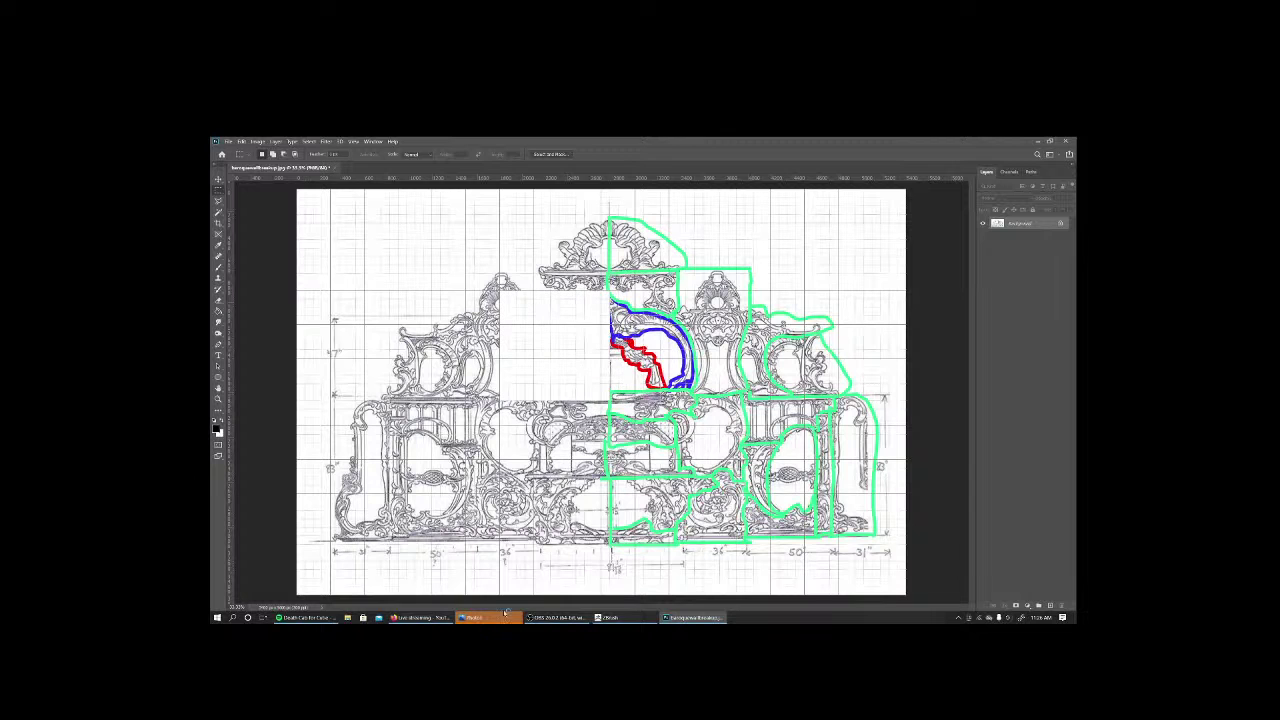
Paste the cut scroll section into a new blank untitled document.
click(229, 142)
click(232, 148)
click(769, 482)
key(ctrl+v)
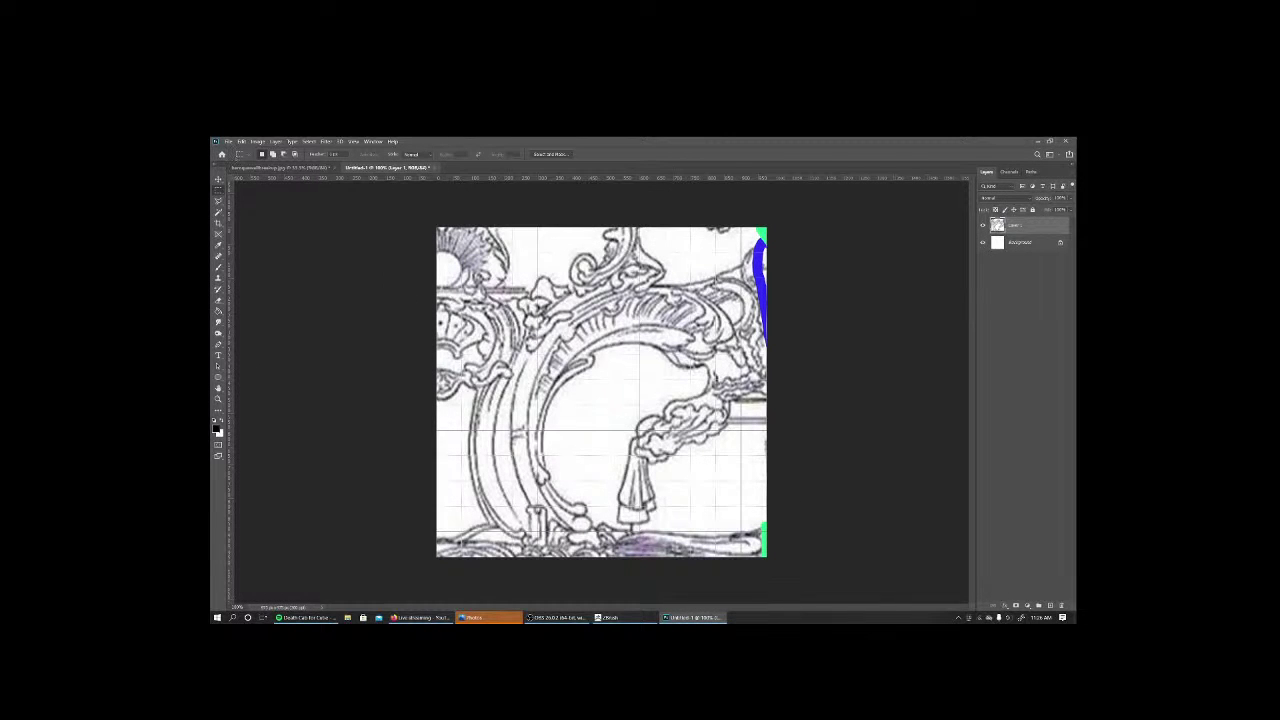
click(229, 142)
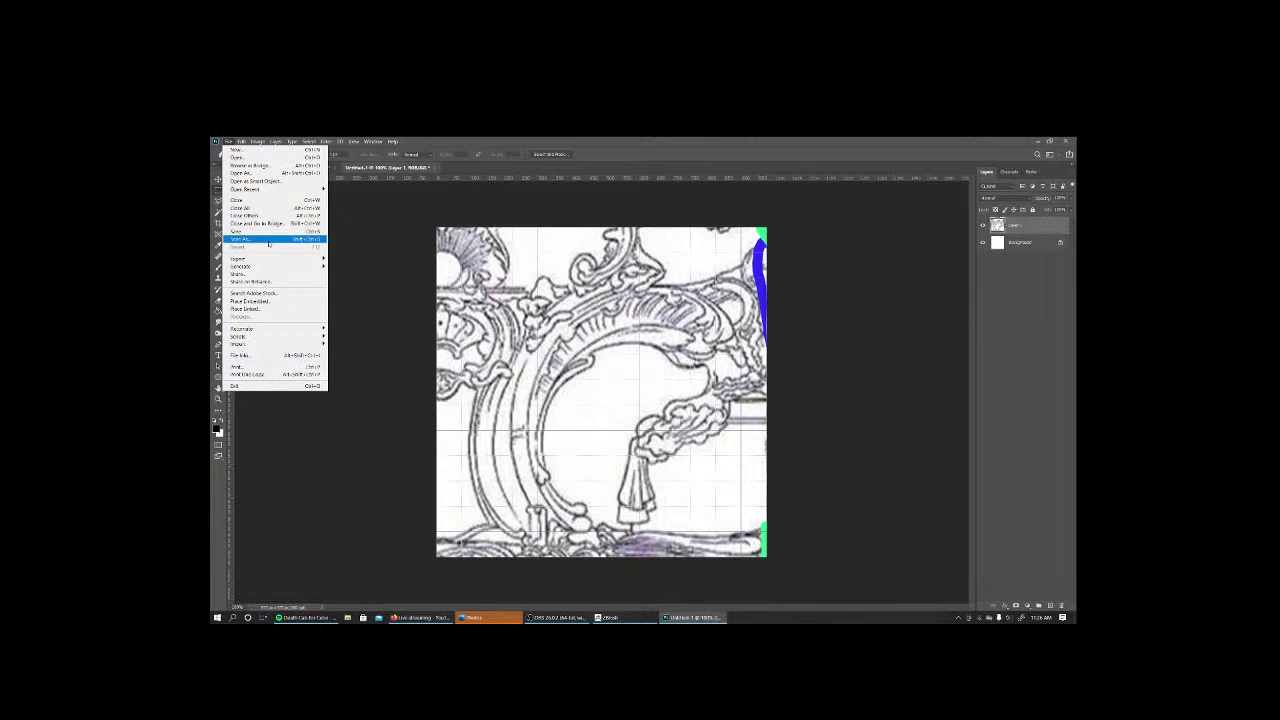
Save the cut-out scroll as a JPEG named 'baroque p…' in jason > Baroque Wall, accepting the JPEG options.
click(268, 240)
click(340, 384)
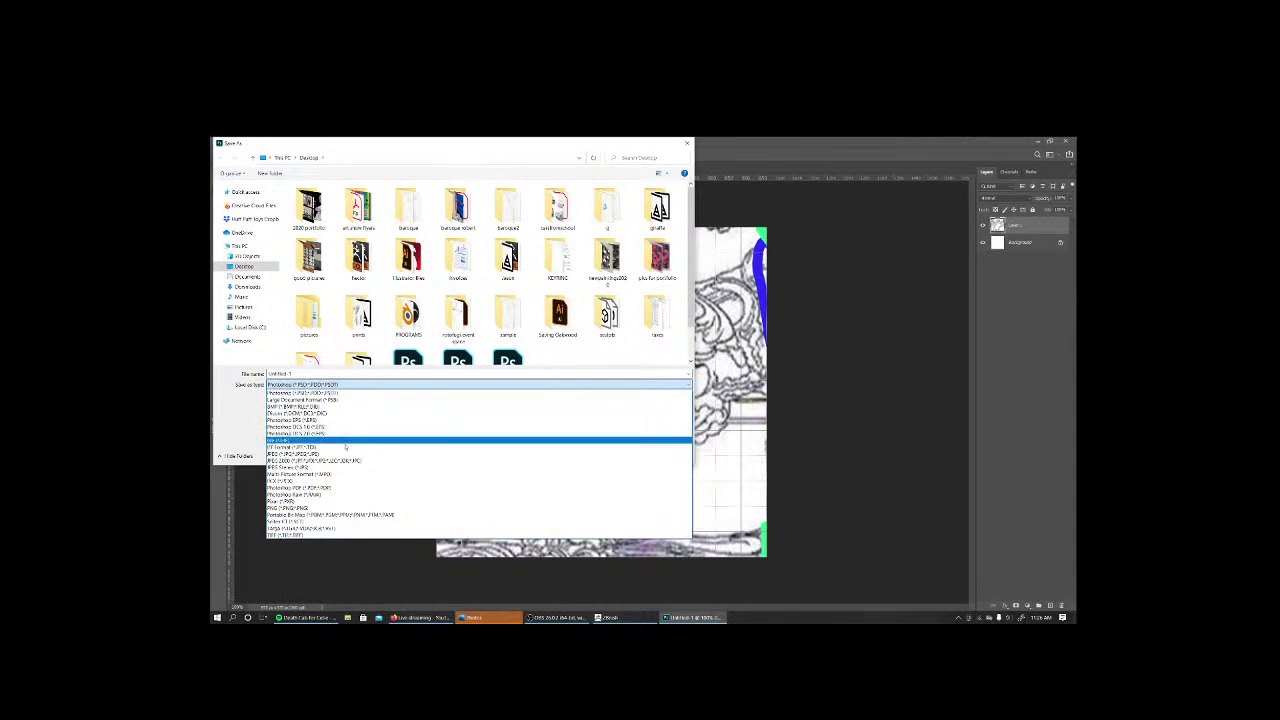
click(345, 442)
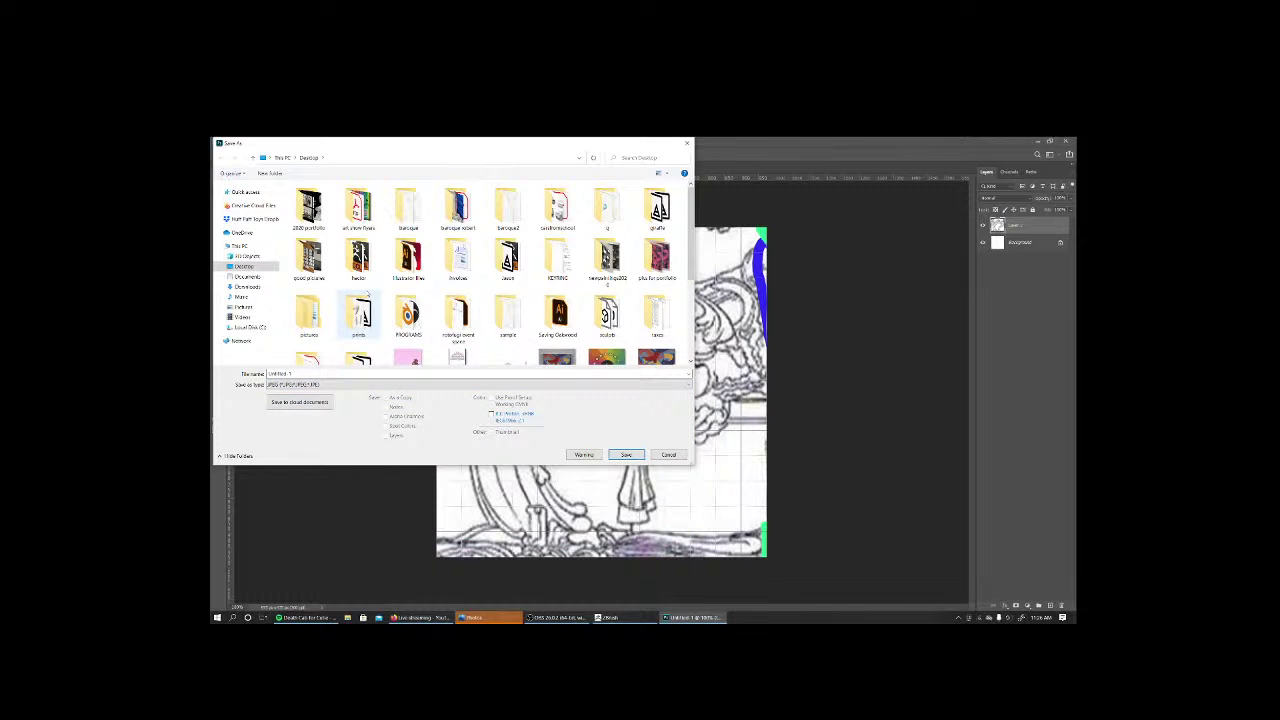
mouse_move(508, 258)
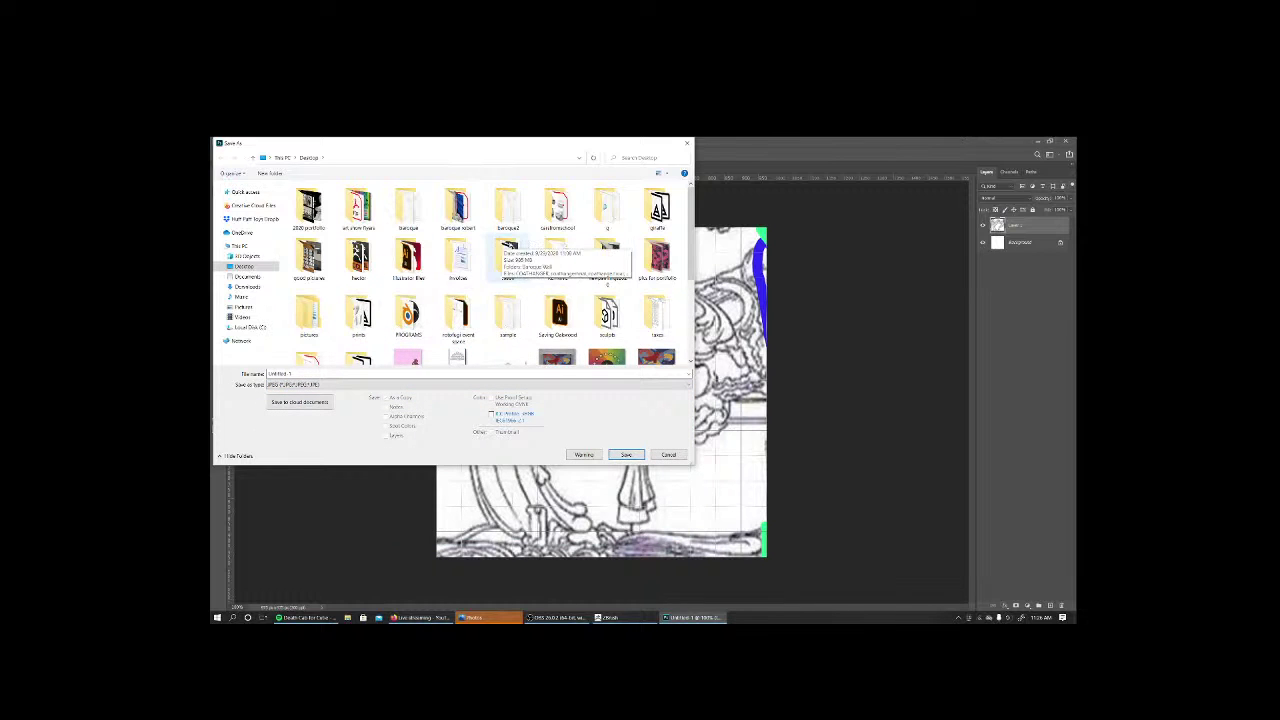
double_click(508, 258)
double_click(308, 208)
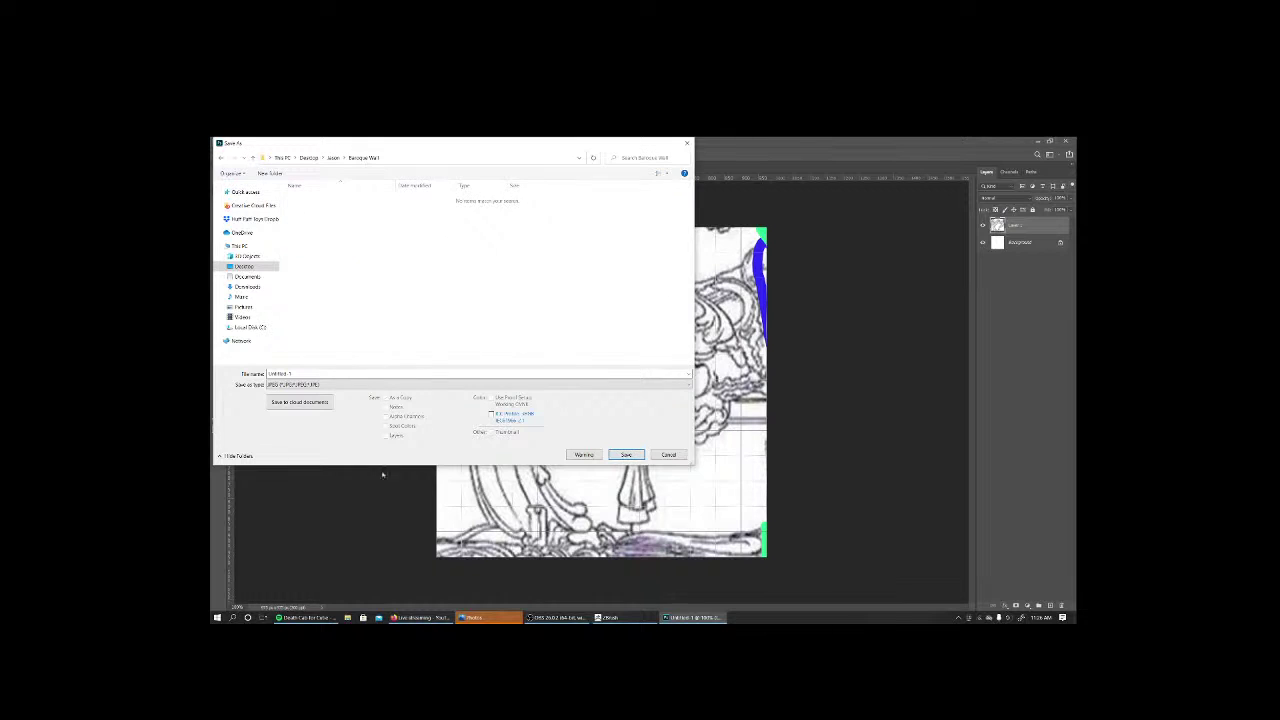
text(ba)
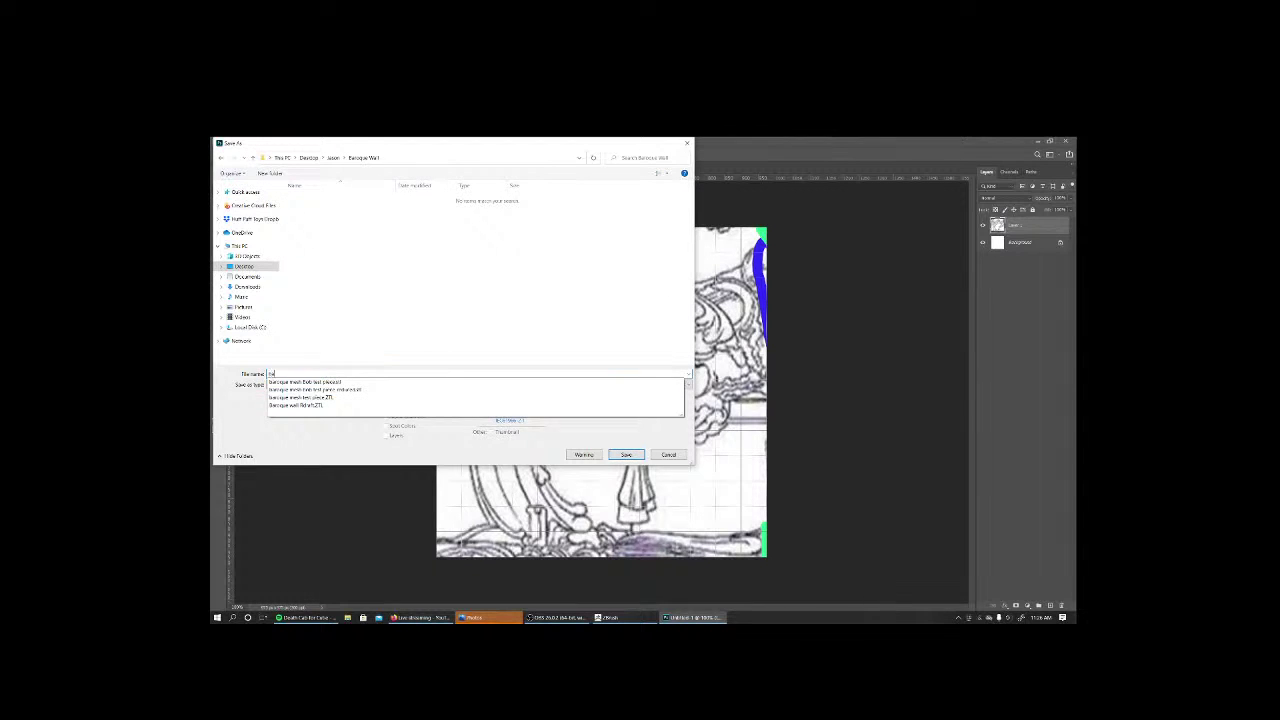
text(roque piece 1)
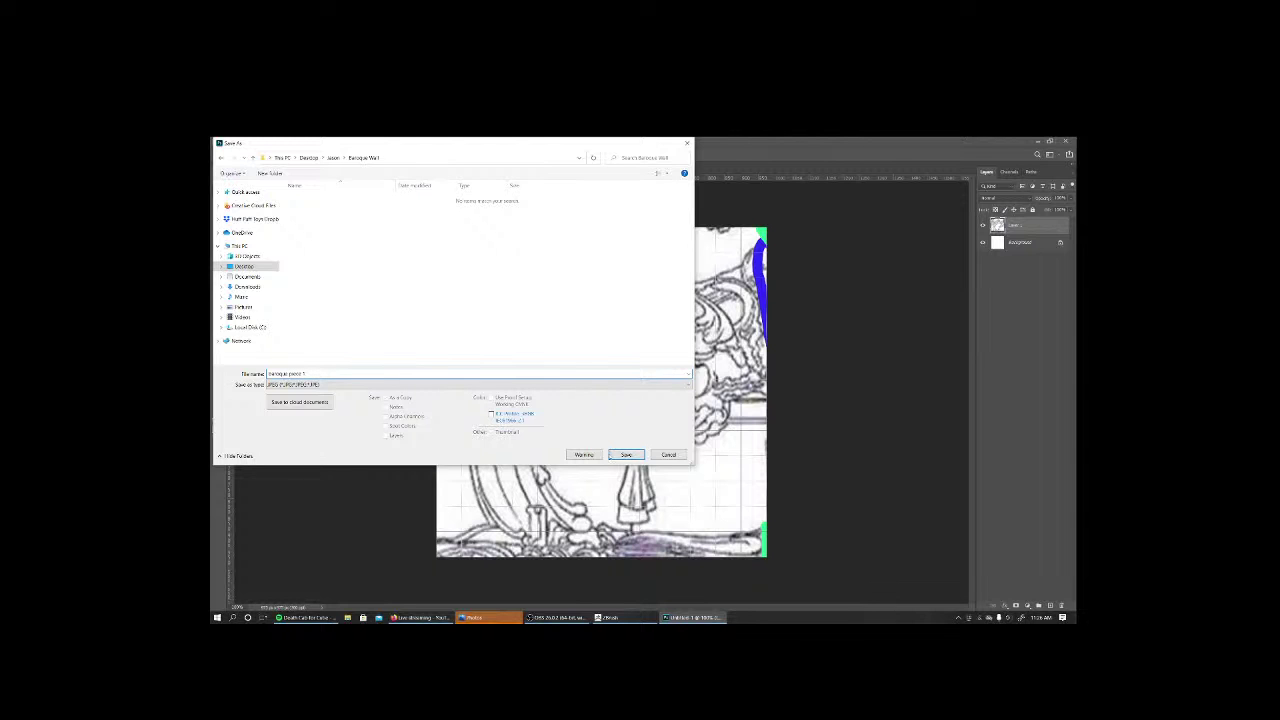
click(626, 455)
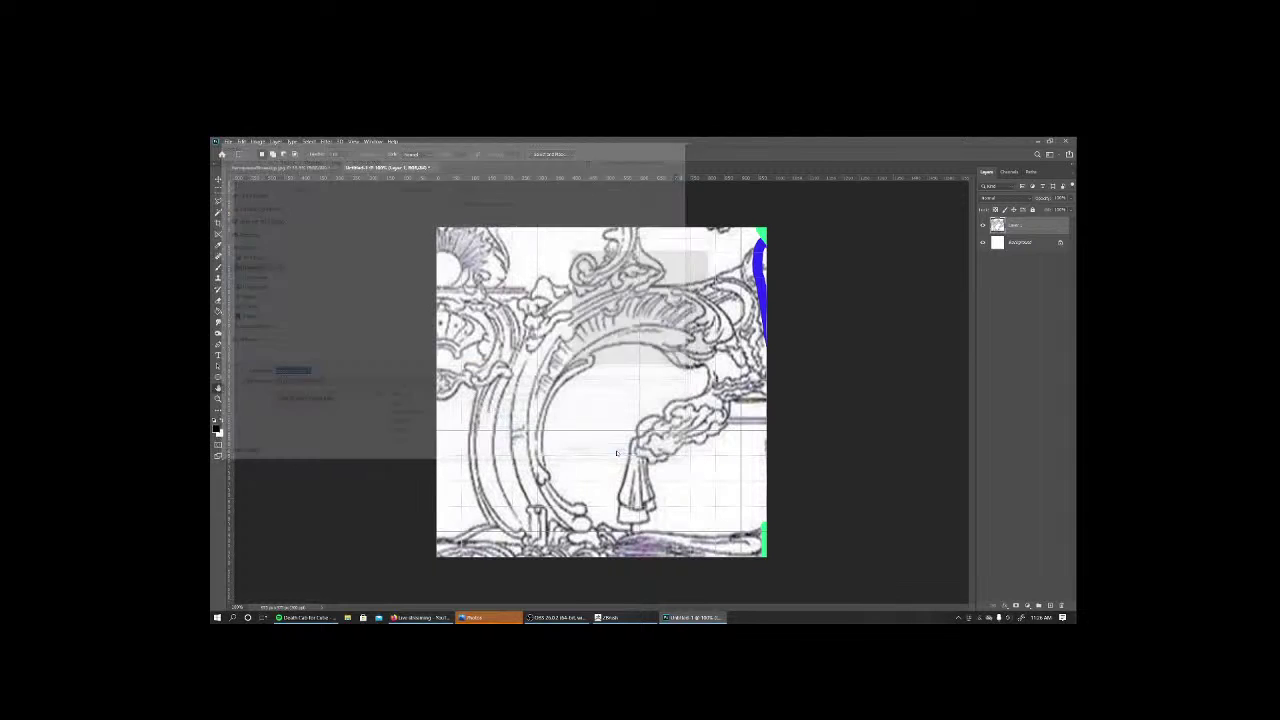
click(697, 262)
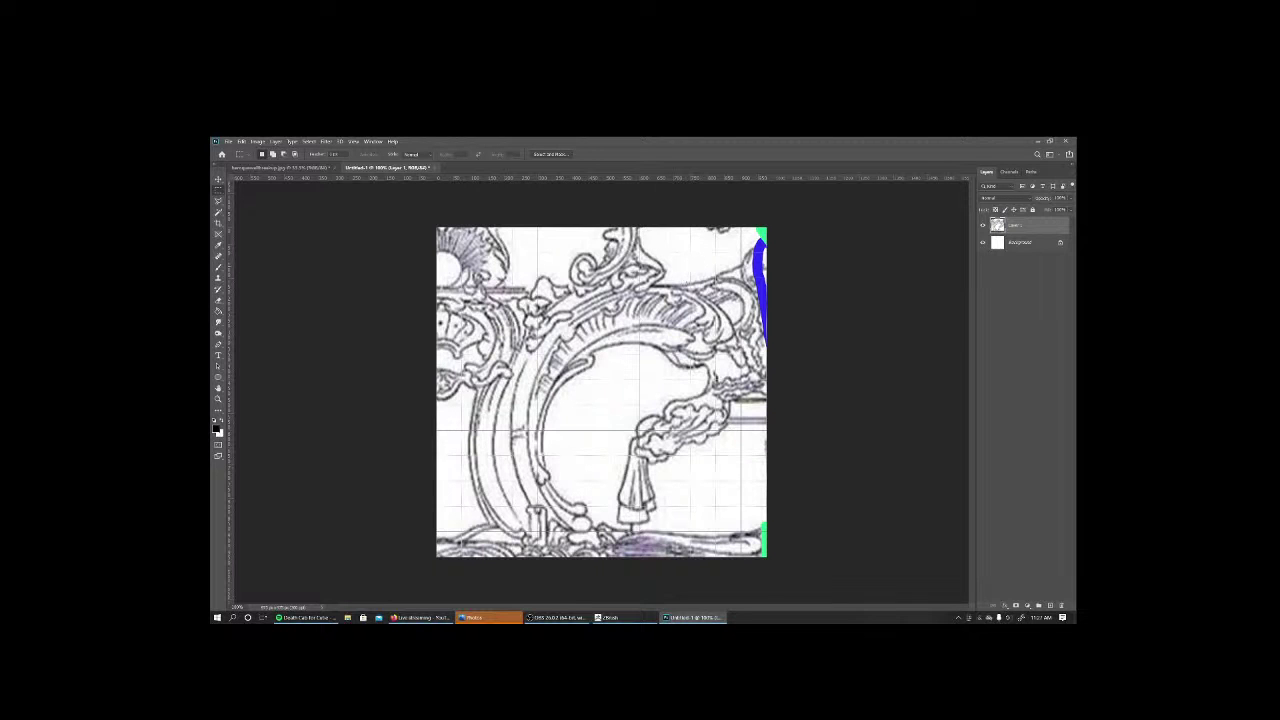
Draw the red hook model on the ZBrush canvas and import the Baroque Wall scroll image as a texture.
click(607, 618)
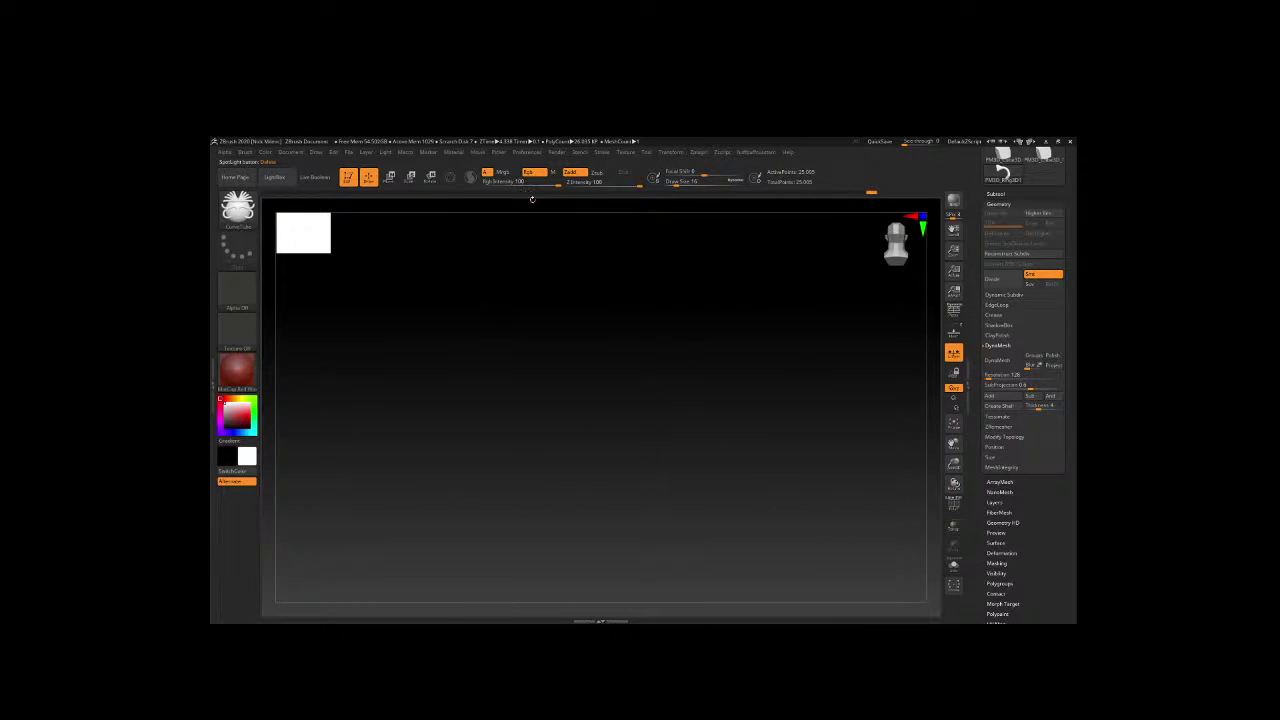
drag(652, 332, 676, 346)
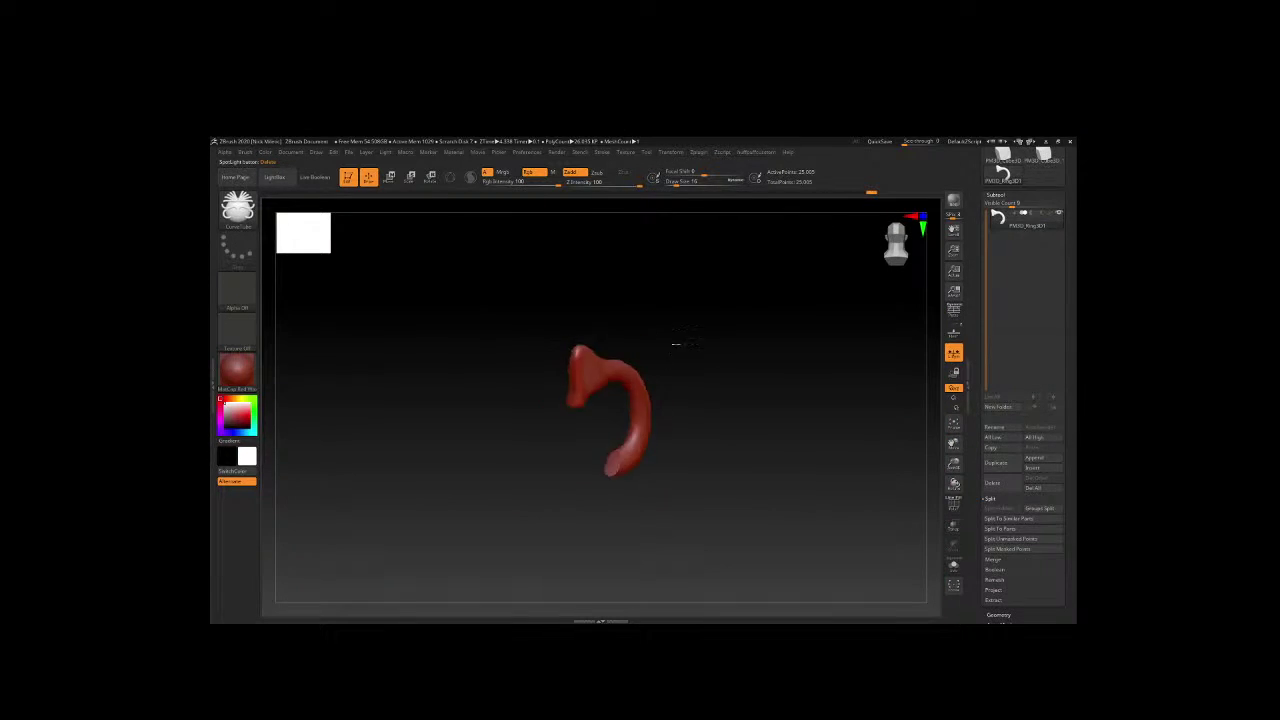
click(624, 152)
click(650, 252)
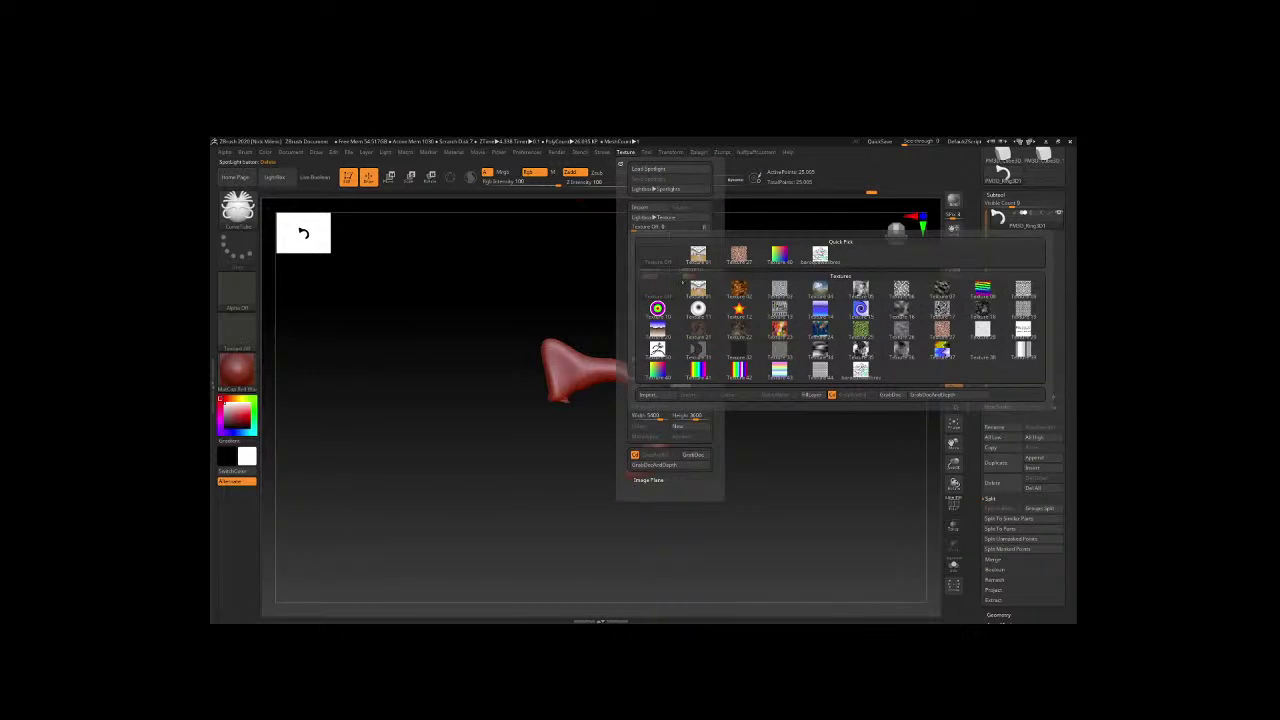
click(648, 394)
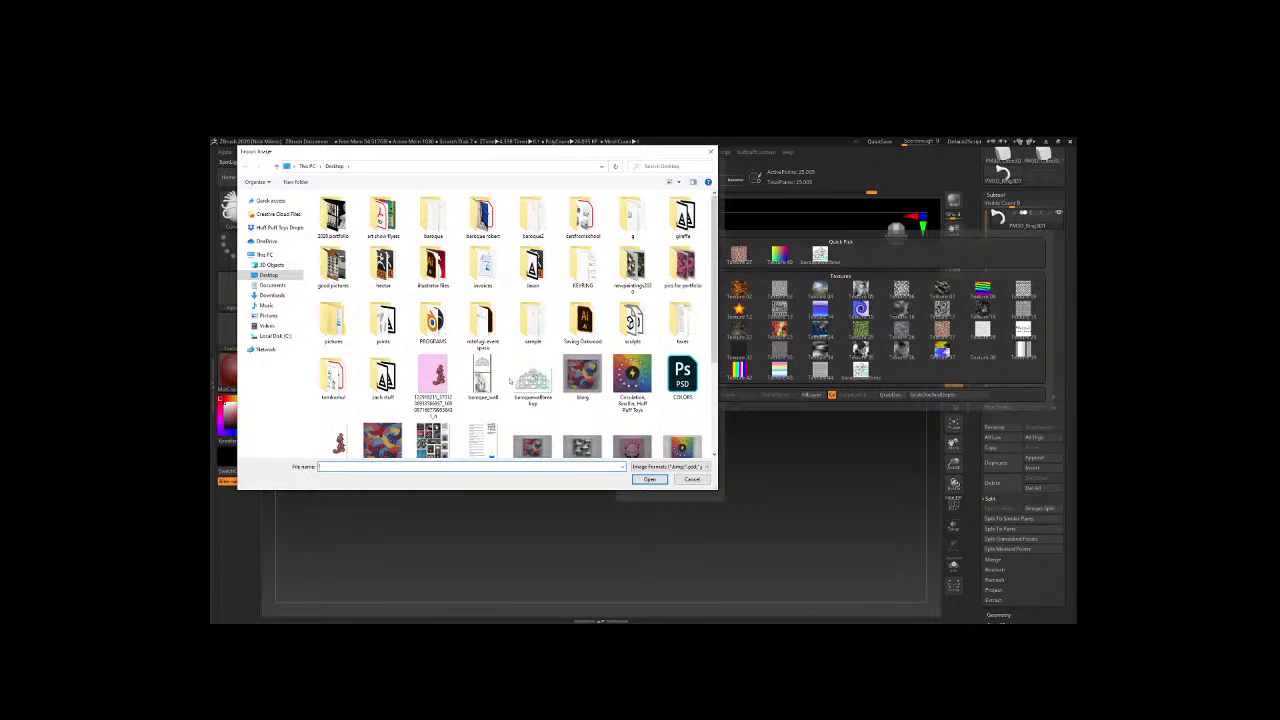
scroll(509, 379, down, 3)
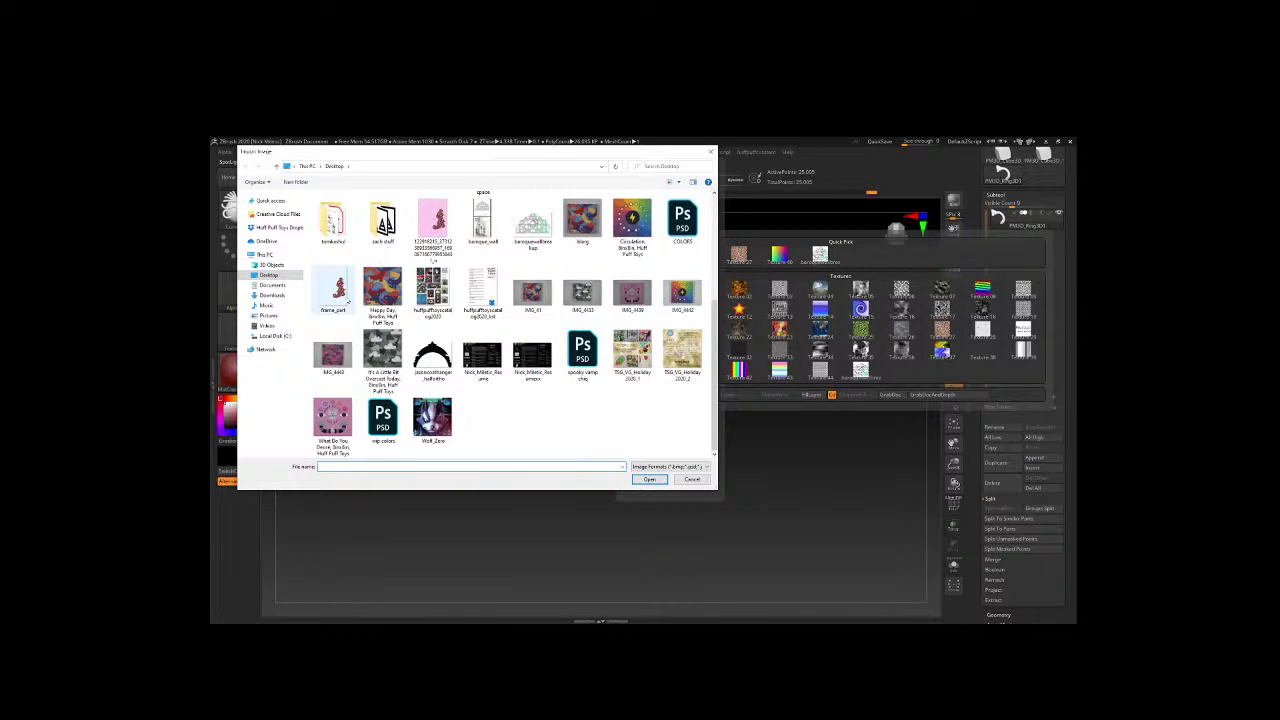
scroll(348, 300, up, 3)
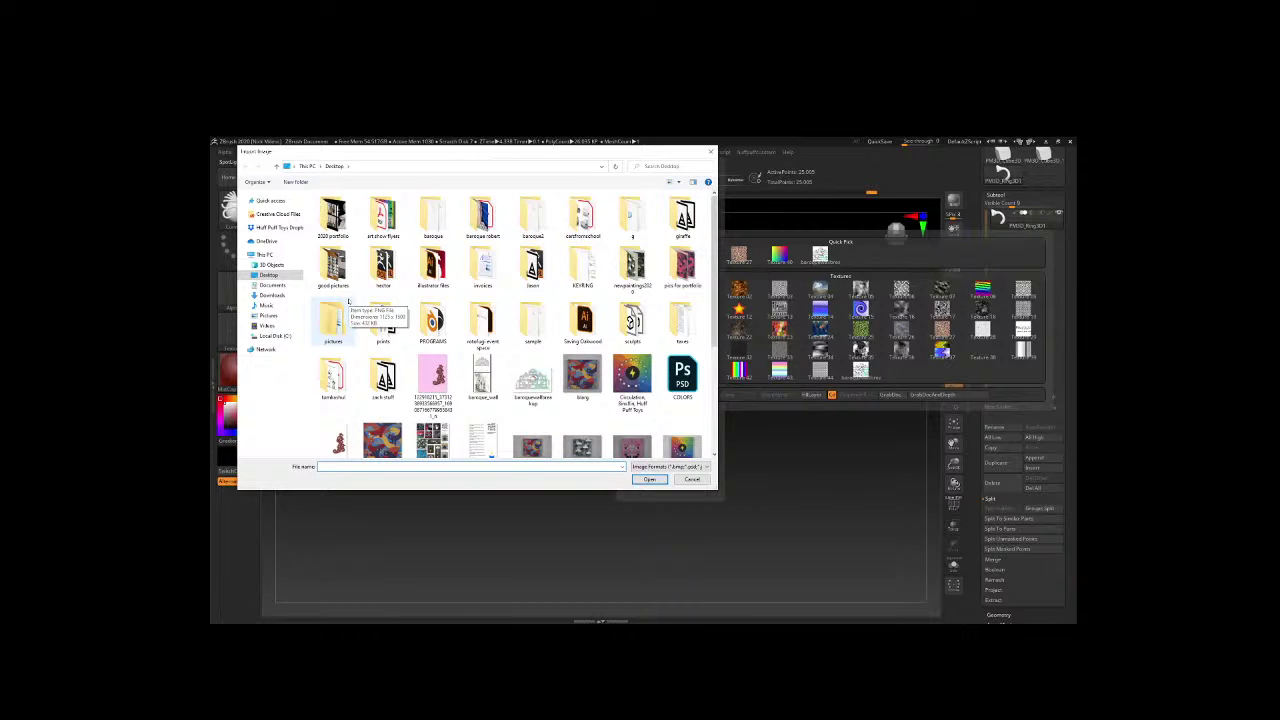
double_click(533, 262)
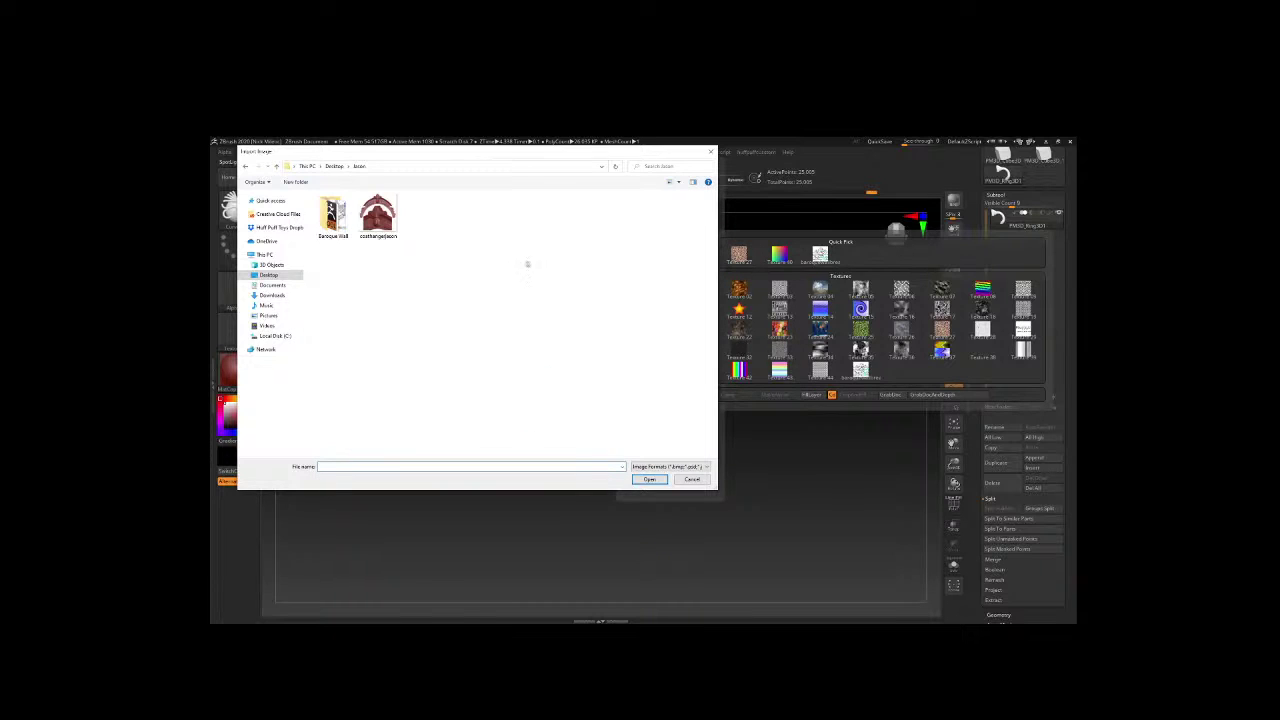
double_click(333, 215)
click(331, 214)
click(649, 479)
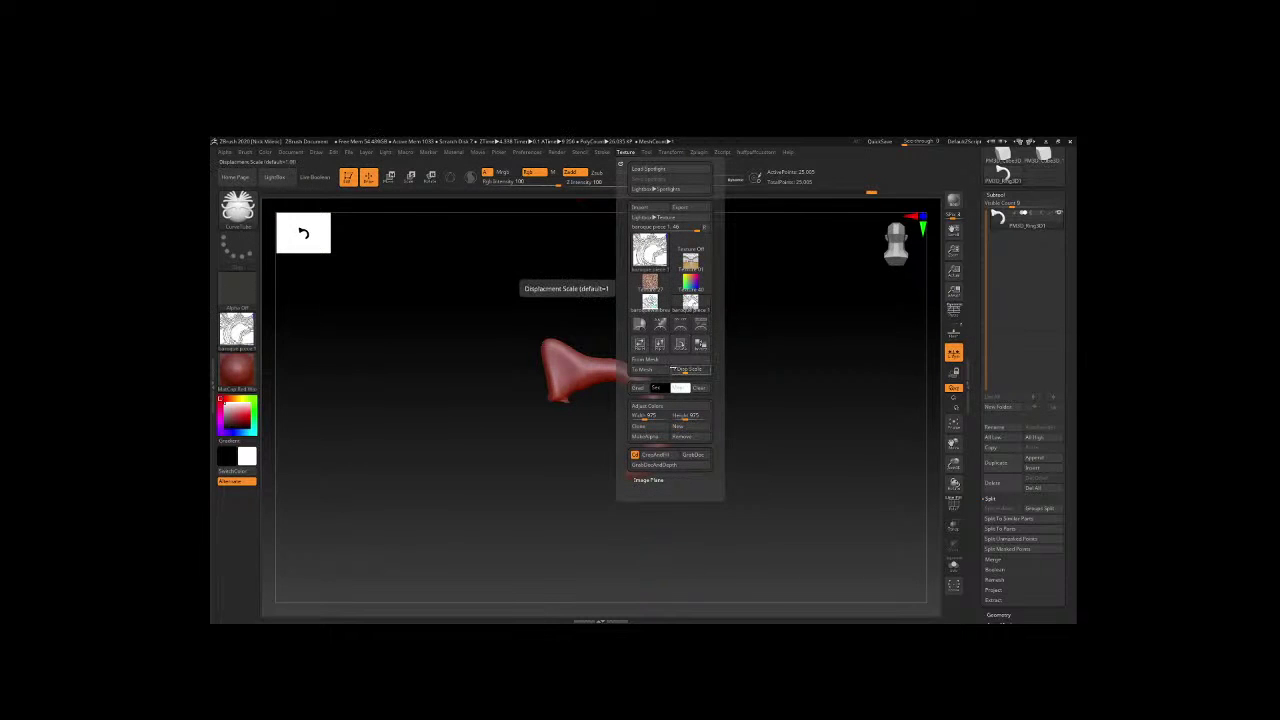
Add the scroll texture to Spotlight and move it left and up beside the hook model.
click(700, 324)
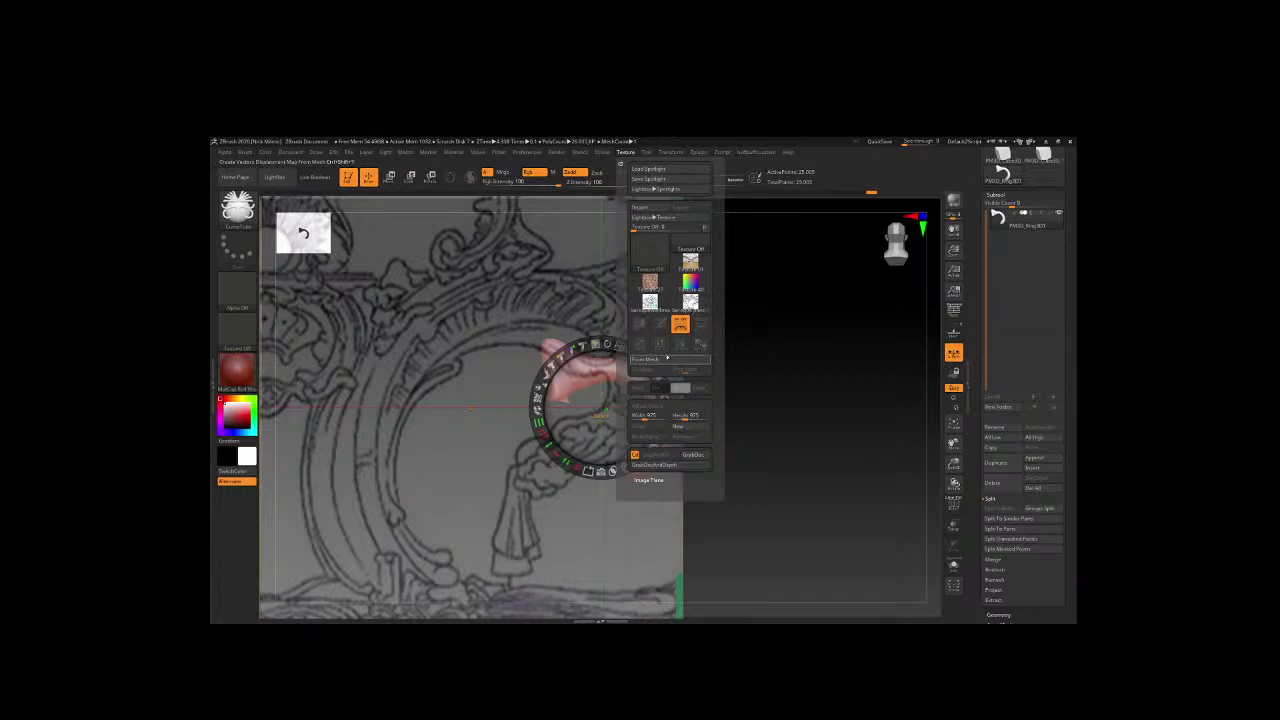
mouse_move(838, 395)
mouse_down()
mouse_move(771, 347)
mouse_move(808, 359)
mouse_move(795, 350)
mouse_move(716, 364)
mouse_up()
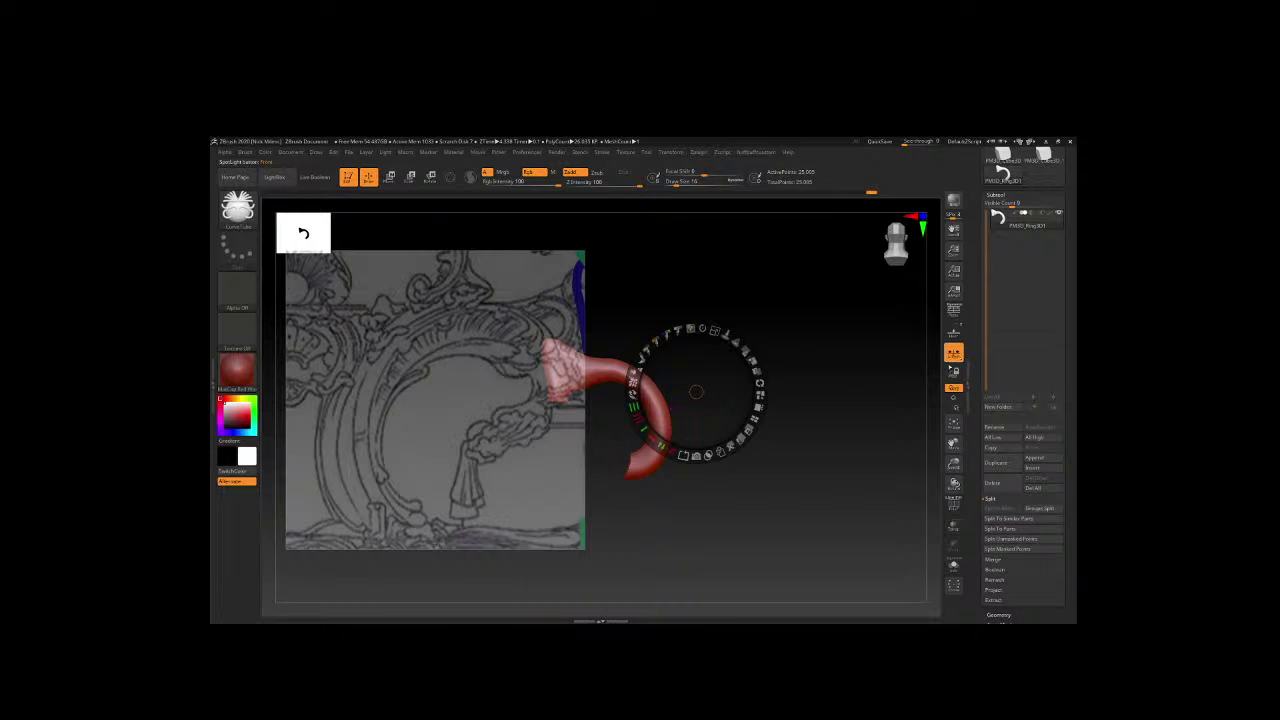
click(806, 402)
Switch to the CurveTube brush, hide the Spotlight controls, and orbit to inspect the hook model.
key(b)
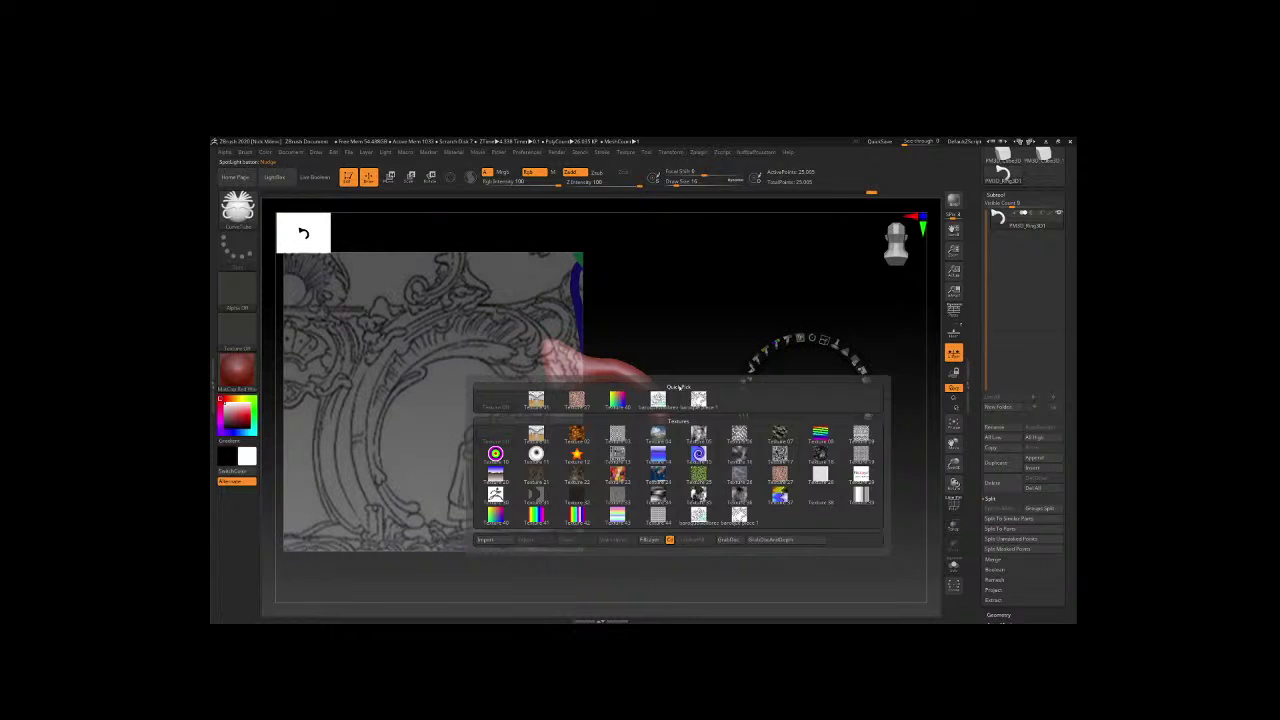
click(679, 388)
click(718, 288)
key(ctrl+z)
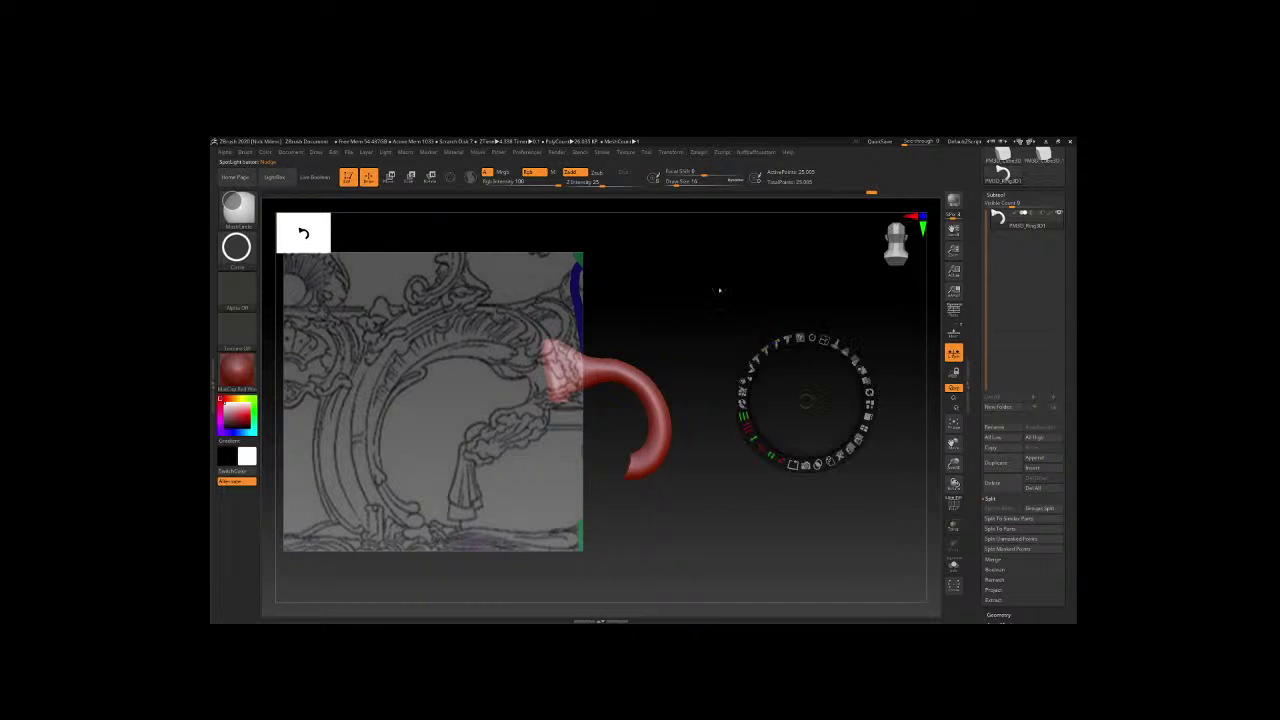
key(z)
mouse_move(720, 360)
mouse_down()
mouse_move(686, 354)
mouse_move(795, 330)
mouse_up()
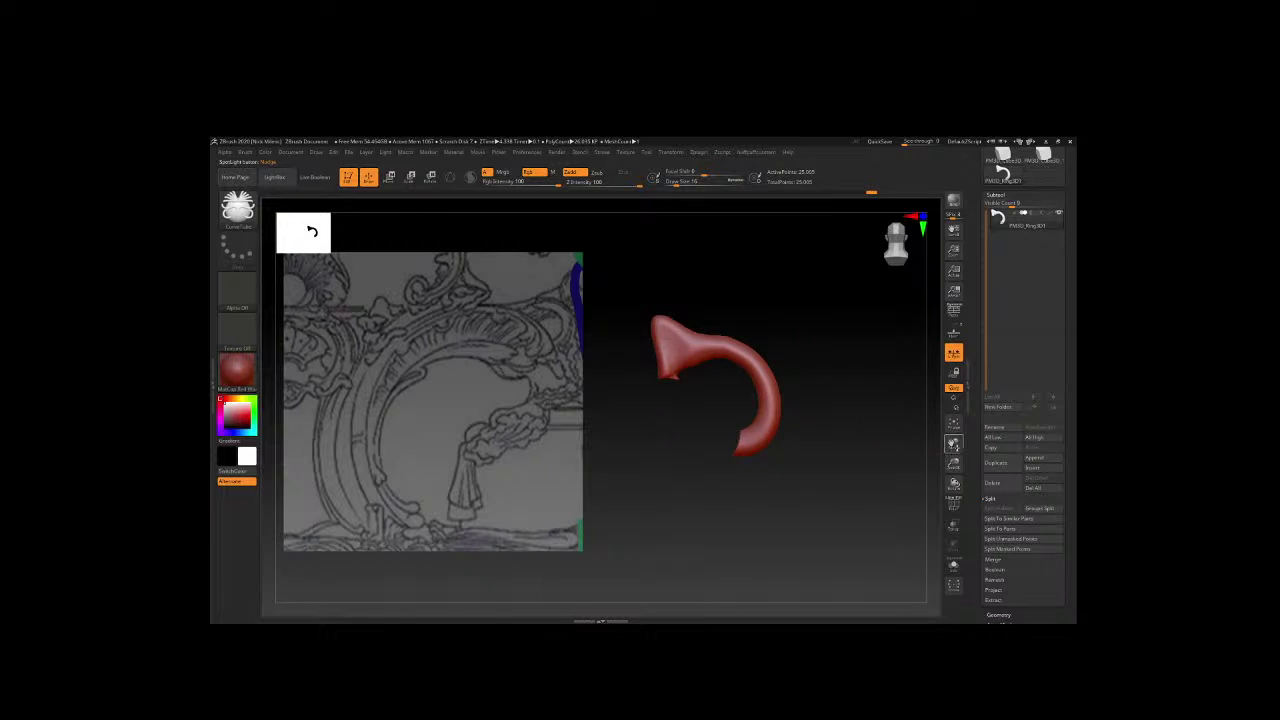
Move the red curved piece down onto the reference drawing's large scroll.
click(998, 615)
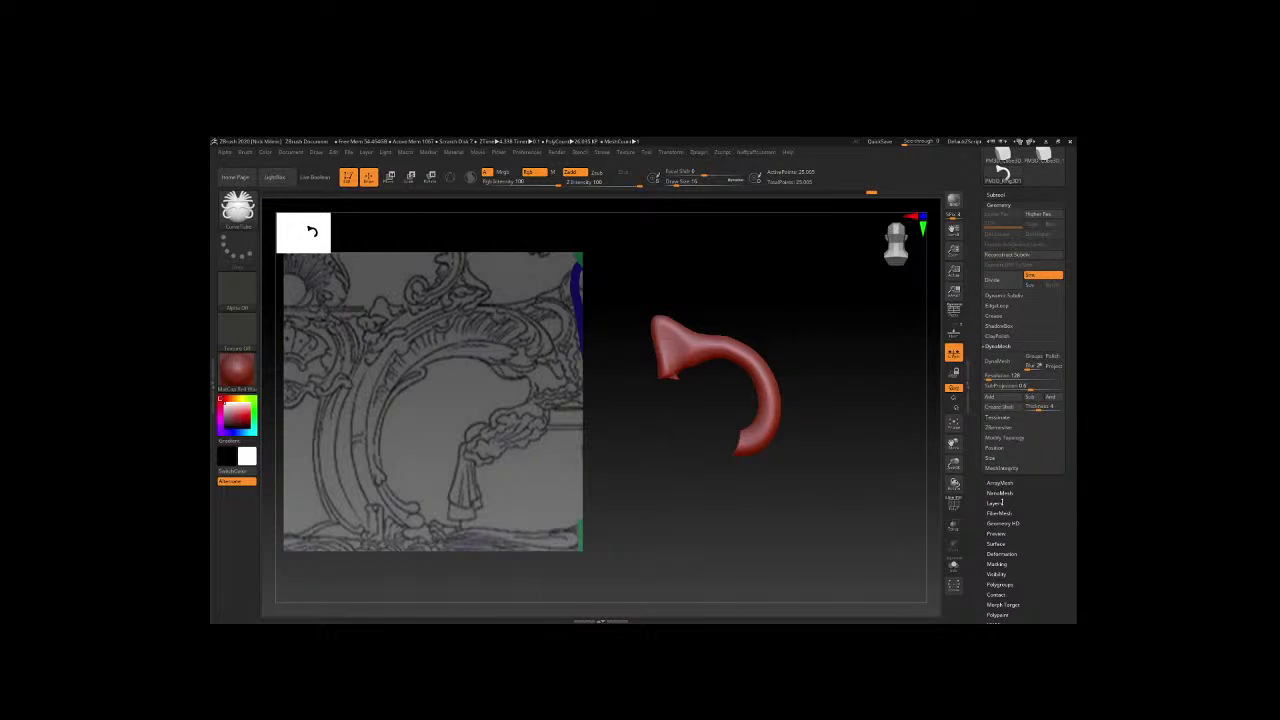
click(1002, 554)
alt+drag(855, 345, 717, 351)
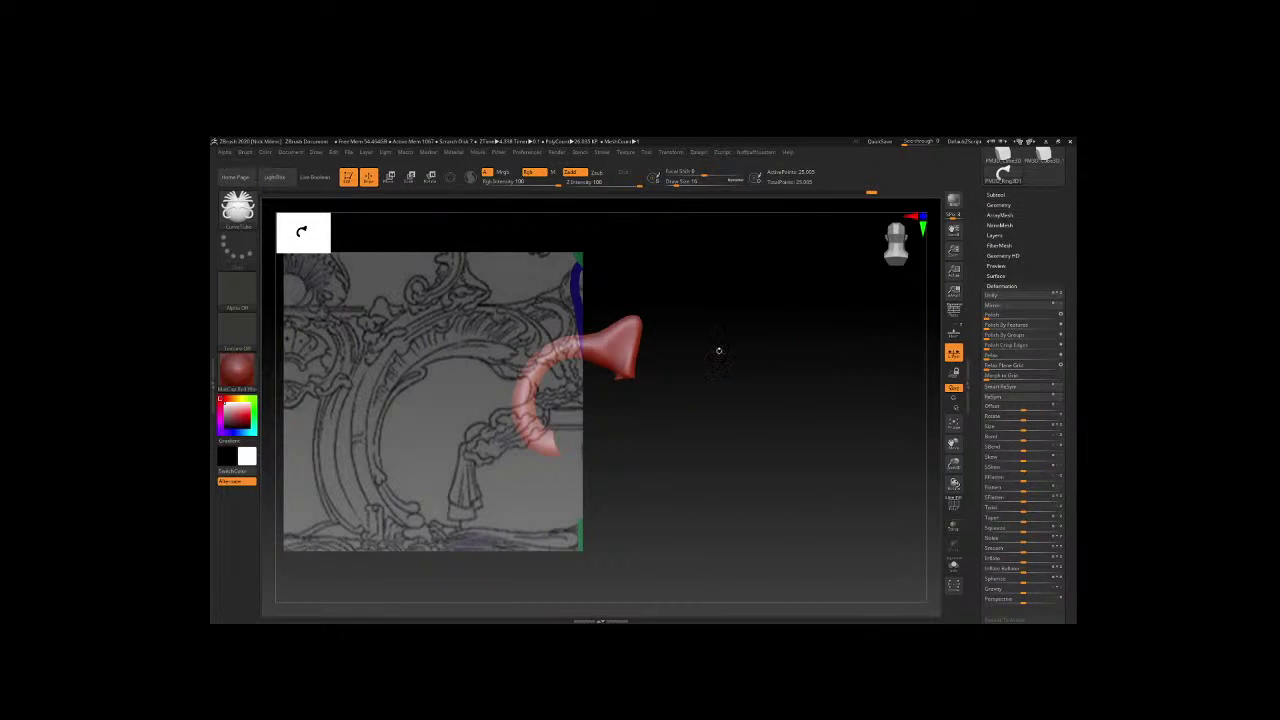
key(w)
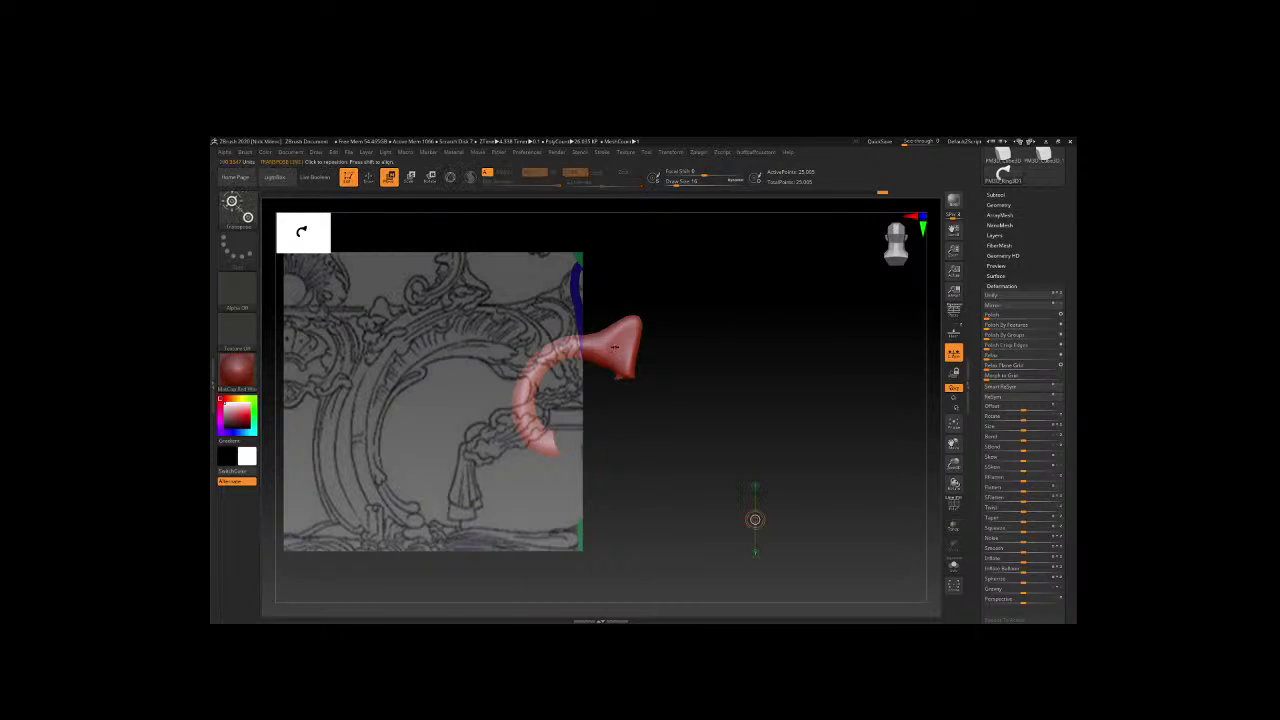
drag(701, 344, 819, 344)
drag(701, 345, 701, 400)
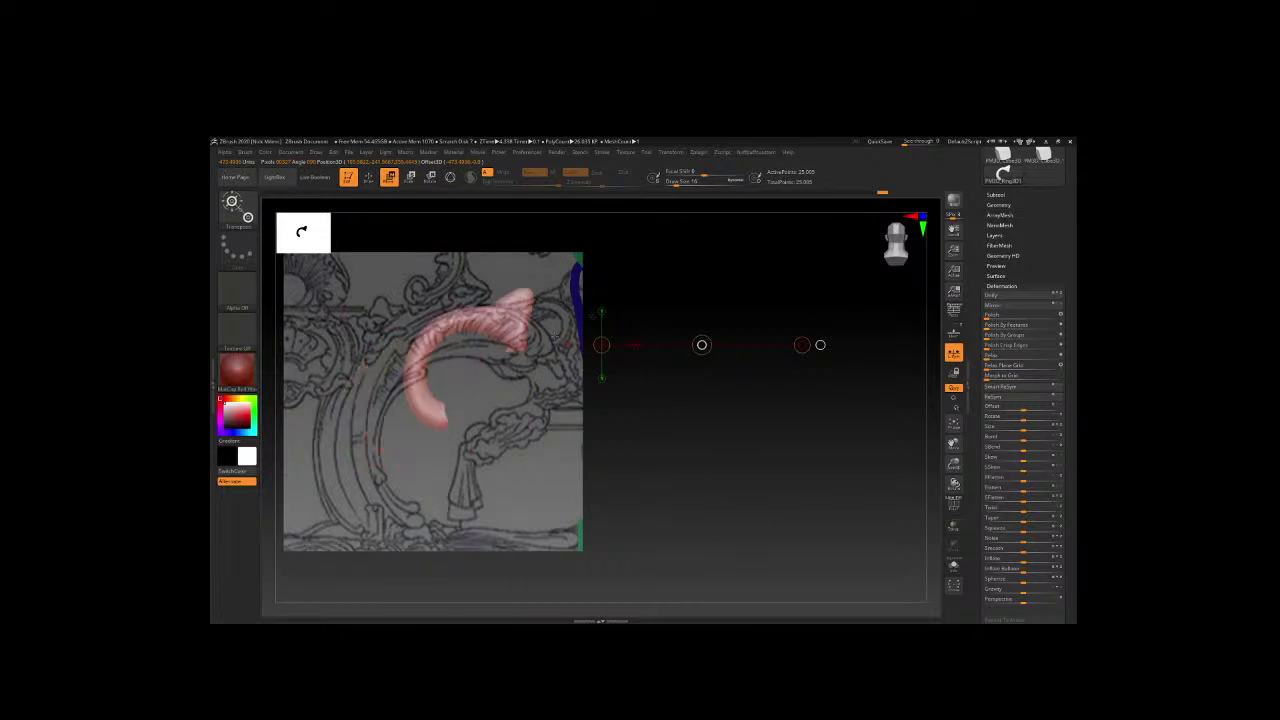
drag(701, 345, 455, 340)
Scale the curved piece up with the E transpose to cover the reference scroll.
key(e)
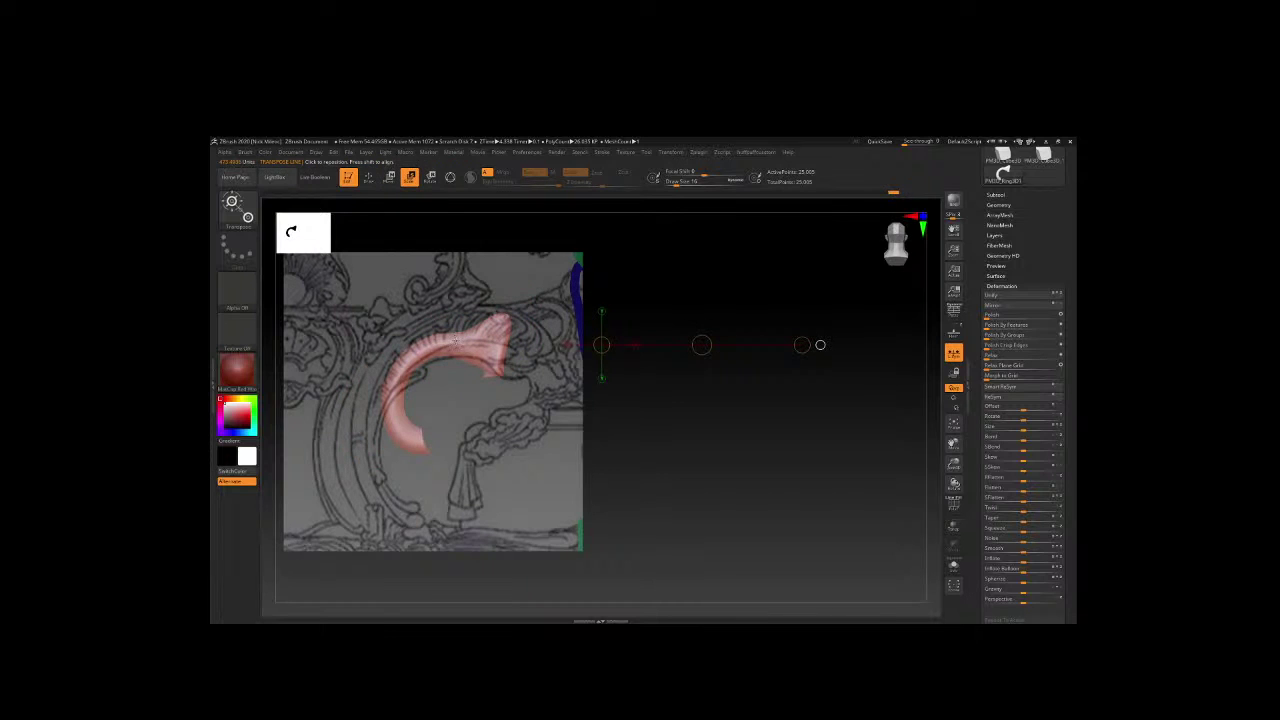
drag(596, 255, 612, 245)
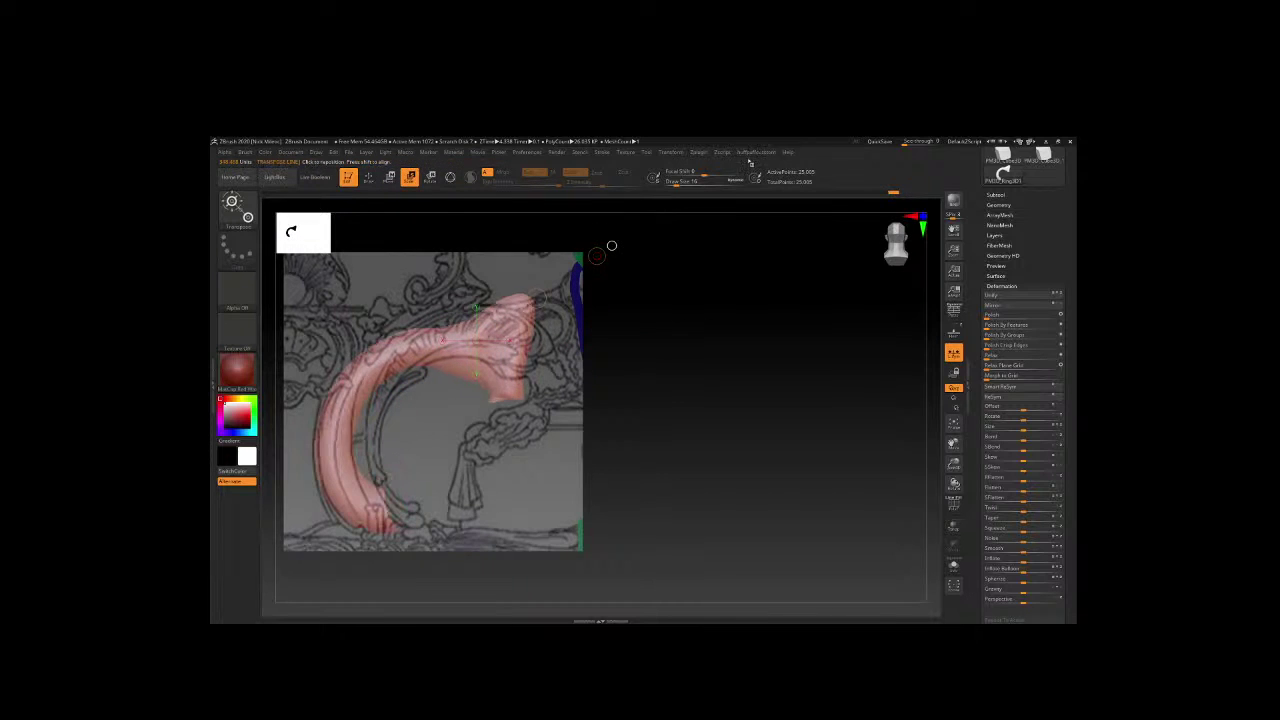
key(ctrl+z)
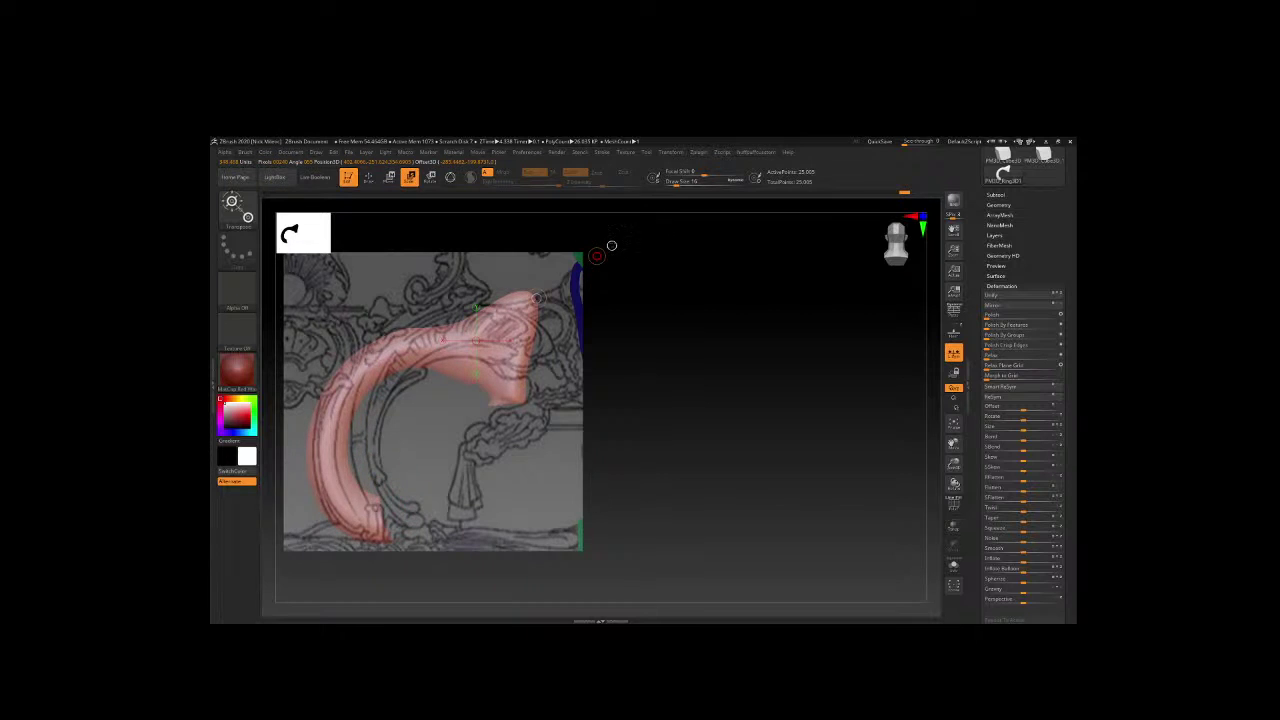
key(b)
click(484, 313)
key(space)
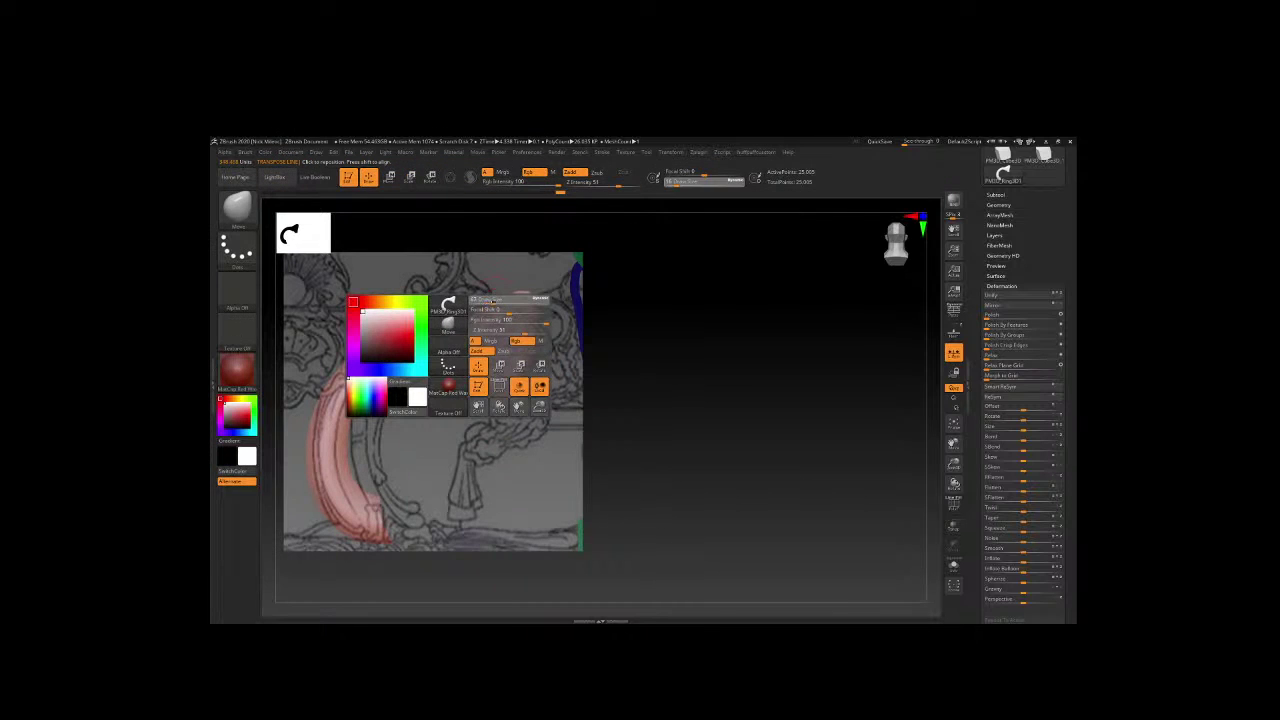
Pull the curve's lower end into place, clear the mask, then lift the upper part up and outward.
key(b)
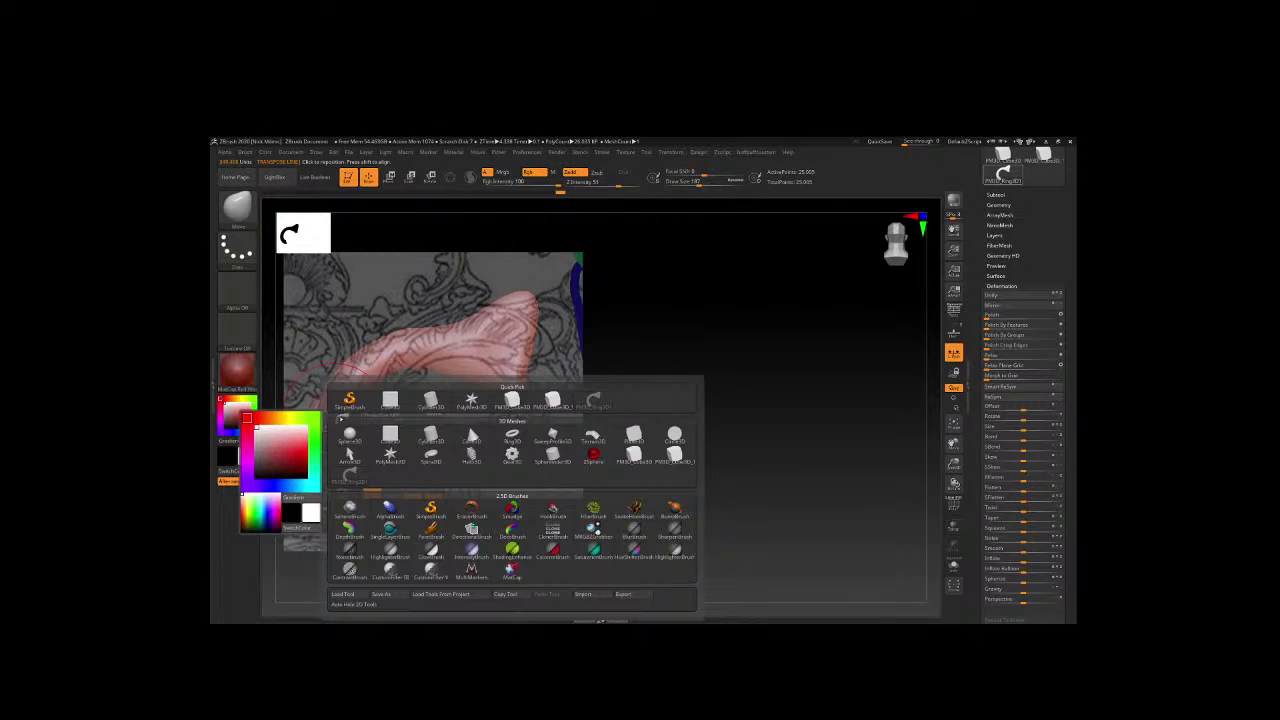
click(400, 470)
key(space)
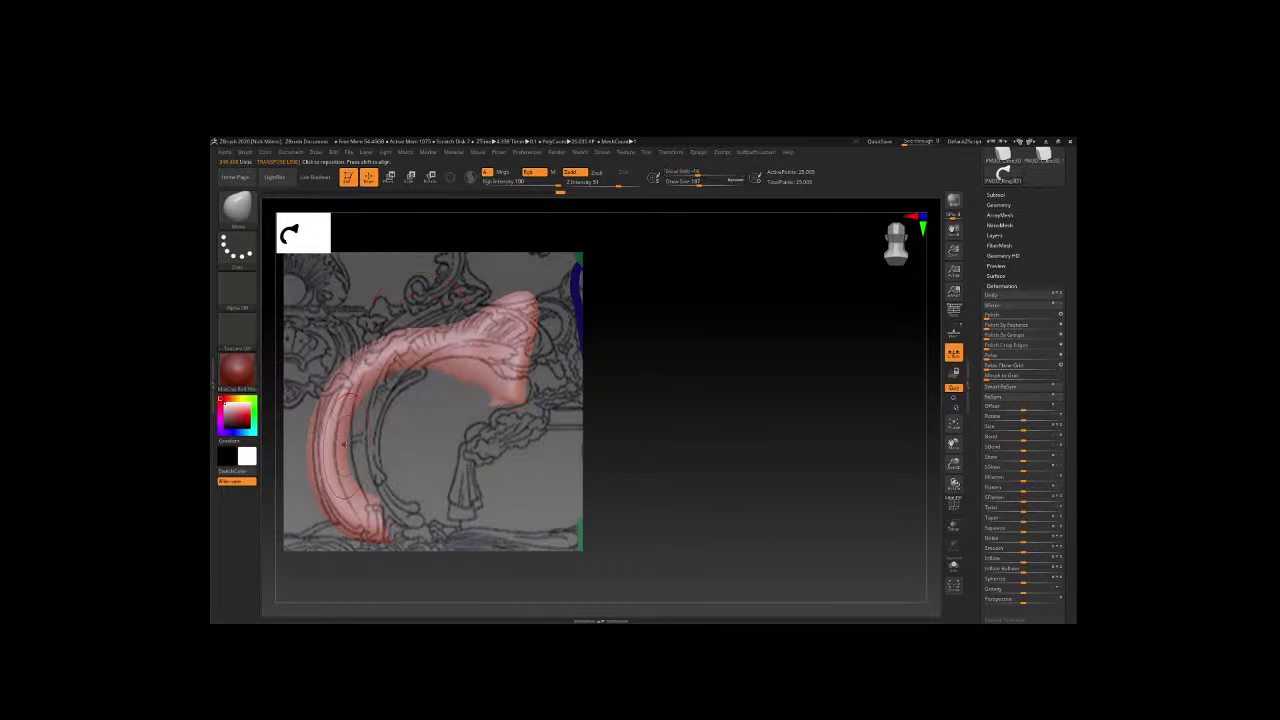
drag(360, 500, 405, 426)
key(space)
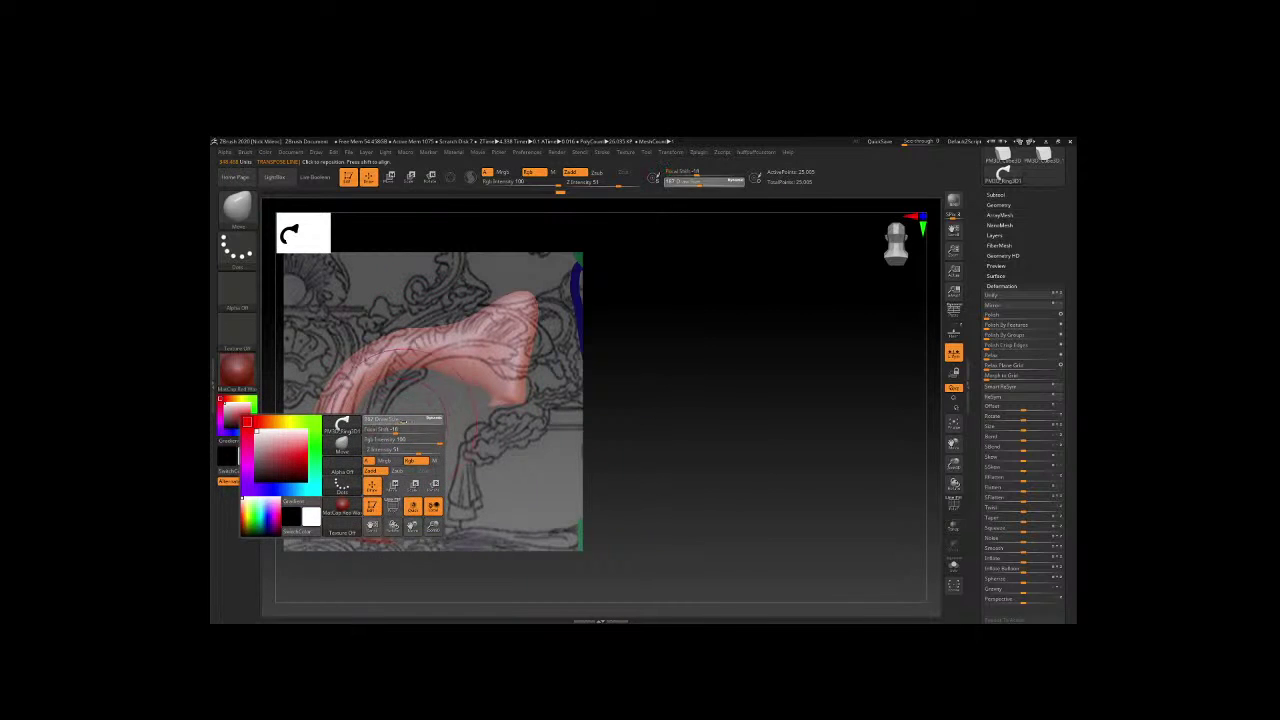
mouse_move(335, 405)
mouse_down()
mouse_move(360, 520)
mouse_move(392, 512)
mouse_up()
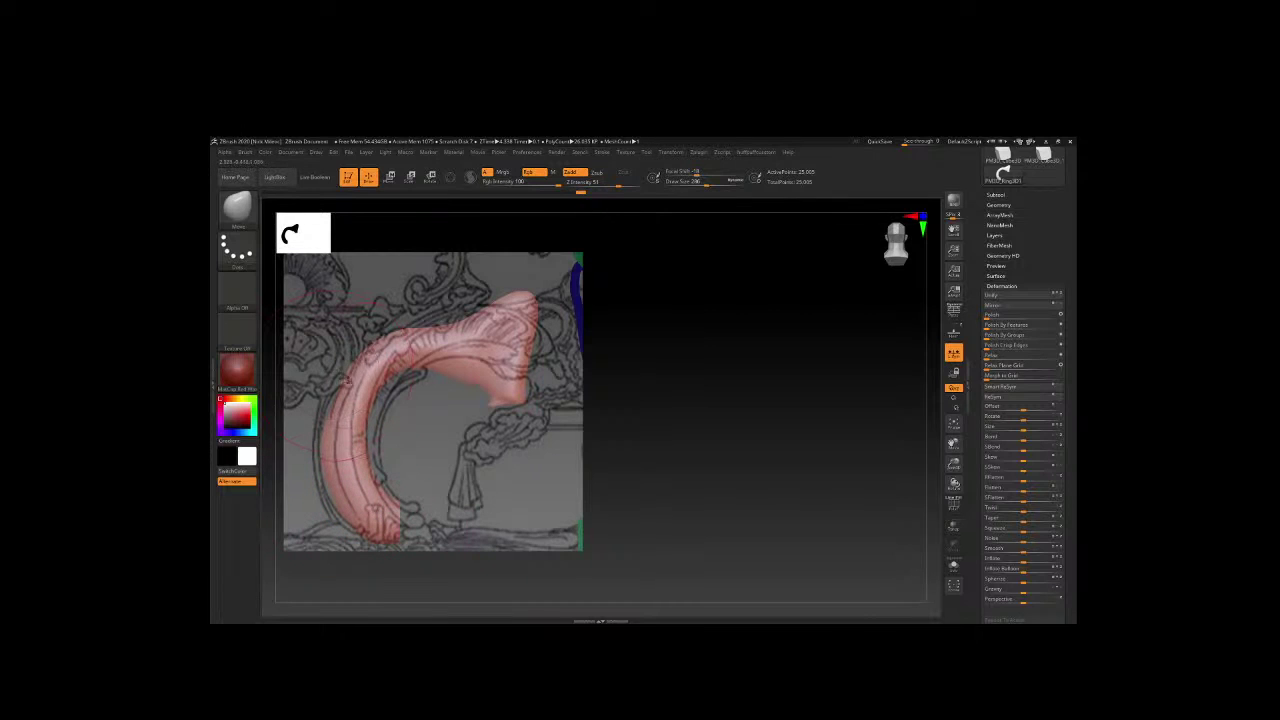
drag(380, 470, 405, 405)
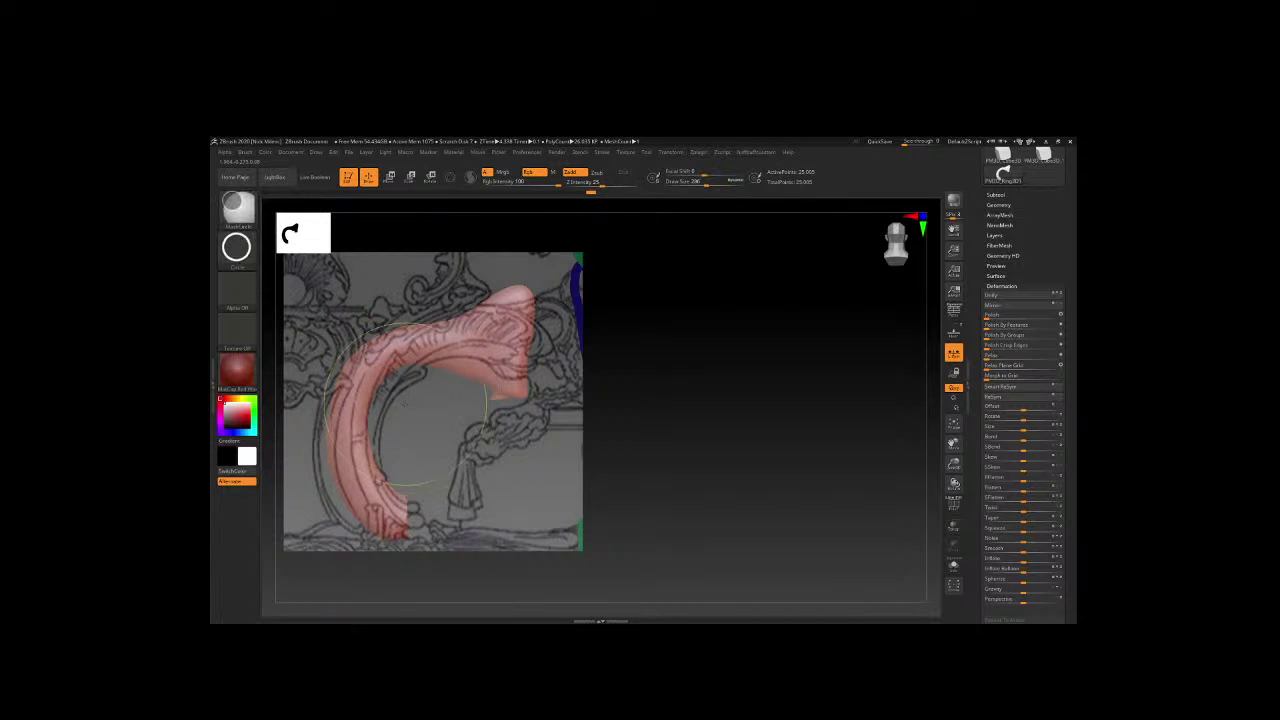
ctrl+click(660, 357)
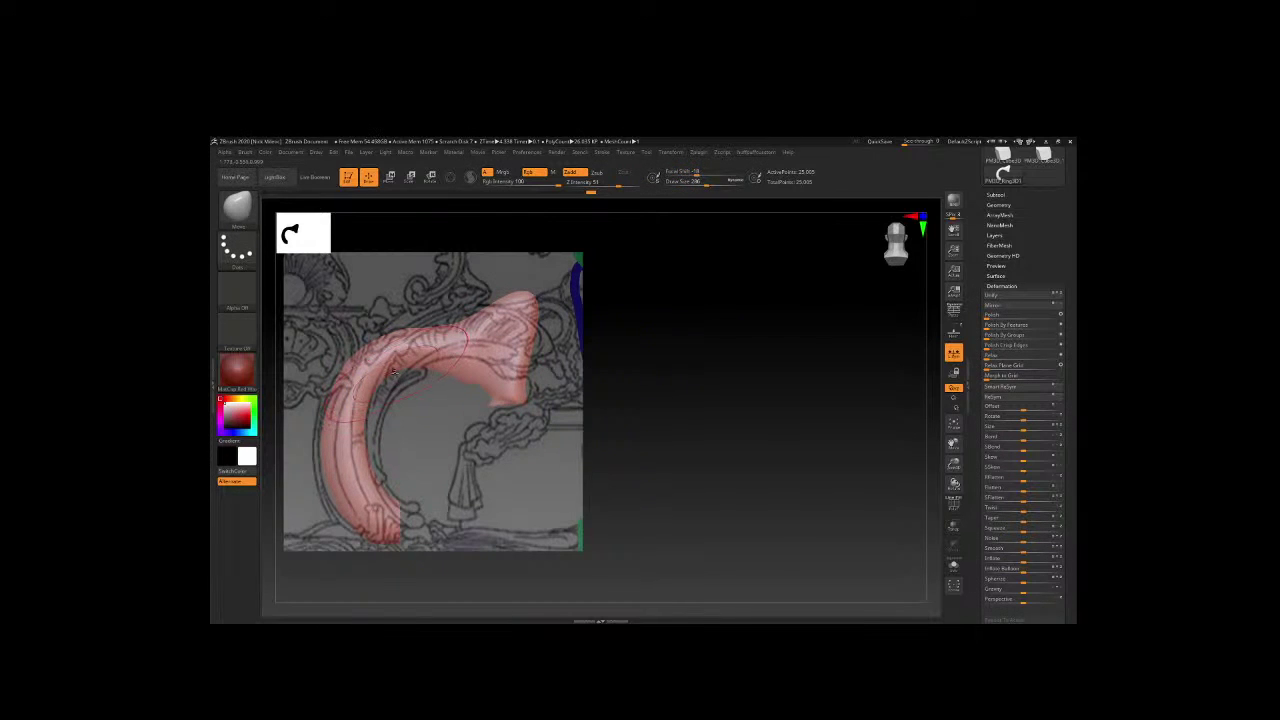
drag(394, 373, 410, 355)
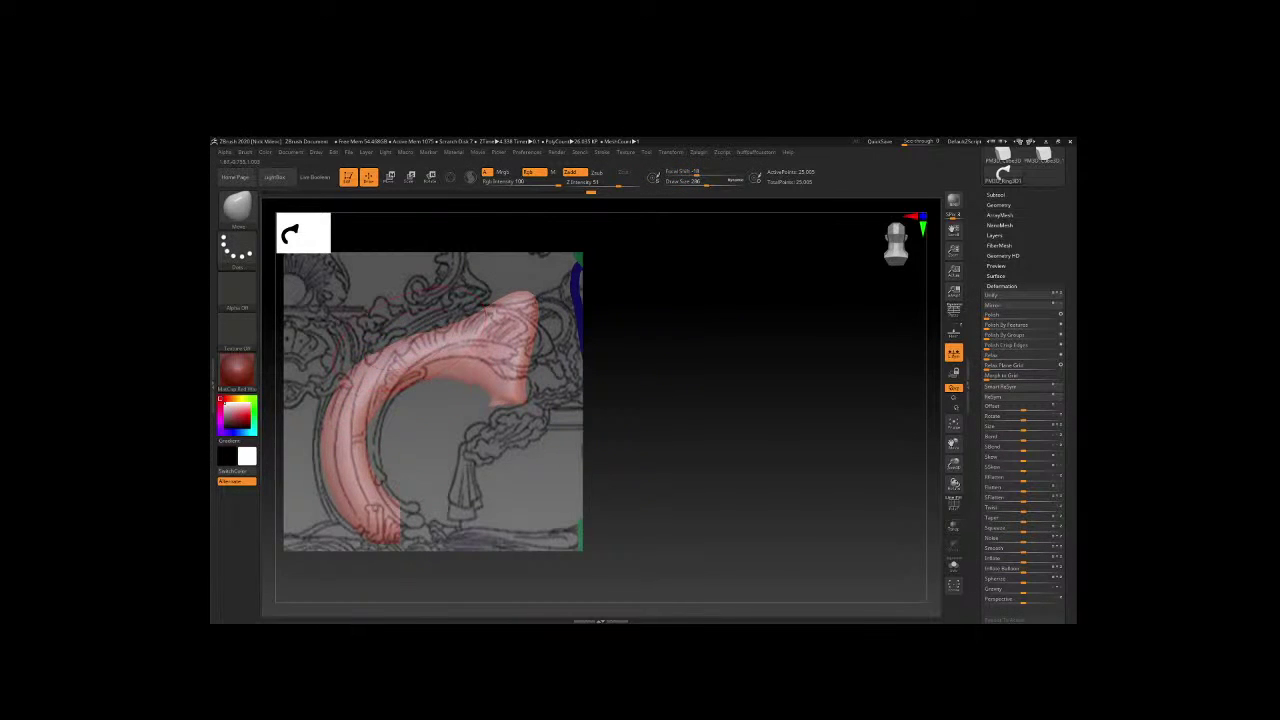
Inflate the upper and lower parts of the curve with the Inflate brush.
key(b)
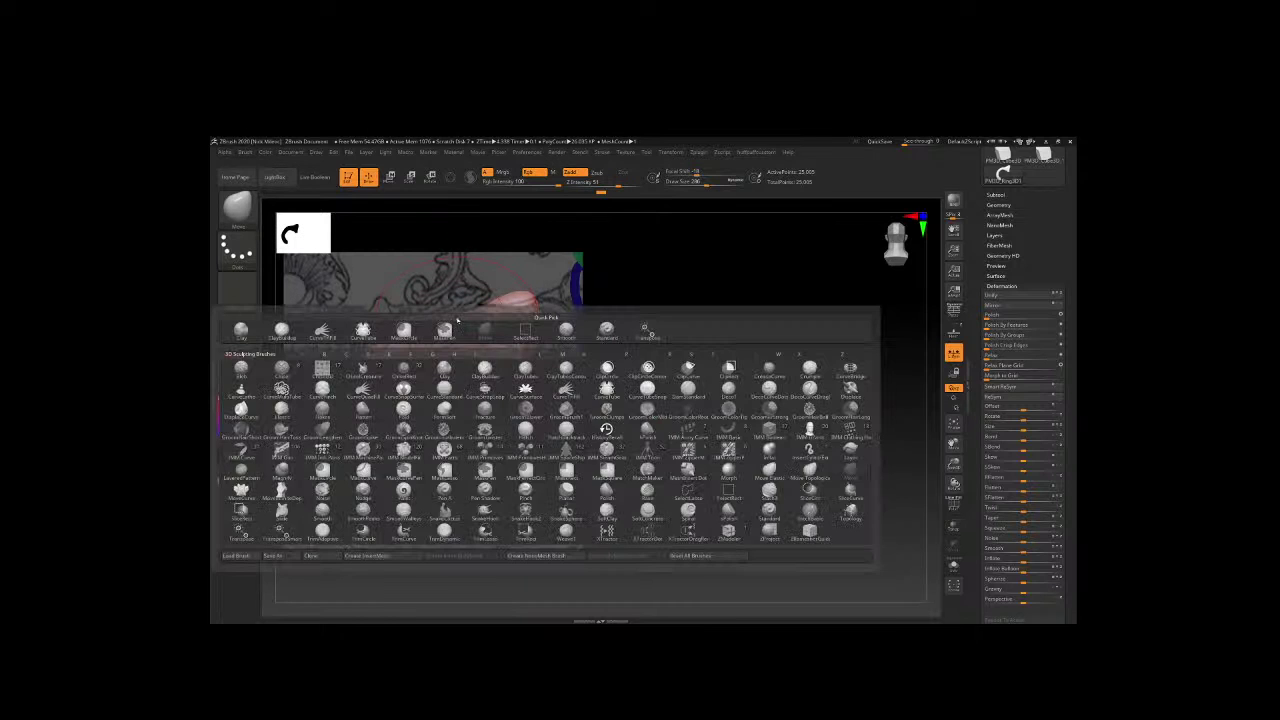
key(i)
key(n)
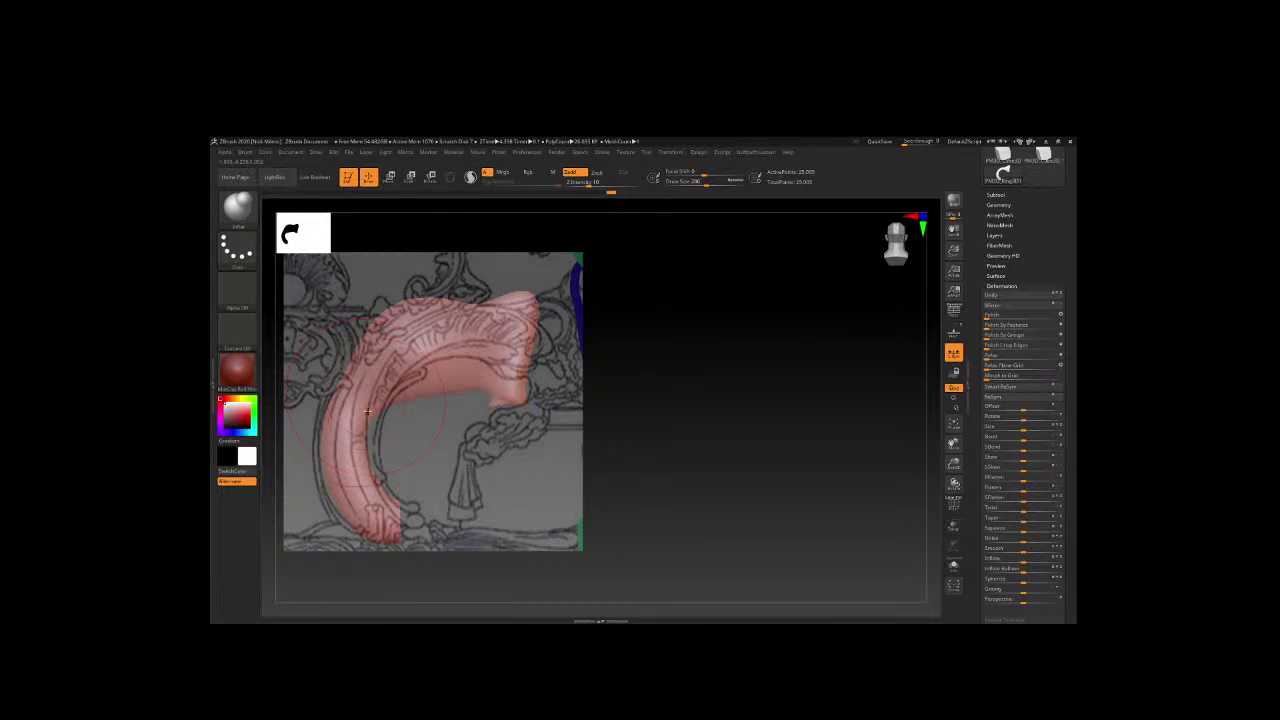
drag(367, 412, 395, 350)
right_click(340, 430)
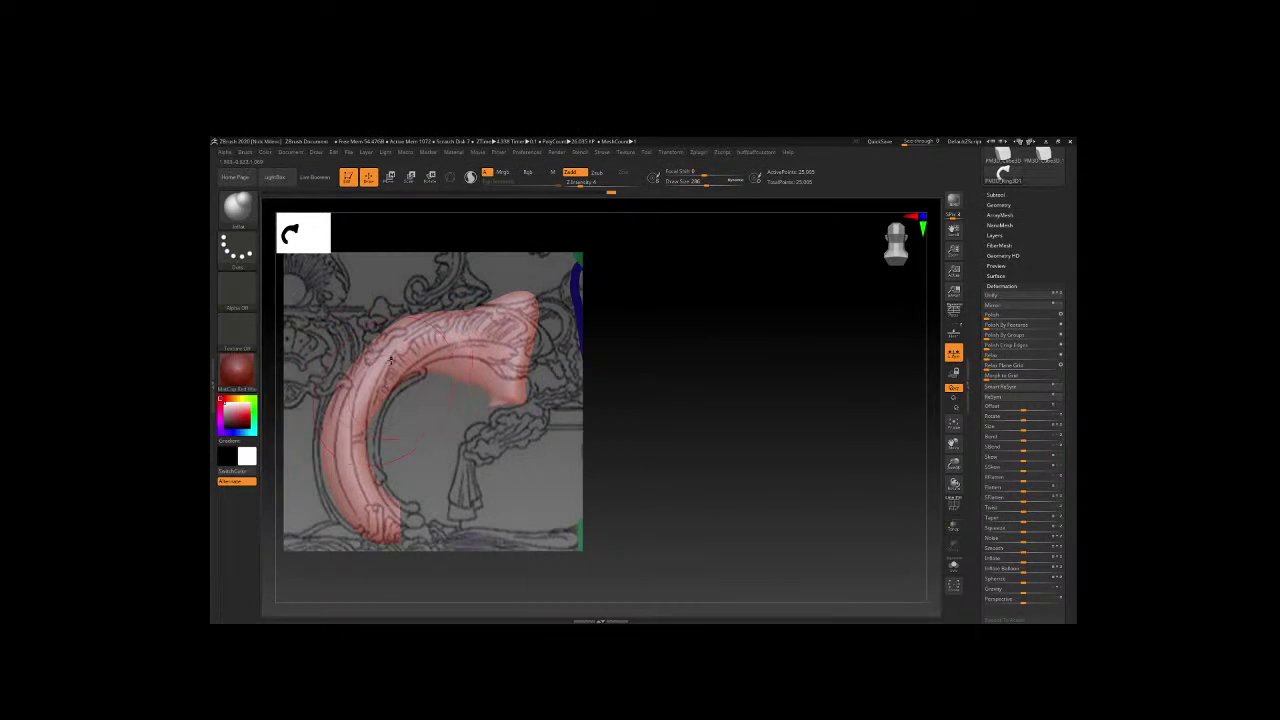
drag(386, 388, 390, 525)
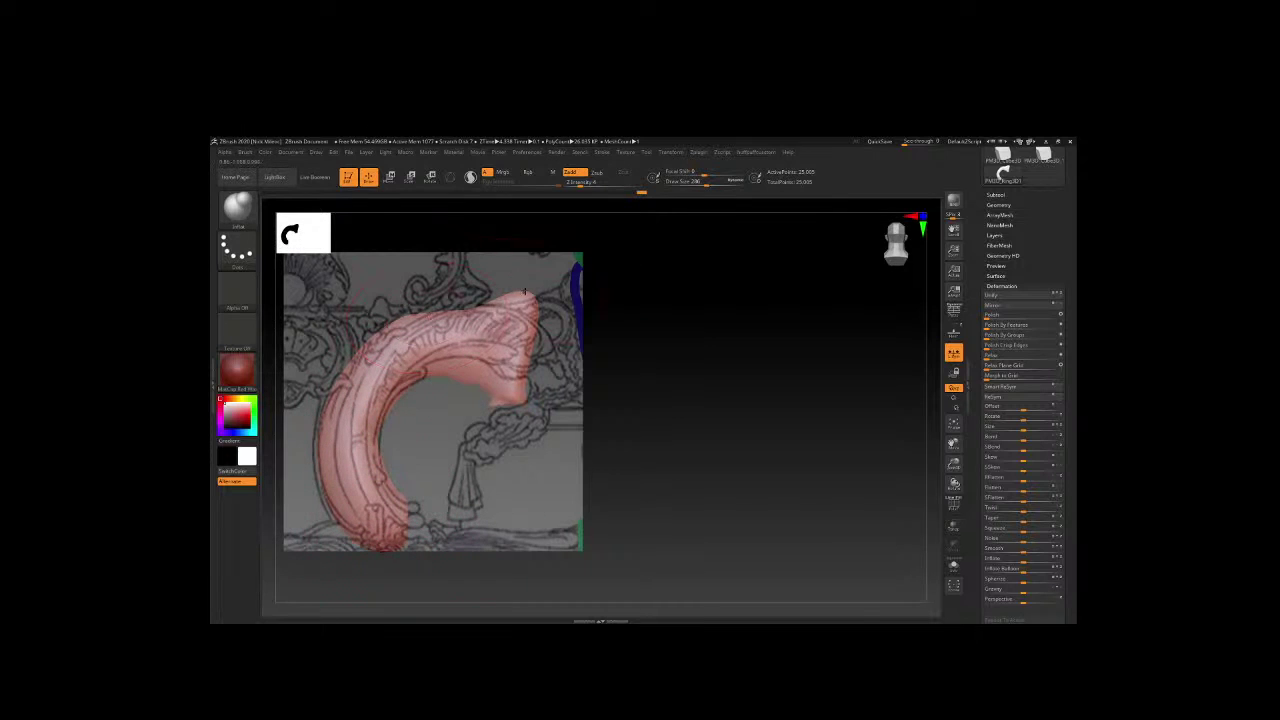
drag(524, 292, 524, 294)
Reshape the upper tip with the Move brush, undoing bad strokes, and return to a front view.
key(b)
key(m)
key(v)
right_click(522, 293)
mouse_move(528, 262)
mouse_down()
mouse_move(540, 304)
mouse_move(523, 353)
mouse_up()
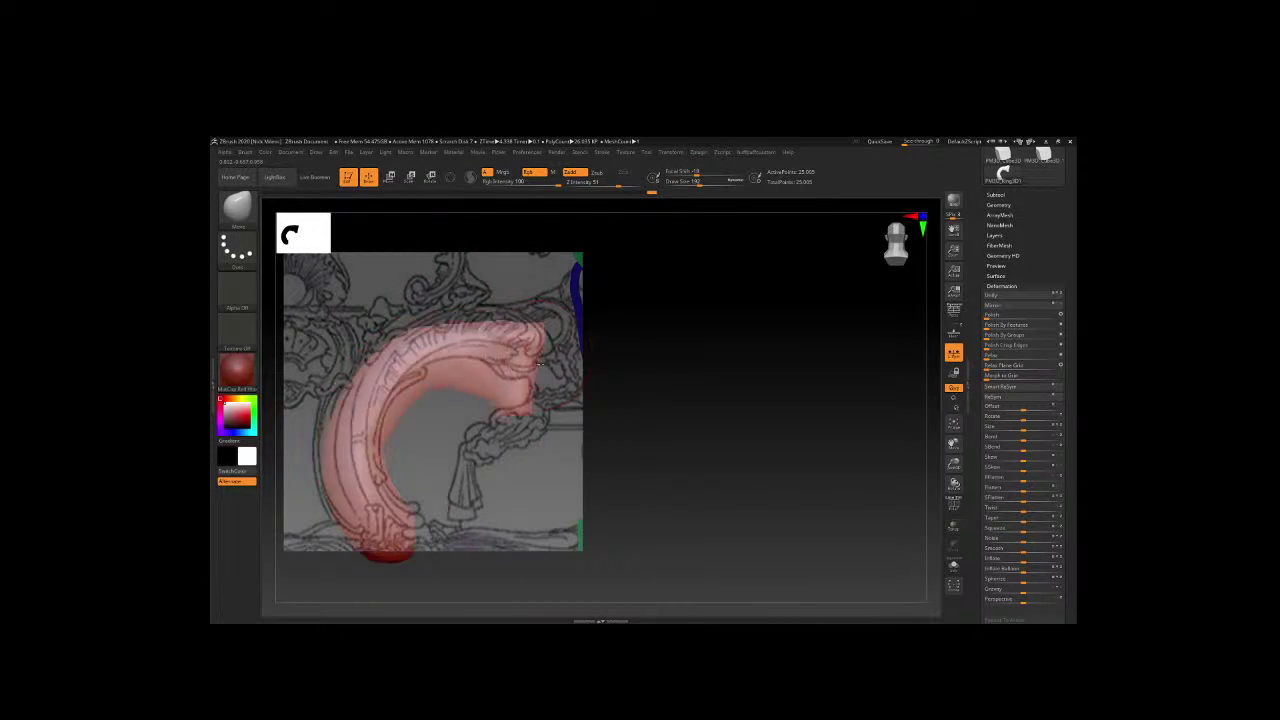
key(ctrl+z)
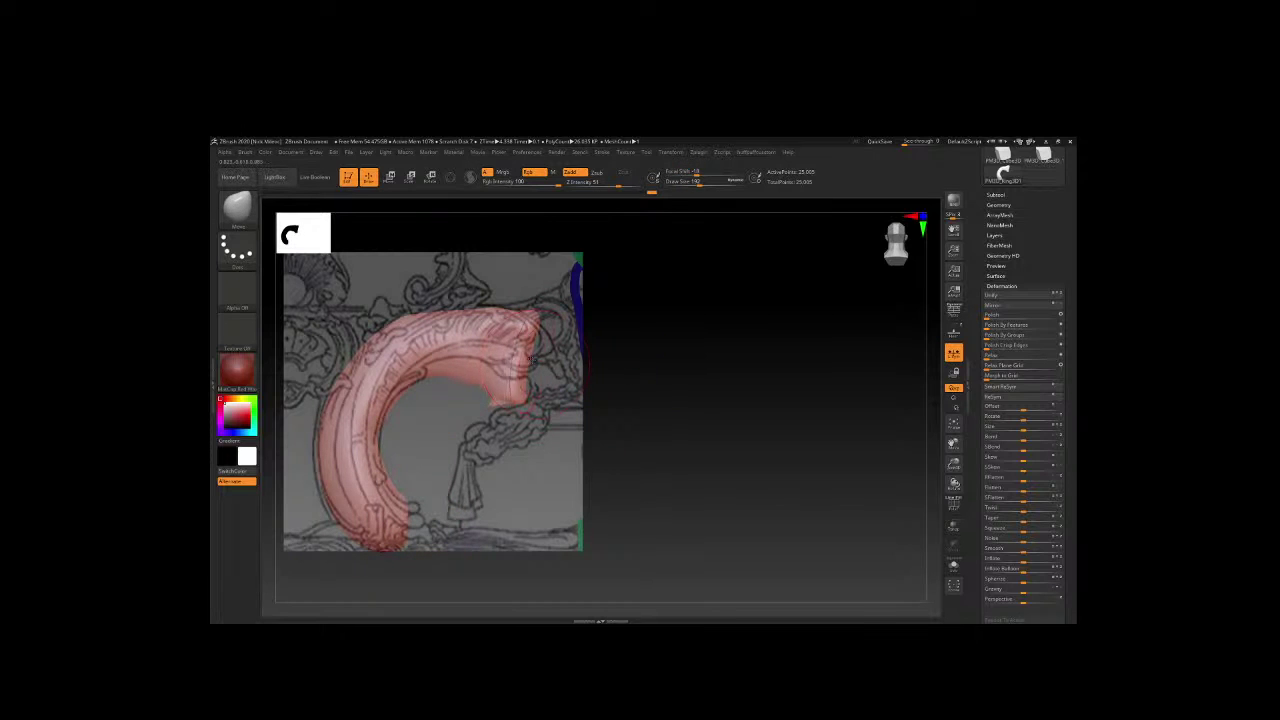
drag(540, 345, 463, 375)
key(space)
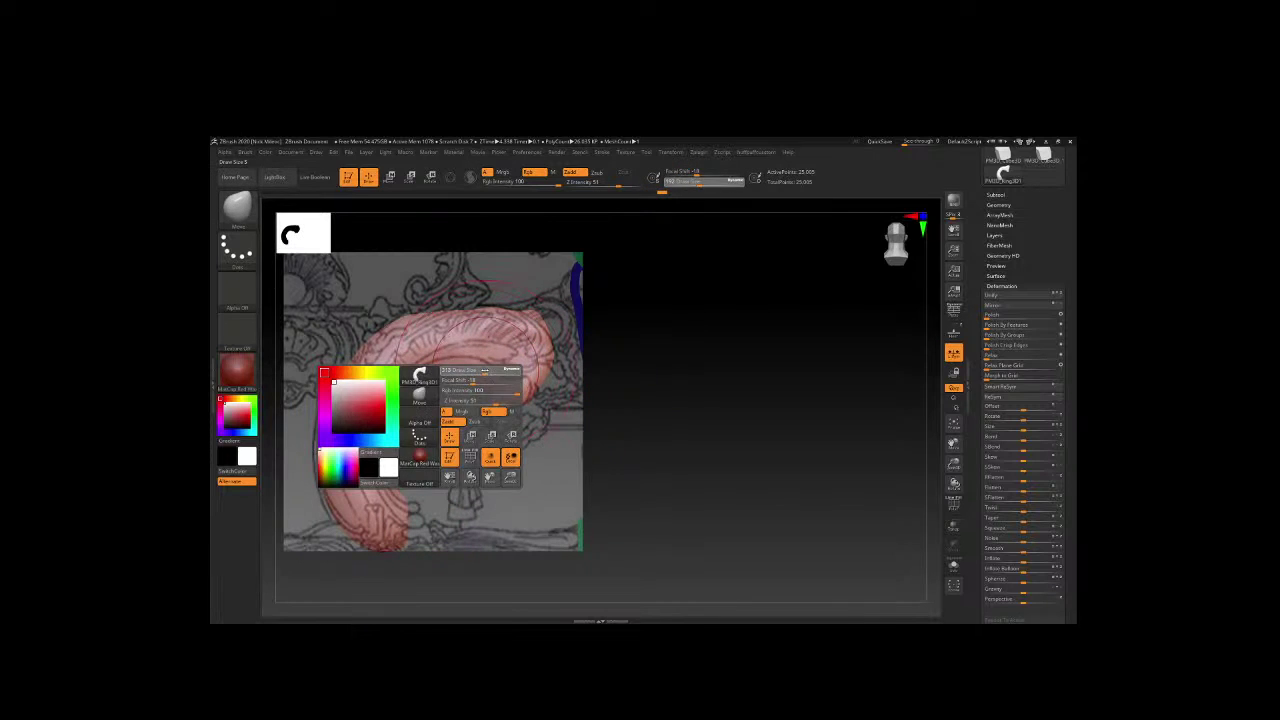
key(ctrl+z)
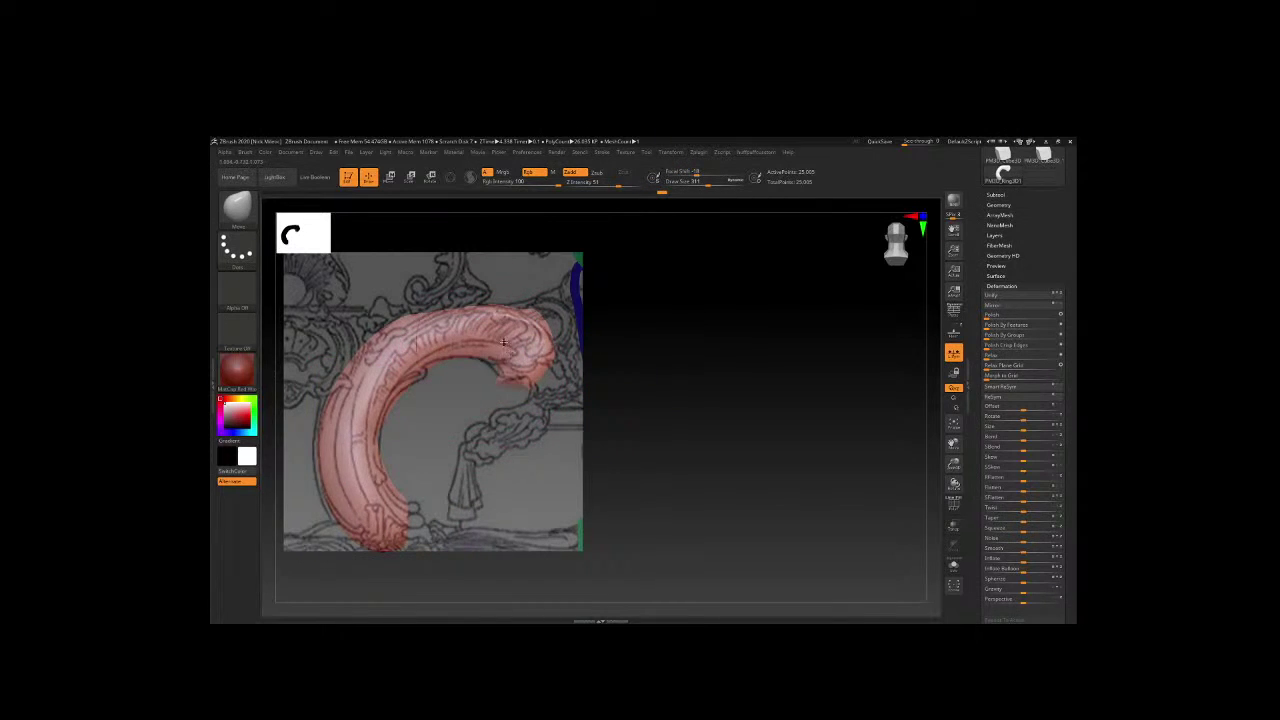
mouse_move(650, 400)
shift+mouse_down()
mouse_move(647, 284)
mouse_move(490, 358)
shift+mouse_up()
Smooth the upper tip and horn top, and raise Draw Size to 71.
key(space)
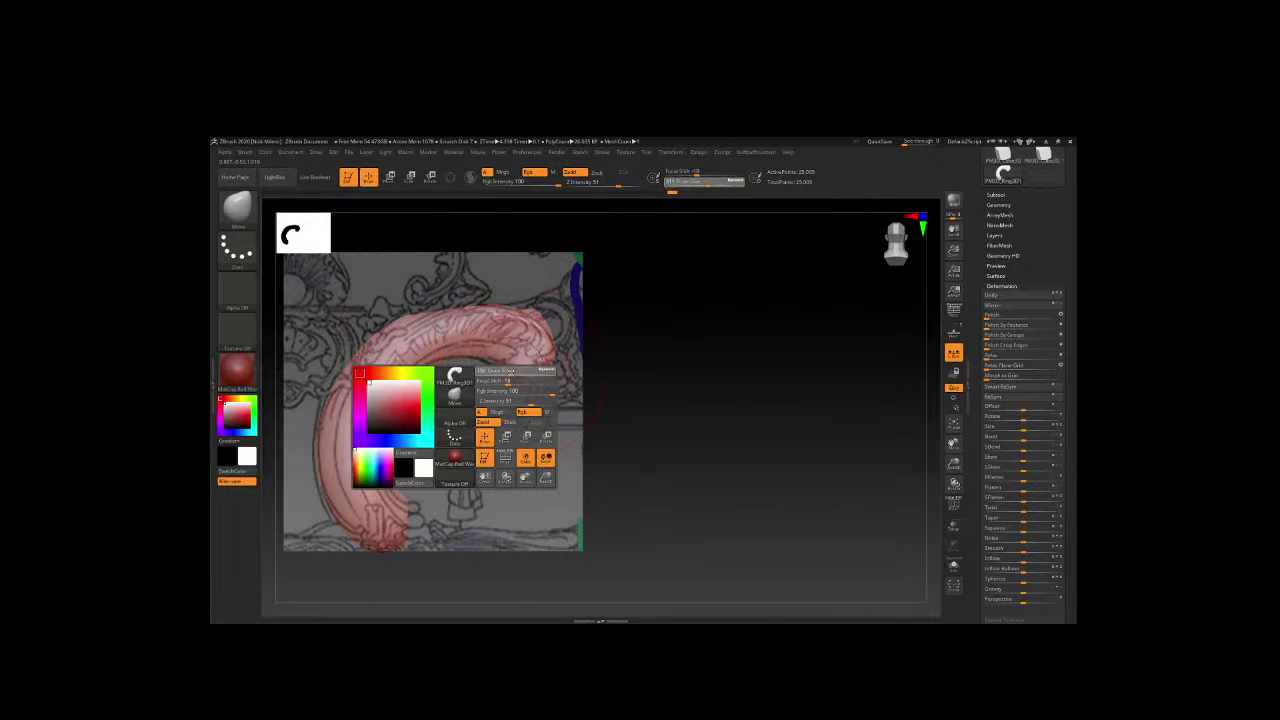
key(shift)
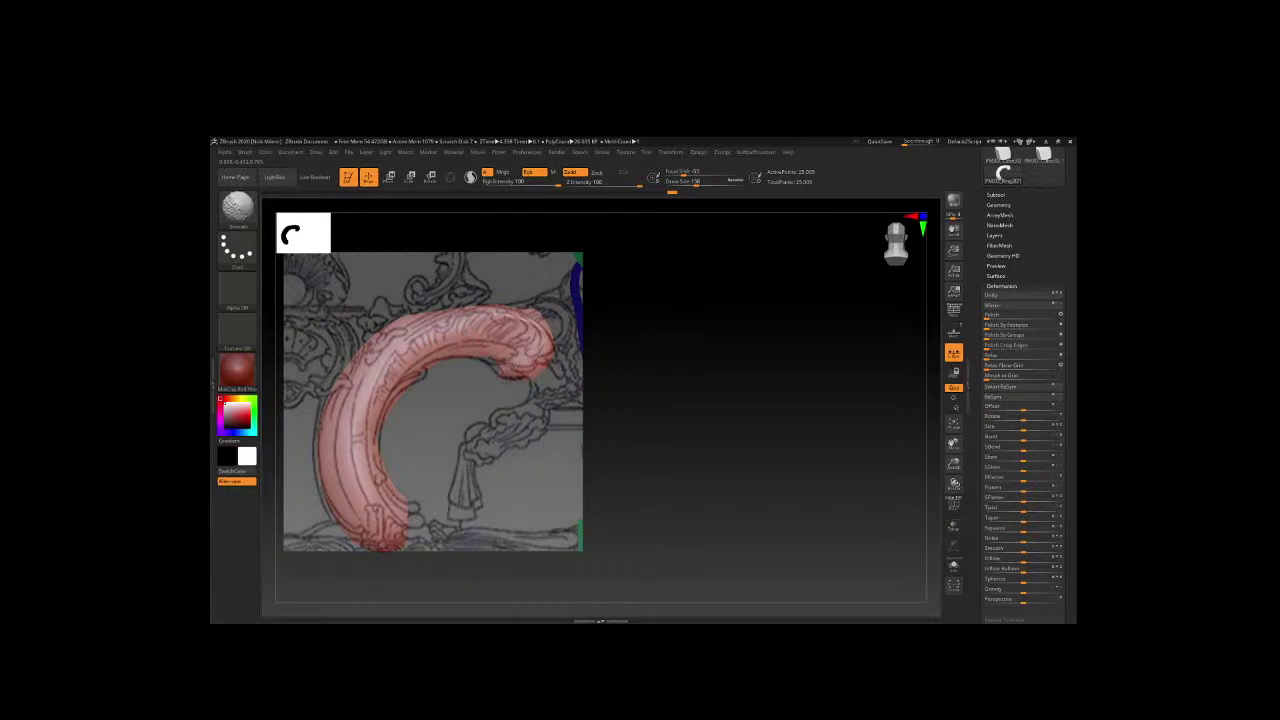
shift+drag(492, 360, 489, 352)
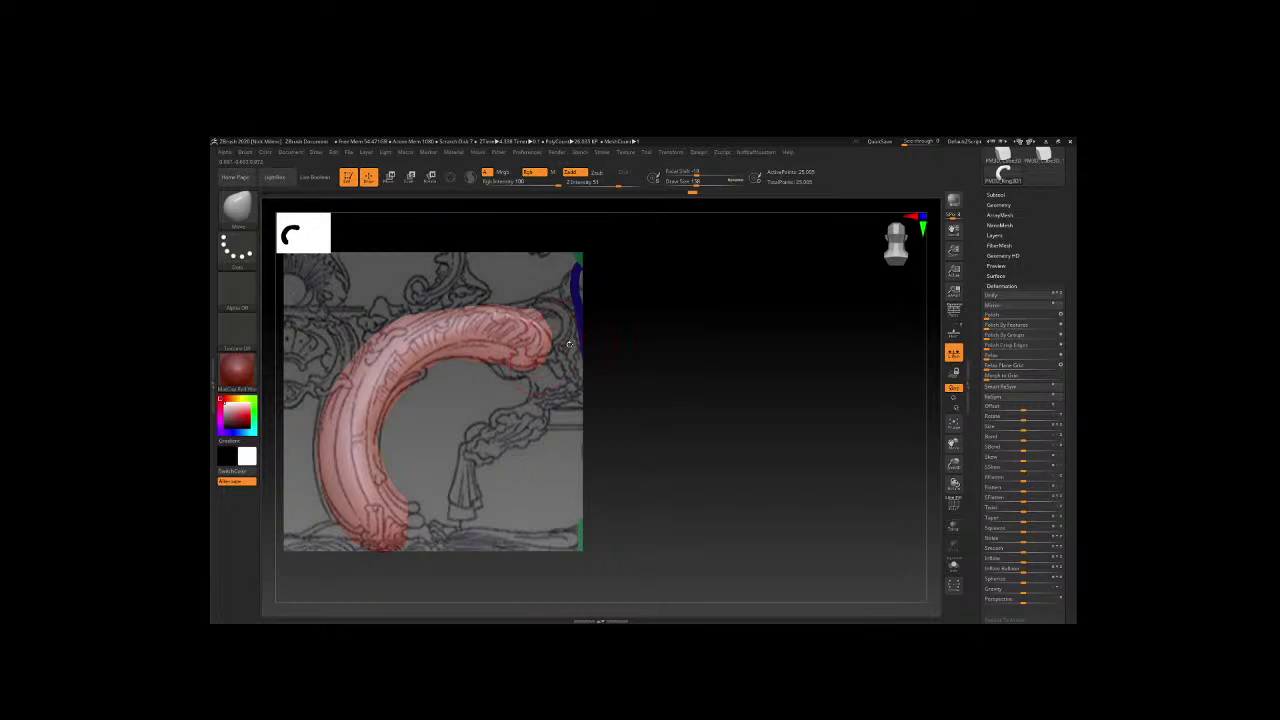
shift+drag(525, 318, 505, 335)
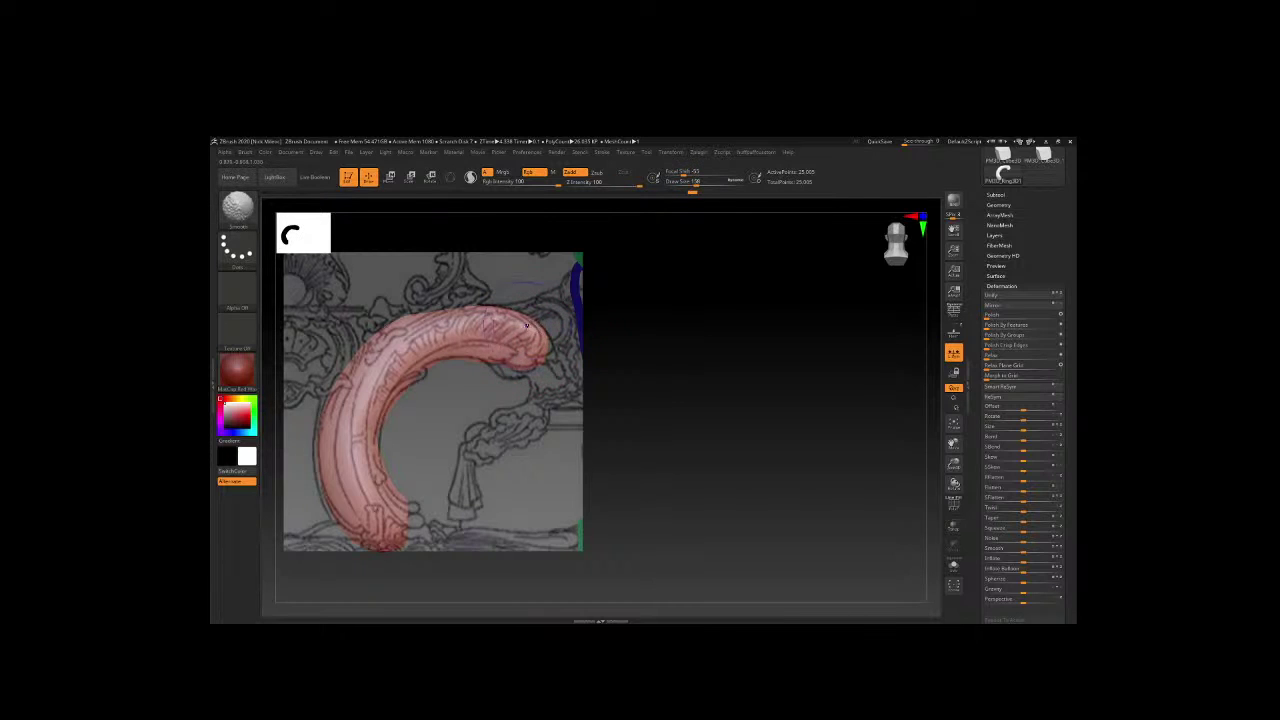
key(space)
key(space)
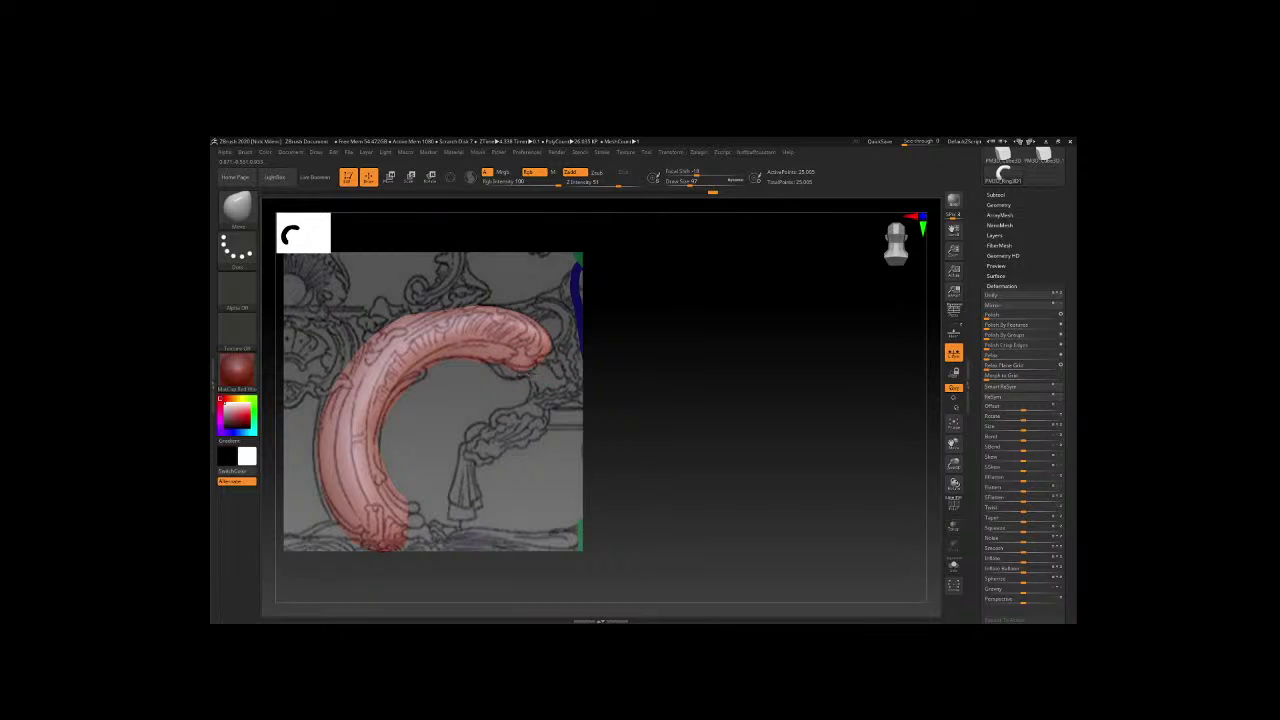
key(bracketright)
mouse_move(635, 411)
mouse_down()
mouse_move(634, 306)
mouse_move(643, 386)
mouse_up()
Open File Explorer and browse from the Baroque Wall folder up to the lesson folder.
click(217, 617)
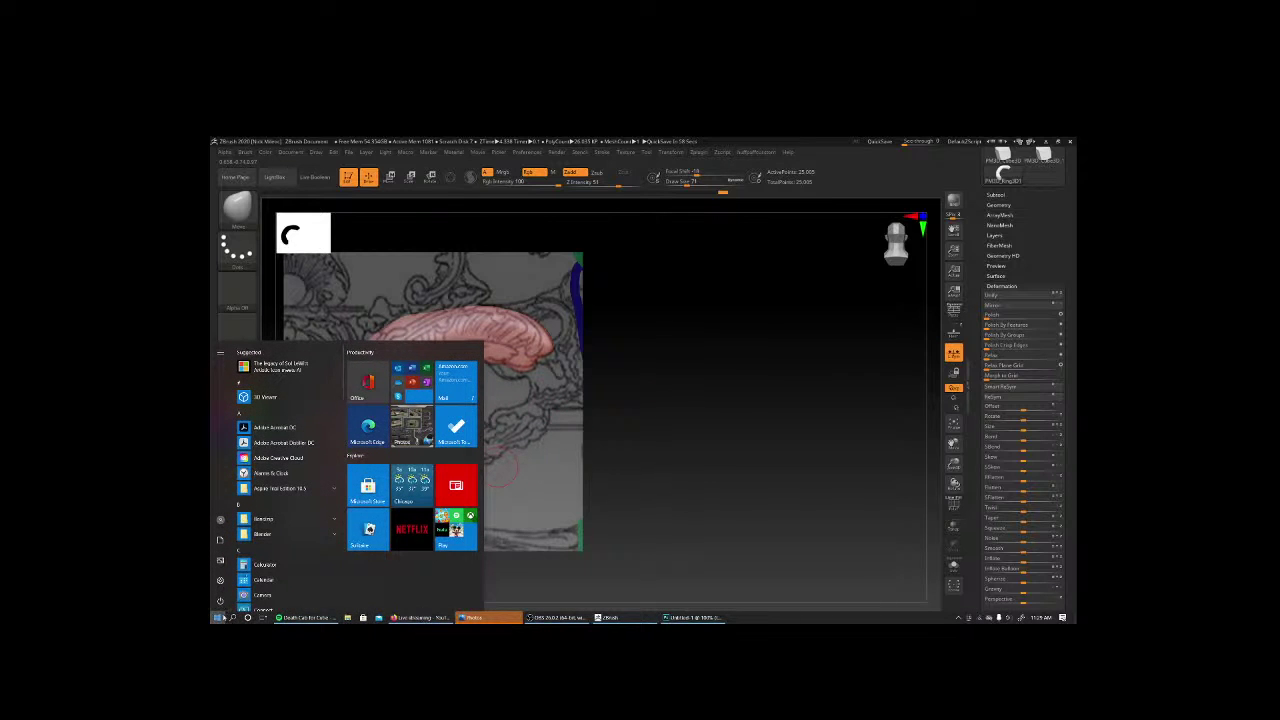
click(233, 617)
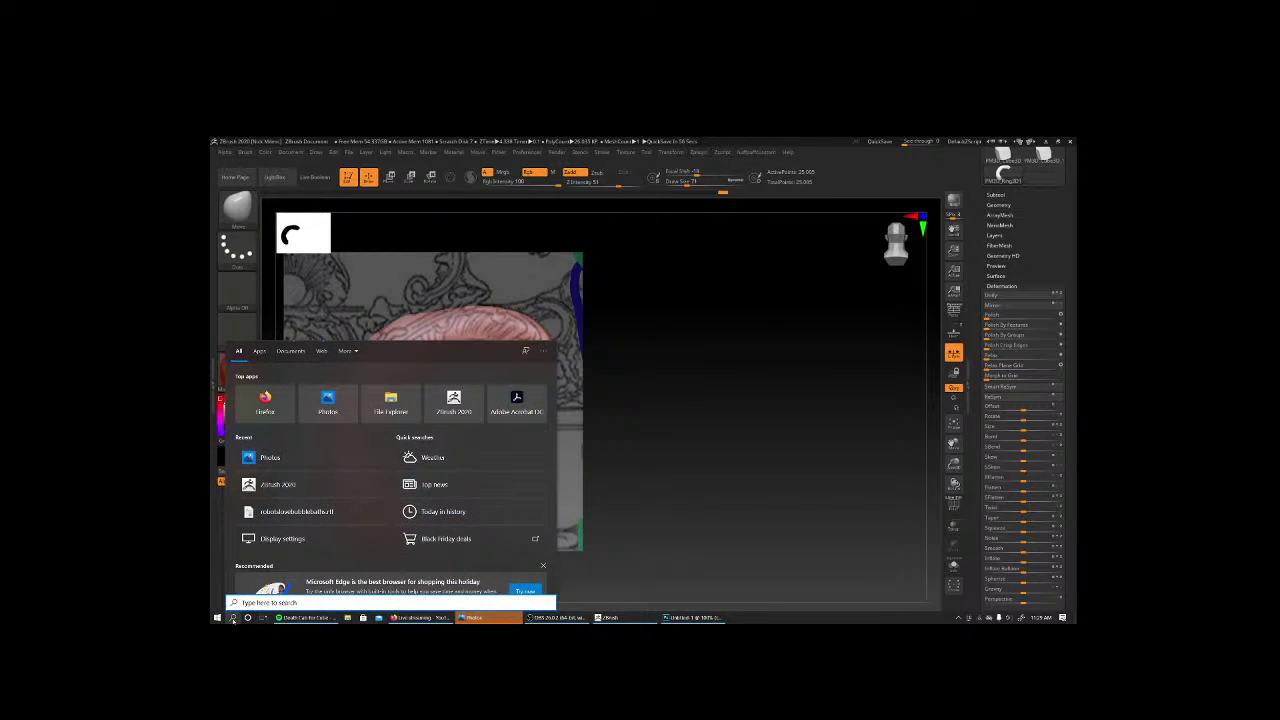
click(390, 402)
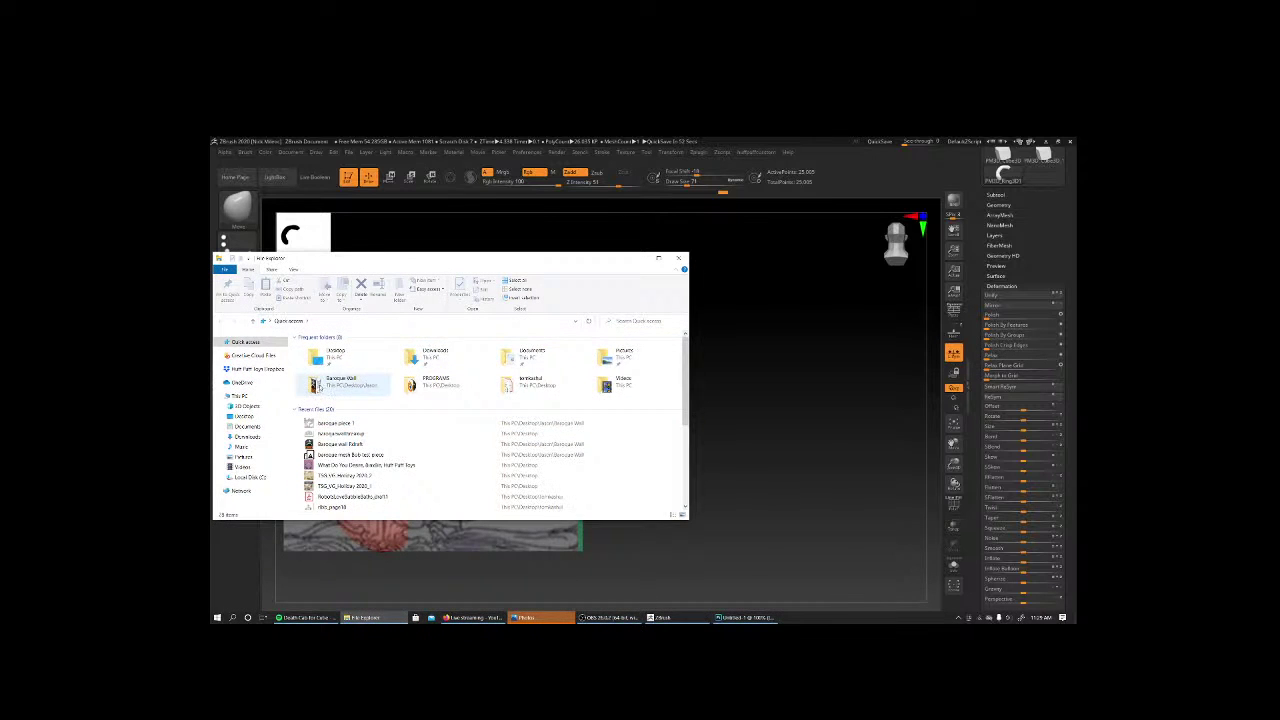
double_click(319, 386)
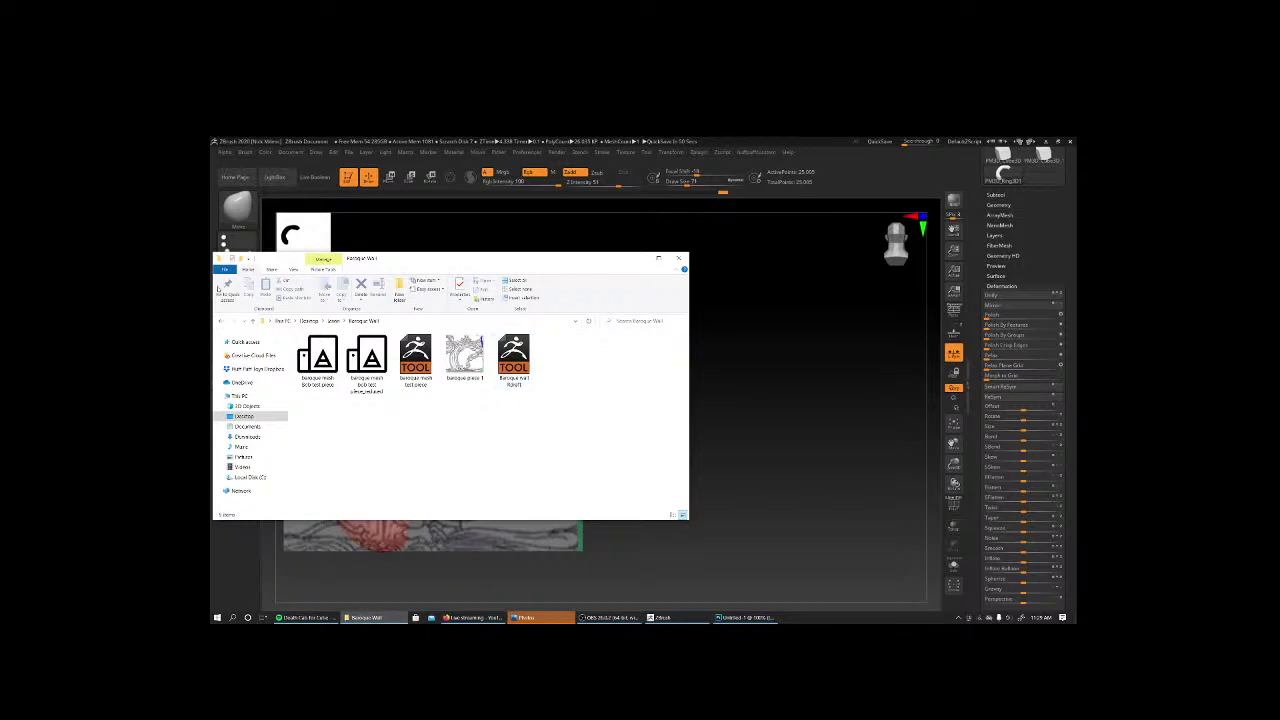
click(330, 320)
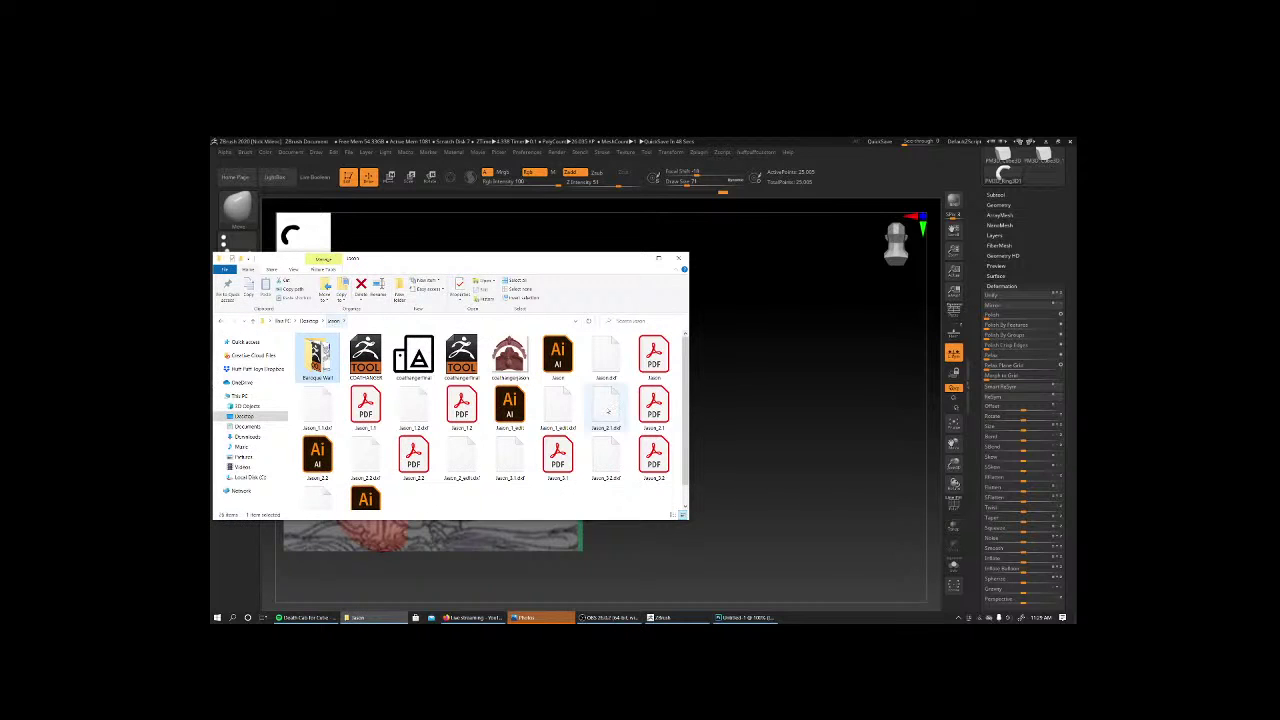
Search the system for 'baroque' and dismiss the search results.
scroll(424, 459, down, 1)
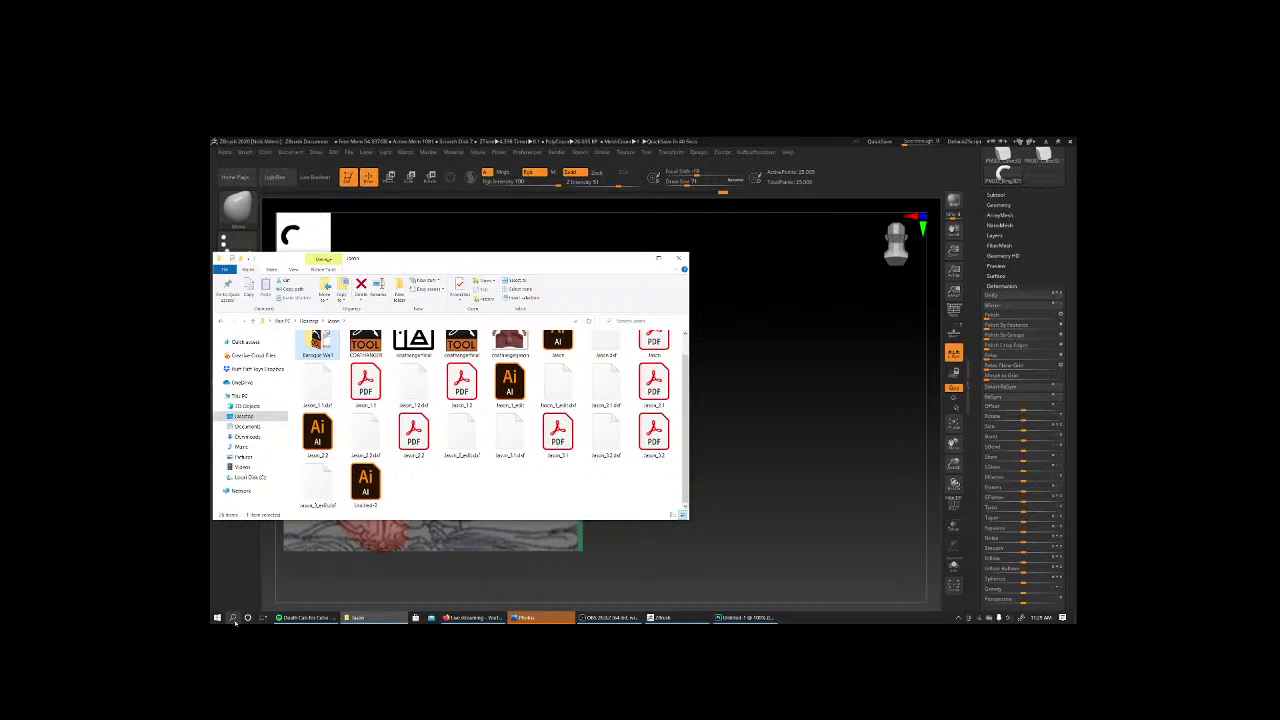
click(232, 617)
text(baroque)
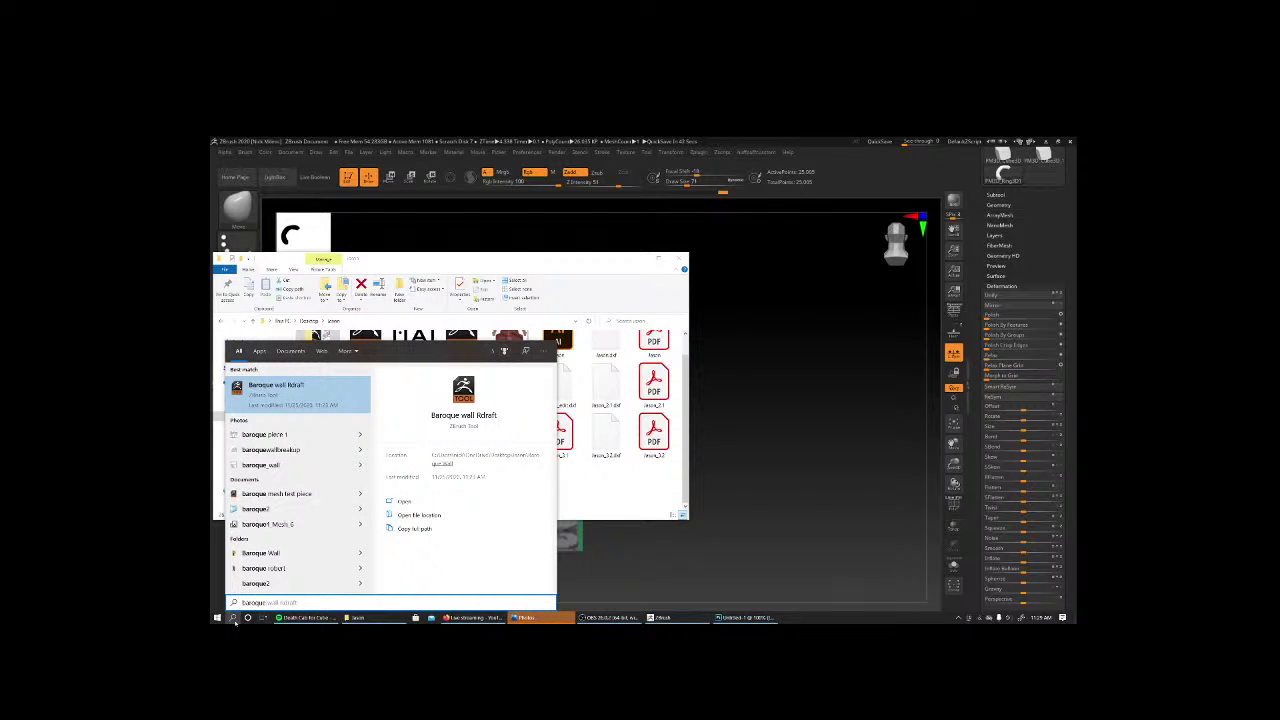
key(Escape)
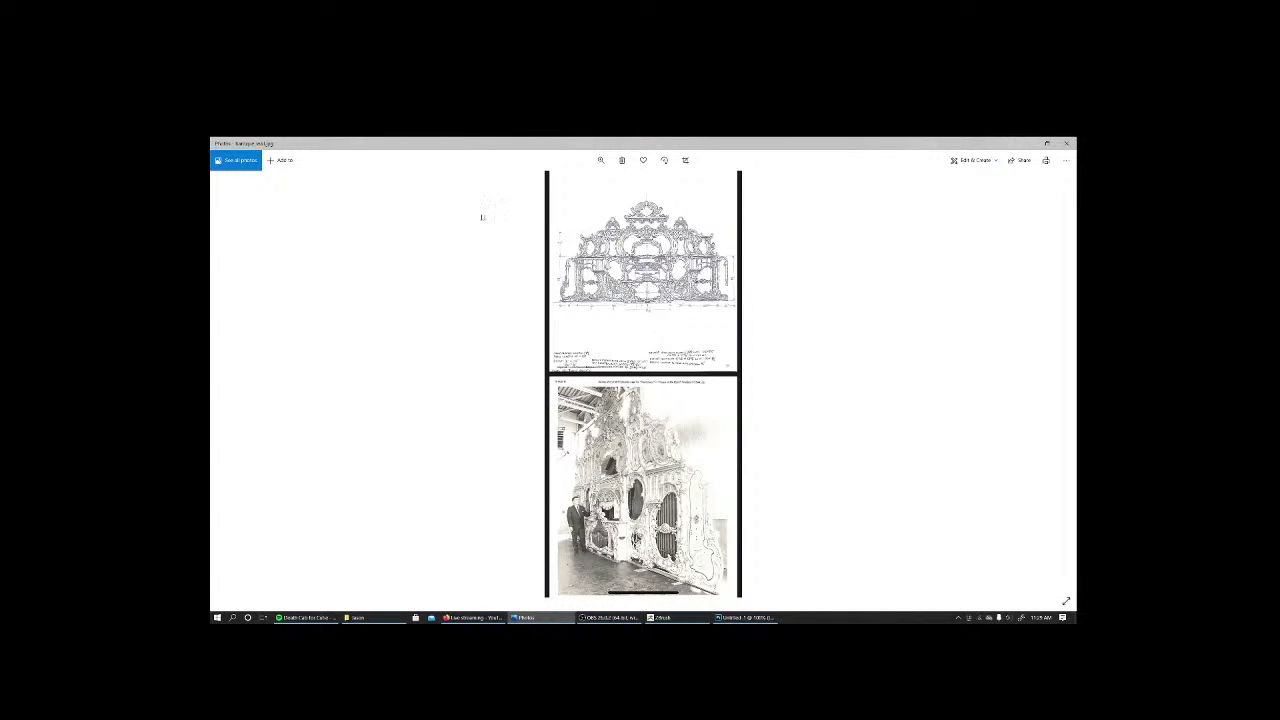
Search for the baroque_wall file, view it in its folder, then close File Explorer.
click(232, 617)
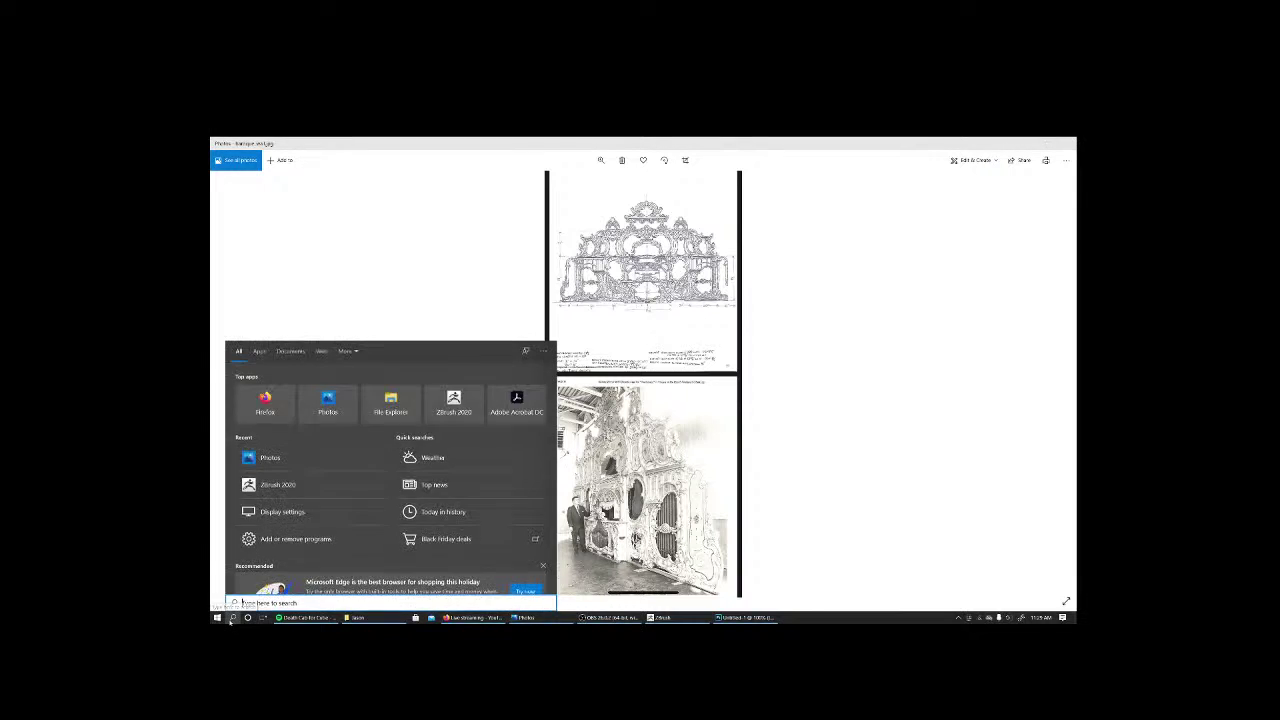
text(baroquwe)
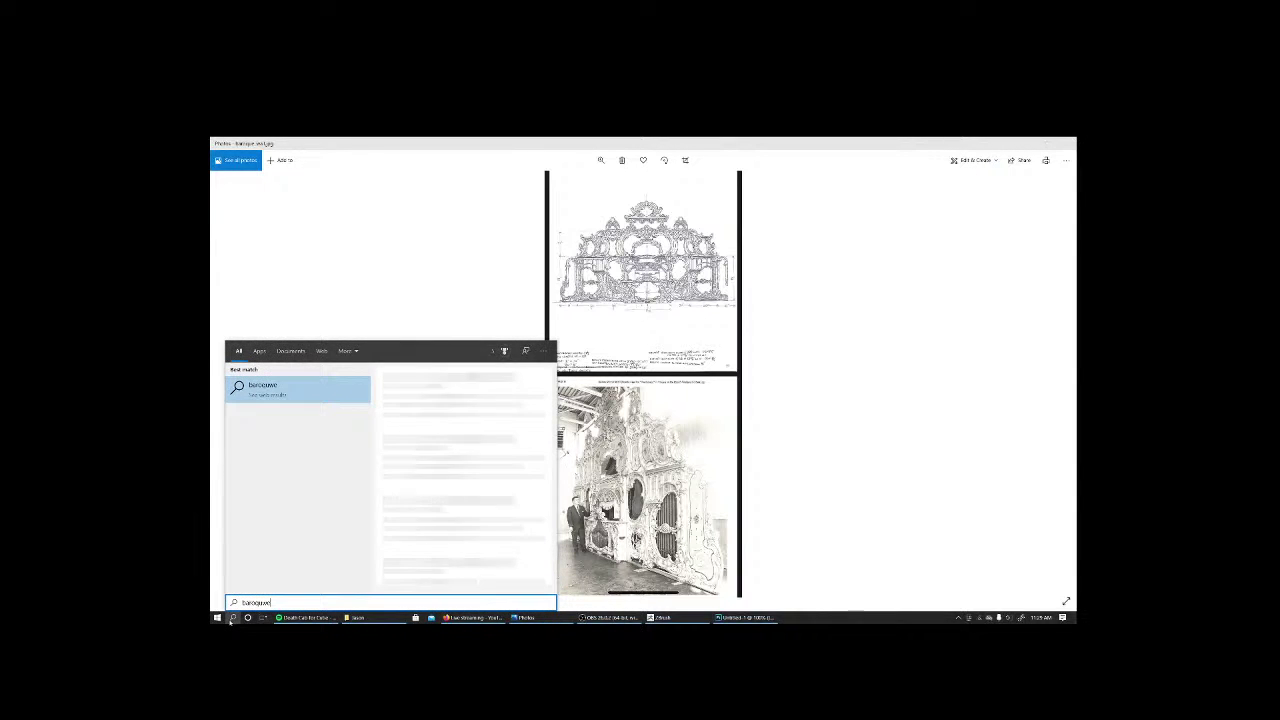
key(BackSpace)
key(BackSpace)
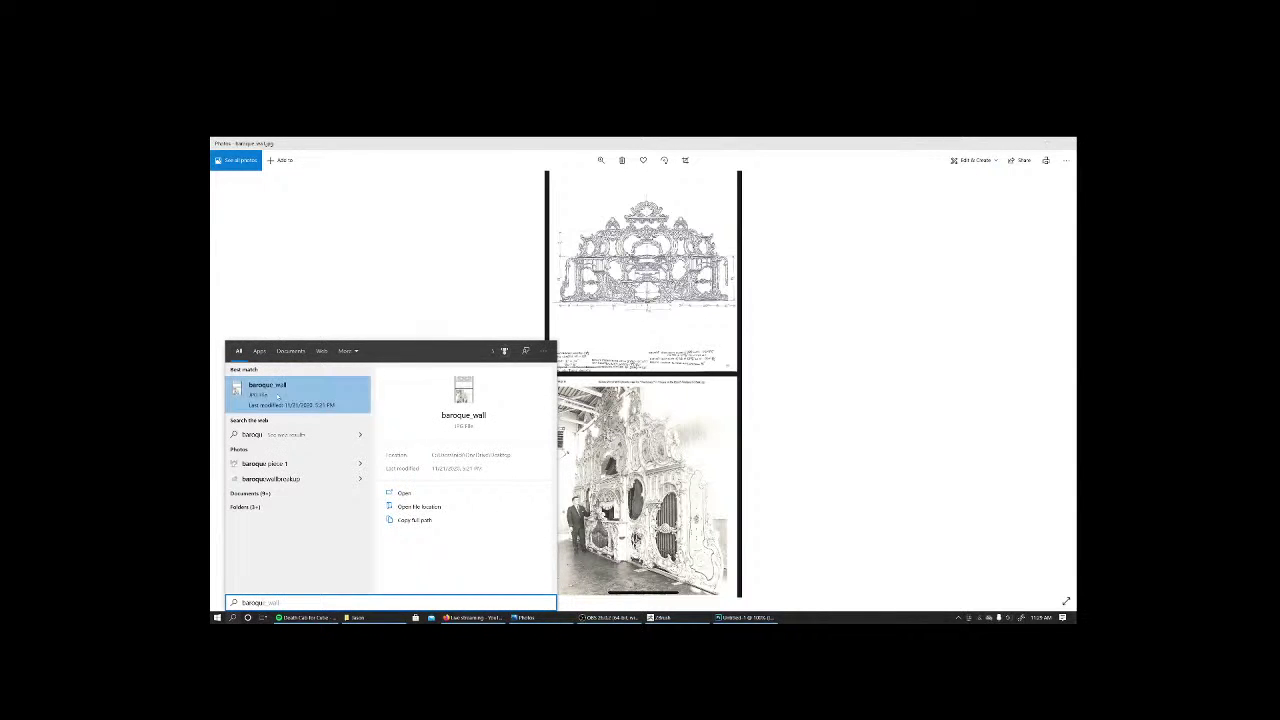
click(311, 408)
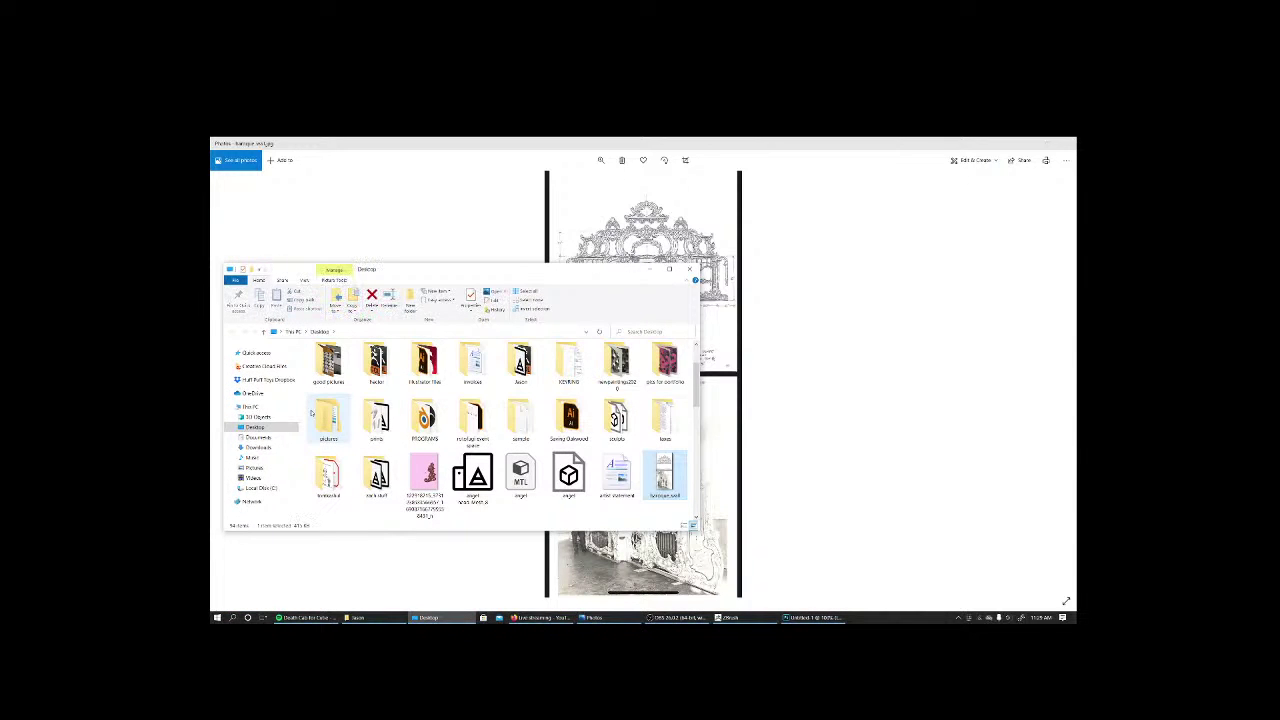
right_click(664, 476)
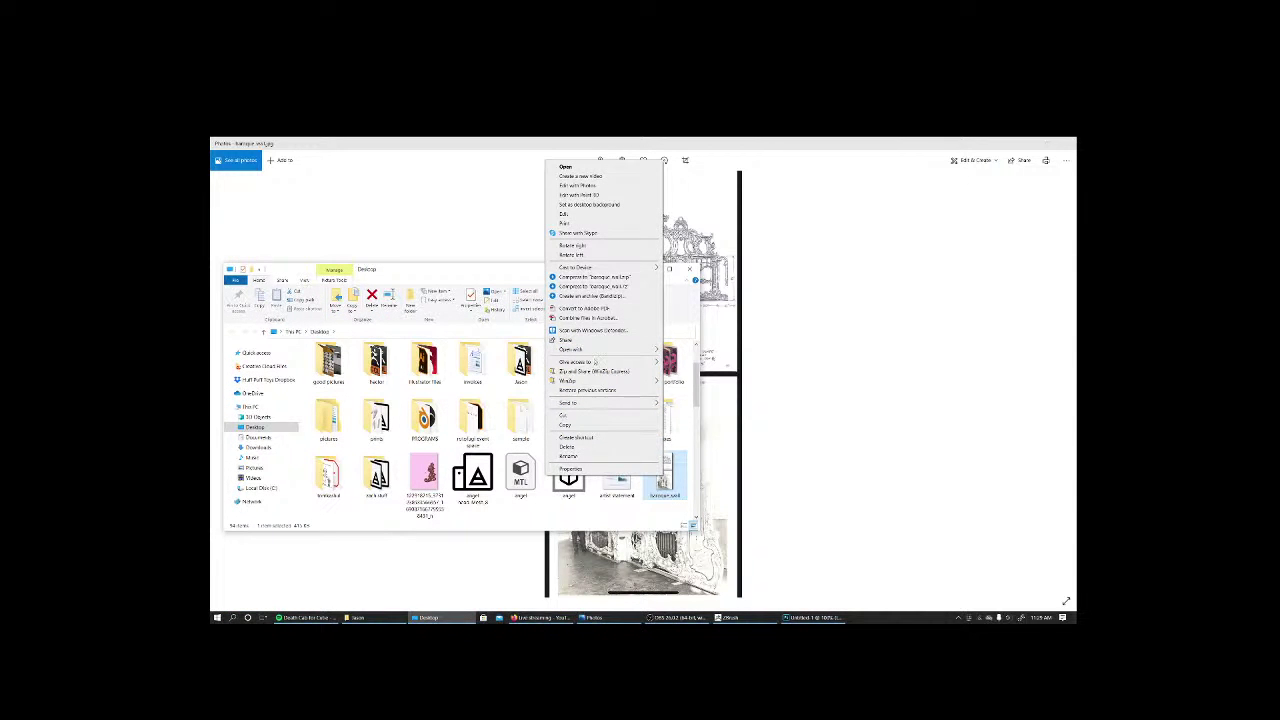
click(578, 428)
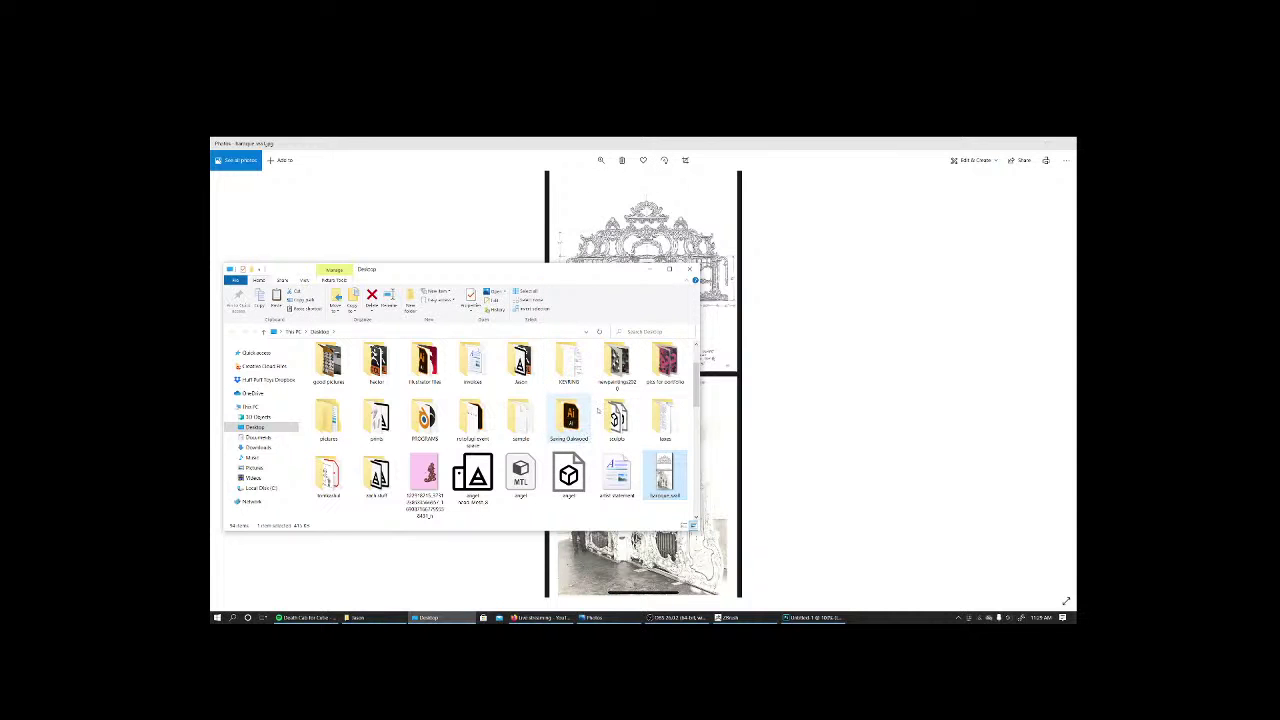
click(689, 268)
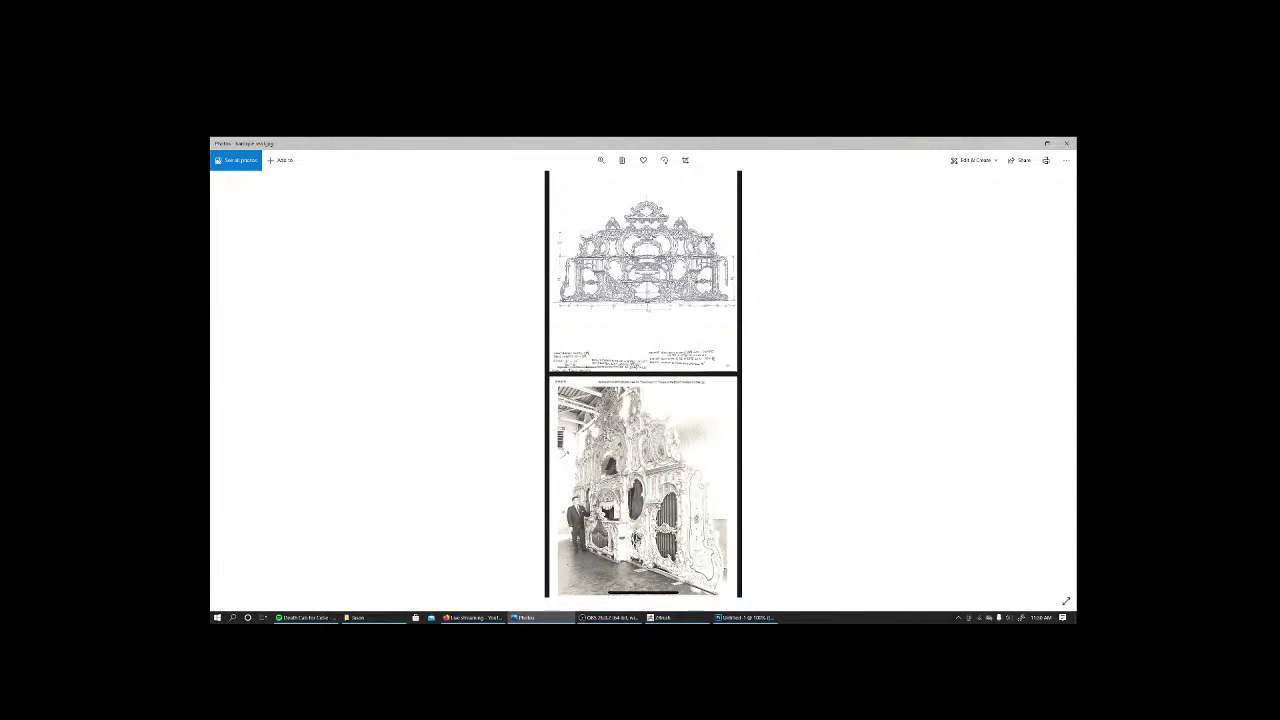
Zoom Photos in on the organ façade photograph.
key(ctrl+plus)
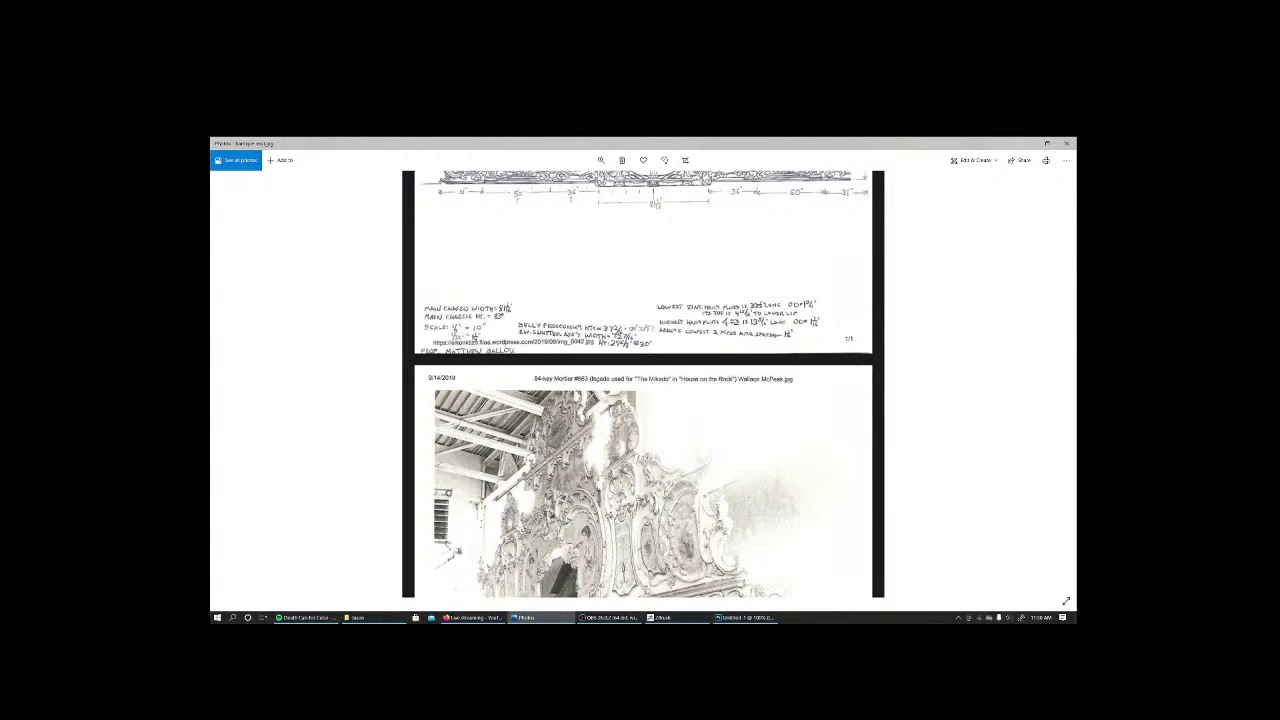
key(ctrl+plus)
key(ctrl+plus)
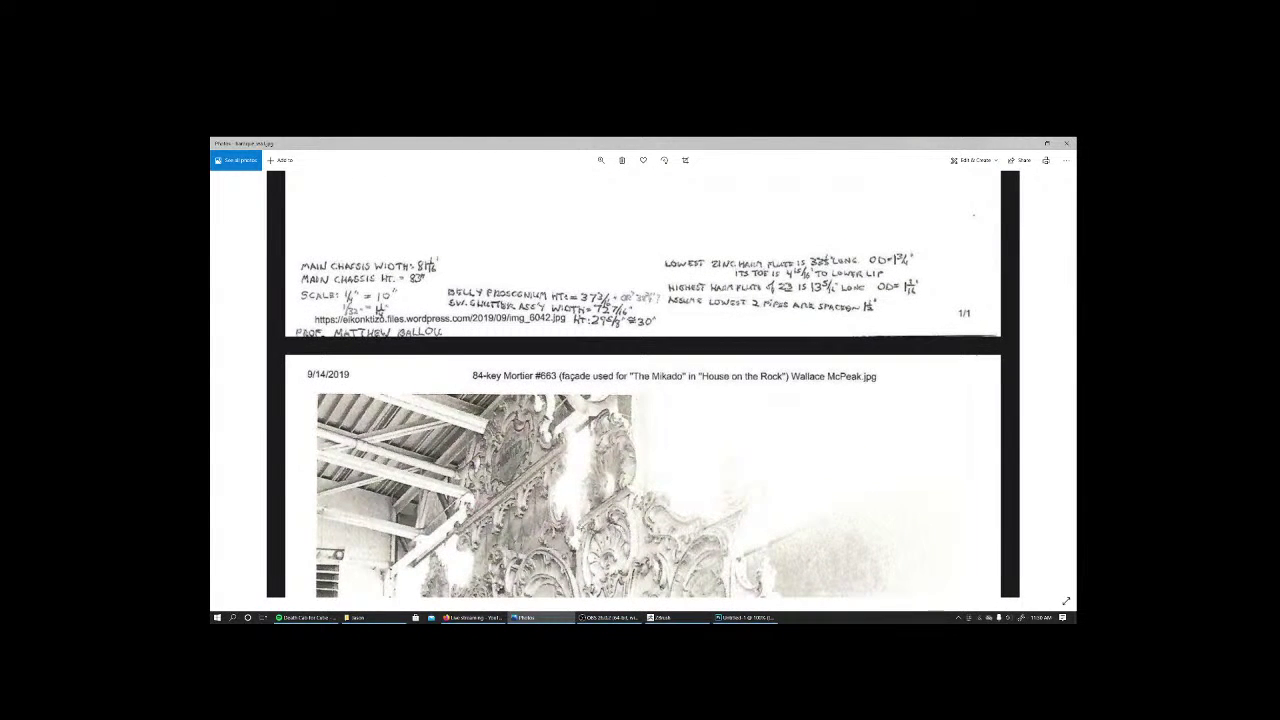
scroll(973, 214, down, 3)
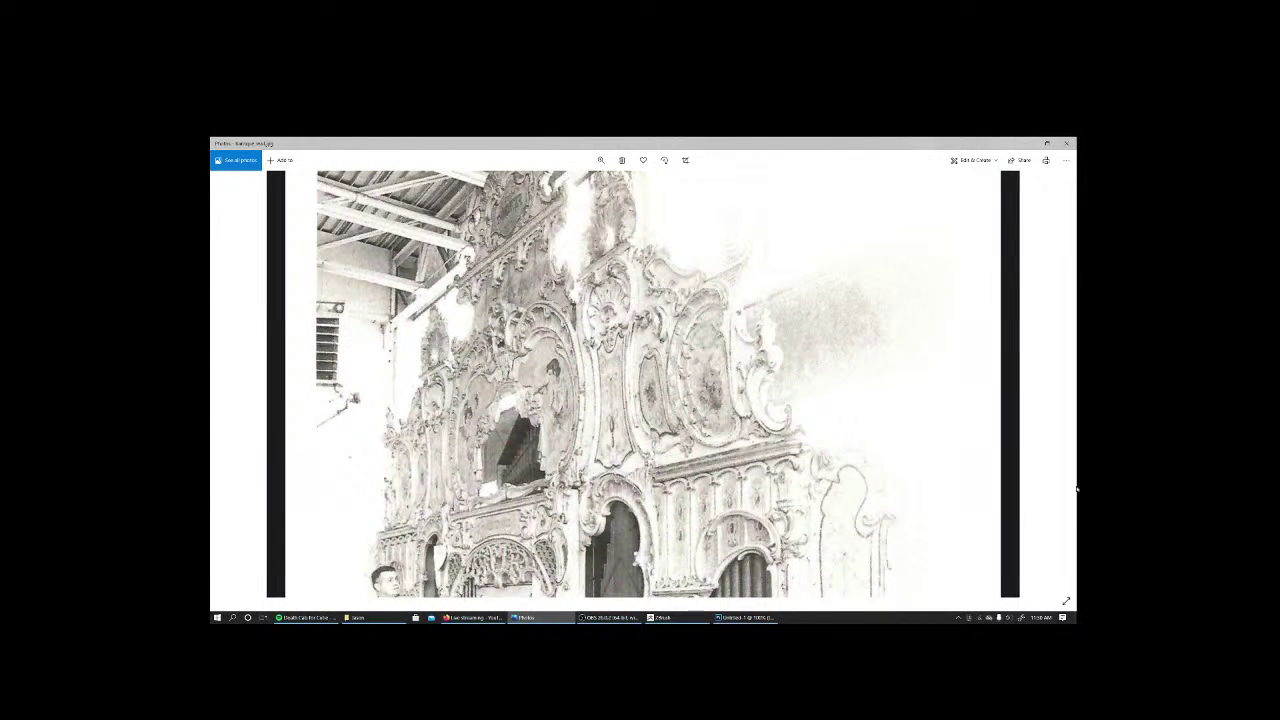
Paste the organ photo into Untitled-1 and move it up and left.
click(760, 615)
key(ctrl+v)
key(v)
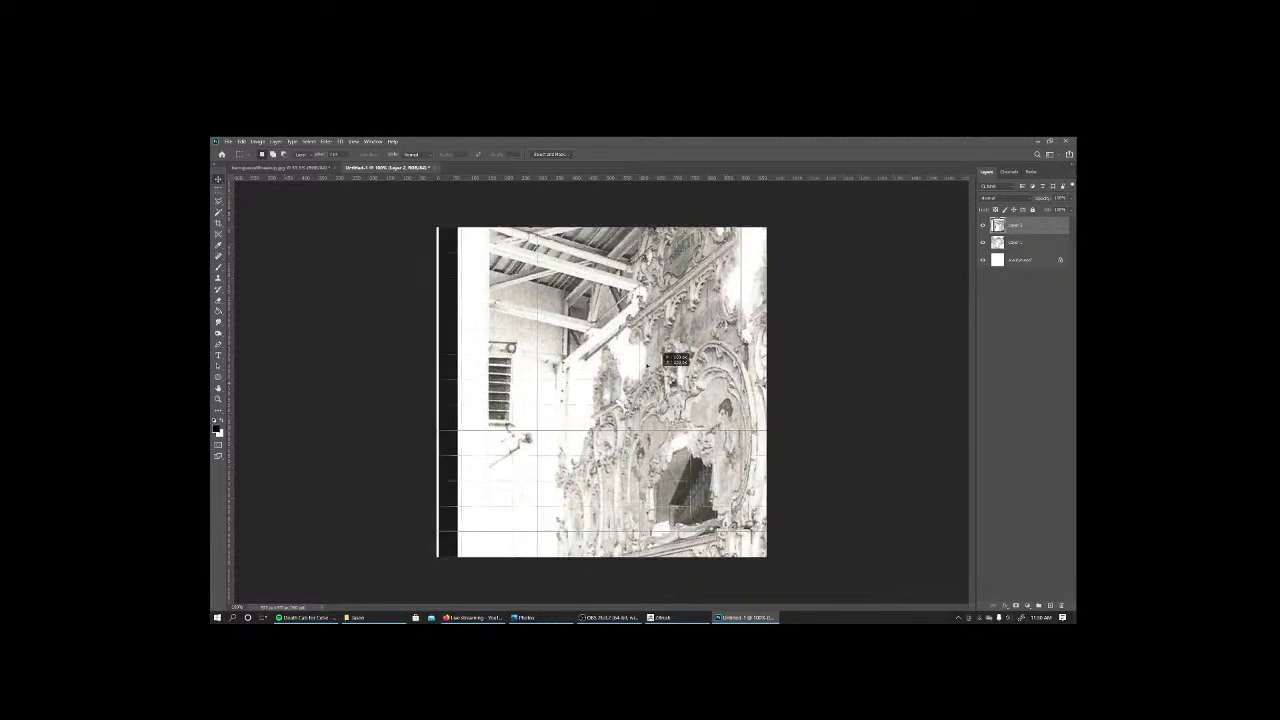
mouse_move(700, 420)
mouse_down()
mouse_move(562, 316)
mouse_move(565, 328)
mouse_up()
key(ctrl+t)
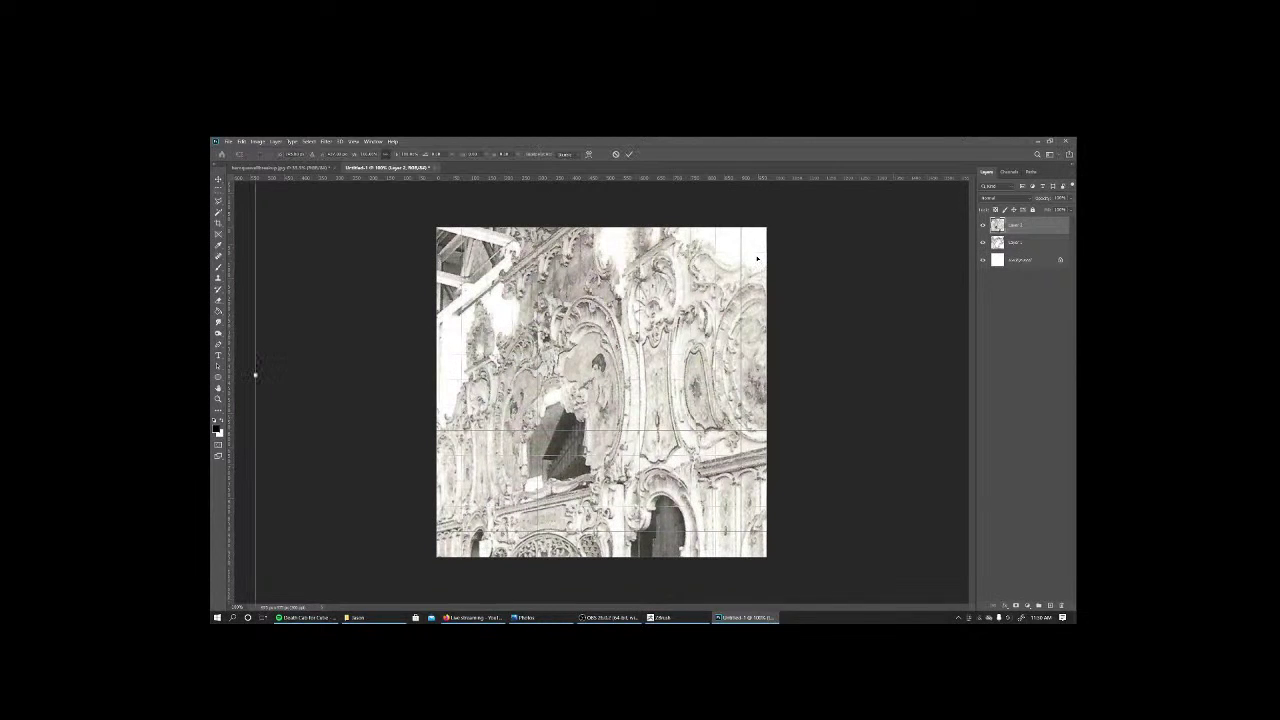
key(Return)
Select a rectangle of the carving and free-transform it larger to fill the canvas.
key(m)
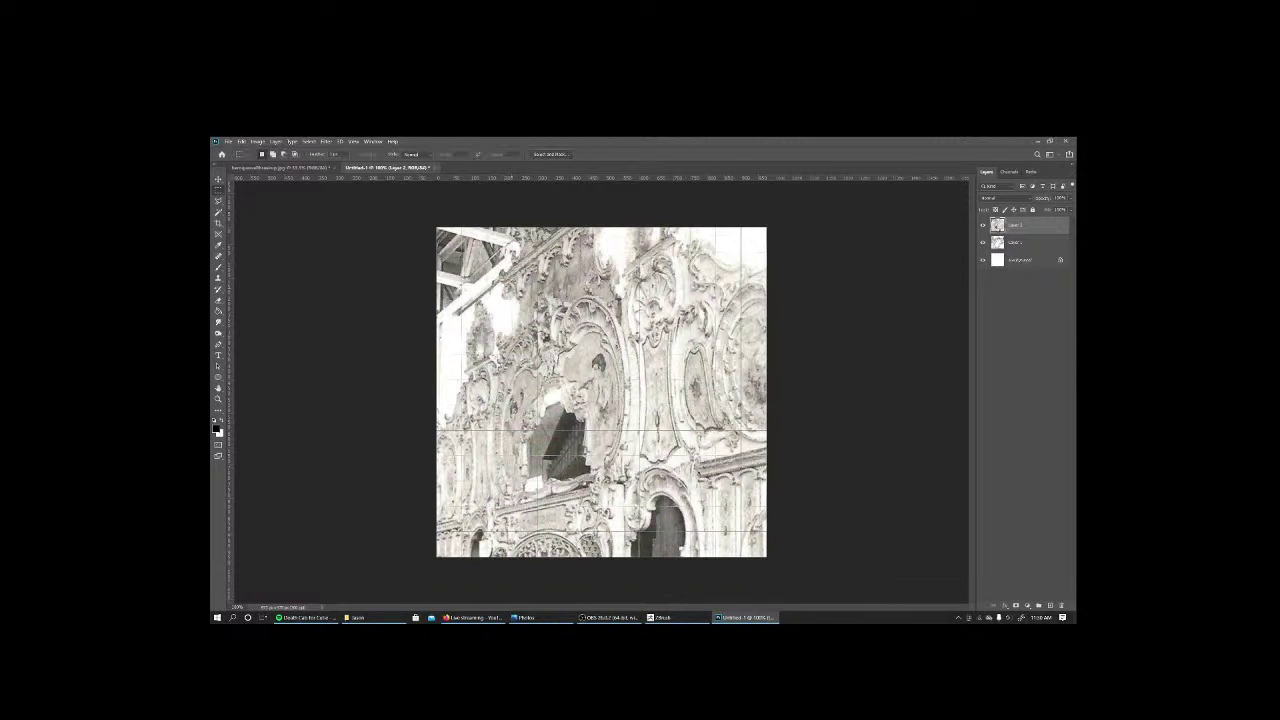
drag(515, 300, 696, 502)
key(ctrl+t)
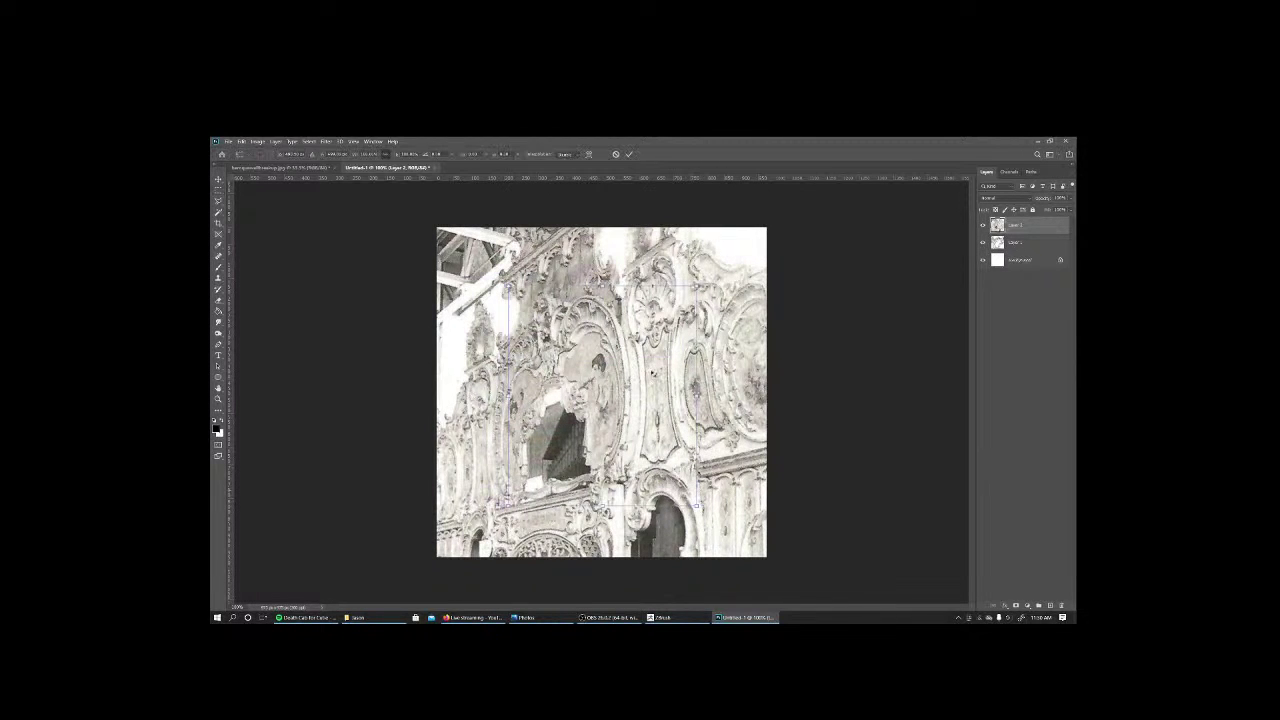
drag(696, 286, 805, 177)
drag(748, 323, 690, 368)
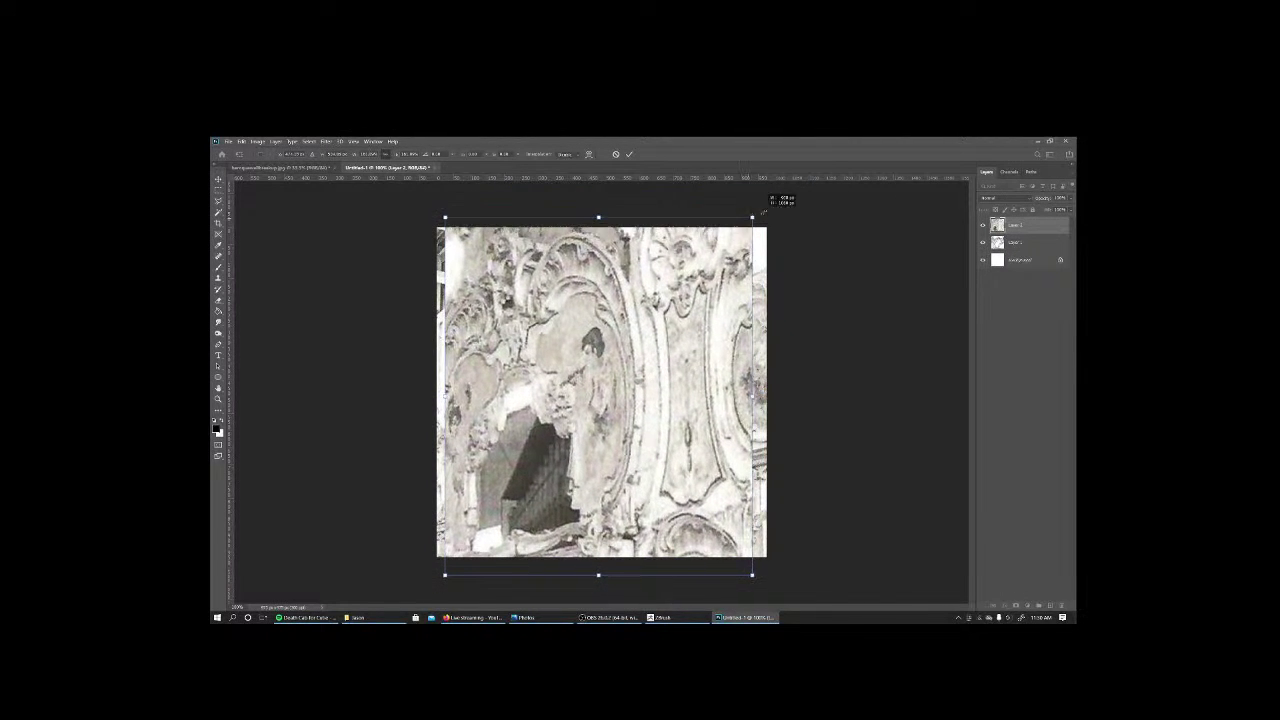
drag(690, 368, 733, 300)
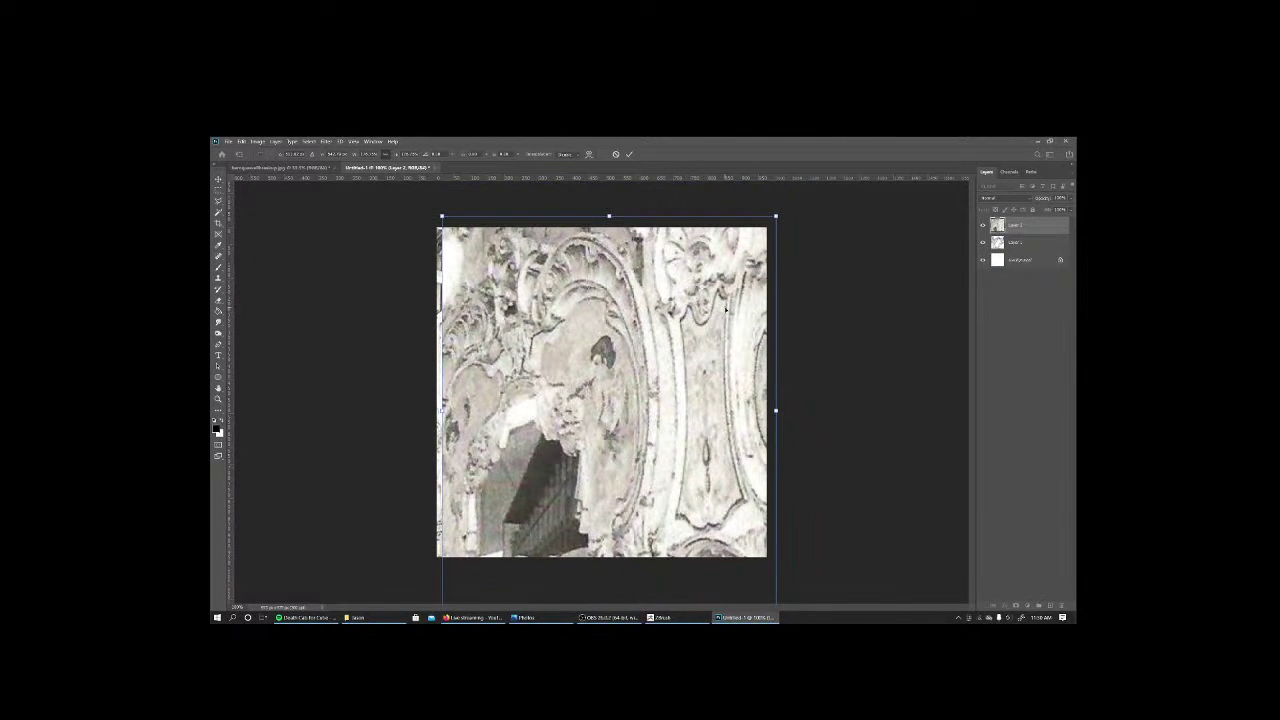
key(Return)
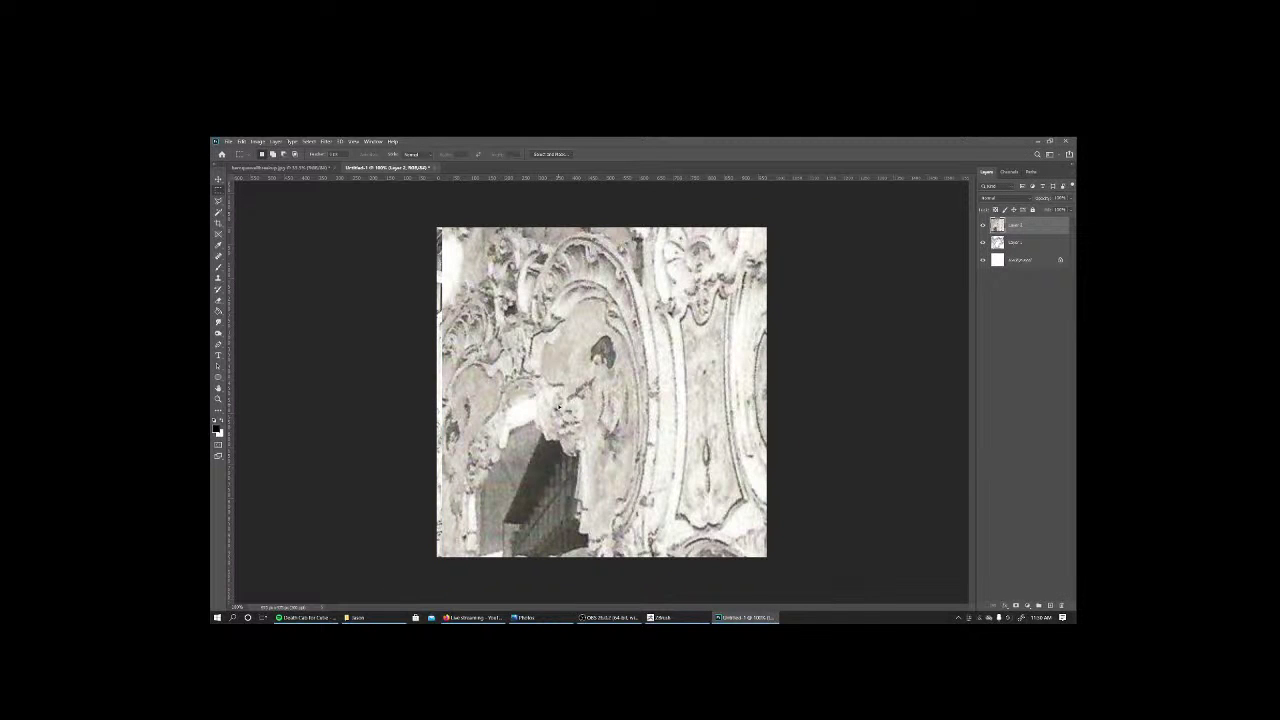
Save the image as a JPEG named 'baroque piece 1'.
click(228, 141)
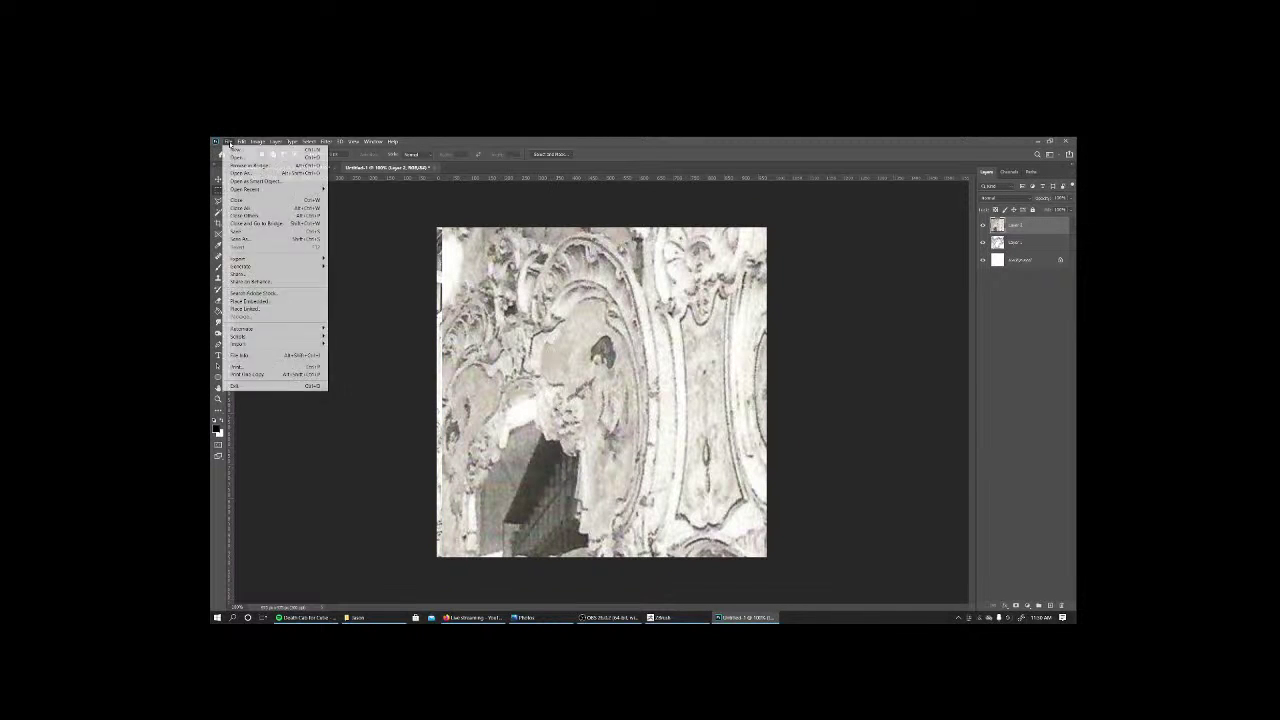
click(255, 241)
click(304, 386)
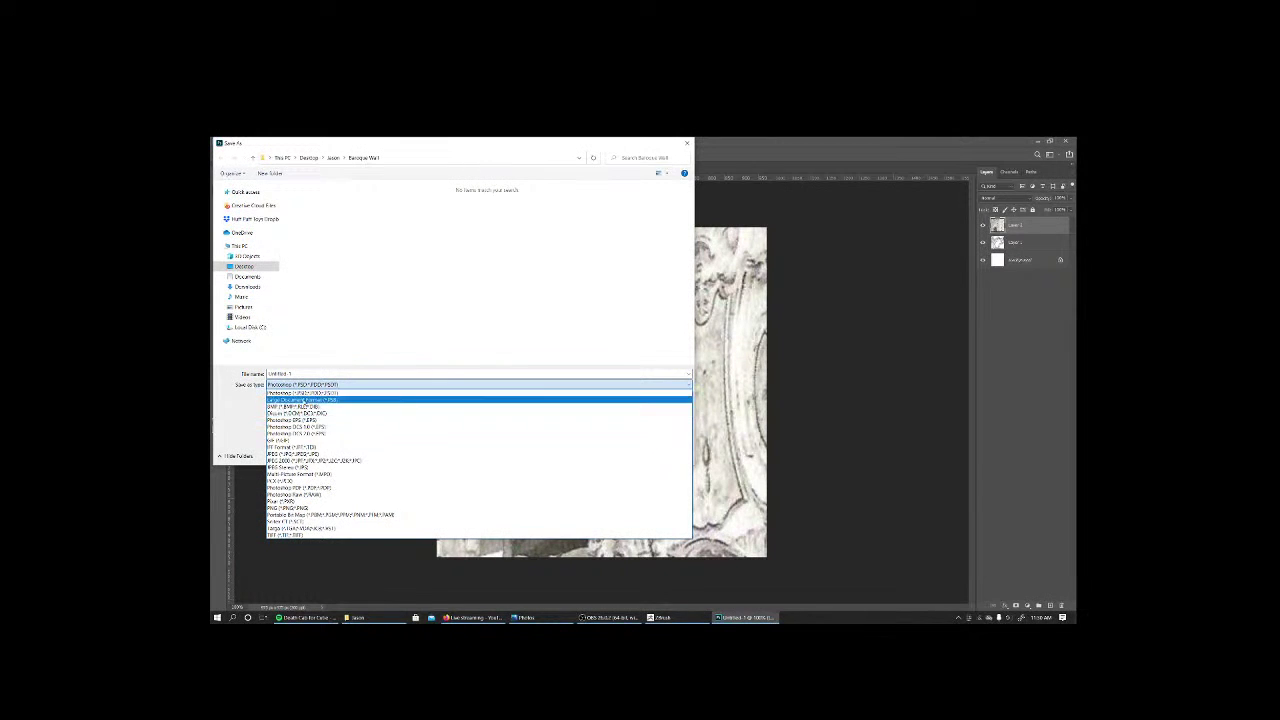
click(290, 454)
click(307, 207)
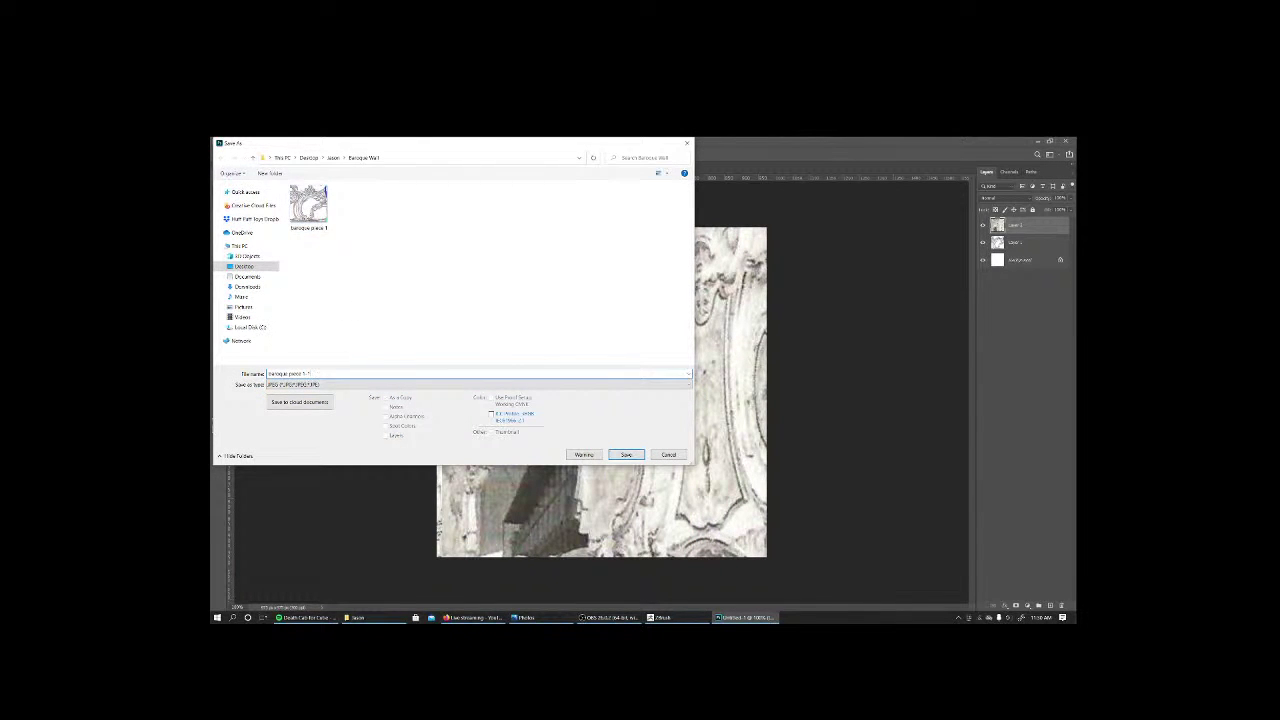
key(Return)
key(Return)
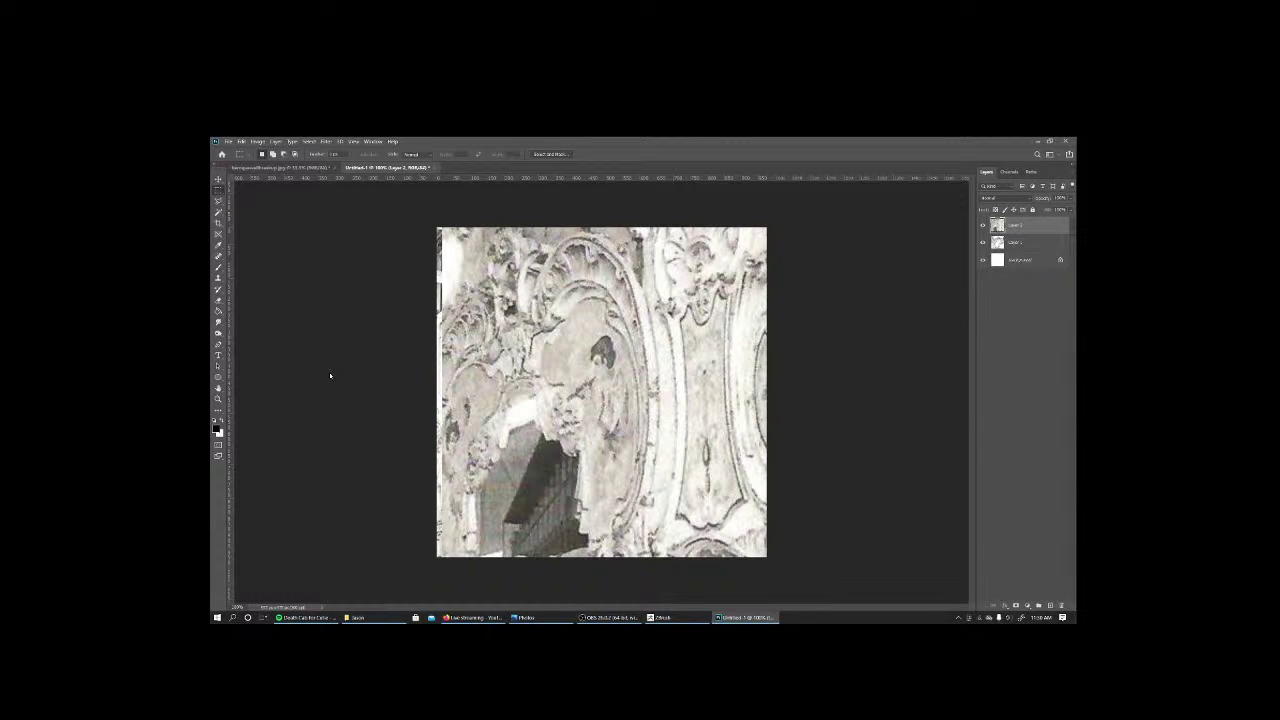
Quit Photoshop, discarding changes to Untitled-1 and the grid reference drawing.
click(1065, 141)
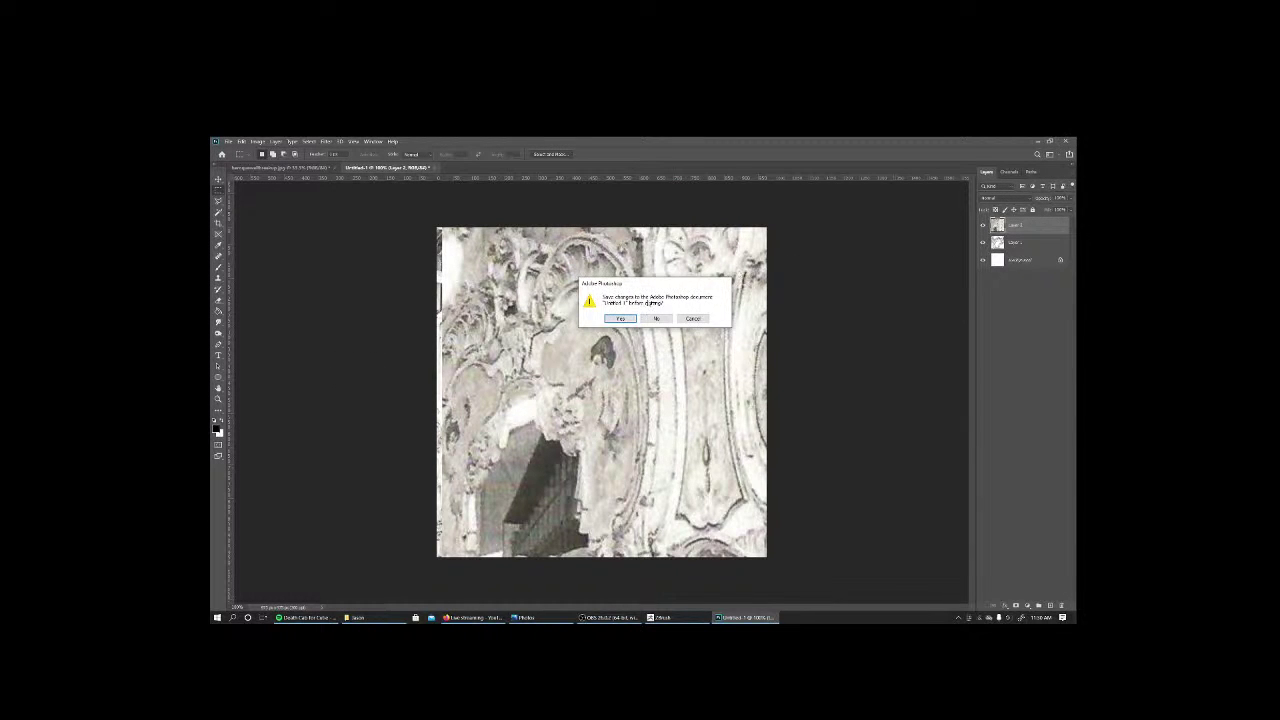
click(655, 318)
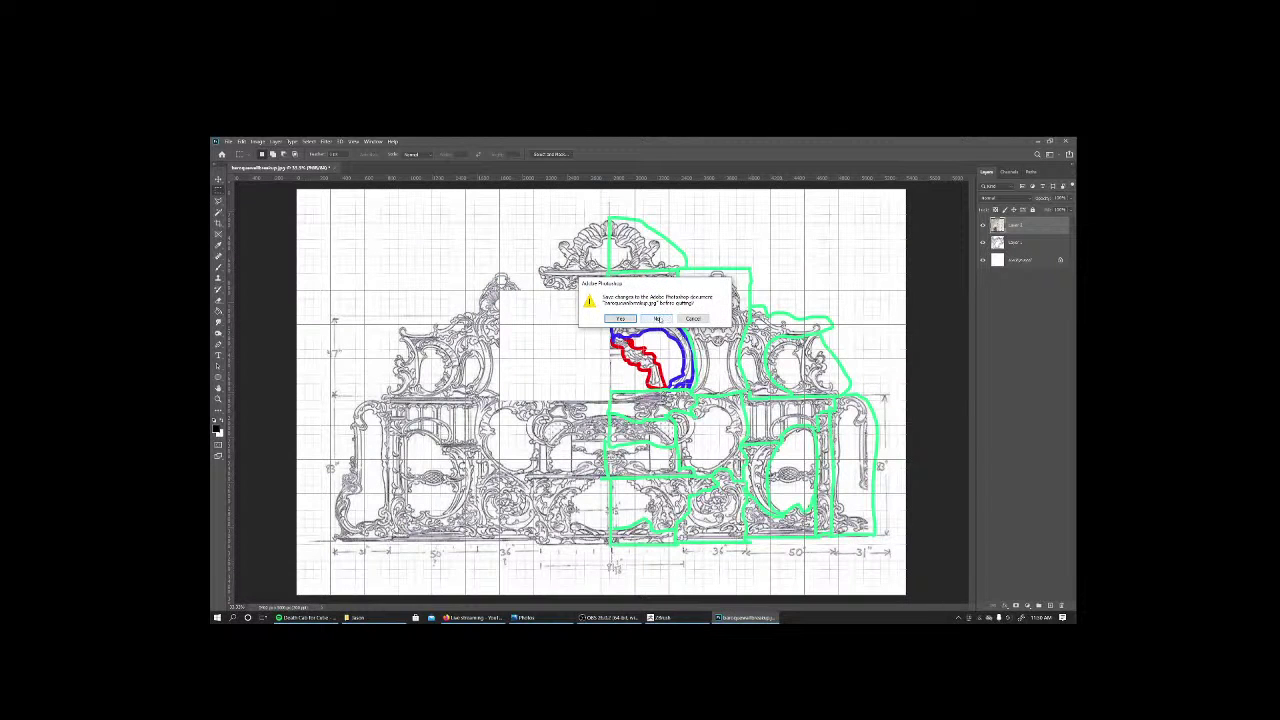
click(657, 319)
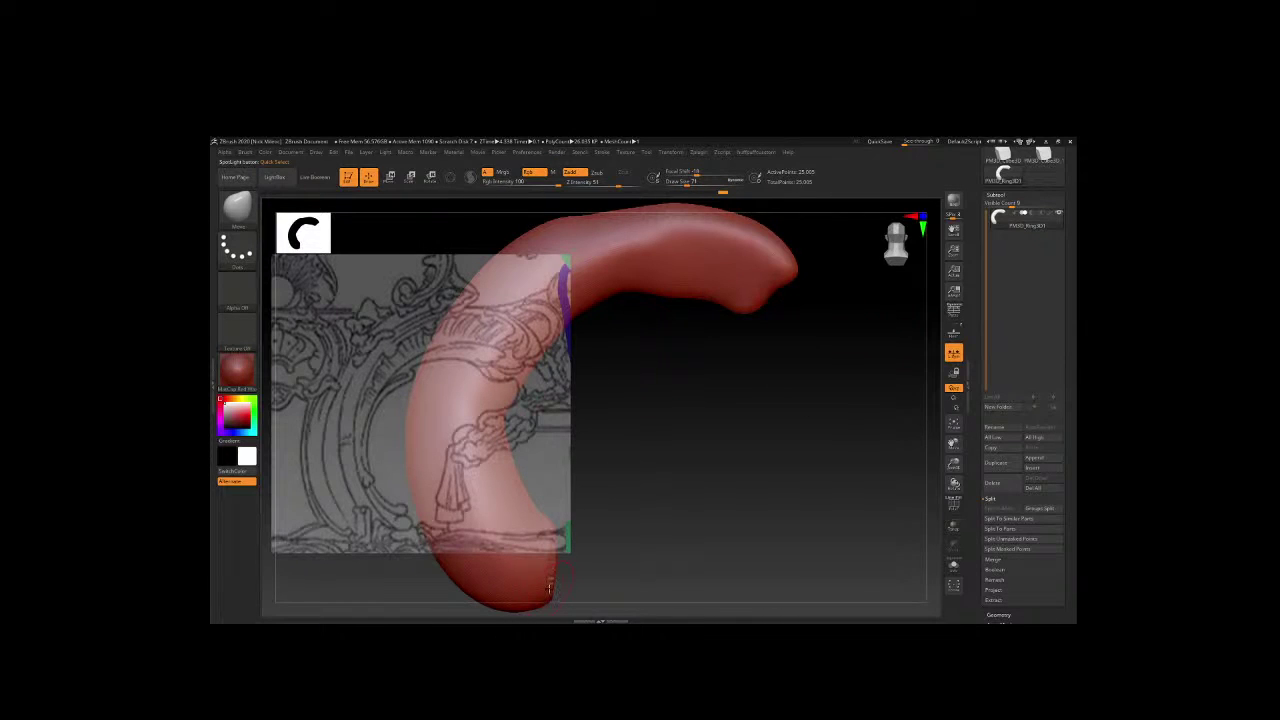
Open baroque piece 1-1 in Photos beside ZBrush and close the file browser.
key(super)
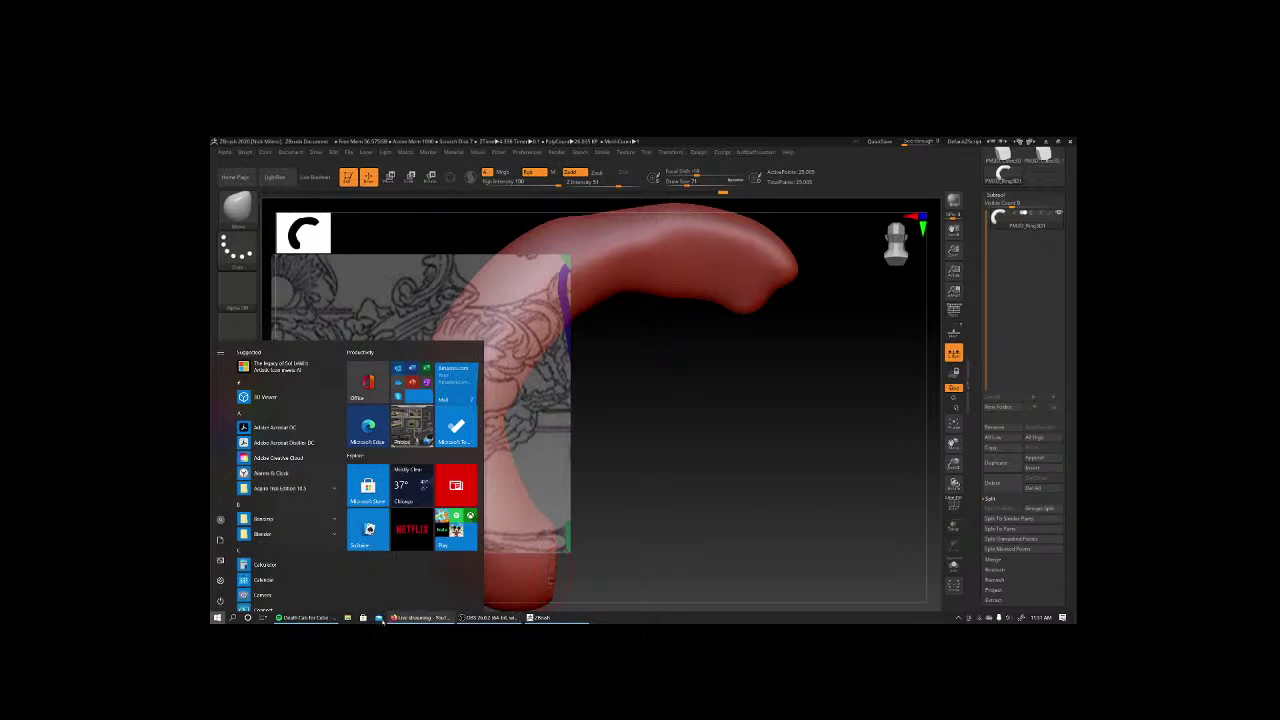
click(347, 618)
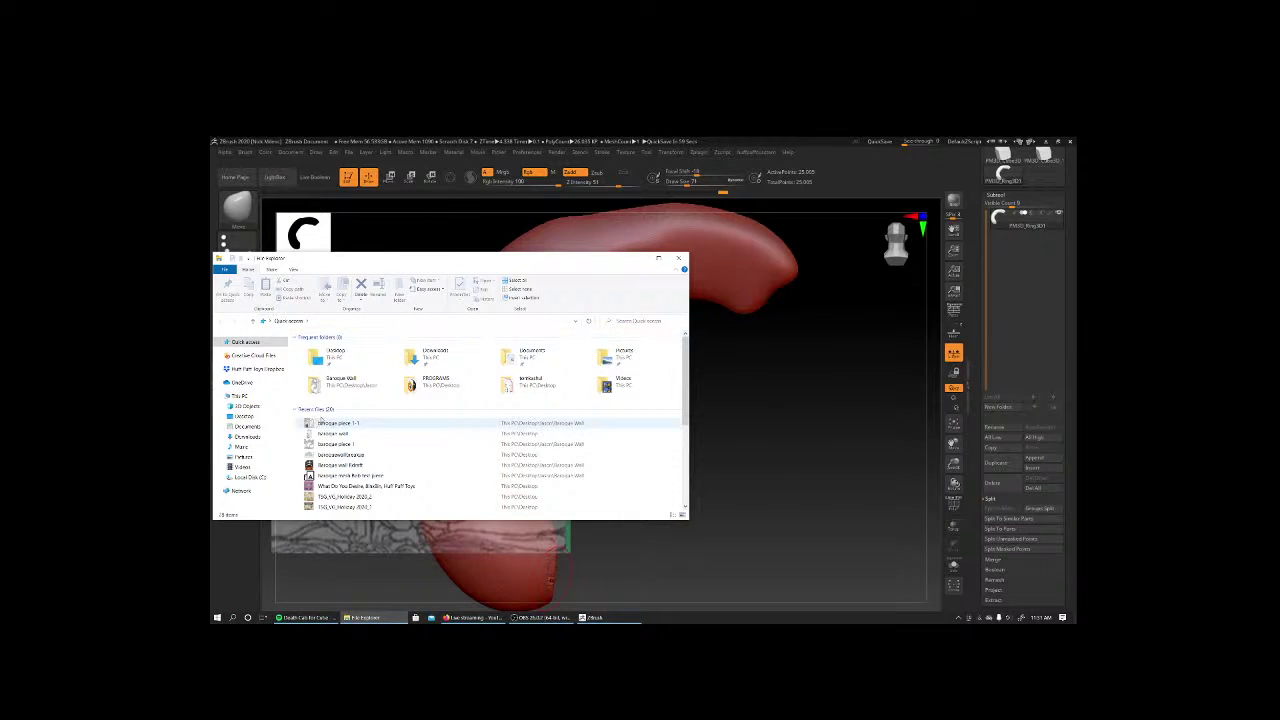
double_click(325, 422)
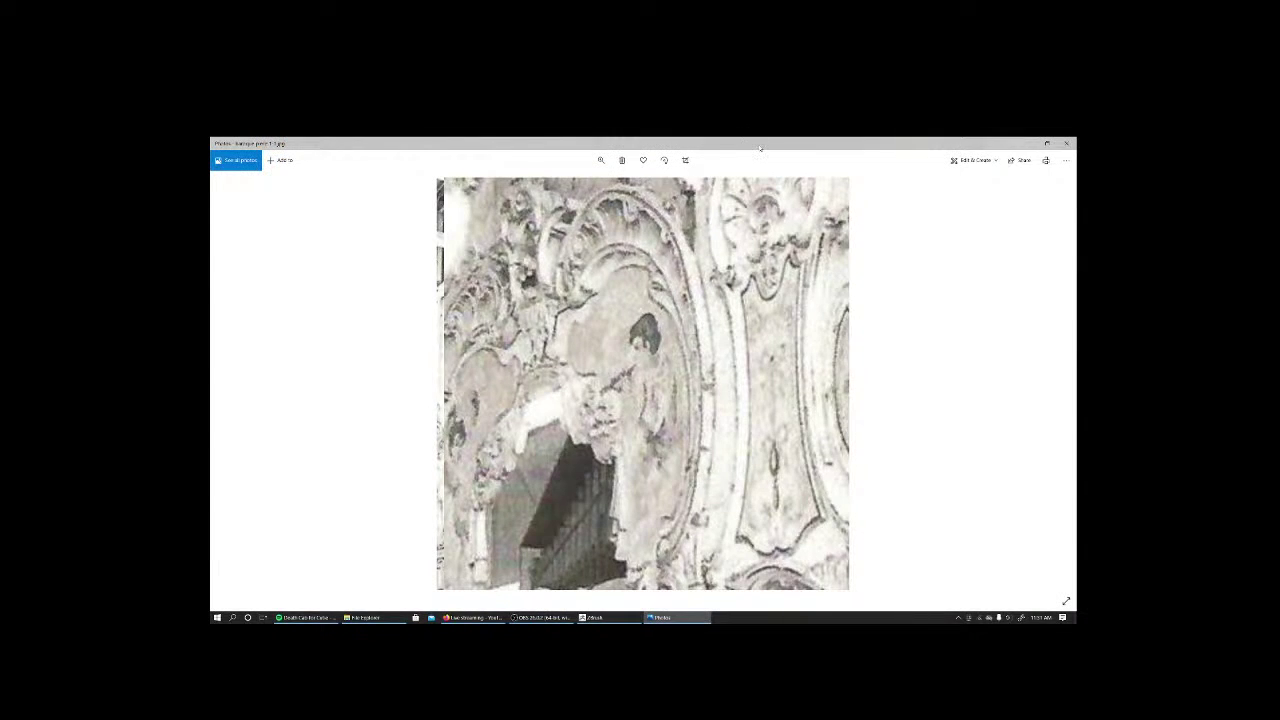
mouse_move(760, 148)
mouse_down()
mouse_move(832, 193)
mouse_move(798, 185)
mouse_up()
click(444, 272)
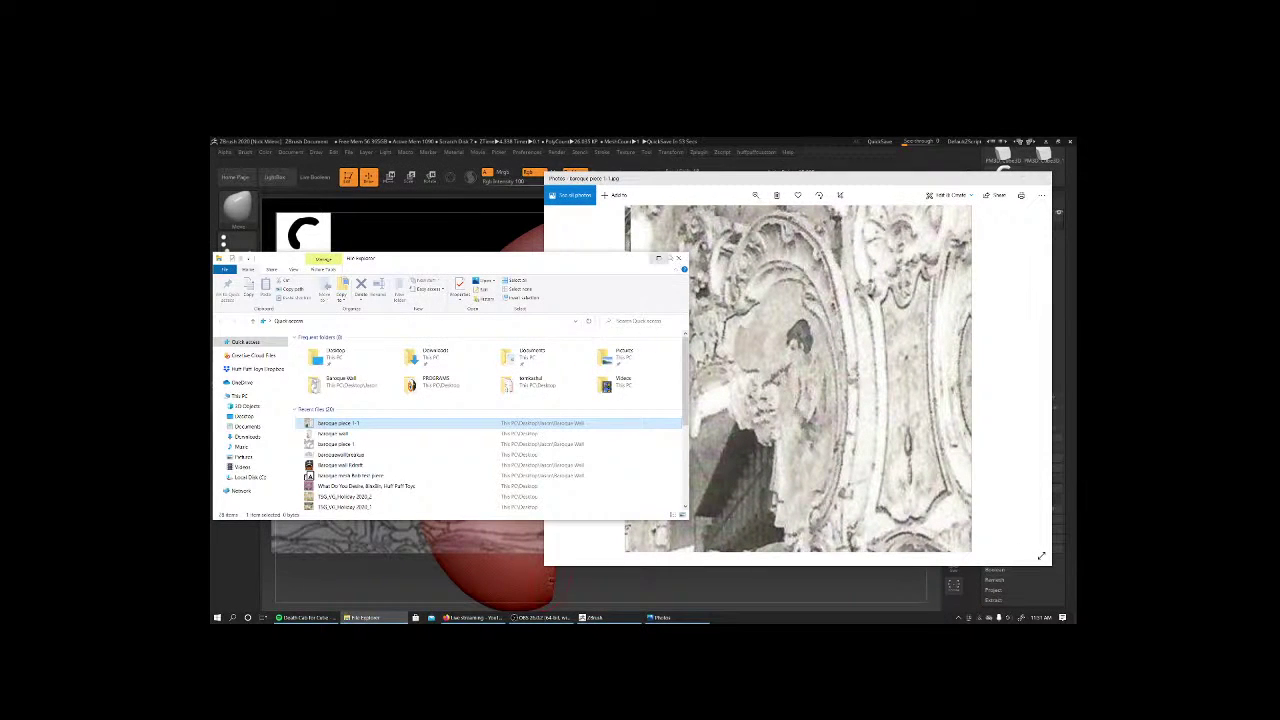
click(683, 258)
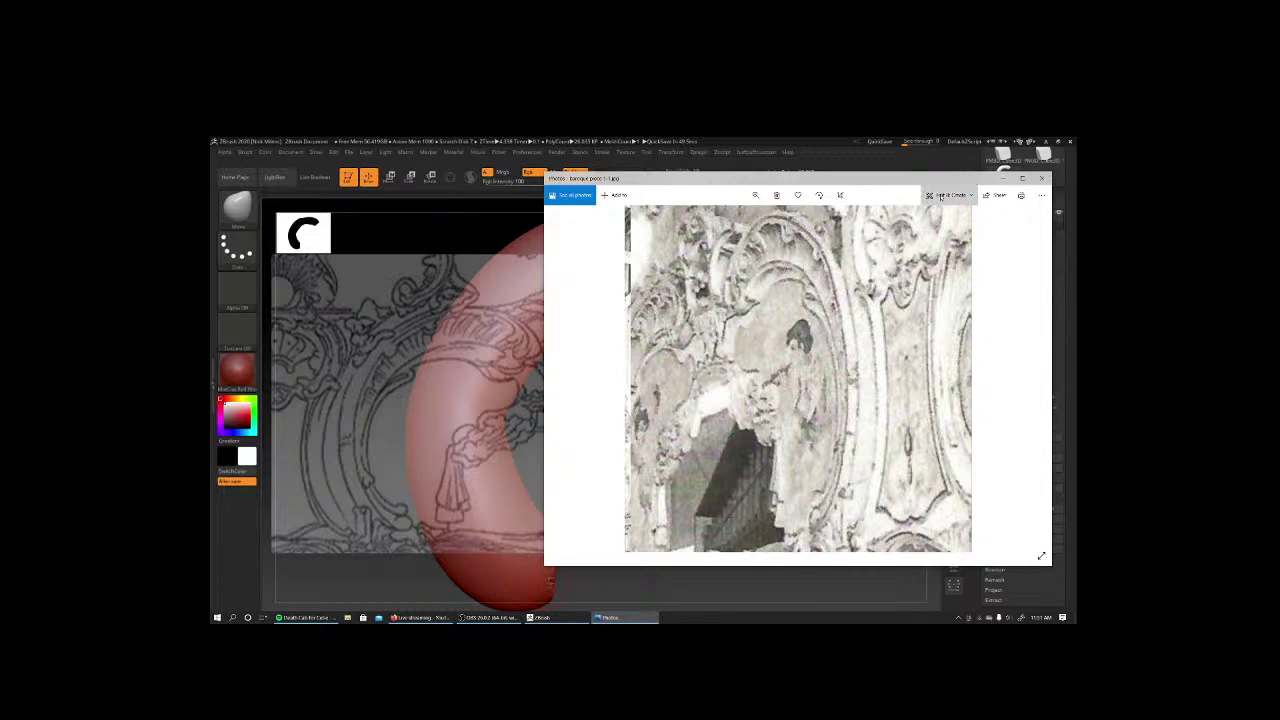
Flip the photo horizontally, save a copy, and close Photos.
click(948, 195)
click(943, 222)
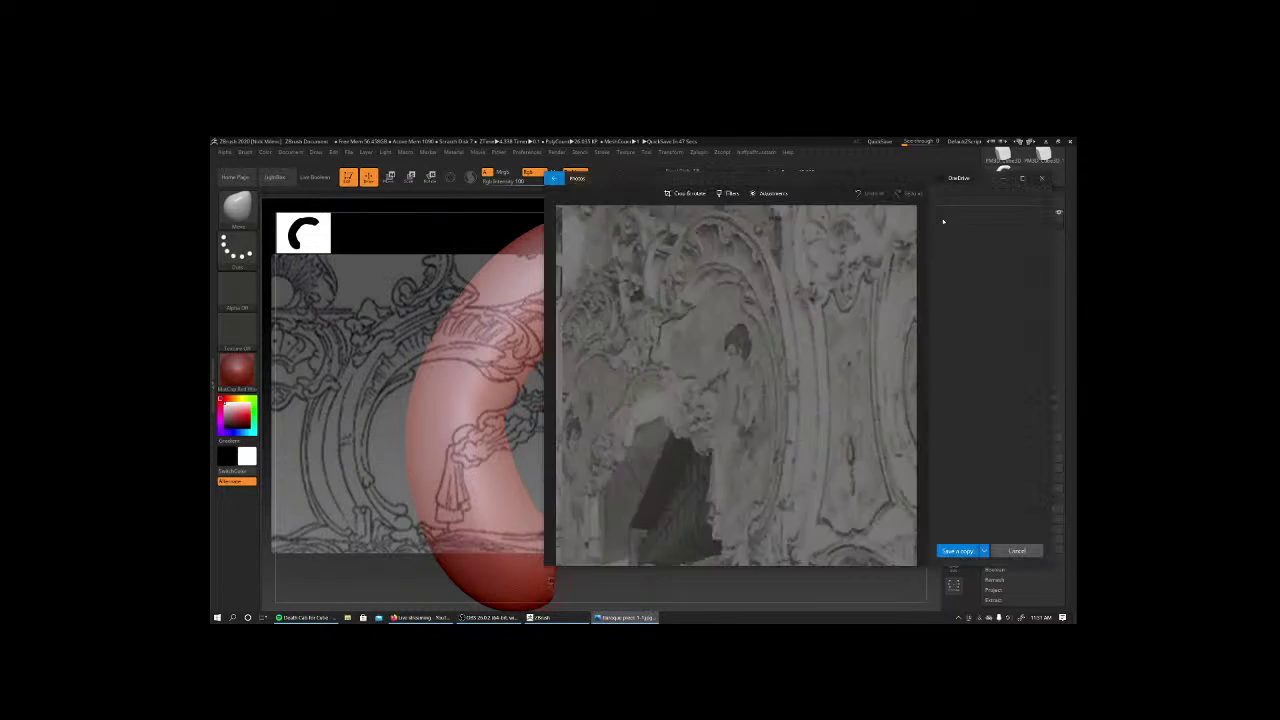
click(1026, 251)
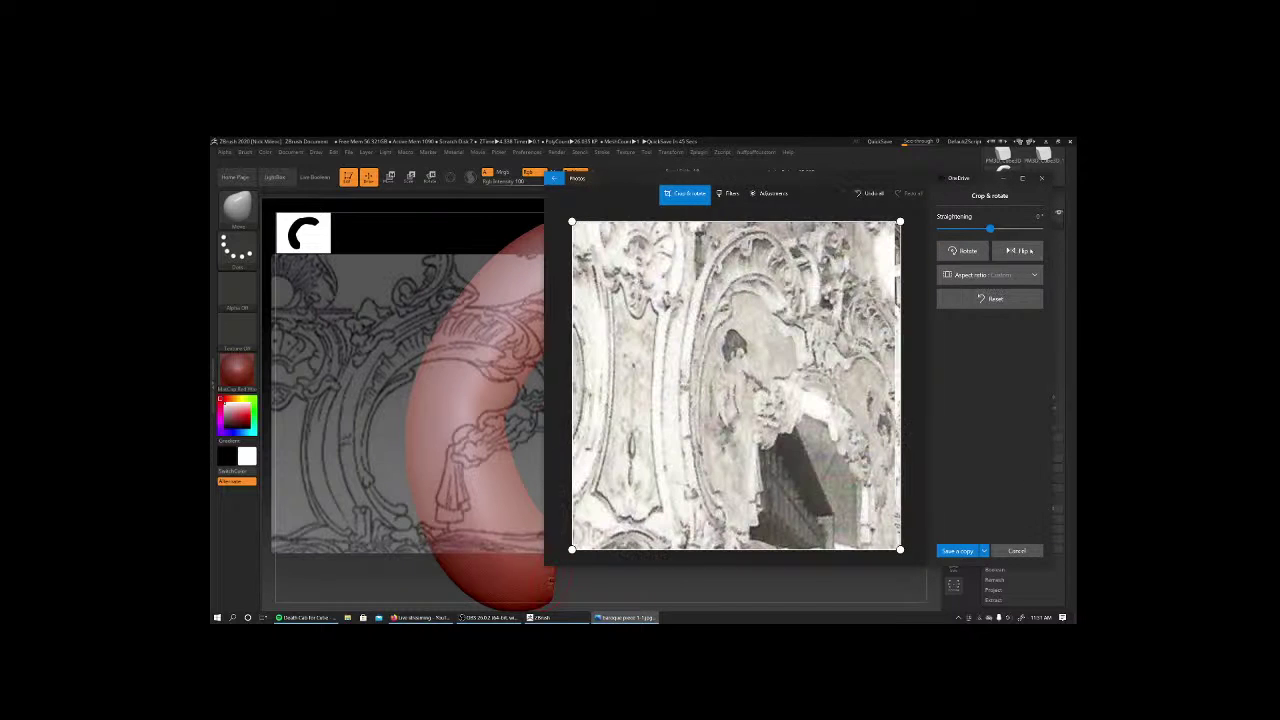
click(957, 551)
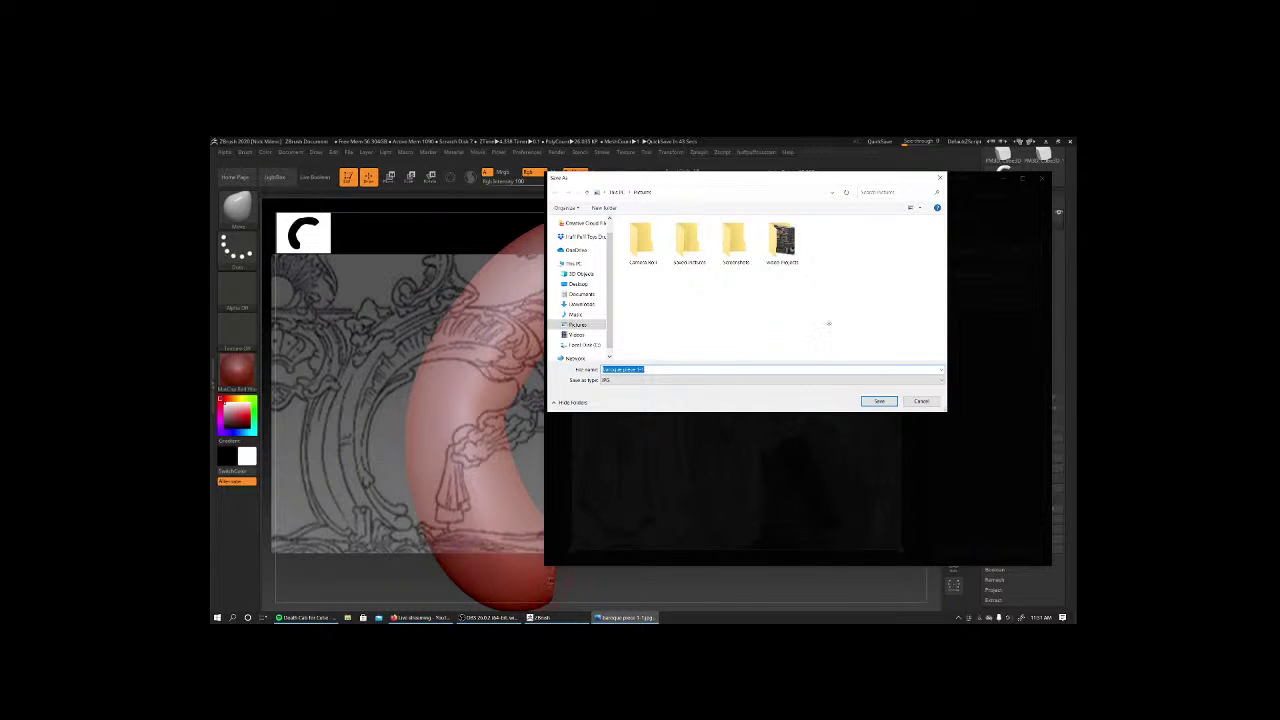
click(722, 368)
click(921, 401)
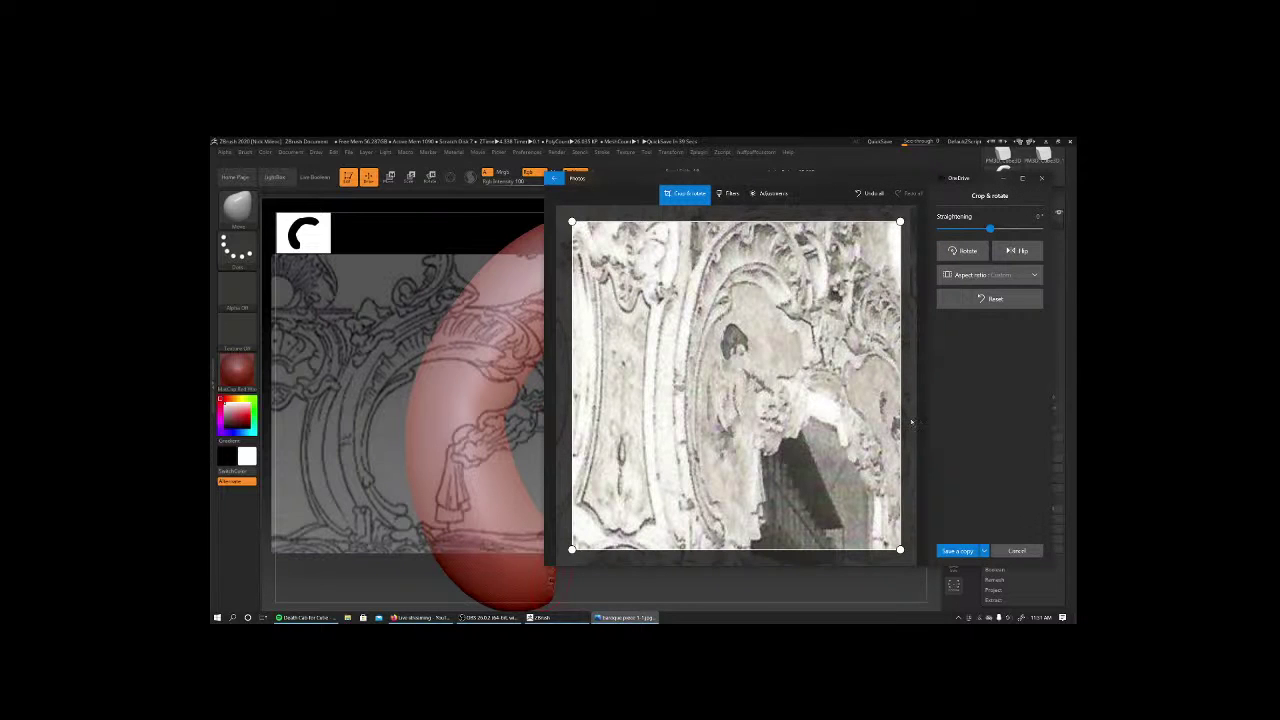
click(965, 550)
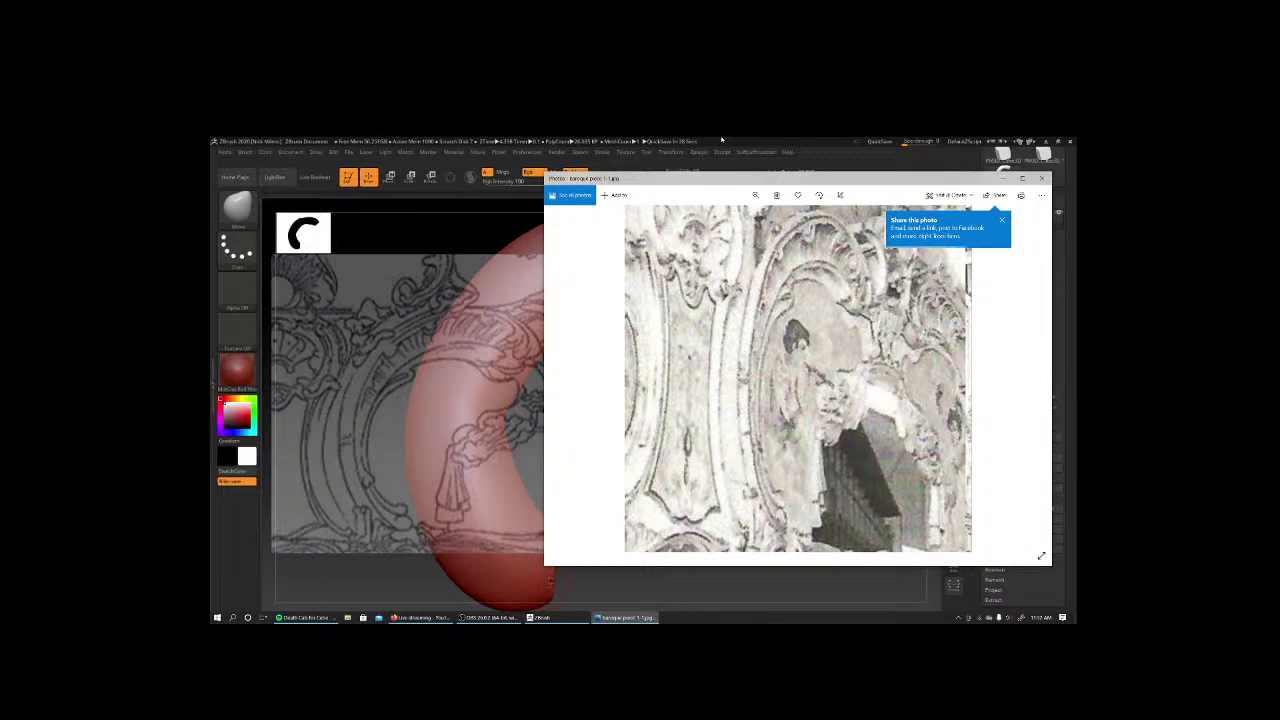
click(724, 140)
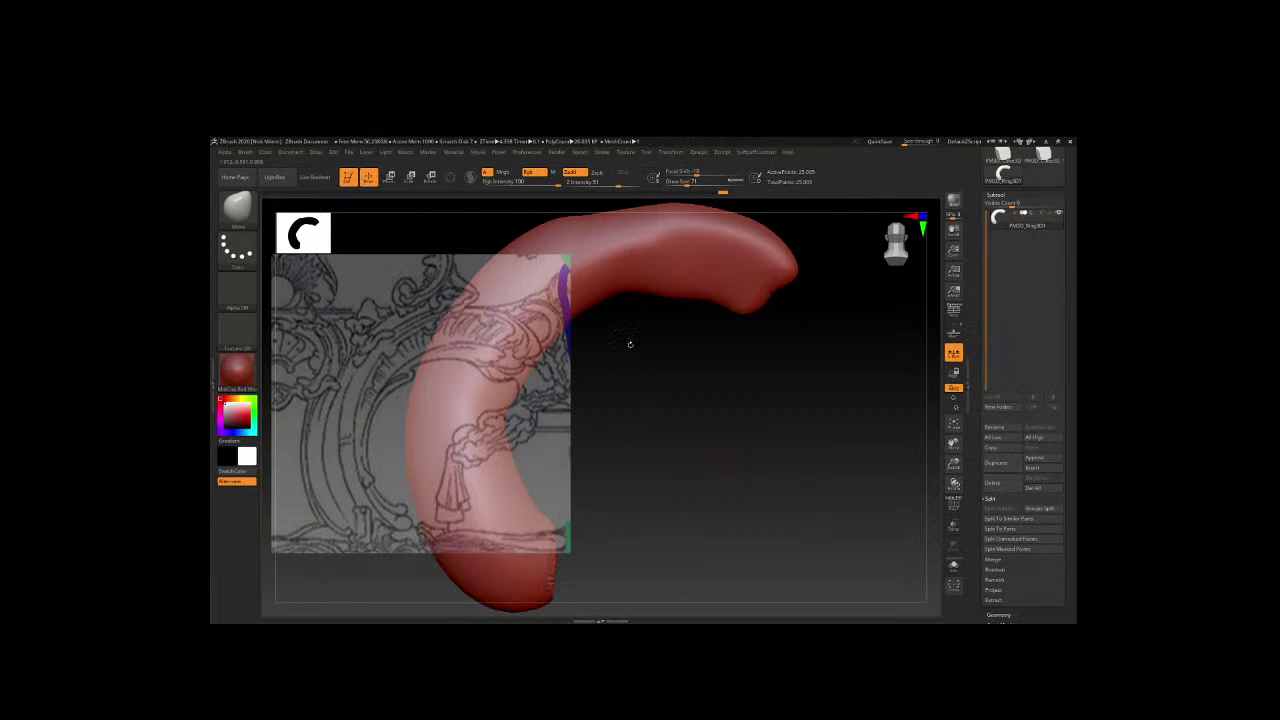
Rotate, move and scale the red tube with transpose action lines so it arcs along the reference scroll.
key(v)
key(v)
key(r)
mouse_move(637, 417)
mouse_down()
mouse_move(795, 490)
mouse_move(505, 453)
mouse_up()
key(w)
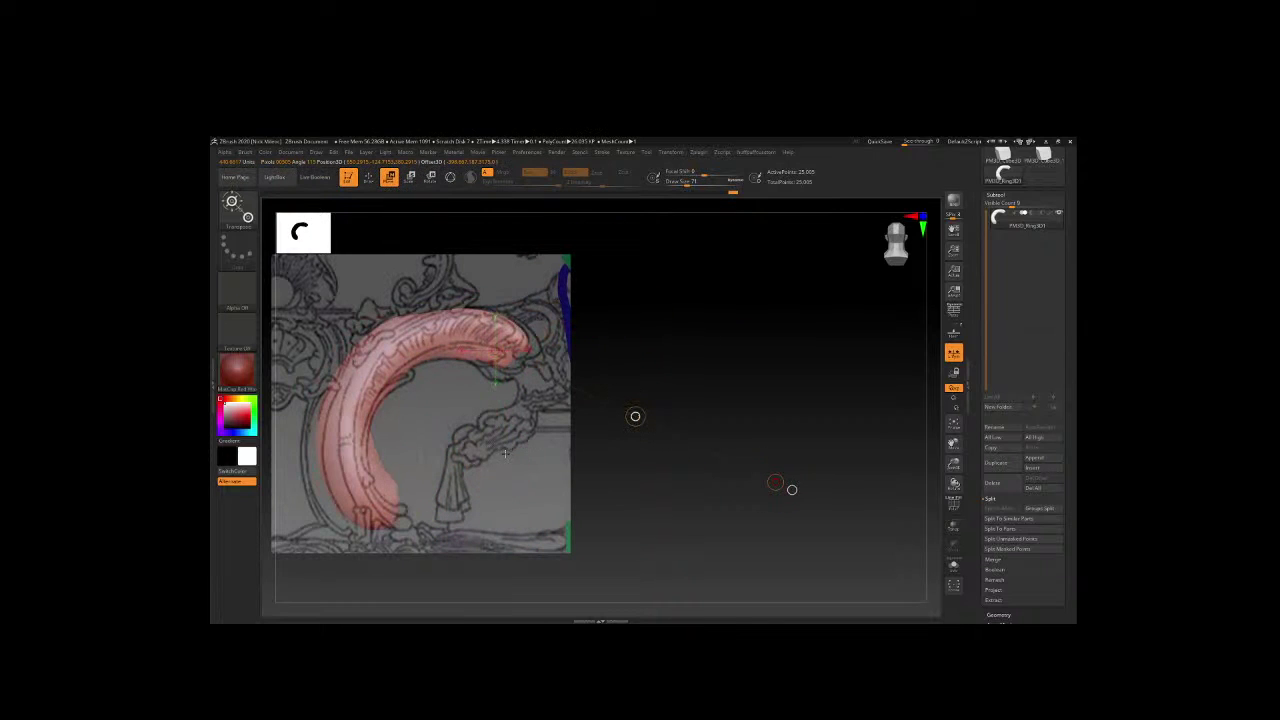
key(ctrl+z)
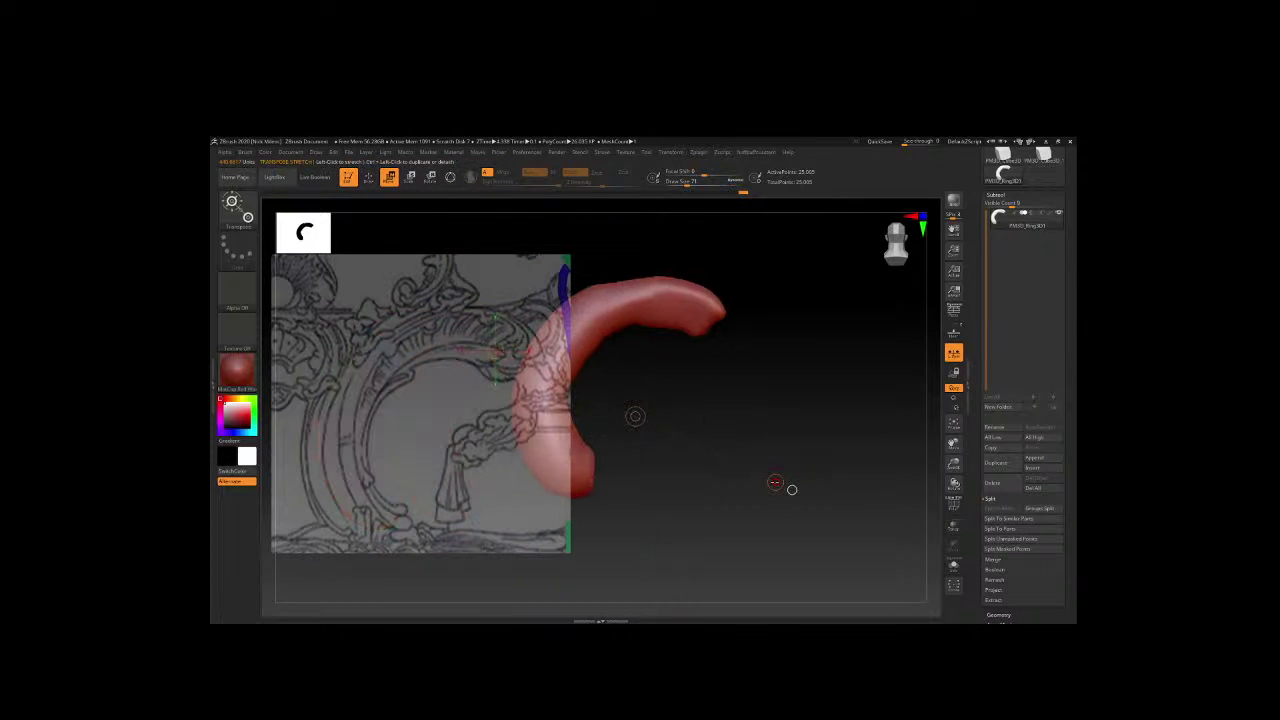
drag(775, 483, 450, 450)
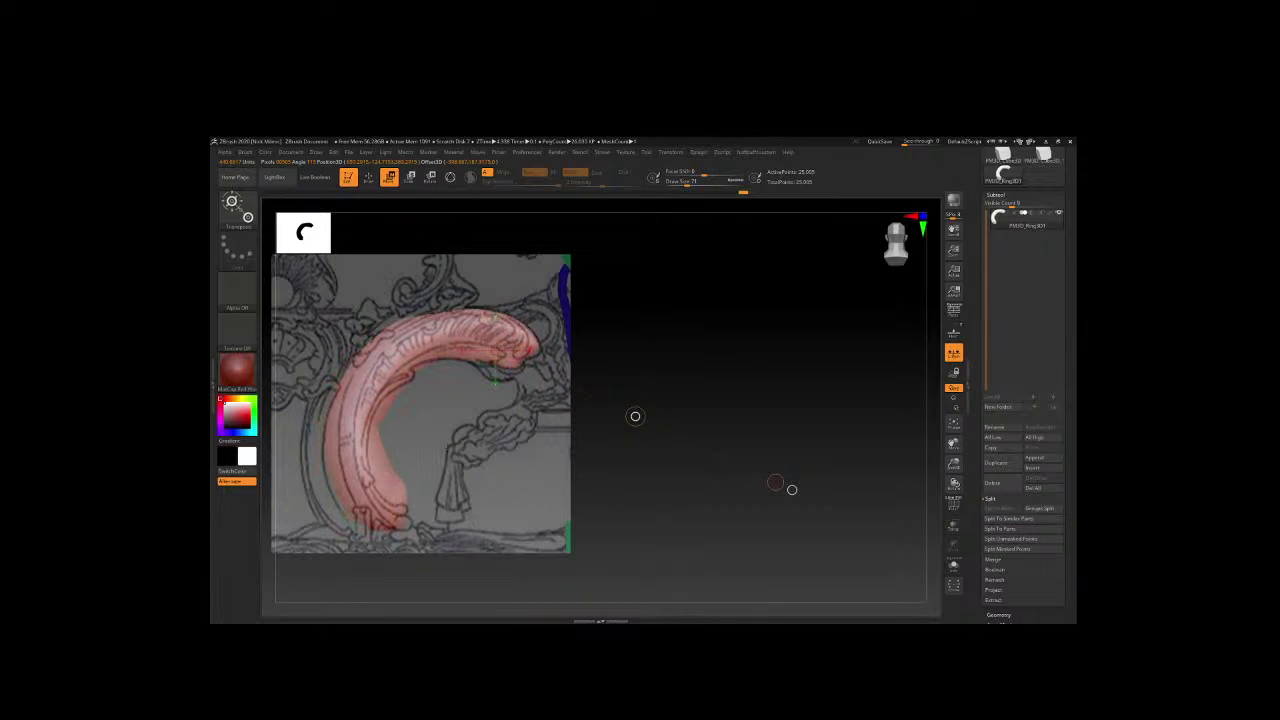
drag(493, 380, 495, 392)
key(e)
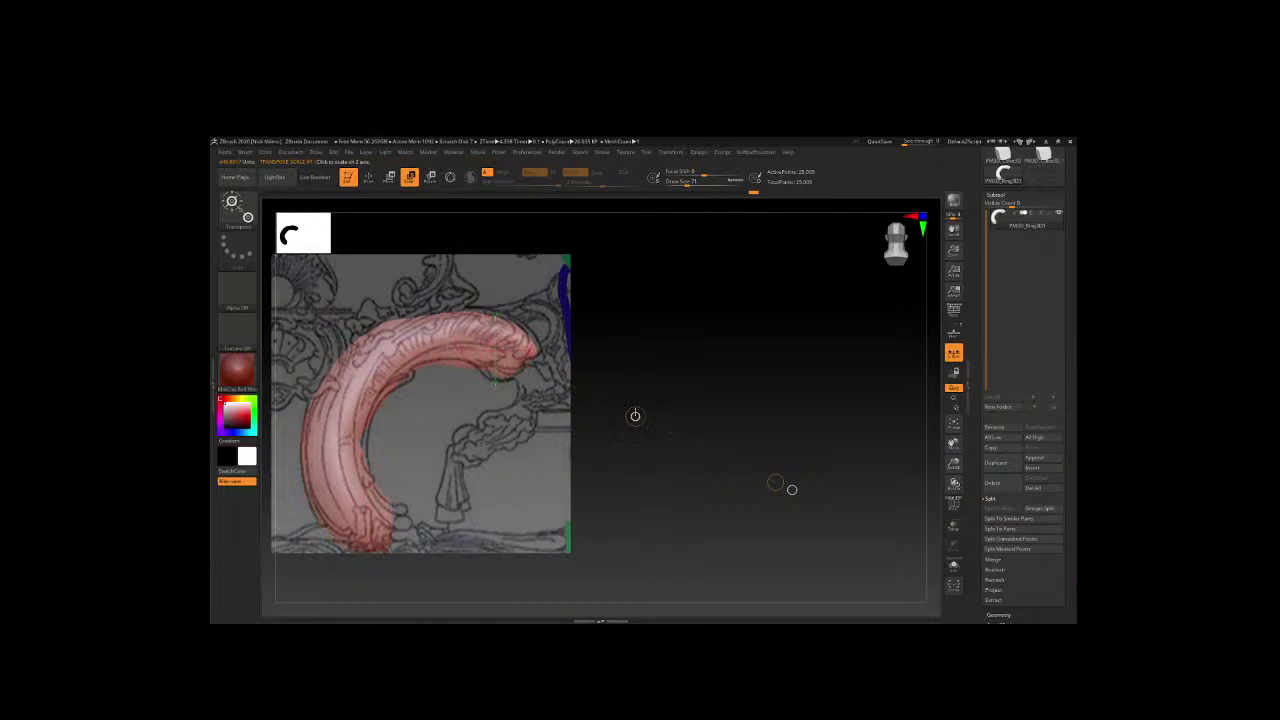
drag(635, 416, 634, 414)
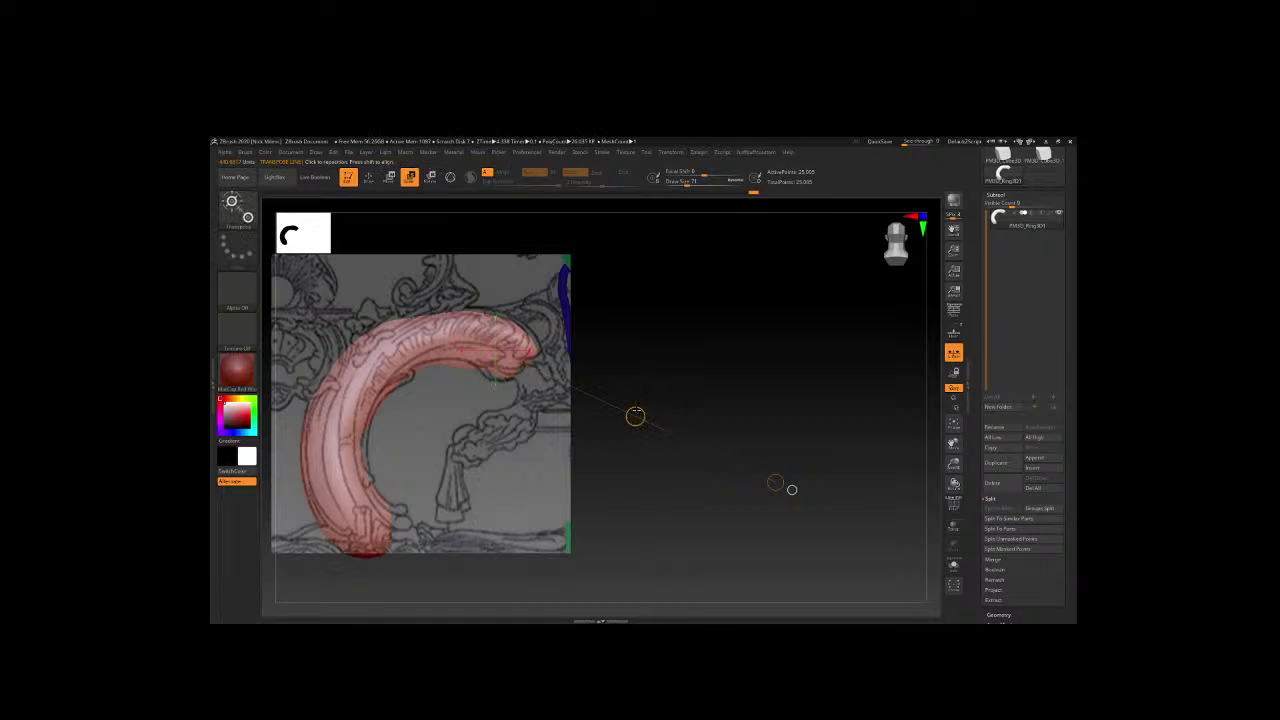
key(w)
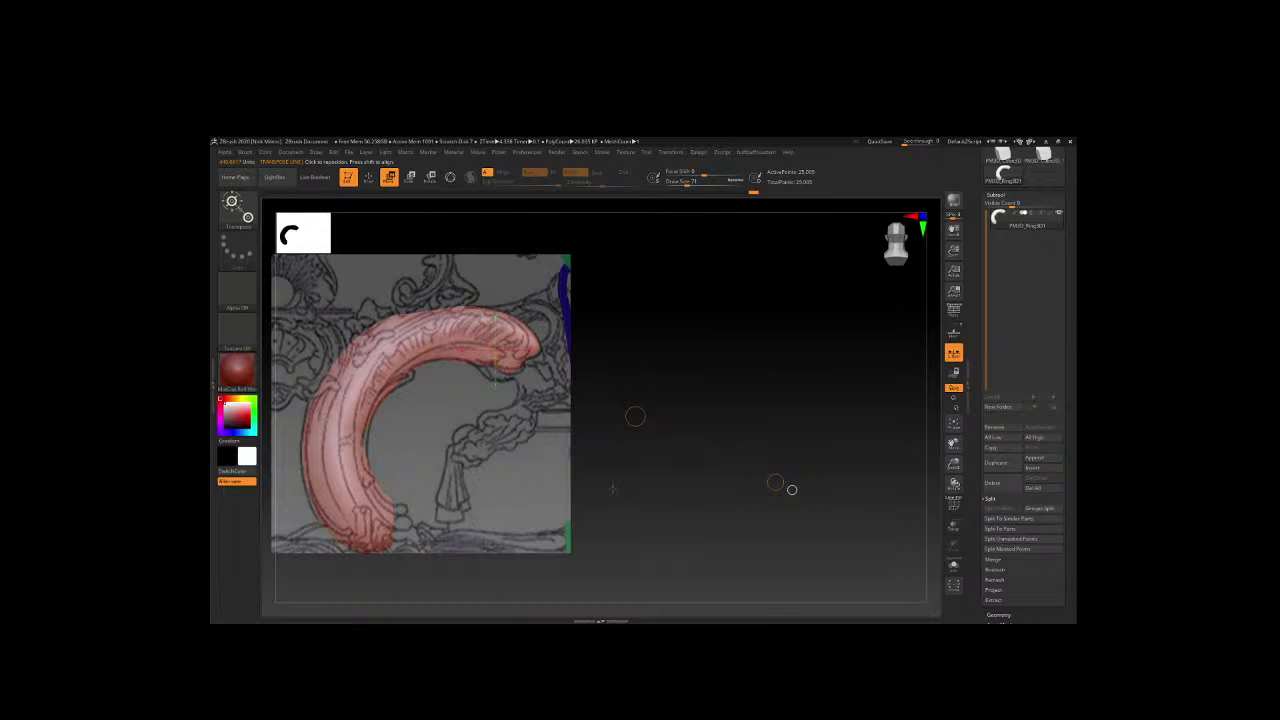
Carve two trial grooves along the tube with the Standard brush, then undo them and the earlier reshaping.
key(q)
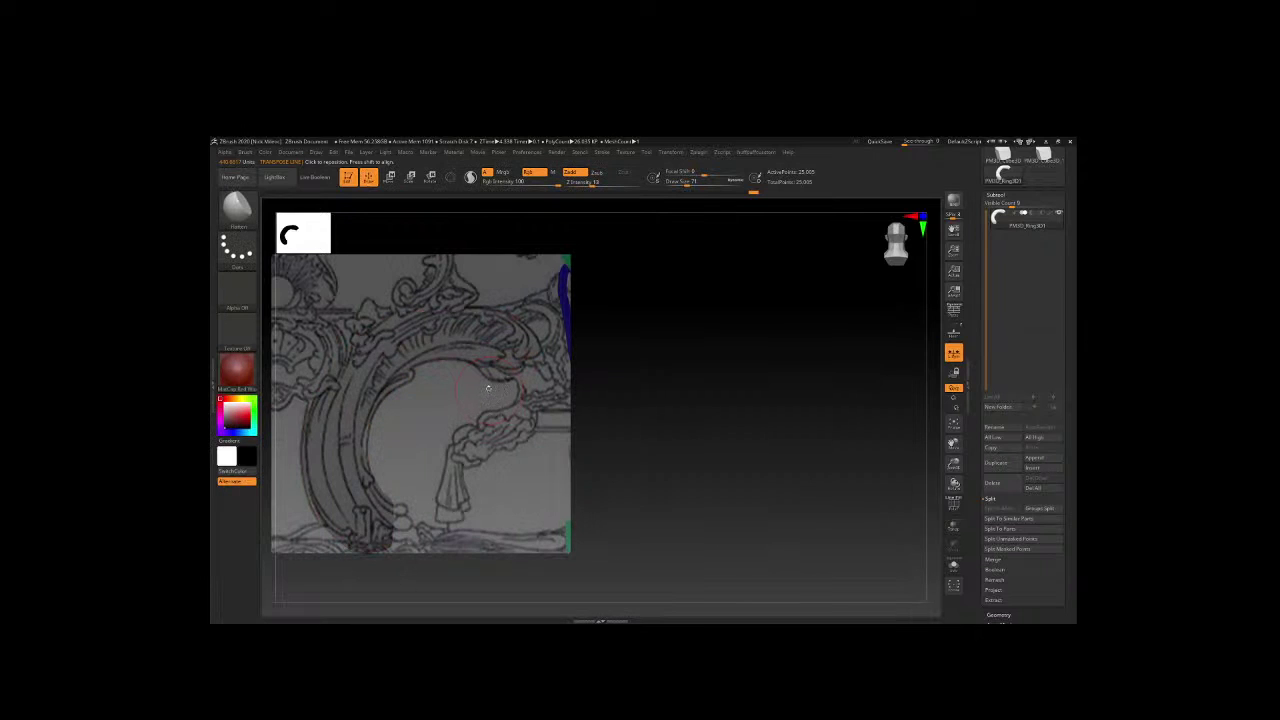
key(space)
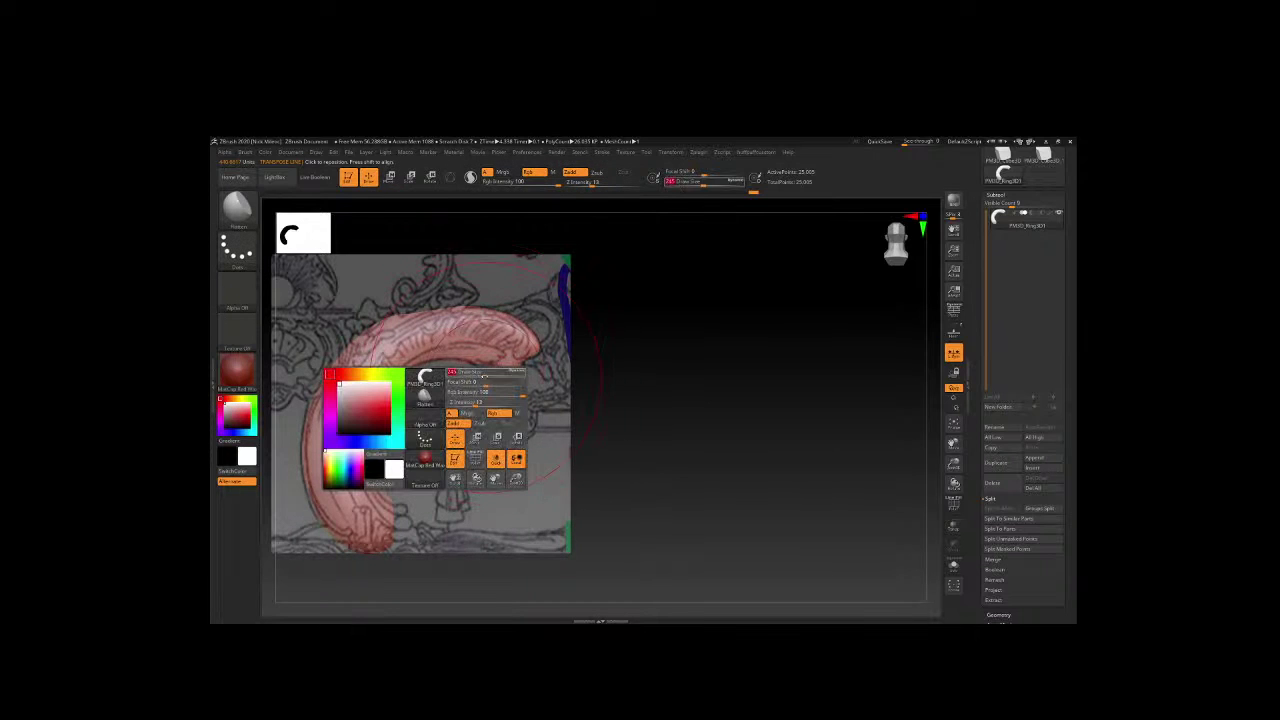
key(space)
mouse_move(345, 530)
mouse_down()
mouse_move(315, 410)
mouse_move(400, 335)
mouse_move(477, 349)
mouse_up()
key(ctrl+z)
key(space)
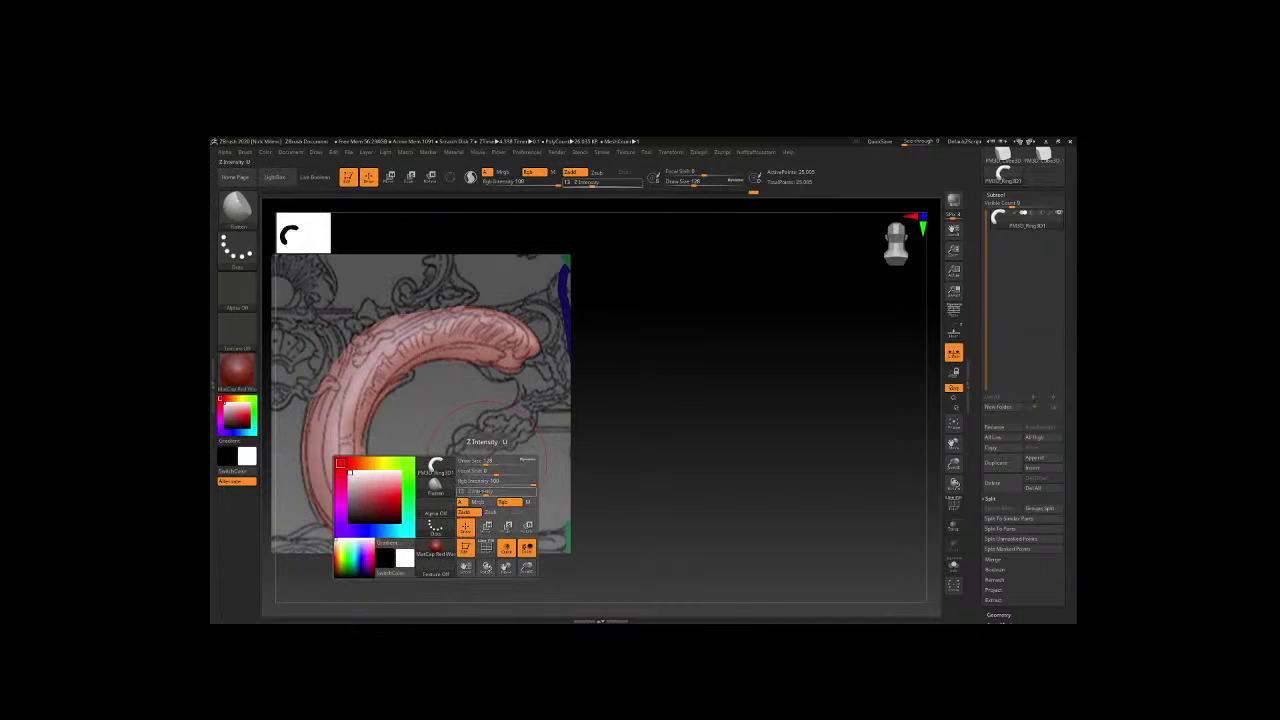
mouse_move(365, 540)
mouse_down()
mouse_move(320, 420)
mouse_move(380, 345)
mouse_move(510, 335)
mouse_up()
key(ctrl+z)
key(ctrl+z)
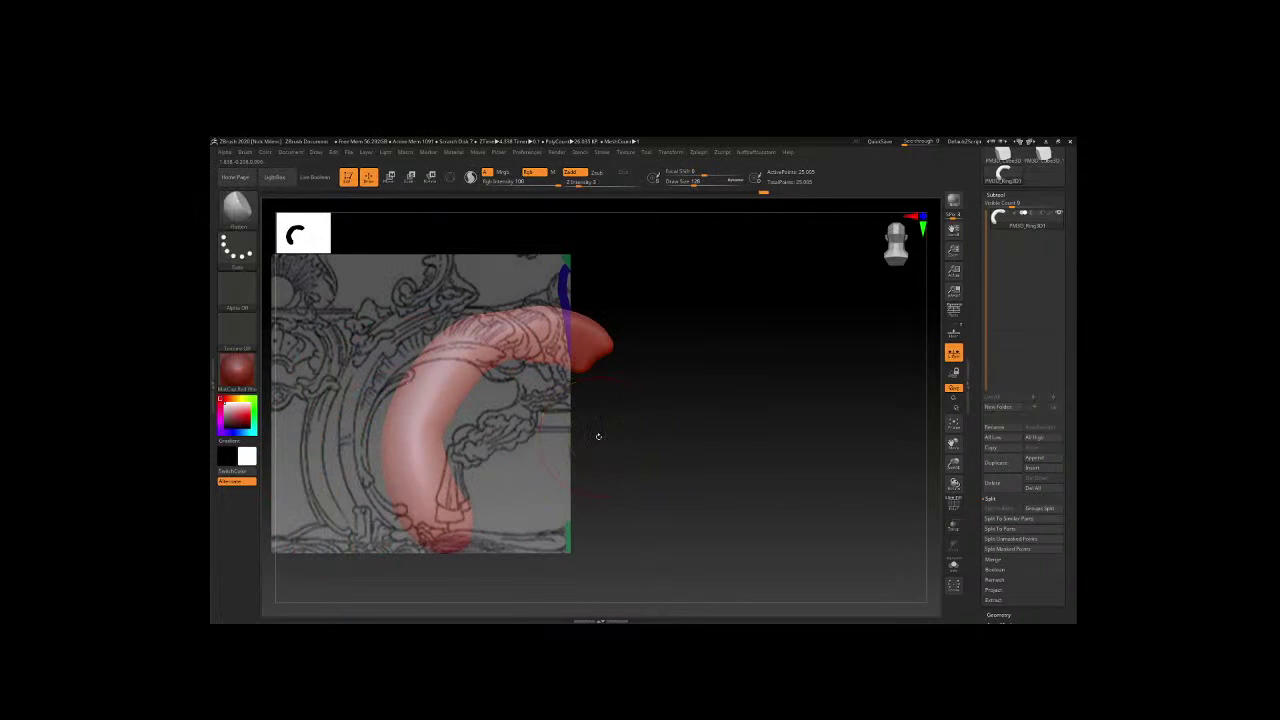
key(ctrl+z)
key(ctrl+shift+z)
key(ctrl+shift+z)
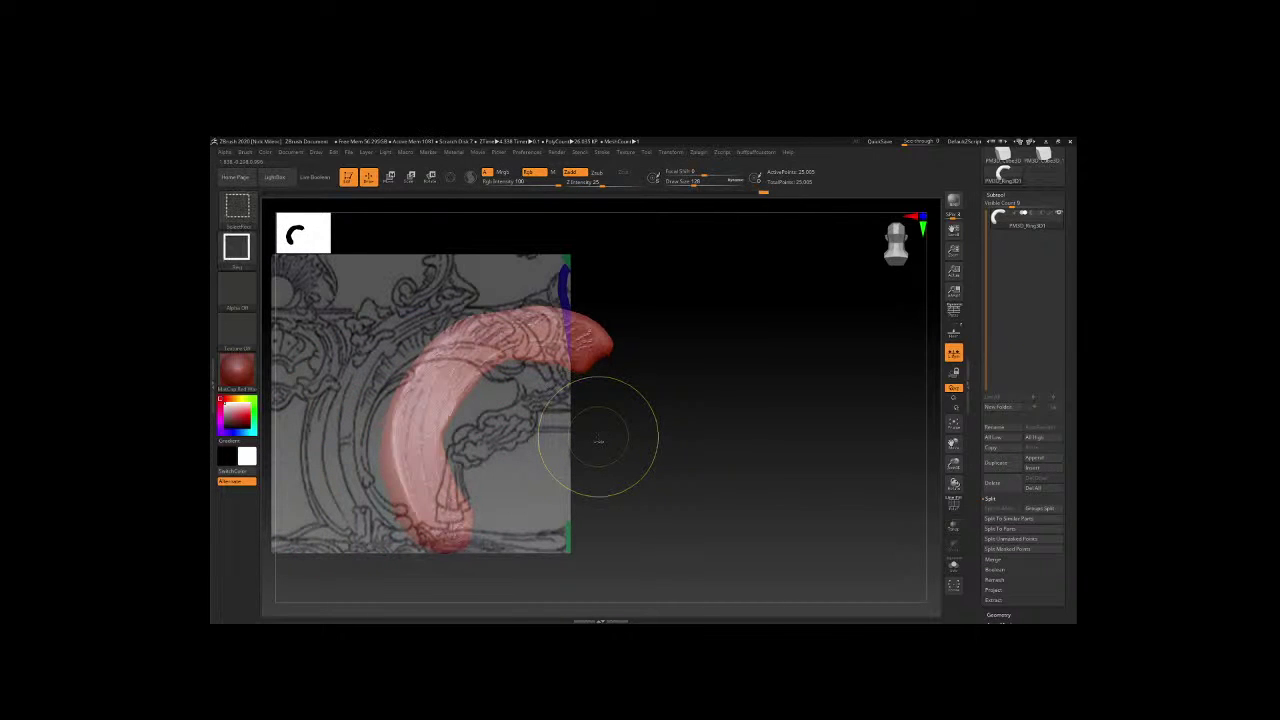
key(ctrl+z)
key(ctrl+z)
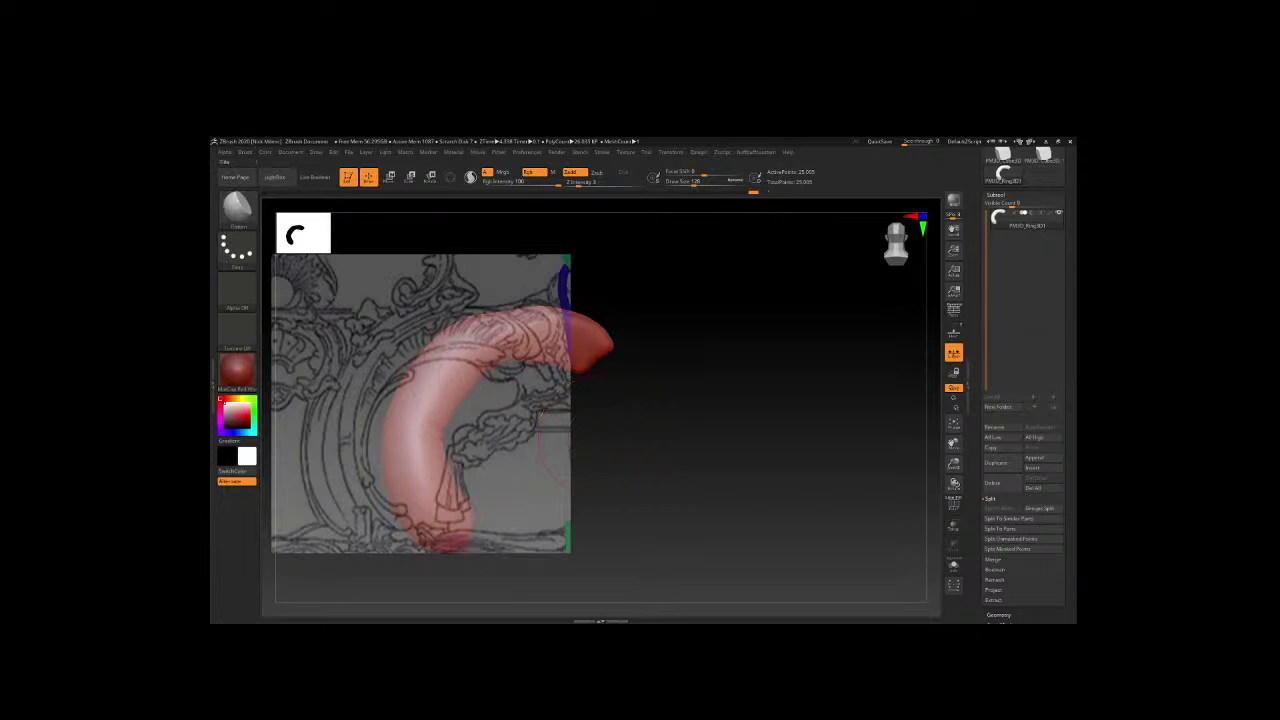
Open the Brush menu and expand Auto Masking to look through its options.
click(250, 153)
click(245, 152)
click(271, 498)
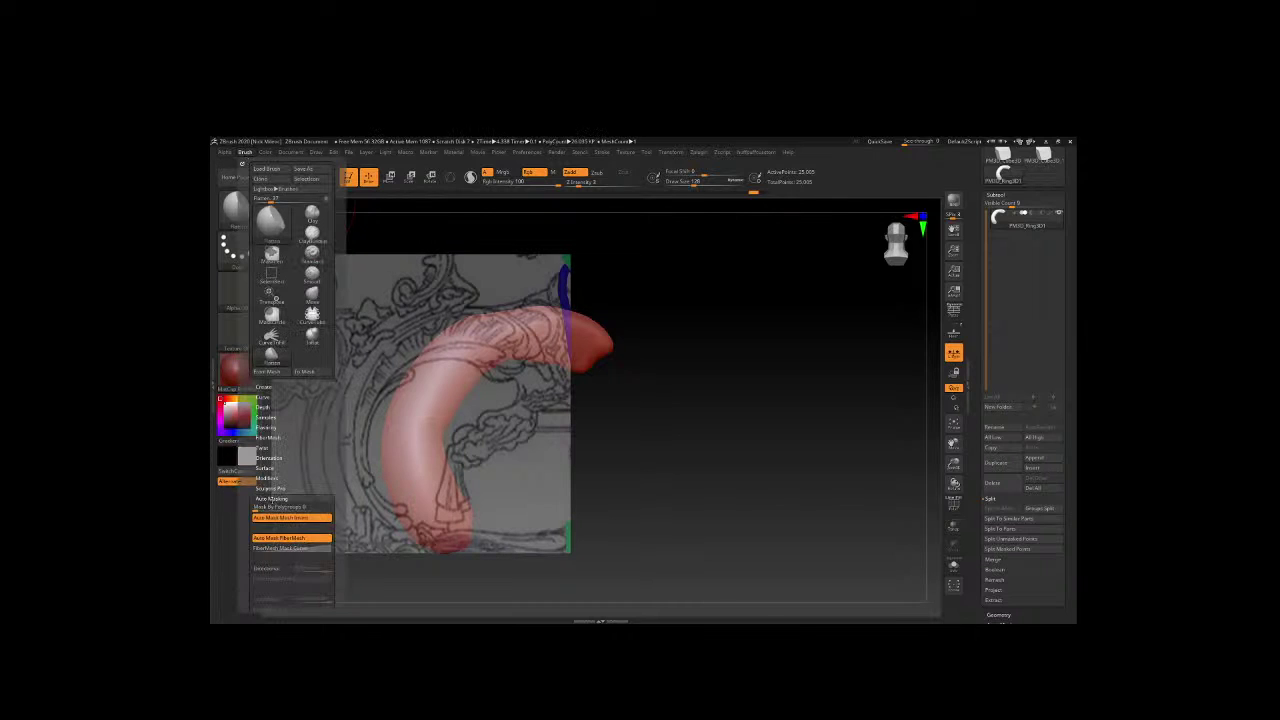
scroll(342, 460, down, 2)
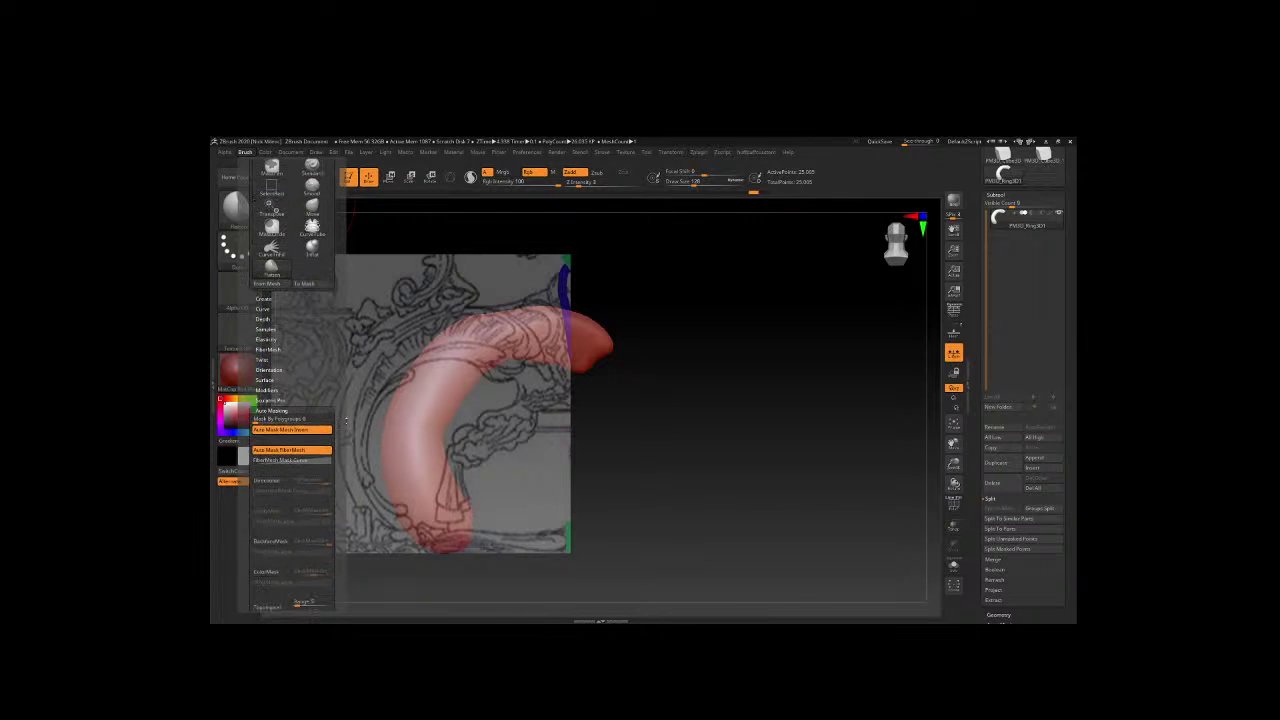
scroll(343, 440, down, 2)
scroll(344, 415, down, 2)
scroll(346, 390, down, 2)
scroll(345, 380, up, 2)
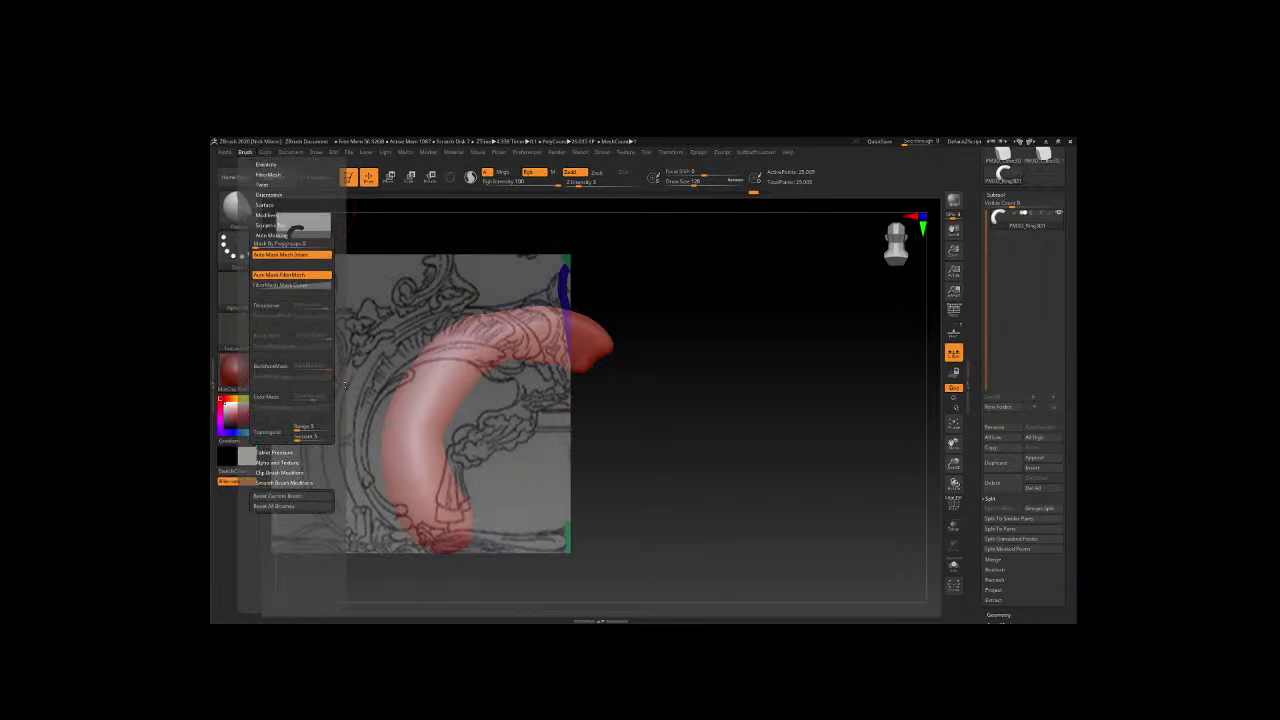
scroll(344, 386, up, 2)
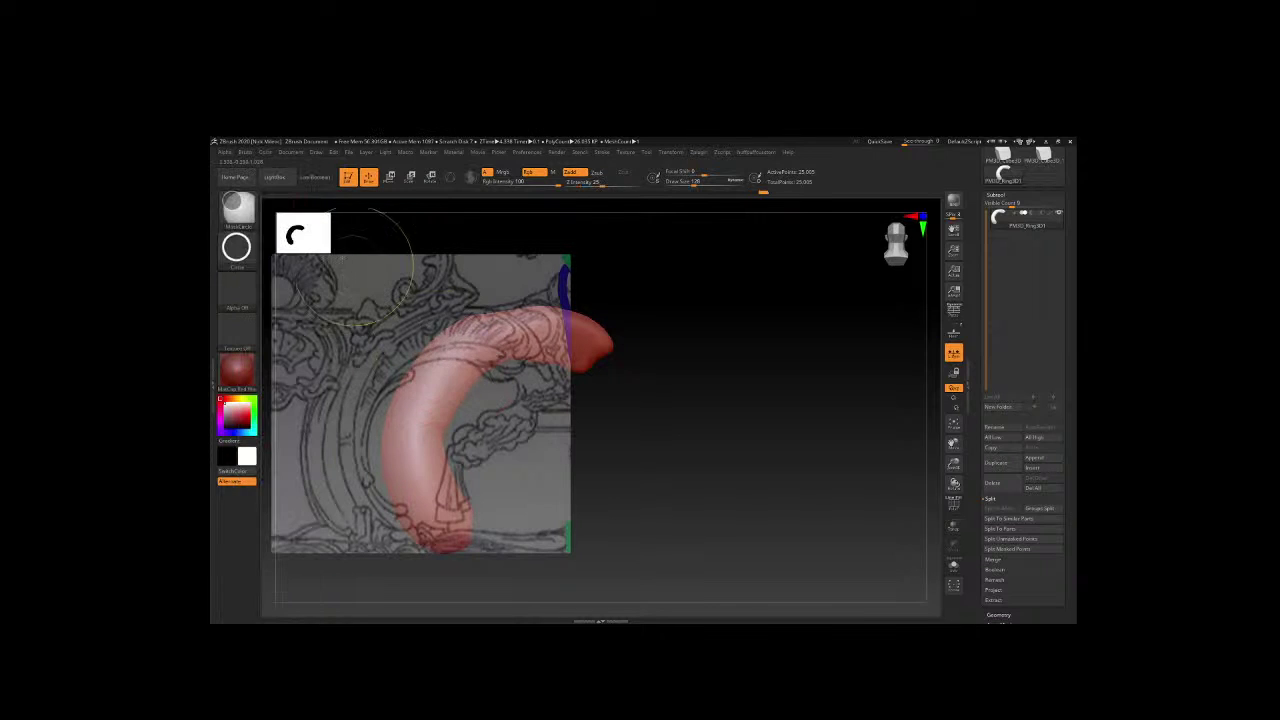
Reopen the Brush menu and expand Auto Masking again to review its settings.
click(244, 152)
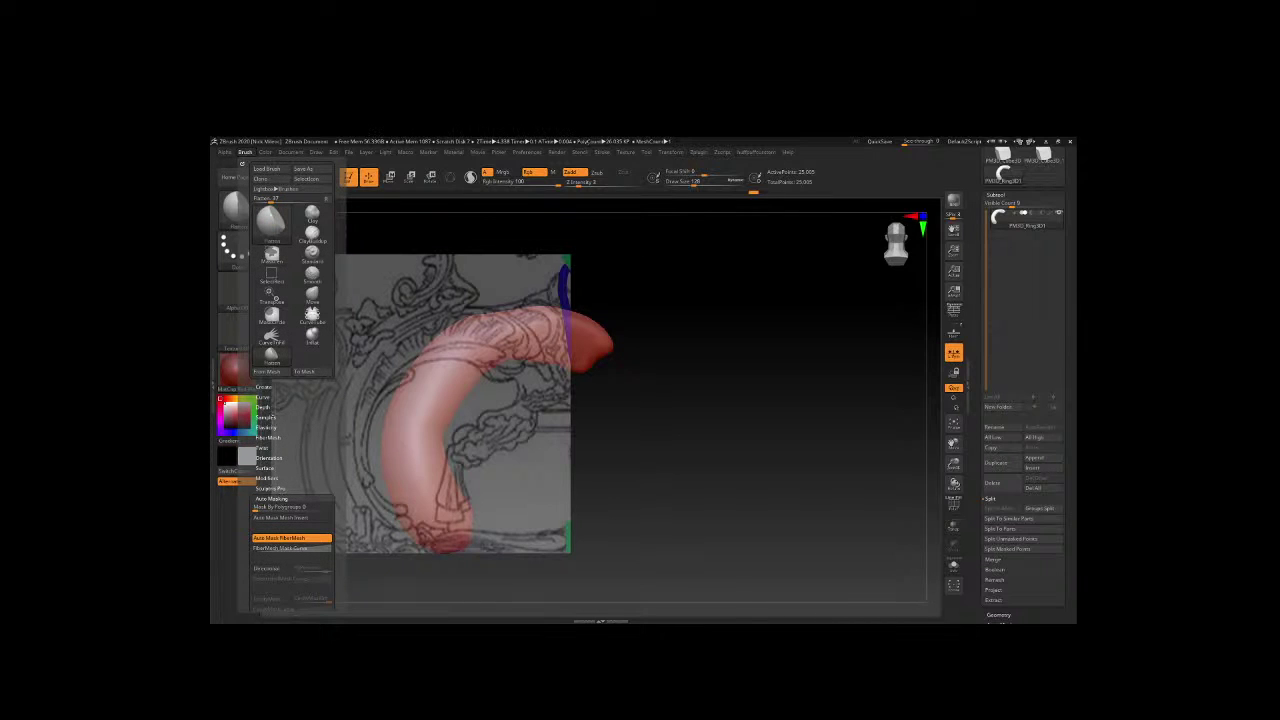
scroll(300, 405, down, 2)
scroll(315, 398, down, 2)
scroll(315, 398, down, 3)
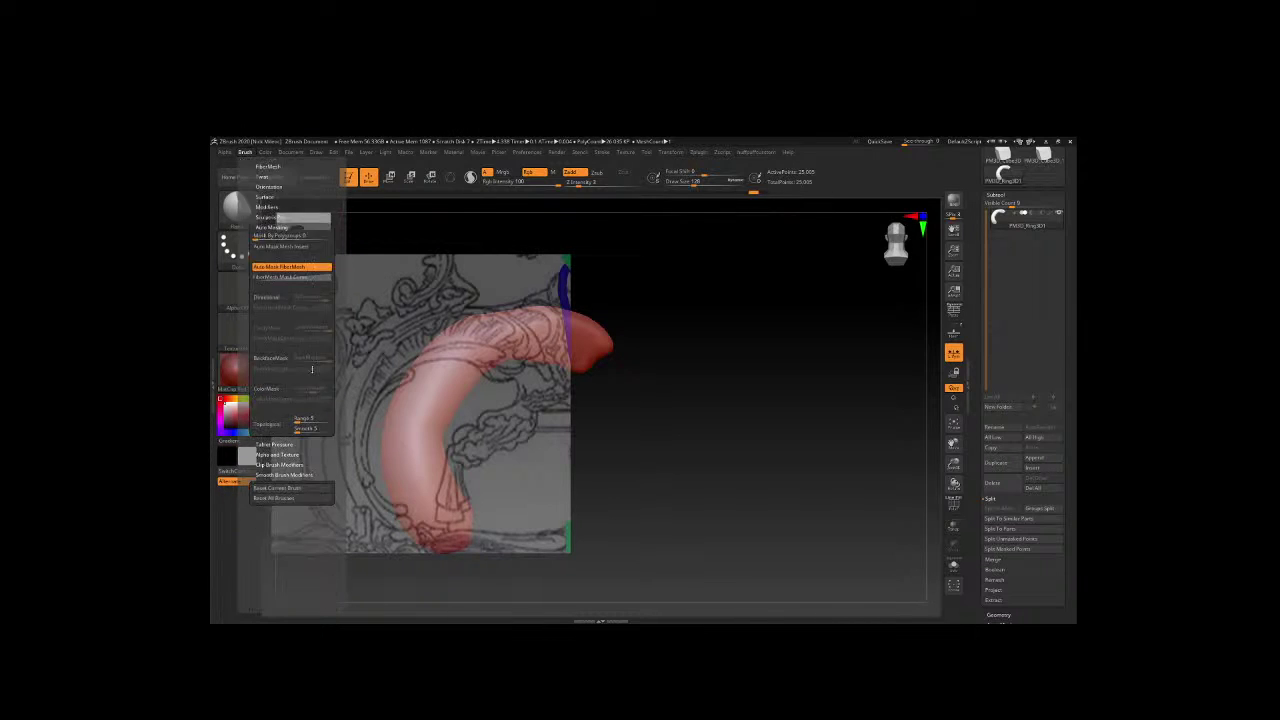
scroll(312, 368, down, 1)
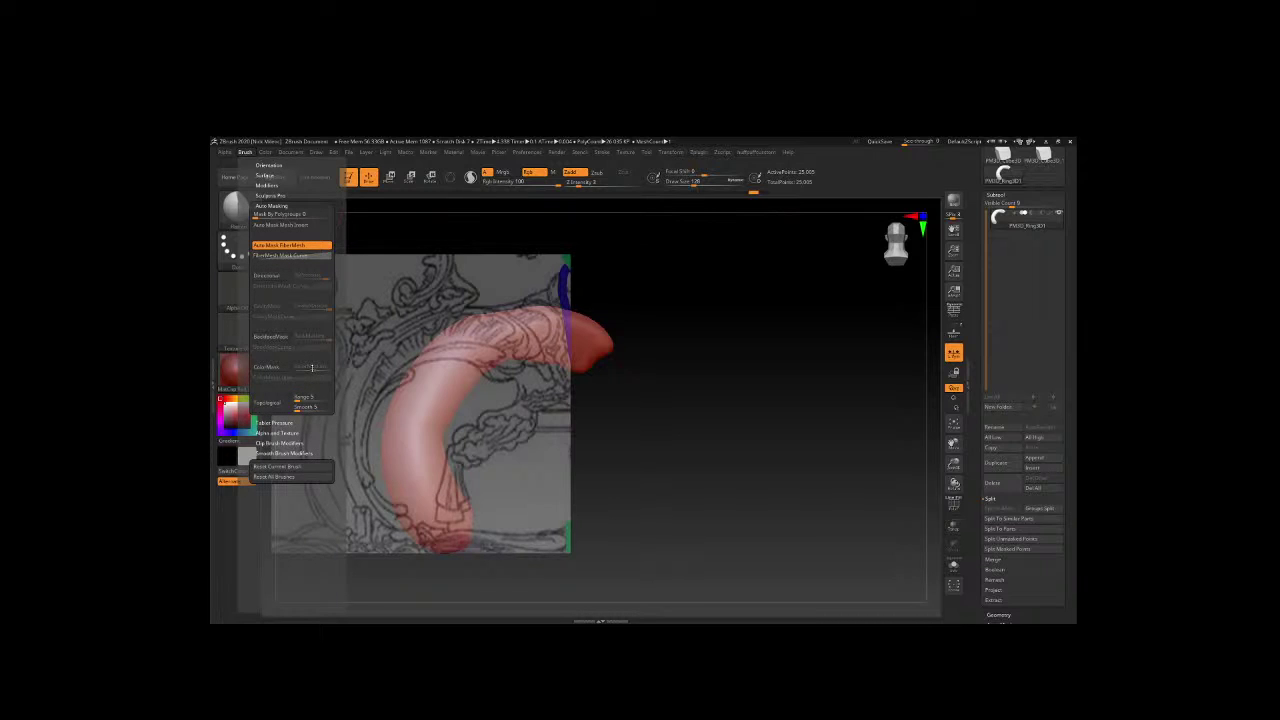
click(251, 158)
scroll(333, 421, down, 2)
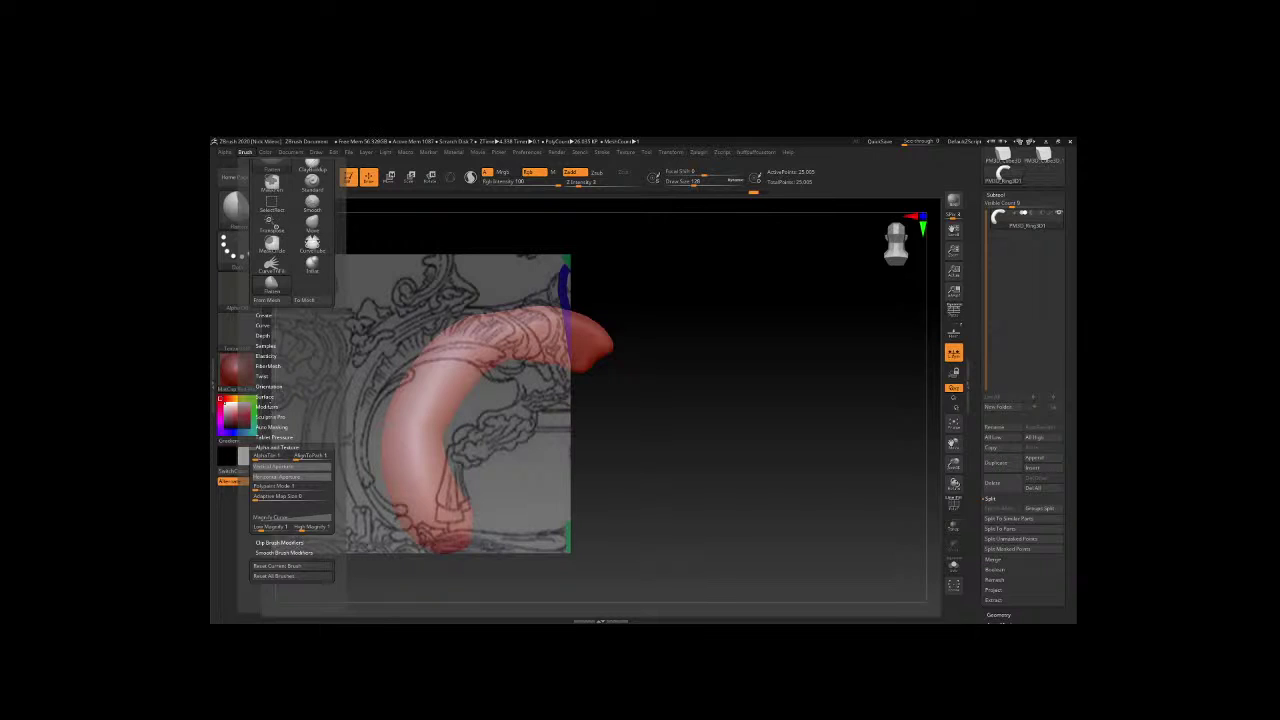
click(271, 427)
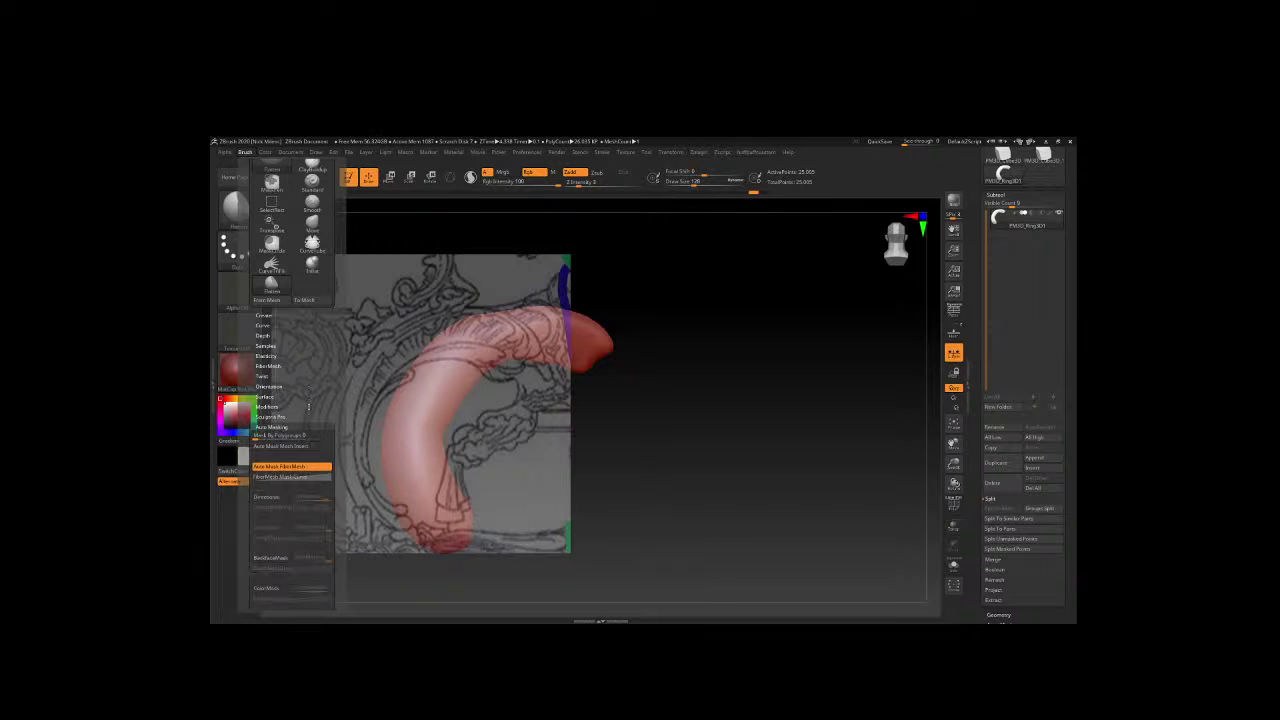
scroll(283, 430, down, 1)
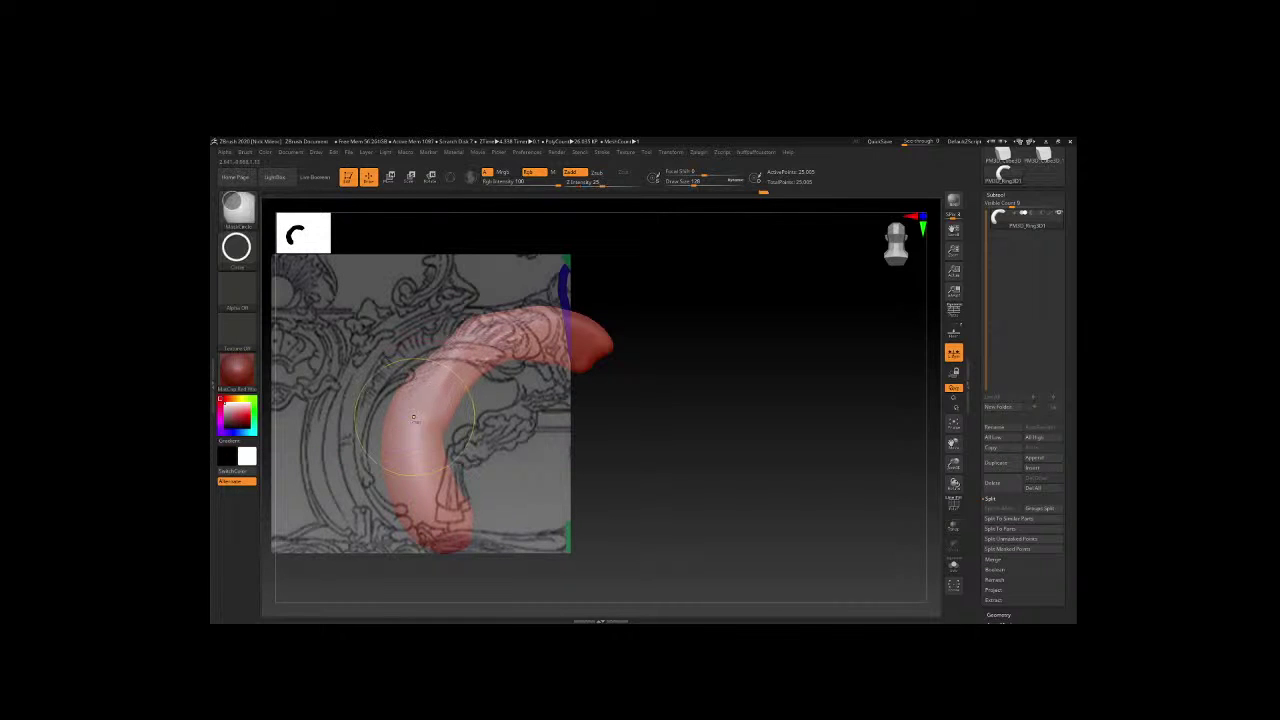
Switch to the YouTube Studio live-stream dashboard and check its settings and analytics.
key(alt+Tab)
key(alt+Tab)
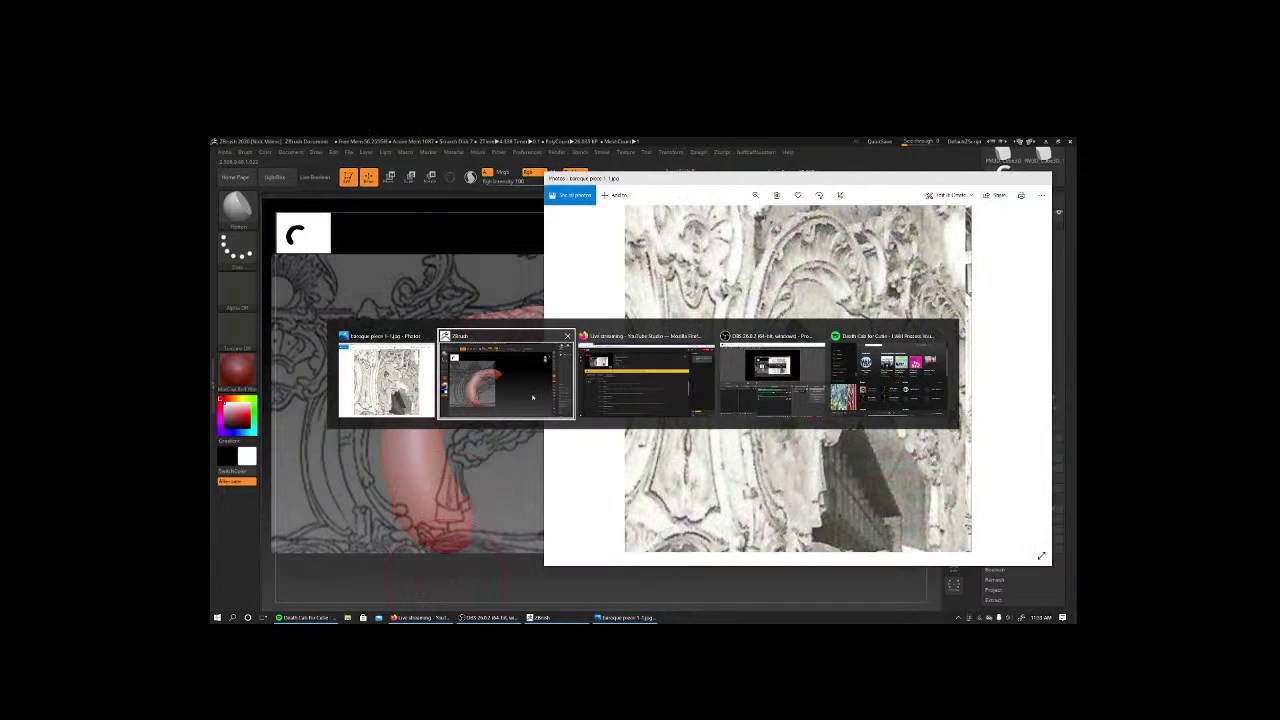
key(Tab)
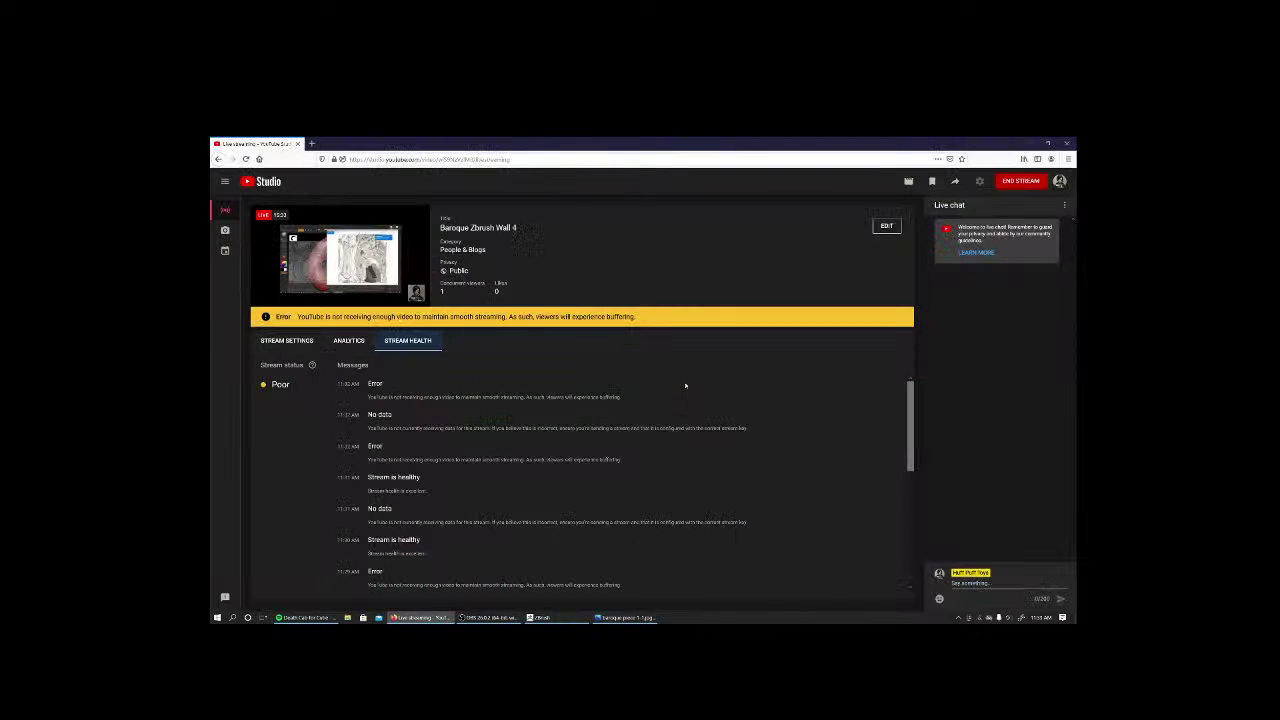
scroll(302, 421, down, 1)
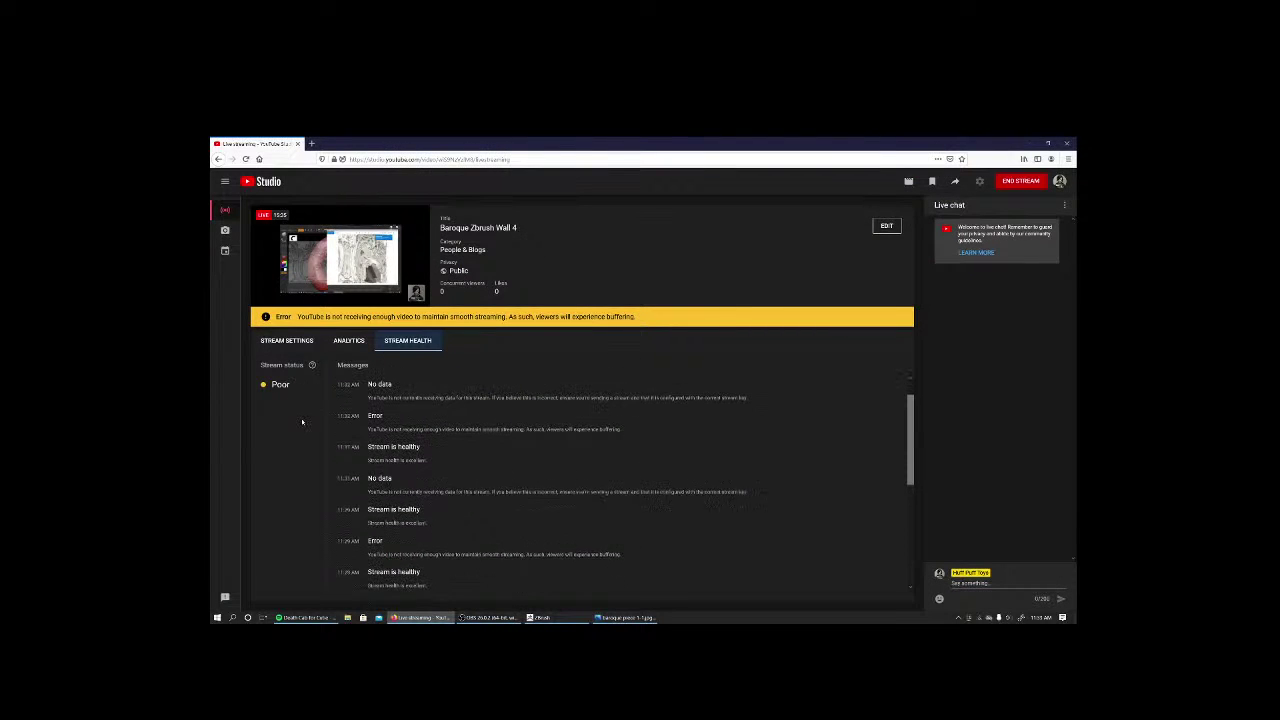
click(288, 341)
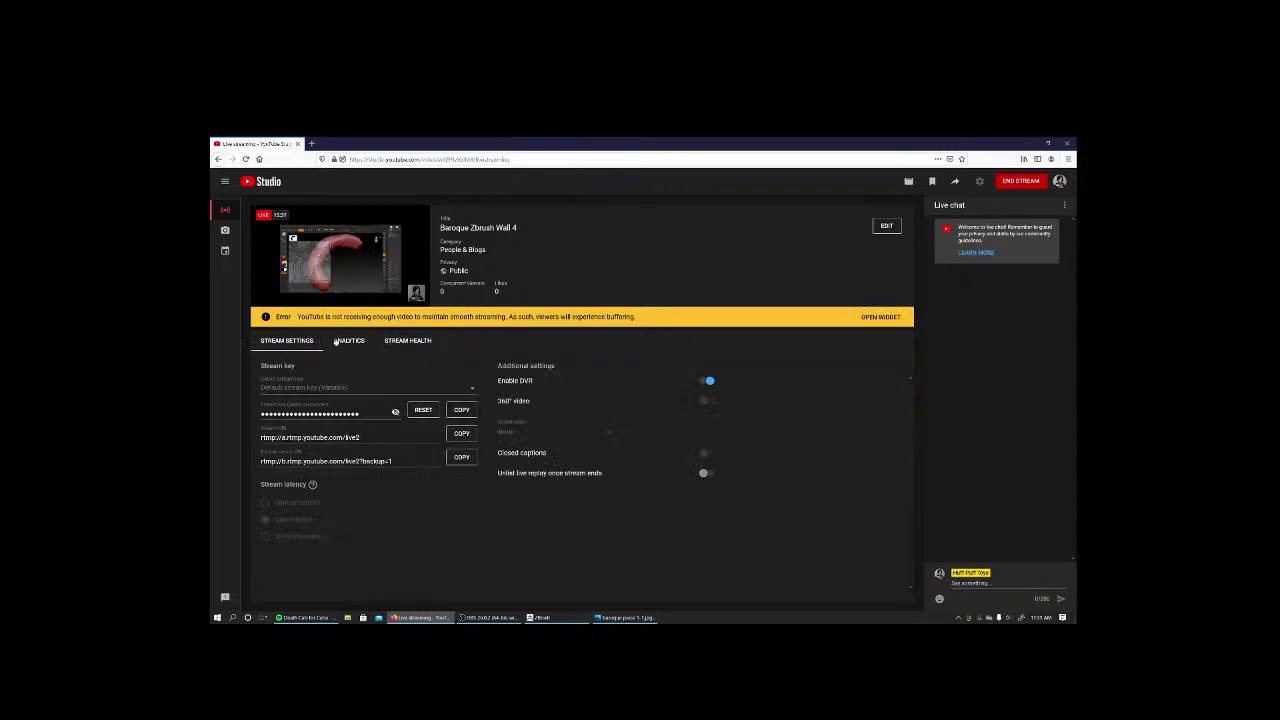
click(338, 341)
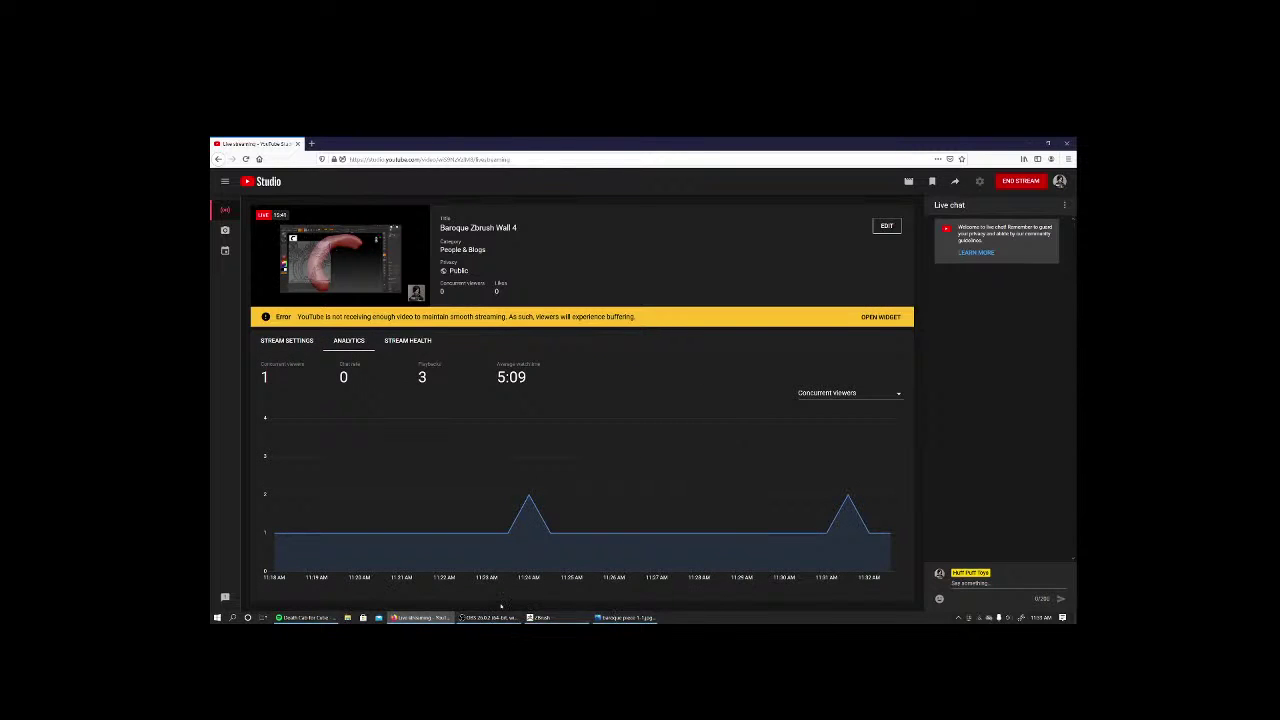
Open a new blank Firefox tab and snap the browser to the right half beside ZBrush.
click(401, 617)
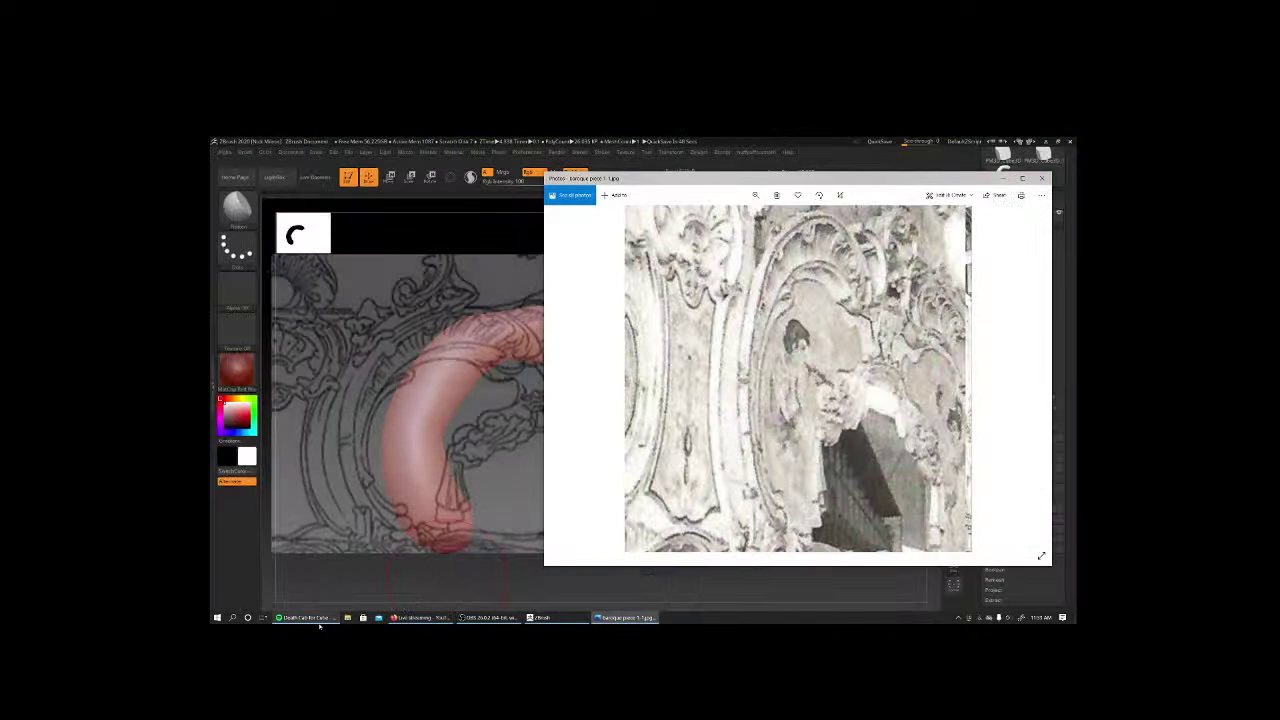
click(349, 617)
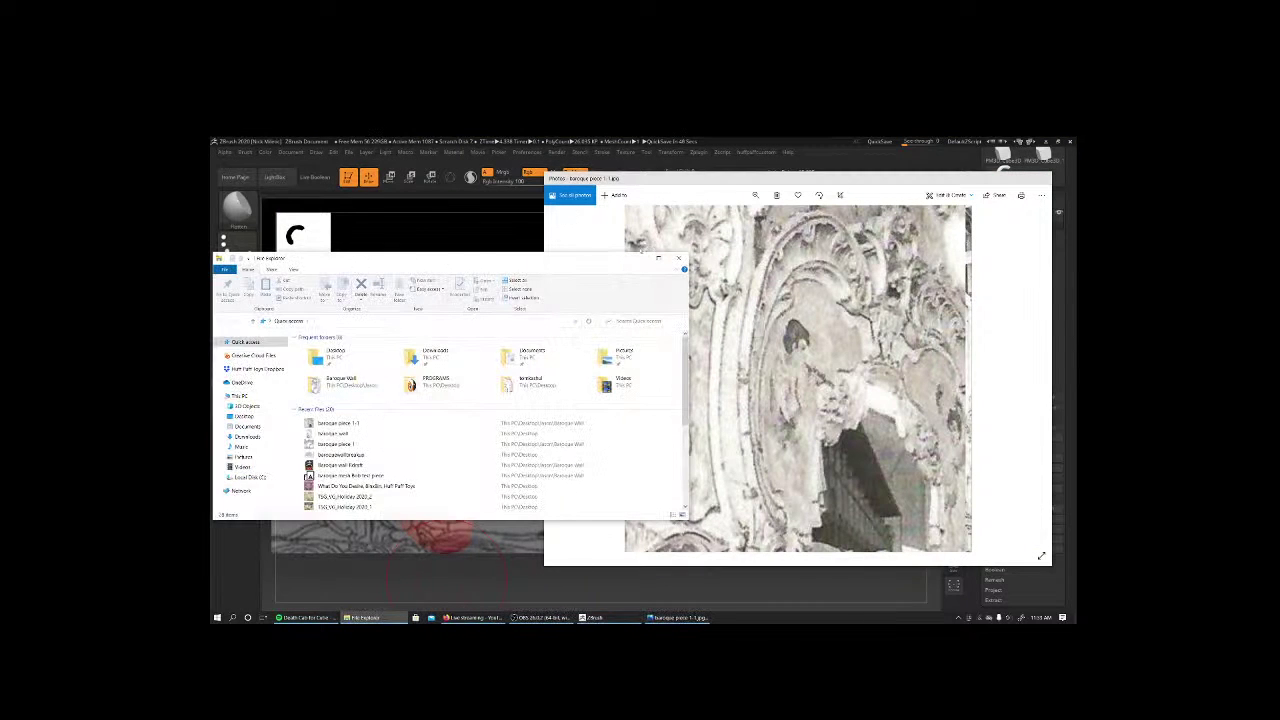
click(679, 258)
click(420, 617)
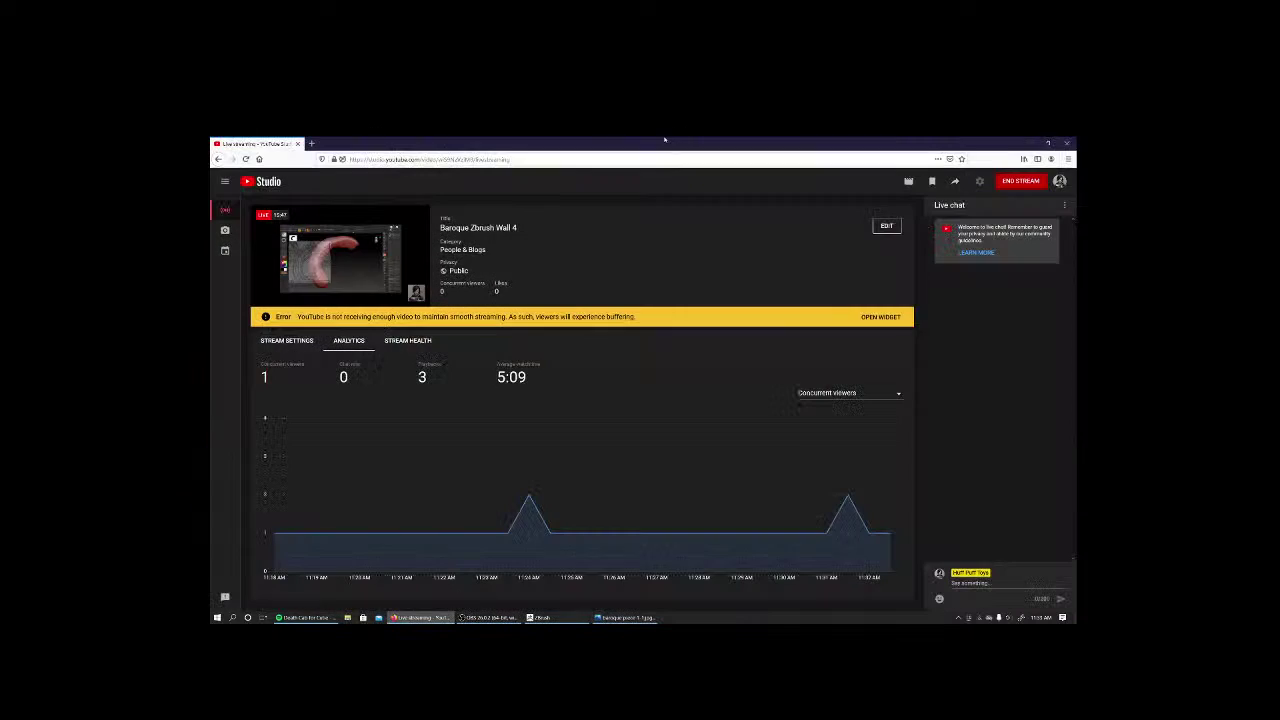
click(318, 143)
key(super+Right)
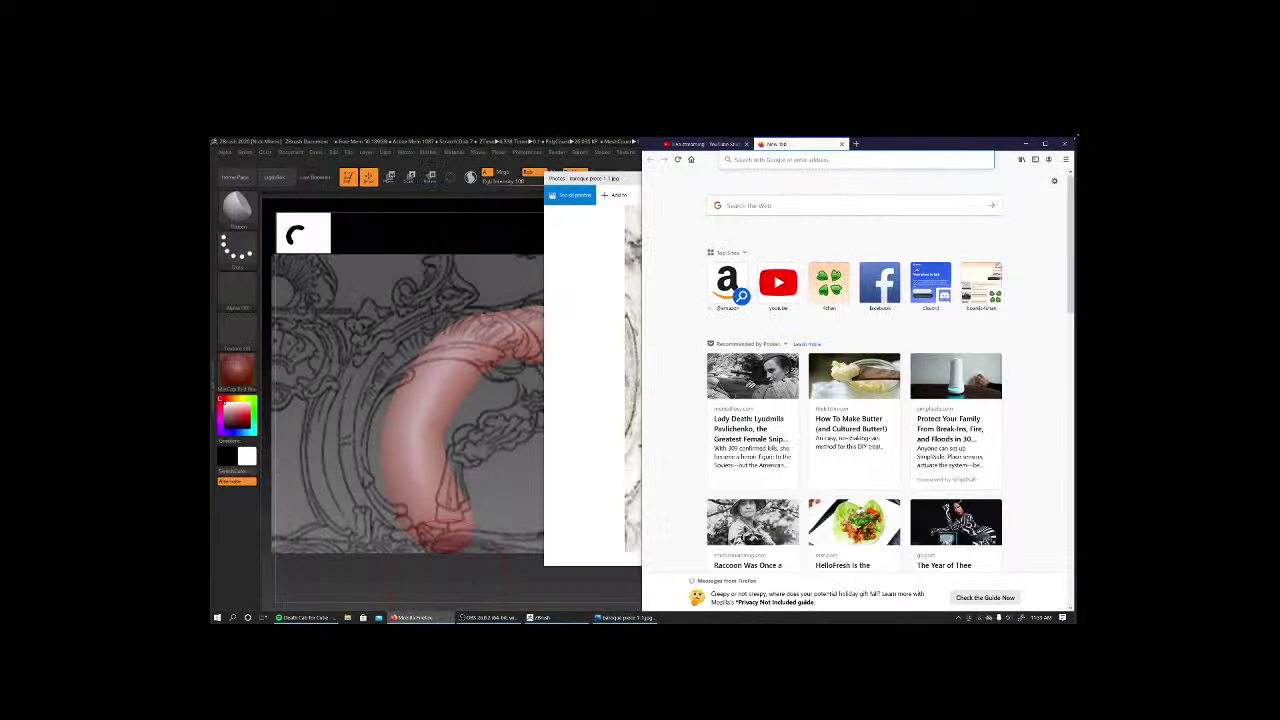
Unsnap the smaller browser window and collapse the Top Sites section on the new tab.
mouse_move(987, 148)
mouse_down()
mouse_move(652, 204)
mouse_move(648, 363)
mouse_up()
right_click(497, 462)
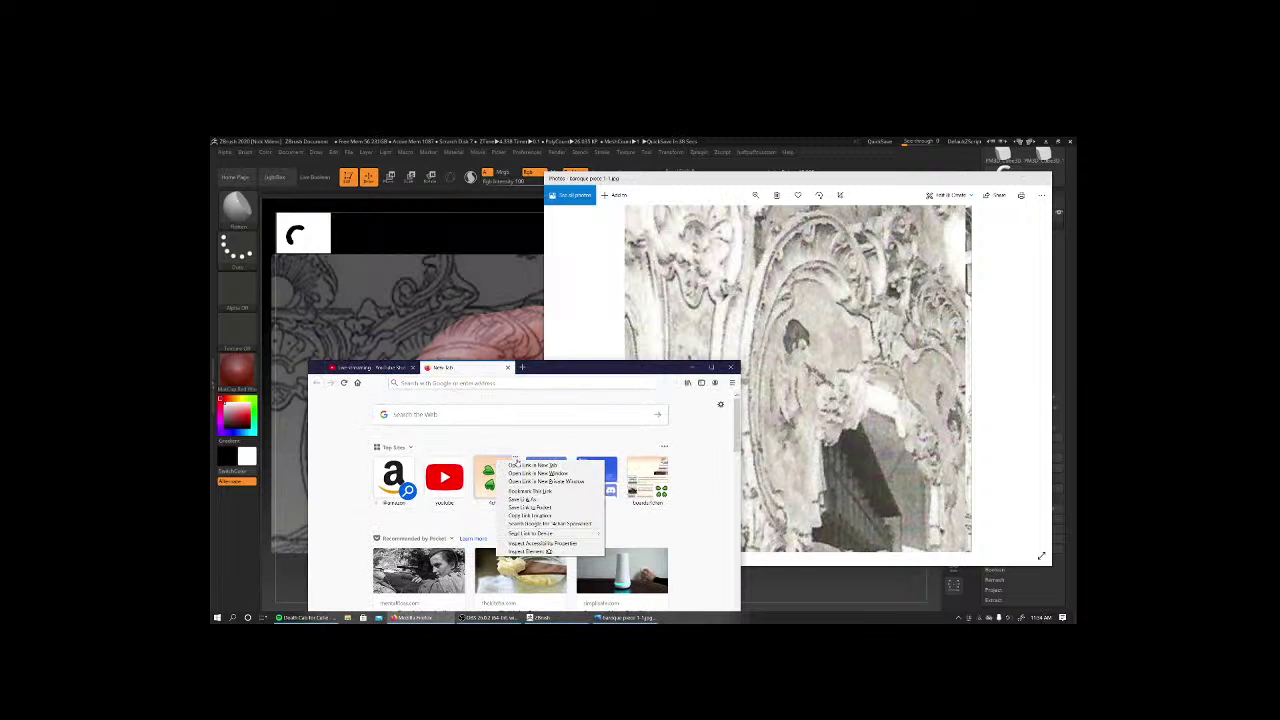
click(684, 449)
click(664, 447)
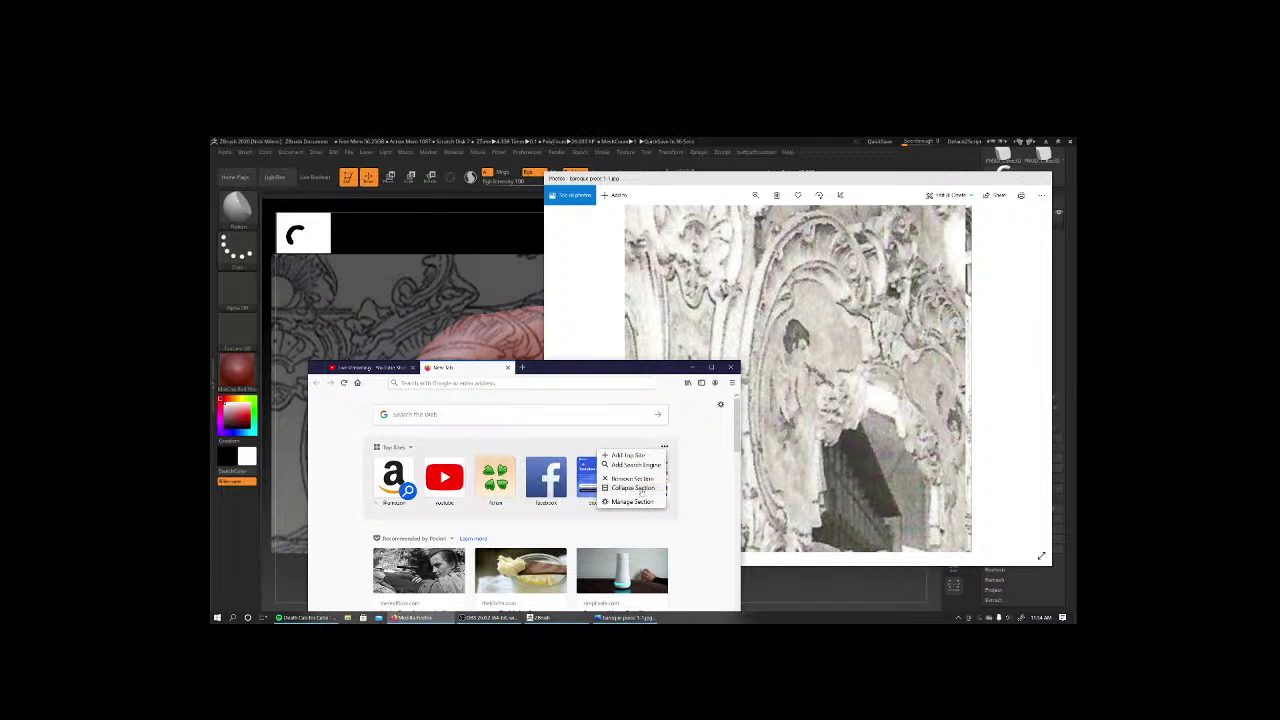
click(653, 487)
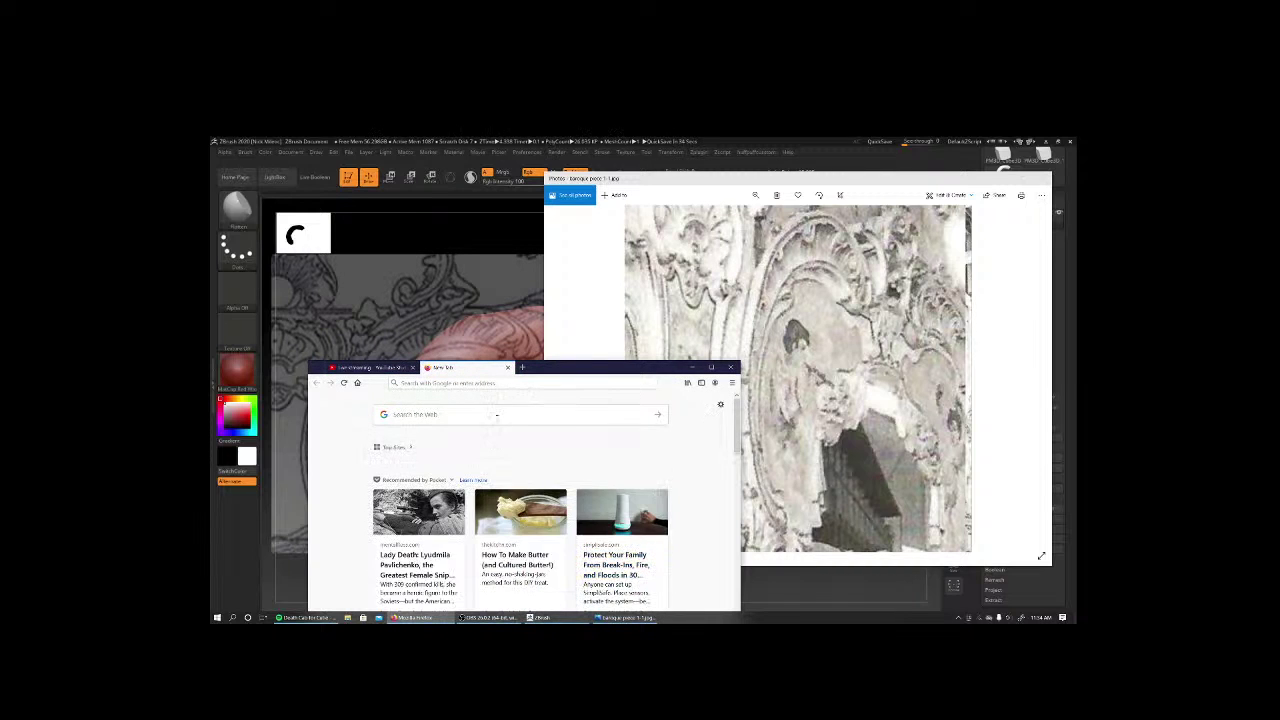
Search Google for 'masking zbrush texture'.
click(522, 384)
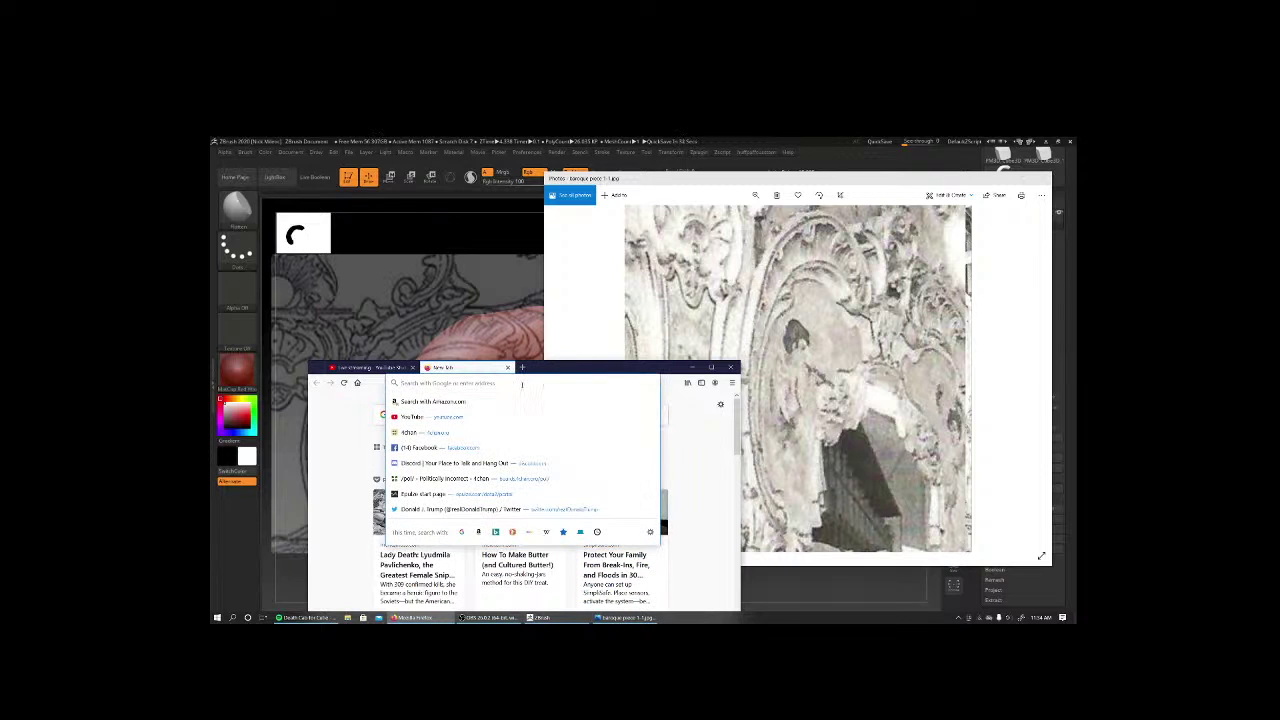
text(mask)
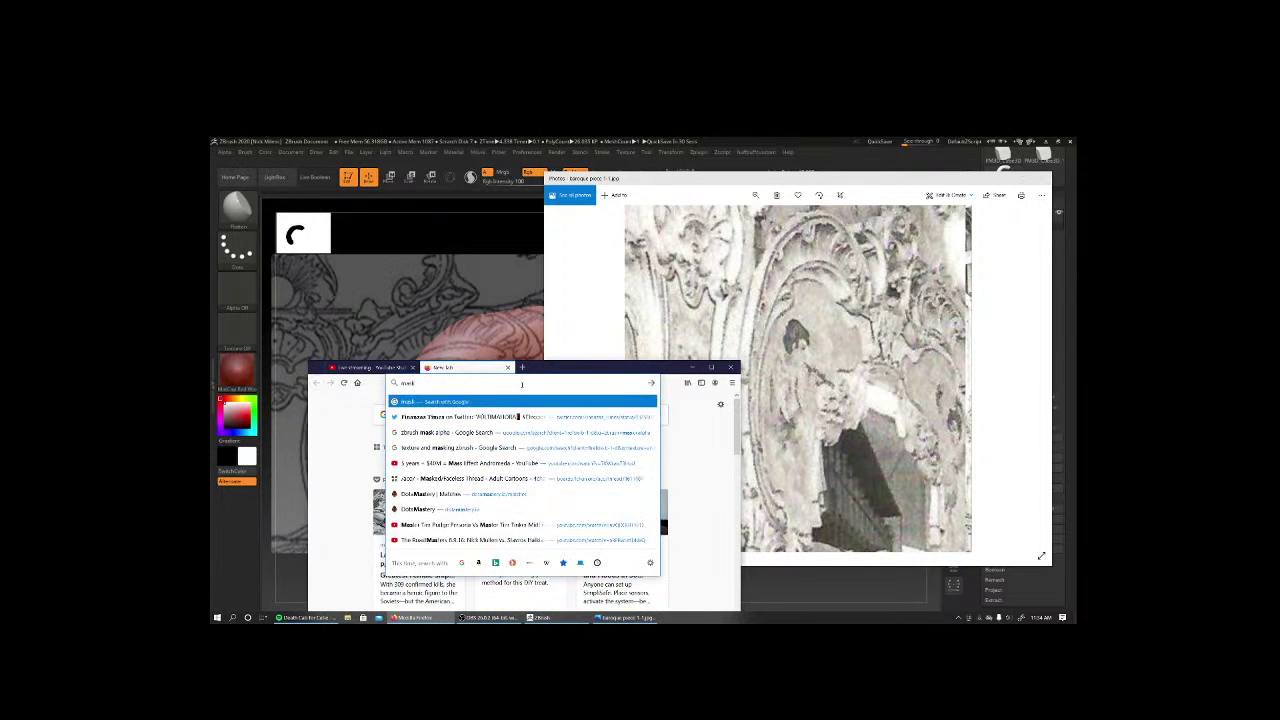
text(ing)
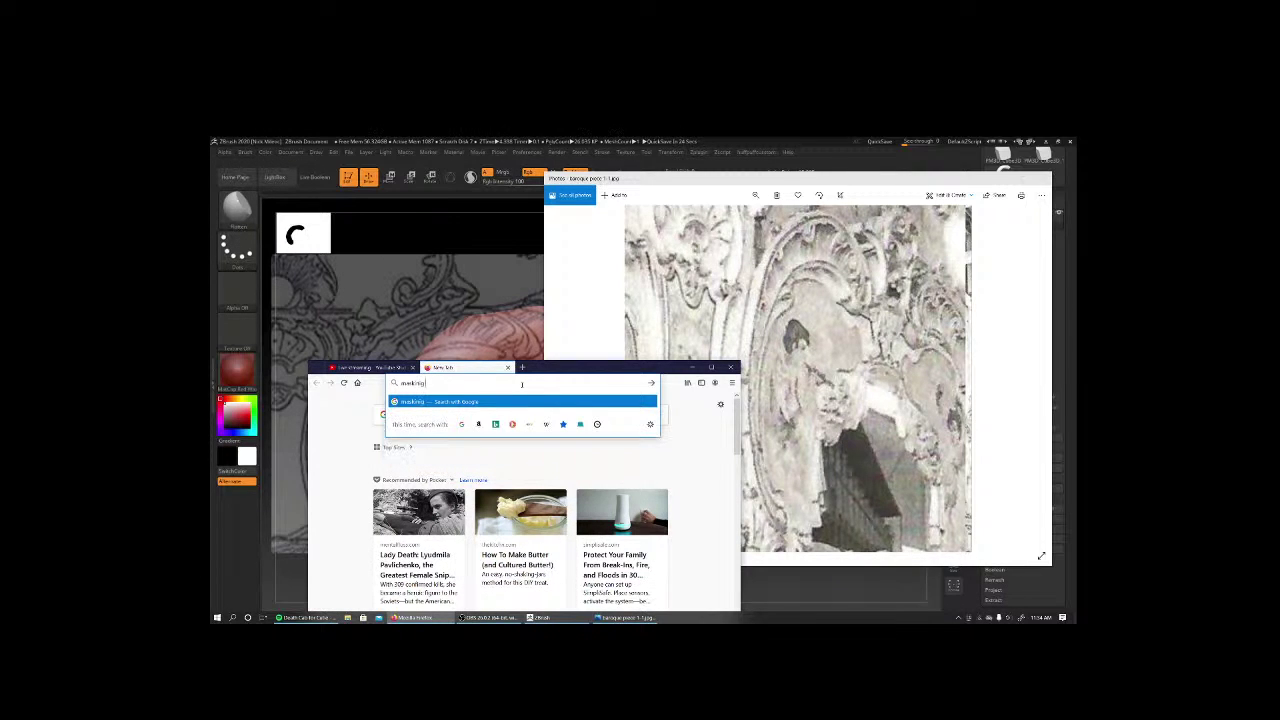
key(BackSpace)
key(BackSpace)
key(BackSpace)
key(BackSpace)
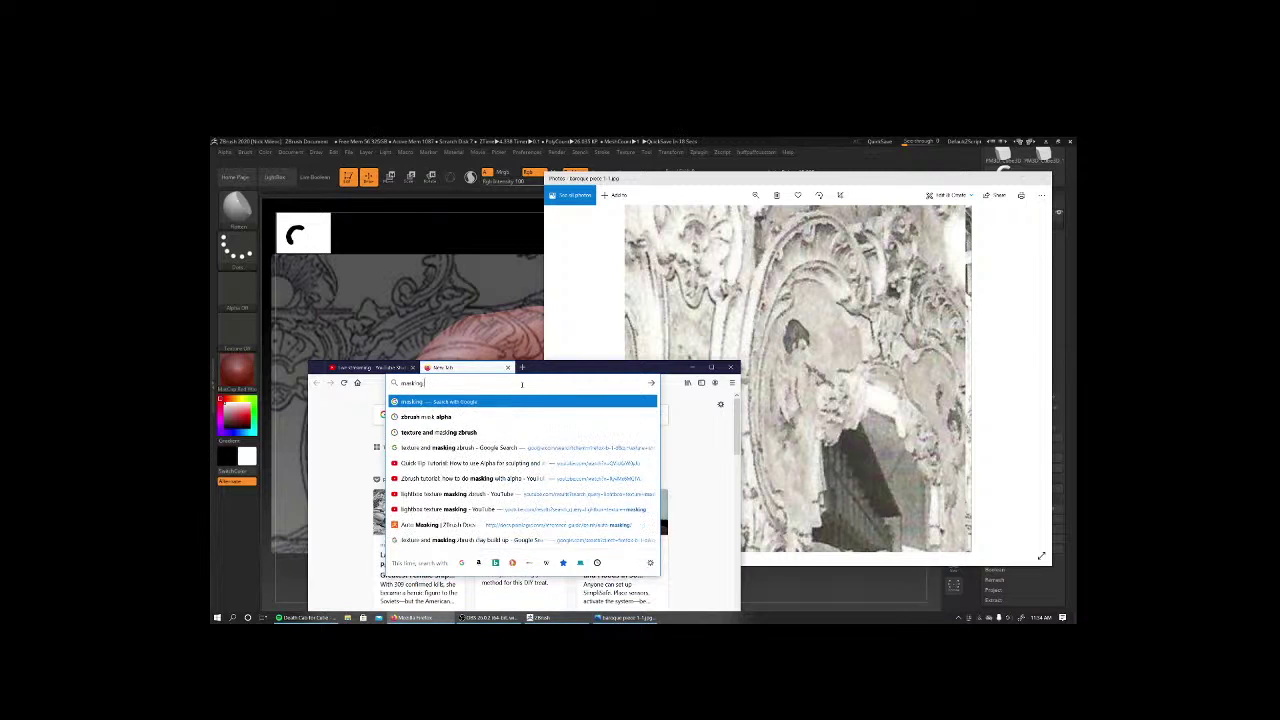
text( zbrush tex)
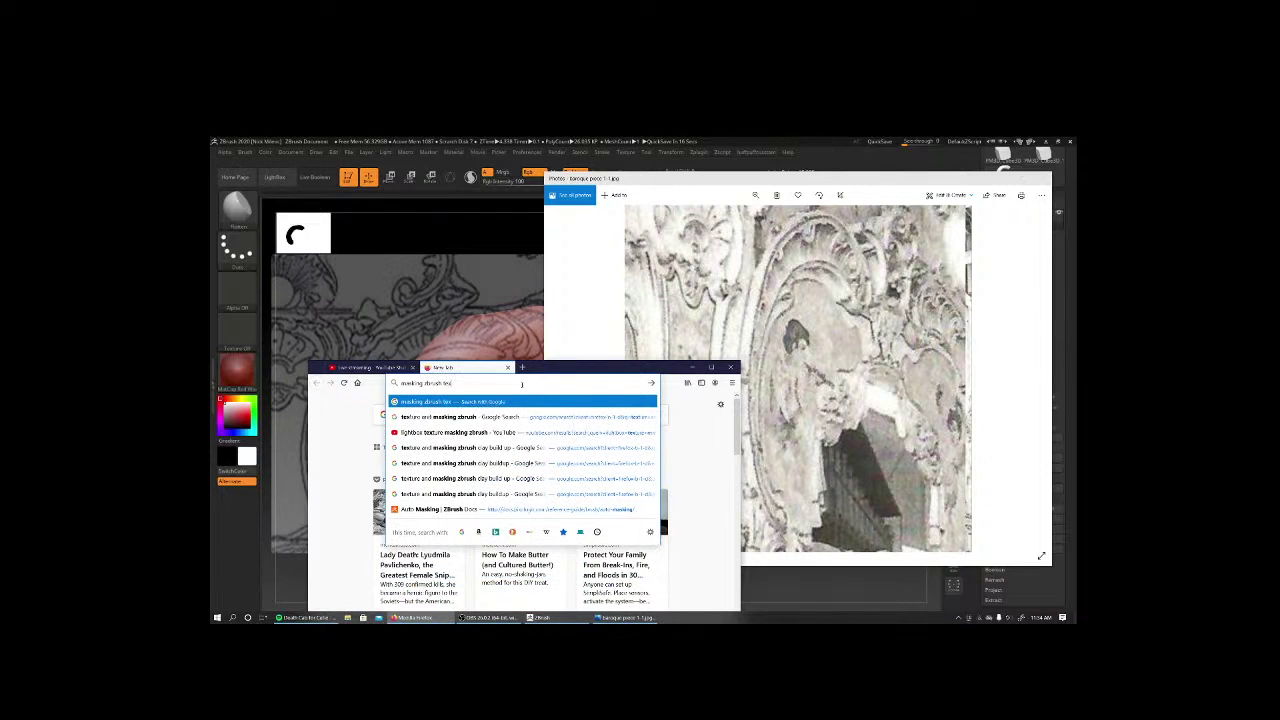
text(ture)
key(Return)
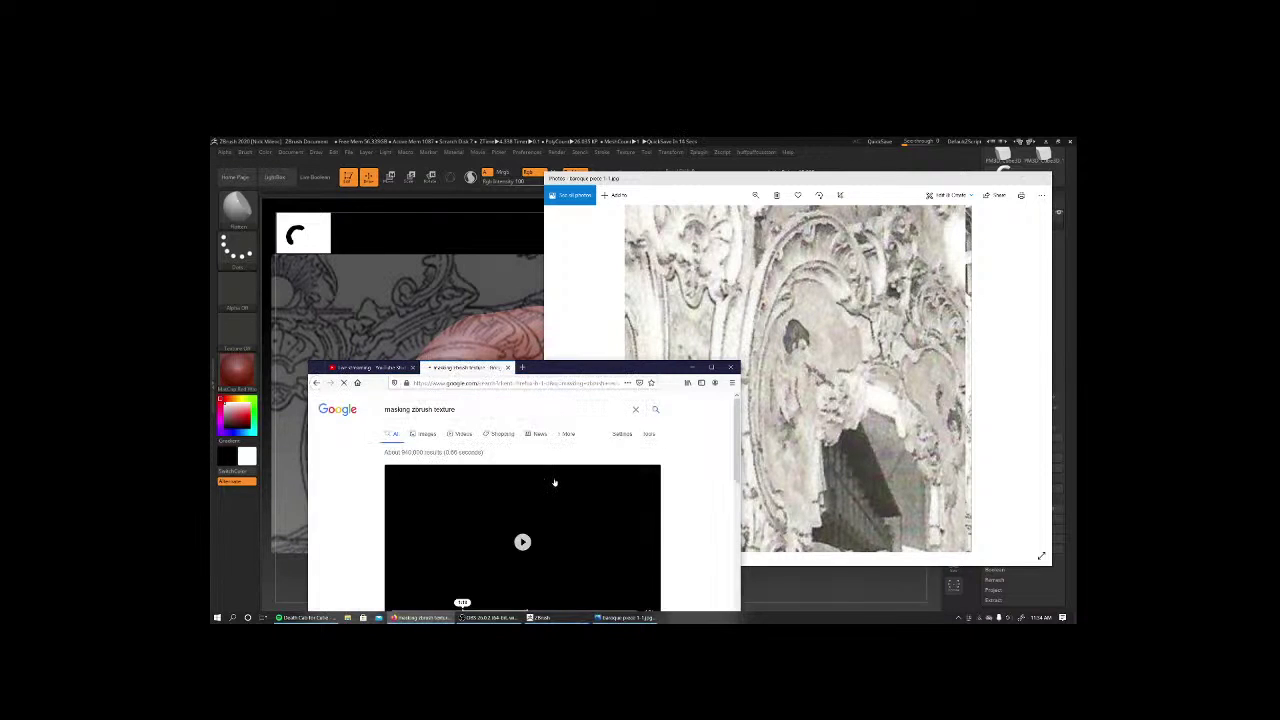
Scroll through the 'masking zbrush texture' search results.
scroll(554, 482, down, 2)
scroll(646, 491, down, 2)
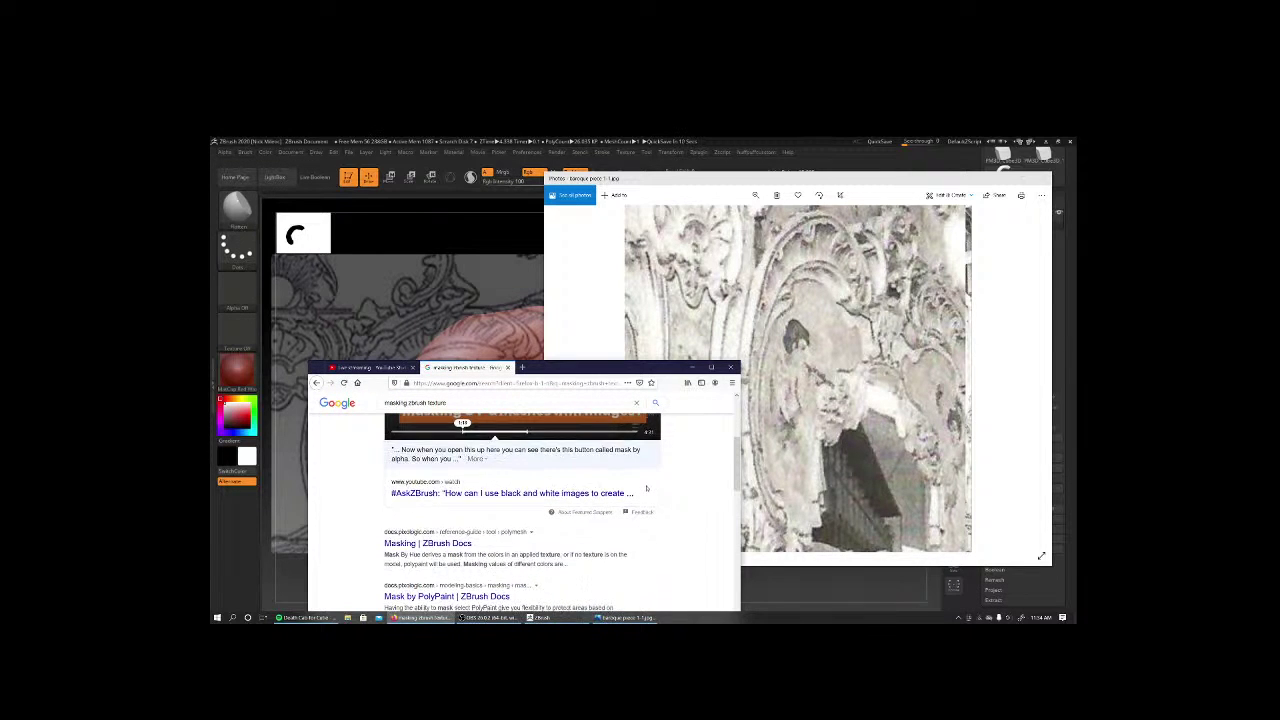
scroll(646, 488, down, 1)
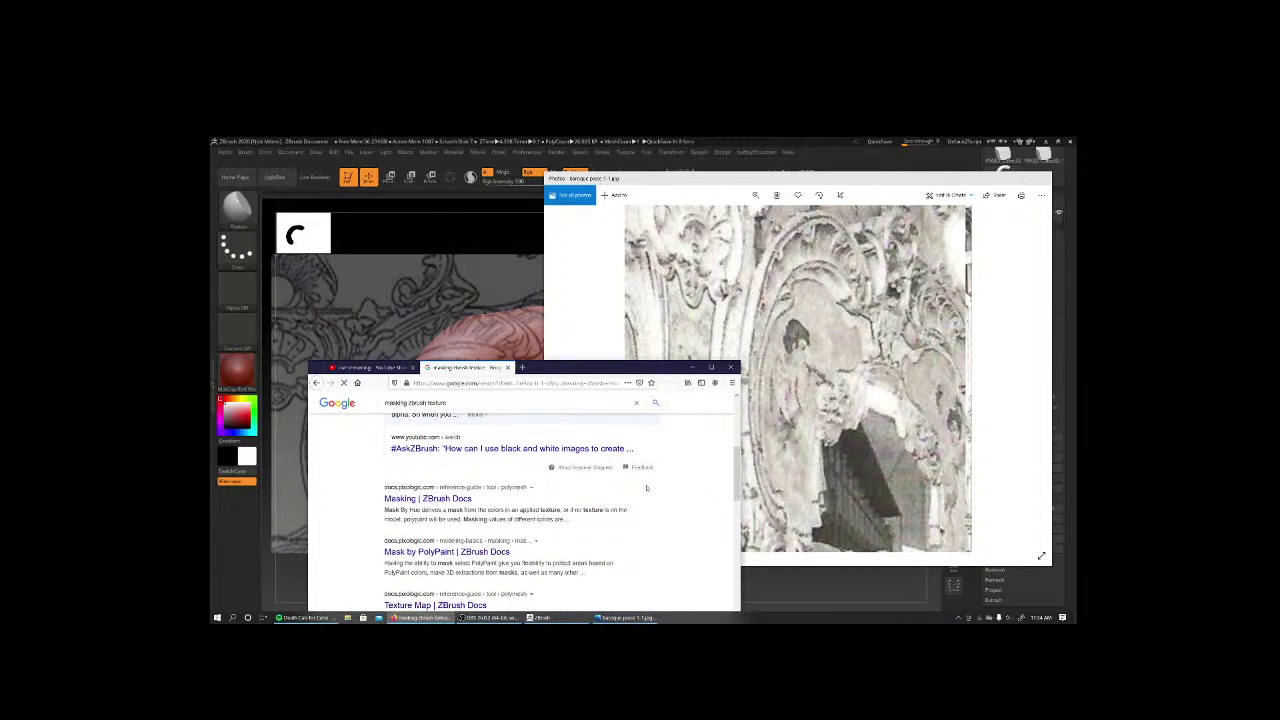
scroll(646, 488, down, 3)
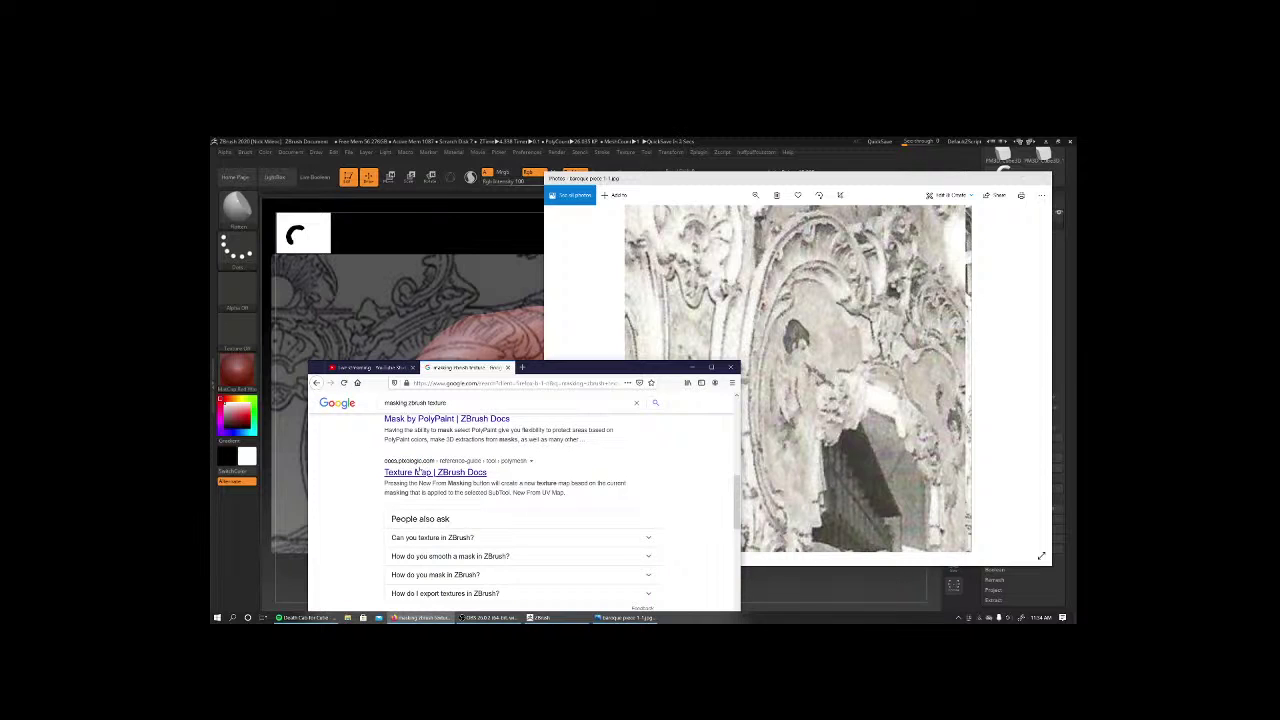
scroll(452, 478, up, 5)
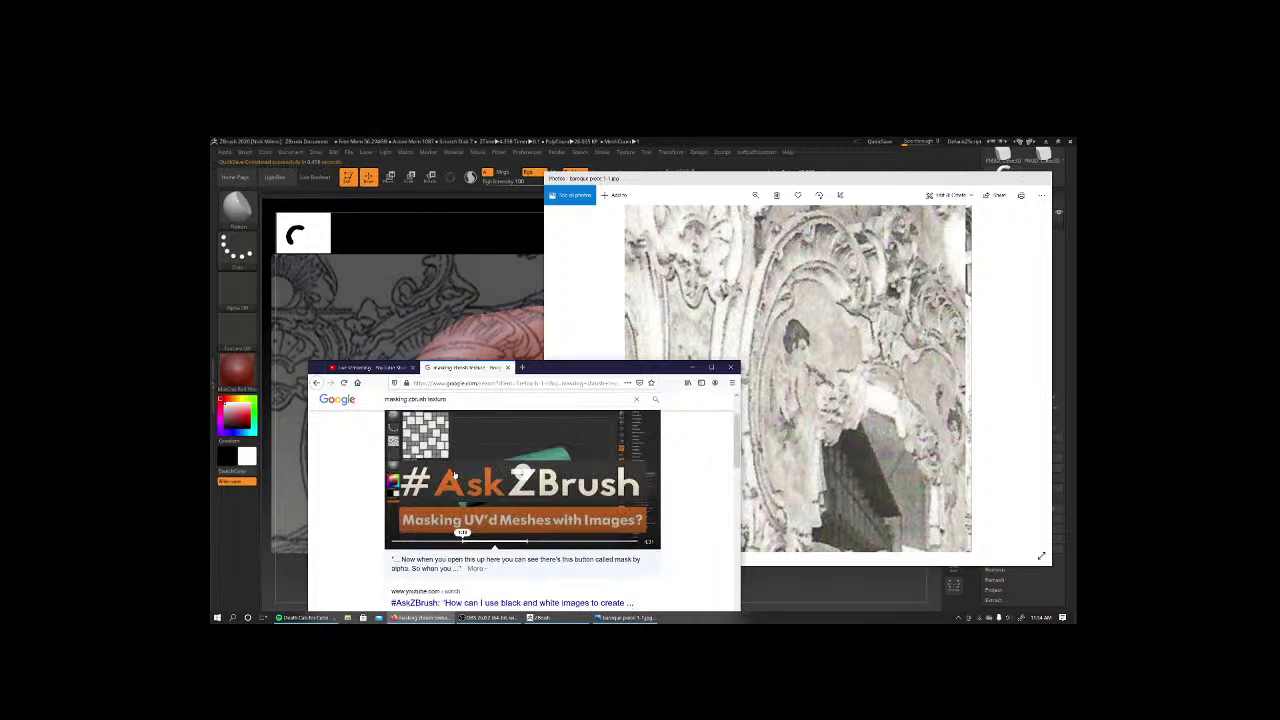
scroll(455, 475, up, 1)
scroll(520, 480, down, 3)
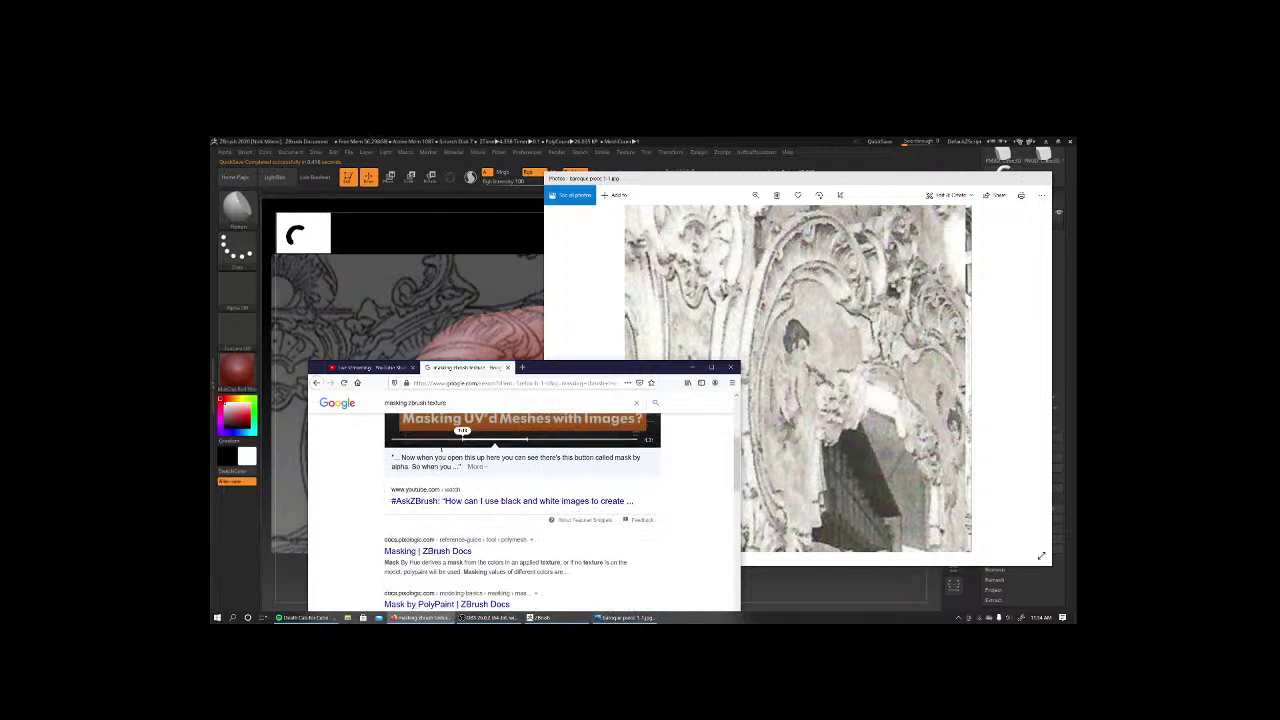
scroll(567, 486, up, 2)
Maximize the browser and replace the query with a search for 'jpeg in zbrush'.
click(711, 367)
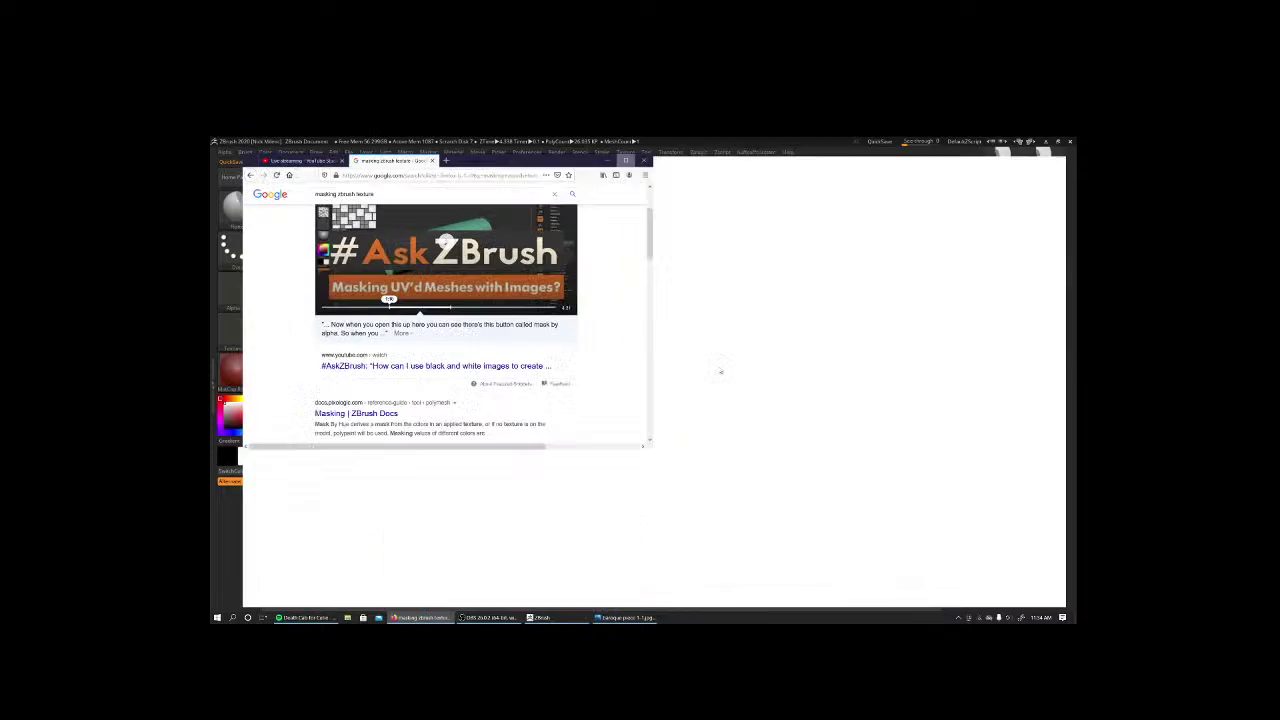
triple_click(317, 179)
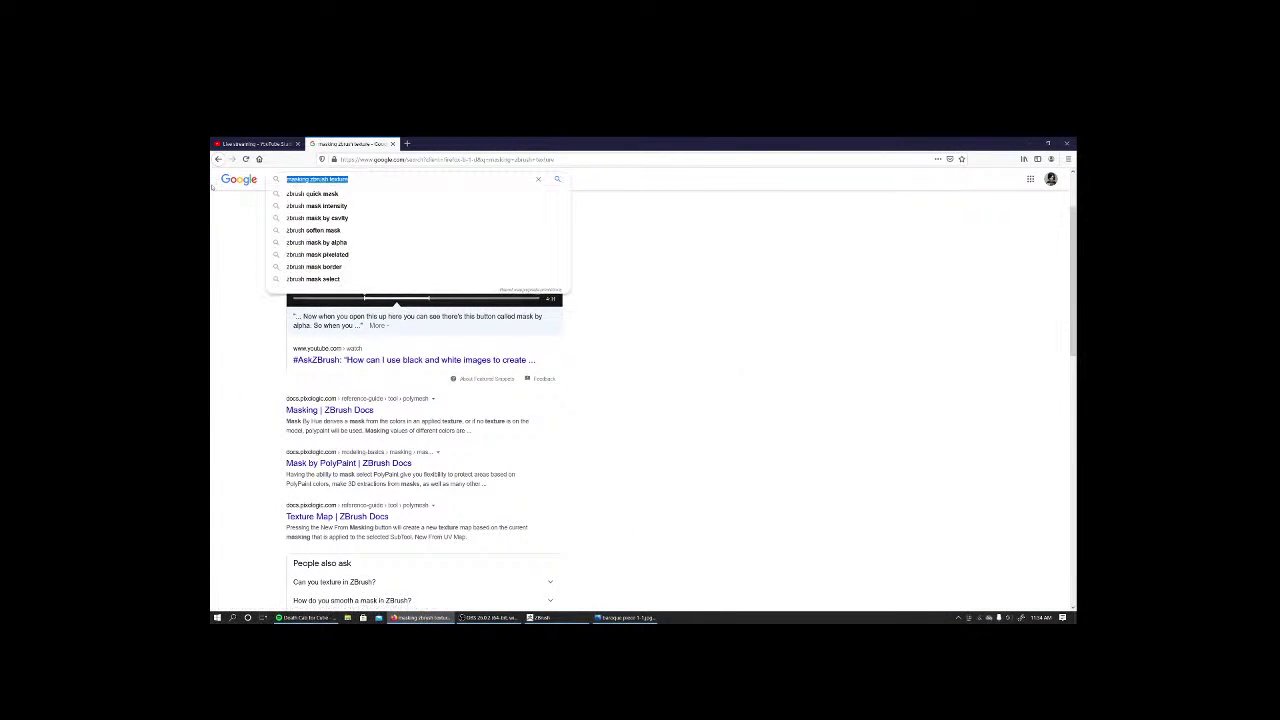
text(jpeg in z)
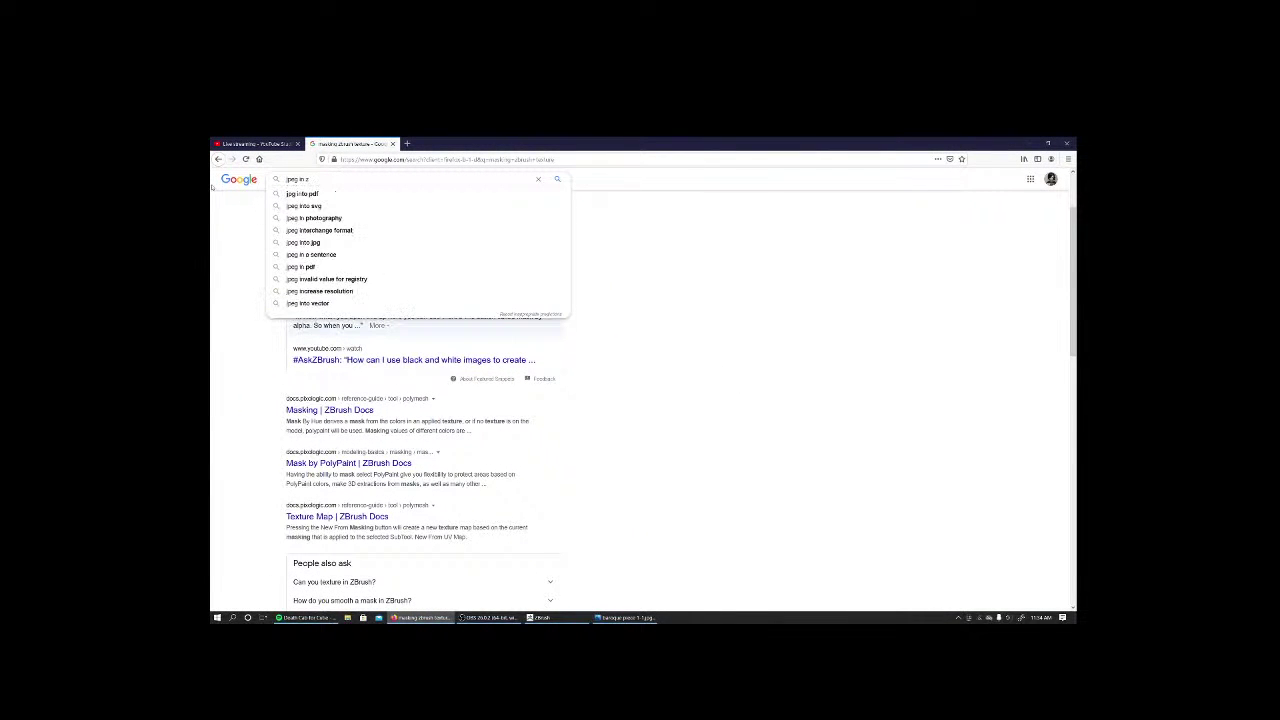
text(brus)
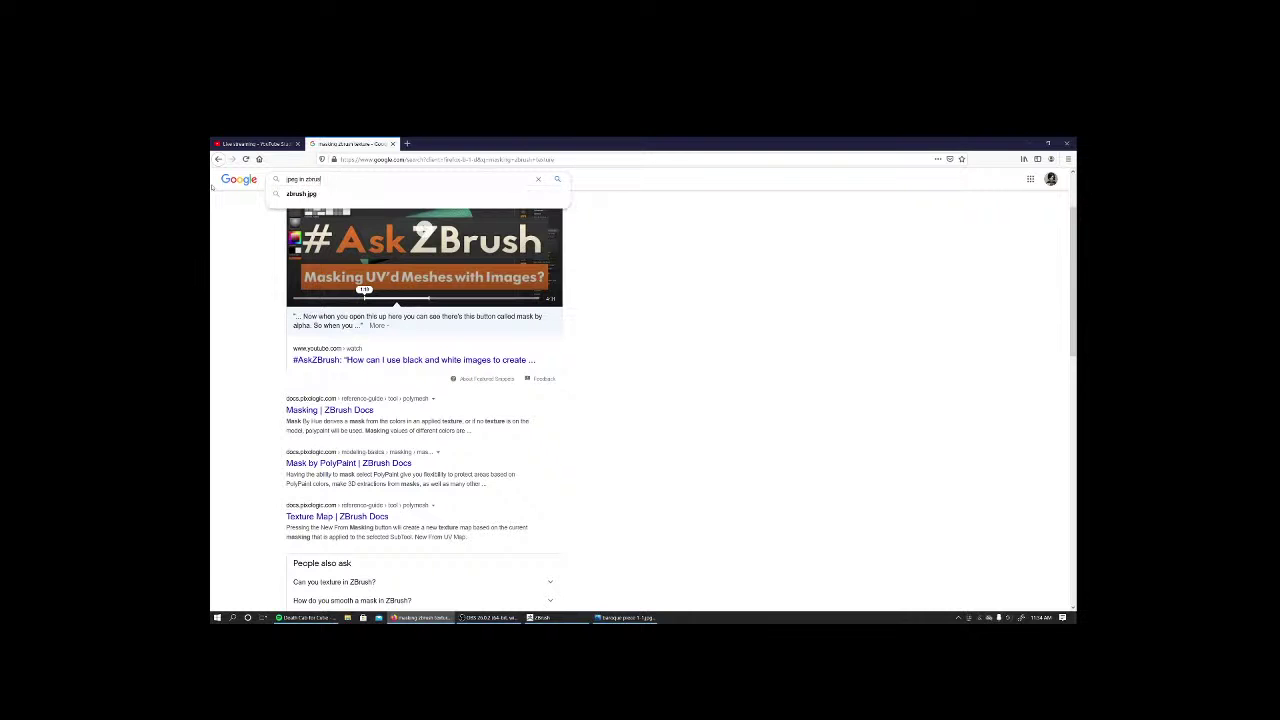
text(h)
key(Return)
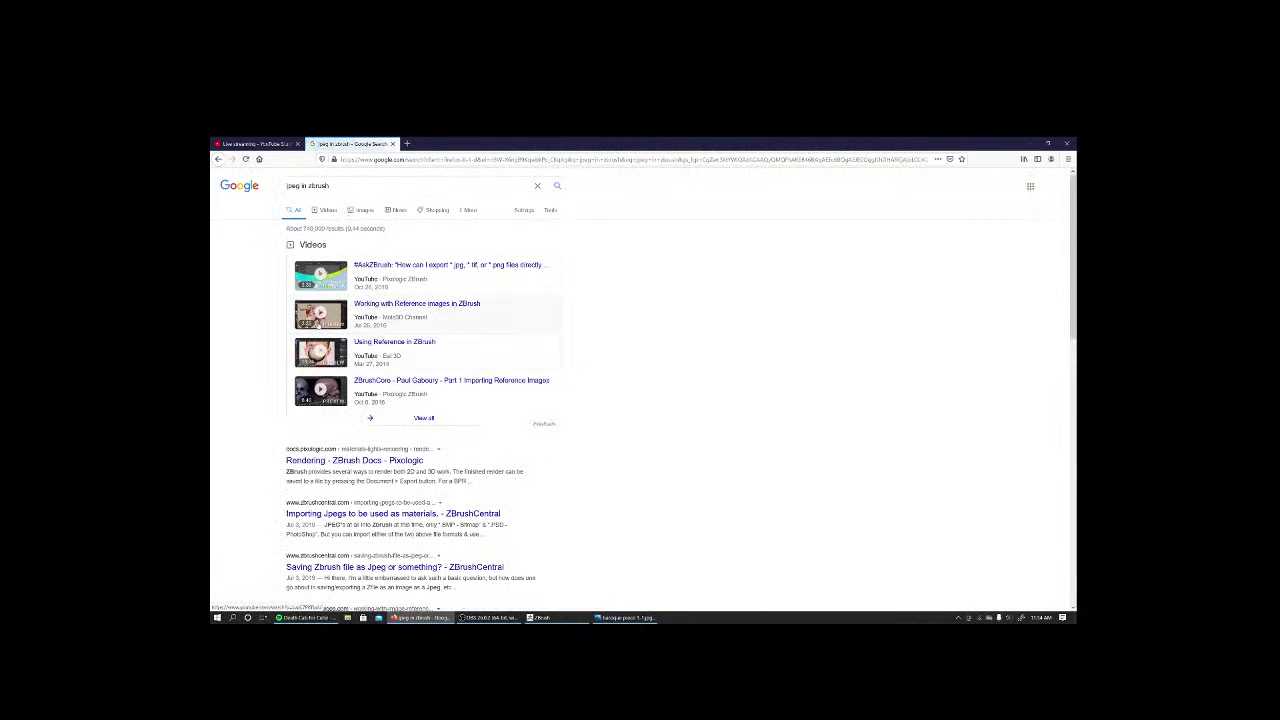
Play 'Working with Reference images in ZBrush' in a restored-down window after pausing the background music.
click(322, 314)
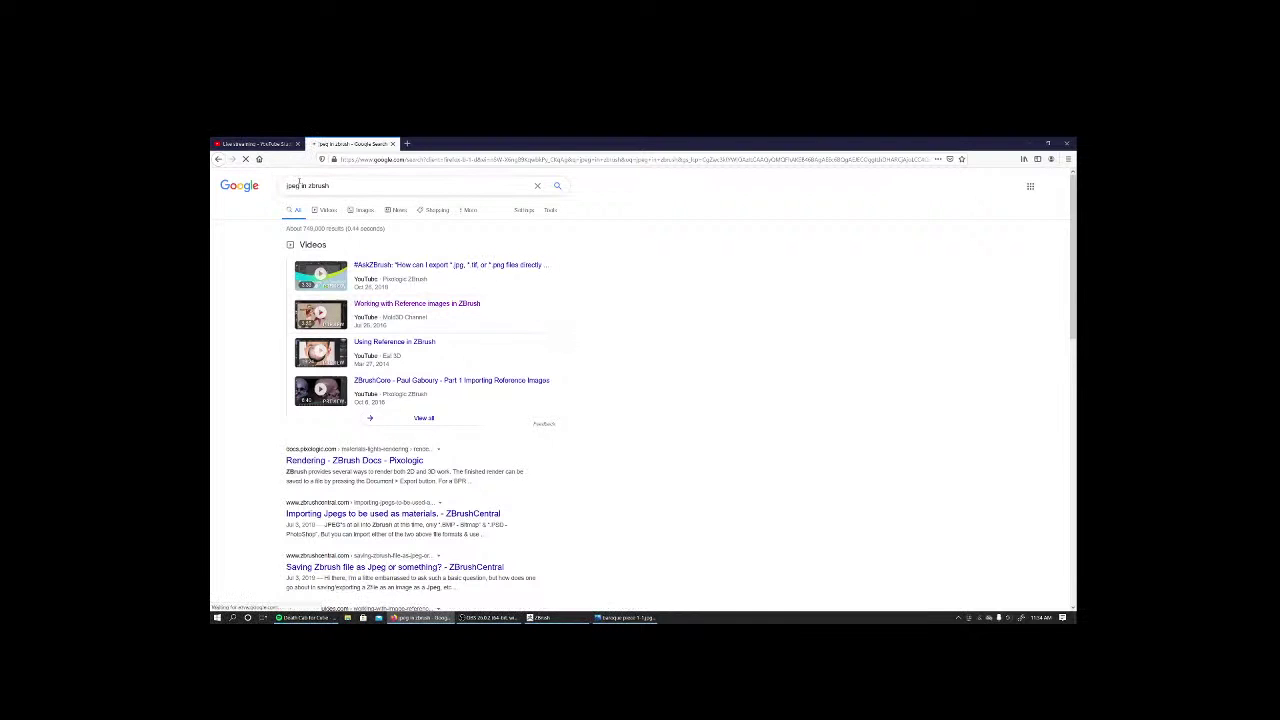
key(XF86AudioPlay)
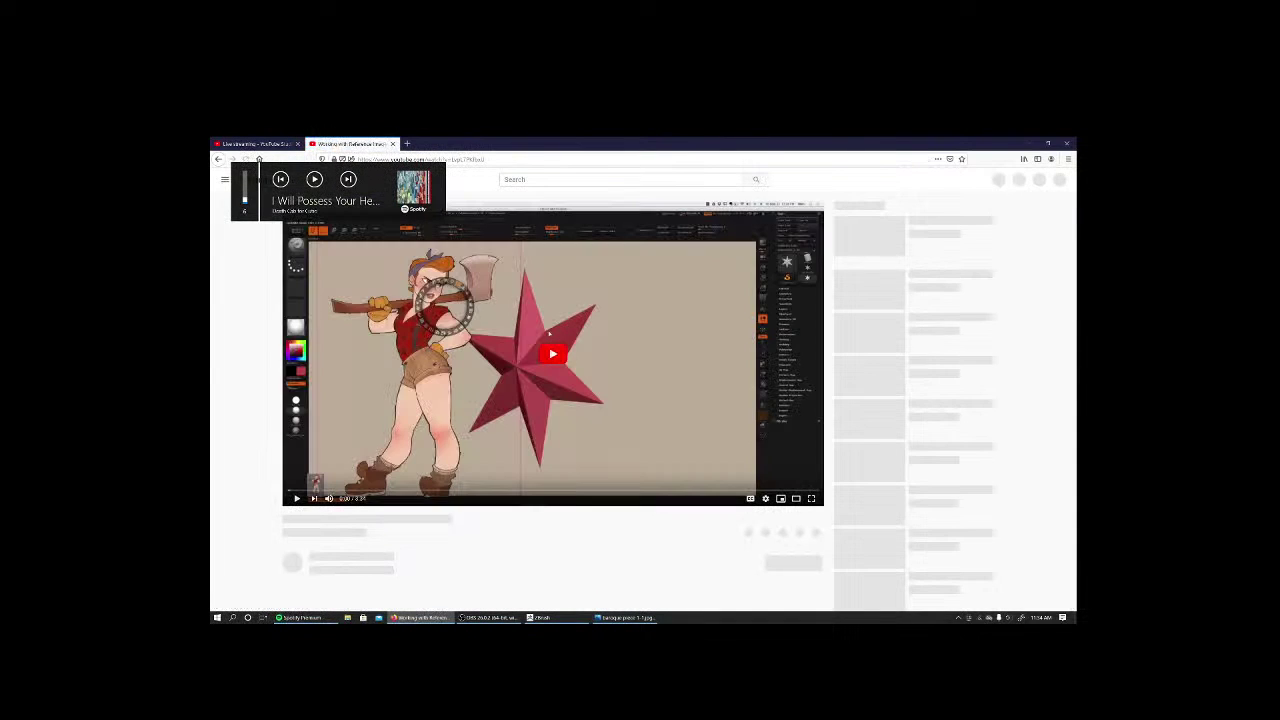
click(255, 143)
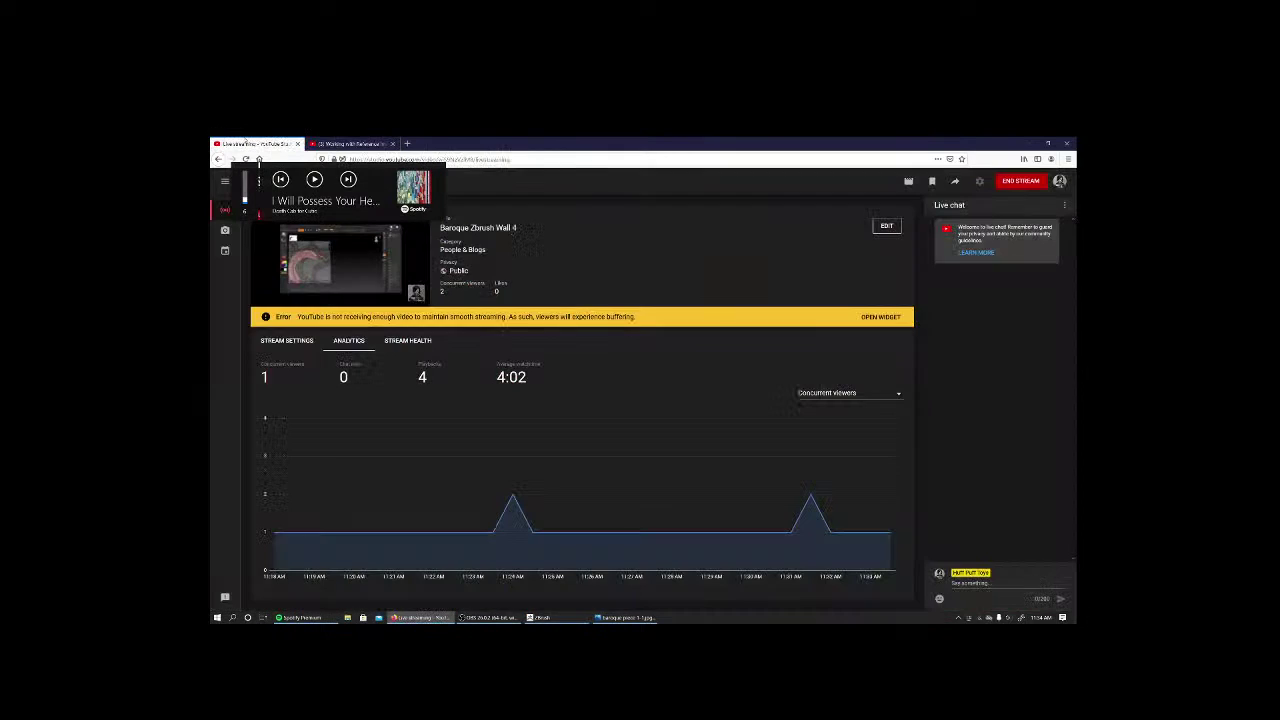
click(349, 143)
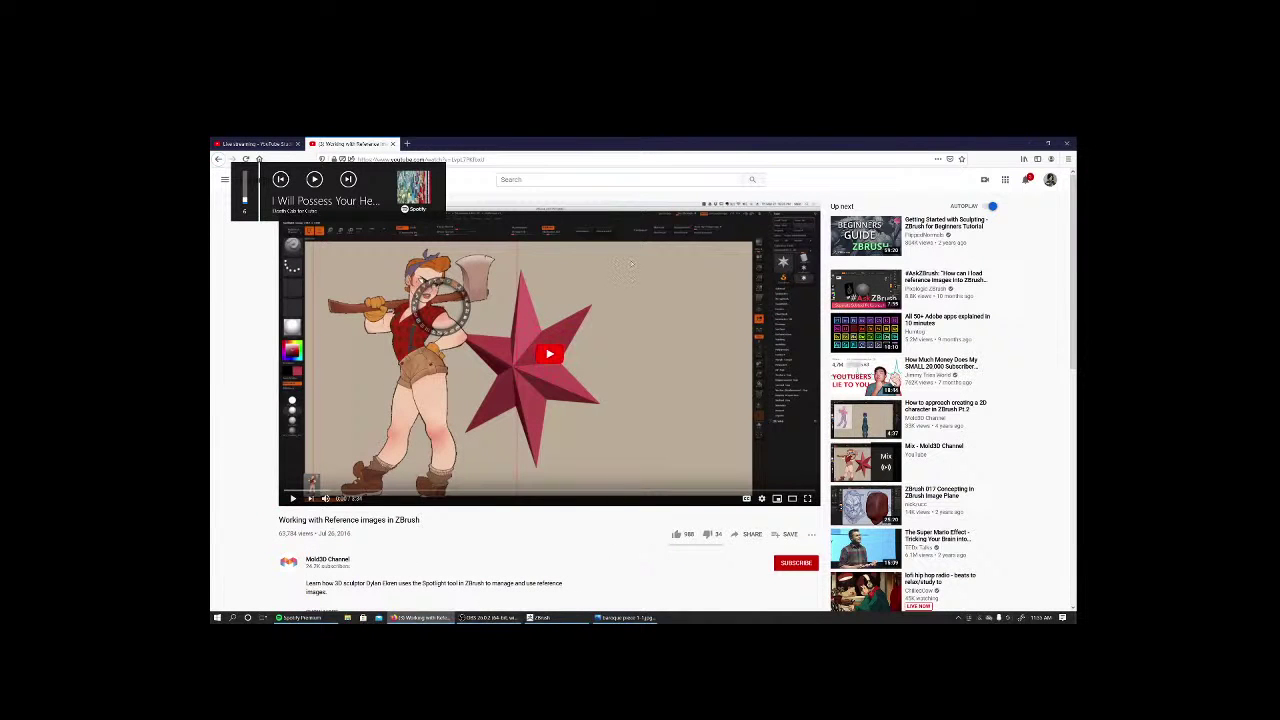
key(super+Down)
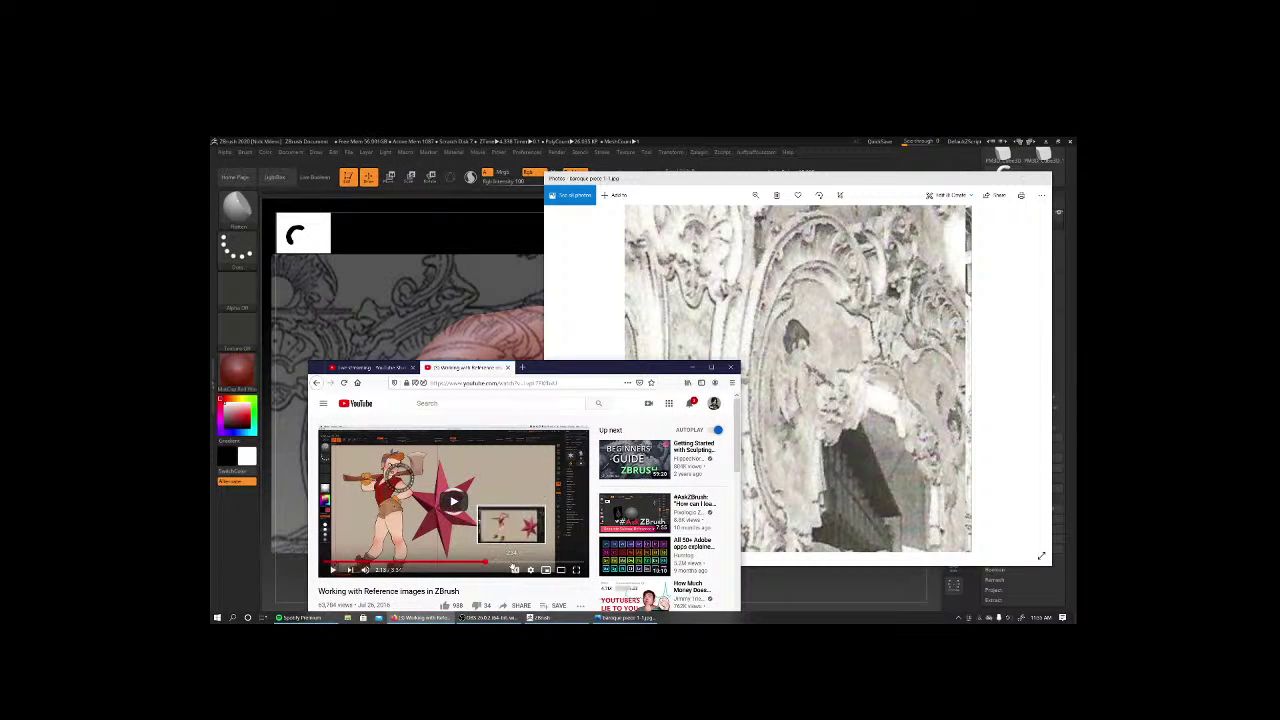
click(489, 562)
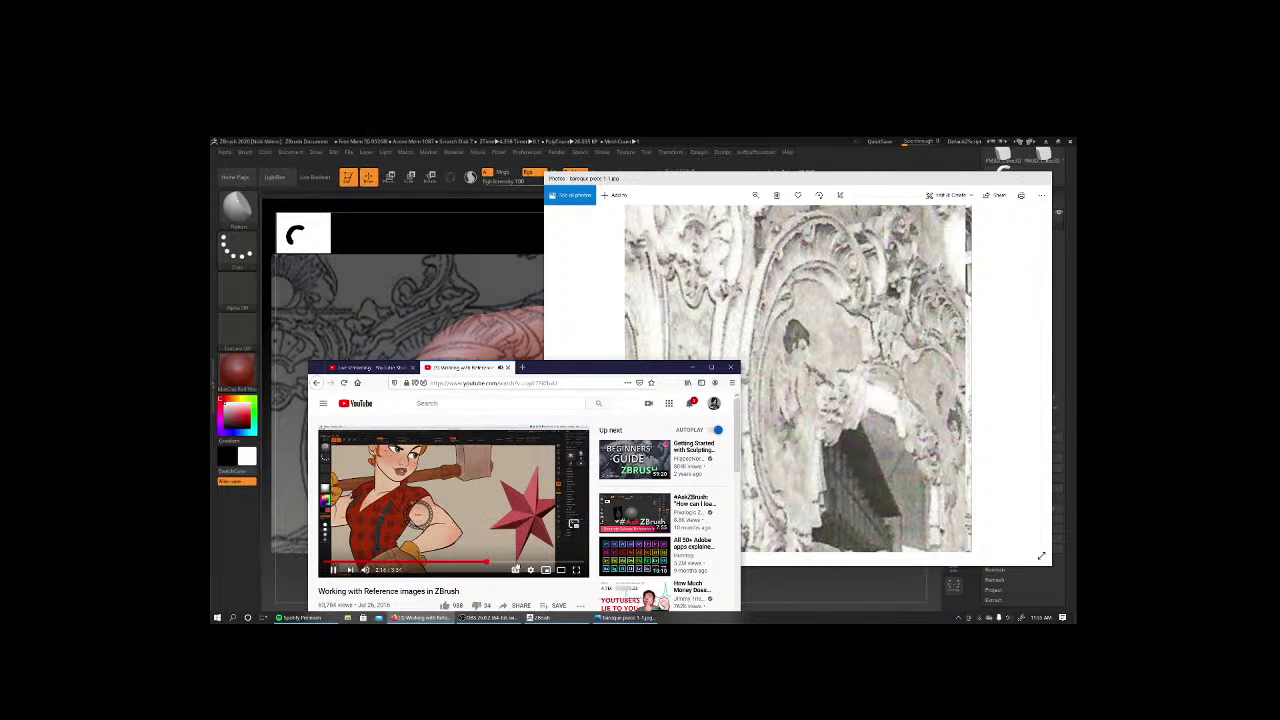
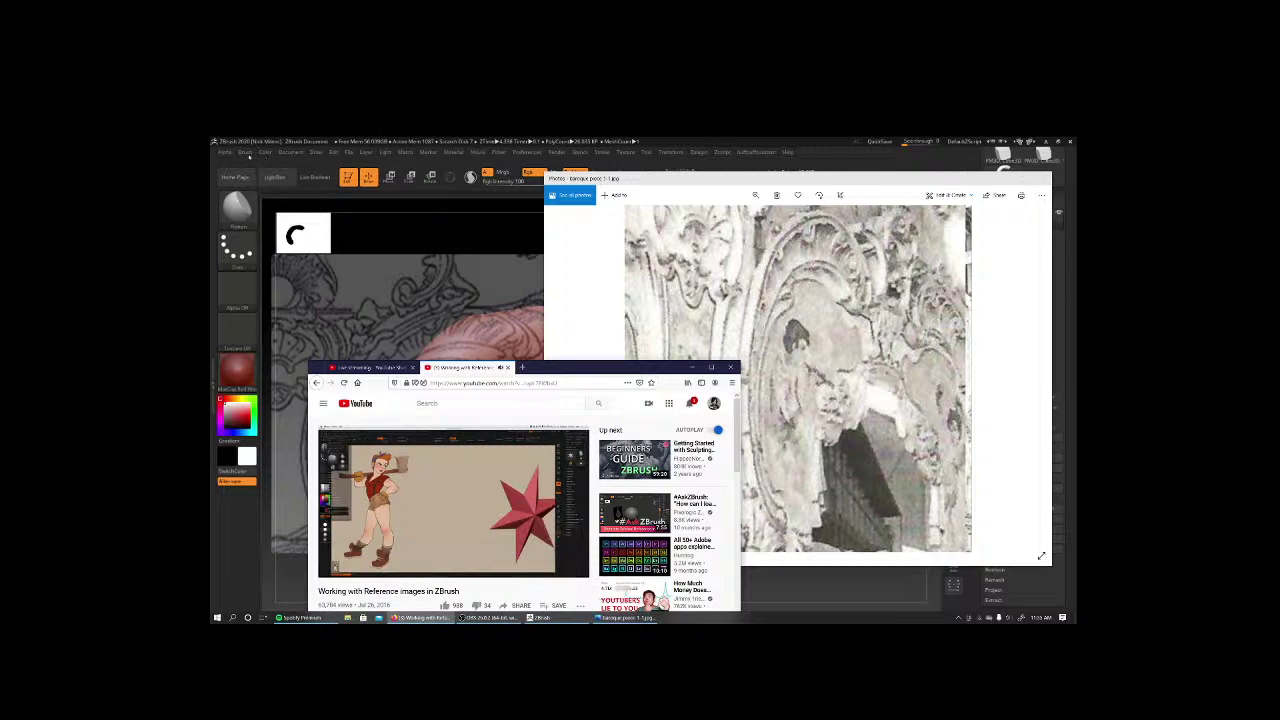
Turn on spotlight projection of the reference in the brush sampling settings.
click(246, 153)
click(265, 417)
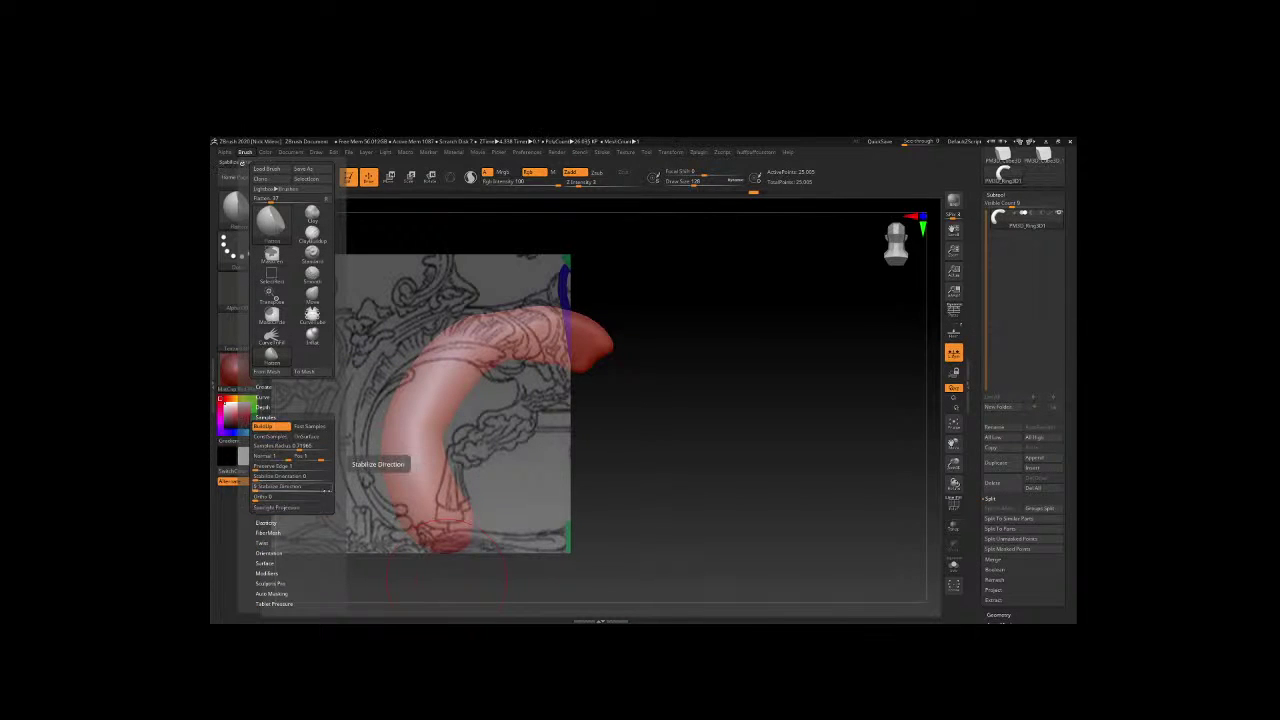
click(292, 508)
Close the reference tutorial tab and play Death Cab for Cutie's Soul Meets Body in Spotify.
key(alt+Tab)
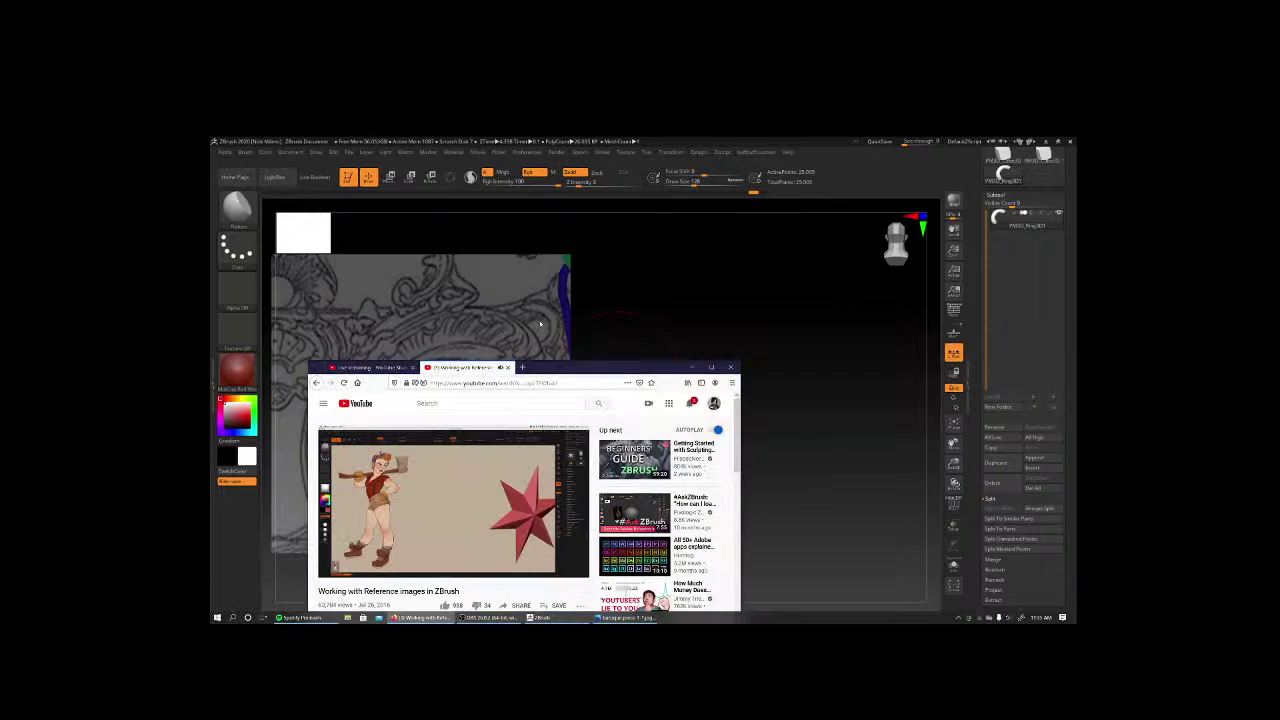
click(507, 367)
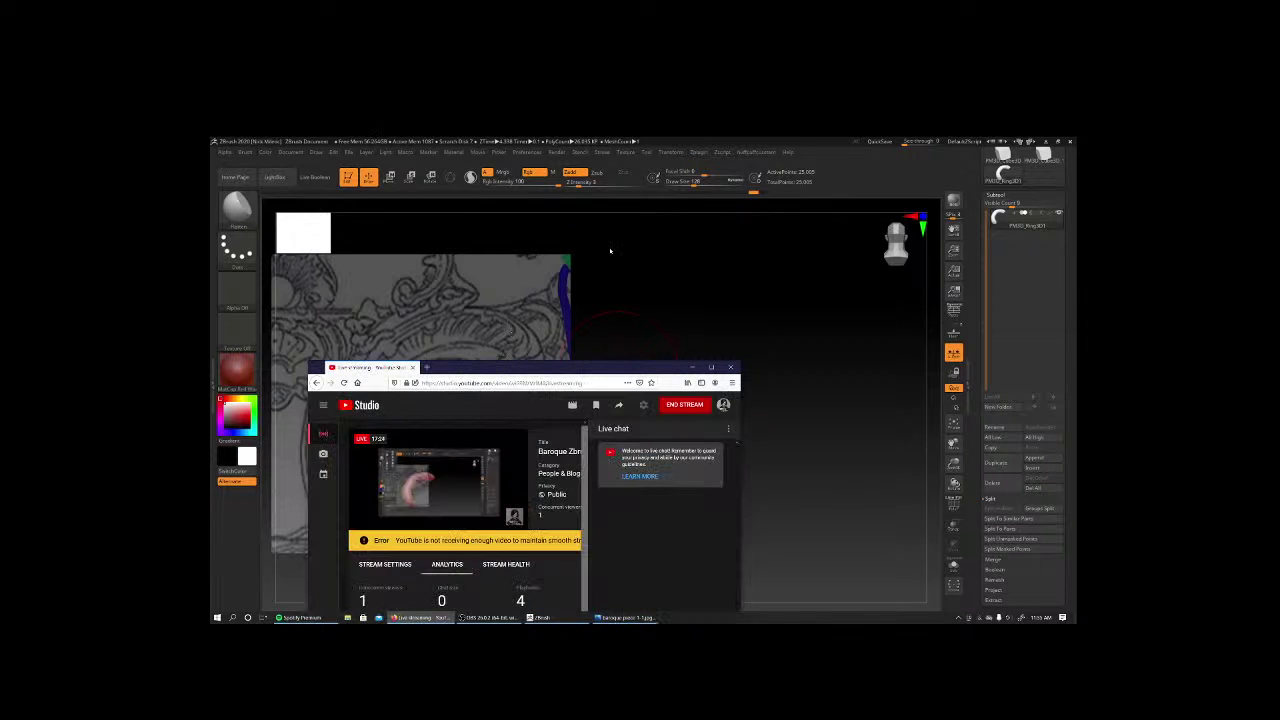
click(300, 617)
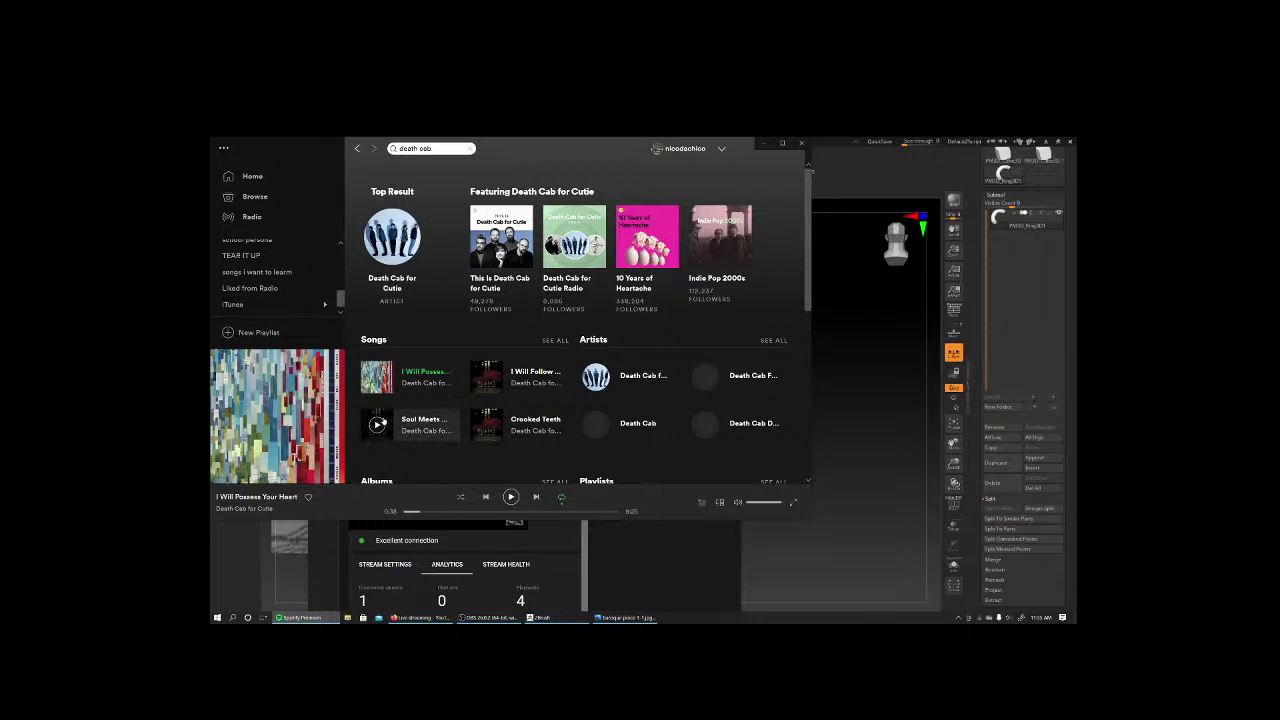
click(377, 424)
Rotate the tube to match the reference C-shape and pick the Move brush from the M list.
click(847, 325)
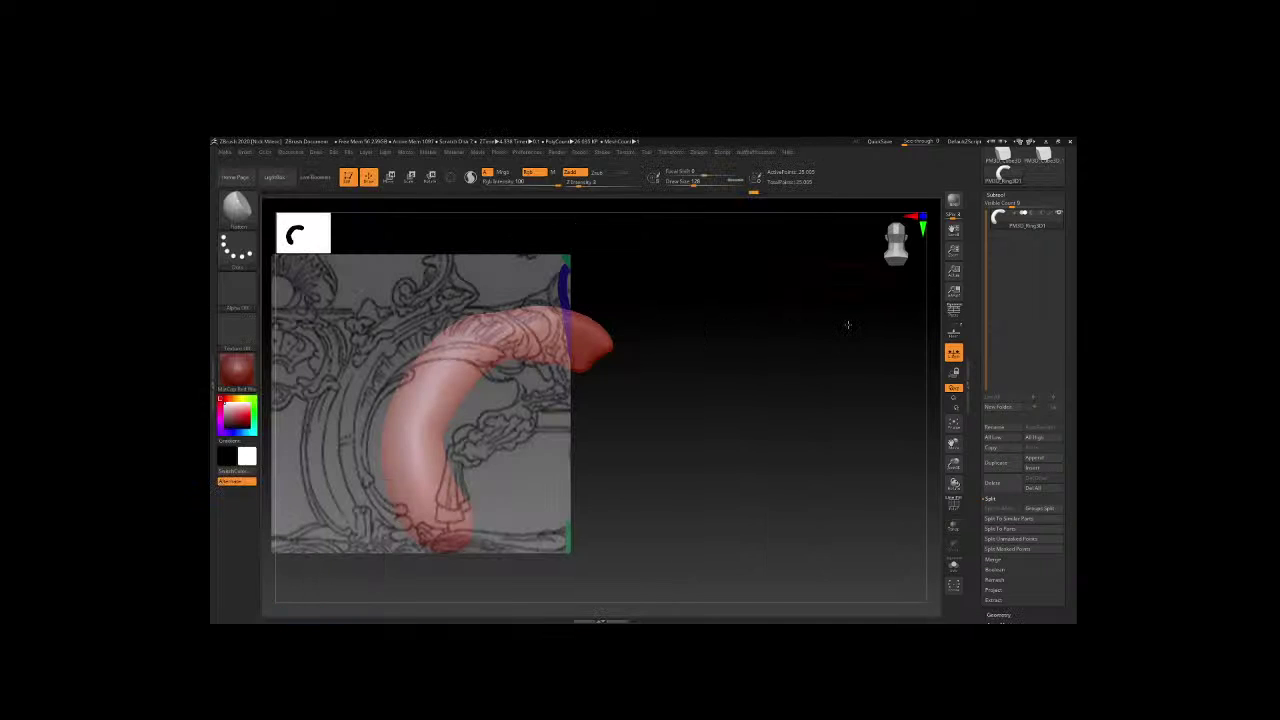
mouse_move(600, 428)
mouse_down()
mouse_move(603, 446)
mouse_move(418, 412)
mouse_up()
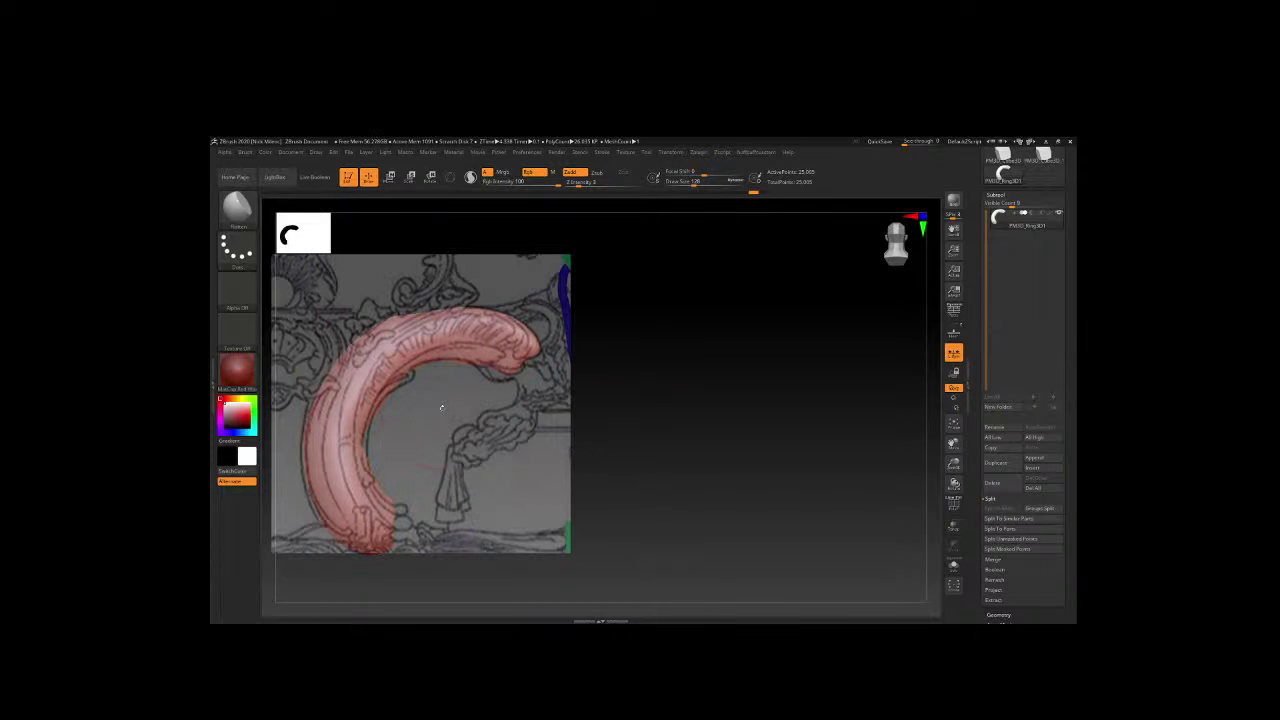
key(b)
key(Escape)
key(b)
key(m)
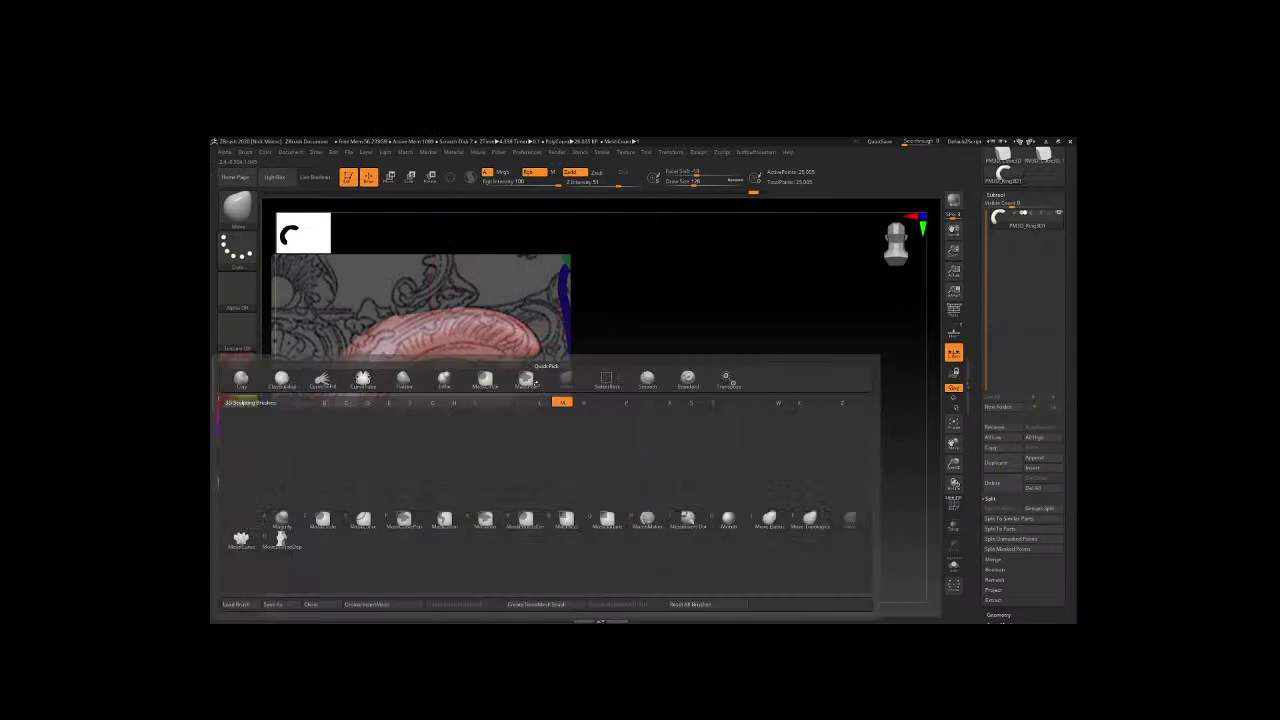
click(536, 383)
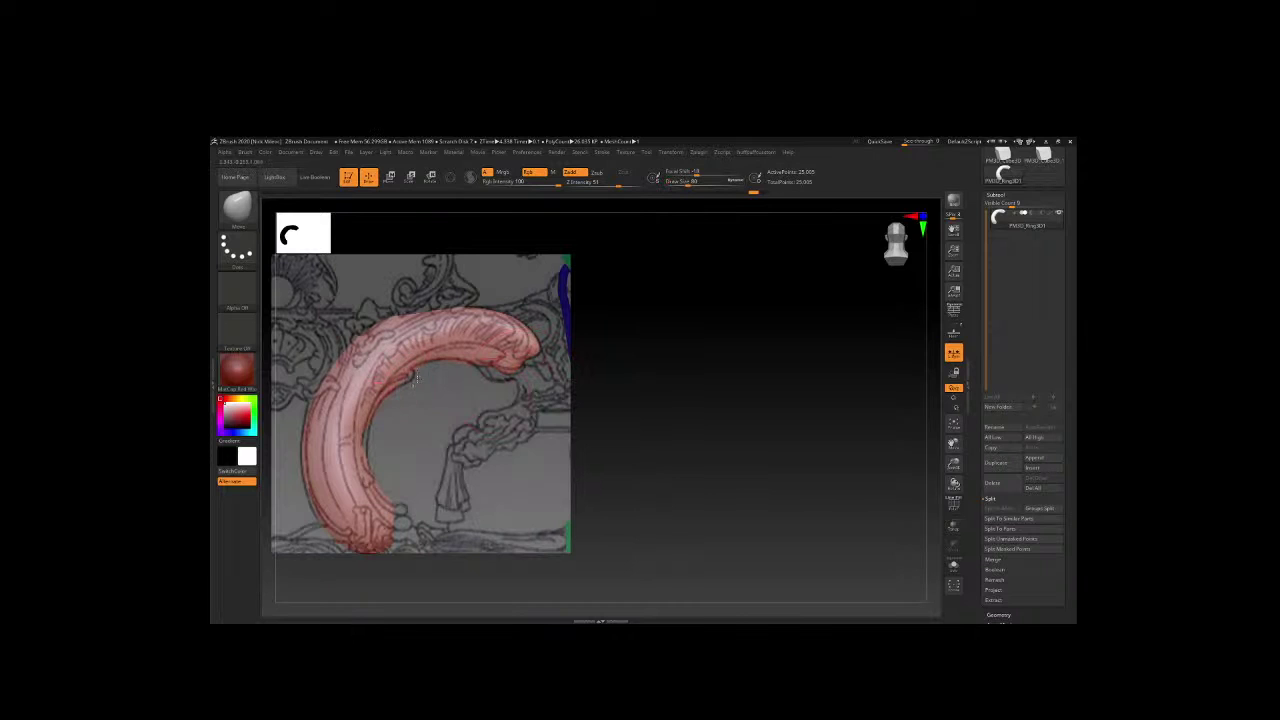
Tune the brush Draw Size, then DynaMesh the mesh, dropping it from 25,005 to 4,382 points.
key(space)
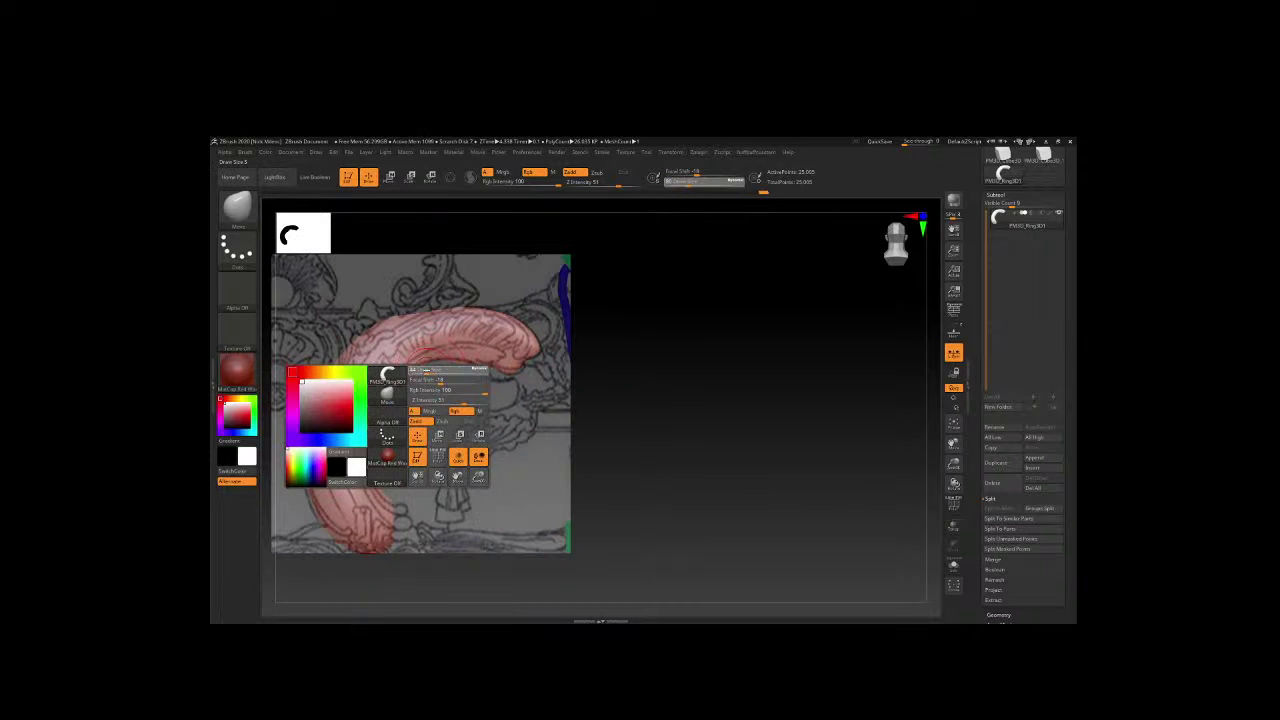
key(space)
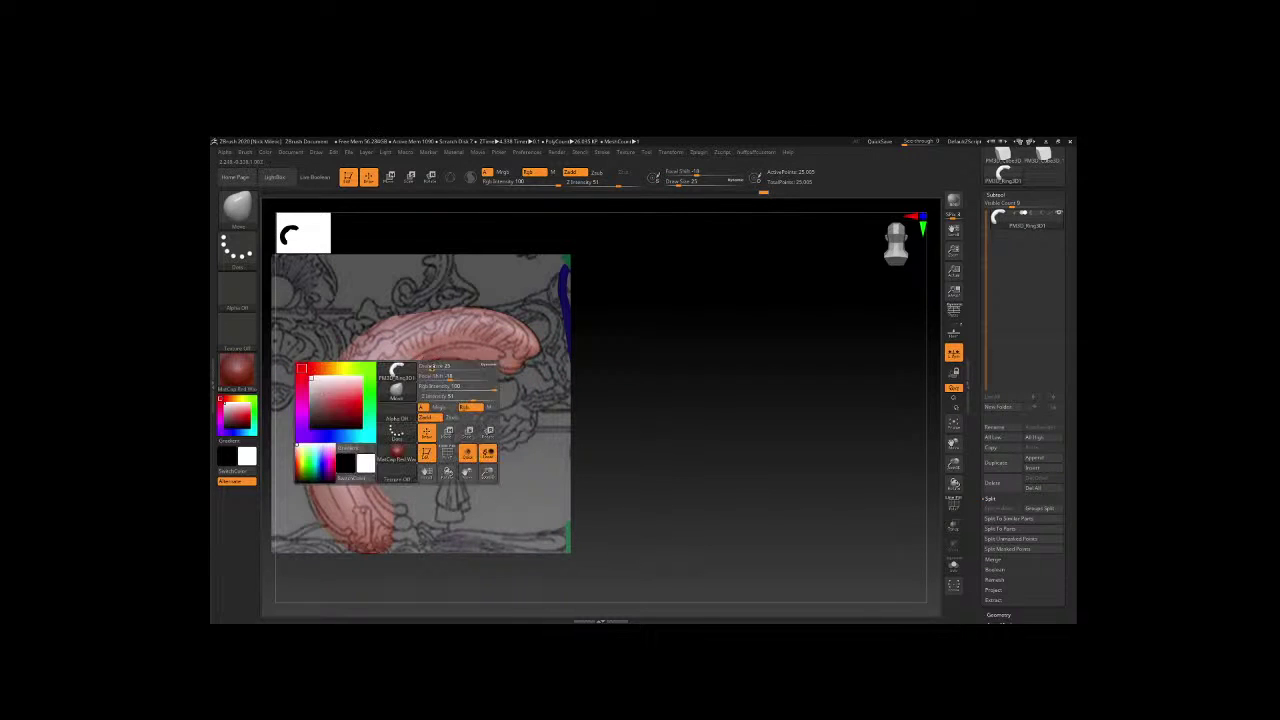
key(space)
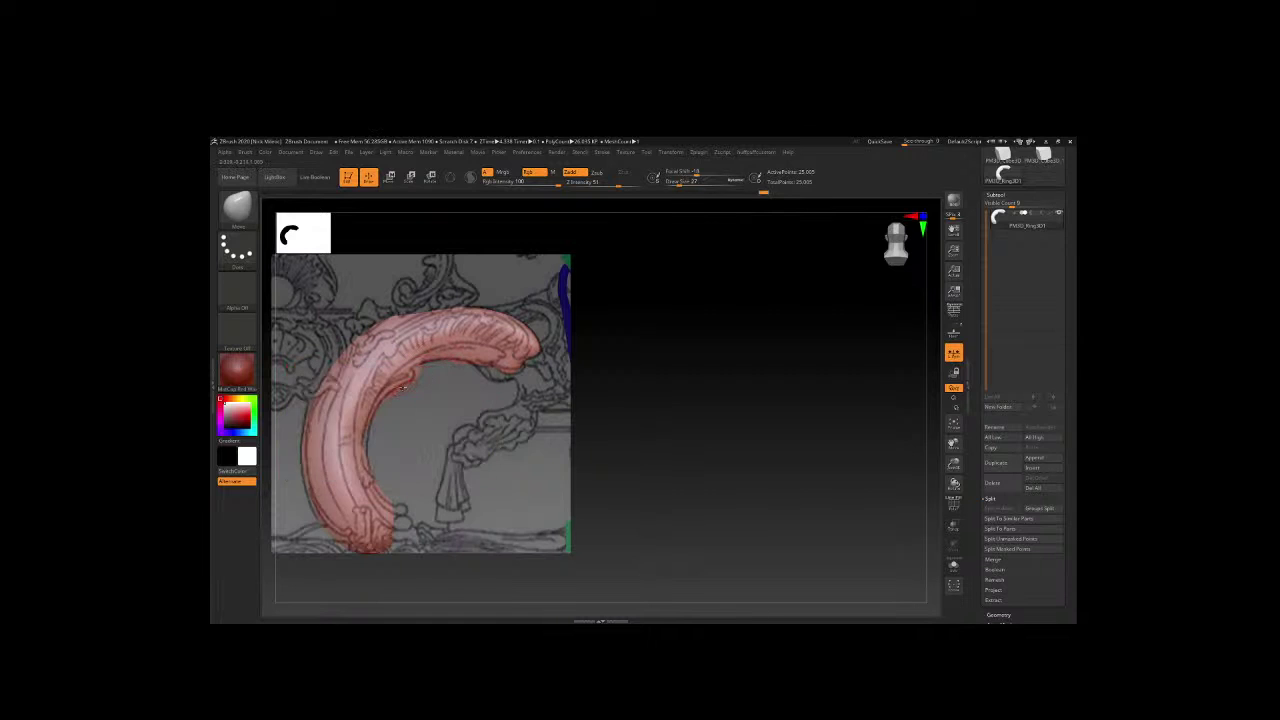
key(space)
click(999, 614)
click(1000, 360)
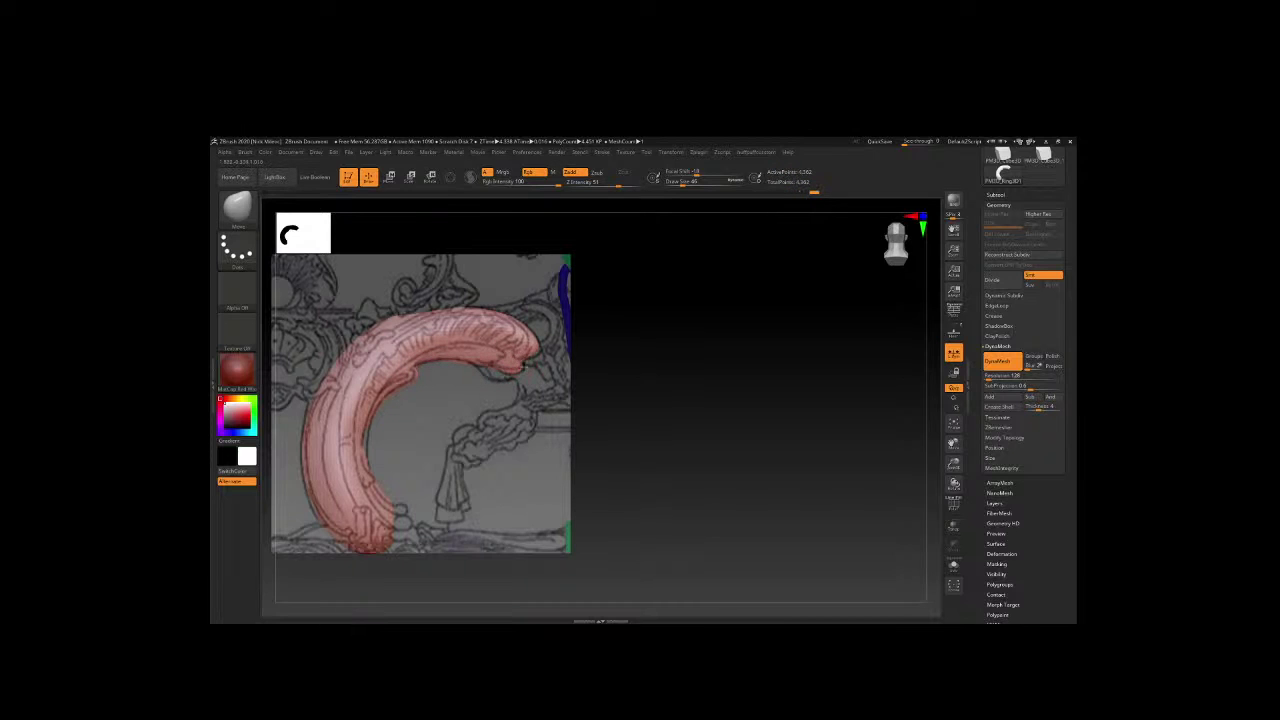
Carve three small-brush detail strokes along the scroll's inner edge, then undo back to the straight cylinder.
key(space)
key(space)
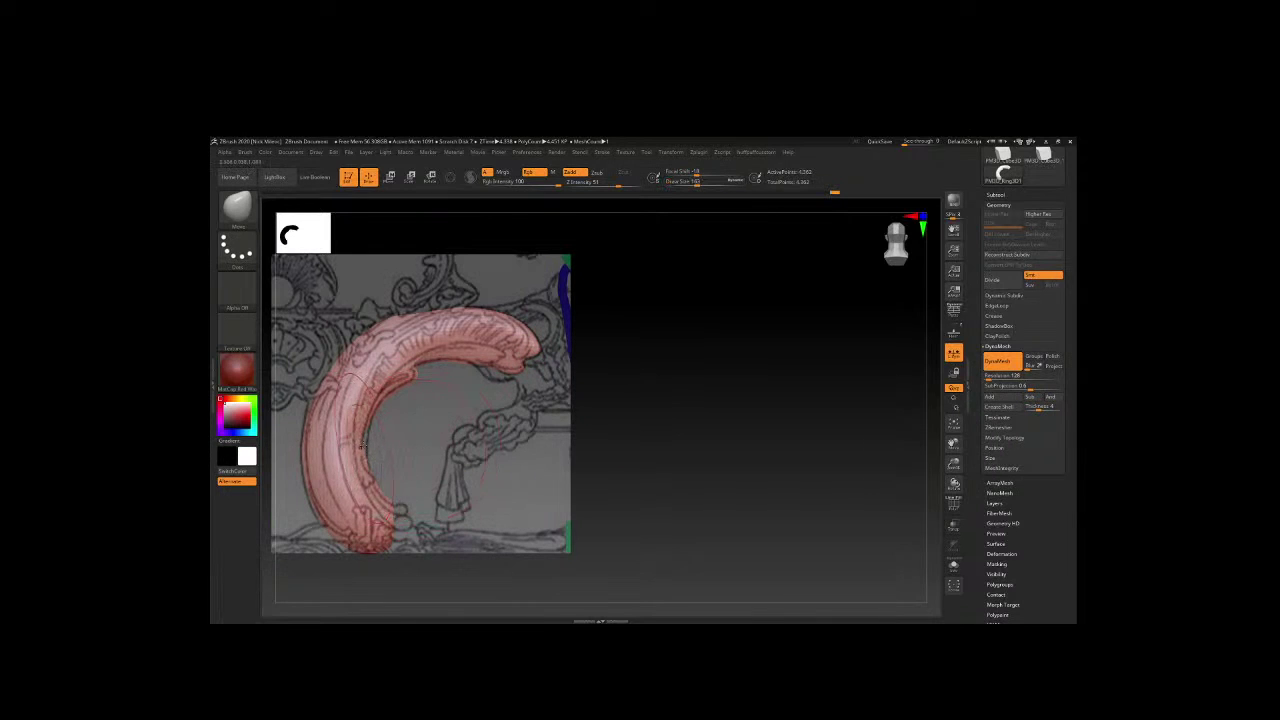
drag(356, 380, 366, 435)
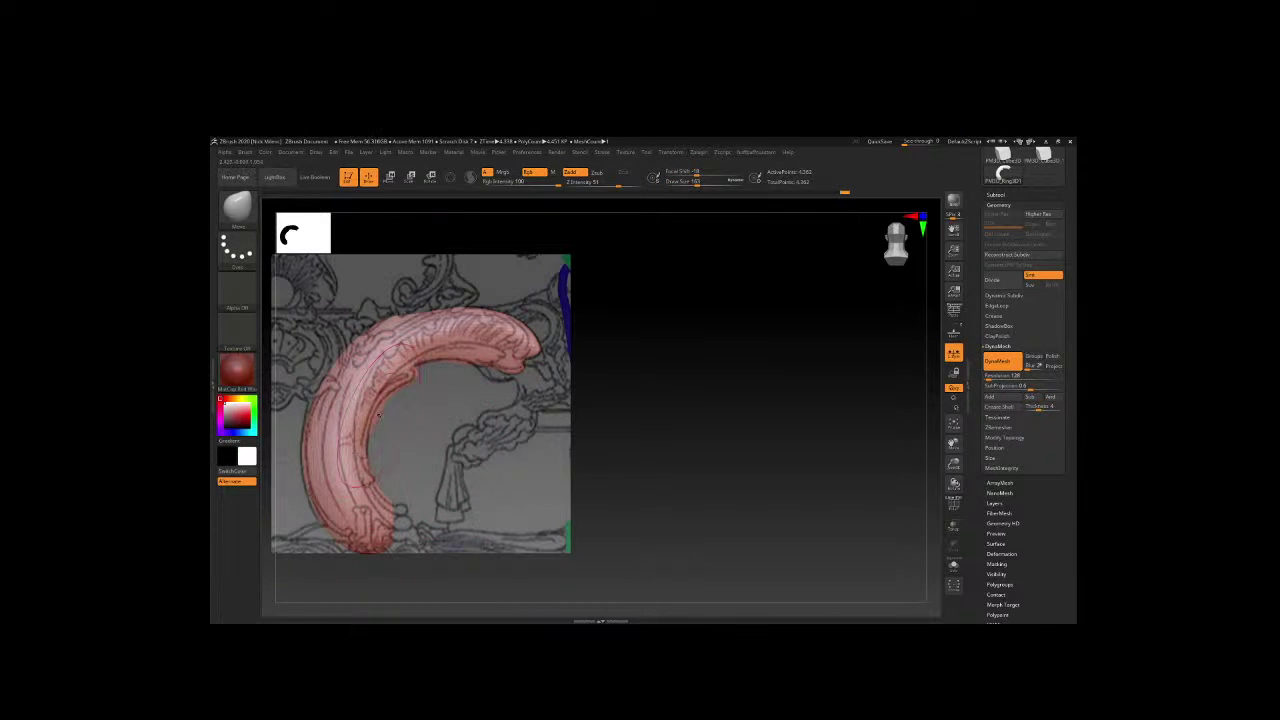
key(space)
drag(372, 420, 368, 432)
key(space)
drag(395, 390, 388, 408)
key(space)
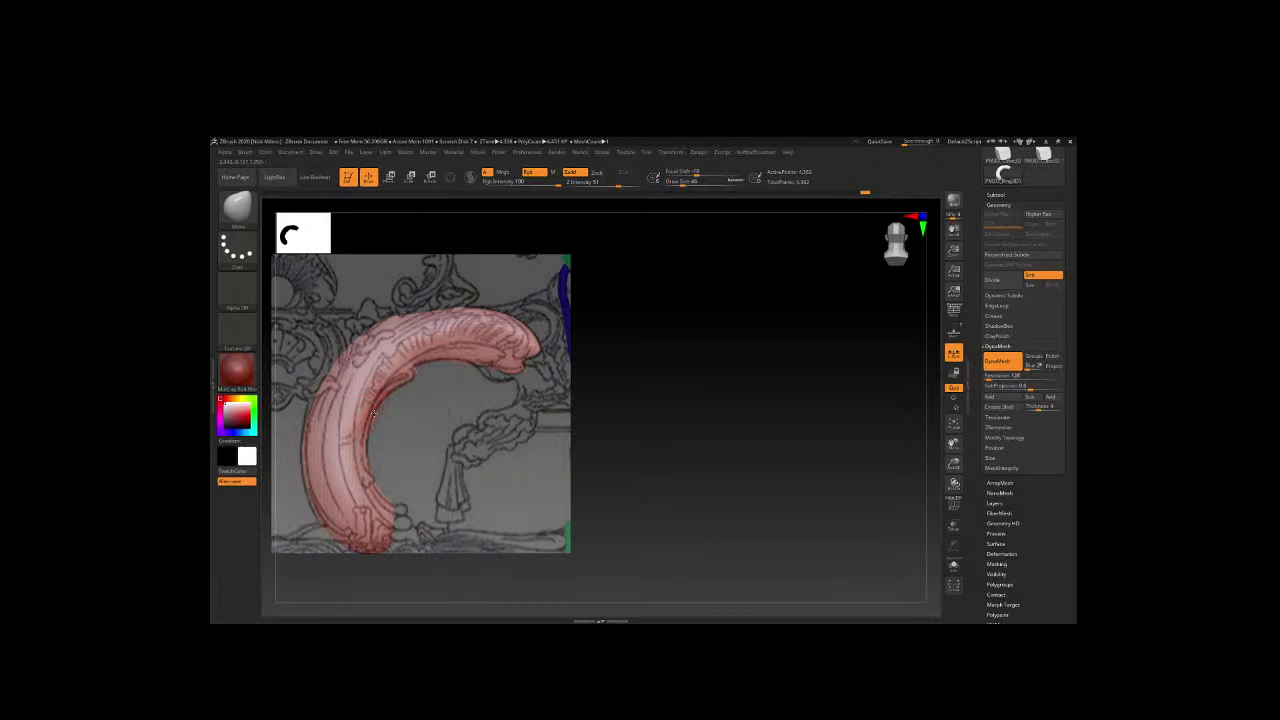
key(ctrl+z)
Draw a vertical Transpose axis and stretch the cylinder taller and bulkier.
key(w)
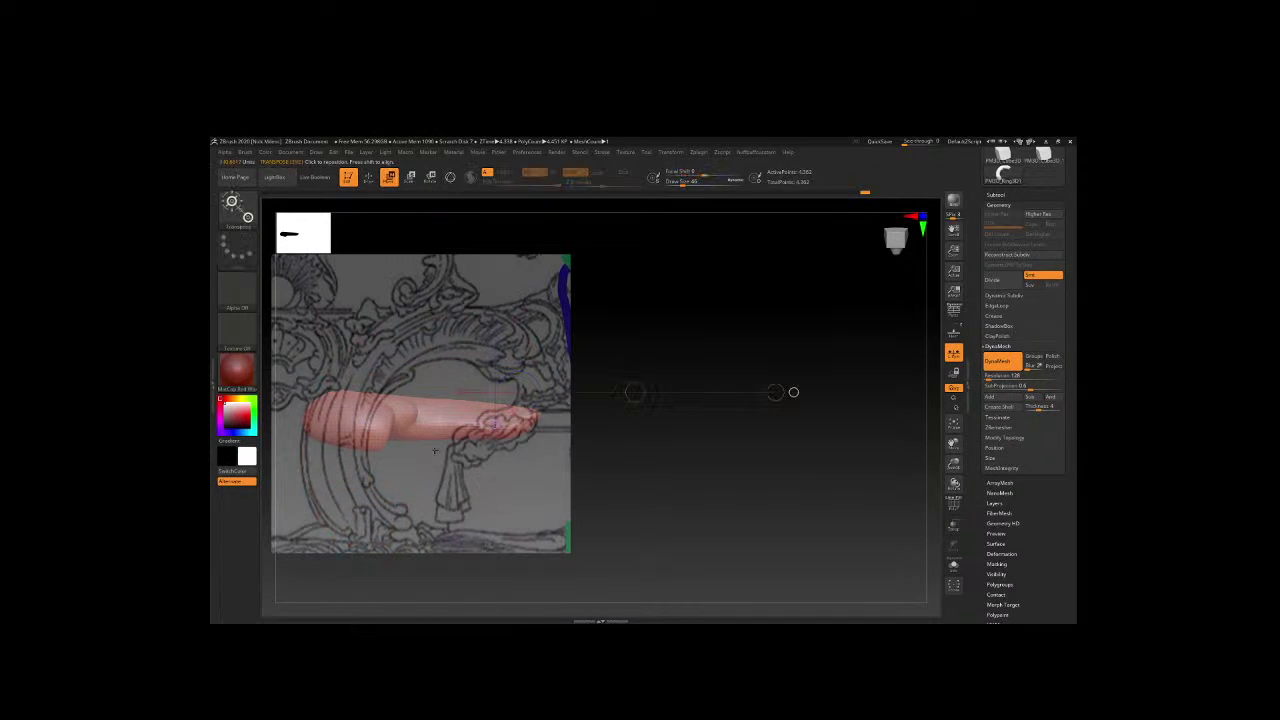
mouse_move(409, 420)
mouse_down()
mouse_move(411, 588)
mouse_move(409, 565)
mouse_up()
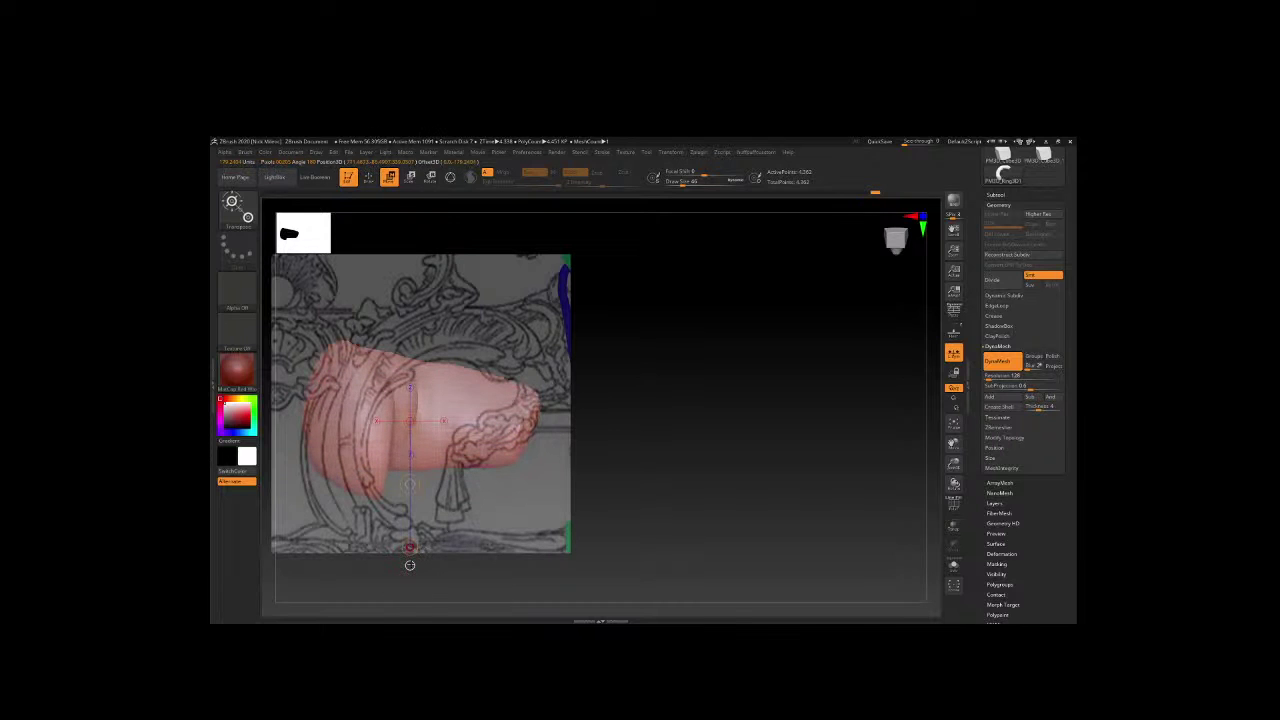
ctrl+drag(688, 398, 688, 403)
key(q)
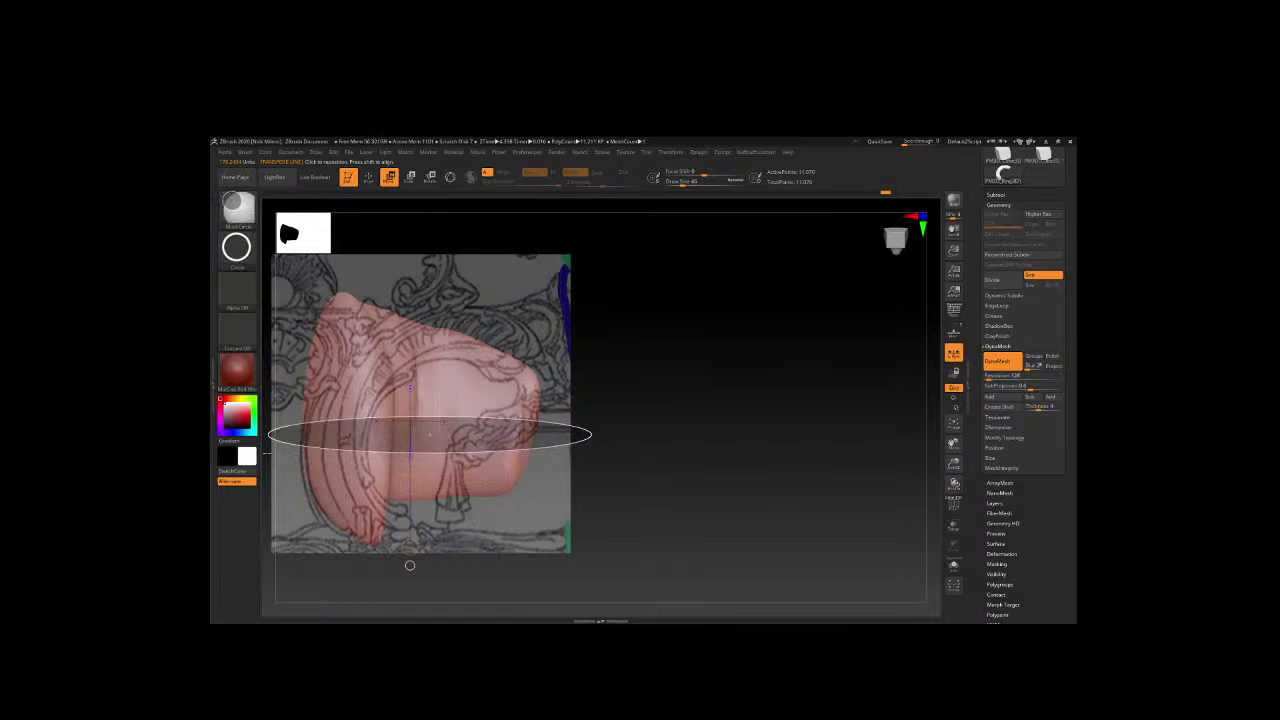
key(w)
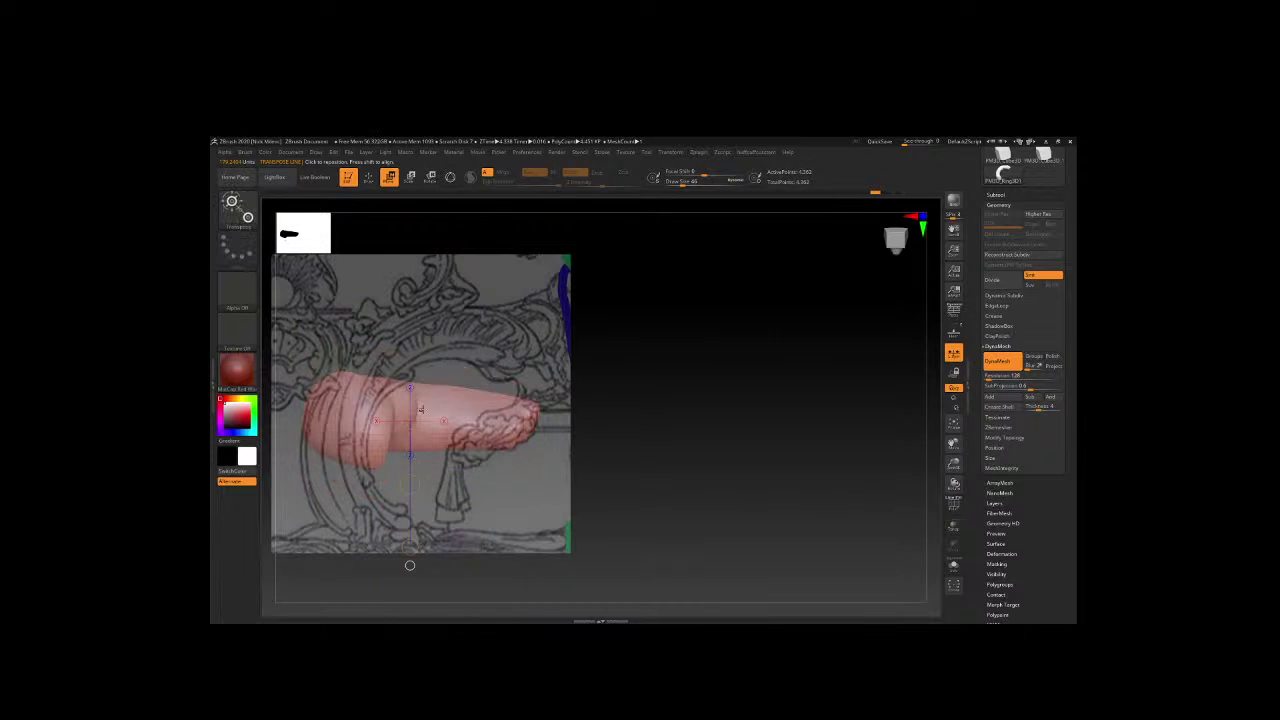
Squash the mesh into a thin horizontal band, then undo back to the grooved C-shaped scroll.
drag(425, 383, 425, 275)
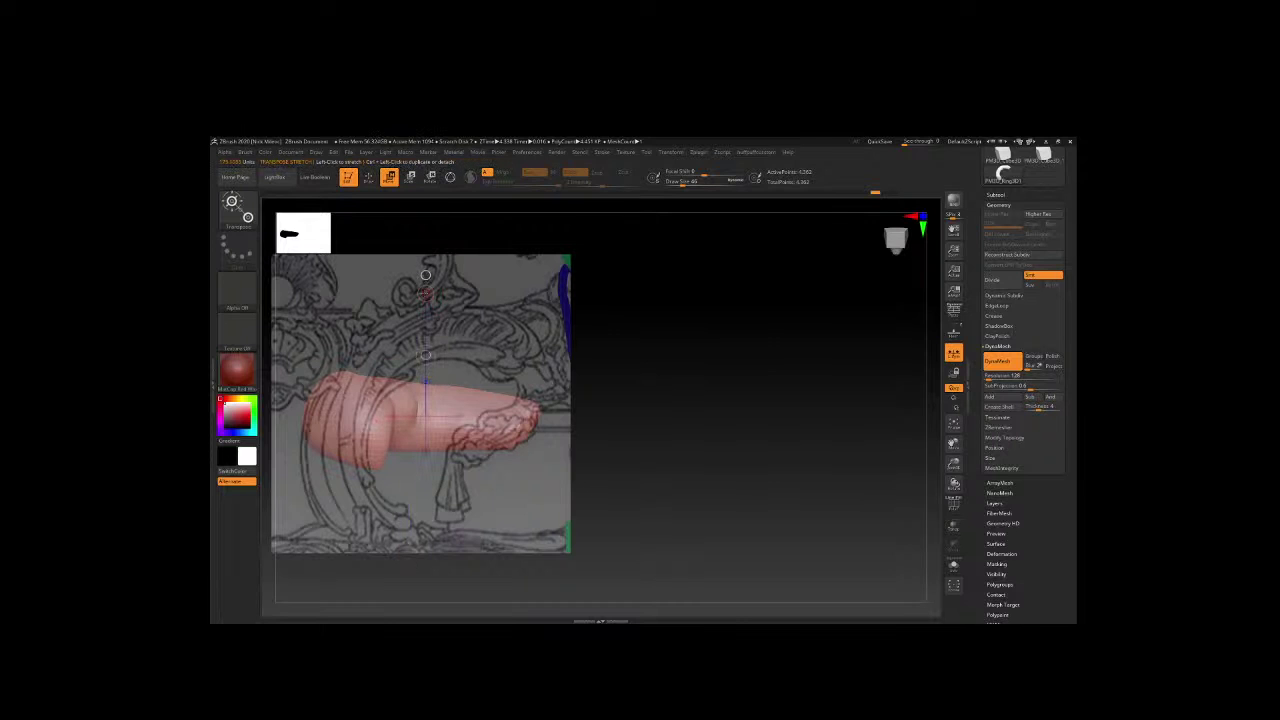
drag(425, 383, 427, 410)
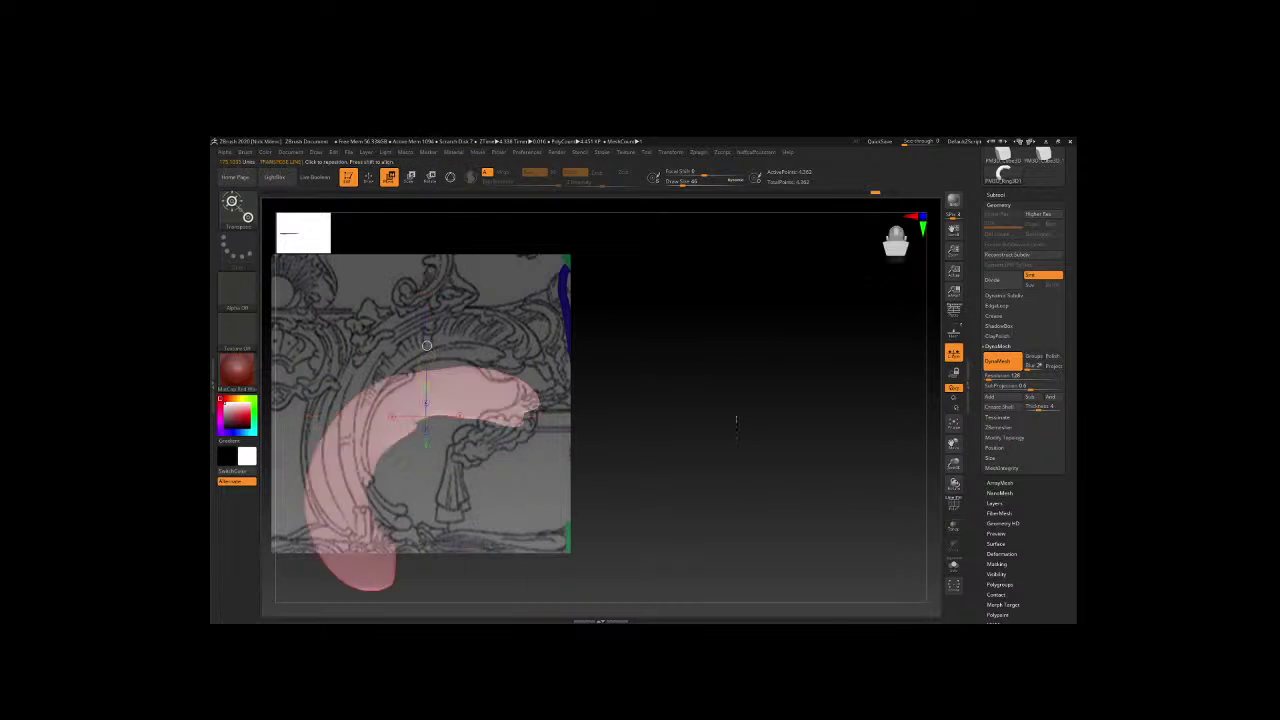
key(ctrl+z)
key(ctrl+shift+z)
key(ctrl+shift+z)
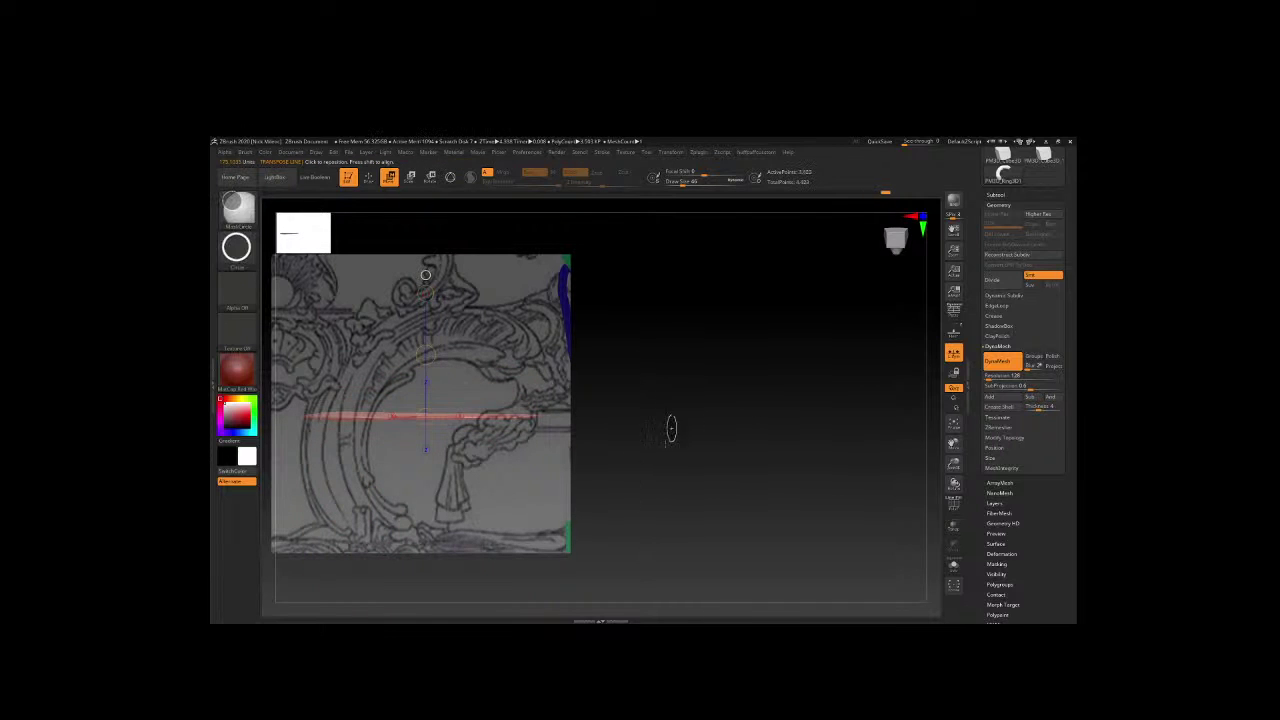
key(ctrl+z)
click(997, 194)
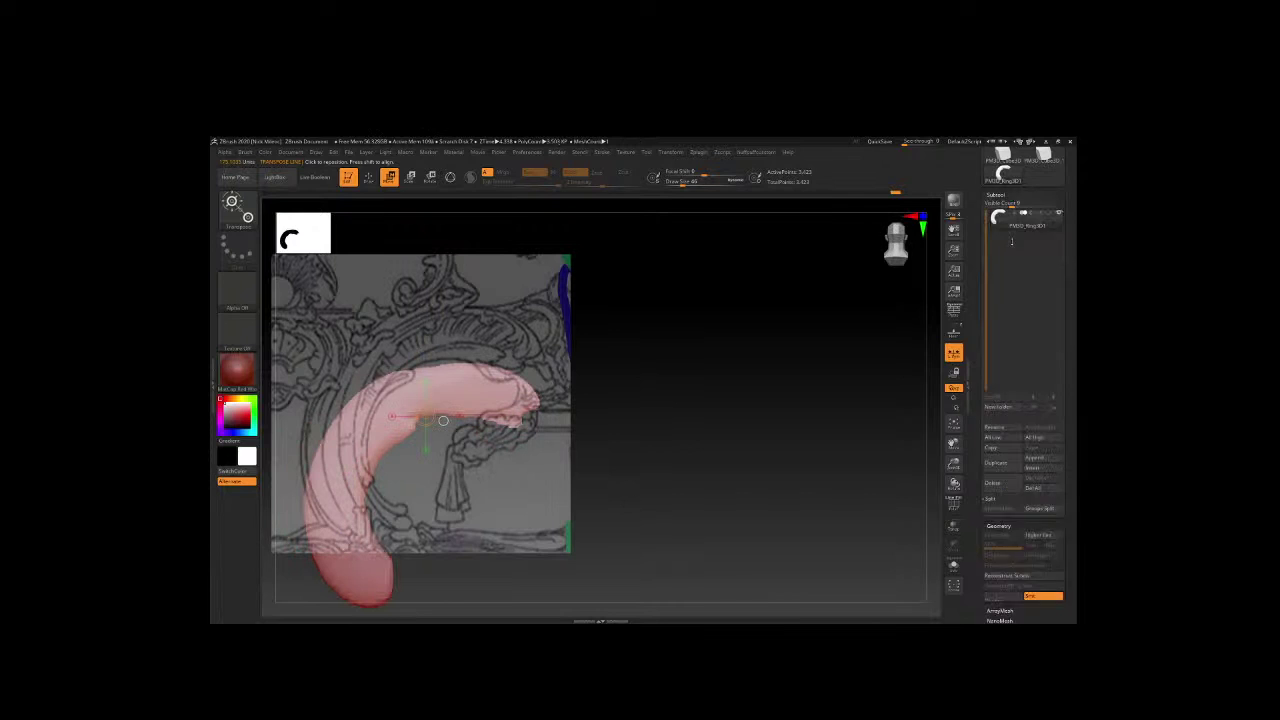
key(ctrl+z)
key(ctrl+z)
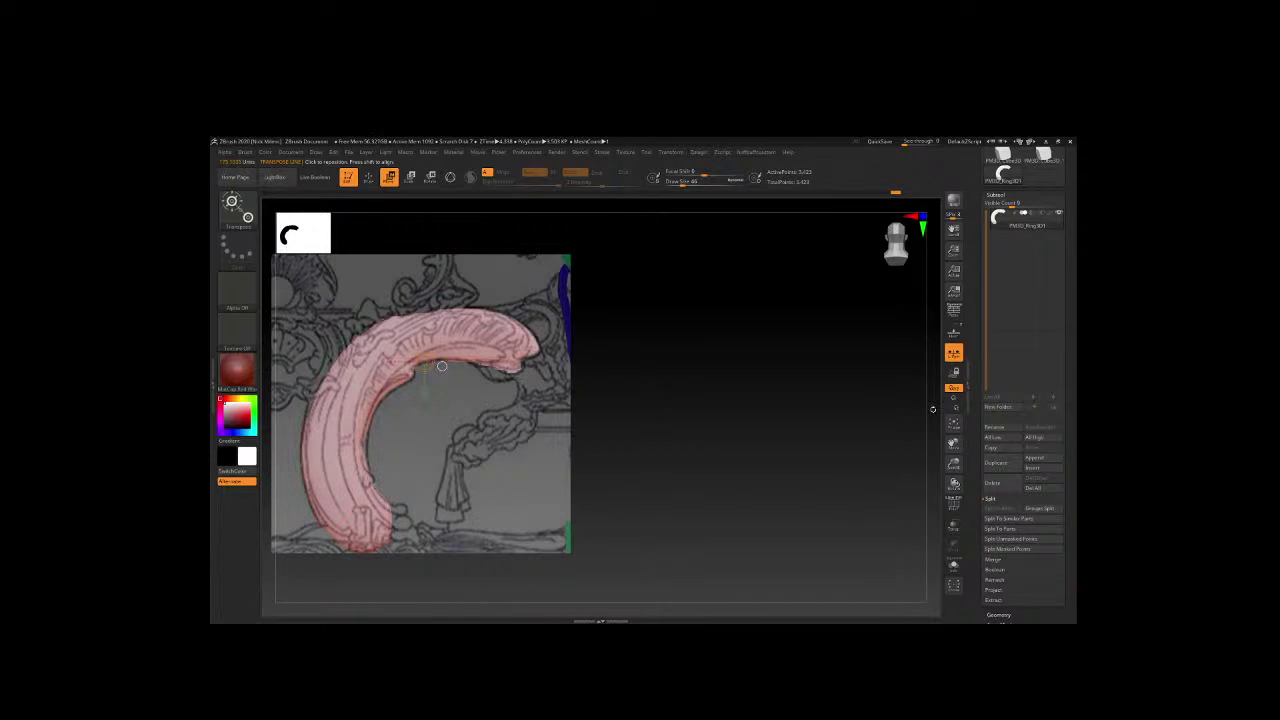
Browse the Append mesh list, then select the CurveTube brush from the brush picker.
click(1033, 467)
key(b)
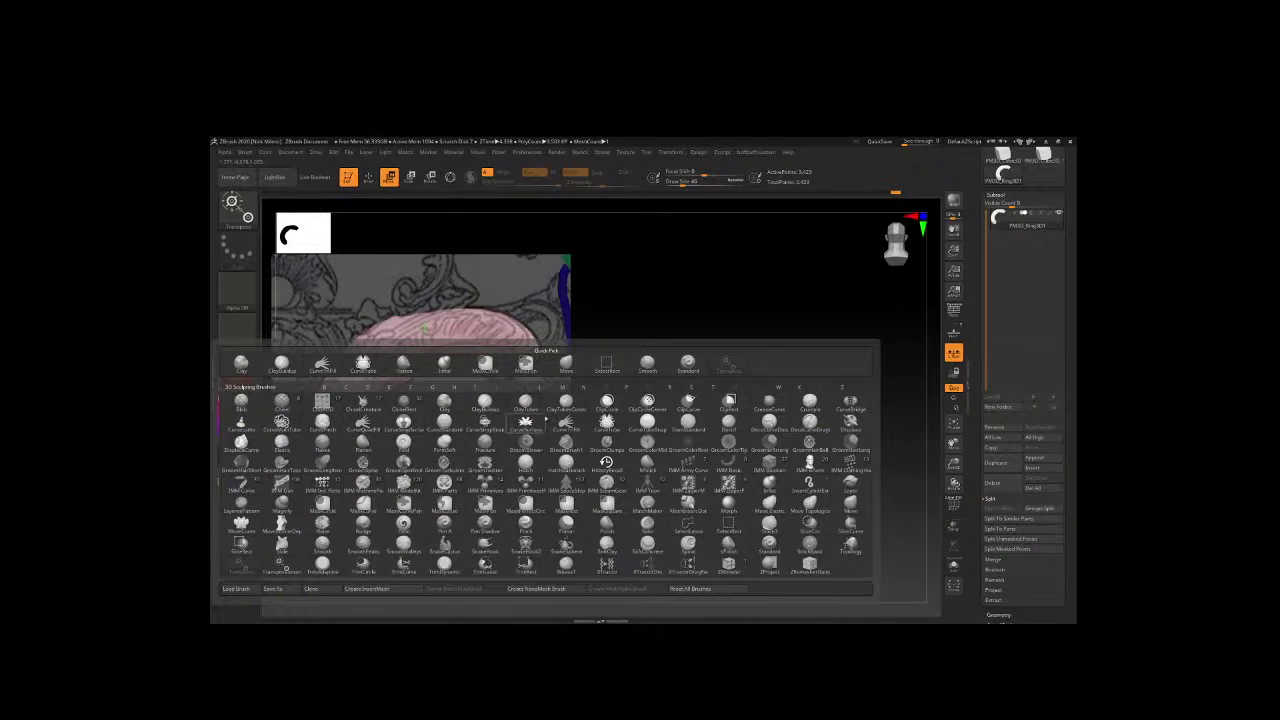
click(606, 424)
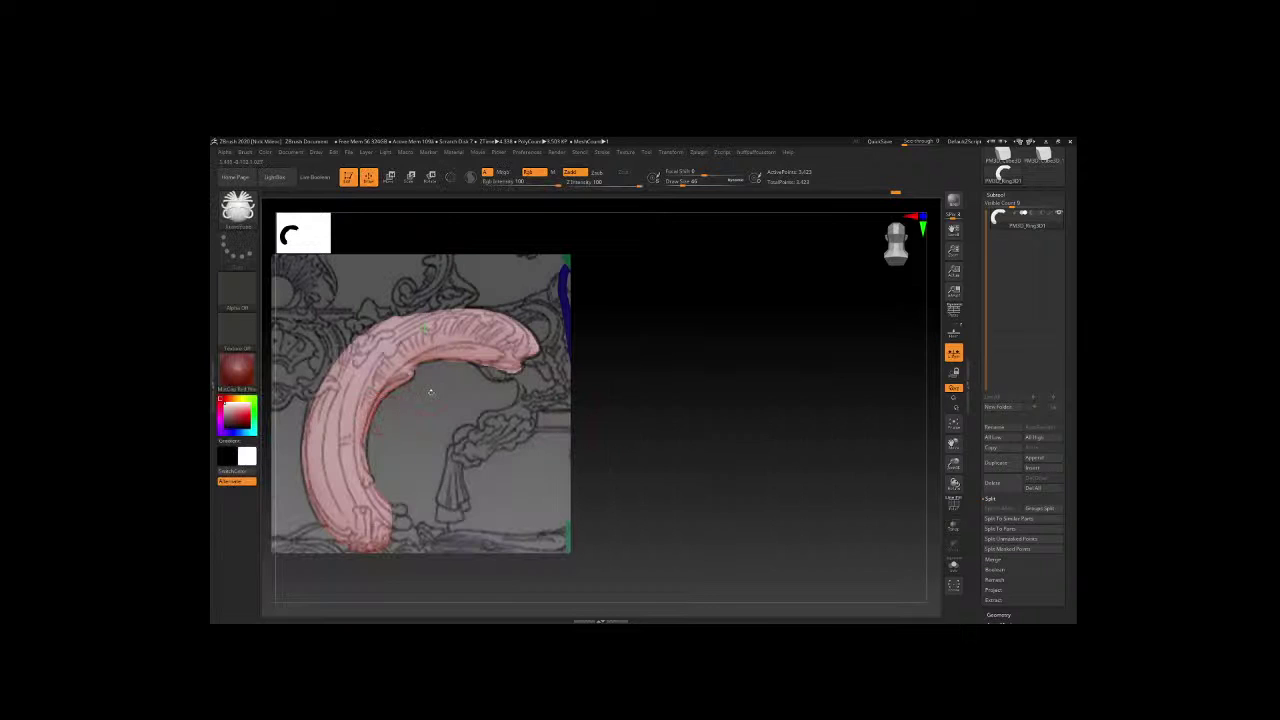
Draw a first CurveTube along the scroll's top and enable Lazy Mouse stroke smoothing.
key(space)
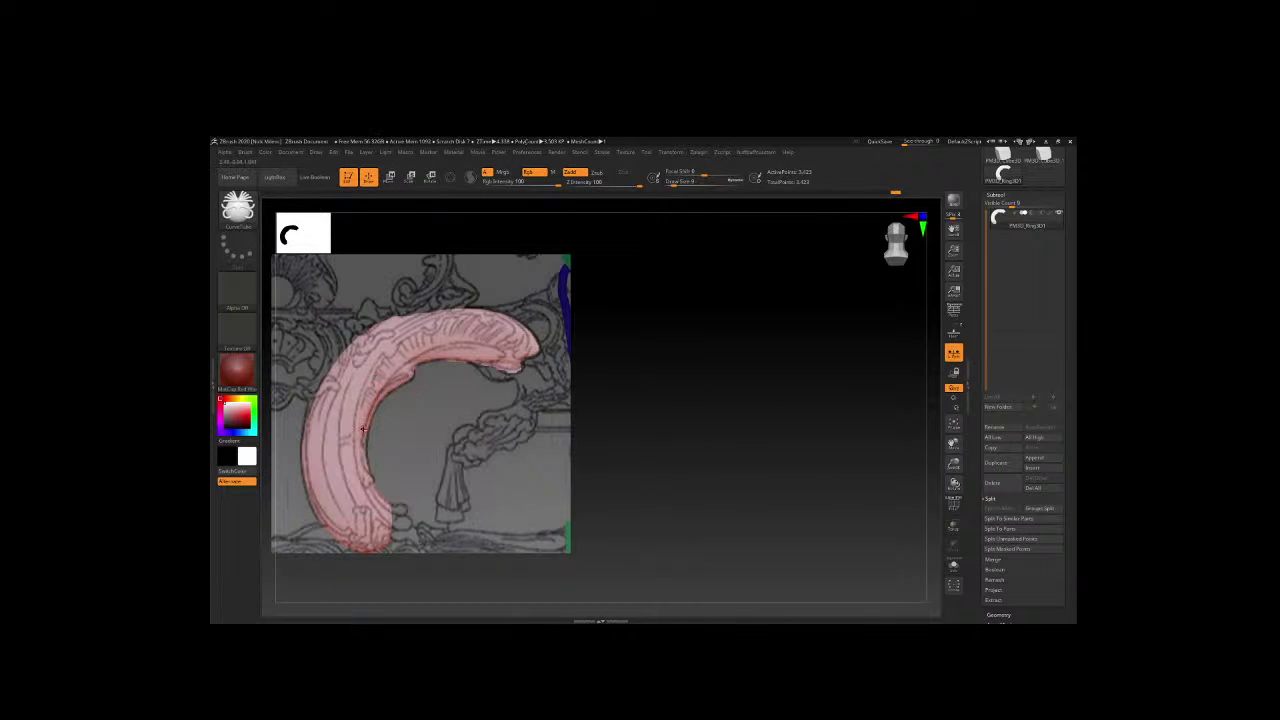
drag(374, 386, 512, 342)
click(430, 350)
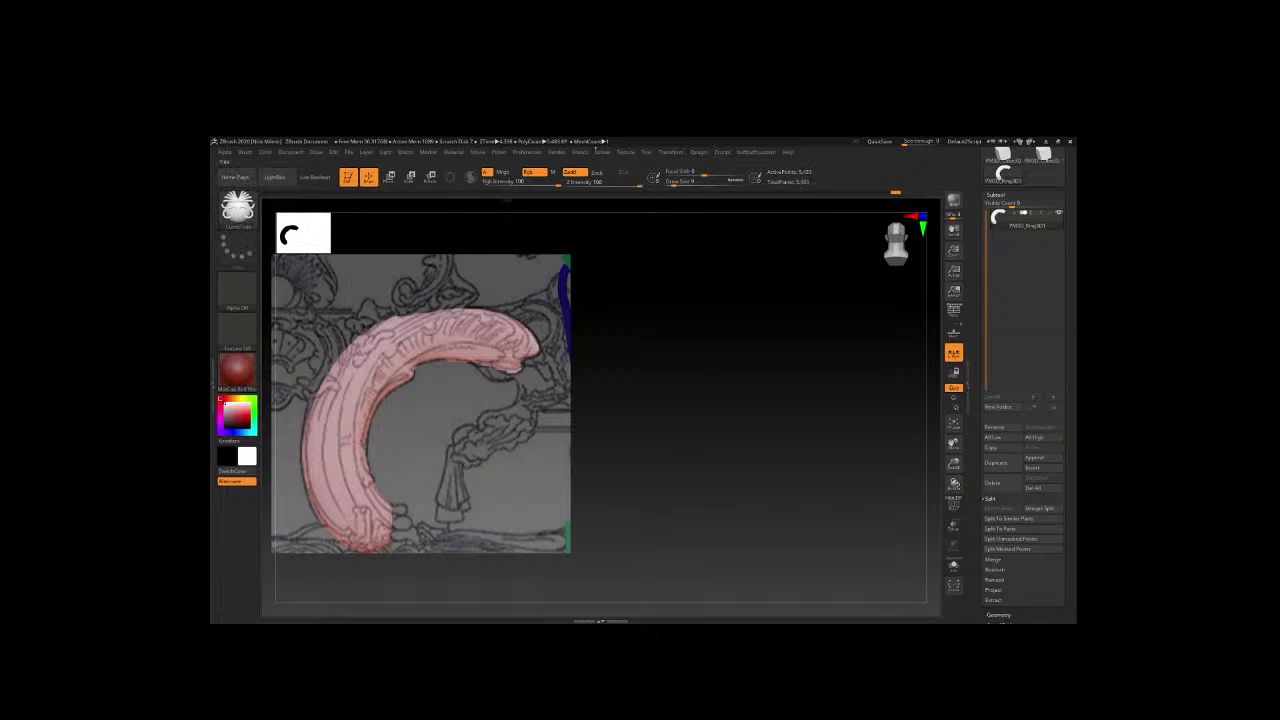
click(601, 152)
click(624, 311)
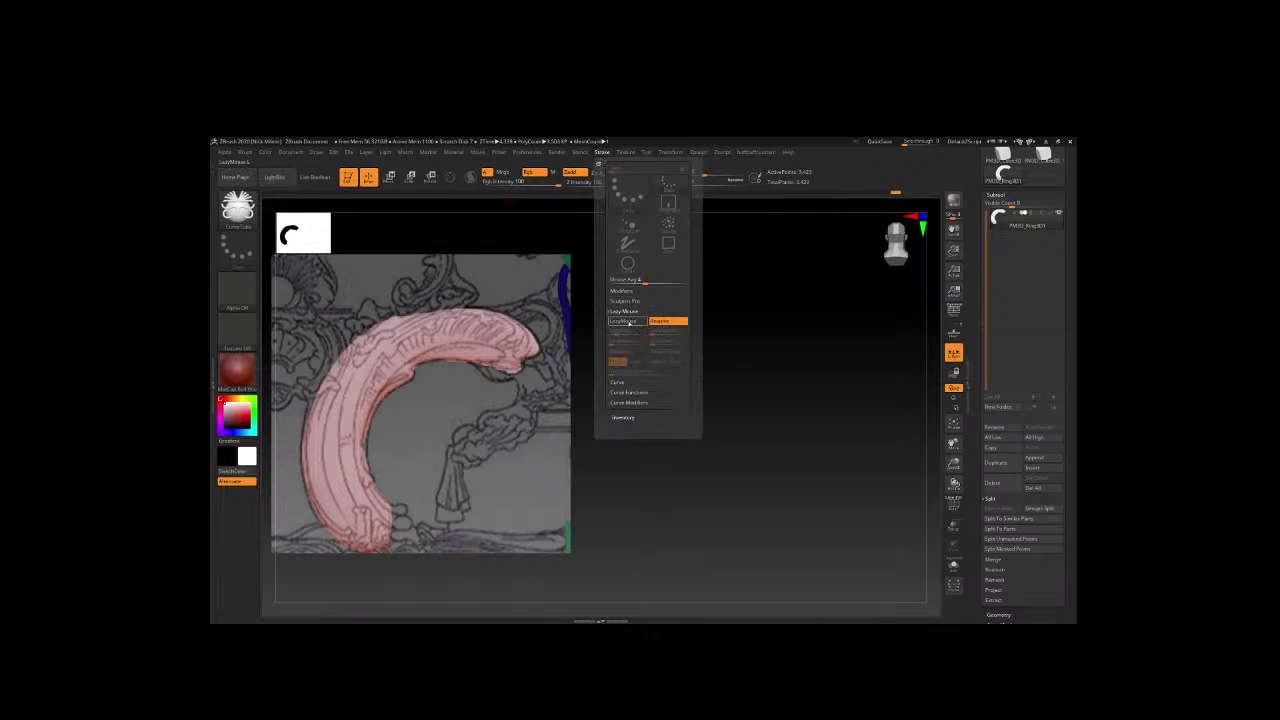
click(621, 320)
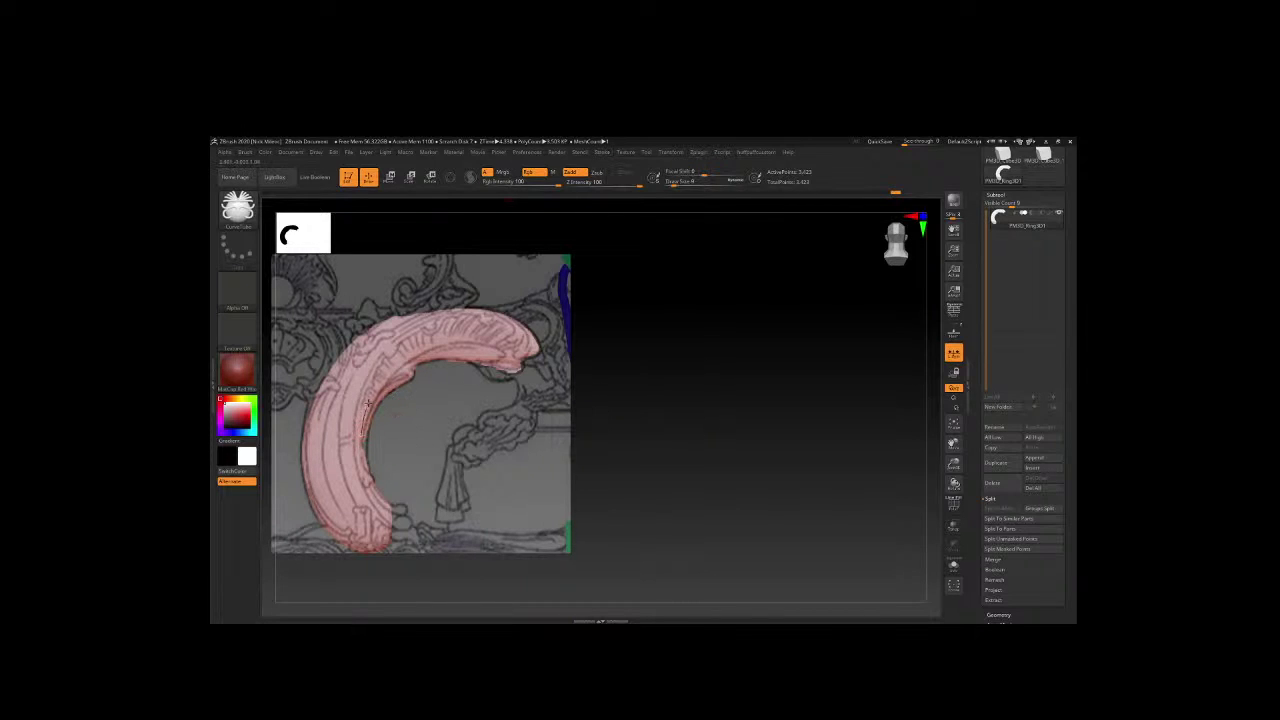
Trace and reshape a CurveTube ridge along the scroll's upper inner edge.
drag(368, 402, 508, 345)
mouse_move(370, 394)
mouse_down()
mouse_move(410, 353)
mouse_move(470, 338)
mouse_up()
click(507, 348)
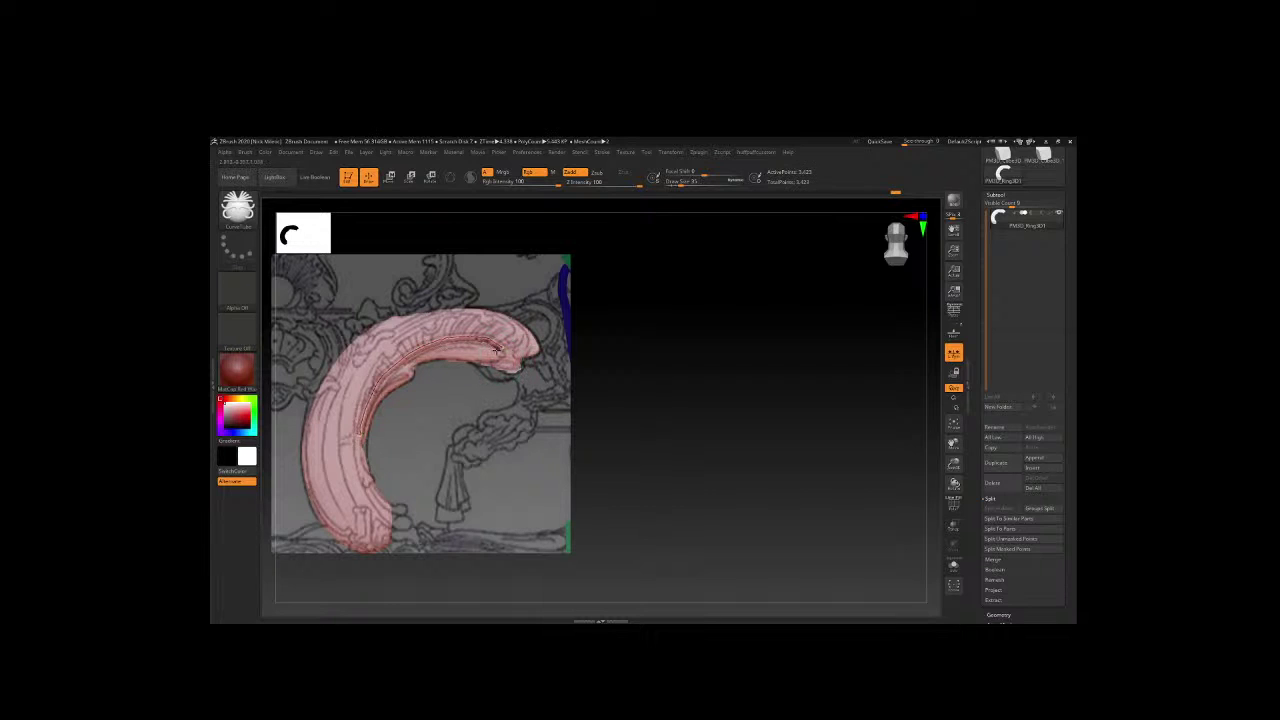
drag(495, 348, 362, 418)
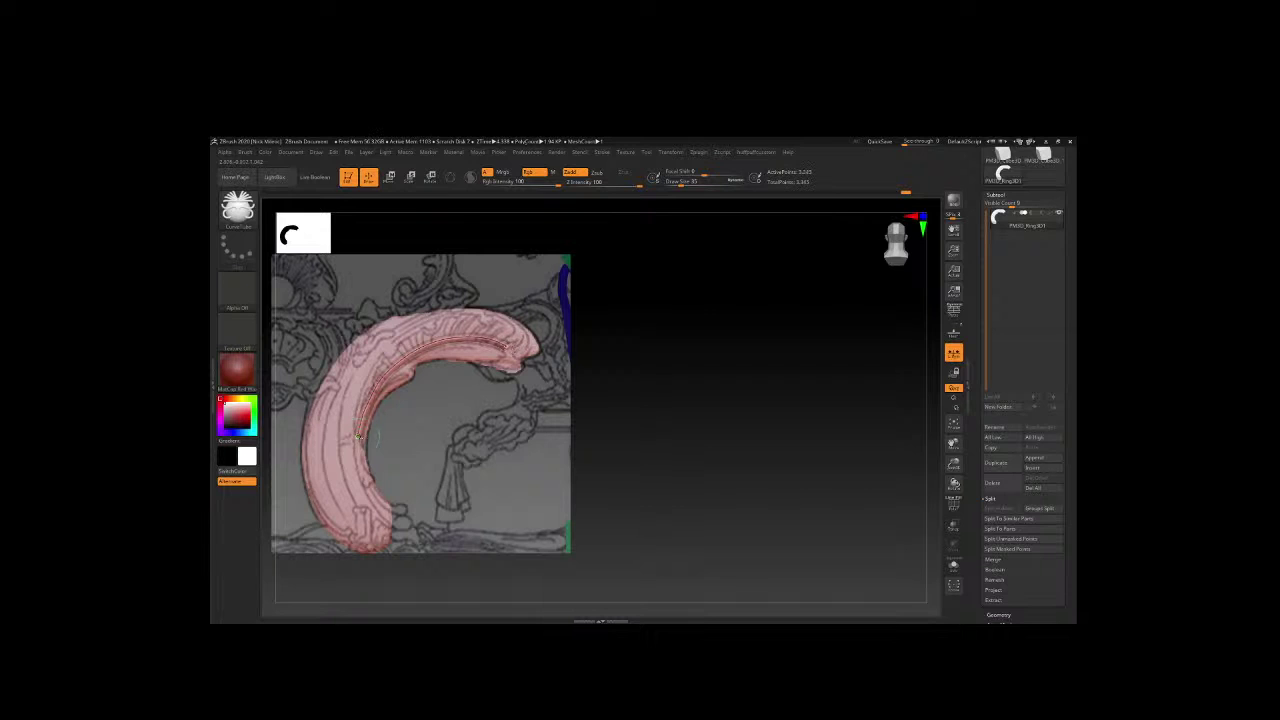
click(405, 397)
Lower the Draw Size to 9 and add a thinner tube and an inner groove along the ridge.
key(s)
drag(405, 397, 355, 343)
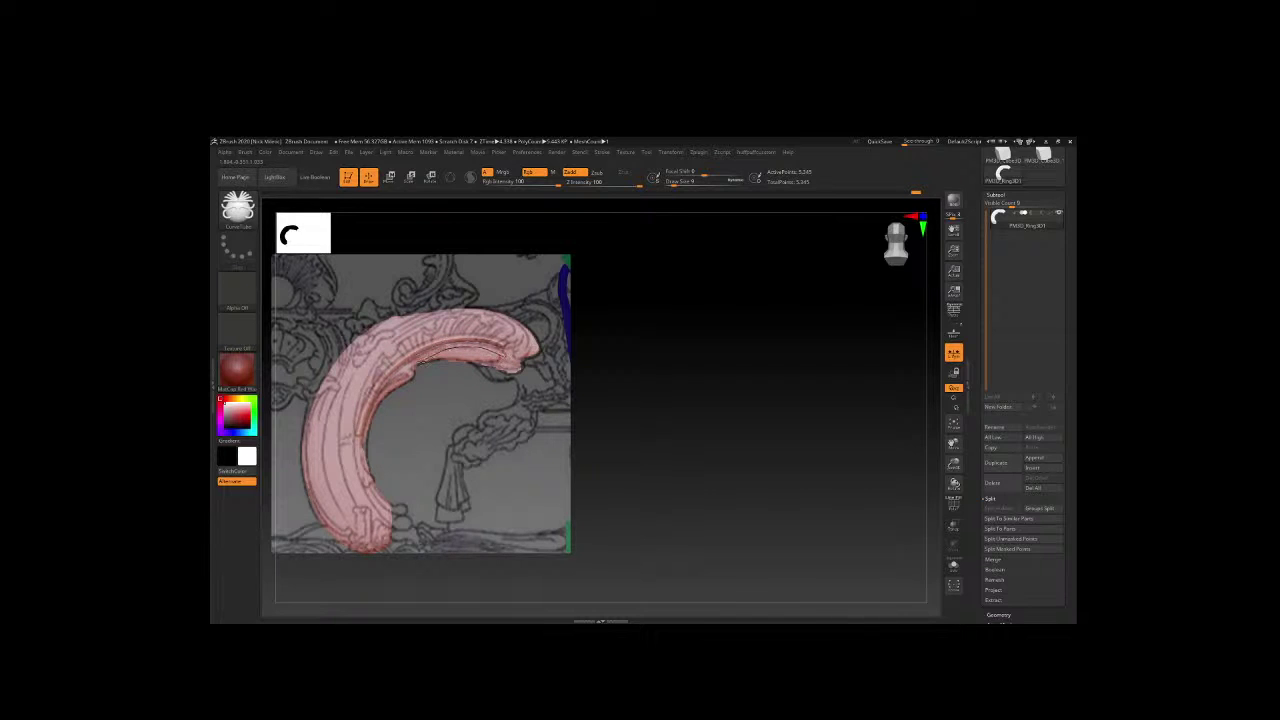
mouse_move(391, 387)
mouse_down()
mouse_move(371, 410)
mouse_move(449, 347)
mouse_move(445, 373)
mouse_up()
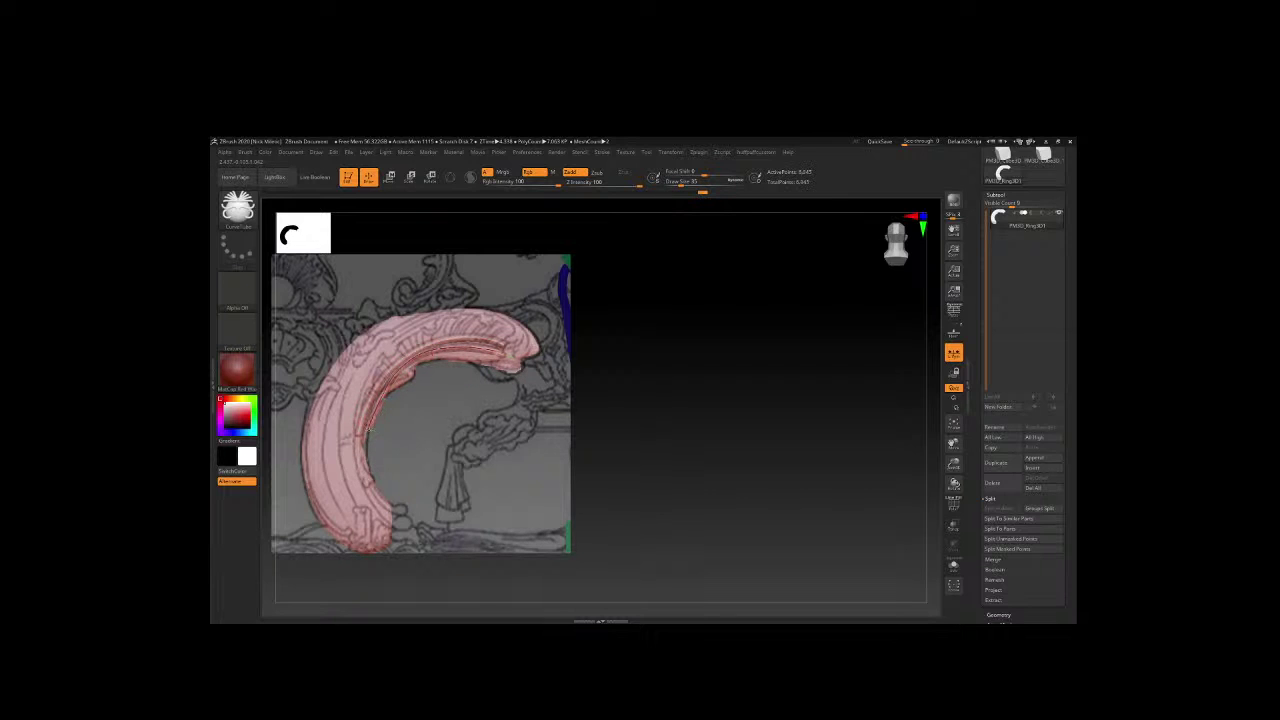
drag(365, 437, 517, 357)
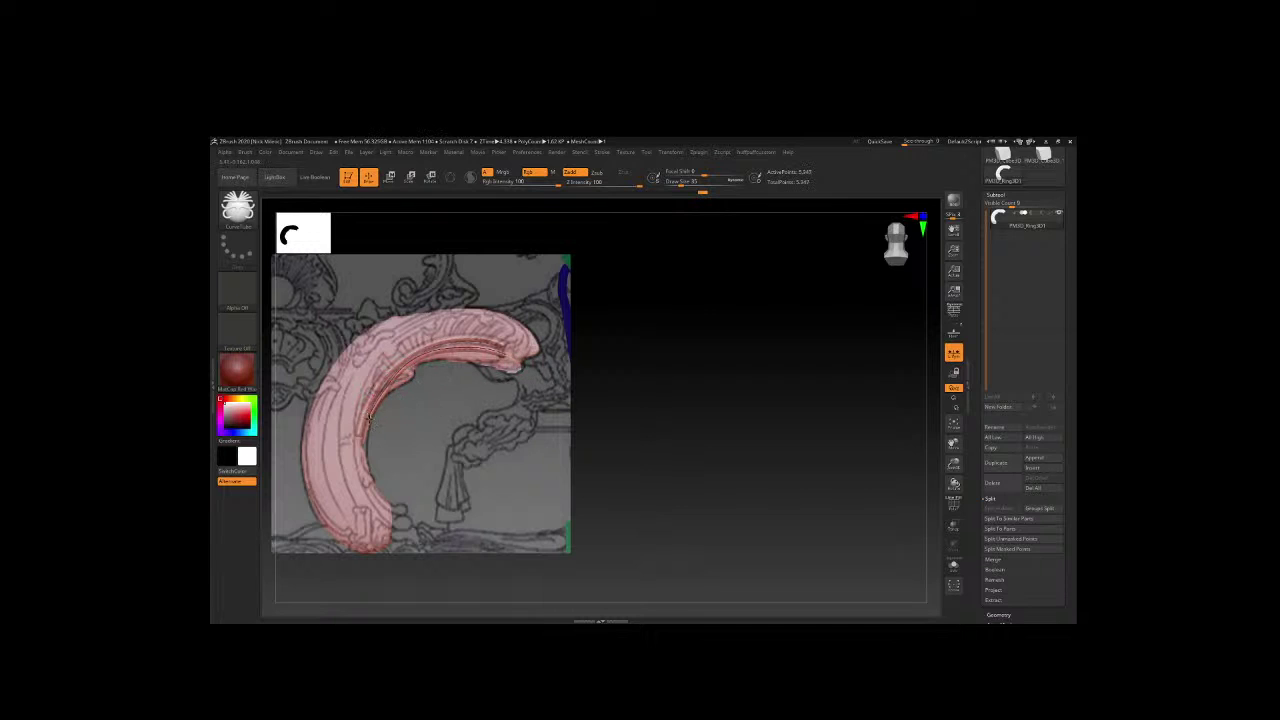
drag(366, 428, 498, 352)
click(438, 411)
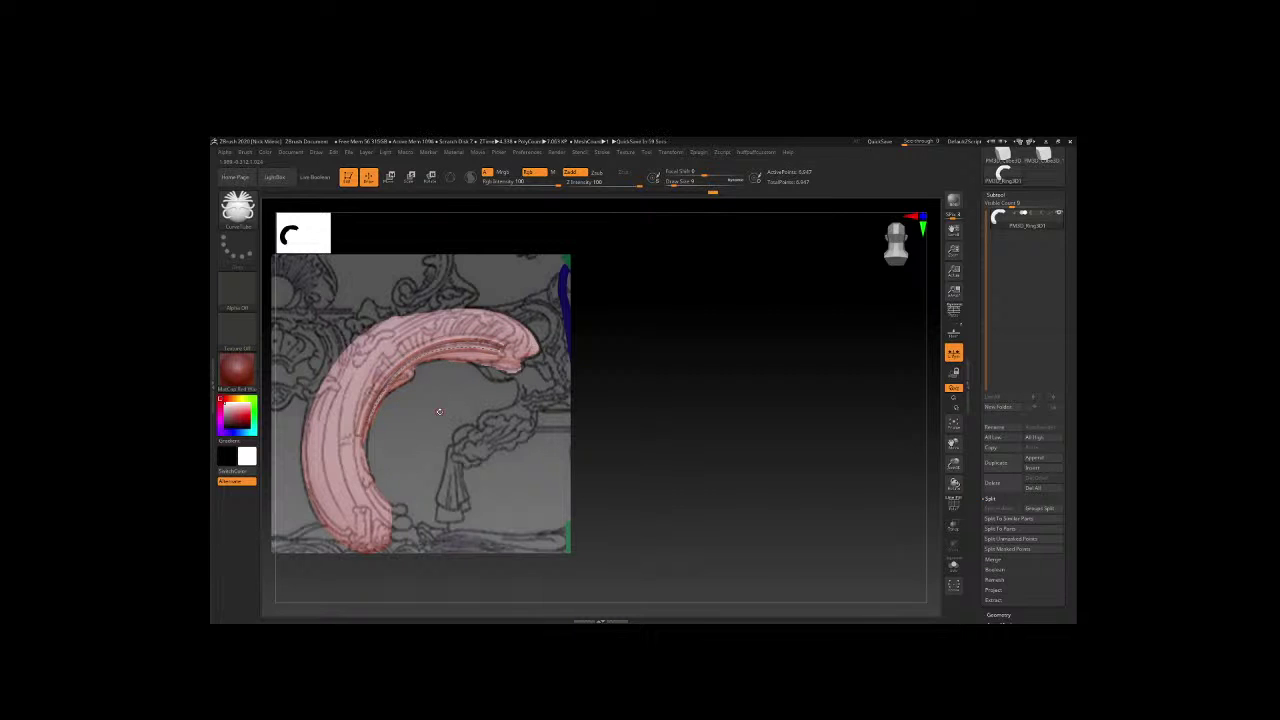
Bring up the Windows Start menu to reach other apps.
key(space)
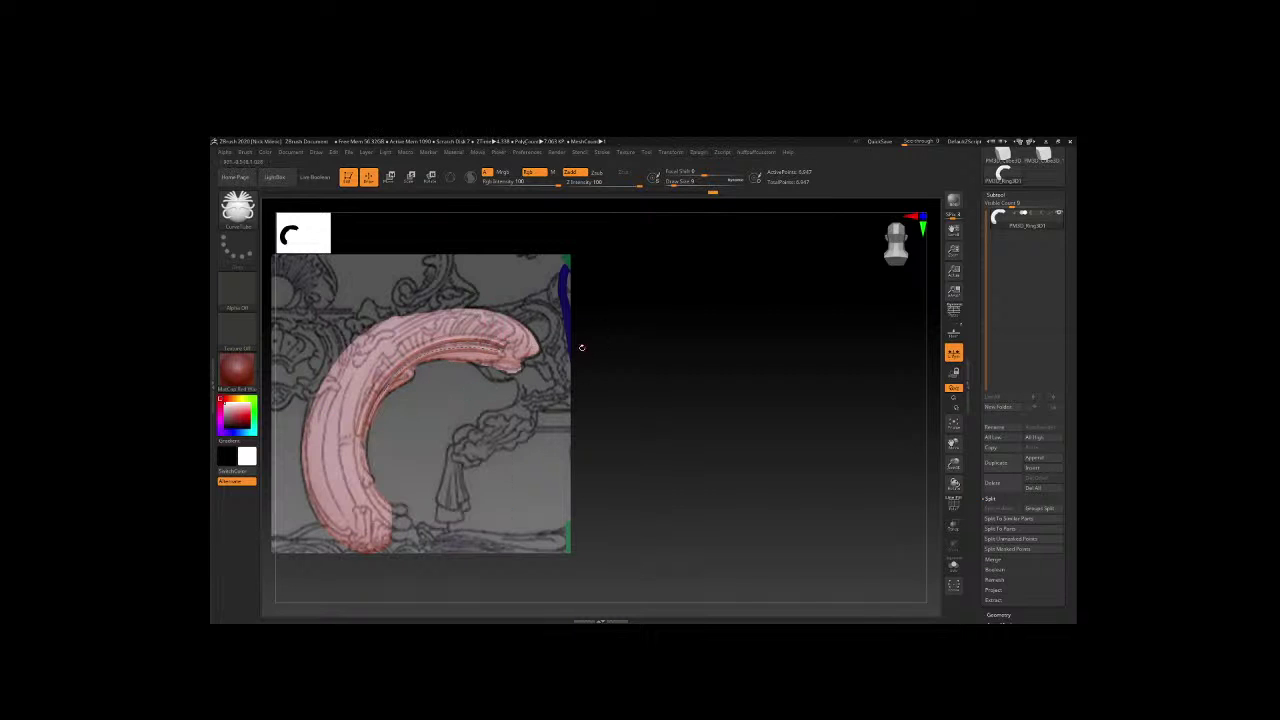
key(super)
key(super)
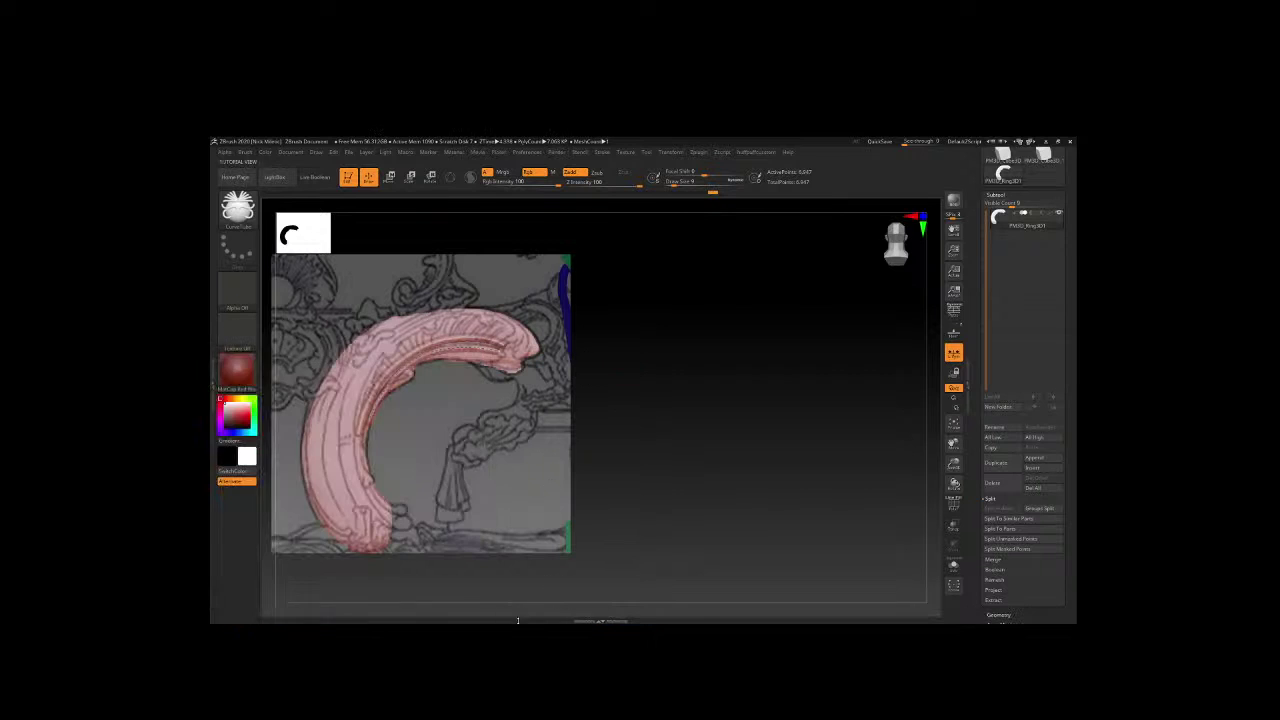
key(super)
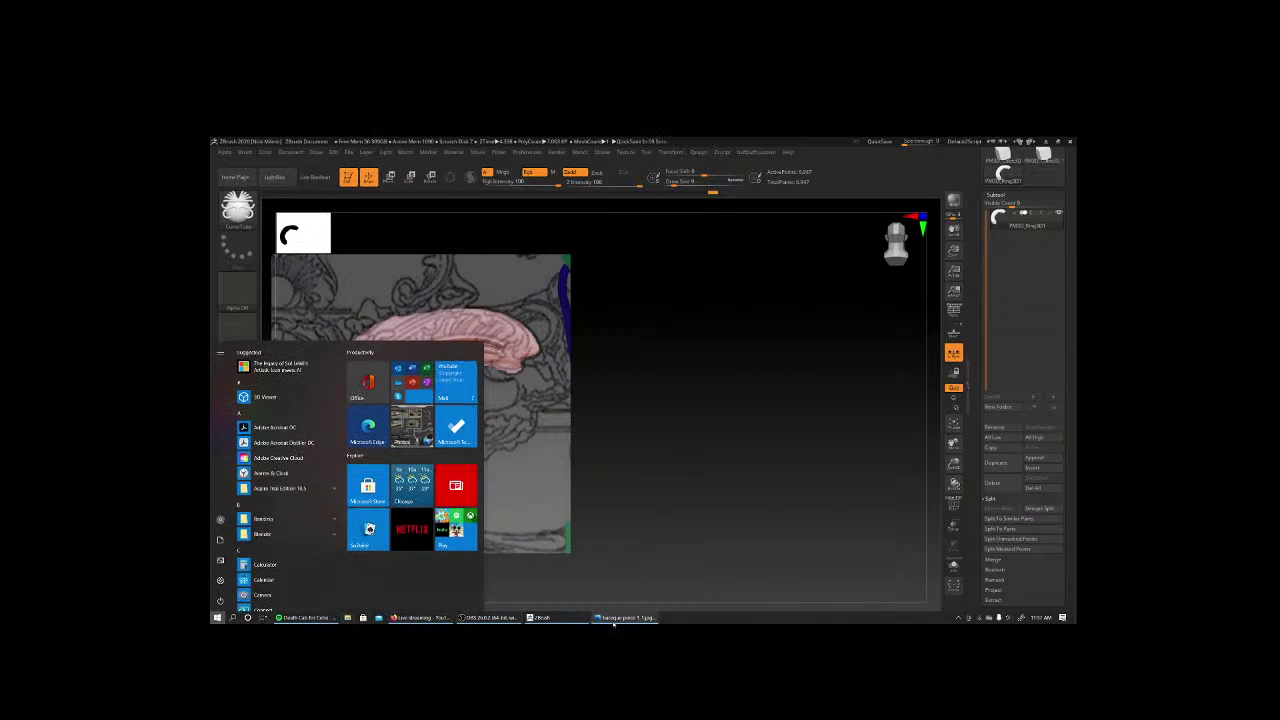
View baroque piece 1.1.jpg in Windows Photos, then return to the ZBrush sculpt.
click(625, 617)
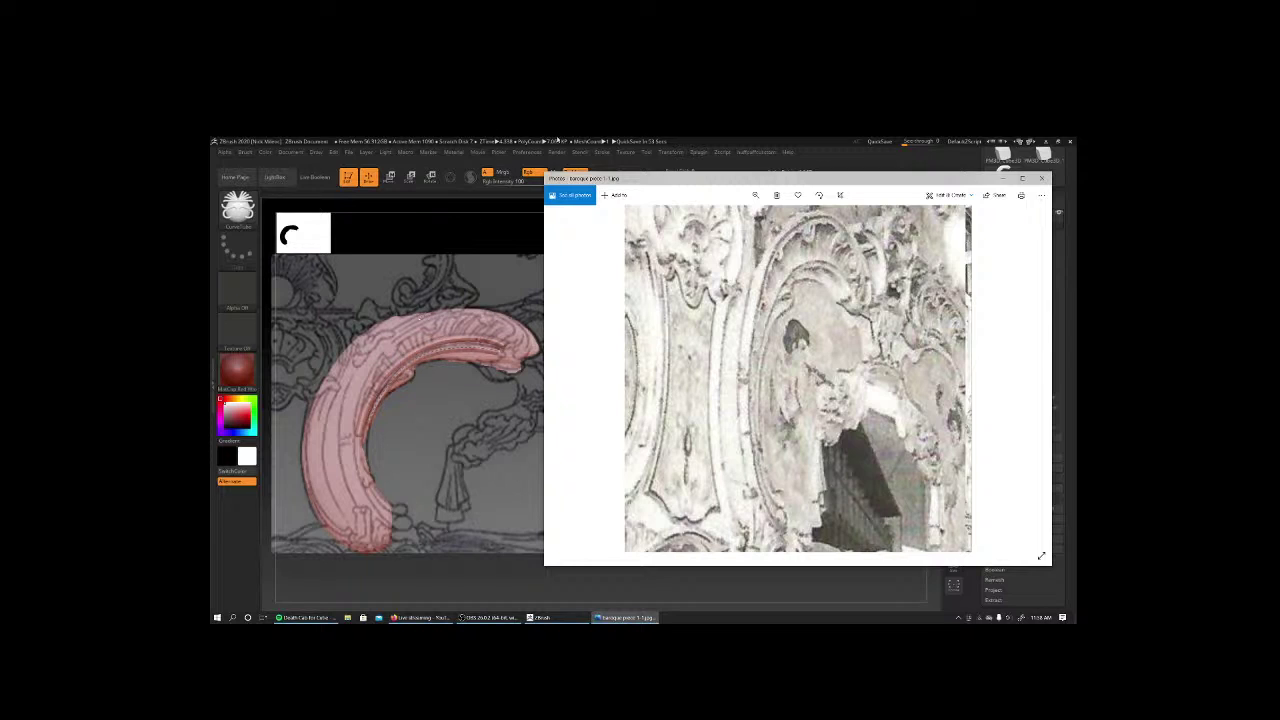
click(684, 141)
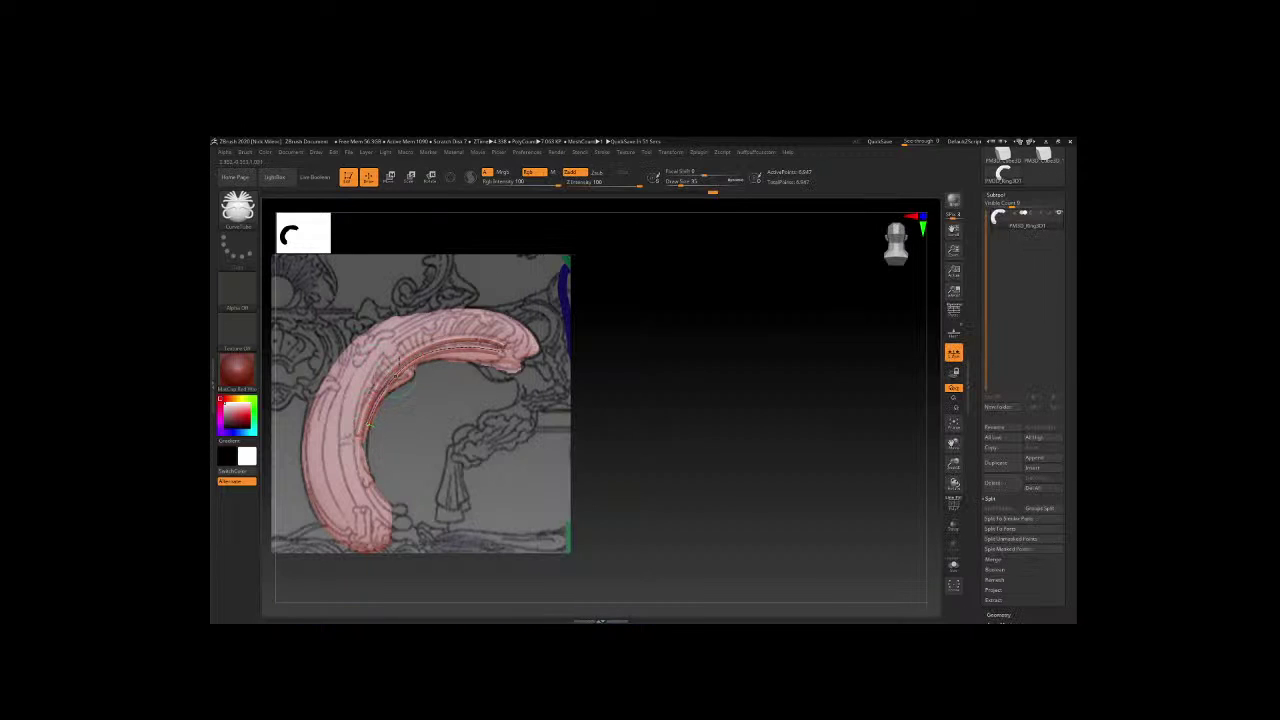
Clear the leftover curve guide and draw a new tube ridge along the inner edge.
key(space)
click(416, 331)
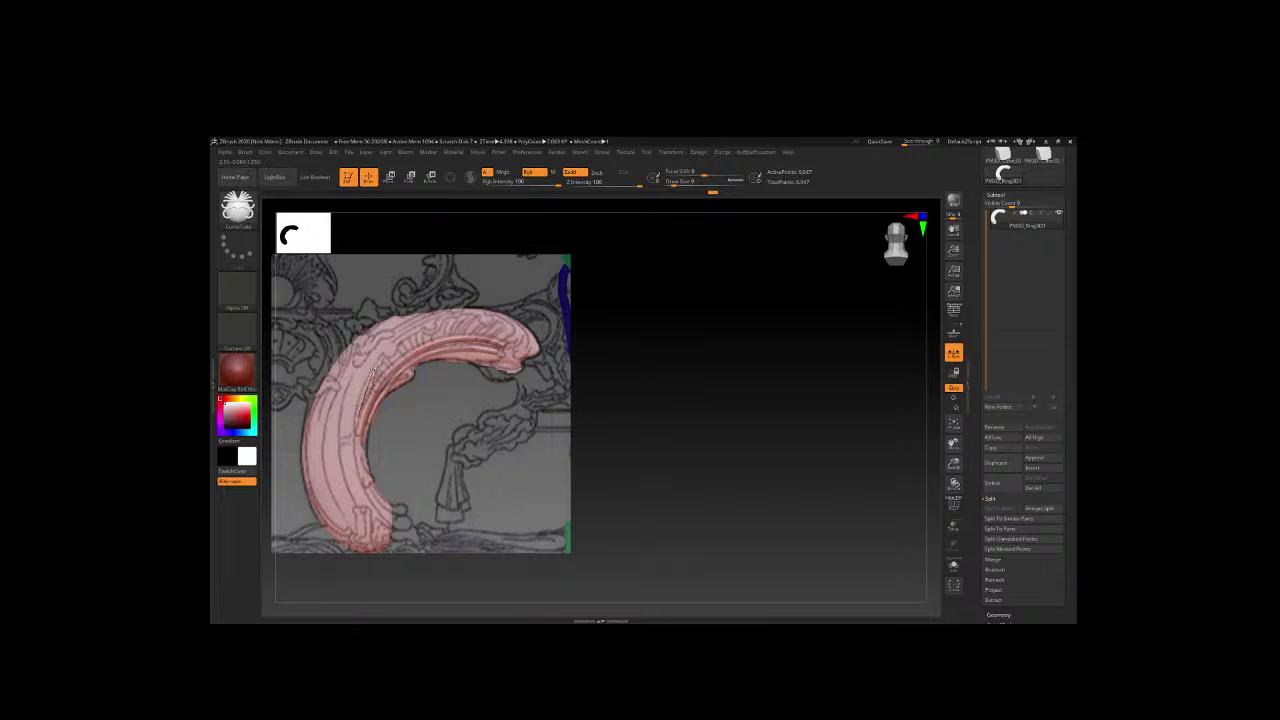
drag(372, 372, 405, 338)
drag(518, 336, 519, 335)
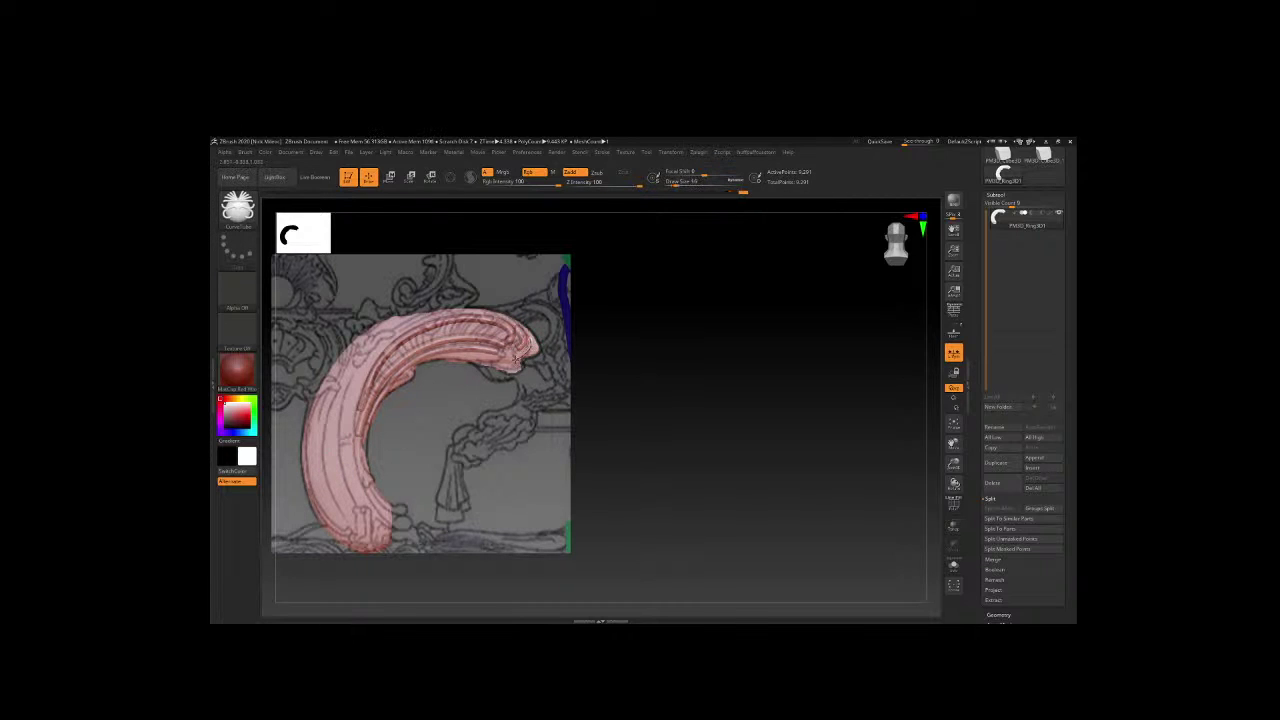
Rotate the scroll, hide the stucco SpotLight overlay with Shift+Z, and reframe the view.
mouse_move(626, 383)
mouse_down()
mouse_move(664, 422)
mouse_move(640, 400)
mouse_move(836, 375)
mouse_up()
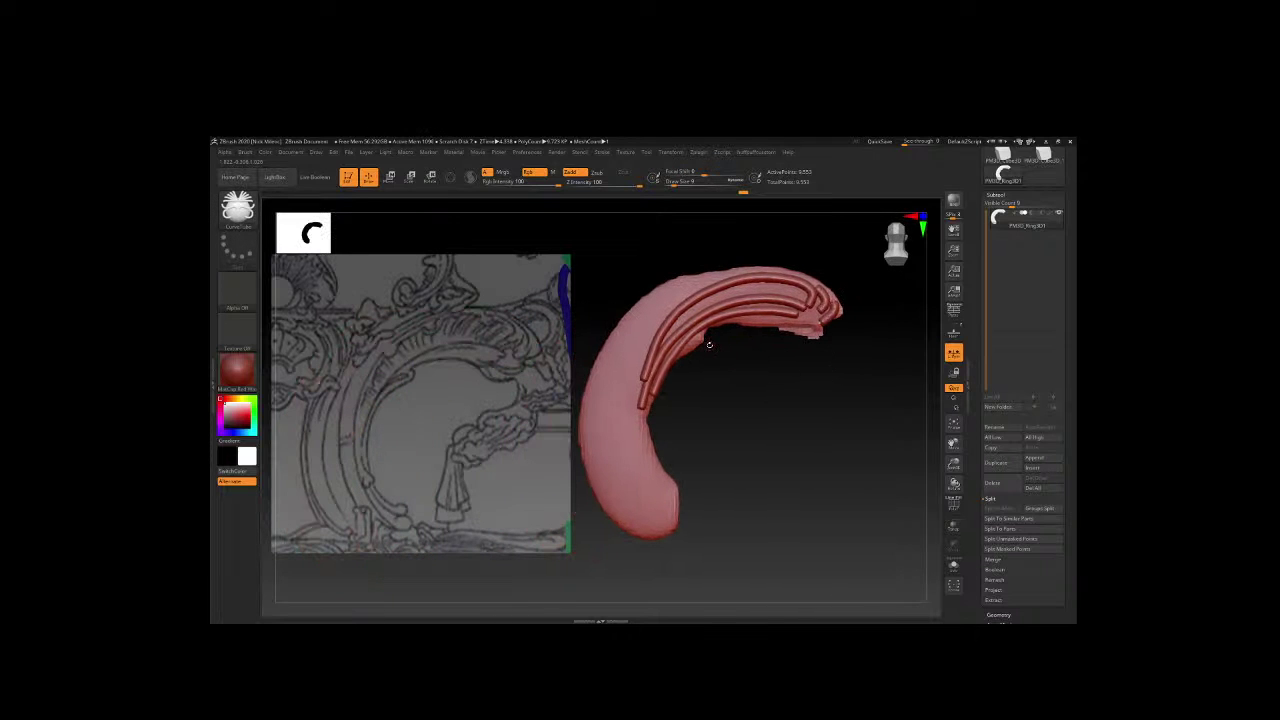
key(shift+z)
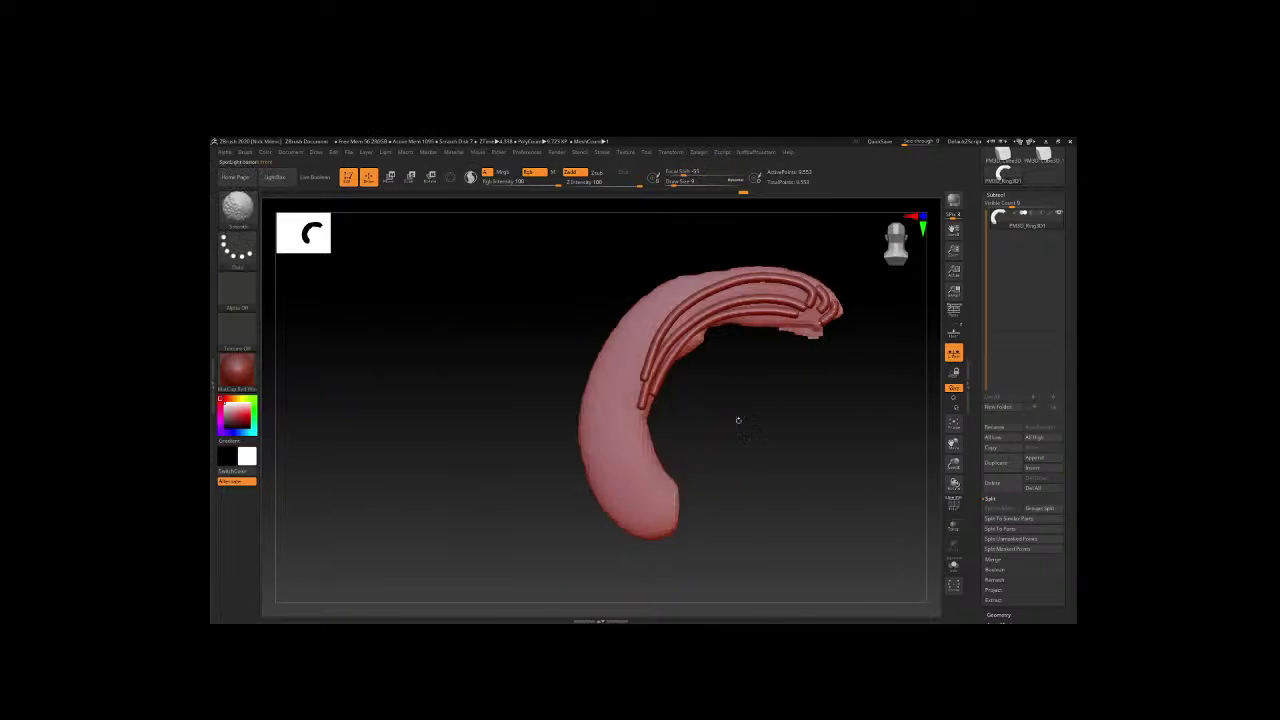
mouse_move(738, 420)
alt+mouse_down()
mouse_move(531, 426)
mouse_move(652, 448)
alt+mouse_up()
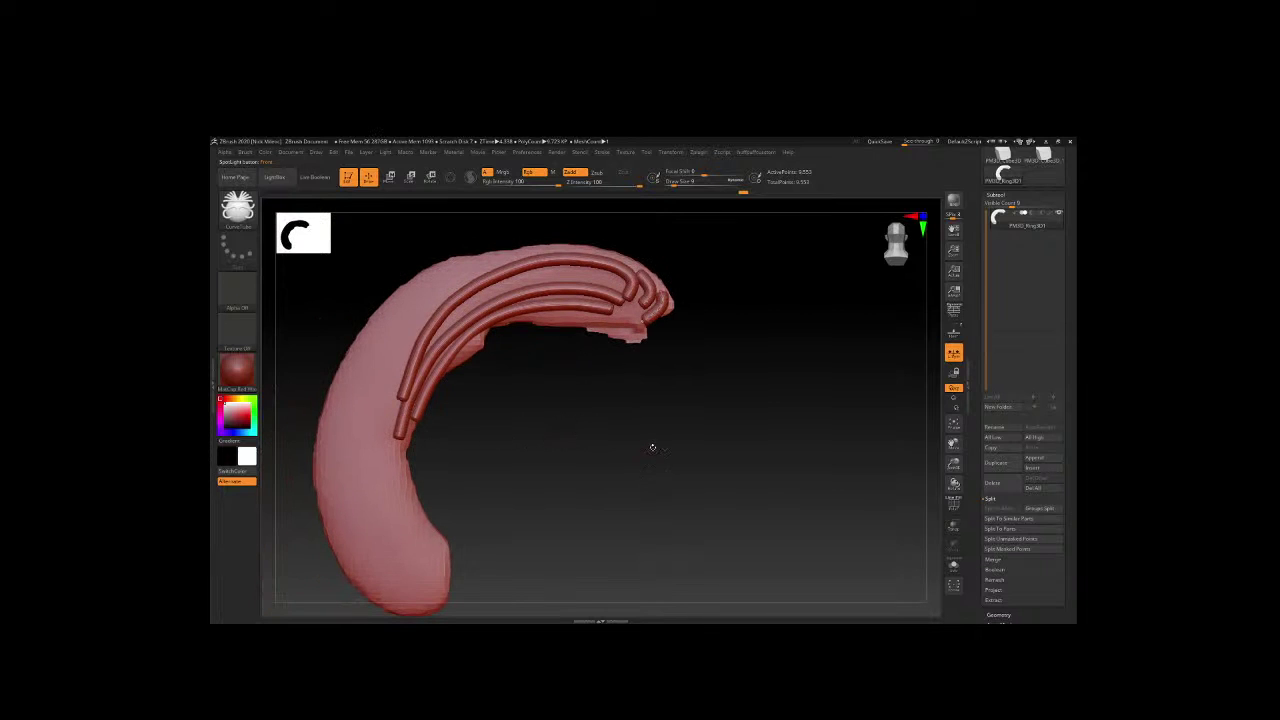
key(alt+Tab)
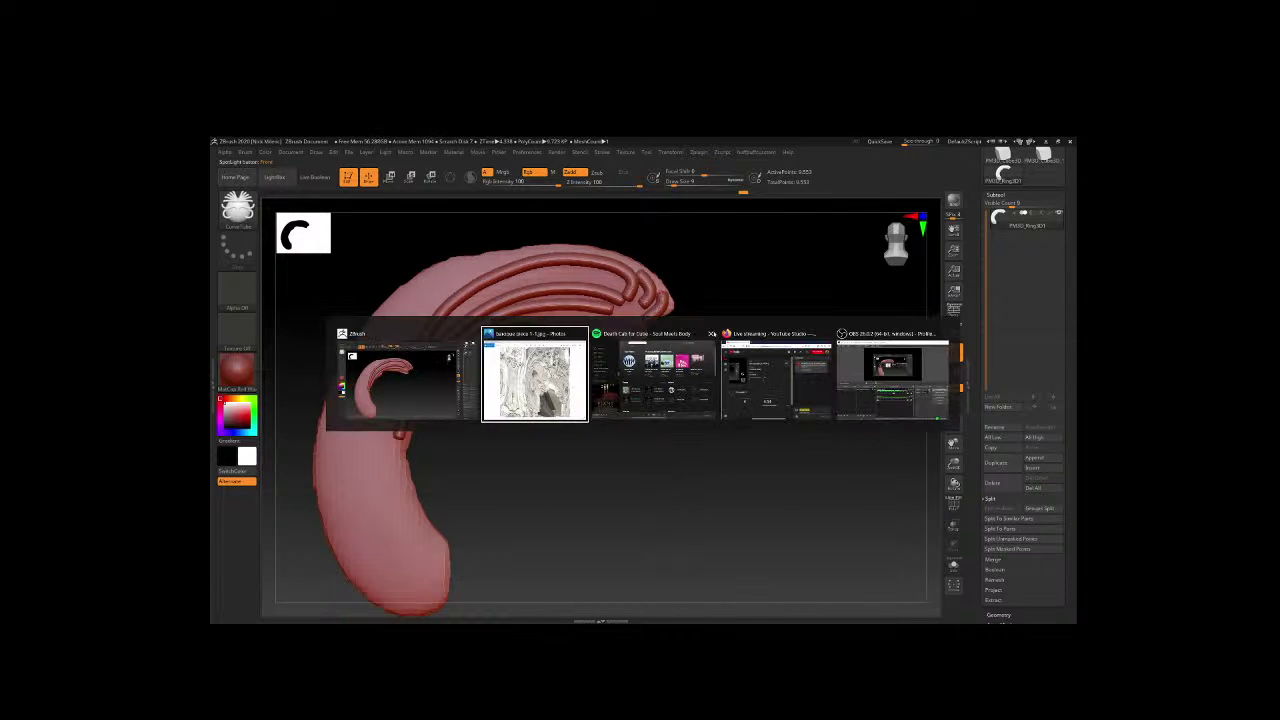
Snap the reference photo to the right half and ZBrush to the left, side by side.
key(alt+Tab)
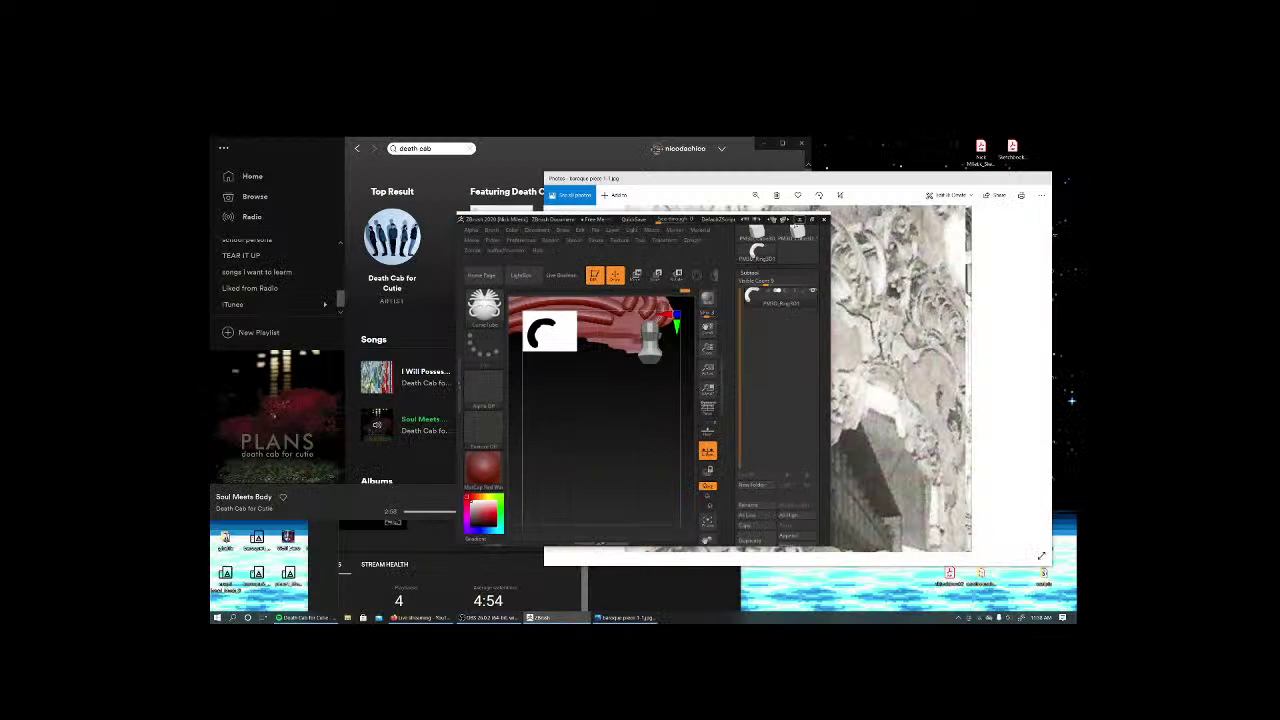
mouse_move(449, 207)
mouse_down()
mouse_move(471, 163)
mouse_move(210, 137)
mouse_up()
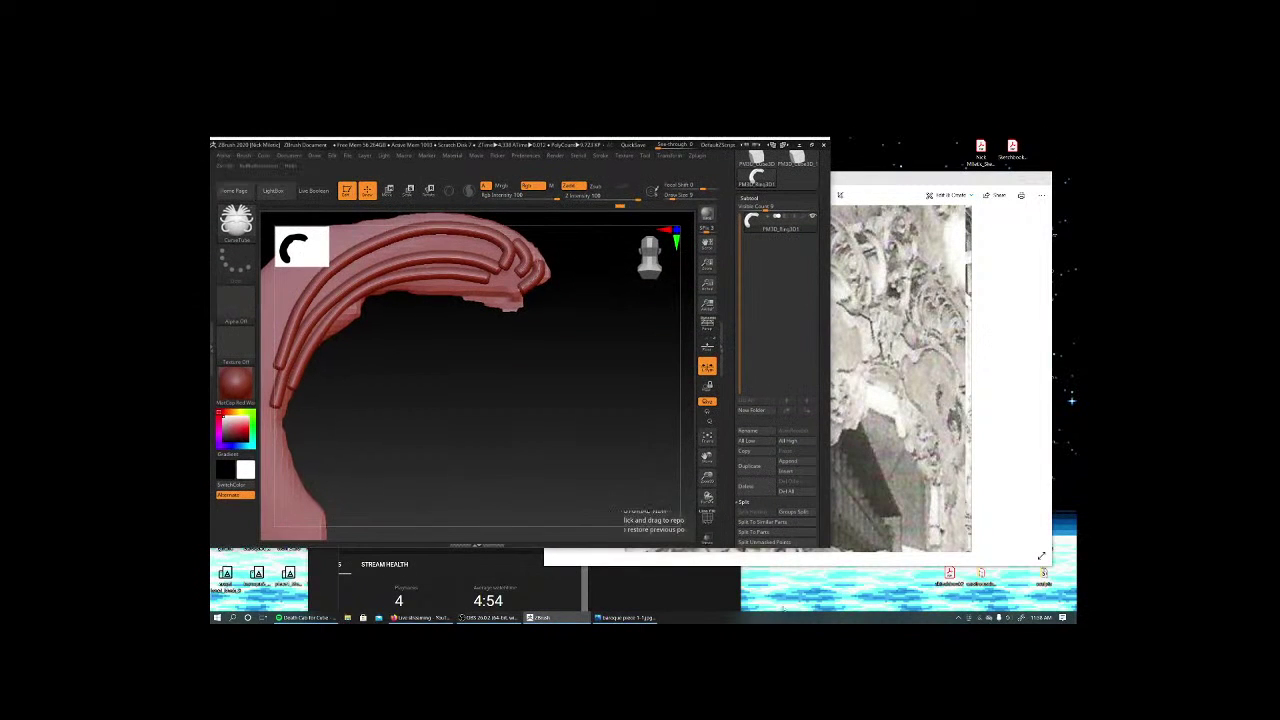
drag(825, 548, 833, 605)
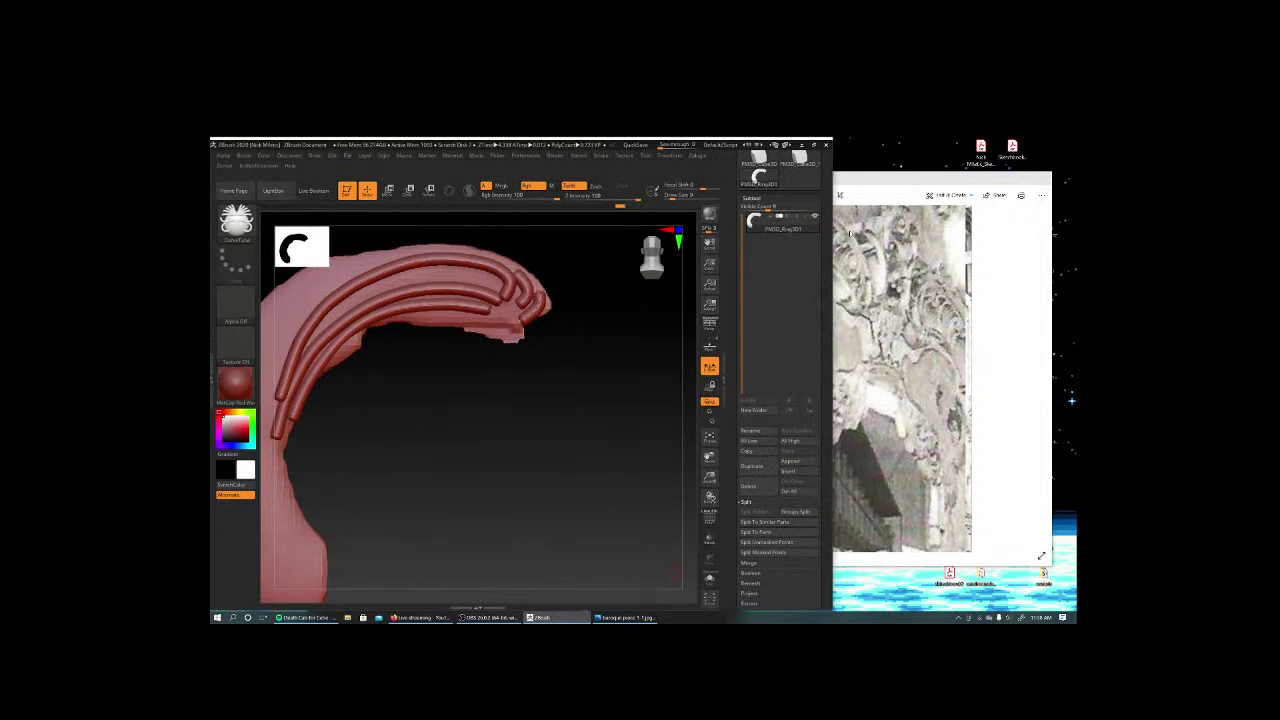
click(868, 184)
drag(868, 184, 993, 233)
key(super+Right)
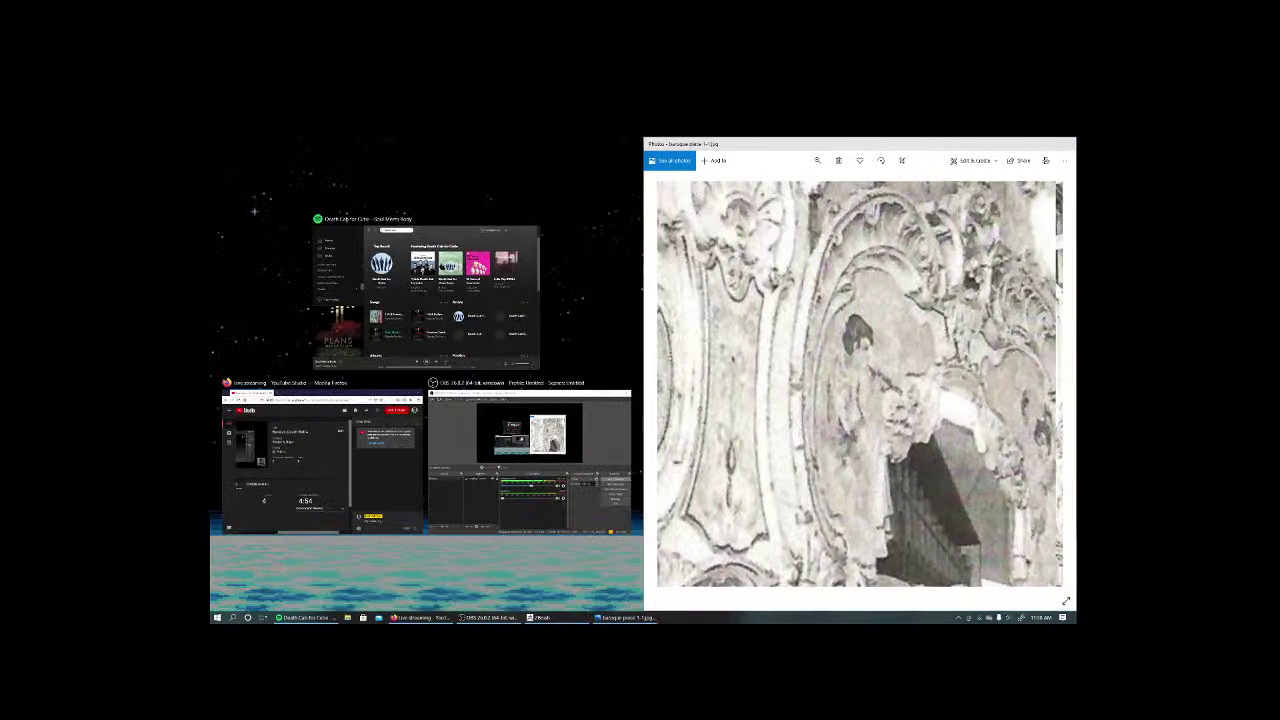
click(540, 617)
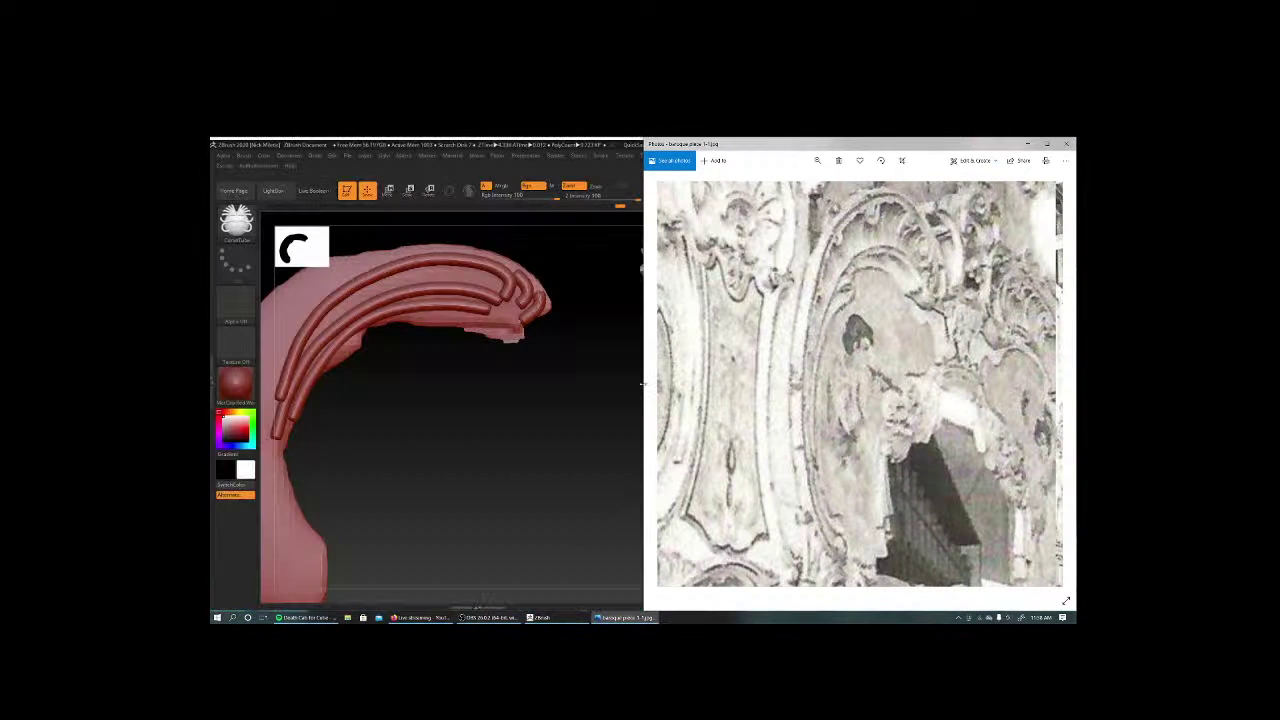
drag(644, 370, 831, 370)
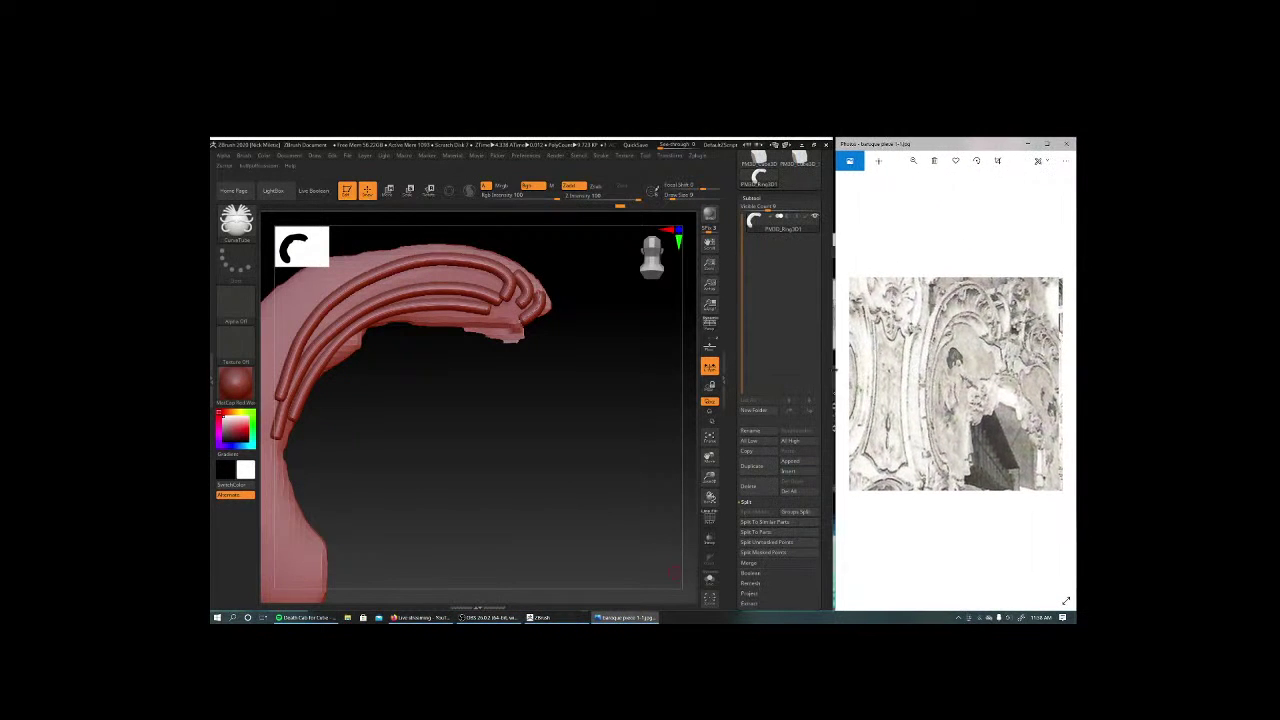
Rotate the scroll edge-on to inspect its thickness, then select CurveTube with B-C-T.
mouse_move(462, 425)
mouse_down()
mouse_move(597, 417)
mouse_move(614, 437)
mouse_move(608, 411)
mouse_move(620, 430)
mouse_up()
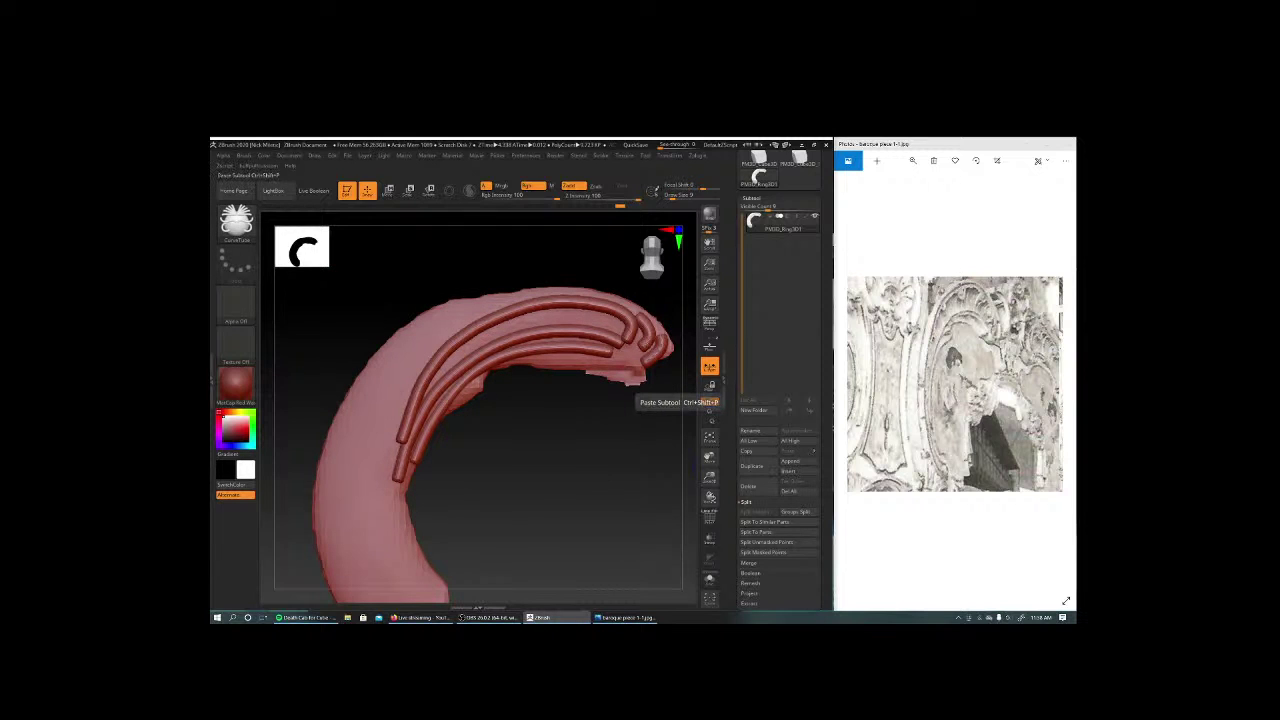
drag(626, 531, 624, 430)
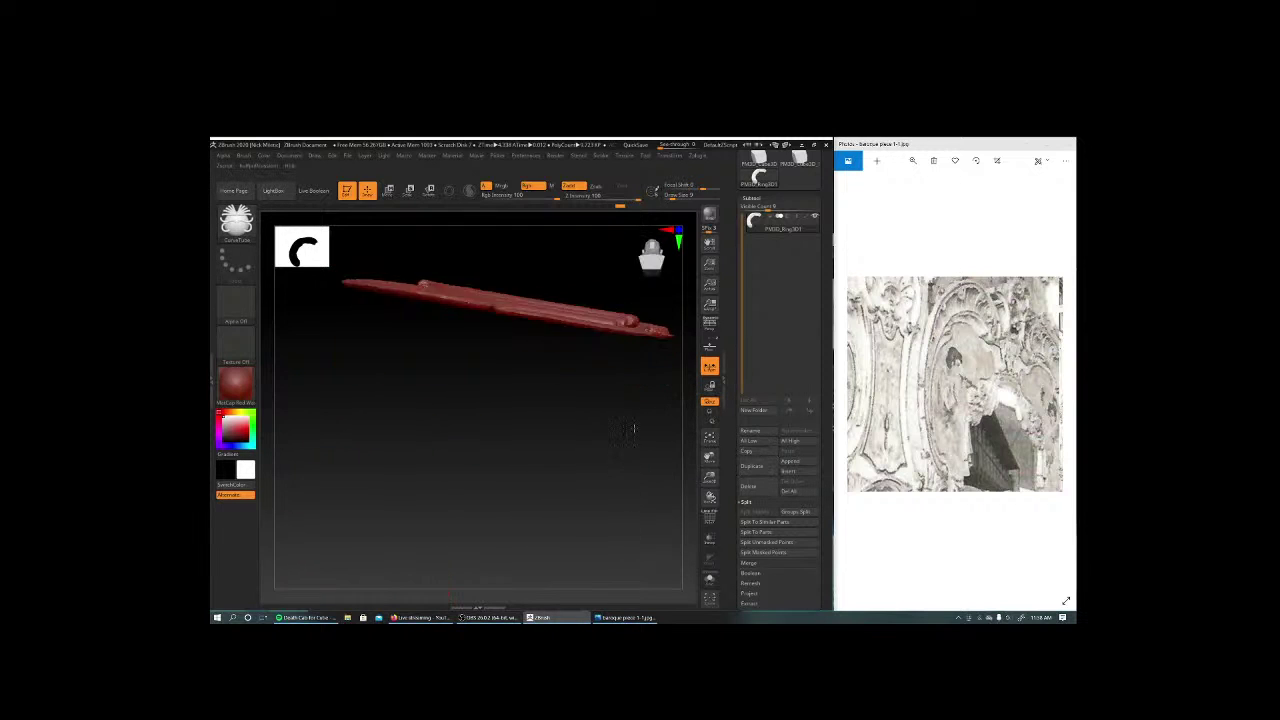
mouse_move(571, 491)
mouse_down()
mouse_move(591, 480)
mouse_move(600, 440)
mouse_move(609, 465)
mouse_move(586, 456)
mouse_up()
key(b)
key(c)
key(t)
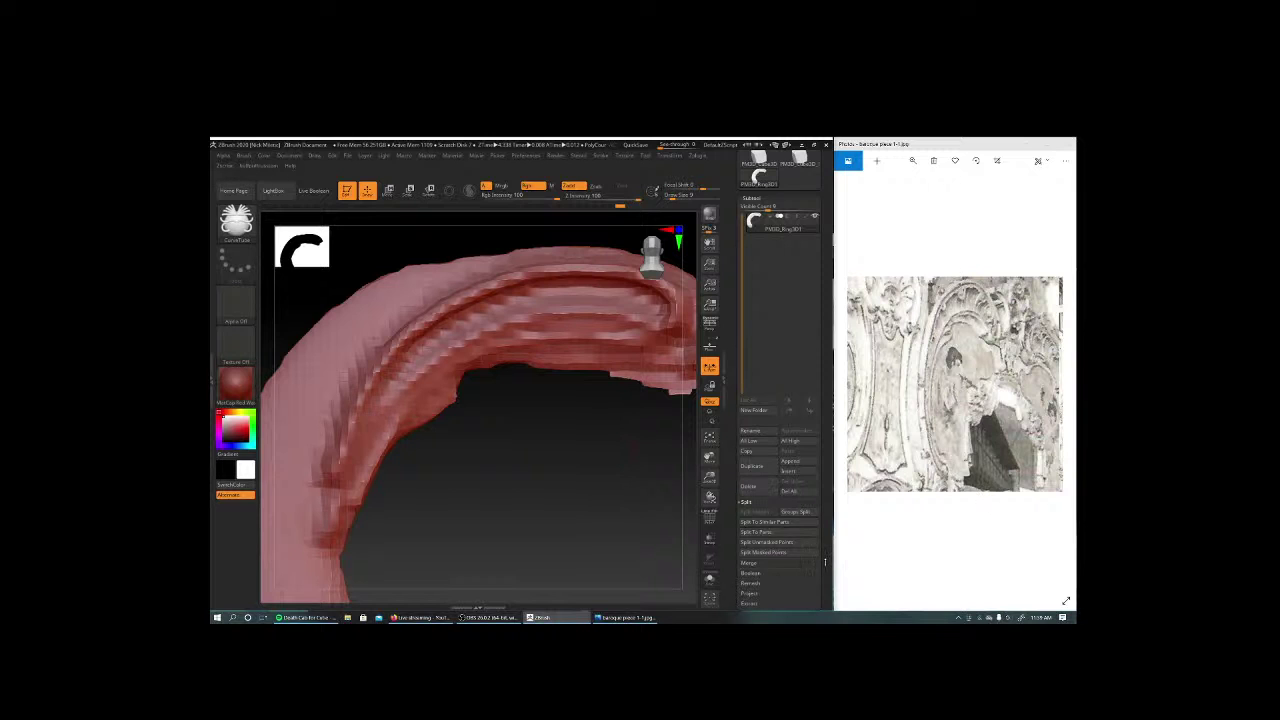
Toggle the polygon wireframe and DynaMesh the scroll into even topology.
scroll(825, 563, down, 5)
scroll(825, 563, down, 3)
scroll(825, 563, down, 2)
scroll(825, 563, down, 3)
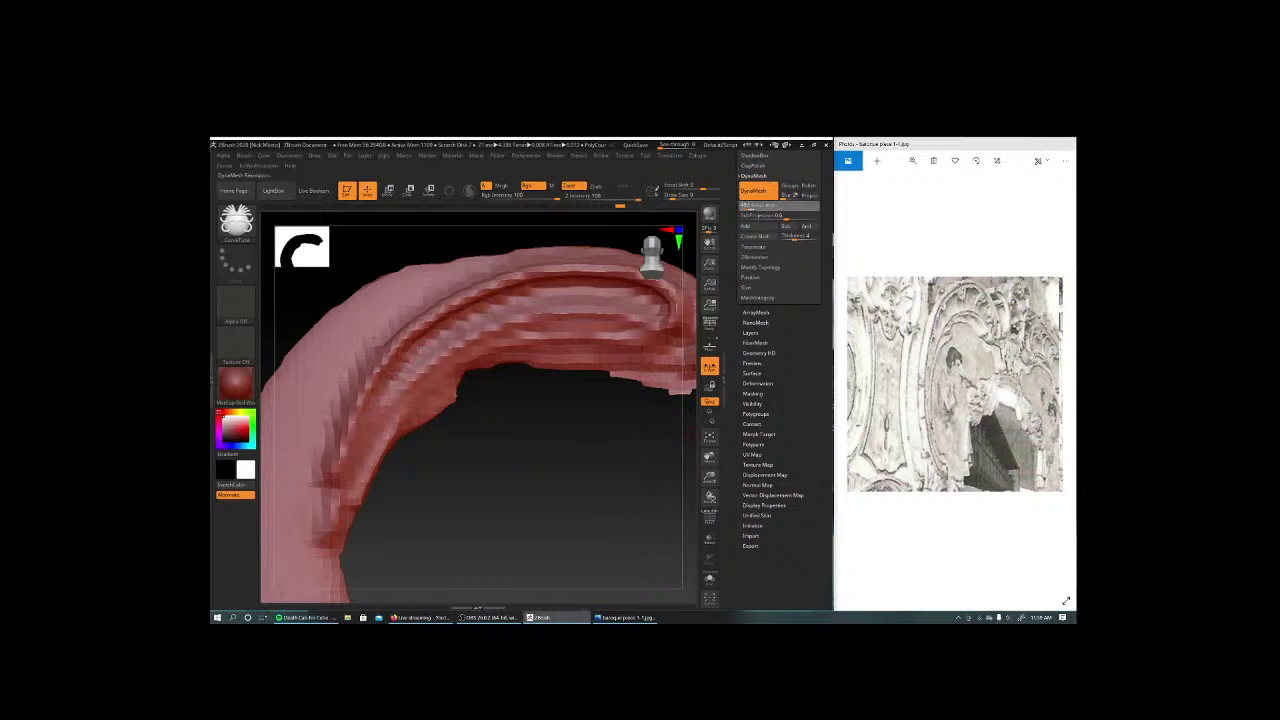
key(shift+f)
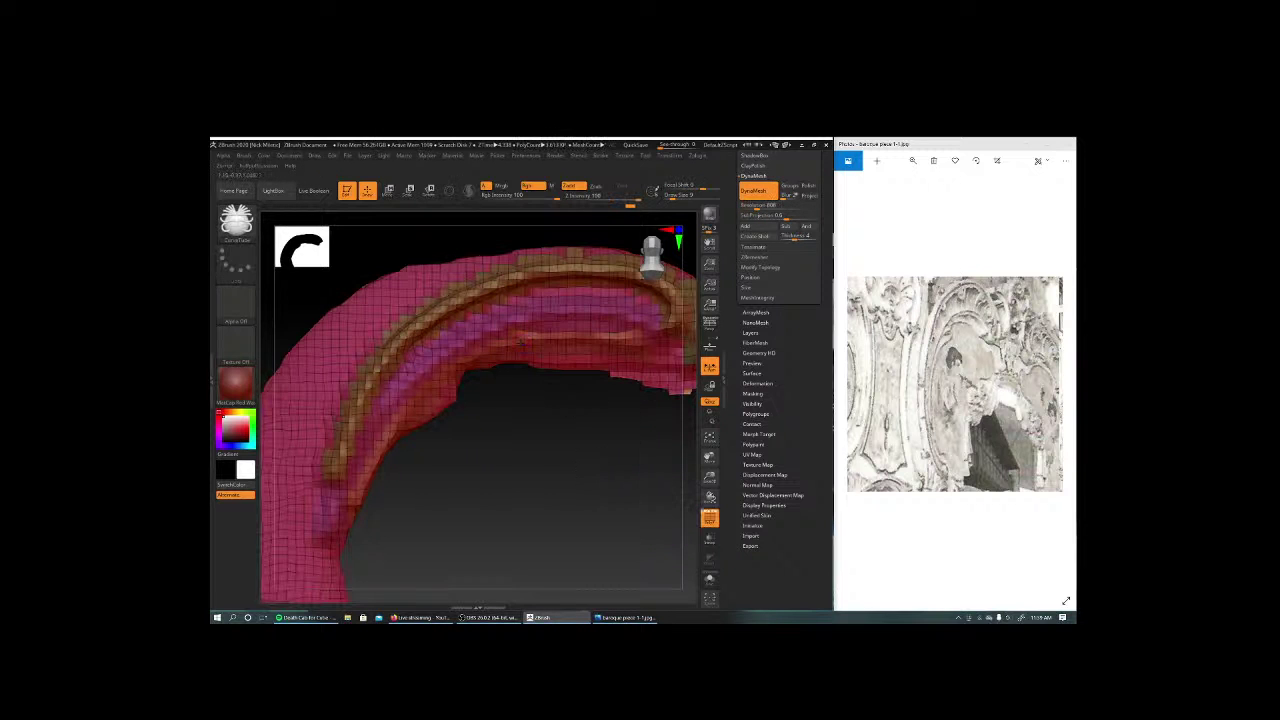
key(shift+f)
key(shift+f)
key(ctrl+w)
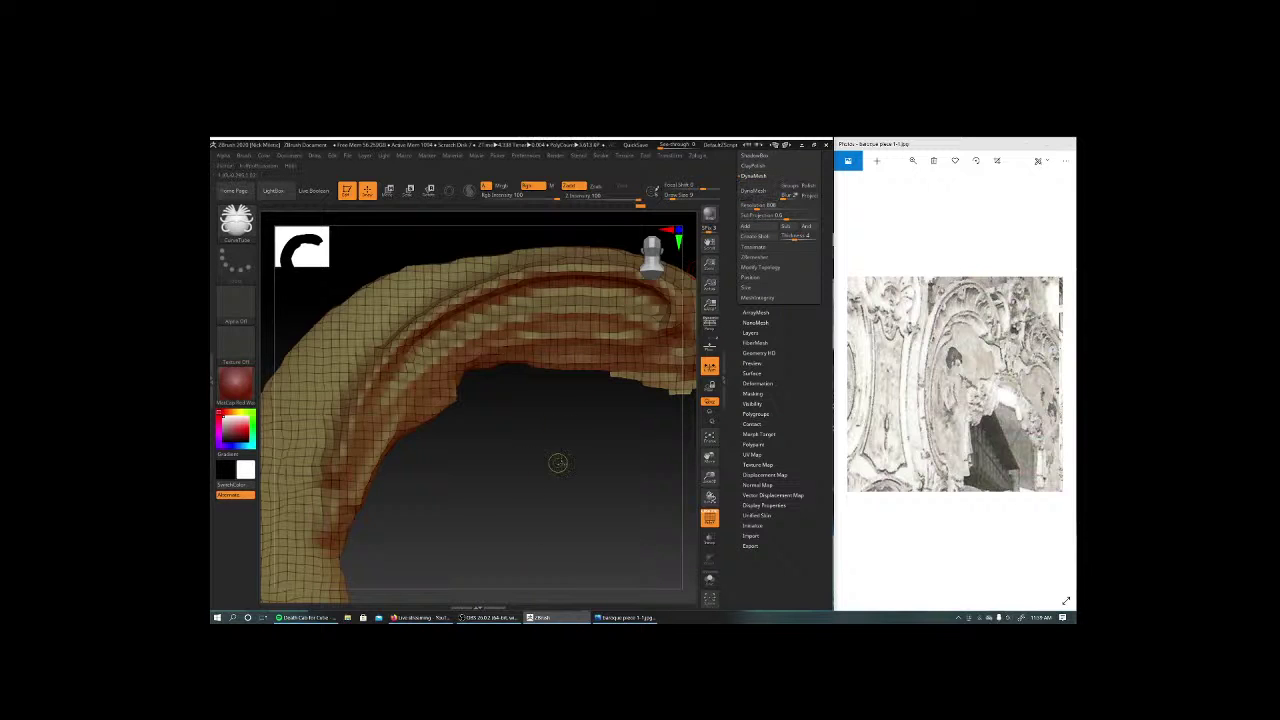
click(752, 190)
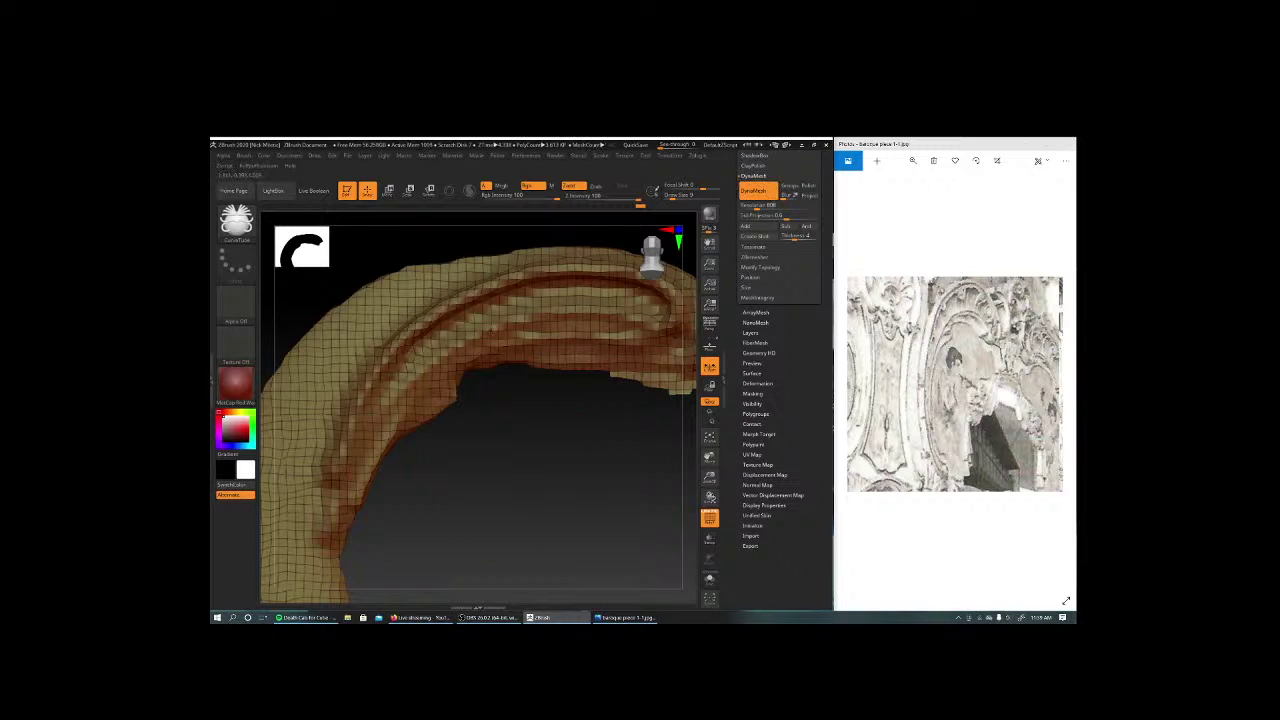
Smooth the lumpy left side and upper curve of the tube.
key(b)
key(m)
key(v)
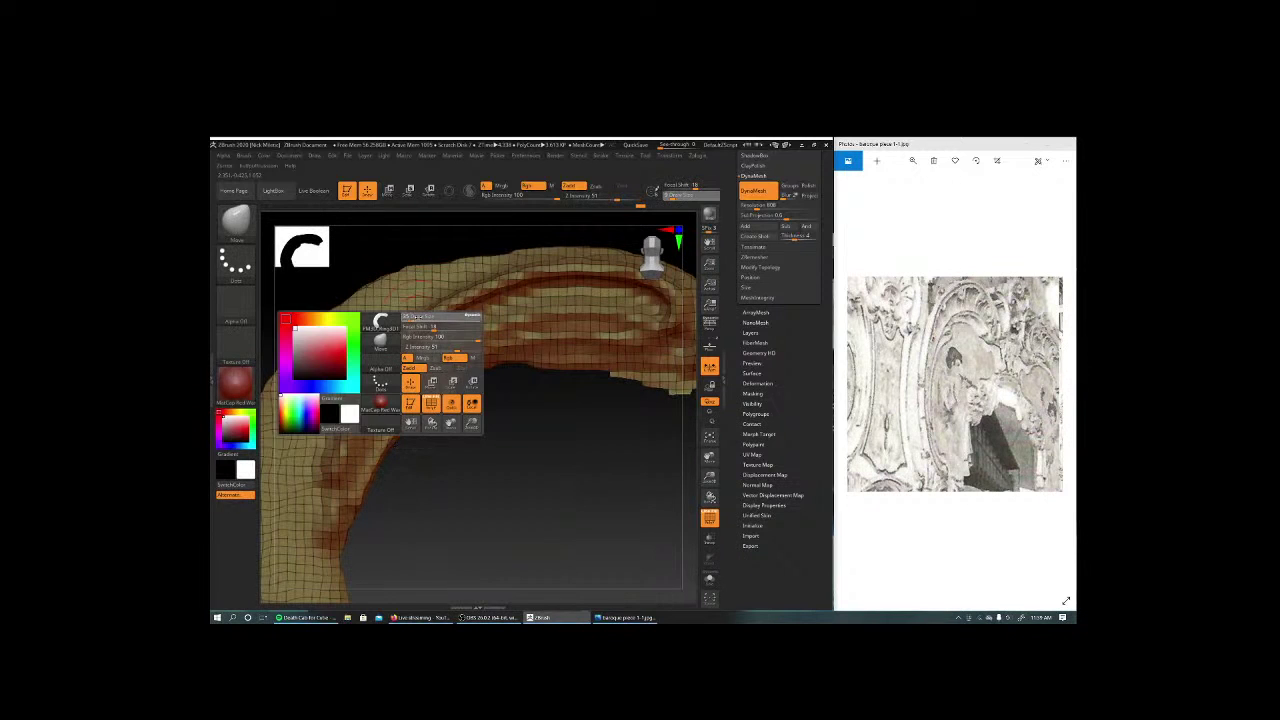
key(space)
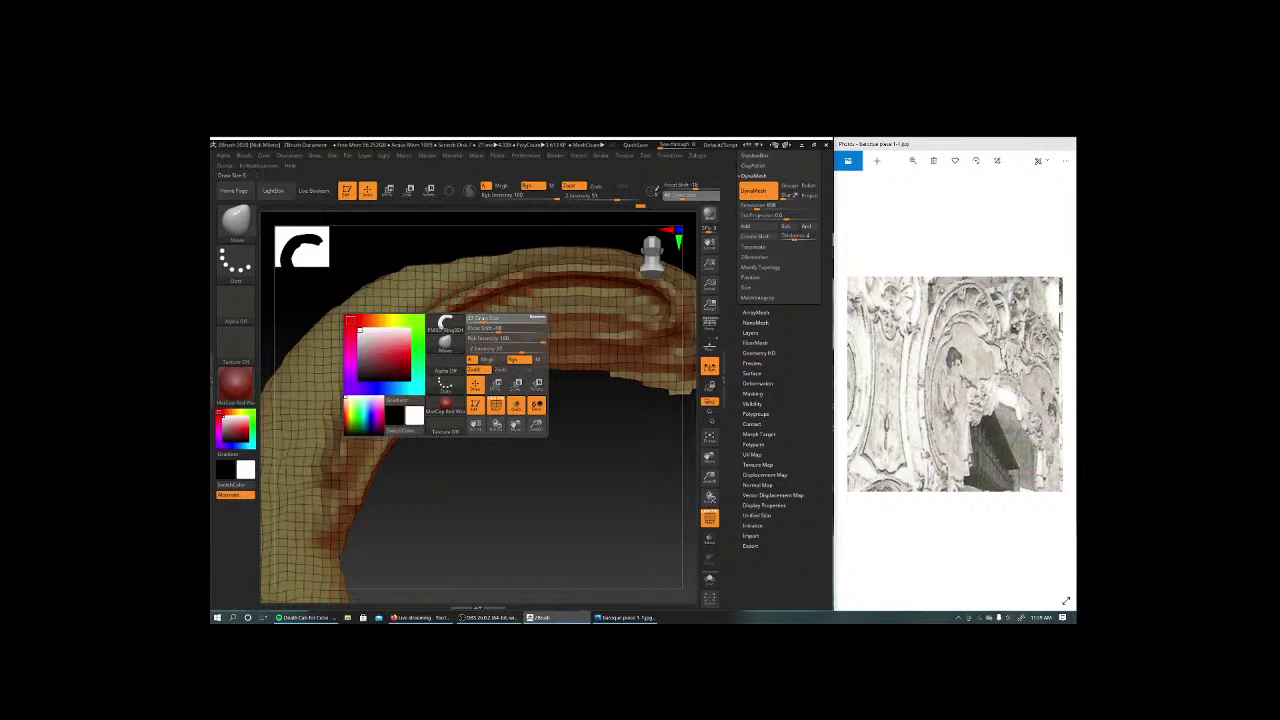
shift+drag(430, 300, 390, 305)
shift+drag(350, 360, 320, 425)
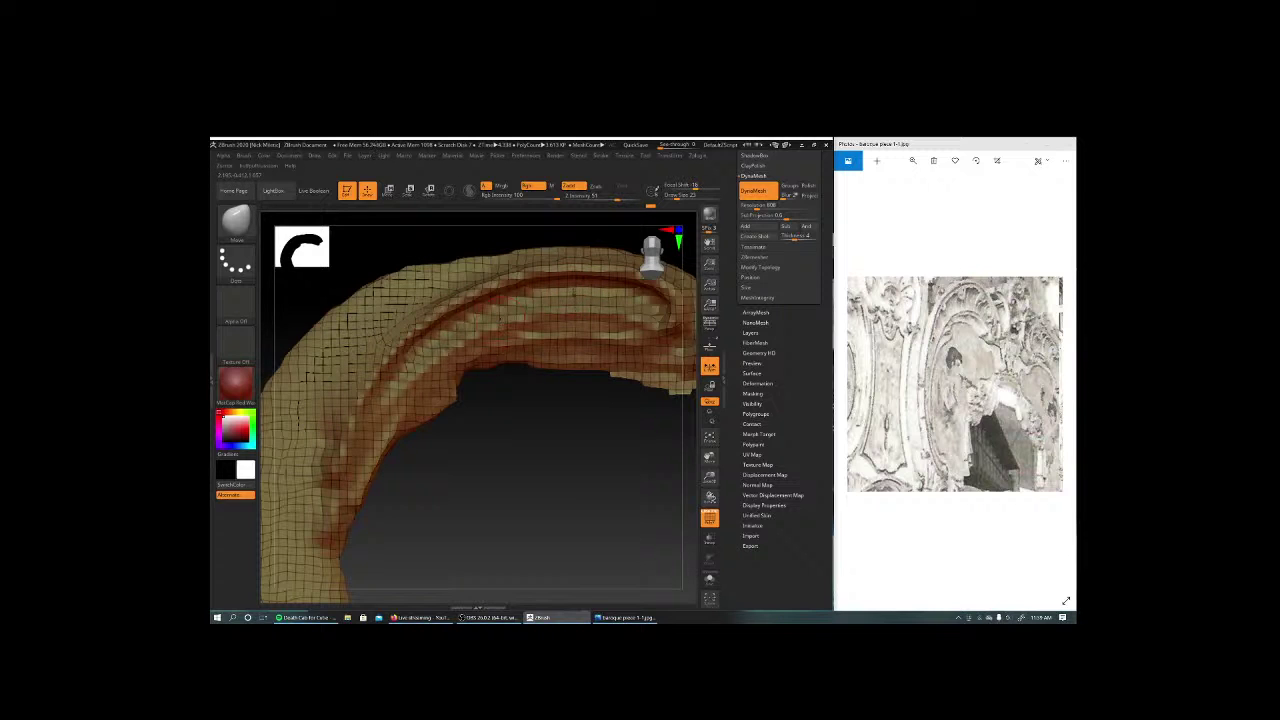
shift+drag(608, 295, 416, 358)
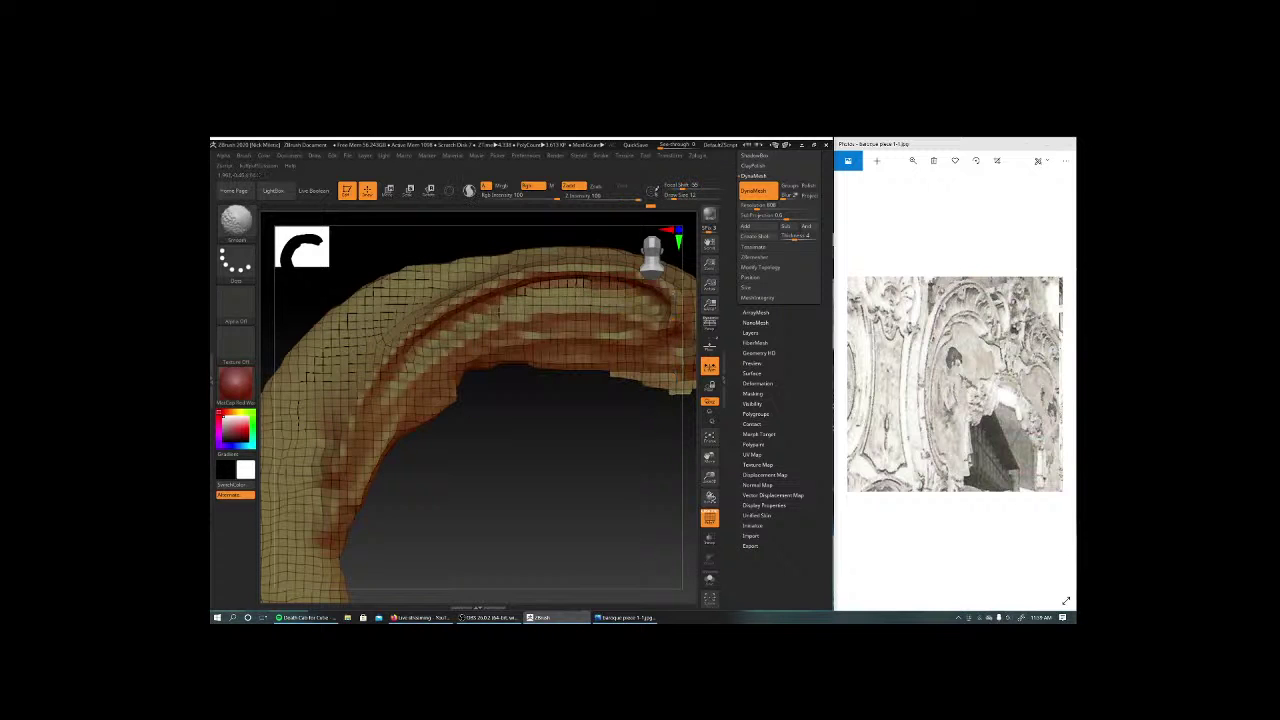
Open the Death Cab for Cutie artist page in Spotify and play I Dreamt We Spoke Again.
click(305, 617)
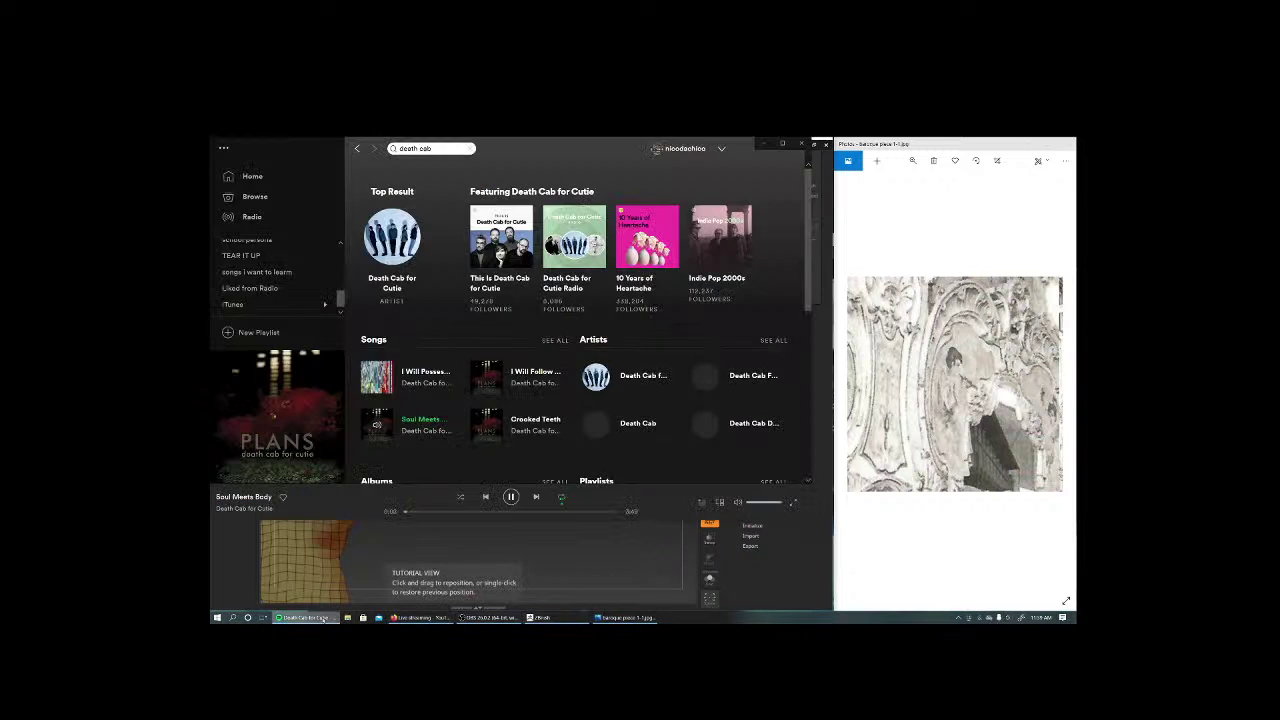
click(640, 375)
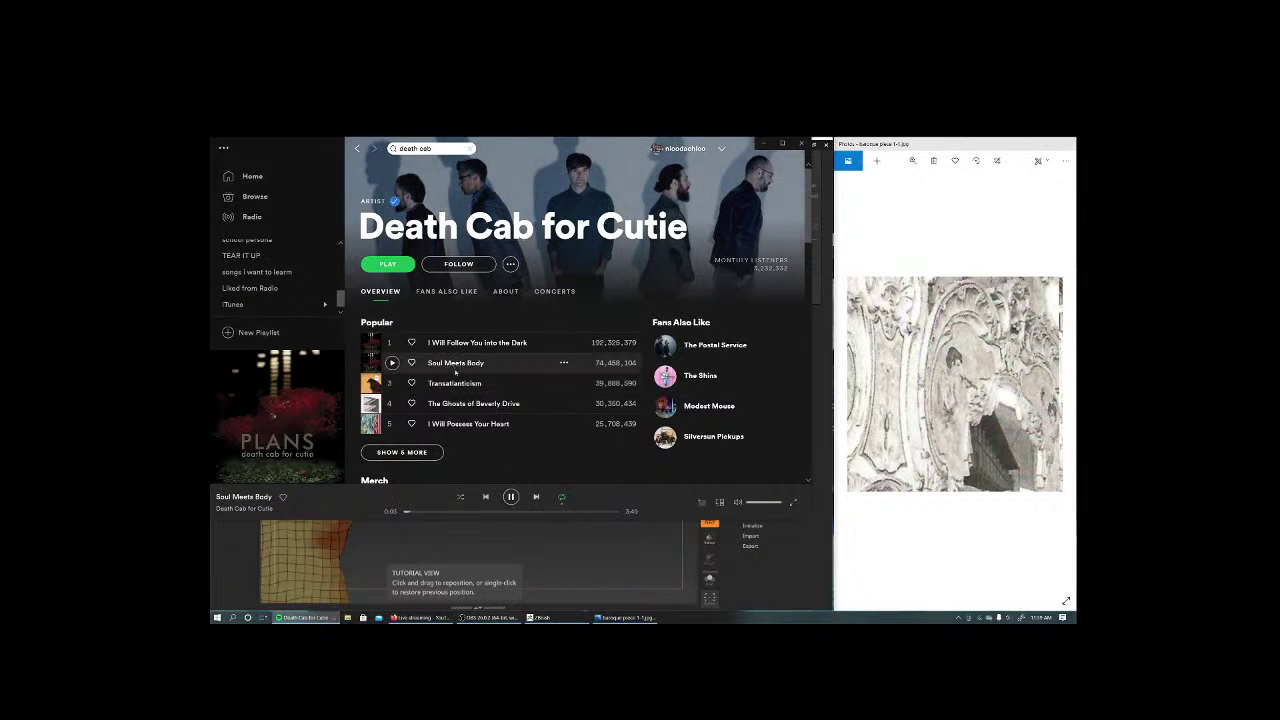
double_click(467, 365)
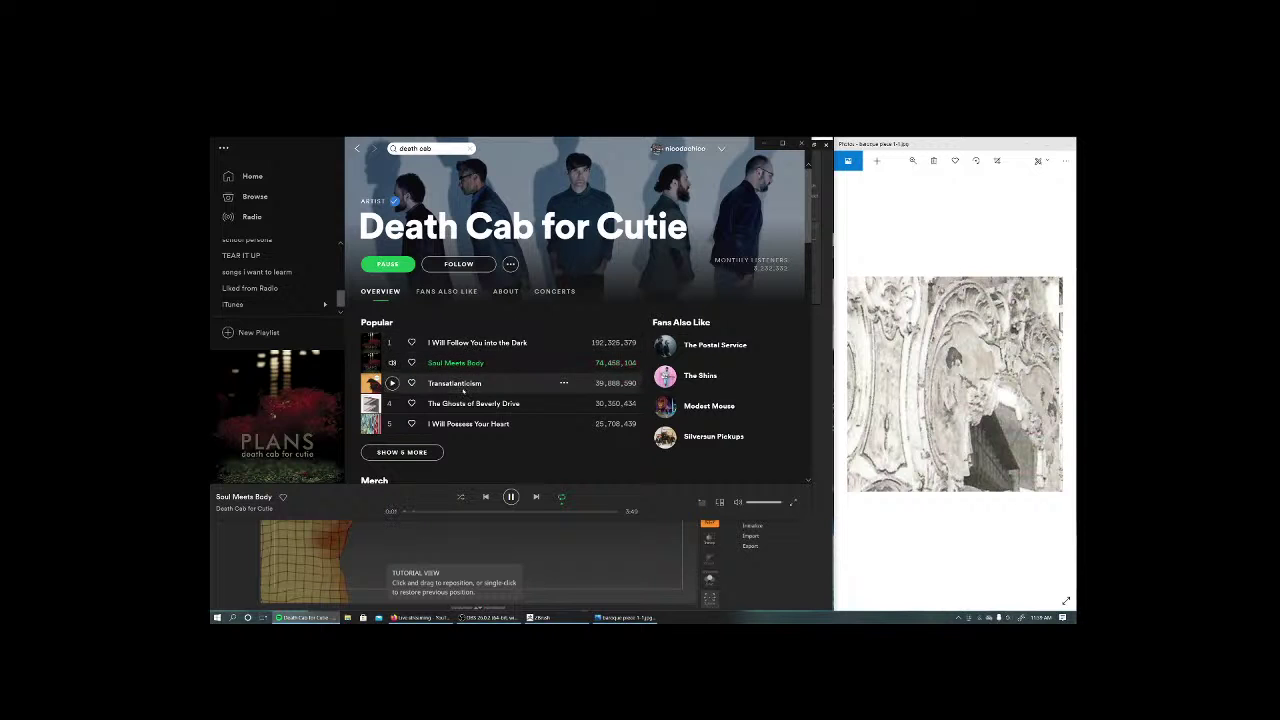
double_click(455, 383)
double_click(473, 403)
click(401, 452)
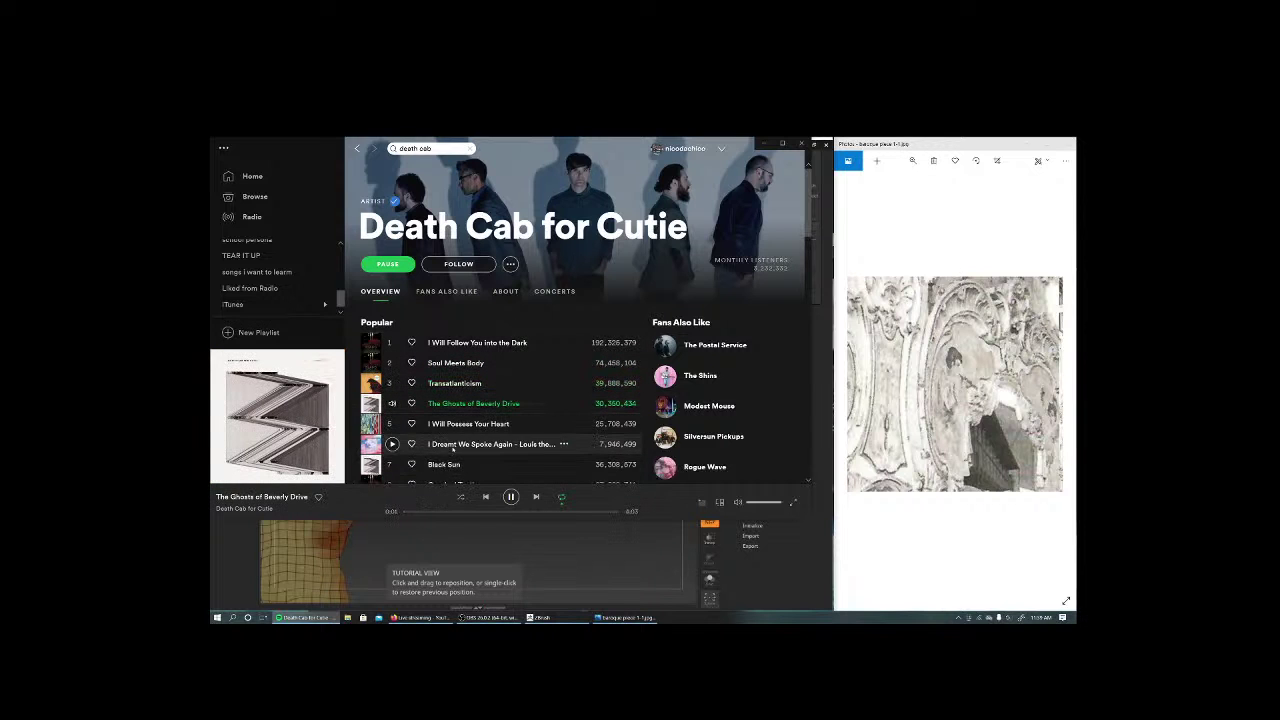
double_click(428, 444)
Minimize Spotify, glance at the live stream dashboard, and return to the ZBrush sculpt.
click(763, 143)
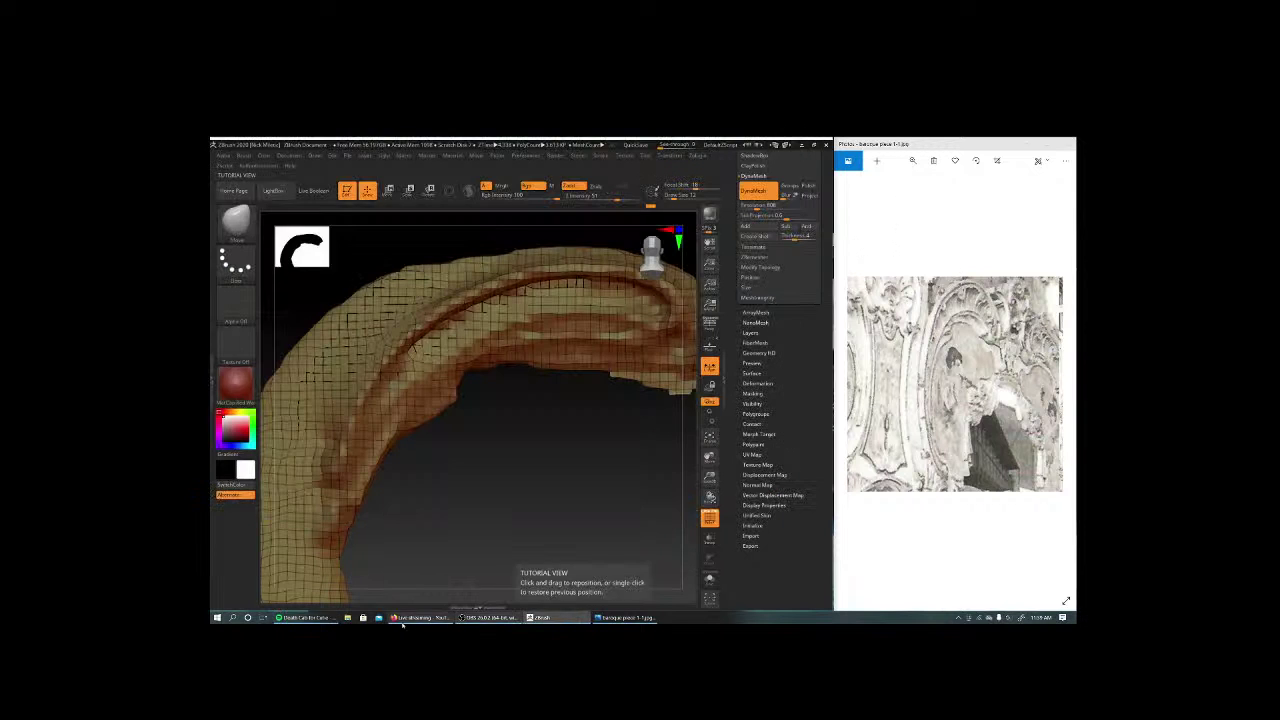
click(418, 617)
scroll(545, 494, down, 1)
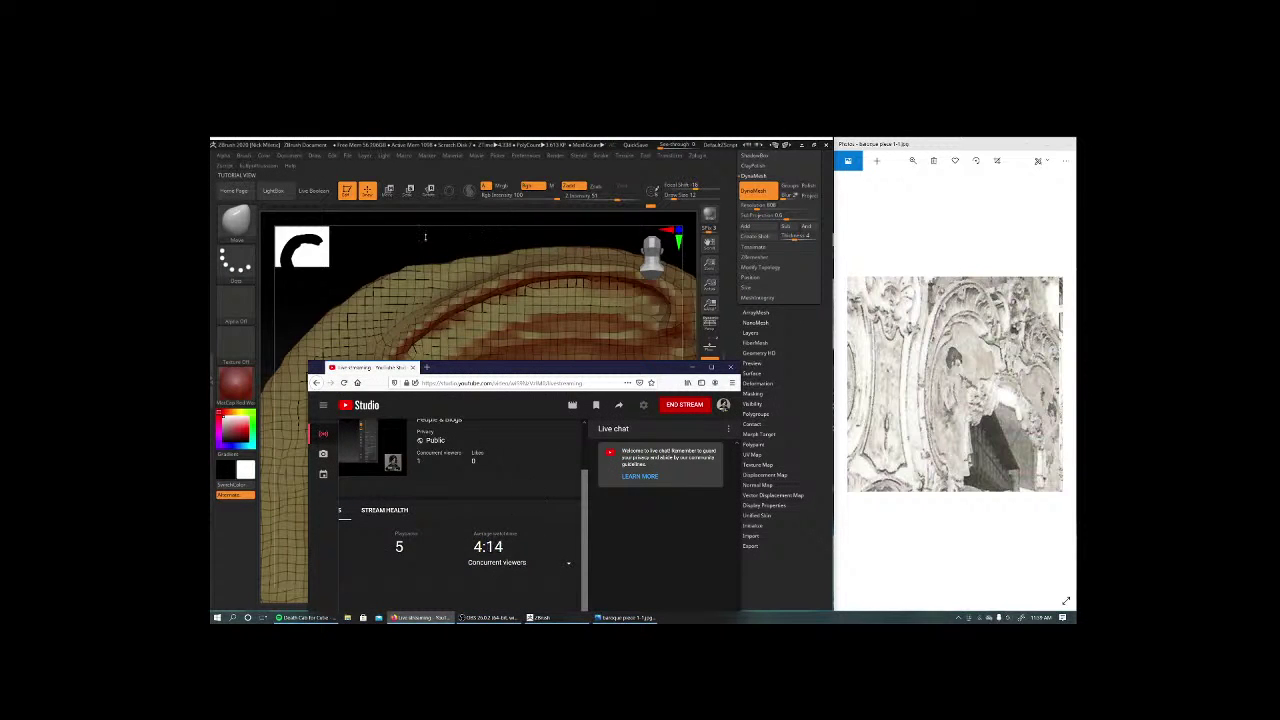
click(371, 241)
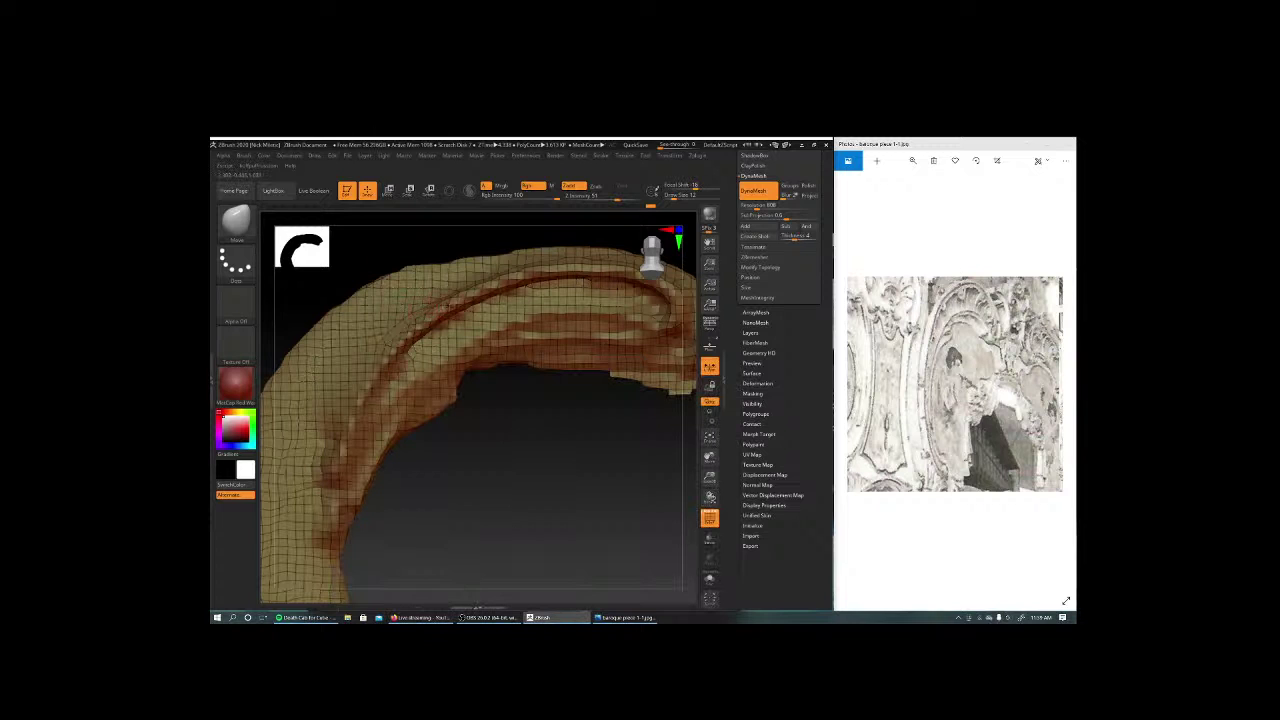
key(alt+Tab)
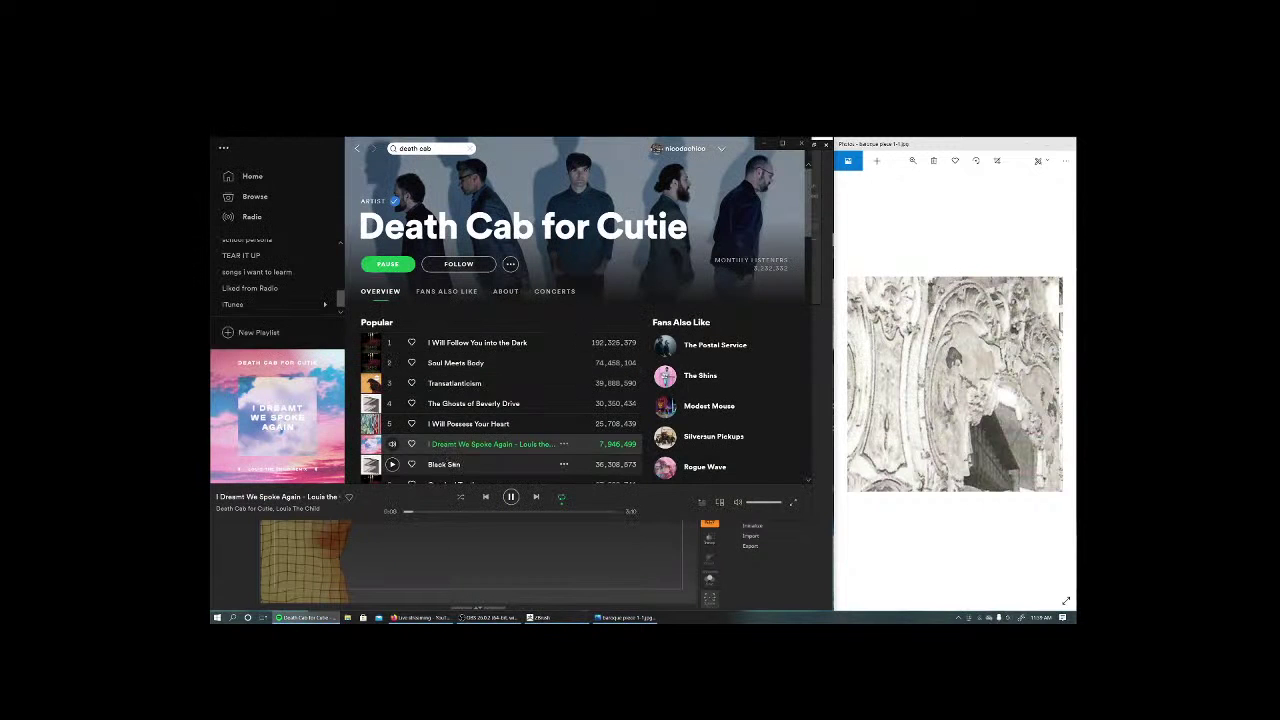
scroll(445, 468, down, 2)
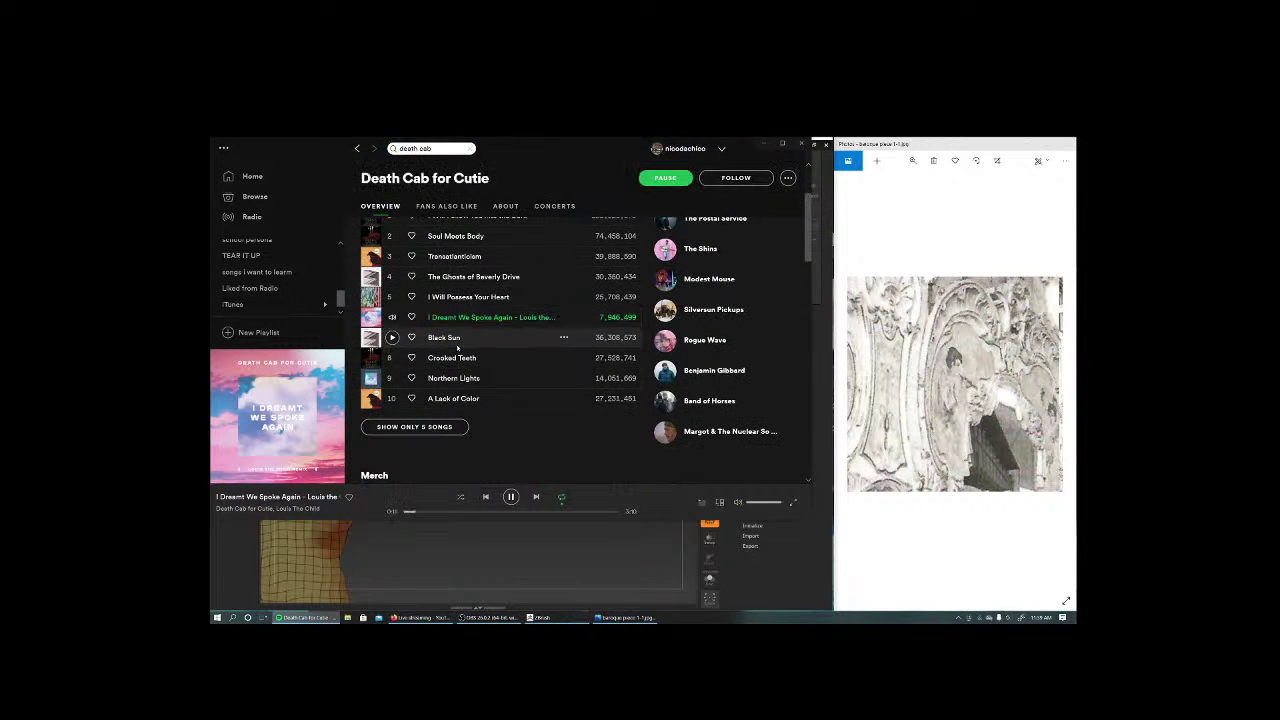
key(alt+Tab)
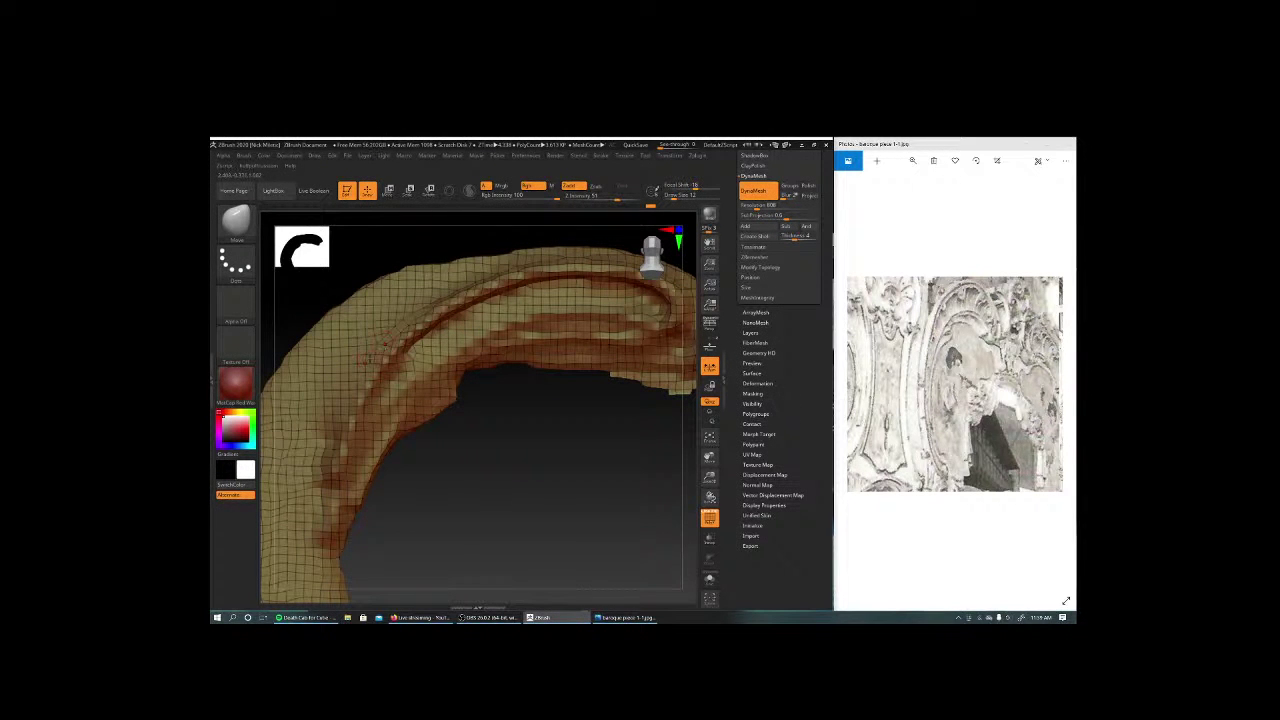
Select the ClayBuildup brush and raise Z Intensity from 20 to 50.
key(b)
key(c)
key(b)
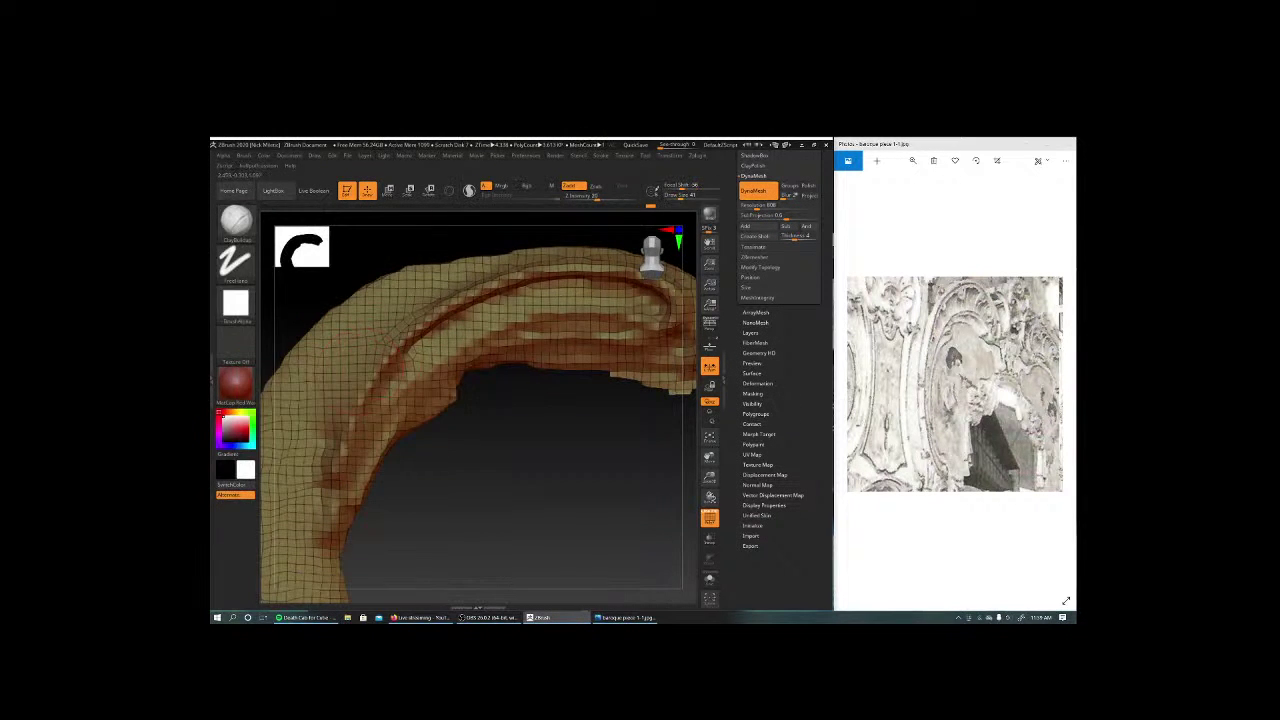
key(b)
key(Escape)
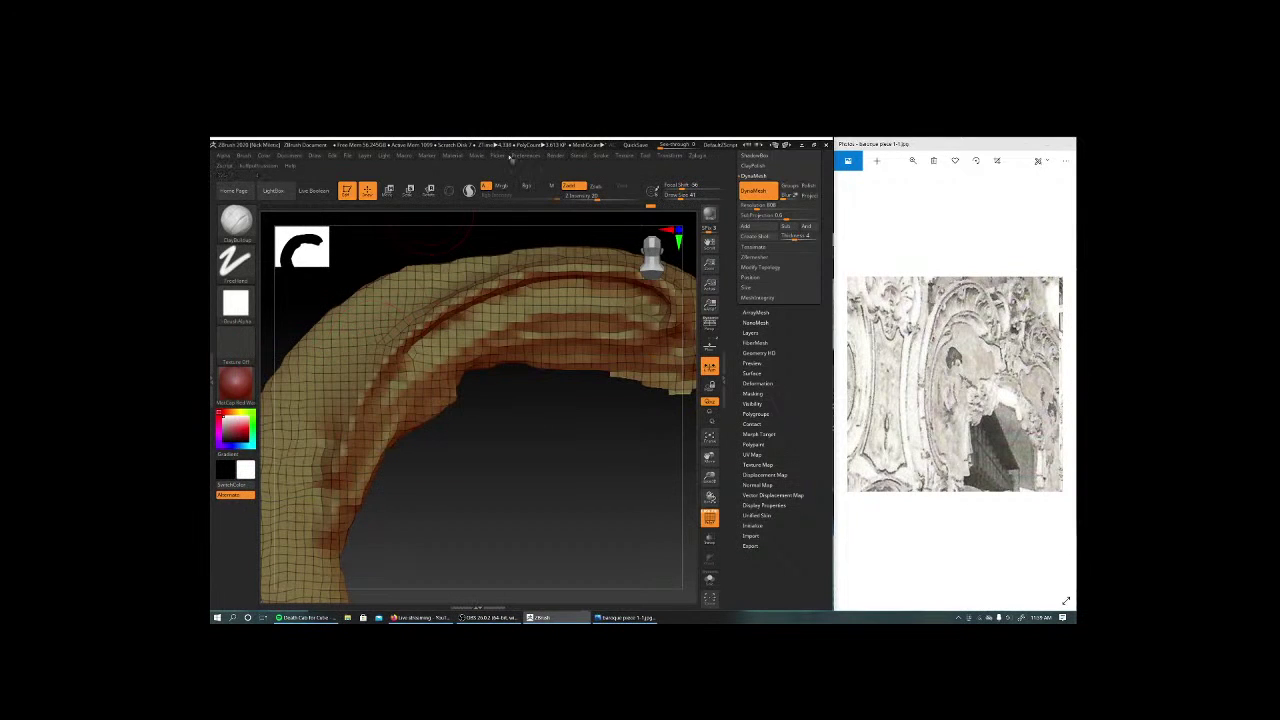
click(558, 158)
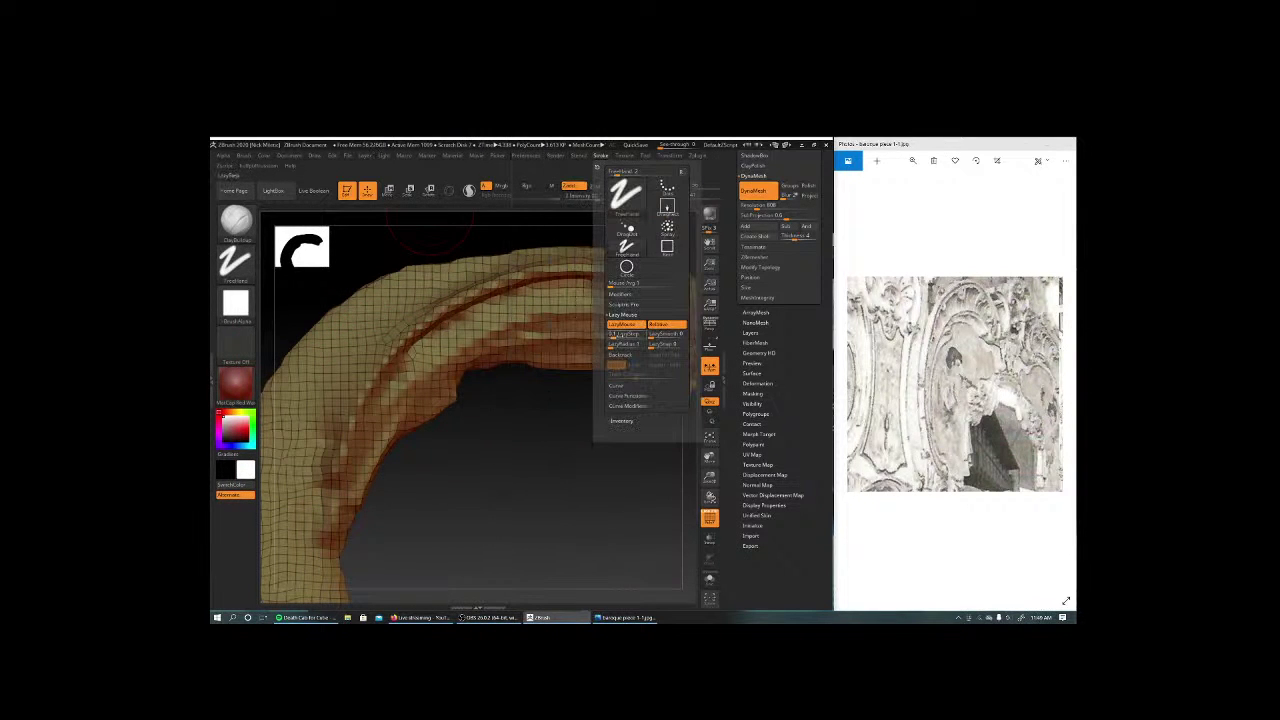
key(space)
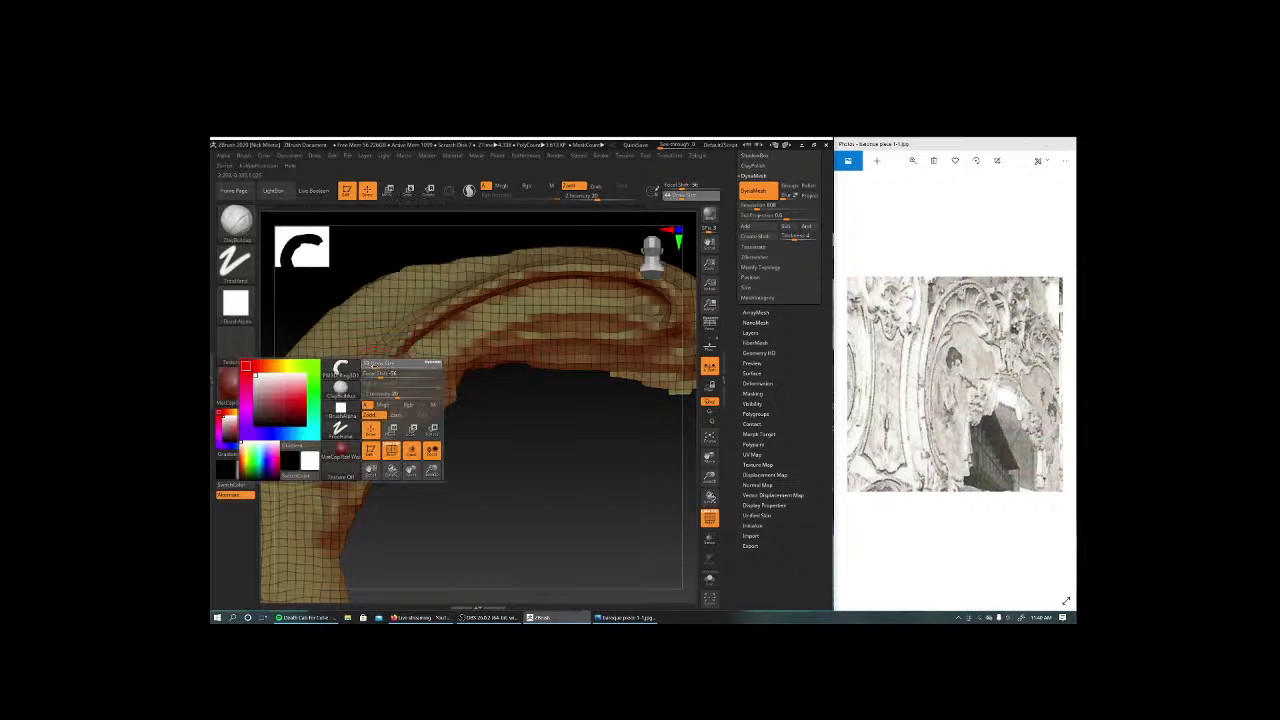
key(space)
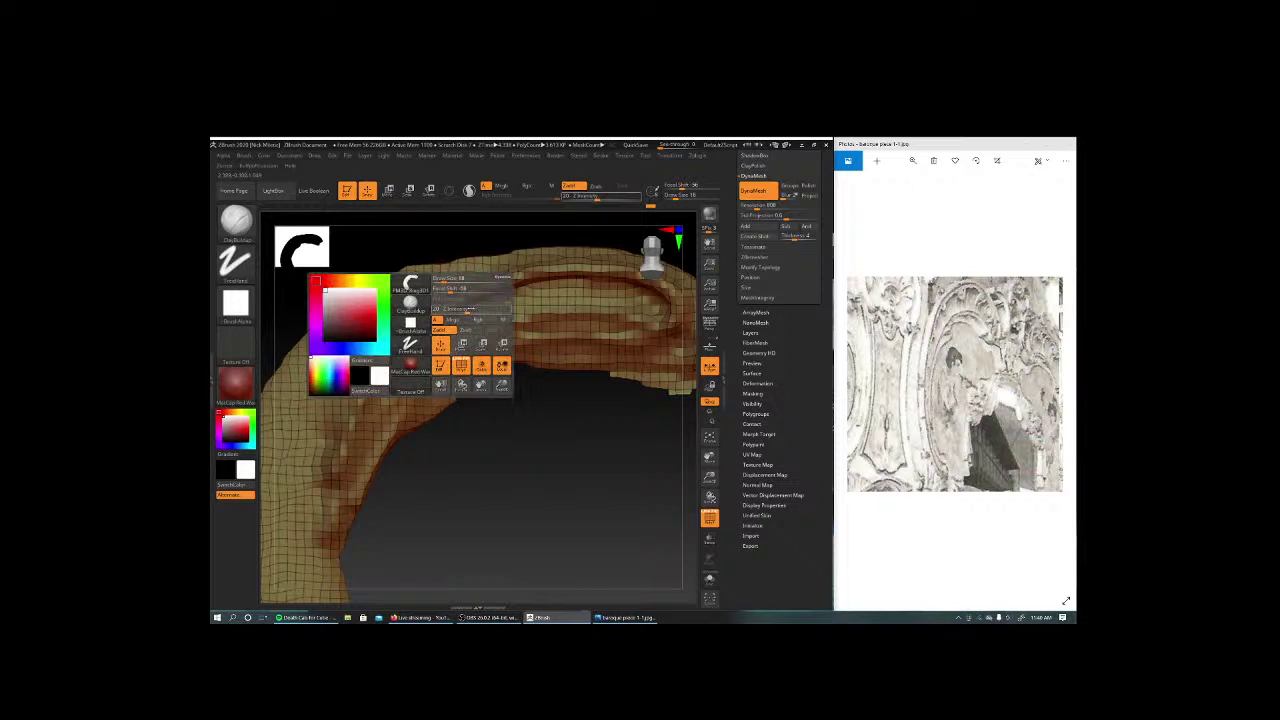
drag(446, 310, 471, 310)
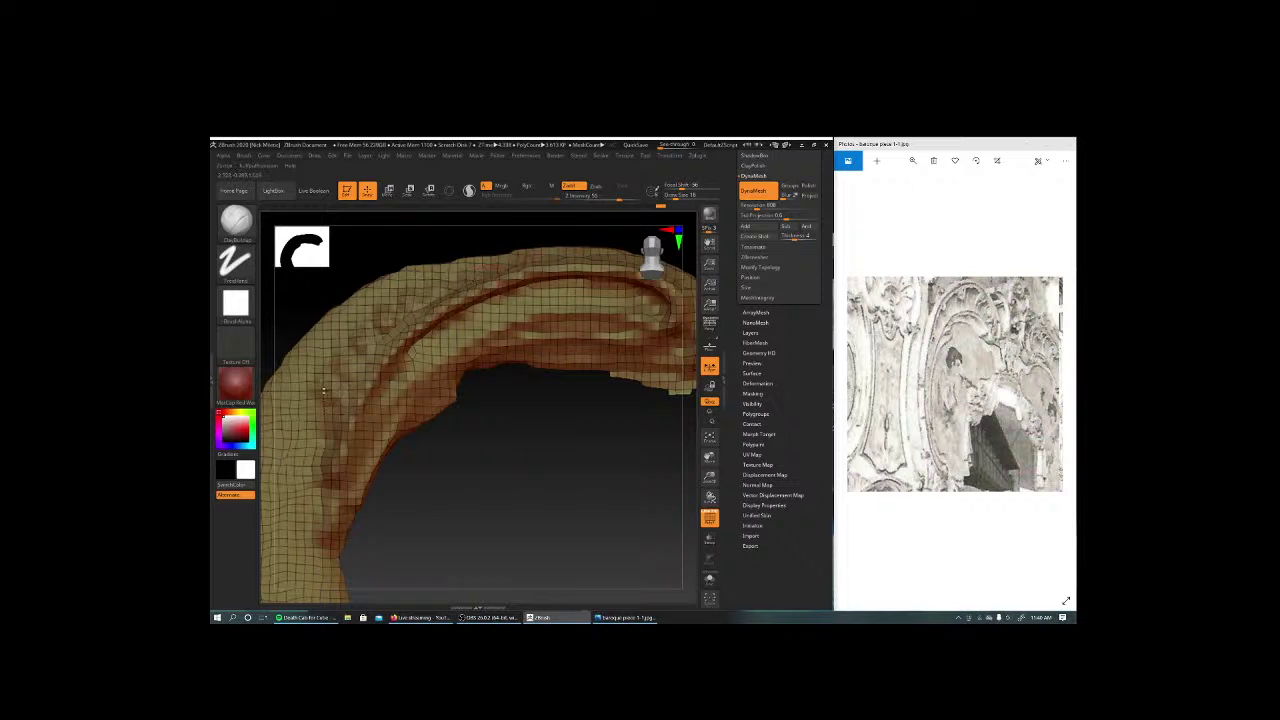
key(space)
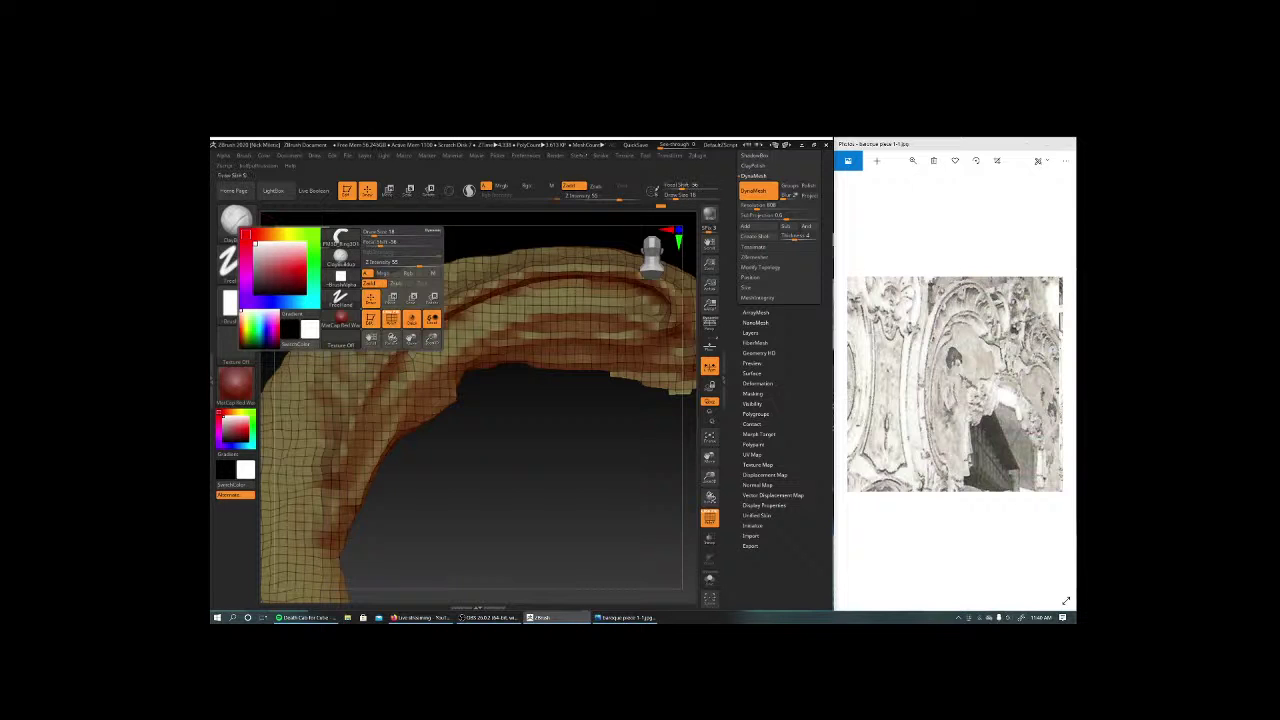
Increase Stroke LazyStep slightly and carve a groove along the scroll toward the top right.
click(600, 156)
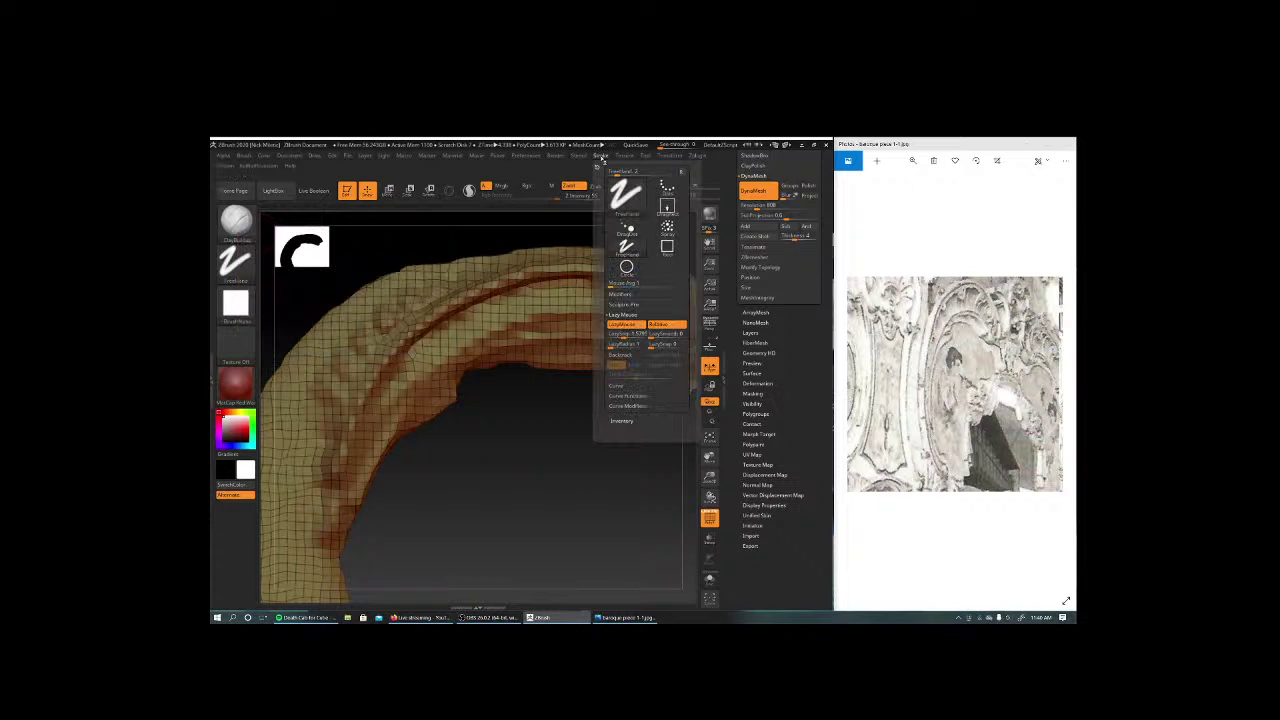
drag(622, 334, 628, 334)
mouse_move(285, 437)
mouse_down()
mouse_move(335, 368)
mouse_move(440, 282)
mouse_move(530, 252)
mouse_move(590, 250)
mouse_up()
key(space)
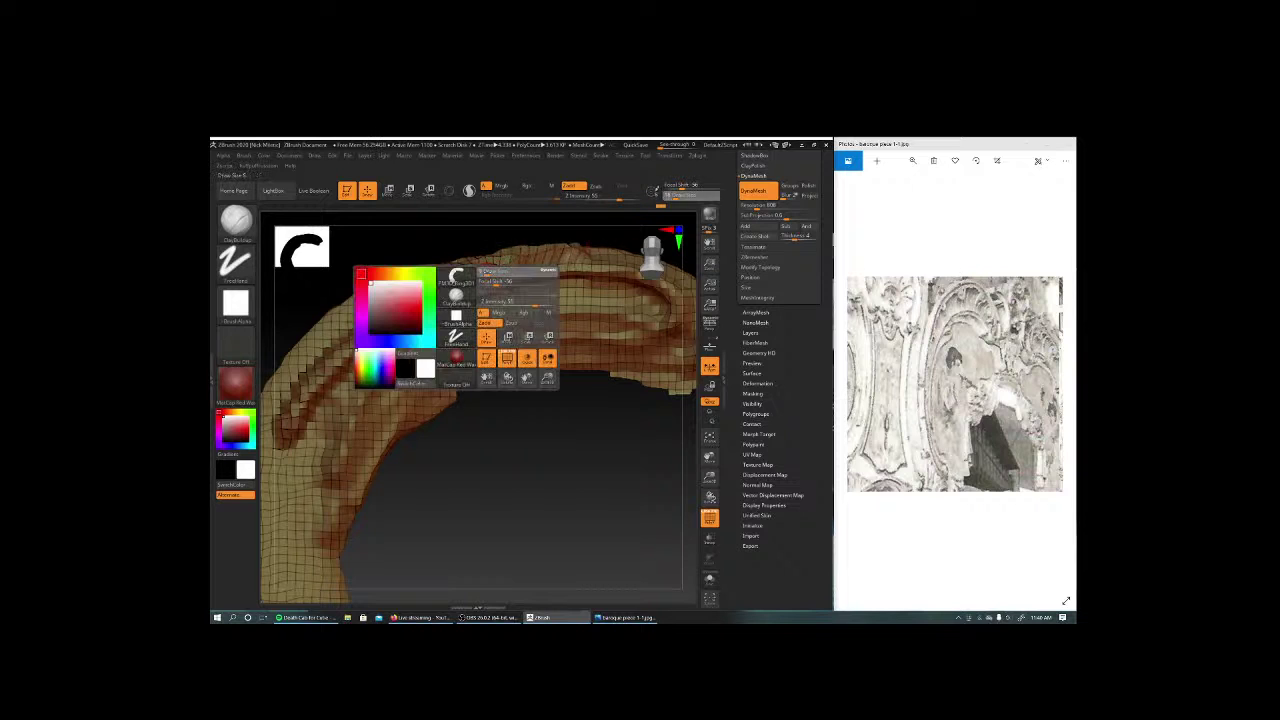
mouse_move(490, 274)
mouse_down()
mouse_move(368, 352)
mouse_move(305, 450)
mouse_move(385, 315)
mouse_move(440, 285)
mouse_up()
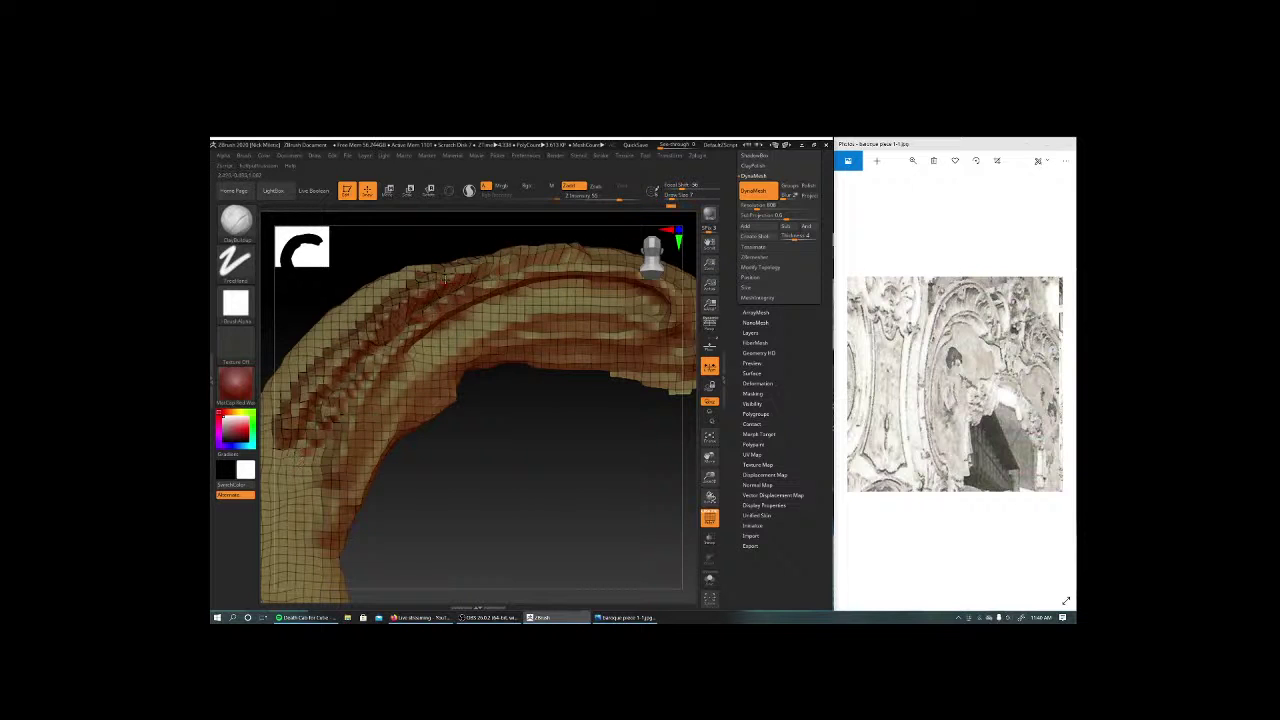
key(space)
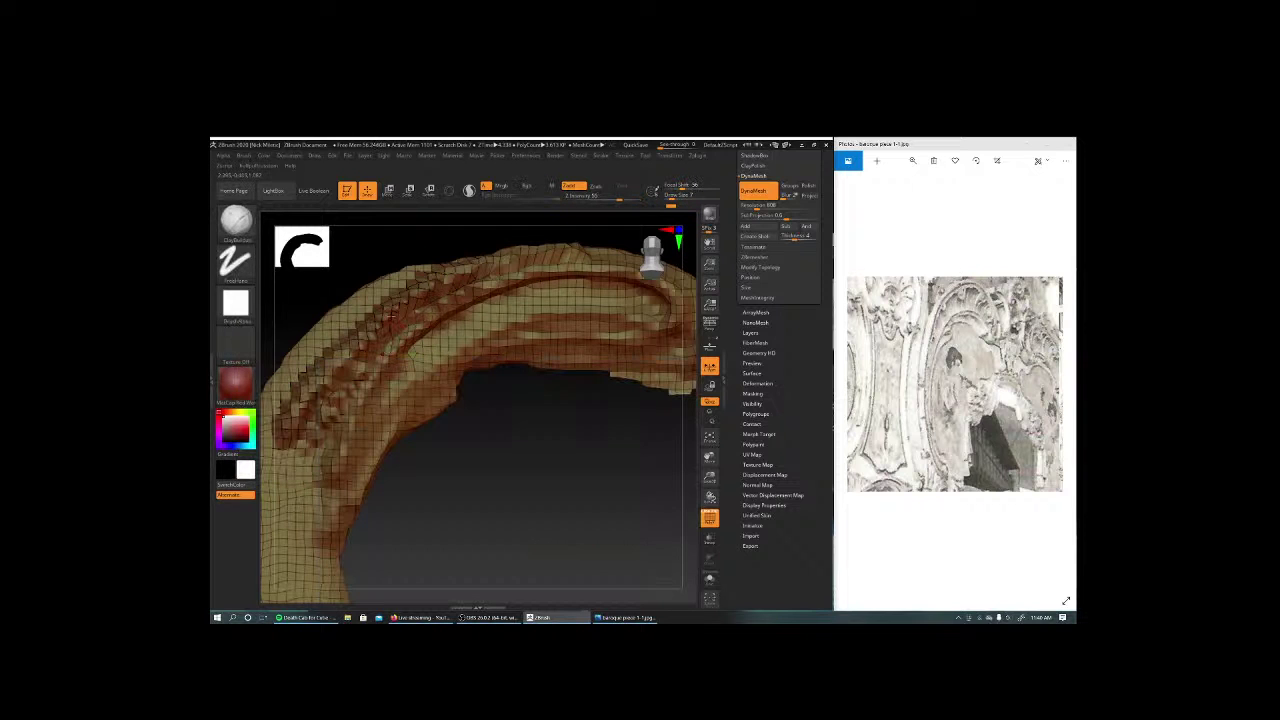
Carve a groove along the upper ridge with the Standard brush, then re-DynaMesh denser.
key(b)
key(s)
key(t)
key(space)
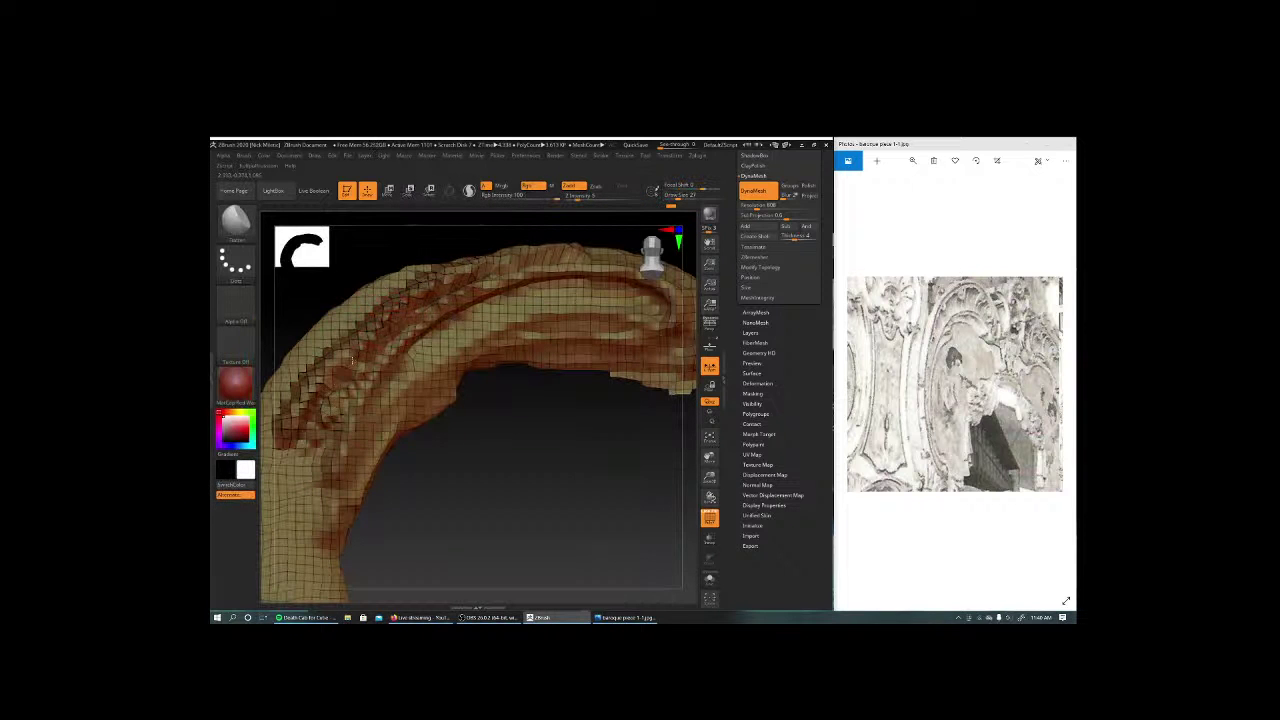
mouse_move(352, 360)
mouse_down()
mouse_move(395, 305)
mouse_move(495, 270)
mouse_move(575, 262)
mouse_up()
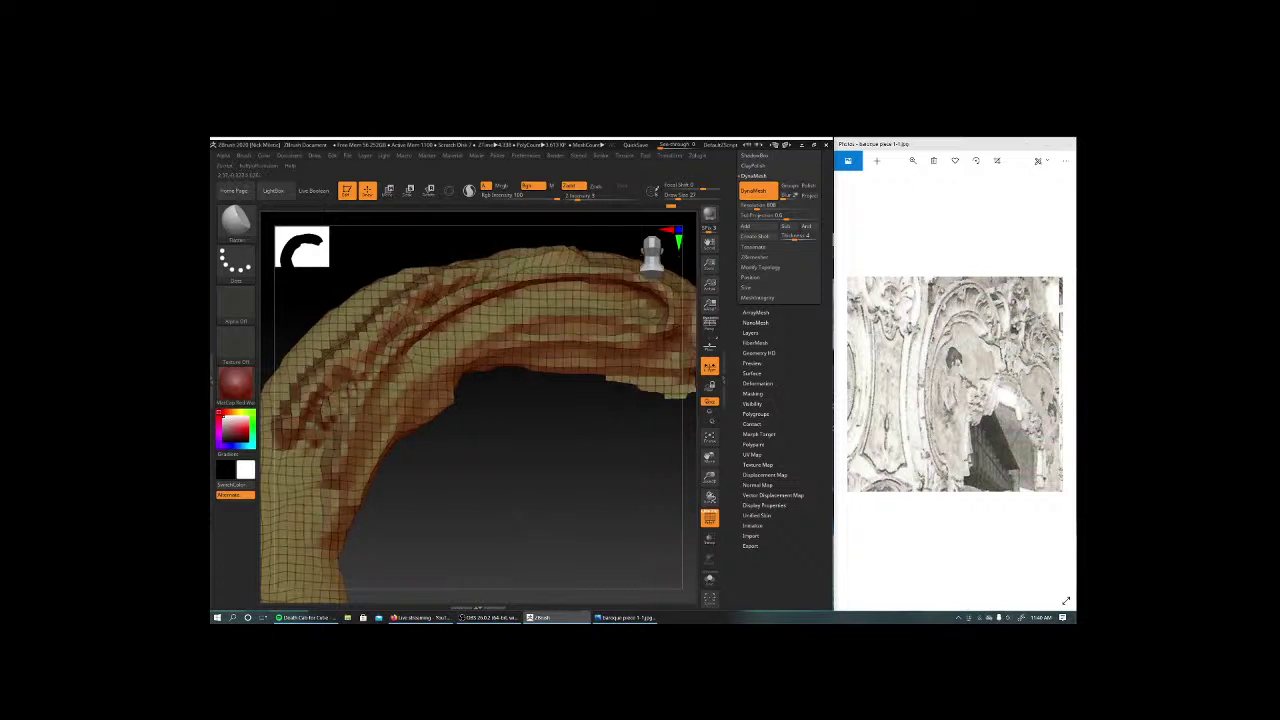
ctrl+drag(534, 497, 520, 510)
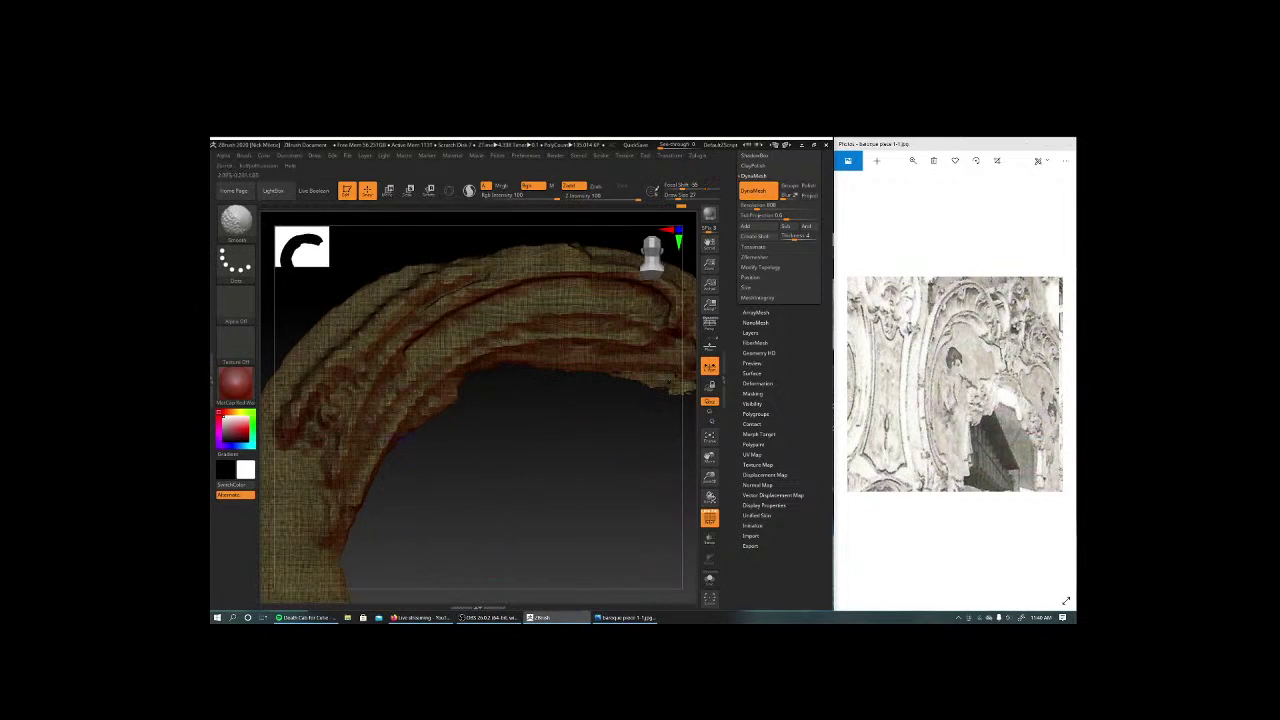
Smooth the upper ridge and a patch of the arch surface.
mouse_move(347, 387)
shift+mouse_down()
mouse_move(325, 405)
mouse_move(400, 320)
mouse_move(550, 262)
mouse_move(518, 288)
shift+mouse_up()
key(space)
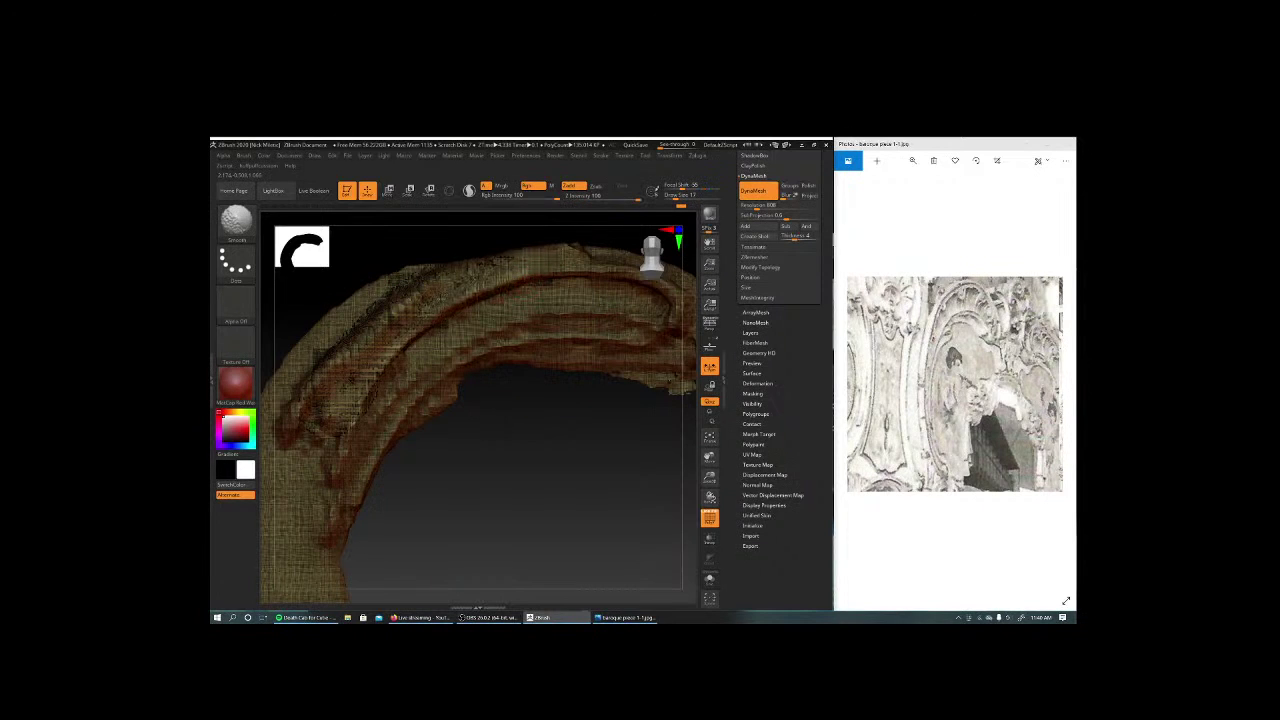
shift+drag(326, 374, 352, 350)
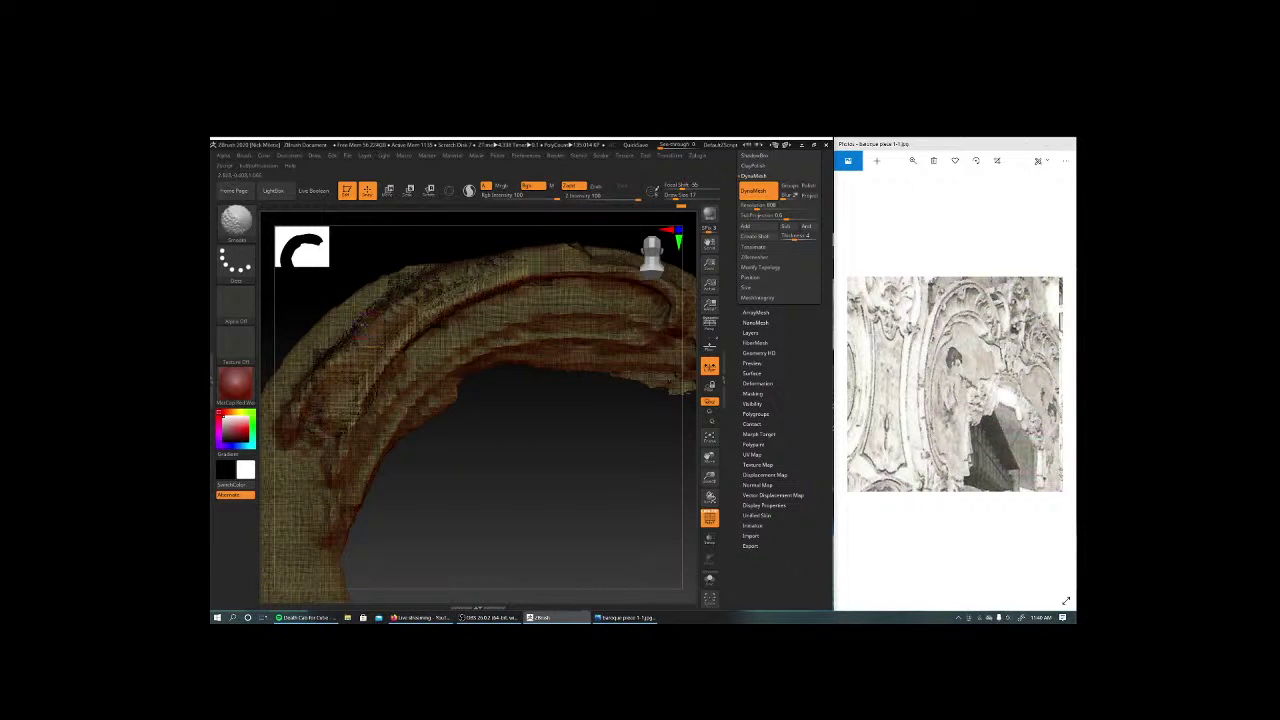
key(shift)
drag(544, 535, 570, 378)
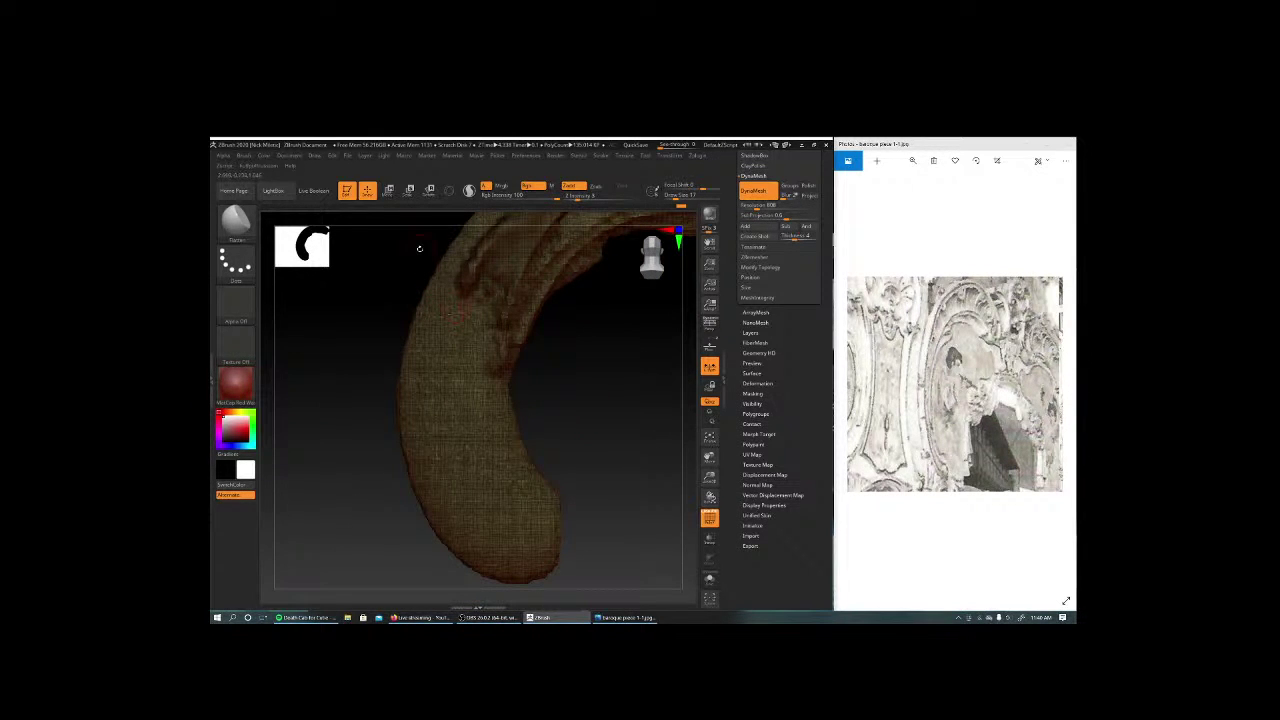
With ClayBuildup, carve a long groove down the curled end of the scroll.
key(b)
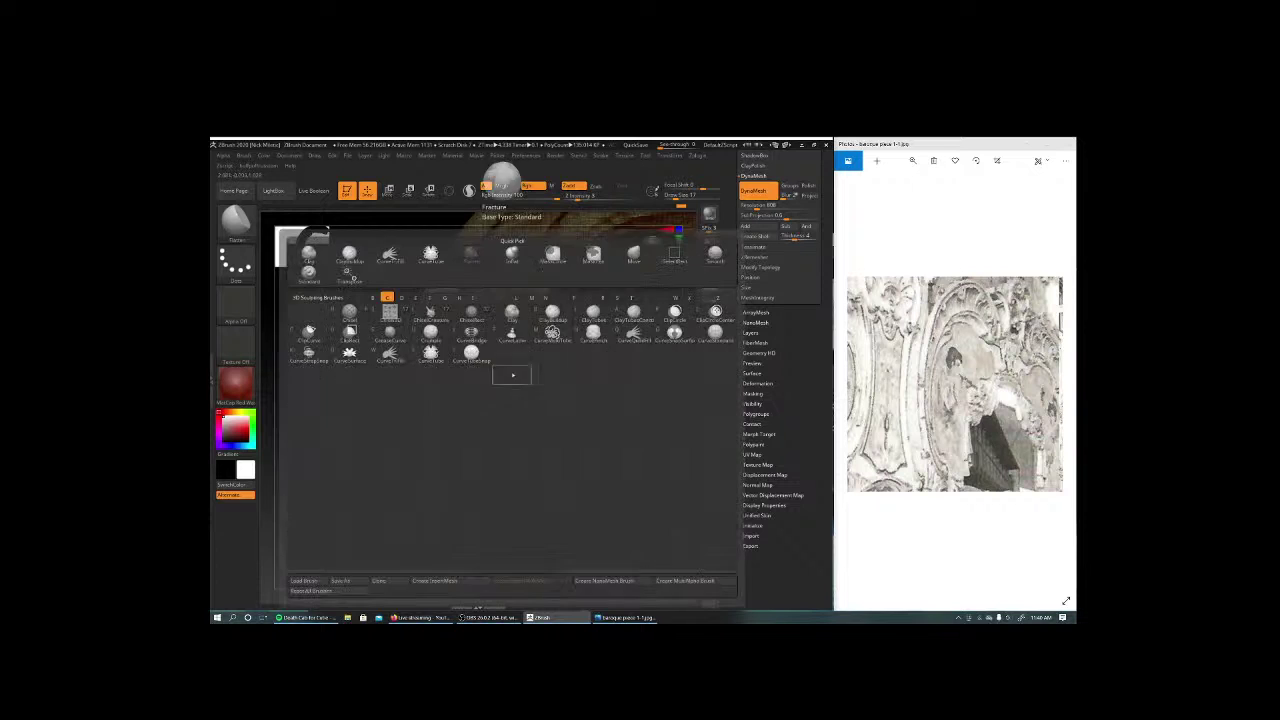
key(c)
key(b)
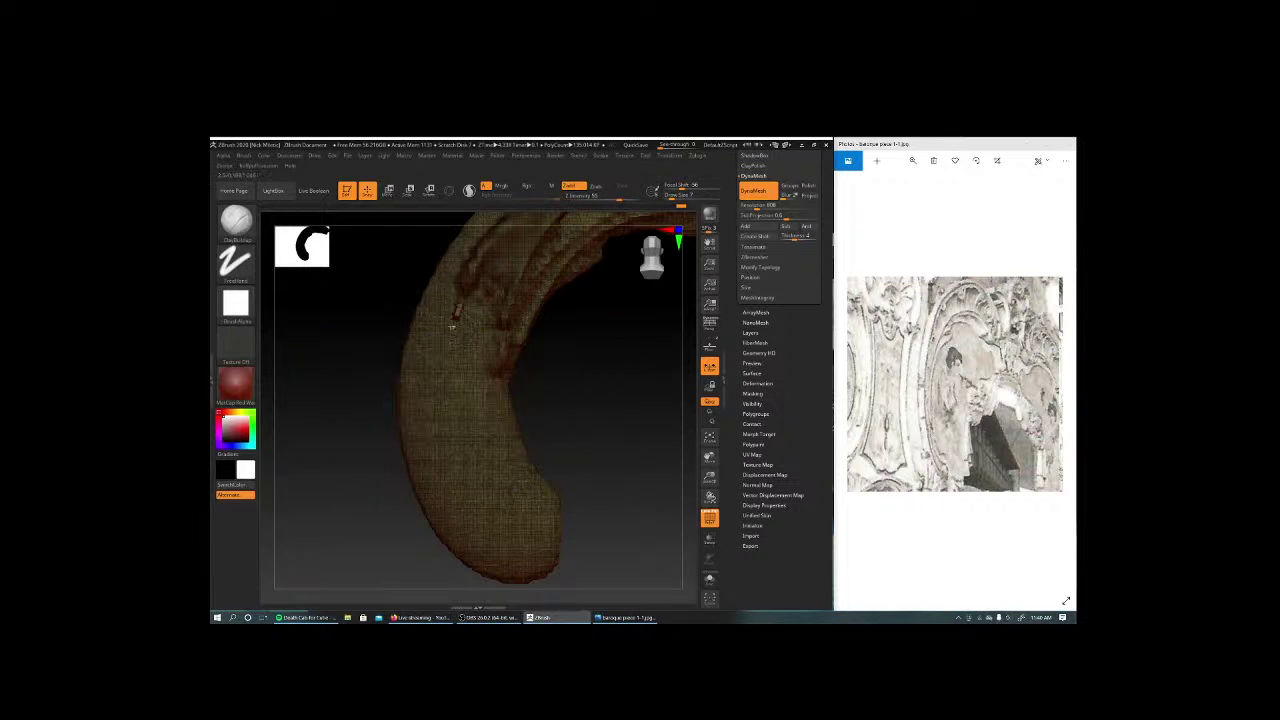
drag(452, 326, 548, 562)
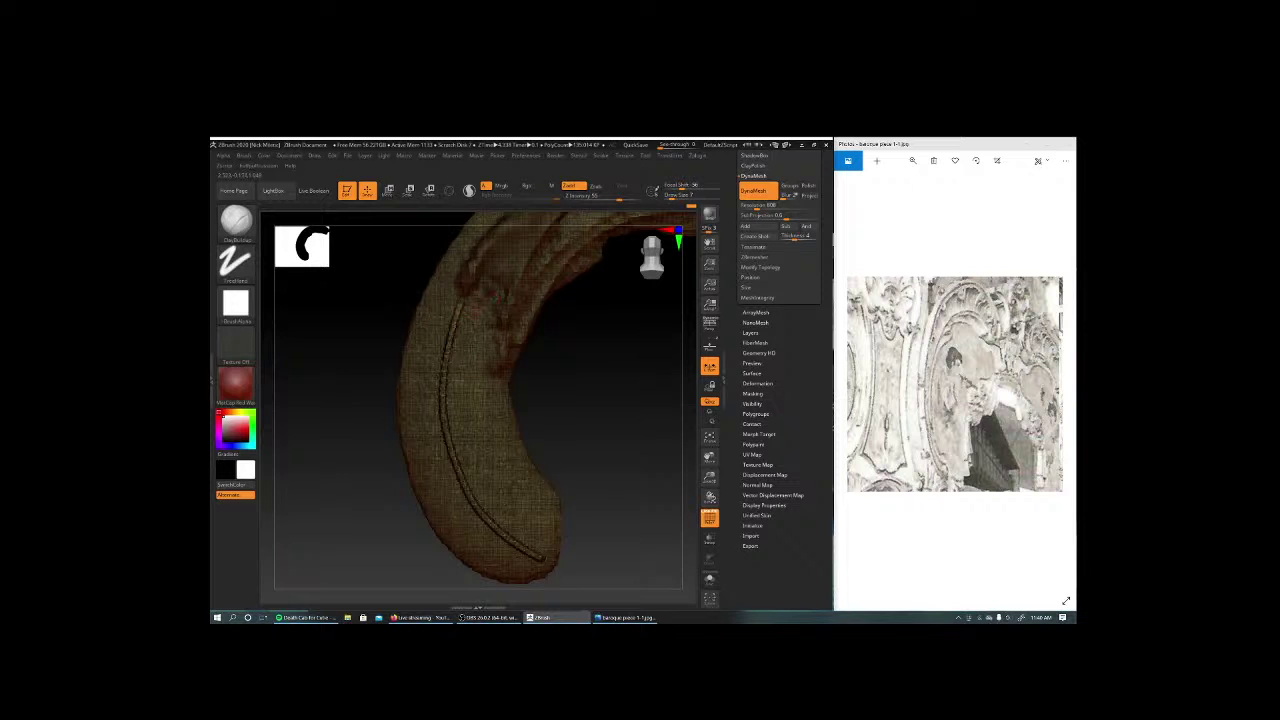
mouse_move(600, 500)
mouse_down()
mouse_move(650, 420)
mouse_move(620, 400)
mouse_up()
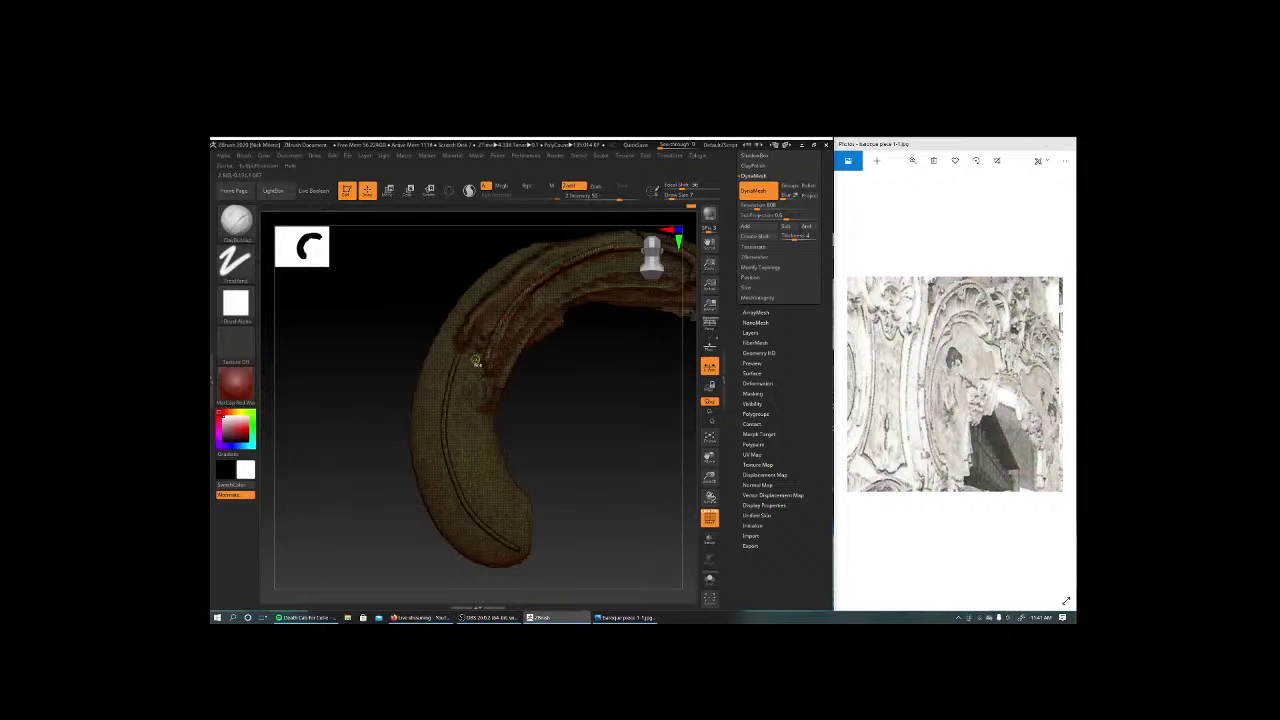
drag(476, 361, 503, 510)
mouse_move(525, 313)
mouse_down()
mouse_move(507, 428)
mouse_move(518, 438)
mouse_up()
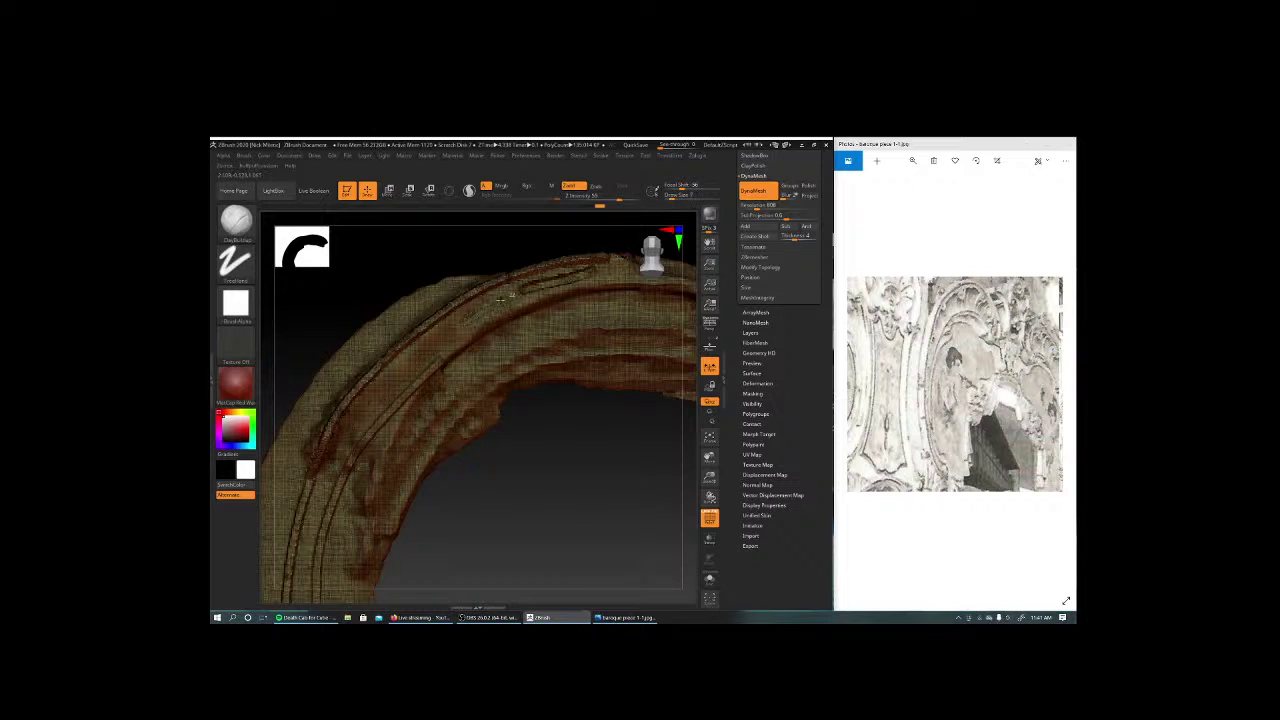
Reshape the upper rim and carve several grooves along the inner rim.
drag(500, 298, 586, 270)
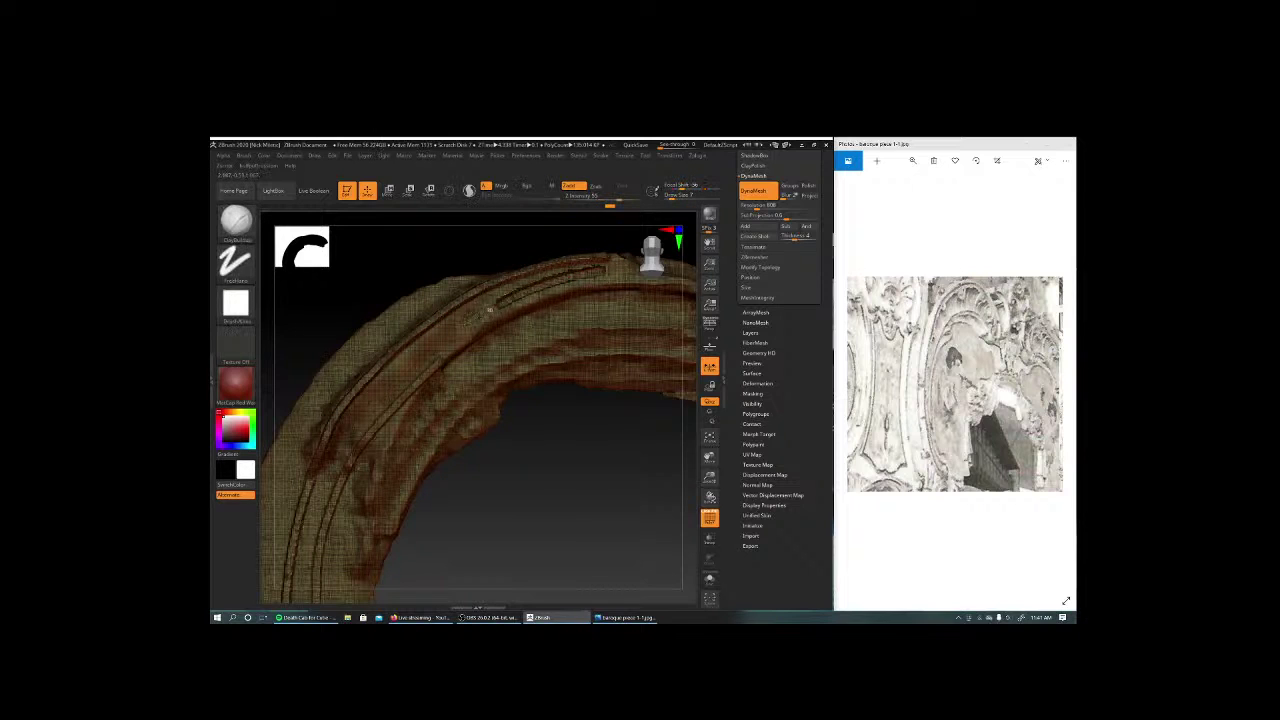
mouse_move(345, 443)
mouse_down()
mouse_move(595, 387)
mouse_move(582, 407)
mouse_up()
key(space)
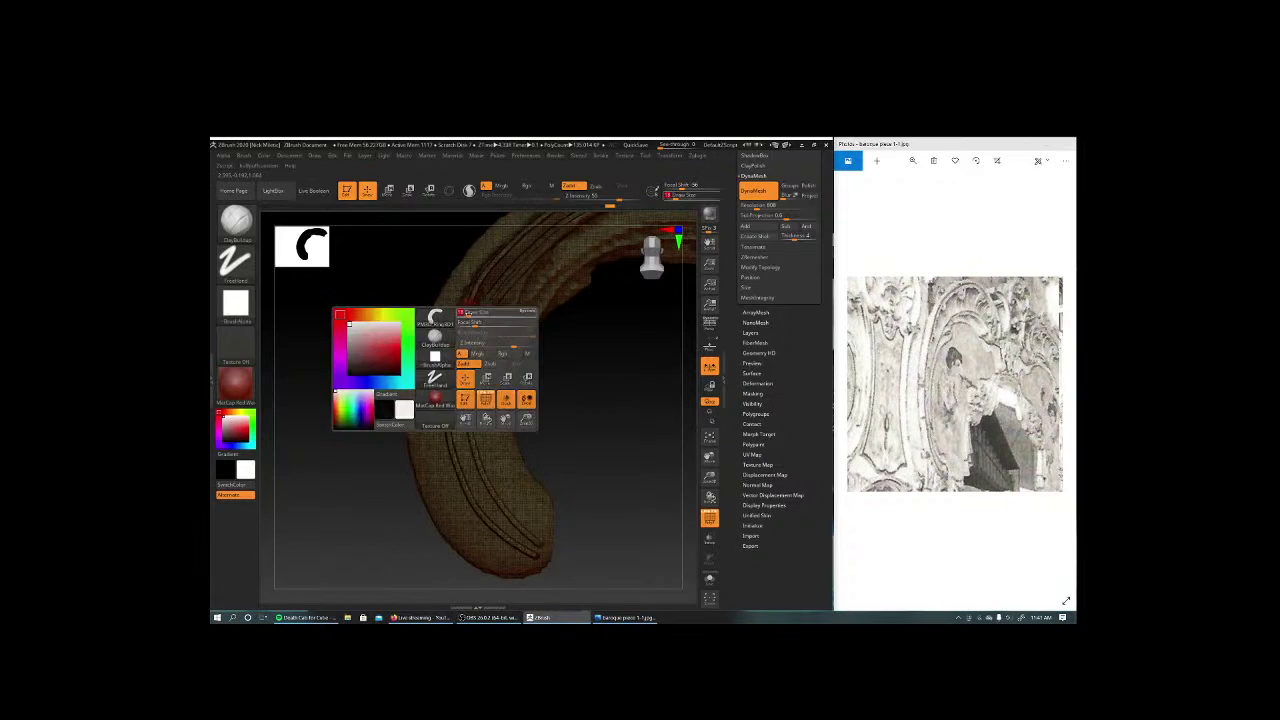
mouse_move(465, 305)
mouse_down()
mouse_move(443, 410)
mouse_move(451, 464)
mouse_move(480, 518)
mouse_move(524, 556)
mouse_up()
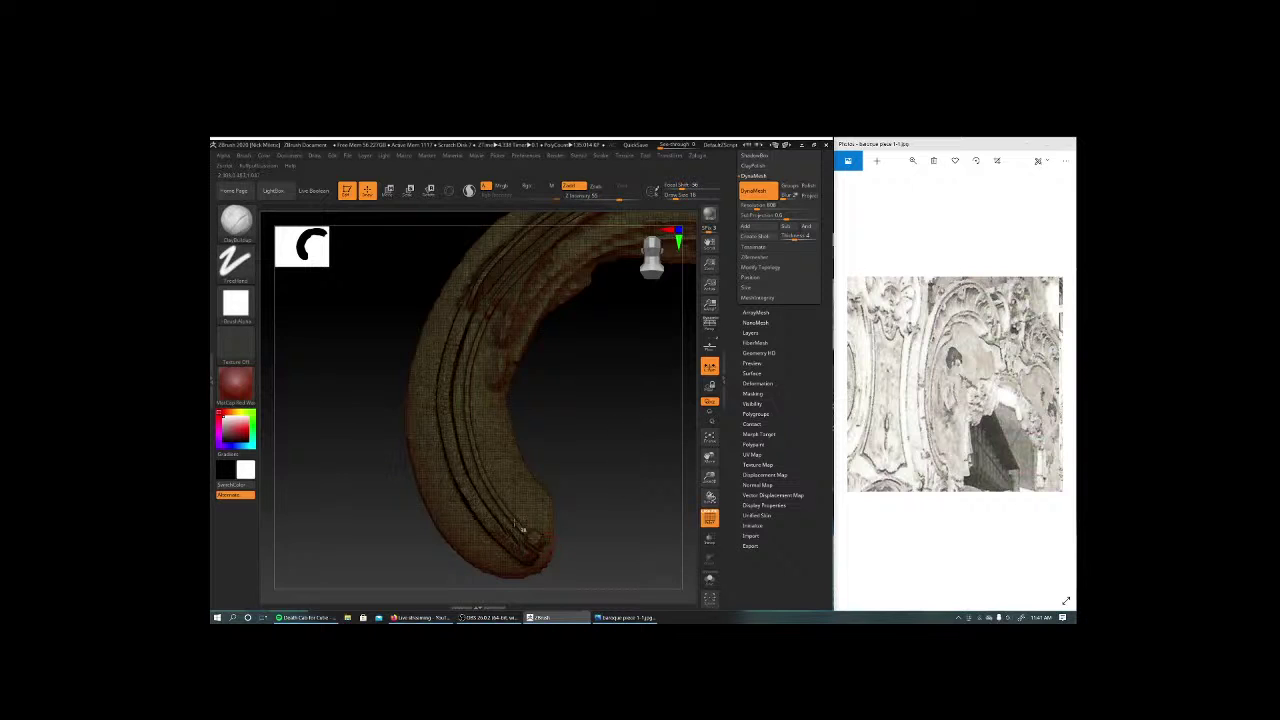
drag(521, 528, 476, 436)
mouse_move(477, 385)
mouse_down()
mouse_move(537, 545)
mouse_move(470, 405)
mouse_move(474, 342)
mouse_move(507, 275)
mouse_up()
mouse_move(611, 281)
mouse_down()
mouse_move(586, 480)
mouse_move(606, 406)
mouse_move(619, 457)
mouse_up()
mouse_move(551, 369)
mouse_down()
mouse_move(546, 286)
mouse_move(611, 280)
mouse_up()
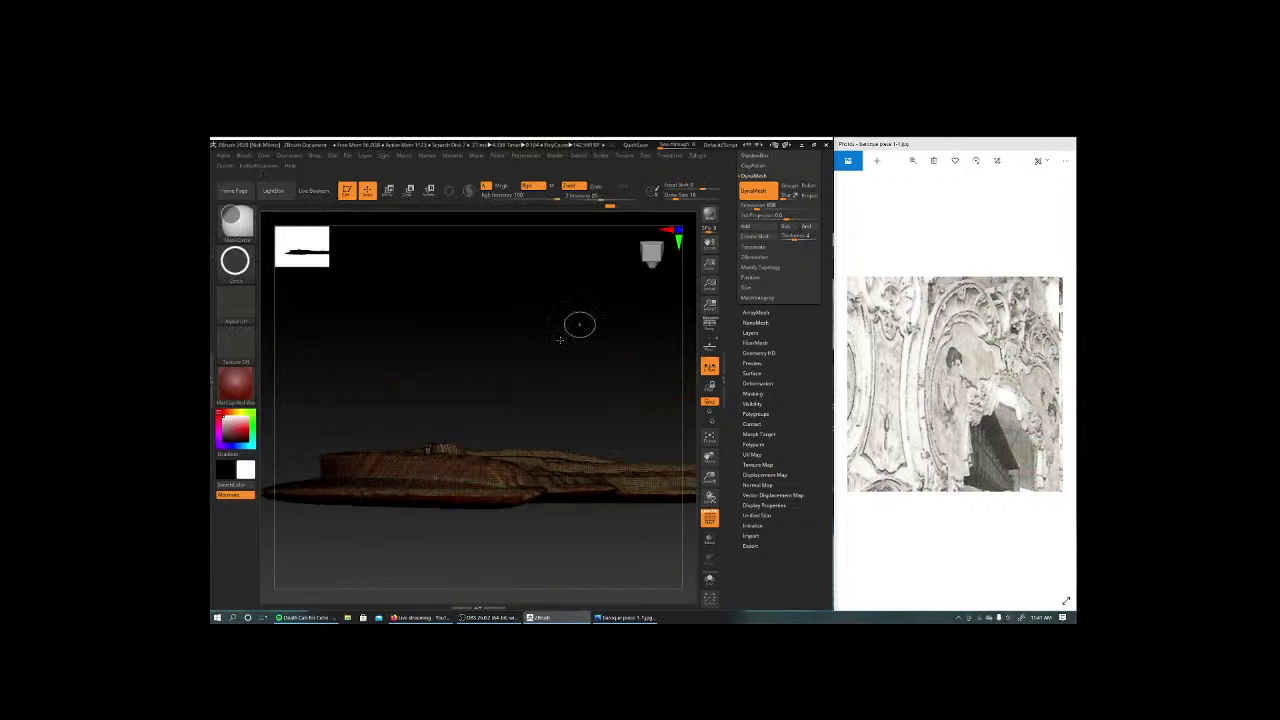
Try MaskCircle and SelectRect on the scroll and expand Tool > Modify Topology.
ctrl+drag(555, 338, 307, 452)
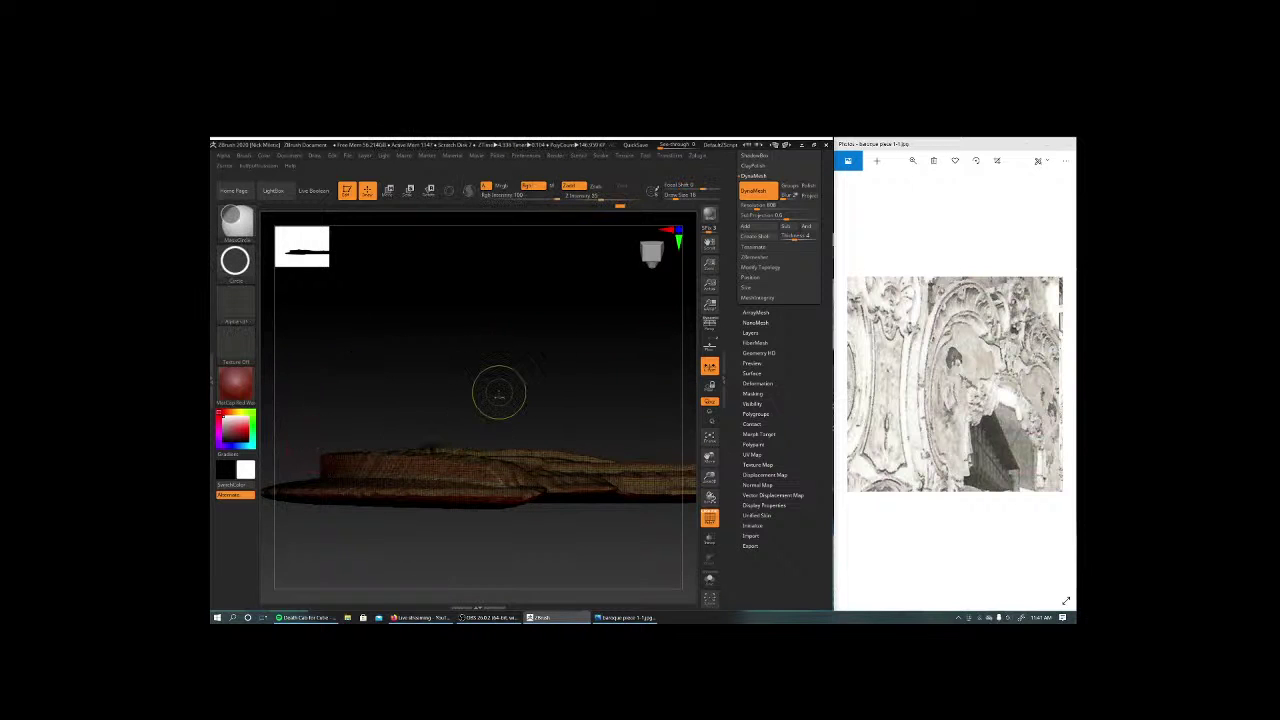
ctrl+shift+click(429, 462)
ctrl+shift+click(429, 462)
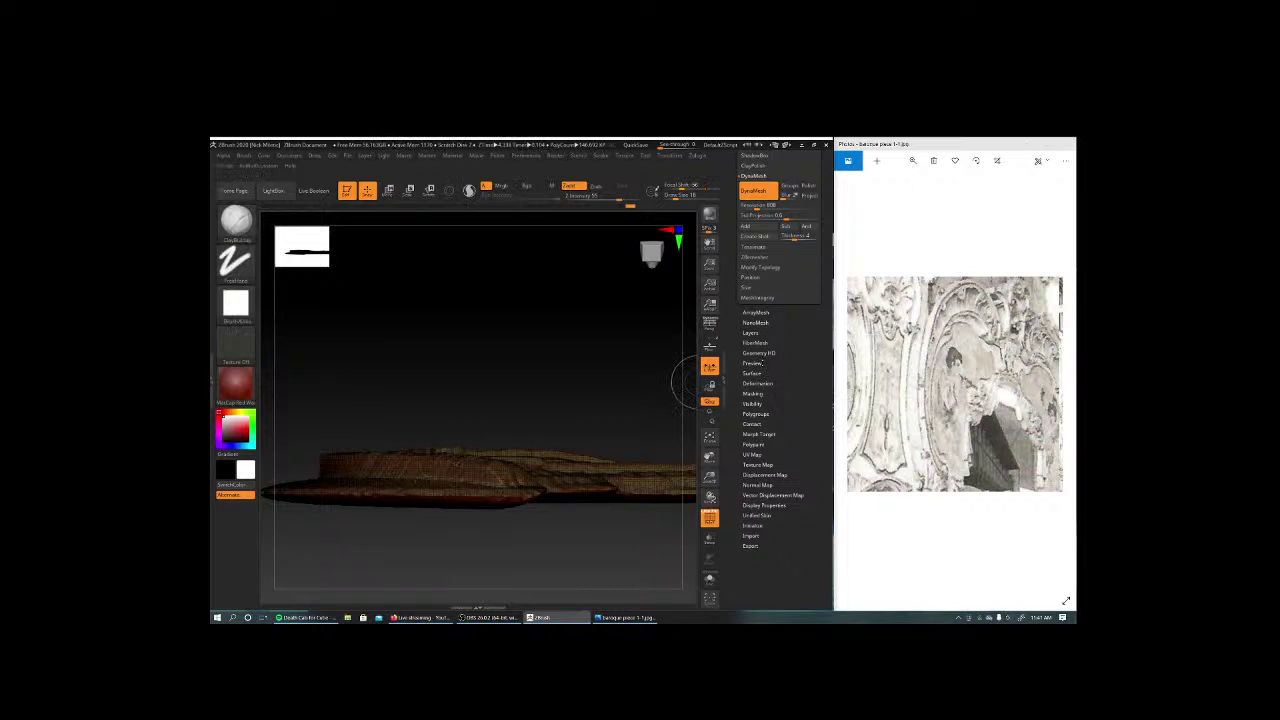
drag(762, 312, 782, 358)
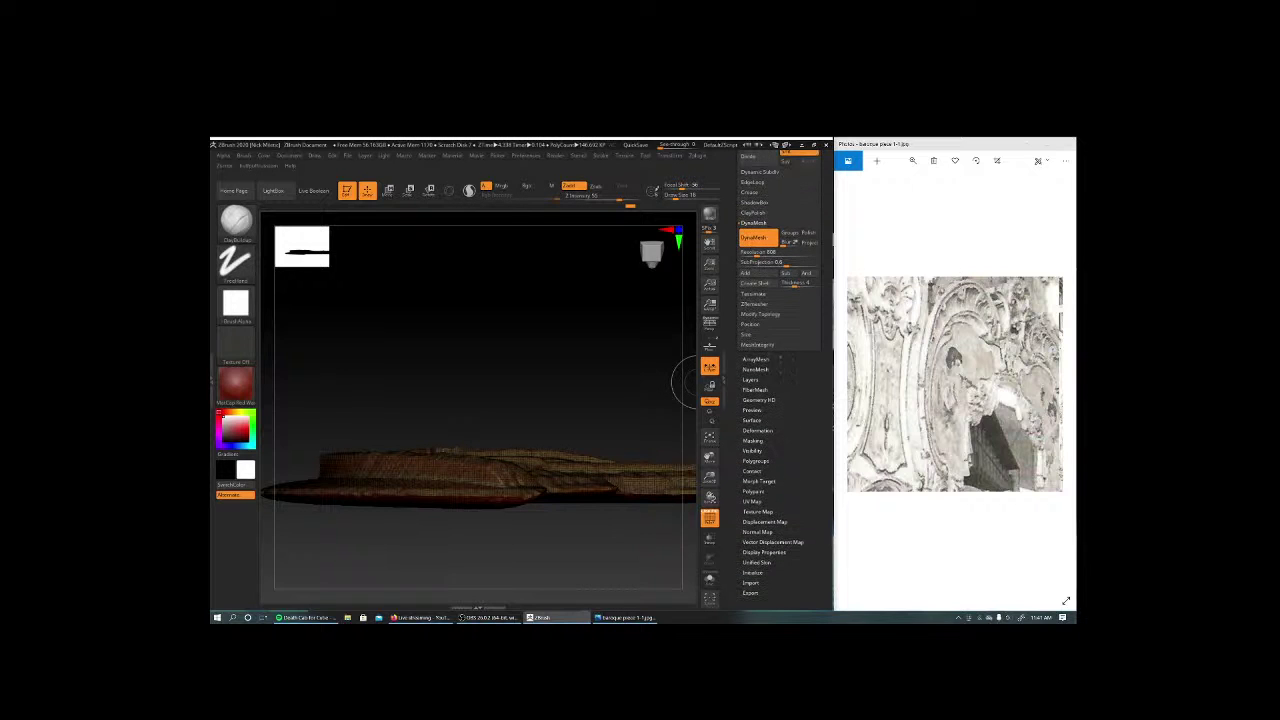
click(760, 314)
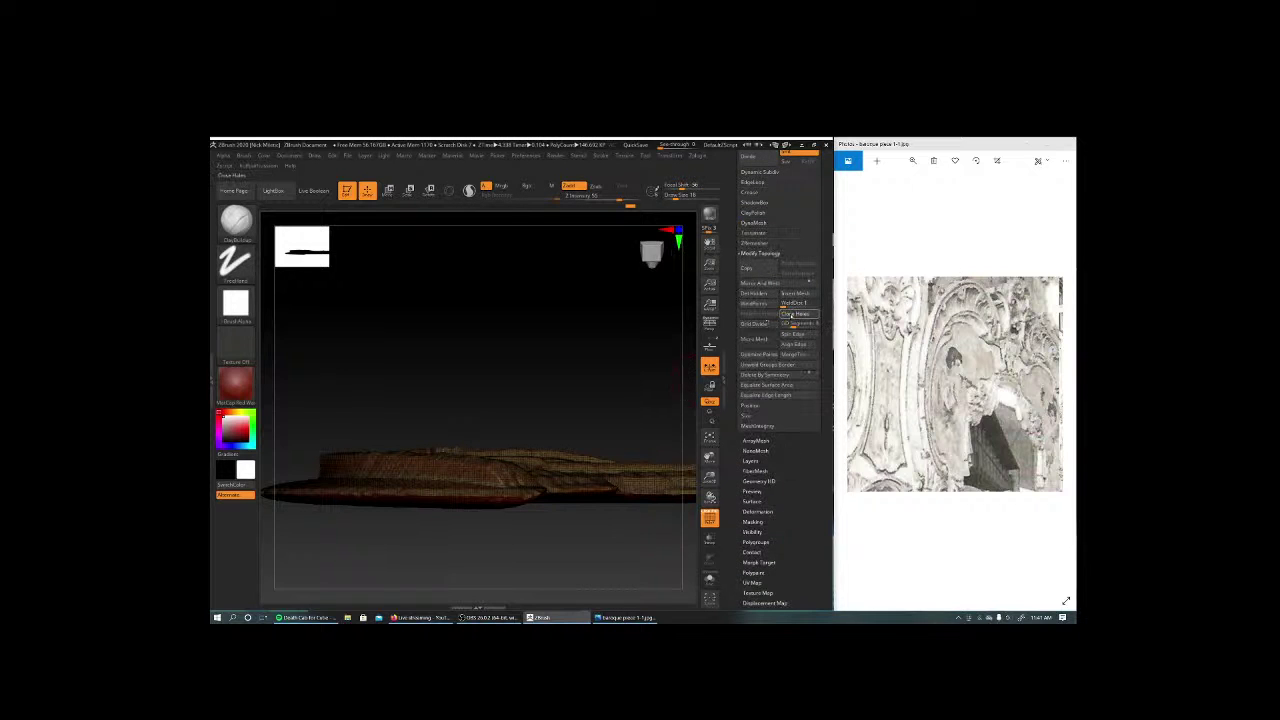
drag(521, 330, 554, 398)
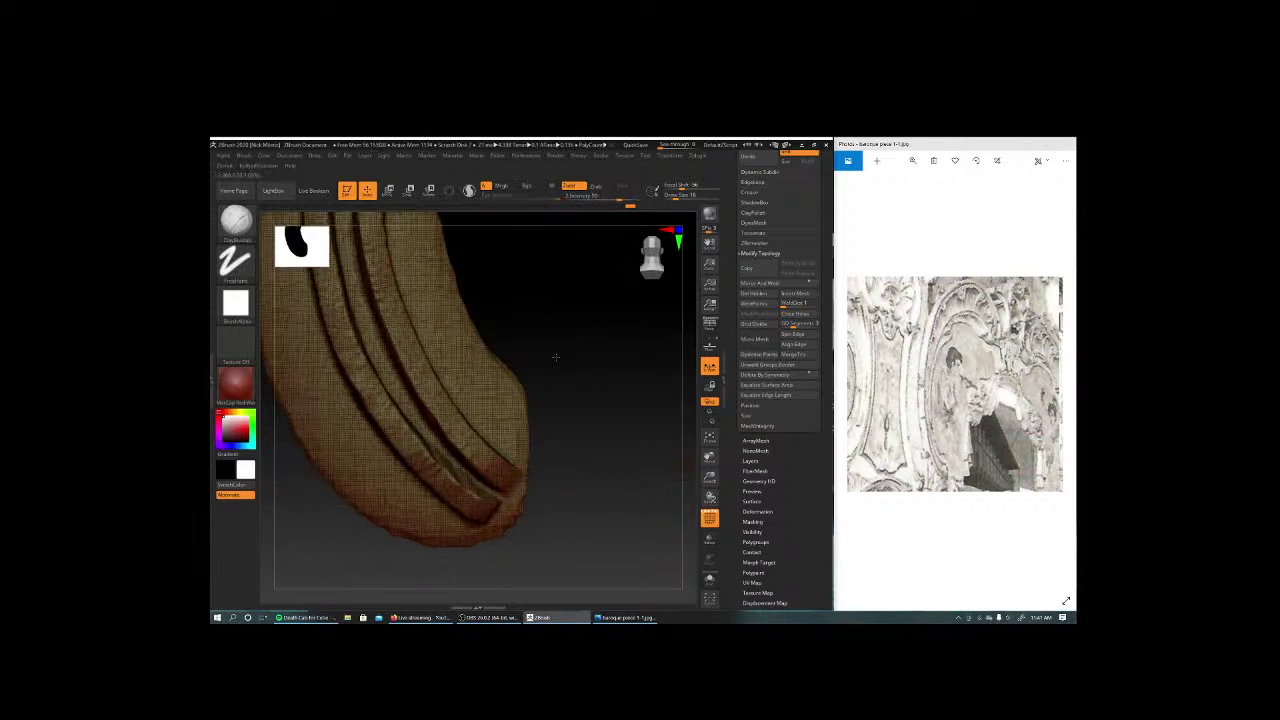
key(ctrl)
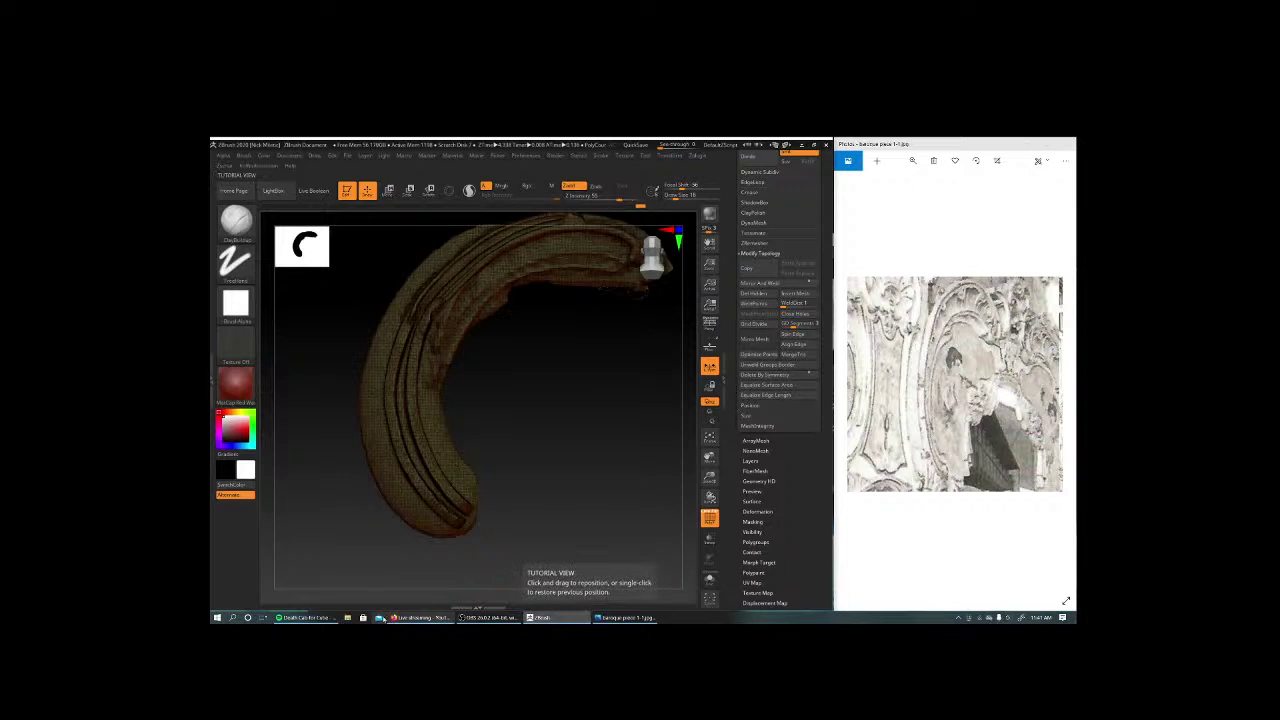
Check the live streaming dashboard briefly and return to the sculpt.
click(414, 617)
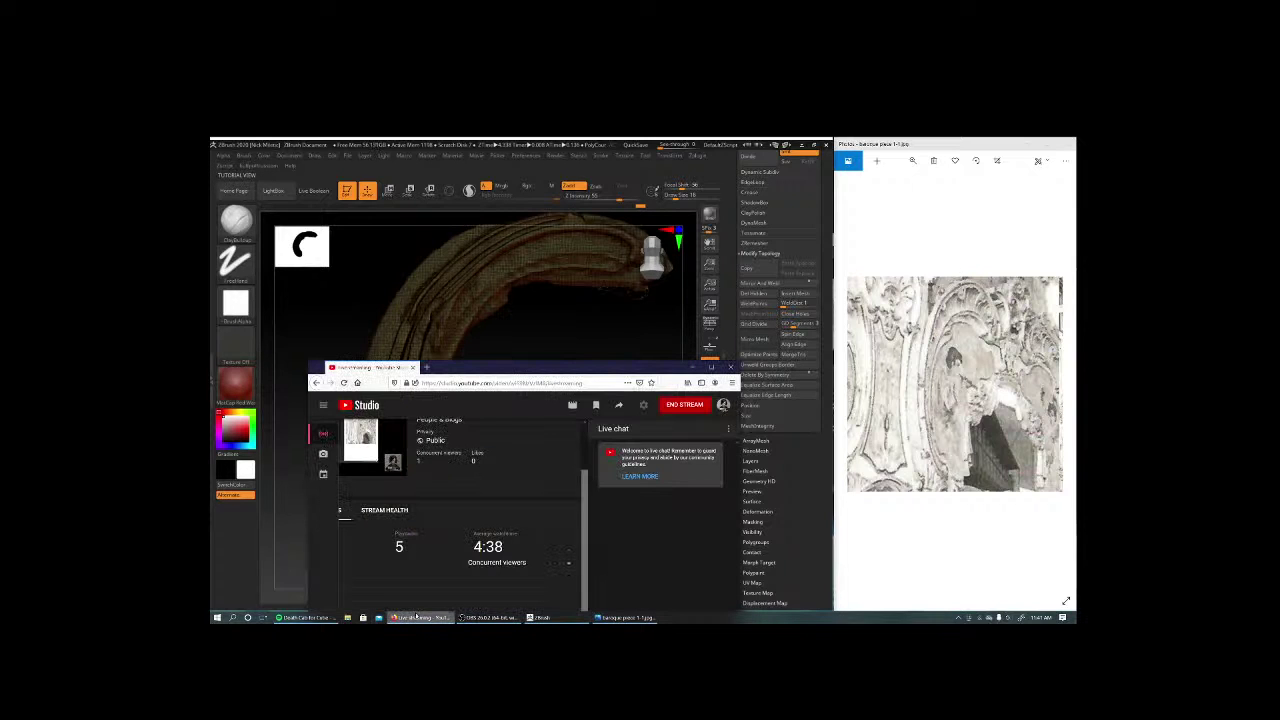
click(633, 303)
mouse_move(617, 331)
mouse_down()
mouse_move(607, 418)
mouse_move(406, 506)
mouse_move(548, 497)
mouse_up()
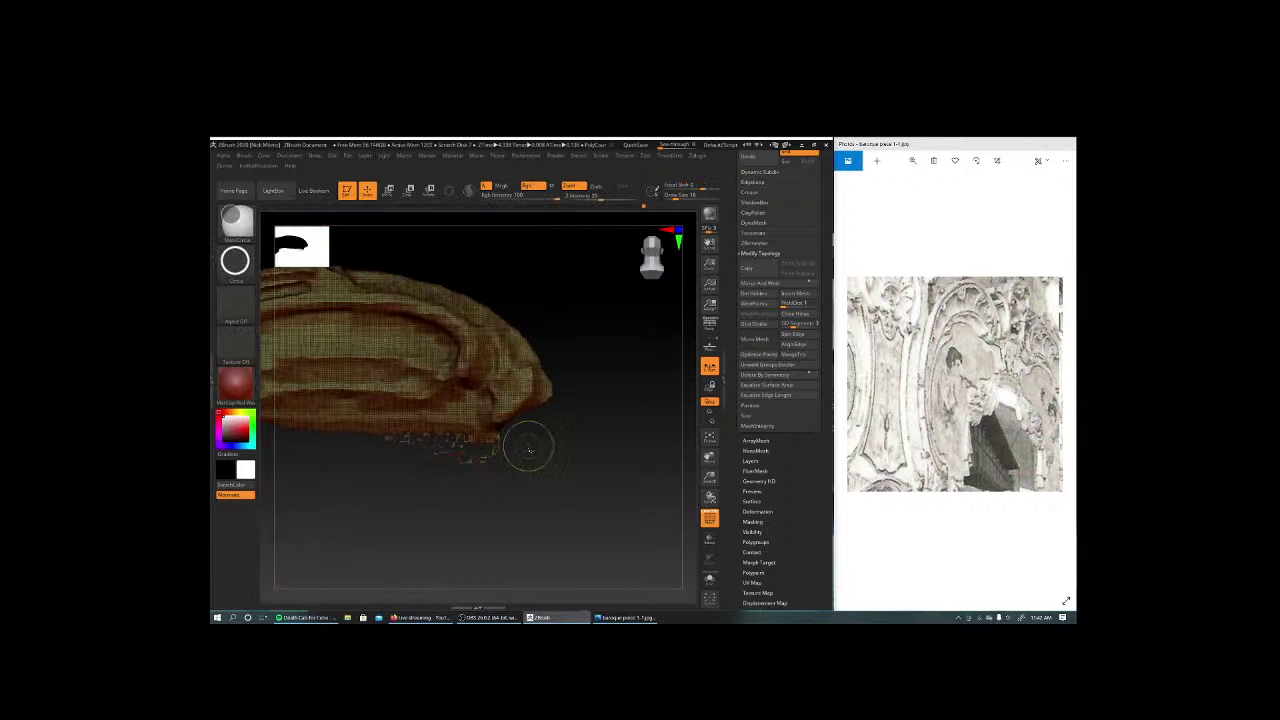
Hide and delete the stray debris fragments below the scroll mesh.
ctrl+shift+drag(529, 449, 280, 534)
ctrl+shift+click(236, 220)
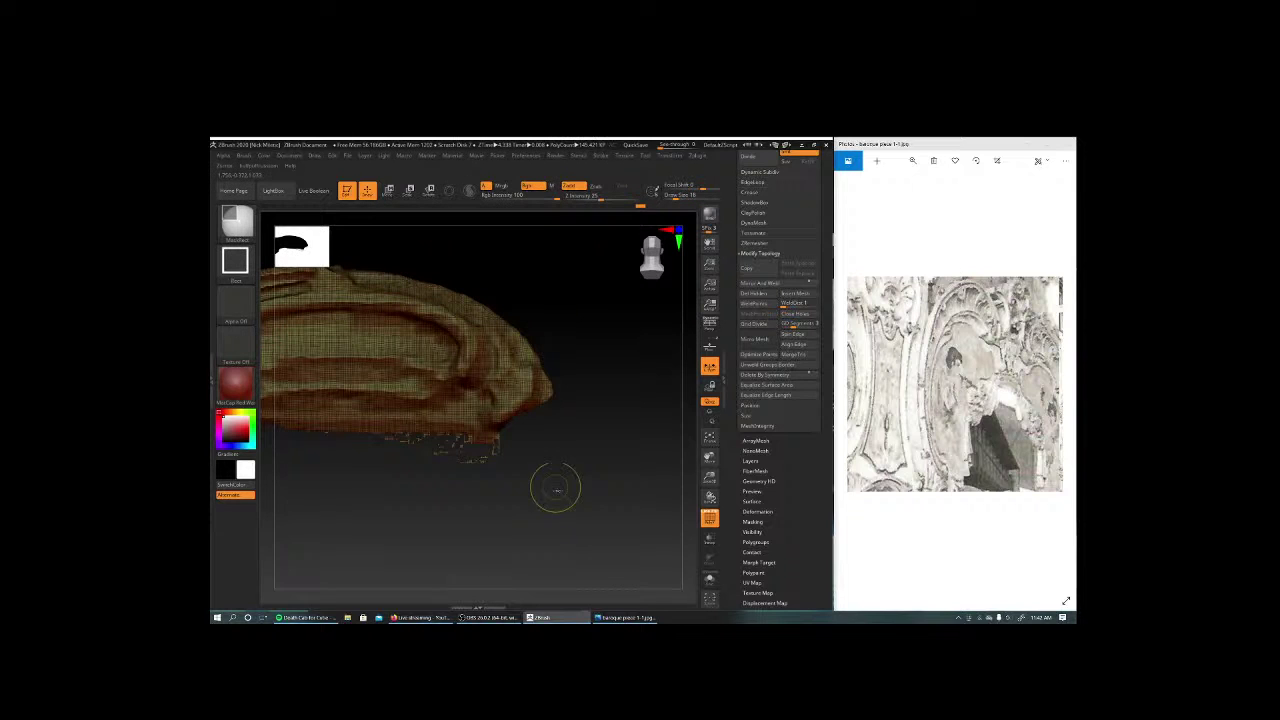
ctrl+shift+drag(600, 535, 301, 432)
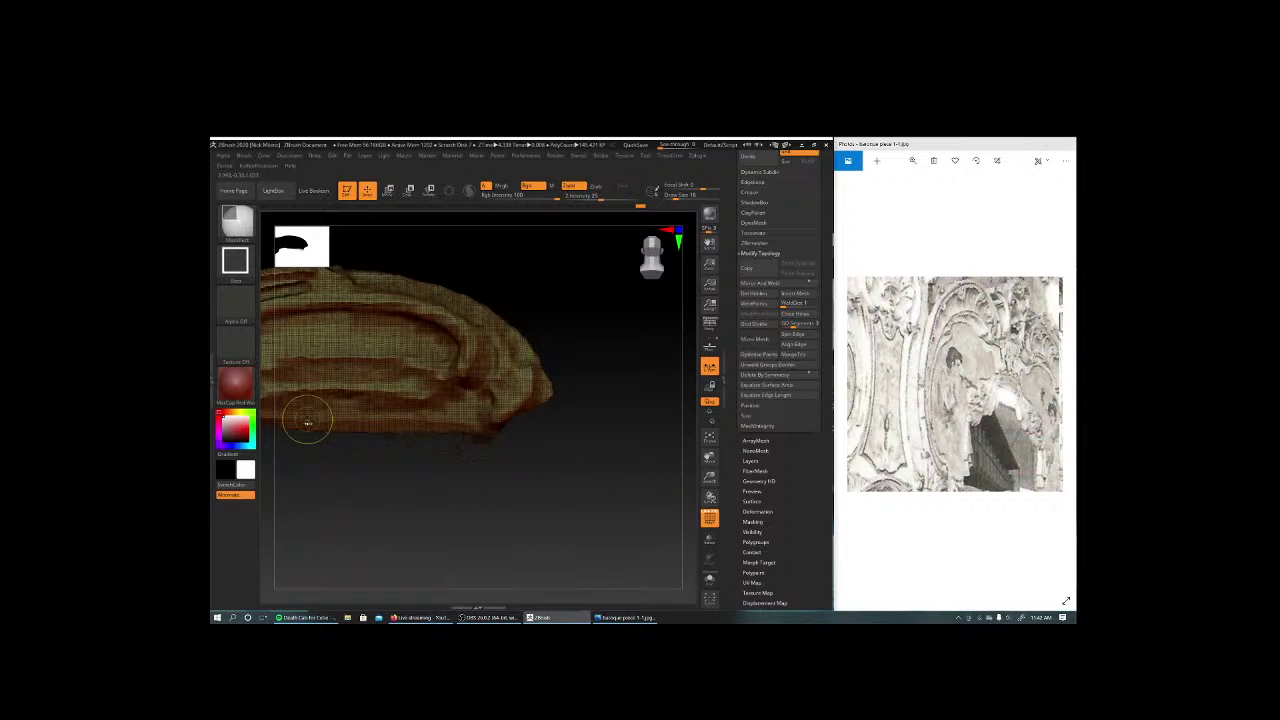
ctrl+shift+click(474, 437)
ctrl+shift+click(474, 437)
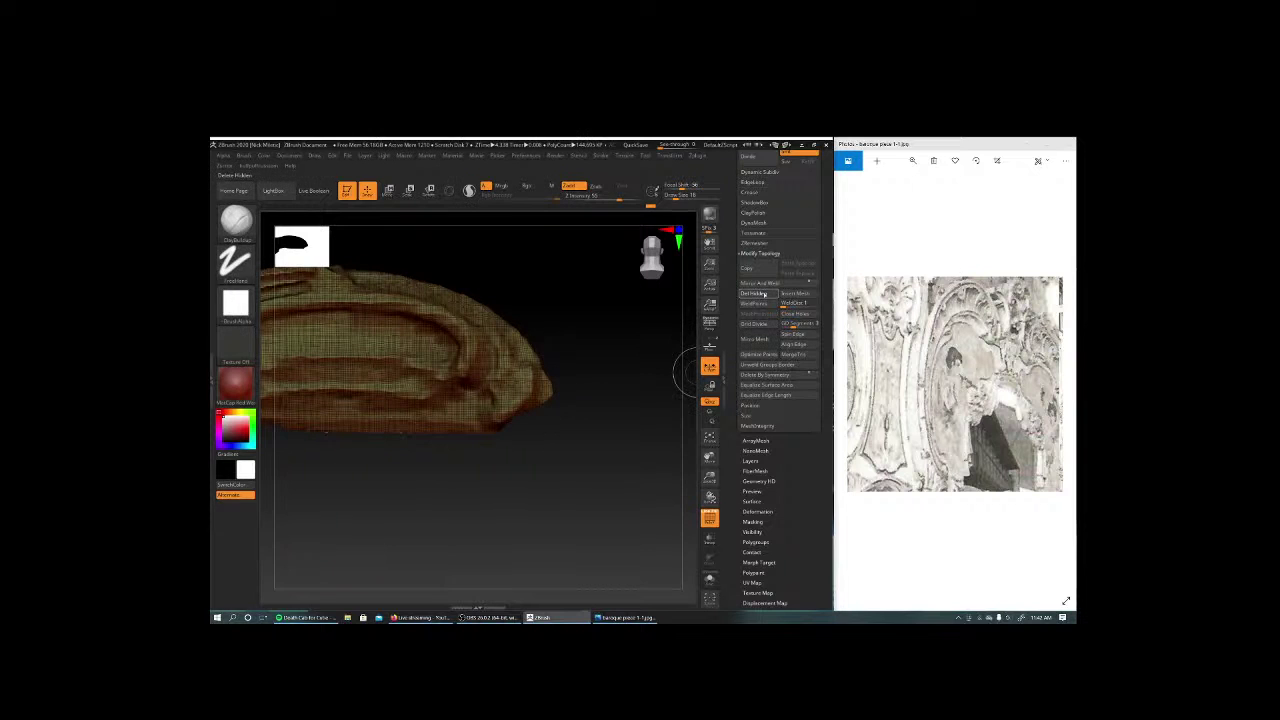
mouse_move(600, 452)
ctrl+shift+mouse_down()
mouse_move(520, 556)
mouse_move(527, 357)
mouse_move(470, 400)
mouse_move(414, 401)
ctrl+shift+mouse_up()
Switch to the Move brush.
key(b)
key(m)
key(v)
key(space)
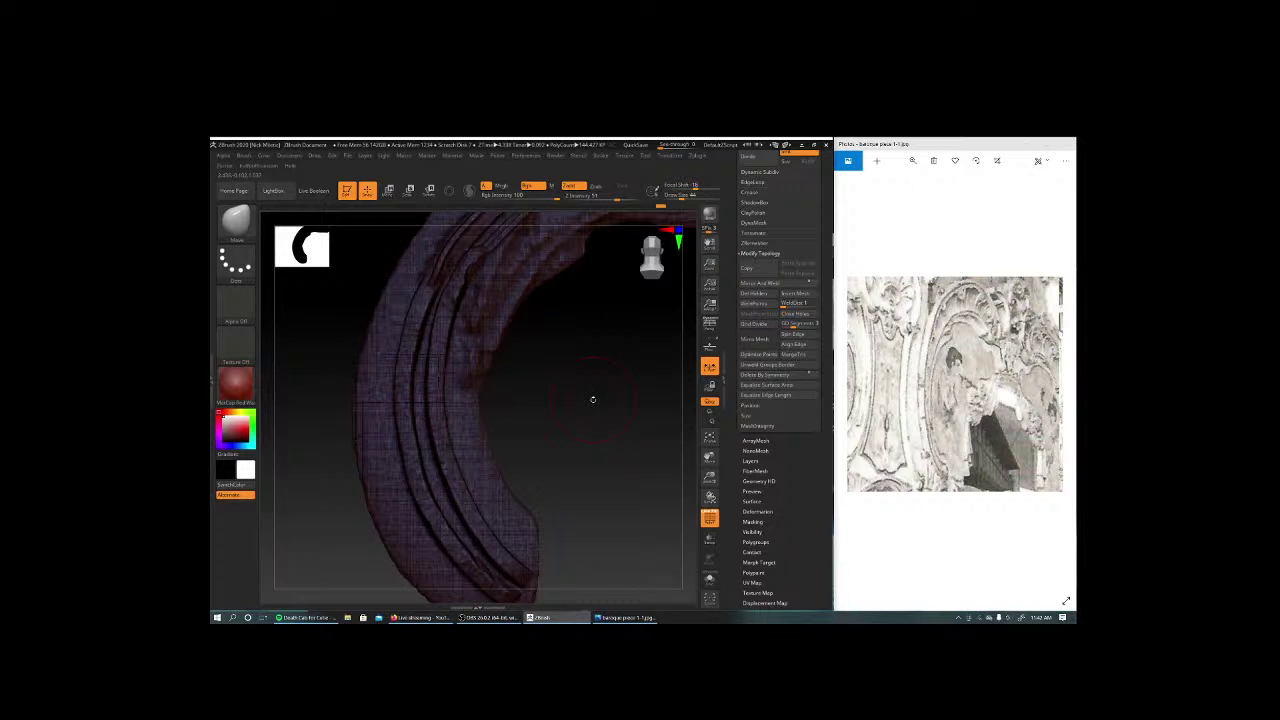
Select ClayBuildup and shrink the brush size from 44 to 17.
drag(582, 397, 522, 475)
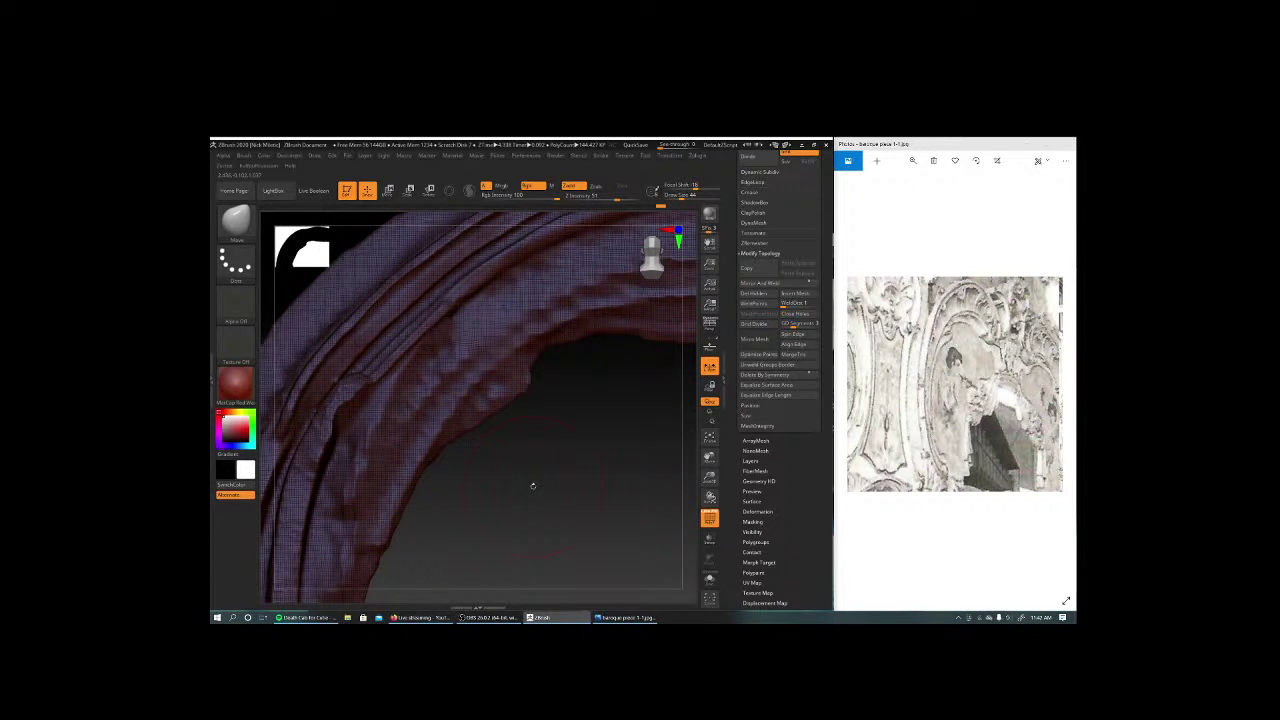
key(b)
key(c)
key(b)
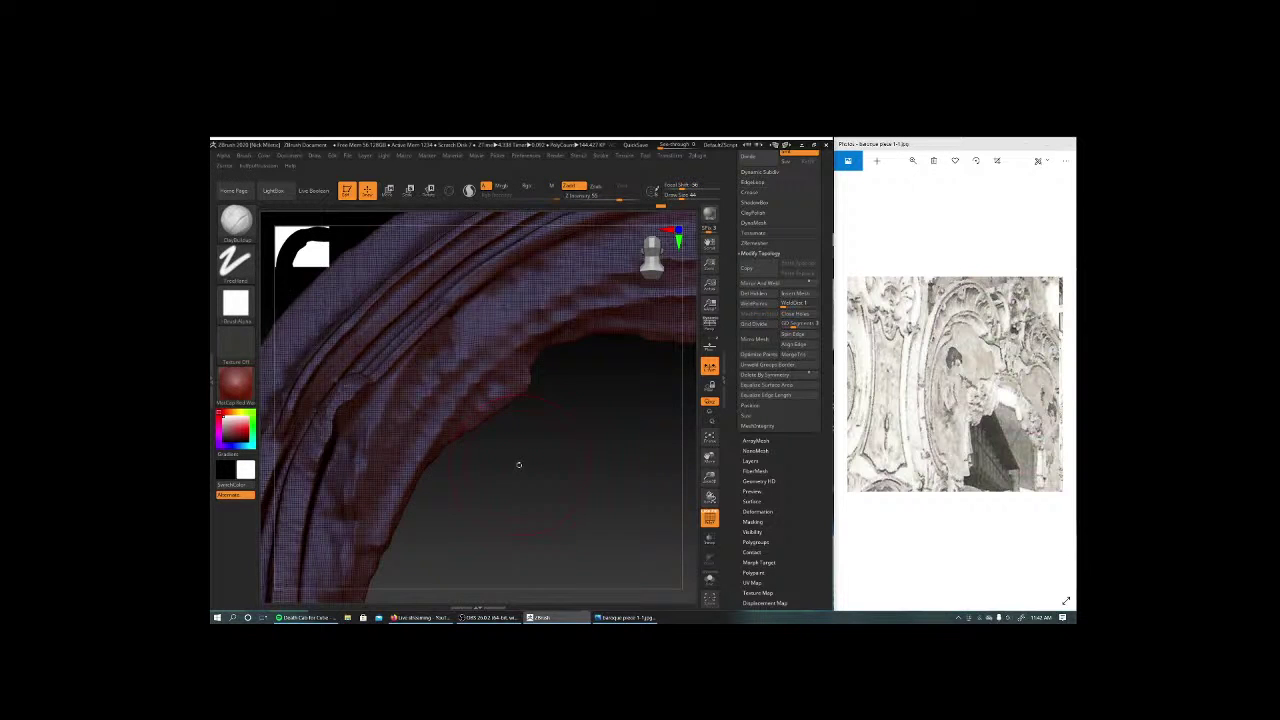
key(b)
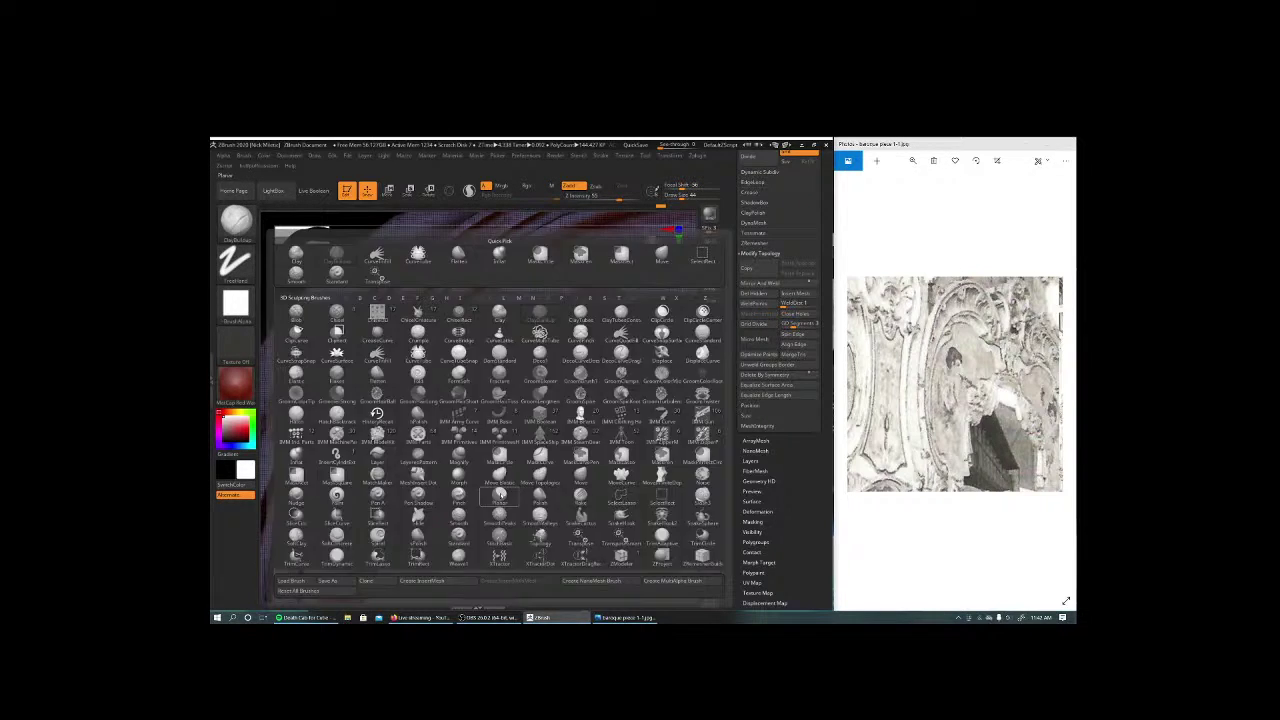
key(Escape)
right_click(505, 470)
drag(590, 426, 520, 426)
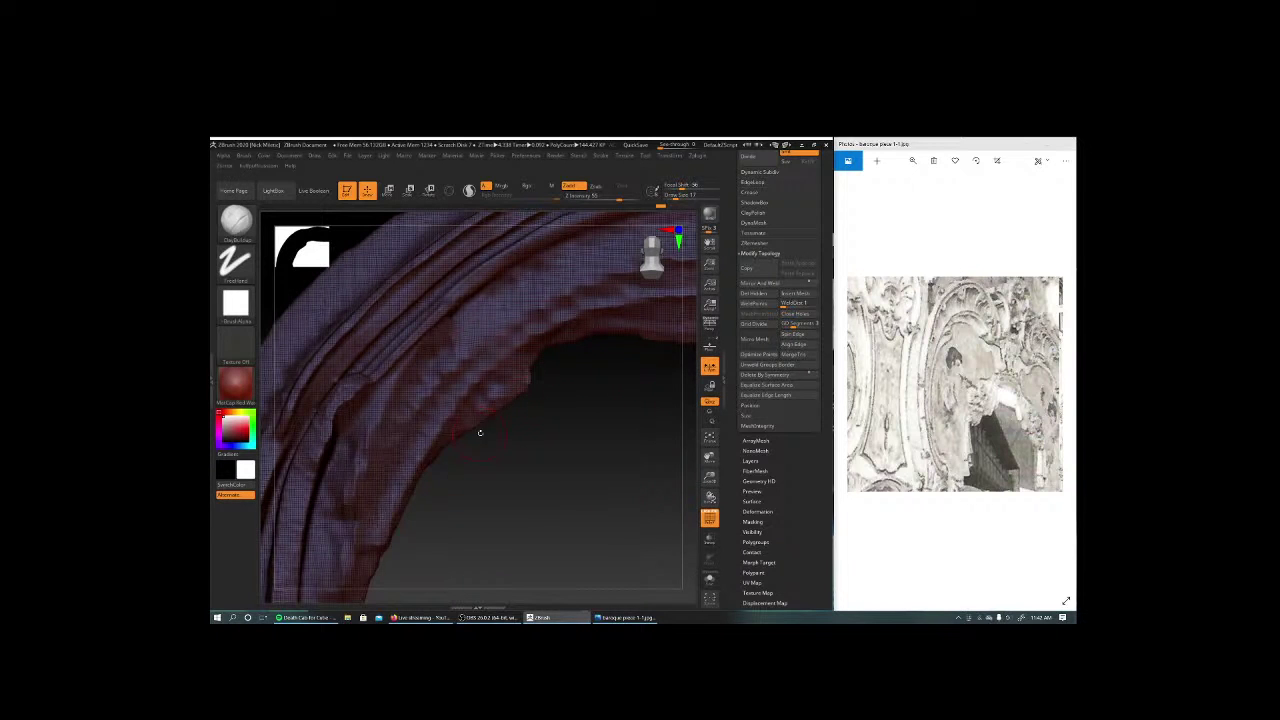
Lower Z Intensity and add light clay strokes along the arch's inner curve.
right_click(480, 432)
drag(470, 418, 523, 381)
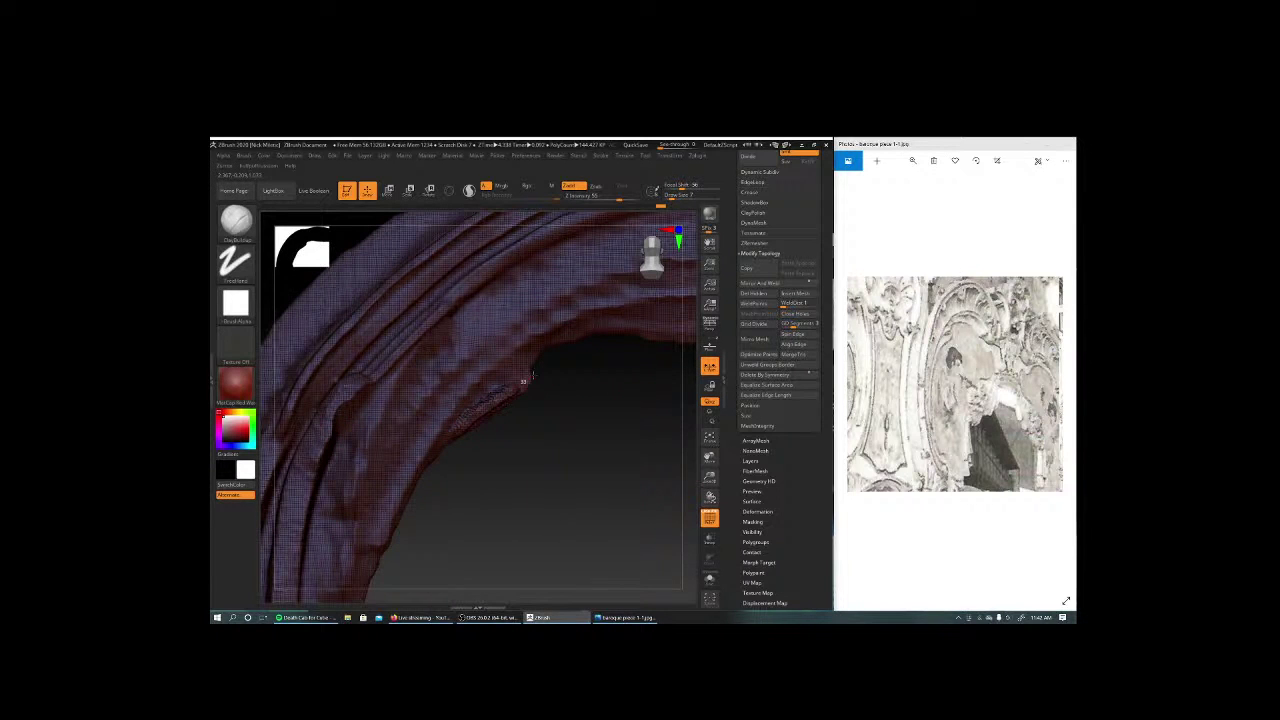
right_click(486, 414)
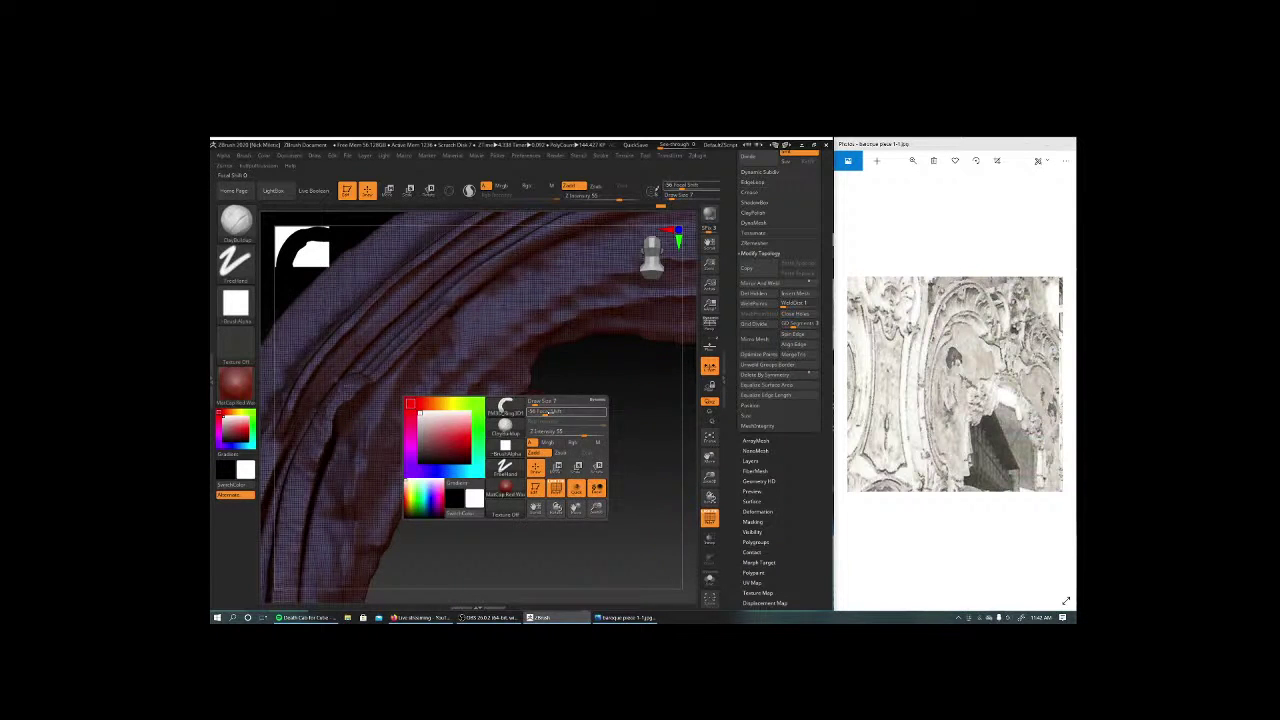
drag(584, 431, 560, 432)
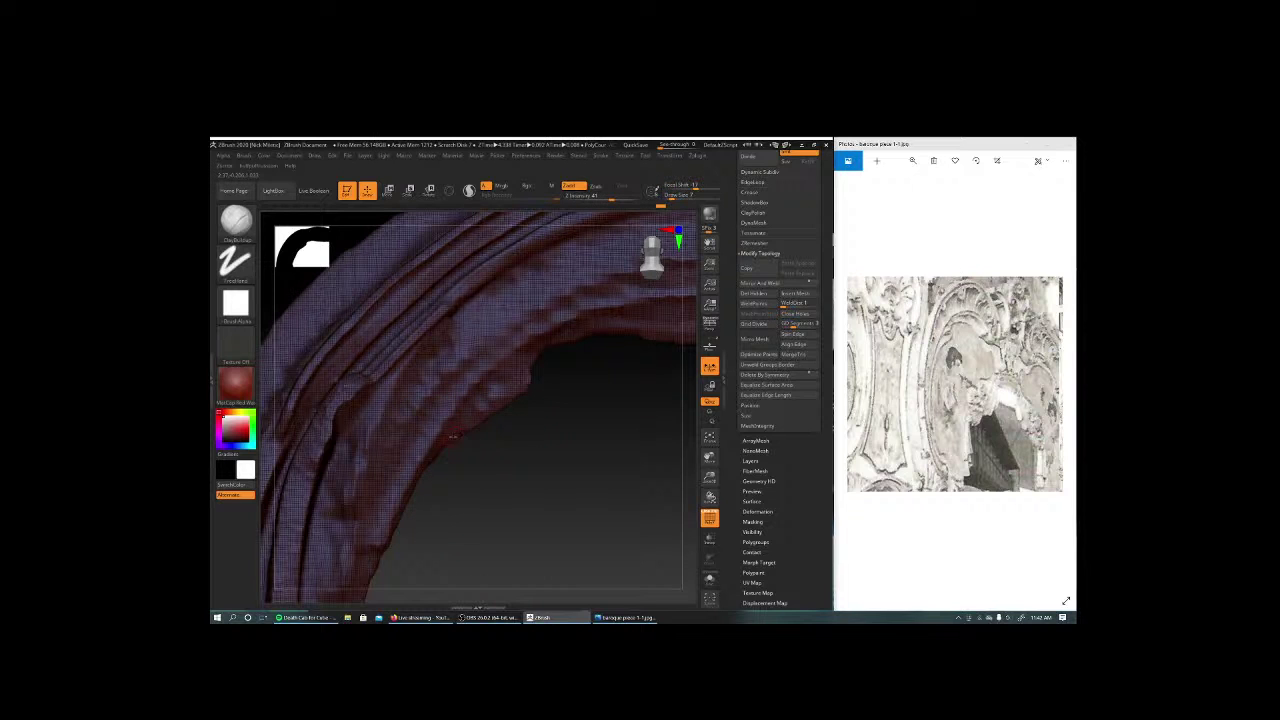
drag(514, 368, 493, 370)
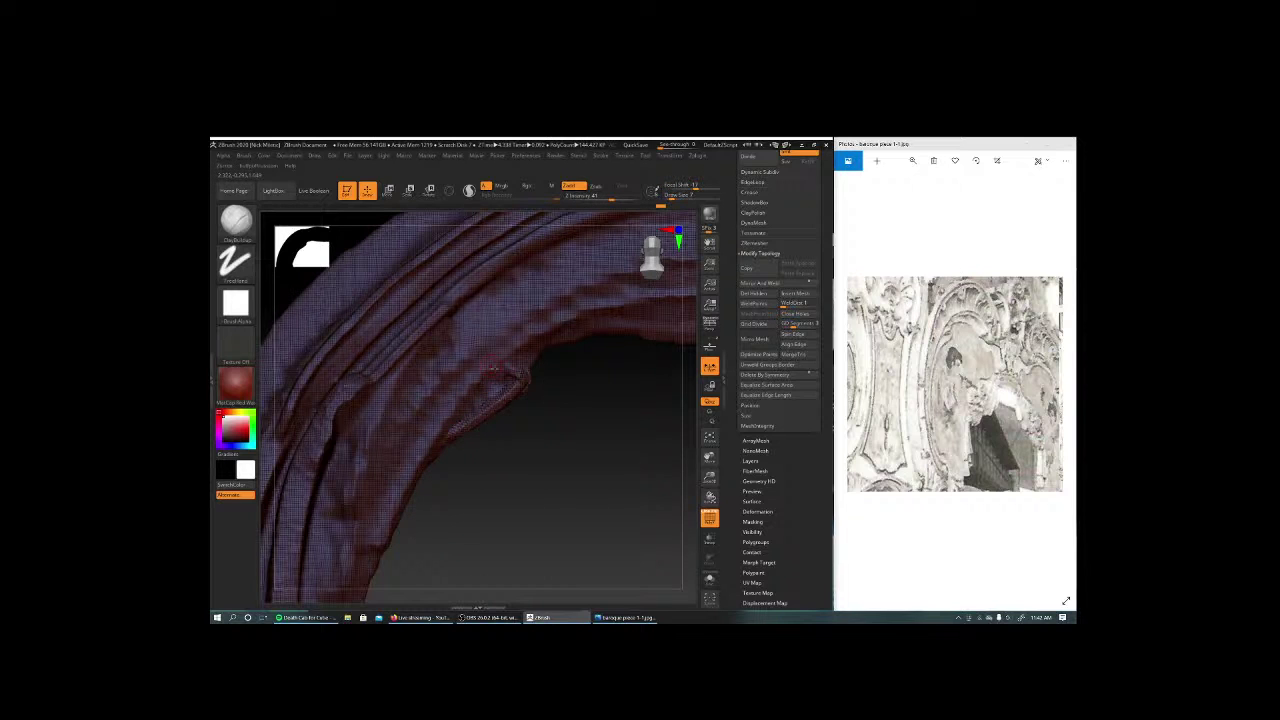
drag(465, 433, 481, 412)
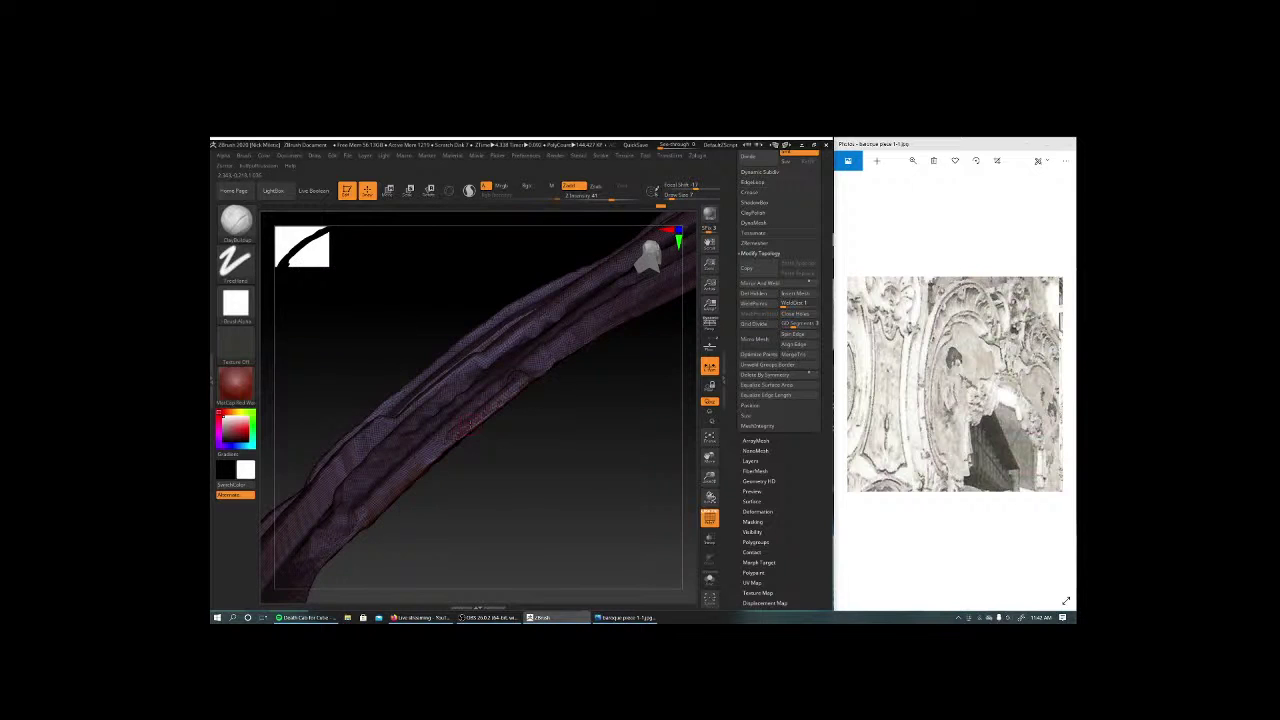
drag(533, 372, 528, 395)
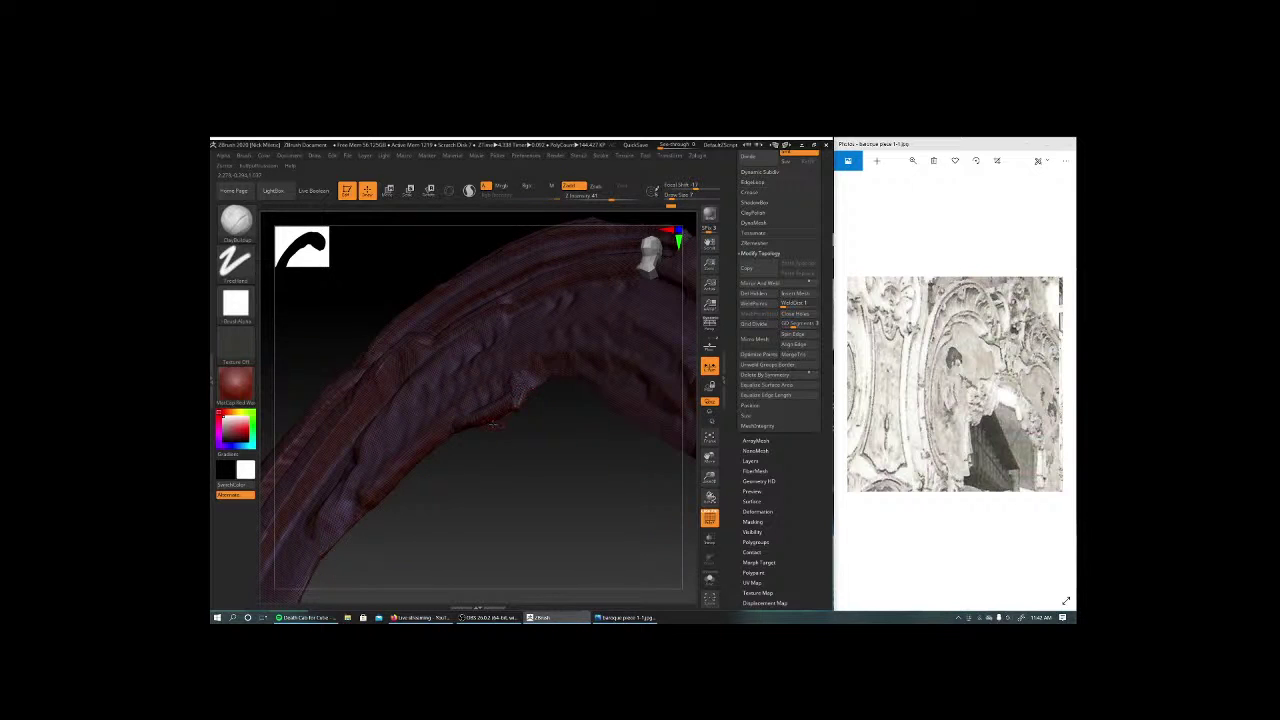
Smooth the inner curve and switch to the Move brush.
key(shift)
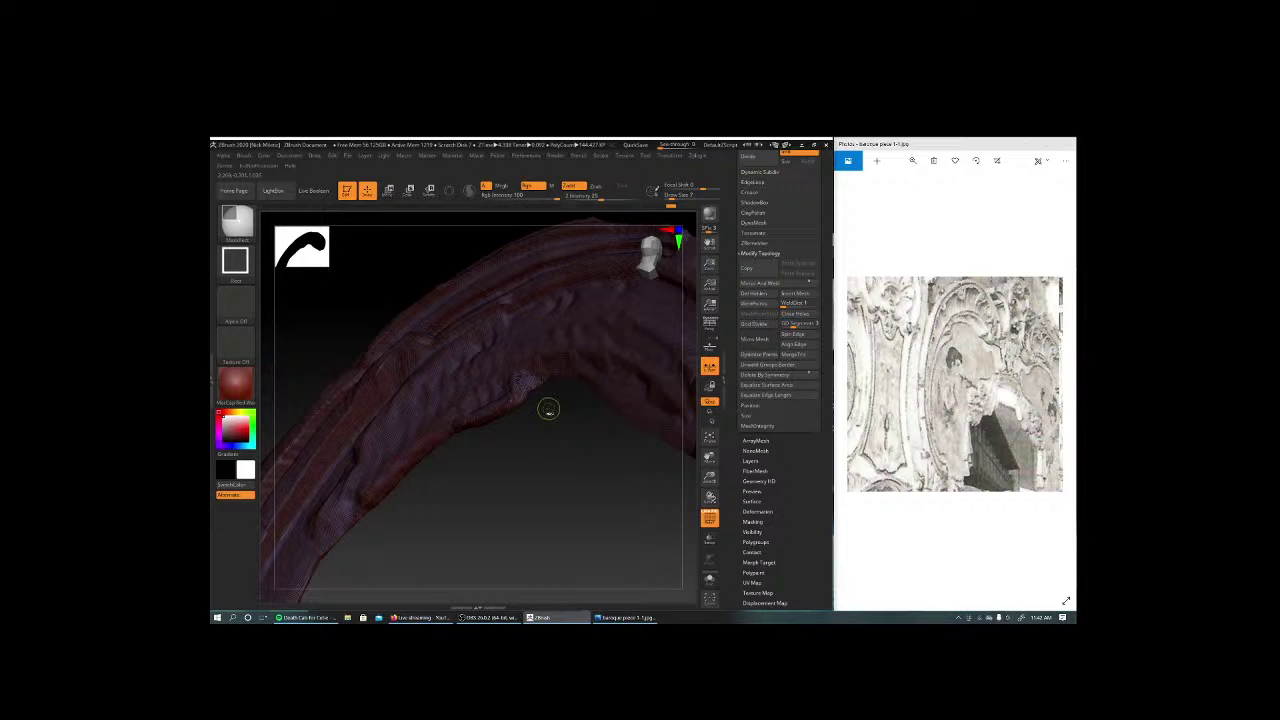
mouse_move(543, 409)
mouse_down()
mouse_move(534, 378)
mouse_move(608, 500)
mouse_move(620, 429)
mouse_move(637, 423)
mouse_up()
key(b)
key(v)
key(space)
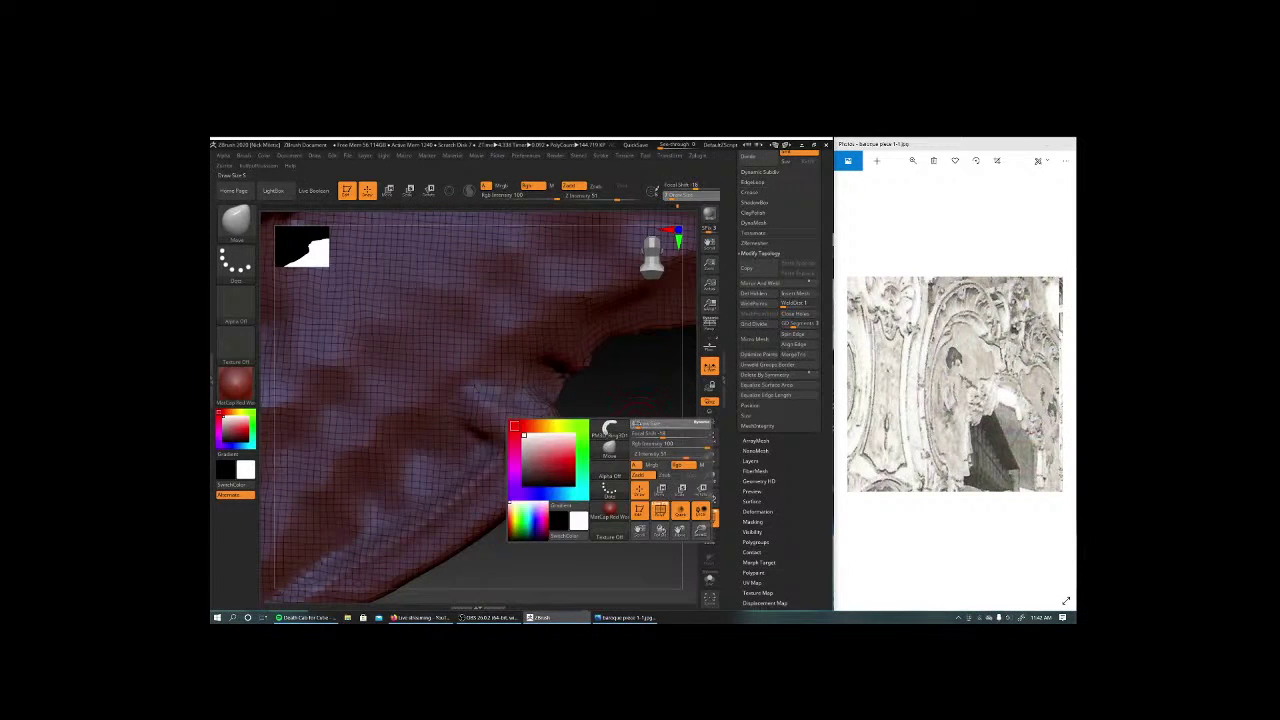
Pull out a bulge at the scroll's inner corner and adjust brush size and focal shift.
key(space)
mouse_move(566, 386)
mouse_down()
mouse_move(541, 378)
mouse_move(570, 378)
mouse_up()
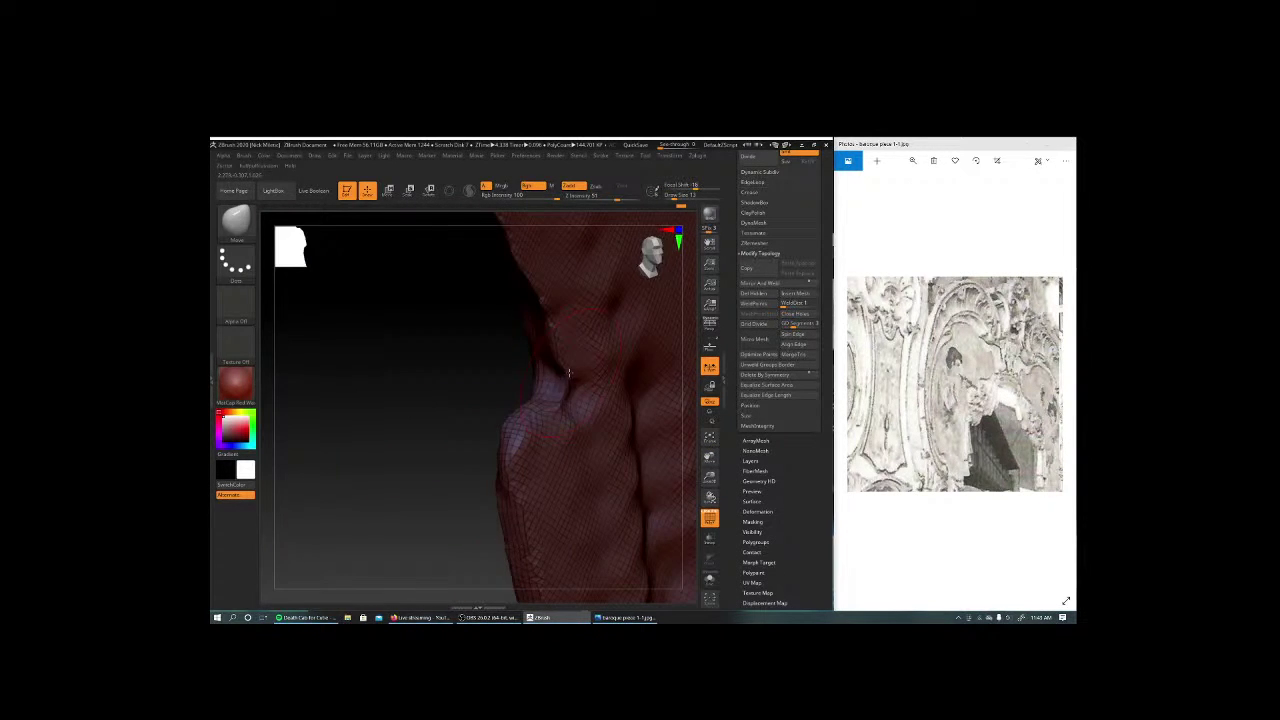
mouse_move(380, 391)
mouse_down()
mouse_move(646, 428)
mouse_move(557, 483)
mouse_up()
key(space)
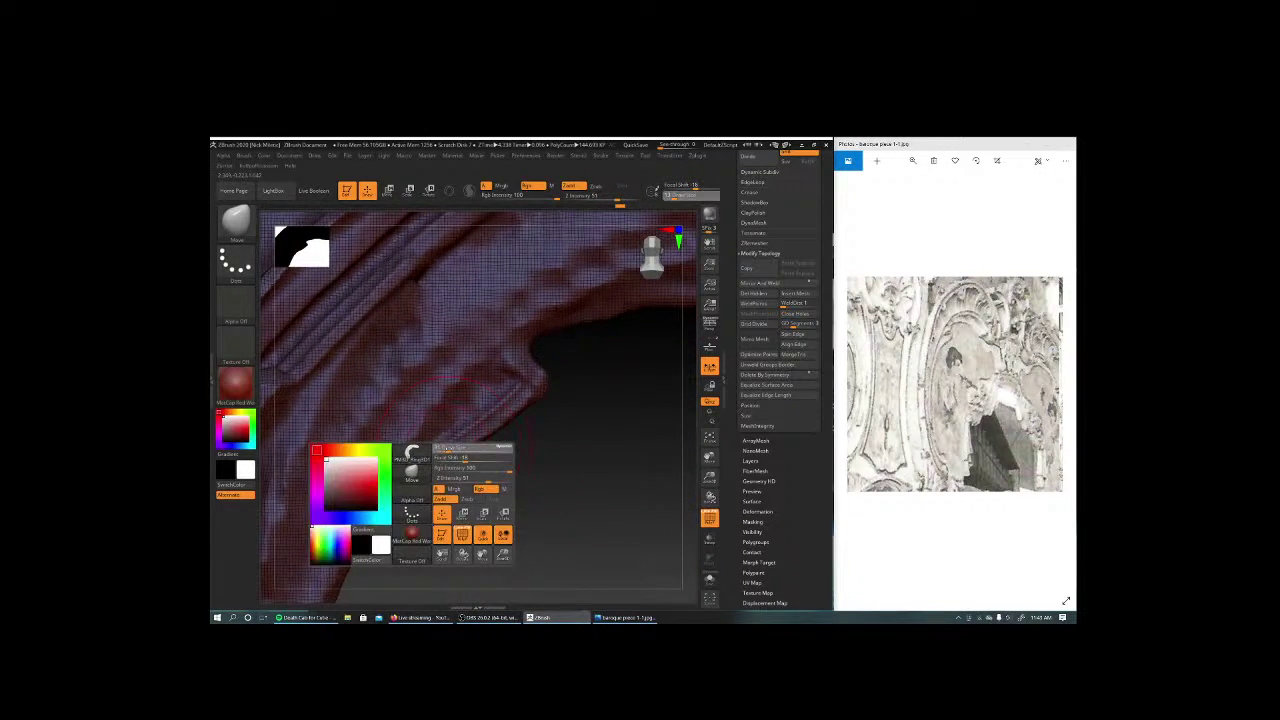
key(space)
drag(528, 400, 534, 388)
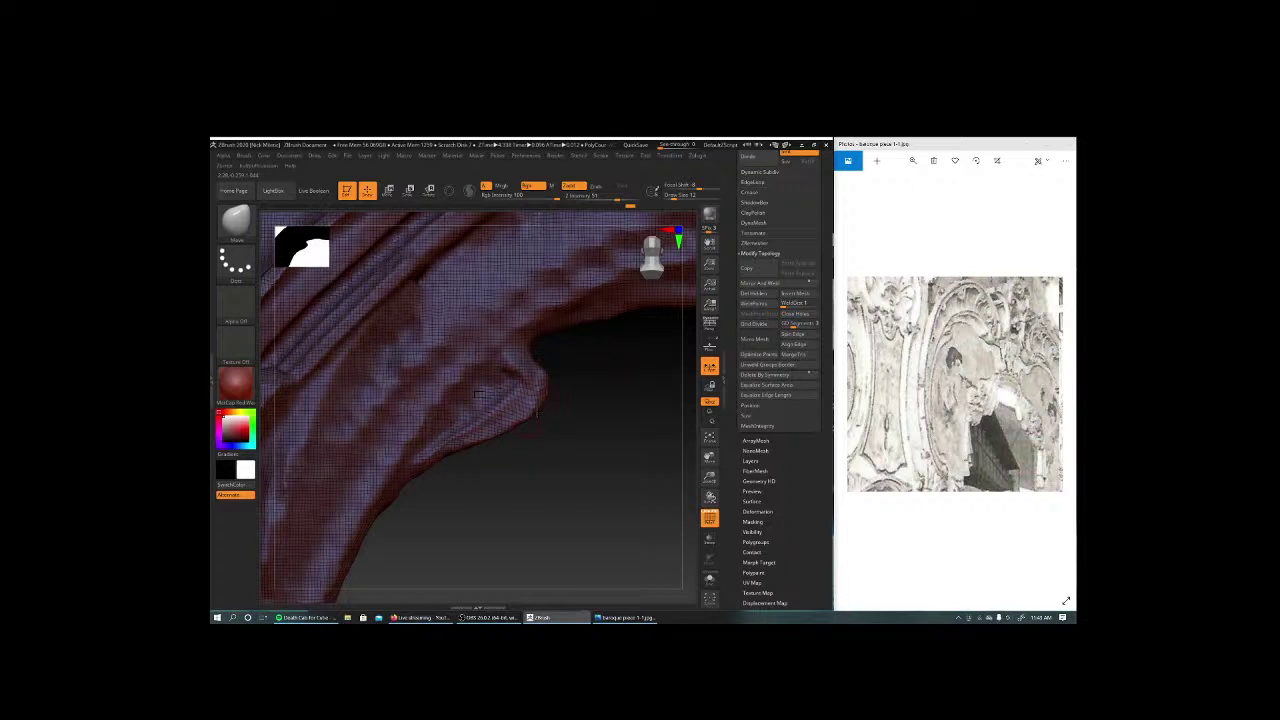
key(space)
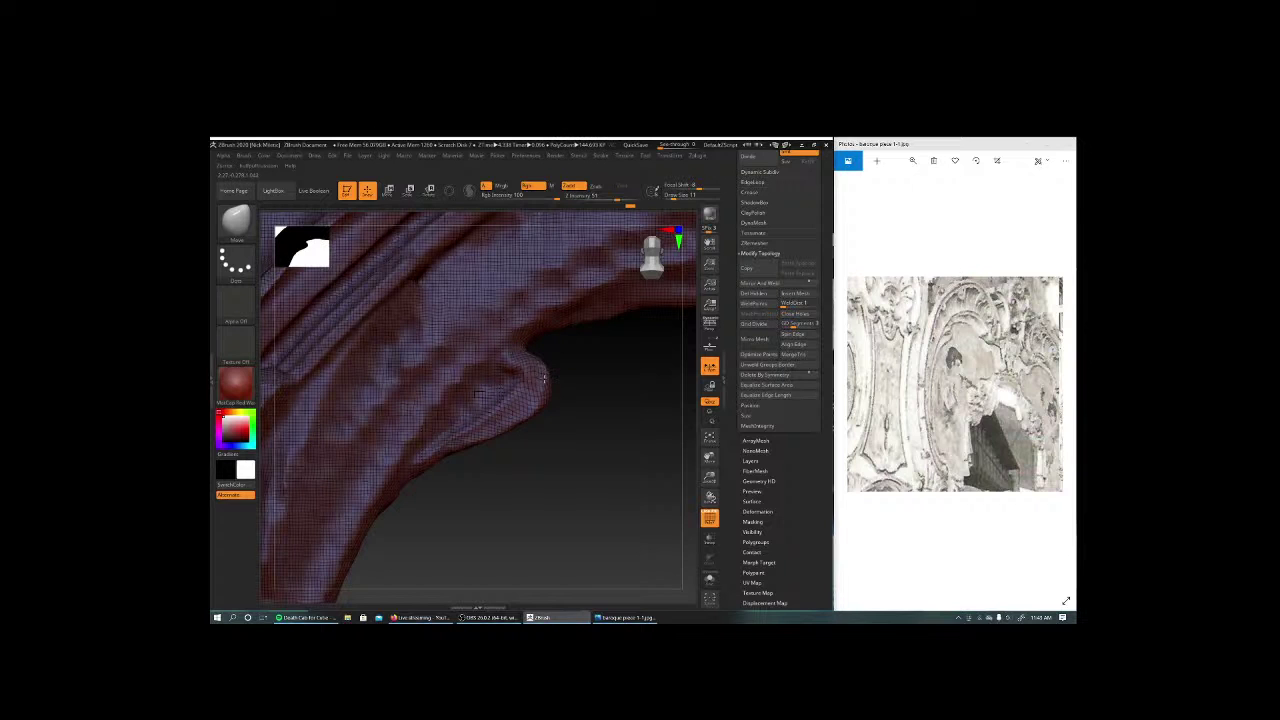
Switch to ClayBuildup and carve a crease into the bulge.
key(b)
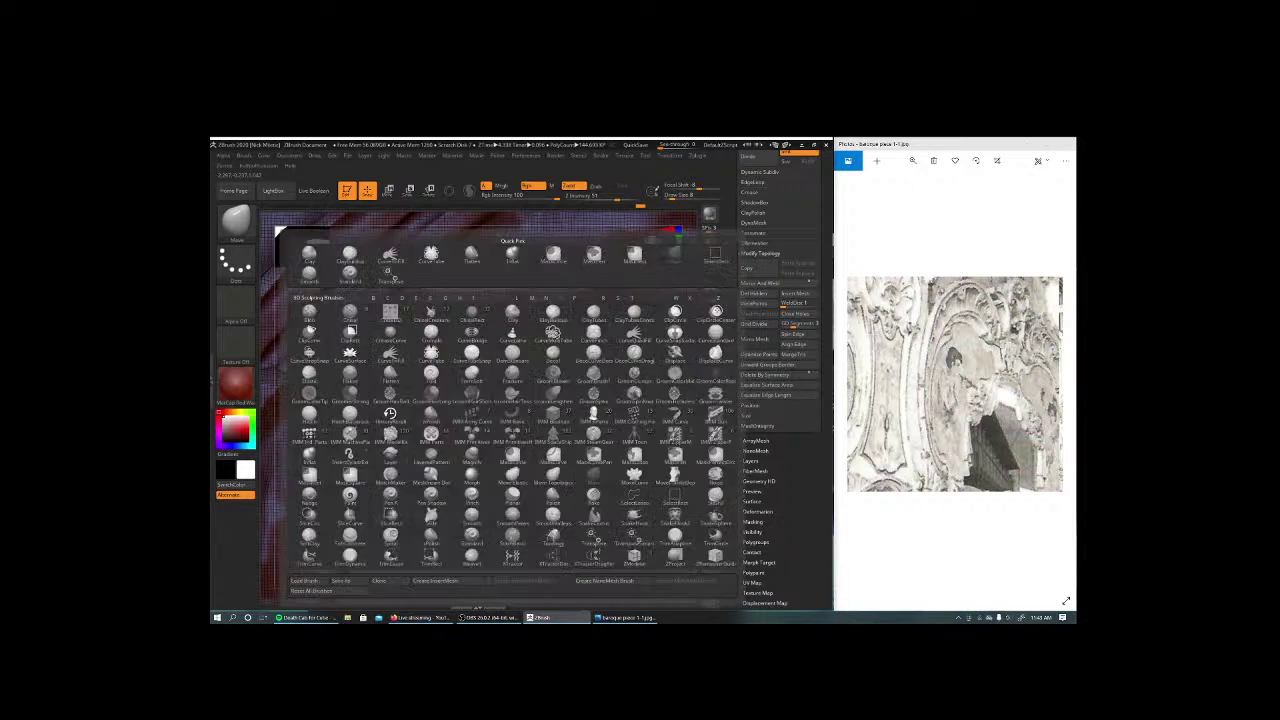
key(c)
key(b)
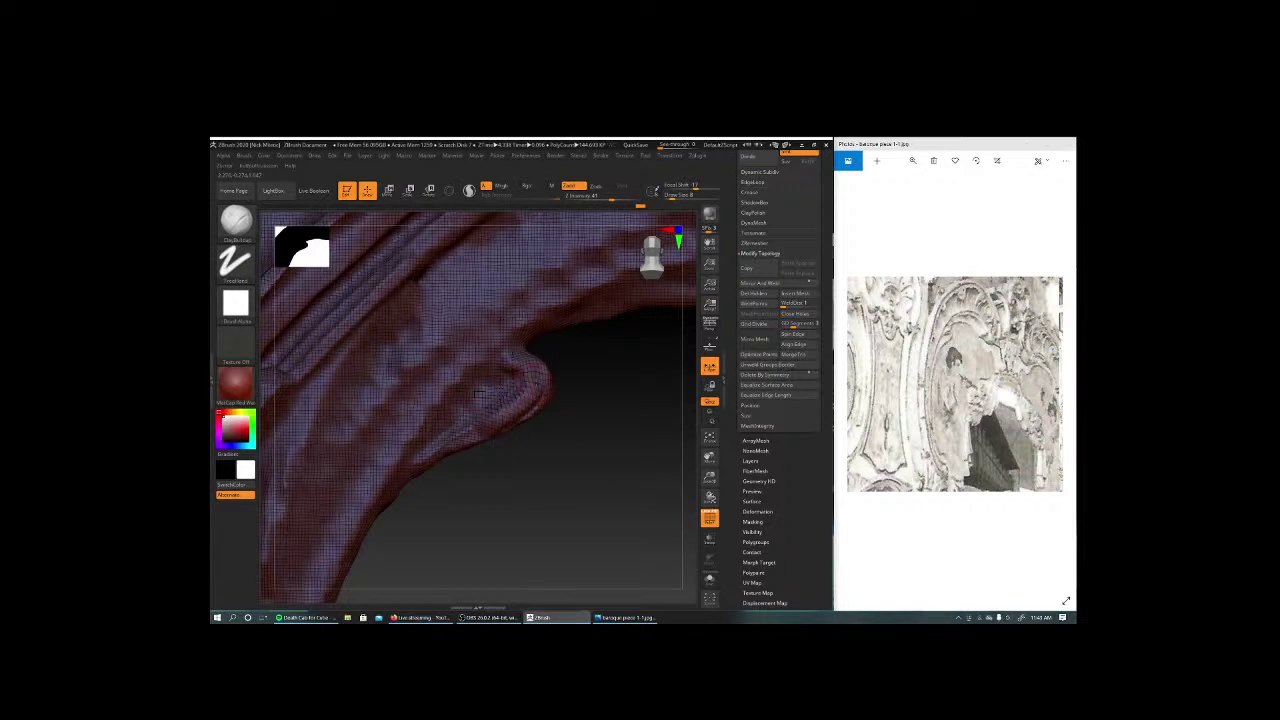
mouse_move(553, 500)
mouse_down()
mouse_move(502, 342)
mouse_move(478, 356)
mouse_move(557, 345)
mouse_up()
key(space)
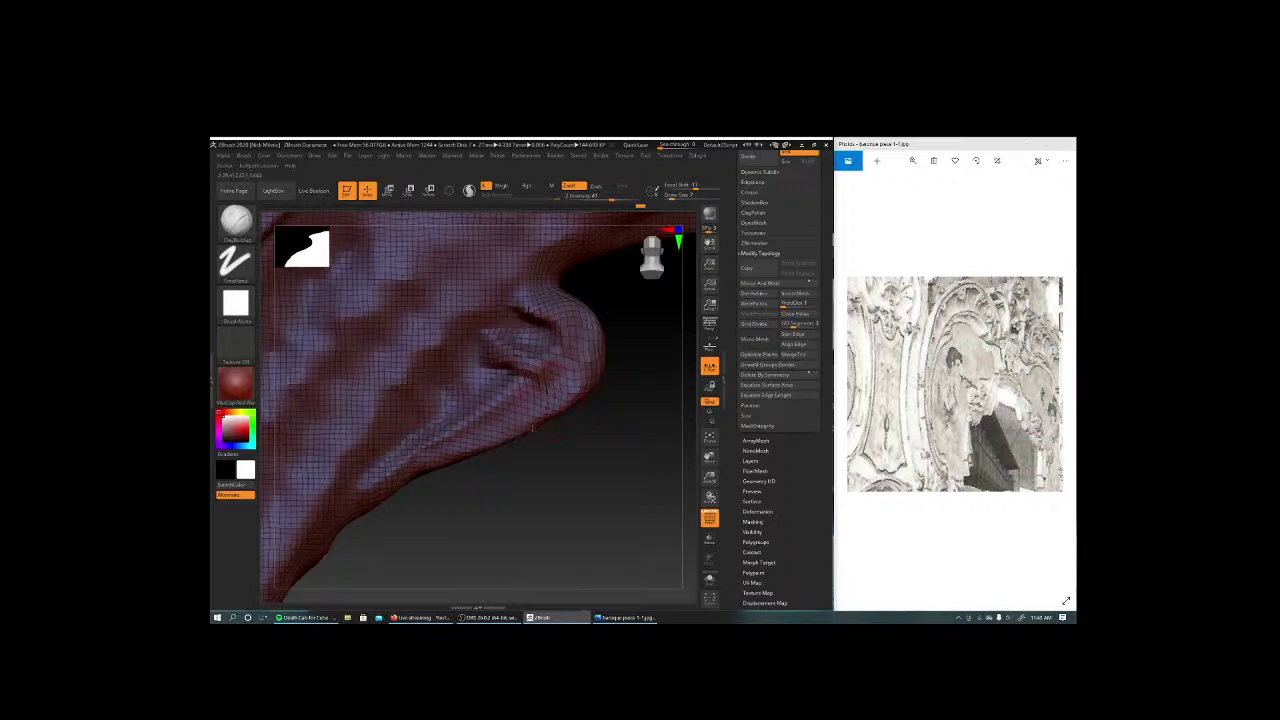
key(space)
drag(381, 491, 555, 292)
Smooth the bulge and the surface just below it.
key(space)
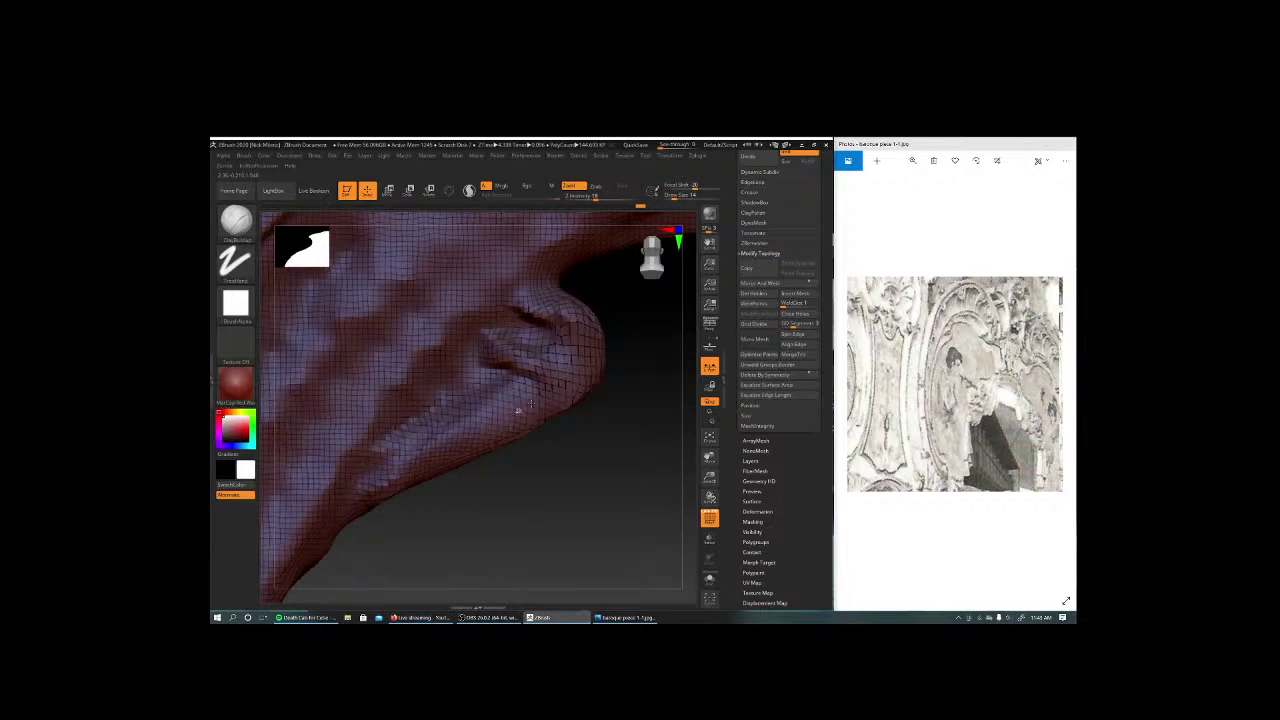
key(space)
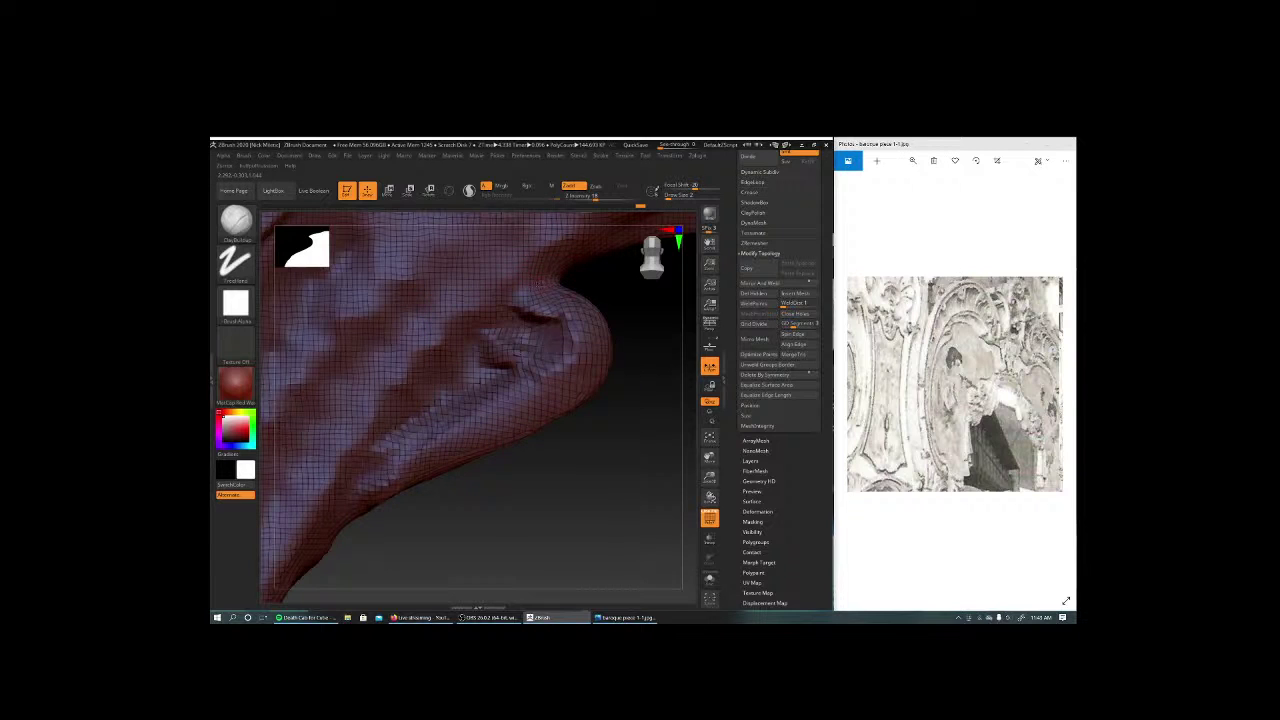
key(space)
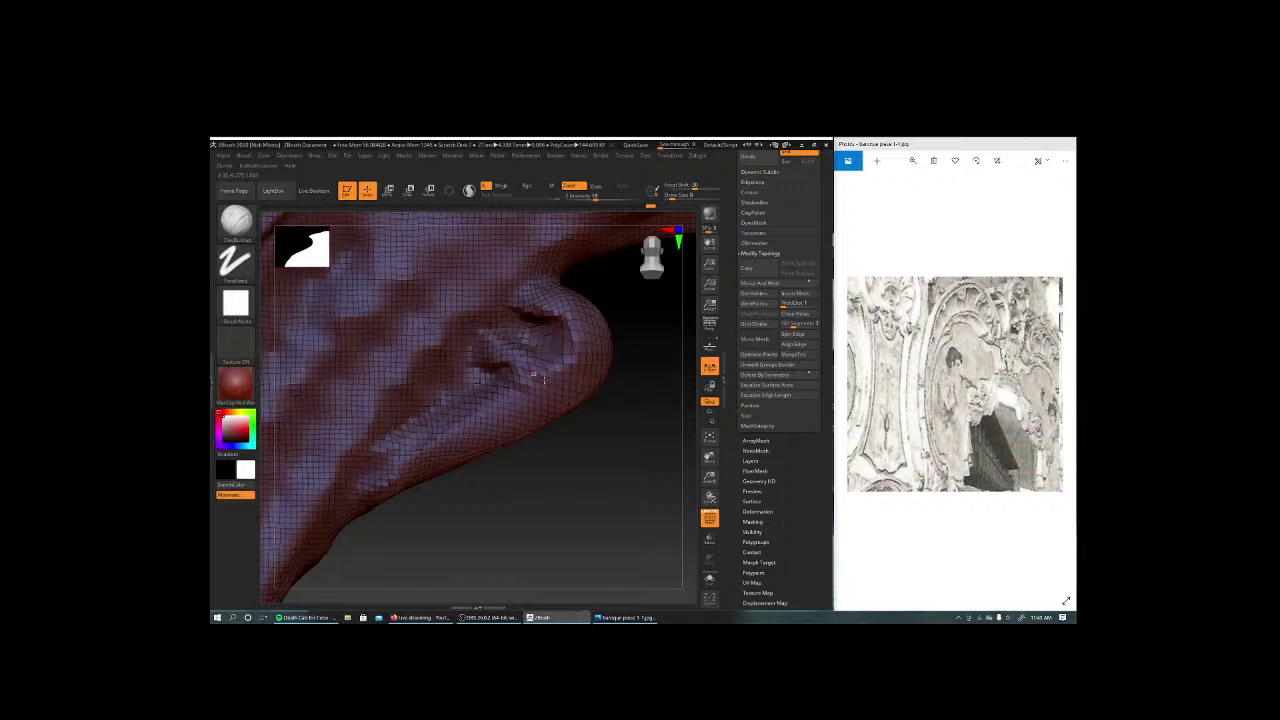
mouse_move(497, 355)
mouse_down()
mouse_move(540, 405)
mouse_move(520, 435)
mouse_move(545, 378)
mouse_up()
key(space)
key(shift)
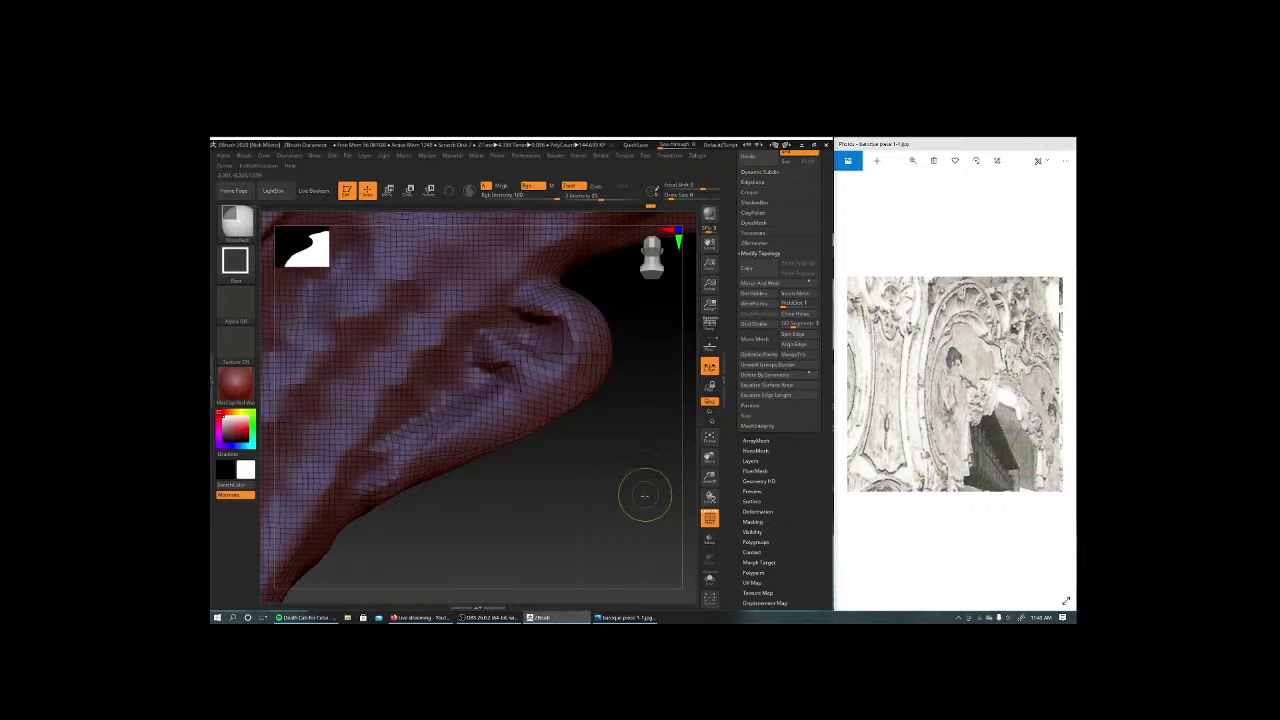
drag(647, 493, 503, 441)
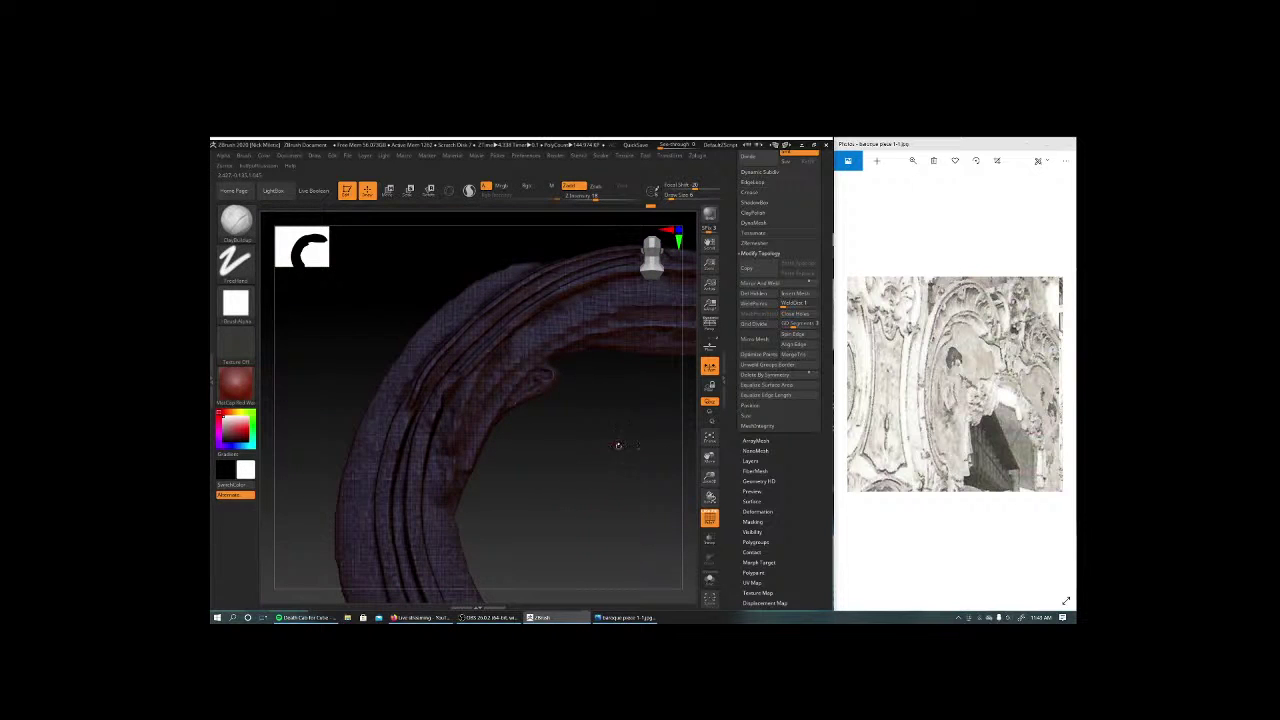
Rotate around the arch and set the Move brush Draw Size to 27.
mouse_move(626, 436)
mouse_down()
mouse_move(457, 438)
mouse_move(566, 429)
mouse_move(475, 411)
mouse_up()
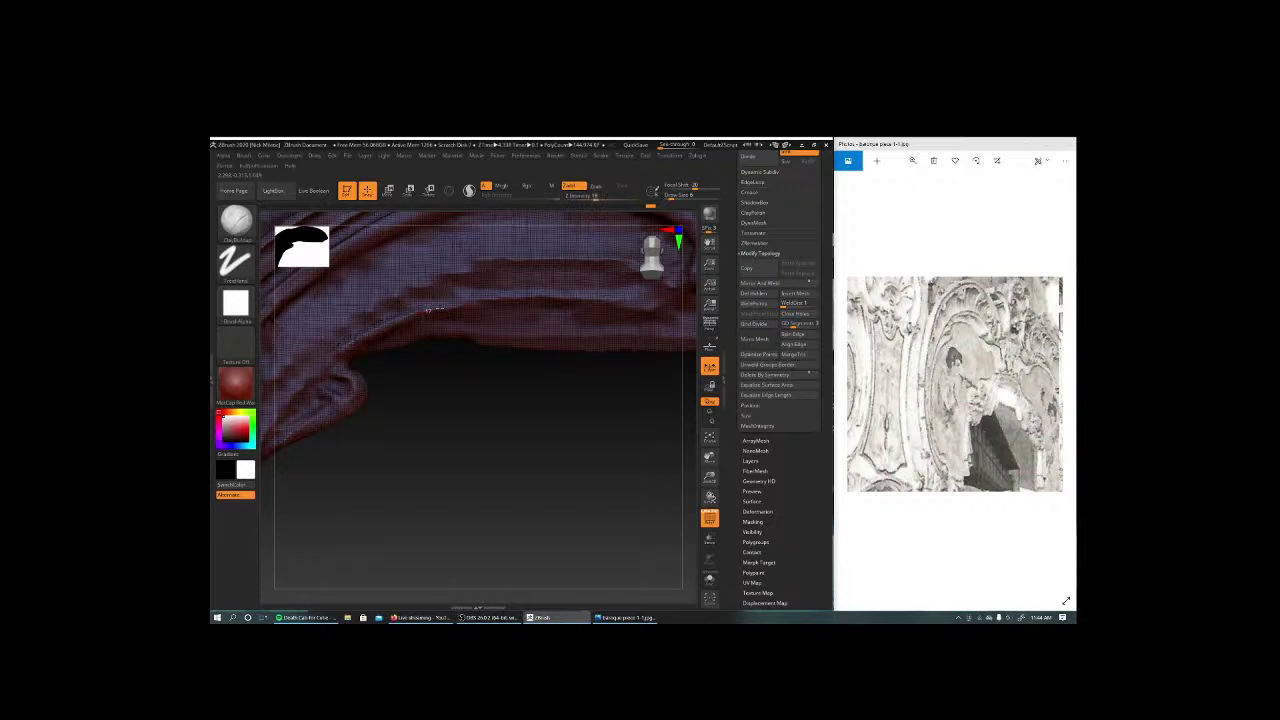
drag(609, 403, 658, 470)
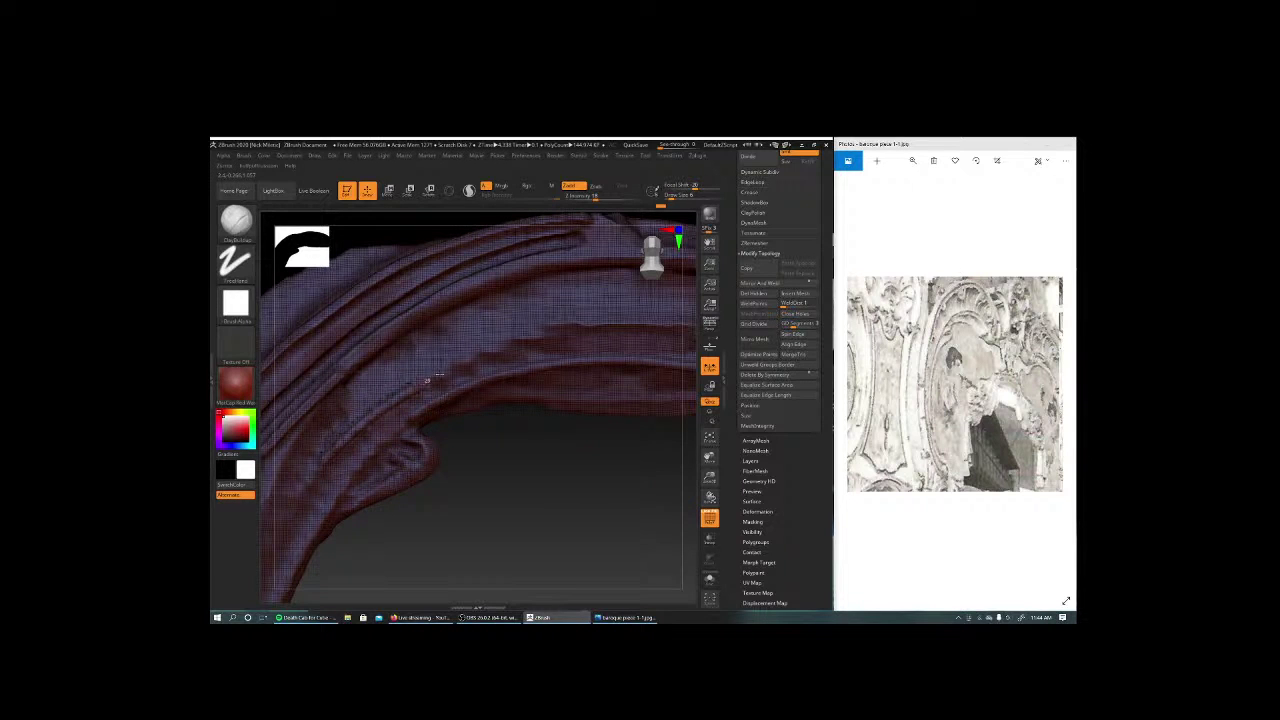
drag(527, 338, 470, 360)
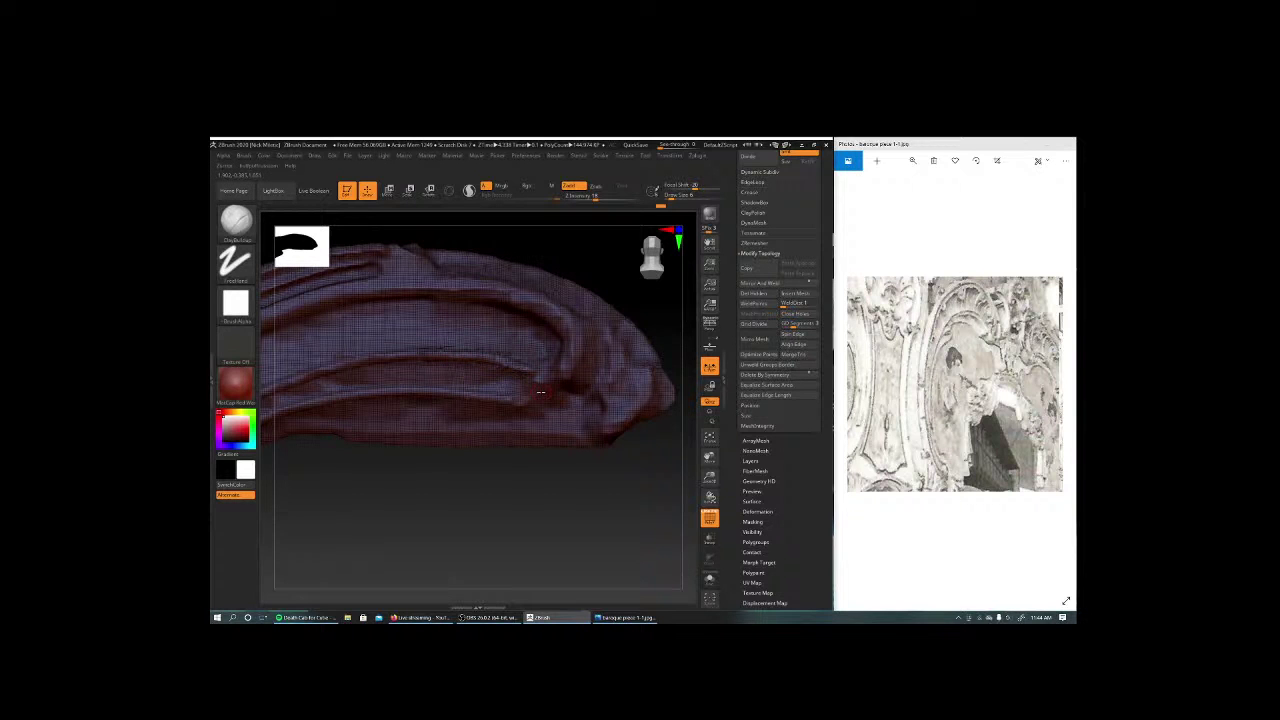
mouse_move(537, 544)
mouse_down()
mouse_move(545, 480)
mouse_move(625, 428)
mouse_up()
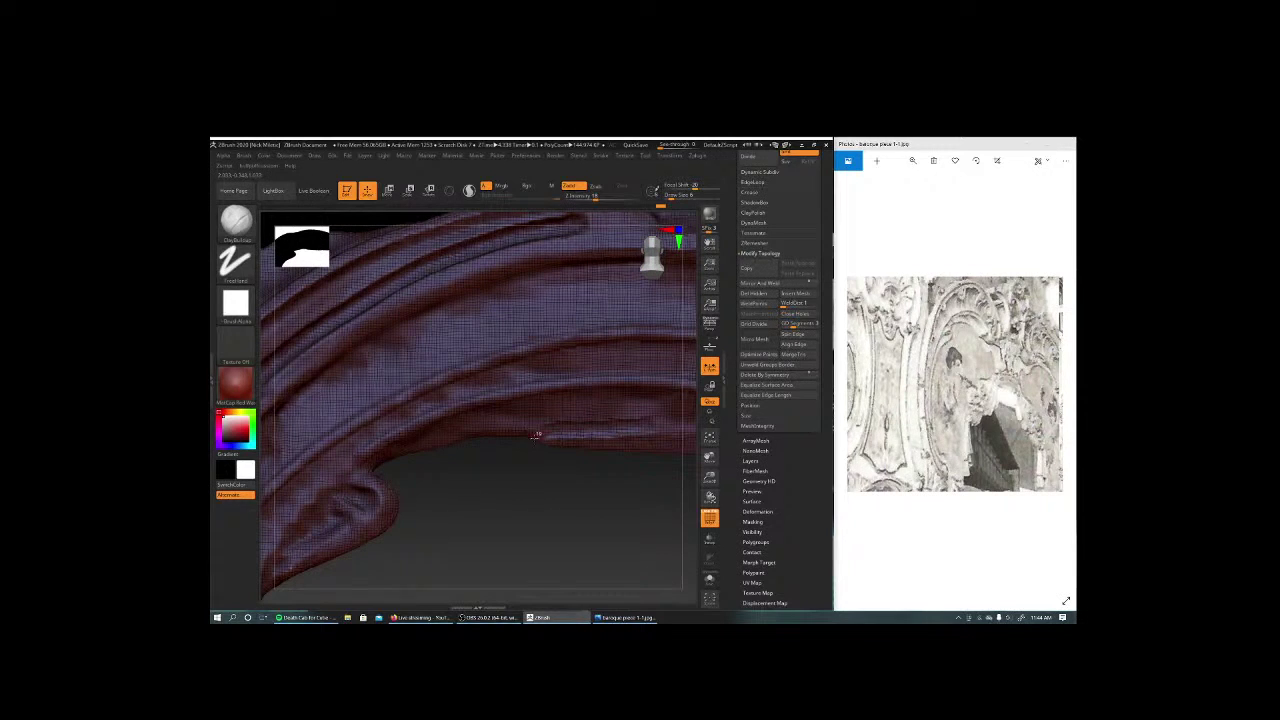
mouse_move(591, 499)
mouse_down()
mouse_move(537, 484)
mouse_move(486, 367)
mouse_up()
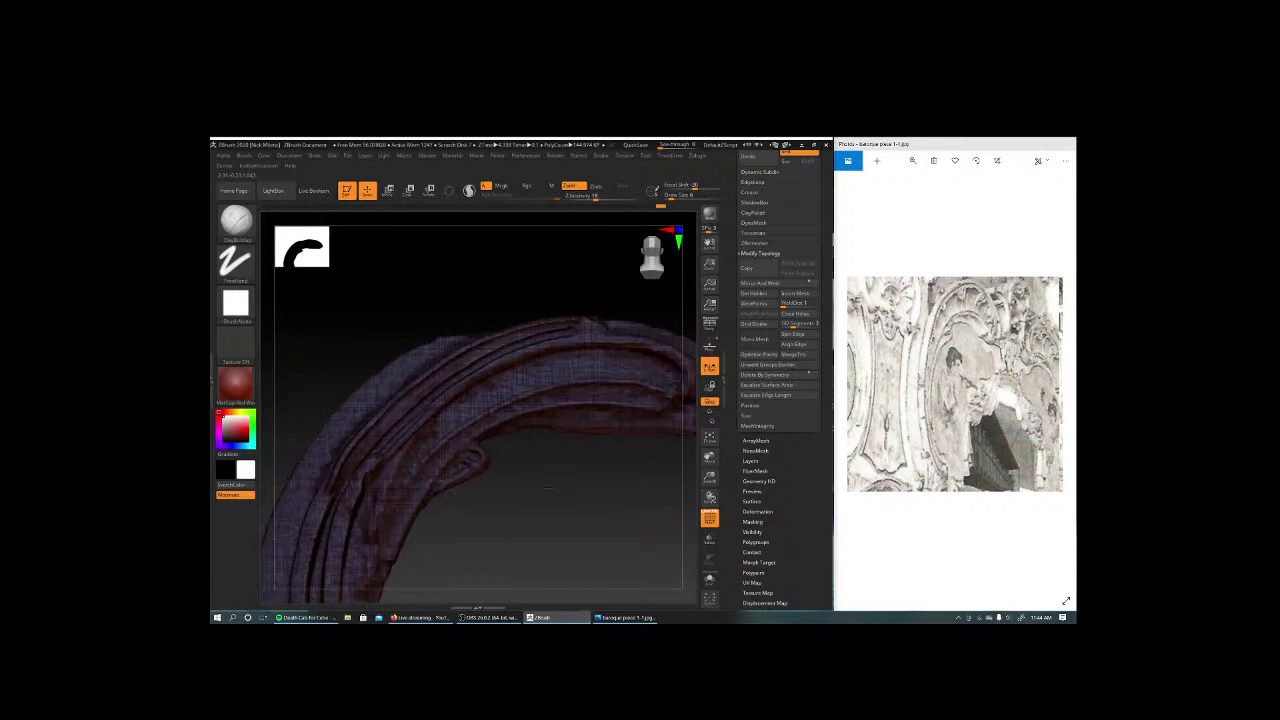
key(space)
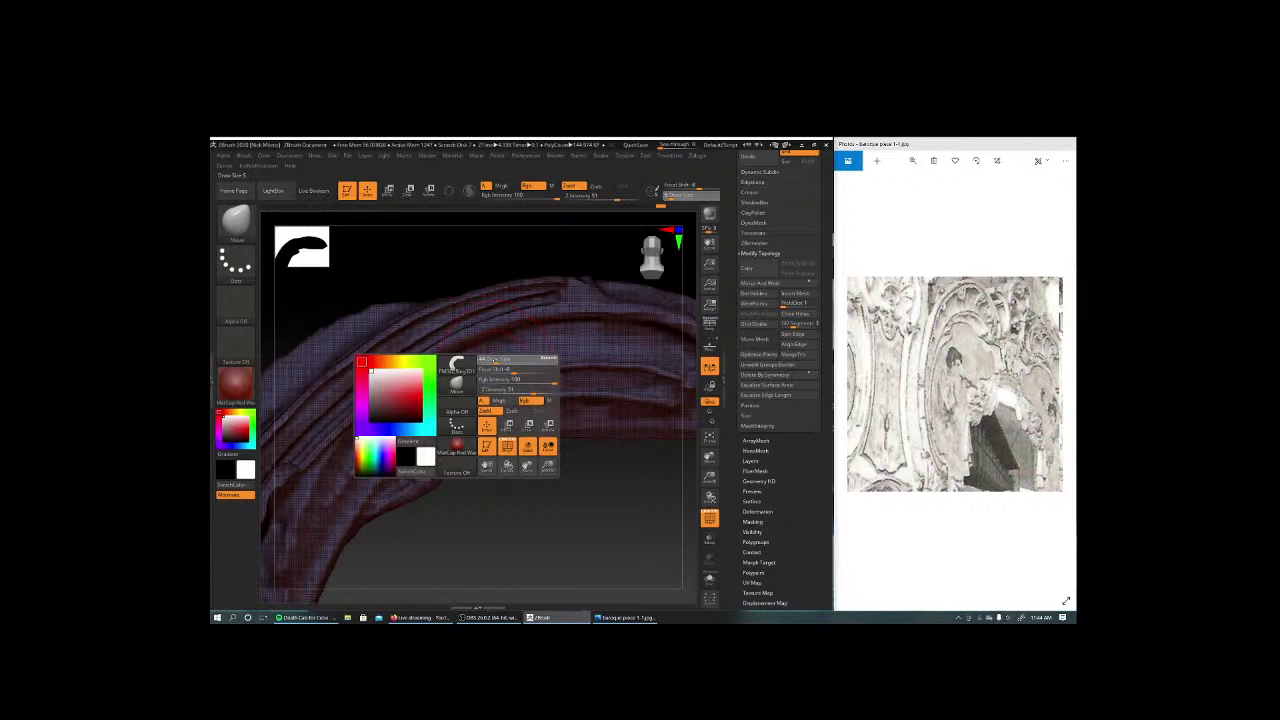
key(space)
drag(495, 333, 475, 333)
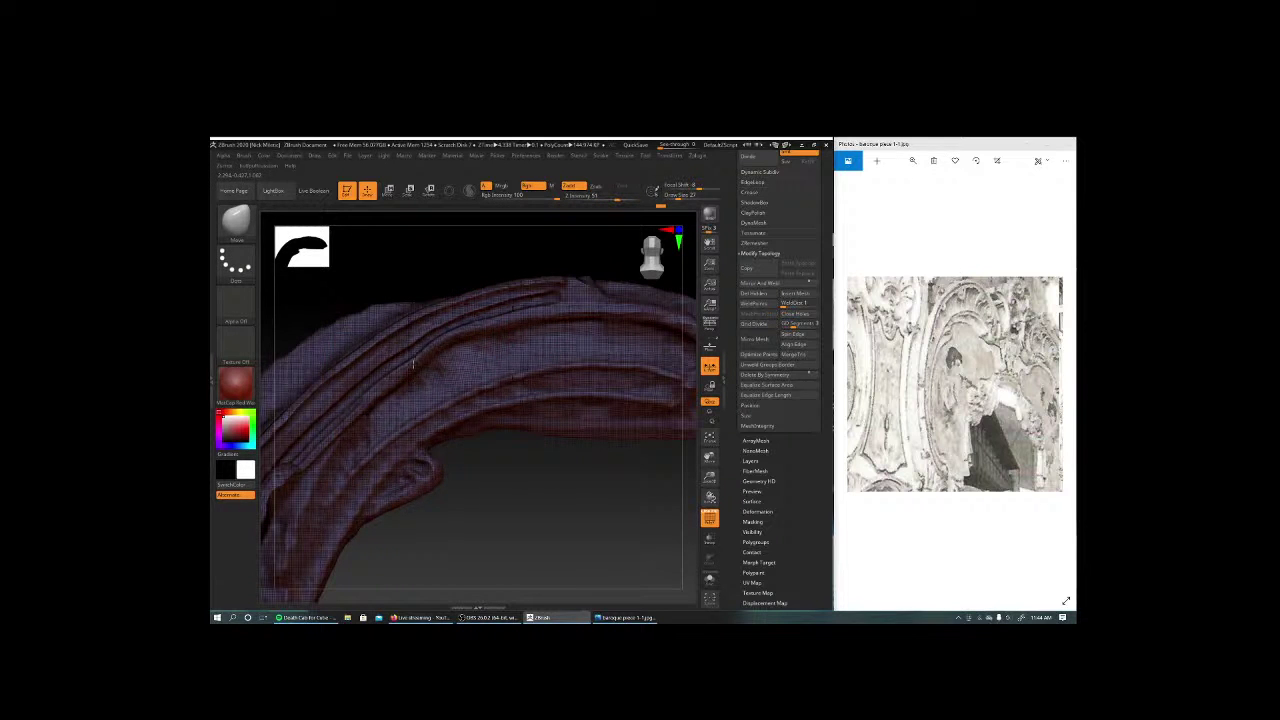
Push the arch surface and its upper ridge into shape, then soften it.
drag(405, 368, 378, 402)
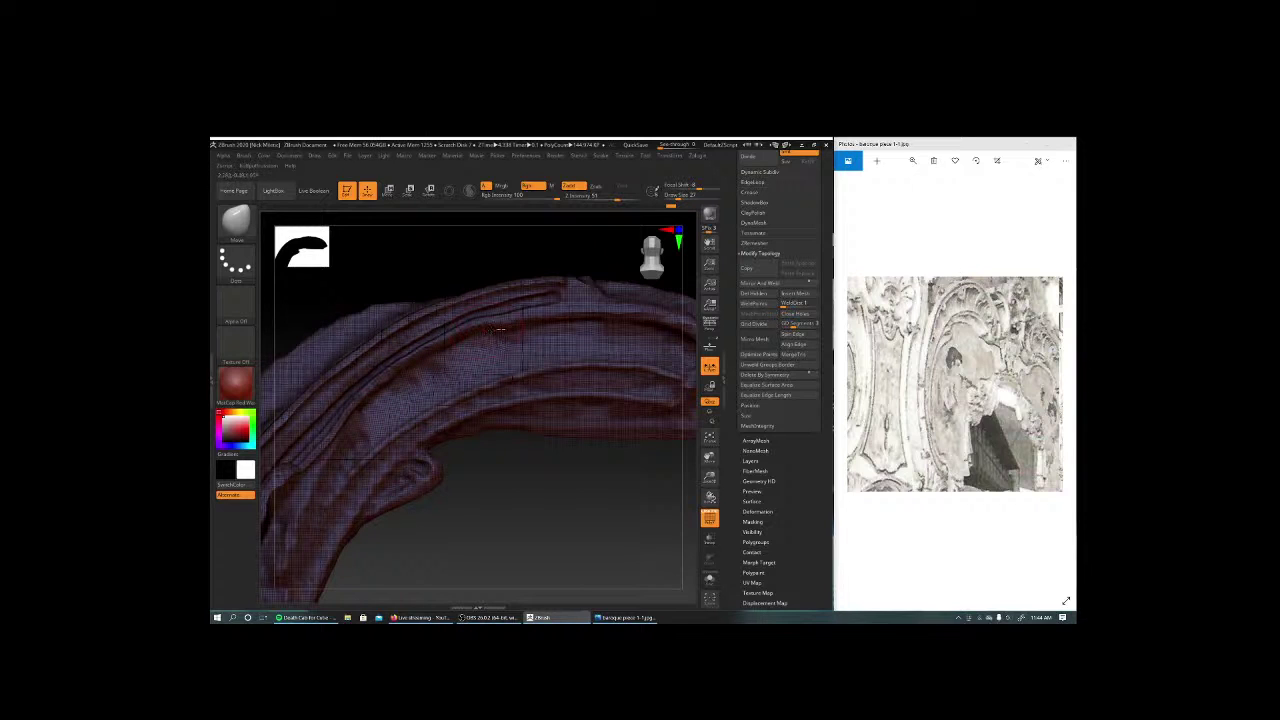
drag(495, 320, 625, 318)
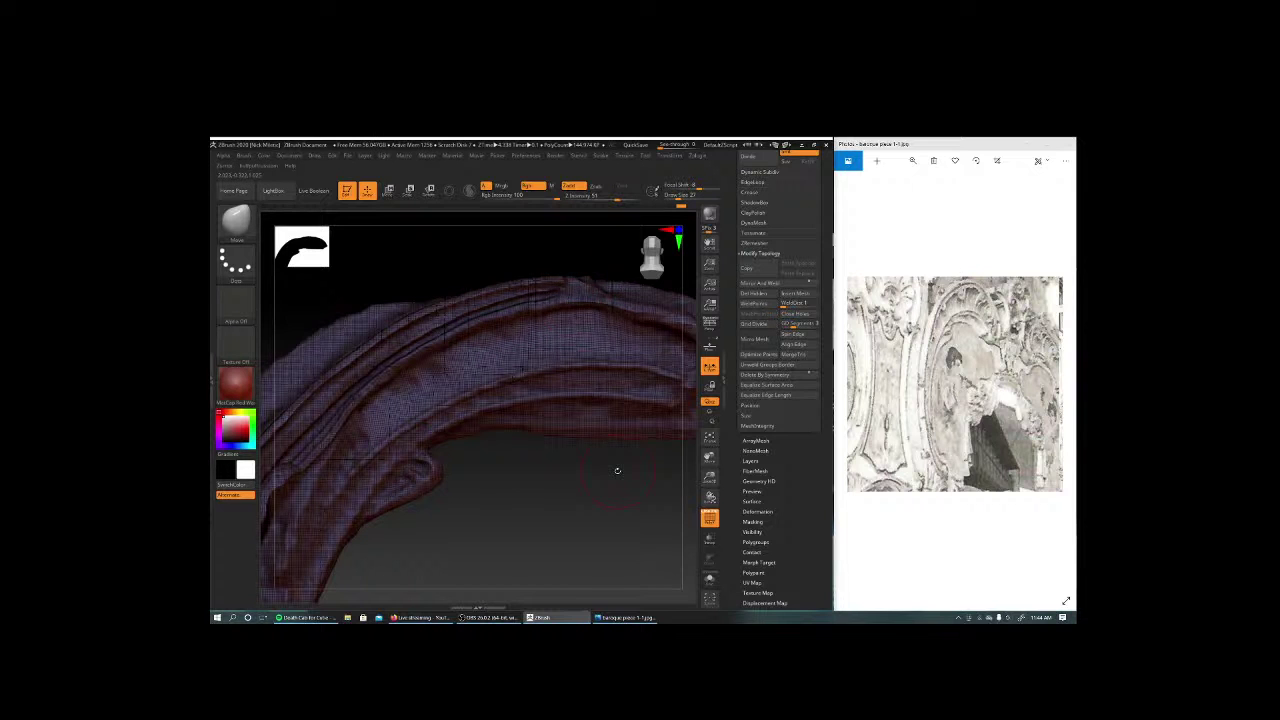
mouse_move(614, 468)
mouse_down()
mouse_move(613, 491)
mouse_move(600, 486)
mouse_move(555, 307)
mouse_up()
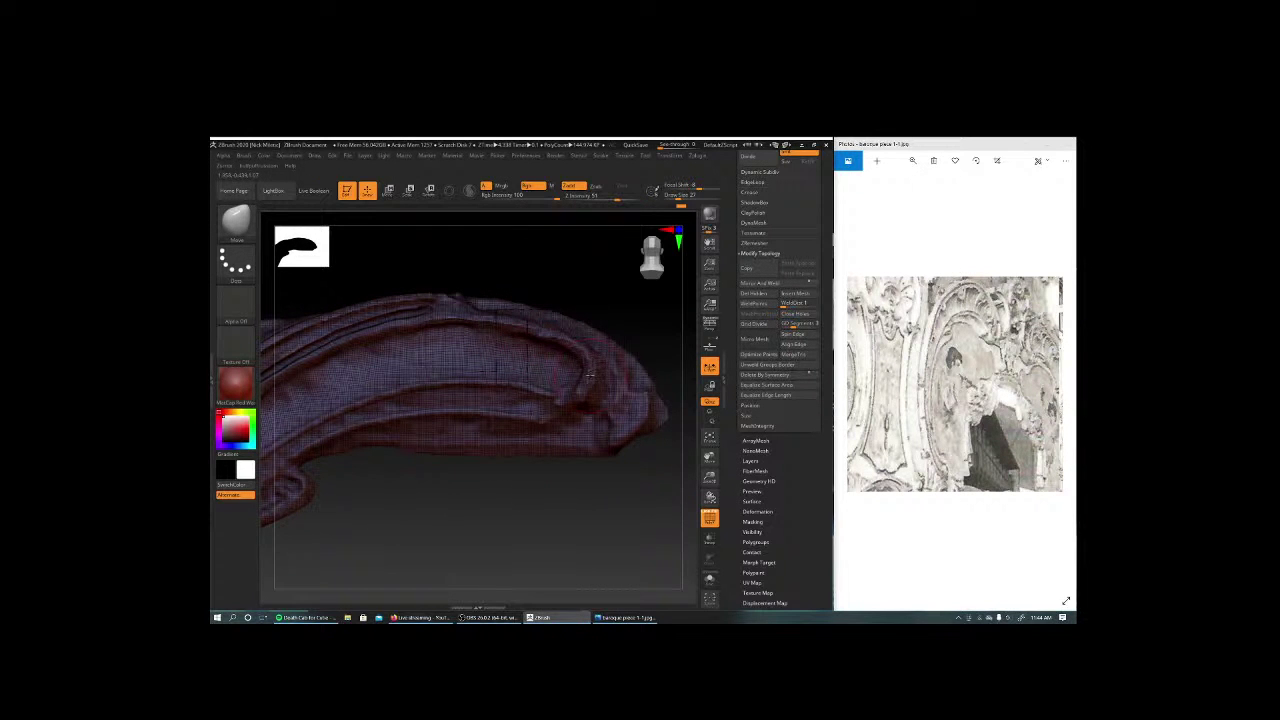
mouse_move(617, 523)
mouse_down()
mouse_move(545, 383)
mouse_move(525, 425)
mouse_up()
key(space)
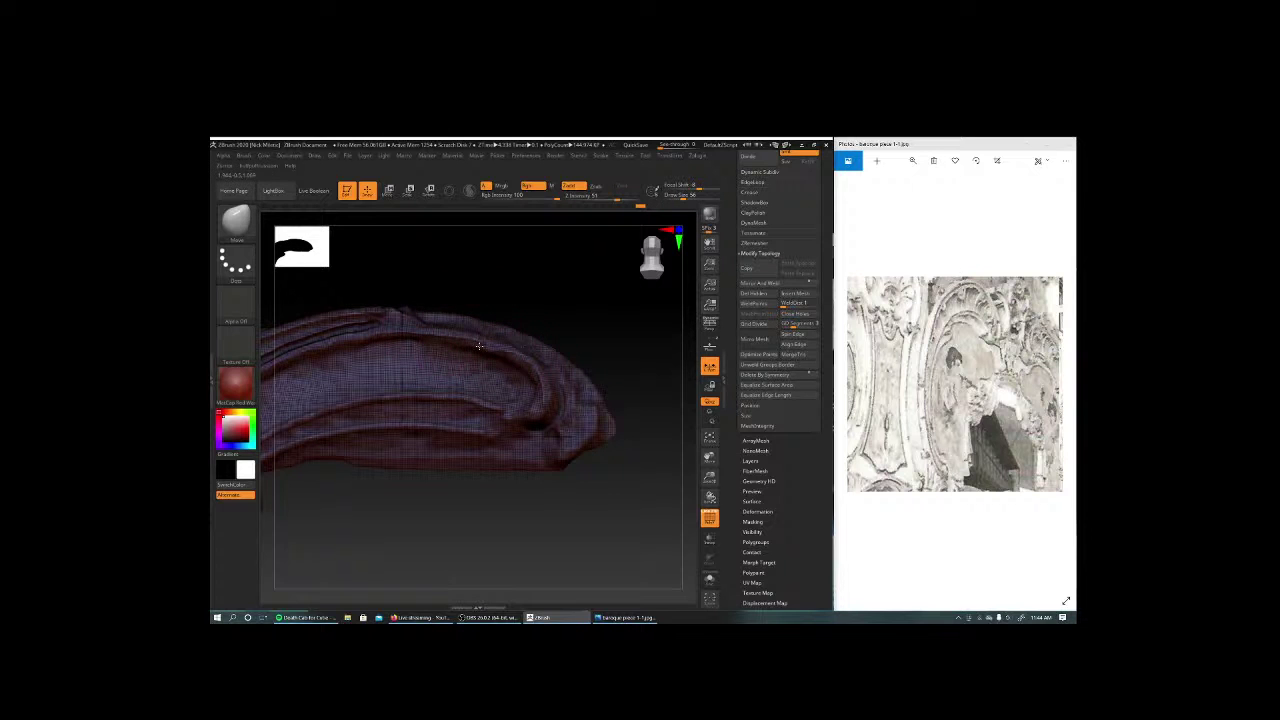
mouse_move(479, 345)
right_down()
mouse_move(446, 294)
mouse_move(654, 473)
mouse_move(580, 471)
mouse_move(494, 398)
right_up()
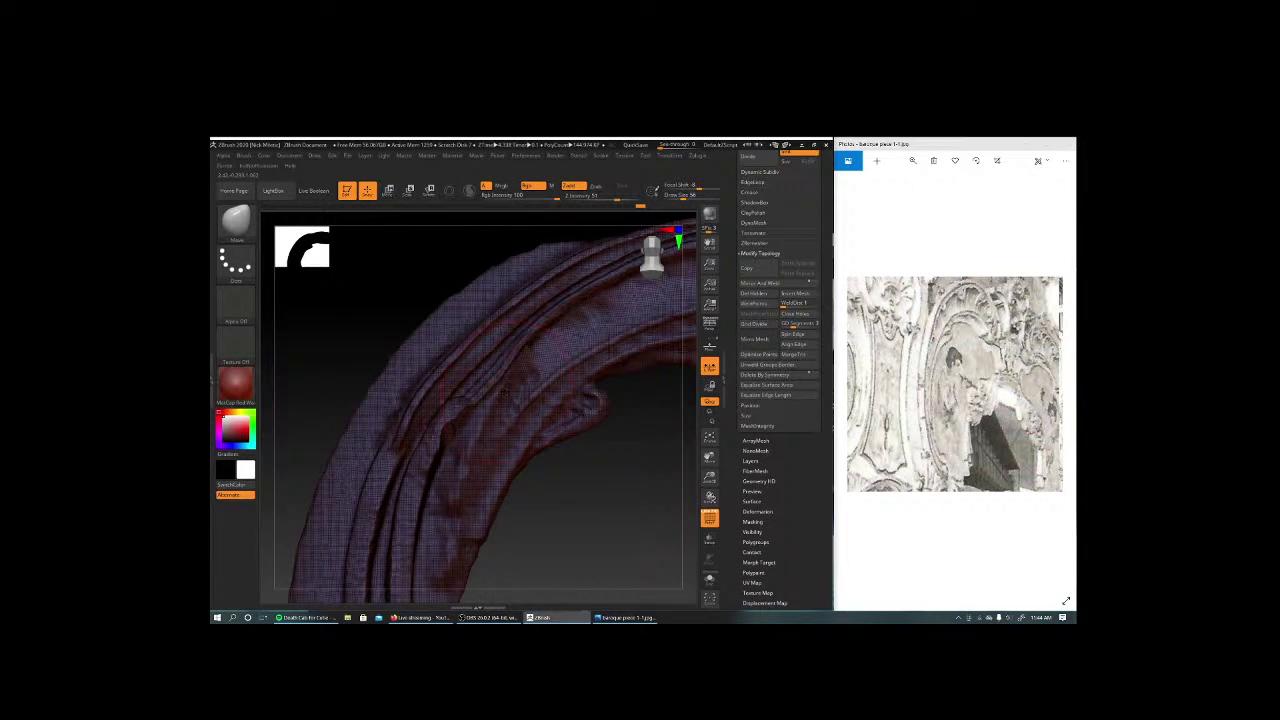
Smooth the rough ridges on the scroll and orbit it to sweep diagonally.
key(space)
mouse_move(494, 396)
shift+mouse_down()
mouse_move(480, 370)
mouse_move(515, 333)
shift+mouse_up()
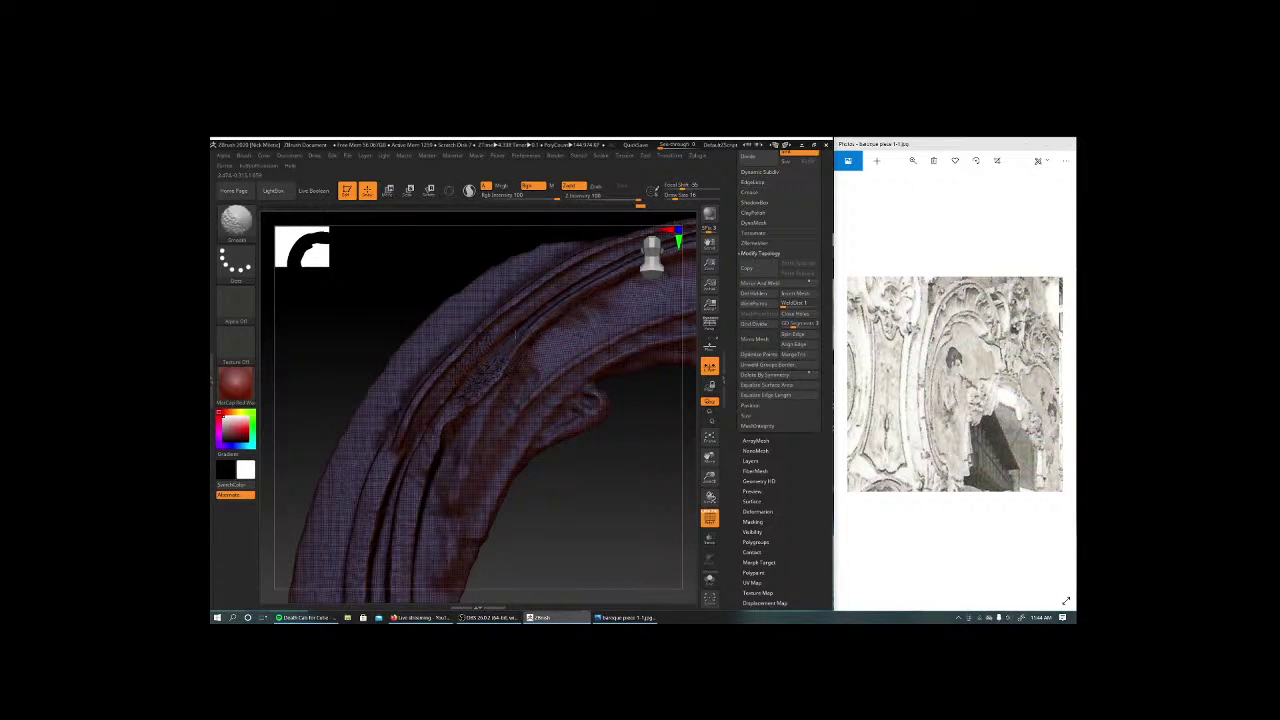
right_drag(590, 280, 540, 350)
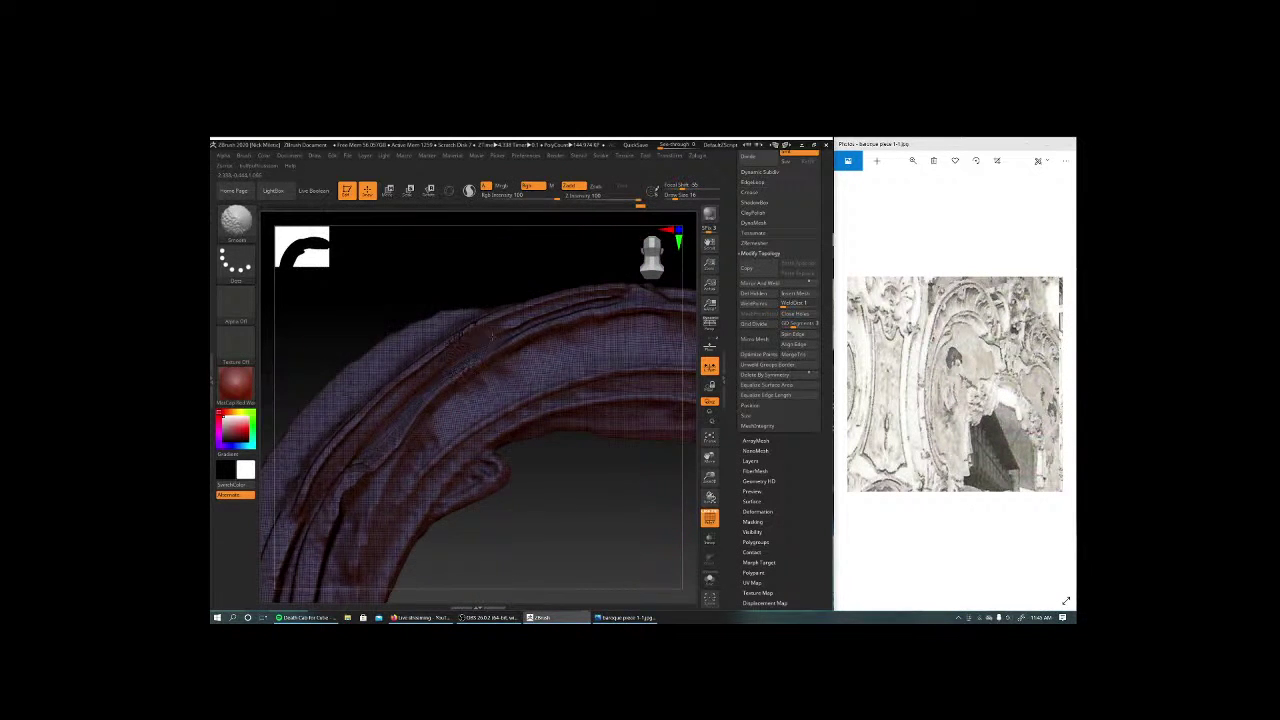
key(b)
key(m)
key(v)
right_drag(600, 300, 393, 279)
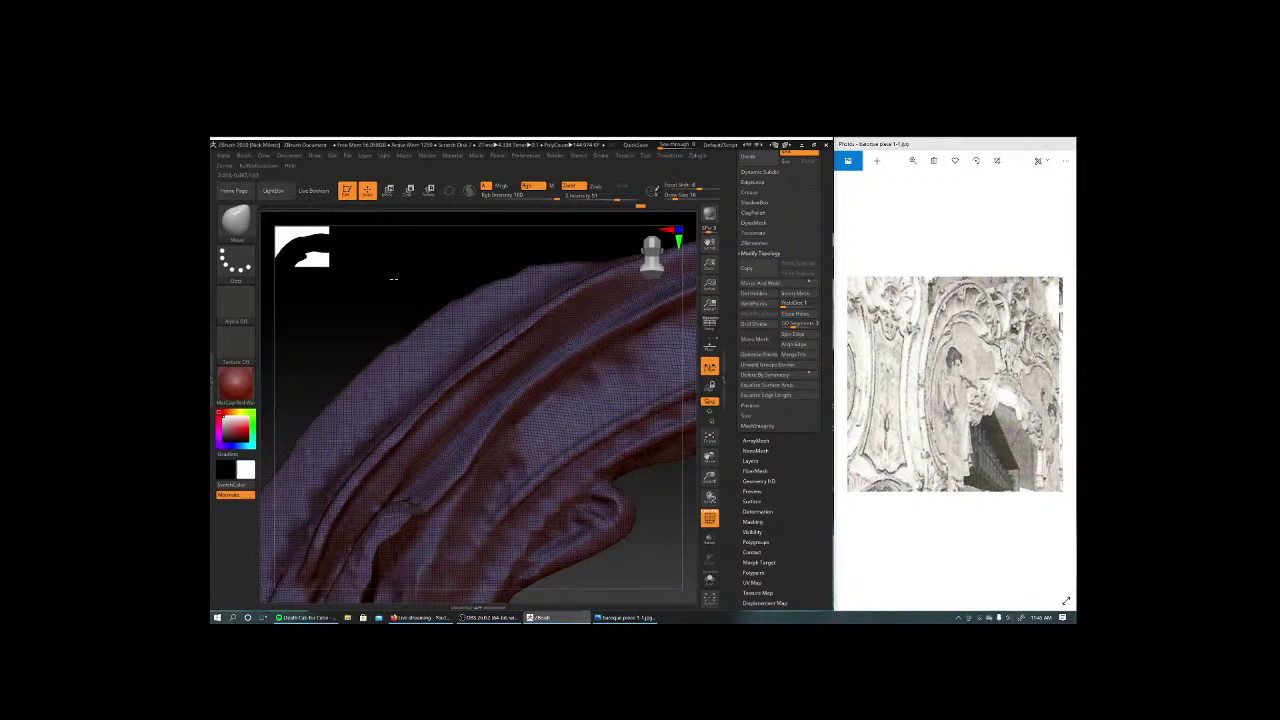
Pick the ClayBuildup brush and bring up its quick brush settings.
key(b)
key(c)
key(b)
right_click(421, 426)
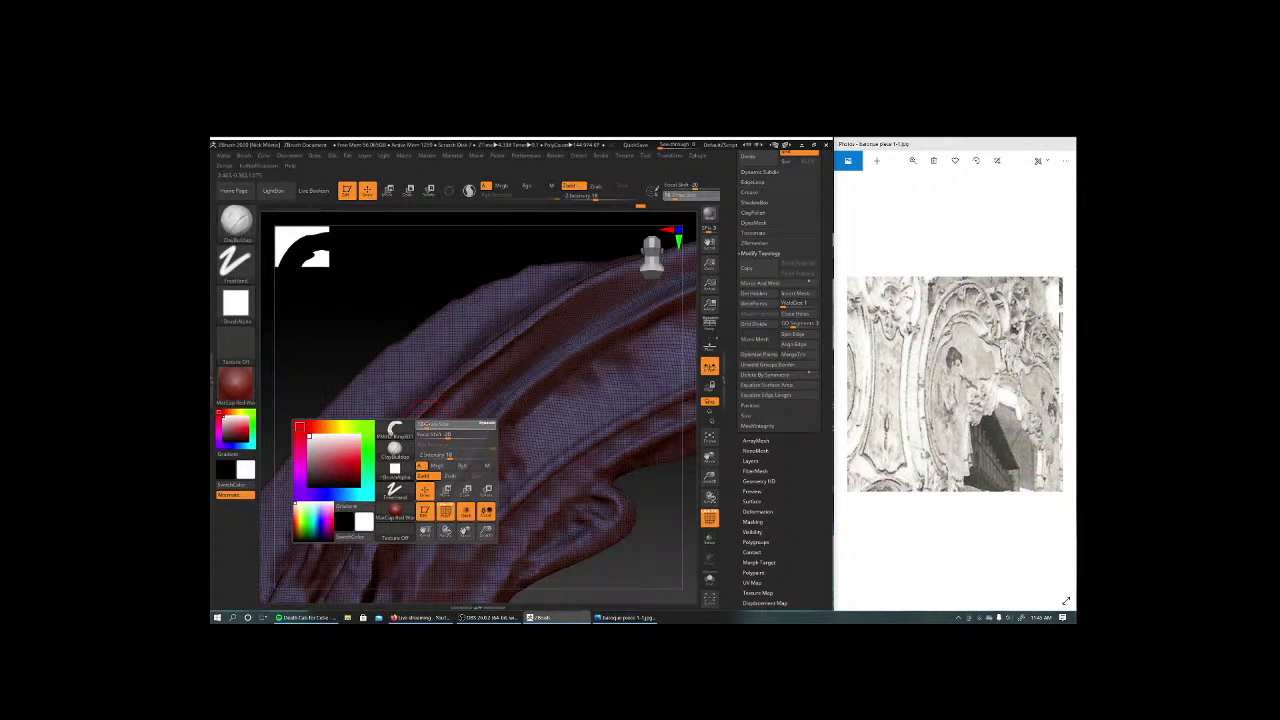
right_click(421, 458)
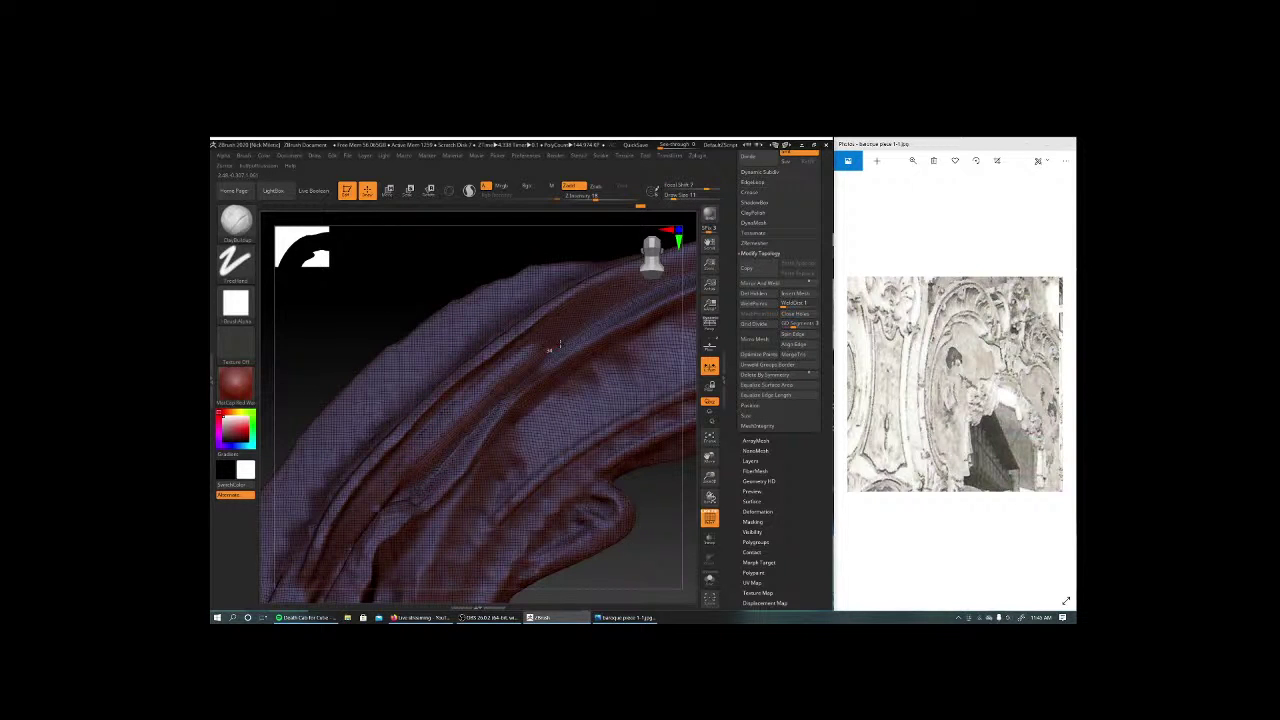
Orbit the scroll through edge-on and flatter side views, then select the Move brush.
mouse_move(378, 312)
mouse_down()
mouse_move(270, 310)
mouse_move(310, 464)
mouse_move(450, 335)
mouse_move(630, 268)
mouse_move(397, 289)
mouse_move(517, 289)
mouse_up()
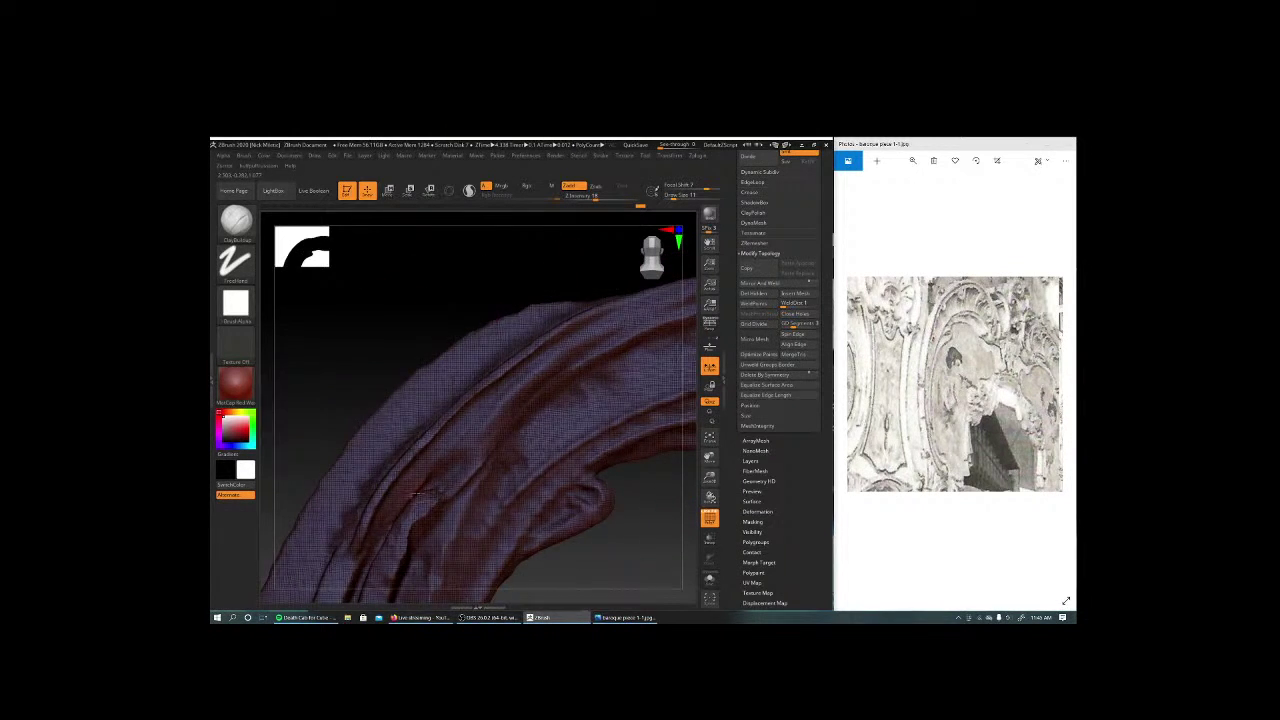
drag(392, 505, 328, 305)
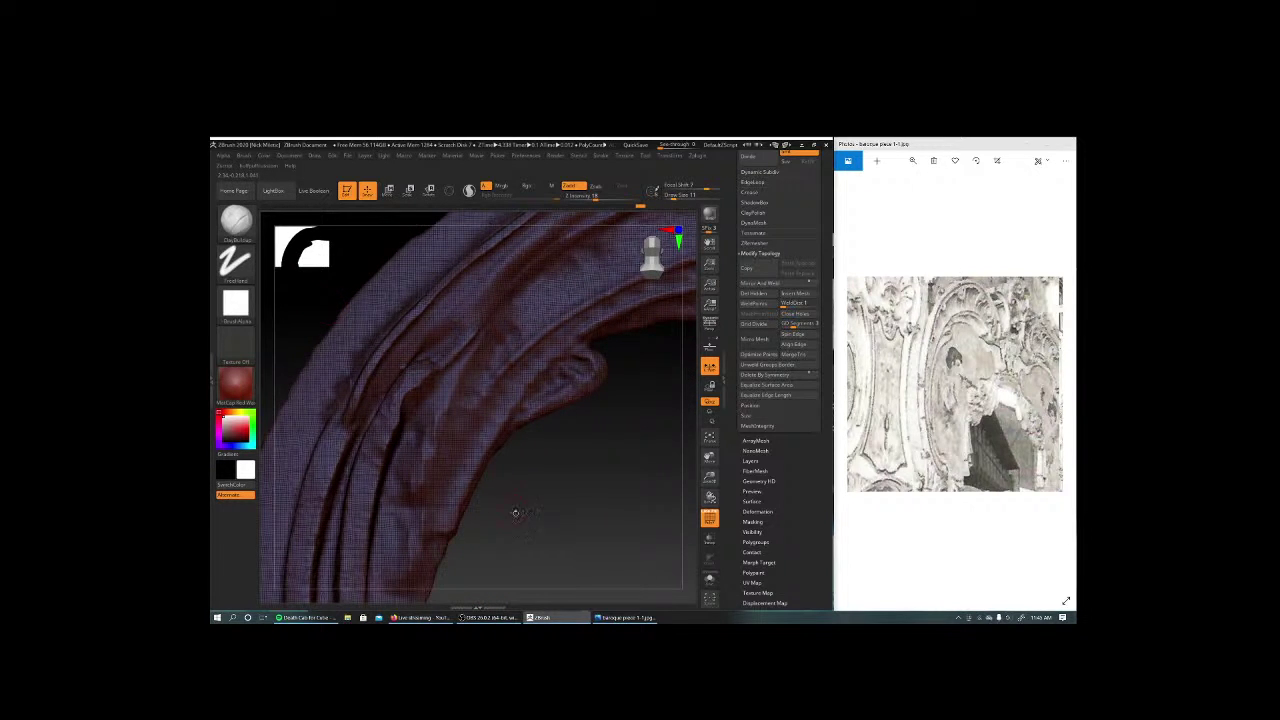
mouse_move(515, 513)
mouse_down()
mouse_move(458, 424)
mouse_move(555, 441)
mouse_up()
right_drag(478, 493, 514, 489)
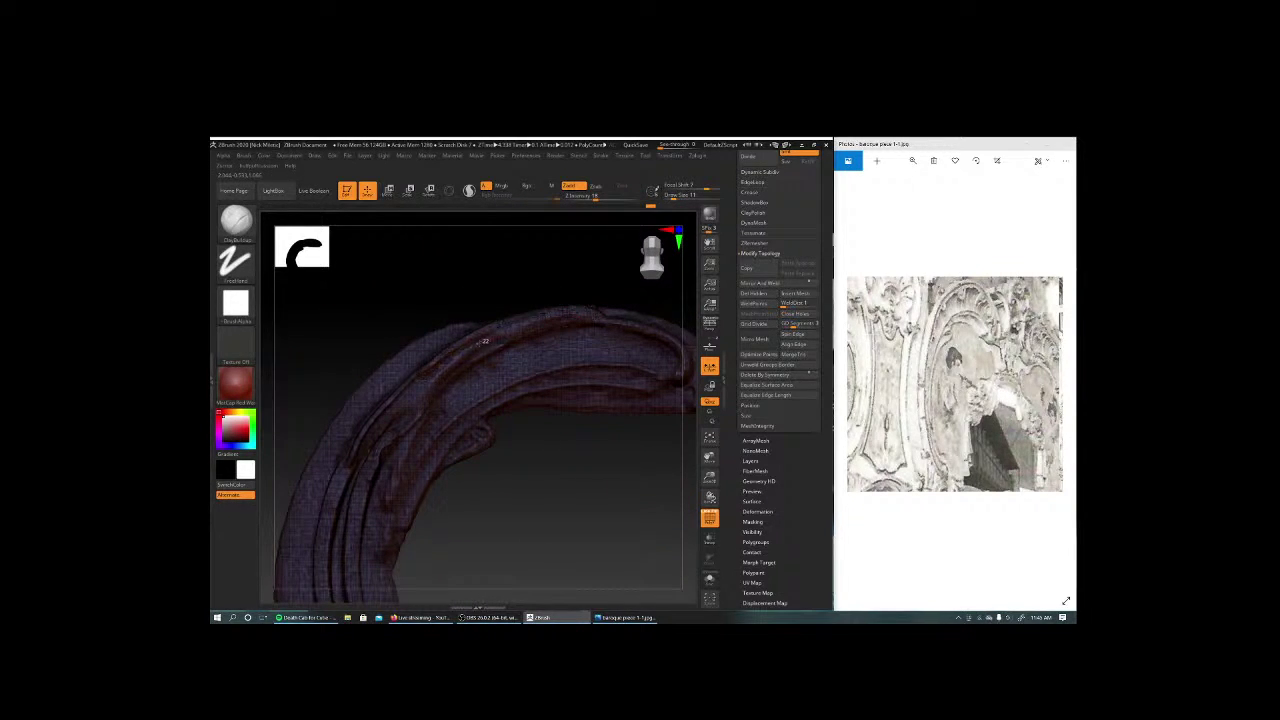
mouse_move(594, 476)
right_down()
mouse_move(486, 480)
mouse_move(523, 540)
right_up()
key(b)
key(m)
key(v)
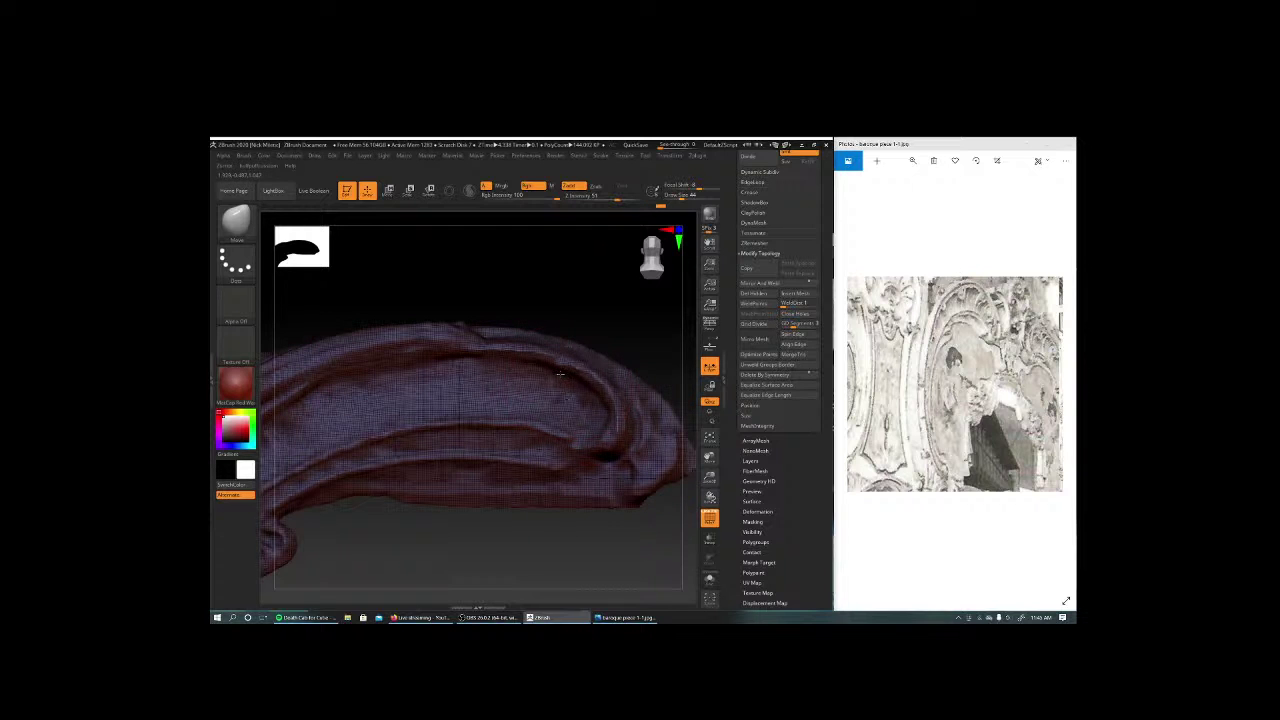
Orbit the scroll to an edge-on view and adjust the Move brush size.
key(space)
drag(575, 291, 366, 277)
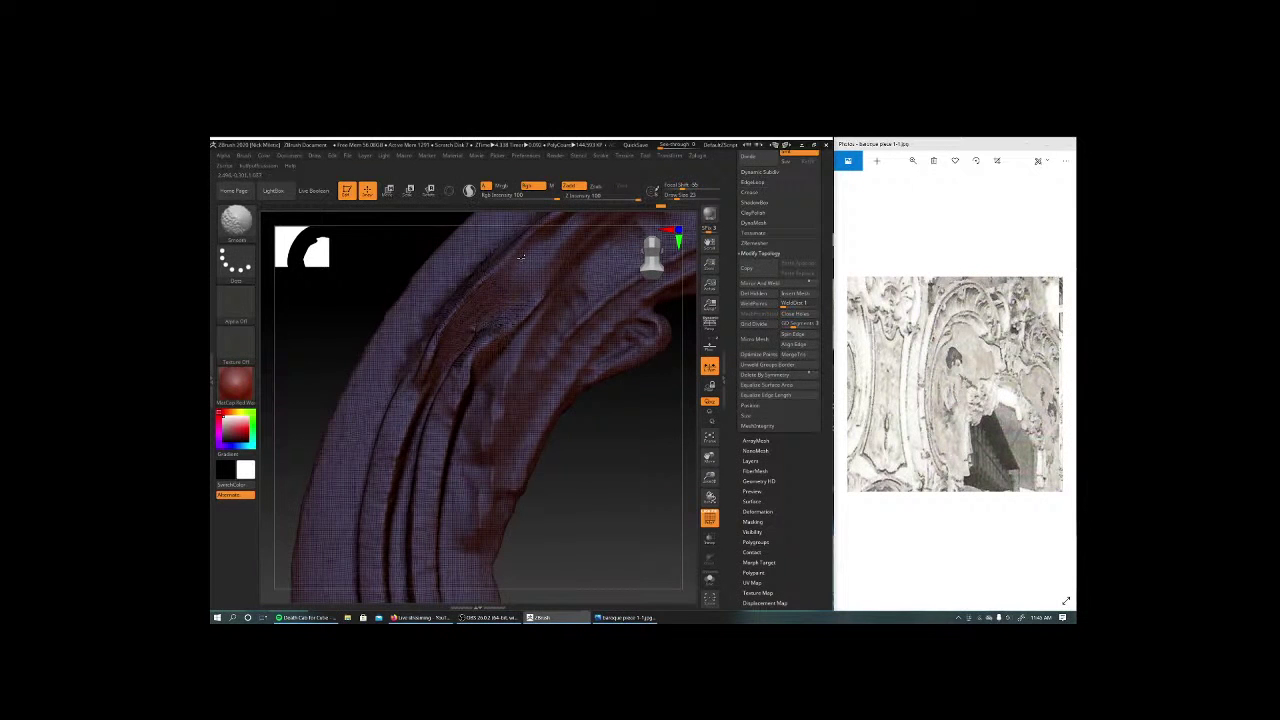
mouse_move(490, 315)
mouse_down()
mouse_move(574, 339)
mouse_move(450, 410)
mouse_up()
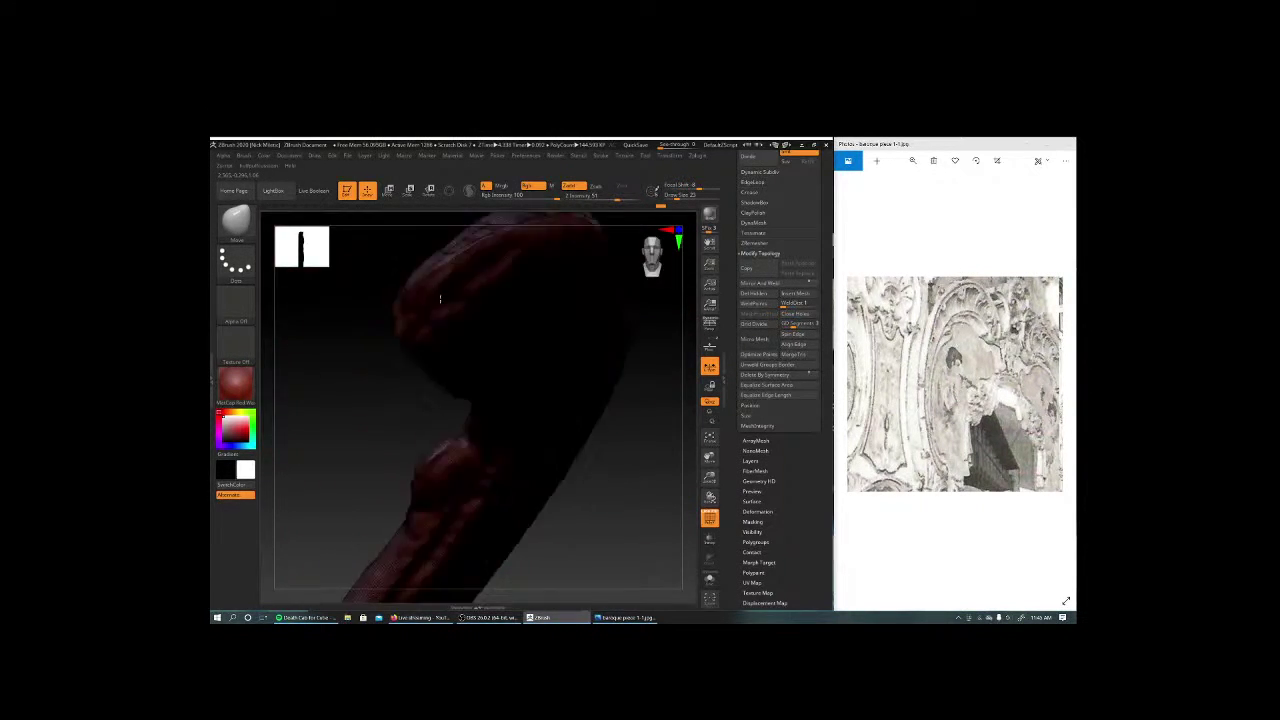
key(space)
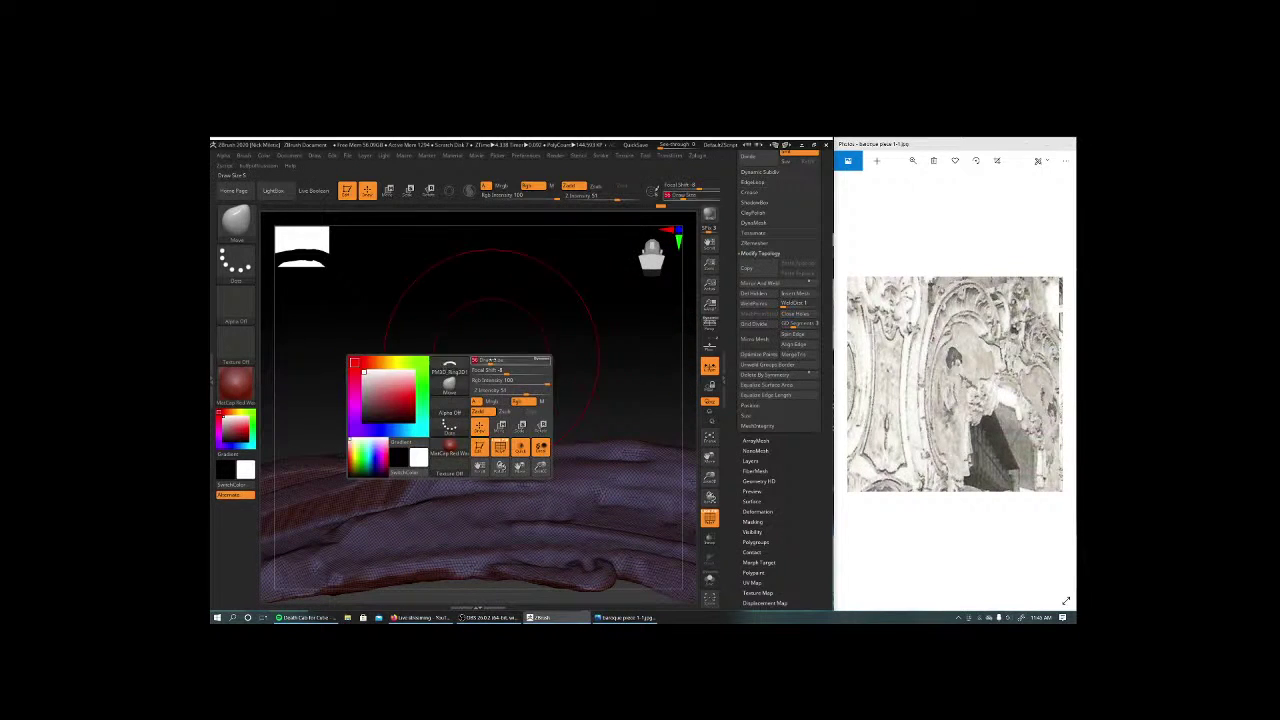
key(space)
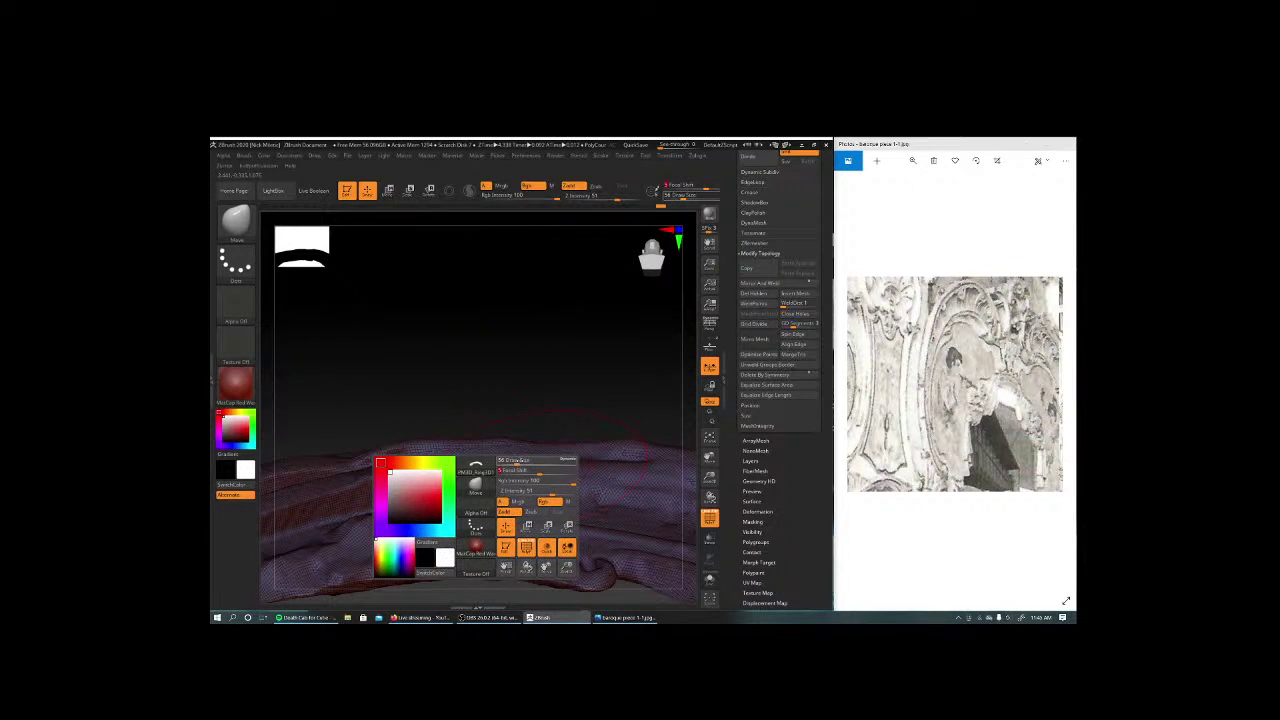
Pull a small bump on the scroll's top edge and smooth it into the surrounding surface.
drag(507, 440, 535, 452)
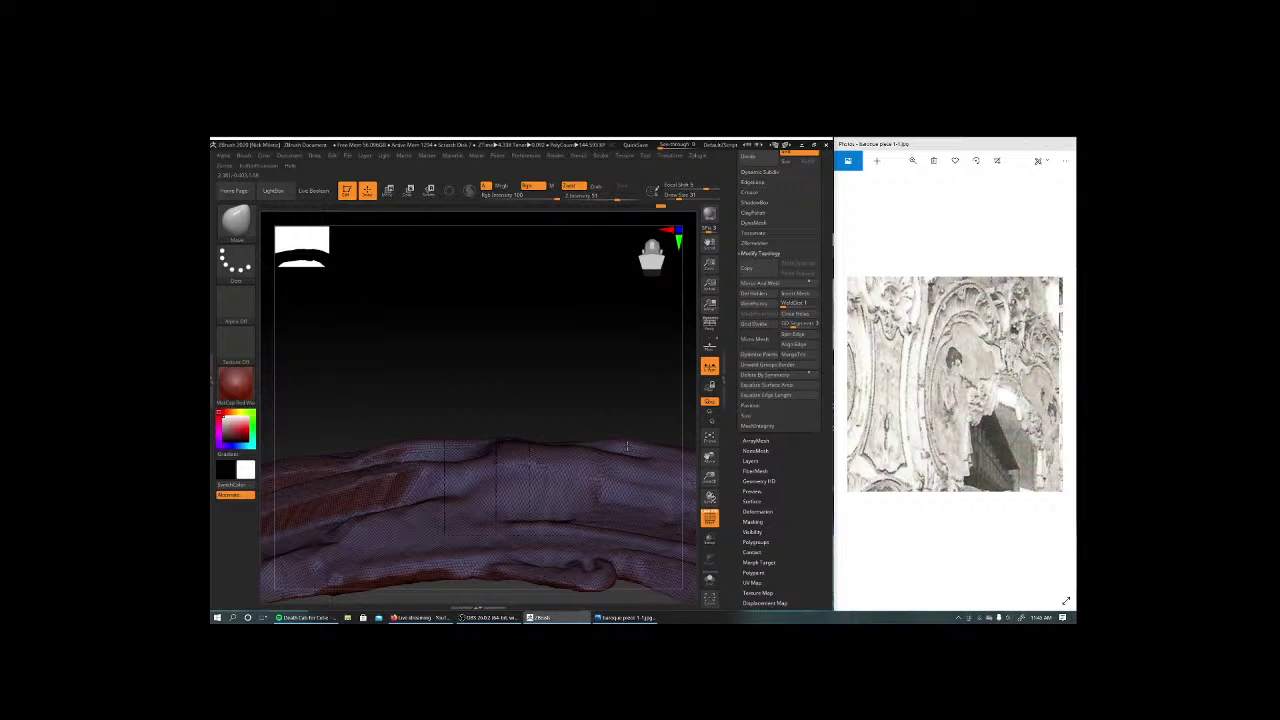
mouse_move(620, 440)
shift+mouse_down()
mouse_move(427, 258)
mouse_move(545, 395)
shift+mouse_up()
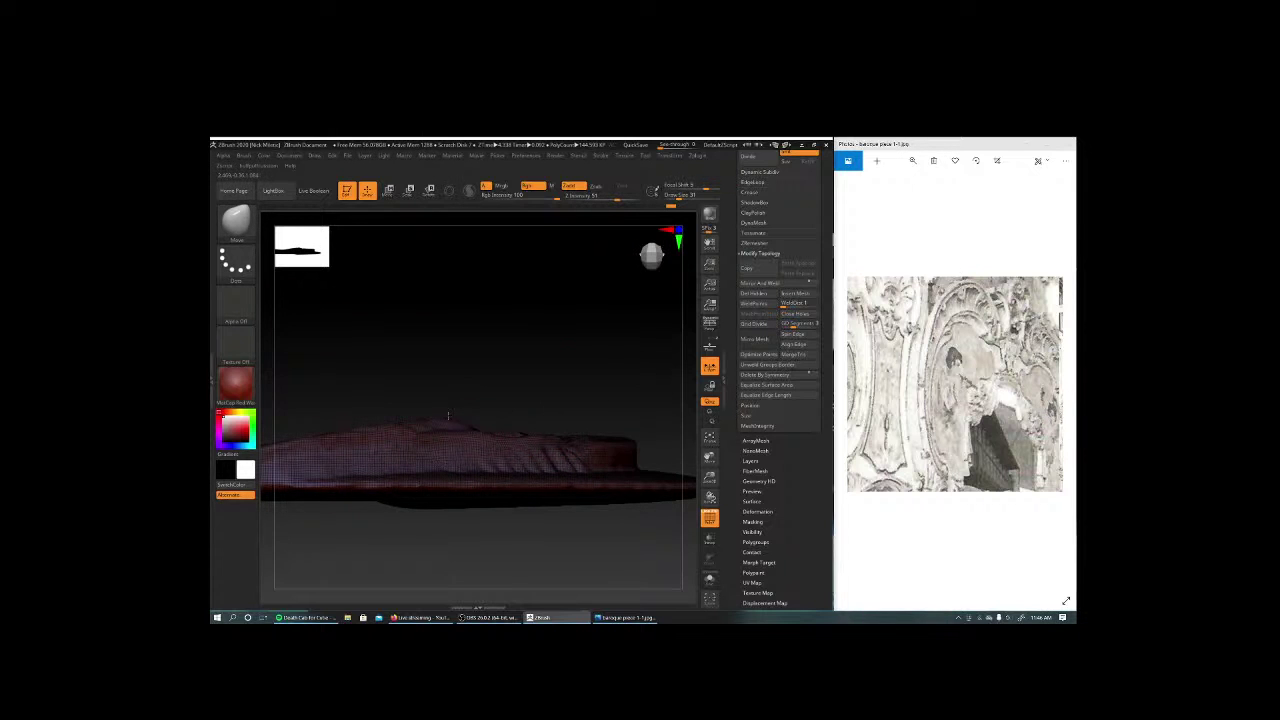
mouse_move(450, 432)
mouse_down()
mouse_move(437, 380)
mouse_move(461, 374)
mouse_move(431, 346)
mouse_move(503, 430)
mouse_move(666, 432)
mouse_up()
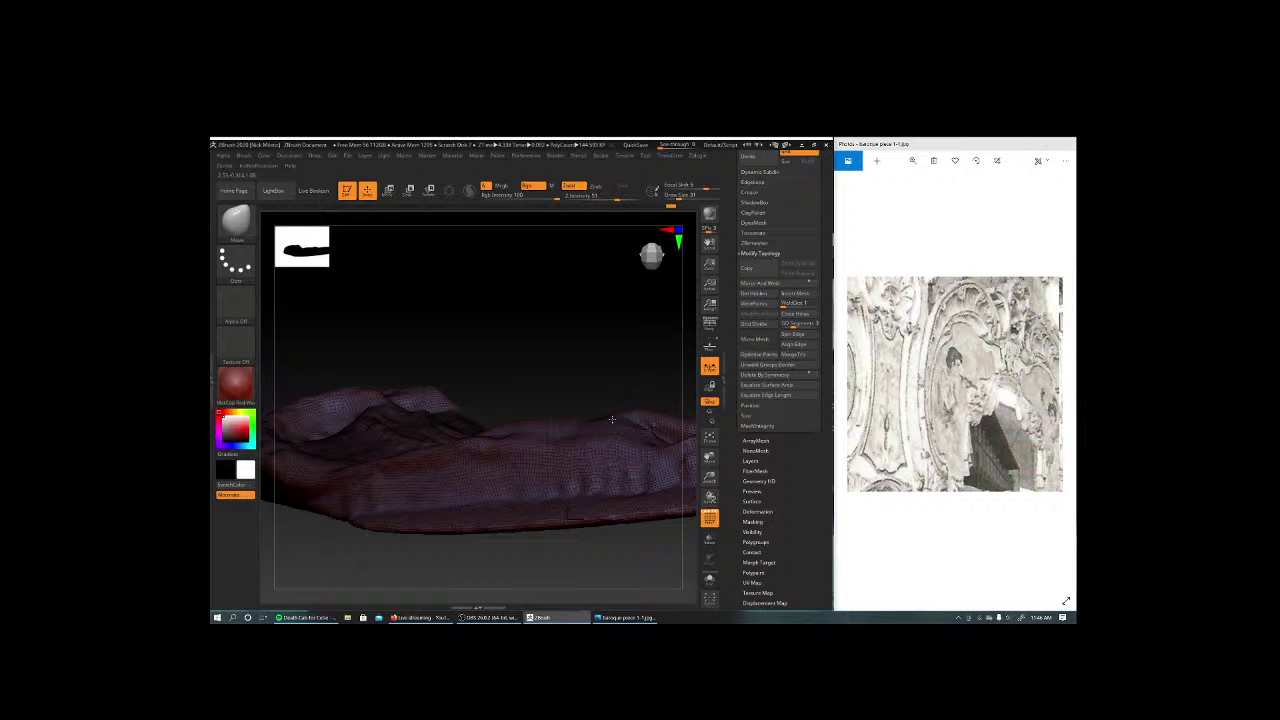
mouse_move(581, 372)
mouse_down()
mouse_move(443, 360)
mouse_move(374, 377)
mouse_move(573, 328)
mouse_move(330, 325)
mouse_move(622, 420)
mouse_up()
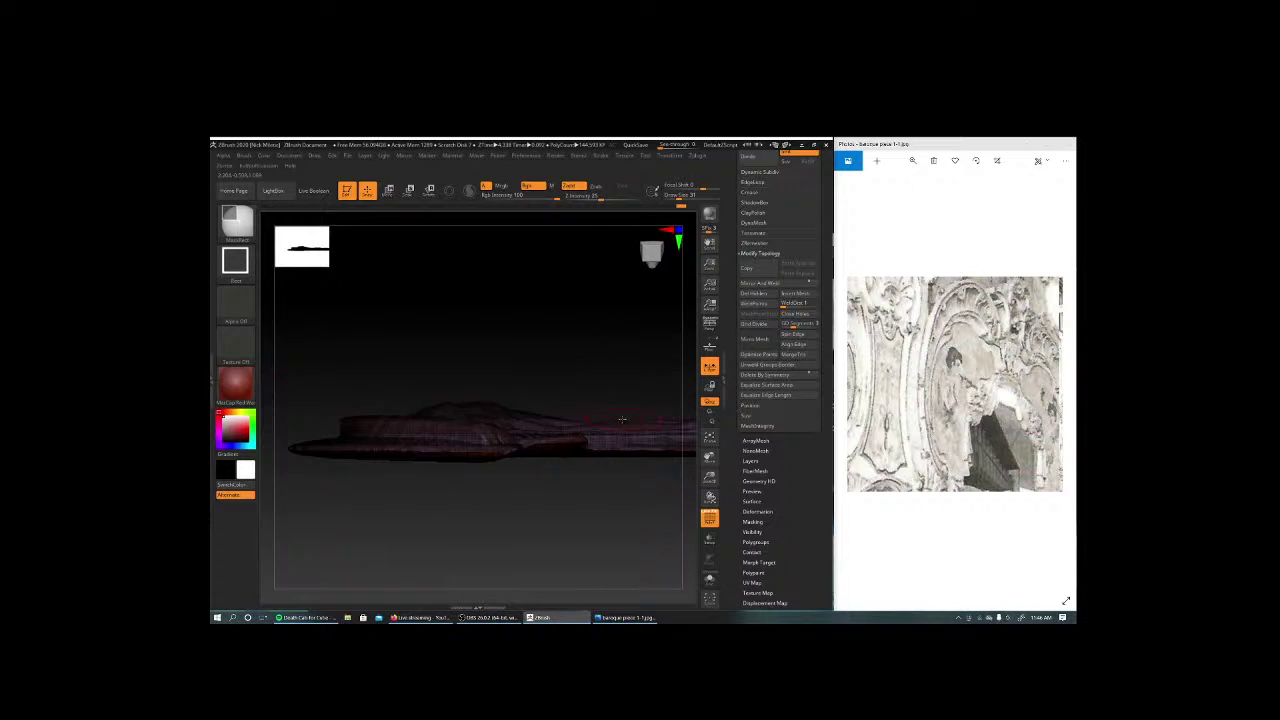
Isolate one section of the scroll and frame it in view.
ctrl+shift+click(491, 410)
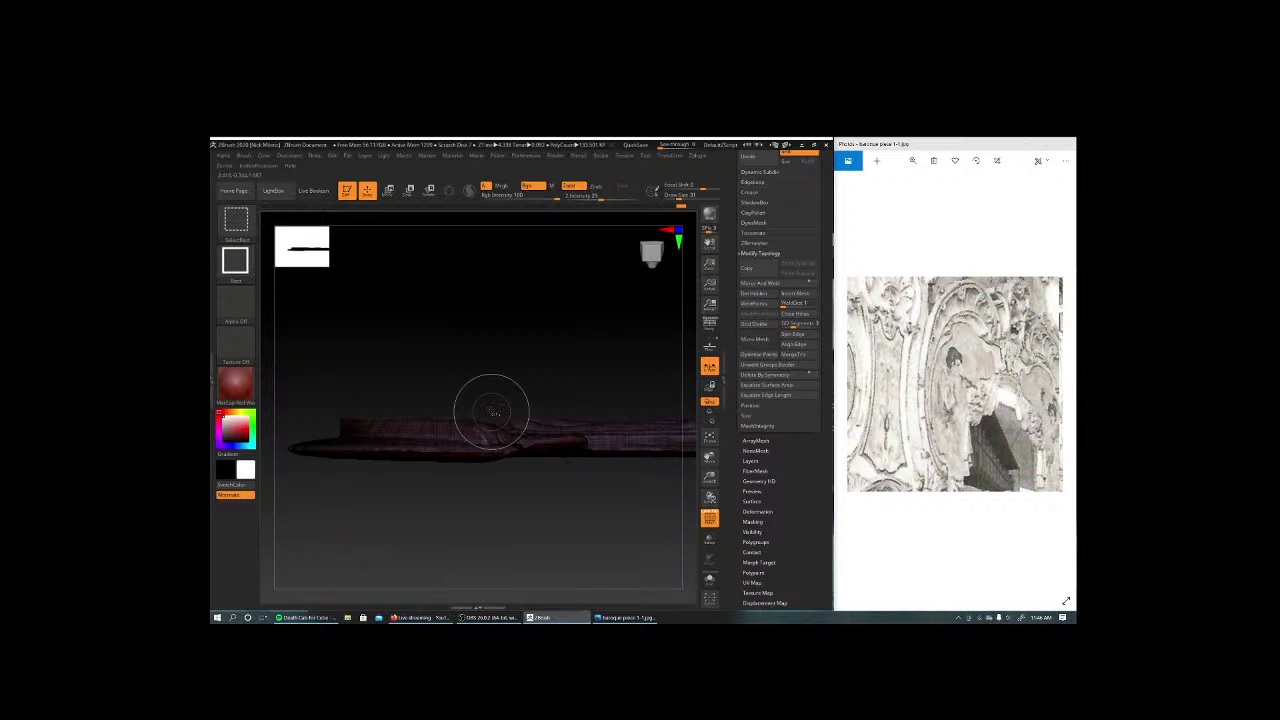
key(f)
drag(491, 410, 771, 240)
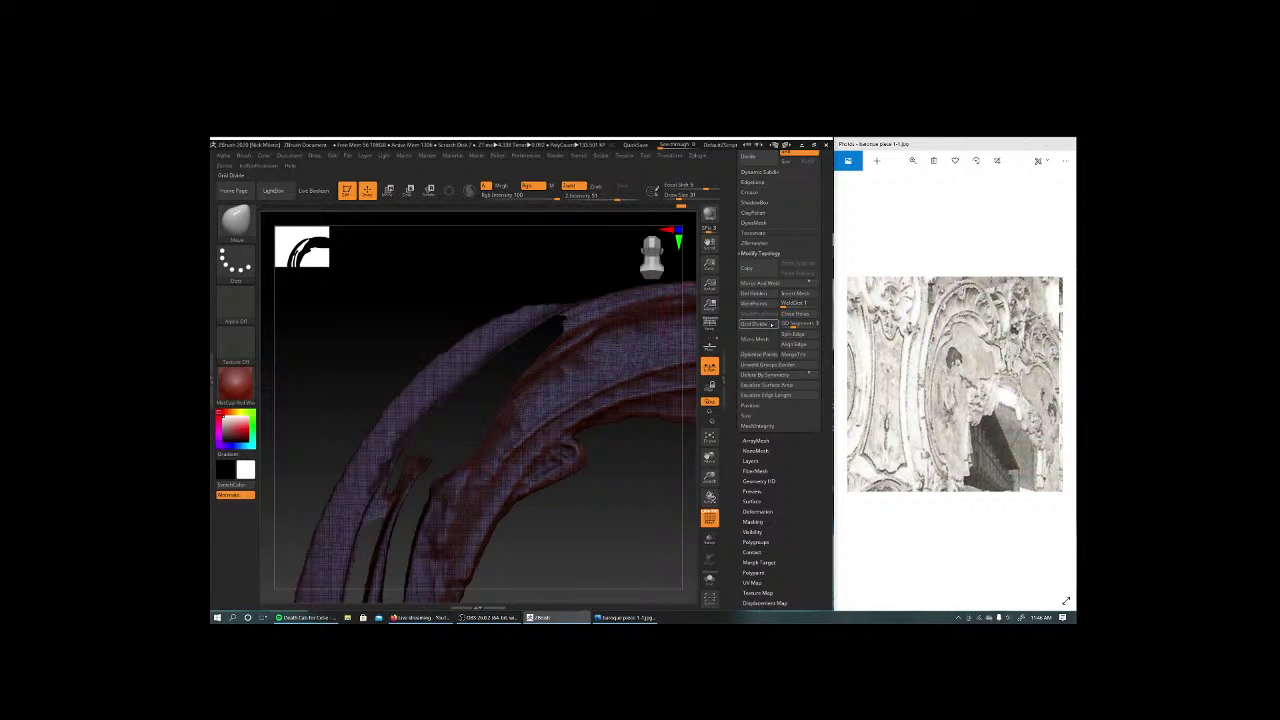
mouse_move(430, 380)
mouse_down()
mouse_move(394, 340)
mouse_move(370, 266)
mouse_up()
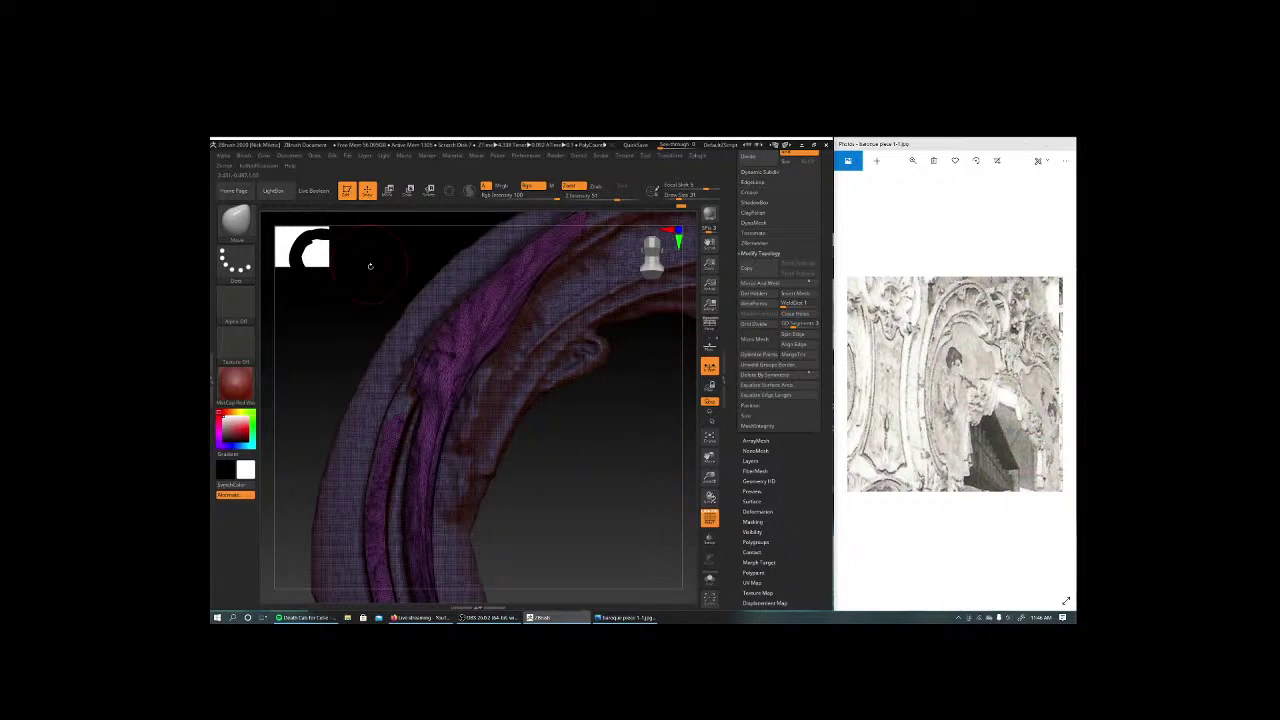
Turn off polygroup colouring and select the Flatten brush with intensity about 2.
key(shift+f)
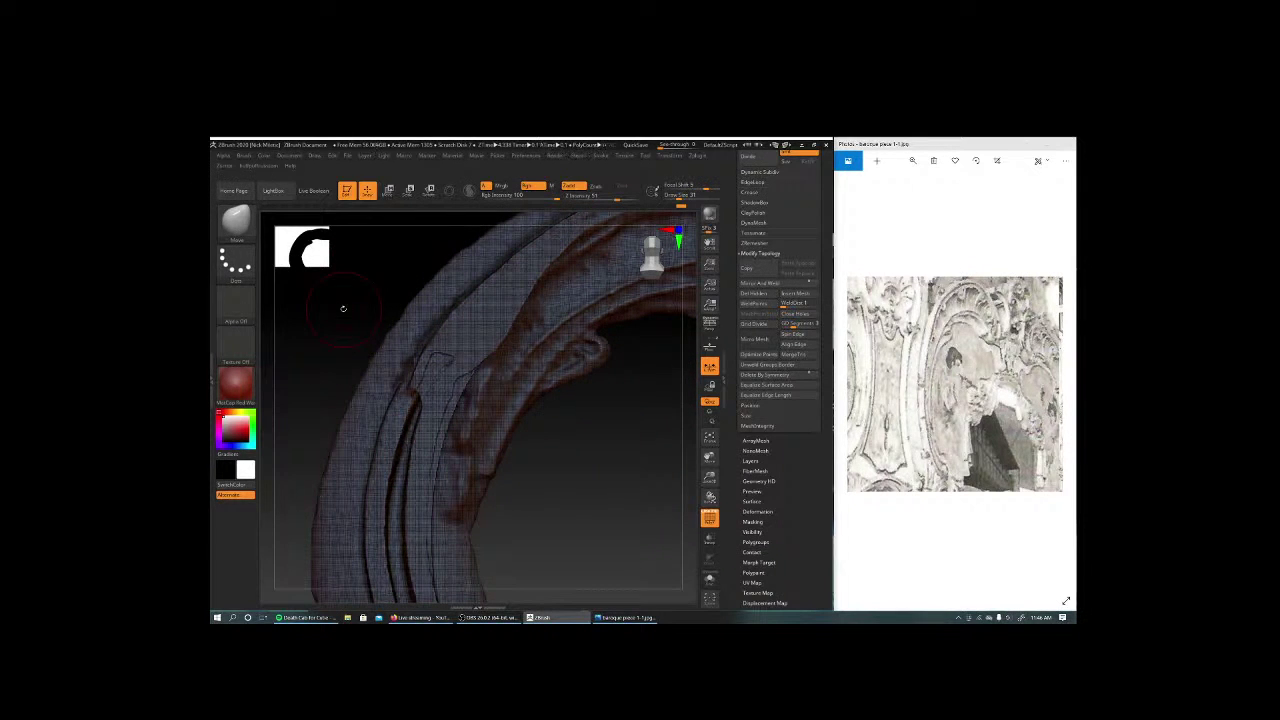
key(b)
key(f)
key(l)
key(space)
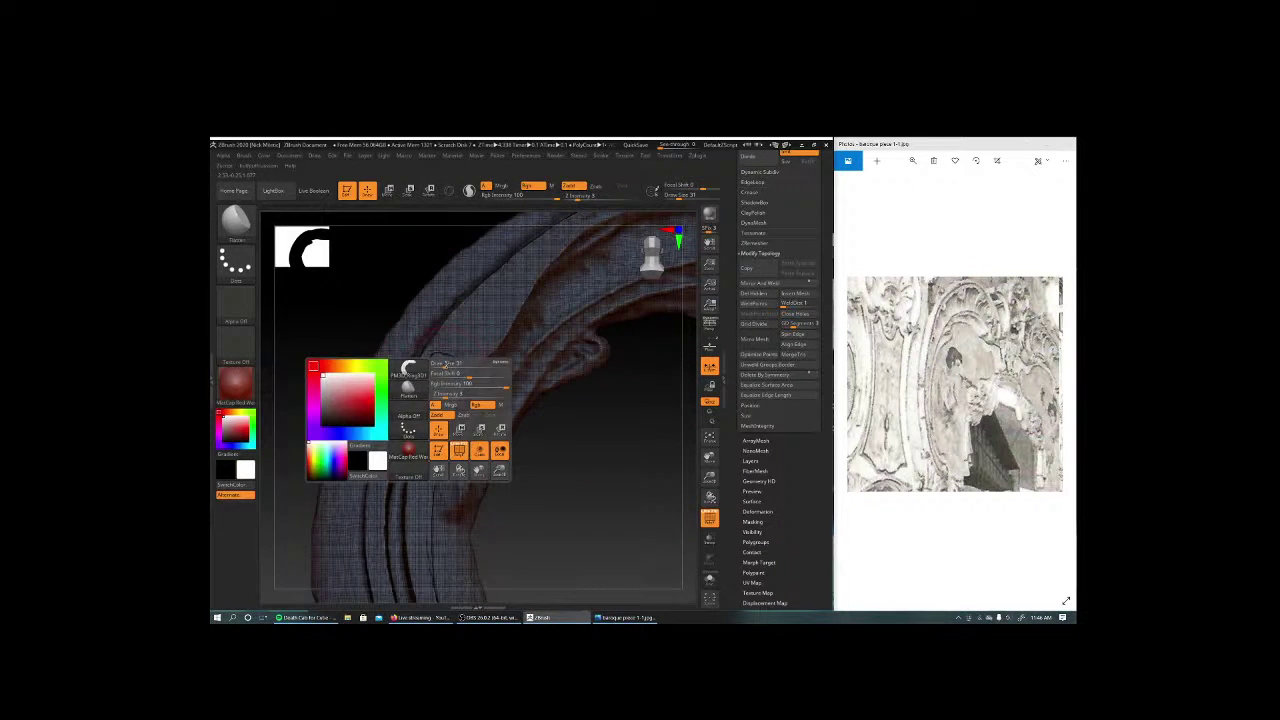
key(space)
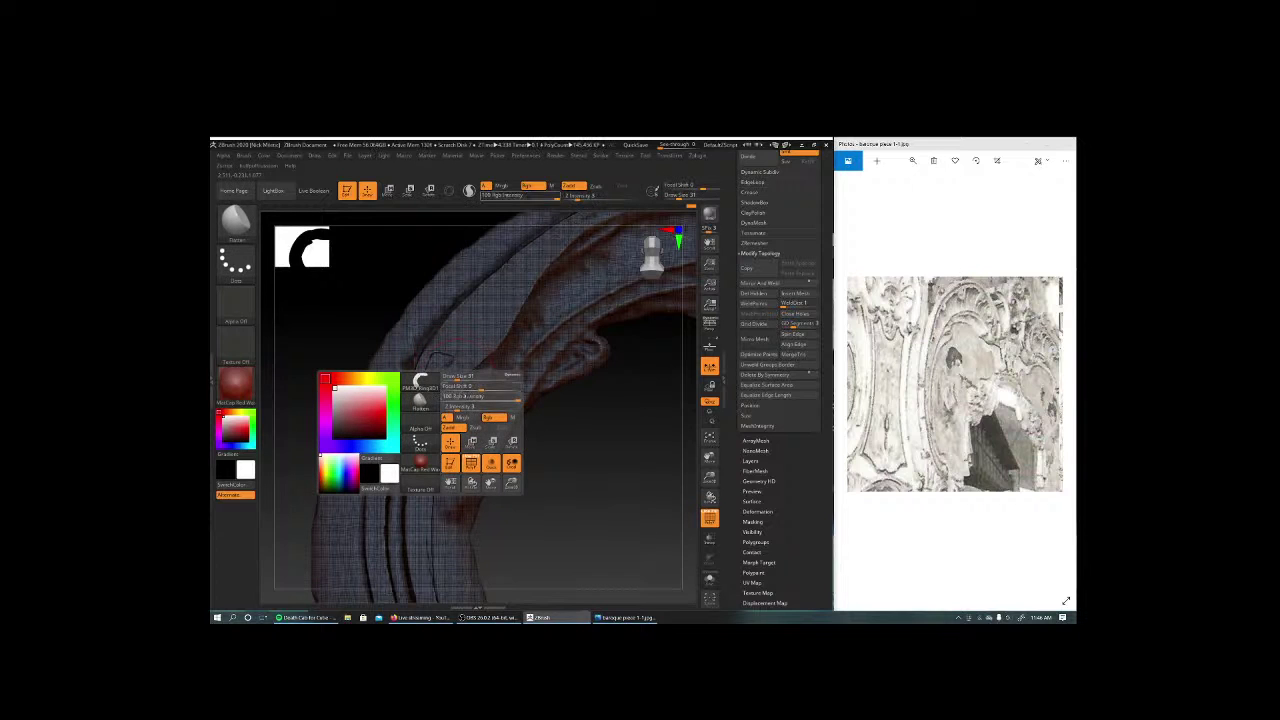
mouse_move(500, 406)
mouse_down()
mouse_move(444, 406)
mouse_move(450, 378)
mouse_up()
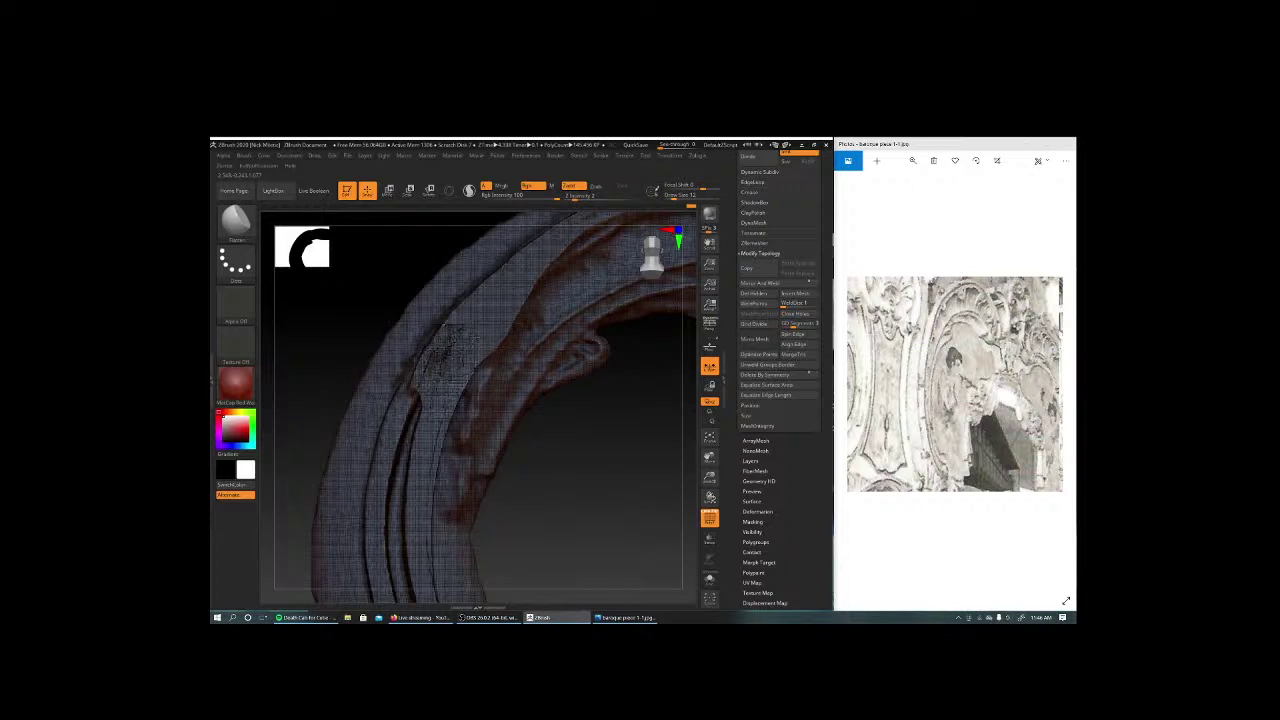
mouse_move(510, 280)
right_down()
mouse_move(546, 527)
mouse_move(597, 500)
right_up()
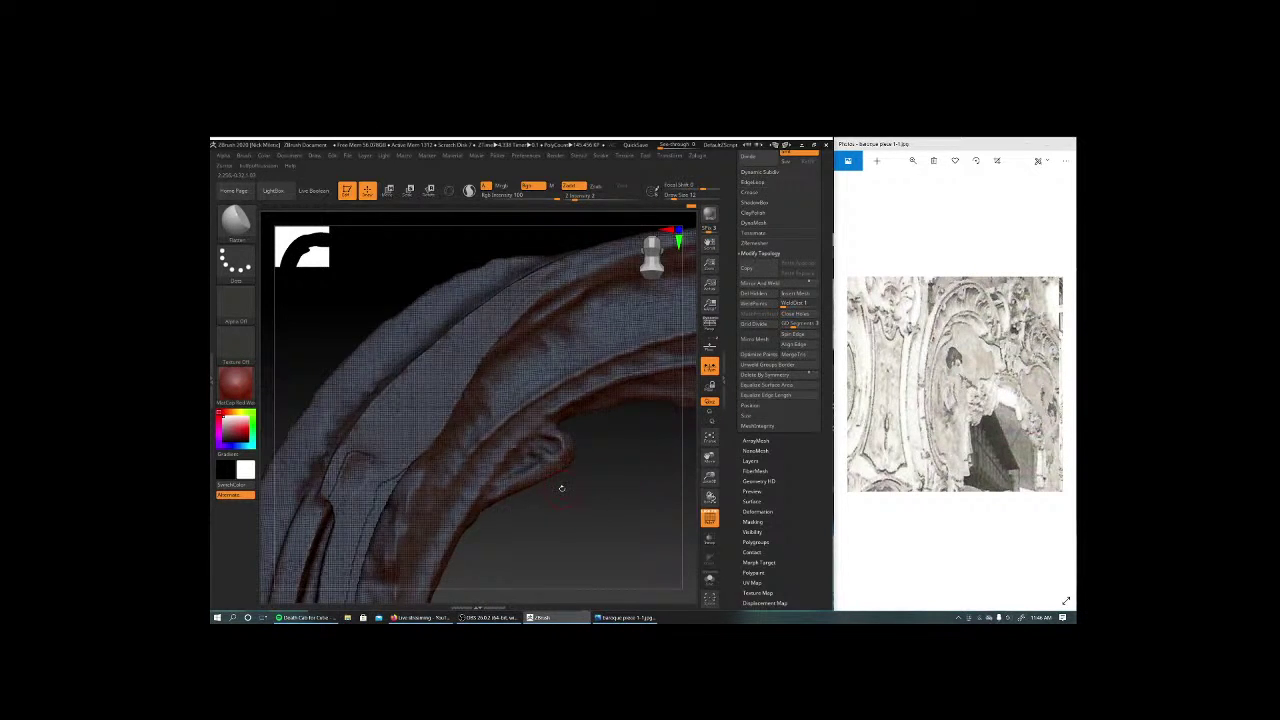
key(space)
key(space)
Unhide the whole scroll, frame it, and overlay the stucco reference translucently.
ctrl+click(592, 438)
ctrl+click(591, 437)
key(f)
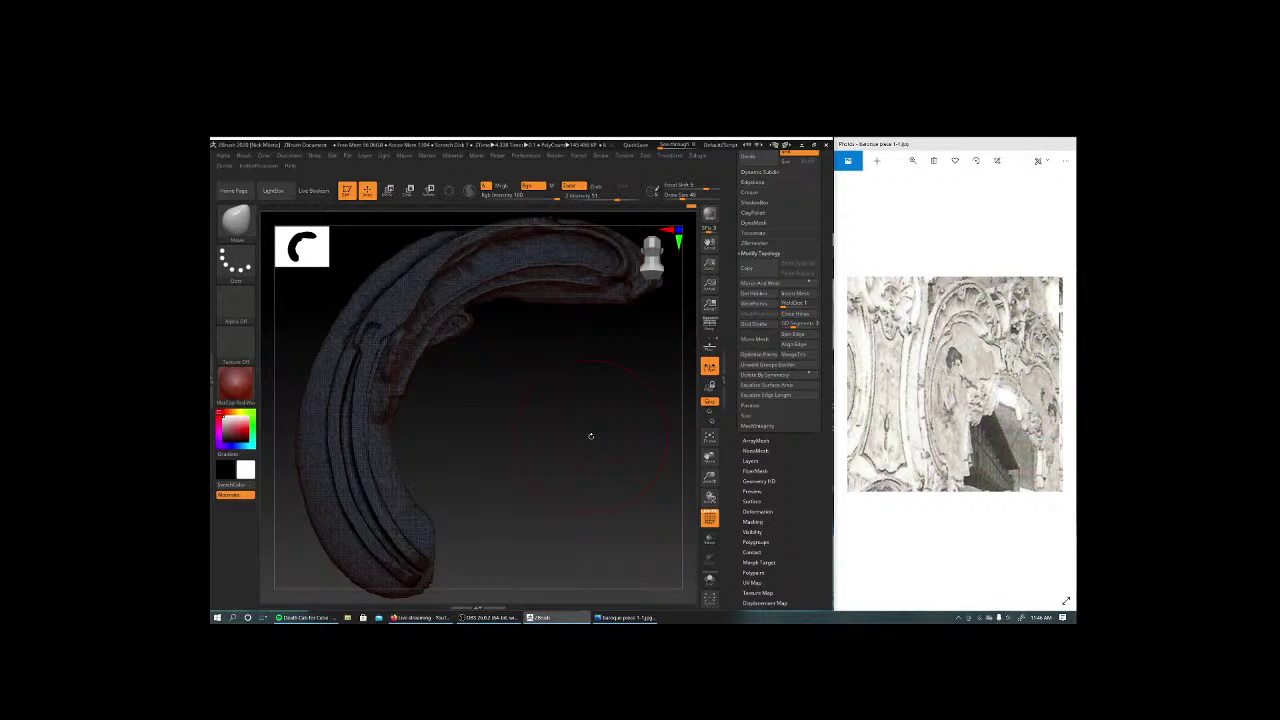
key(shift+z)
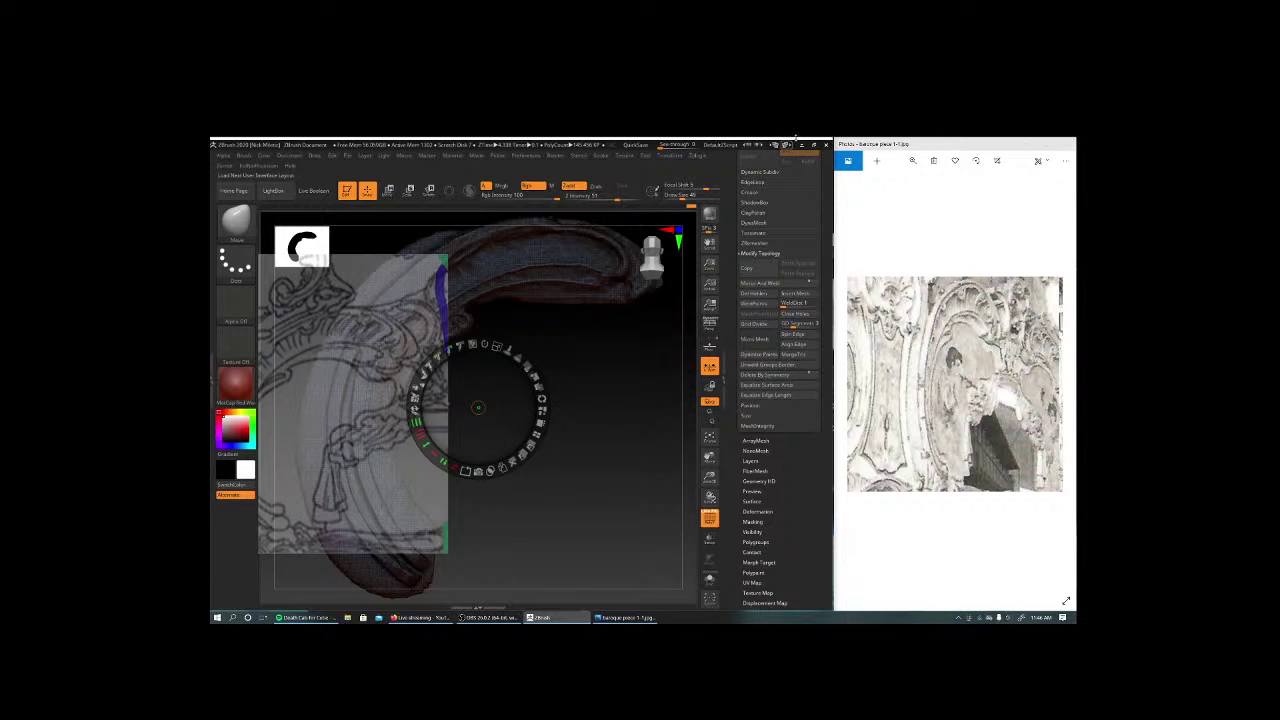
Maximise the sculpting window and shift the stucco reference image further left.
click(813, 145)
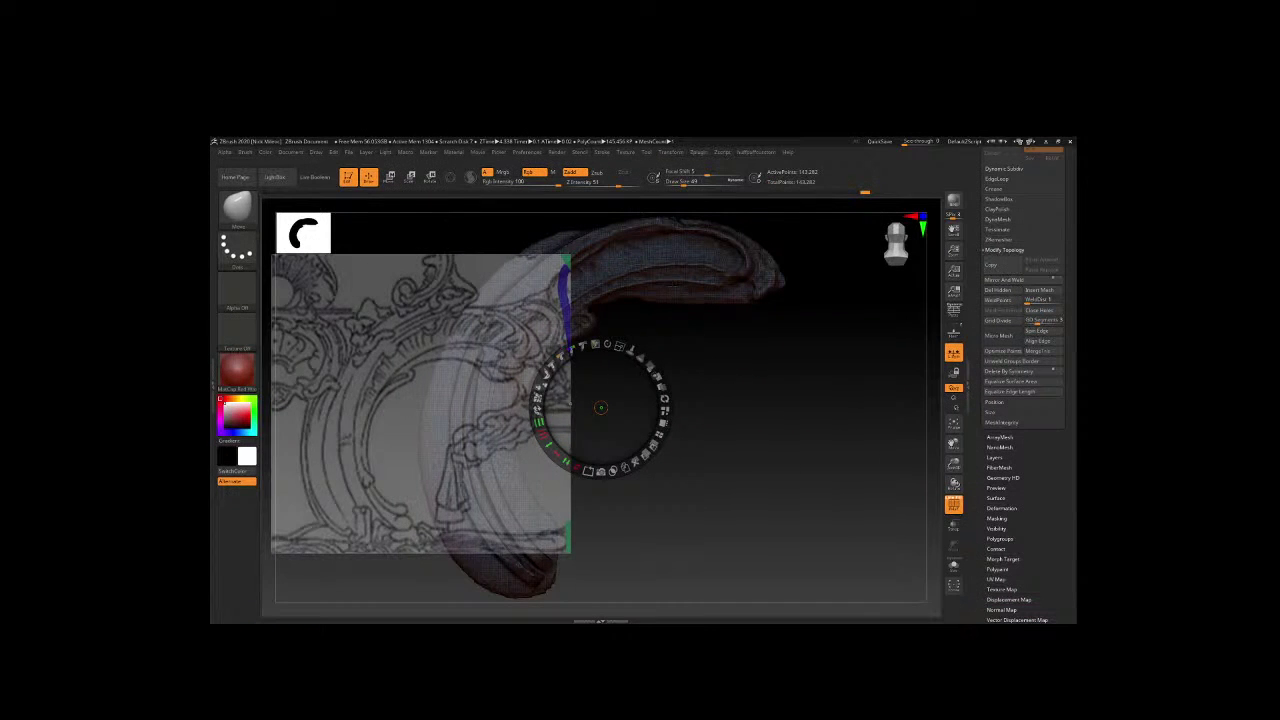
mouse_move(600, 407)
mouse_down()
mouse_move(857, 400)
mouse_move(728, 357)
mouse_move(679, 362)
mouse_up()
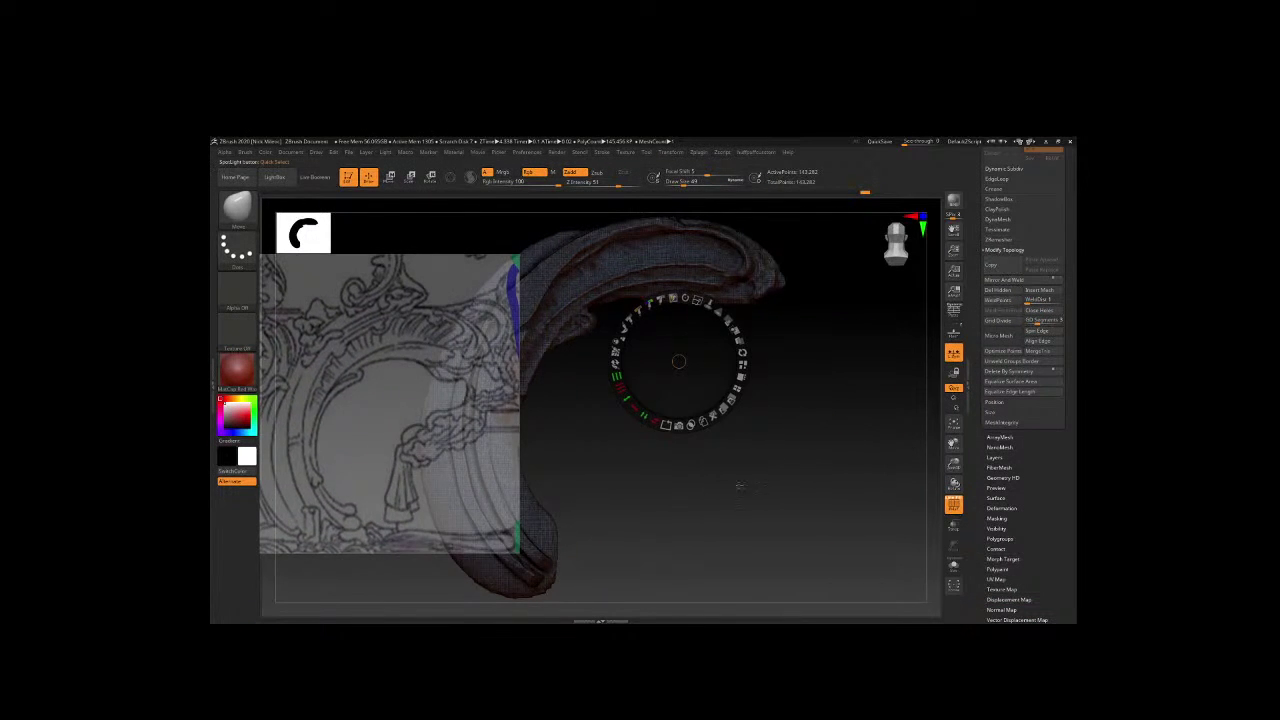
key(z)
Orbit to a wide C-shaped view and set the brush draw size to 37.
mouse_move(613, 321)
mouse_down()
mouse_move(749, 410)
mouse_move(716, 406)
mouse_move(760, 400)
mouse_move(716, 376)
mouse_up()
key(b)
key(space)
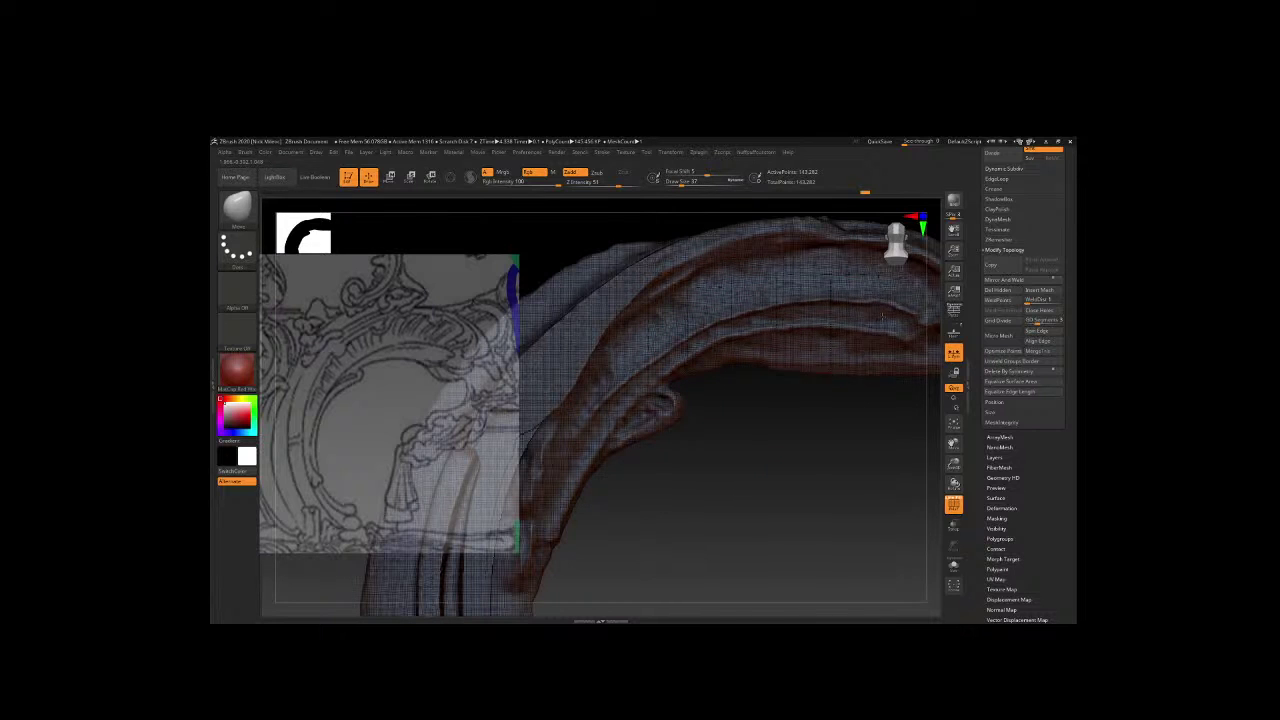
drag(886, 471, 752, 443)
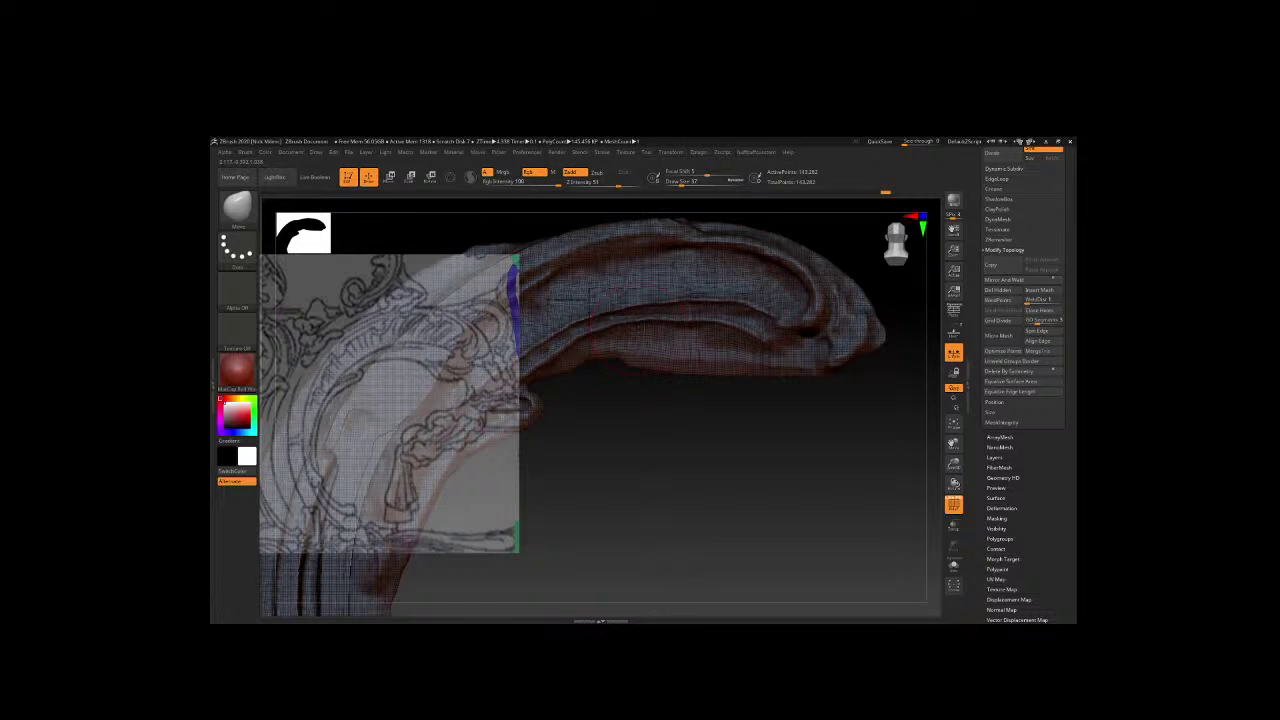
key(alt+Tab)
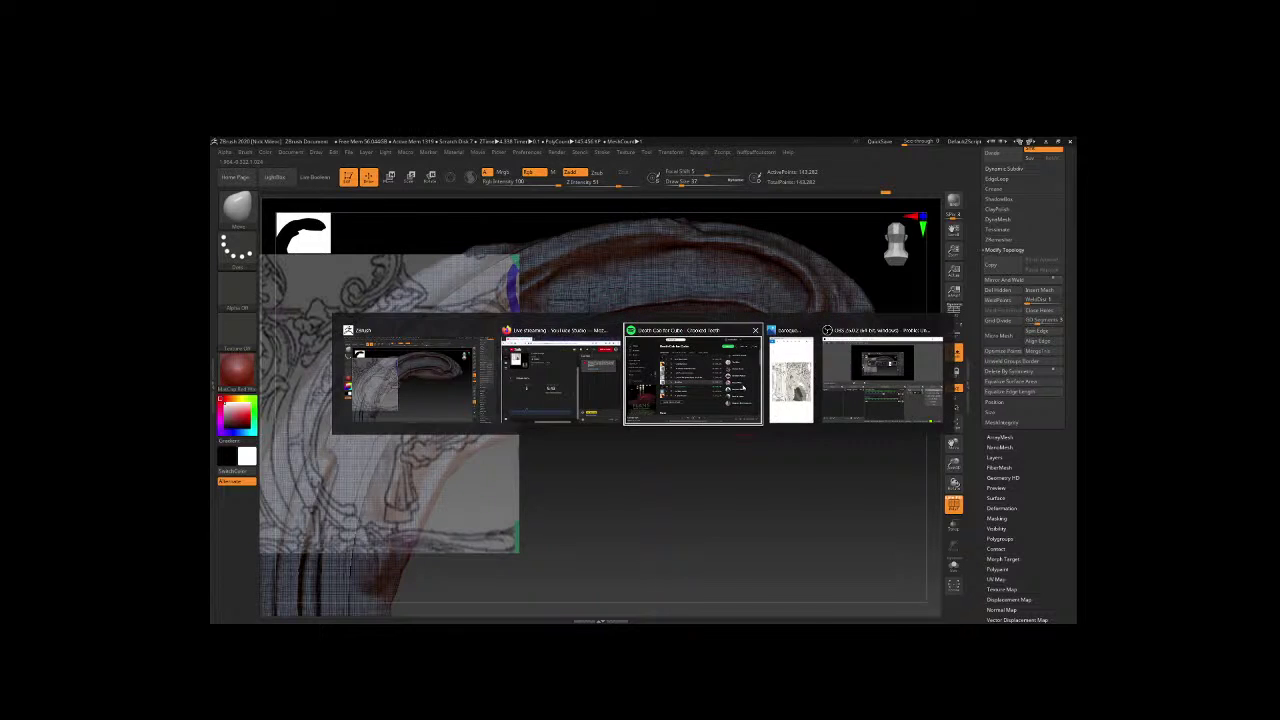
key(alt+Tab)
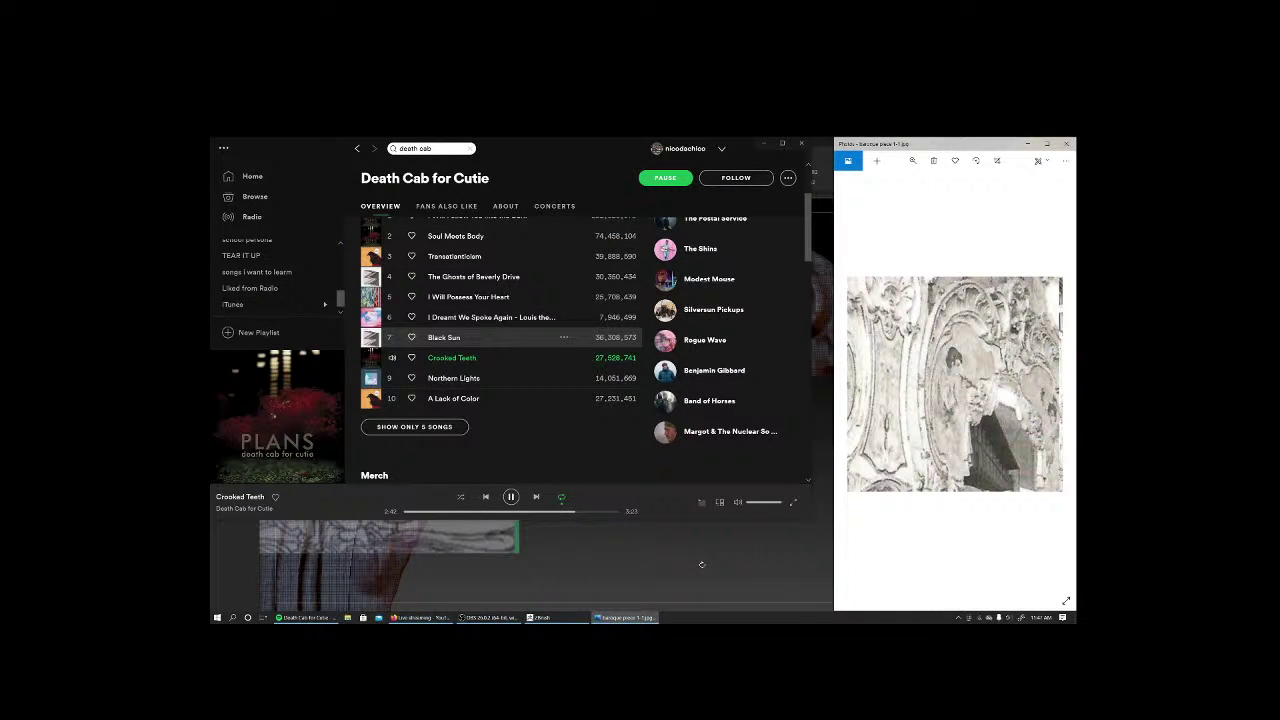
click(701, 564)
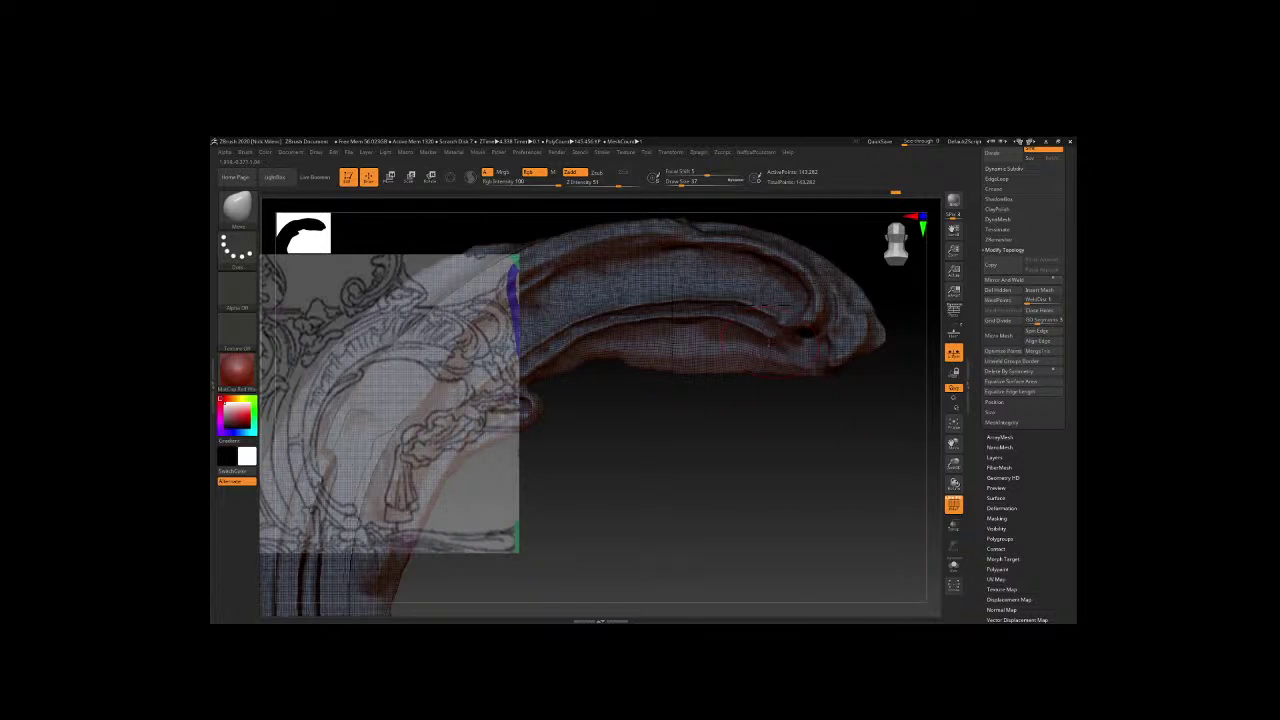
Shrink the brush to draw size 22, orbit closer to the ridges, and view the baroque photo.
key(space)
key(space)
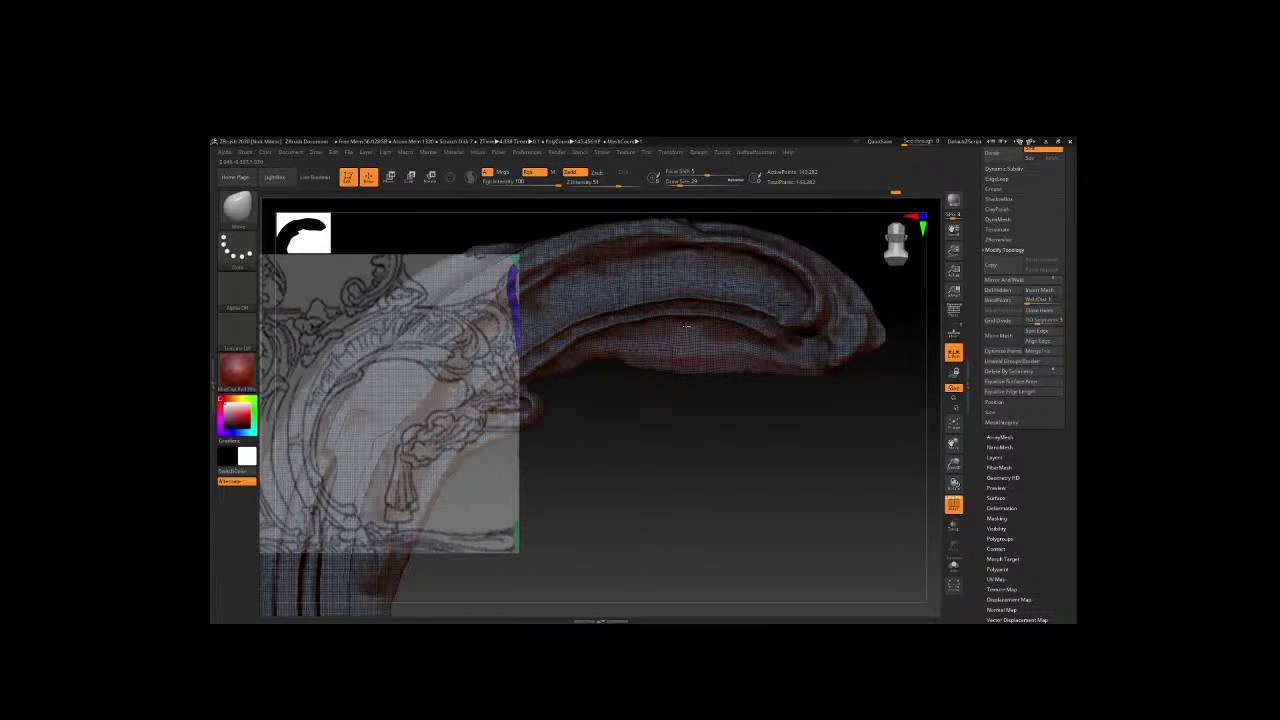
mouse_move(668, 441)
mouse_down()
mouse_move(720, 448)
mouse_move(754, 471)
mouse_move(691, 548)
mouse_move(666, 509)
mouse_up()
drag(809, 503, 797, 354)
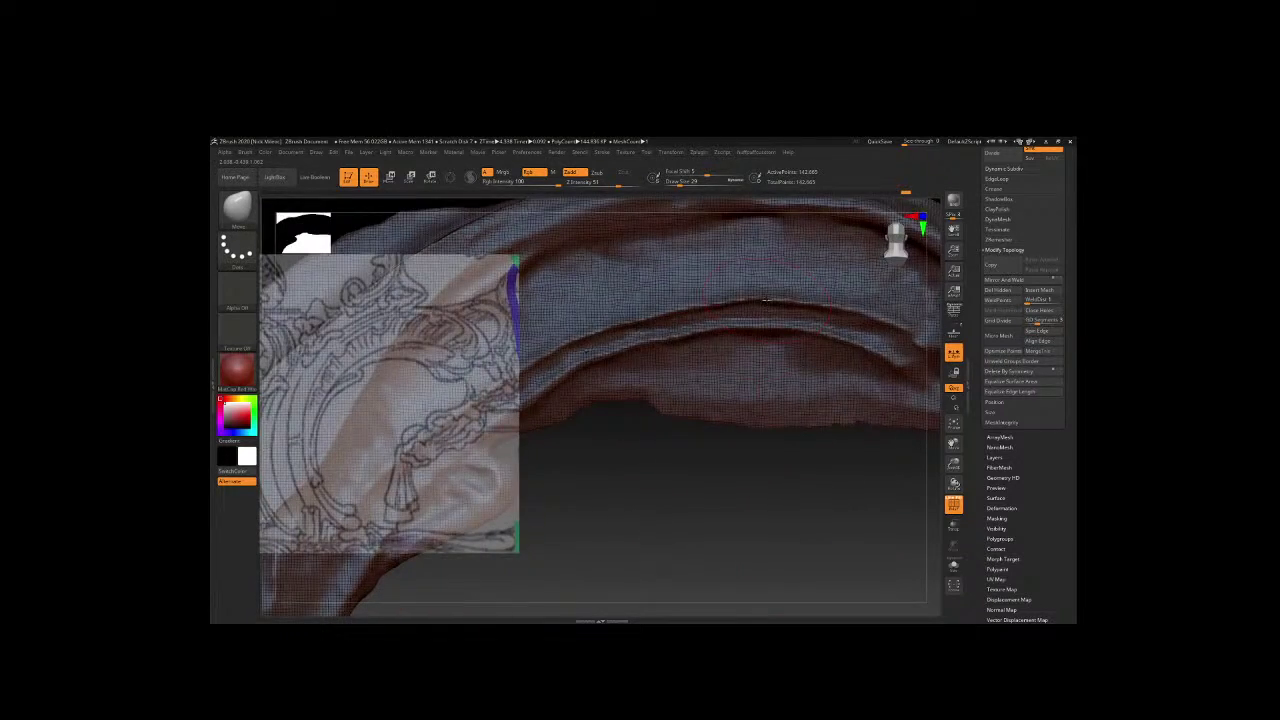
key(alt+Tab)
key(alt+Tab)
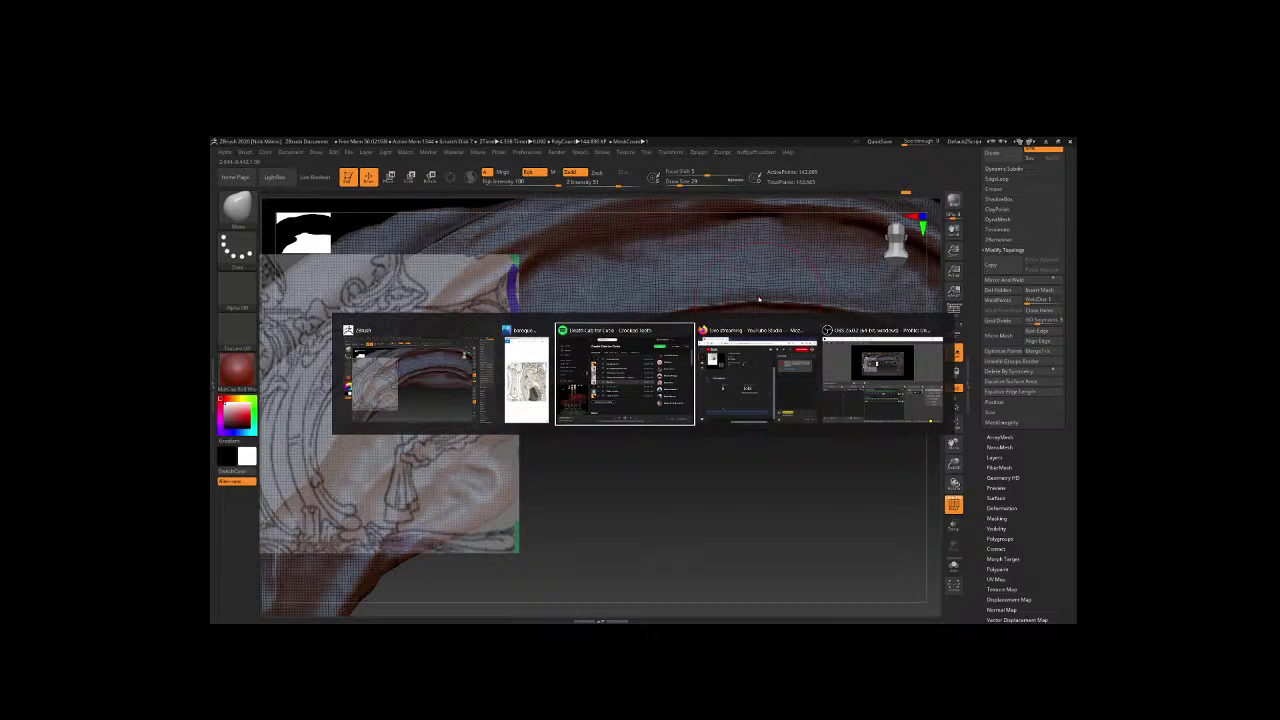
key(alt+Tab)
key(alt+Tab)
key(alt+Tab)
key(alt+Tab)
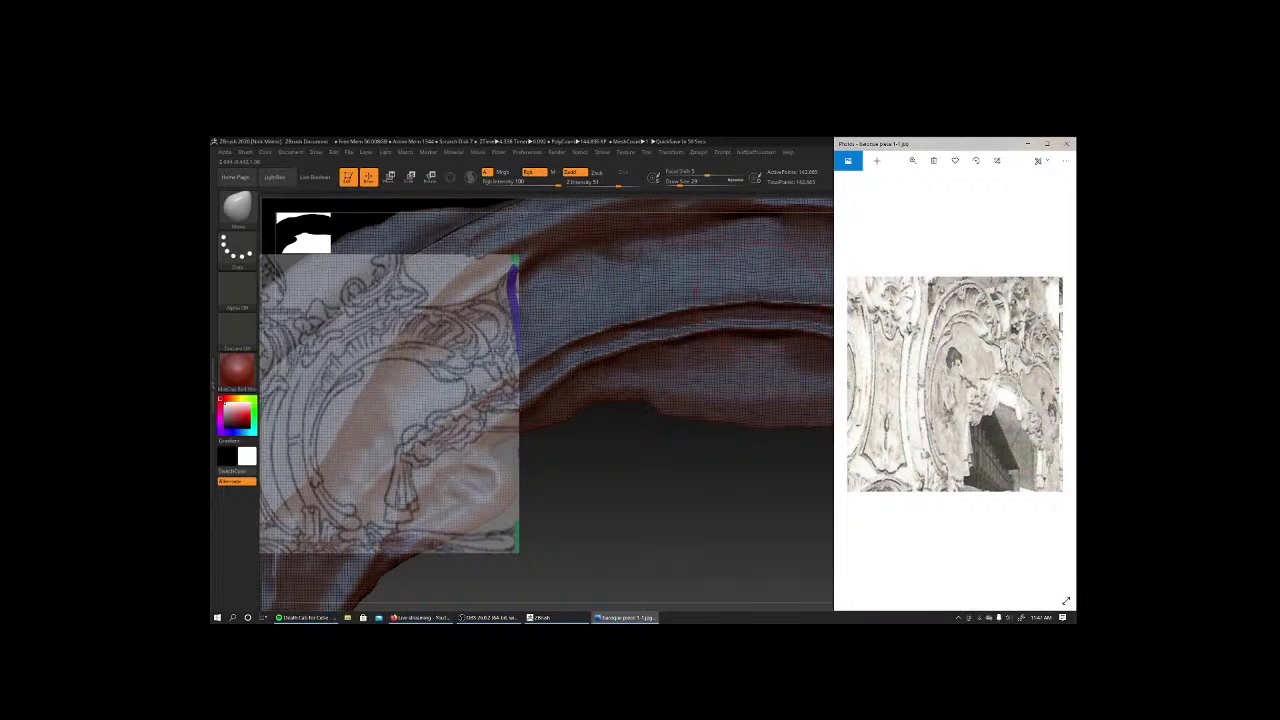
key(alt+Tab)
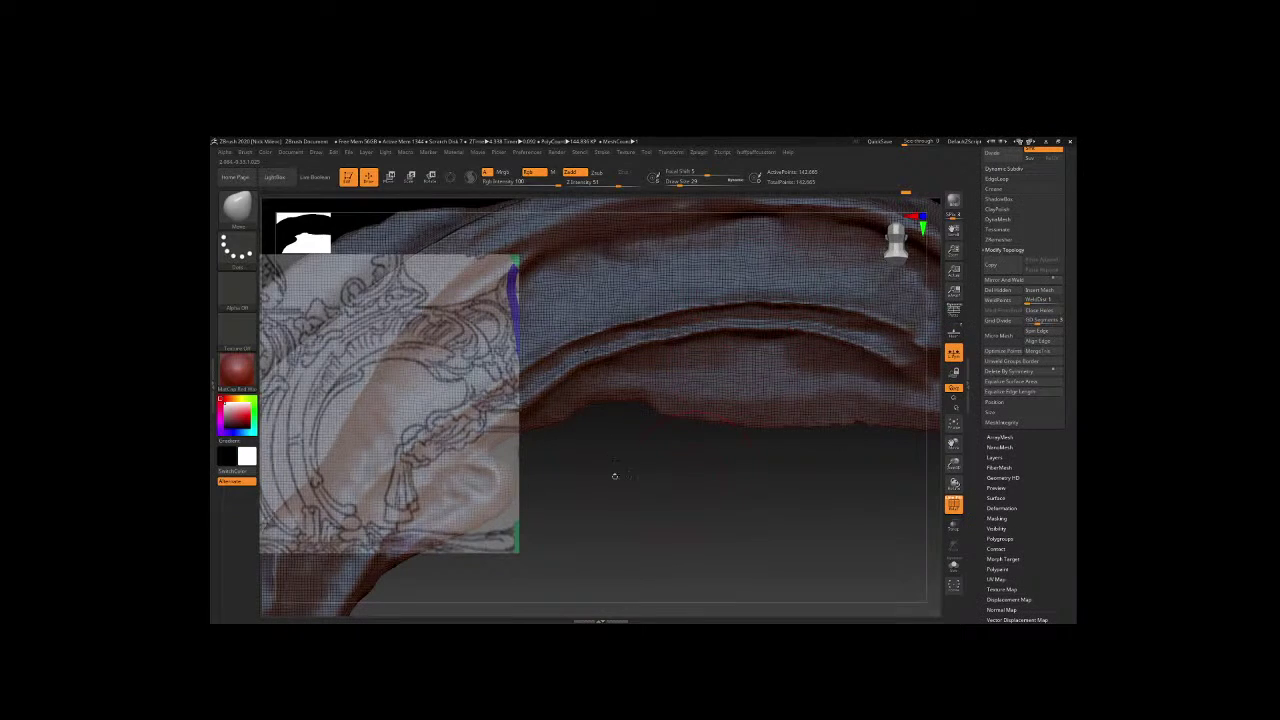
Zoom and orbit around the scroll's folds, comparing them against the reference photo.
mouse_move(703, 491)
mouse_down()
mouse_move(506, 488)
mouse_move(651, 457)
mouse_move(829, 471)
mouse_up()
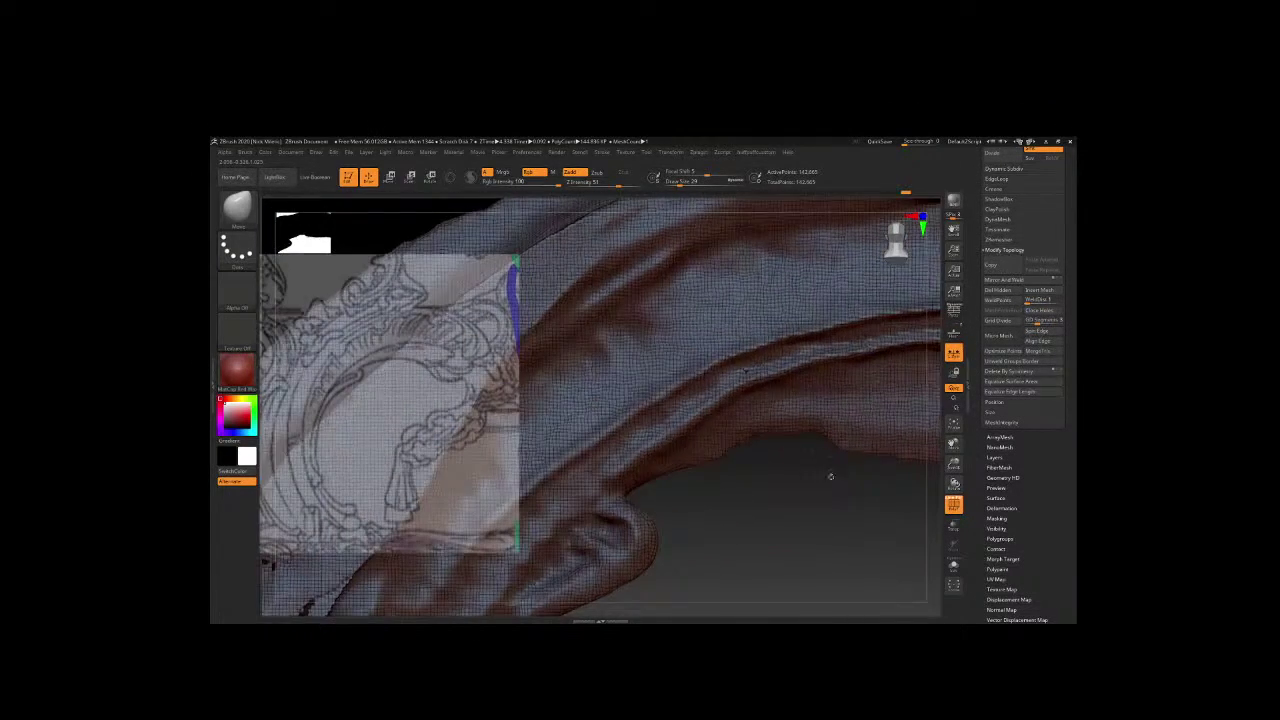
key(space)
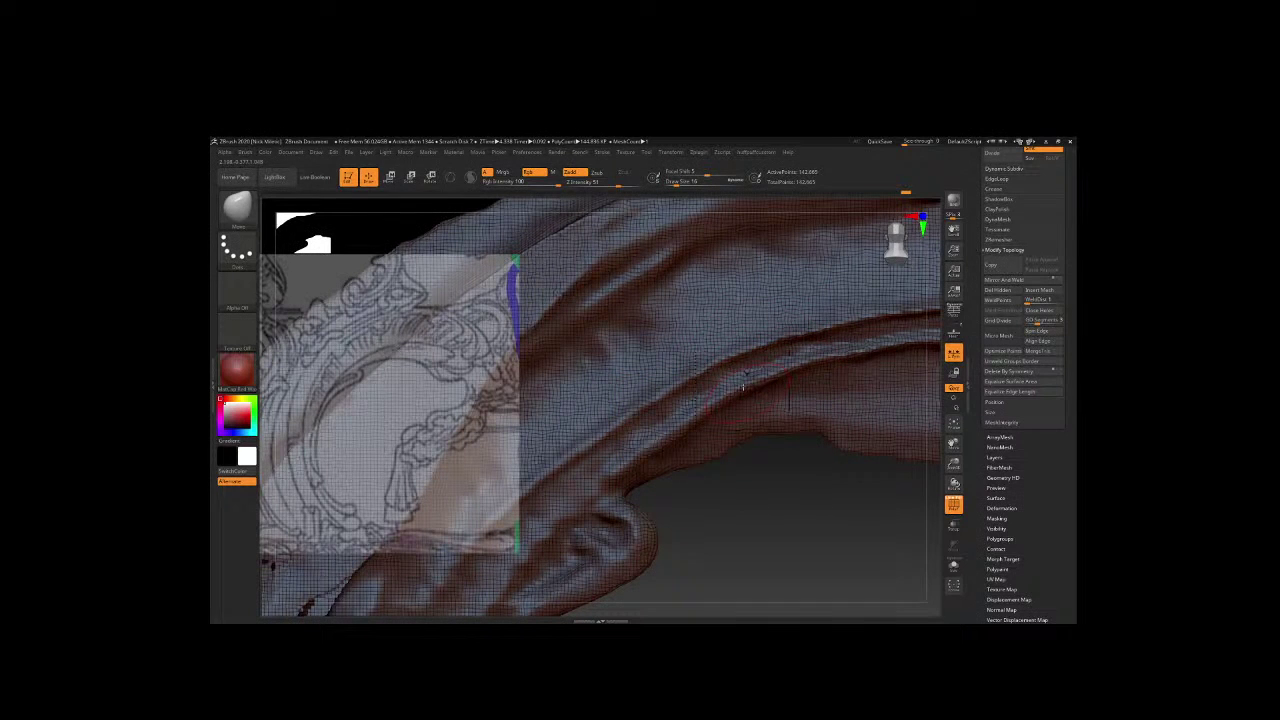
mouse_move(738, 488)
mouse_down()
mouse_move(800, 451)
mouse_move(568, 414)
mouse_up()
key(alt+Tab)
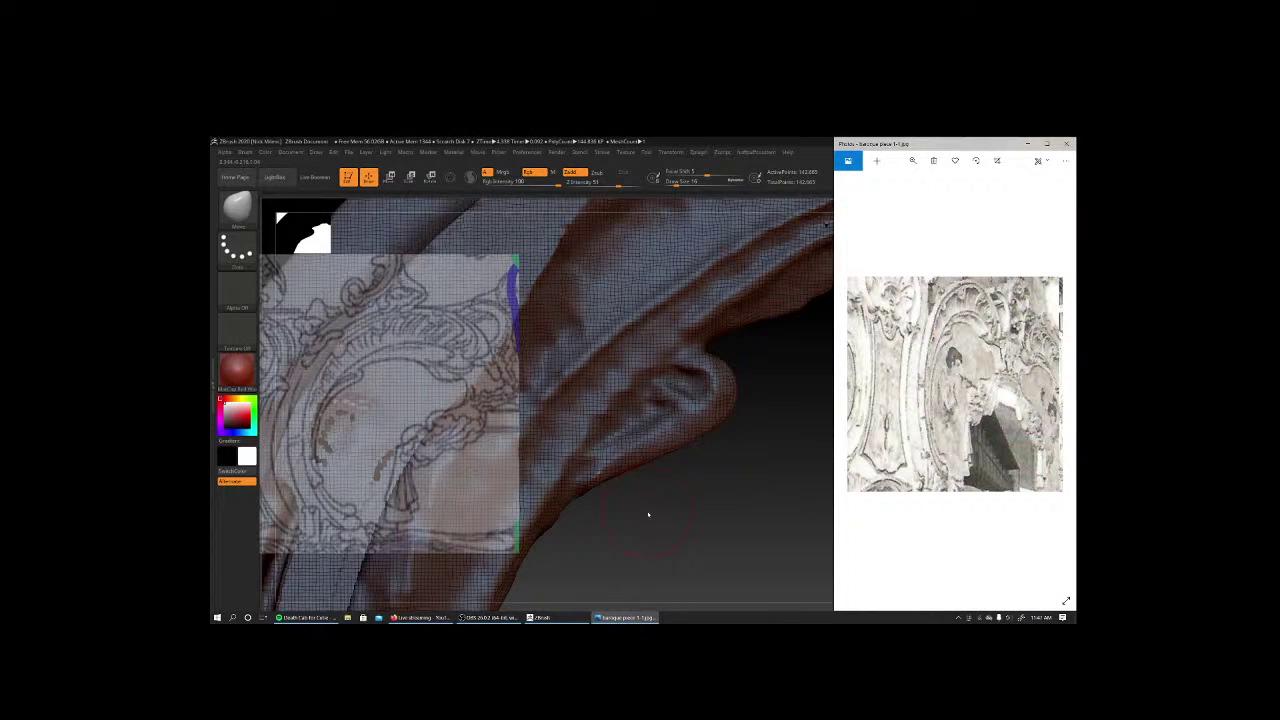
click(666, 528)
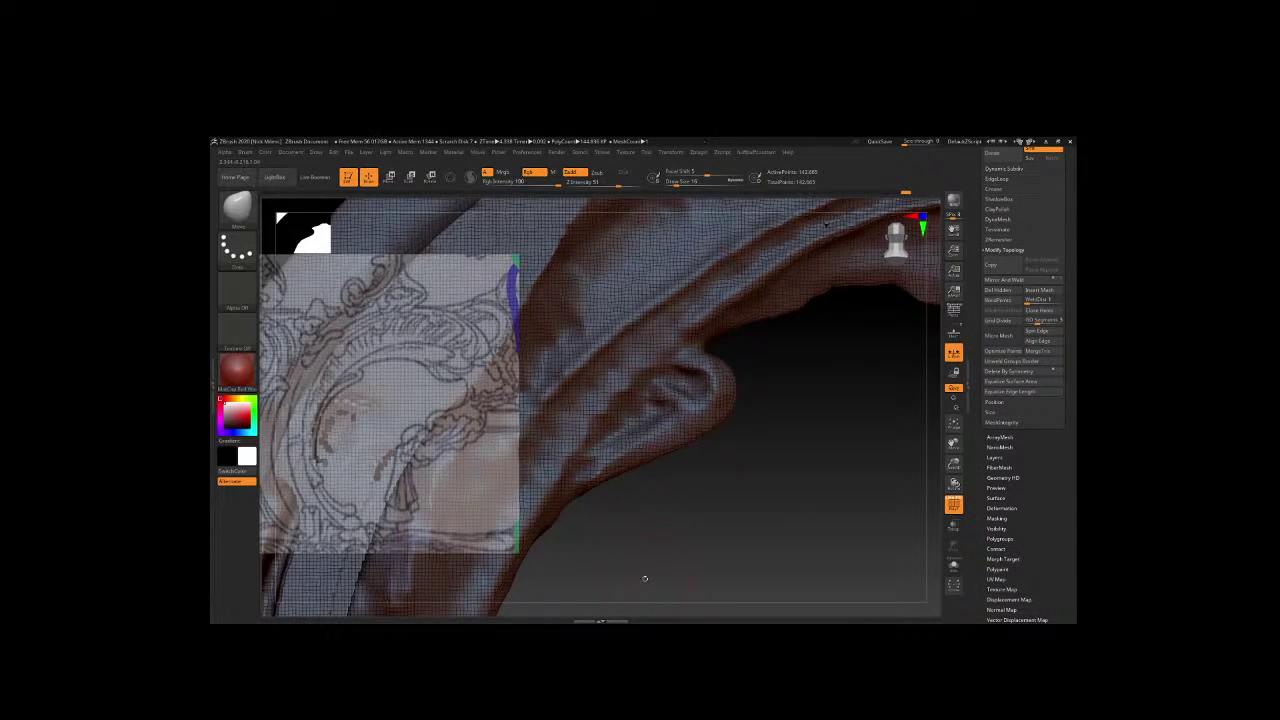
Turn the scroll to vertical and other angles while checking brush and colour options.
drag(643, 580, 705, 362)
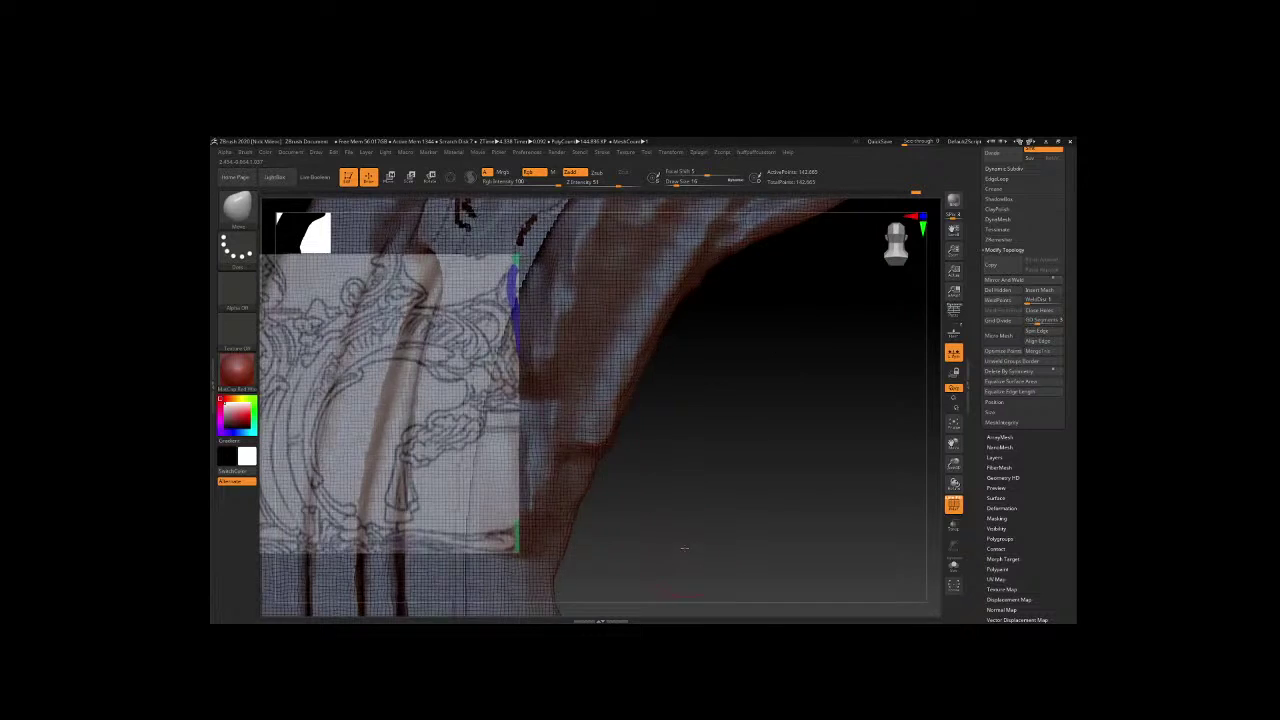
mouse_move(684, 548)
mouse_down()
mouse_move(651, 465)
mouse_move(786, 472)
mouse_move(620, 480)
mouse_up()
right_click(600, 483)
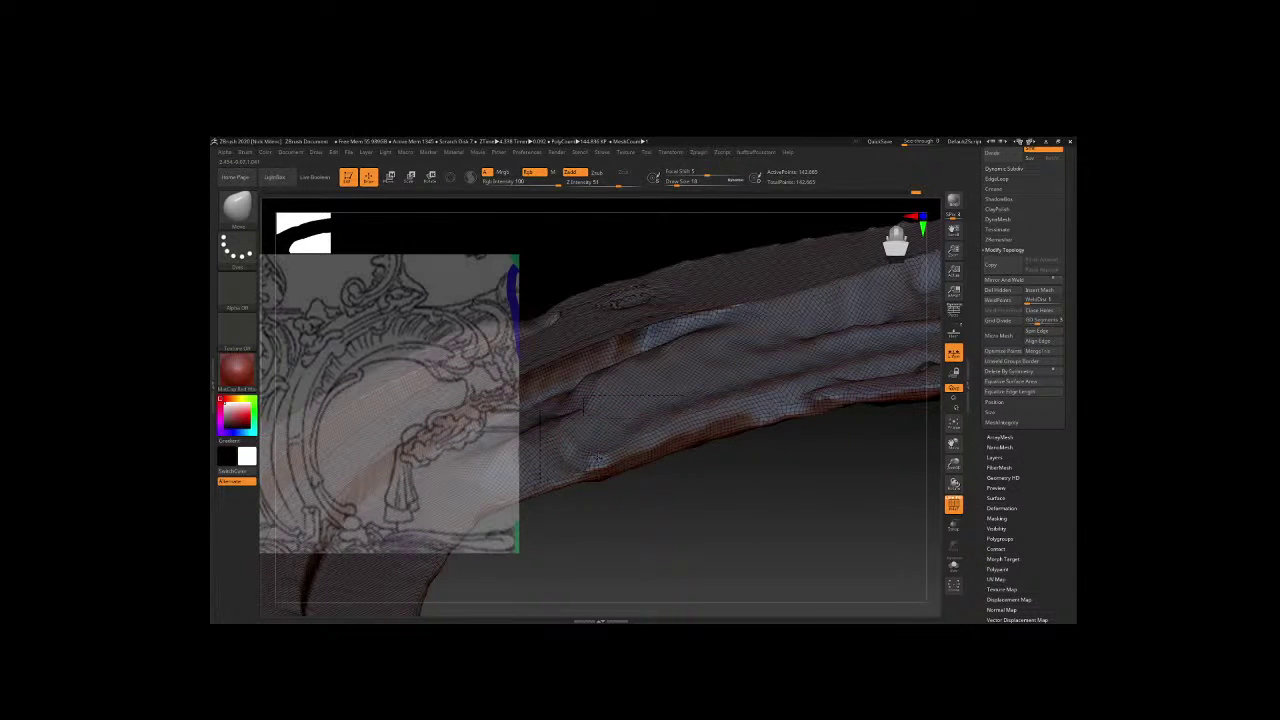
right_drag(592, 459, 623, 480)
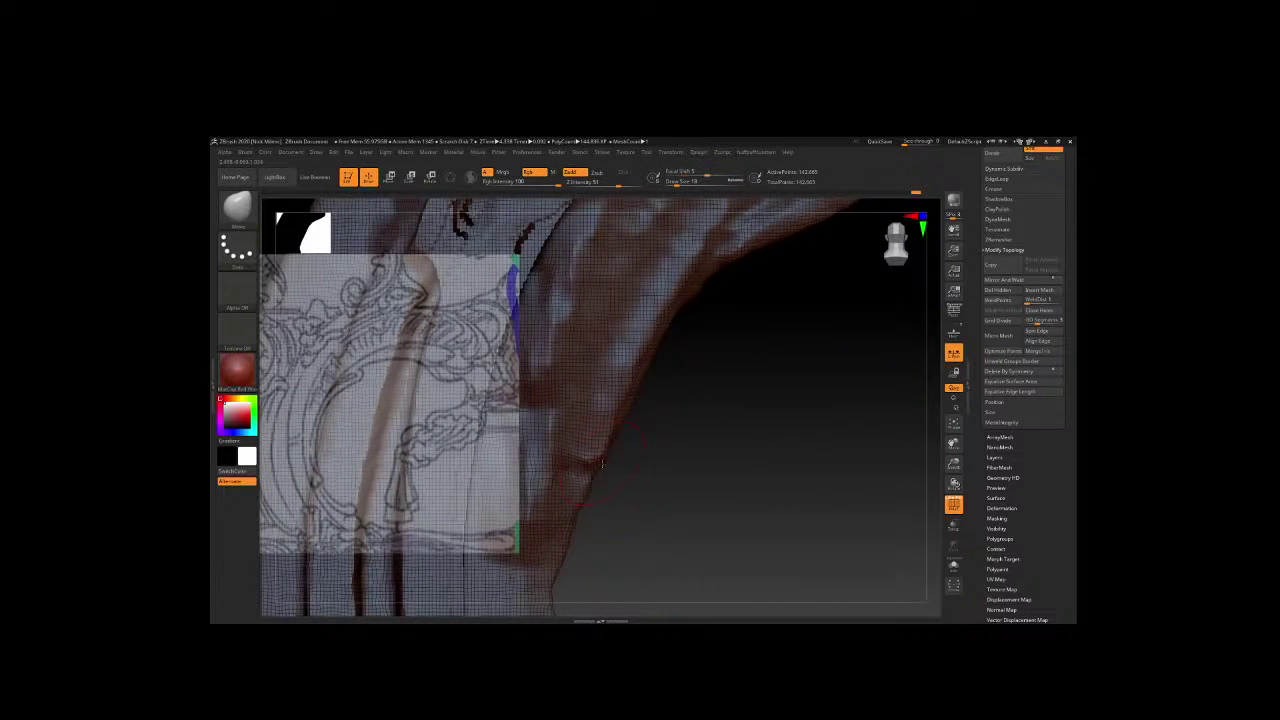
right_click(604, 465)
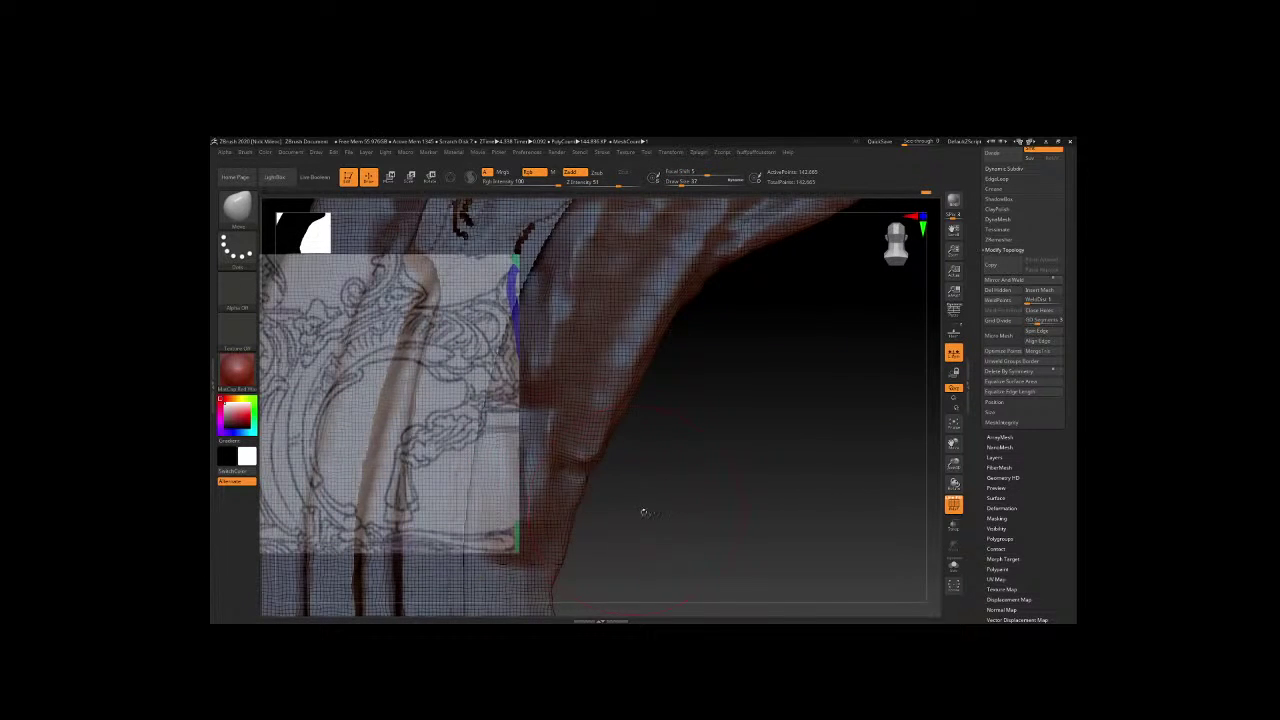
right_drag(643, 514, 755, 396)
right_click(639, 452)
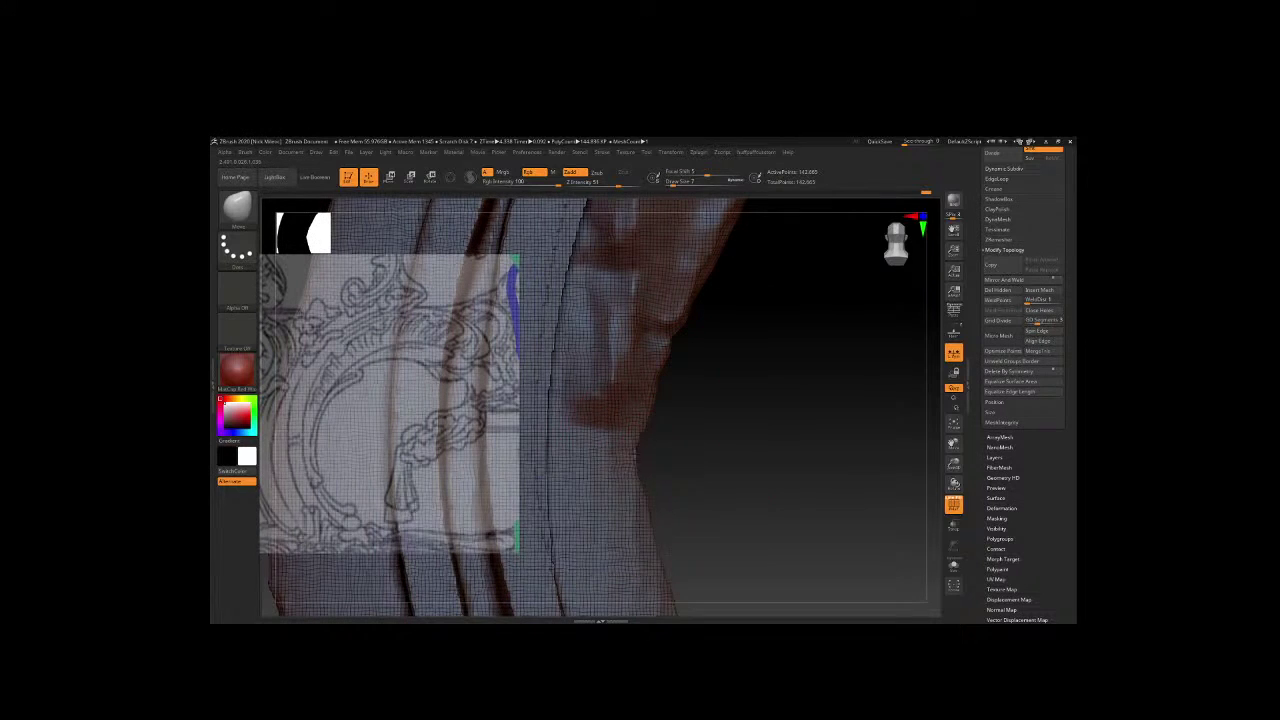
right_click(635, 452)
Glance at the YouTube Studio live stream page, then return to the sculpt.
key(alt+Tab)
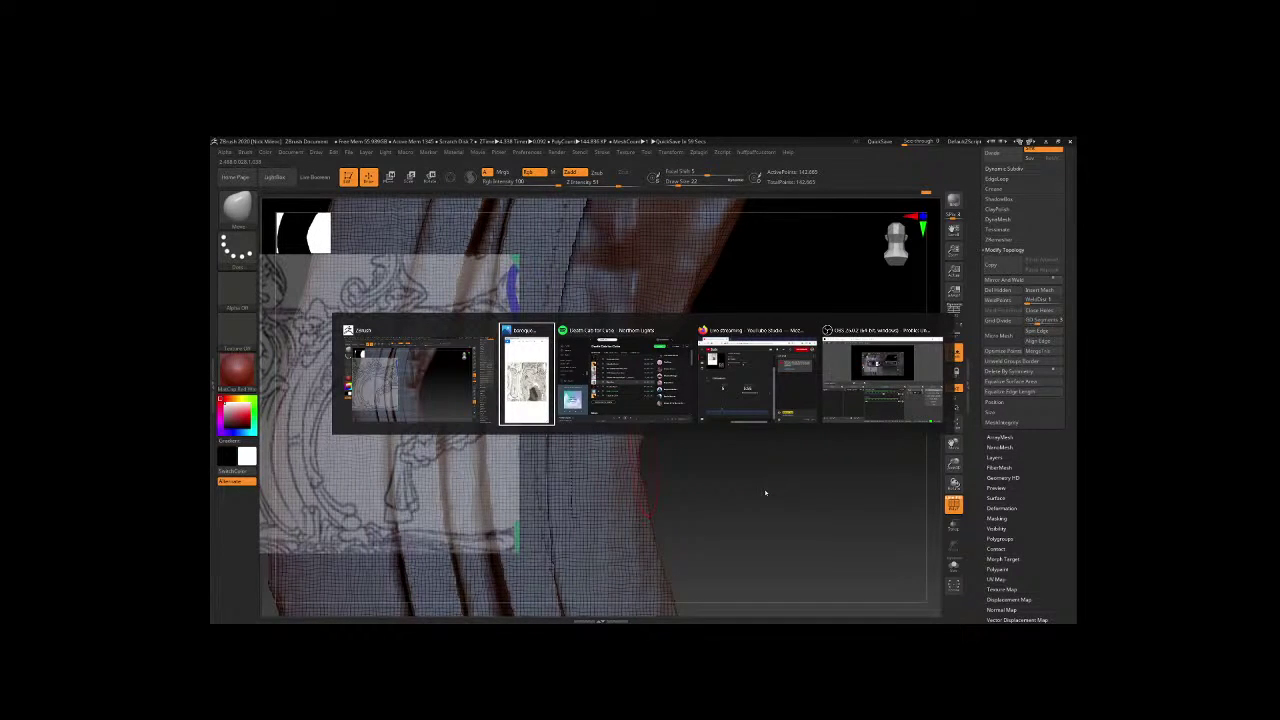
click(751, 374)
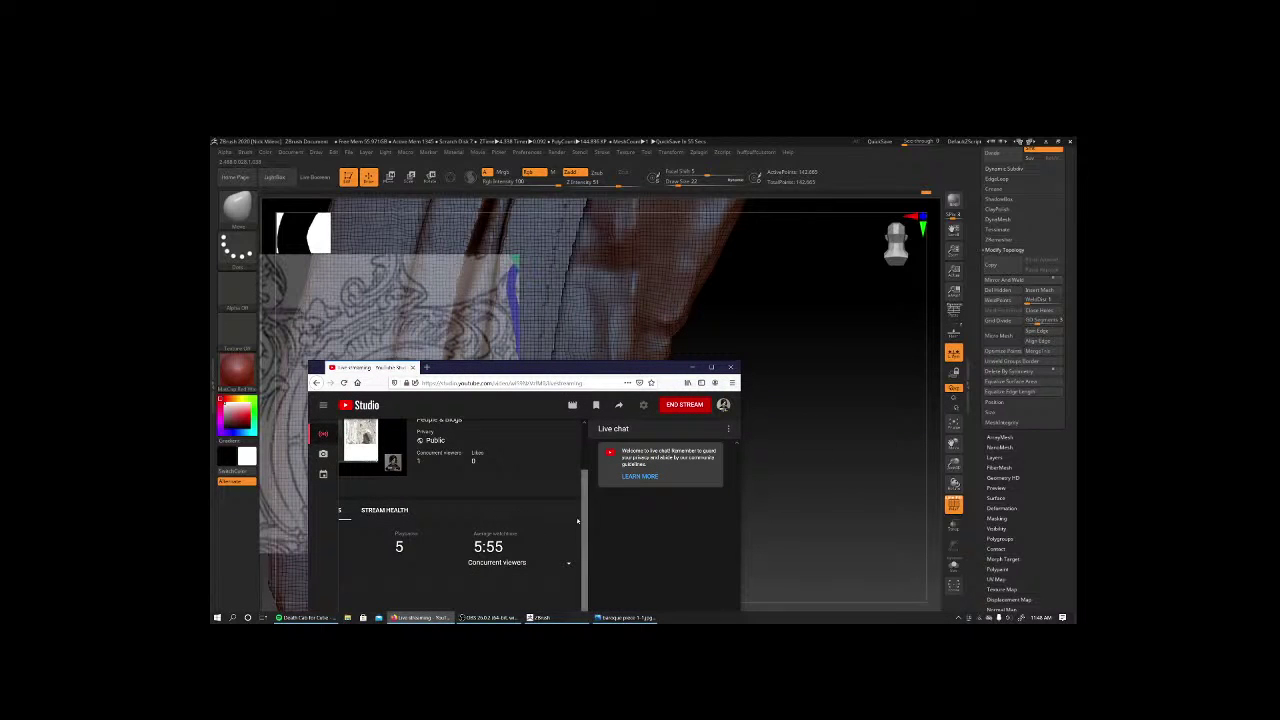
click(806, 488)
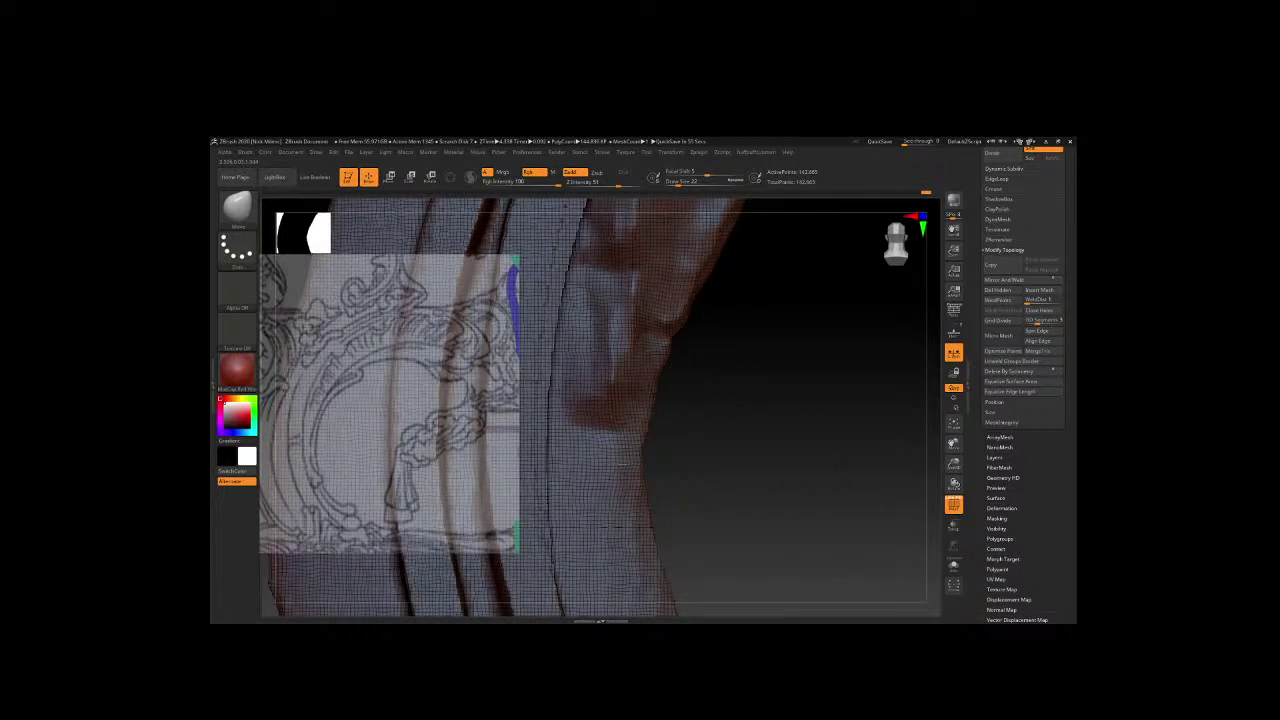
Rotate the scroll and switch from ClayBuildup to the DamStandard crease brush.
mouse_move(700, 480)
mouse_down()
mouse_move(760, 523)
mouse_move(820, 540)
mouse_move(857, 391)
mouse_move(737, 322)
mouse_up()
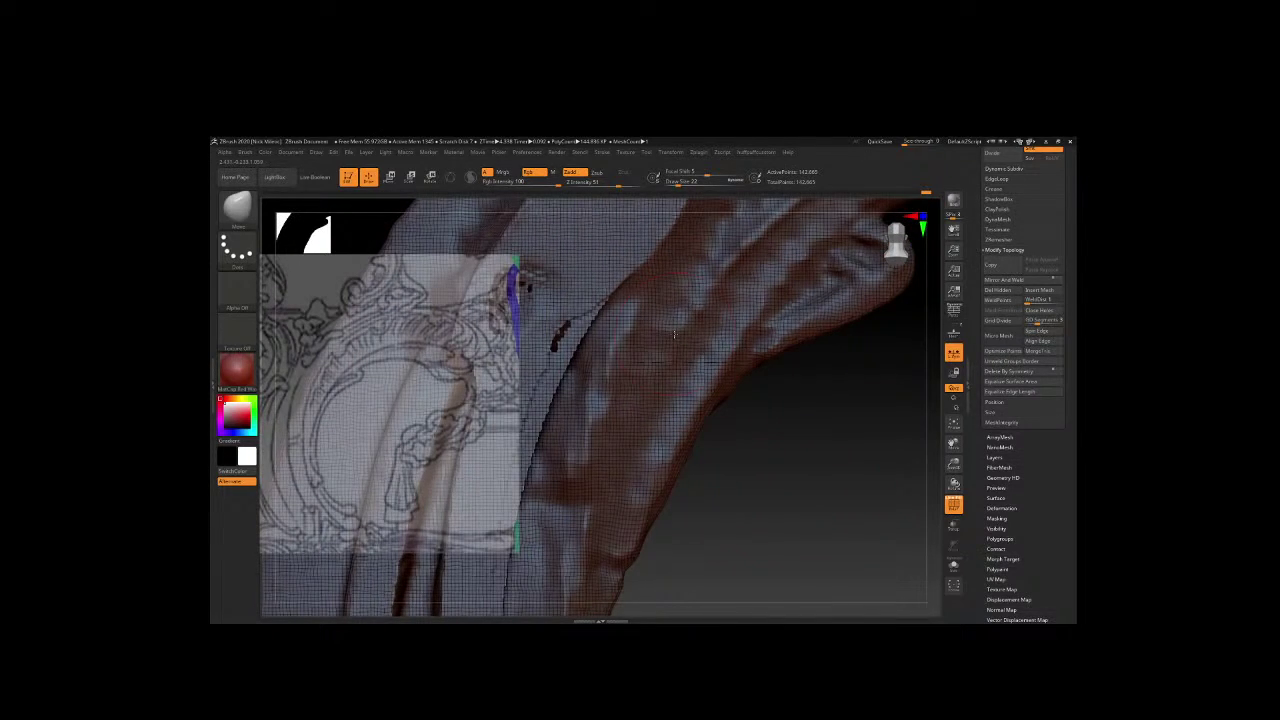
key(b)
key(c)
key(b)
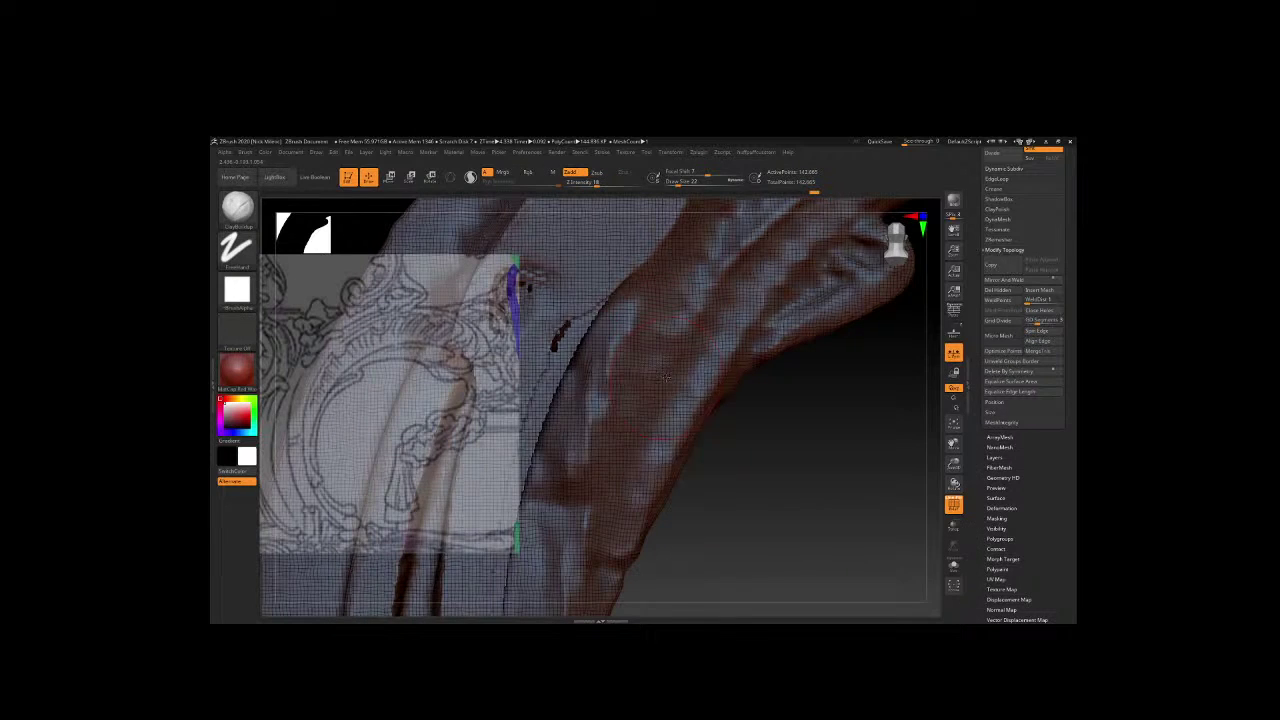
key(space)
key(b)
key(d)
key(s)
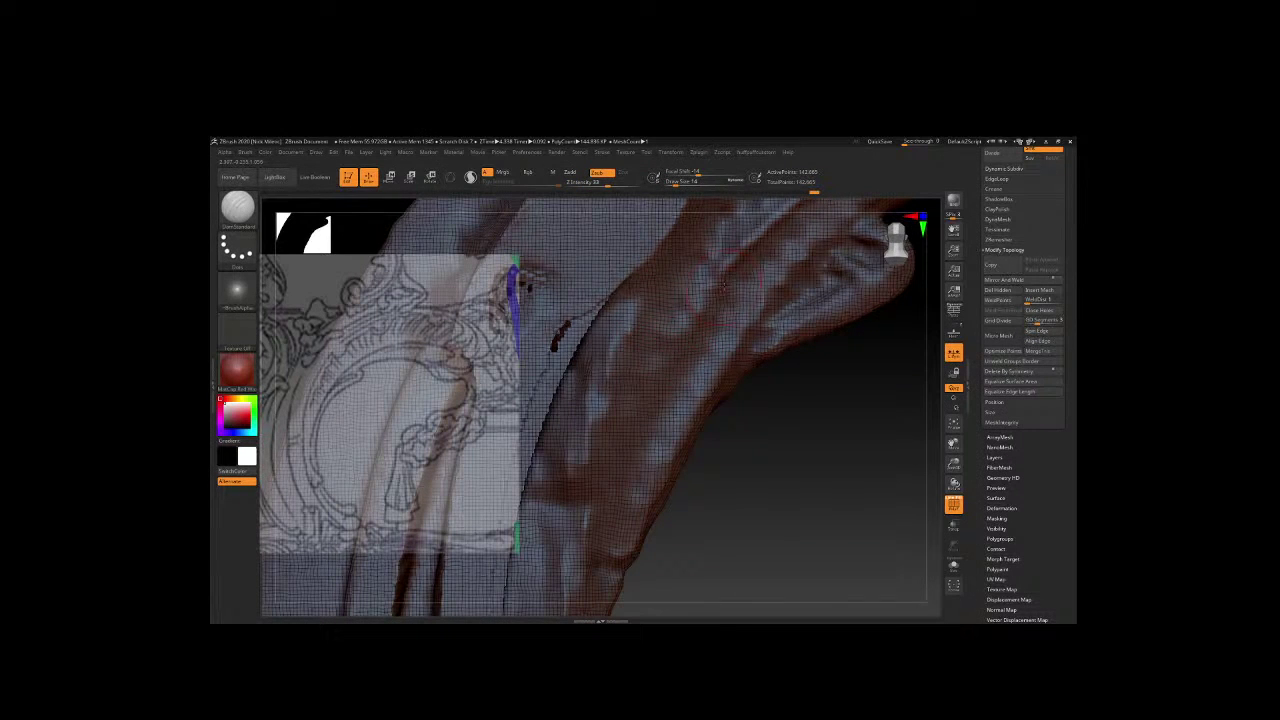
key(space)
Carve three crease grooves down the scroll's face, tweaking Stroke and Lazy Mouse settings between them.
drag(665, 345, 572, 508)
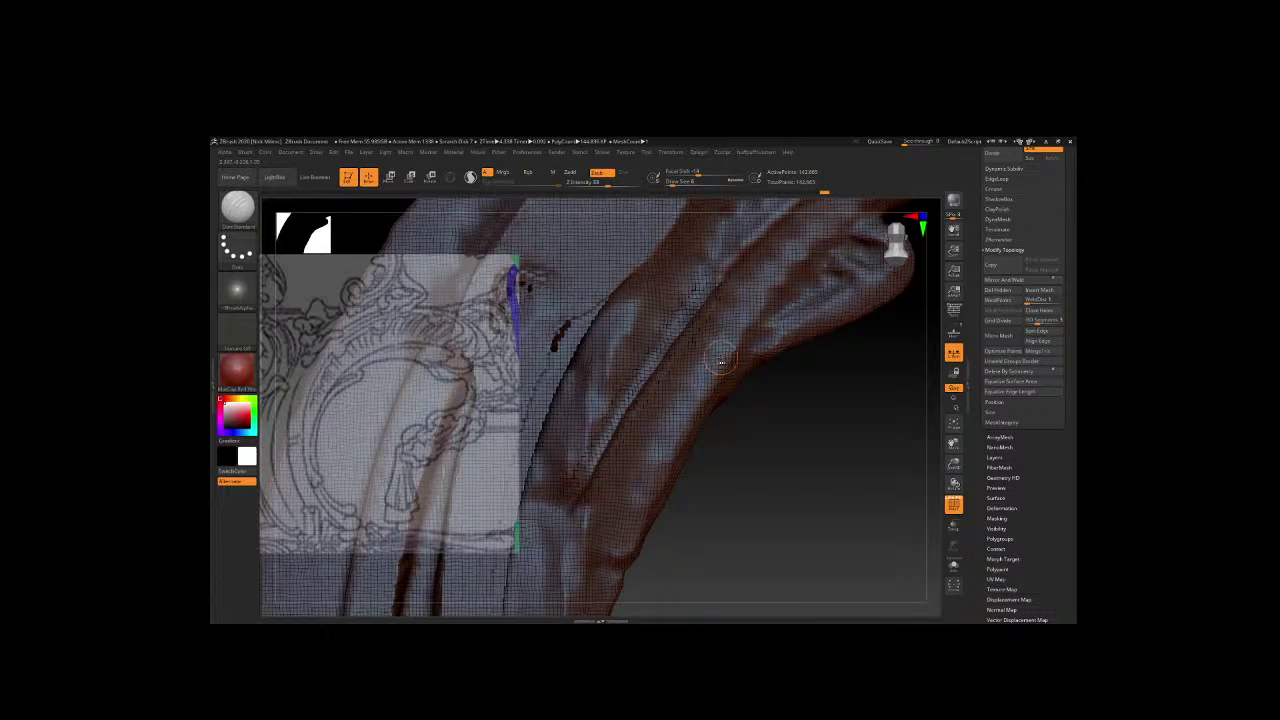
click(602, 152)
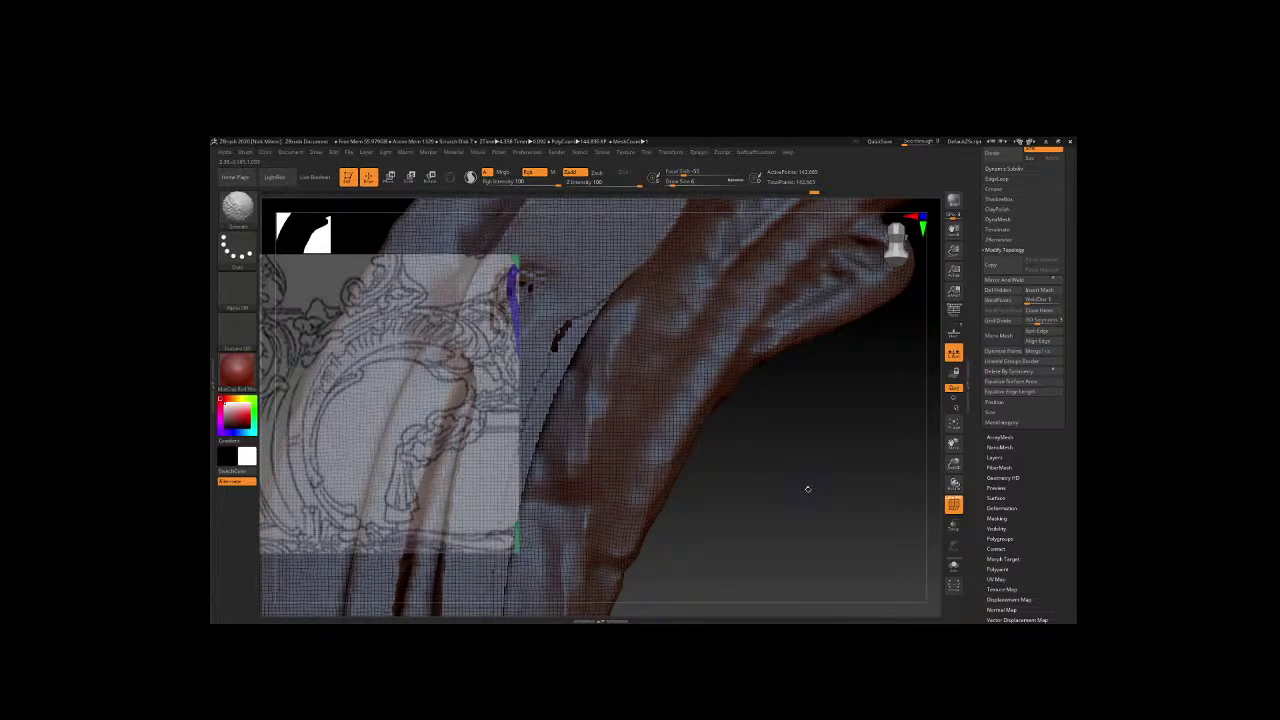
mouse_move(716, 281)
mouse_down()
mouse_move(652, 380)
mouse_move(611, 505)
mouse_up()
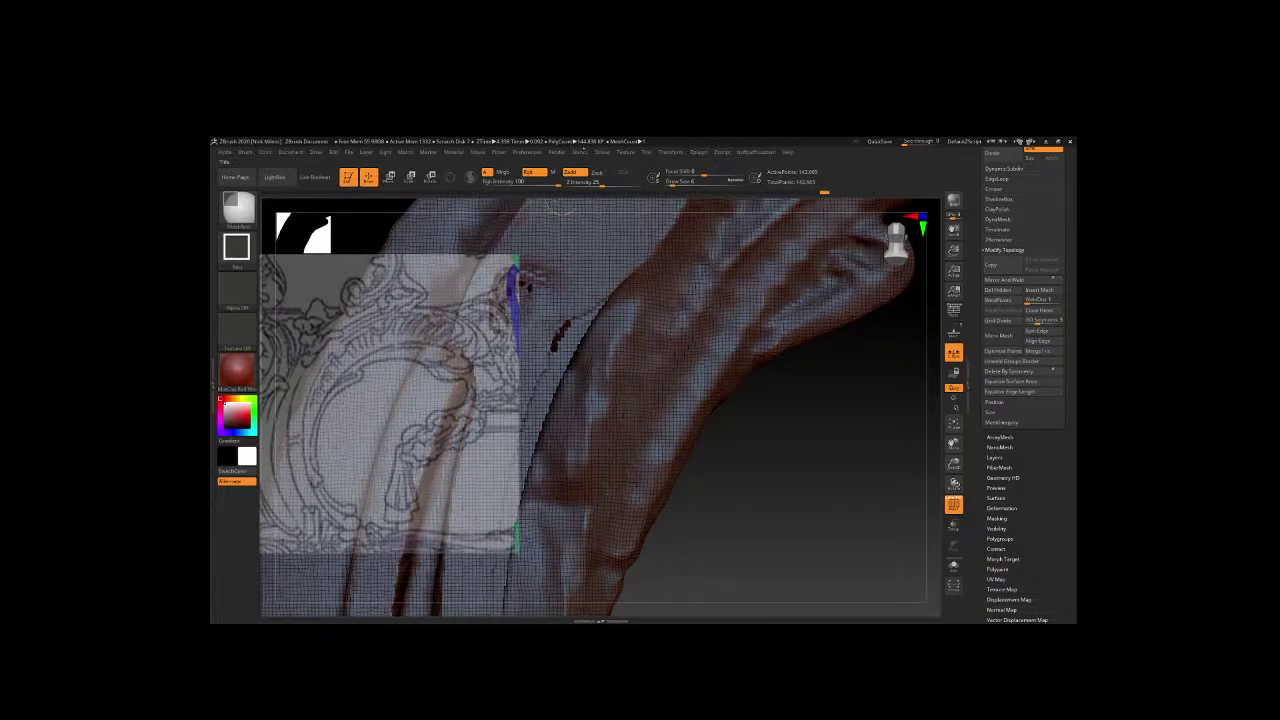
click(602, 151)
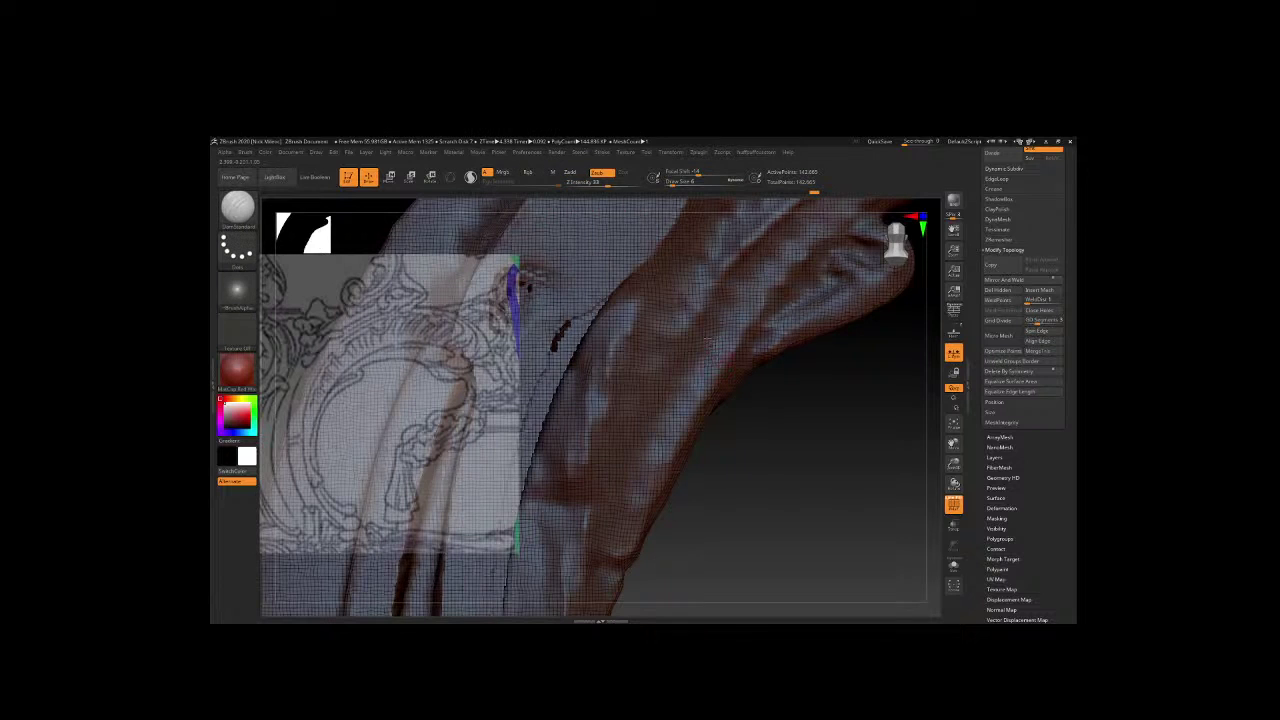
mouse_move(700, 288)
mouse_down()
mouse_move(642, 392)
mouse_move(585, 545)
mouse_move(690, 520)
mouse_move(766, 429)
mouse_move(722, 484)
mouse_up()
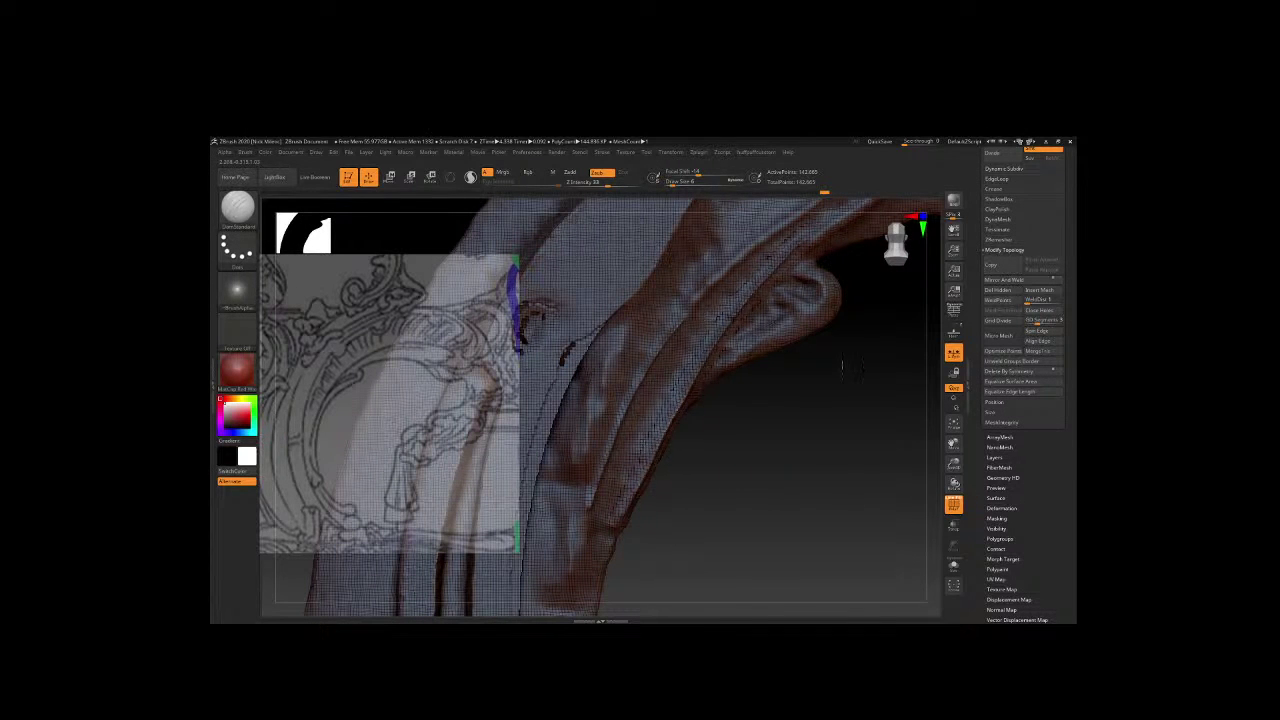
mouse_move(860, 420)
mouse_down()
mouse_move(851, 403)
mouse_move(420, 295)
mouse_up()
Switch brushes and tune size from 12 up to 41, plus intensity and falloff.
key(b)
key(m)
key(v)
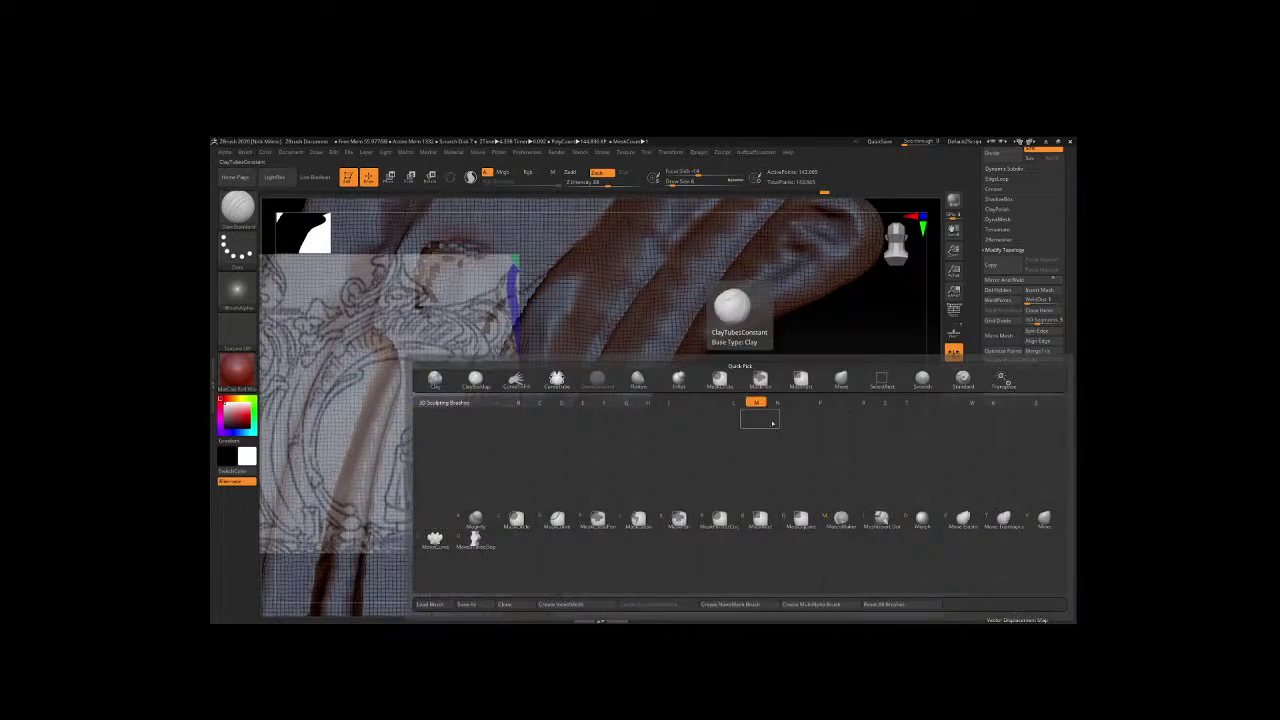
key(space)
key(space)
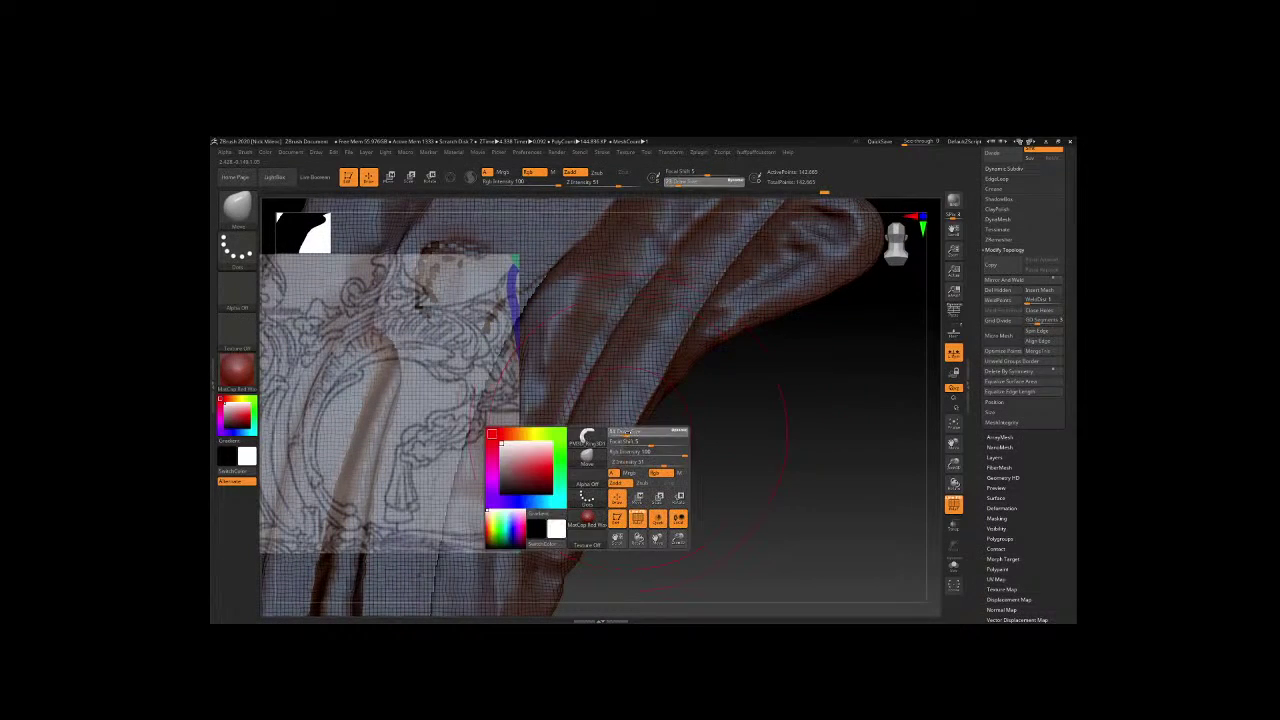
key(space)
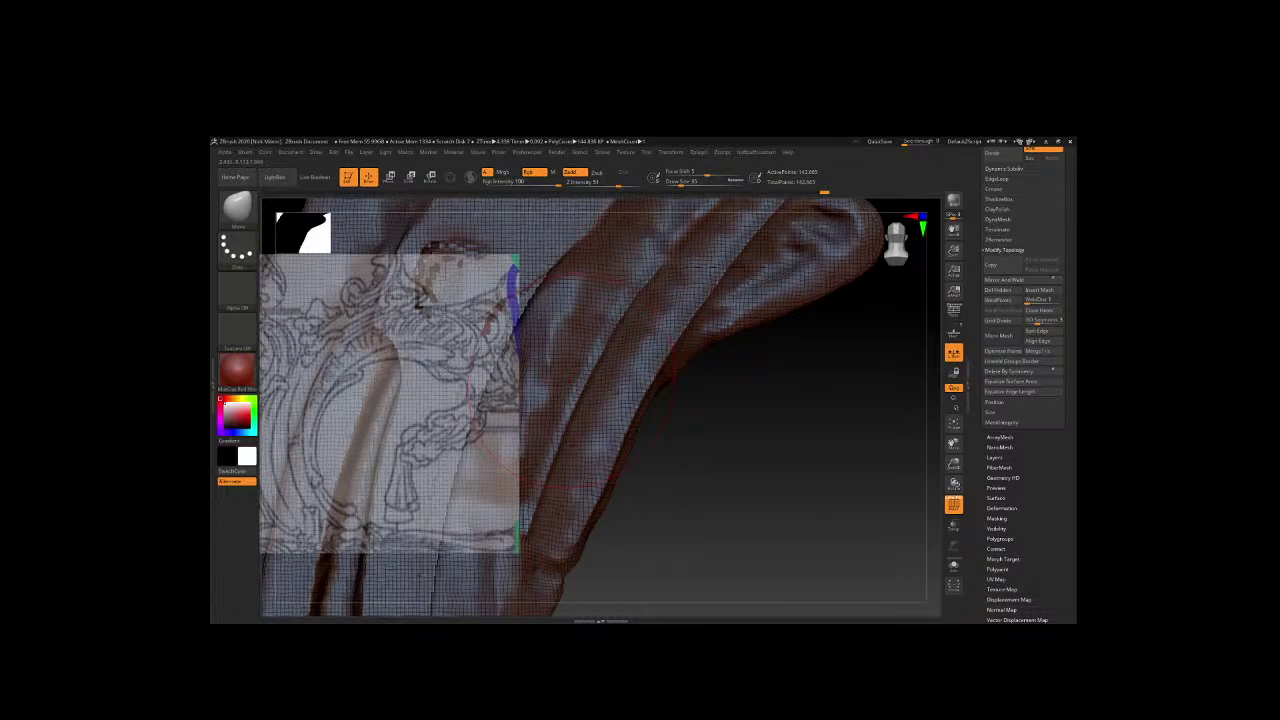
right_drag(548, 292, 548, 292)
key(space)
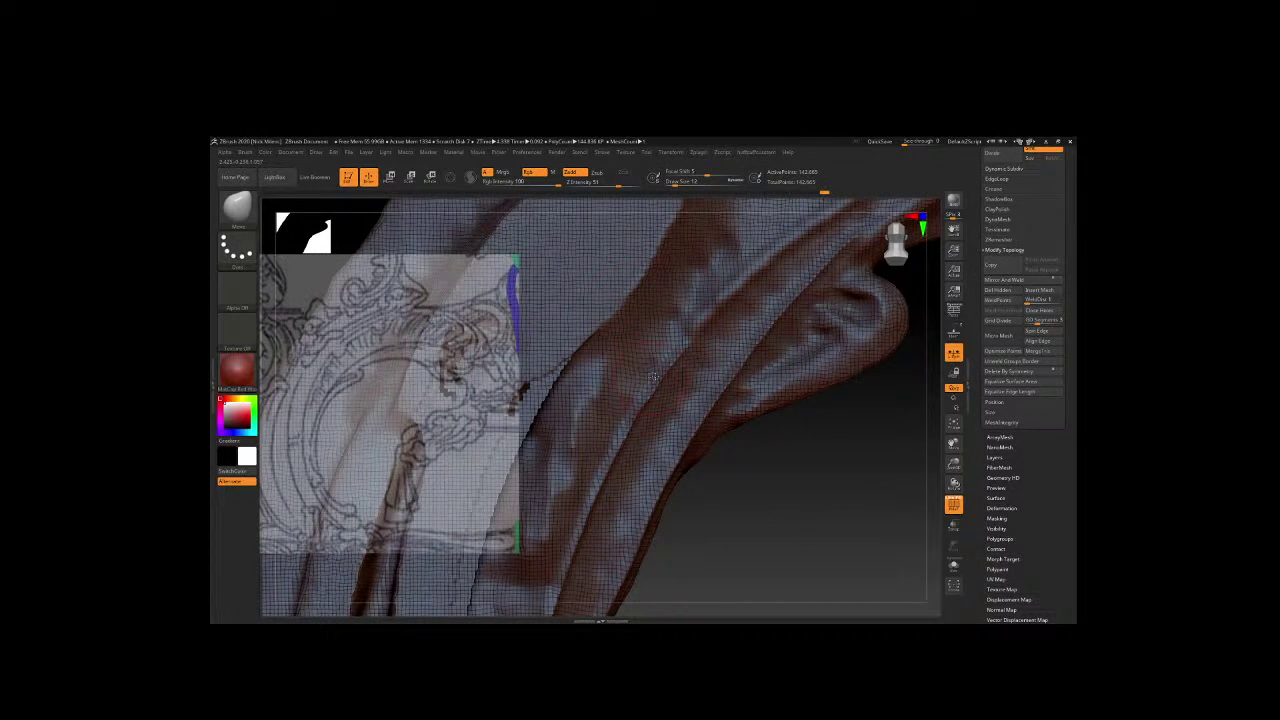
right_drag(650, 380, 412, 398)
key(space)
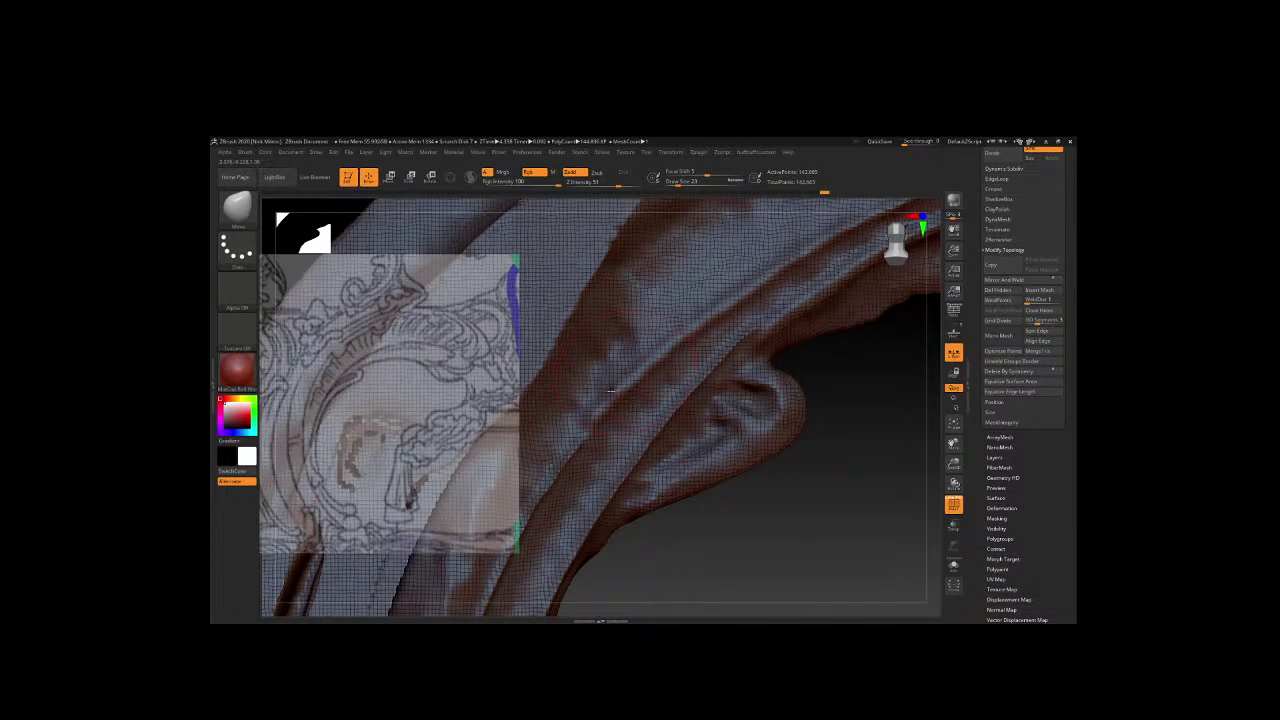
mouse_move(584, 414)
right_down()
mouse_move(640, 420)
mouse_move(686, 371)
right_up()
key(space)
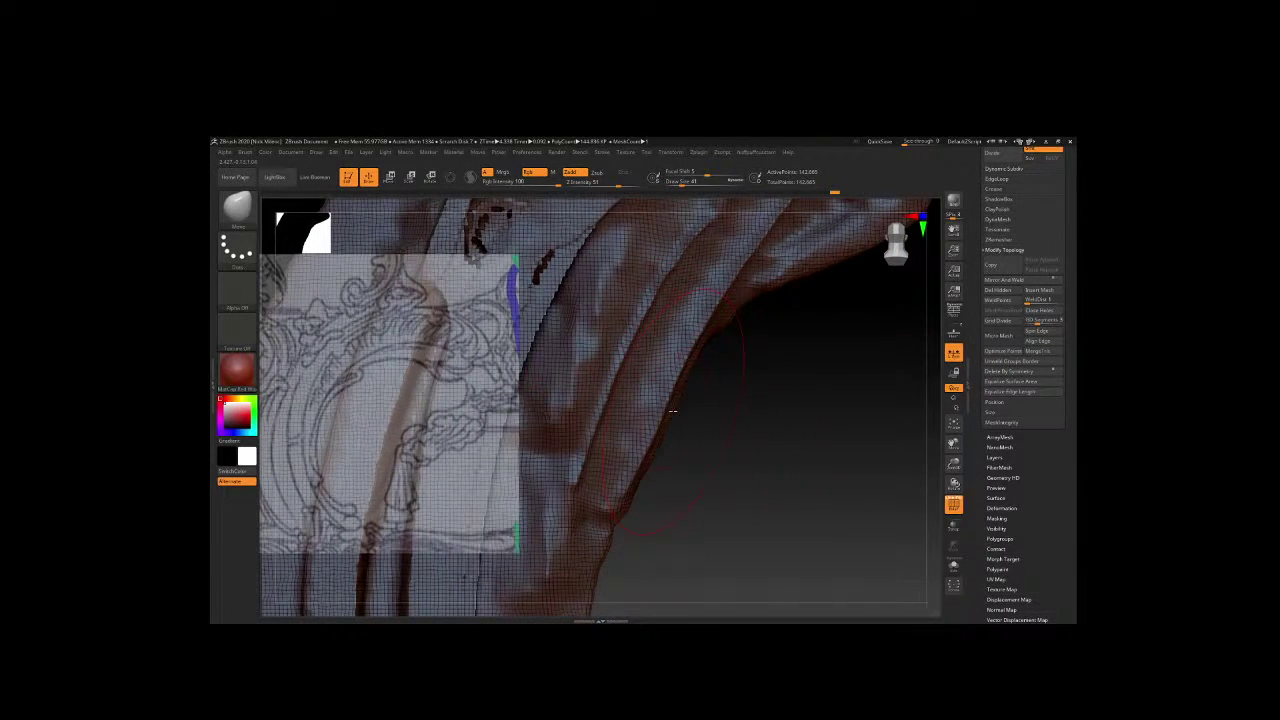
right_drag(668, 410, 720, 400)
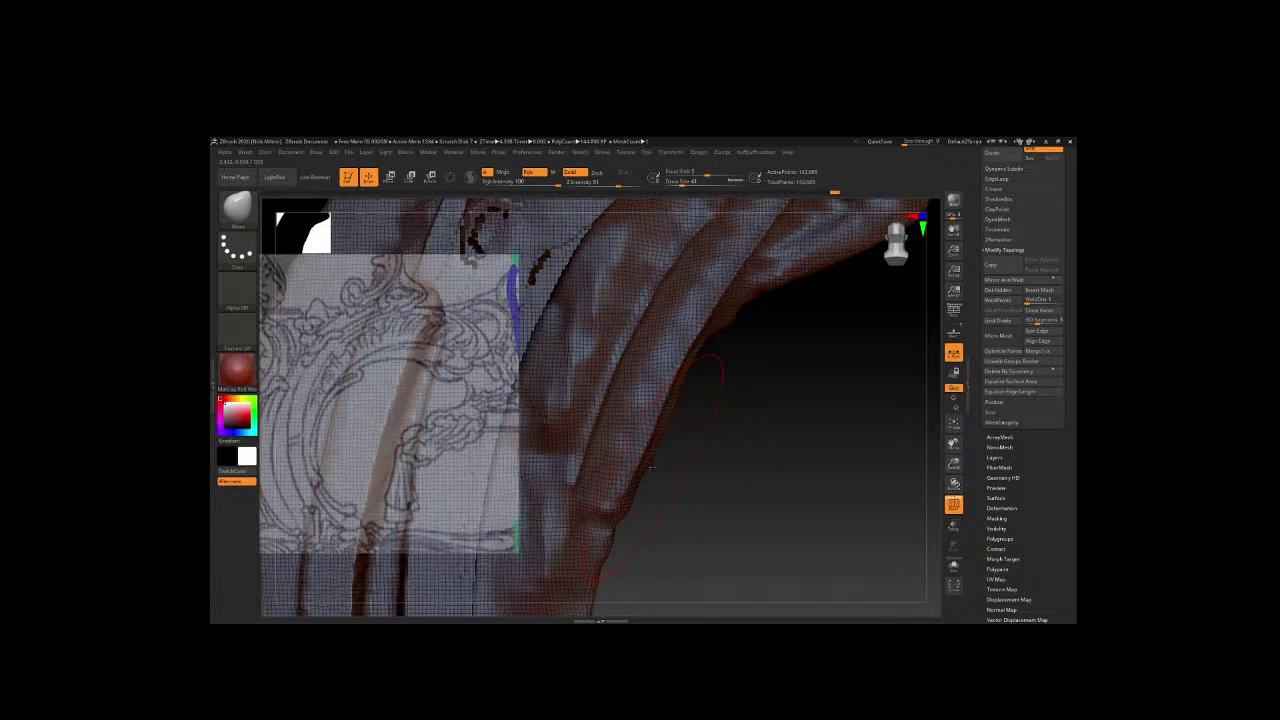
With the Move brush at size 23, push the fold edge out and reshape its upper edge near the curl.
key(b)
key(m)
key(v)
mouse_move(650, 420)
mouse_down()
mouse_move(625, 455)
mouse_move(639, 492)
mouse_up()
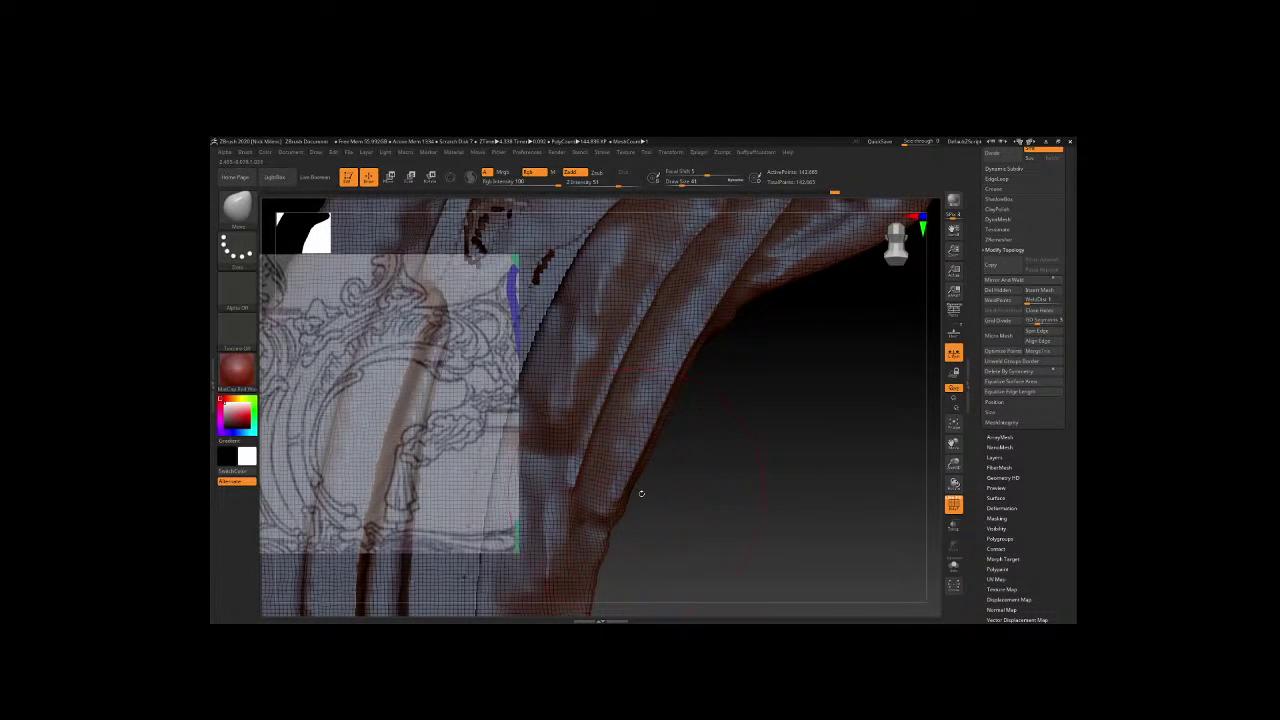
right_drag(781, 493, 741, 533)
key(space)
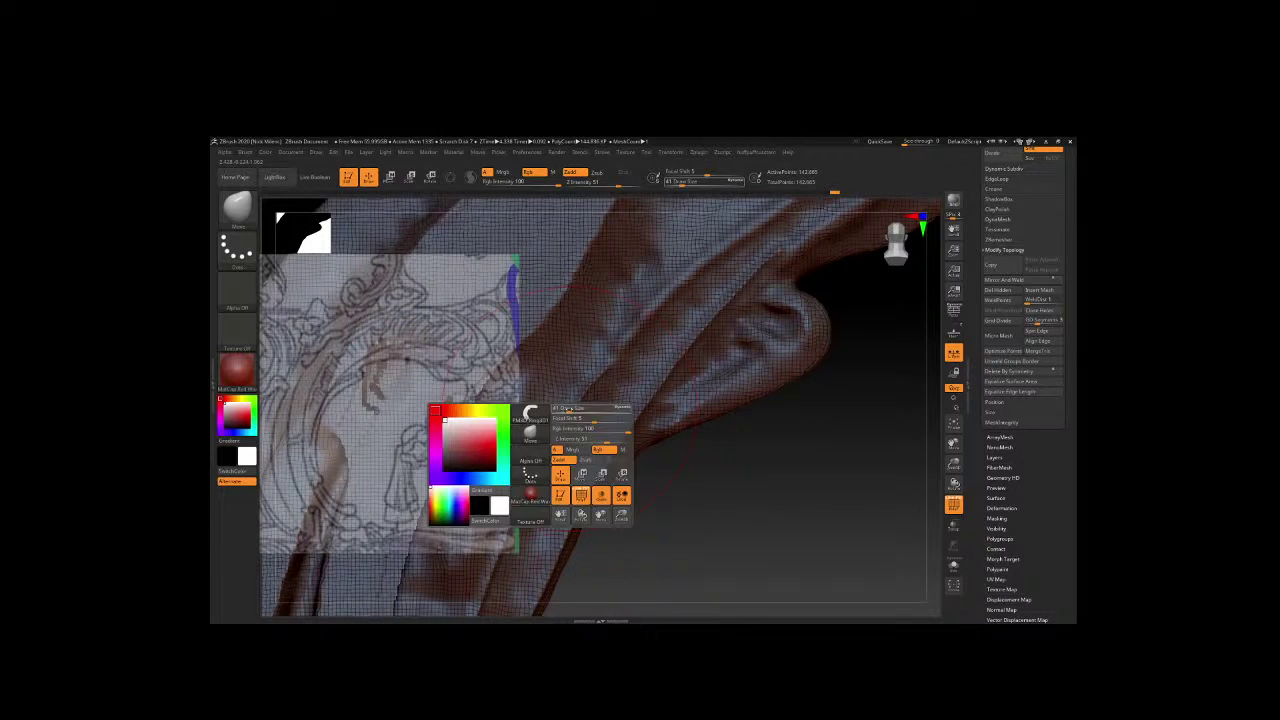
drag(600, 409, 560, 409)
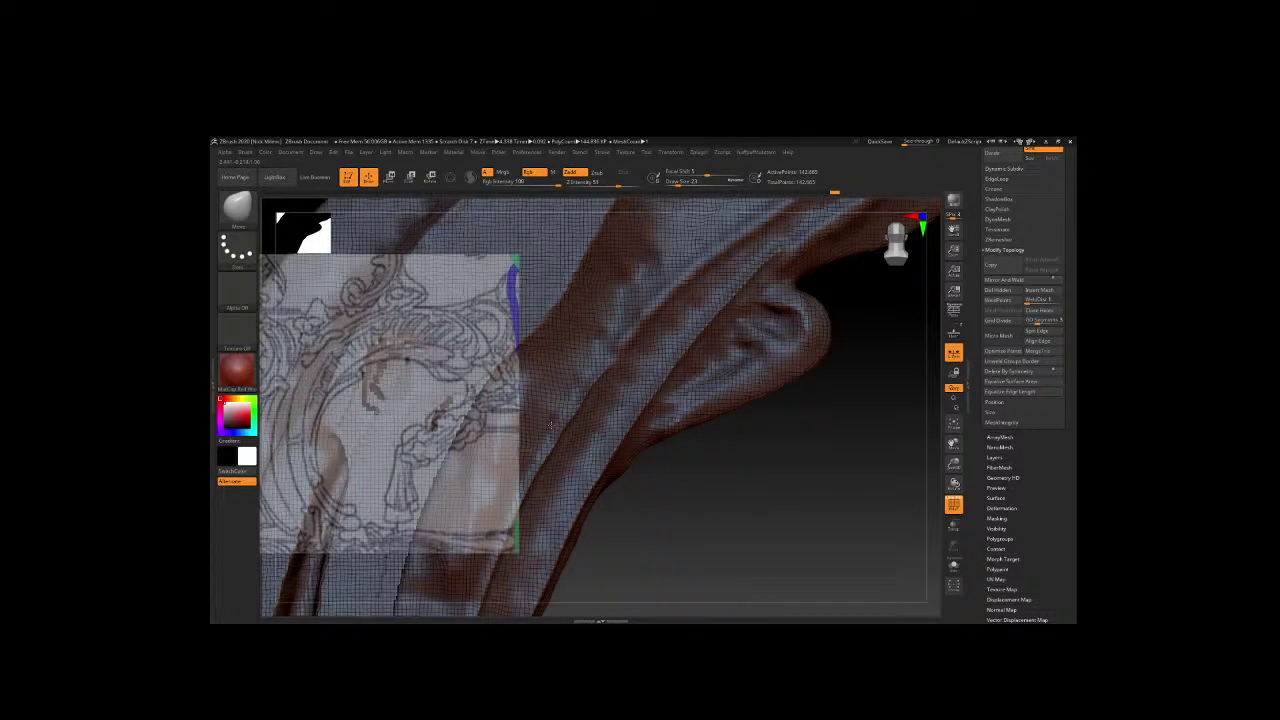
right_drag(551, 425, 620, 375)
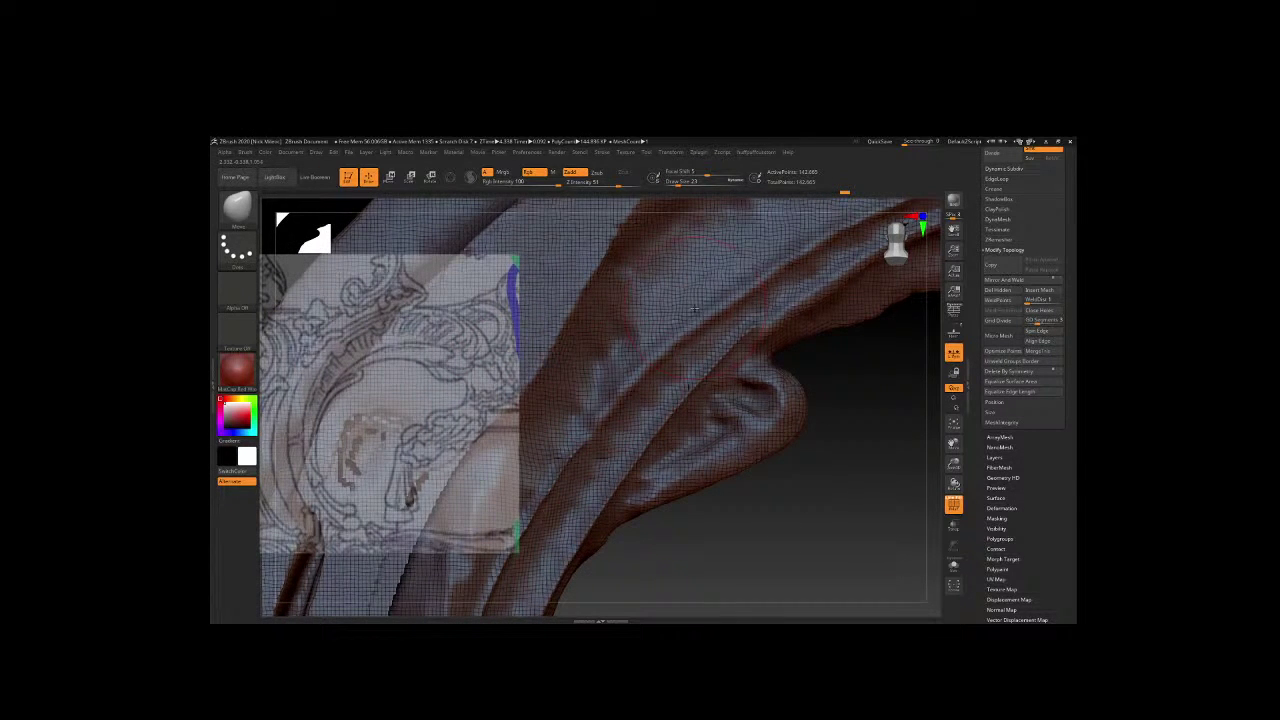
mouse_move(695, 309)
mouse_down()
mouse_move(690, 285)
mouse_move(790, 230)
mouse_up()
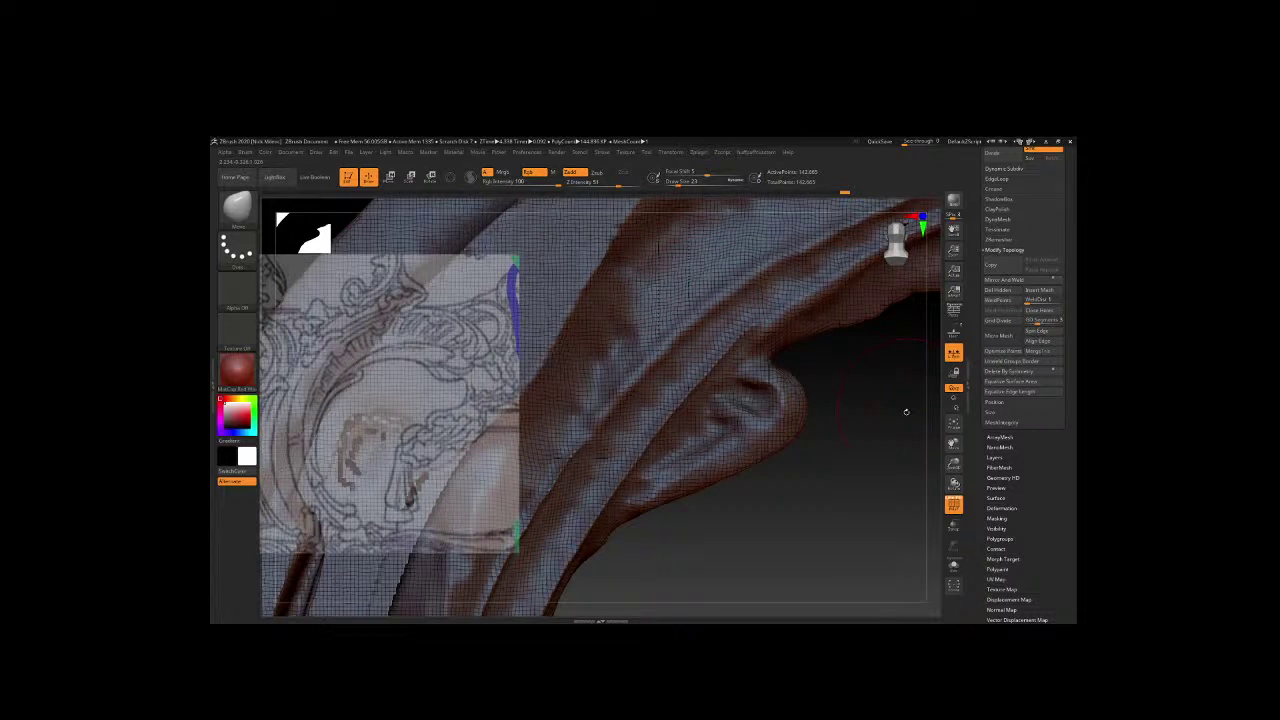
right_drag(906, 411, 810, 318)
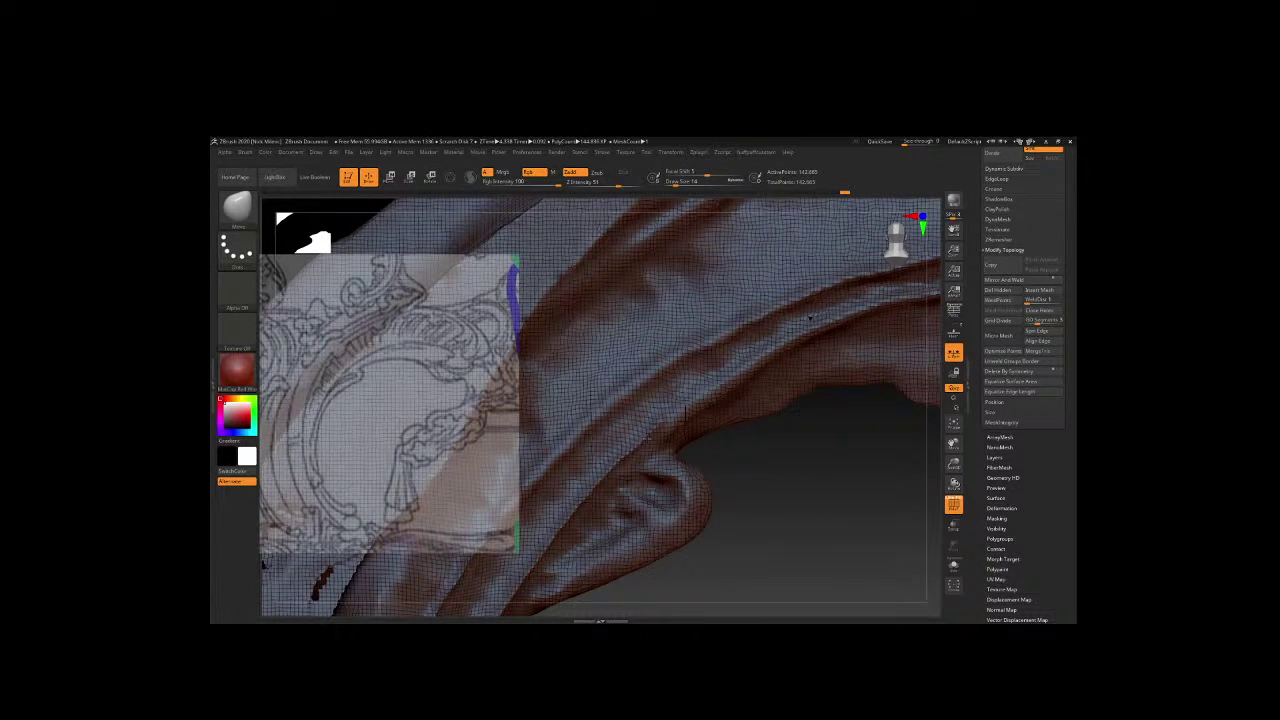
Sculpt and smooth the fold surface from several angles.
key(space)
right_drag(835, 469, 648, 398)
key(space)
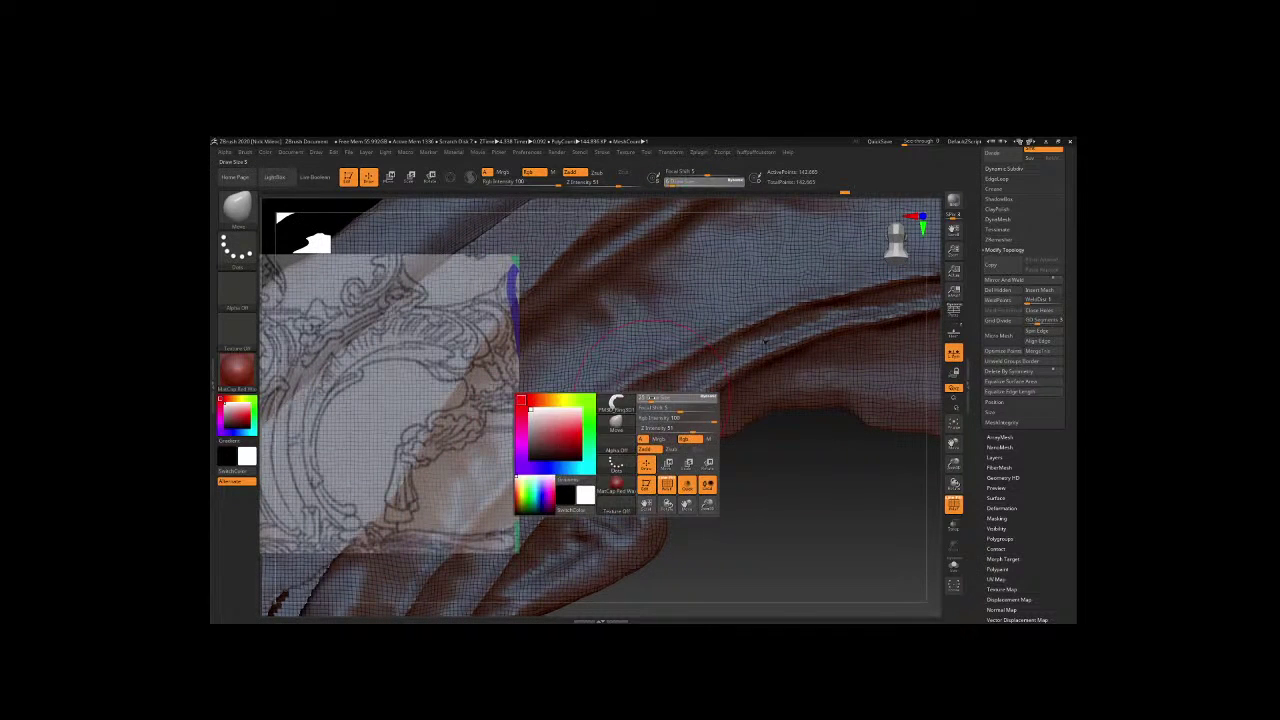
key(space)
drag(659, 370, 682, 301)
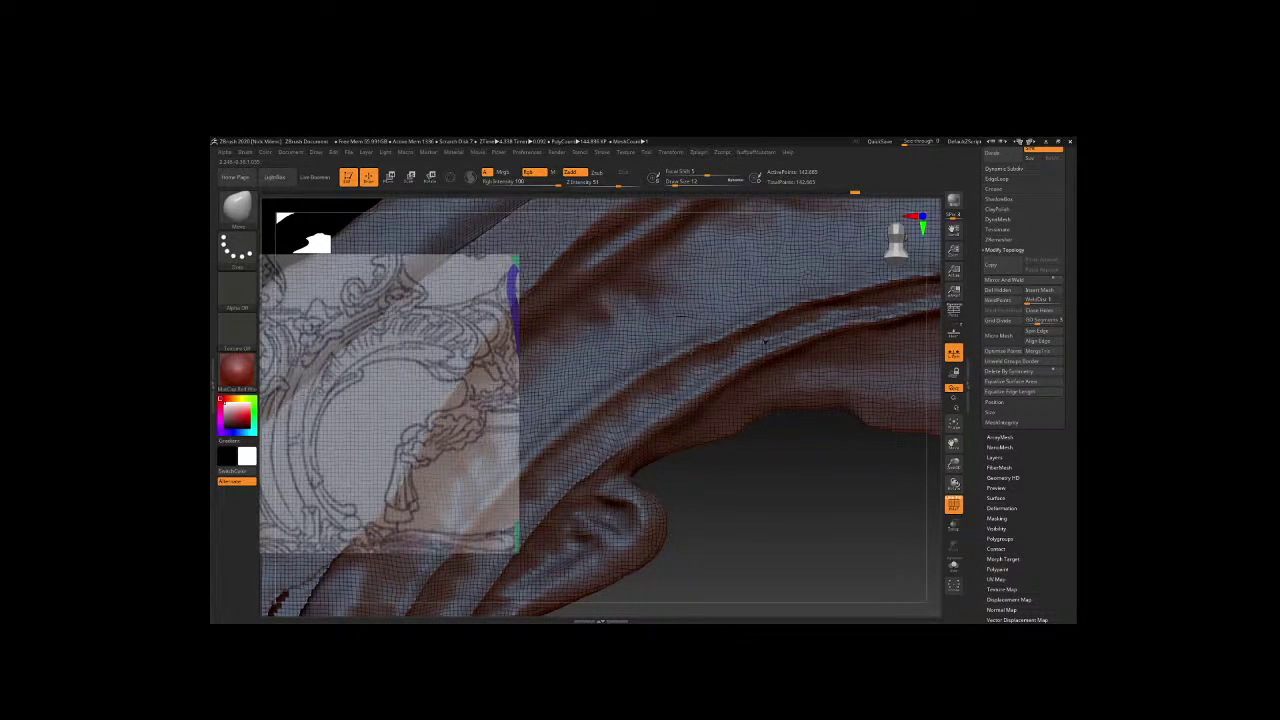
drag(753, 327, 763, 337)
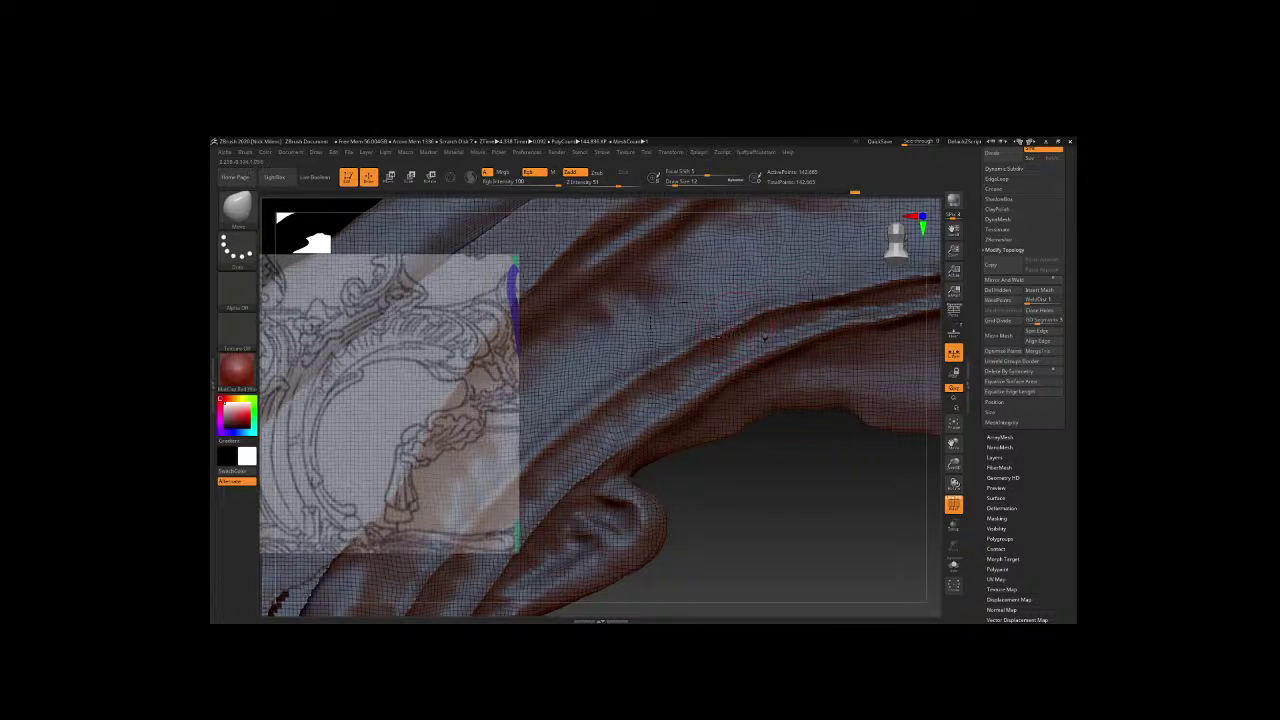
right_drag(863, 440, 718, 323)
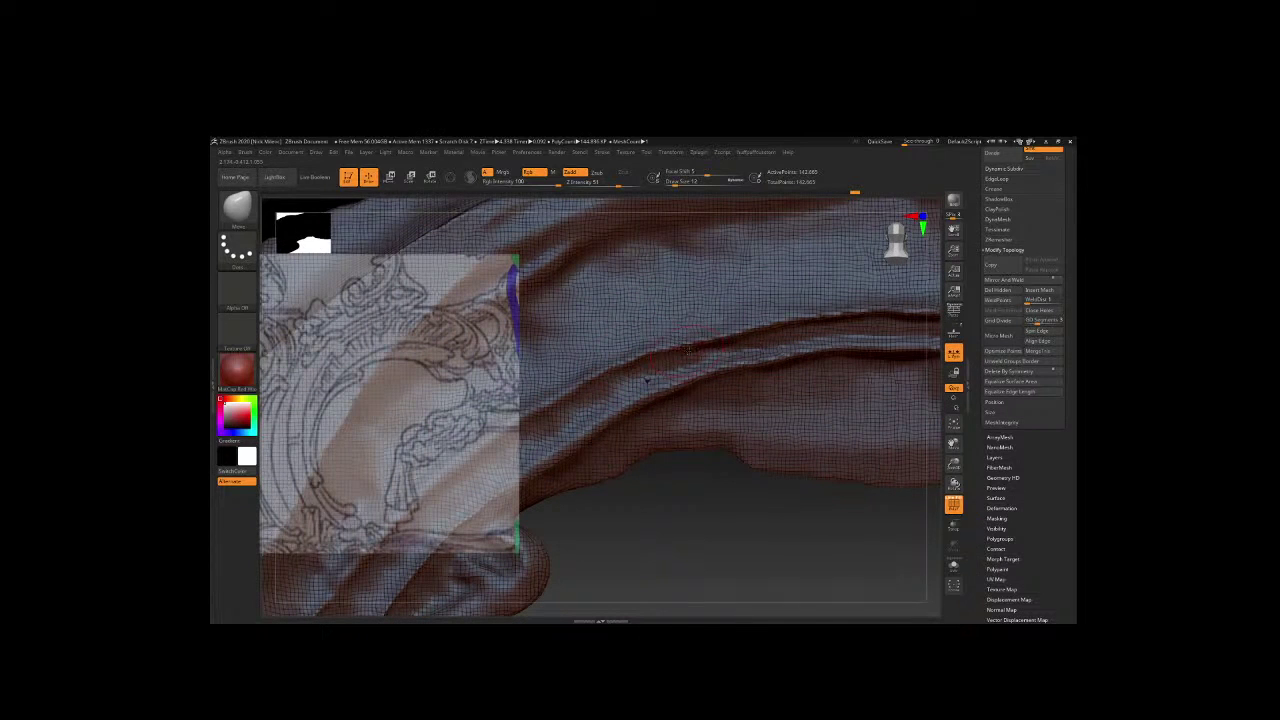
drag(688, 348, 760, 365)
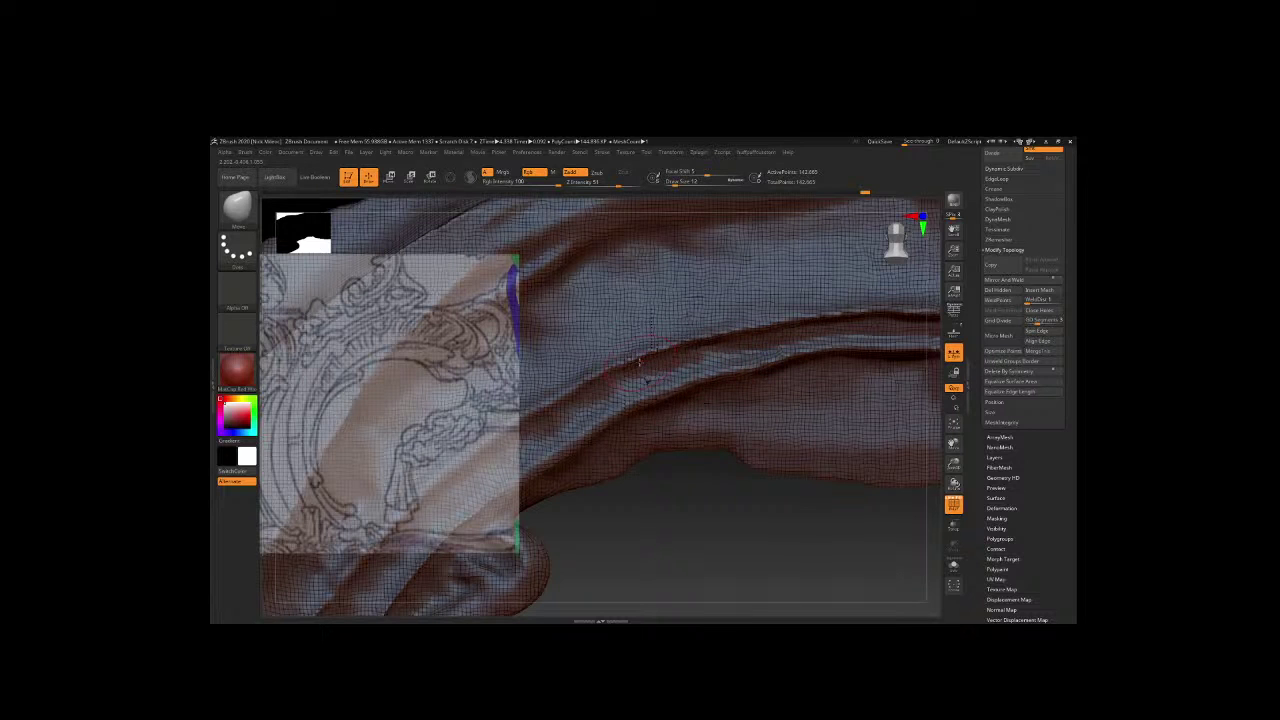
Carve a darker crease along the fold at brush size 22, then drop the size to 14.
key(space)
right_drag(640, 380, 654, 467)
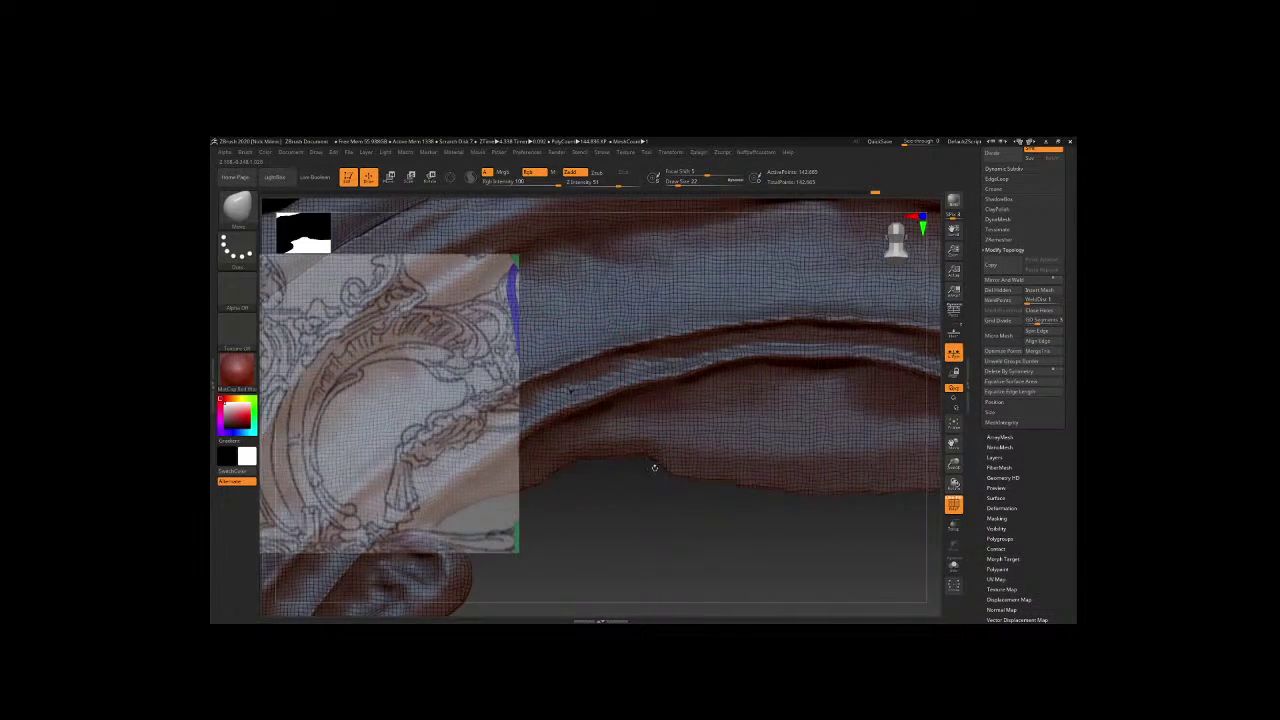
drag(750, 362, 750, 371)
drag(790, 508, 735, 342)
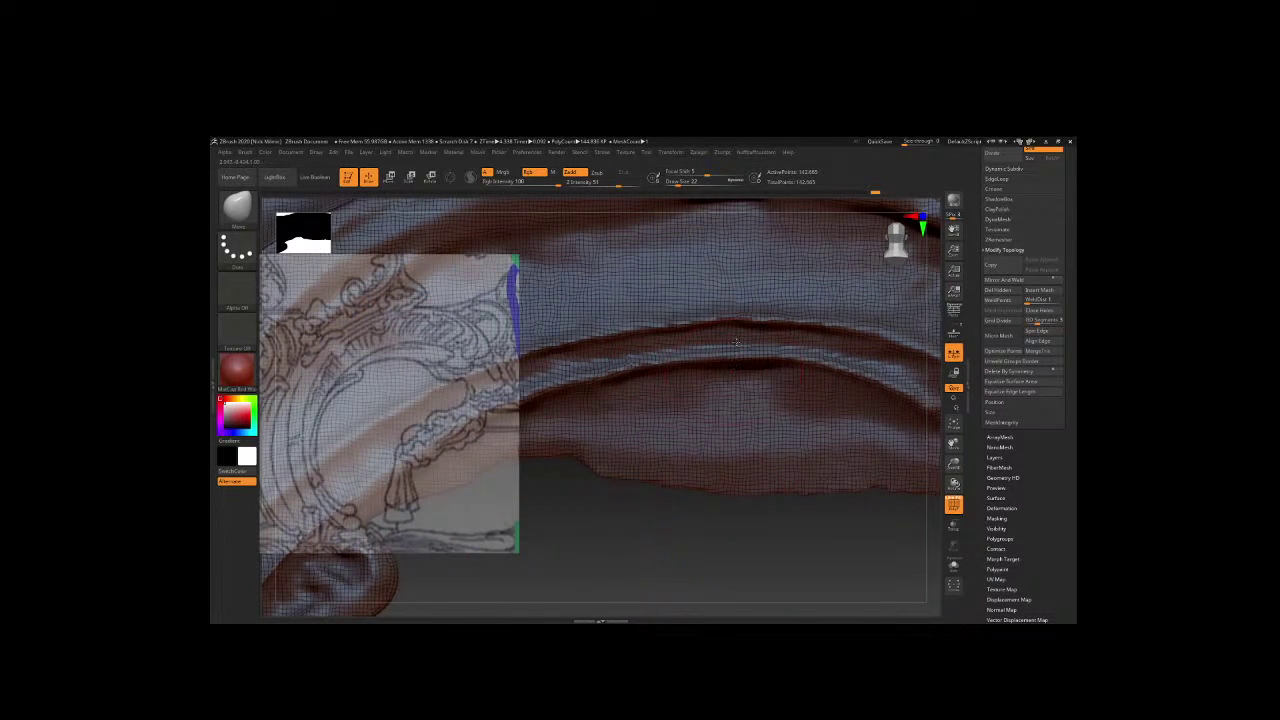
right_drag(716, 361, 689, 372)
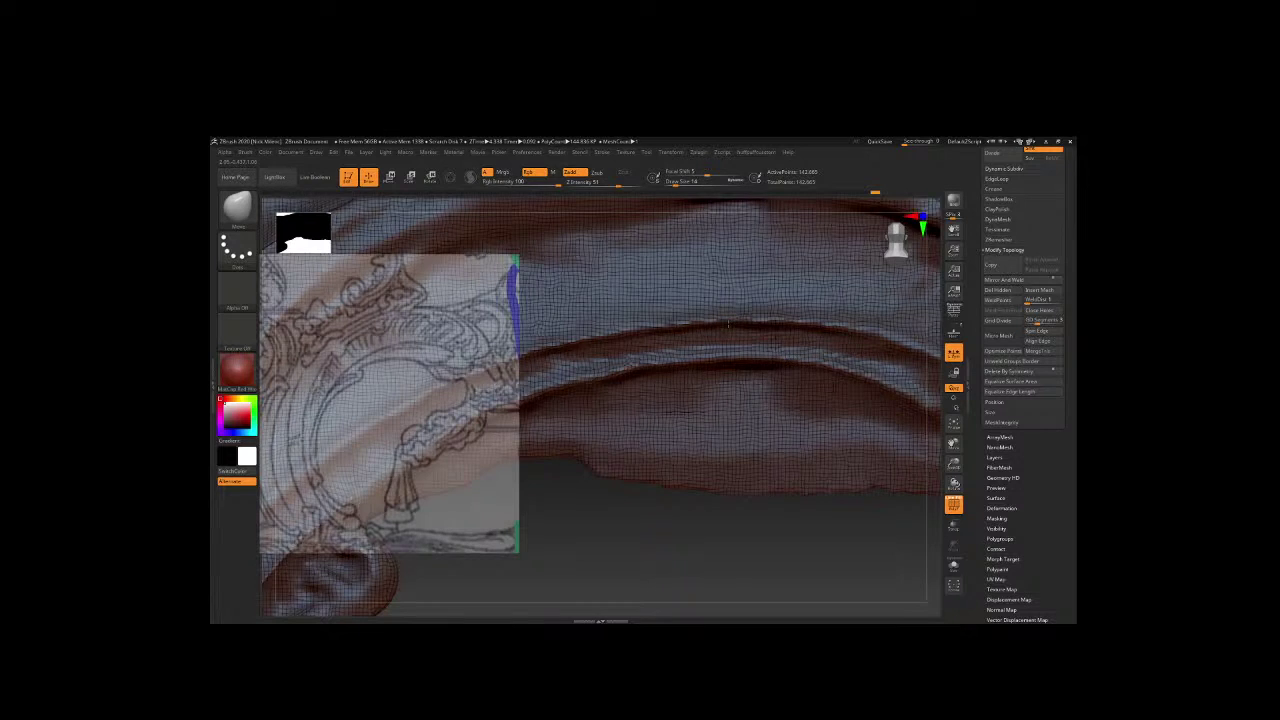
drag(866, 530, 752, 386)
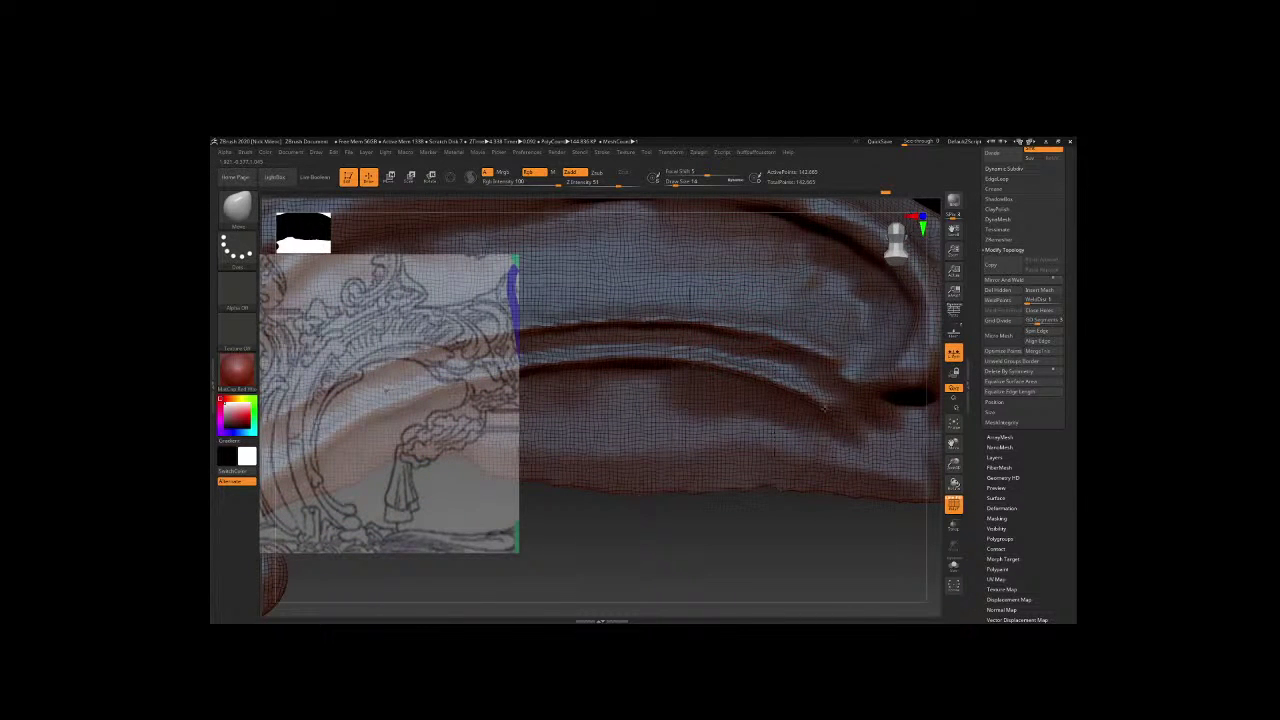
drag(846, 529, 800, 428)
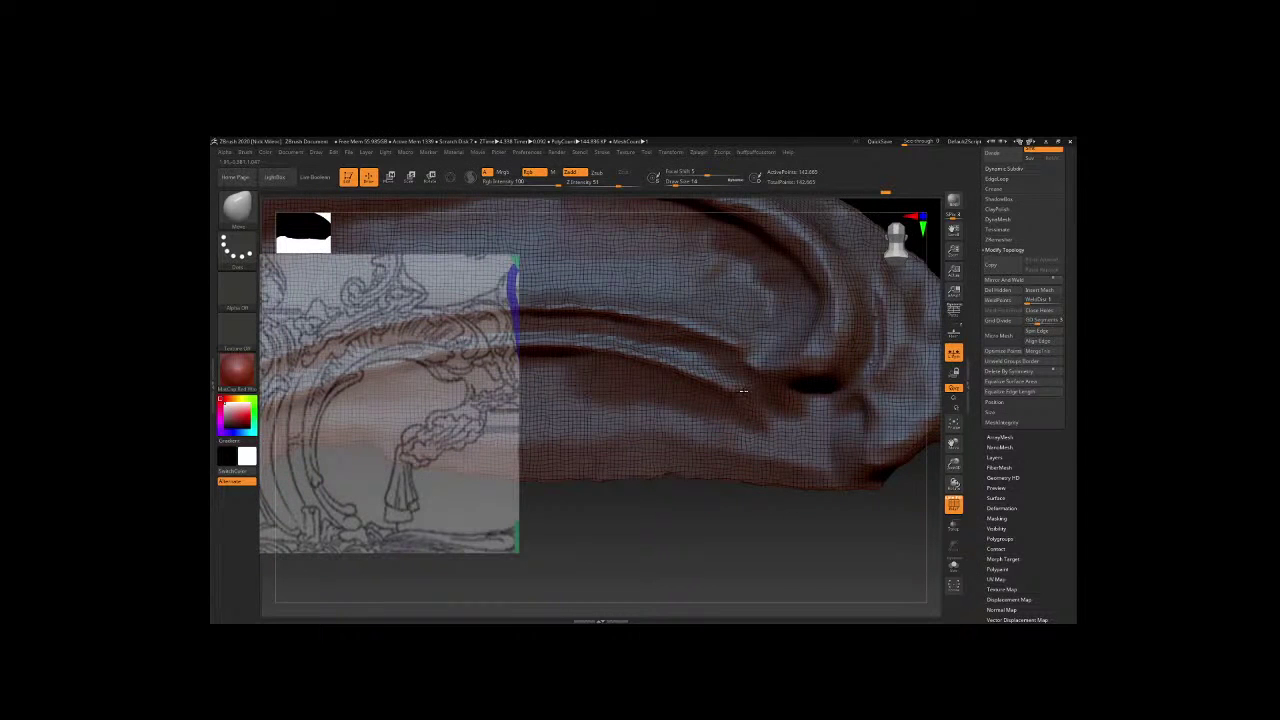
Orbit from edge-on to a close-up of the curved scroll, then switch to the stucco photo in Photos.
drag(741, 508, 752, 503)
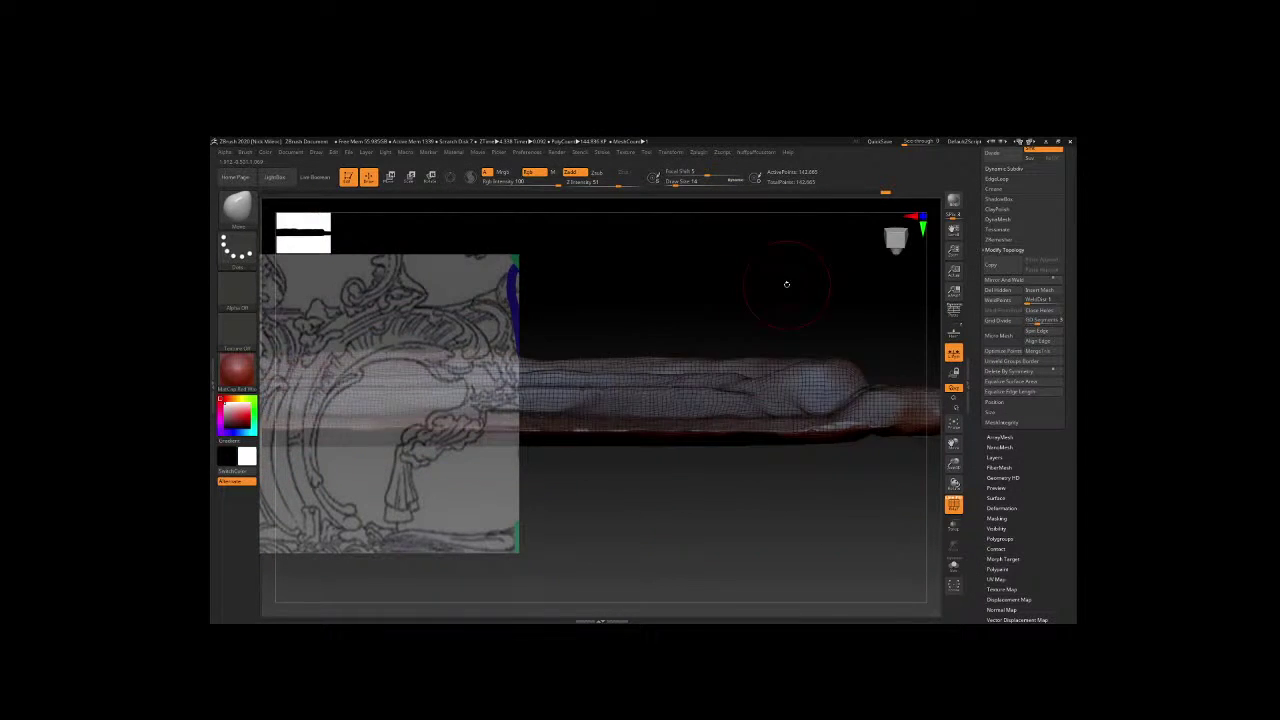
mouse_move(792, 281)
mouse_down()
mouse_move(609, 283)
mouse_move(706, 277)
mouse_move(657, 360)
mouse_up()
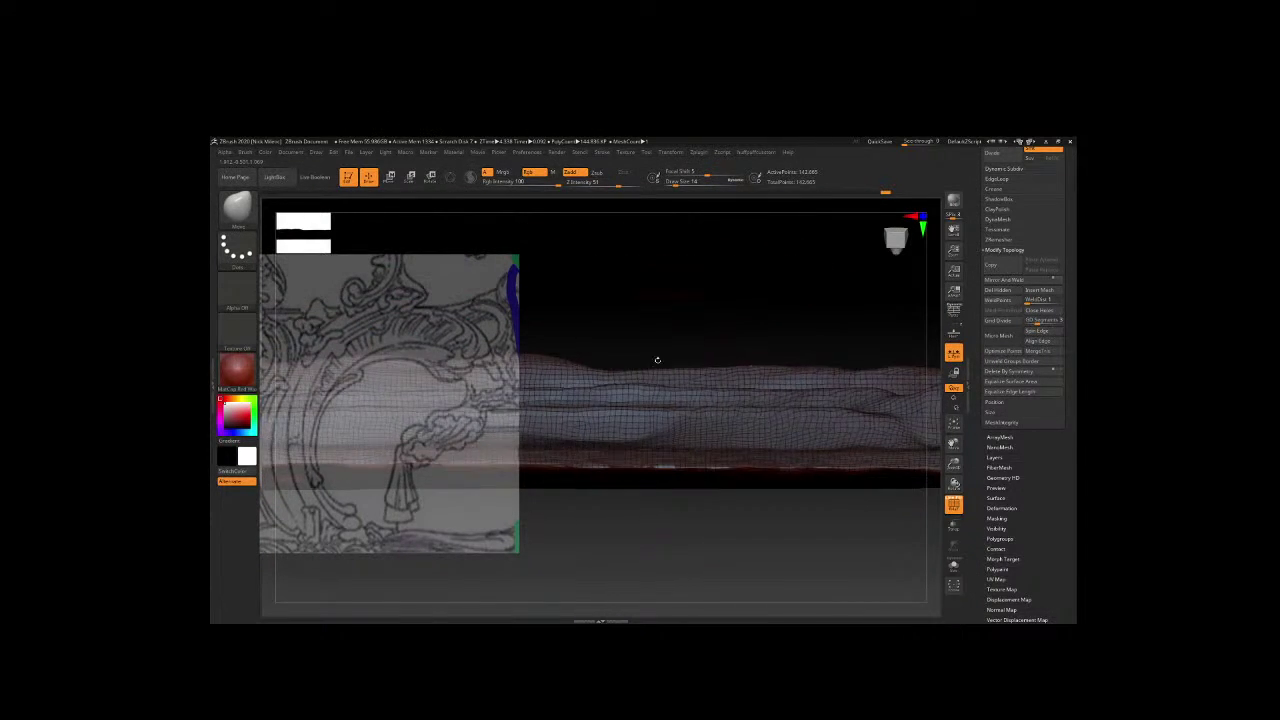
key(space)
mouse_move(608, 393)
mouse_down()
mouse_move(714, 291)
mouse_move(654, 277)
mouse_move(760, 300)
mouse_move(1075, 322)
mouse_move(694, 346)
mouse_move(771, 423)
mouse_move(778, 402)
mouse_up()
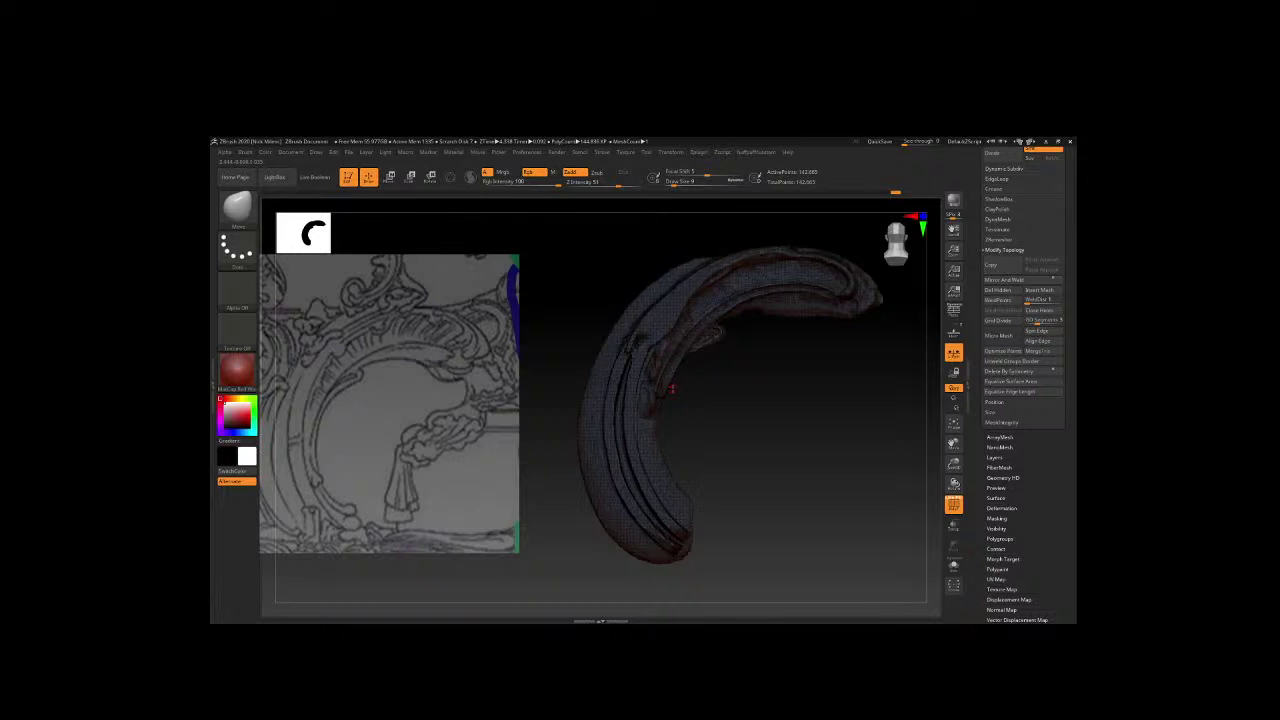
mouse_move(740, 432)
mouse_down()
mouse_move(677, 531)
mouse_move(750, 400)
mouse_move(651, 407)
mouse_up()
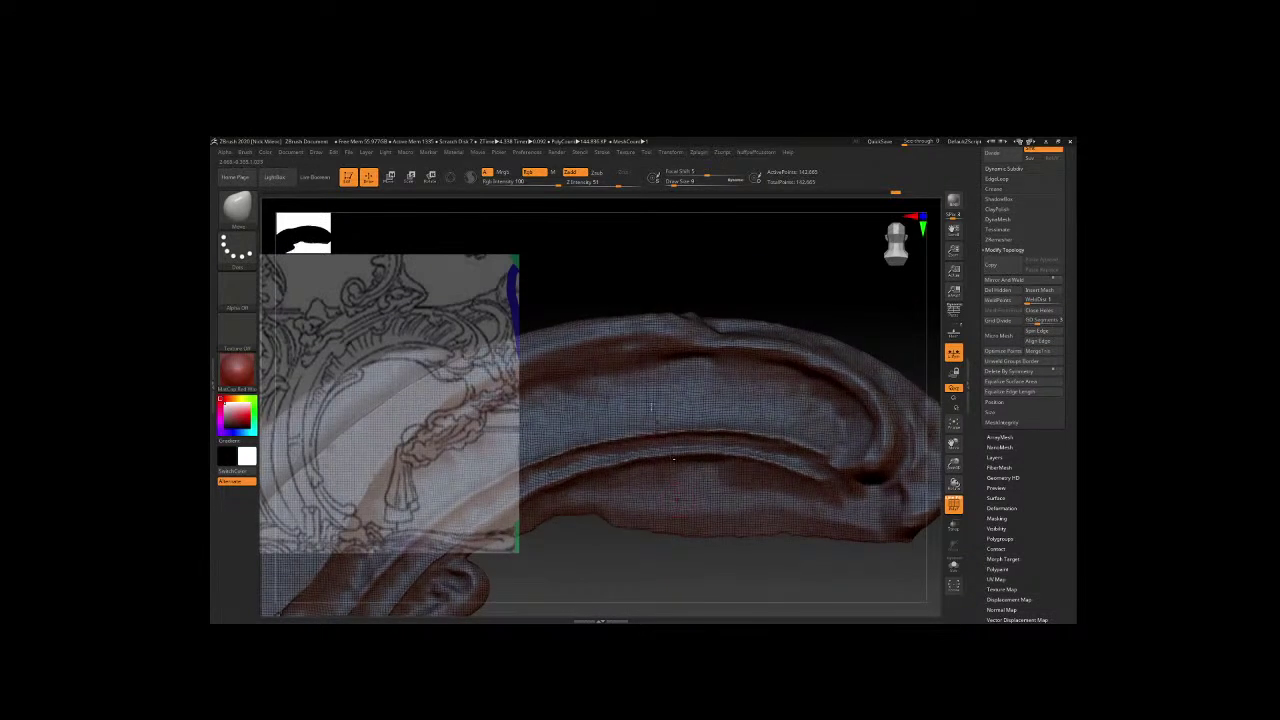
drag(688, 261, 711, 263)
key(alt+Tab)
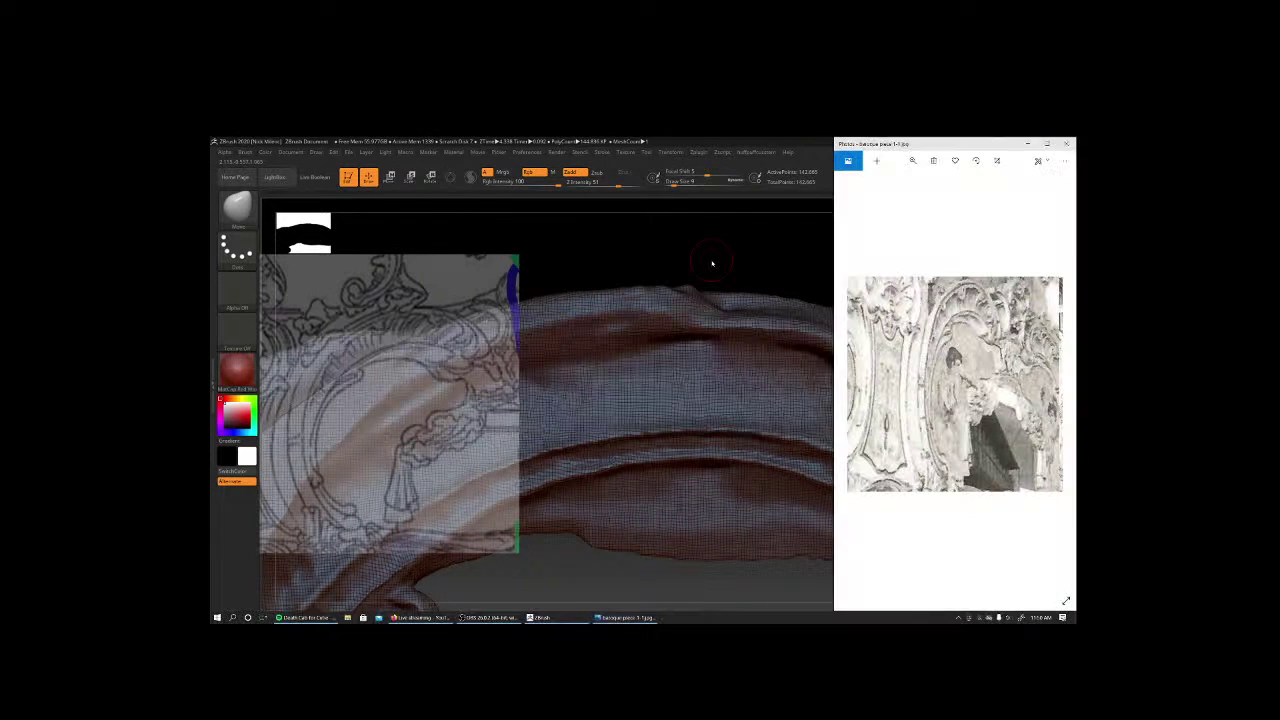
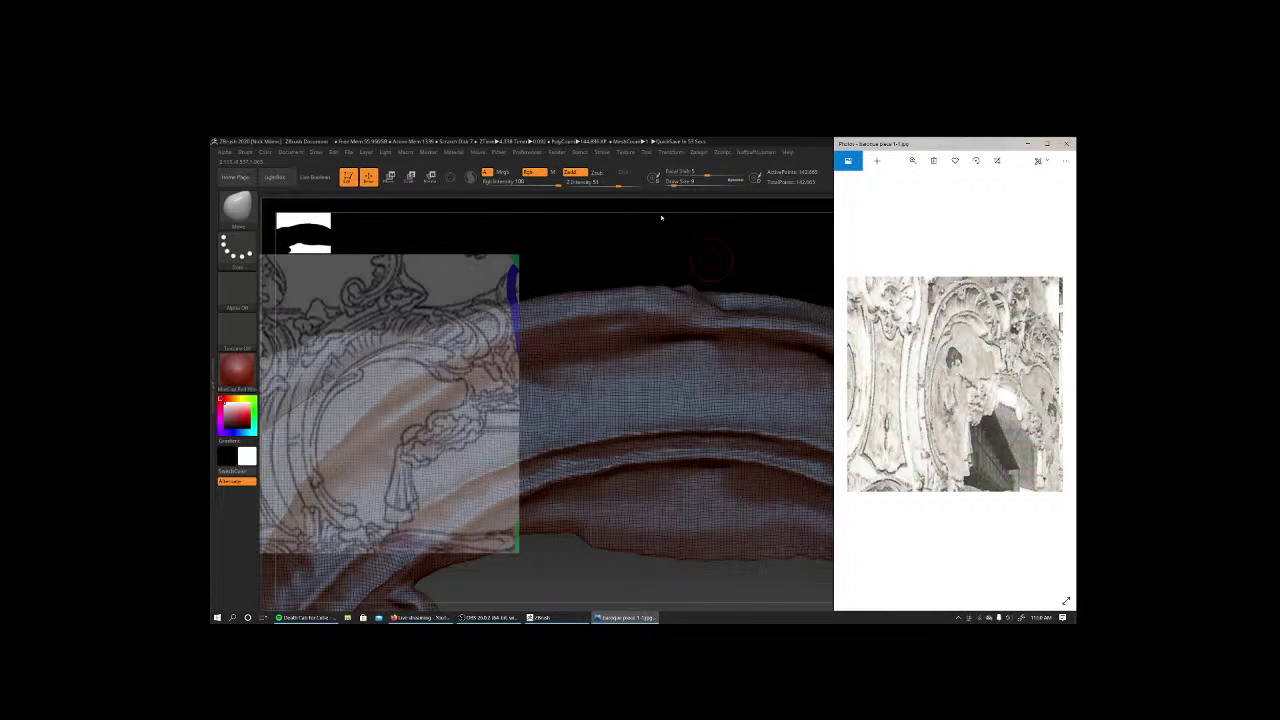
Return the ZBrush draped-cloth sculpt to full screen and orbit it to a new angle.
click(578, 257)
drag(577, 254, 644, 257)
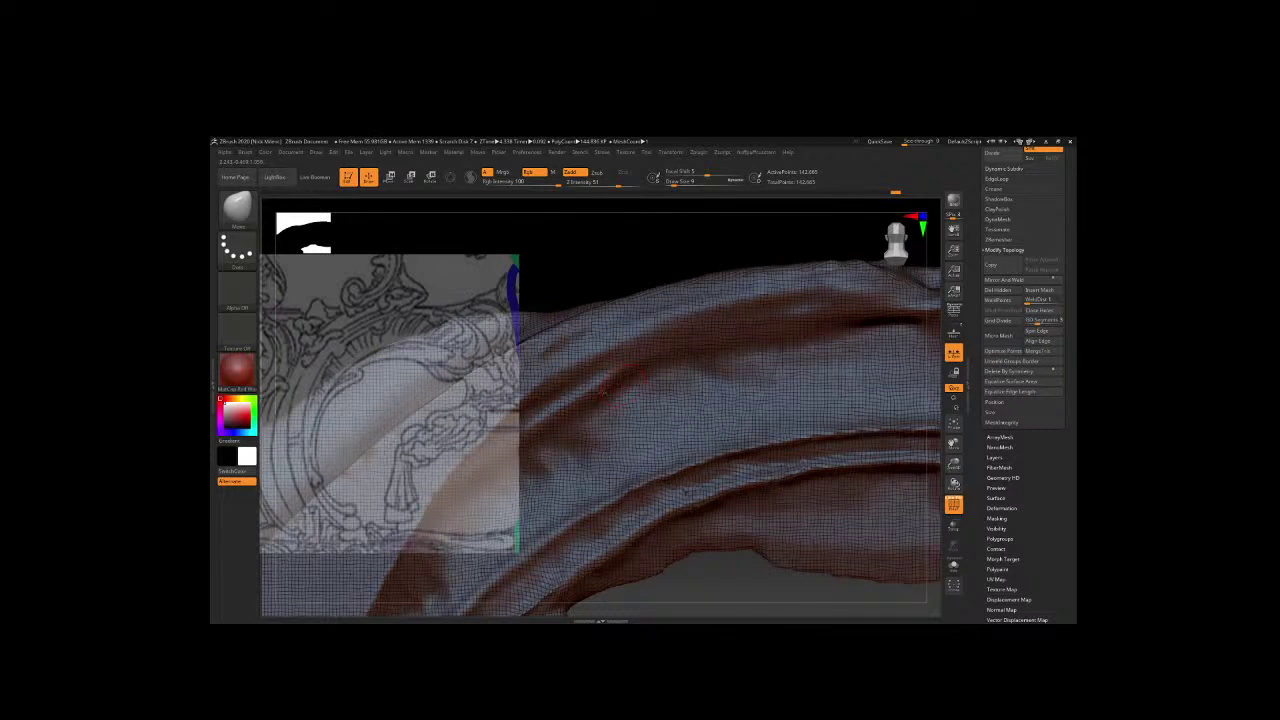
Select the ClayBuildup brush and build clay along the upper fold of the curved rib.
key(b)
key(c)
key(b)
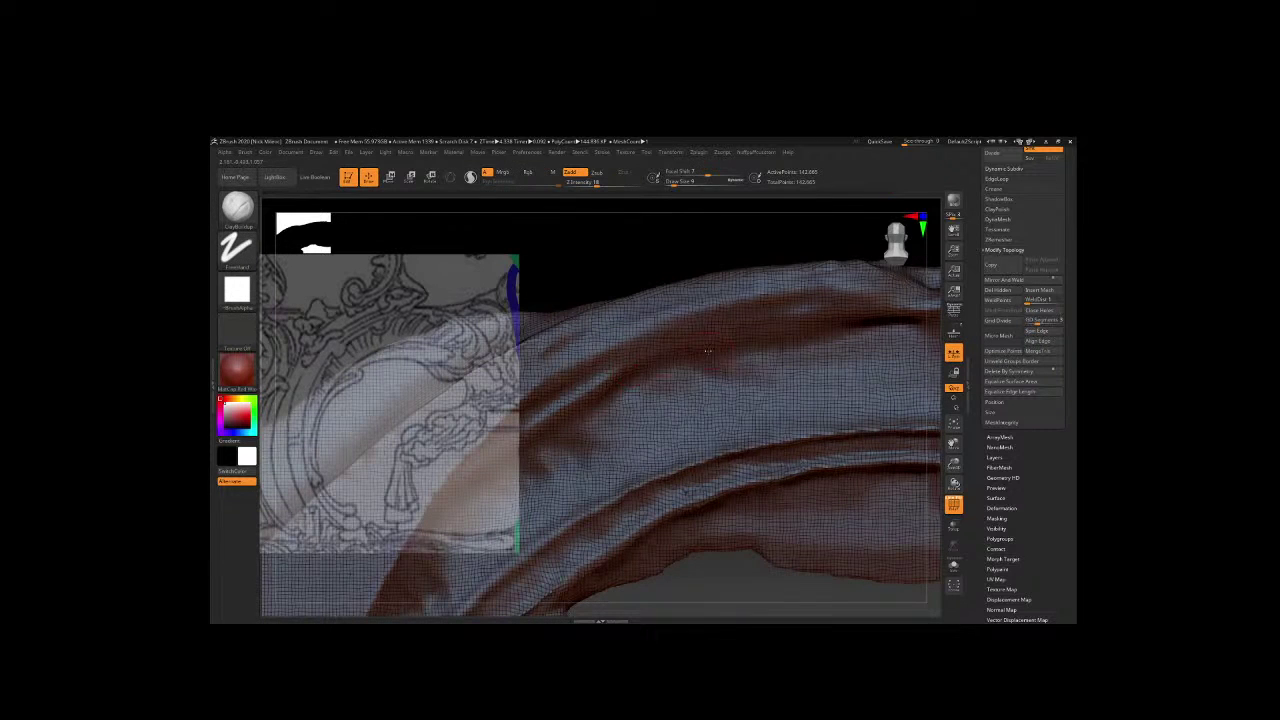
key(space)
key(space)
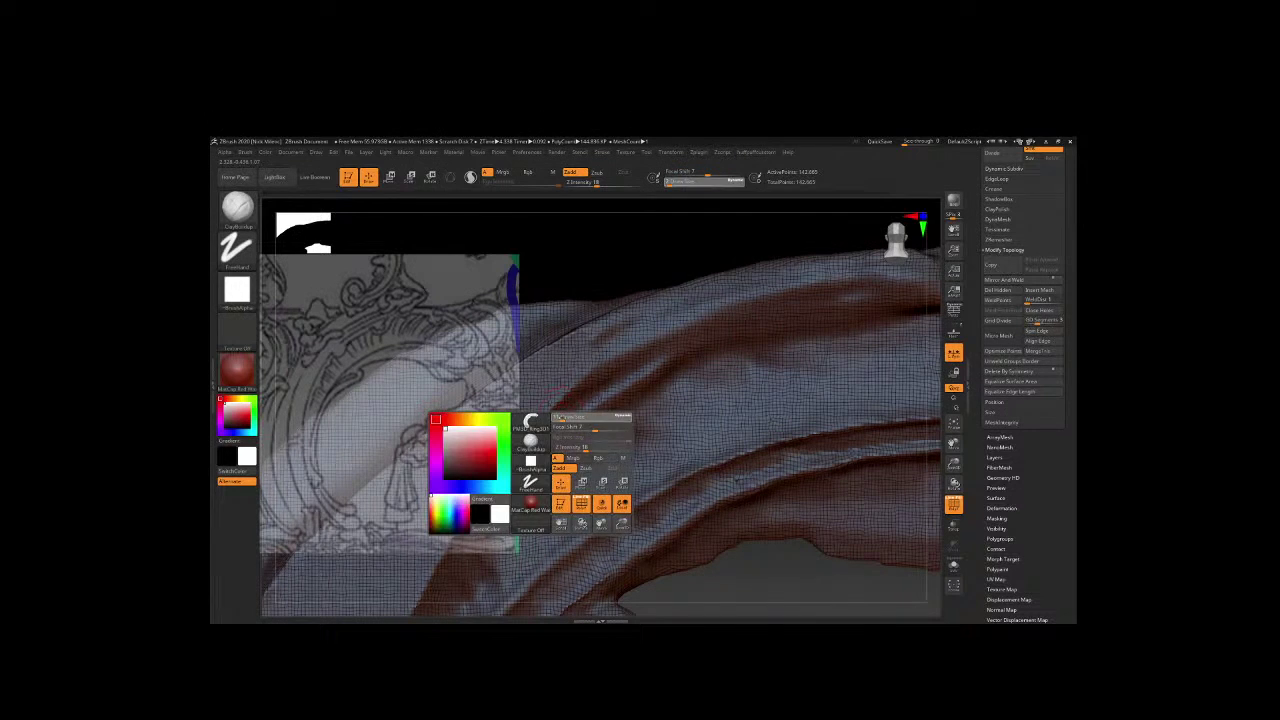
mouse_move(572, 413)
mouse_down()
mouse_move(720, 335)
mouse_move(880, 300)
mouse_up()
mouse_move(565, 410)
mouse_down()
mouse_move(605, 360)
mouse_move(880, 290)
mouse_up()
Sculpt the diagonal band of folds and raise a ridge up the right-hand folds.
drag(700, 585, 640, 570)
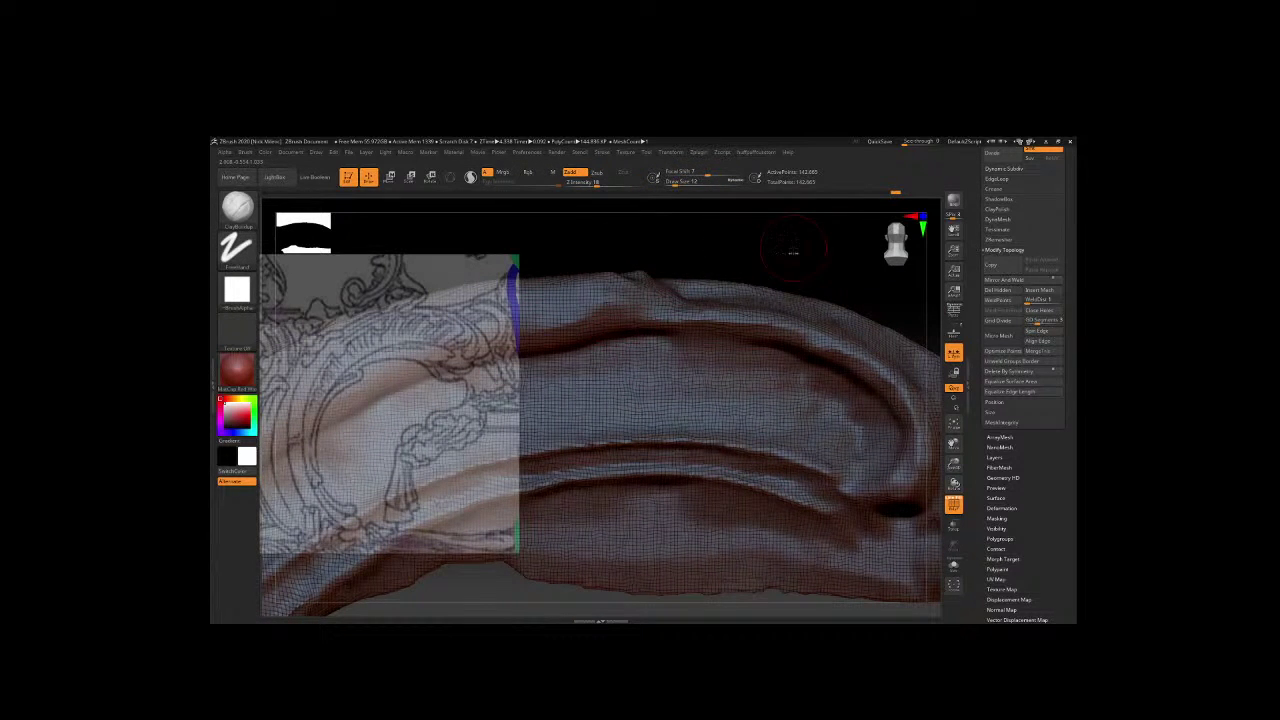
drag(792, 252, 610, 285)
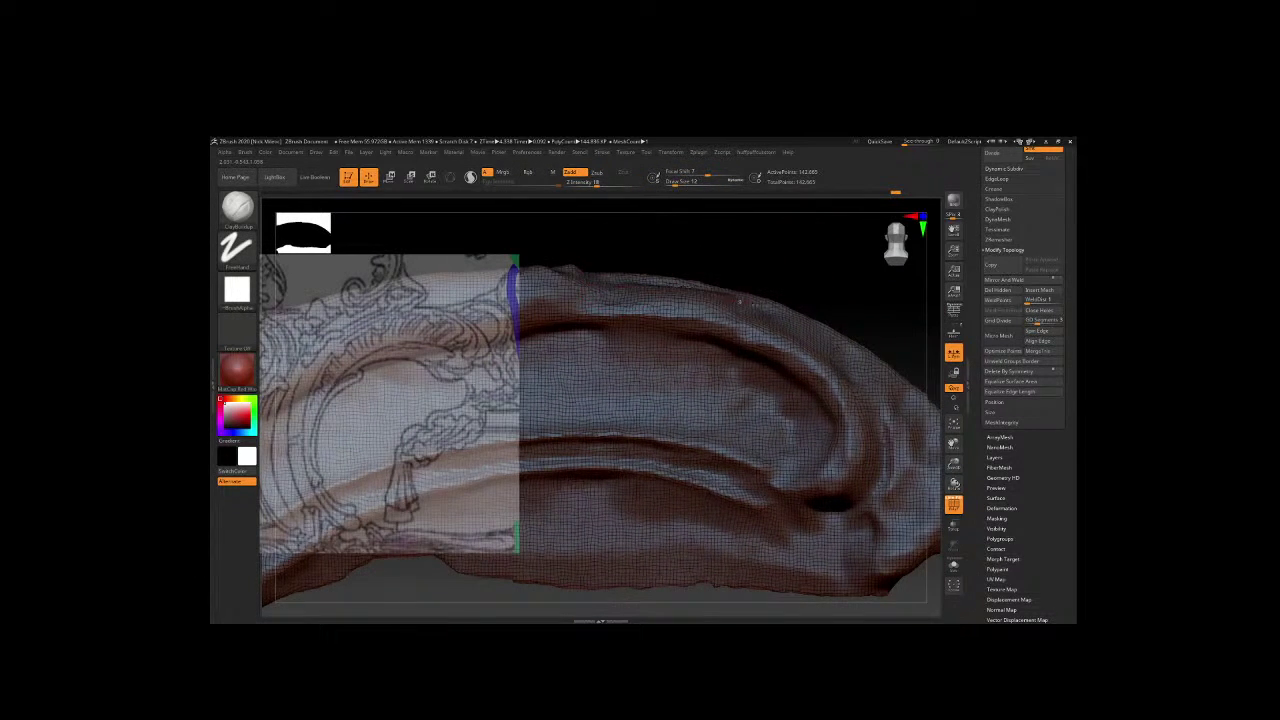
mouse_move(740, 301)
mouse_down()
mouse_move(850, 365)
mouse_move(900, 480)
mouse_up()
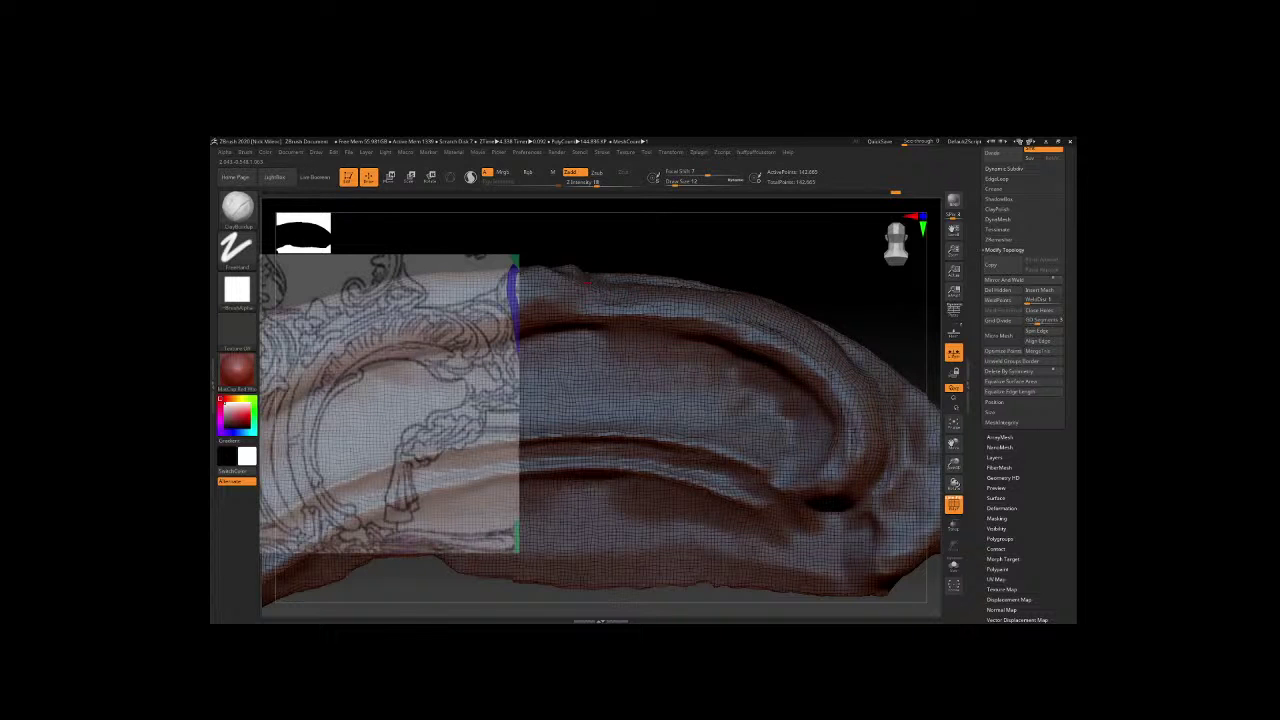
mouse_move(835, 360)
mouse_down()
mouse_move(749, 284)
mouse_move(763, 329)
mouse_move(757, 453)
mouse_up()
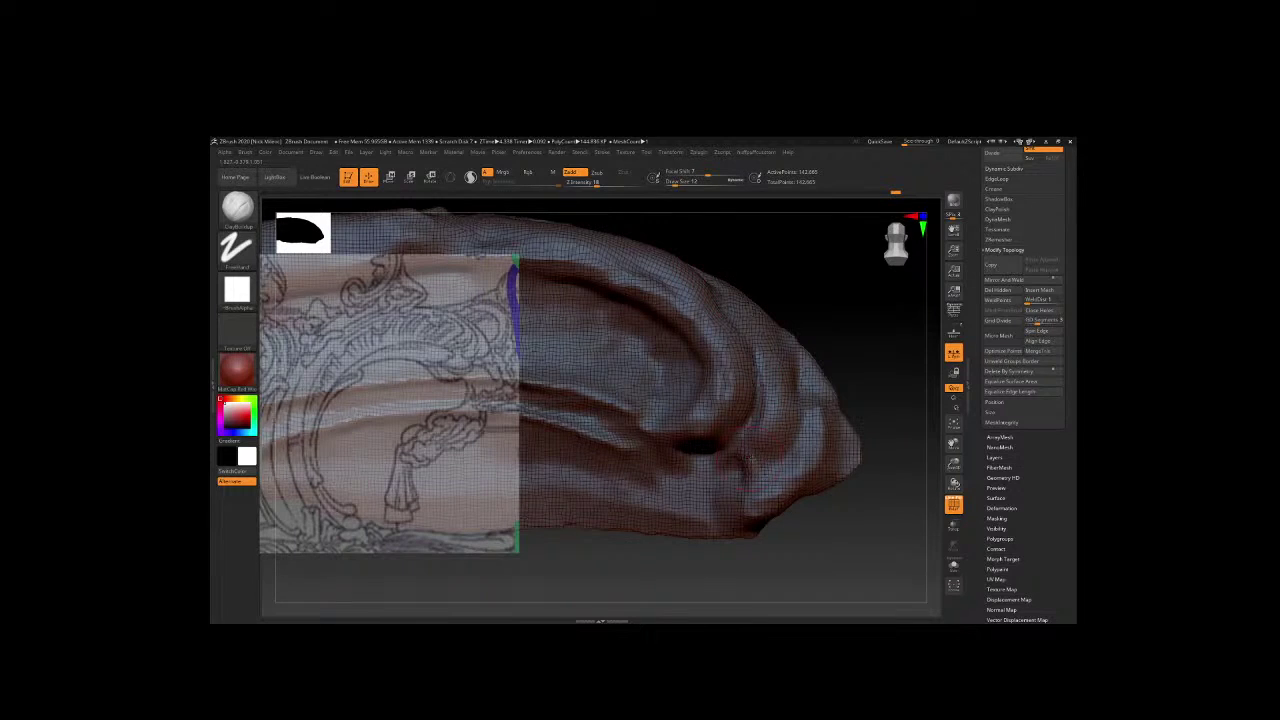
drag(880, 520, 860, 500)
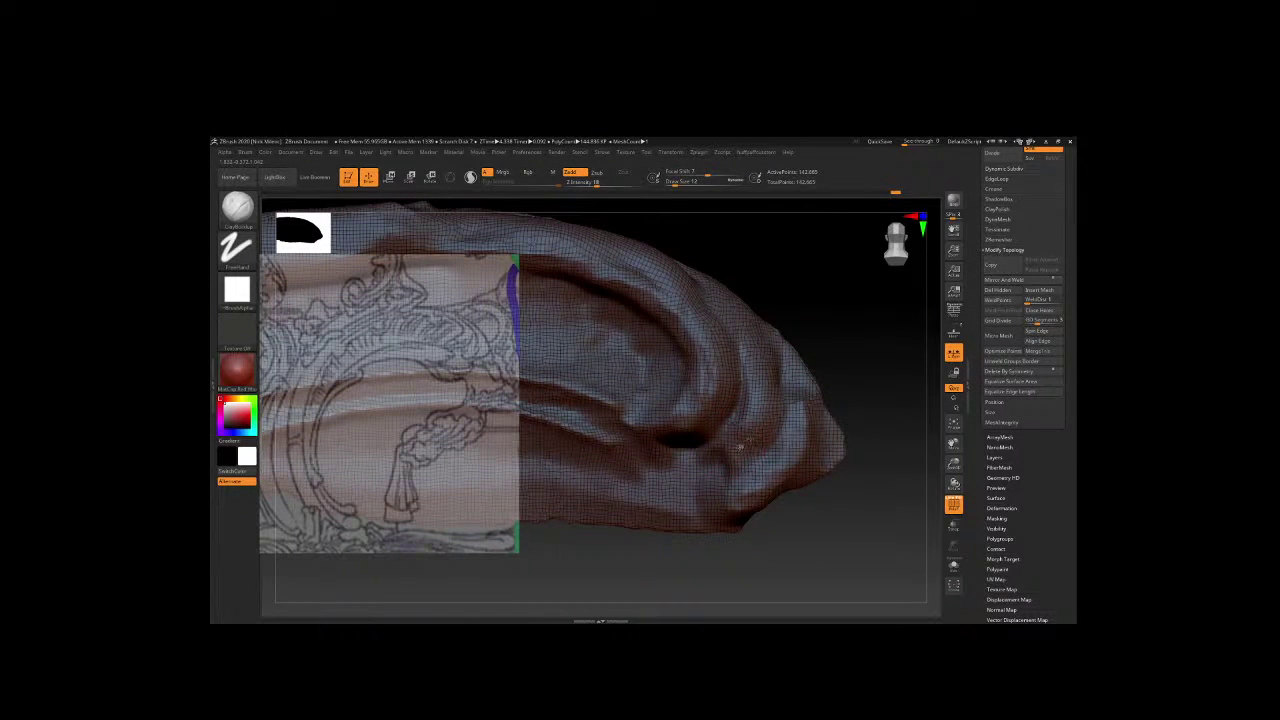
mouse_move(740, 447)
mouse_down()
mouse_move(680, 268)
mouse_move(886, 284)
mouse_move(700, 340)
mouse_move(549, 328)
mouse_up()
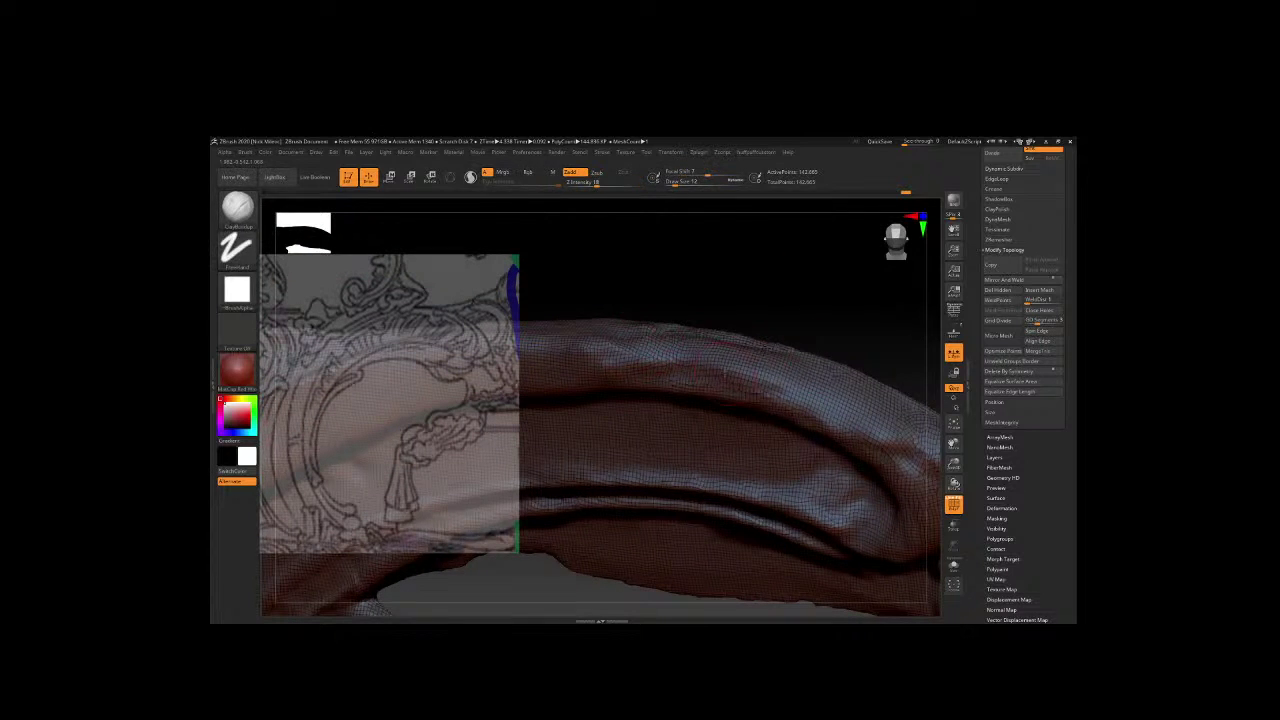
Reduce the brush Draw Size from 12 to 5 and turn the model edge-on.
key(space)
drag(705, 362, 687, 366)
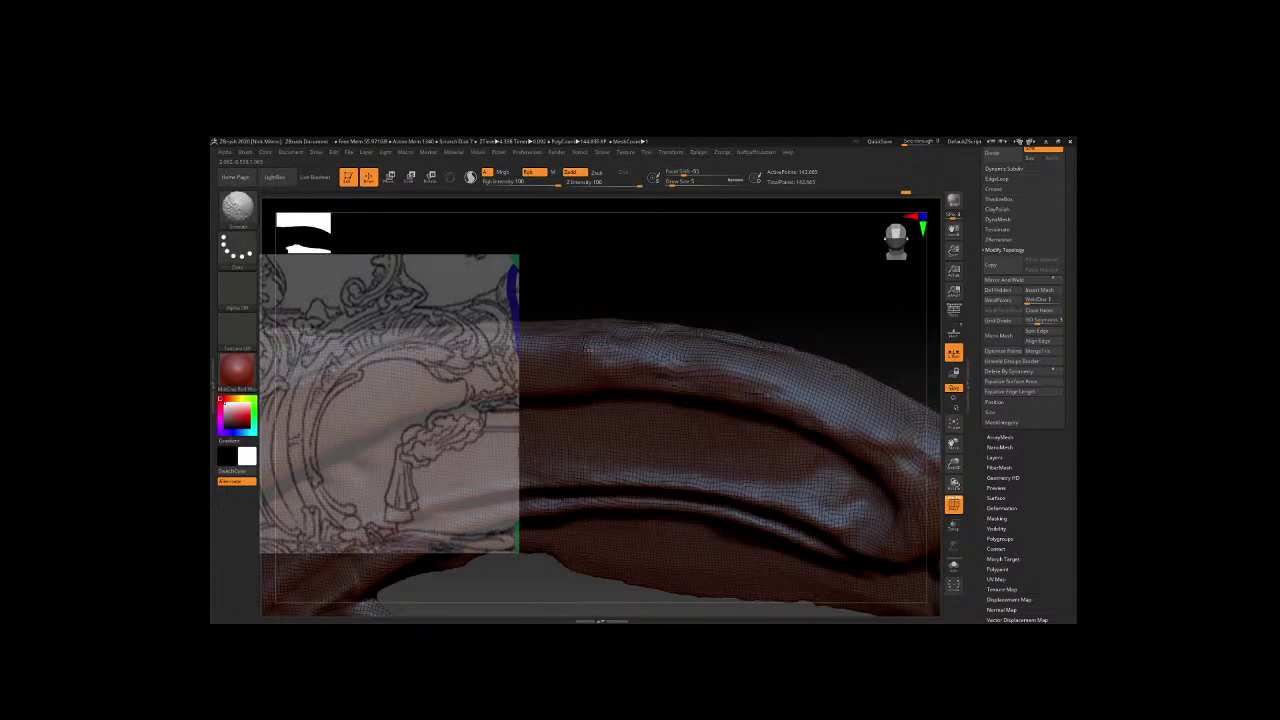
key(space)
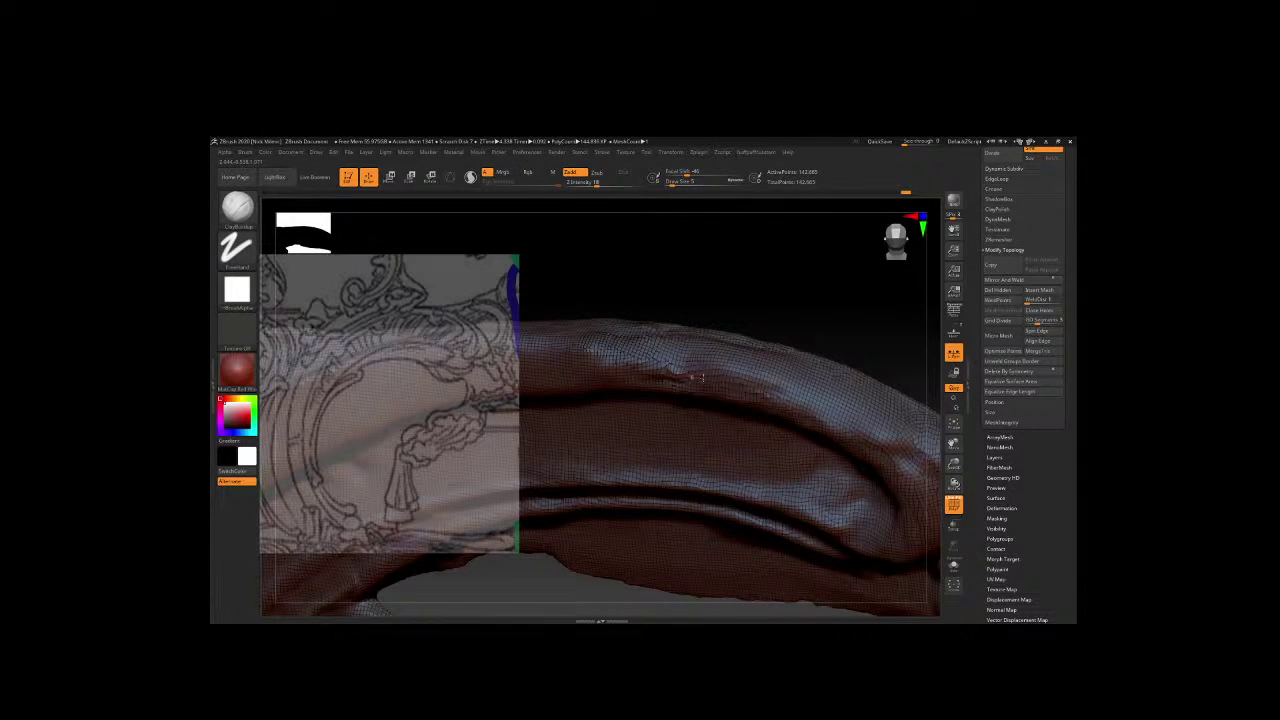
mouse_move(770, 300)
mouse_down()
mouse_move(790, 314)
mouse_move(590, 398)
mouse_up()
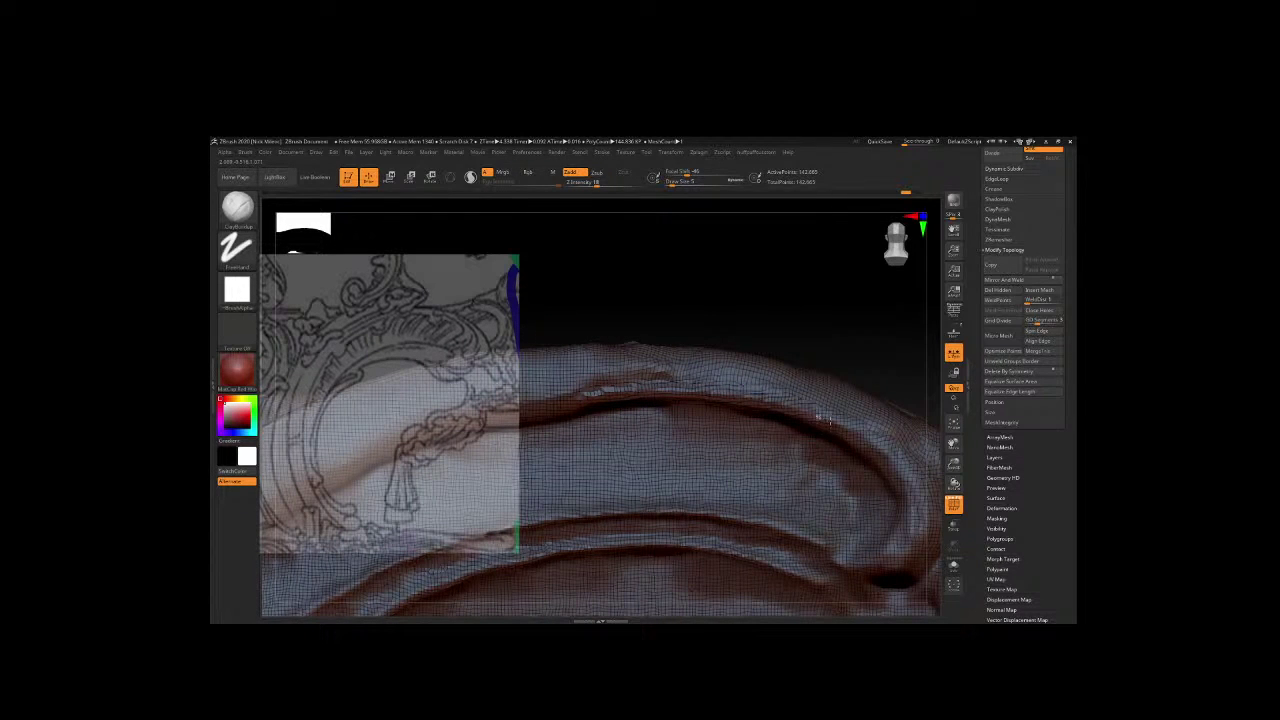
key(ctrl+shift)
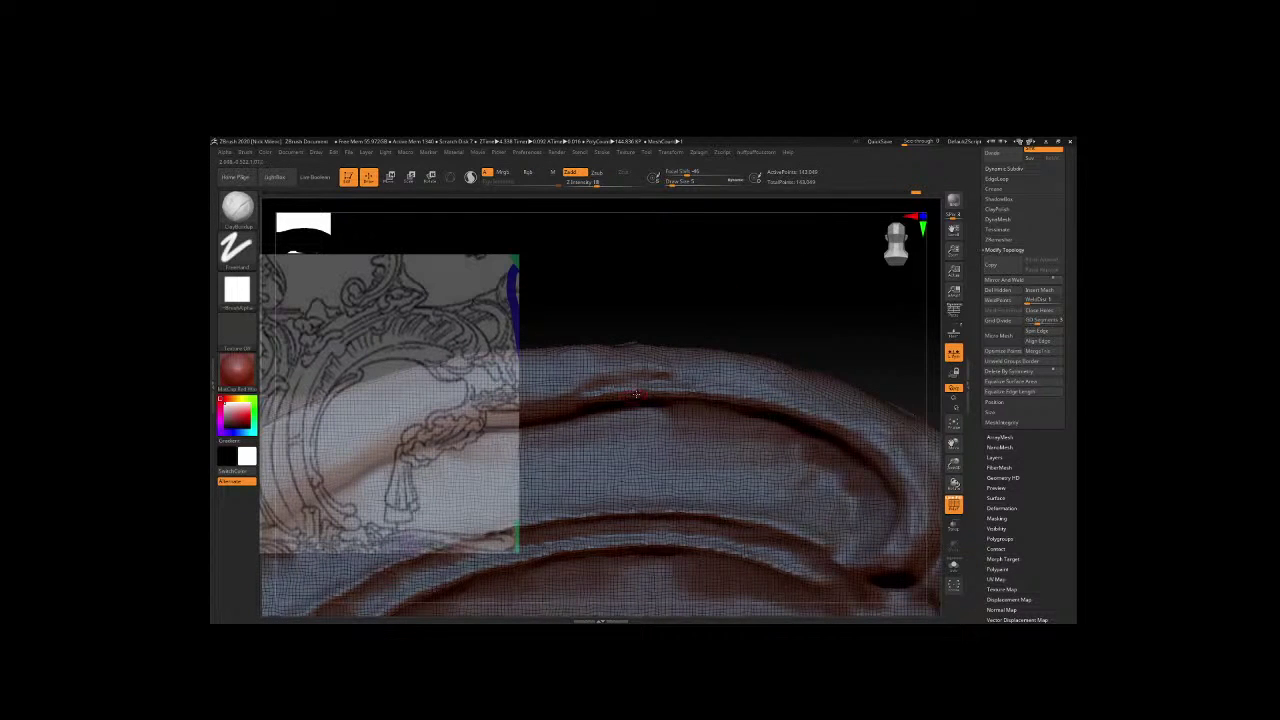
key(space)
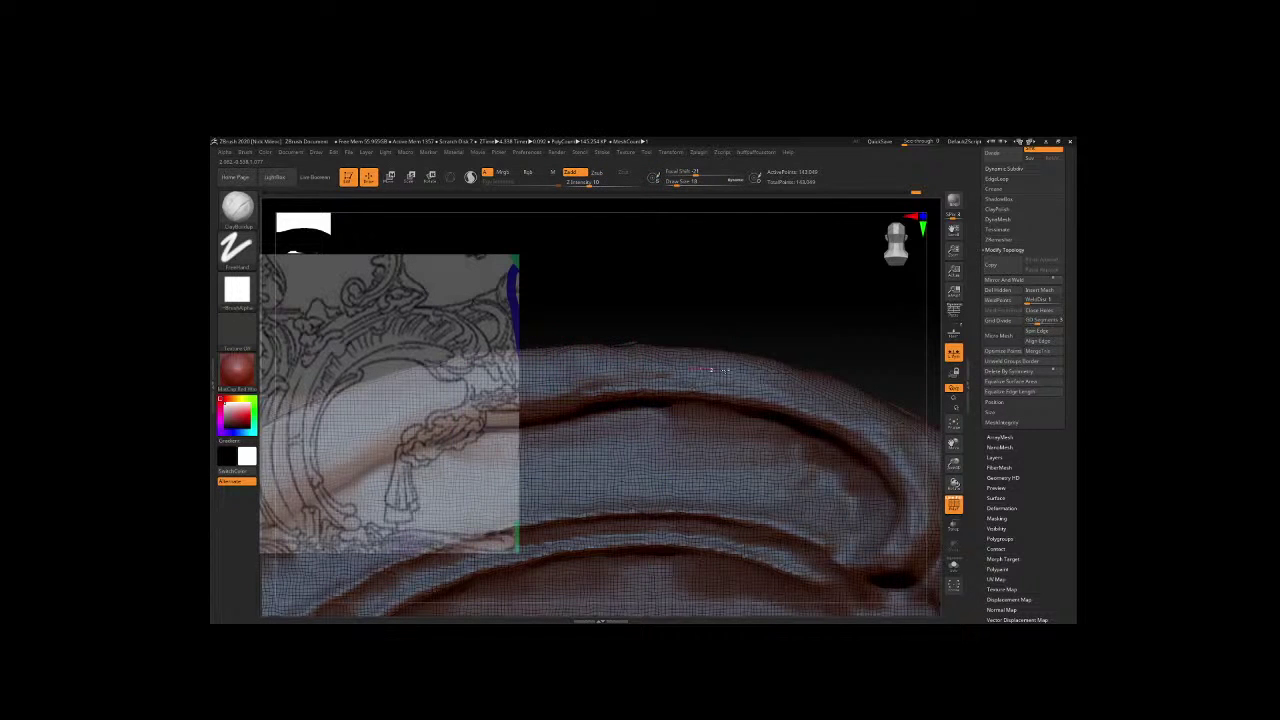
mouse_move(700, 274)
mouse_down()
mouse_move(656, 301)
mouse_move(600, 400)
mouse_up()
key(space)
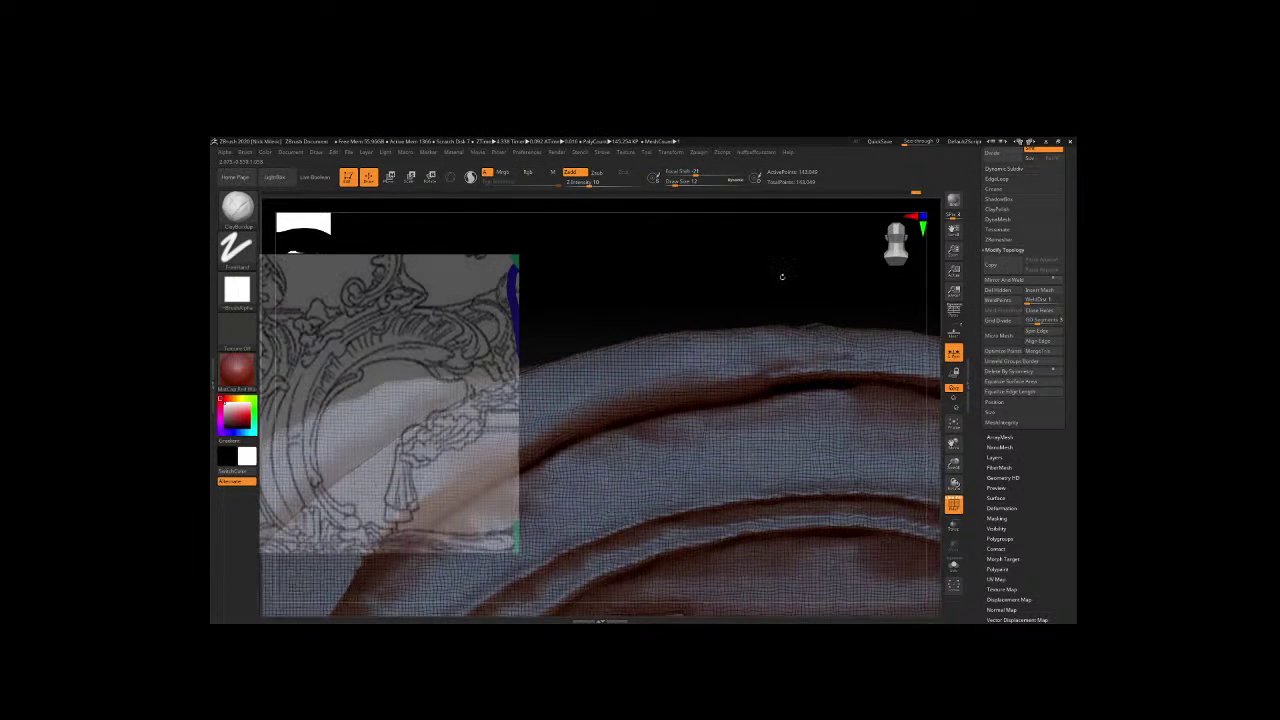
Switch to the Move brush.
key(b)
key(m)
key(v)
key(space)
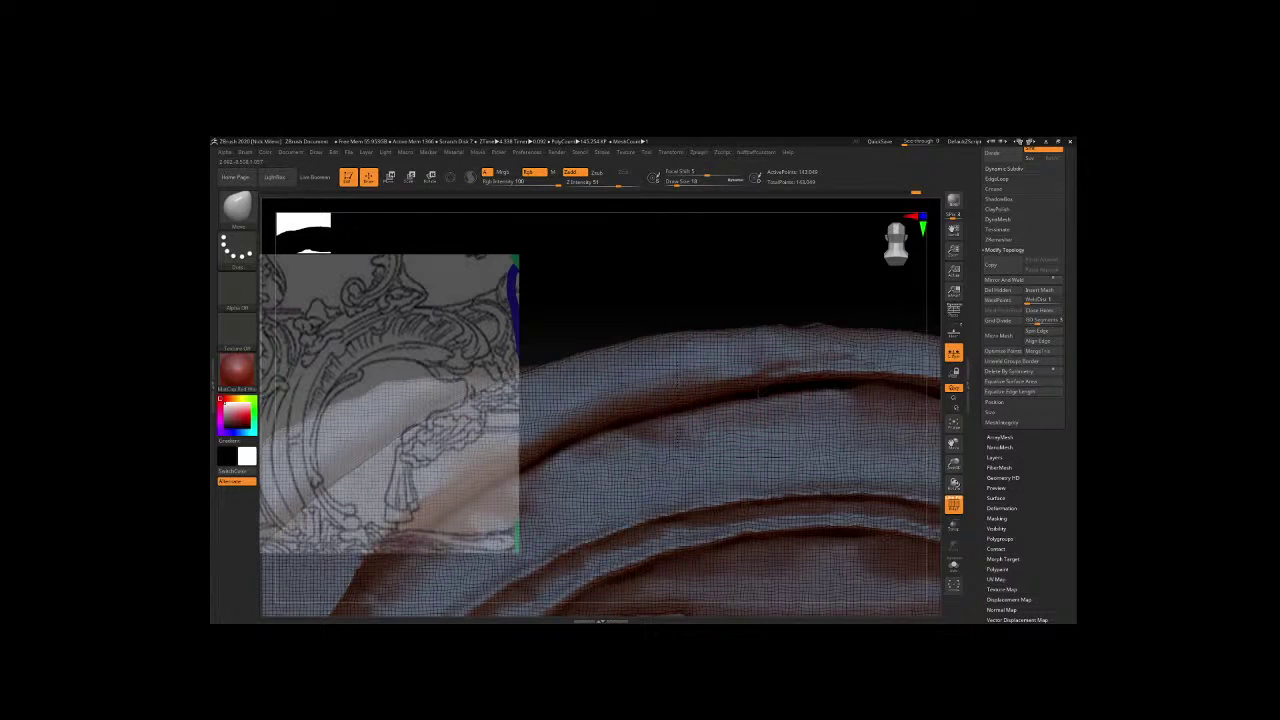
Zoom out on the curved piece and nudge the upper ridge with the Move brush.
key(b)
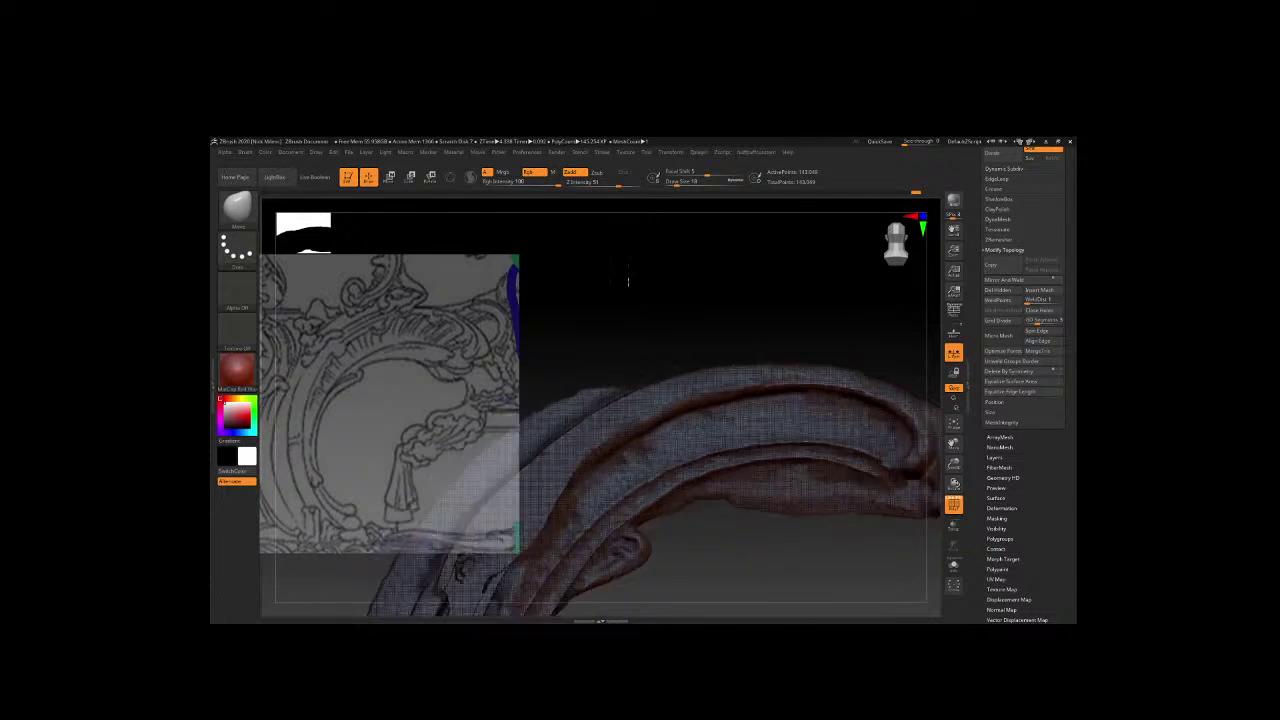
mouse_move(629, 277)
mouse_down()
mouse_move(688, 291)
mouse_move(714, 360)
mouse_up()
key(space)
key(space)
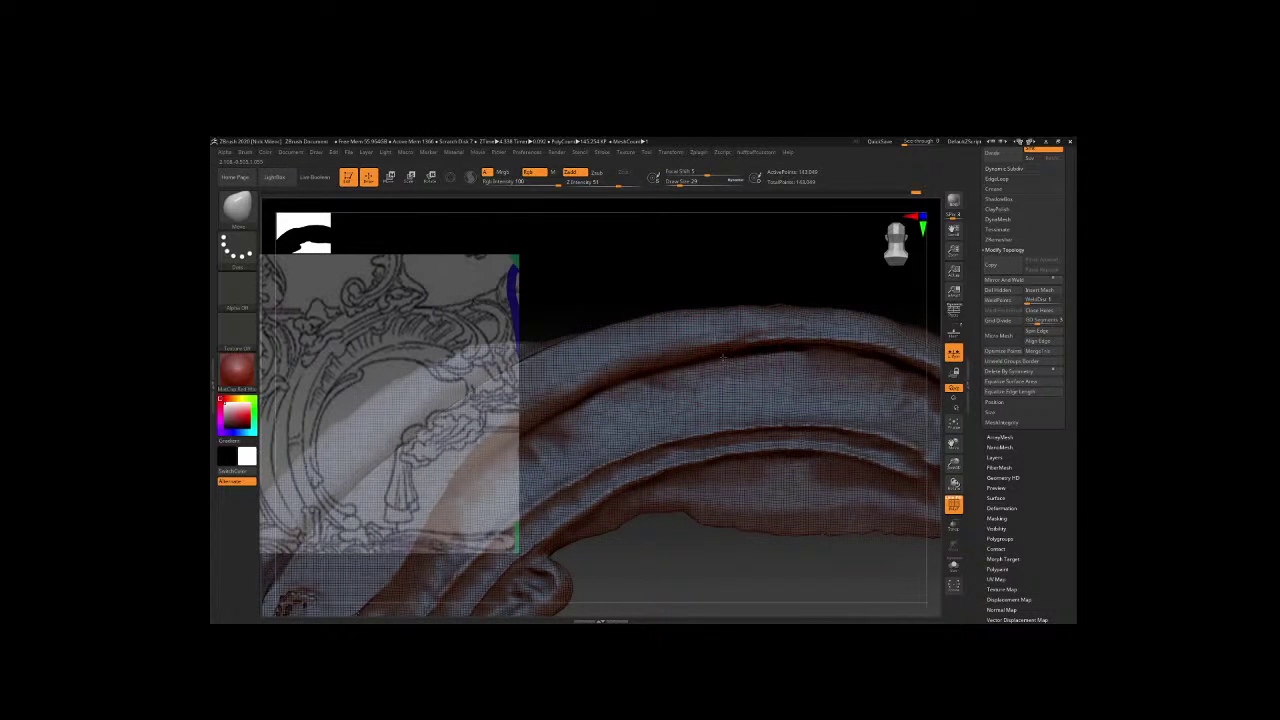
drag(697, 353, 660, 370)
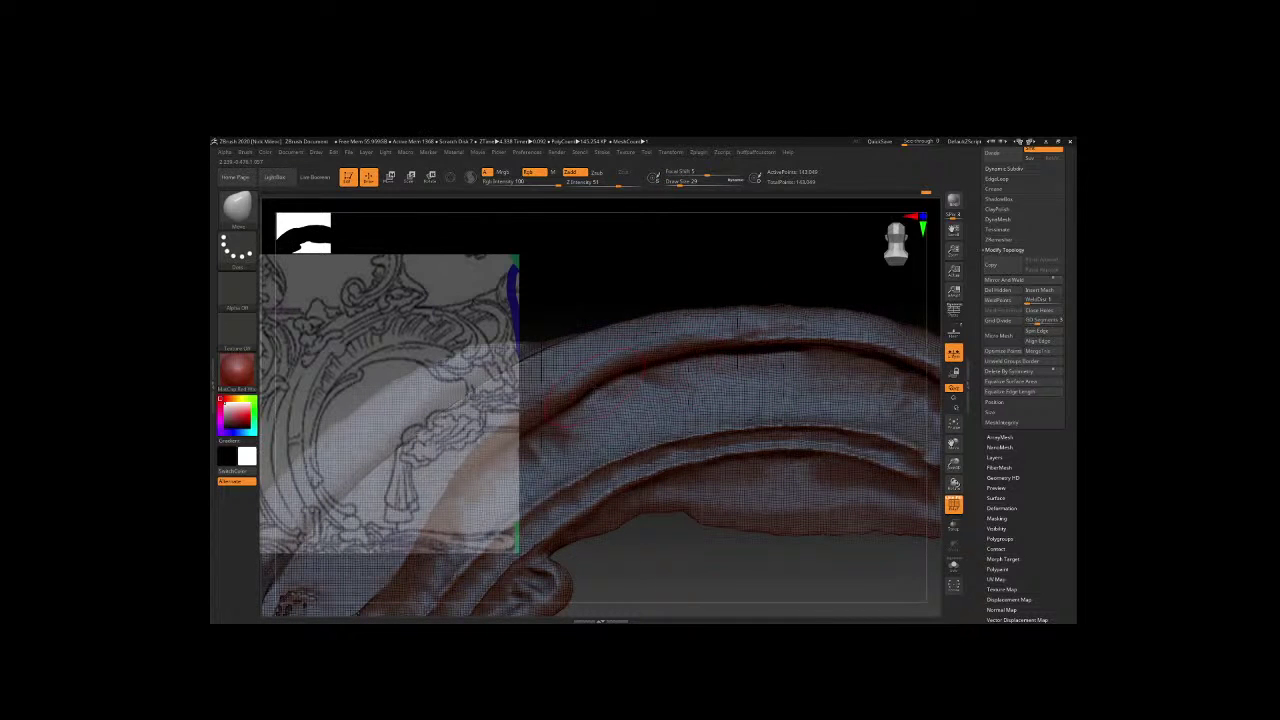
key(space)
key(space)
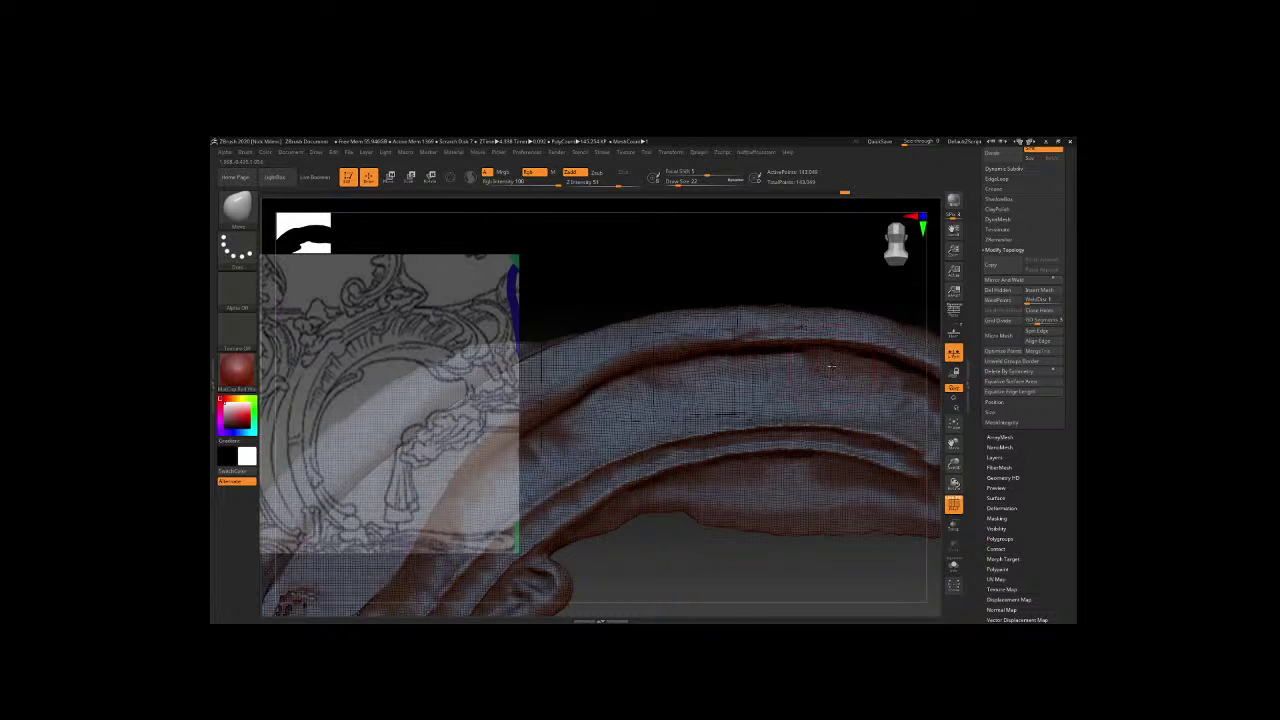
Orbit to the creases, then pull and carve a dark crease down the main fold.
drag(700, 575, 700, 540)
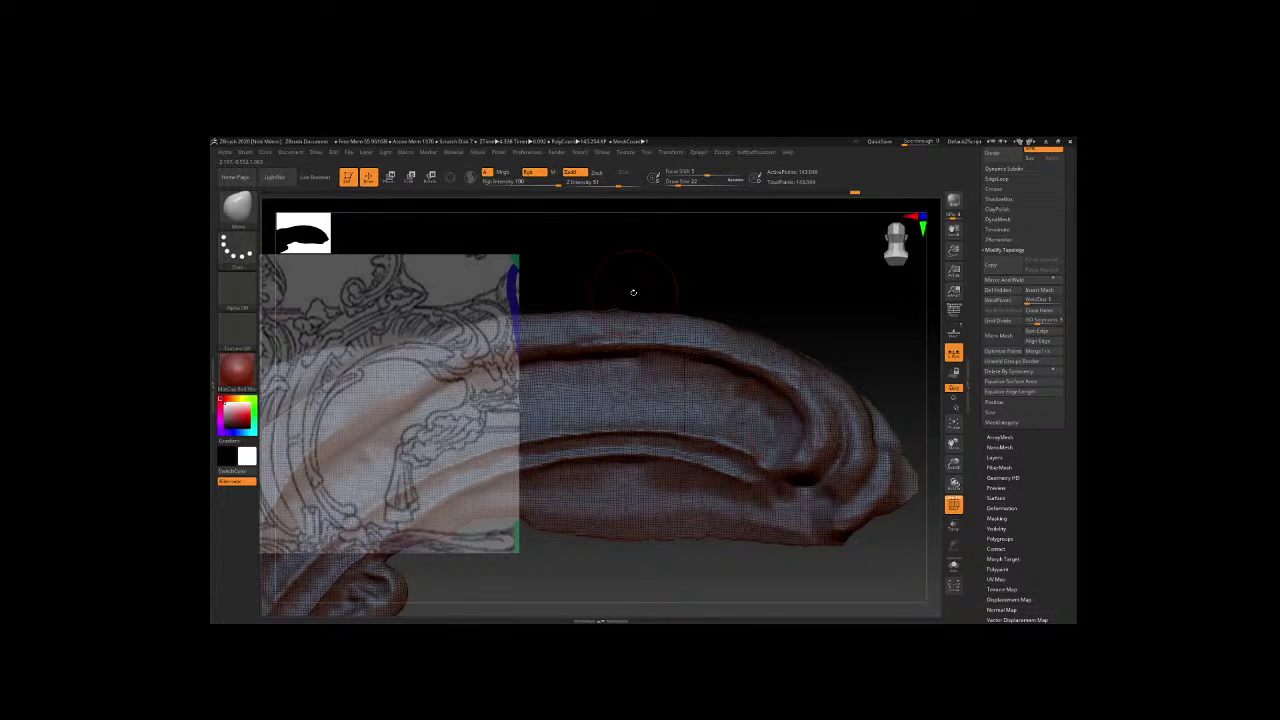
mouse_move(591, 271)
mouse_down()
mouse_move(545, 215)
mouse_move(764, 261)
mouse_up()
key(space)
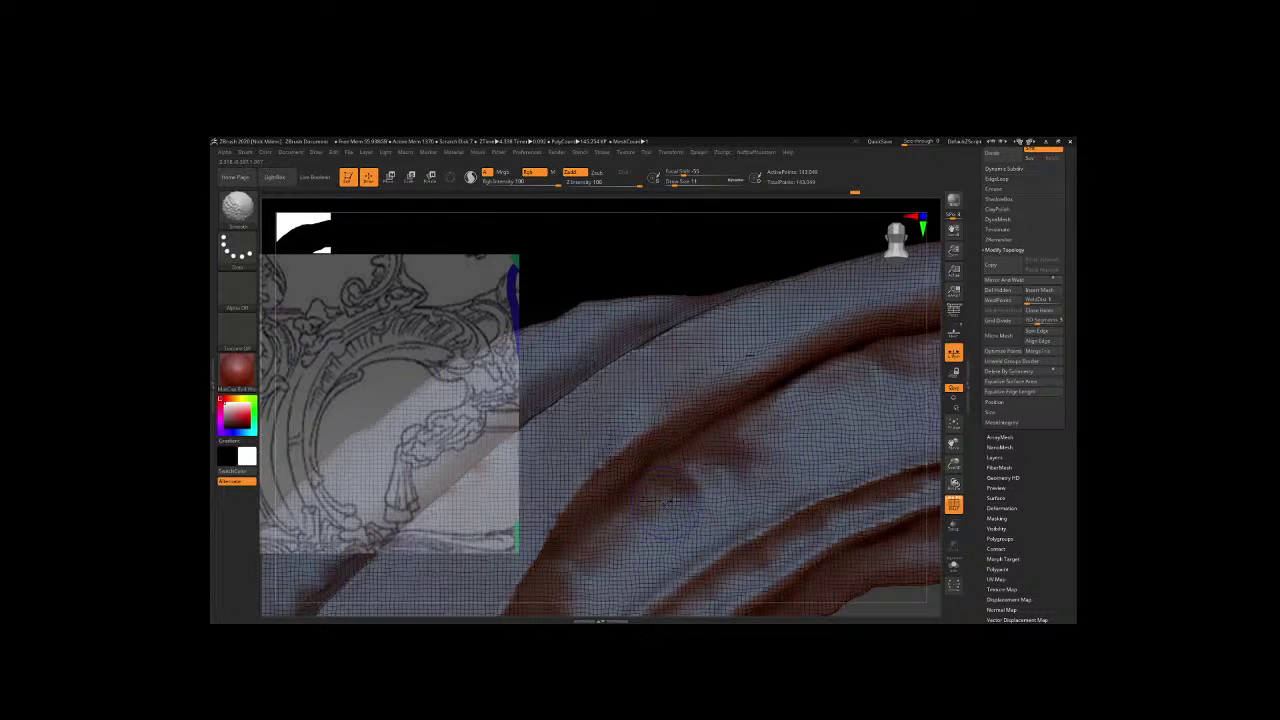
drag(787, 259, 740, 275)
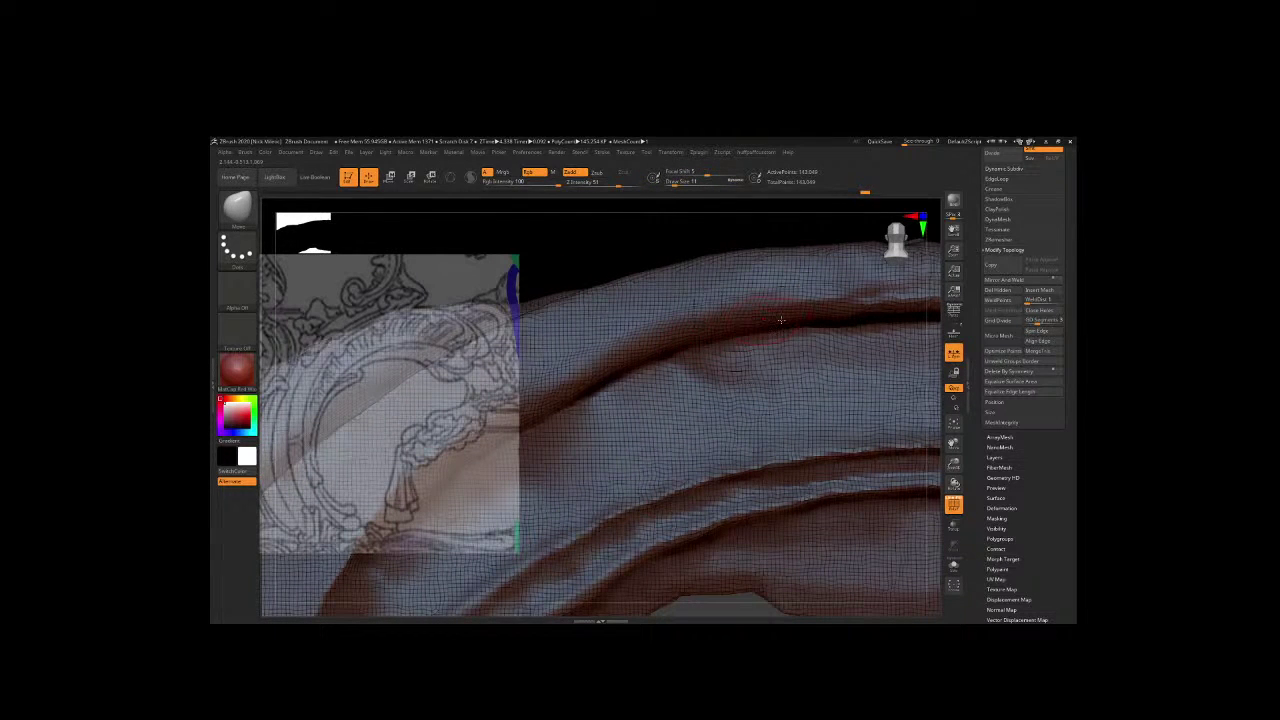
mouse_move(797, 229)
mouse_down()
mouse_move(715, 282)
mouse_move(712, 322)
mouse_move(800, 320)
mouse_move(580, 360)
mouse_up()
drag(629, 226, 909, 200)
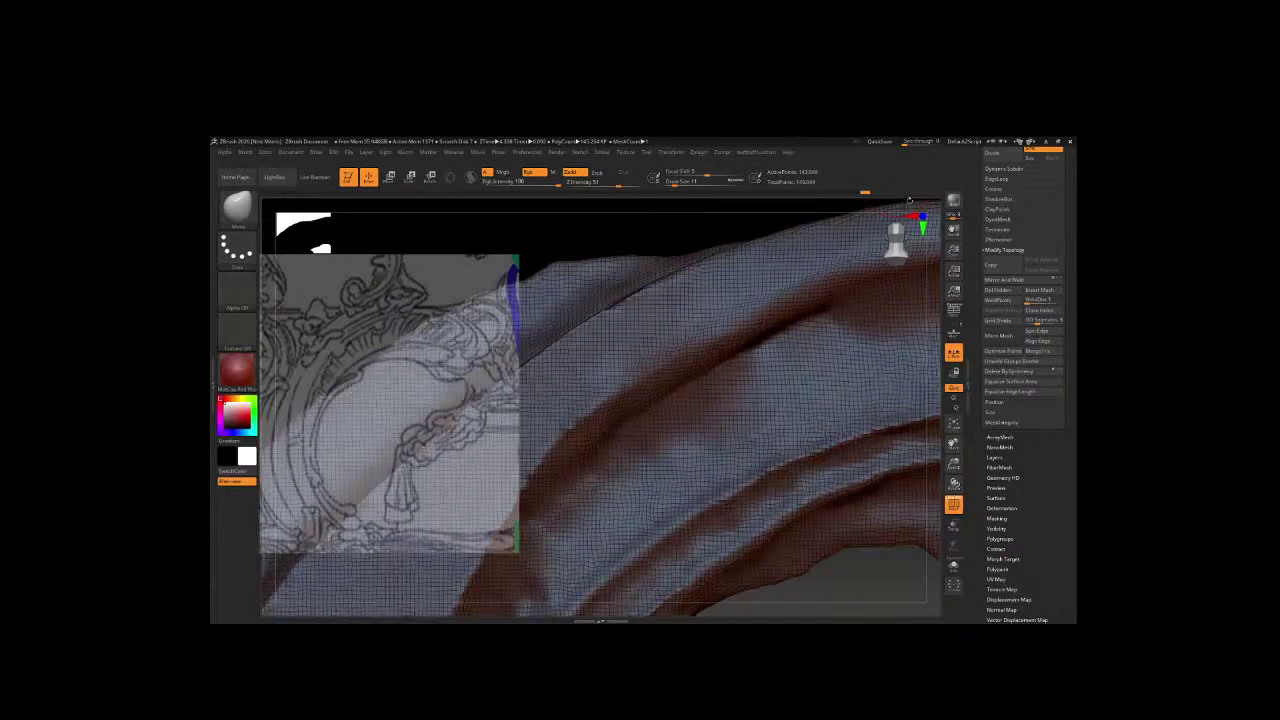
mouse_move(840, 295)
mouse_down()
mouse_move(680, 360)
mouse_move(550, 515)
mouse_up()
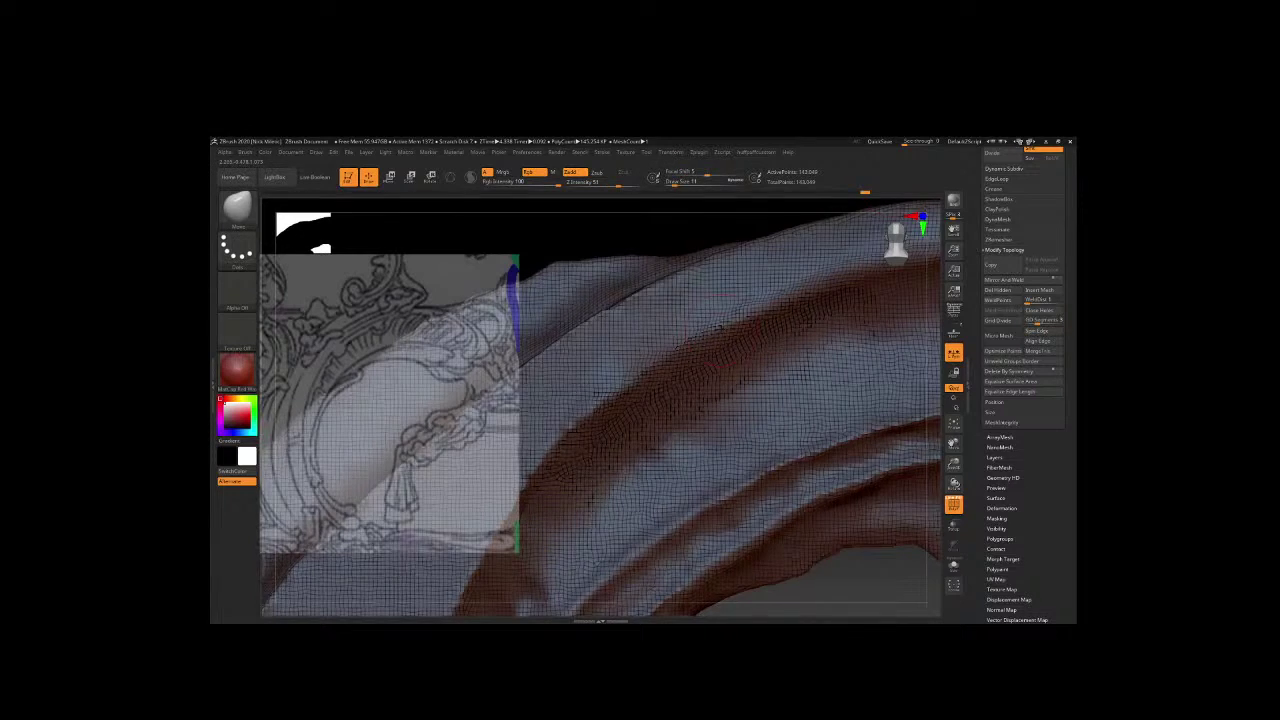
mouse_move(709, 235)
mouse_down()
mouse_move(608, 286)
mouse_move(563, 289)
mouse_move(639, 247)
mouse_move(646, 194)
mouse_move(603, 214)
mouse_up()
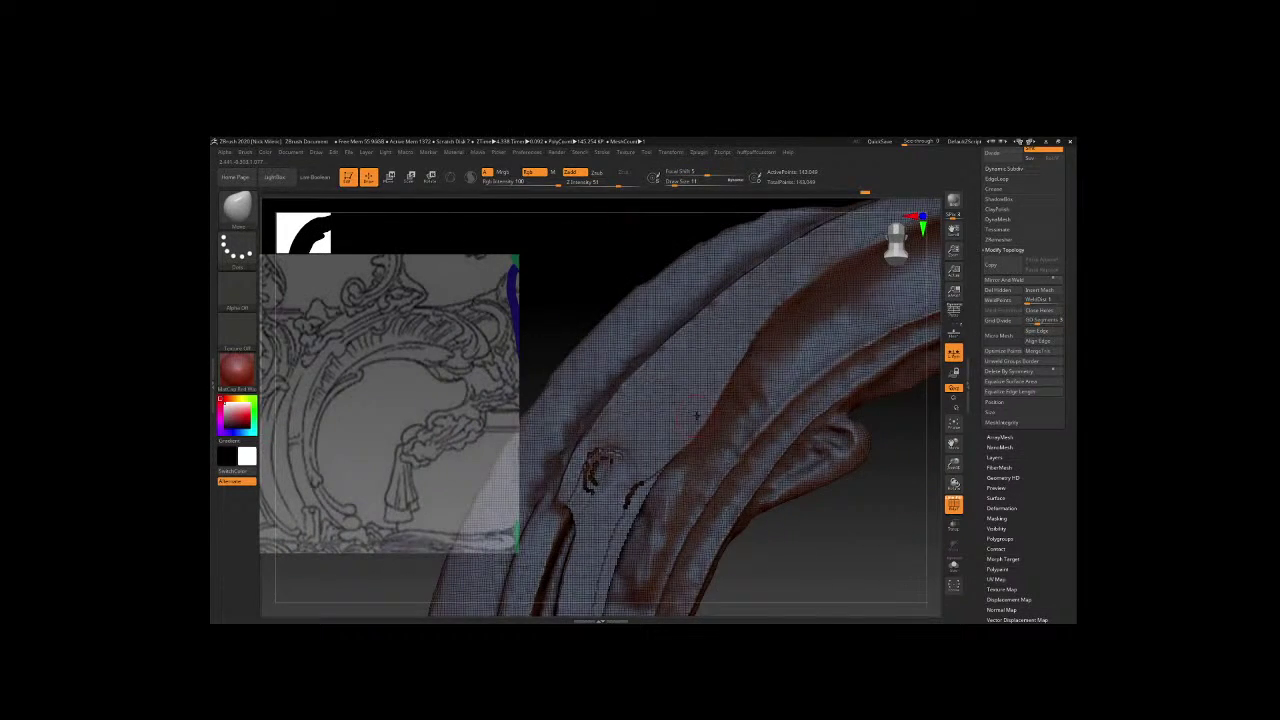
Refine the surface near the scroll with several short sculpt strokes.
key(space)
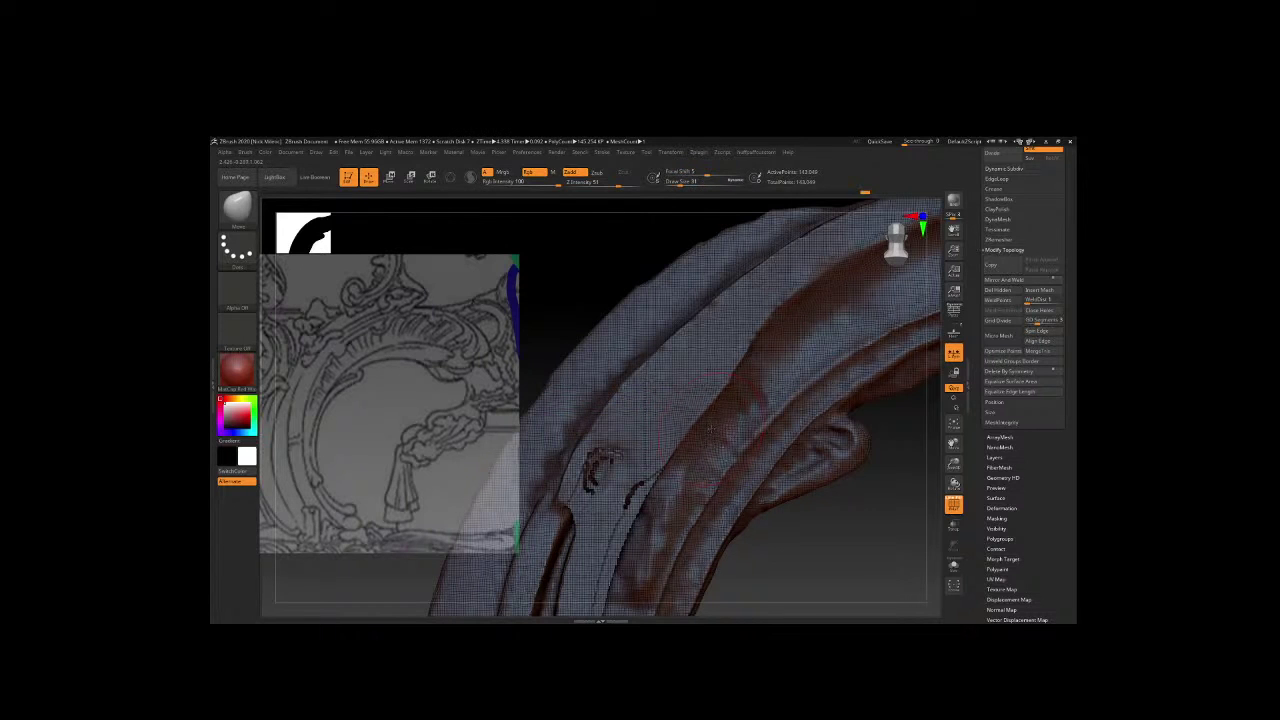
mouse_move(728, 402)
mouse_down()
mouse_move(714, 391)
mouse_move(735, 365)
mouse_up()
drag(738, 434, 699, 407)
drag(725, 458, 681, 440)
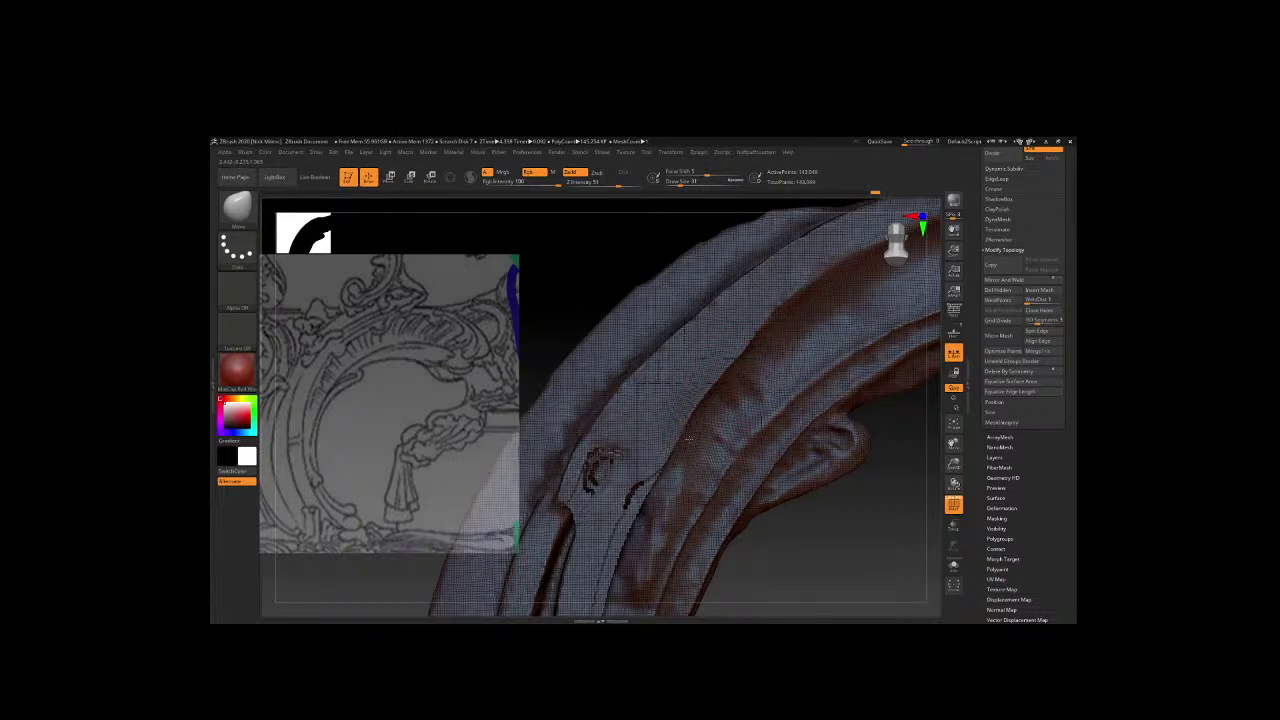
drag(665, 490, 696, 519)
Turn the arch to a new angle and shrink the brush Draw Size to 16.
mouse_move(880, 540)
mouse_down()
mouse_move(771, 571)
mouse_move(800, 540)
mouse_up()
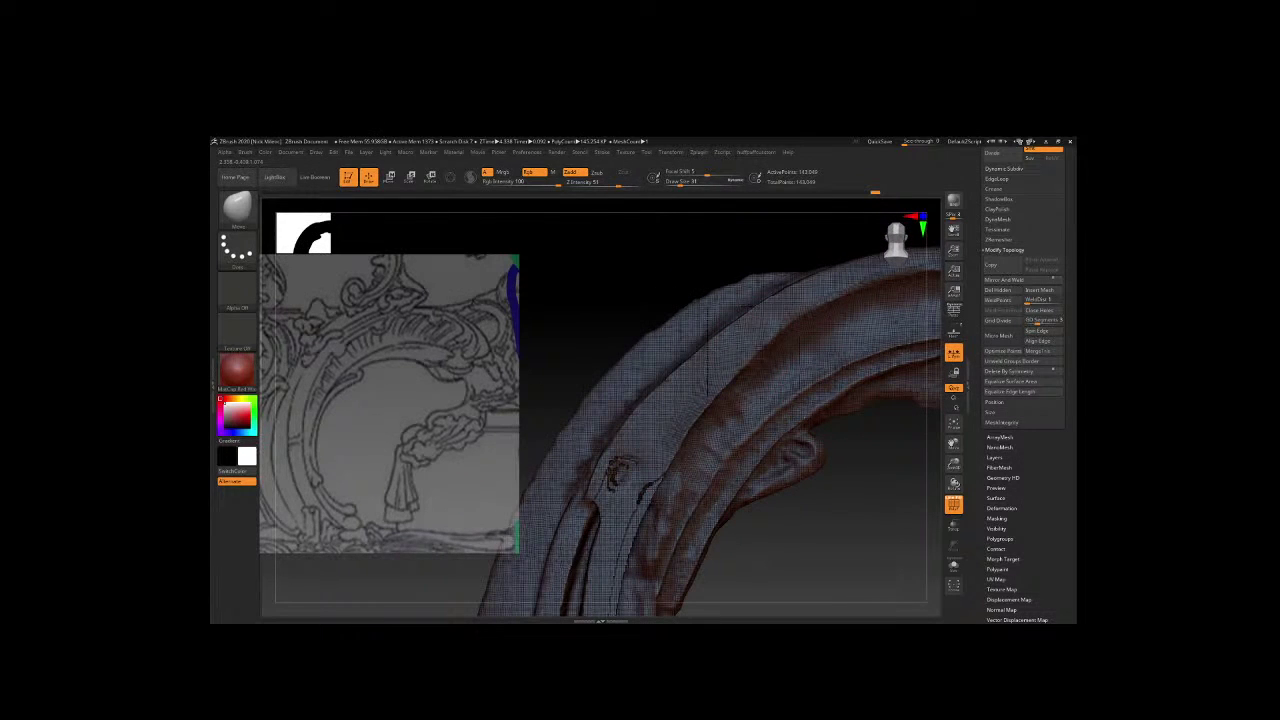
drag(759, 239, 712, 320)
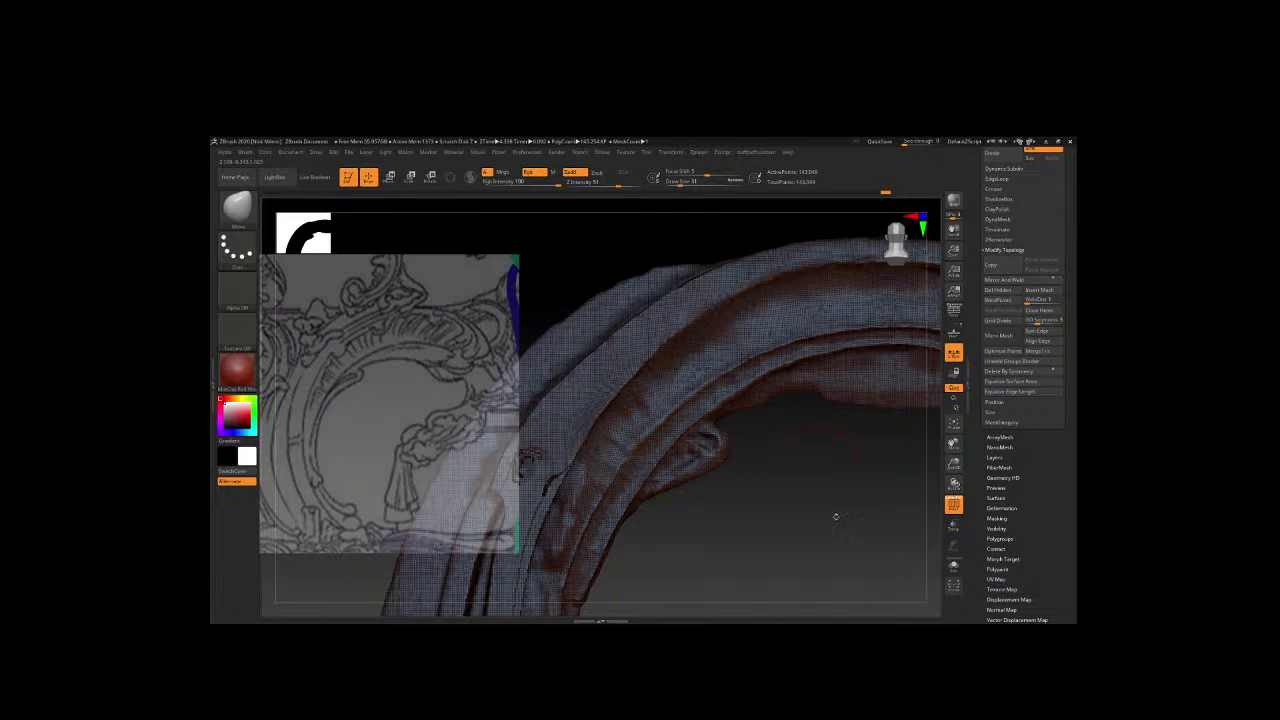
drag(758, 502, 852, 416)
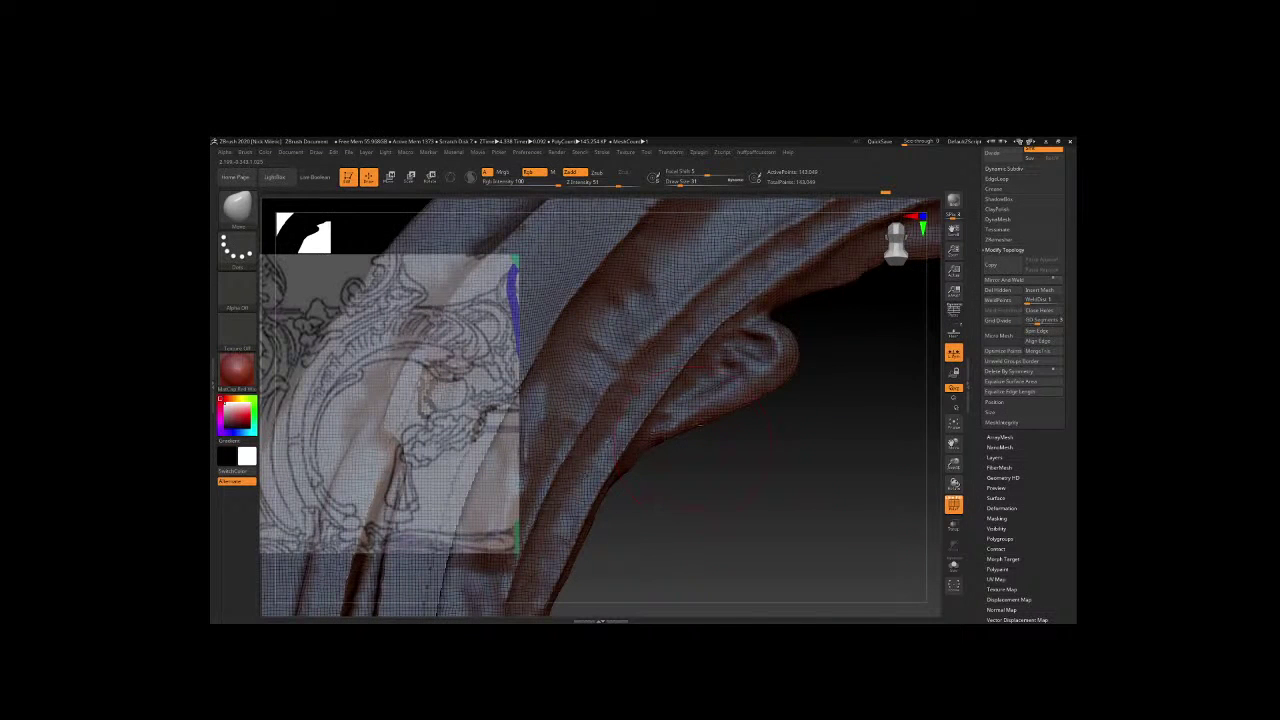
drag(800, 450, 700, 330)
right_click(691, 322)
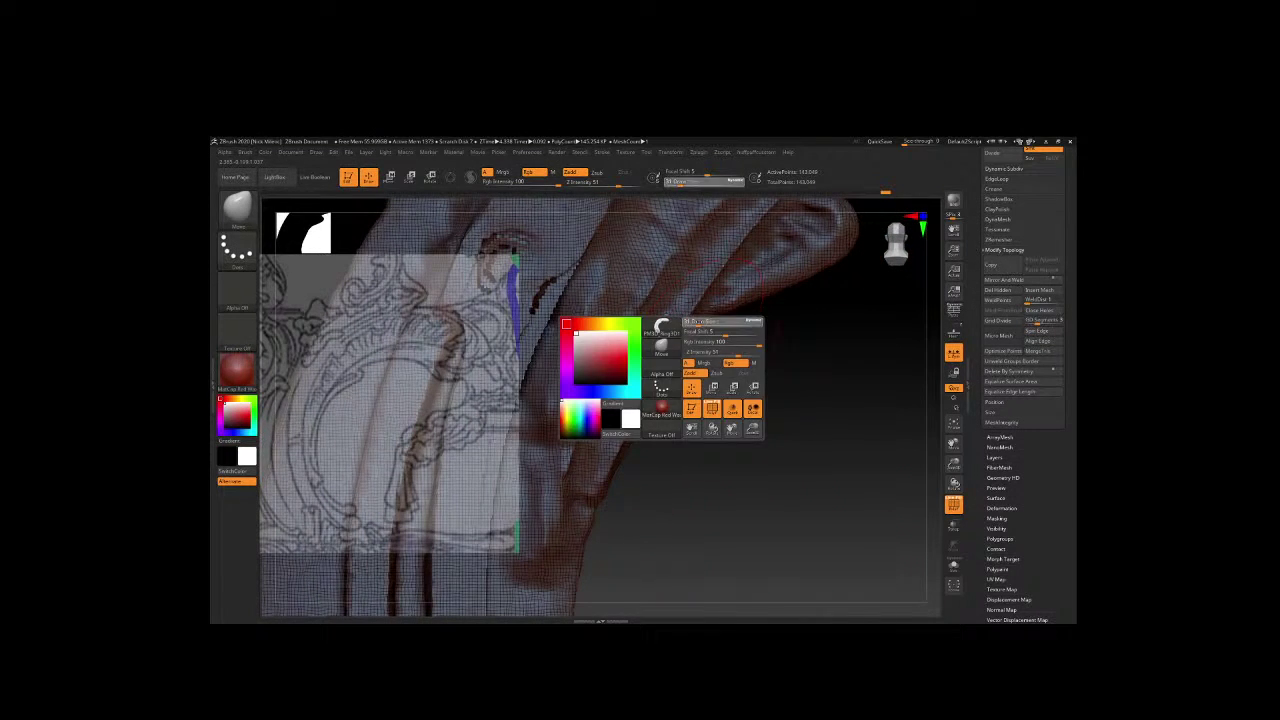
drag(740, 454, 684, 425)
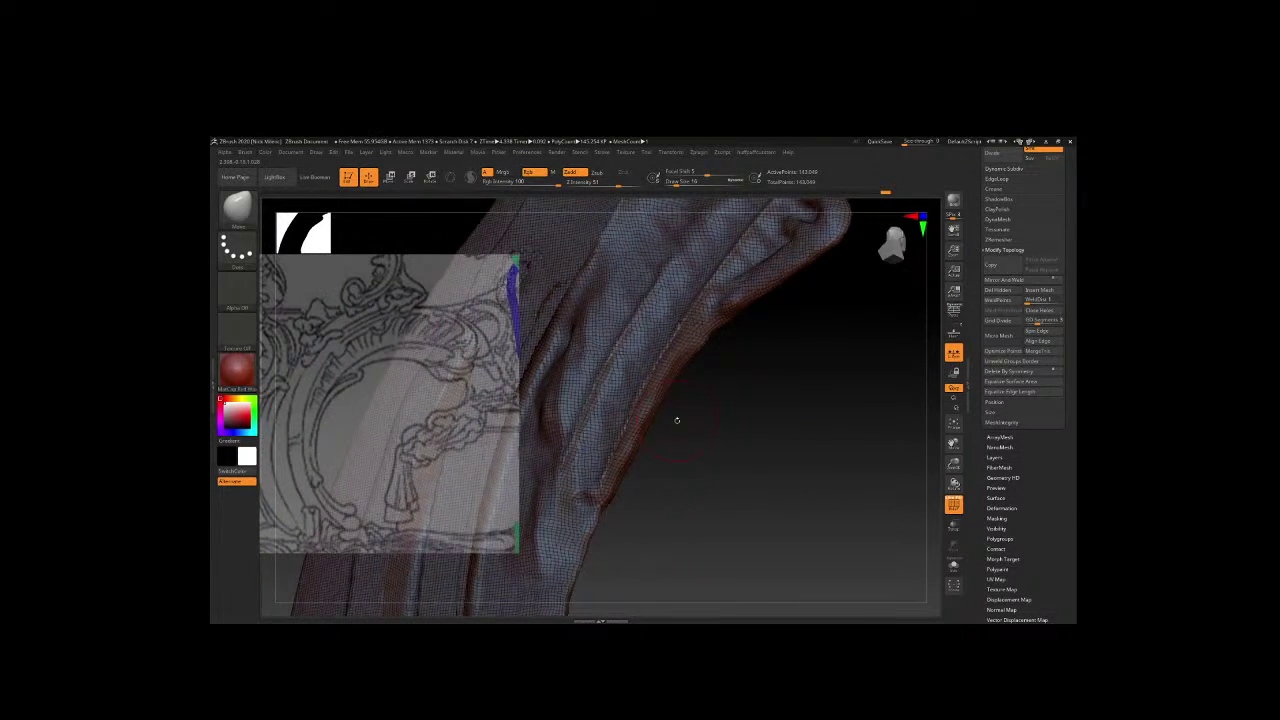
Choose the ClayBuildup brush and build up the ridge along the arch's fold.
key(b)
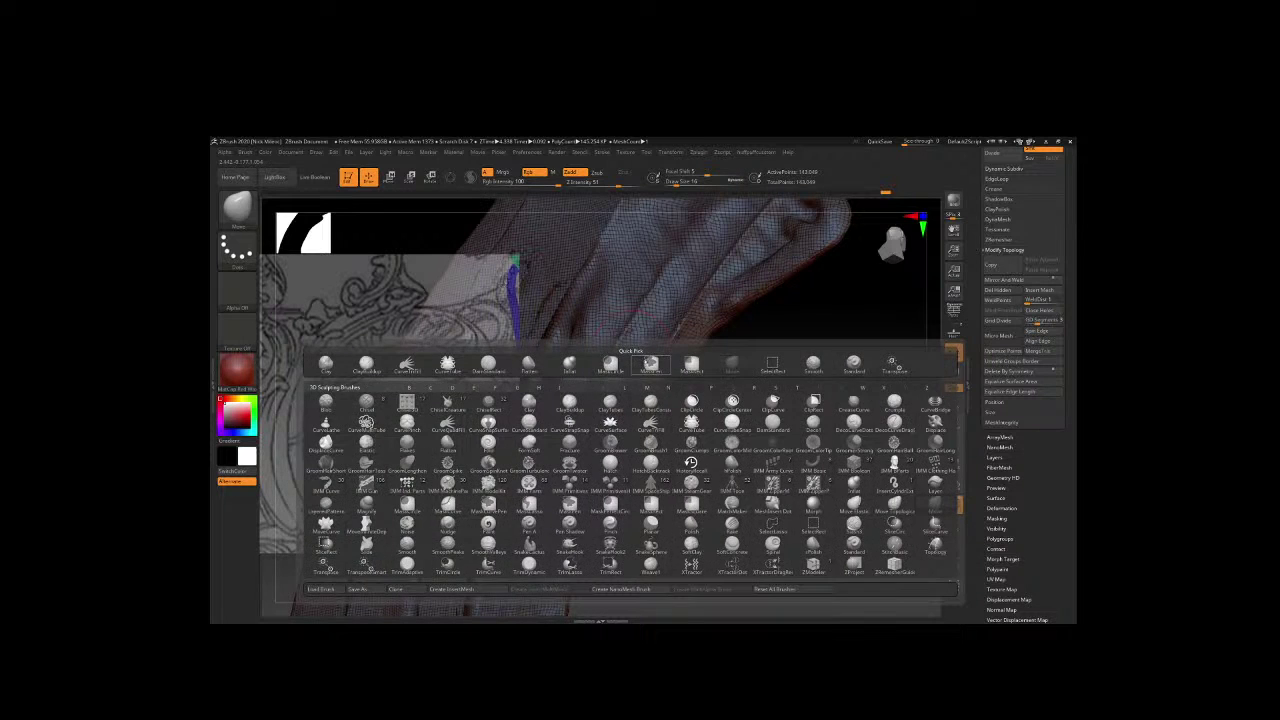
right_click(726, 377)
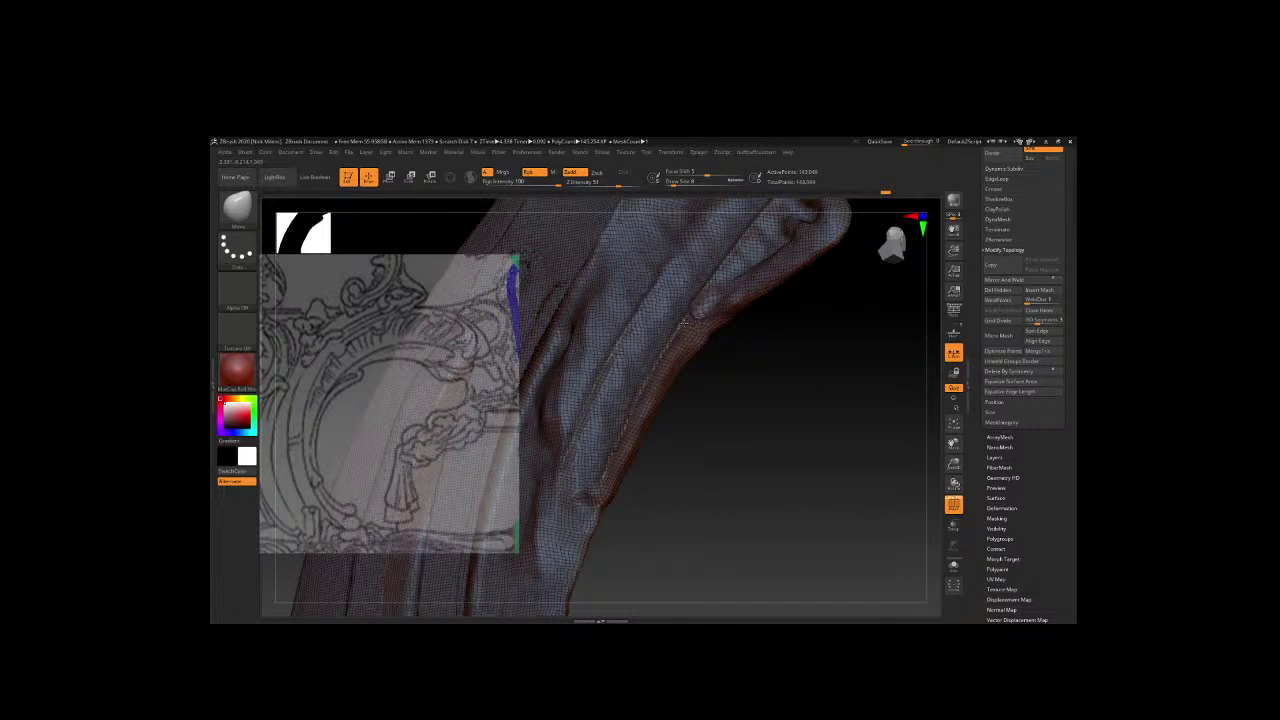
key(b)
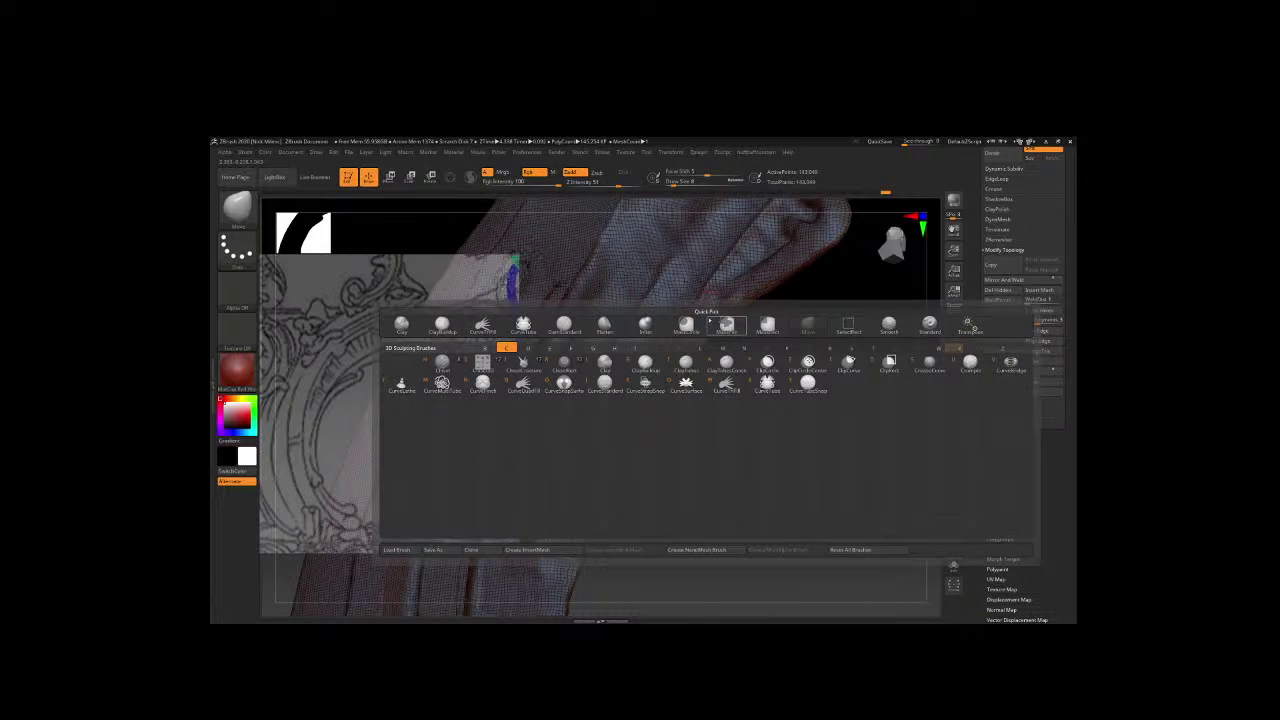
key(c)
key(b)
drag(697, 318, 582, 522)
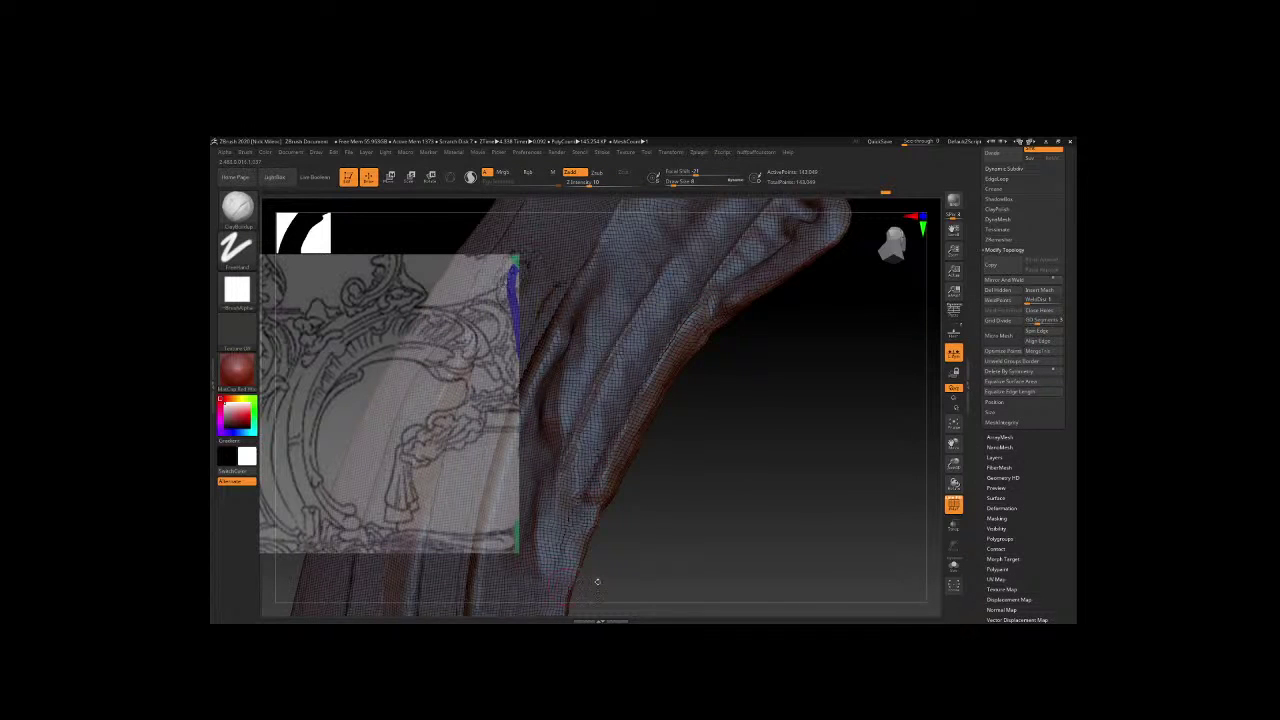
Orbit and zoom out to see the whole curved scroll, then activate Transpose.
drag(598, 582, 633, 424)
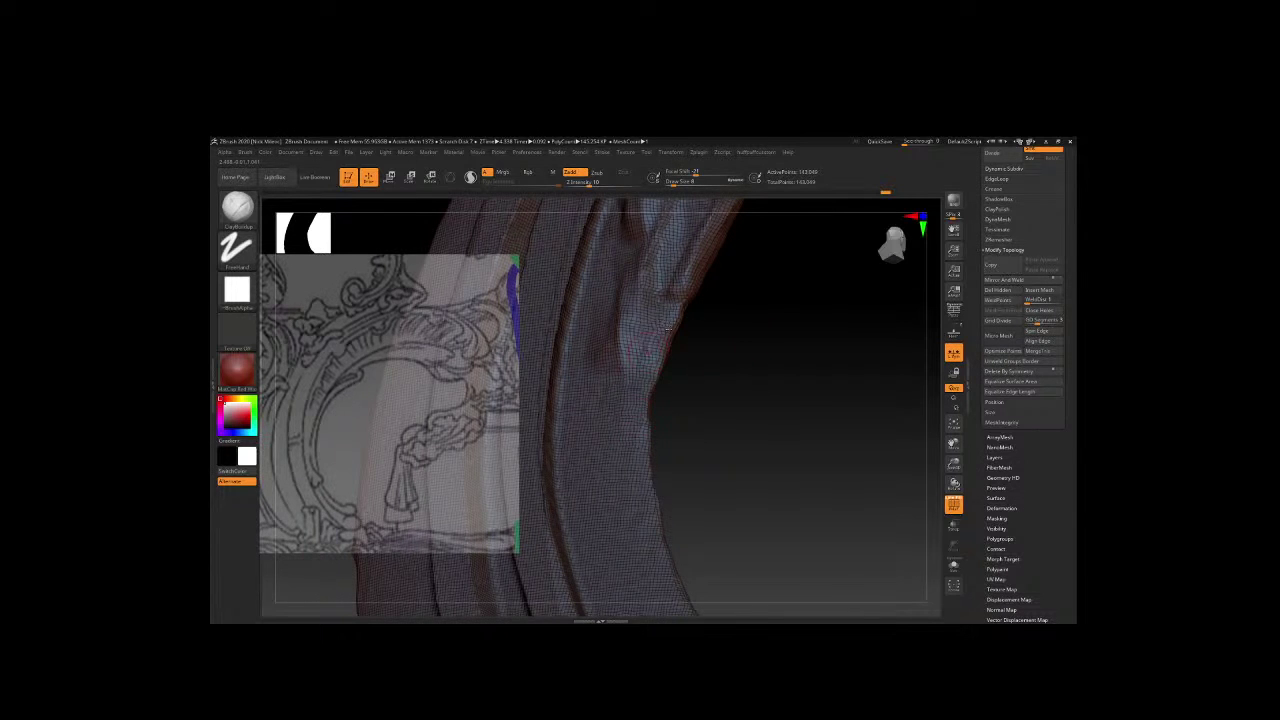
mouse_move(666, 330)
mouse_down()
mouse_move(826, 320)
mouse_move(790, 316)
mouse_move(531, 466)
mouse_move(563, 391)
mouse_move(475, 470)
mouse_move(476, 459)
mouse_up()
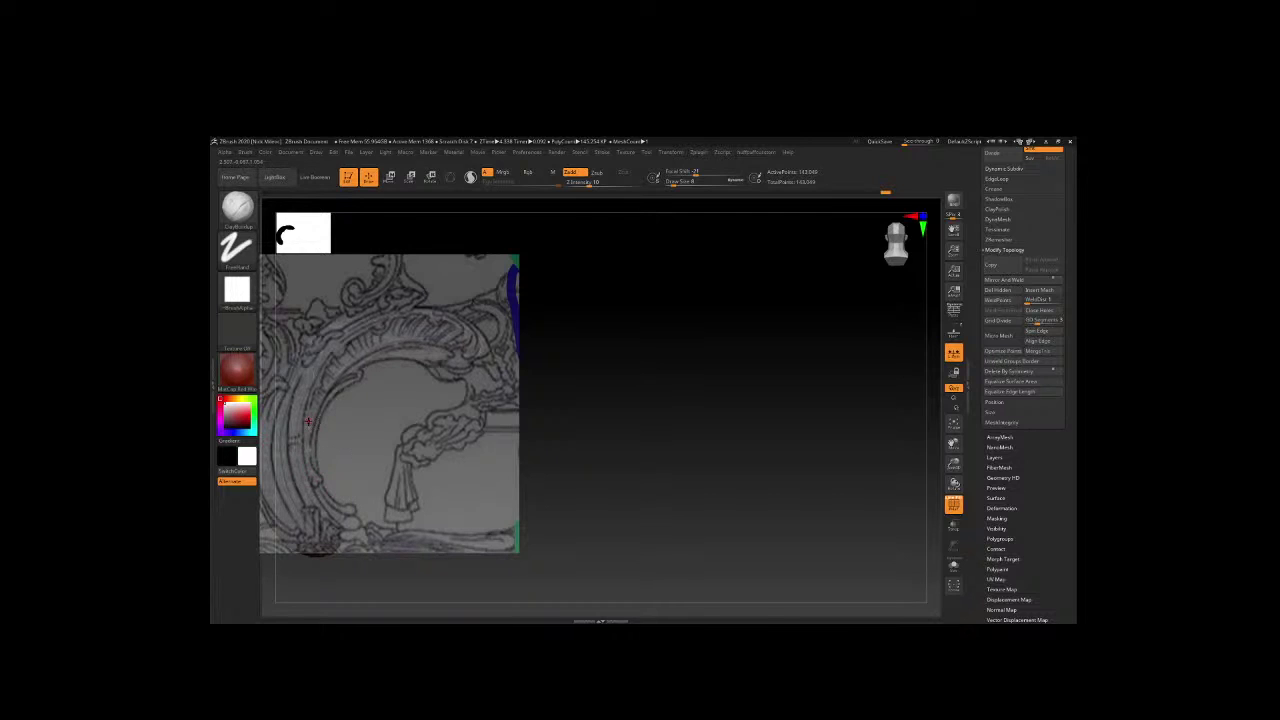
key(w)
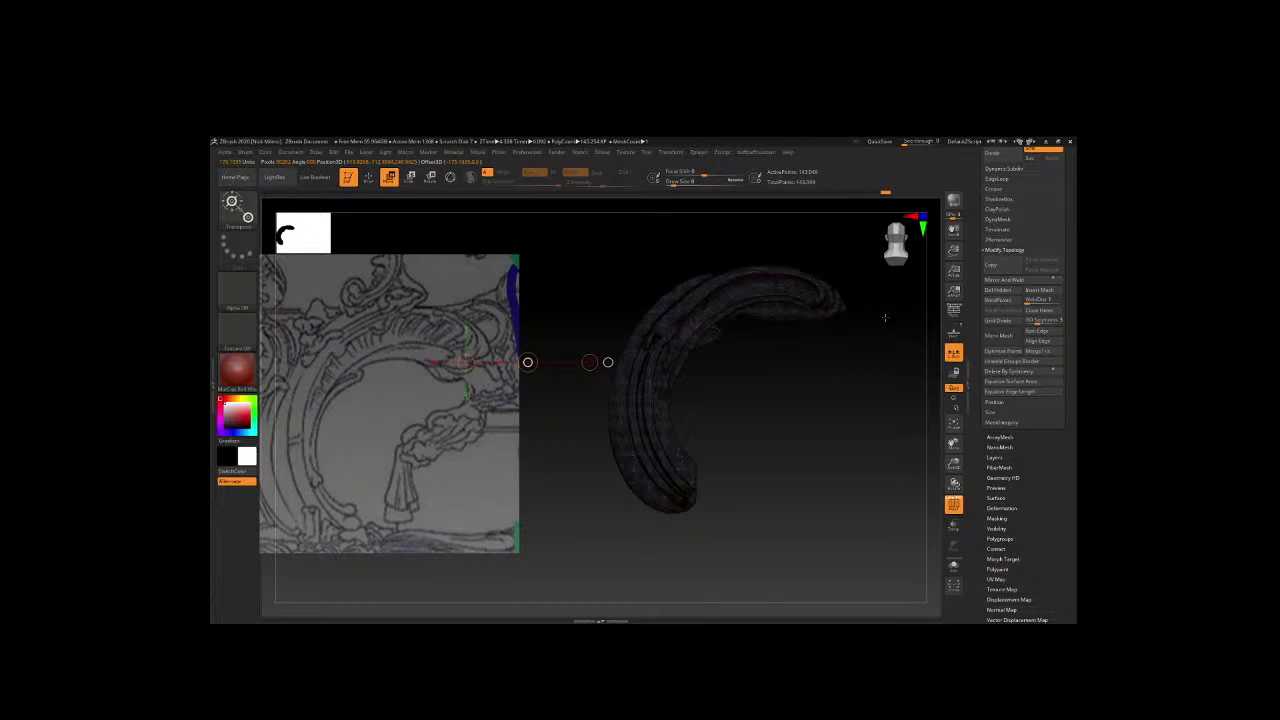
Pick the Move brush, zoom in on the scroll's ribbed bands, and glance at the reference photo.
key(b)
key(v)
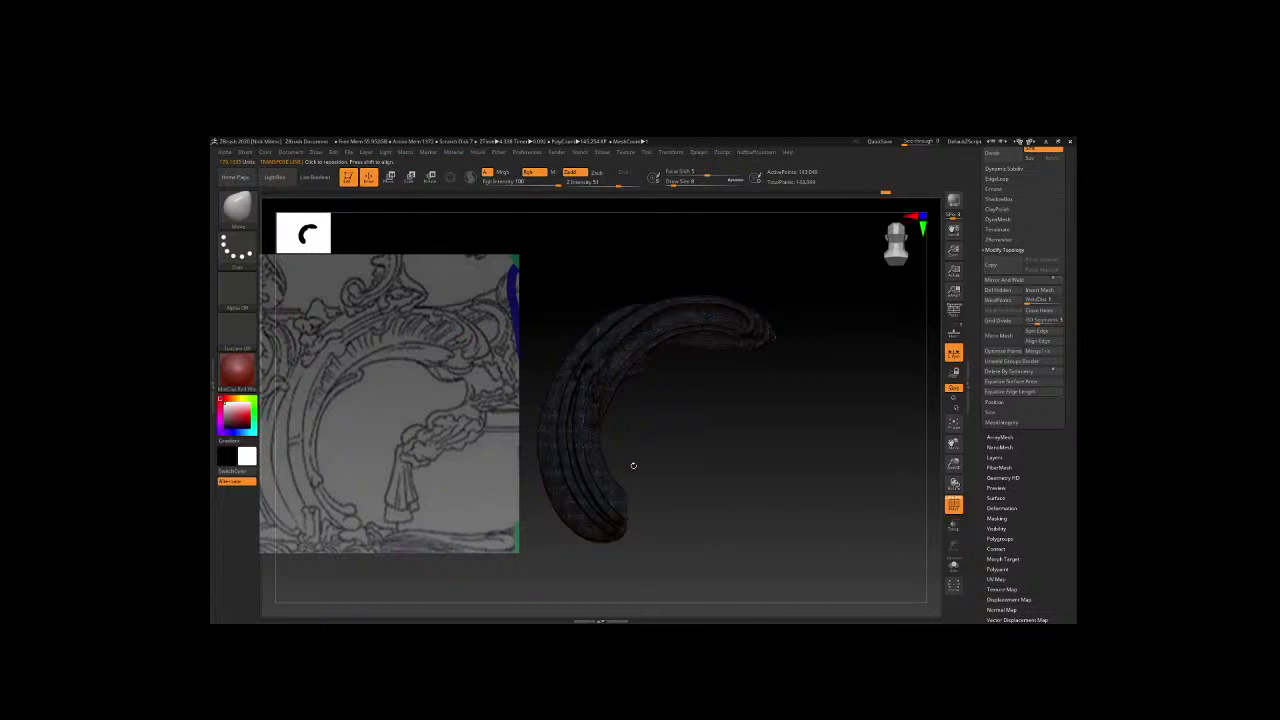
drag(646, 449, 675, 444)
mouse_move(747, 348)
mouse_down()
mouse_move(652, 350)
mouse_move(720, 354)
mouse_up()
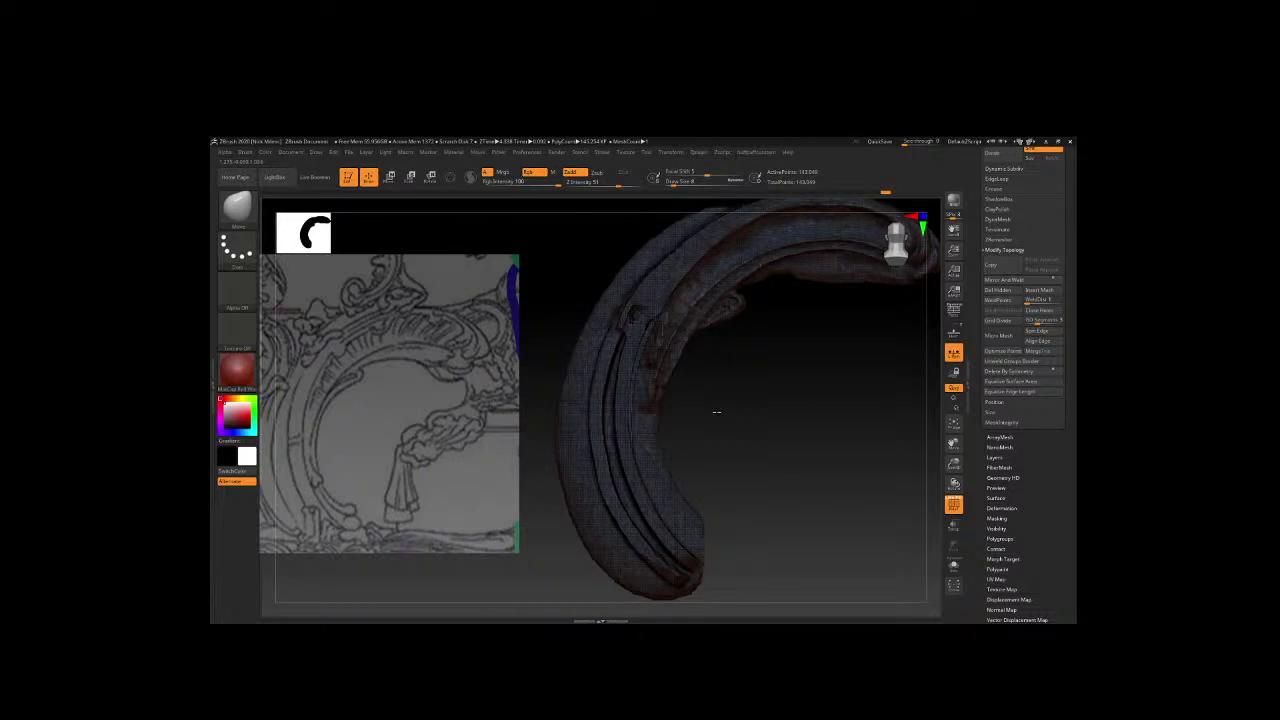
mouse_move(716, 411)
mouse_down()
mouse_move(766, 423)
mouse_move(777, 443)
mouse_move(753, 271)
mouse_up()
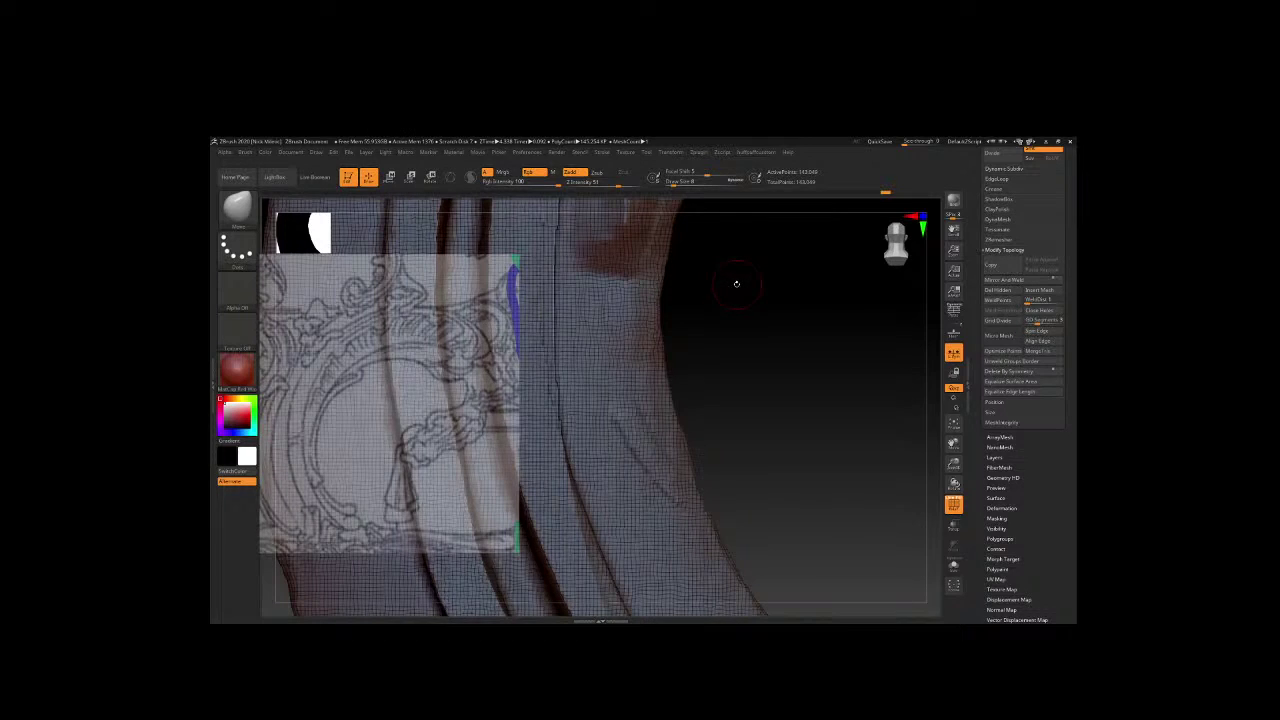
key(alt+Tab)
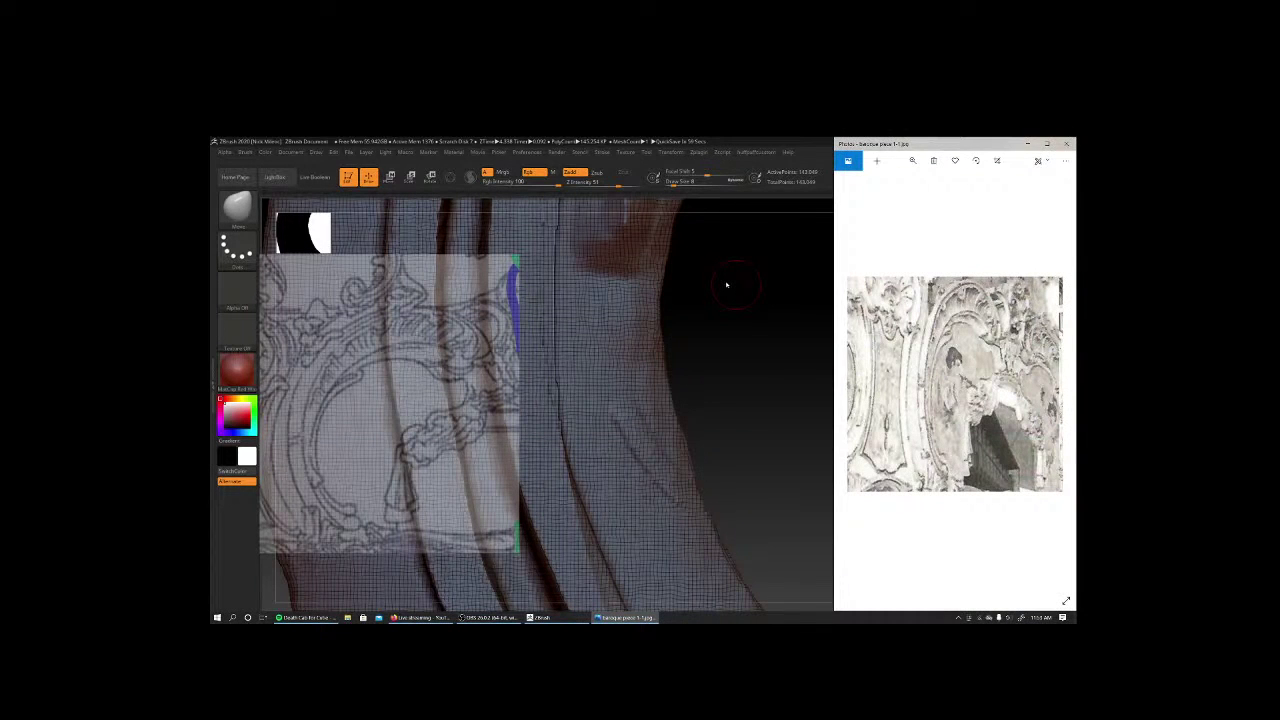
key(alt+Tab)
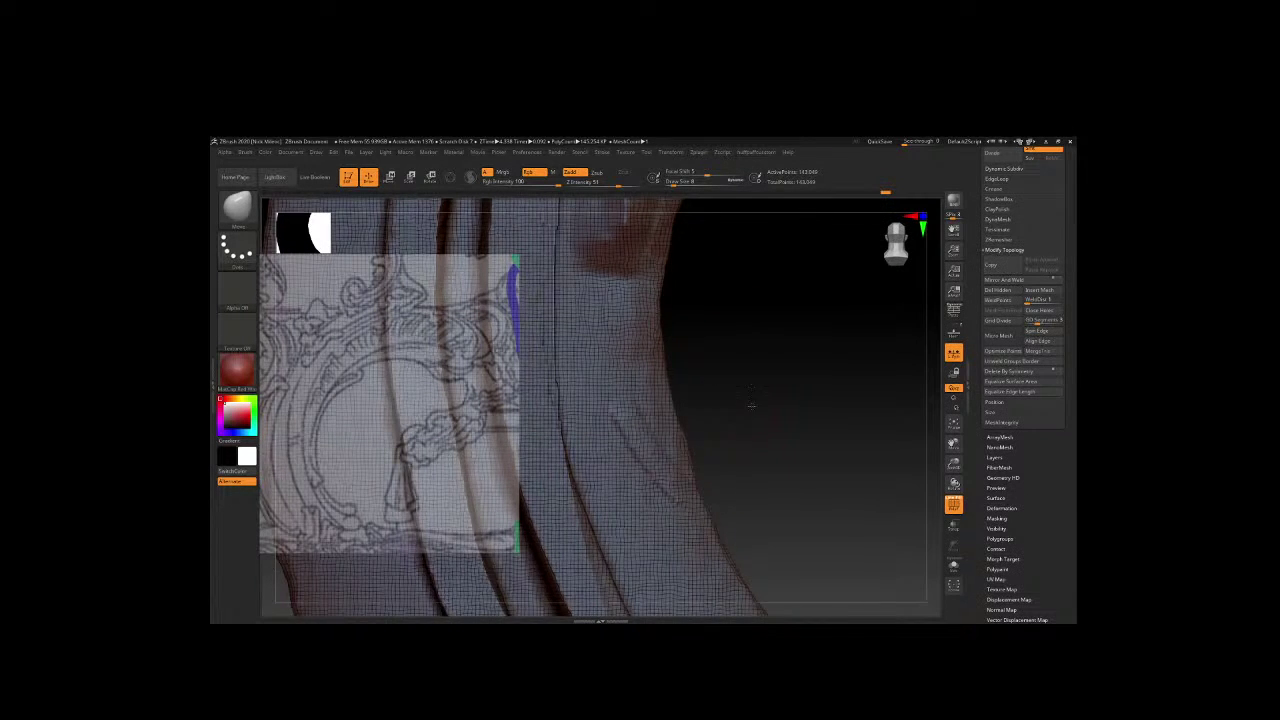
drag(752, 403, 706, 332)
With ClayBuildup, carve curved grooves down the scroll's band and along its edge.
key(b)
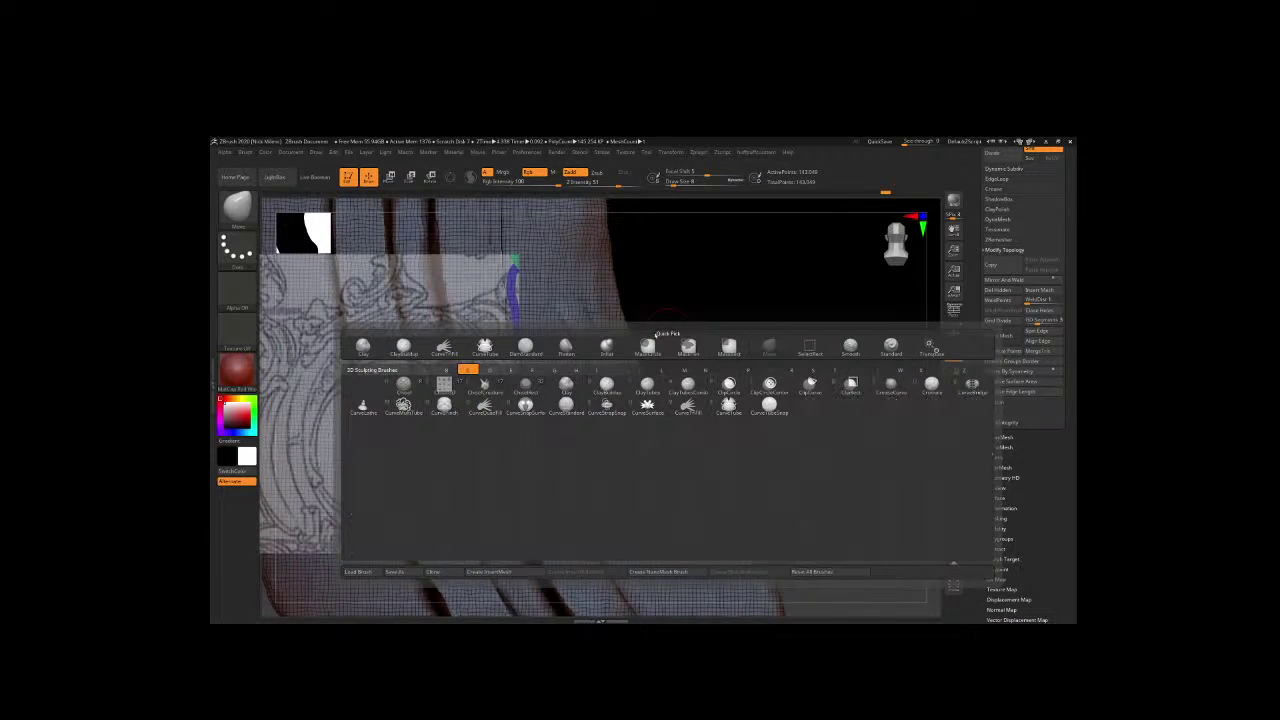
key(c)
key(b)
drag(570, 302, 640, 400)
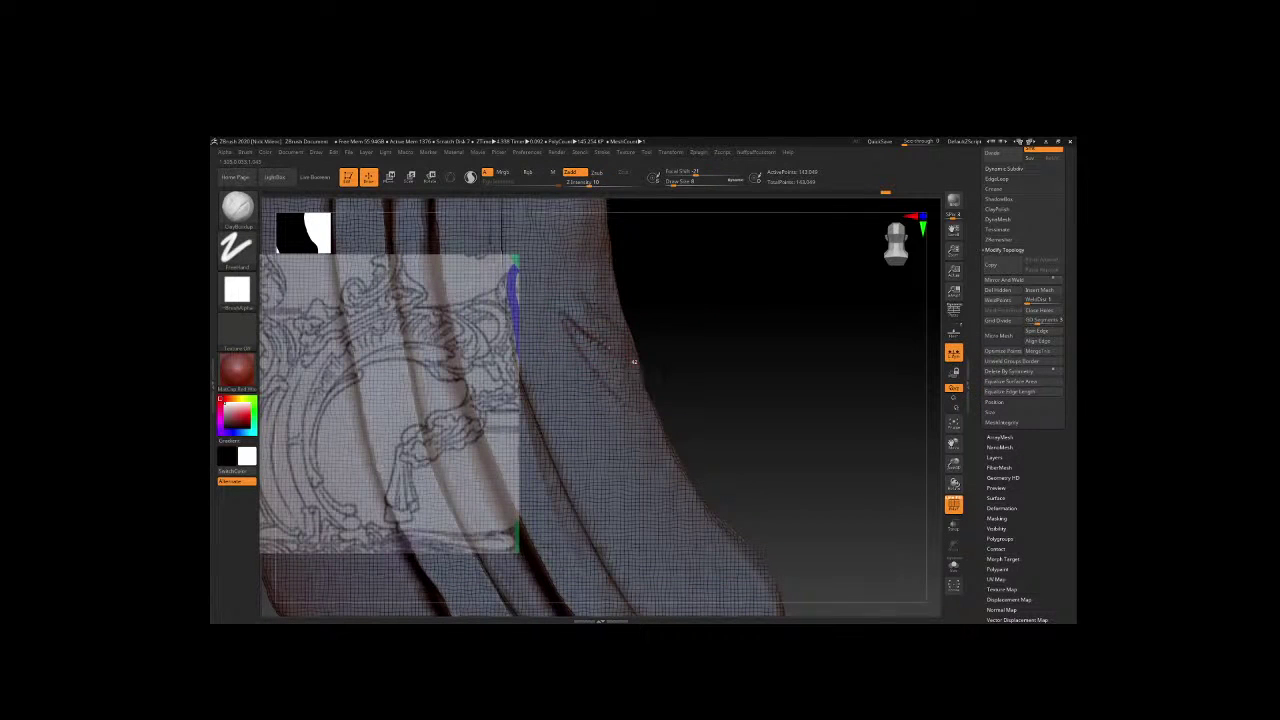
mouse_move(560, 325)
mouse_down()
mouse_move(625, 405)
mouse_move(605, 436)
mouse_up()
drag(729, 351, 639, 377)
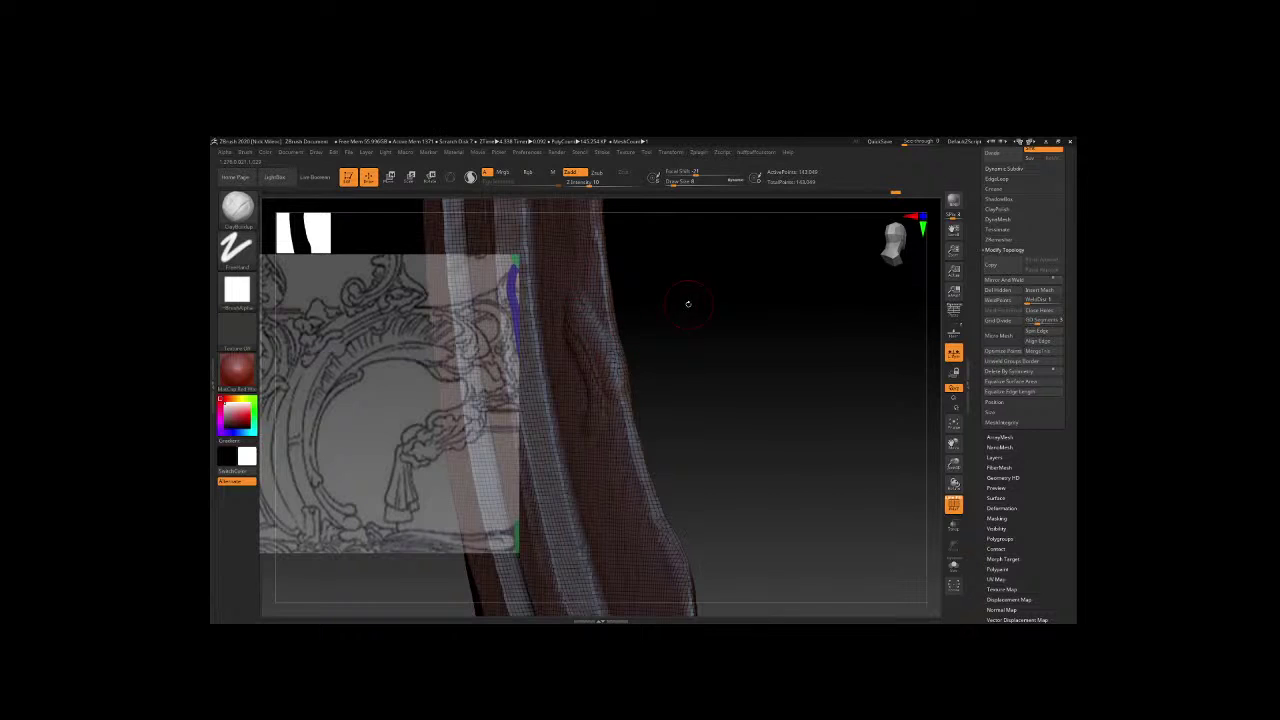
drag(688, 303, 671, 350)
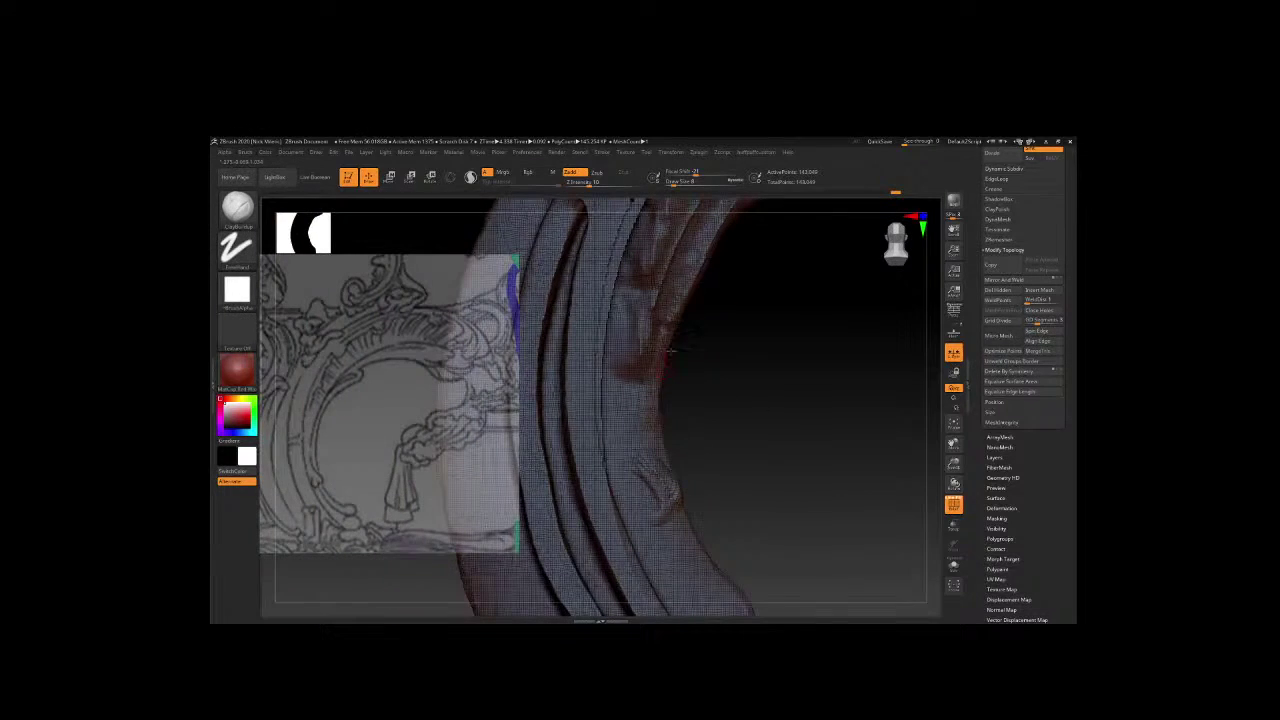
drag(656, 305, 670, 488)
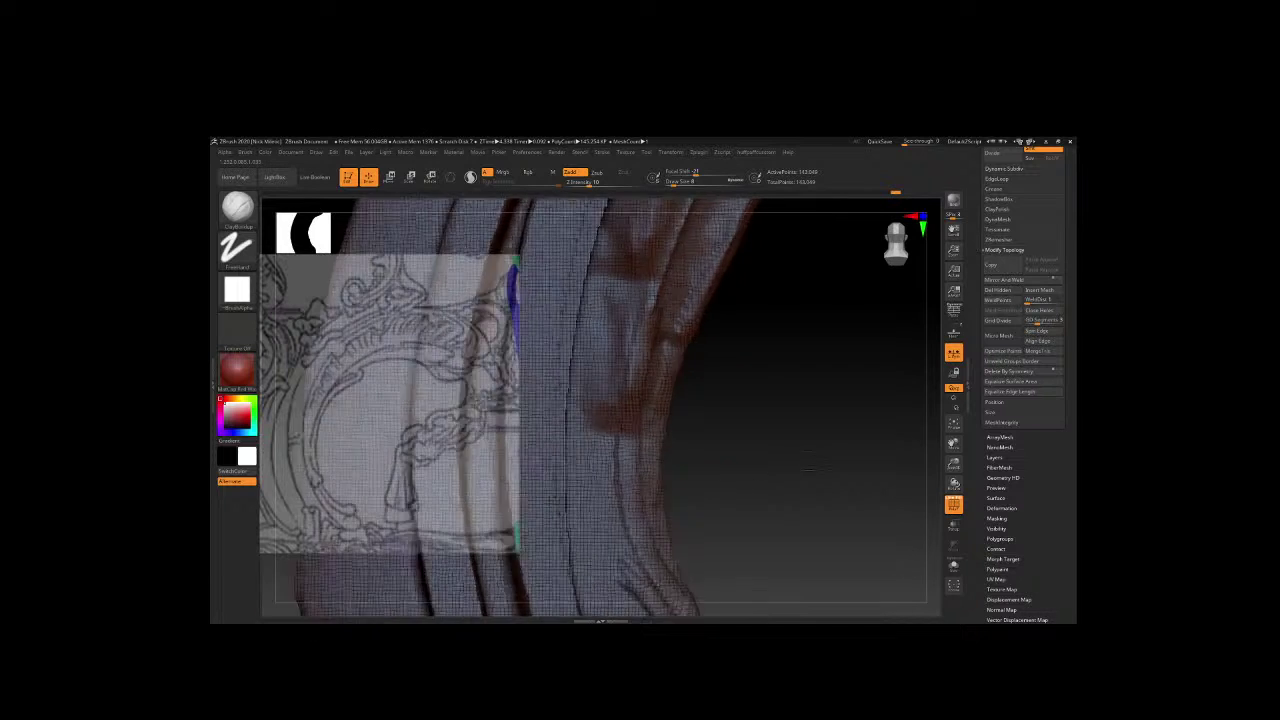
Smooth the surface beside the grooves and carve one more groove down the band.
alt+drag(680, 515, 680, 450)
drag(734, 389, 688, 461)
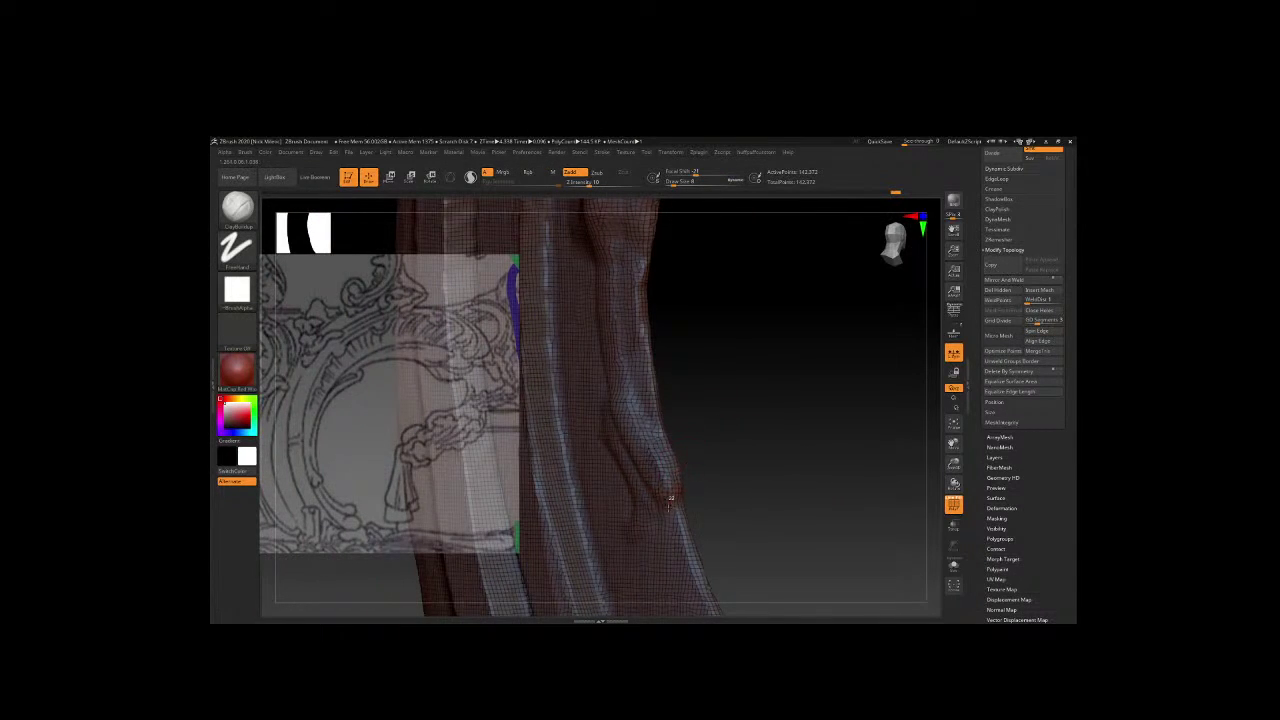
drag(664, 462, 775, 440)
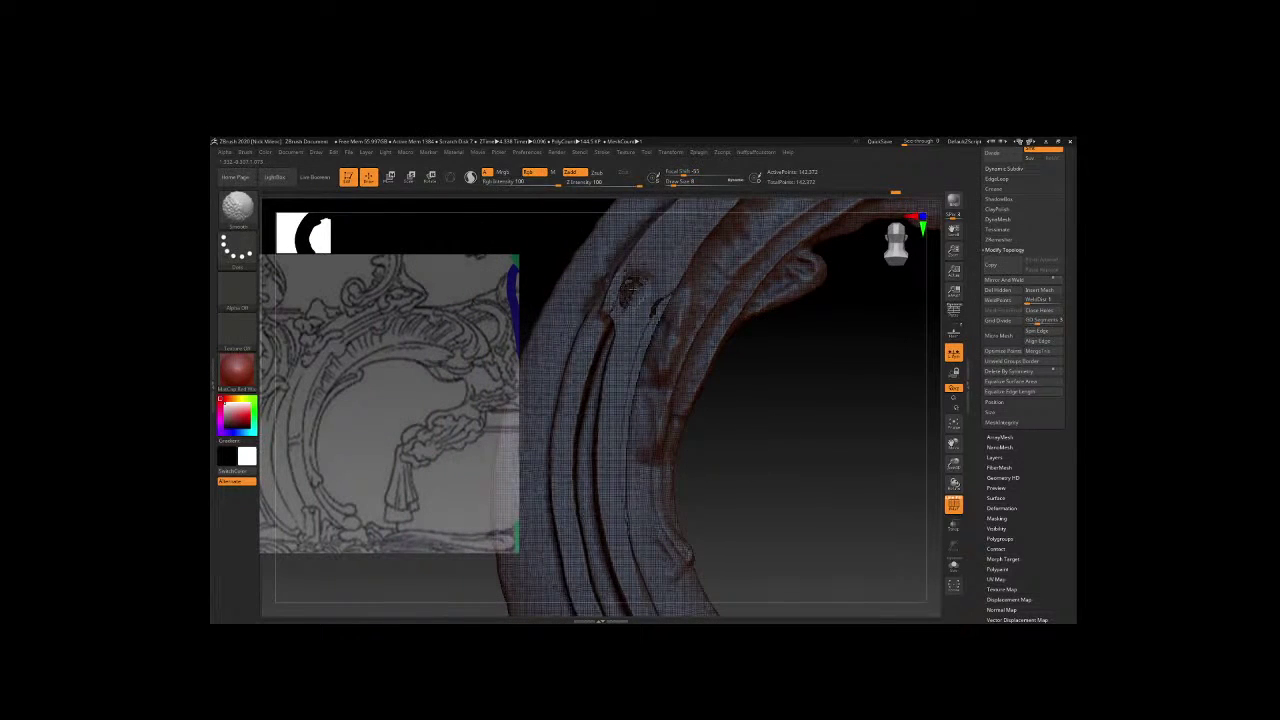
ctrl+shift+drag(630, 290, 814, 386)
shift+drag(632, 286, 628, 292)
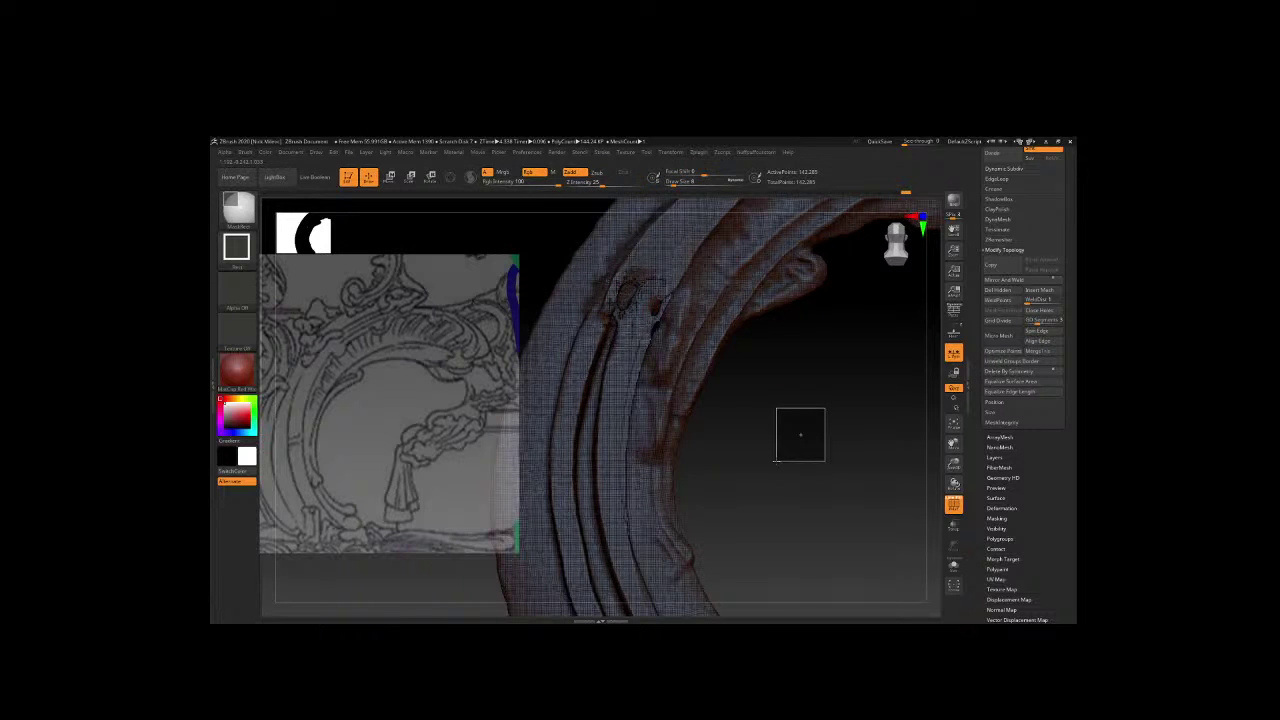
mouse_move(778, 428)
ctrl+shift+mouse_down()
mouse_move(798, 440)
mouse_move(788, 489)
mouse_move(776, 406)
mouse_move(806, 503)
mouse_move(748, 341)
ctrl+shift+mouse_up()
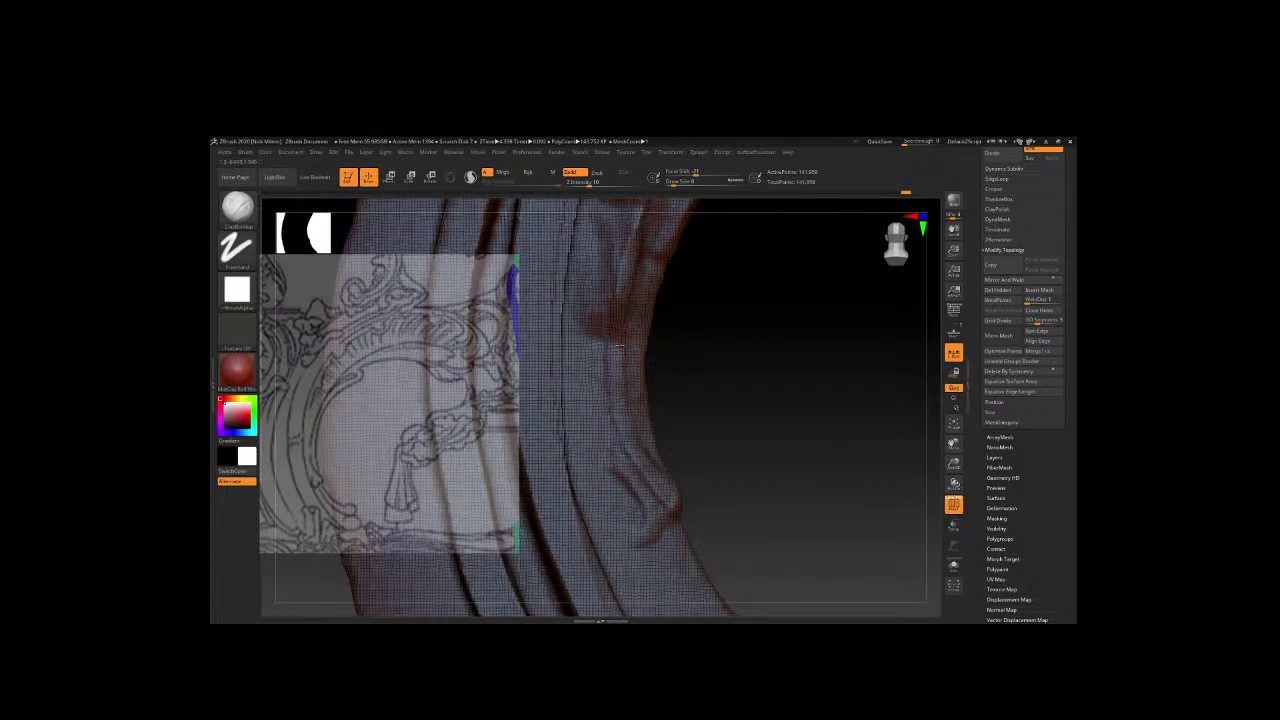
drag(617, 326, 656, 486)
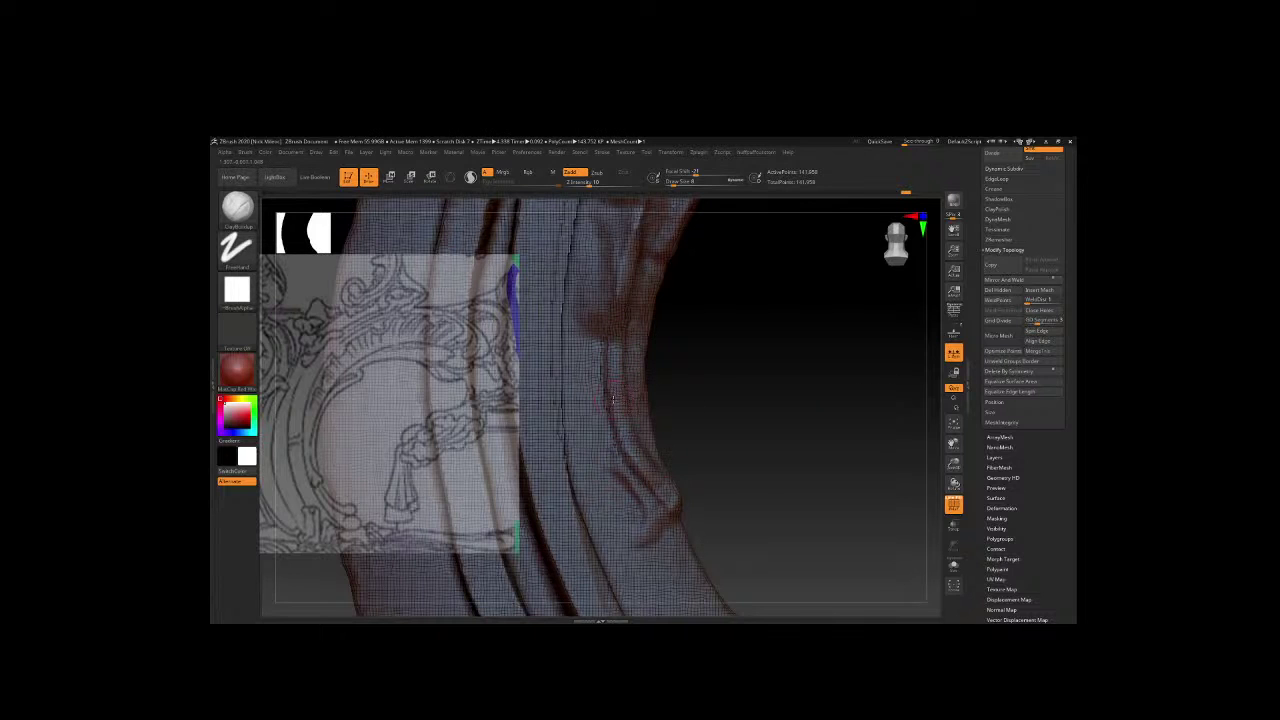
drag(777, 353, 696, 438)
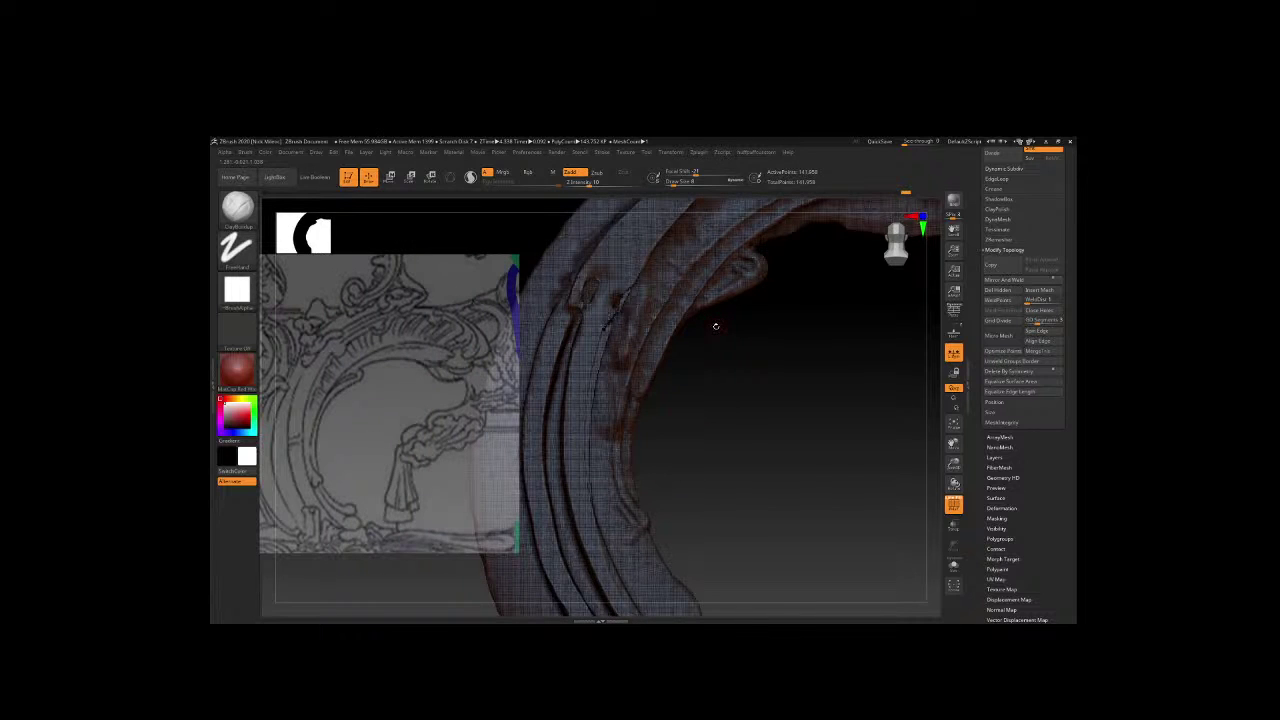
mouse_move(716, 326)
mouse_down()
mouse_move(672, 399)
mouse_move(685, 394)
mouse_move(666, 381)
mouse_move(733, 356)
mouse_up()
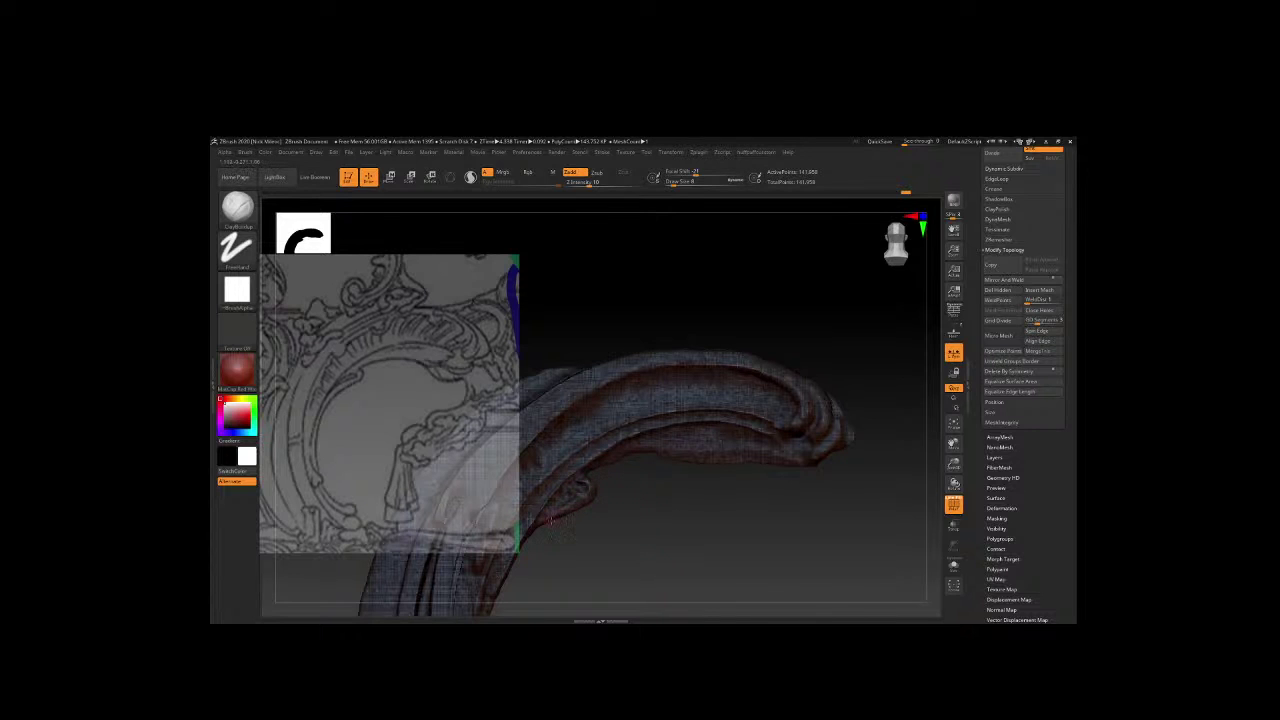
drag(566, 563, 701, 397)
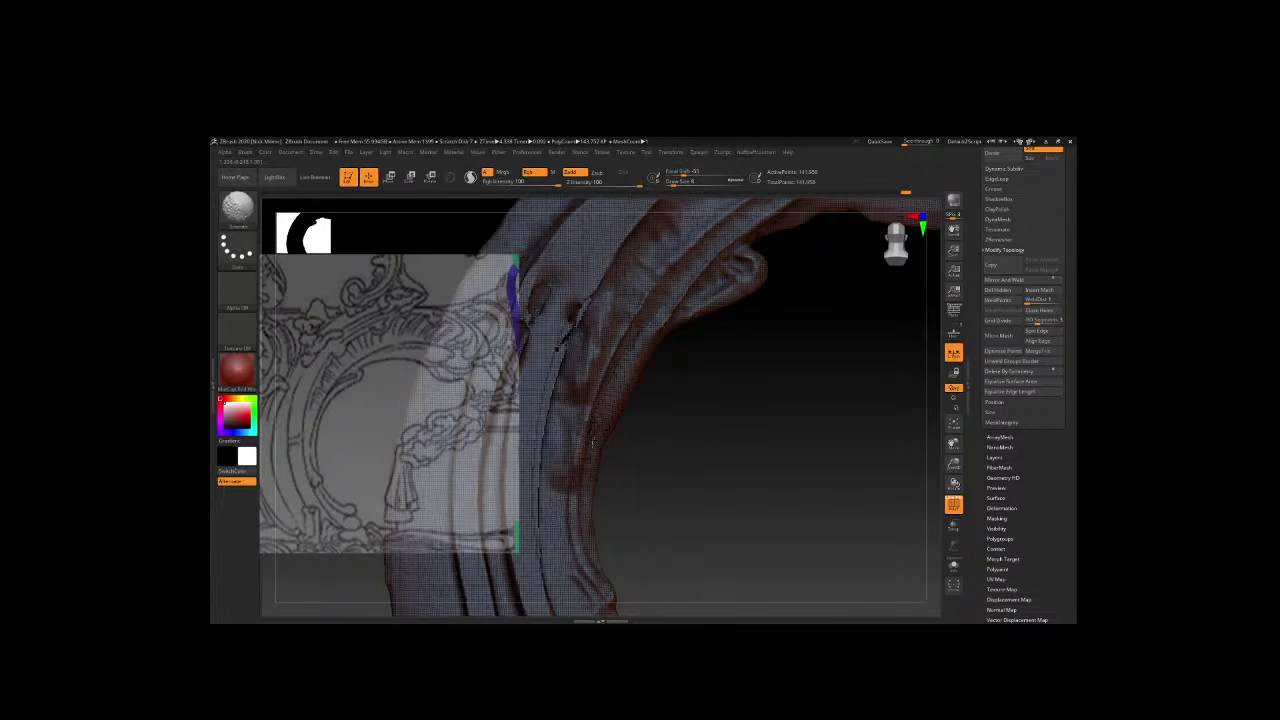
Switch to smoothing and enlarge the brush Draw Size to 23.
key(shift)
key(space)
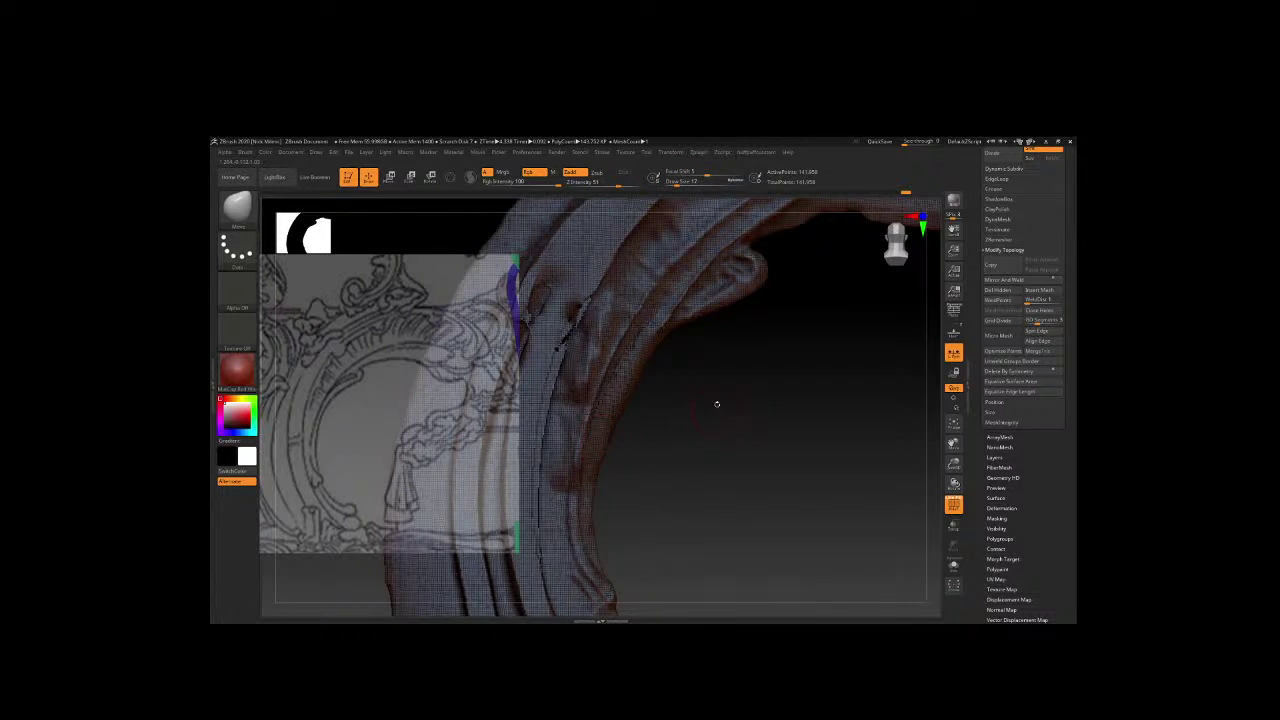
drag(716, 404, 639, 365)
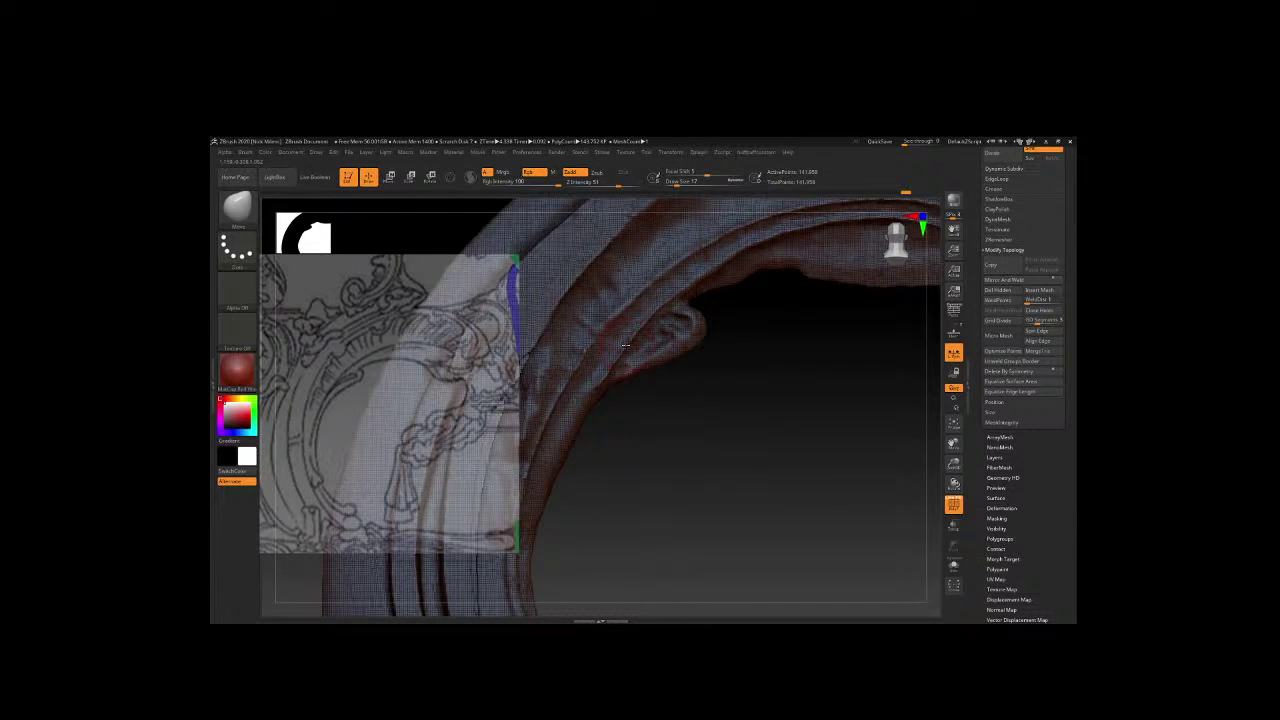
key(space)
key(space)
mouse_move(677, 449)
mouse_down()
mouse_move(745, 408)
mouse_move(756, 381)
mouse_up()
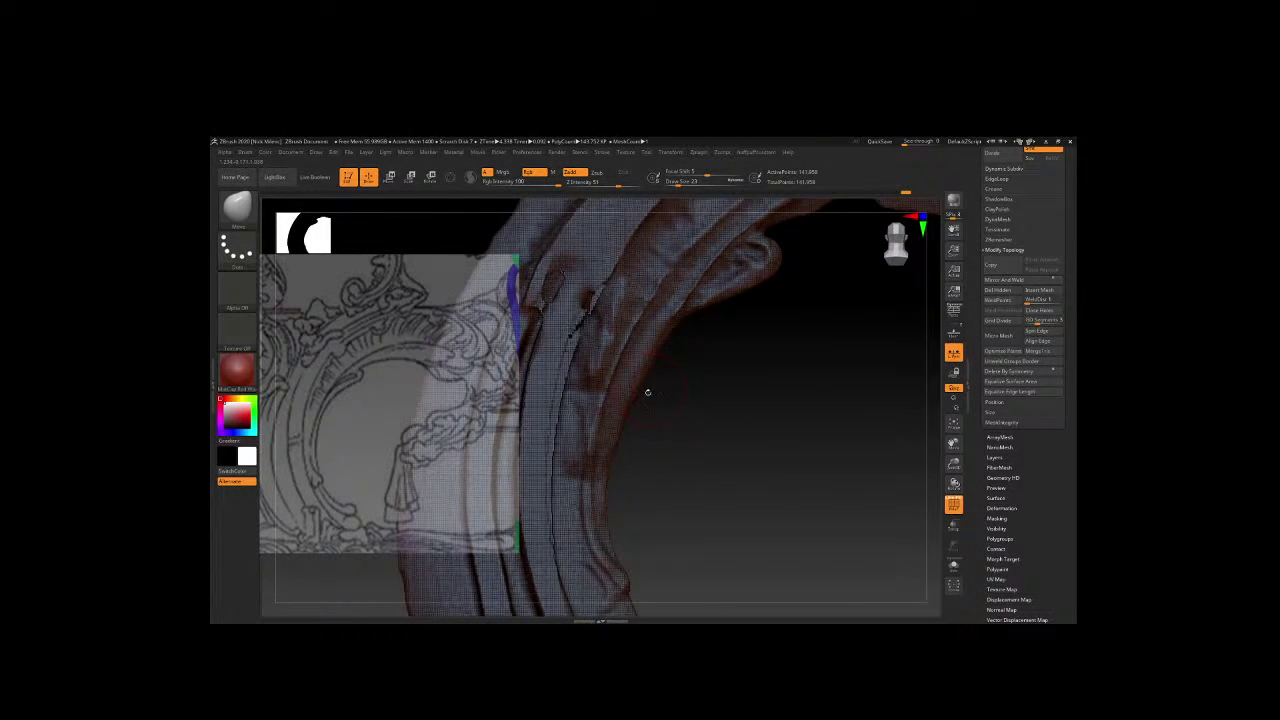
Turn the grooved frame broadside and raise the Draw Size to about 31.
shift+drag(578, 482, 578, 488)
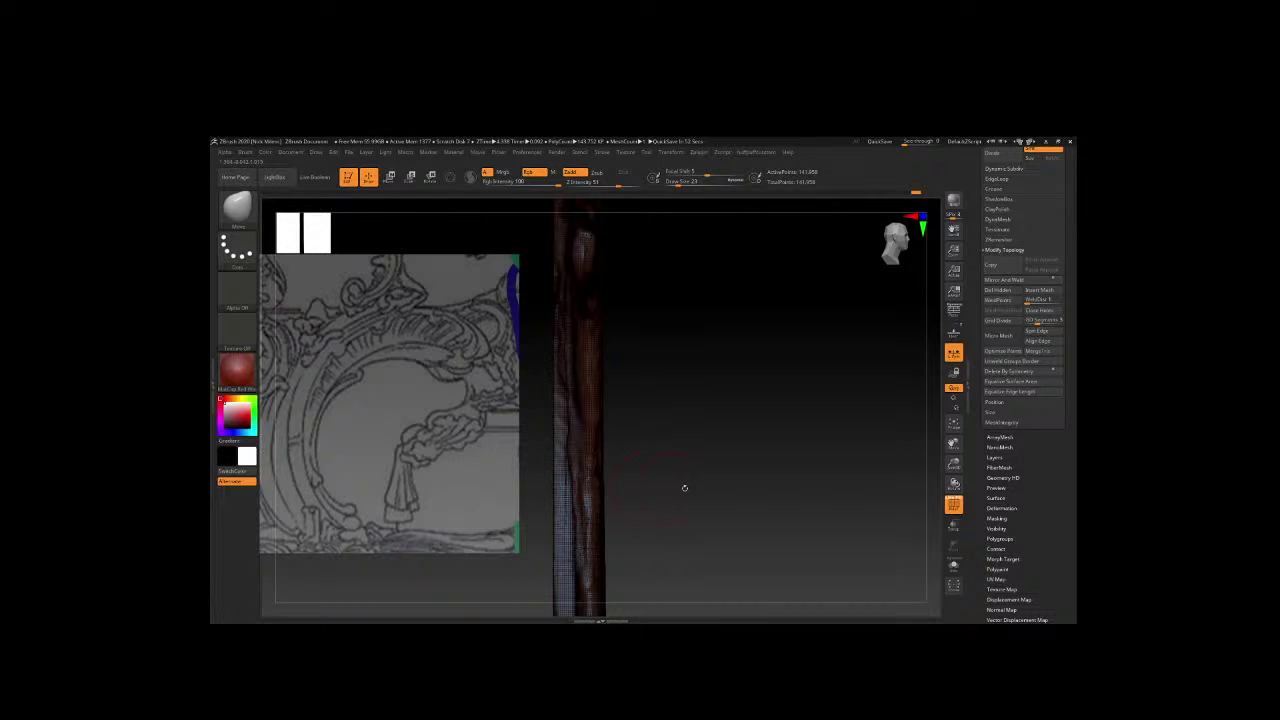
mouse_move(684, 488)
mouse_down()
mouse_move(759, 486)
mouse_move(740, 440)
mouse_up()
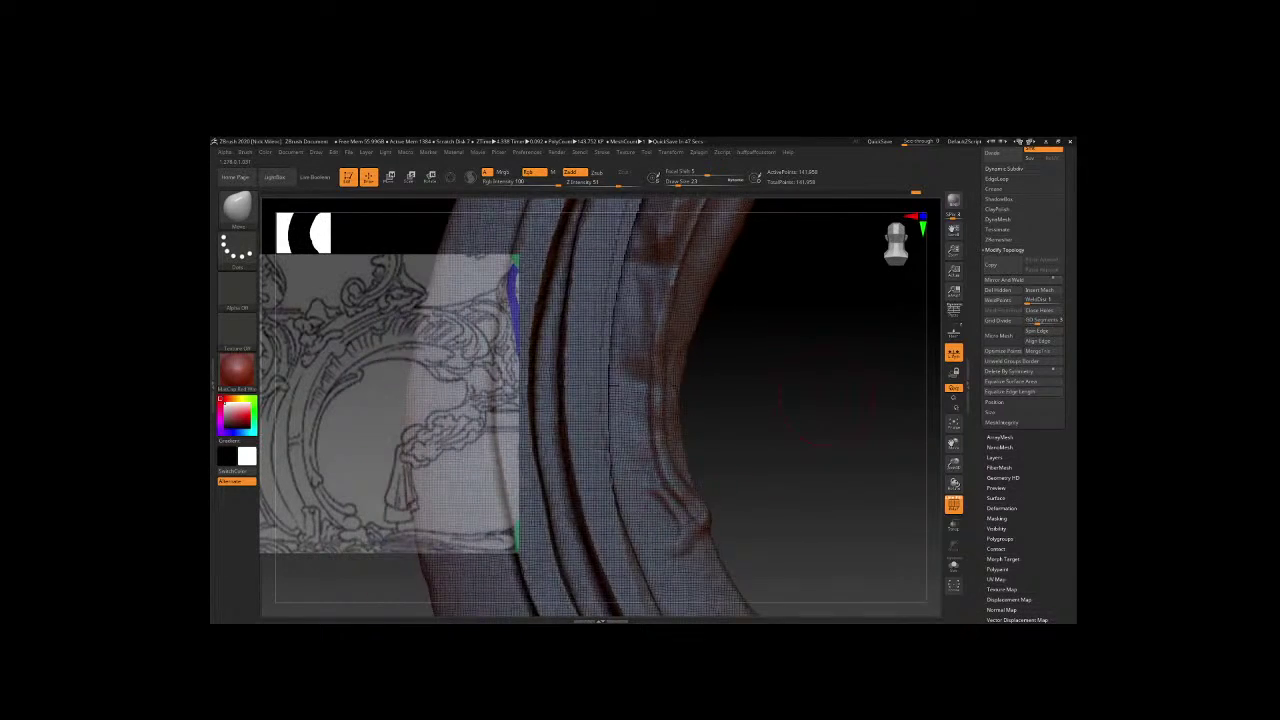
mouse_move(648, 436)
mouse_down()
mouse_move(746, 409)
mouse_move(739, 434)
mouse_move(700, 420)
mouse_move(735, 380)
mouse_up()
key(space)
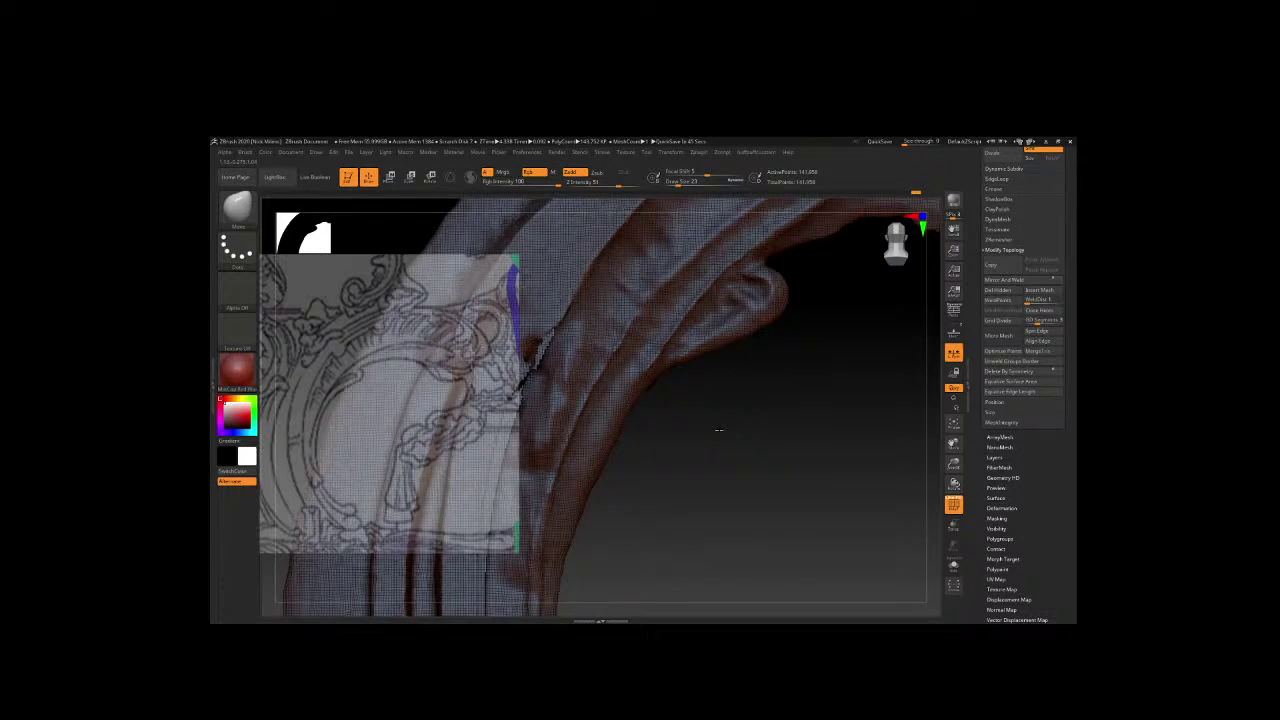
key(space)
drag(631, 312, 646, 312)
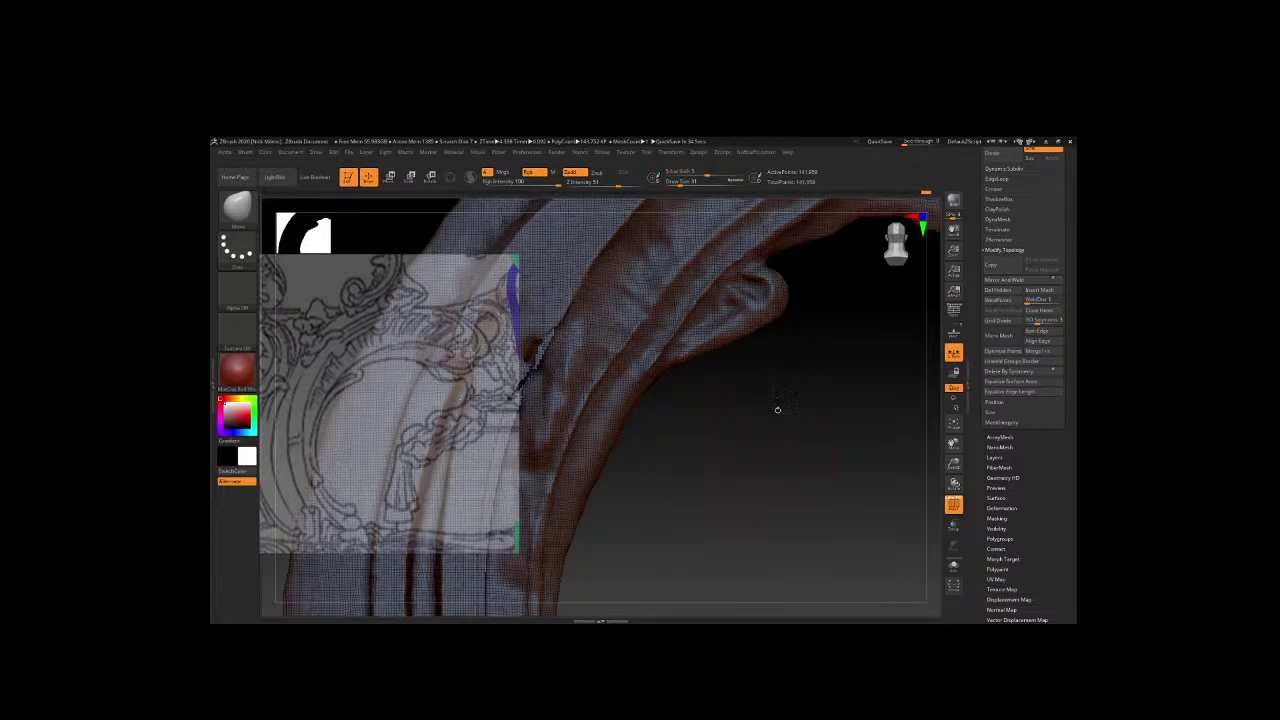
mouse_move(774, 409)
mouse_down()
mouse_move(758, 437)
mouse_move(812, 376)
mouse_up()
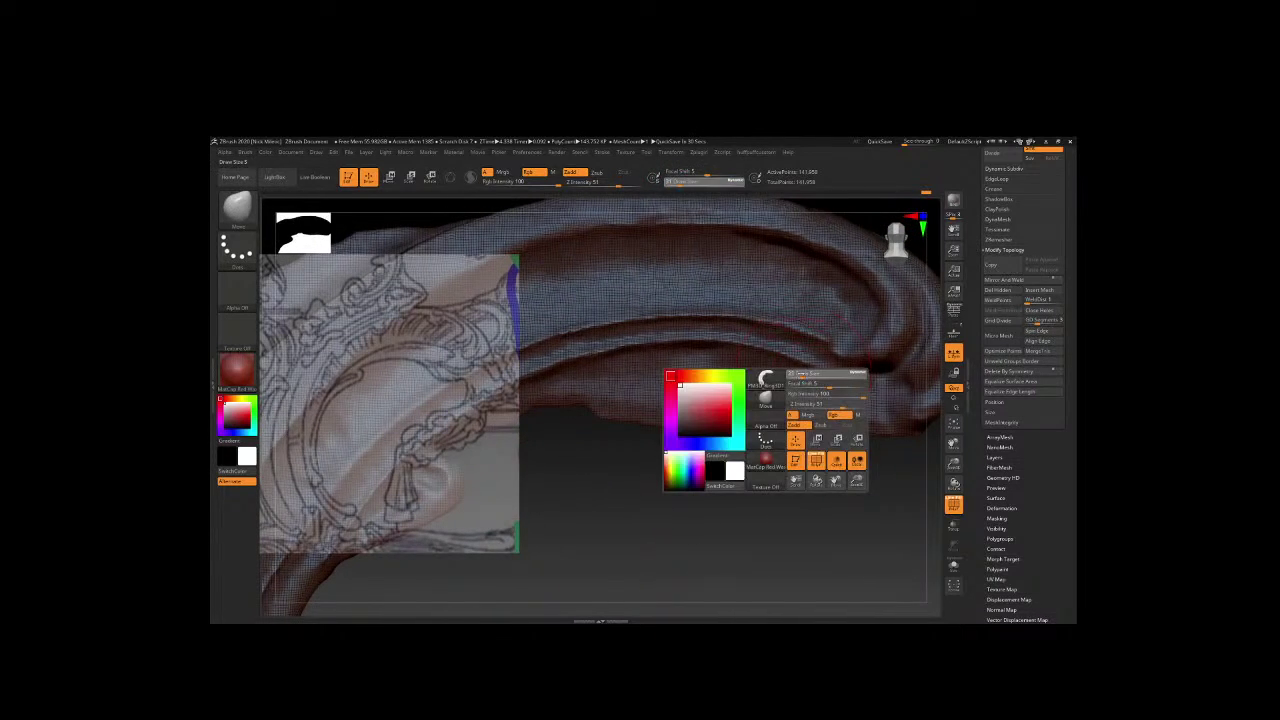
Check the reference photo, then rotate the sculpt to view the curled lobe.
key(alt+Tab)
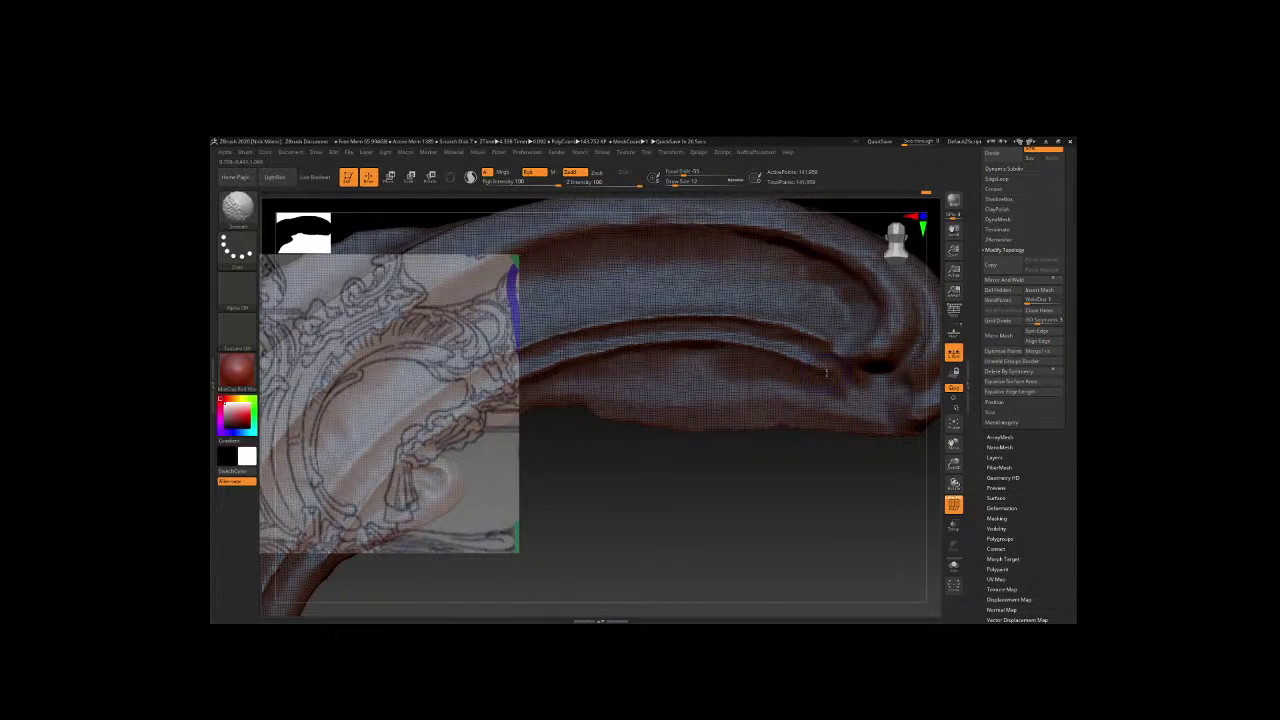
mouse_move(765, 408)
shift+mouse_down()
mouse_move(778, 415)
mouse_move(740, 350)
shift+mouse_up()
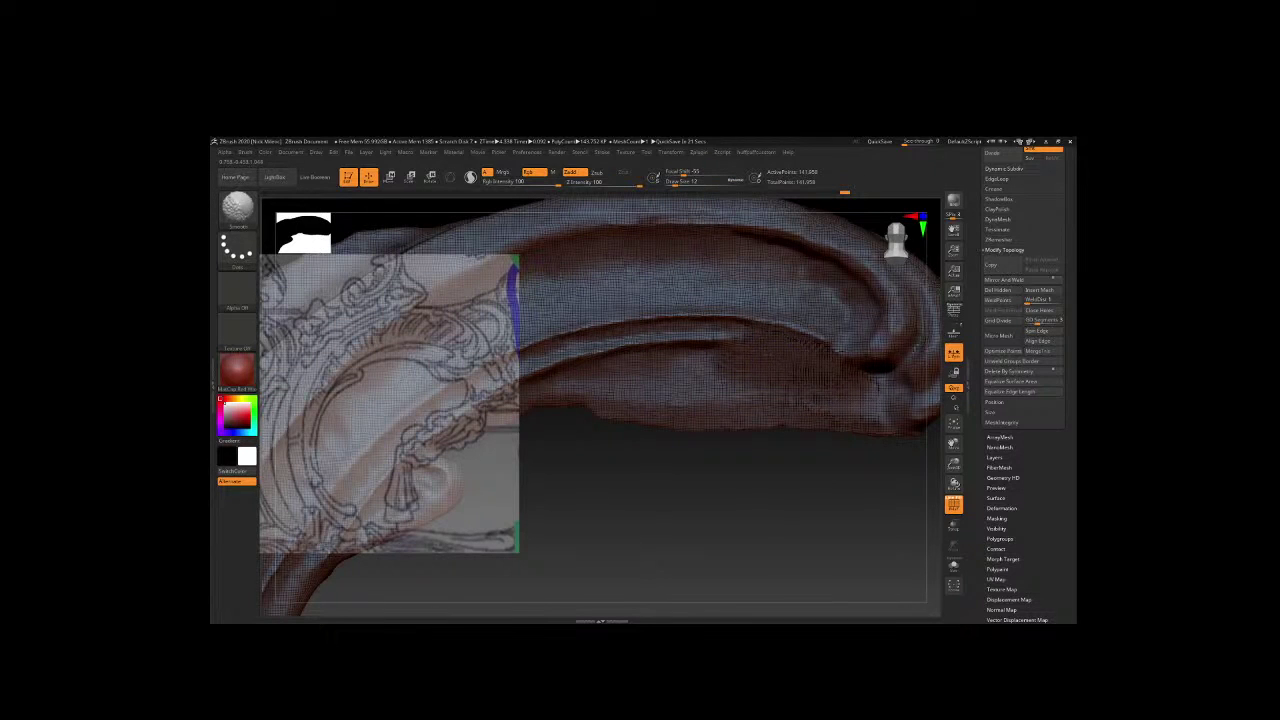
drag(708, 465, 660, 400)
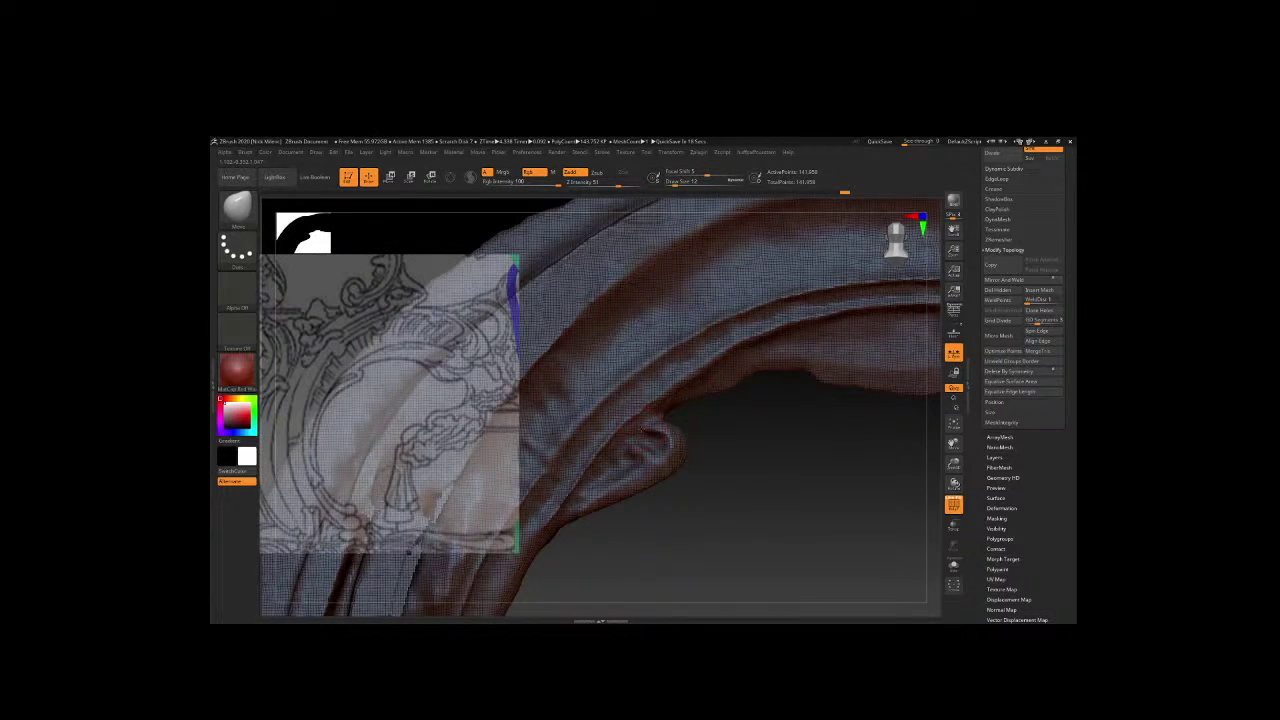
drag(760, 470, 700, 385)
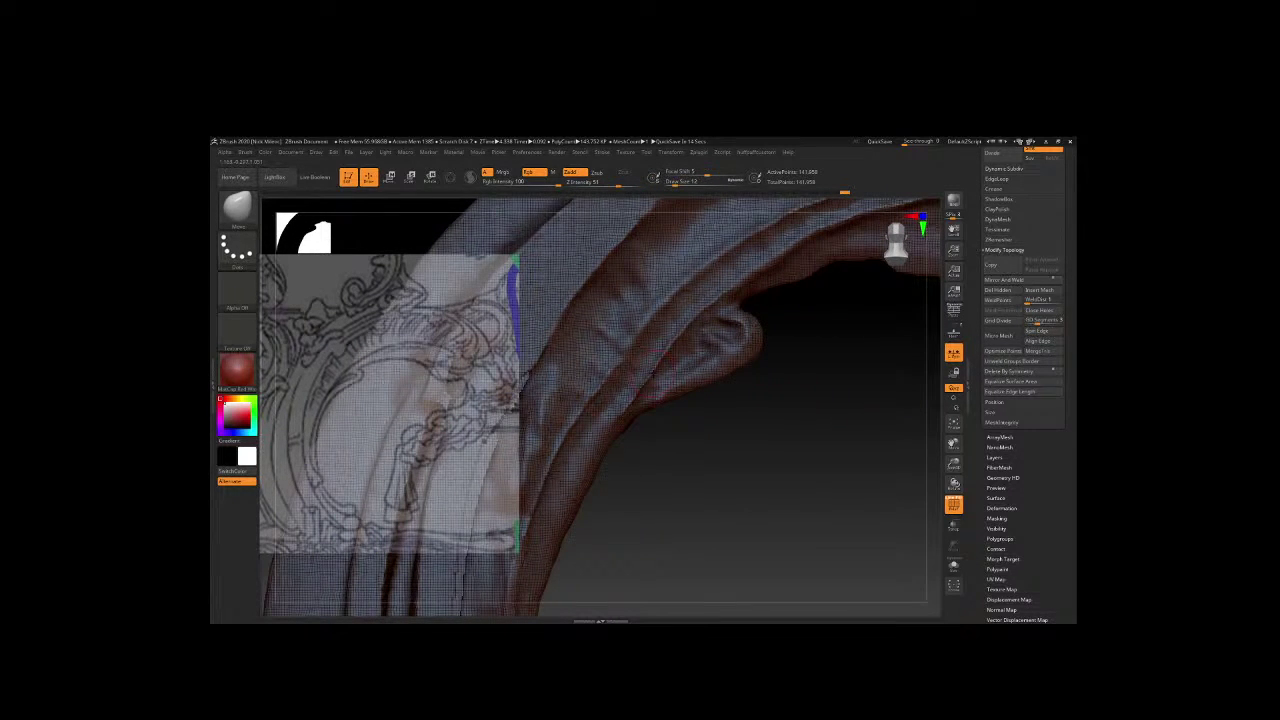
Select ClayBuildup and build a raised clay ridge along the curled lobe with several strokes.
key(b)
key(b)
key(c)
key(b)
key(space)
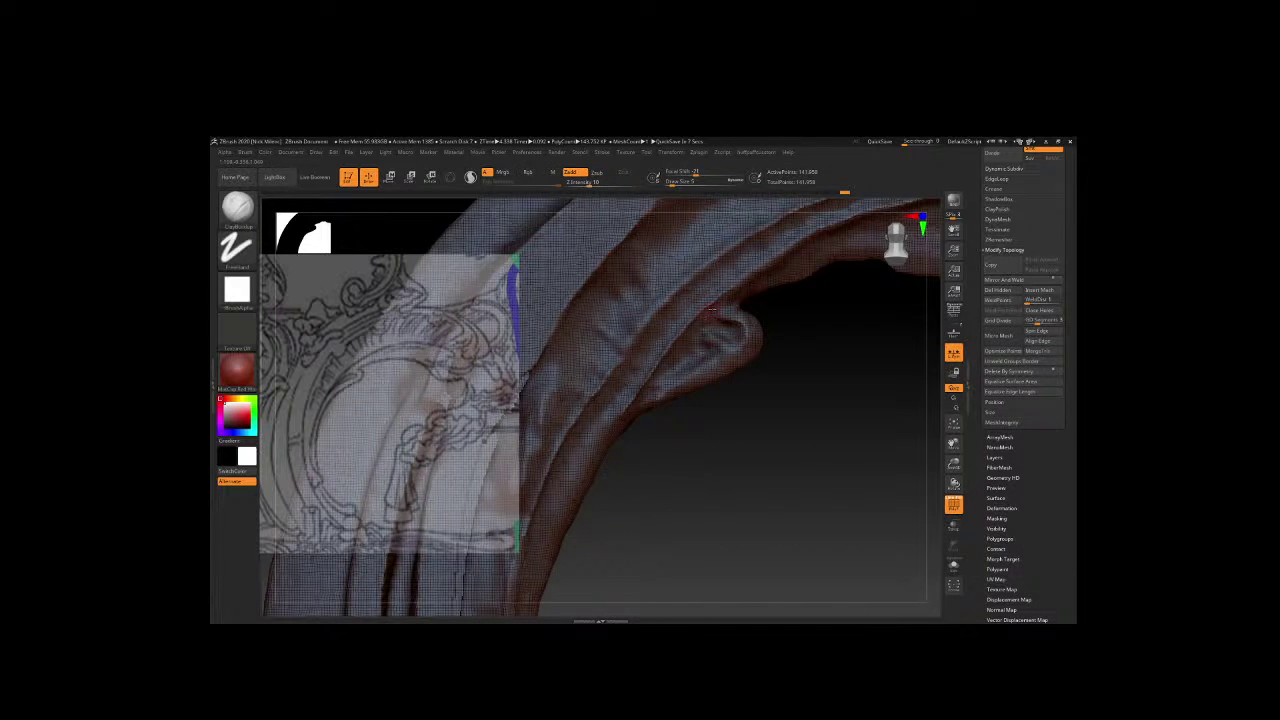
drag(781, 327, 794, 360)
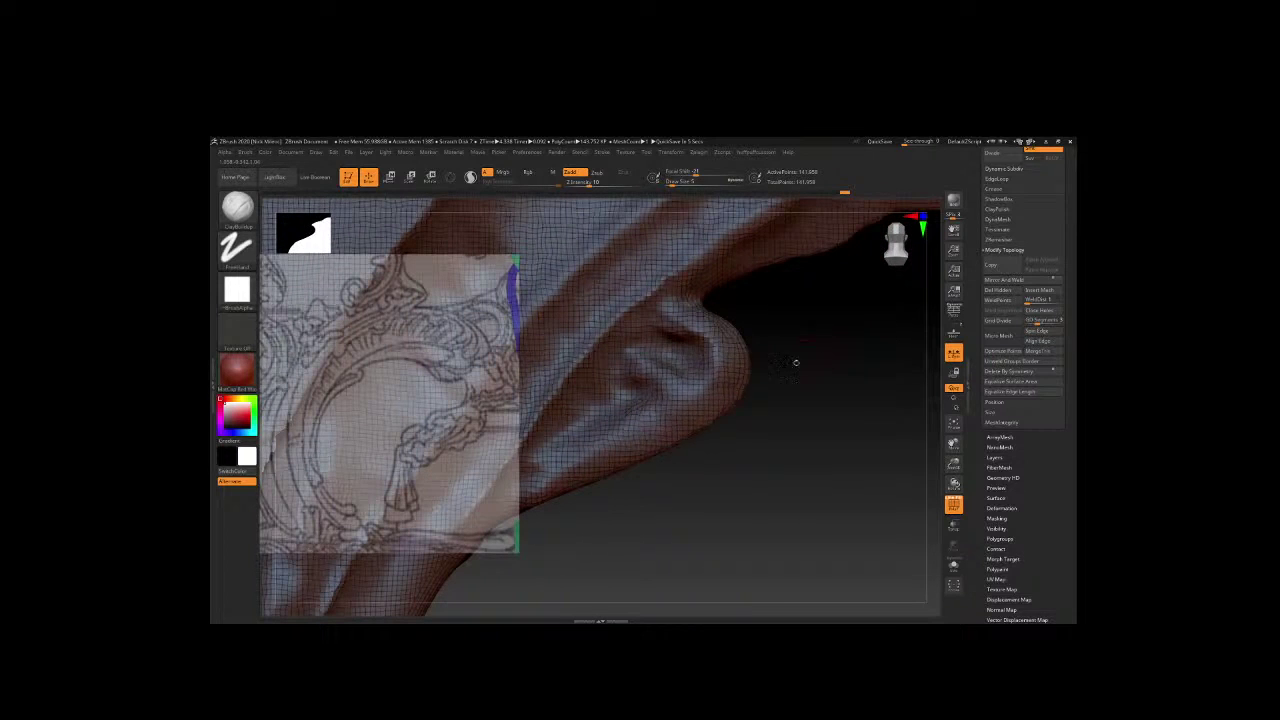
key(space)
mouse_move(656, 308)
mouse_down()
mouse_move(715, 335)
mouse_move(648, 432)
mouse_up()
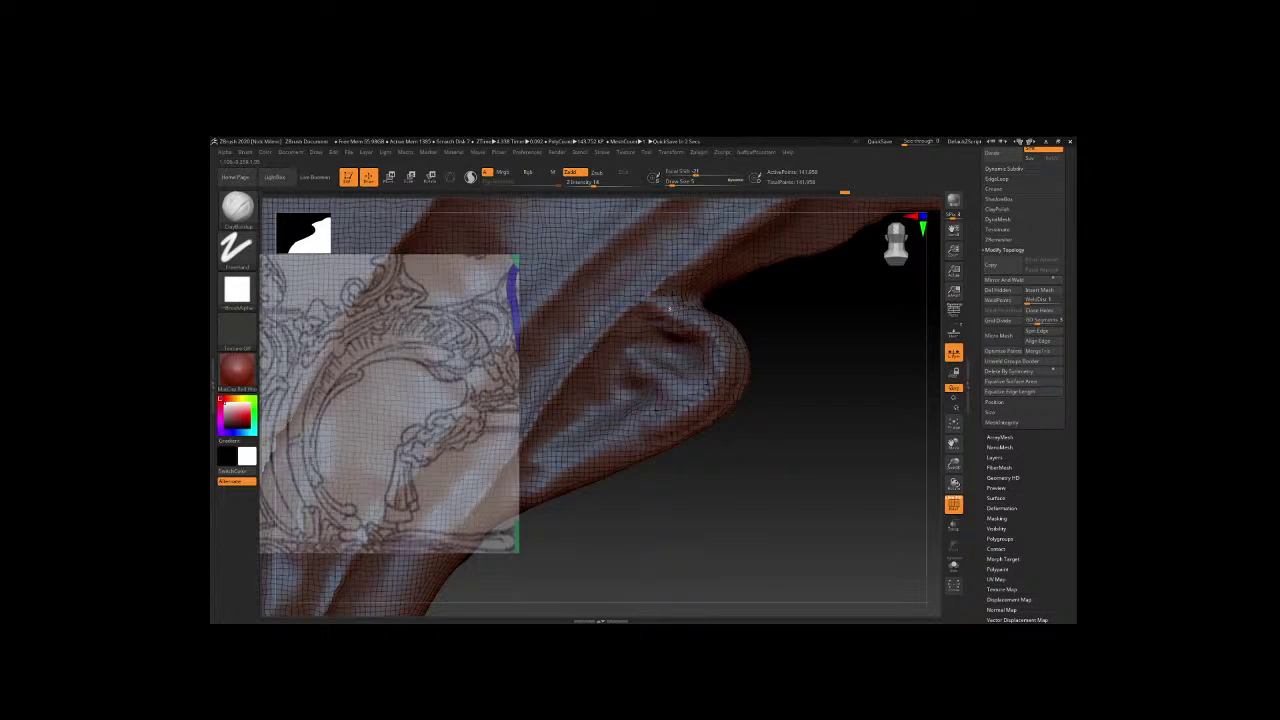
mouse_move(669, 308)
mouse_down()
mouse_move(705, 375)
mouse_move(590, 440)
mouse_up()
drag(700, 480, 757, 506)
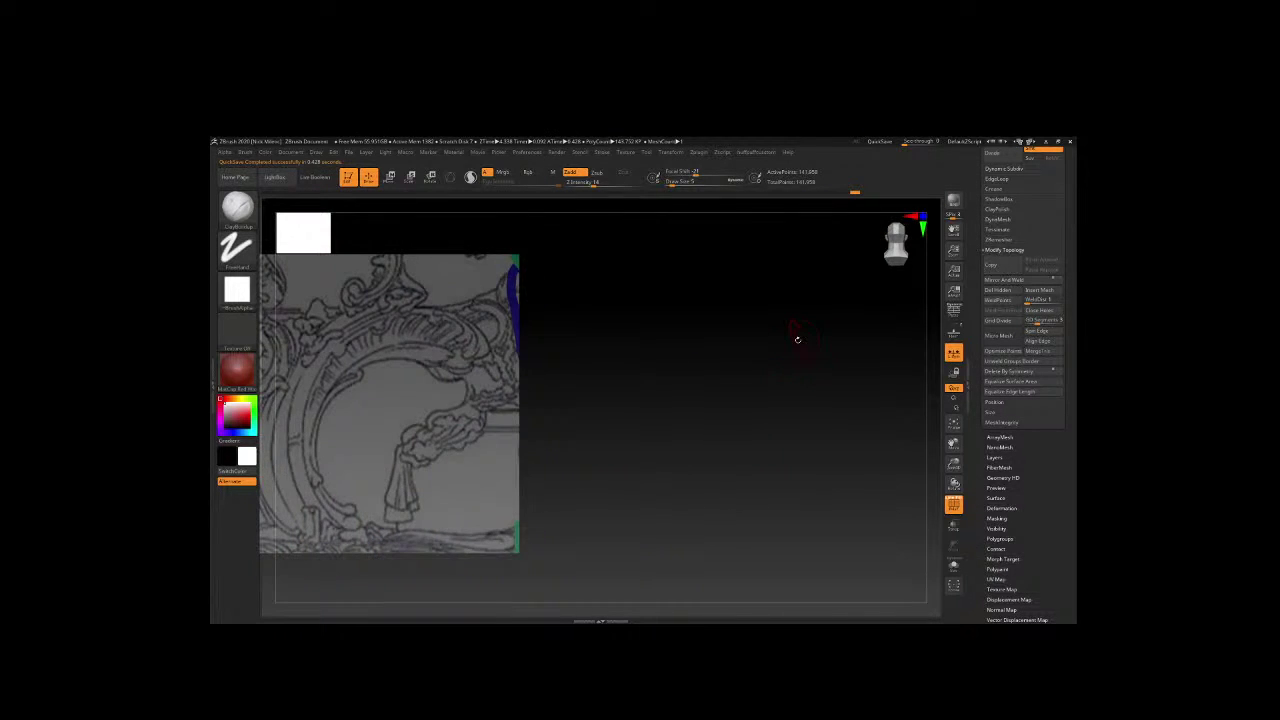
drag(620, 380, 578, 327)
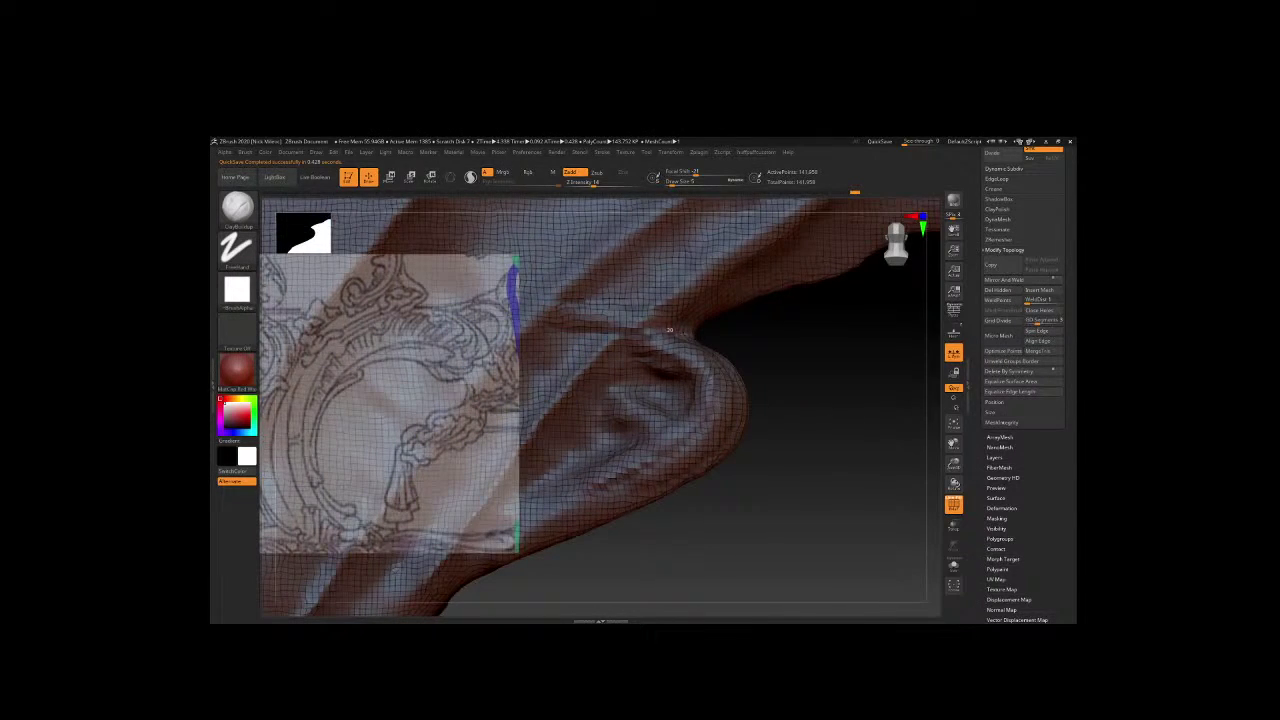
mouse_move(657, 523)
mouse_down()
mouse_move(794, 432)
mouse_move(720, 470)
mouse_up()
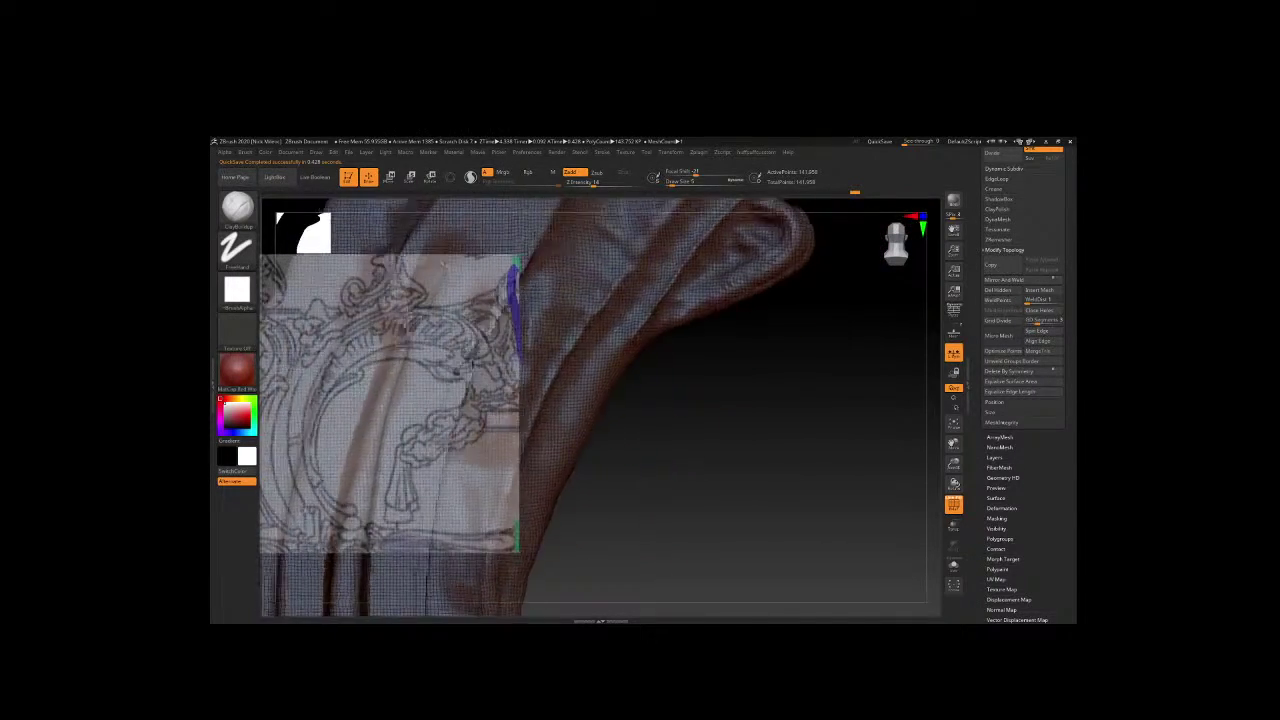
Lay a transpose scale line across the lobe, then pick another brush at Z Intensity 13.
key(w)
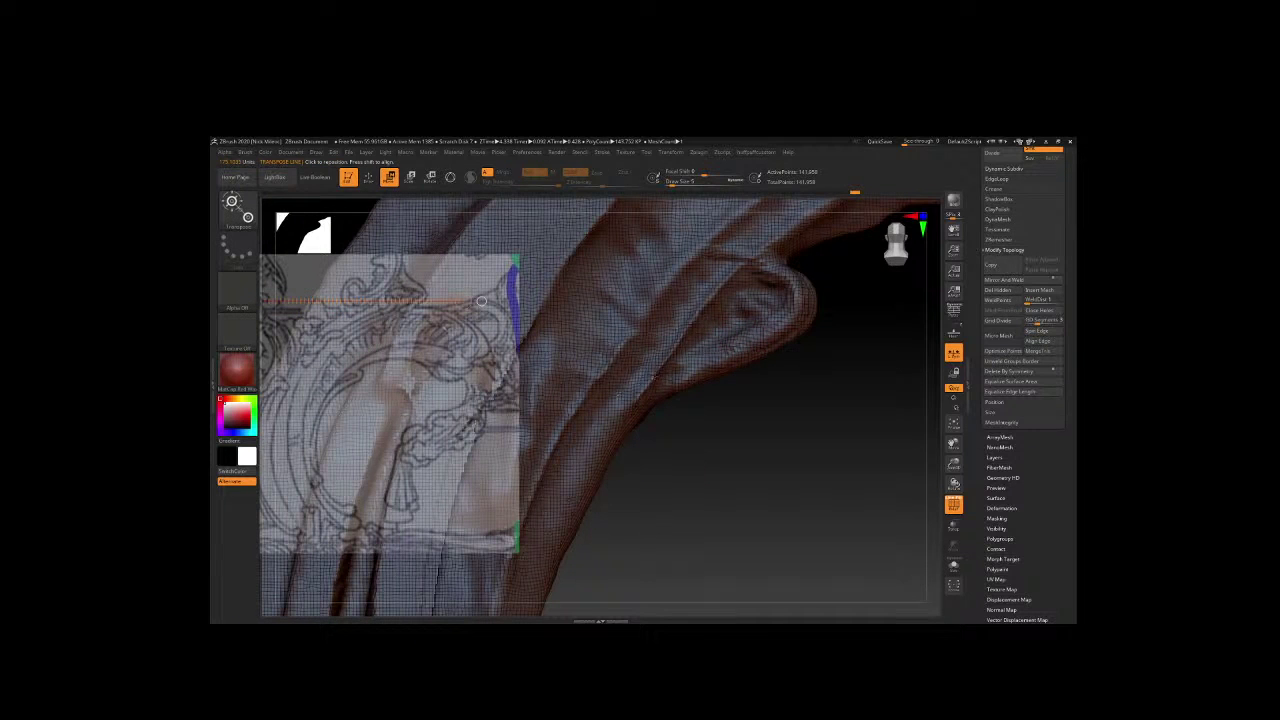
key(e)
drag(650, 372, 601, 354)
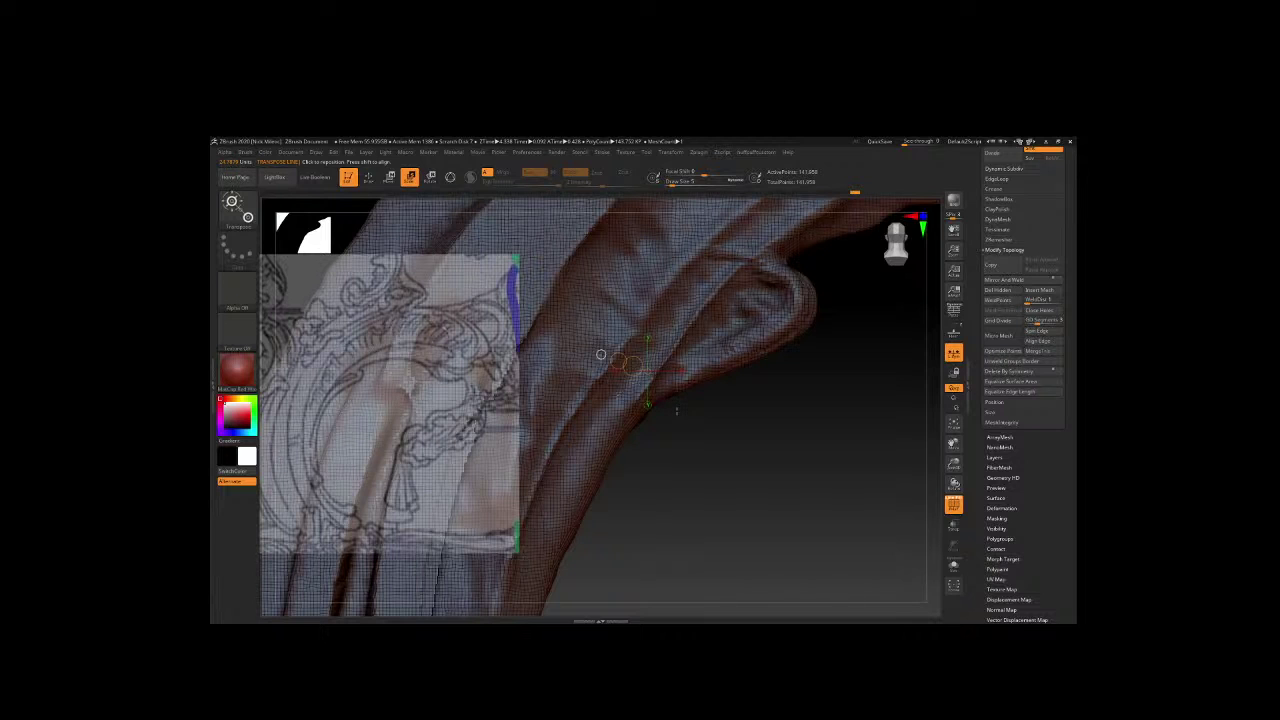
key(b)
click(661, 403)
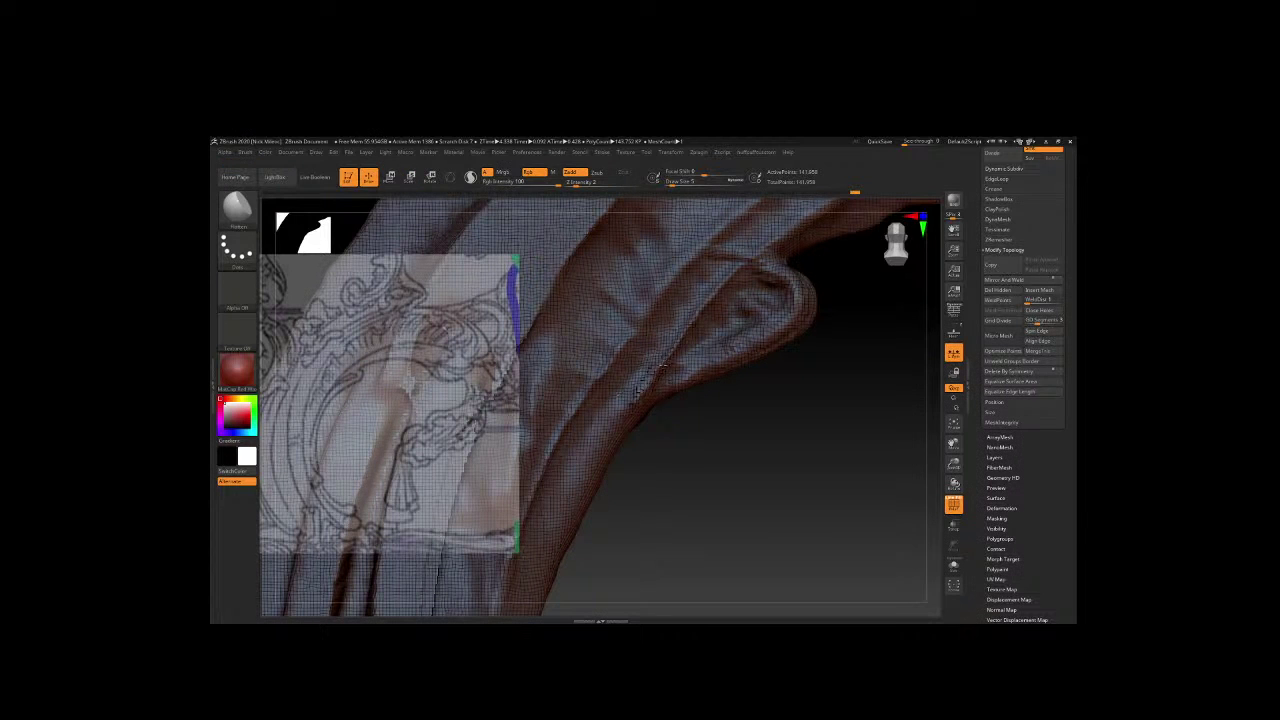
key(space)
drag(650, 377, 690, 395)
Switch to ClayBuildup and shrink its Draw Size from 20 to 11.
key(b)
key(c)
key(b)
key(space)
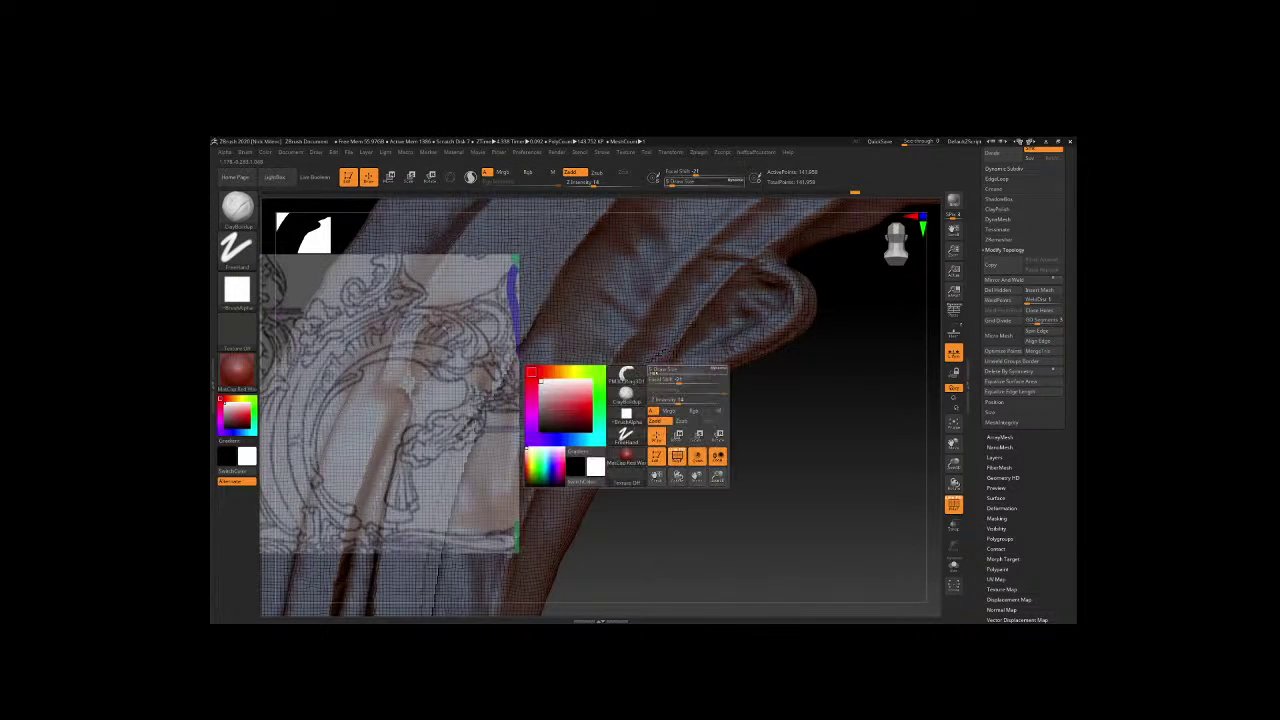
mouse_move(680, 371)
mouse_down()
mouse_move(720, 371)
mouse_move(630, 368)
mouse_move(632, 425)
mouse_move(555, 505)
mouse_up()
key(space)
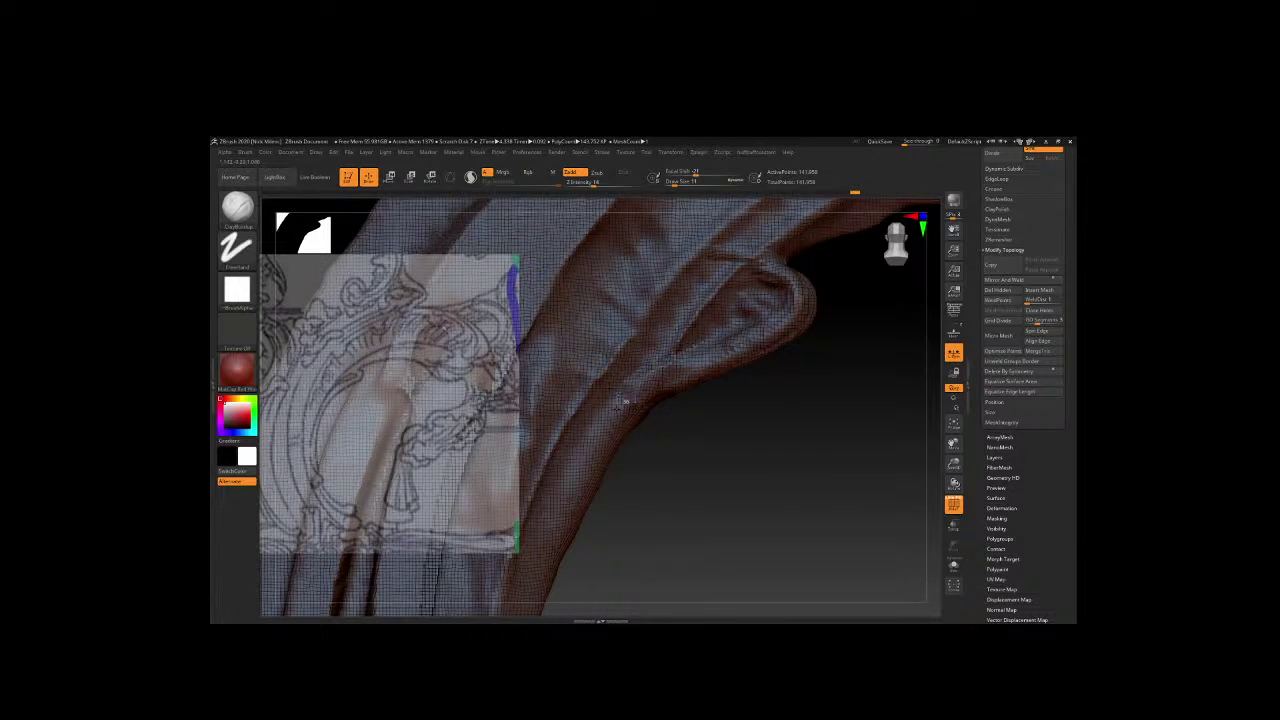
Smooth the ridge crest on the lobe, inspect the grooves, and bring up the reference photo.
shift+drag(610, 420, 630, 407)
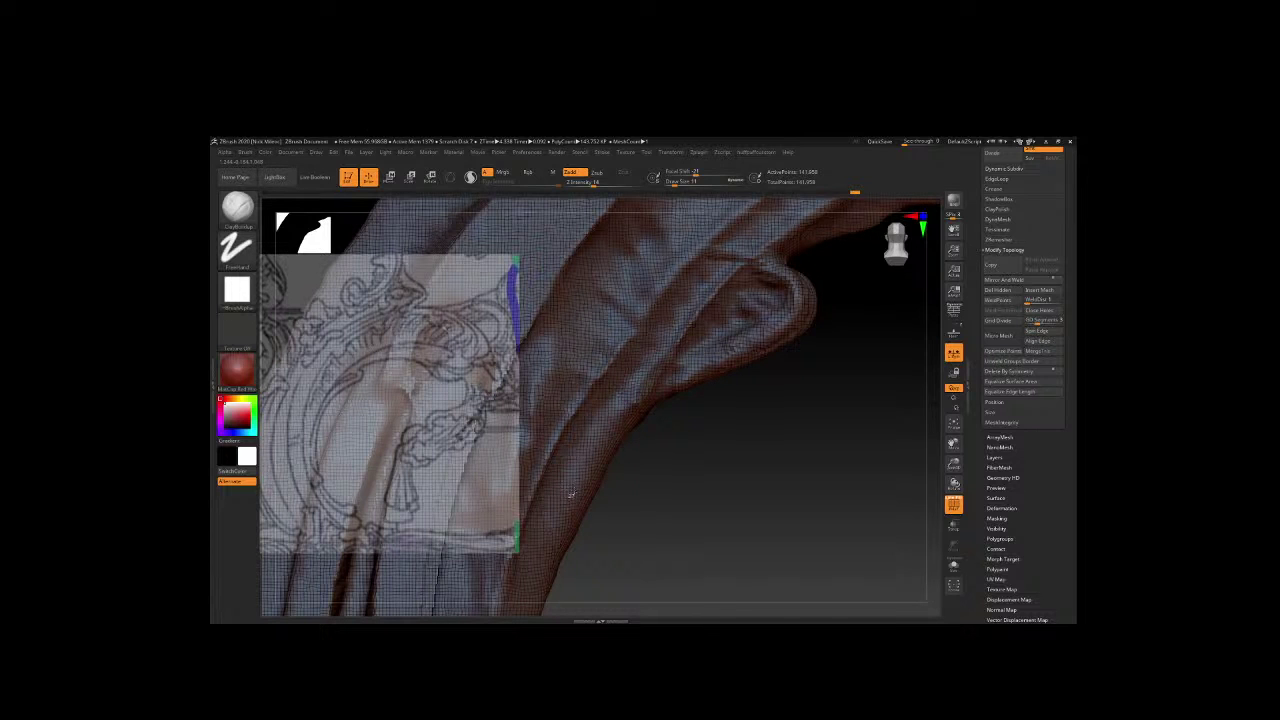
mouse_move(571, 494)
shift+mouse_down()
mouse_move(612, 420)
mouse_move(760, 338)
mouse_move(795, 263)
shift+mouse_up()
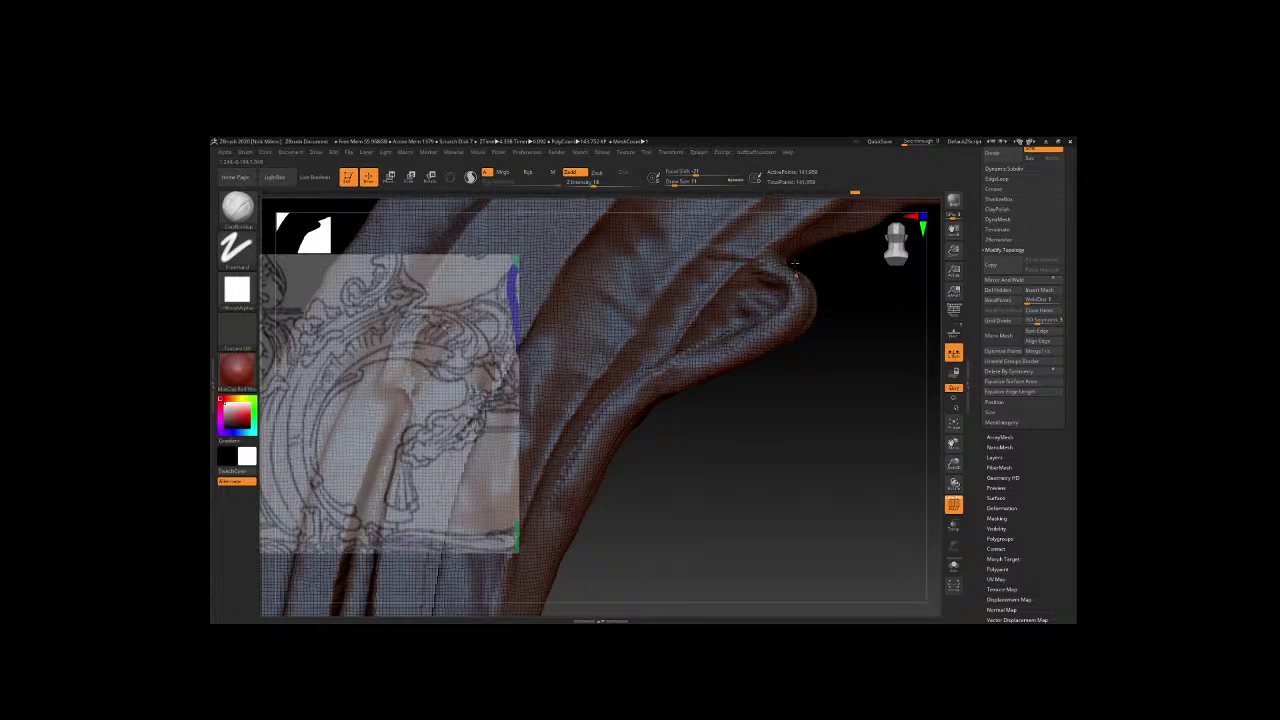
mouse_move(737, 509)
mouse_down()
mouse_move(631, 494)
mouse_move(714, 383)
mouse_up()
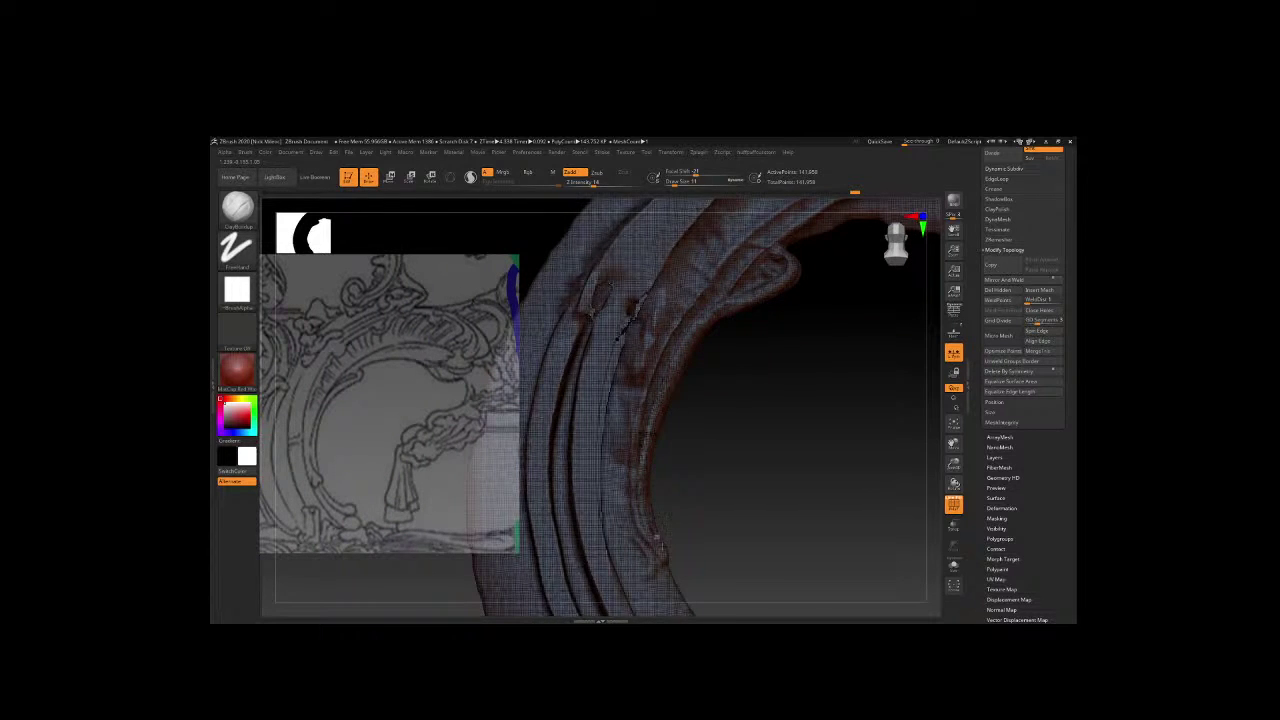
mouse_move(657, 540)
mouse_down()
mouse_move(681, 402)
mouse_move(727, 472)
mouse_up()
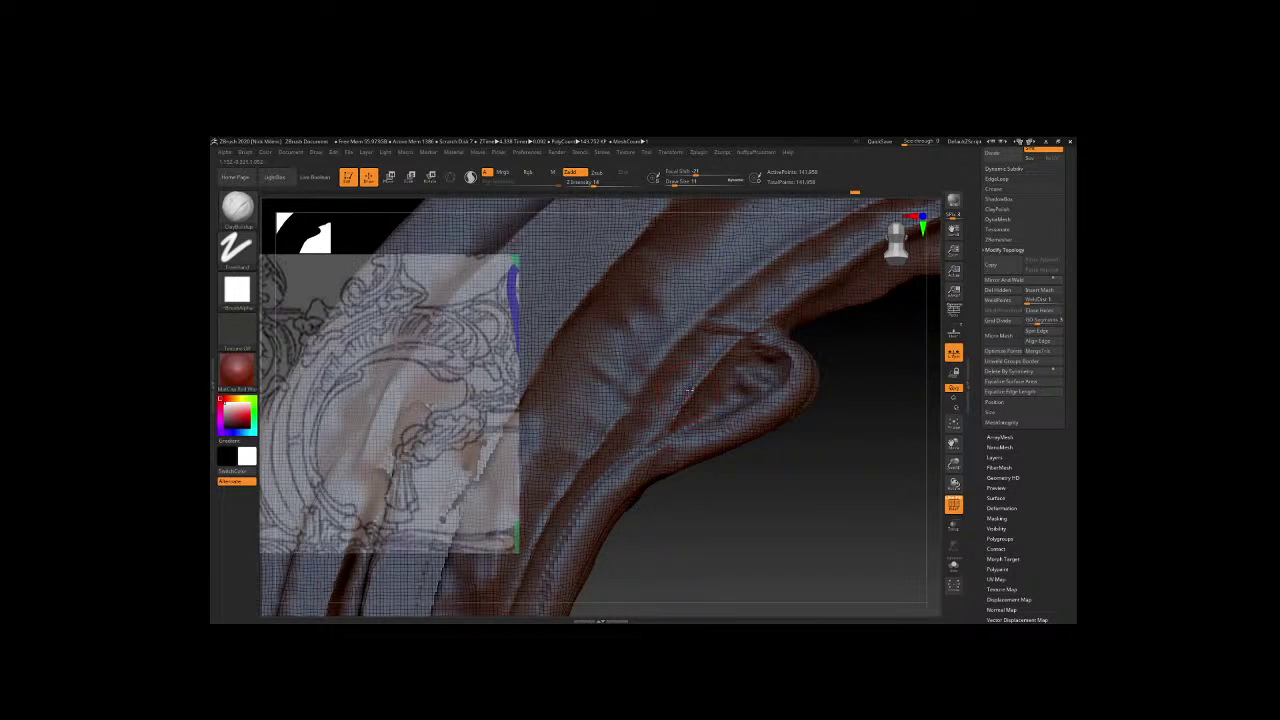
key(alt+Tab)
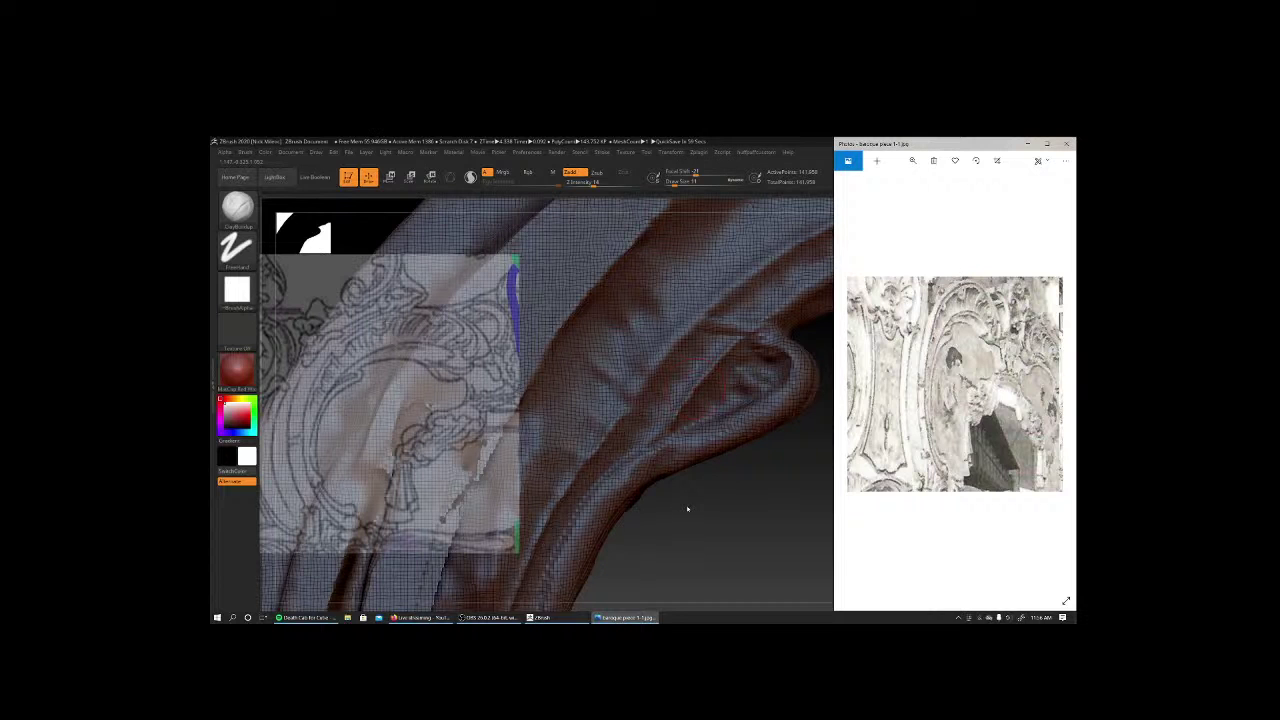
Compare the arch sculpt with the reference photo, then return to ZBrush.
key(alt+Tab)
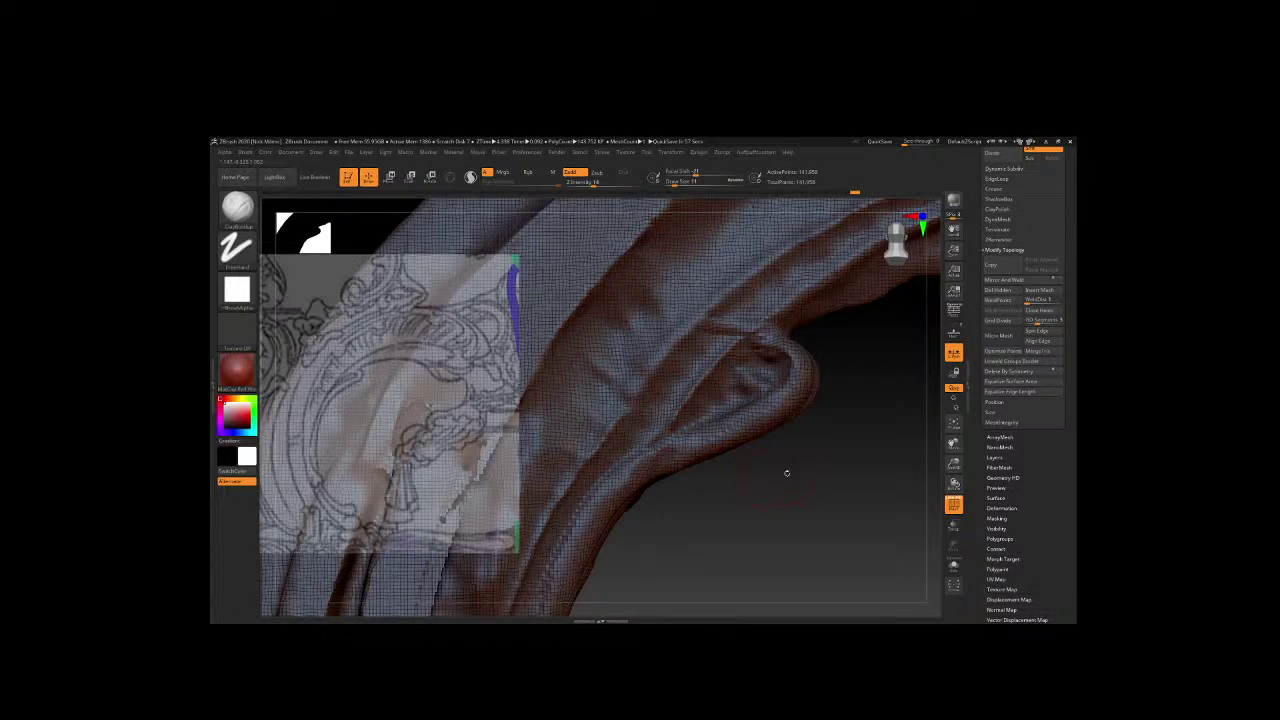
drag(786, 473, 702, 447)
key(alt+Tab)
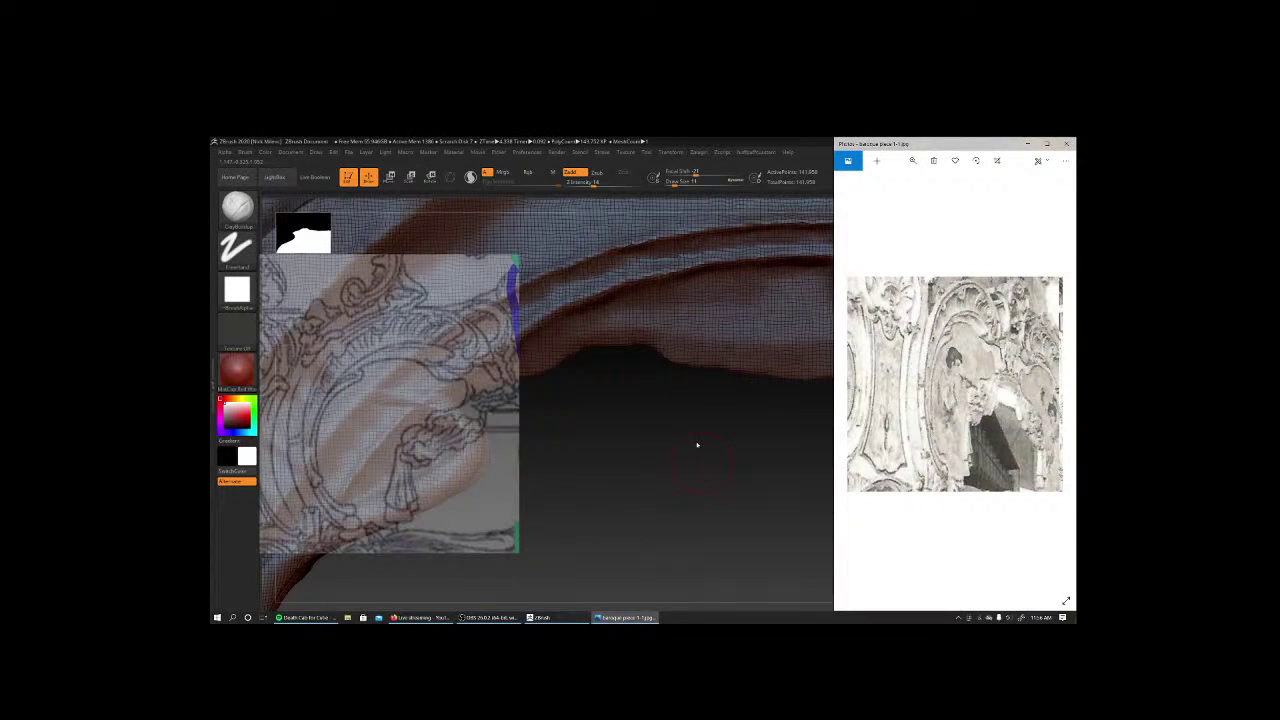
key(alt+Tab)
Select the Move brush with the B, M, V shortcut.
key(b)
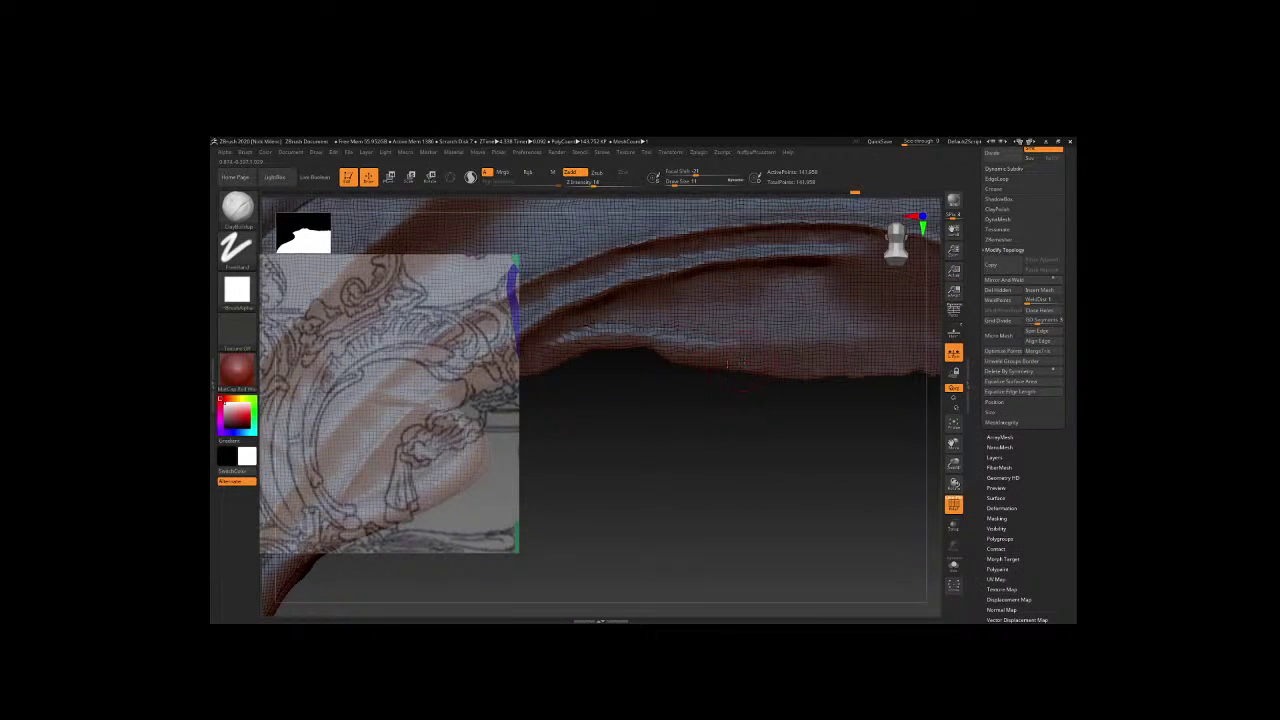
key(b)
key(m)
key(v)
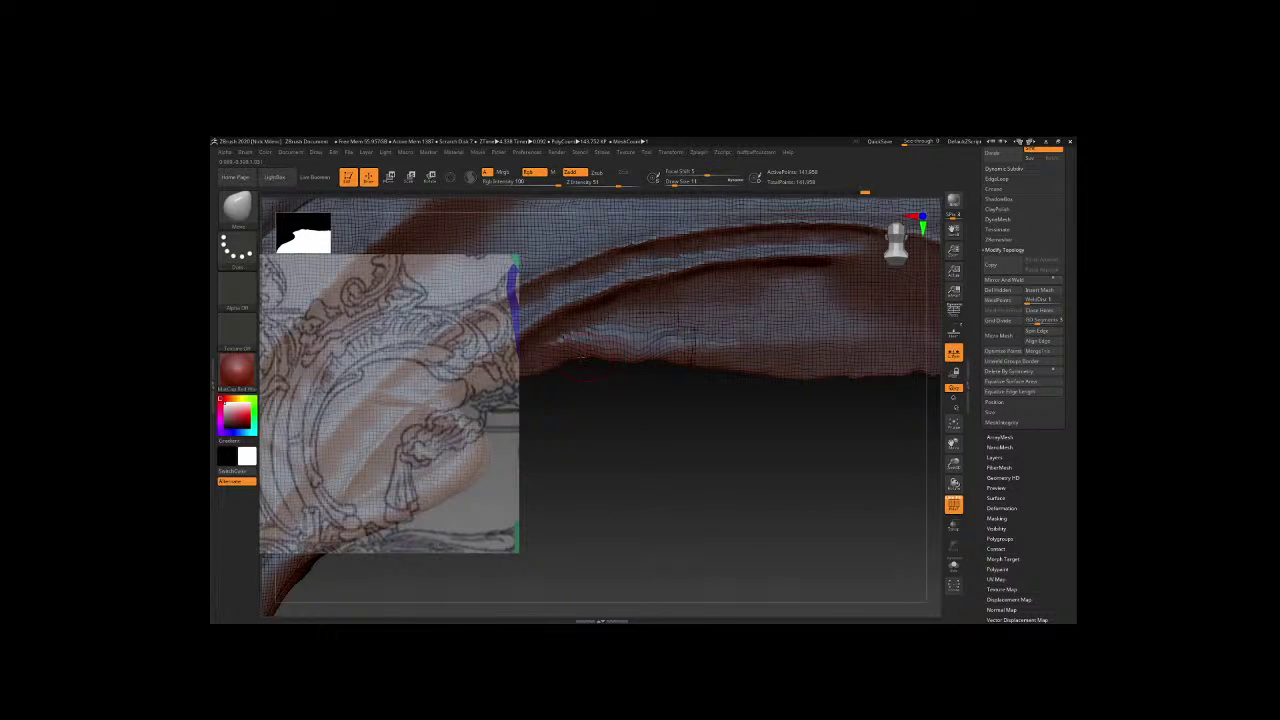
Build up clay along the upper edge and deepen creases along the curved rib.
mouse_move(614, 457)
mouse_down()
mouse_move(617, 321)
mouse_move(640, 540)
mouse_up()
key(b)
key(c)
key(b)
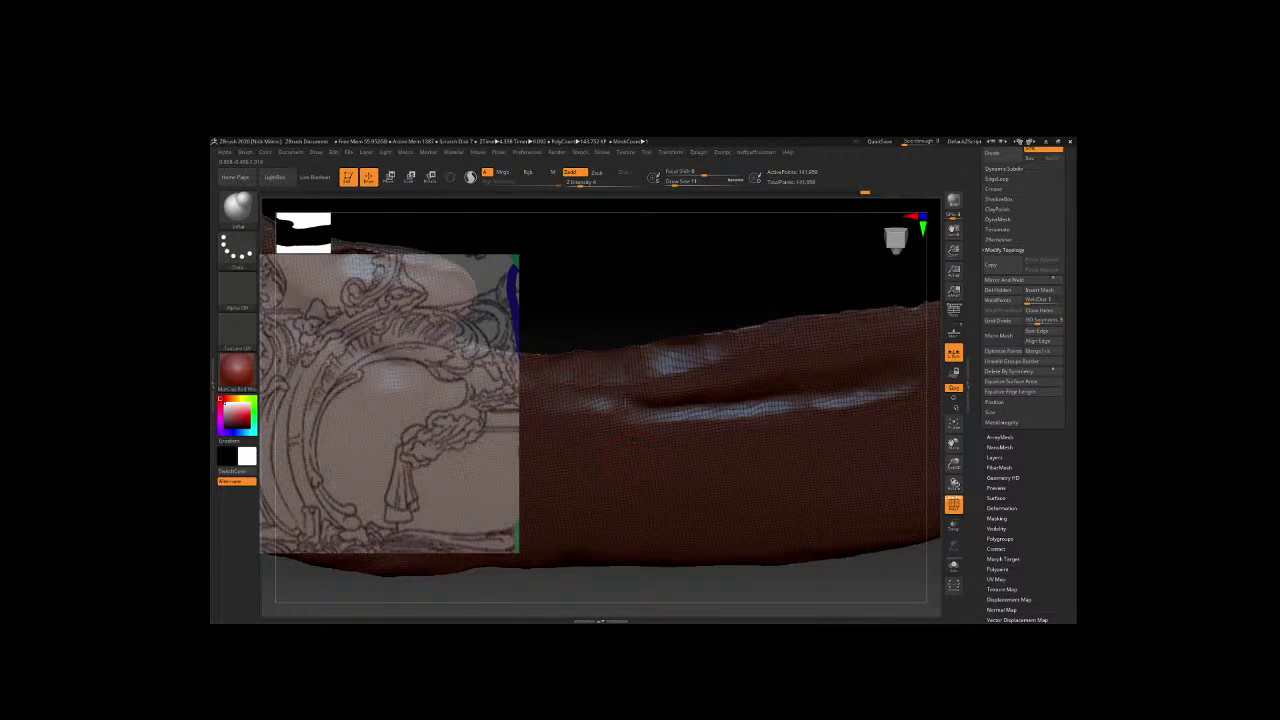
mouse_move(572, 362)
mouse_down()
mouse_move(706, 350)
mouse_move(668, 360)
mouse_up()
ctrl+drag(706, 251, 689, 263)
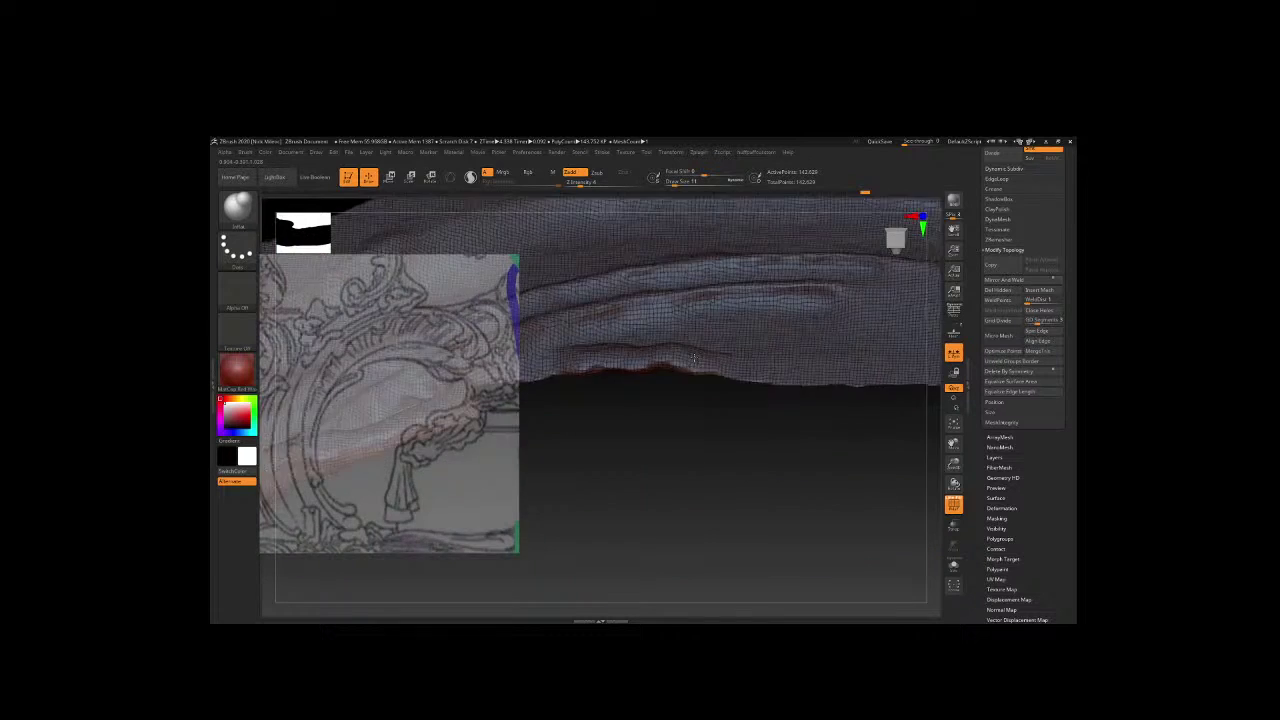
mouse_move(680, 360)
mouse_down()
mouse_move(610, 400)
mouse_move(640, 410)
mouse_move(700, 395)
mouse_move(900, 390)
mouse_up()
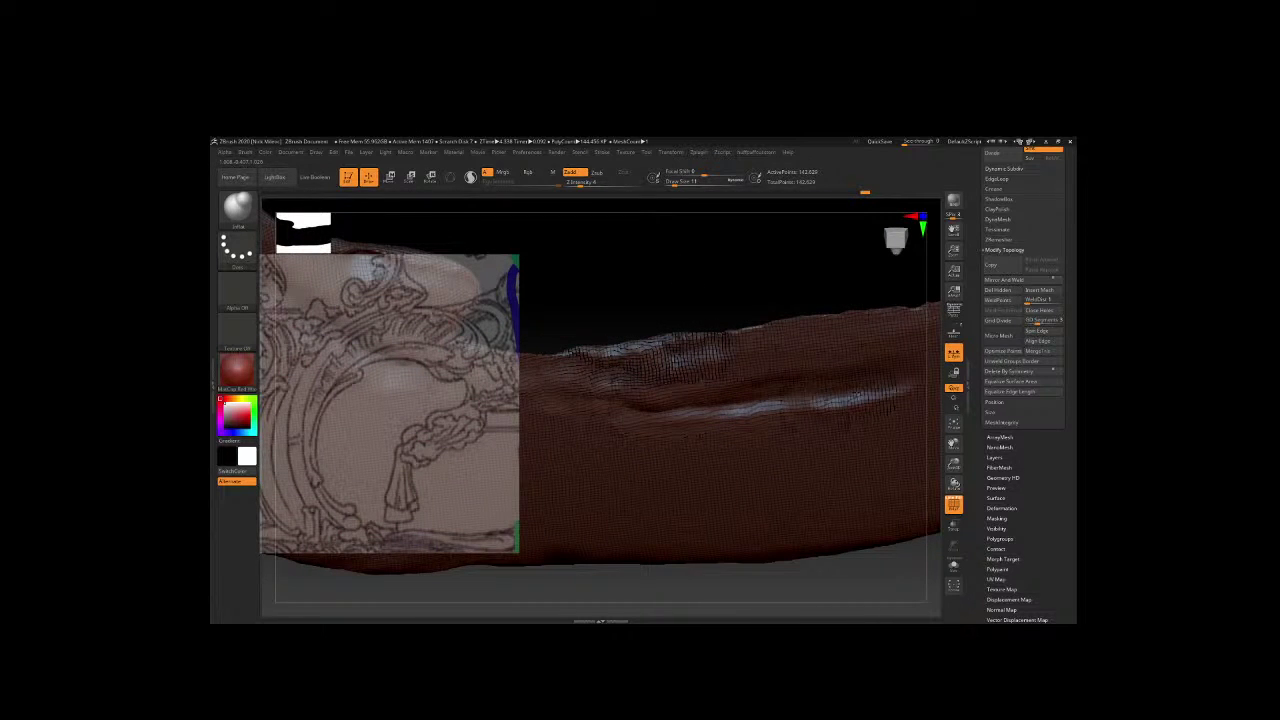
drag(785, 410, 612, 430)
drag(546, 380, 720, 350)
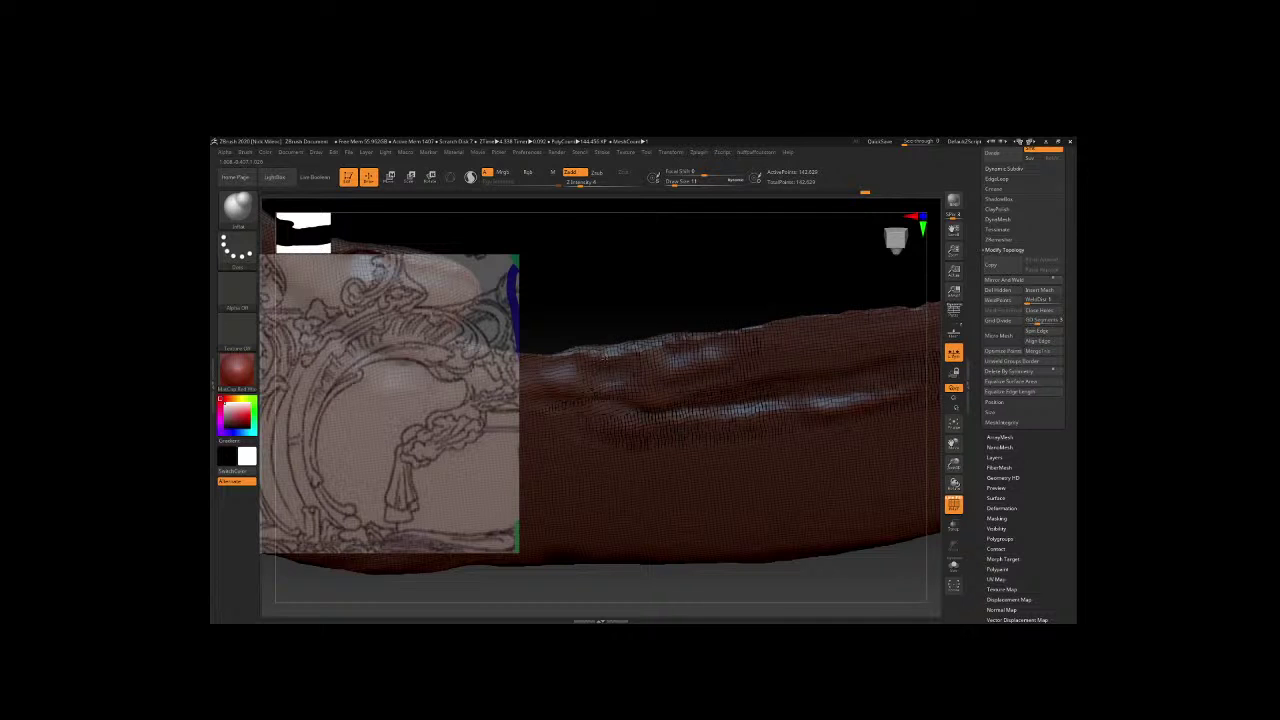
Adjust the quick brush settings and orbit closer to the curved rib.
shift+drag(655, 585, 661, 491)
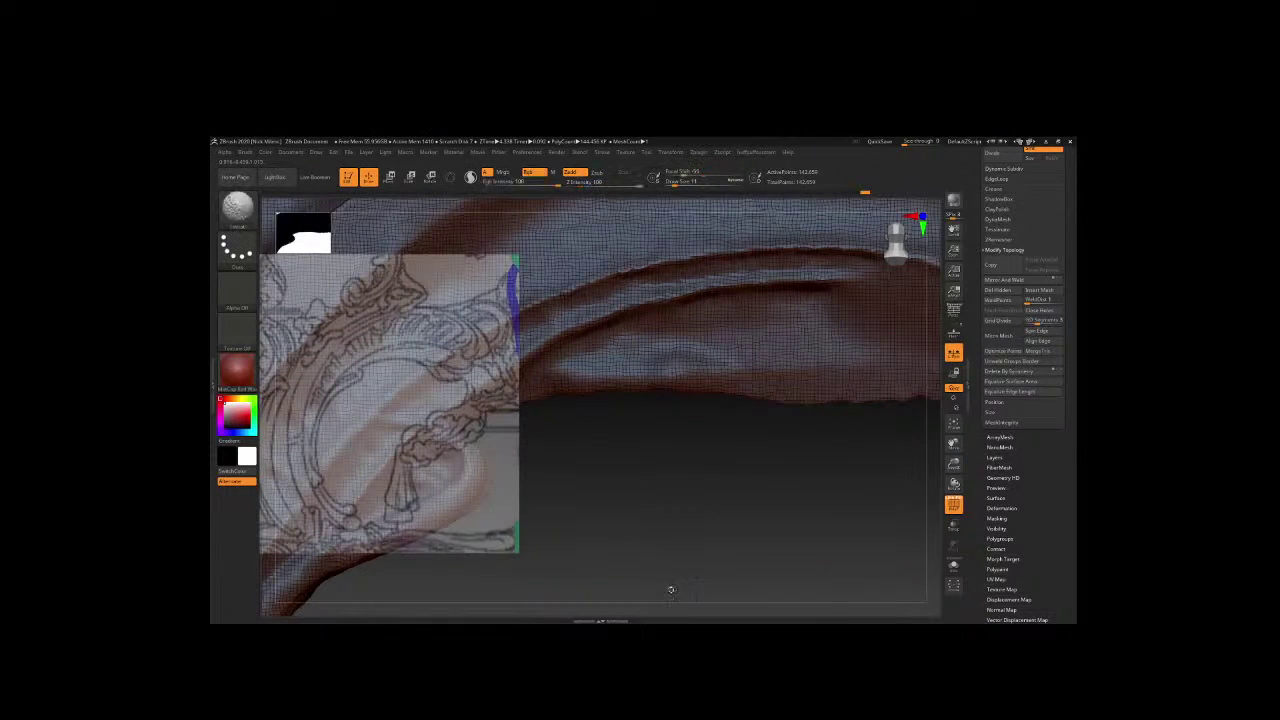
key(b)
key(space)
mouse_move(677, 451)
mouse_down()
mouse_move(648, 382)
mouse_move(636, 390)
mouse_up()
key(space)
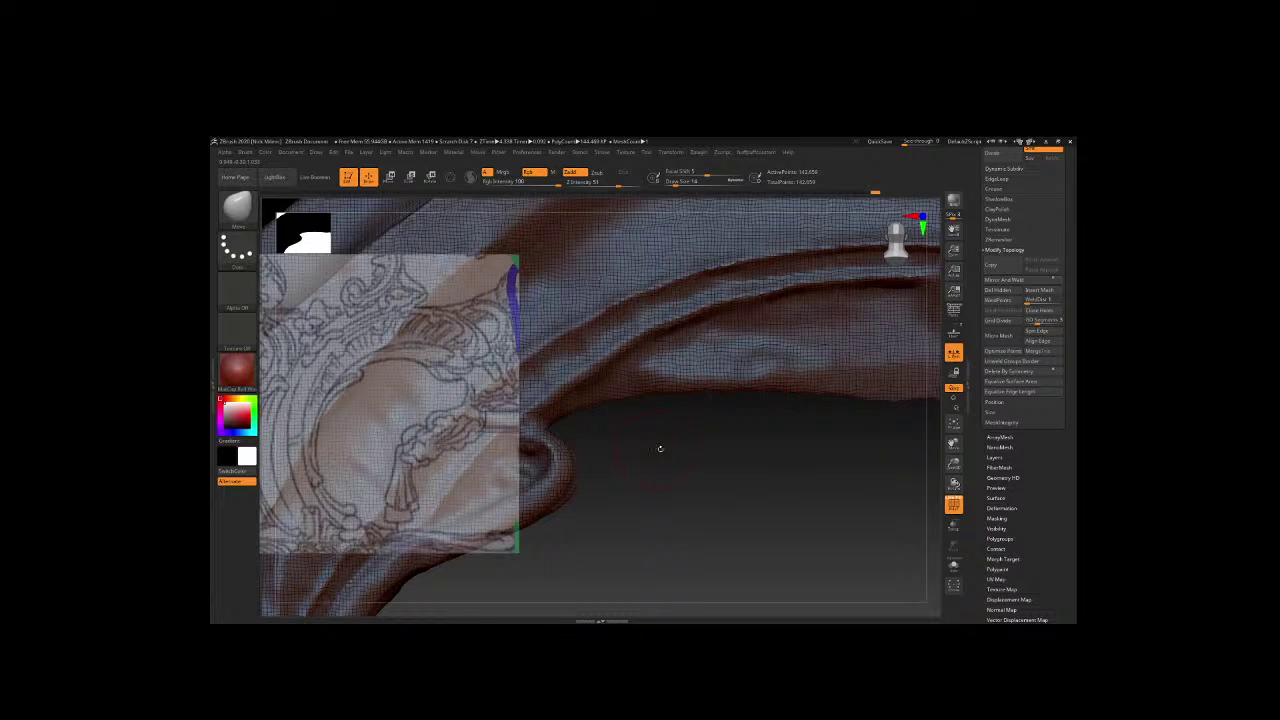
mouse_move(660, 449)
mouse_down()
mouse_move(620, 418)
mouse_move(846, 451)
mouse_move(705, 448)
mouse_up()
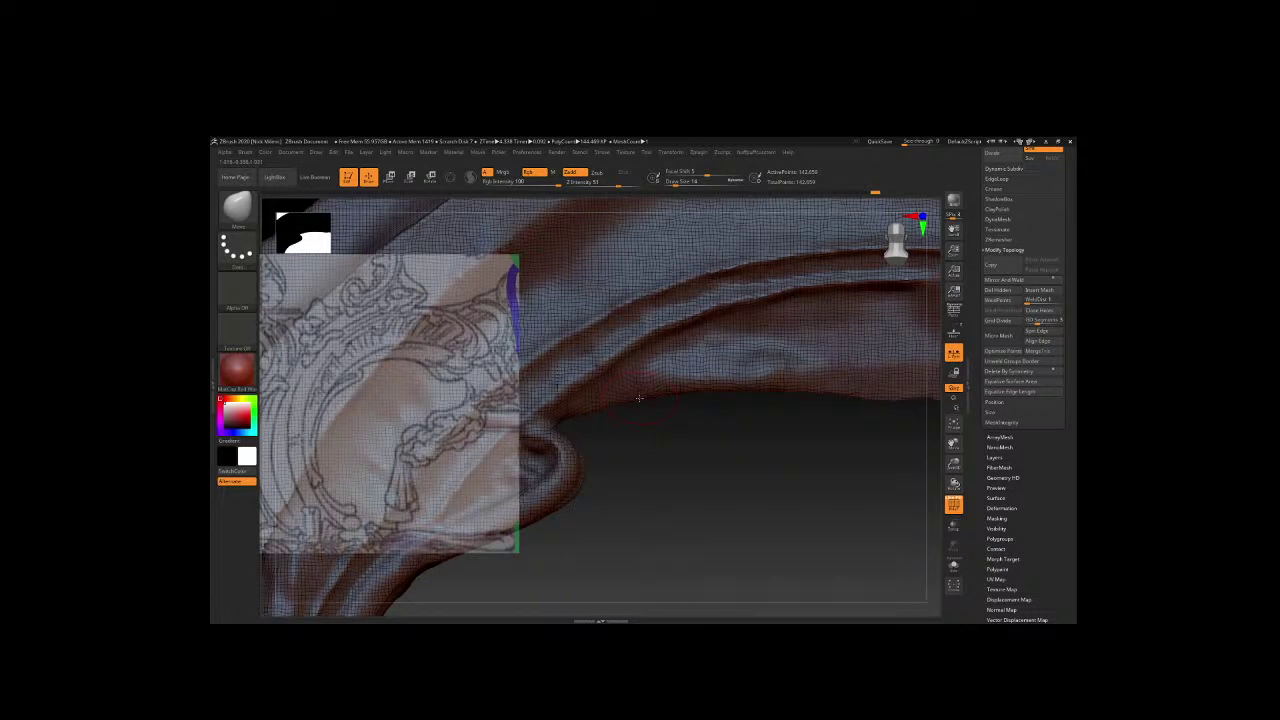
Switch to the Inflate brush and smooth the crease along the rib.
key(b)
key(c)
key(b)
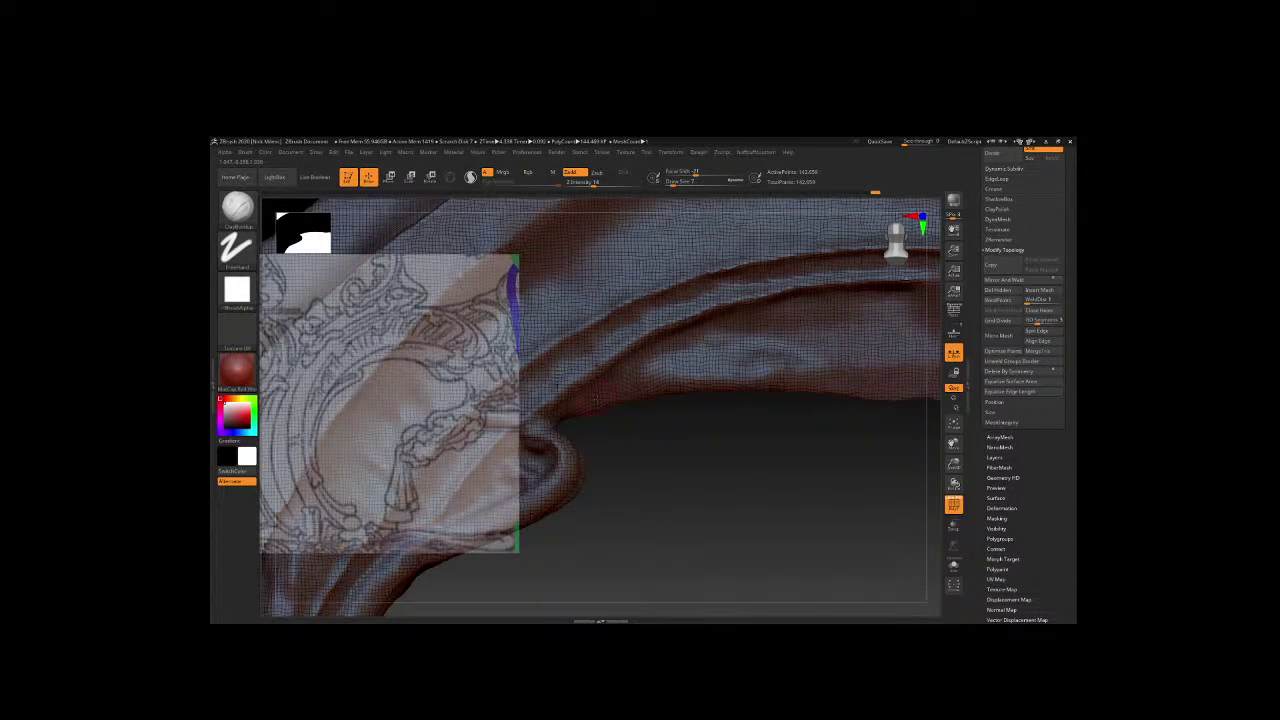
key(b)
key(i)
key(n)
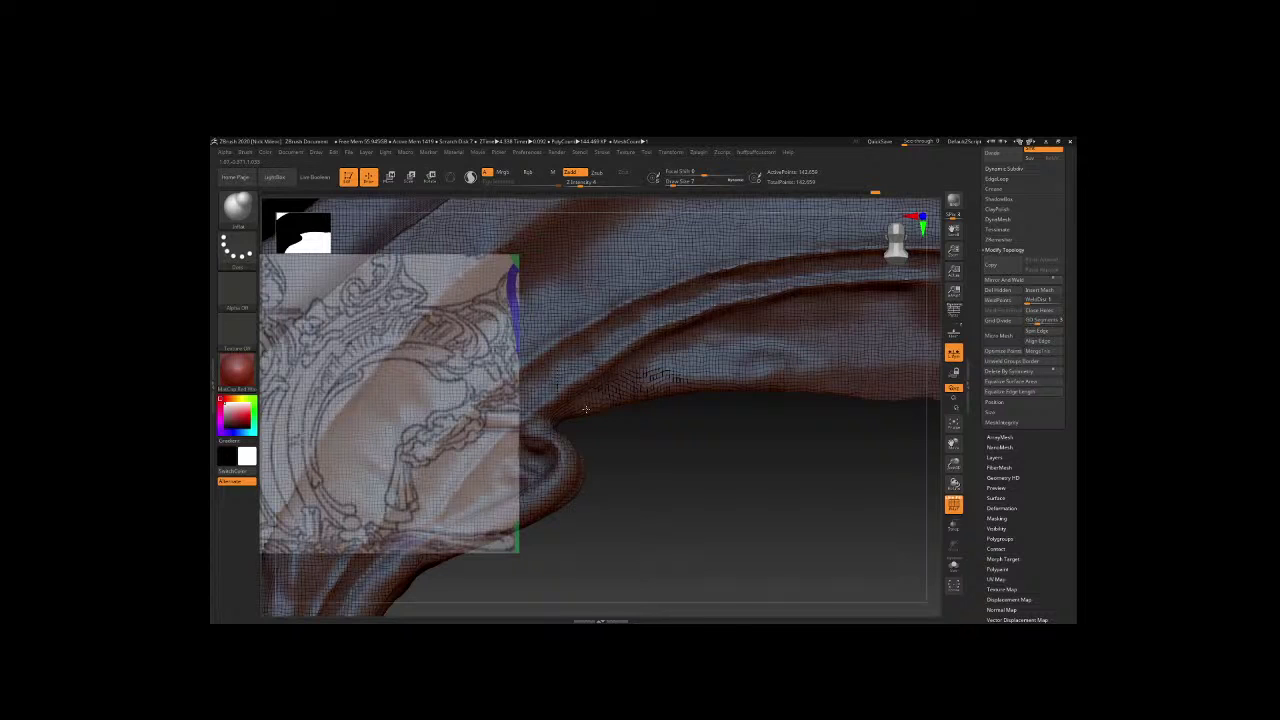
drag(622, 400, 657, 392)
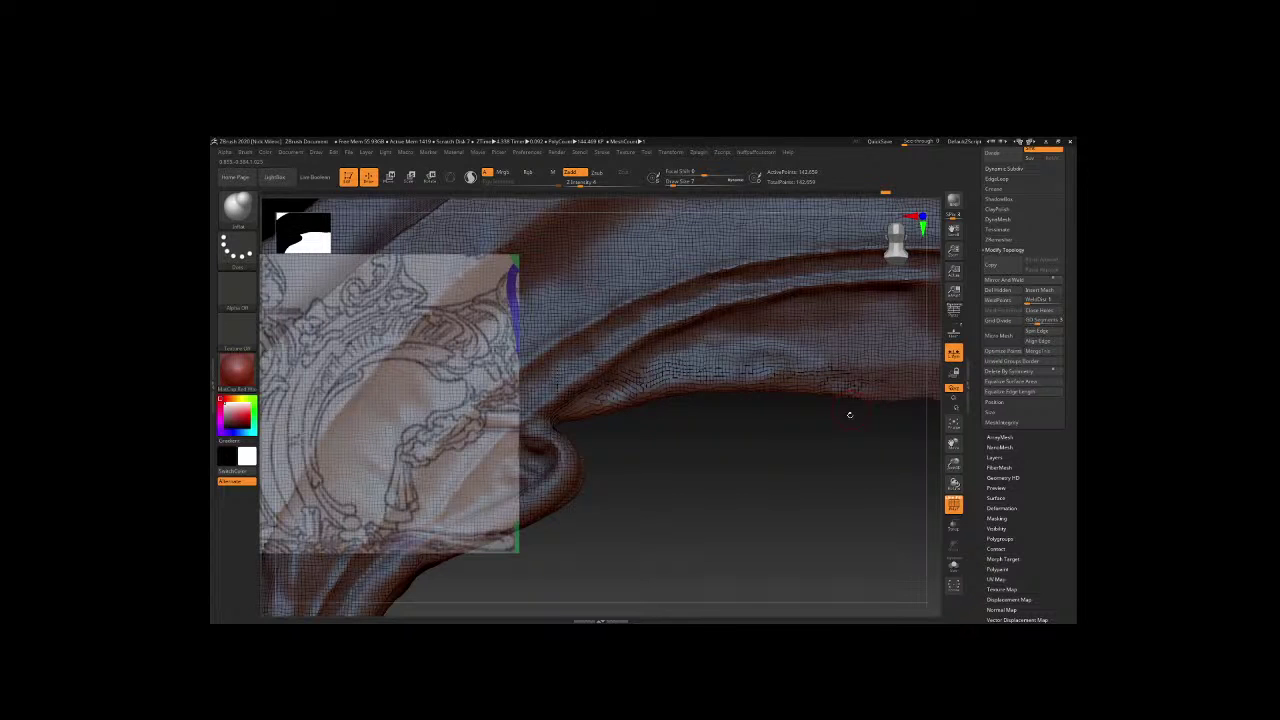
Pick a new brush from the library and turn the rib's broad curved side forward.
key(b)
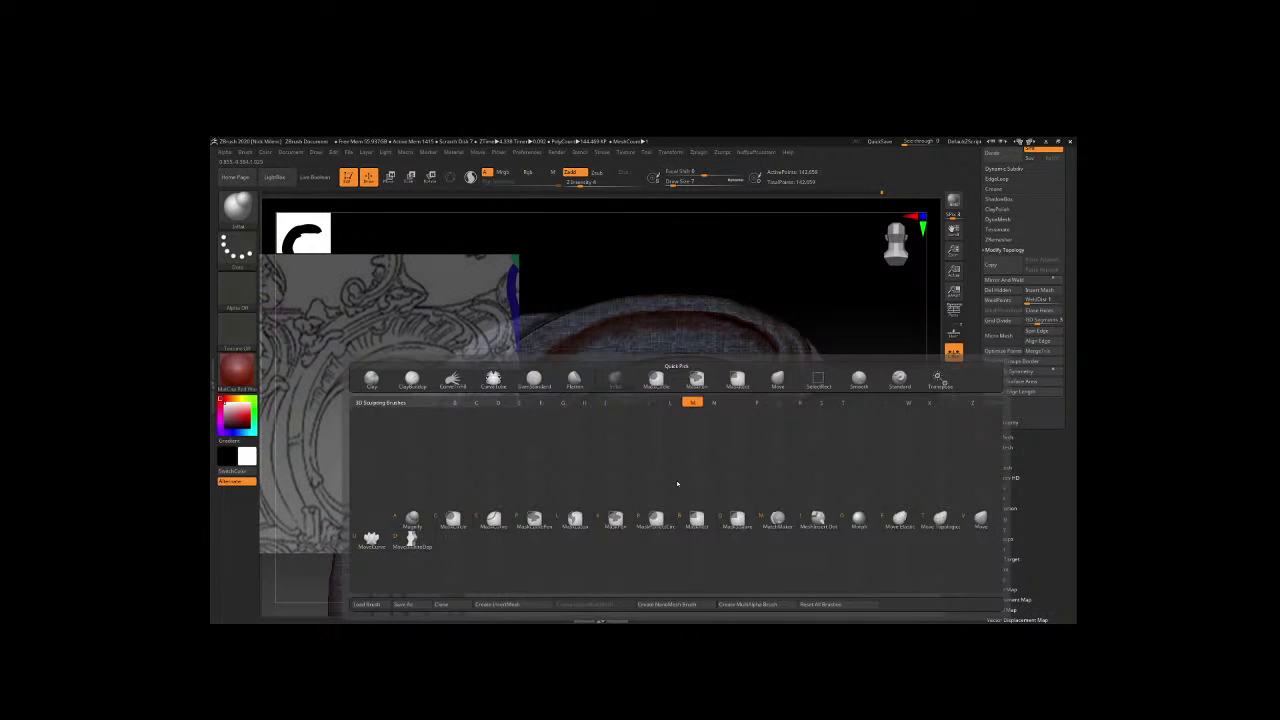
key(b)
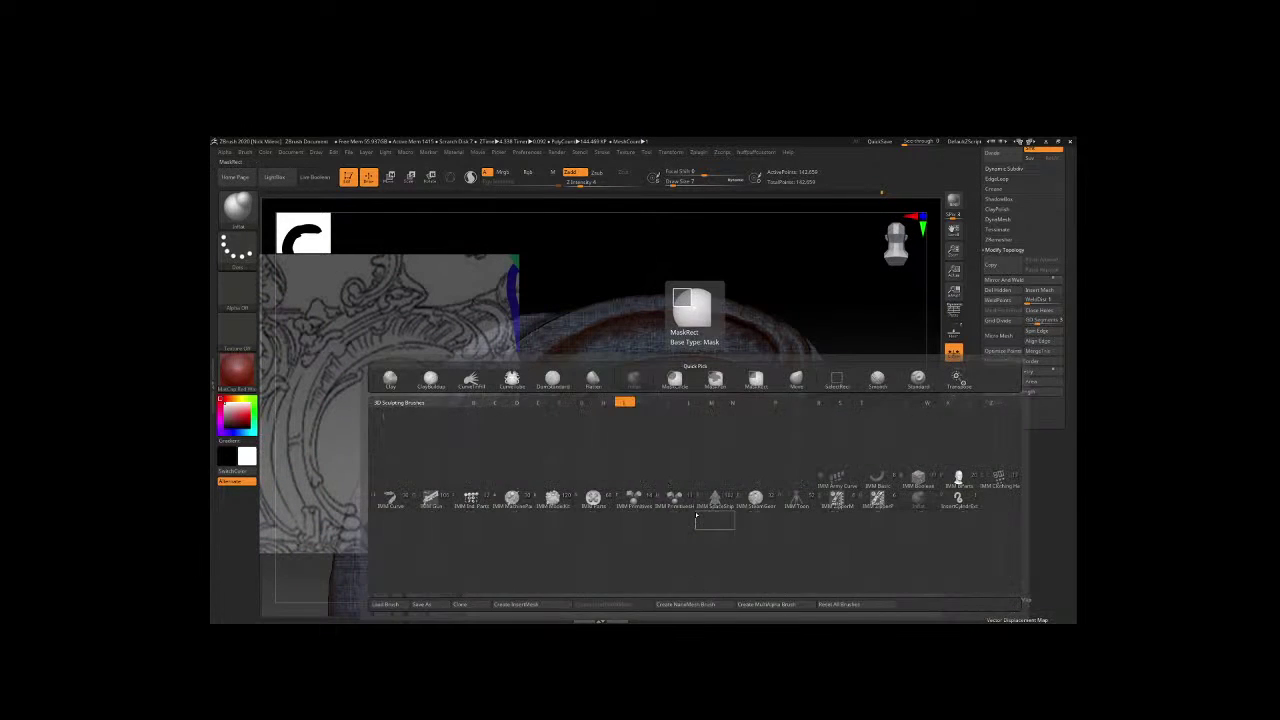
key(space)
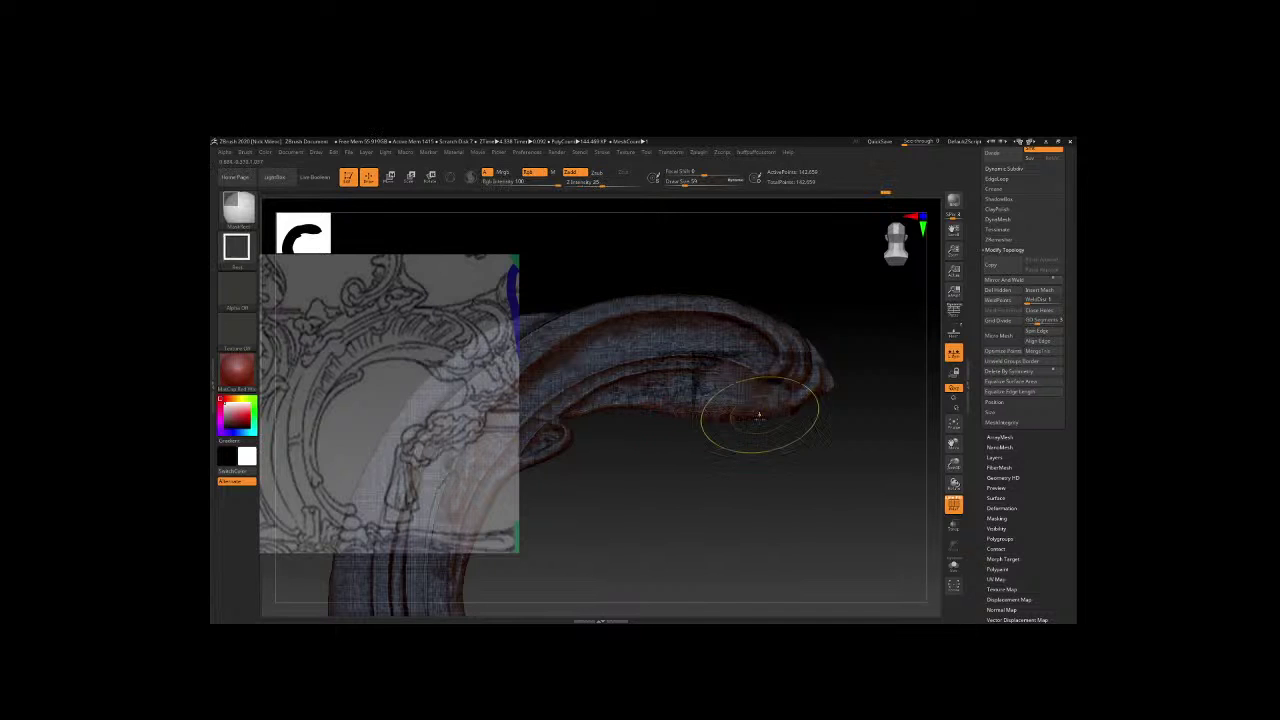
key(space)
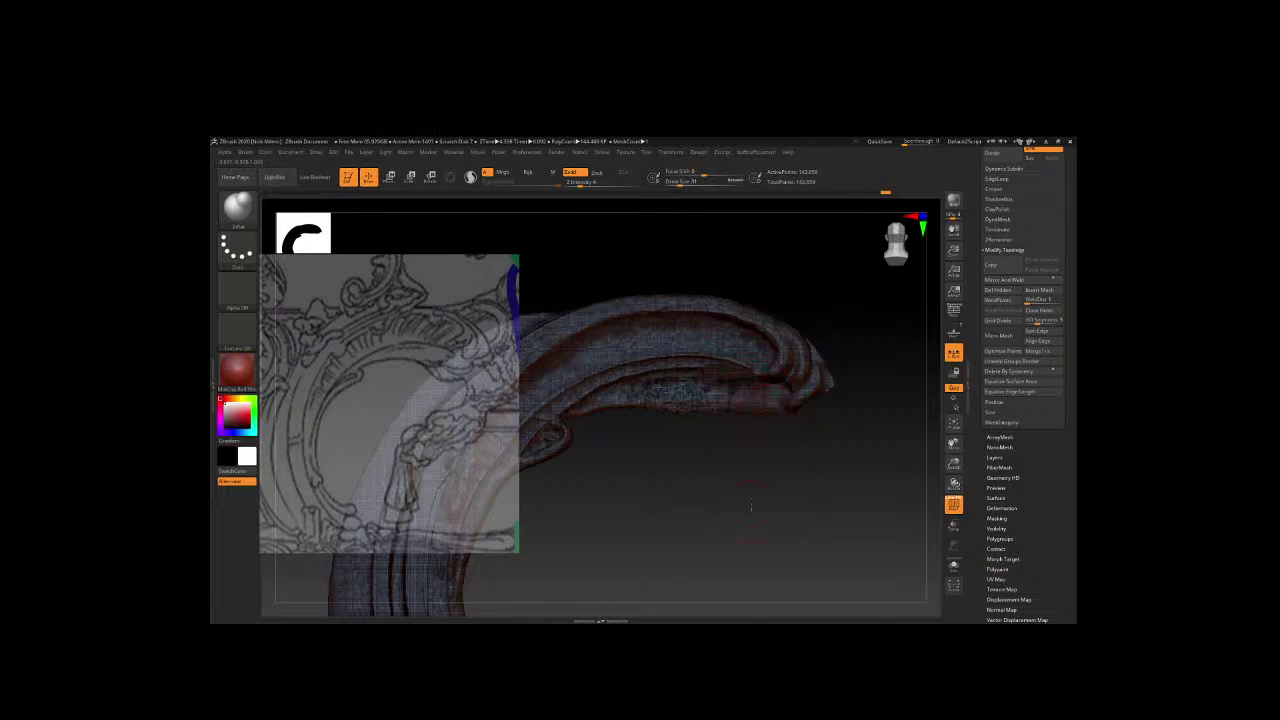
drag(740, 392, 755, 376)
drag(731, 331, 780, 476)
key(space)
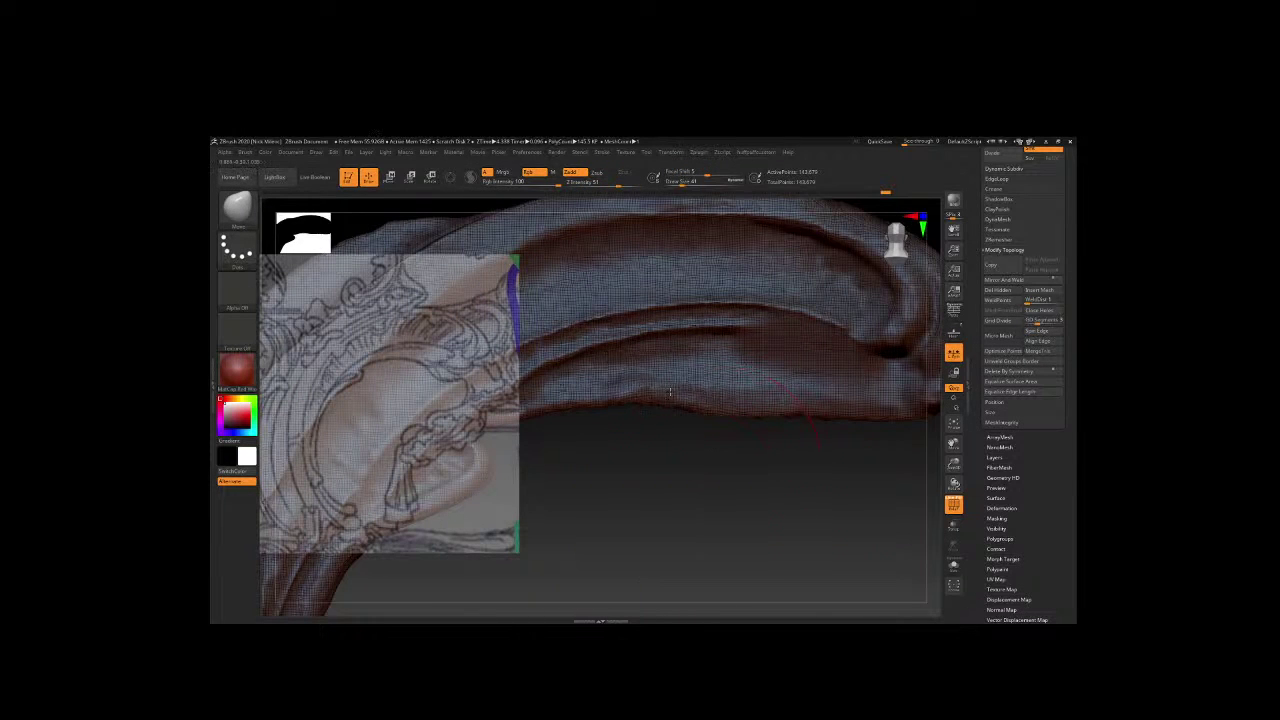
Build up the curl's lower edge, clear the mask, and rotate the curled end.
drag(733, 399, 796, 408)
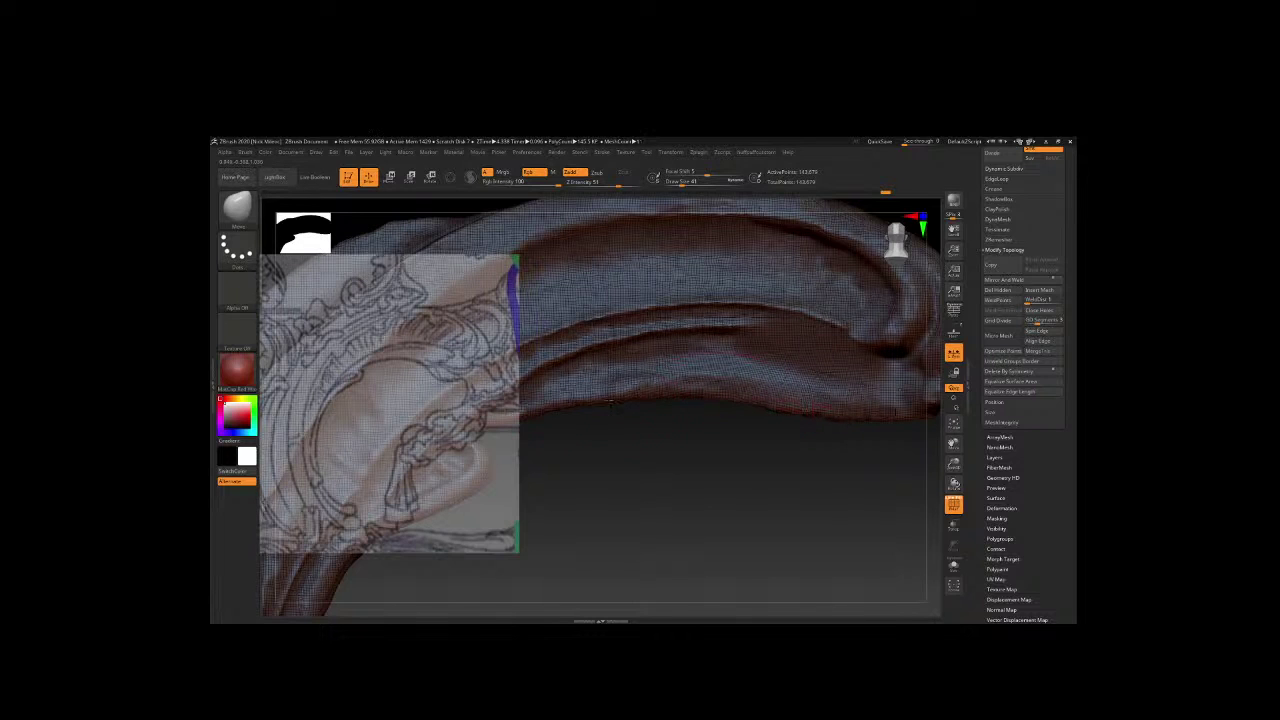
ctrl+drag(663, 466, 678, 491)
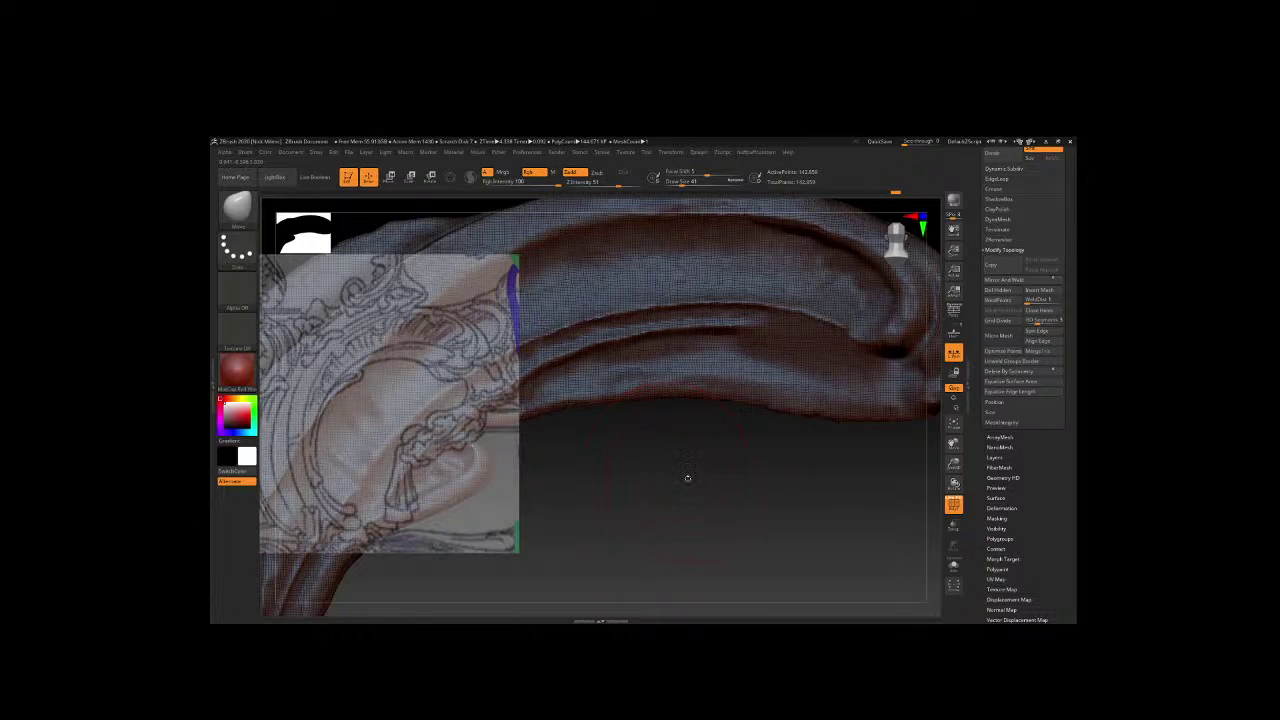
drag(765, 463, 783, 419)
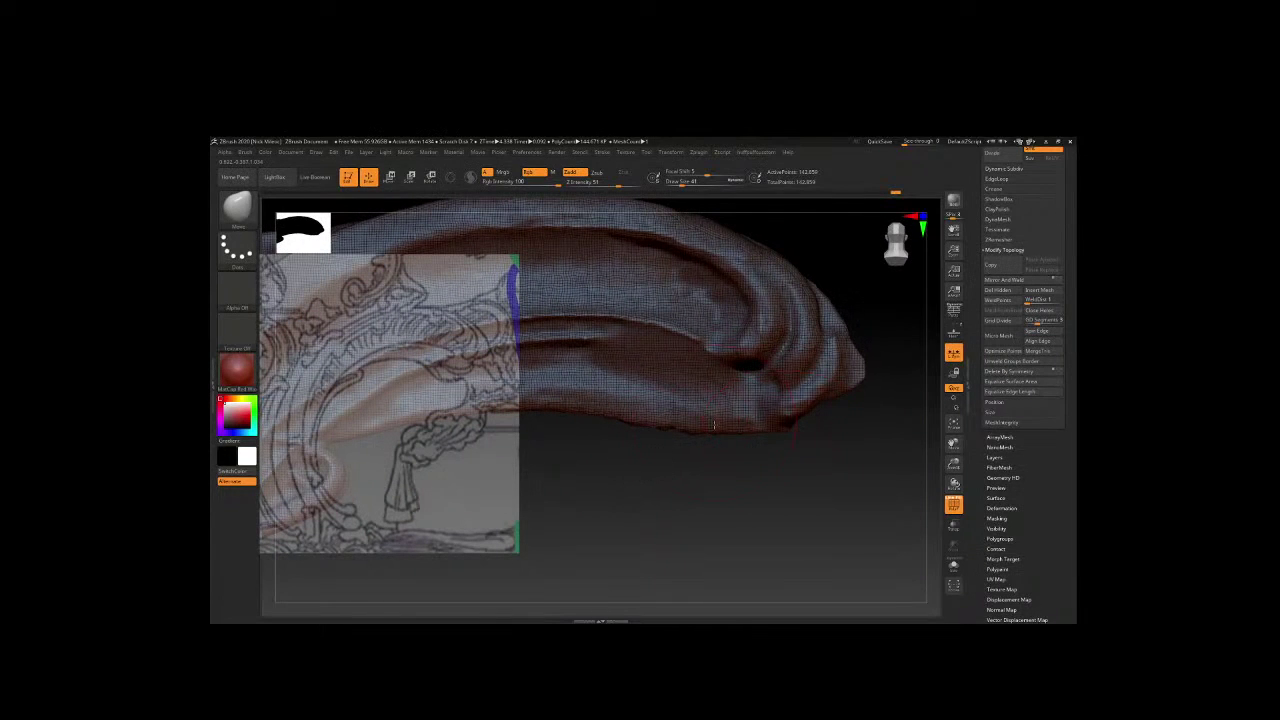
mouse_move(718, 442)
mouse_down()
mouse_move(577, 484)
mouse_move(658, 483)
mouse_move(754, 449)
mouse_up()
key(alt+Tab)
key(alt+Tab)
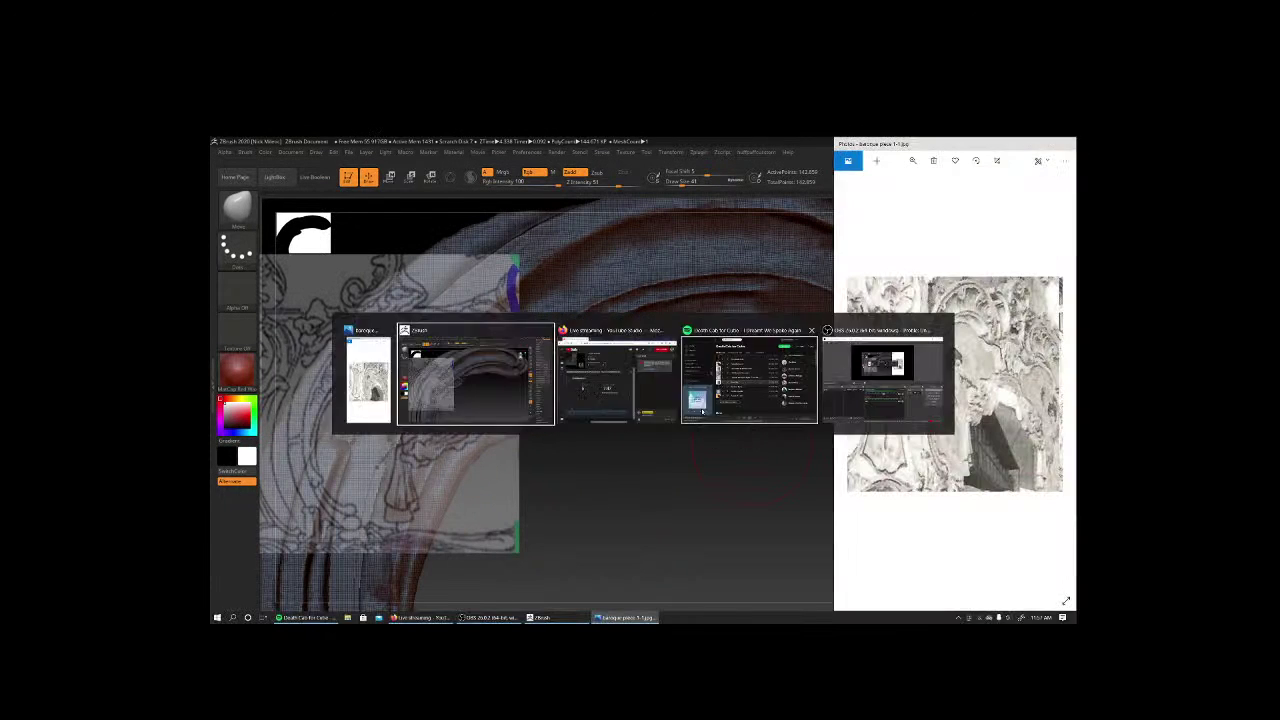
key(super)
click(440, 617)
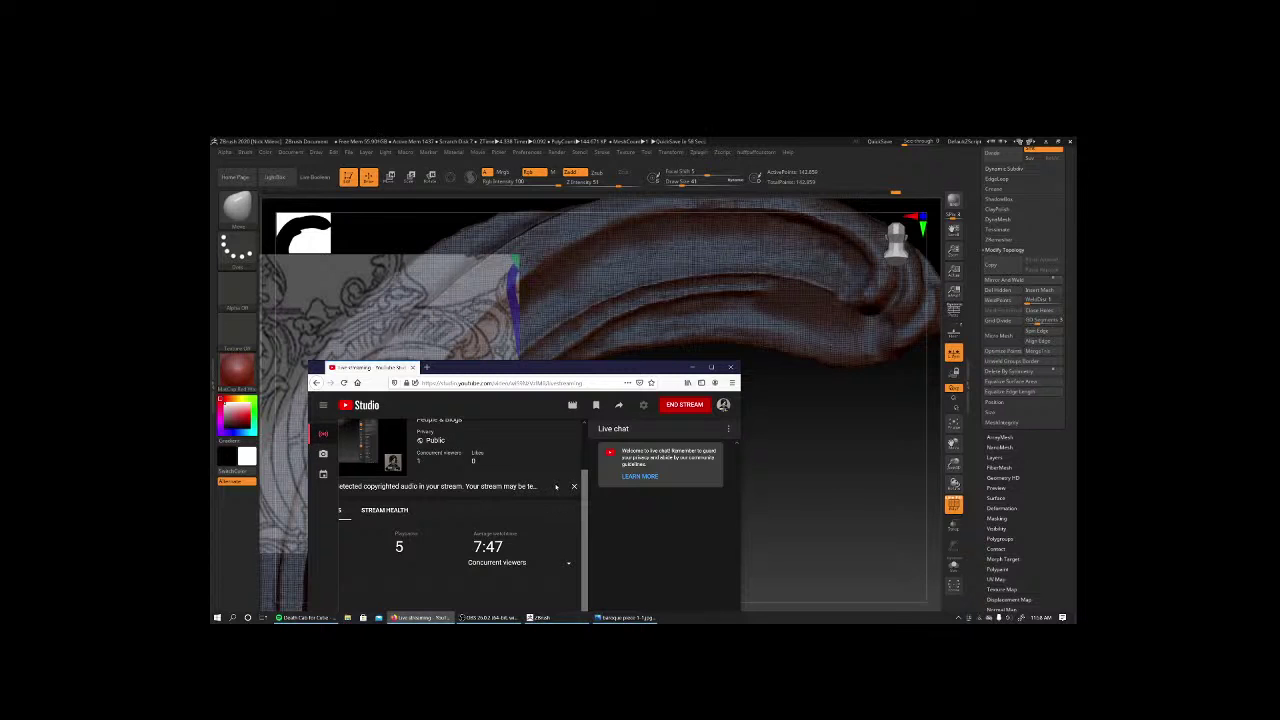
scroll(581, 541, down, 1)
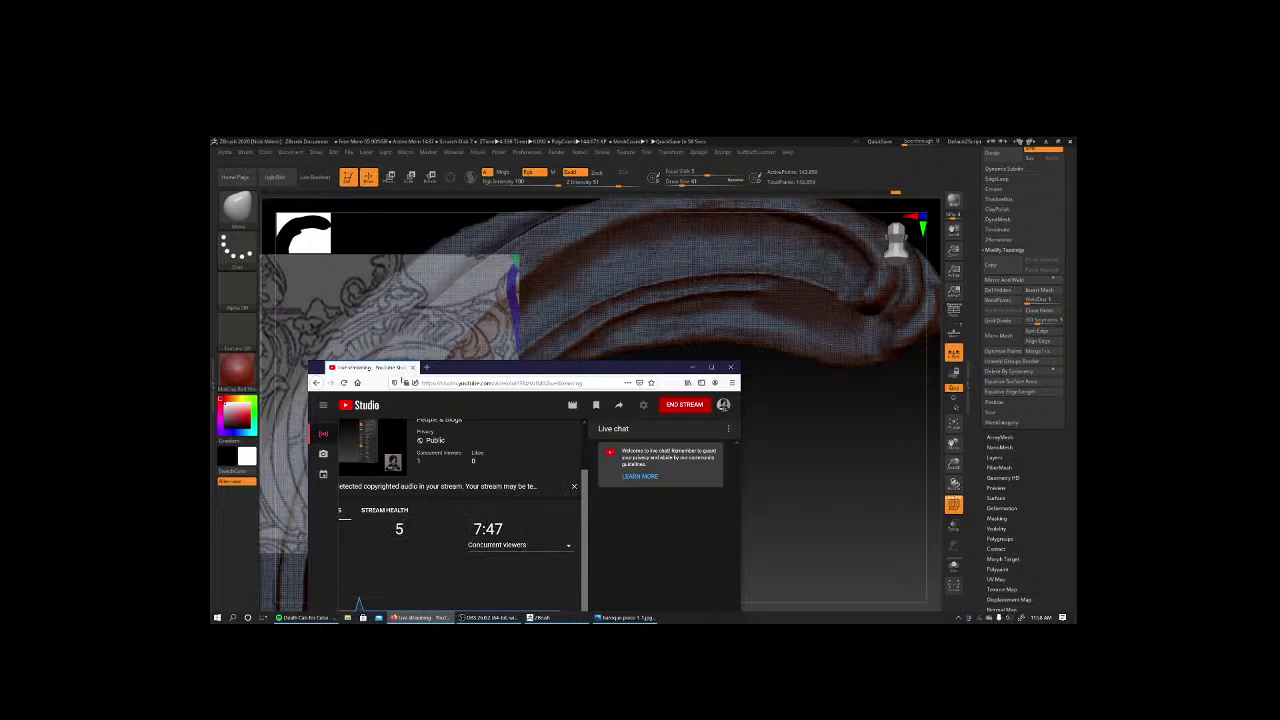
drag(555, 370, 621, 248)
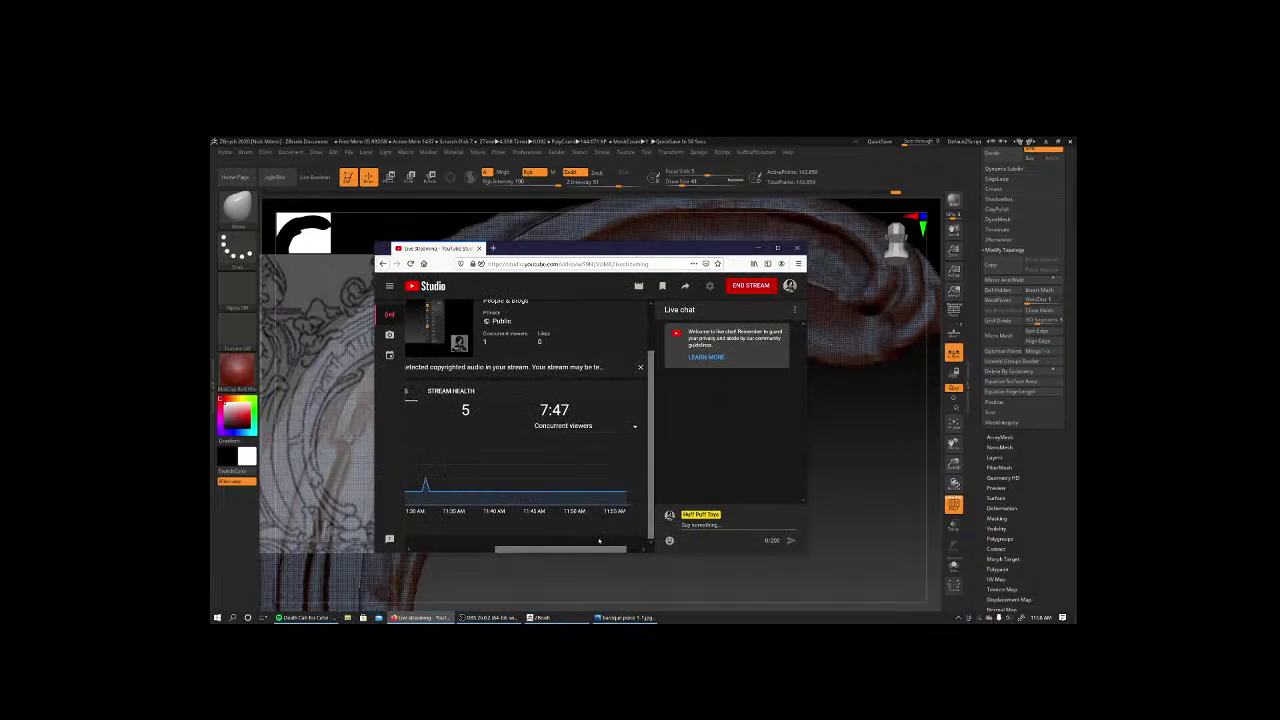
drag(542, 550, 474, 554)
click(474, 570)
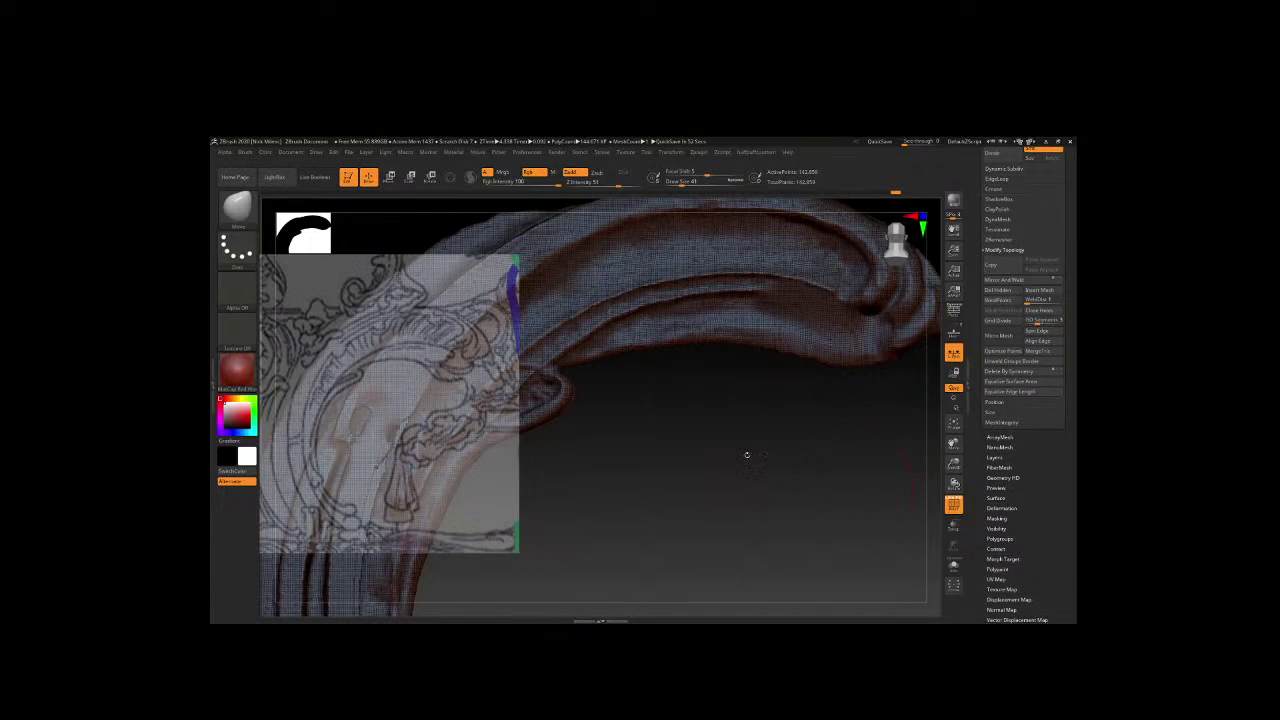
Reduce the brush Draw Size to 23 and orbit around the curled fold.
mouse_move(749, 451)
mouse_down()
mouse_move(693, 443)
mouse_move(680, 394)
mouse_up()
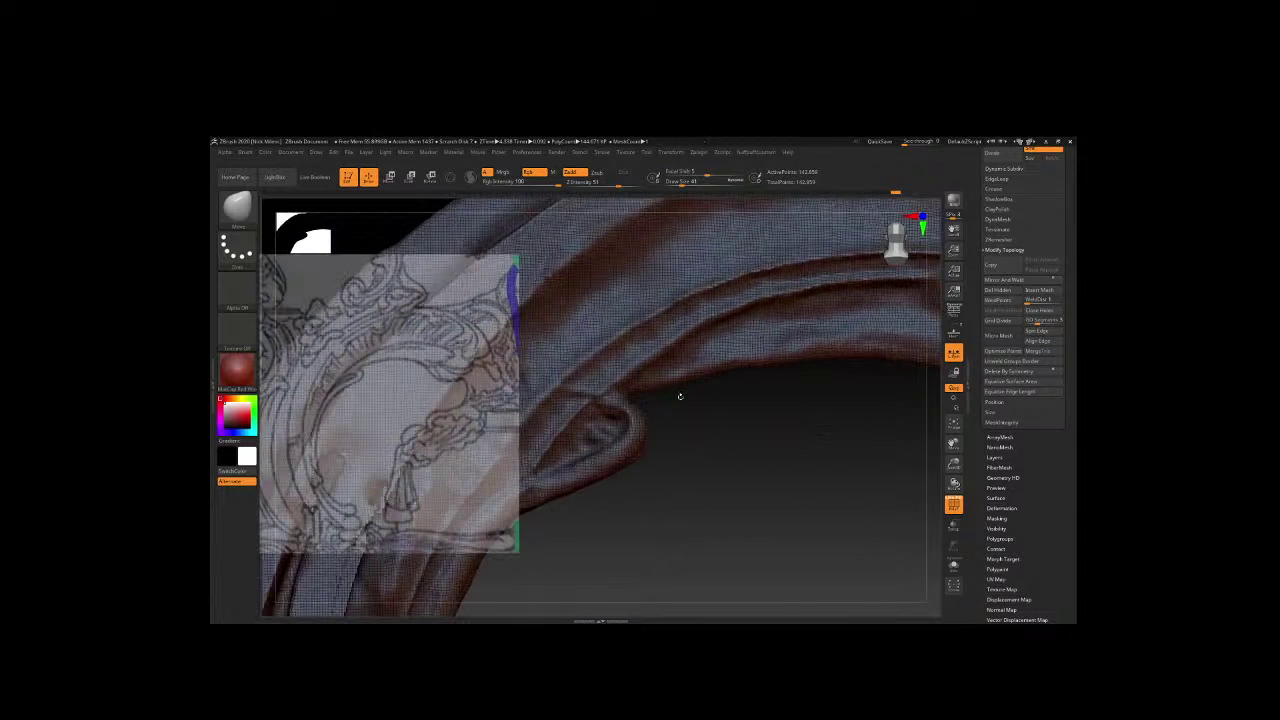
key(space)
drag(785, 433, 560, 460)
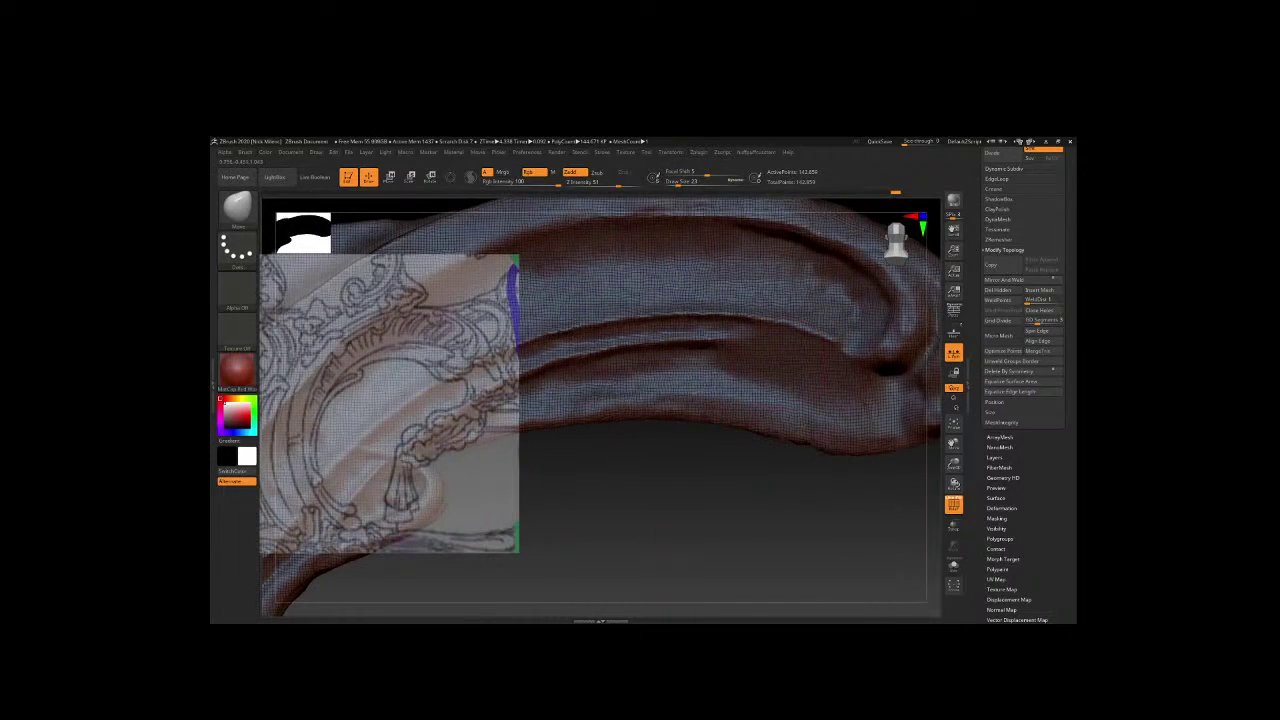
mouse_move(748, 359)
mouse_down()
mouse_move(623, 480)
mouse_move(689, 457)
mouse_move(725, 396)
mouse_move(670, 393)
mouse_up()
Build up the fold surface beside the loop with the ClayBuildup brush.
key(b)
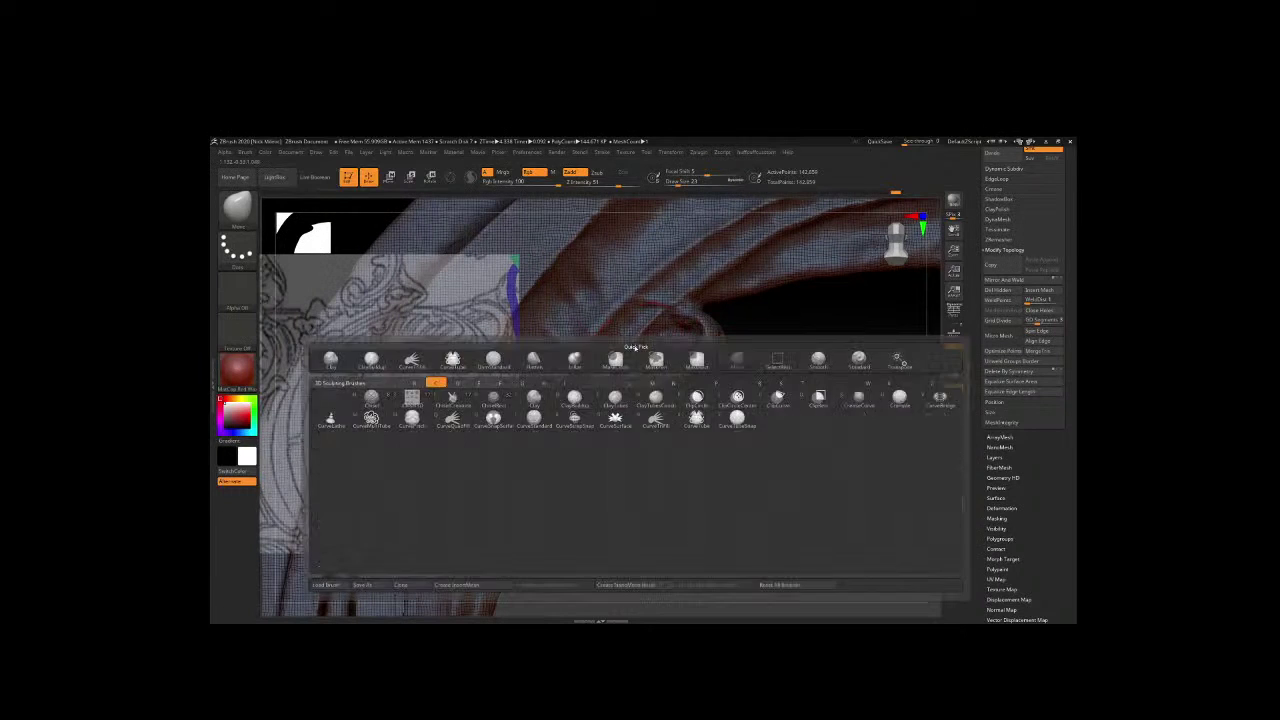
key(c)
key(b)
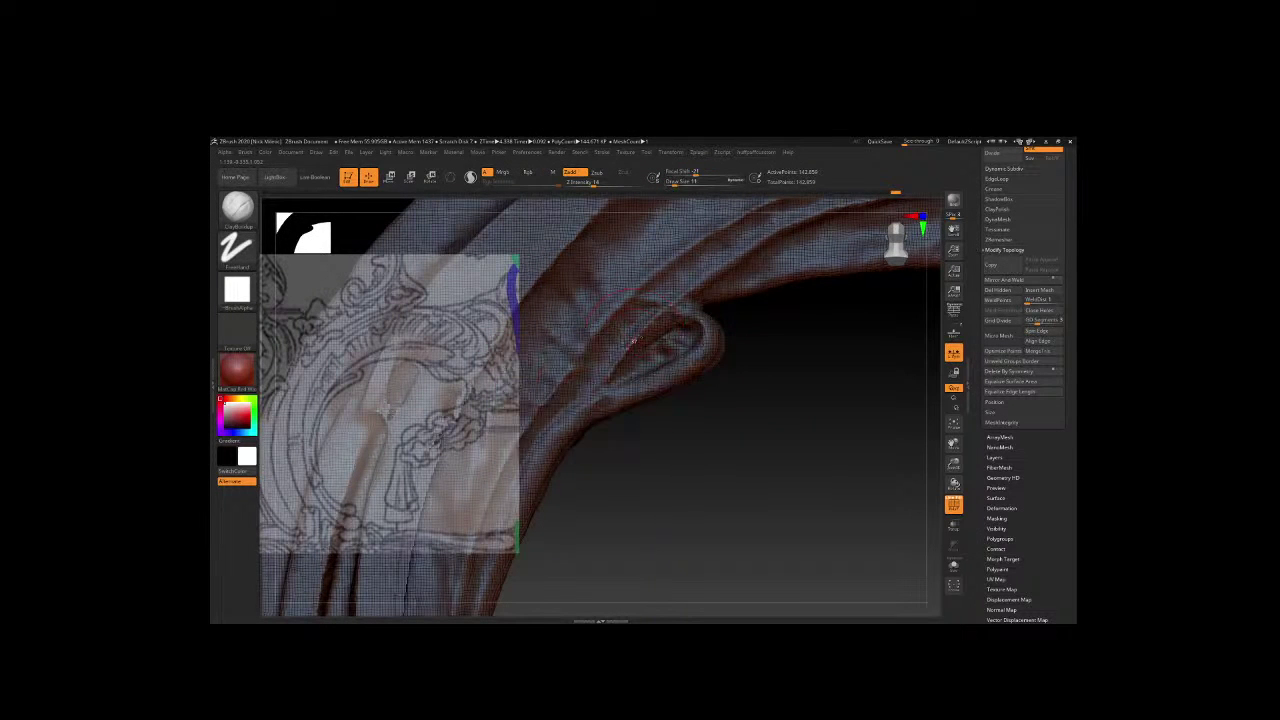
key(ctrl)
ctrl+drag(563, 428, 746, 257)
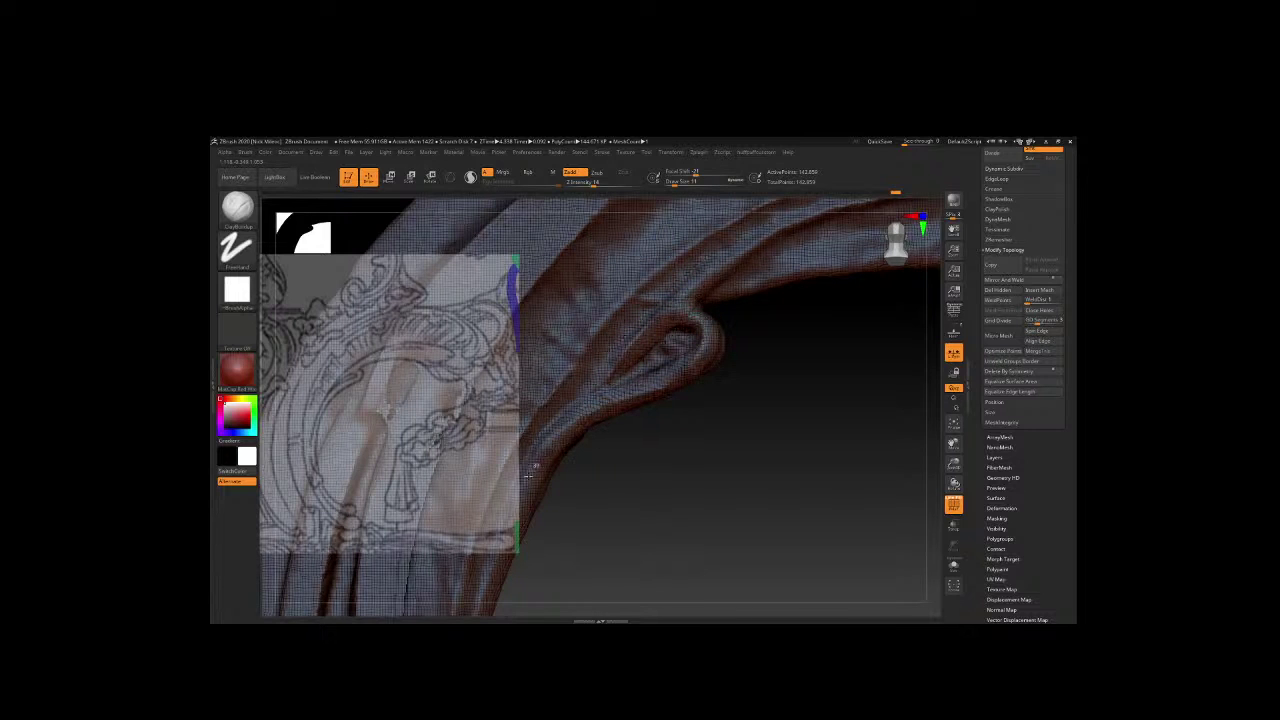
mouse_move(535, 470)
mouse_down()
mouse_move(535, 280)
mouse_move(715, 268)
mouse_up()
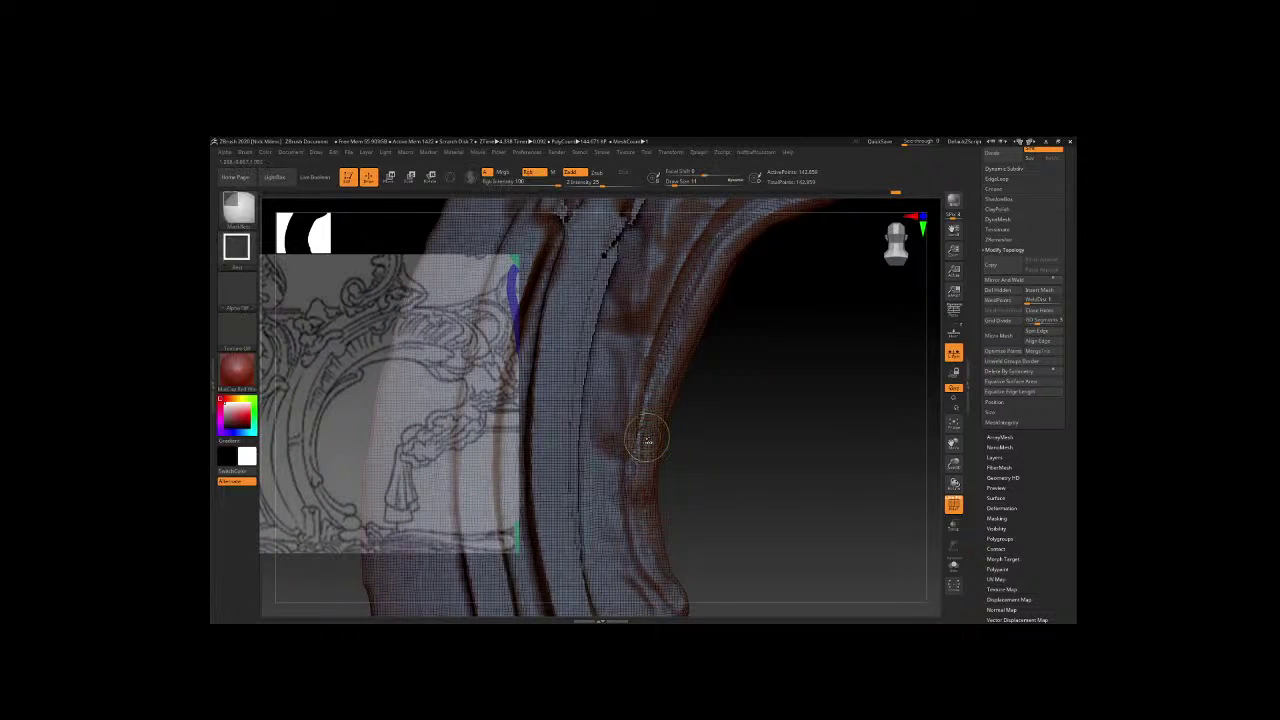
Shift-smooth the lumpy fold surfaces along the curved ribs from several angles.
shift+drag(646, 437, 714, 269)
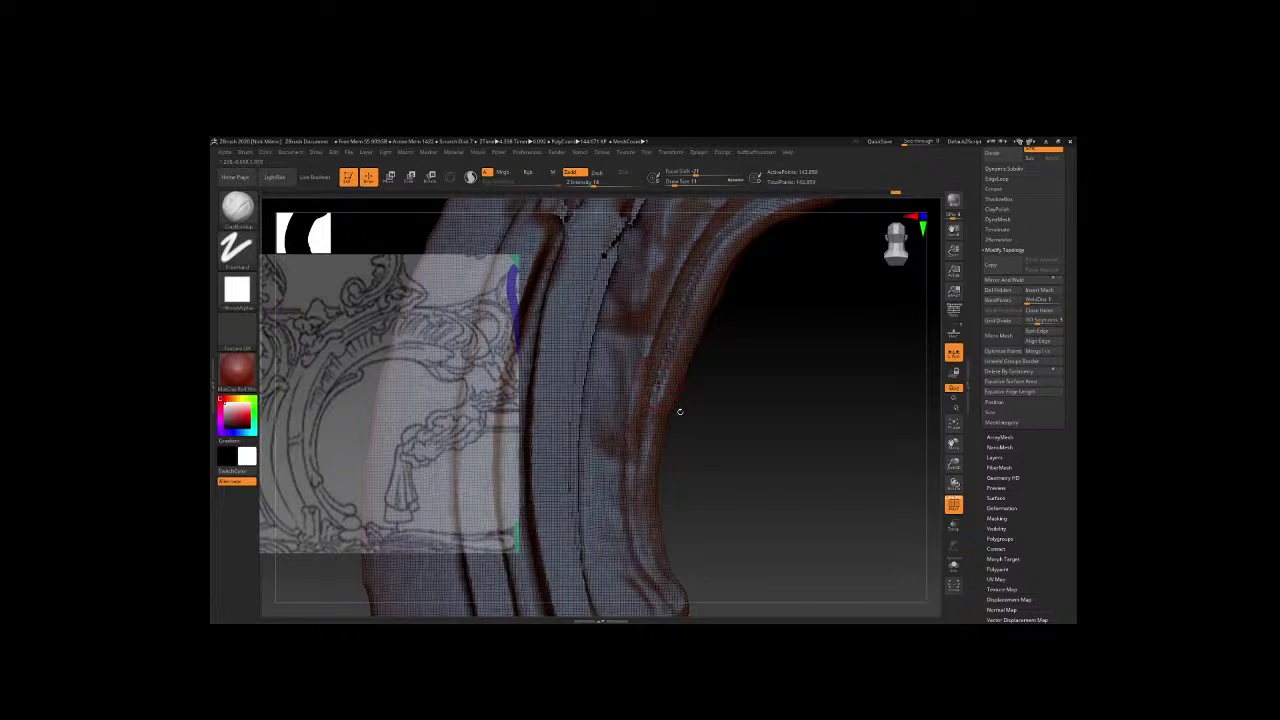
mouse_move(717, 397)
mouse_down()
mouse_move(756, 425)
mouse_move(750, 401)
mouse_move(763, 410)
mouse_up()
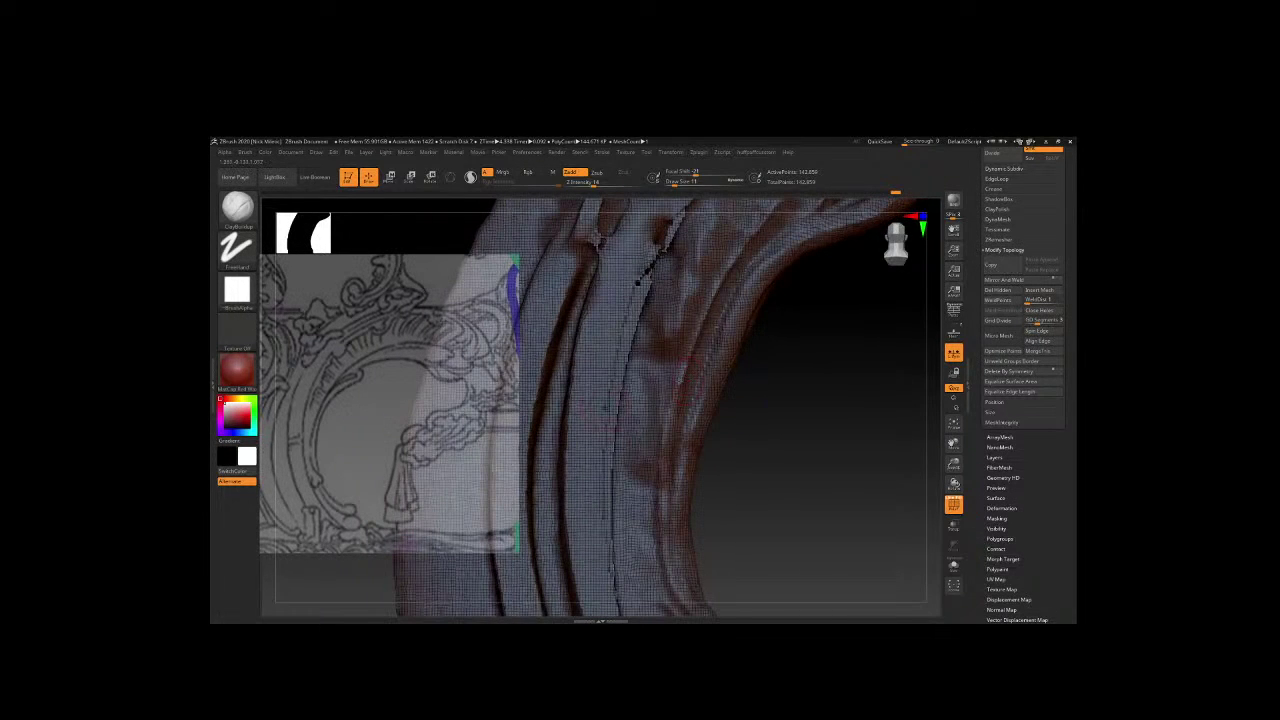
key(shift)
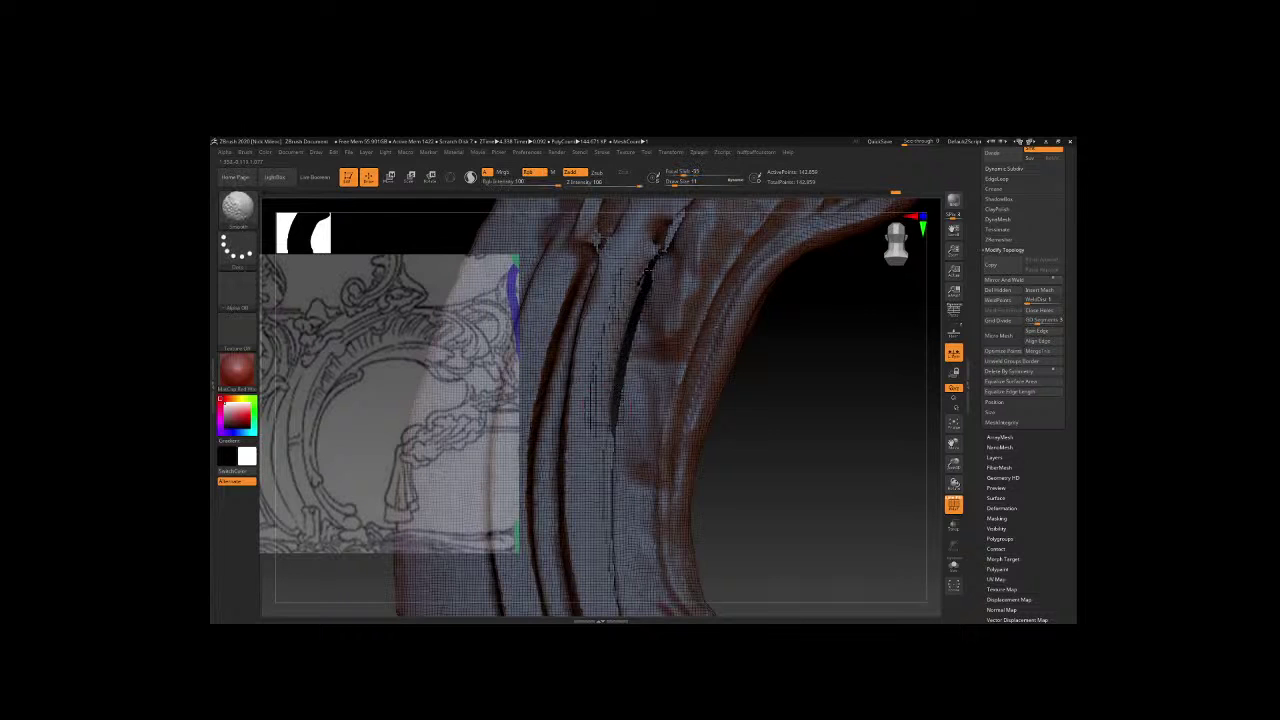
key(b)
key(c)
key(b)
mouse_move(823, 391)
mouse_down()
mouse_move(860, 380)
mouse_move(628, 464)
mouse_up()
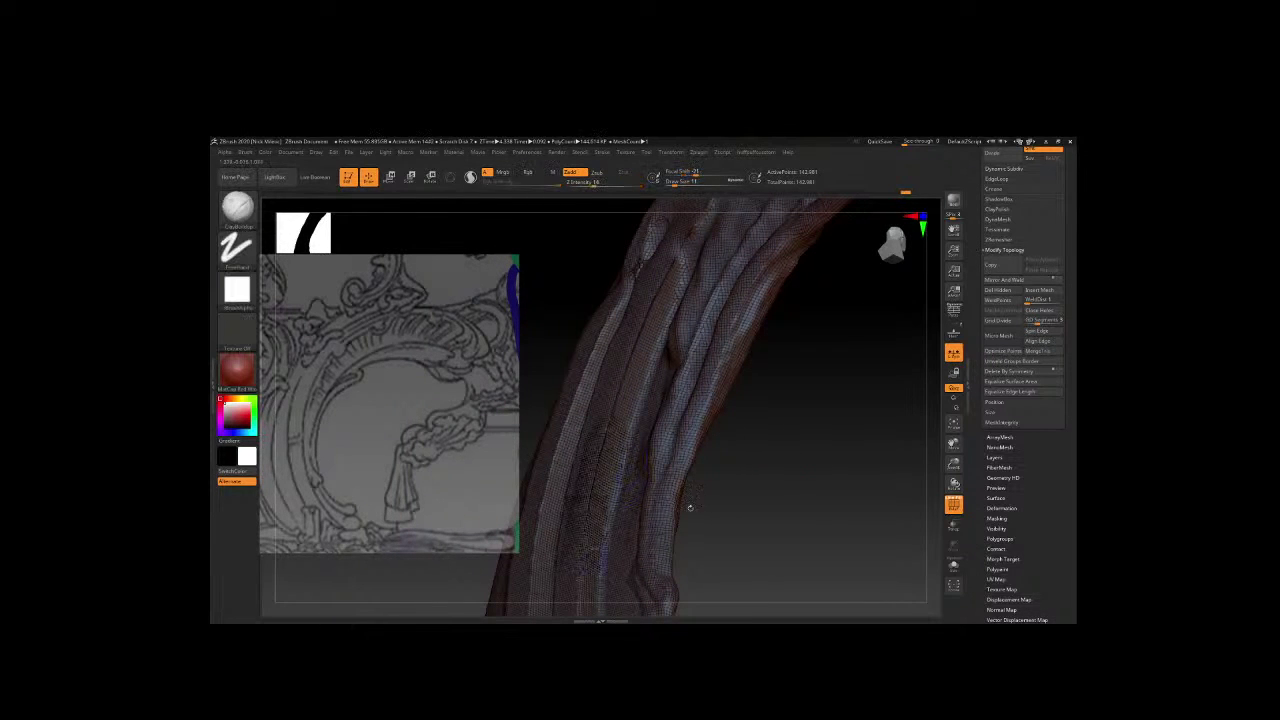
drag(686, 506, 838, 546)
shift+drag(730, 250, 696, 368)
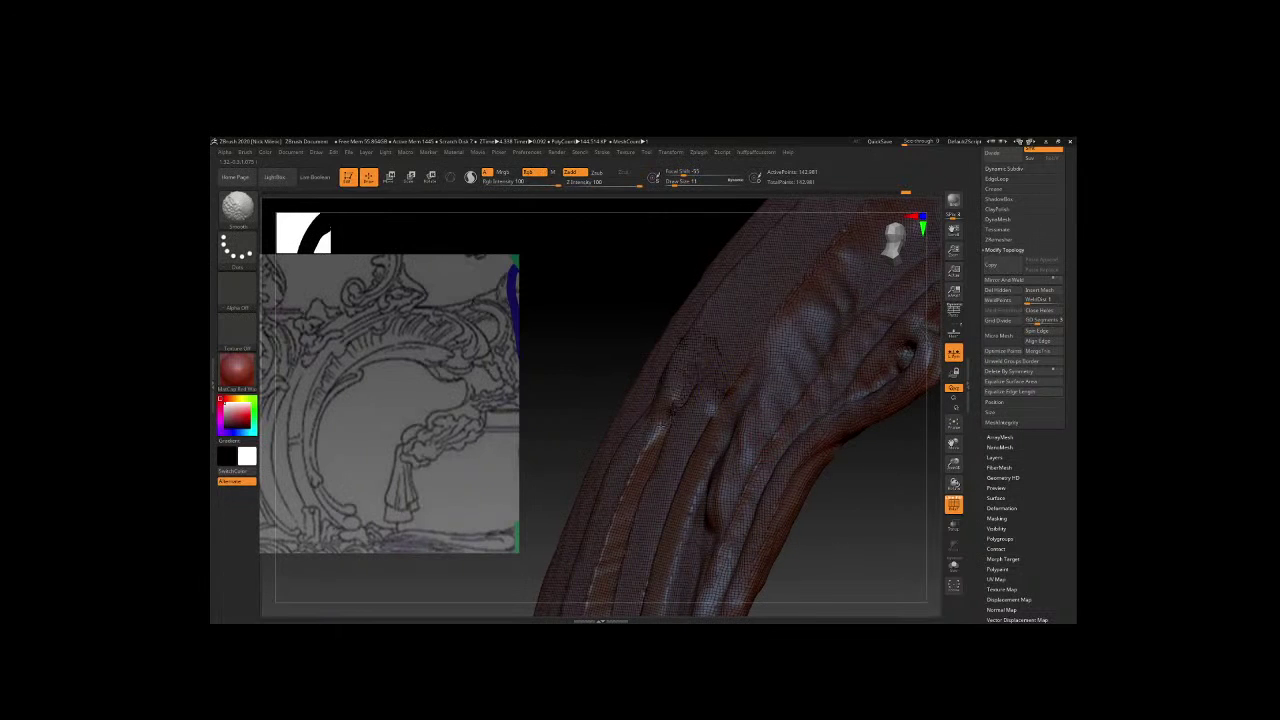
mouse_move(586, 329)
mouse_down()
mouse_move(560, 300)
mouse_move(744, 451)
mouse_move(688, 393)
mouse_move(593, 355)
mouse_up()
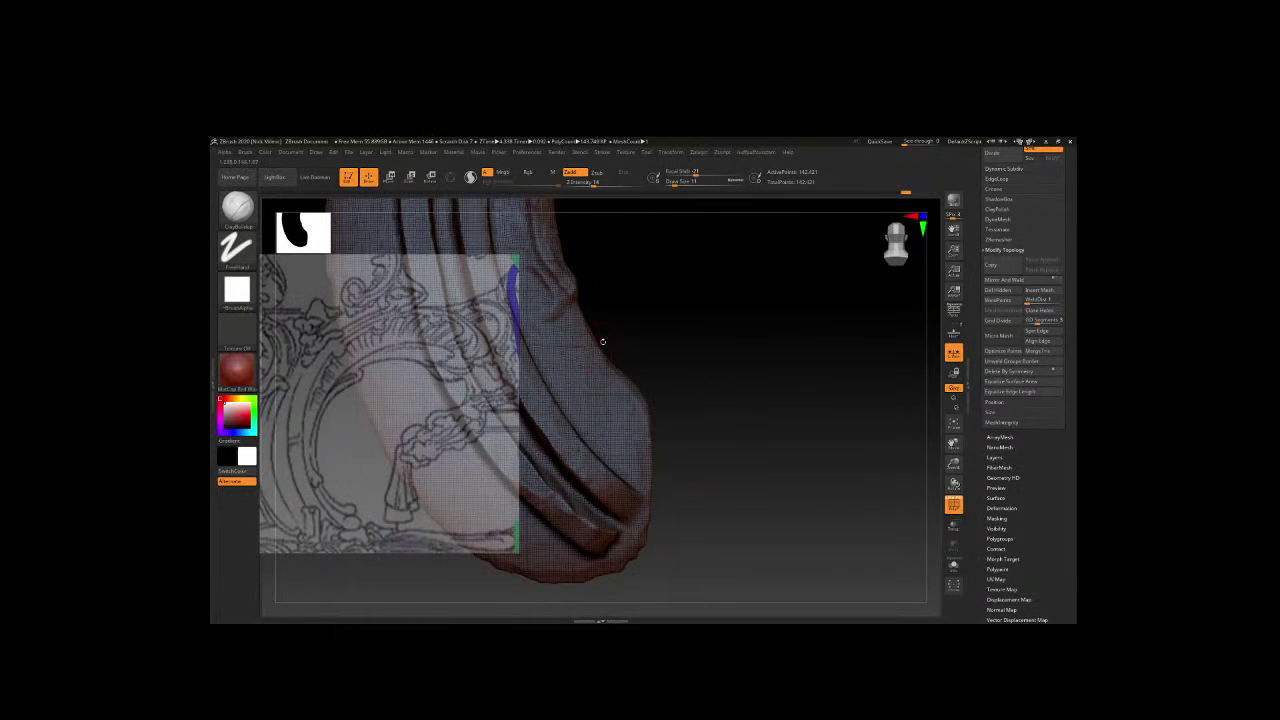
Select the Move brush and pull the scroll's end outward into a bulge.
key(b)
key(Escape)
key(space)
key(b)
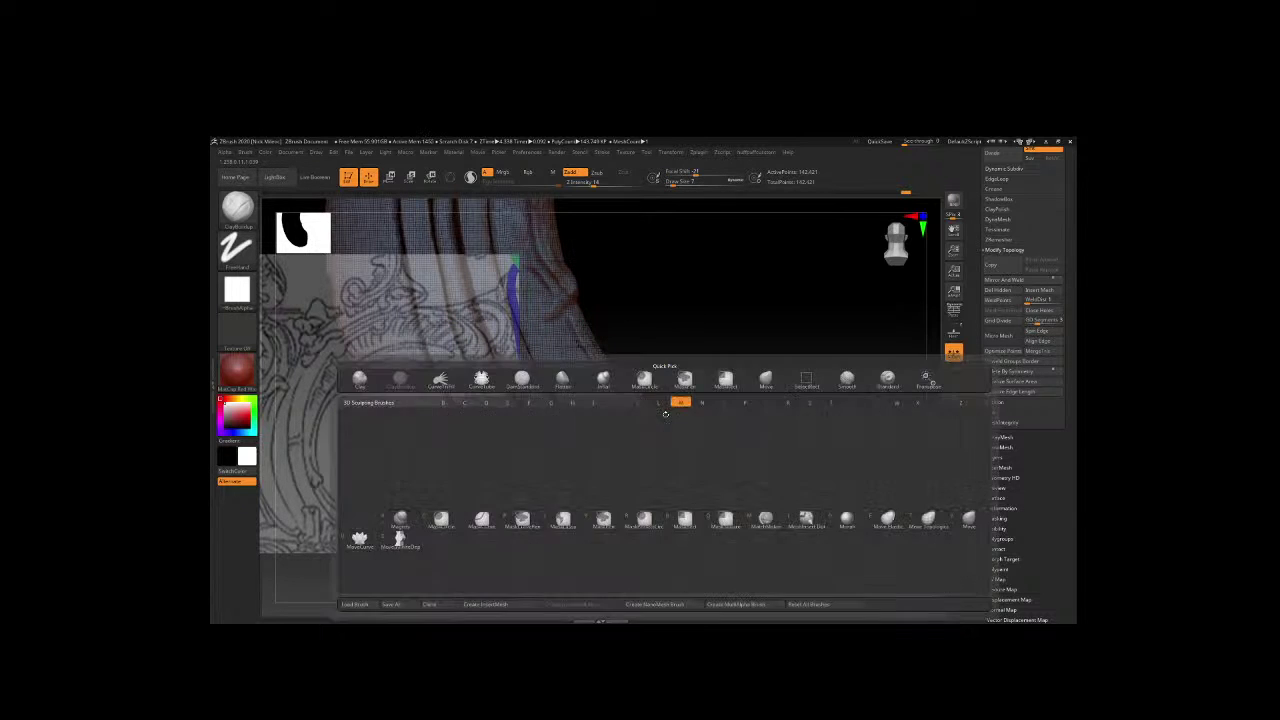
key(m)
key(v)
key(space)
mouse_move(620, 418)
mouse_down()
mouse_move(700, 400)
mouse_move(720, 480)
mouse_up()
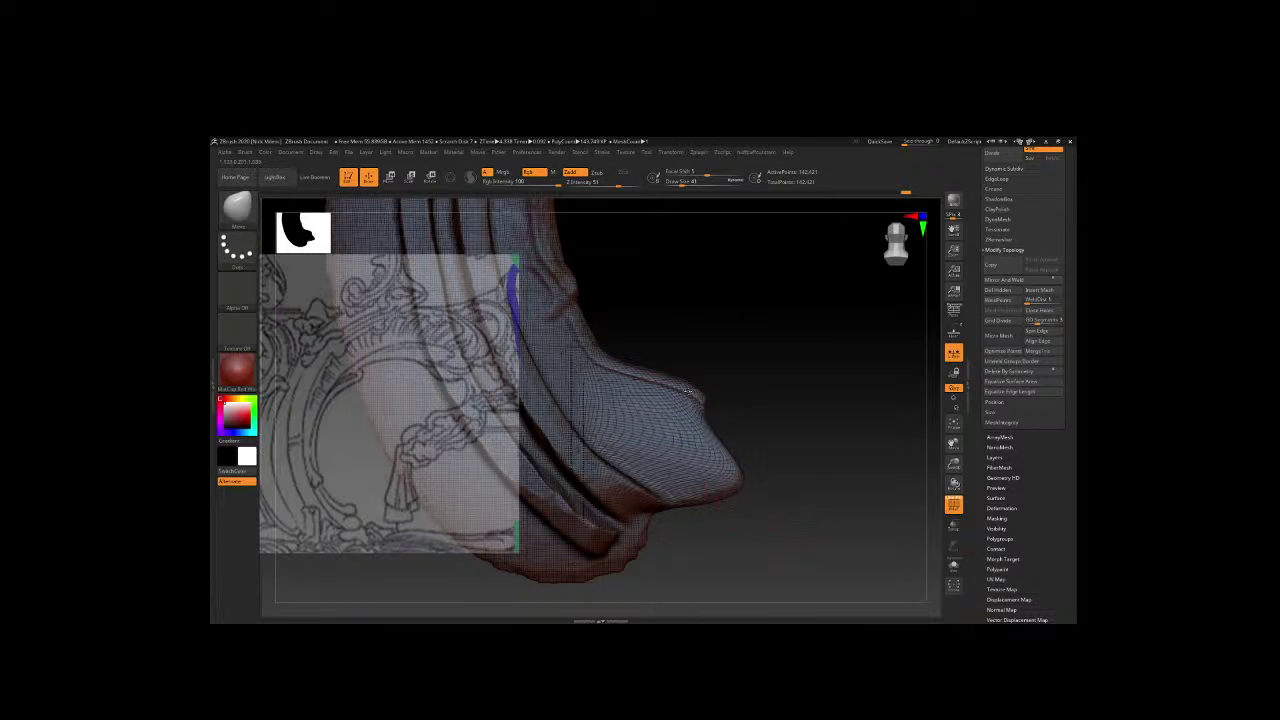
mouse_move(790, 380)
mouse_down()
mouse_move(760, 385)
mouse_move(766, 466)
mouse_up()
Pull the tip further right and swell its lower part into a second rounded lobe.
key(space)
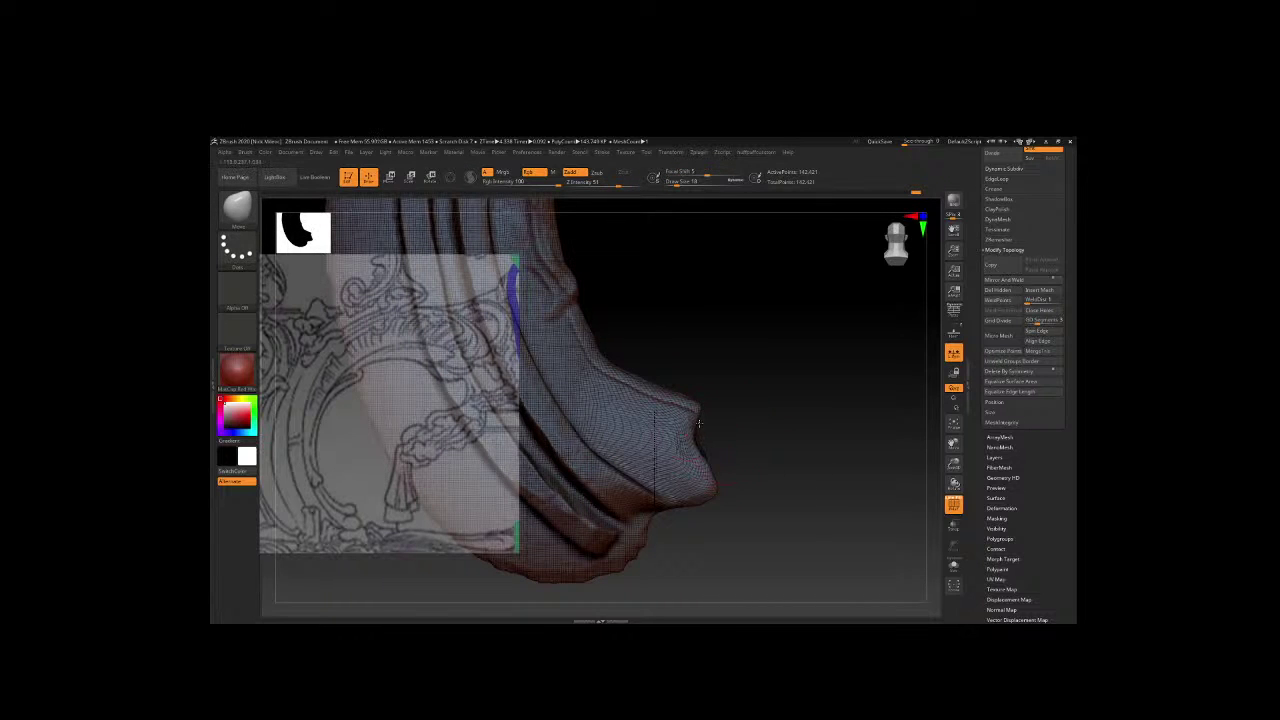
drag(698, 423, 731, 435)
drag(706, 488, 718, 462)
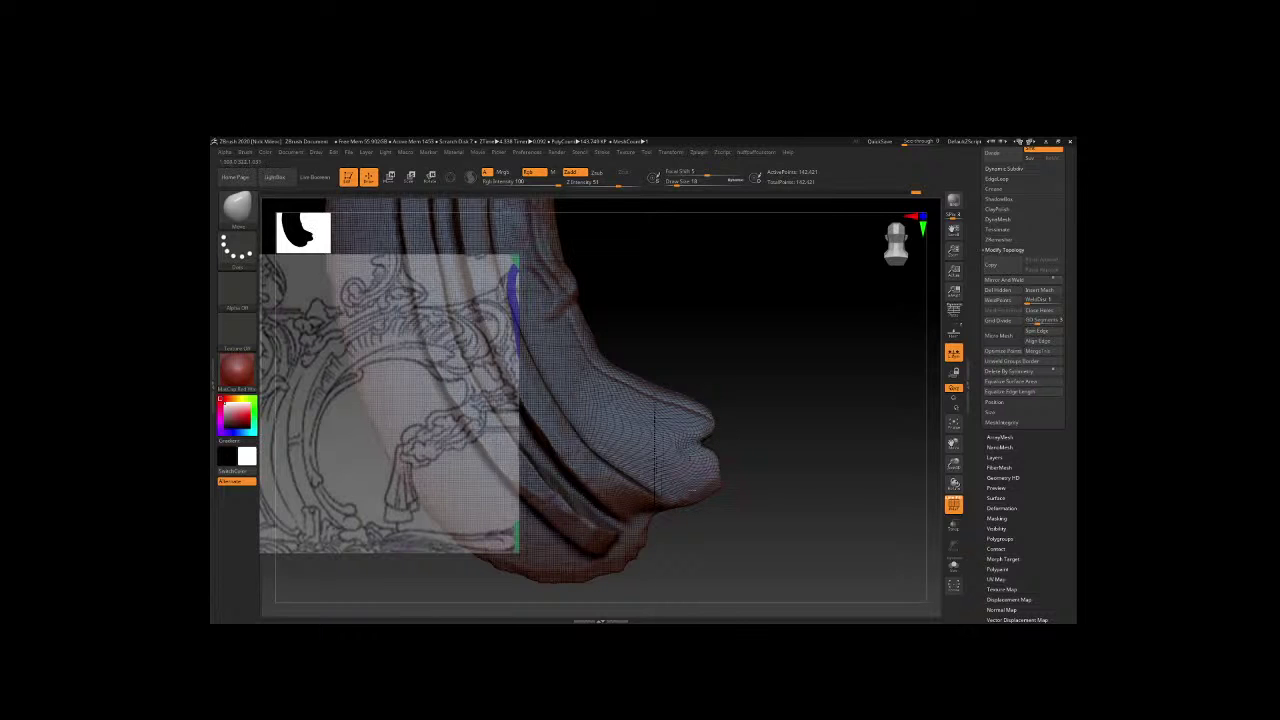
drag(694, 490, 778, 465)
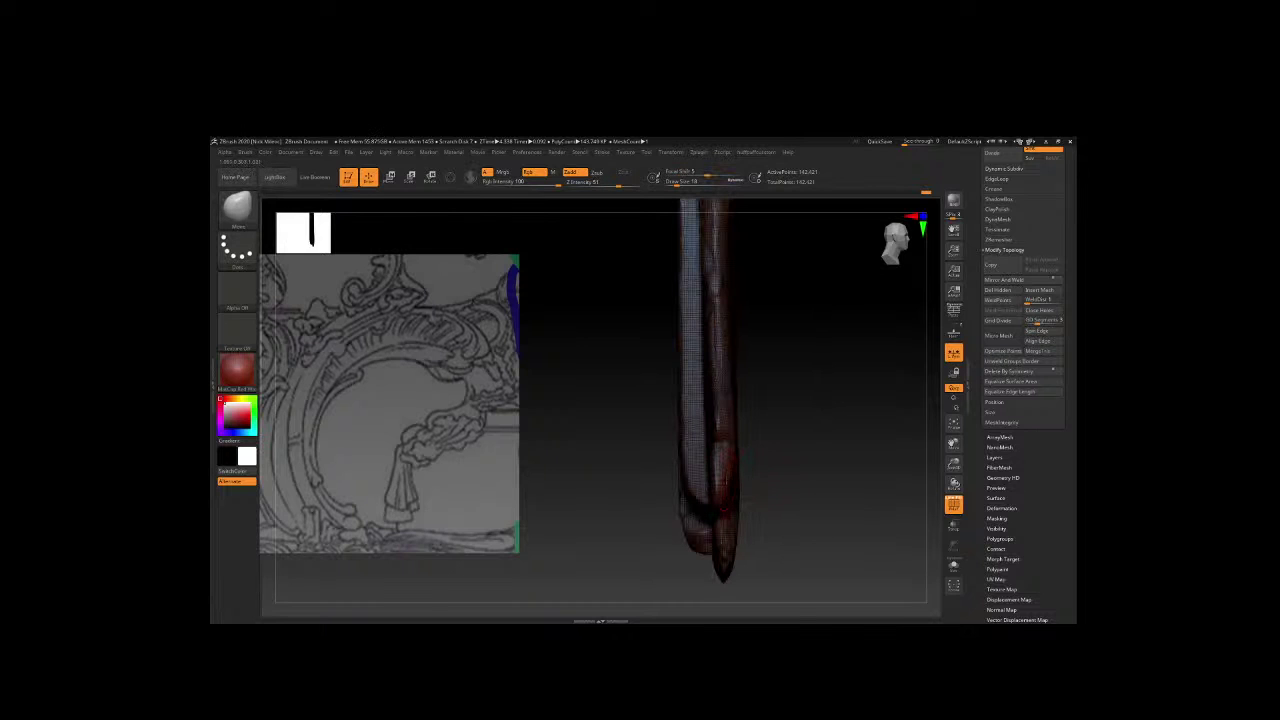
key(b)
click(722, 485)
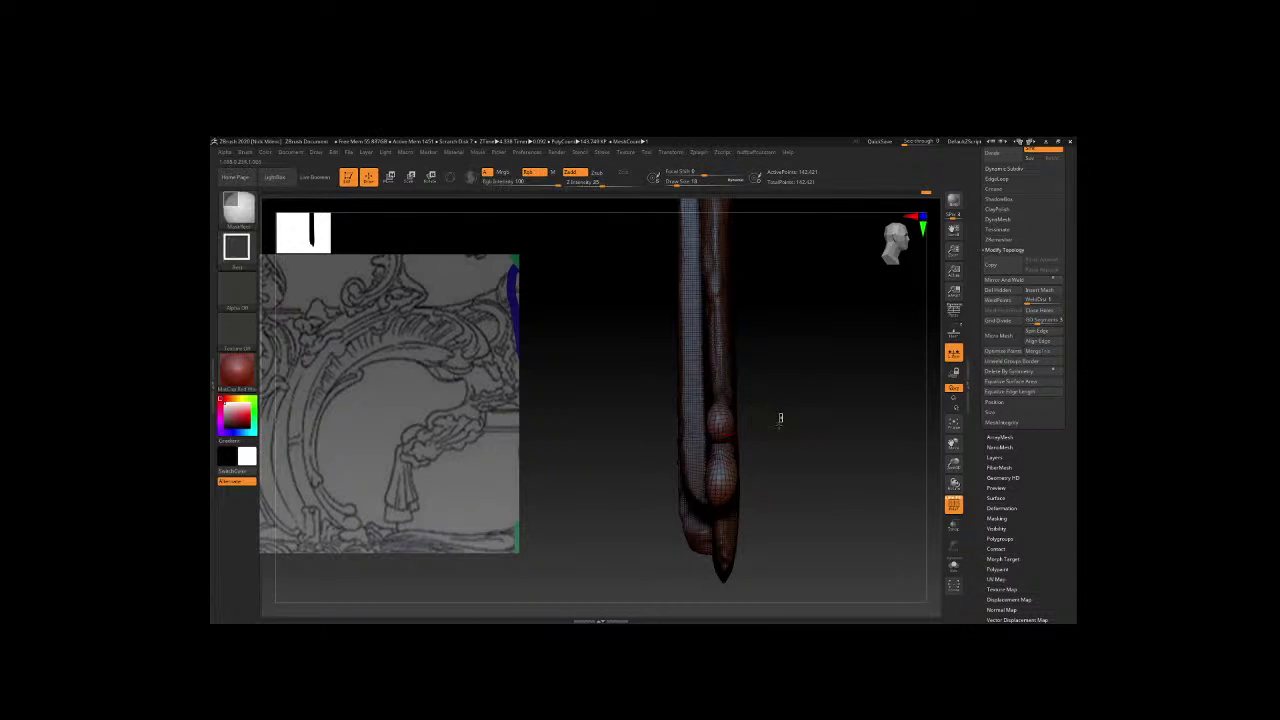
mouse_move(777, 420)
mouse_down()
mouse_move(780, 451)
mouse_move(771, 434)
mouse_up()
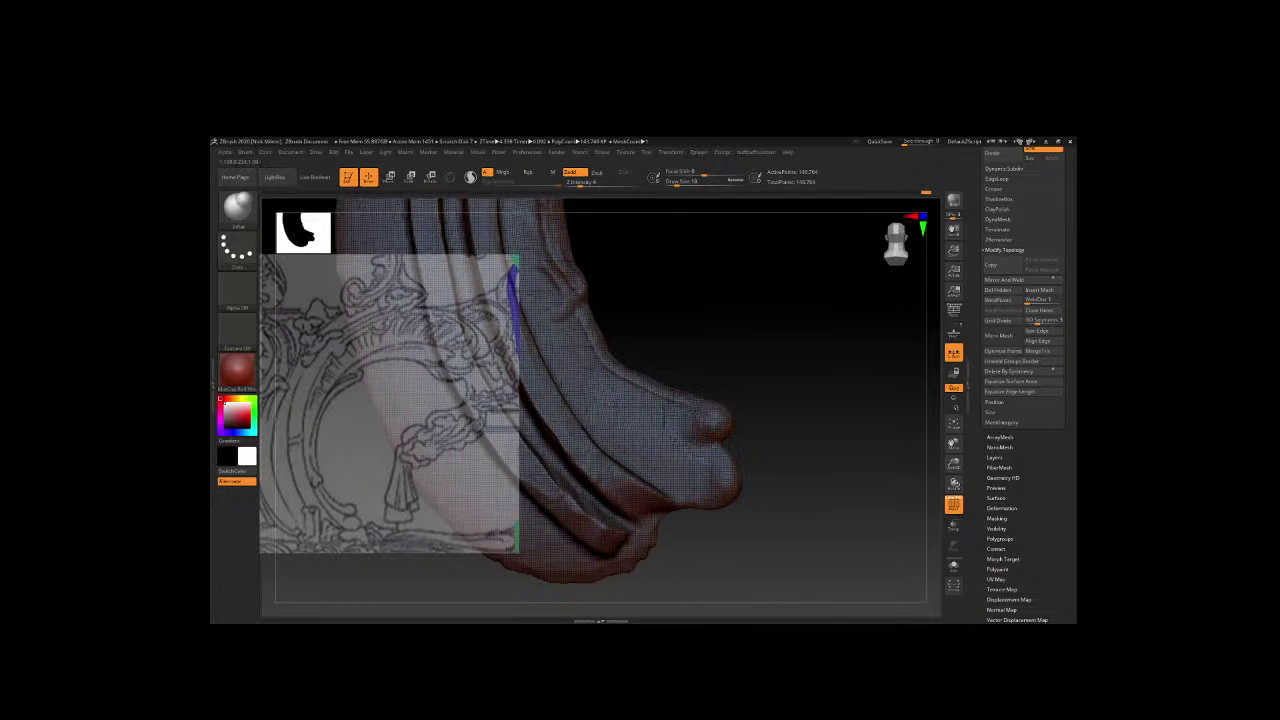
Pick a clay brush for carving grooves into the tip knobs.
right_click(702, 414)
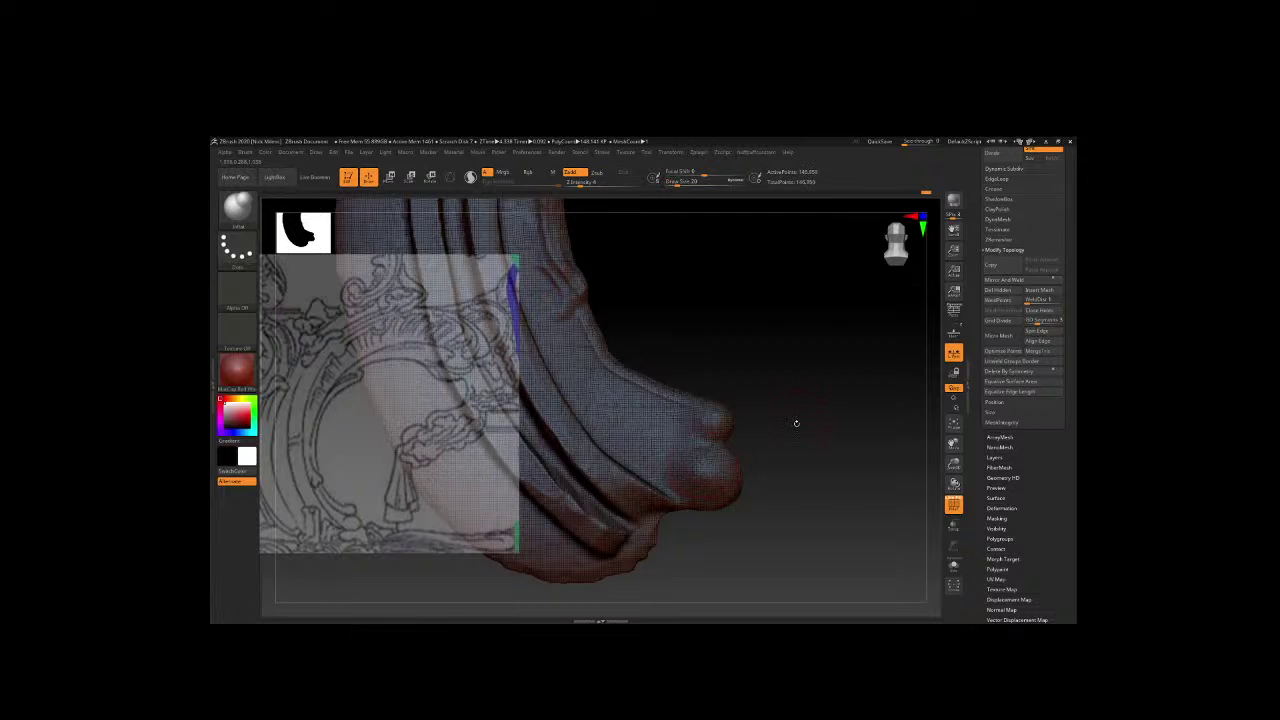
key(b)
key(b)
right_click(701, 467)
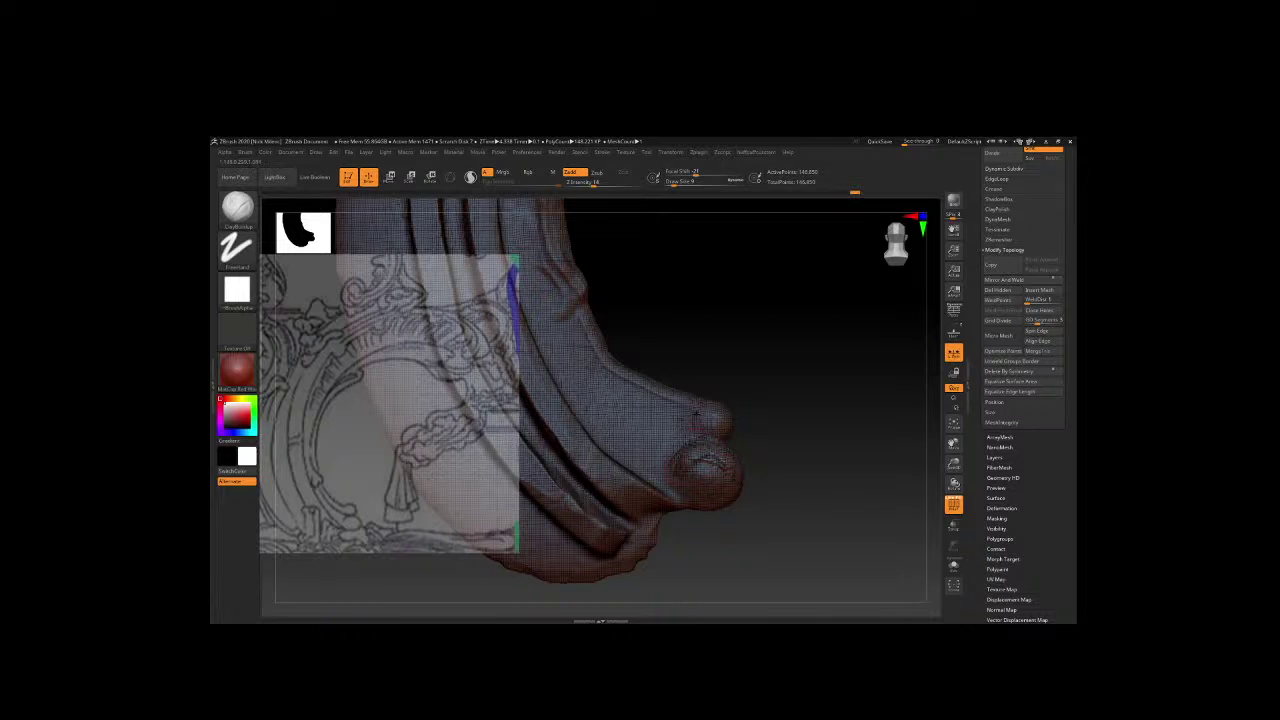
Zoom in on the knobbed tip and smooth away the crease along its underside.
right_click(696, 412)
scroll(731, 411, up, 2)
scroll(760, 380, up, 5)
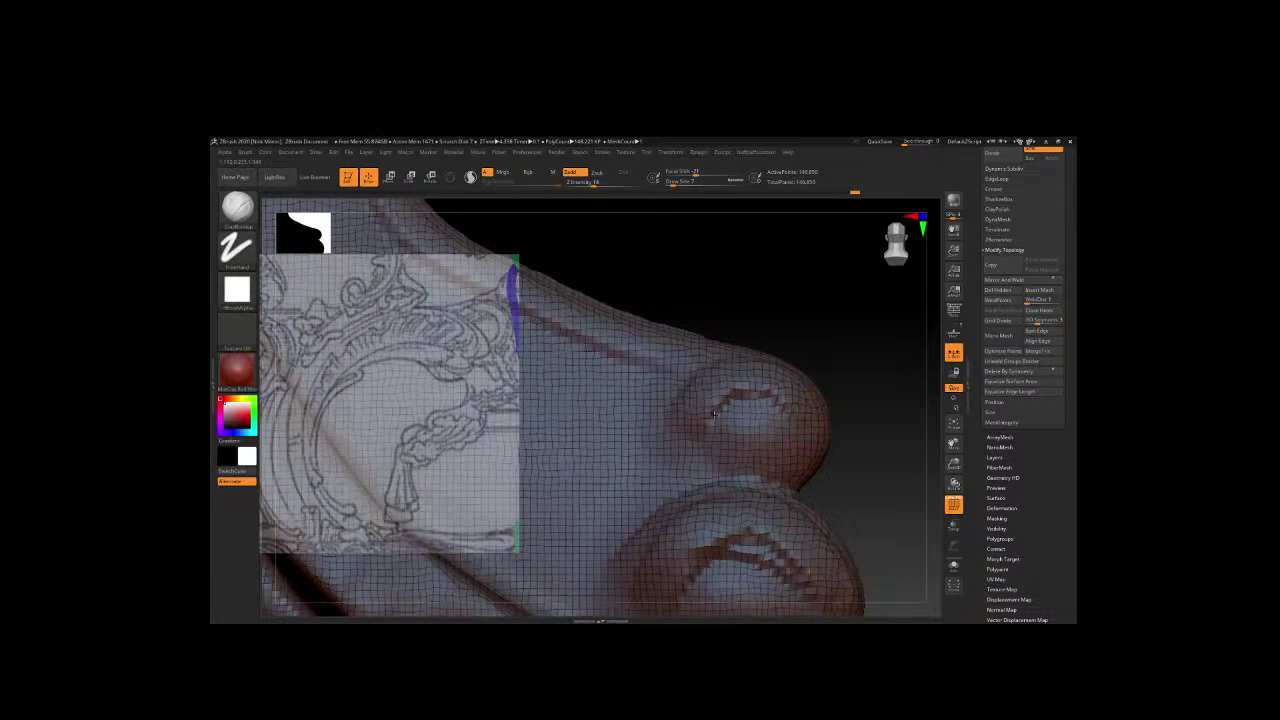
mouse_move(691, 306)
alt+mouse_down()
mouse_move(779, 374)
mouse_move(725, 381)
alt+mouse_up()
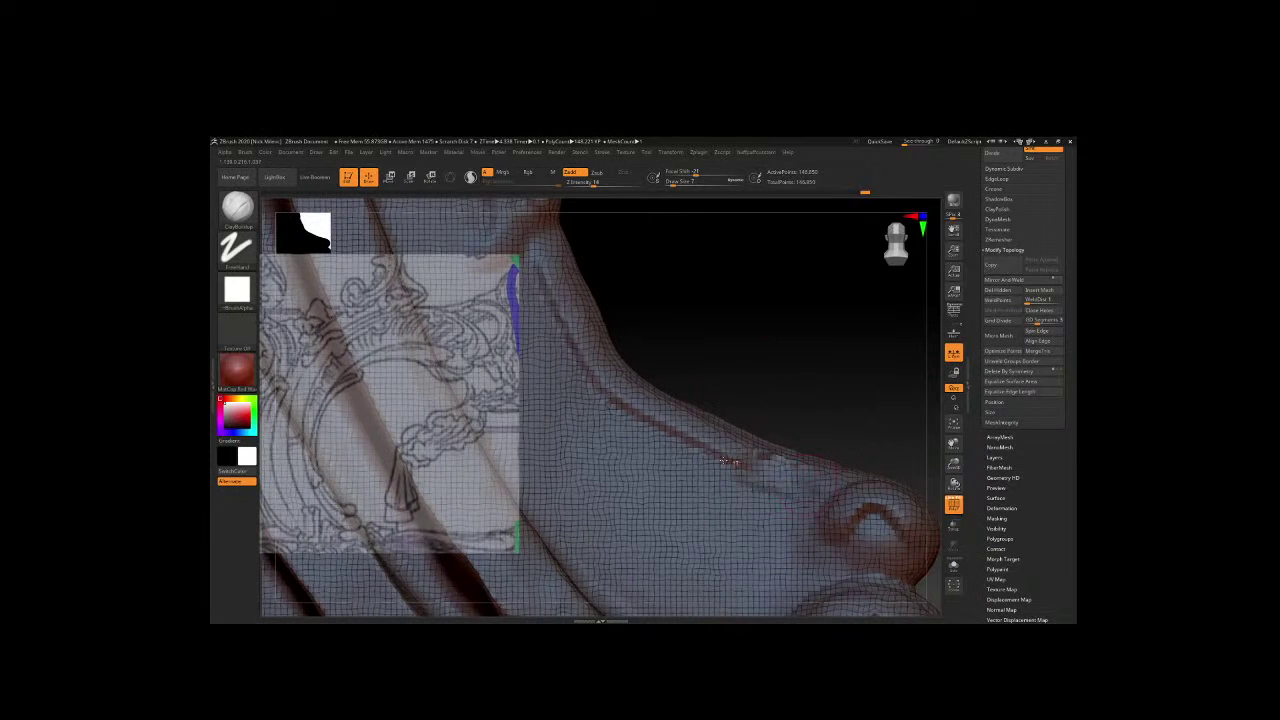
mouse_move(793, 479)
shift+mouse_down()
mouse_move(770, 492)
mouse_move(598, 381)
shift+mouse_up()
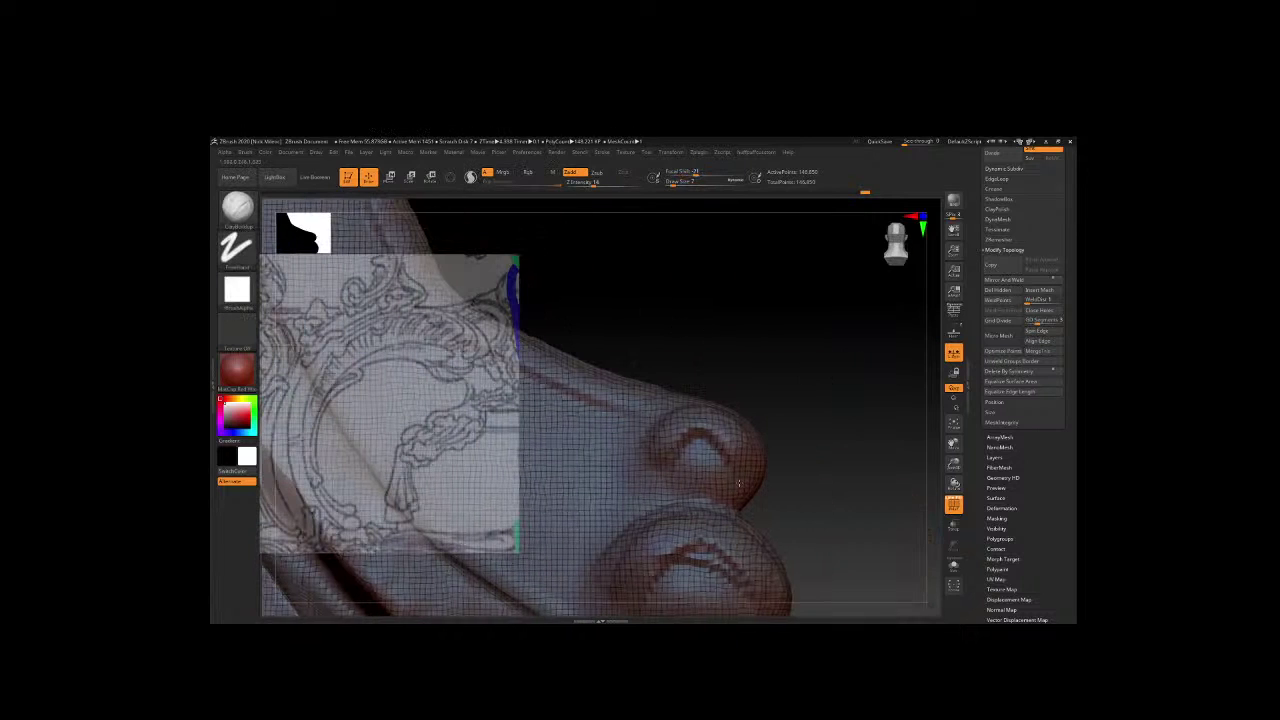
key(space)
key(space)
key(space)
Hide the polyframe display and adjust the brush size for finer carving.
click(612, 472)
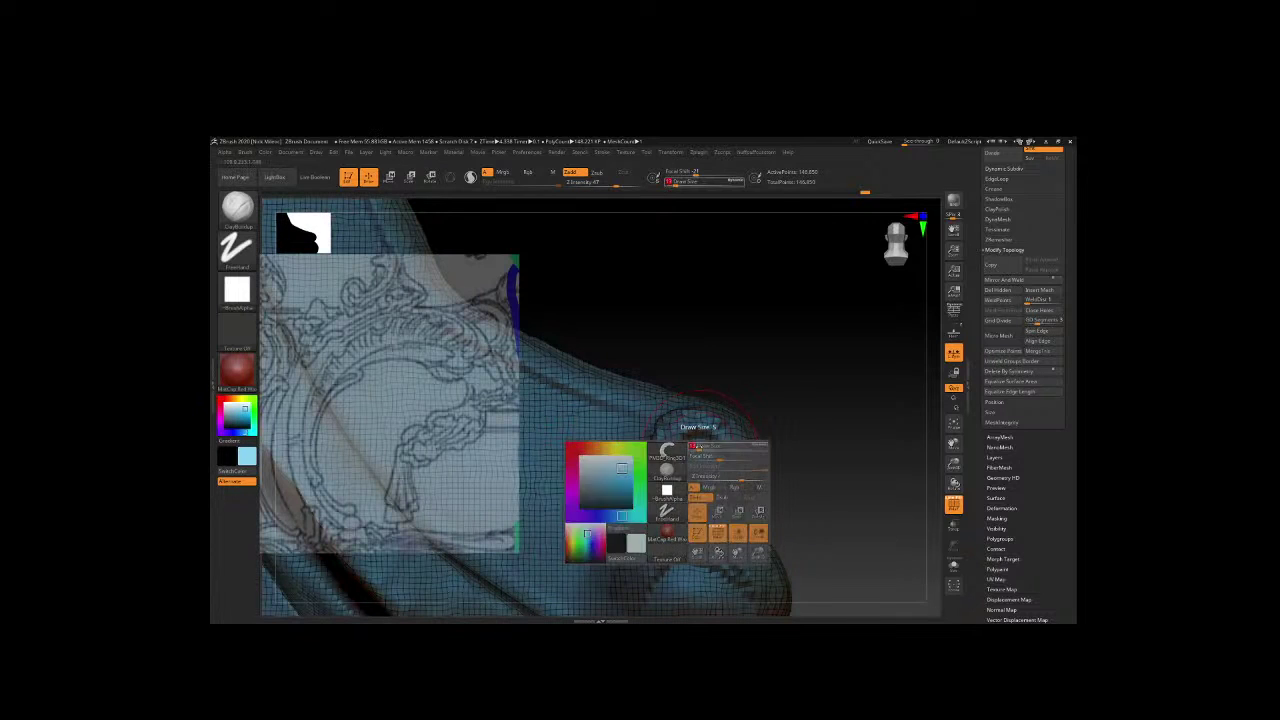
key(w)
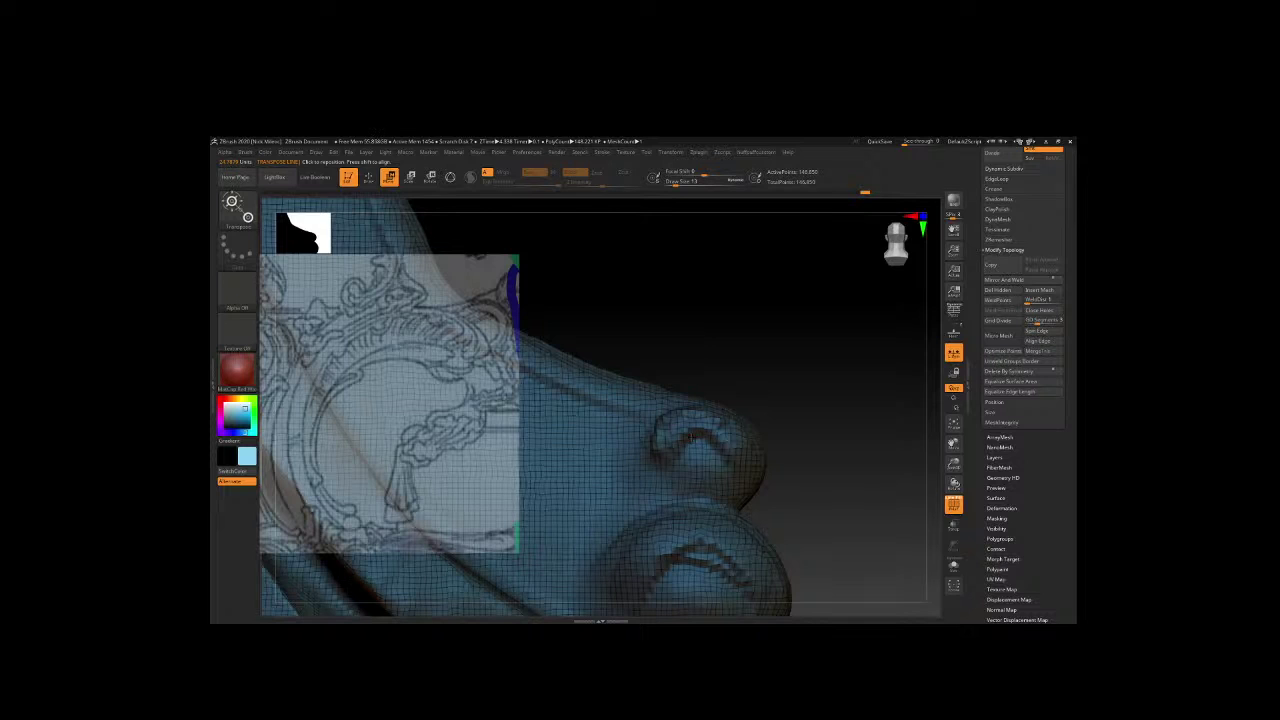
key(shift+f)
Add ClayBuildup strokes to the upper knob at the scroll tip.
key(b)
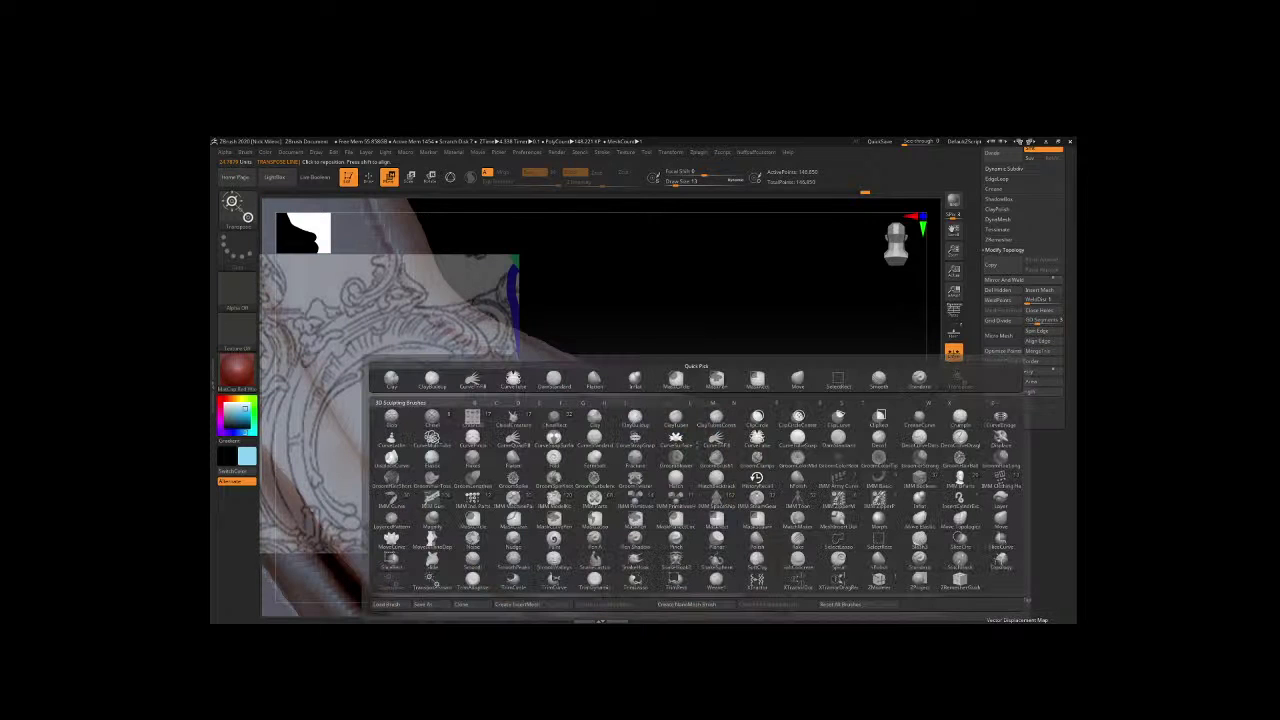
key(c)
key(b)
key(space)
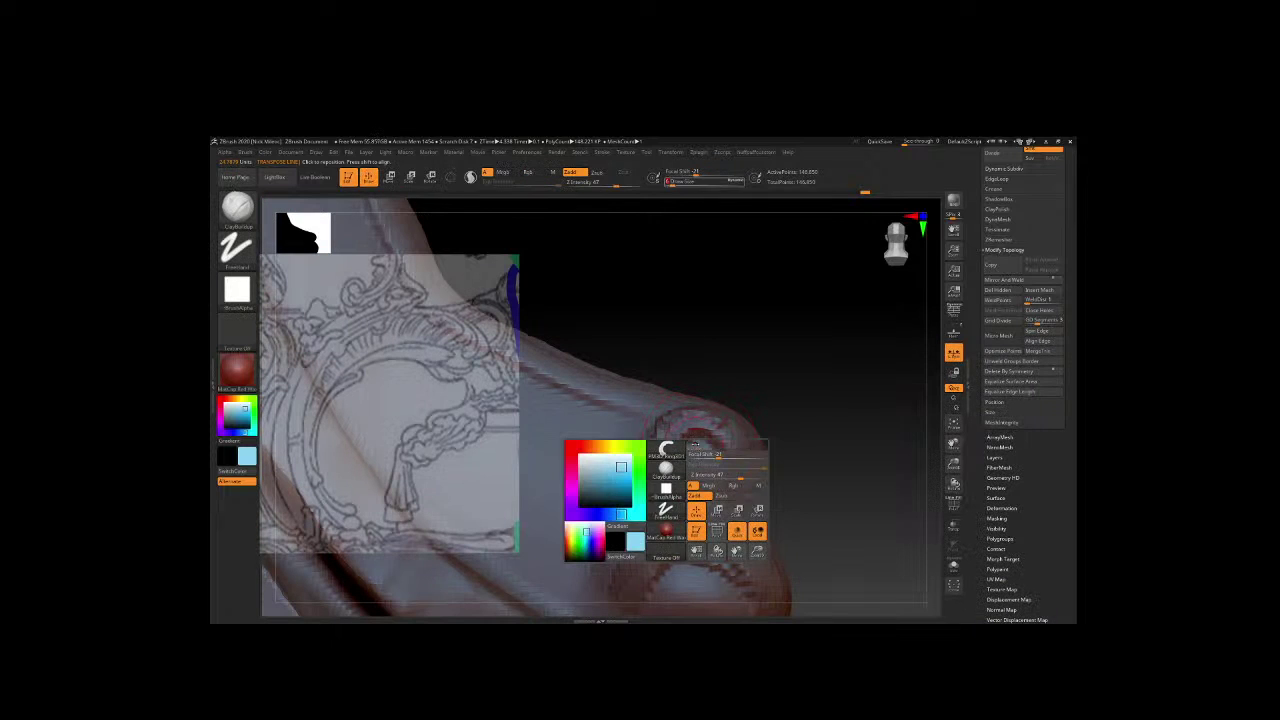
drag(688, 440, 714, 453)
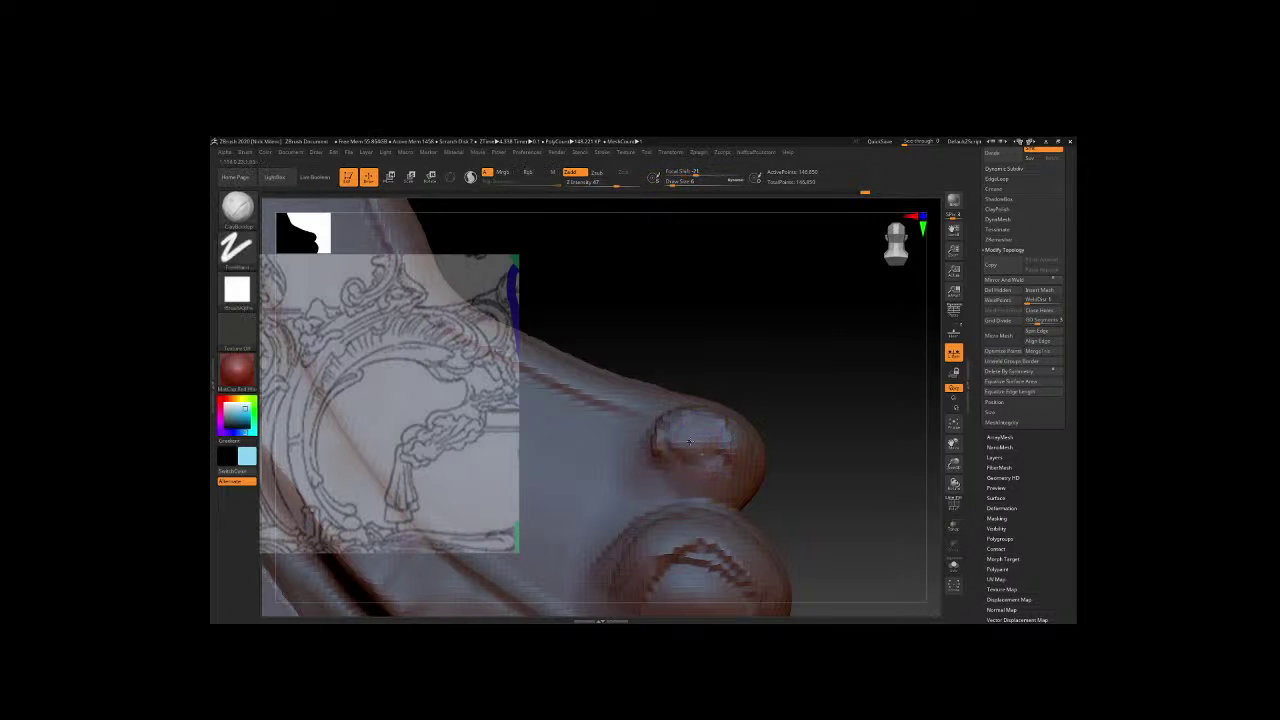
mouse_move(790, 390)
mouse_down()
mouse_move(808, 398)
mouse_move(796, 377)
mouse_move(855, 262)
mouse_up()
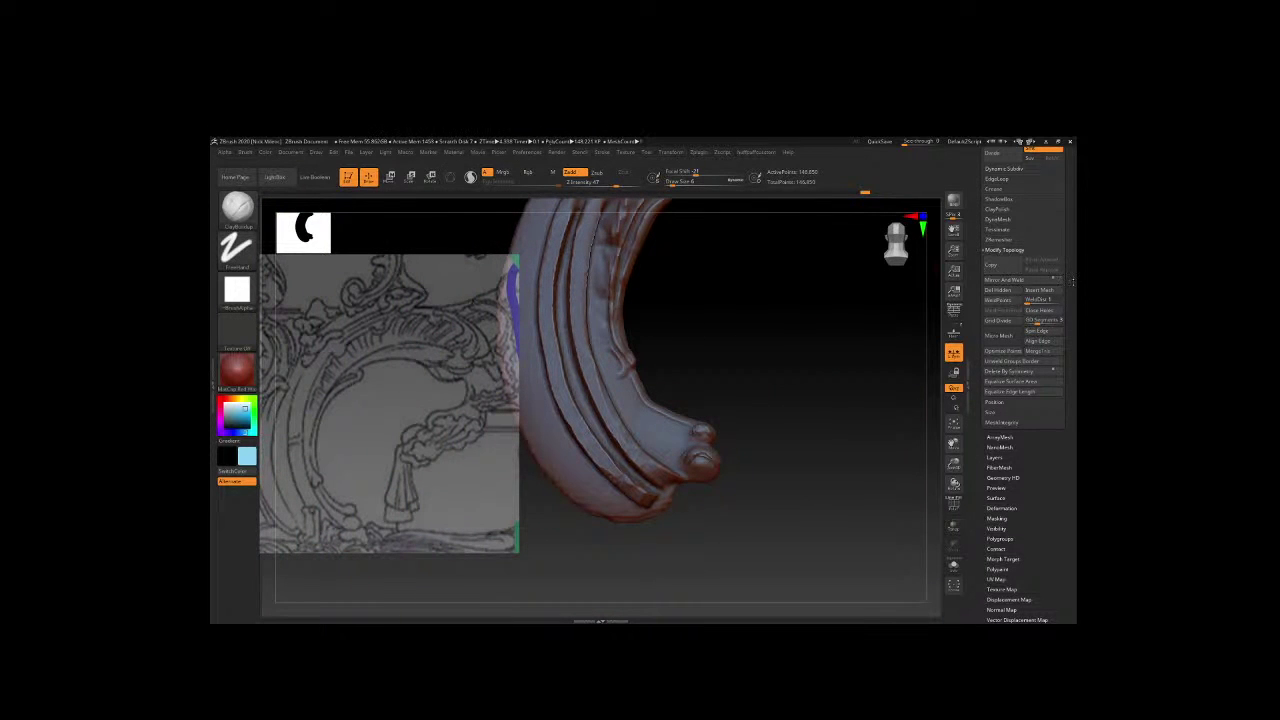
Insert a Sphere3D mesh as a new subtool from the SubTool Insert list.
scroll(1067, 272, up, 5)
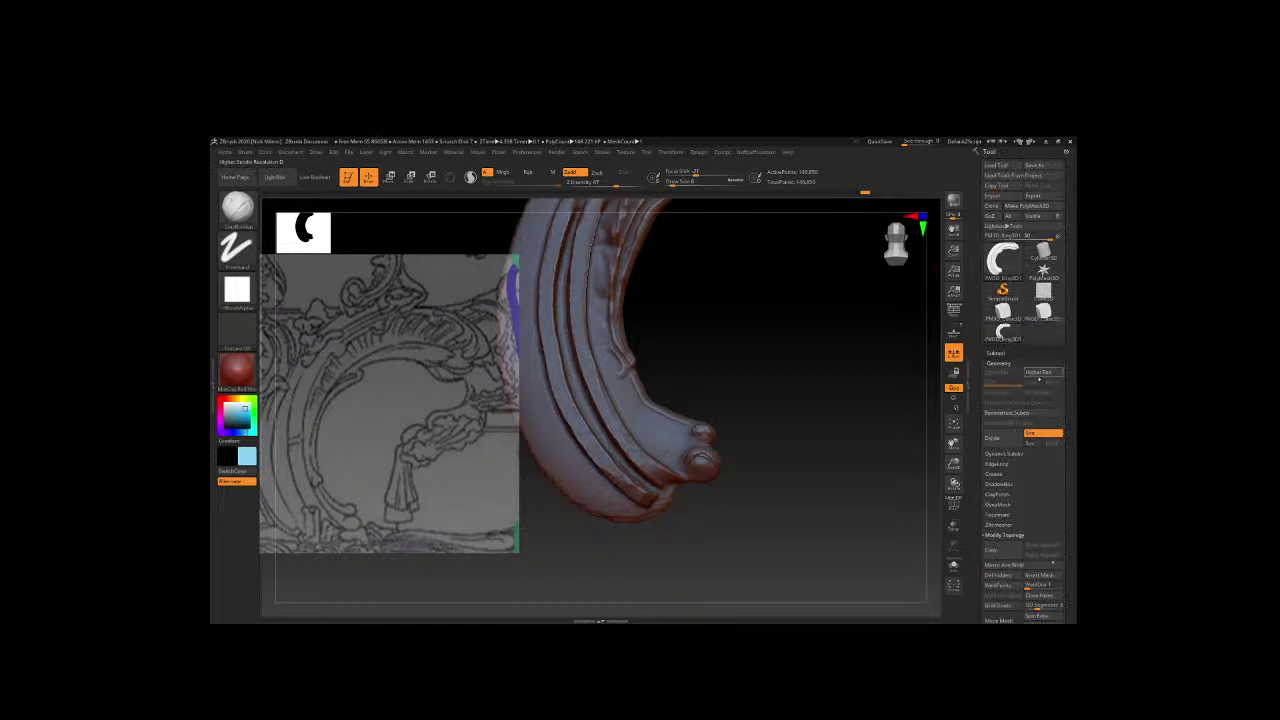
scroll(1020, 400, up, 2)
click(996, 351)
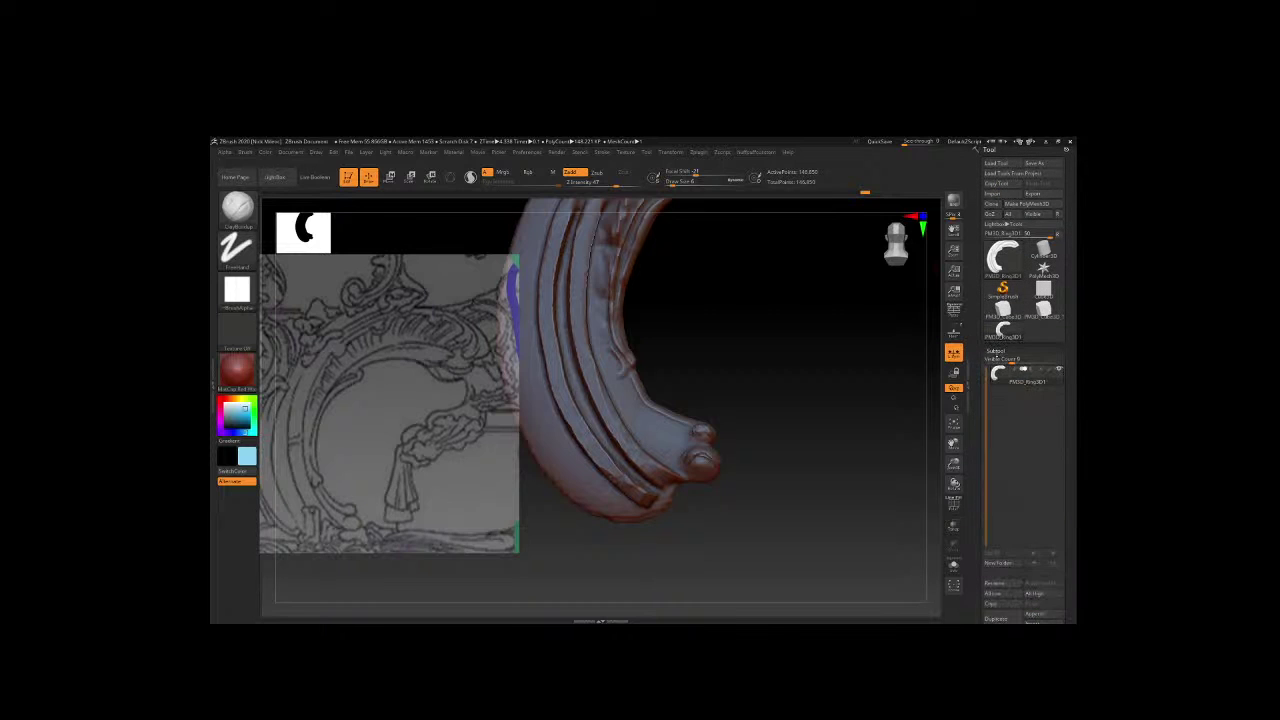
scroll(1067, 521, down, 2)
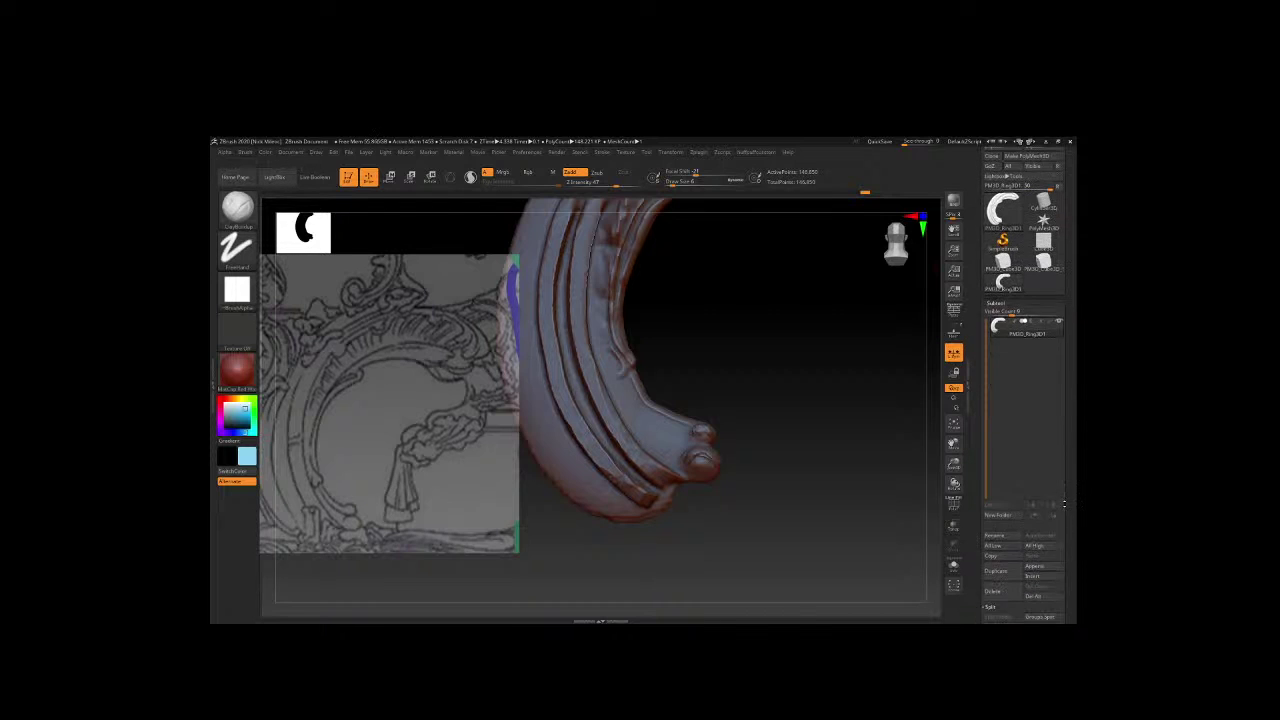
click(1040, 566)
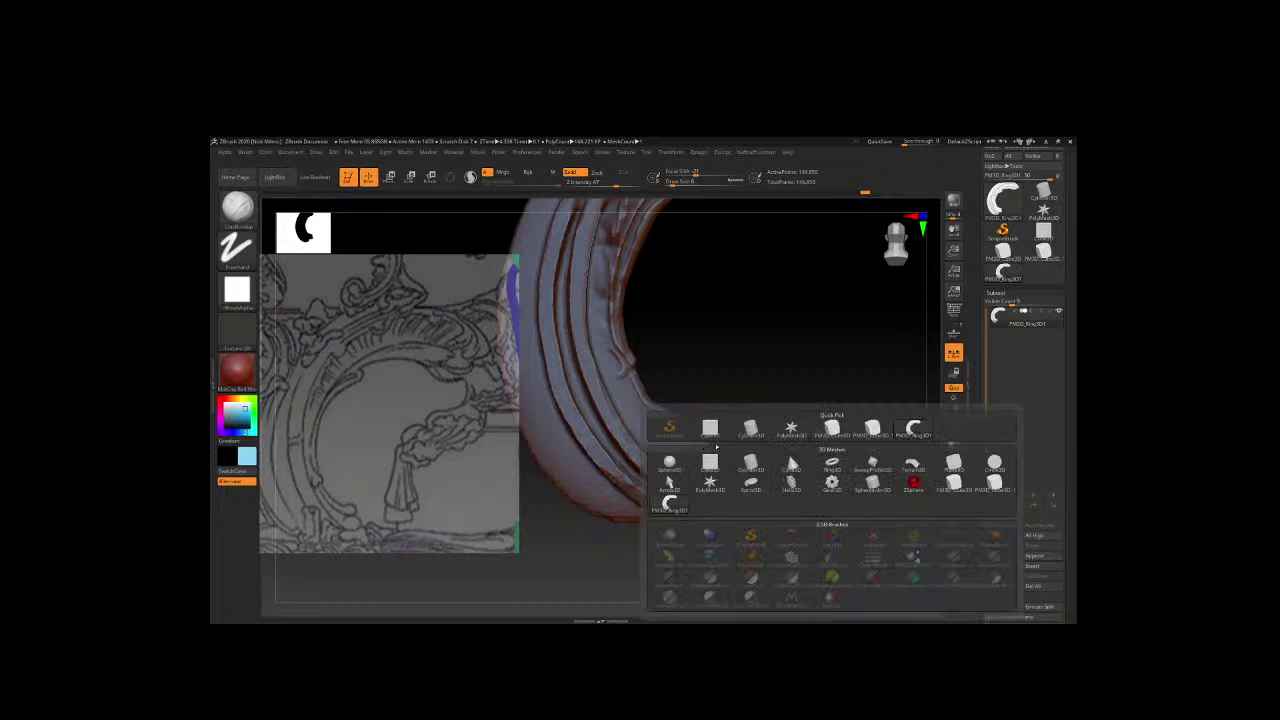
click(669, 462)
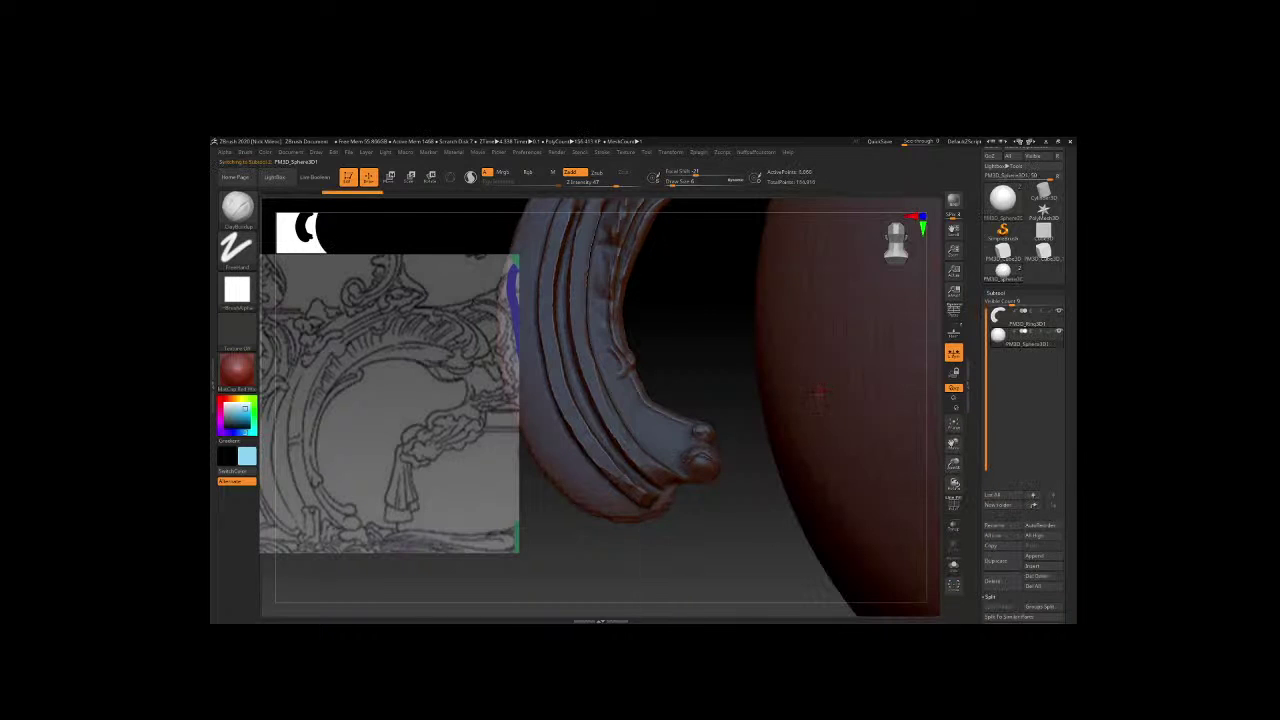
Scale the new sphere to about half size and slide it under the column base.
key(f)
key(w)
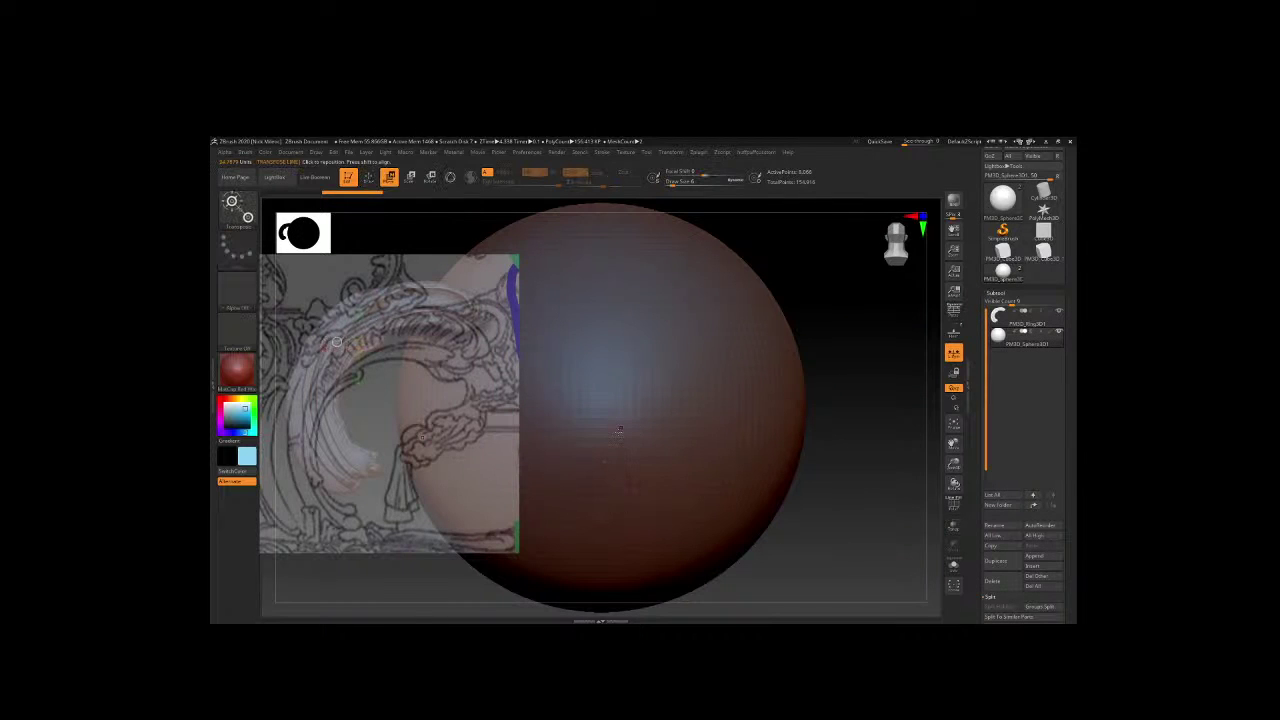
mouse_move(562, 407)
mouse_down()
mouse_move(803, 407)
mouse_move(502, 421)
mouse_up()
key(e)
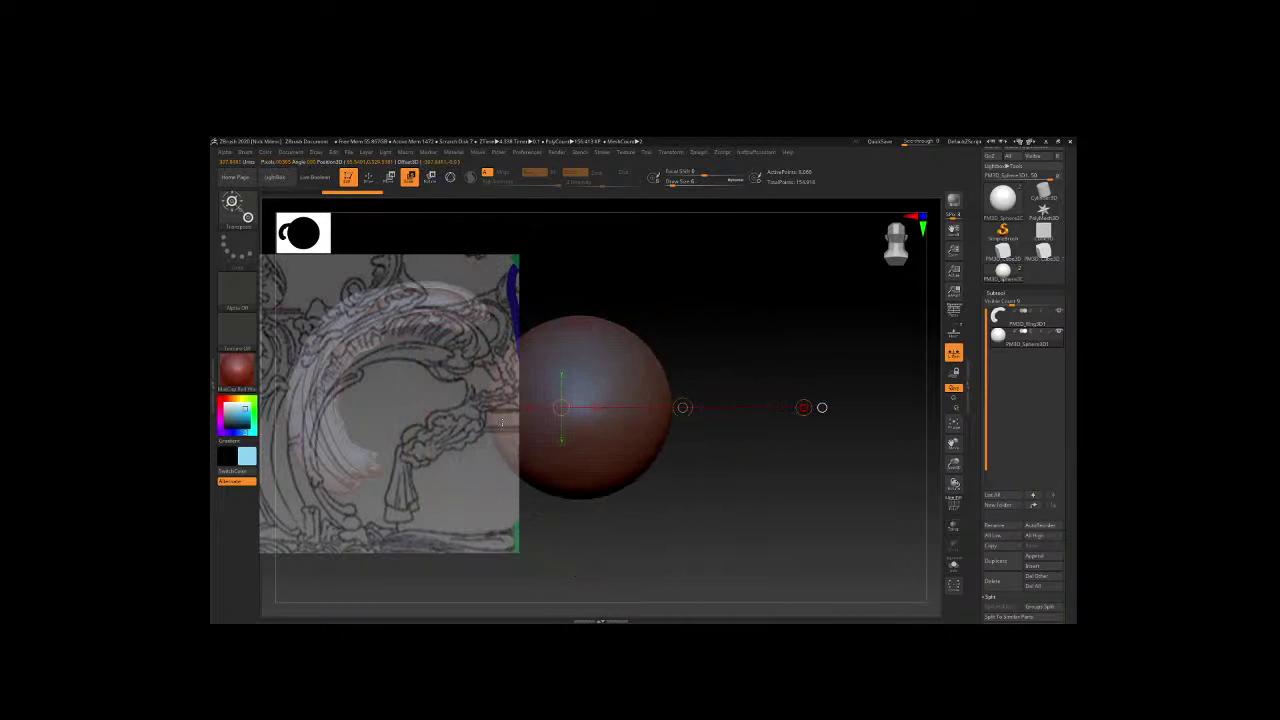
mouse_move(803, 407)
mouse_down()
mouse_move(802, 390)
mouse_move(590, 413)
mouse_up()
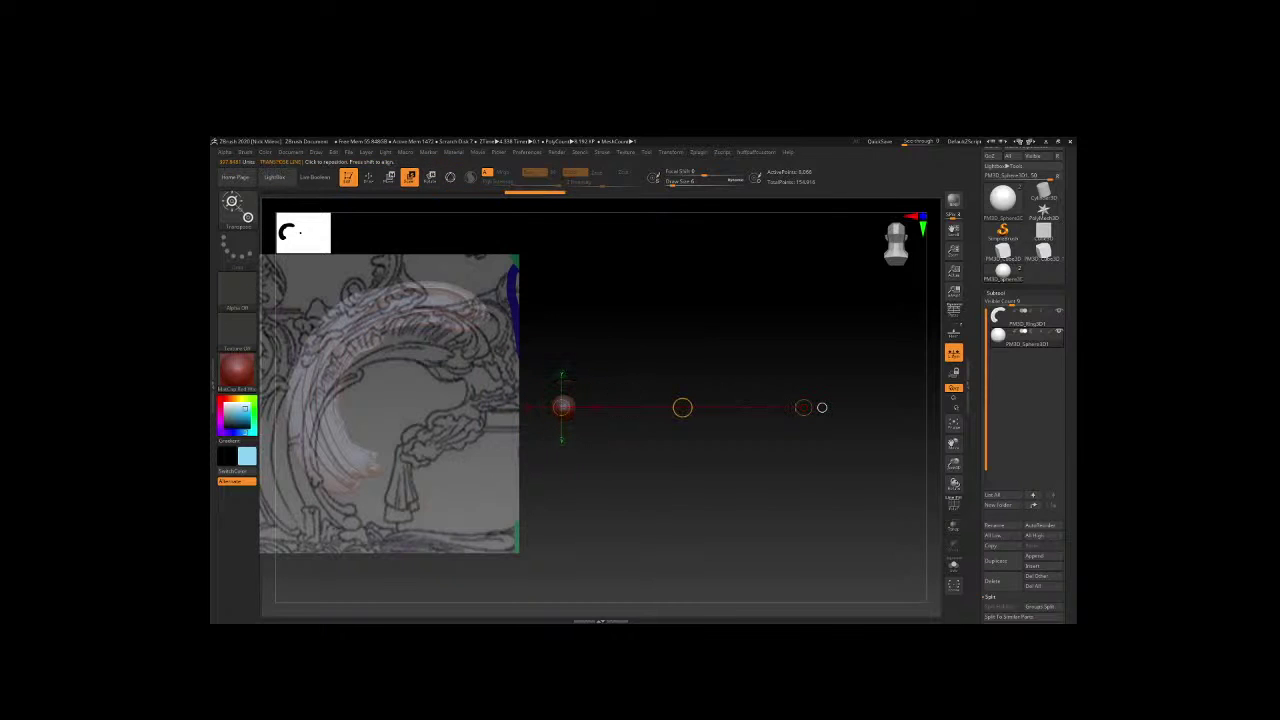
key(e)
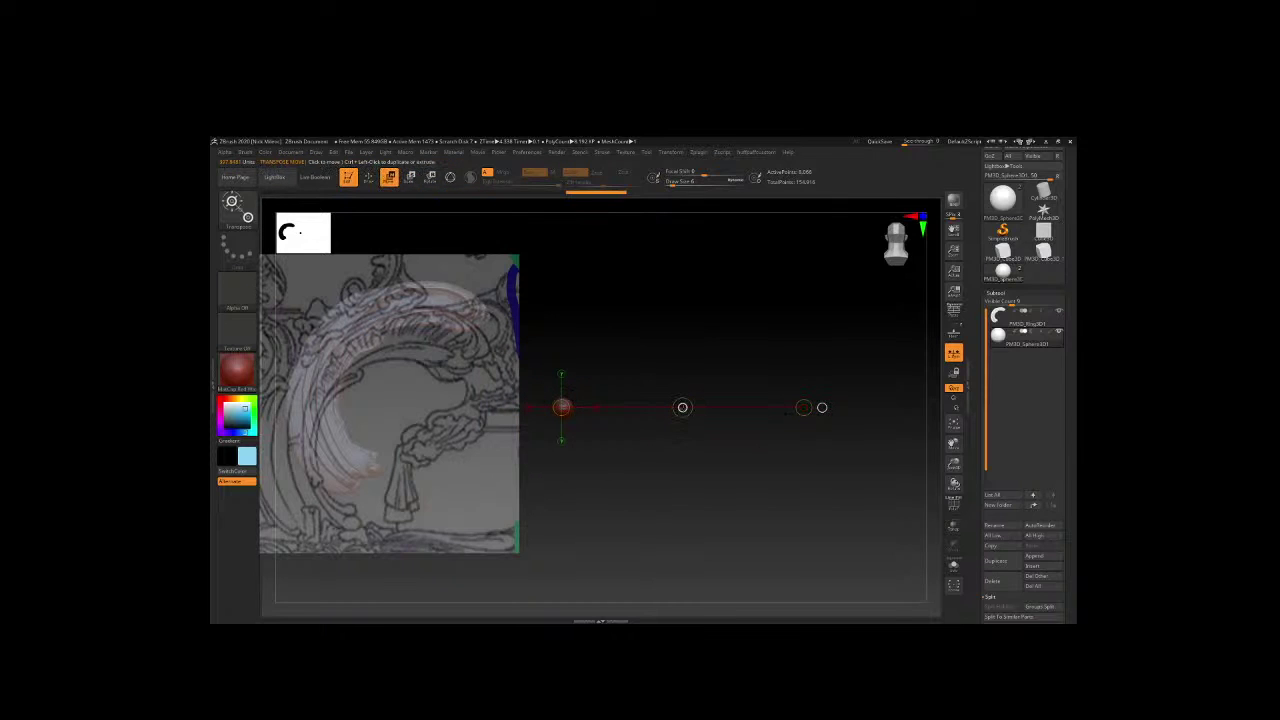
mouse_move(822, 407)
mouse_down()
mouse_move(558, 462)
mouse_move(586, 453)
mouse_up()
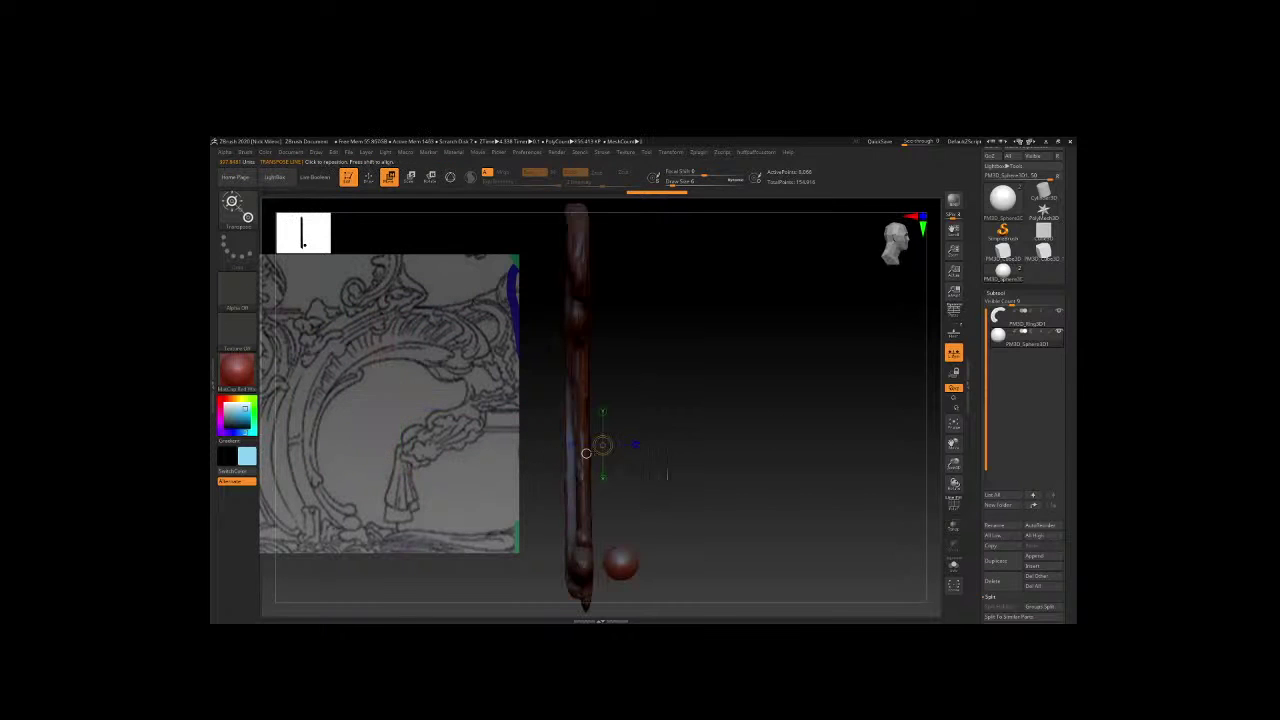
drag(620, 563, 786, 545)
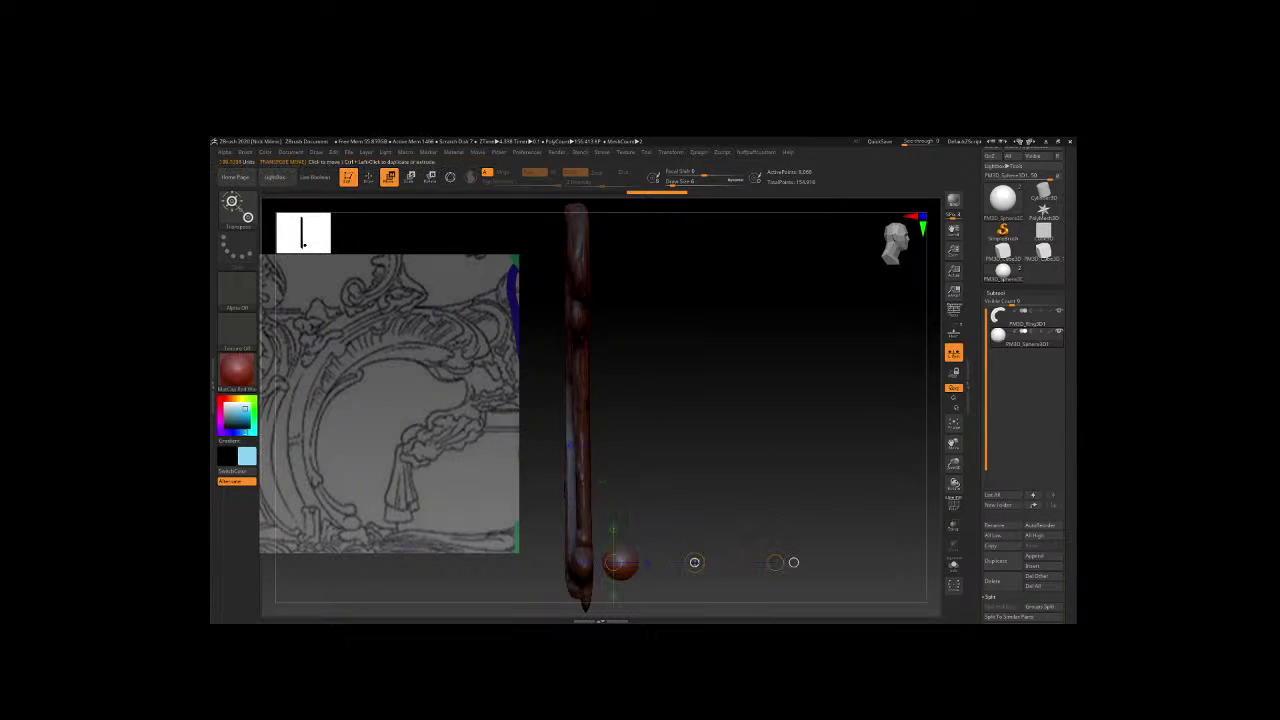
mouse_move(667, 562)
mouse_down()
mouse_move(563, 563)
mouse_move(563, 543)
mouse_up()
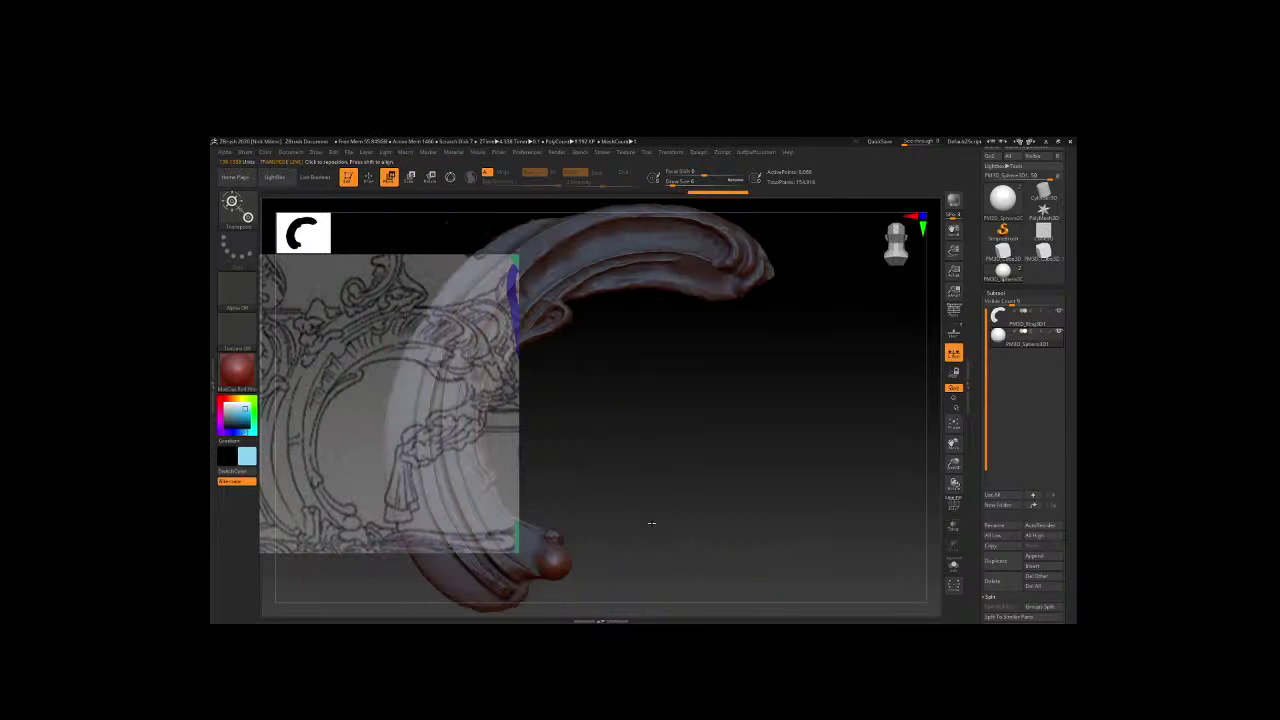
Mask all but the tip sphere and pull a duplicate copy upward above it.
mouse_move(651, 523)
mouse_down()
mouse_move(768, 437)
mouse_move(745, 336)
mouse_up()
key(r)
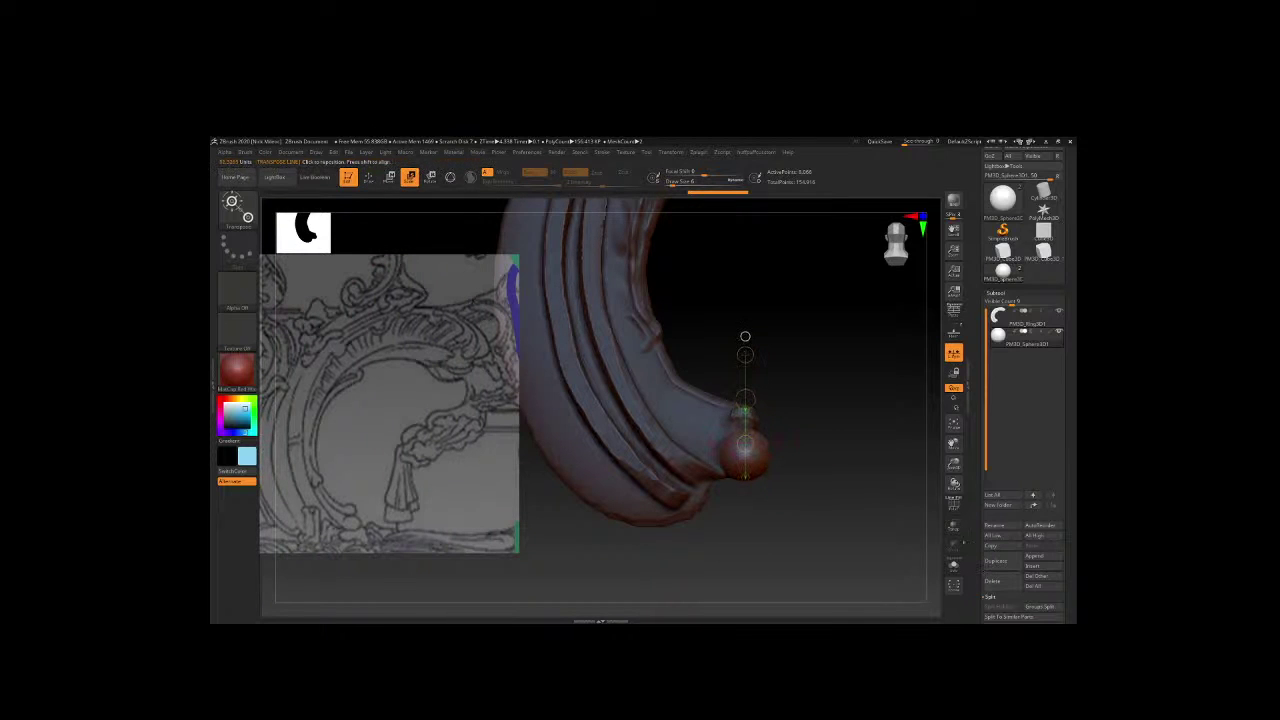
ctrl+click(745, 455)
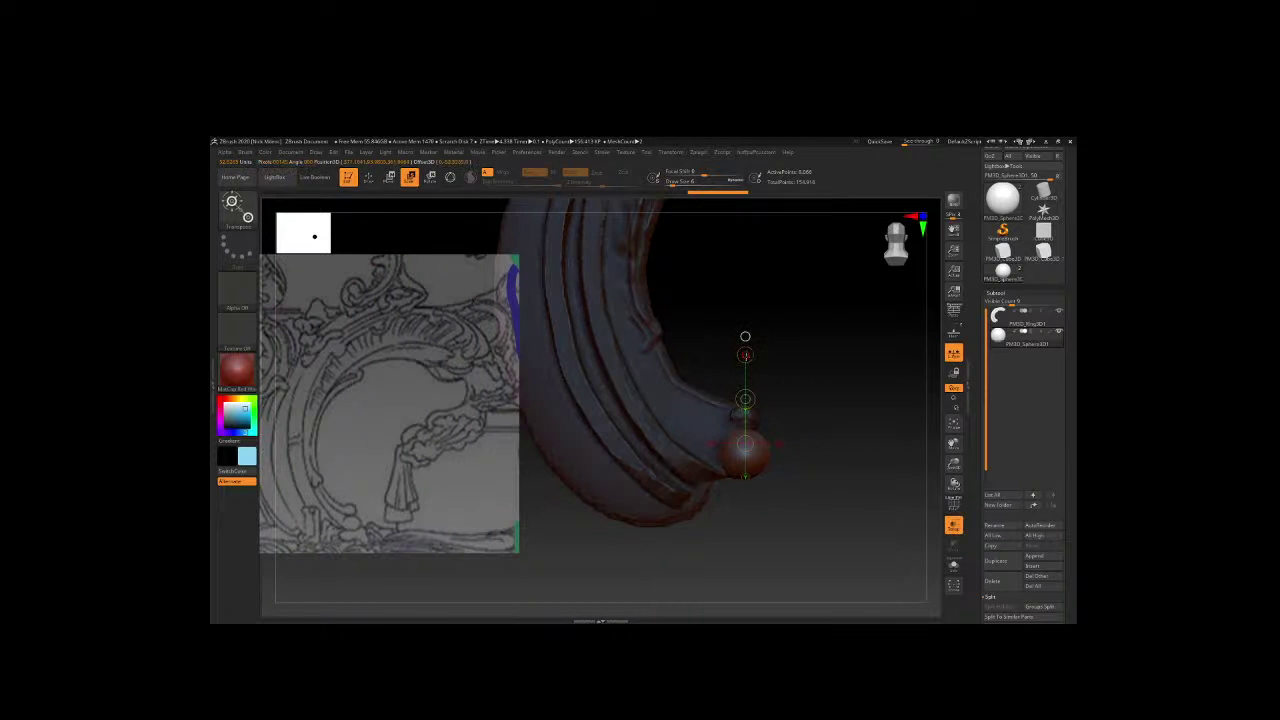
key(e)
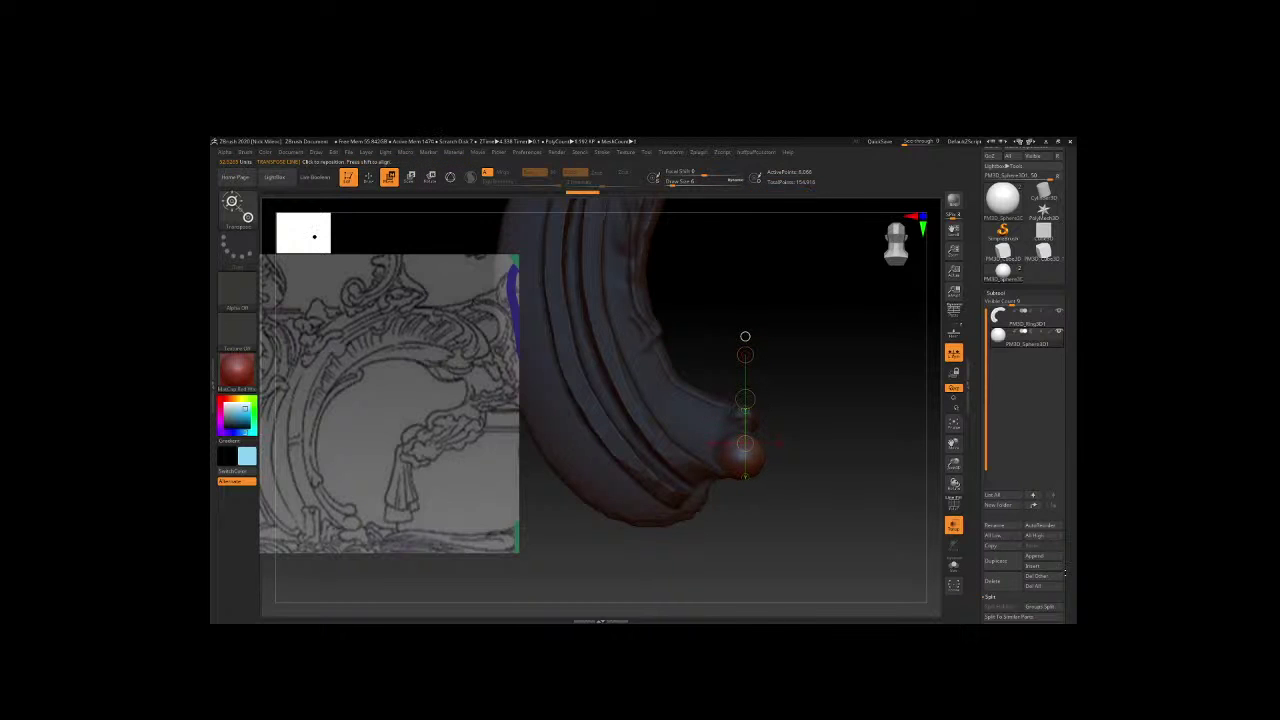
click(1002, 561)
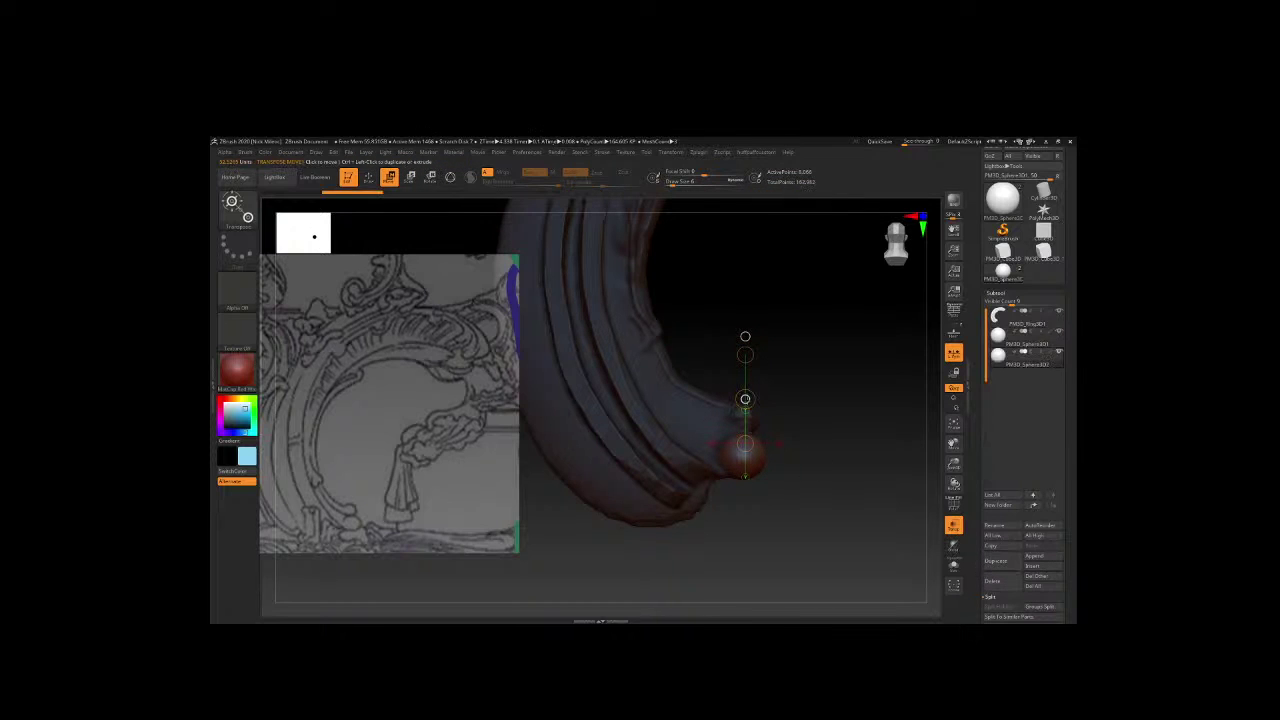
drag(745, 360, 747, 367)
key(e)
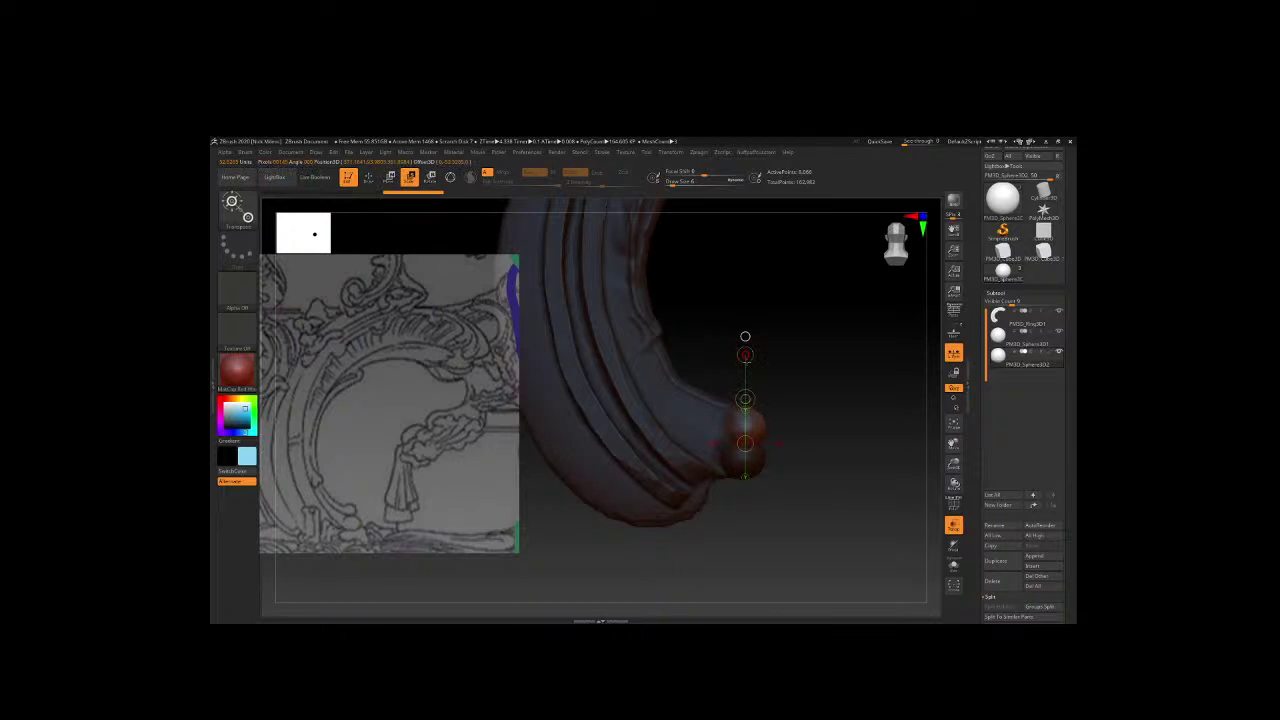
key(w)
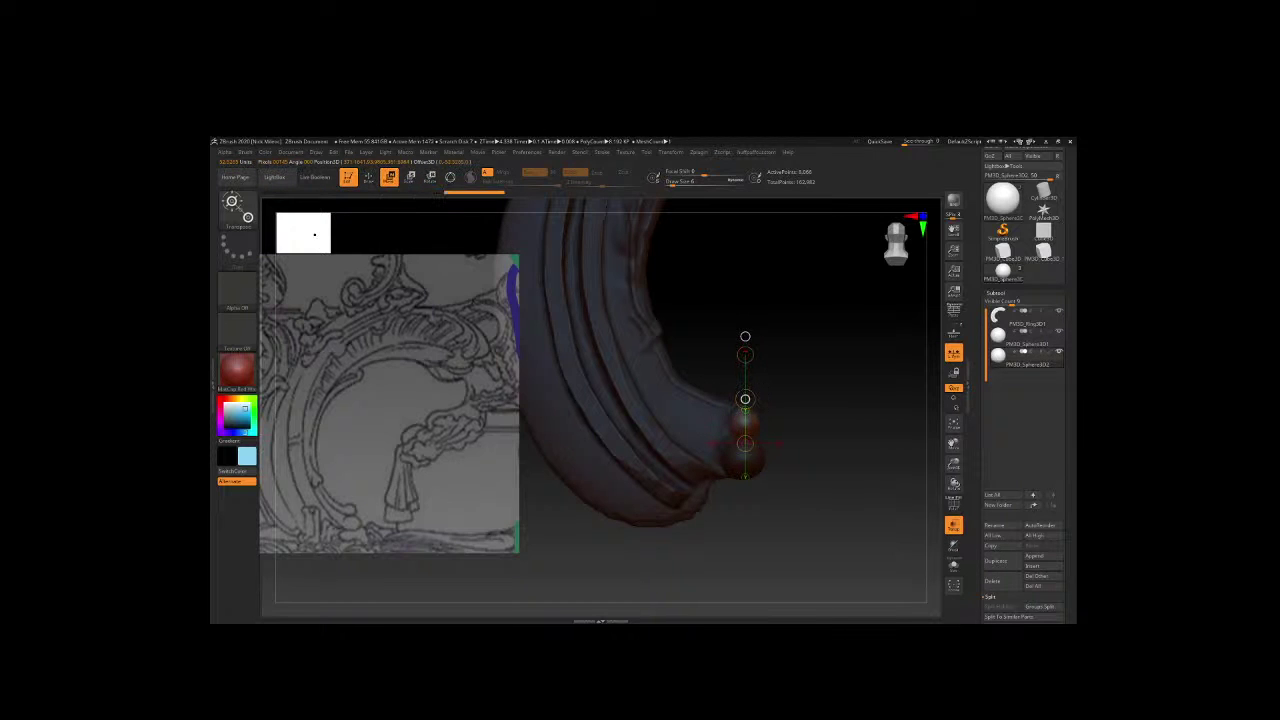
Frame and orbit around the tip spheres, realigning the transpose line through them.
key(f)
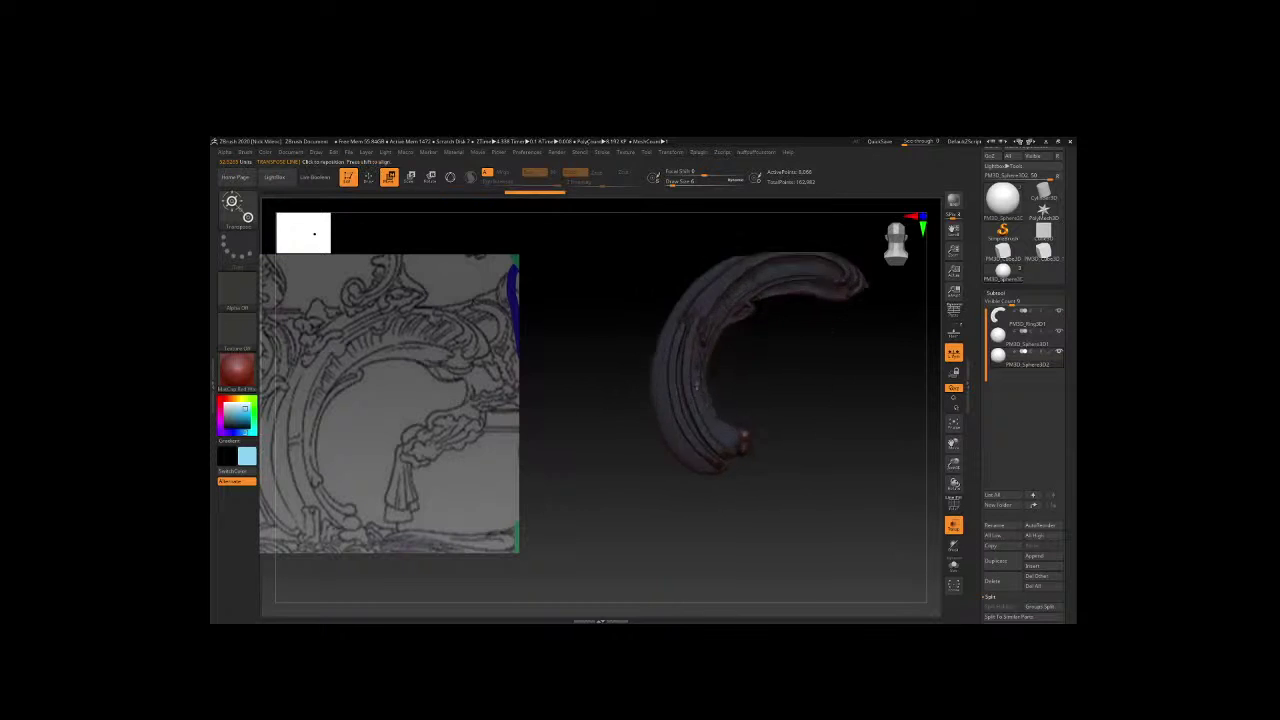
alt+drag(745, 400, 745, 330)
drag(860, 300, 820, 320)
drag(745, 460, 731, 231)
drag(860, 320, 760, 320)
drag(805, 397, 654, 396)
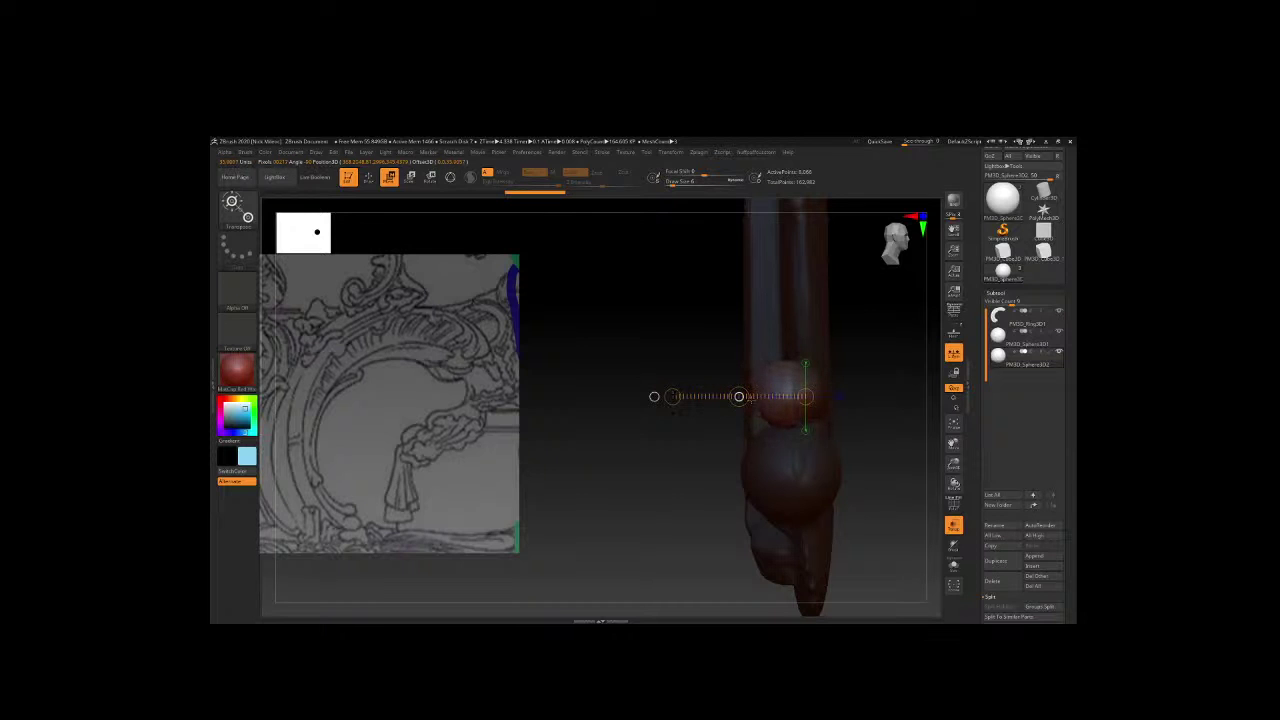
drag(654, 396, 643, 430)
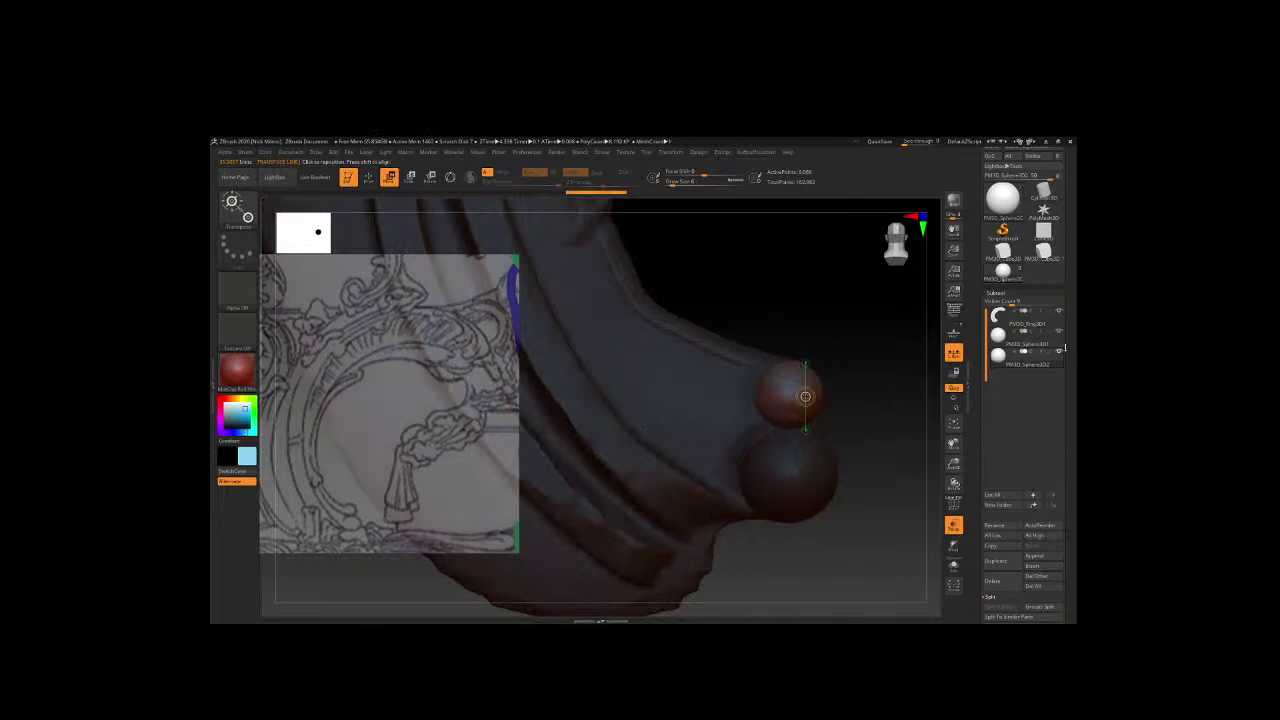
Merge the two spheres into one subtool with Merge Down, then zoom in on them.
click(1064, 347)
scroll(1030, 560, down, 3)
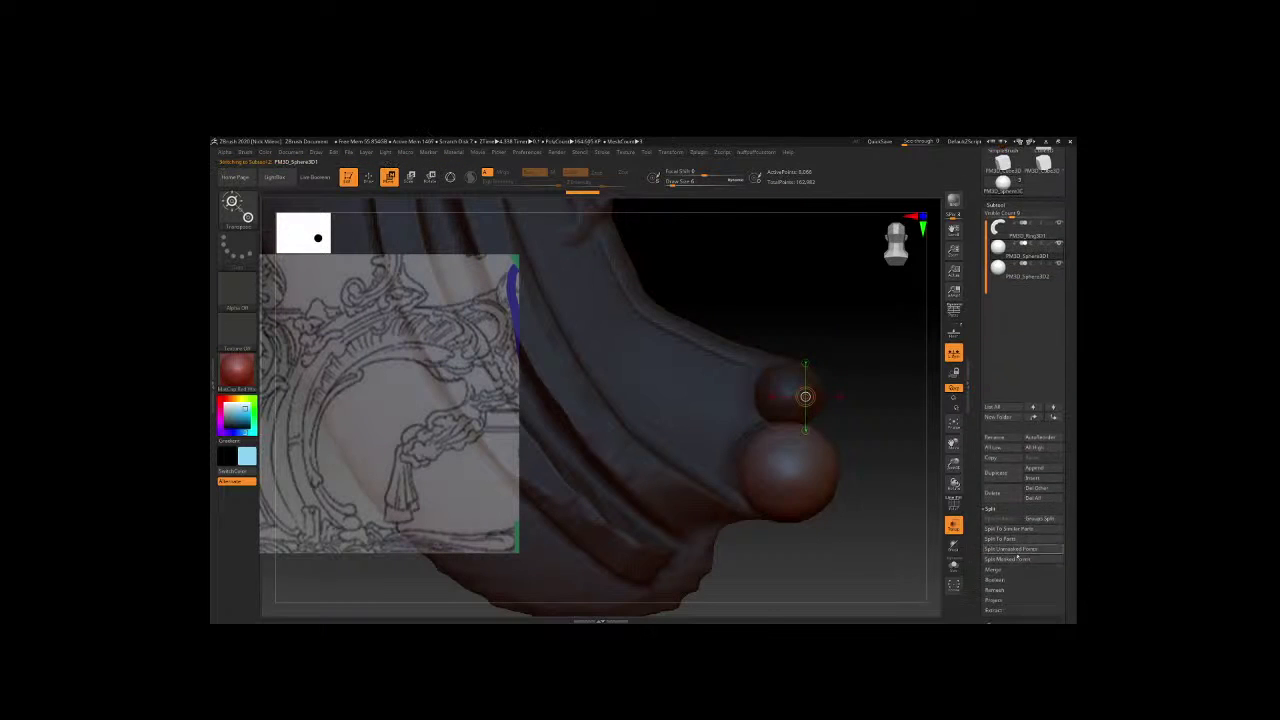
click(993, 519)
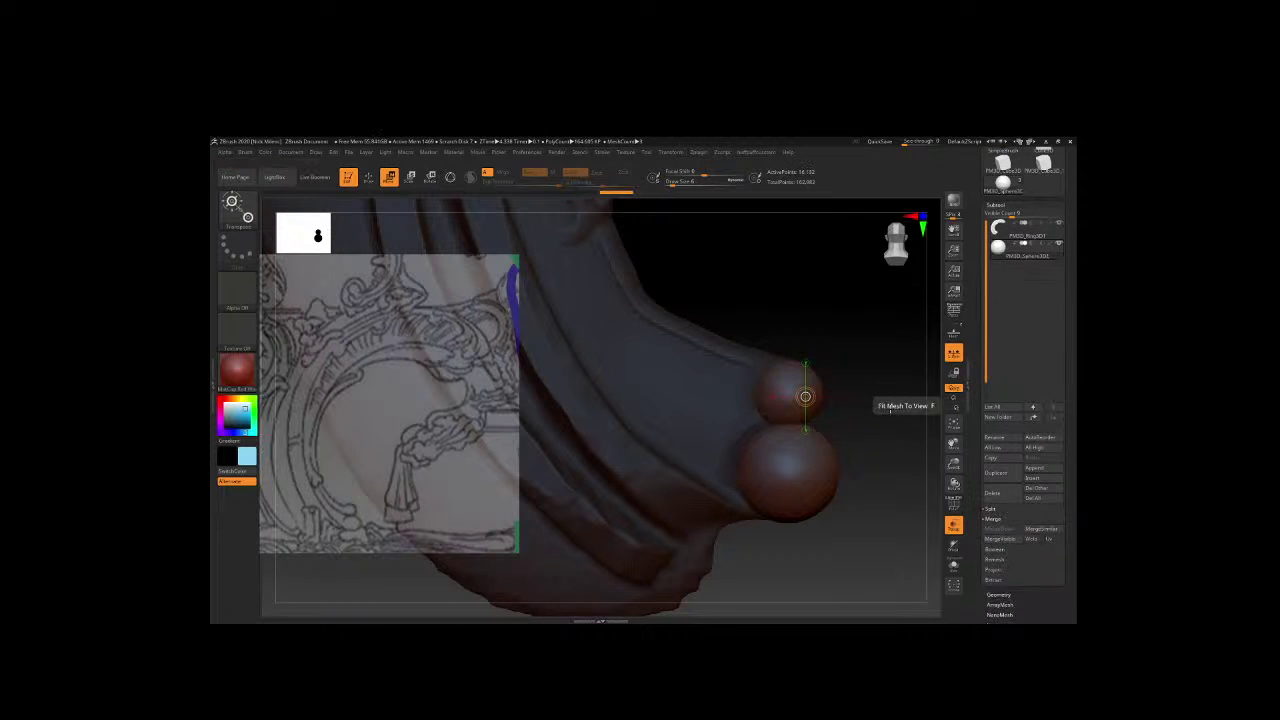
key(super)
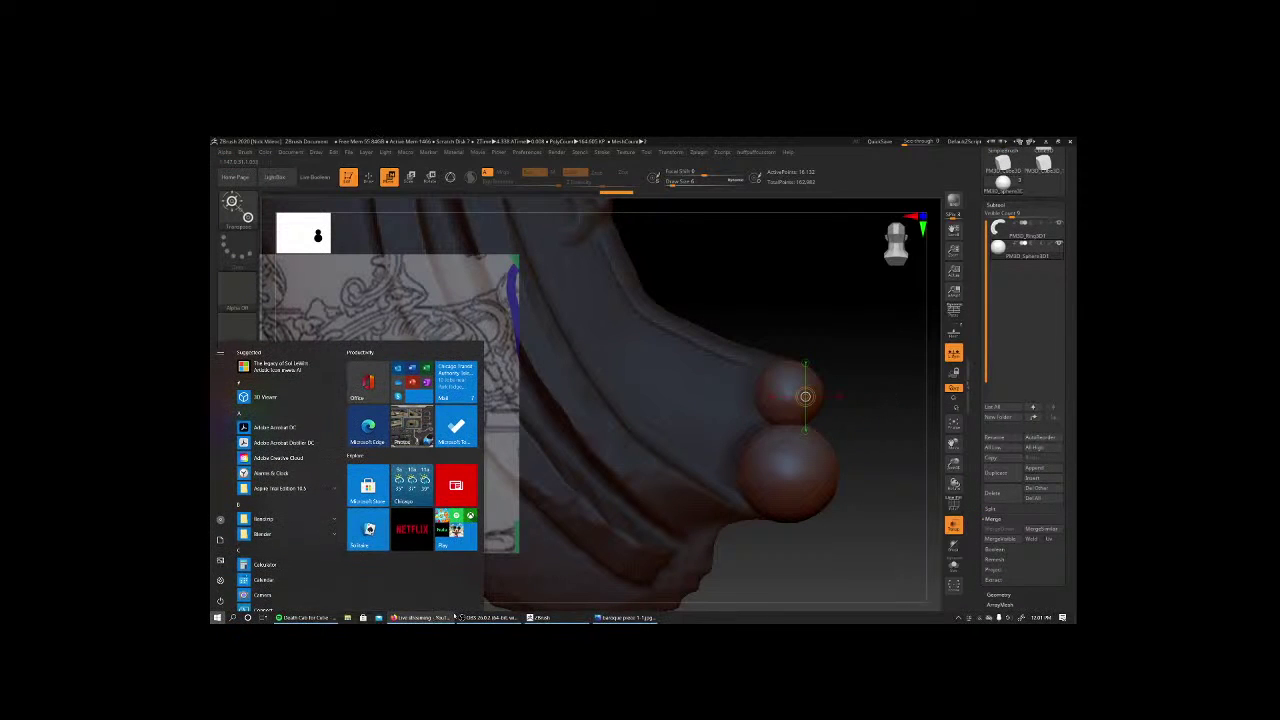
click(450, 617)
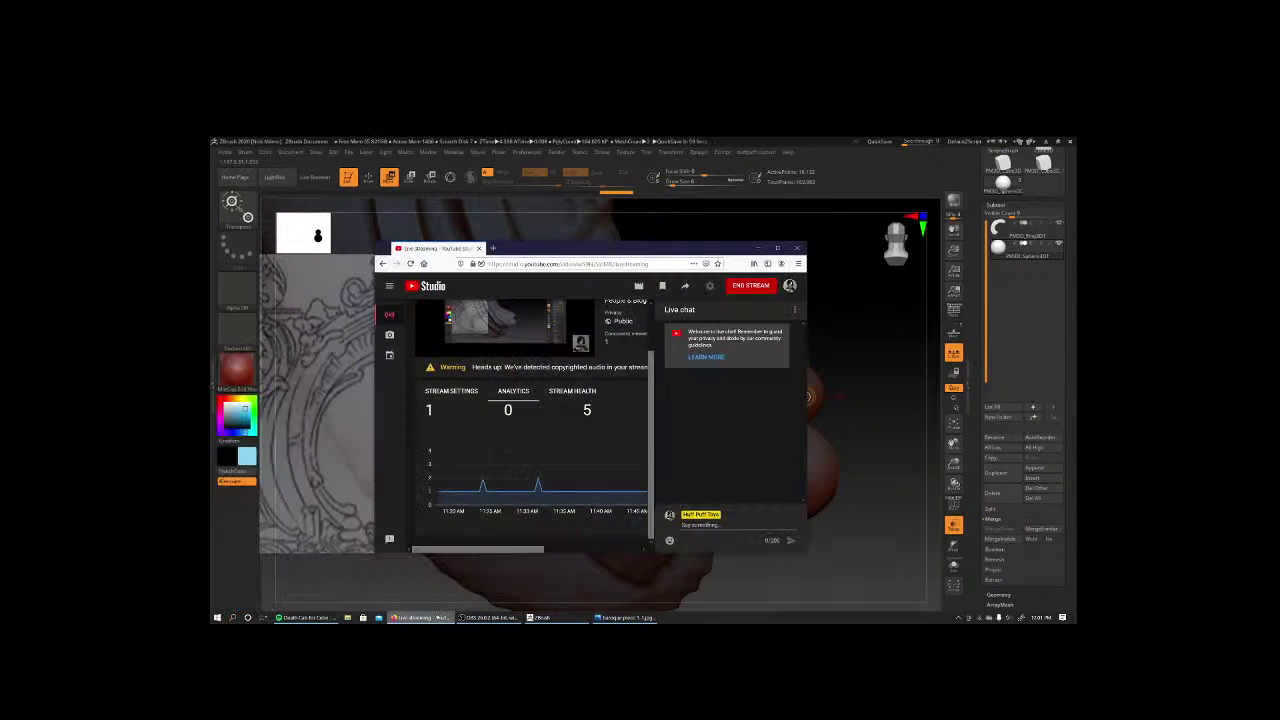
click(801, 571)
mouse_move(794, 577)
mouse_down()
mouse_move(837, 534)
mouse_move(826, 531)
mouse_move(865, 524)
mouse_up()
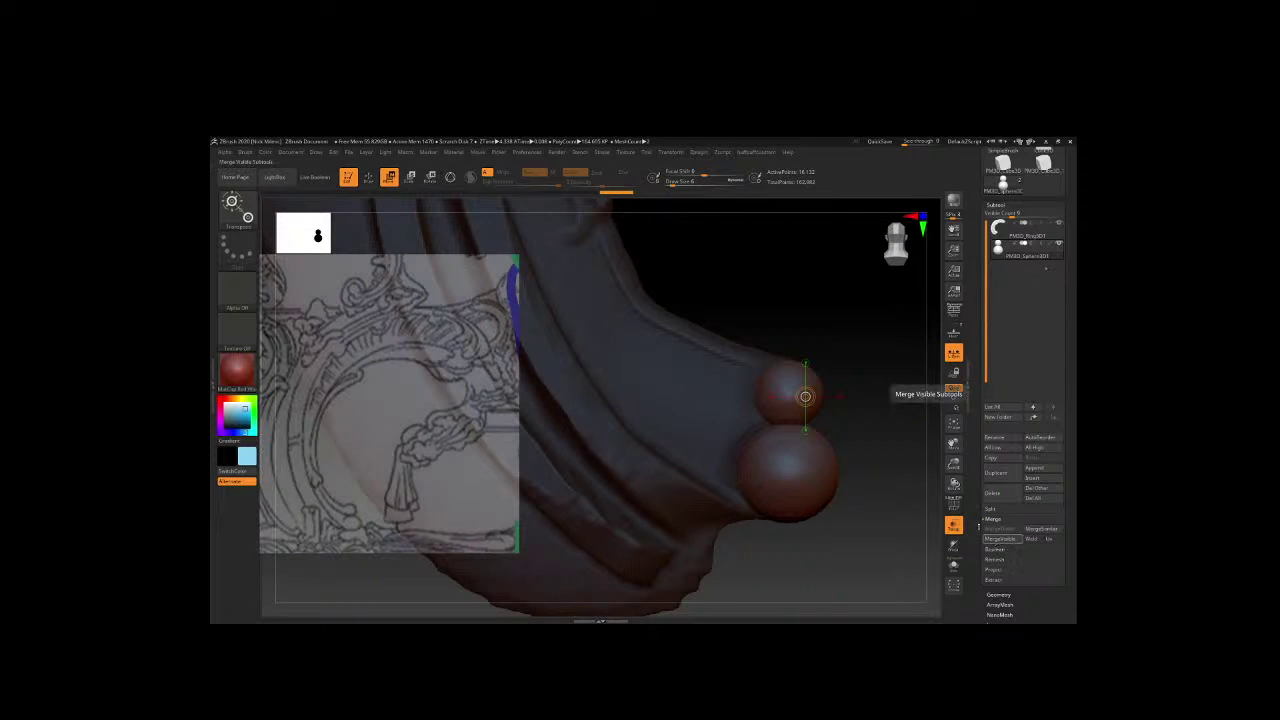
Orbit to the scroll curl and make the scroll body (PM3D_Ring3D1) the active SubTool.
mouse_move(700, 585)
mouse_down()
mouse_move(611, 387)
mouse_move(580, 400)
mouse_up()
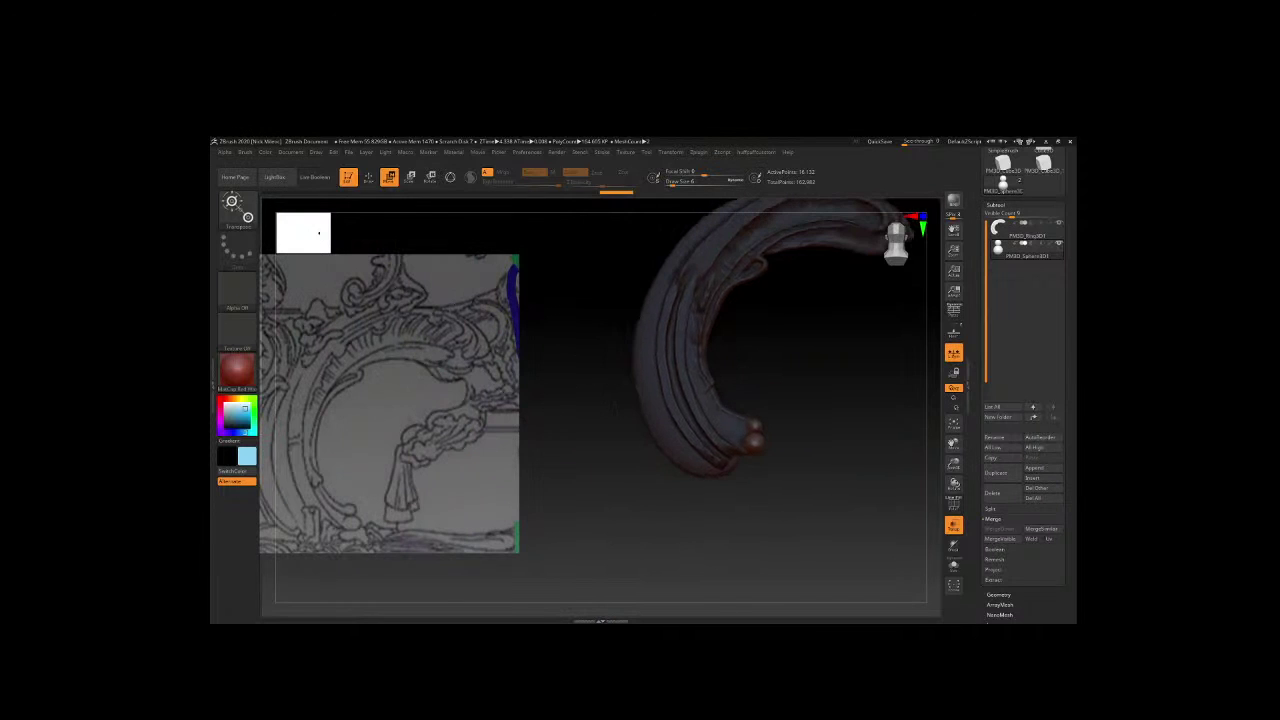
scroll(813, 379, up, 3)
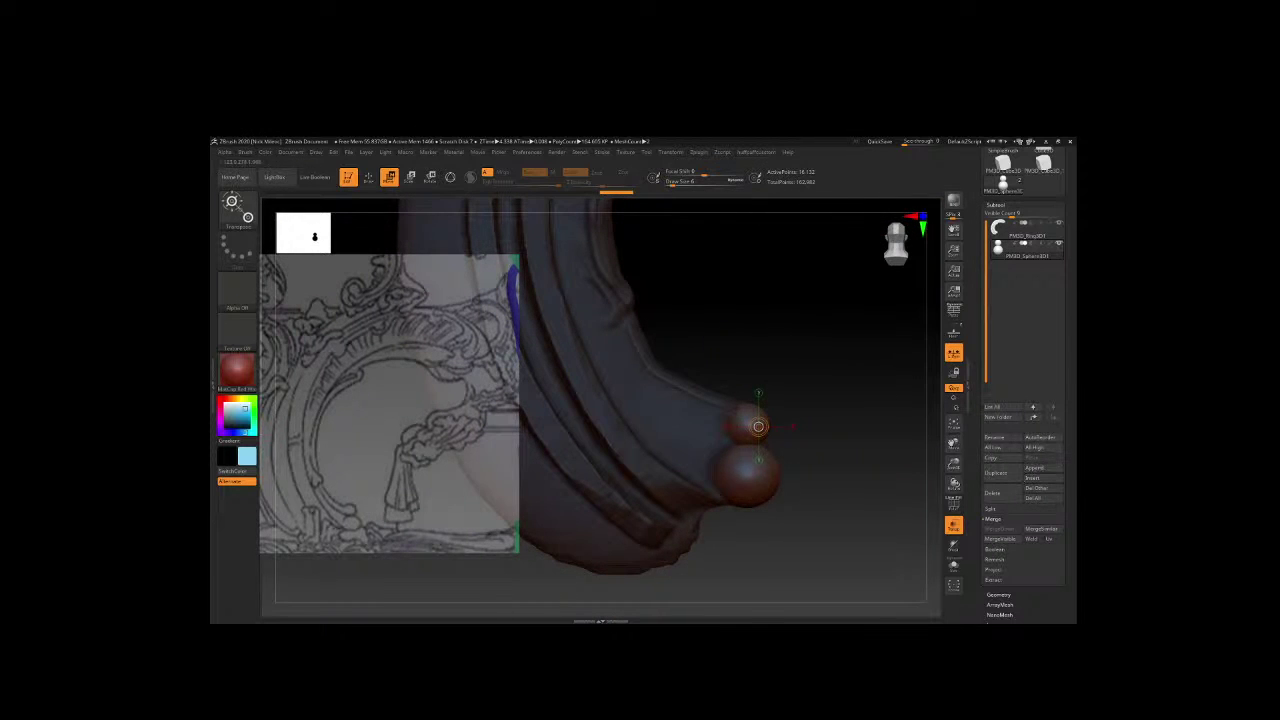
alt+click(711, 416)
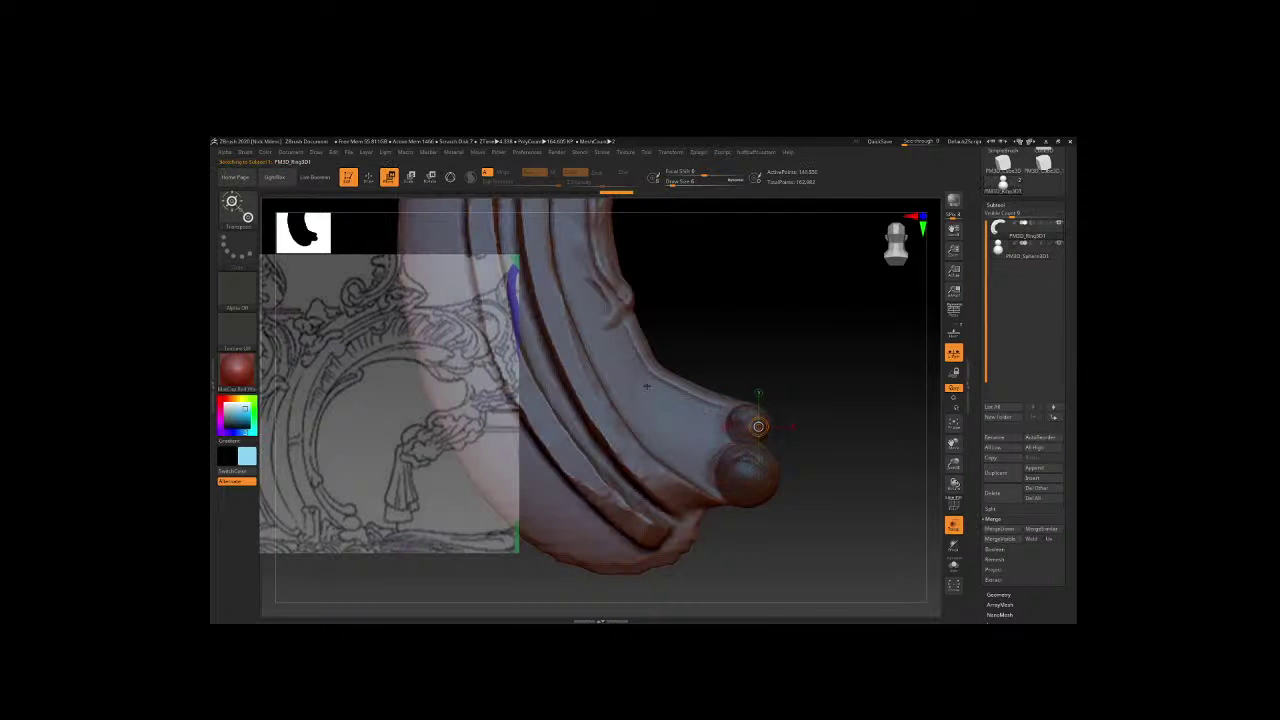
Draw CurveTube ridges along the scroll end, undoing the unwanted tube strokes and leftover curve.
key(b)
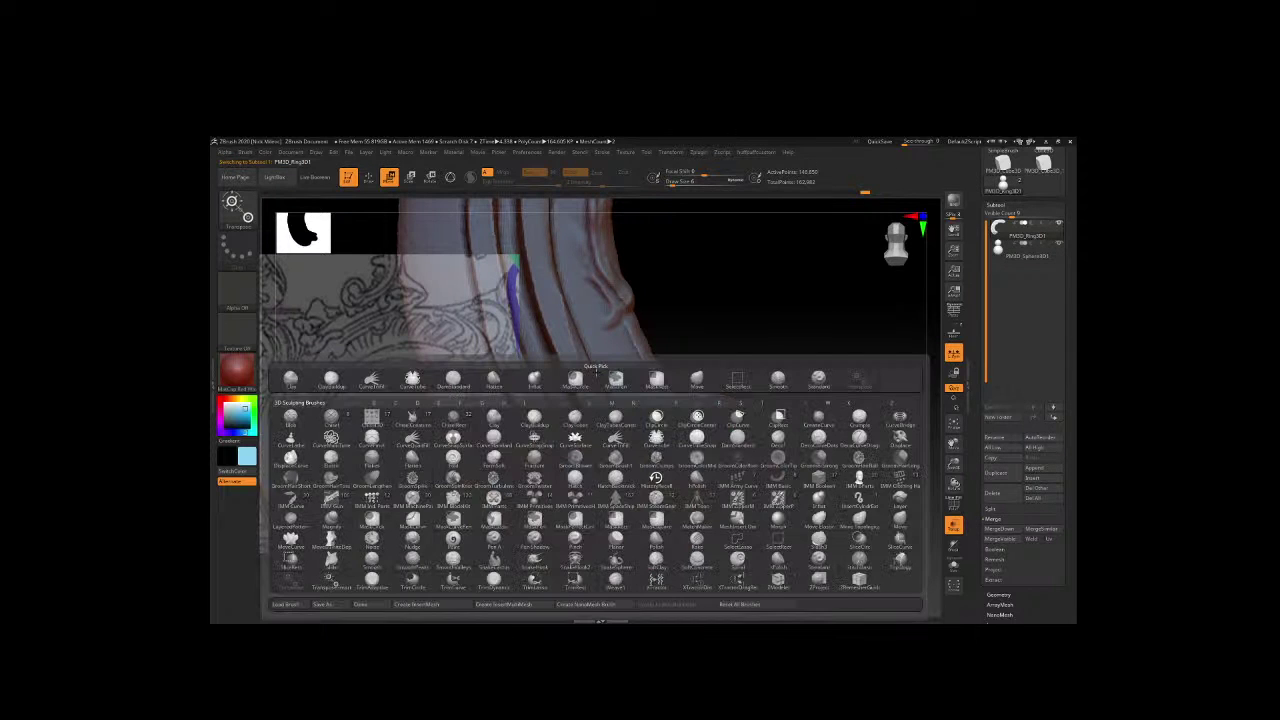
click(652, 437)
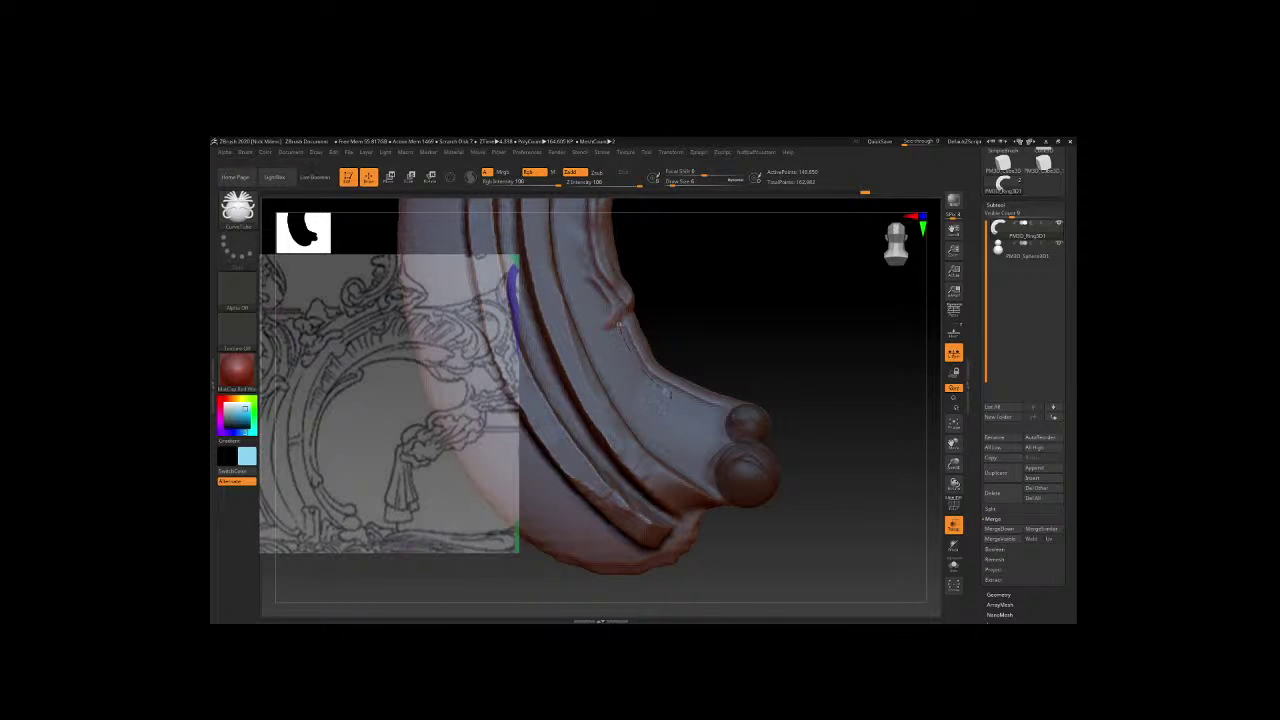
drag(727, 418, 727, 418)
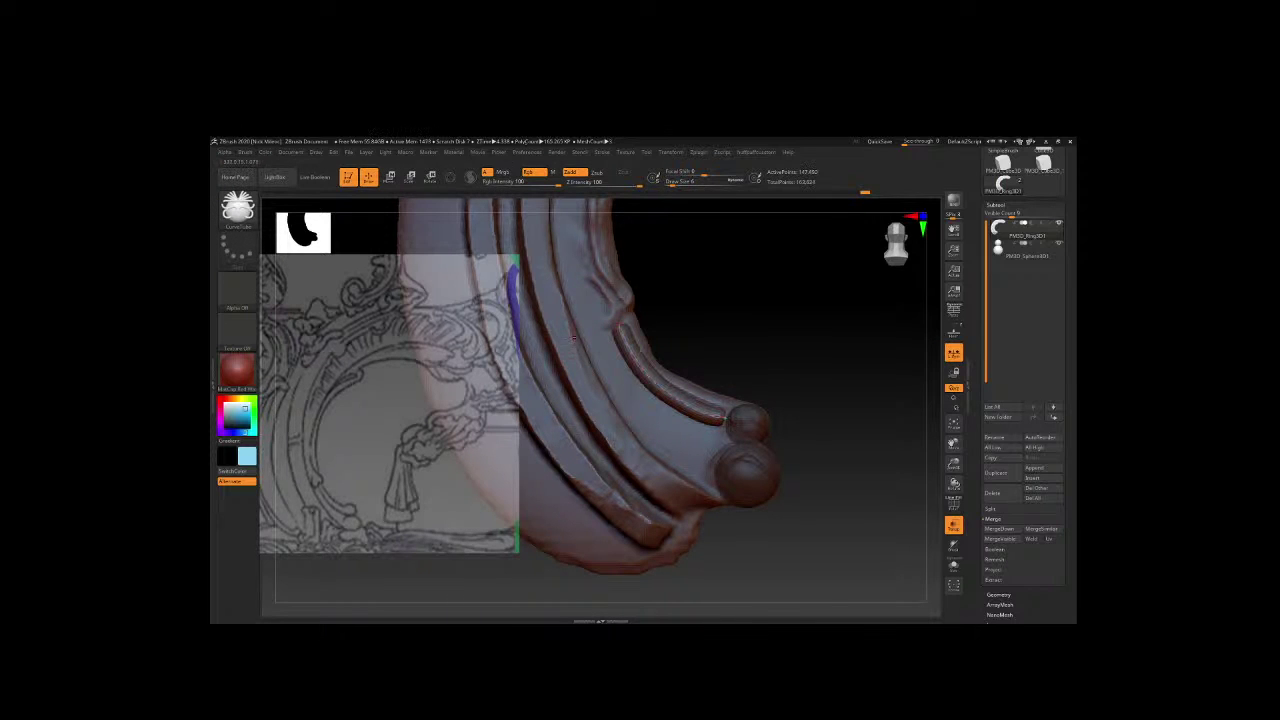
drag(612, 328, 616, 378)
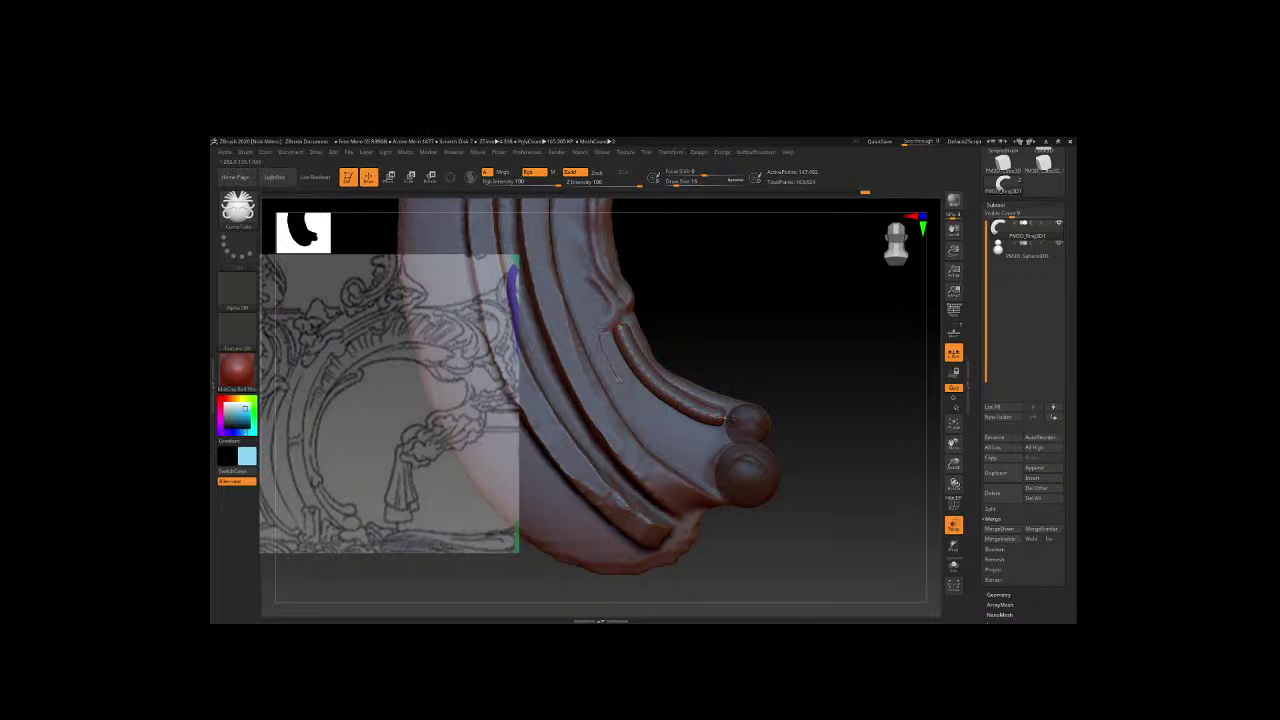
mouse_move(700, 456)
mouse_down()
mouse_move(718, 467)
mouse_move(665, 405)
mouse_up()
key(ctrl)
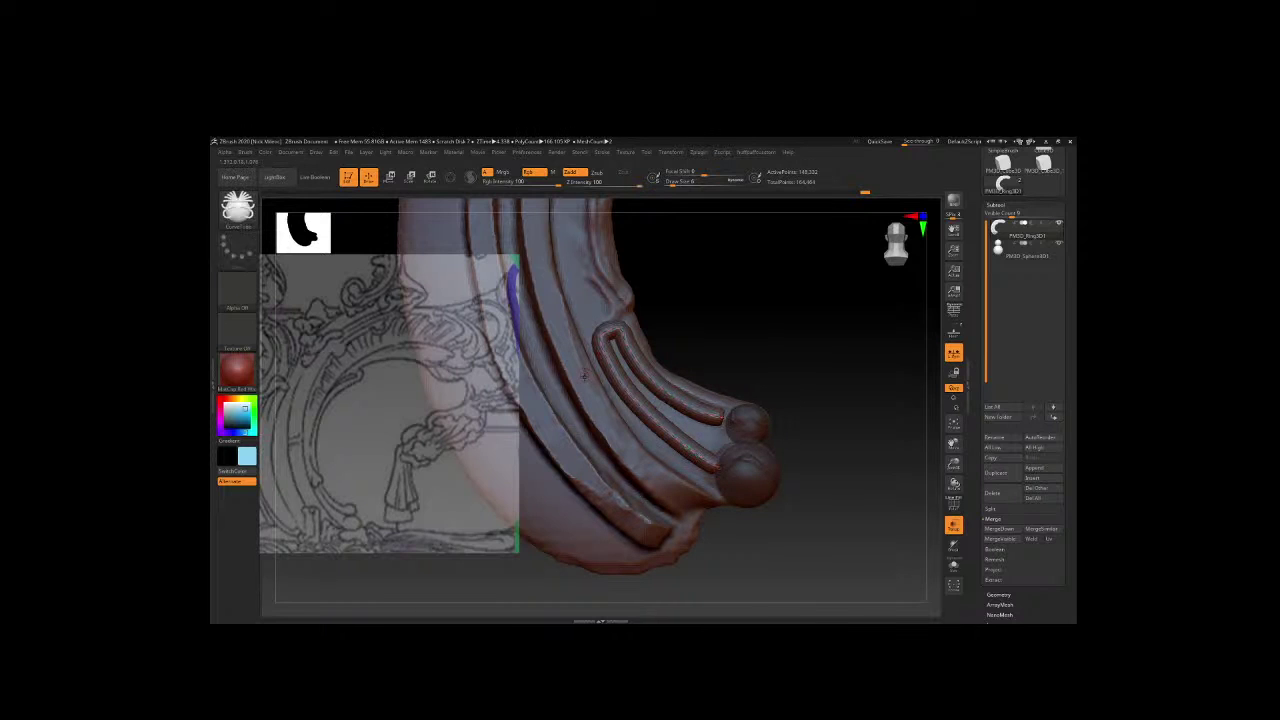
key(ctrl+z)
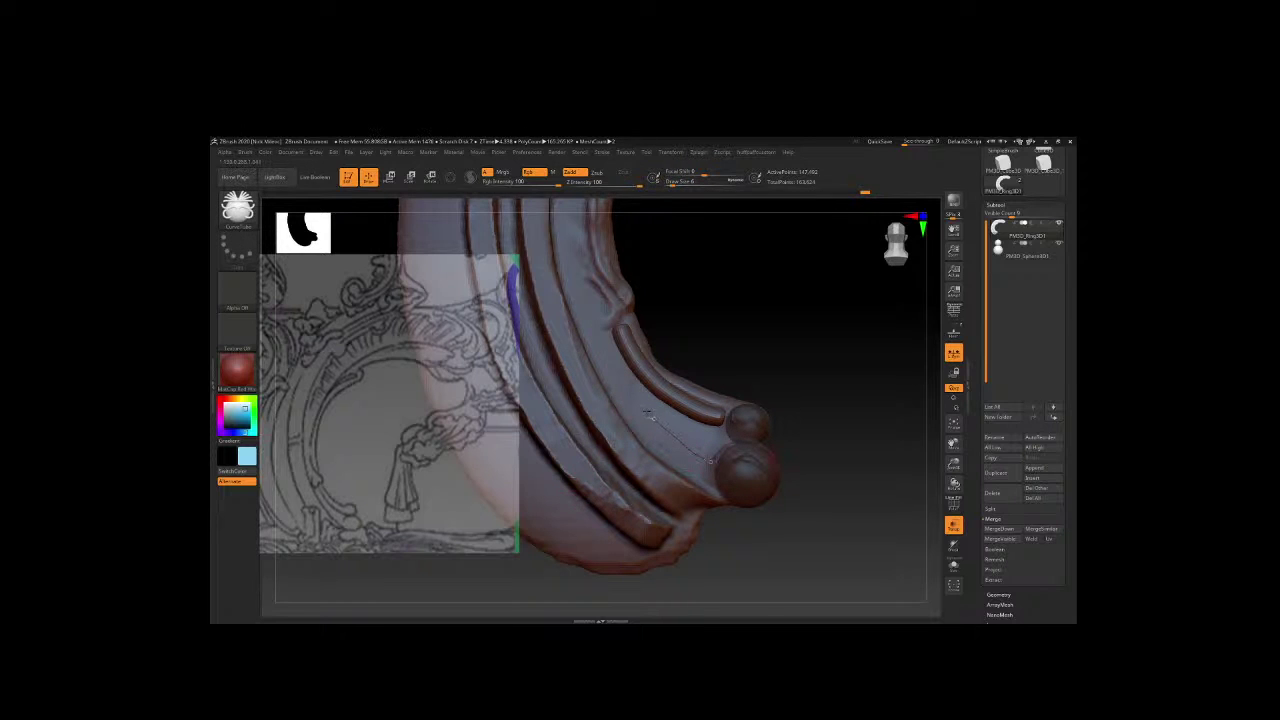
key(ctrl+z)
mouse_move(786, 371)
mouse_down()
mouse_move(676, 430)
mouse_move(731, 458)
mouse_up()
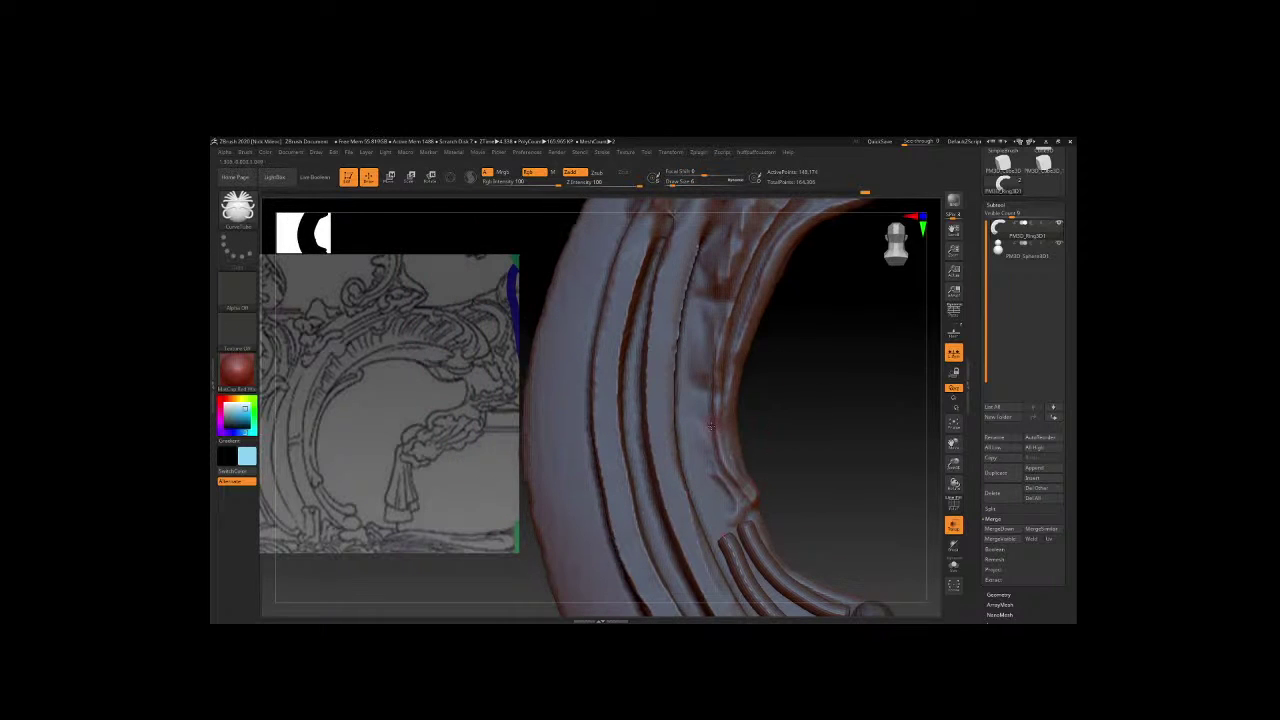
Nudge the inner ridge surface with the Move brush at draw size 20.
key(b)
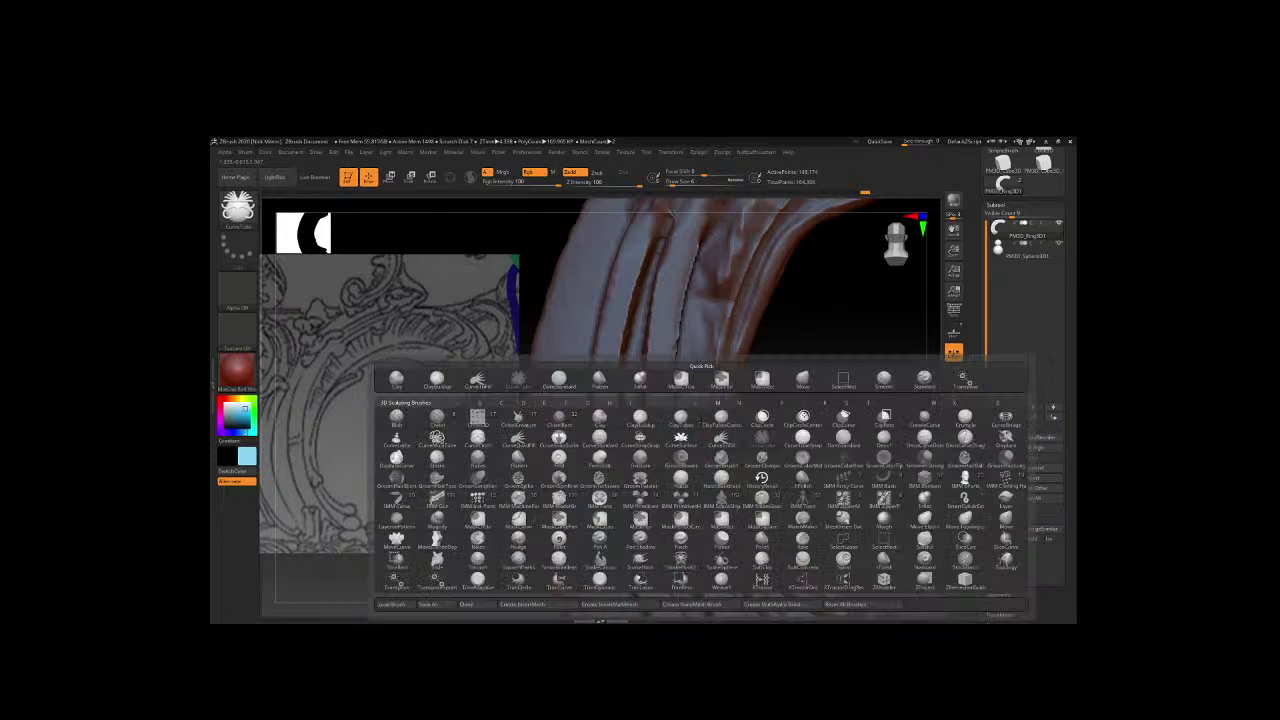
key(m)
key(v)
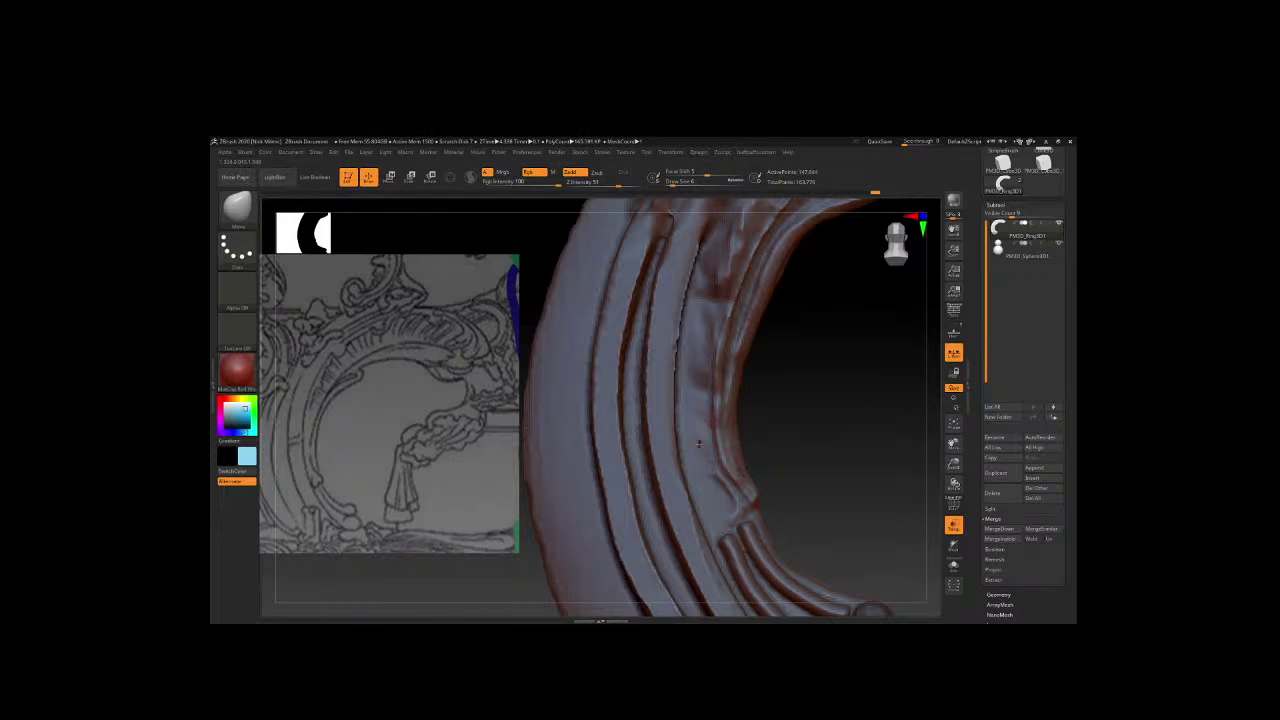
key(b)
key(Escape)
key(space)
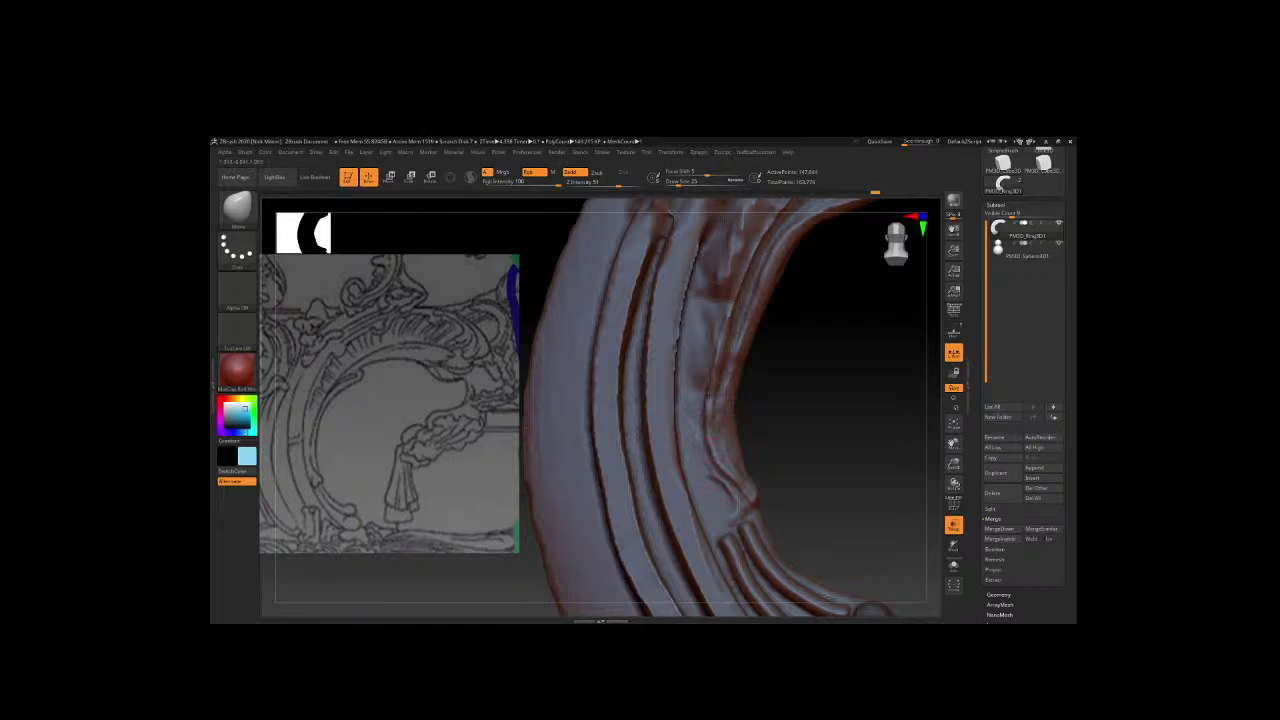
key(space)
Switch to the ClayBuildup brush at a small draw size for fine ridge detail.
key(space)
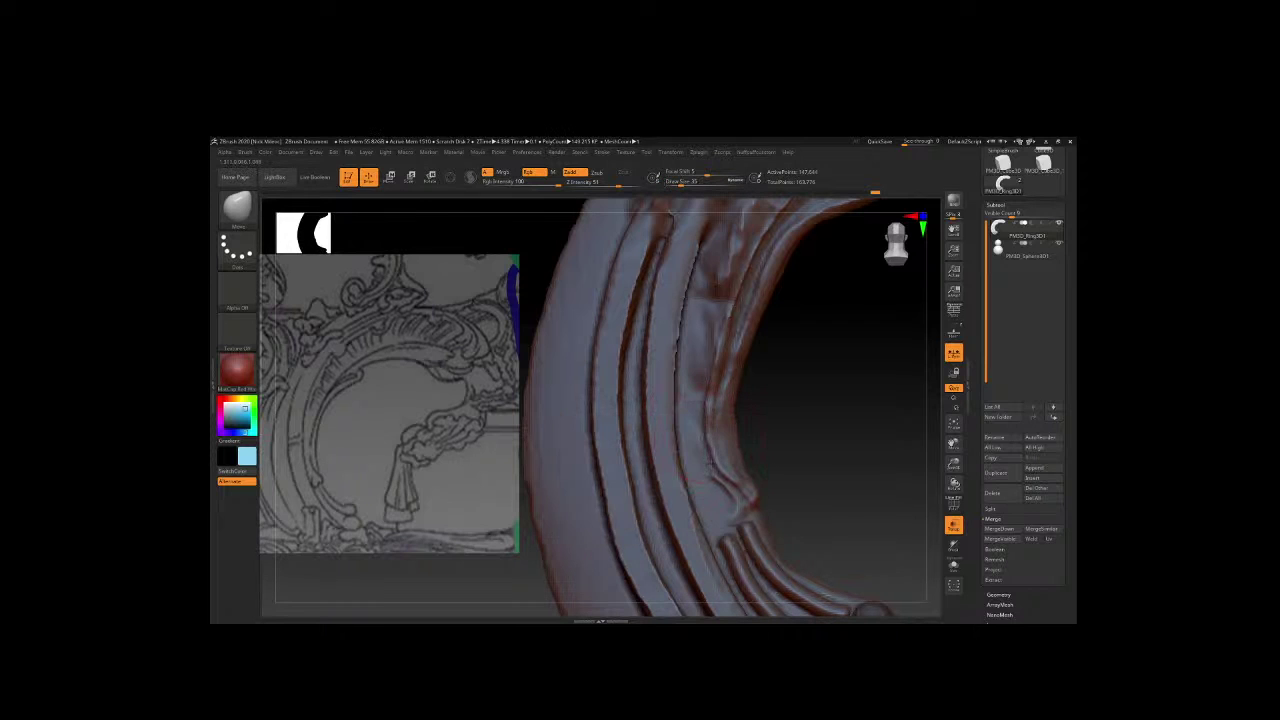
drag(730, 492, 704, 441)
key(space)
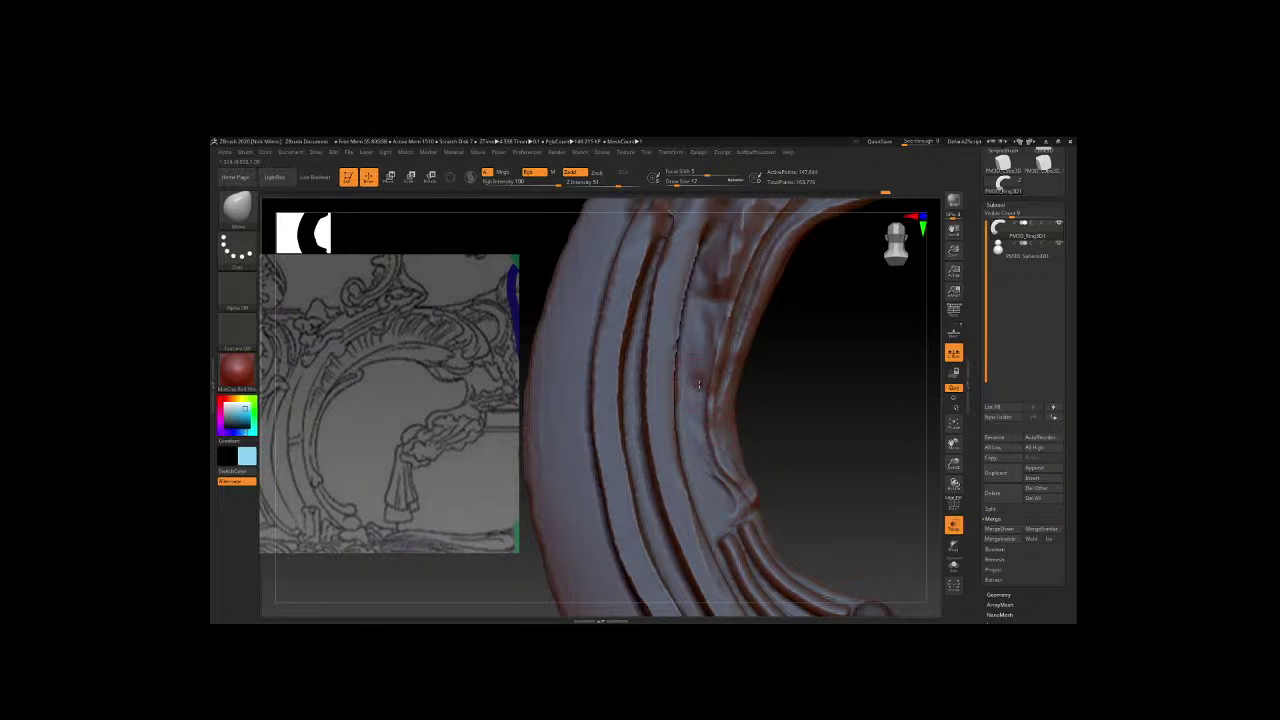
key(b)
key(c)
key(b)
key(space)
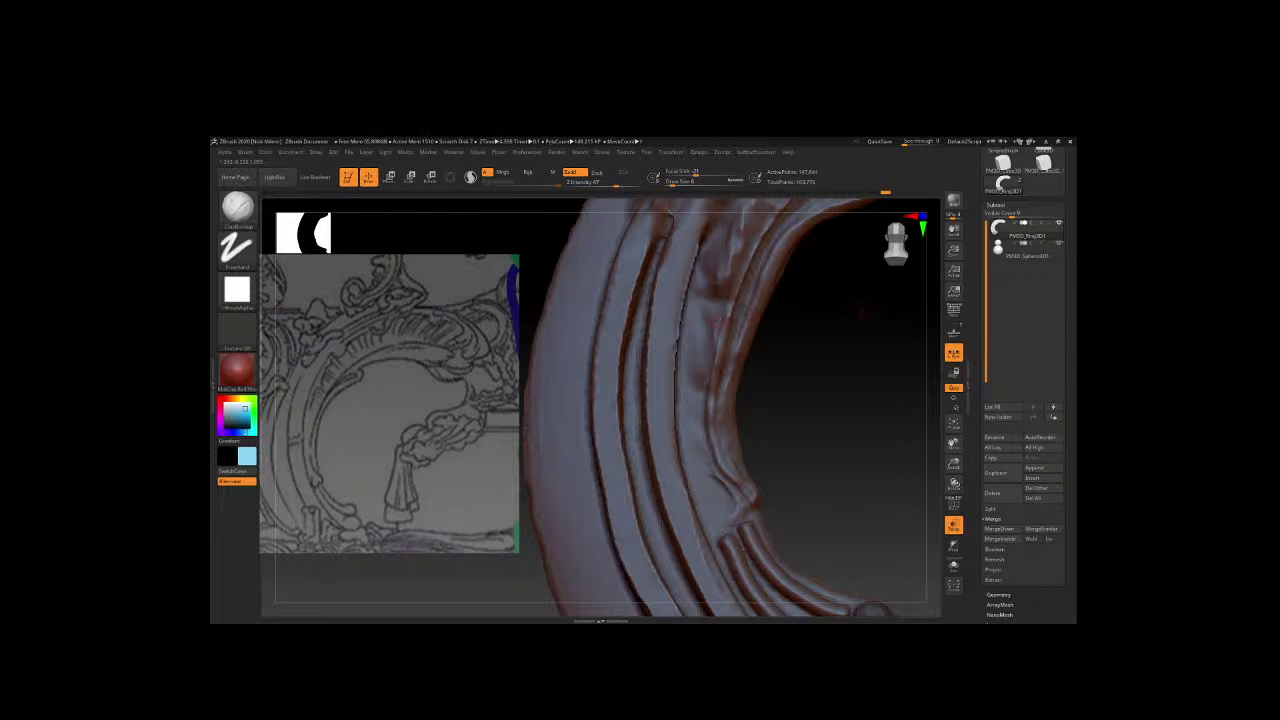
mouse_move(859, 312)
mouse_down()
mouse_move(686, 380)
mouse_move(681, 461)
mouse_up()
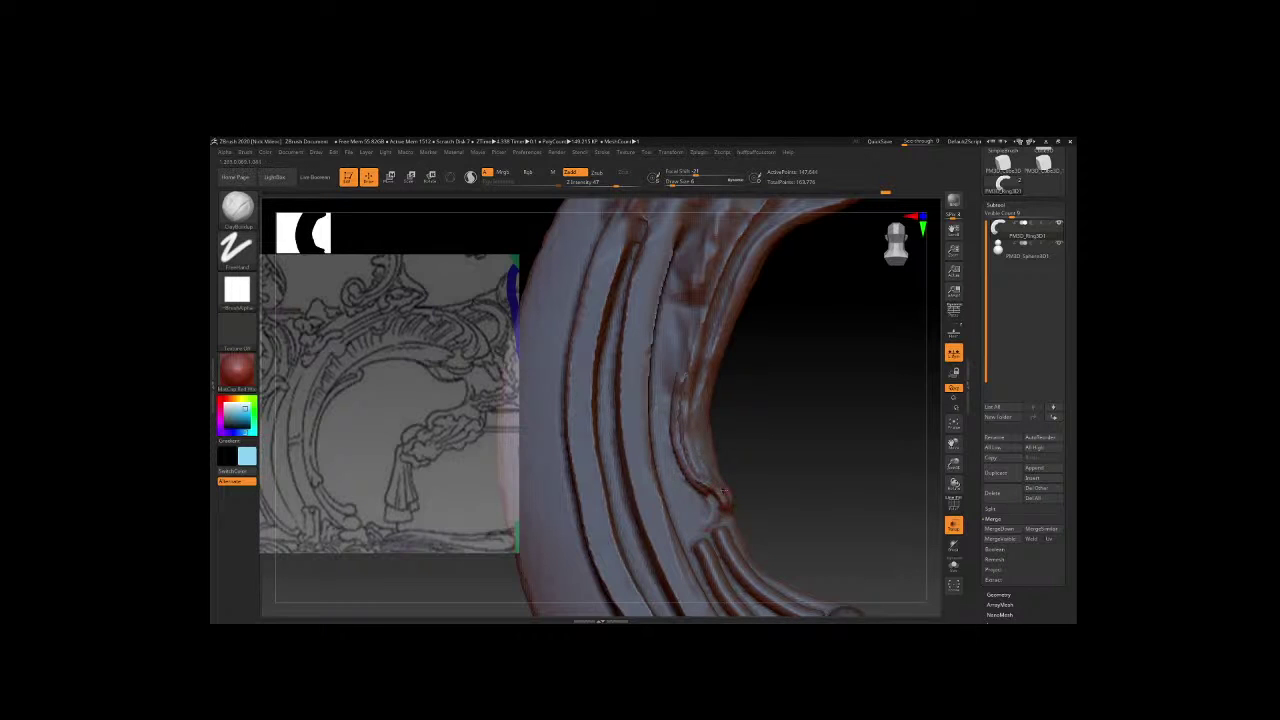
Duplicate the stacked sphere pair and move the copy up toward the upper rib end.
drag(697, 487, 819, 476)
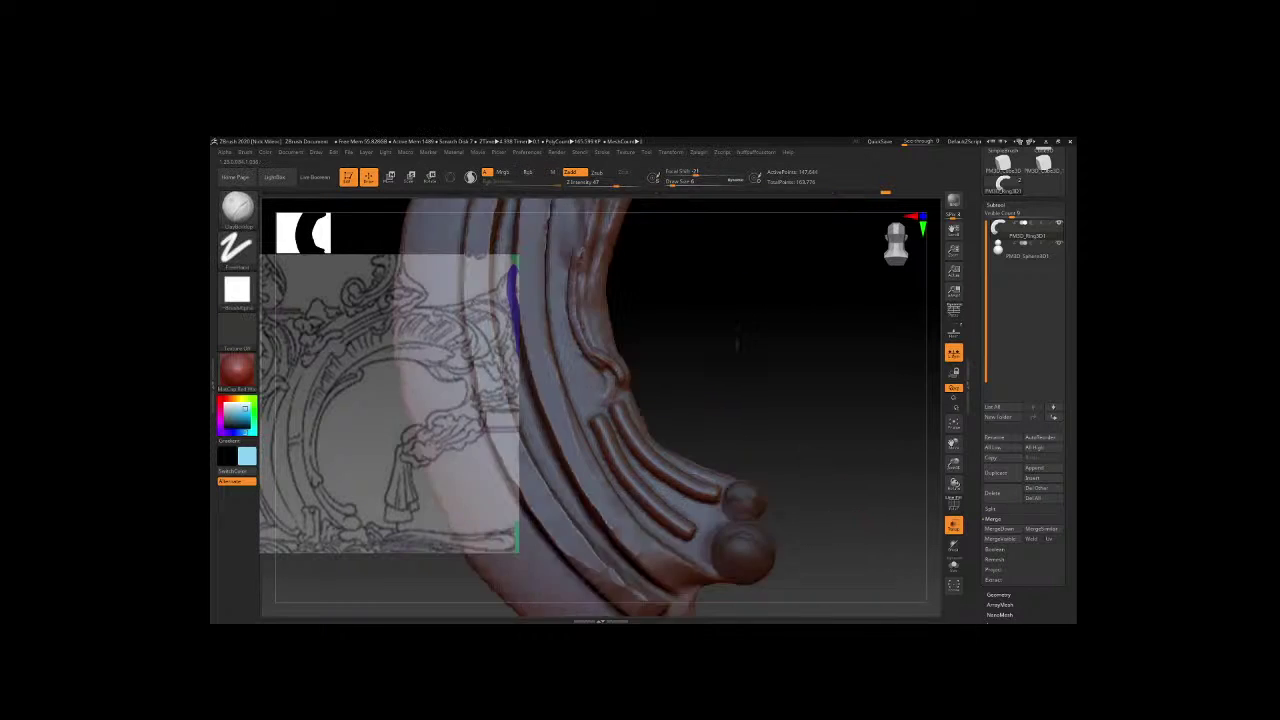
alt+click(742, 500)
click(1000, 472)
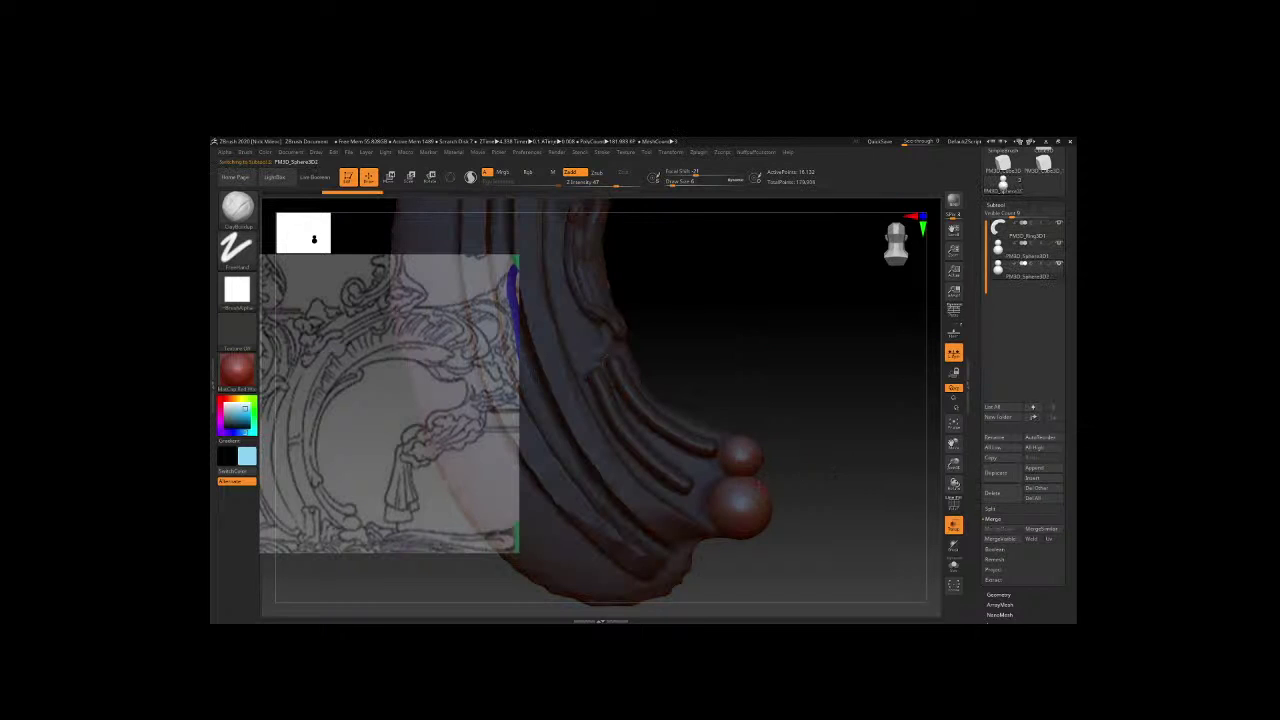
key(r)
drag(738, 459, 903, 459)
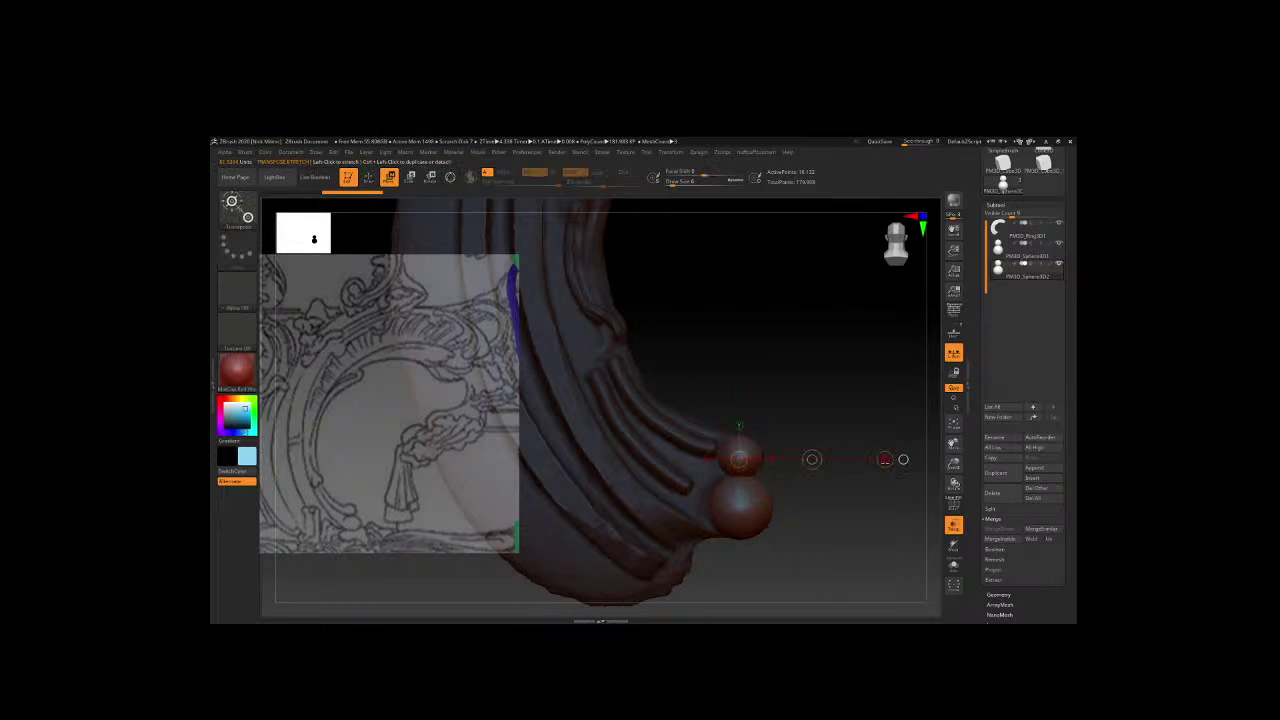
key(w)
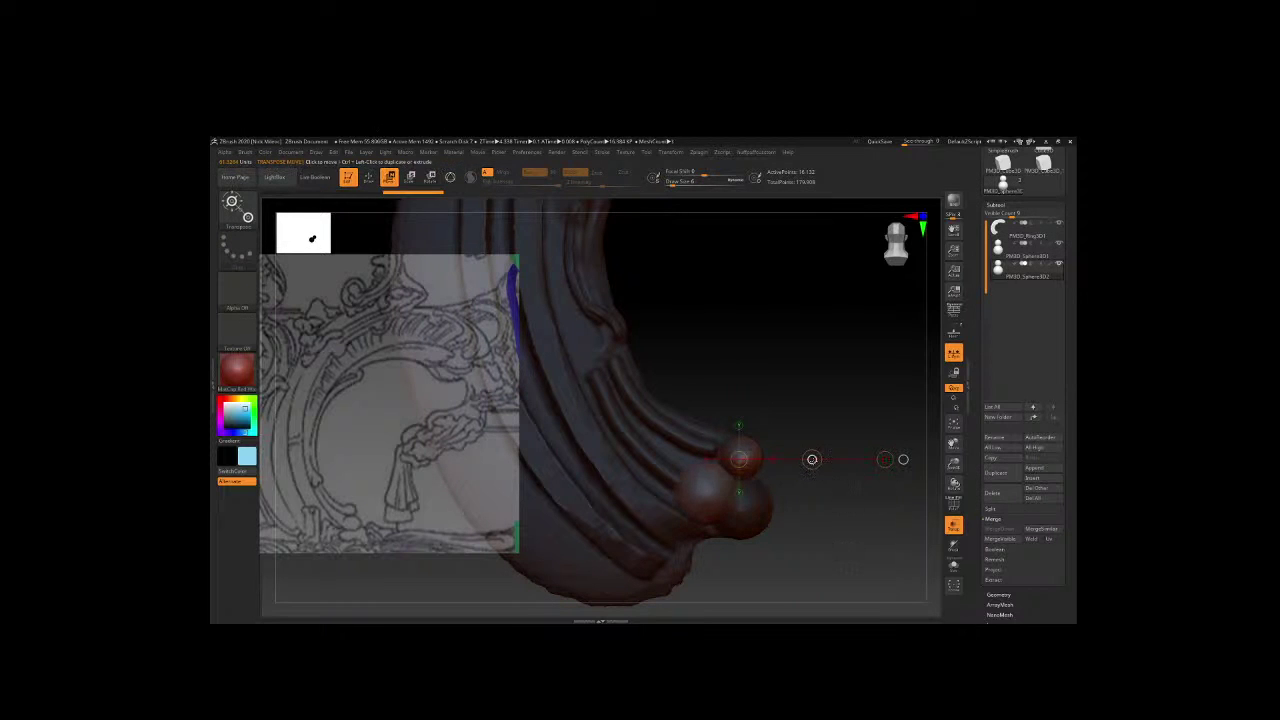
mouse_move(811, 459)
ctrl+mouse_down()
mouse_move(707, 336)
mouse_move(603, 346)
mouse_move(730, 244)
mouse_move(695, 268)
mouse_move(705, 264)
mouse_move(736, 326)
ctrl+mouse_up()
Adjust the duplicate spheres' rotation, undoing and redoing the transform changes.
key(e)
key(r)
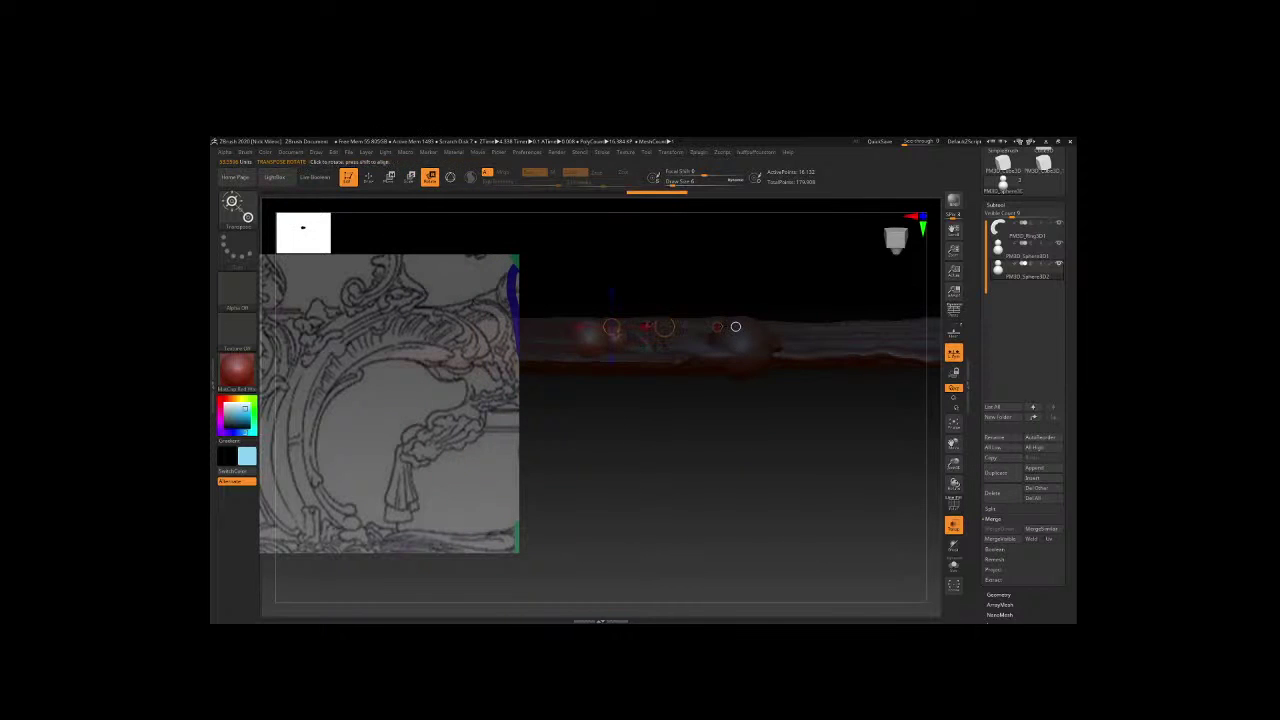
drag(735, 326, 757, 326)
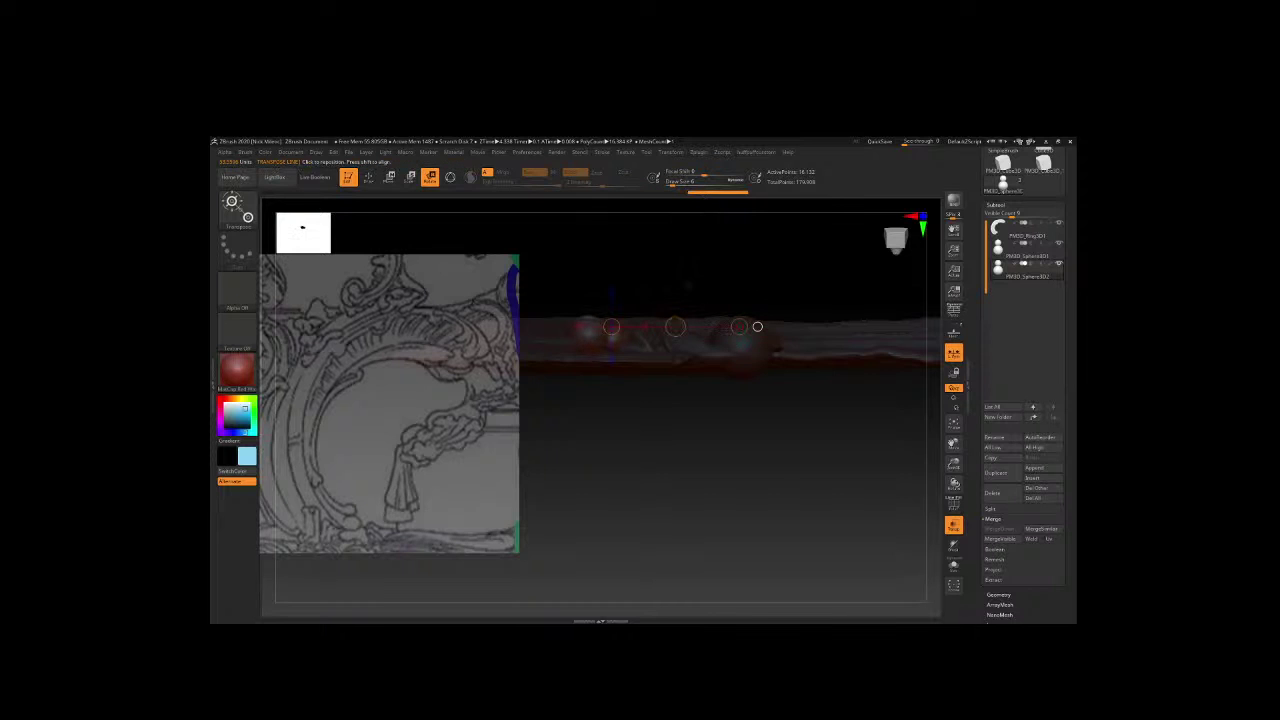
key(ctrl+z)
key(w)
key(ctrl+z)
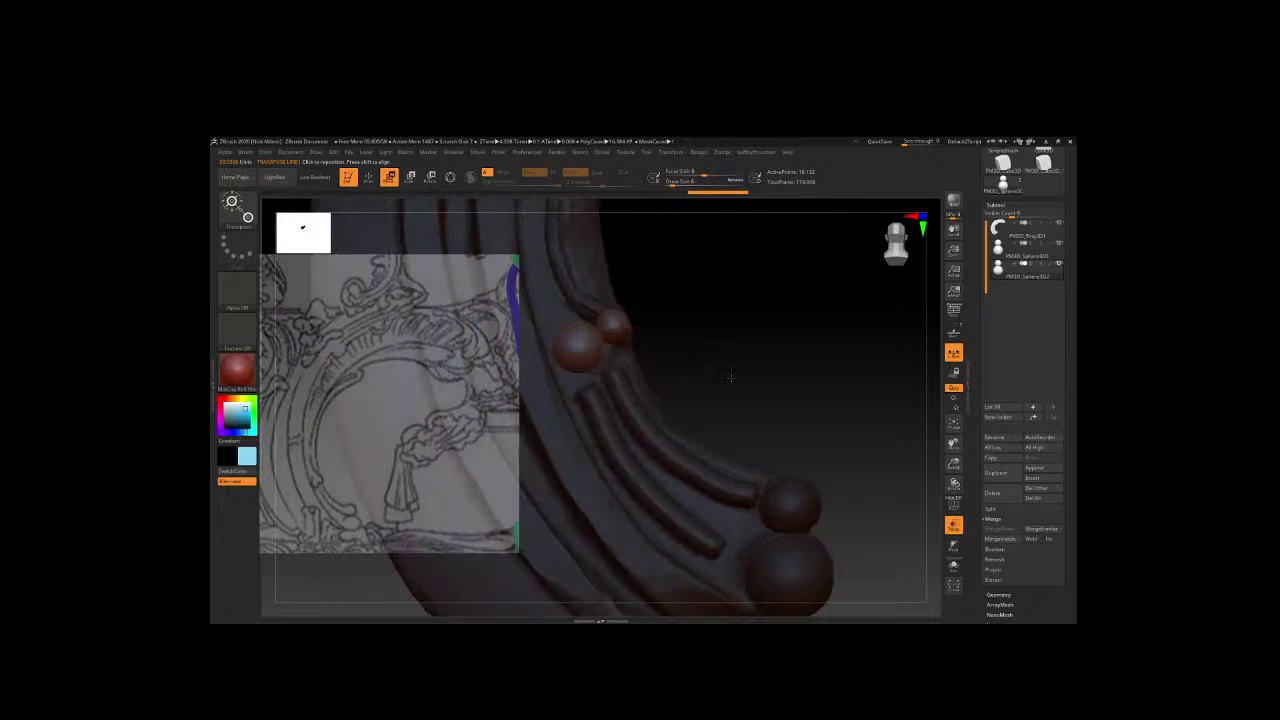
key(ctrl+z)
key(ctrl+z)
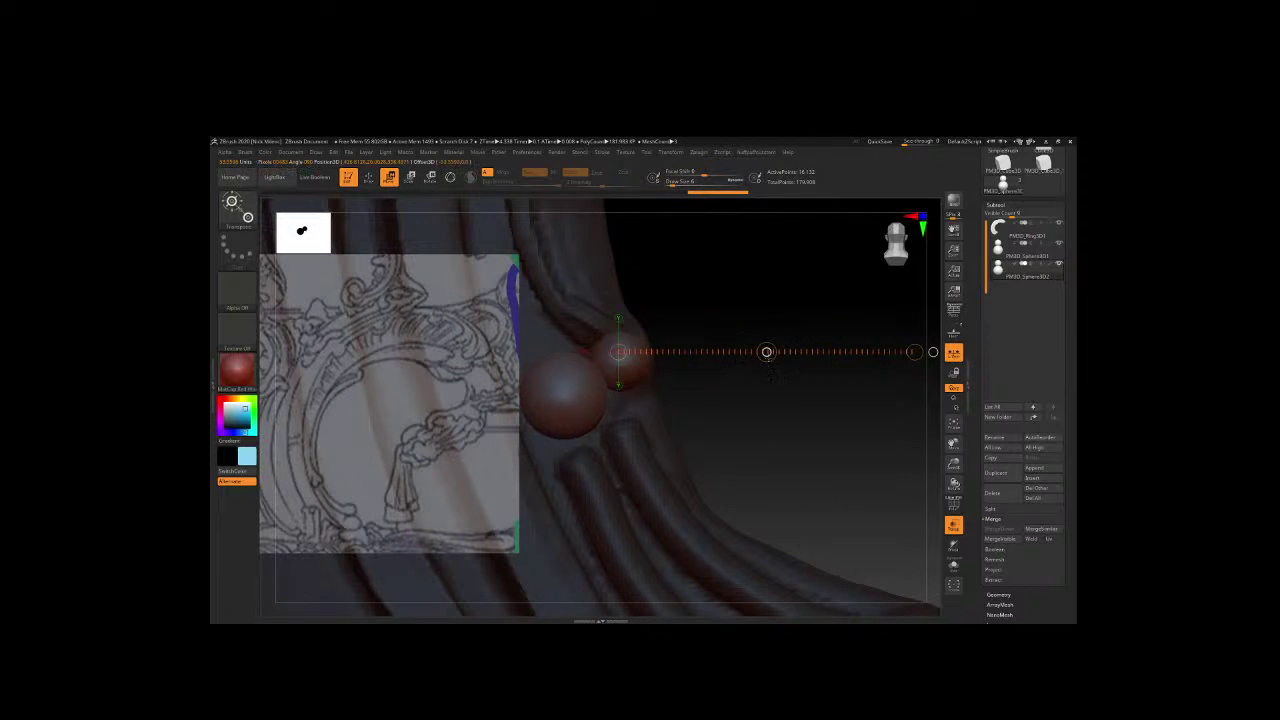
key(ctrl+shift+z)
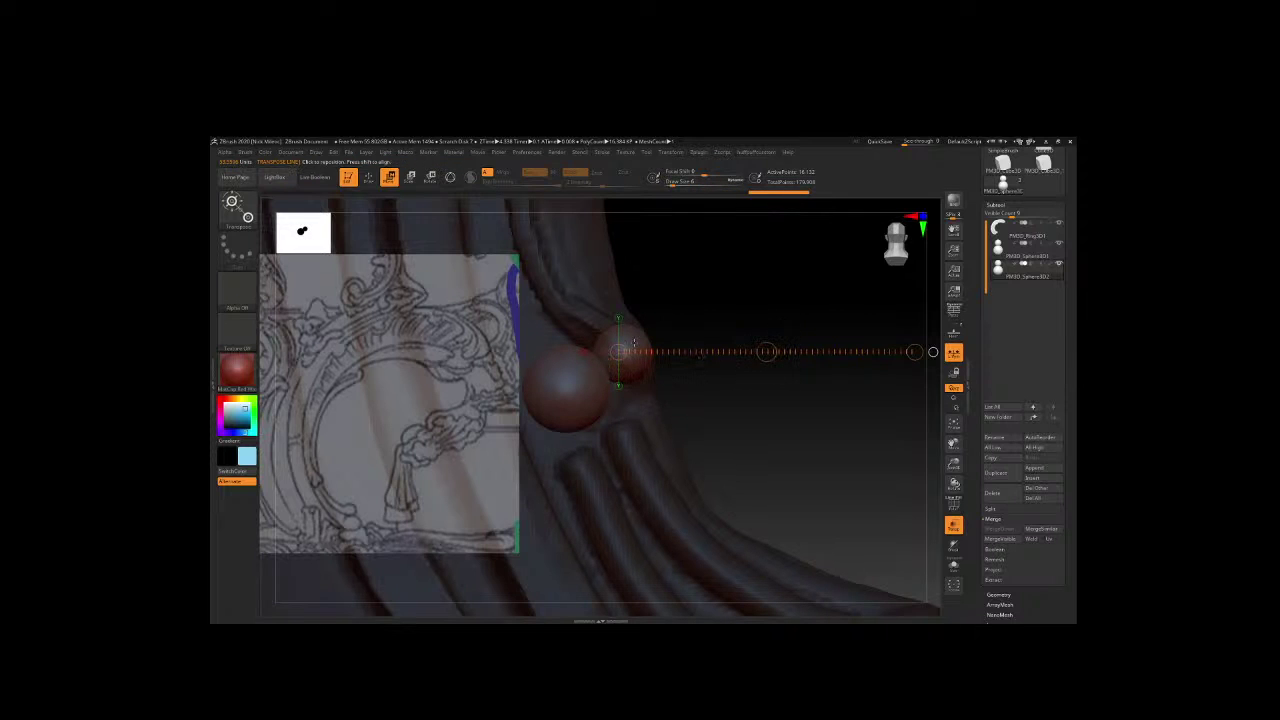
key(ctrl+shift+z)
Try enlarging the front duplicate sphere, then undo the oversized scaling.
key(e)
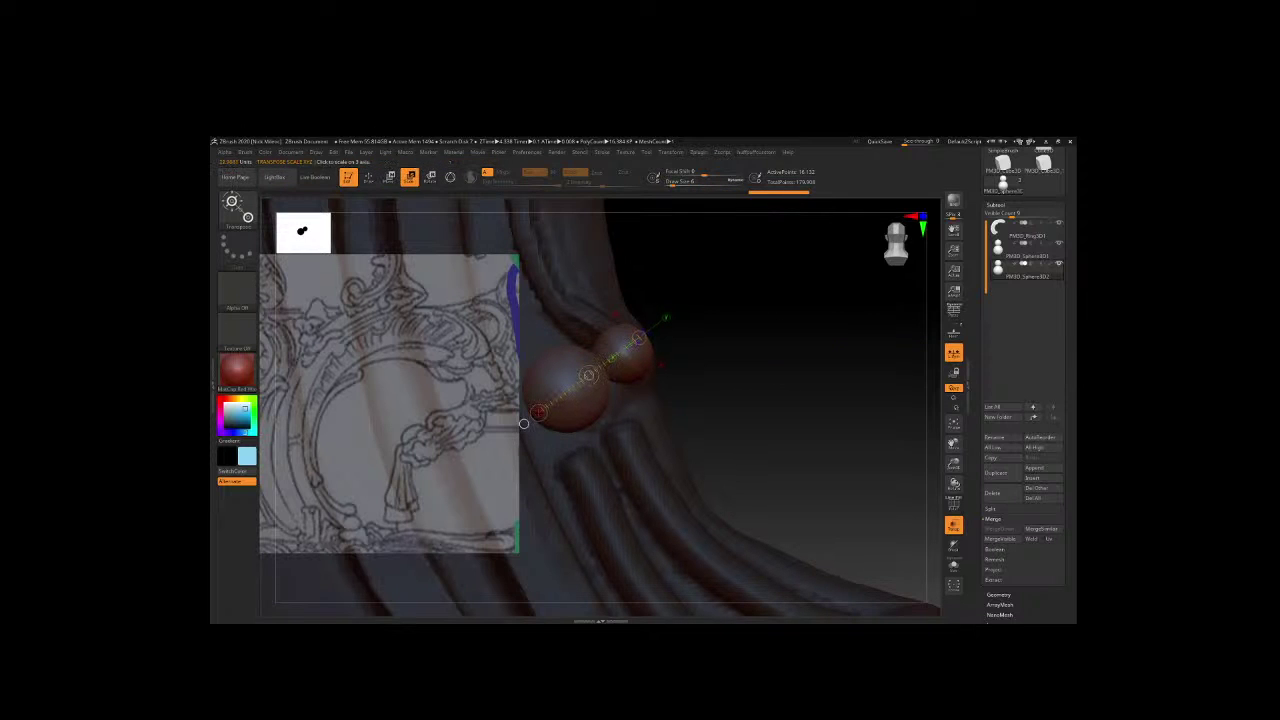
mouse_move(533, 426)
mouse_down()
mouse_move(523, 423)
mouse_move(743, 367)
mouse_up()
key(ctrl+z)
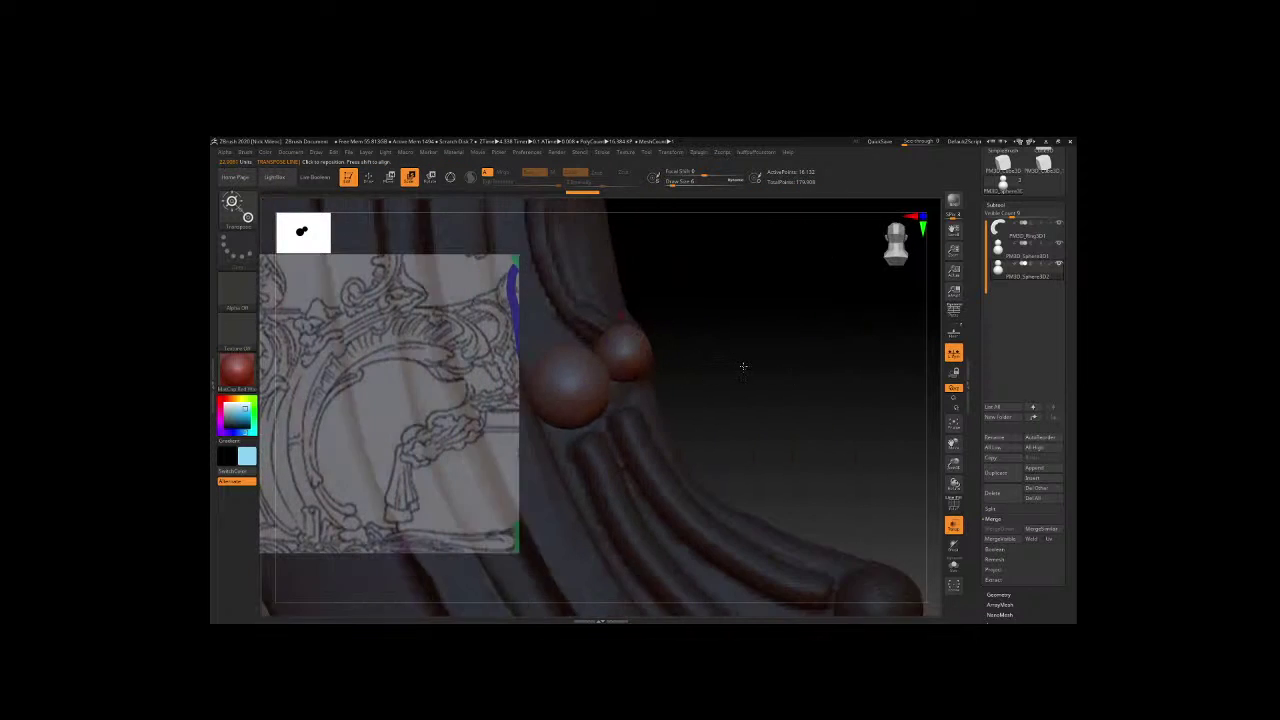
mouse_move(743, 367)
mouse_down()
mouse_move(643, 390)
mouse_move(737, 363)
mouse_up()
Sculpt and smooth the ring's rib end where it meets the upper sphere.
alt+click(643, 390)
key(q)
key(space)
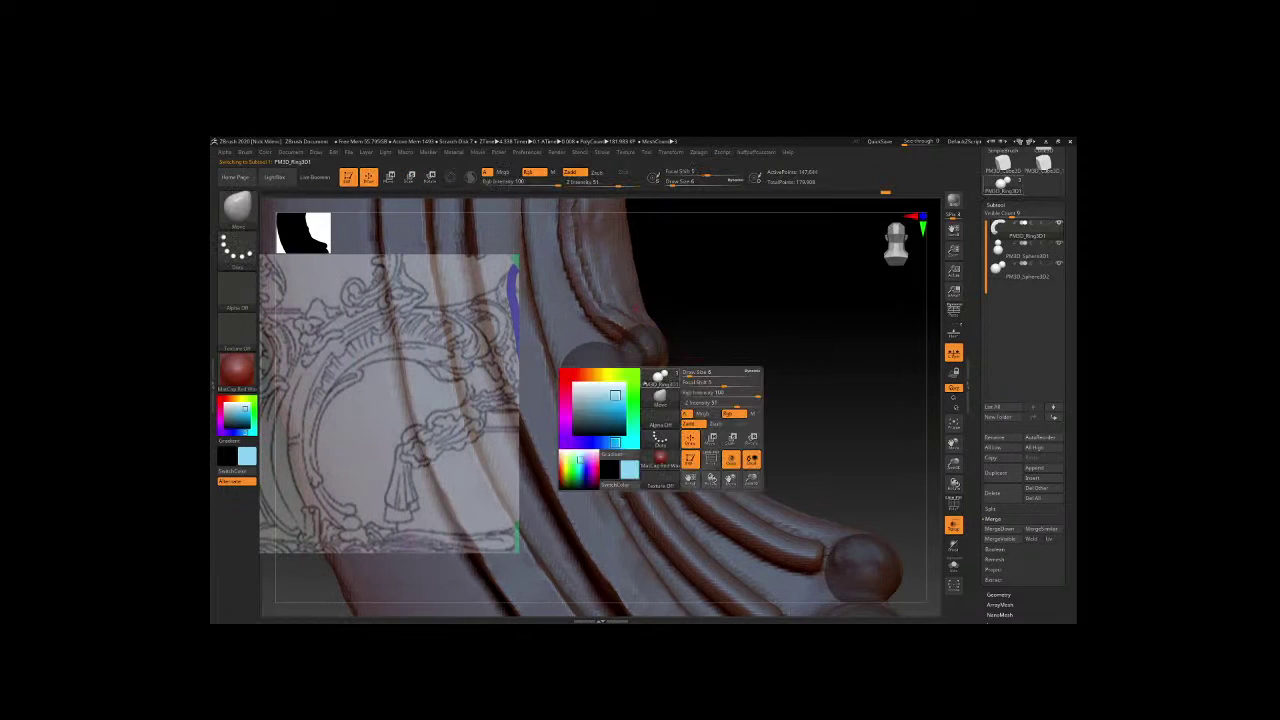
key(space)
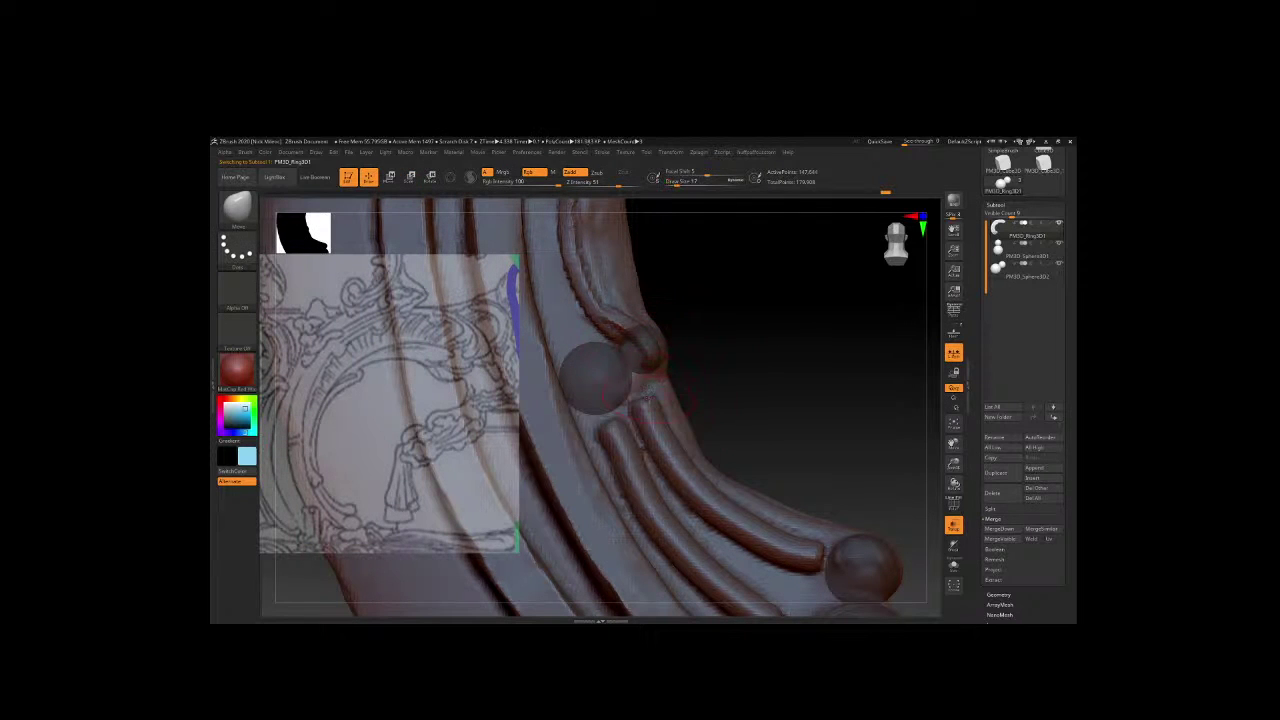
drag(648, 400, 616, 352)
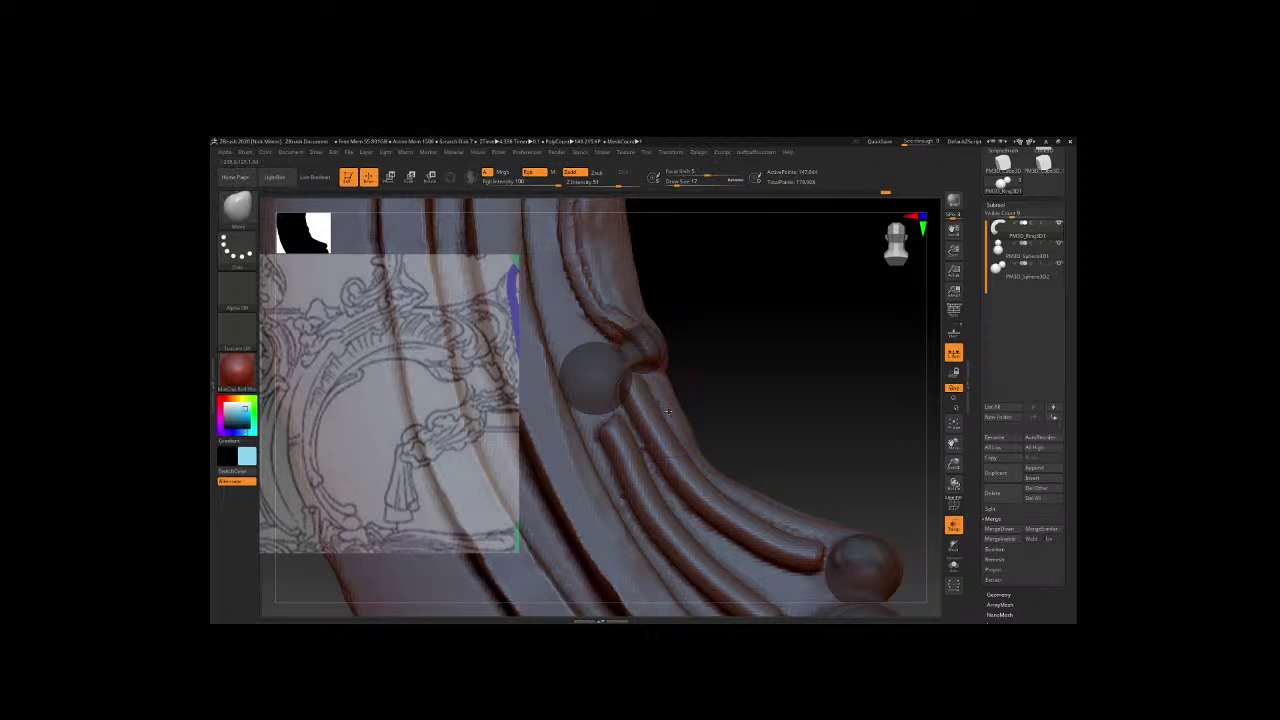
mouse_move(684, 401)
shift+mouse_down()
mouse_move(683, 420)
mouse_move(760, 500)
shift+mouse_up()
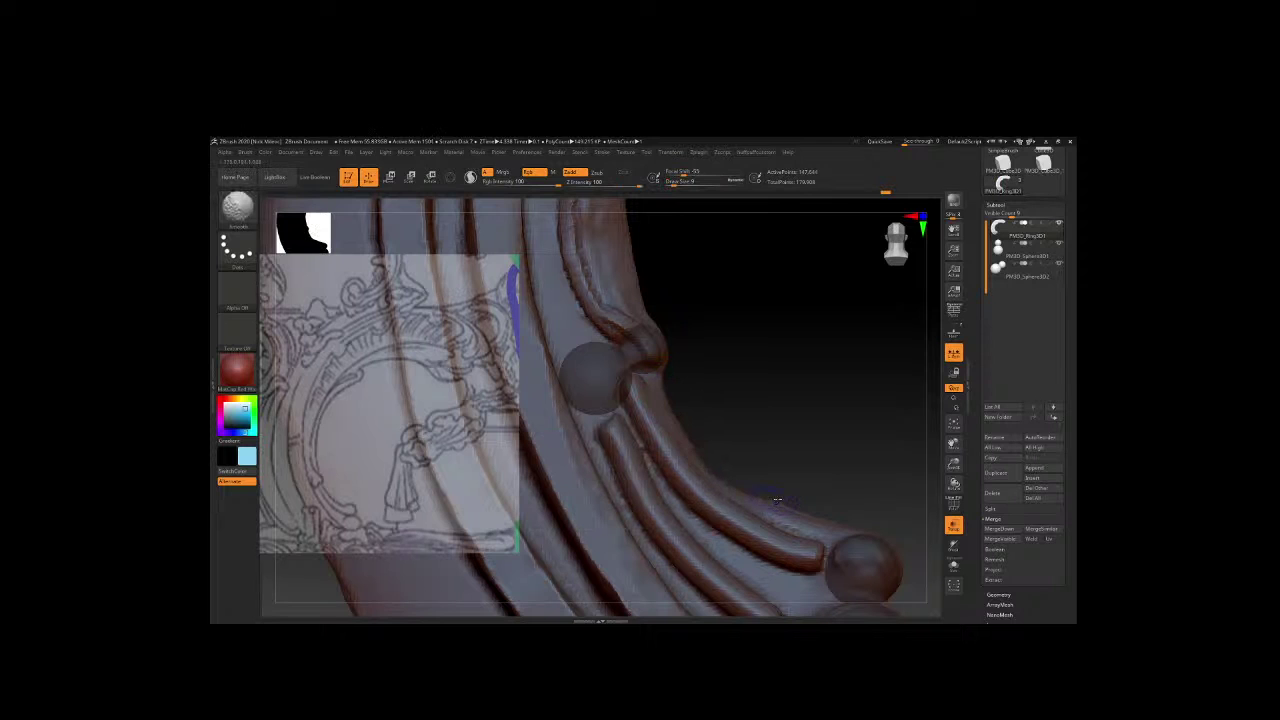
Reduce the brush draw size and focal shift.
key(space)
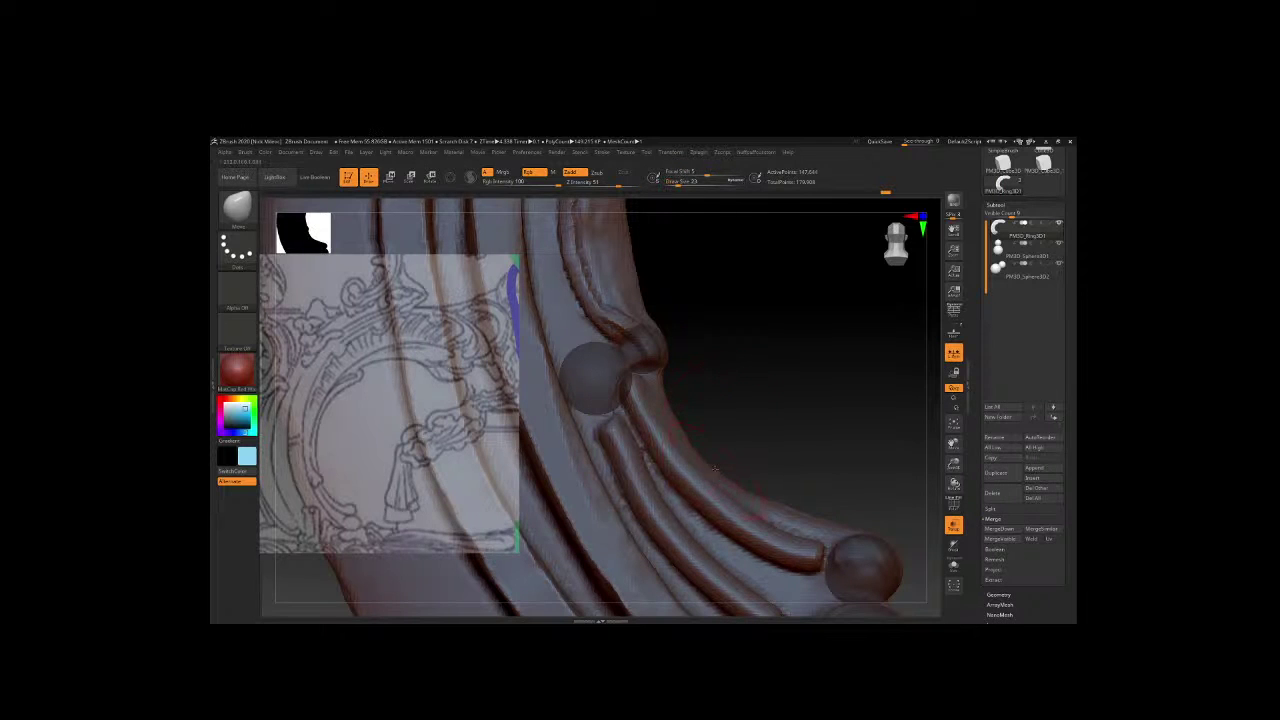
drag(714, 467, 690, 470)
key(space)
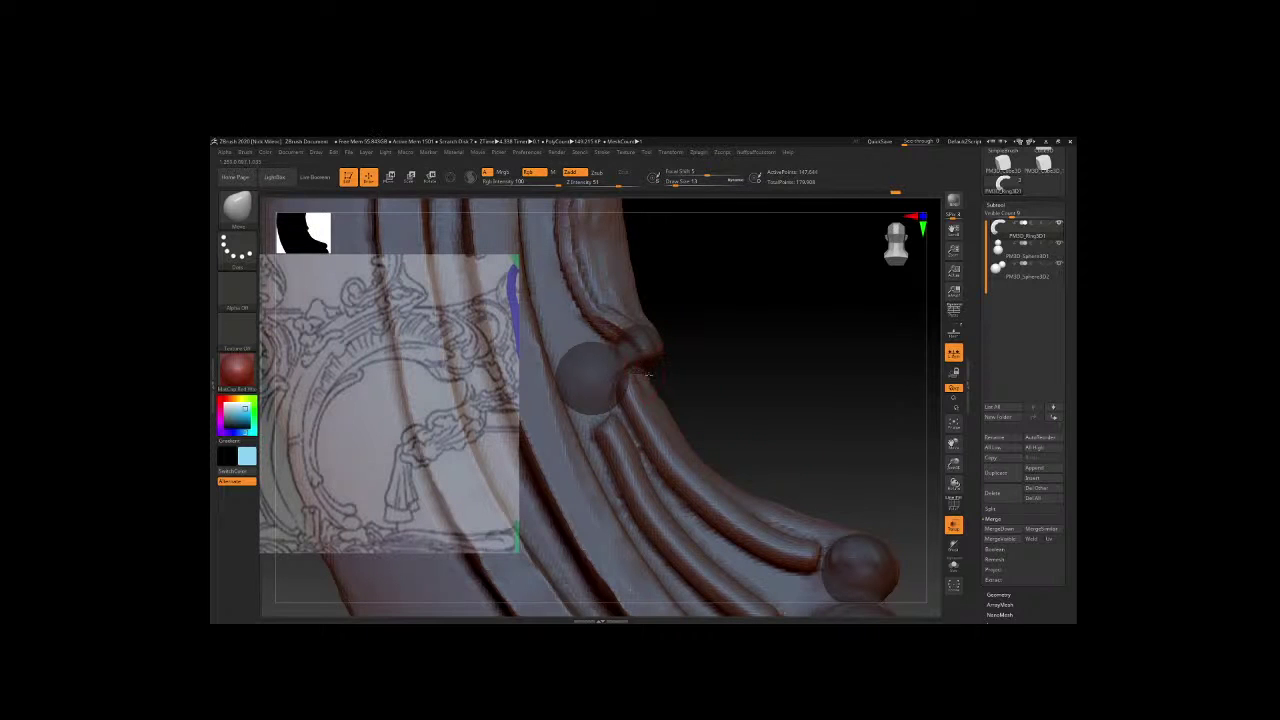
key(space)
key(space)
key(space)
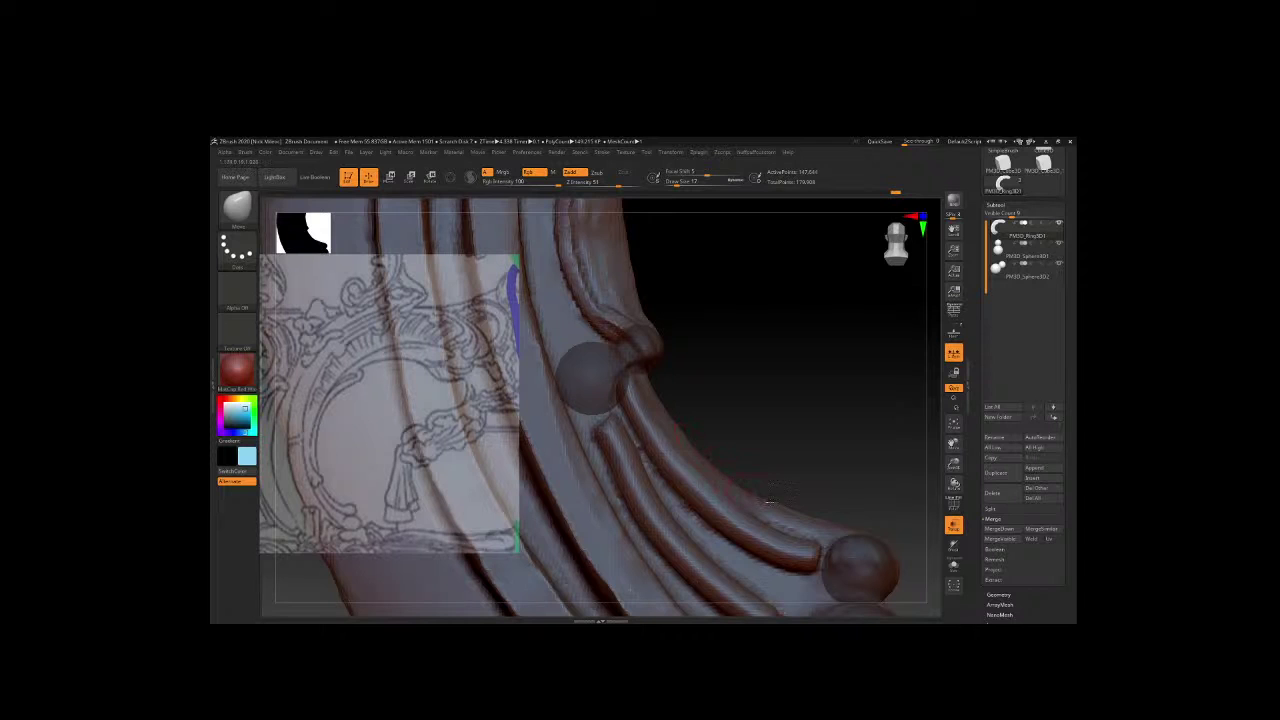
key(space)
key(space)
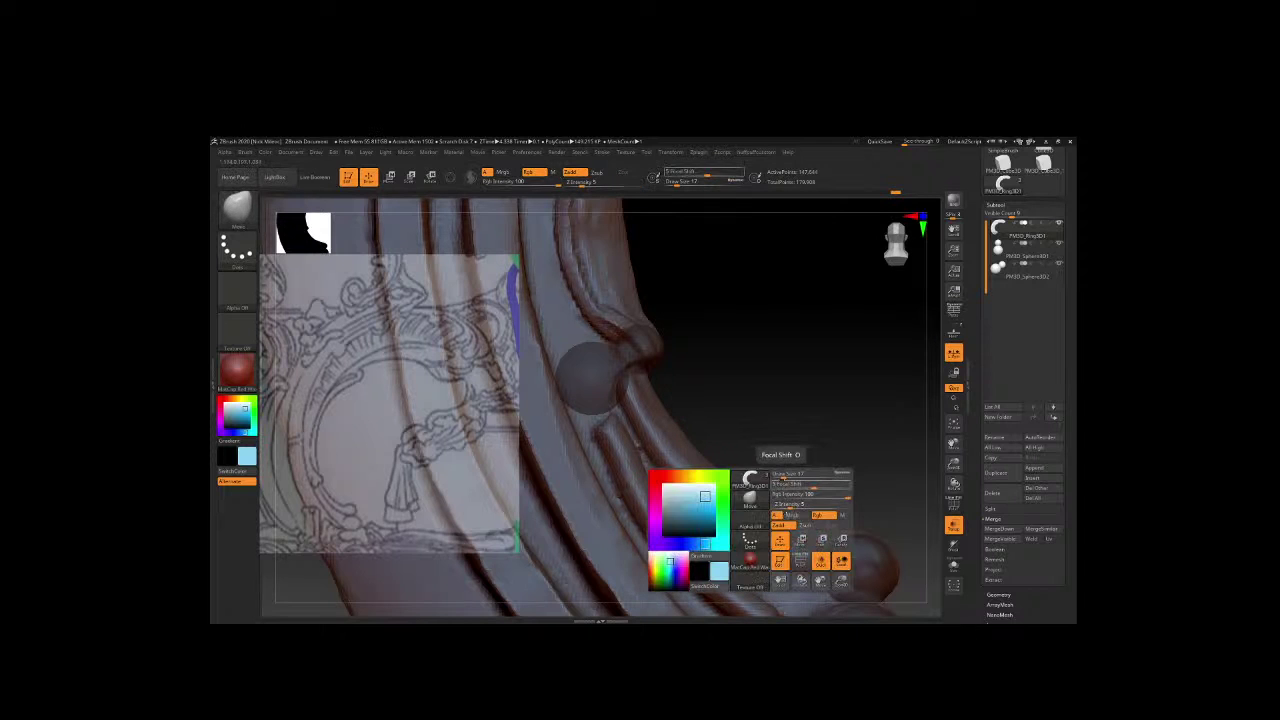
drag(785, 484, 800, 484)
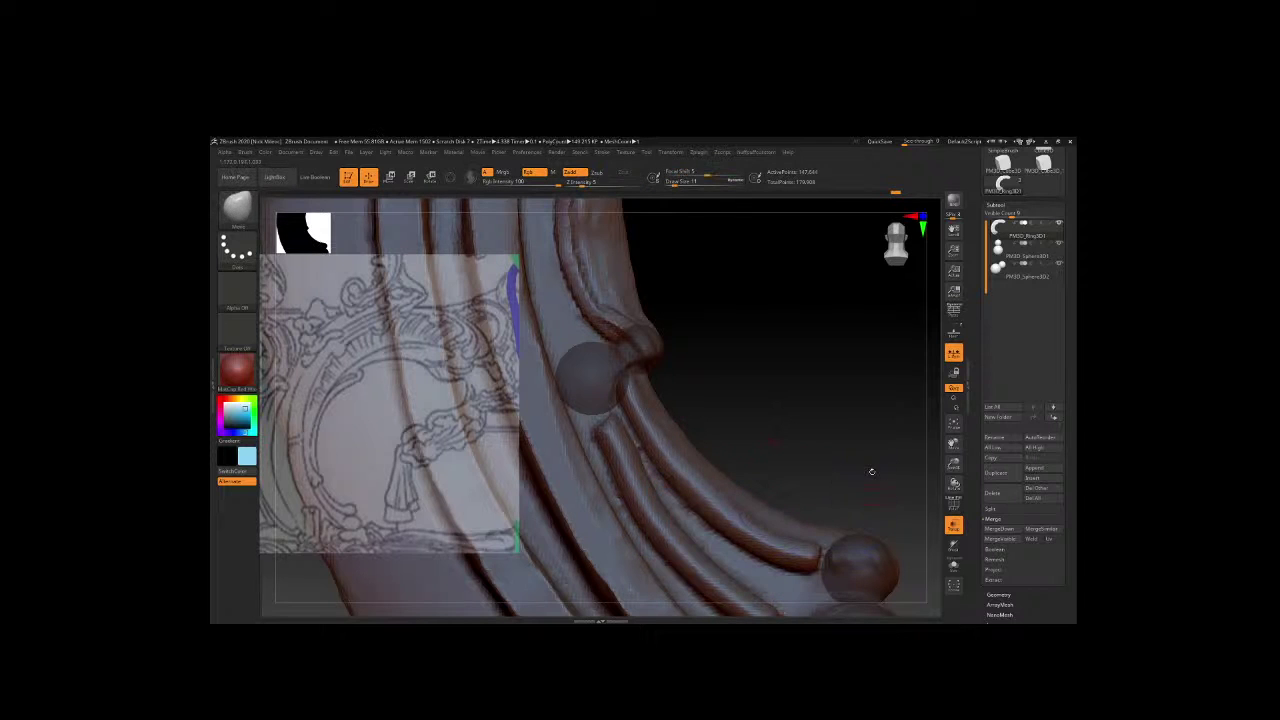
Switch to the ClayBuildup brush at Z intensity 47 beside the lower curved end.
mouse_move(660, 290)
mouse_down()
mouse_move(740, 350)
mouse_move(730, 400)
mouse_up()
key(b)
key(c)
key(b)
key(space)
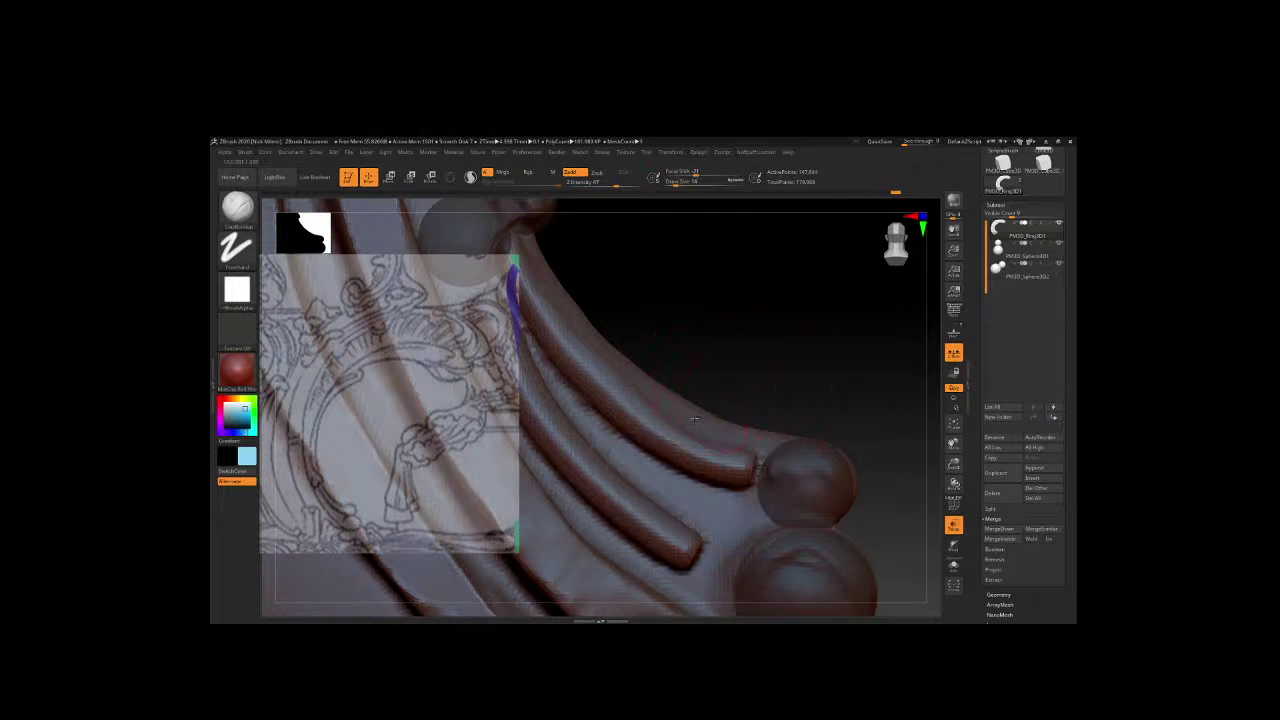
Lower the ClayBuildup Z Intensity to about 11.
key(space)
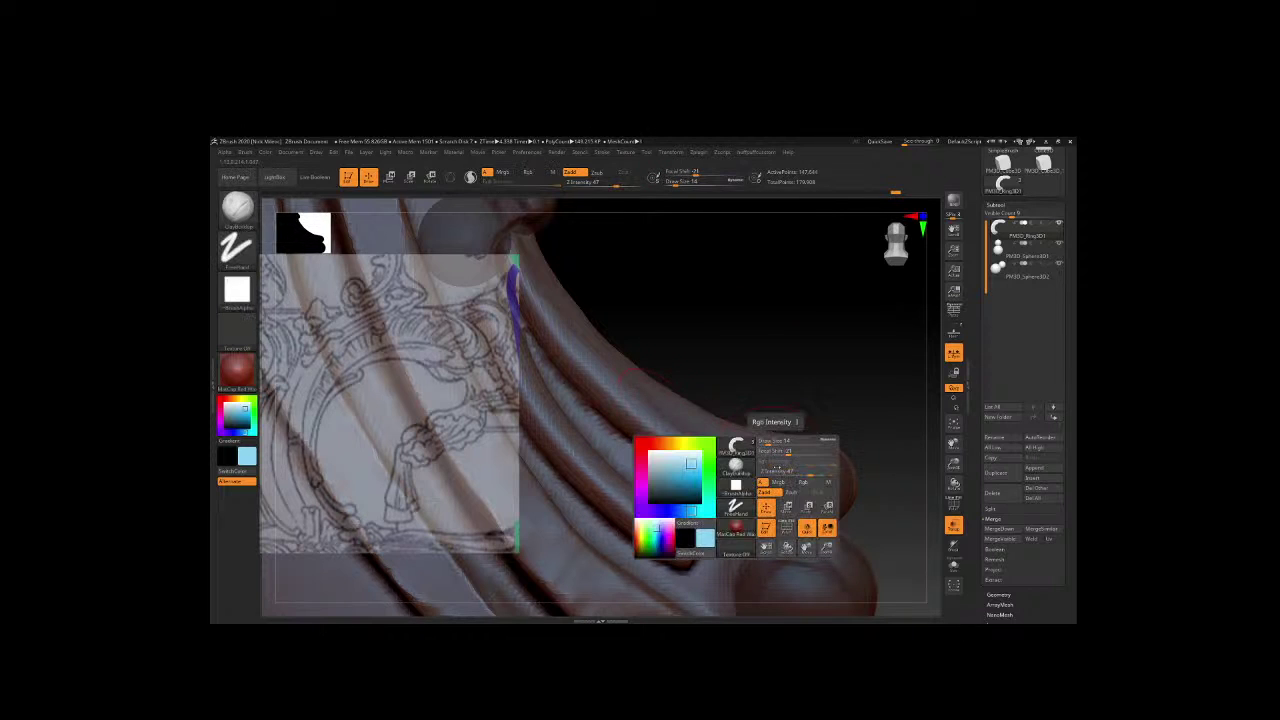
drag(804, 475, 766, 475)
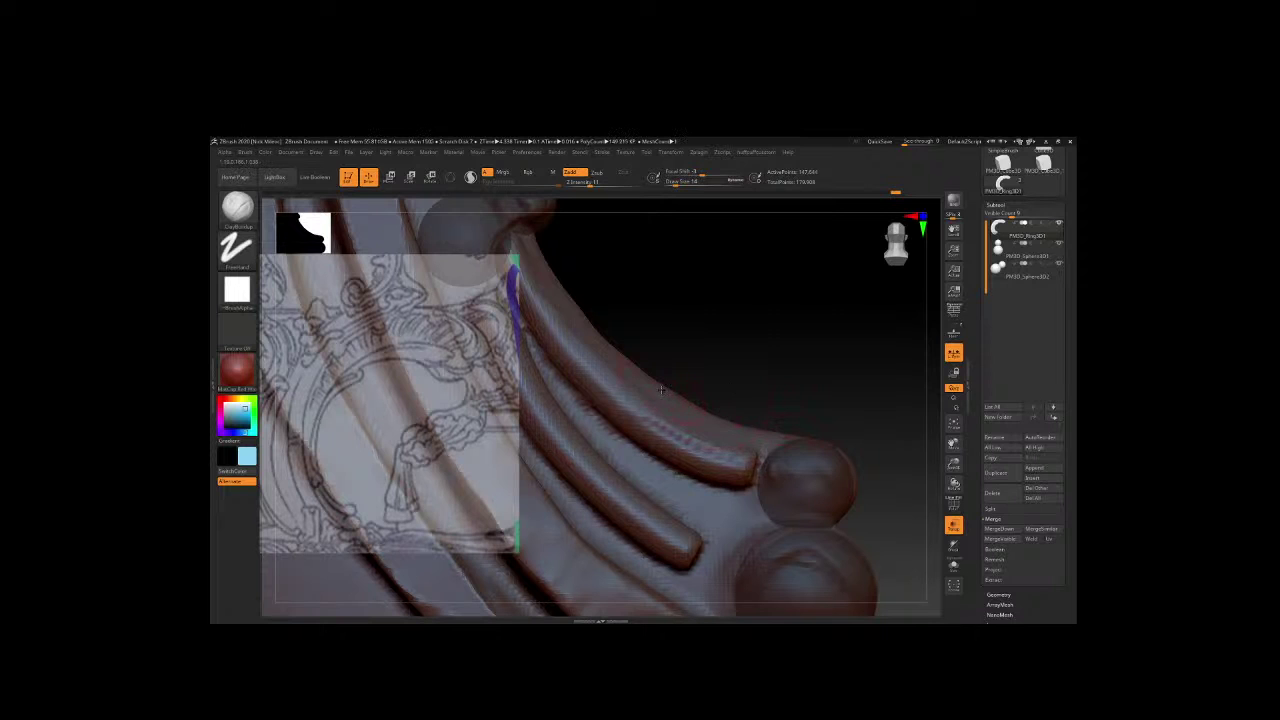
key(shift)
key(space)
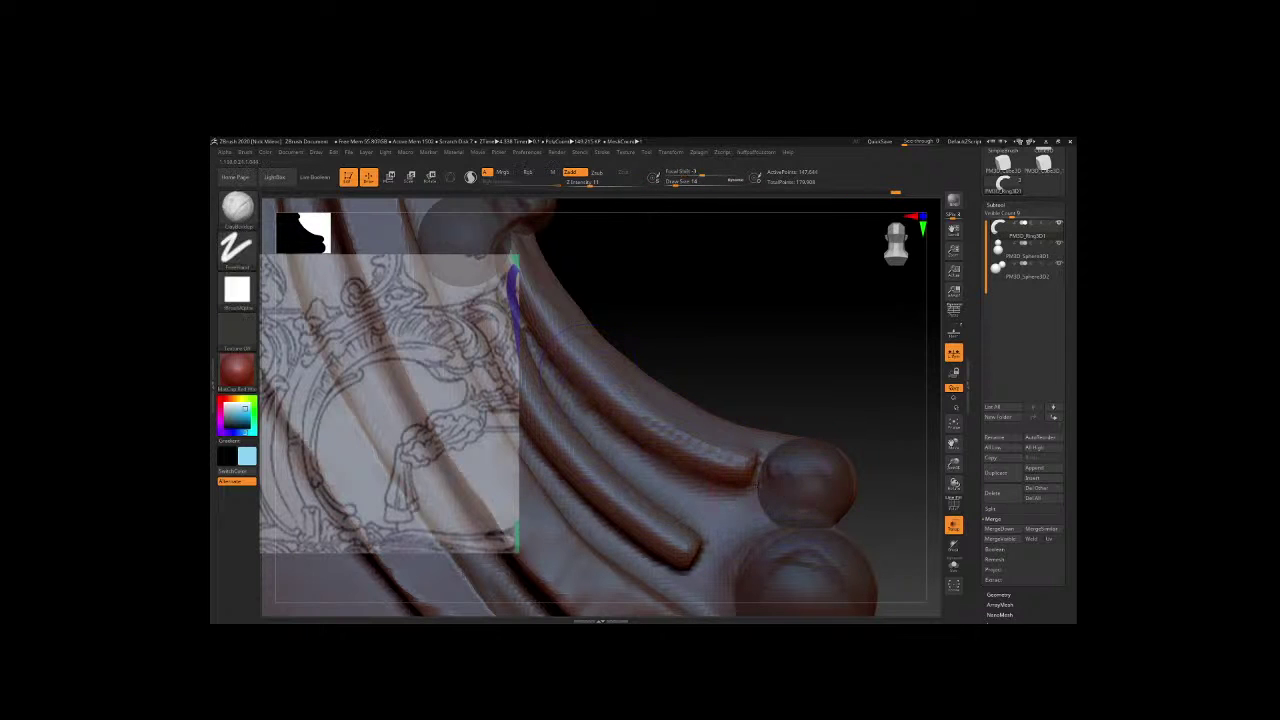
Pull the tube end toward the upper ball with the Move brush.
key(b)
key(m)
key(v)
key(space)
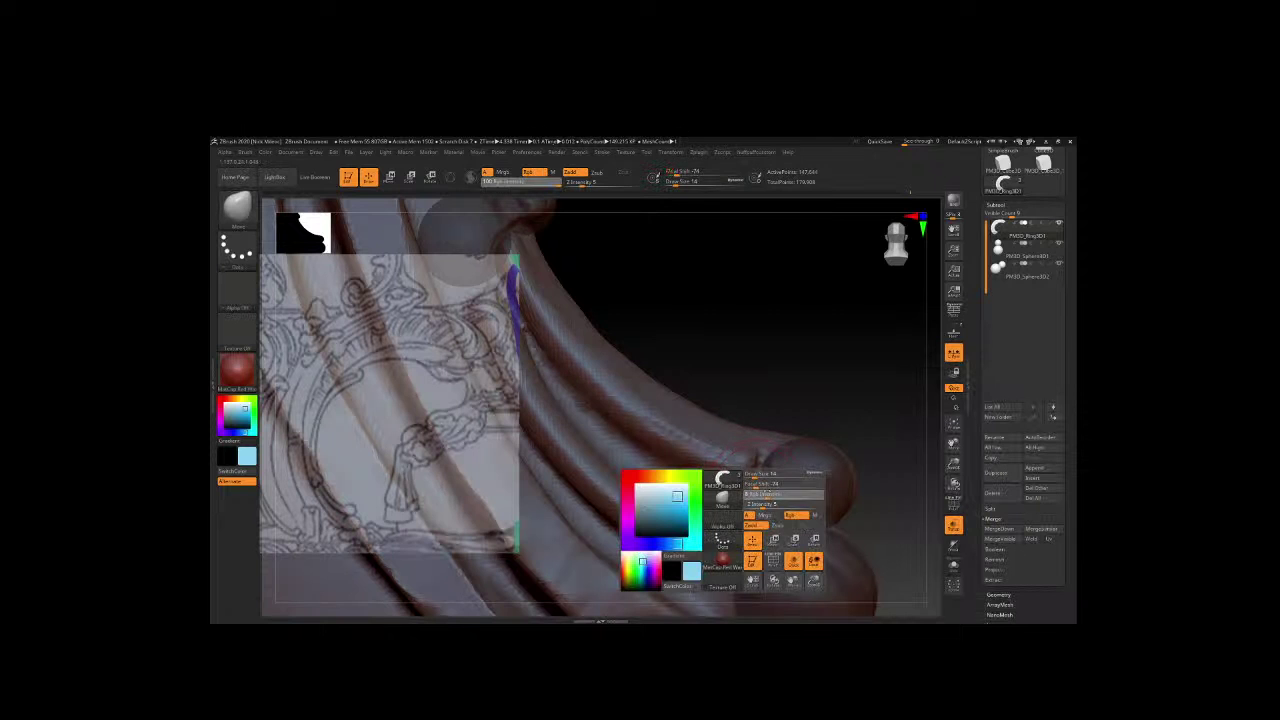
drag(820, 409, 733, 410)
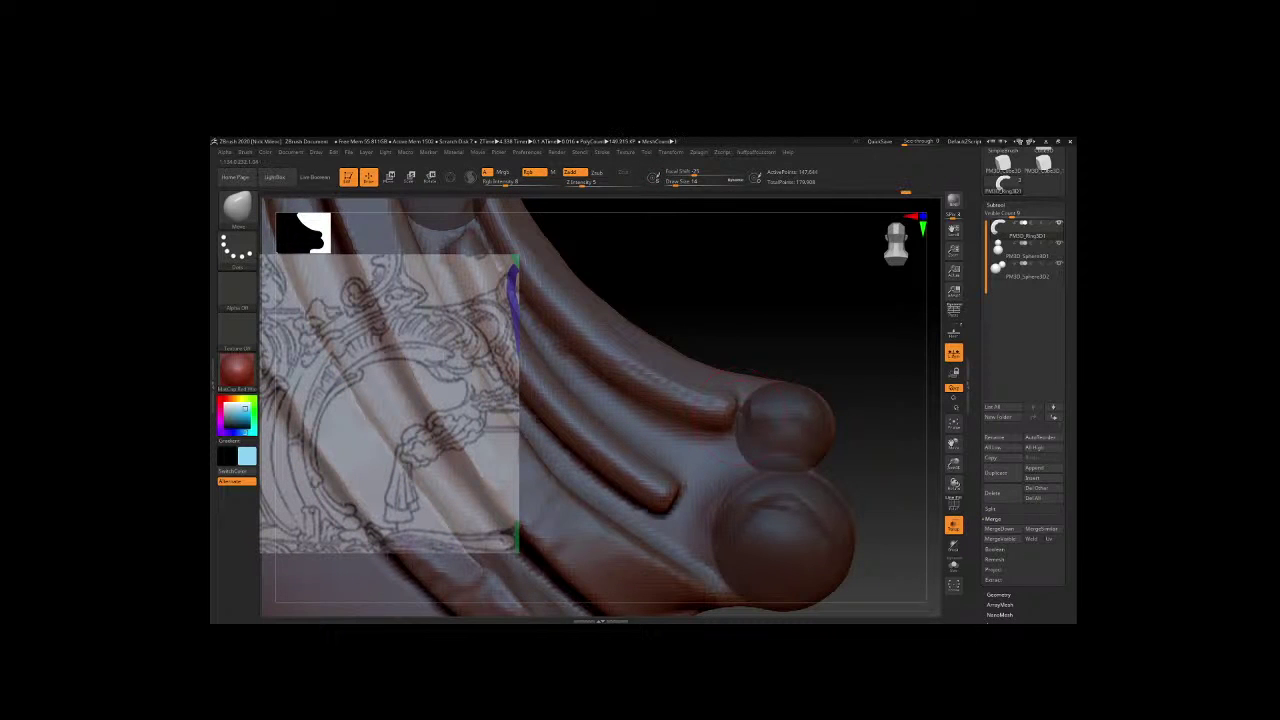
key(space)
drag(745, 420, 801, 434)
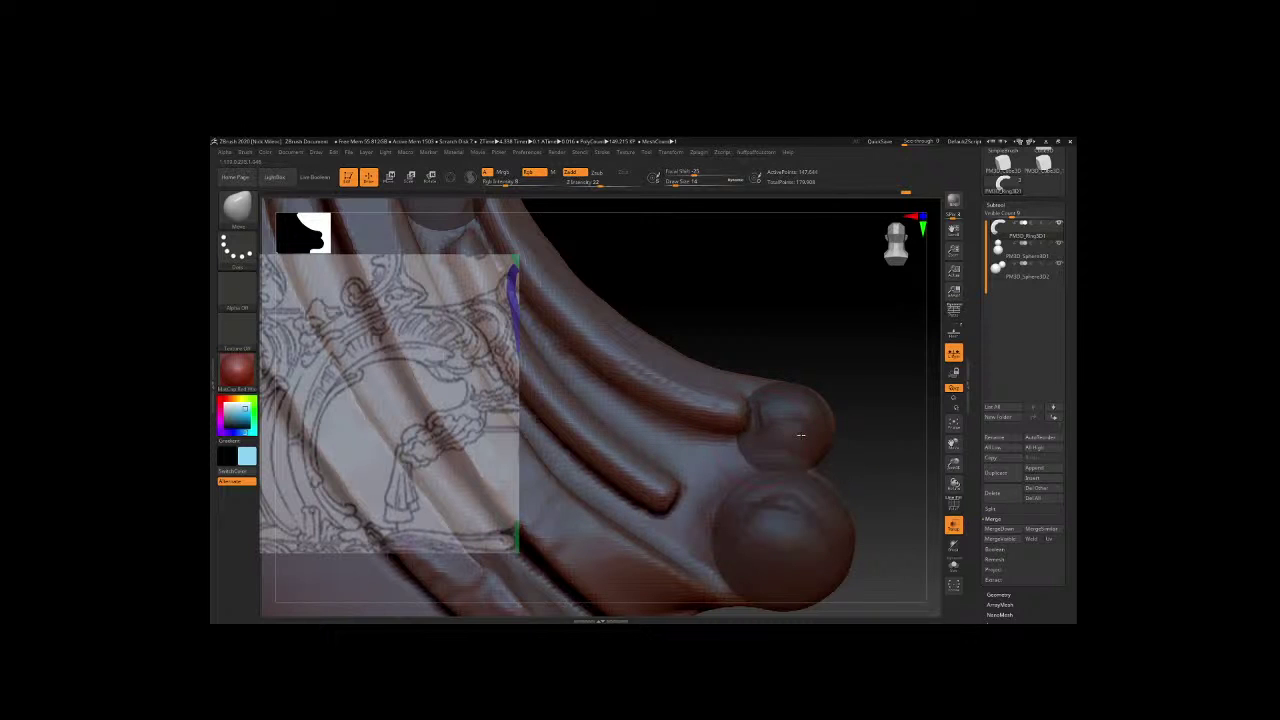
drag(815, 350, 678, 420)
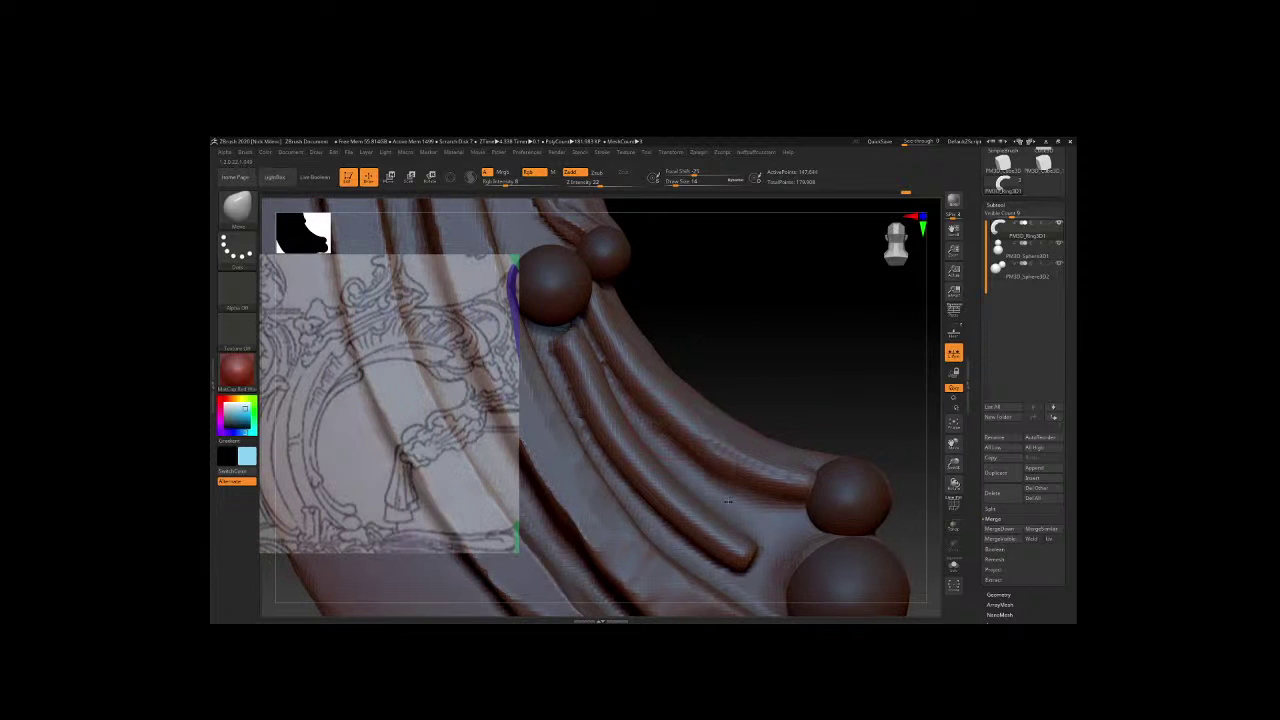
Inflate the upper tubes along their length with a resized Inflate brush.
key(space)
key(b)
key(i)
key(n)
key(space)
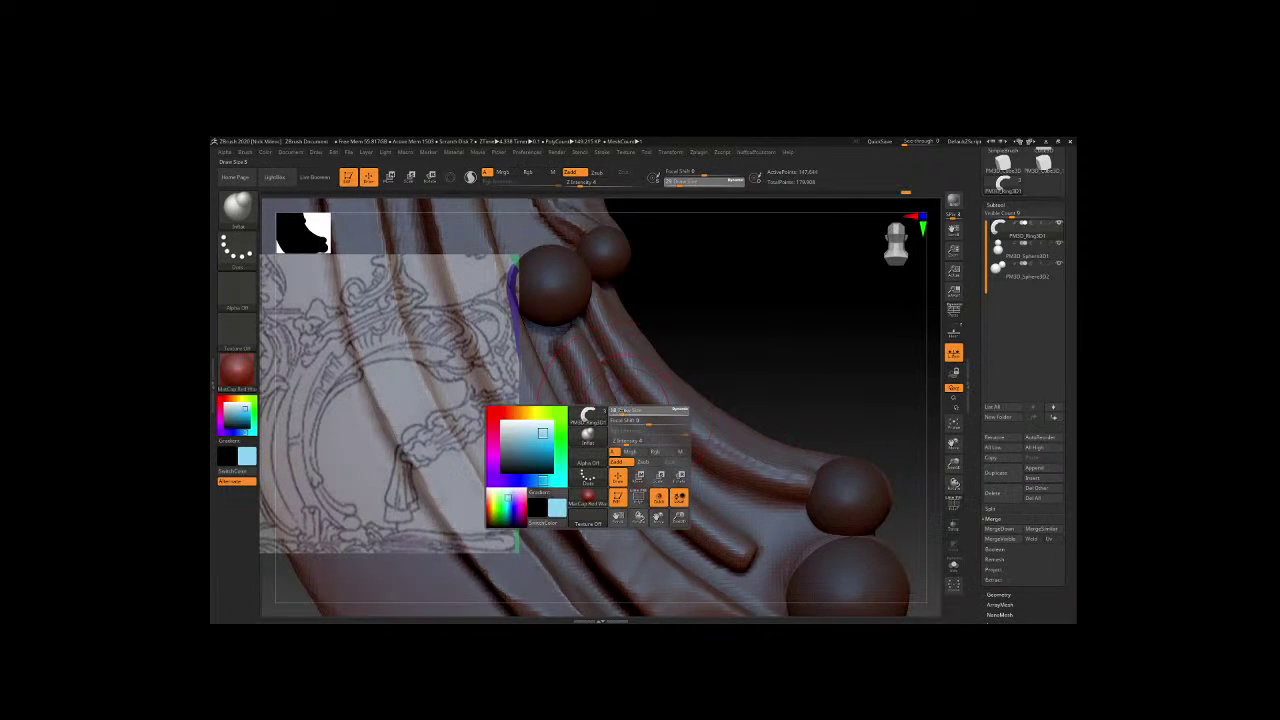
mouse_move(611, 380)
mouse_down()
mouse_move(623, 420)
mouse_move(801, 493)
mouse_up()
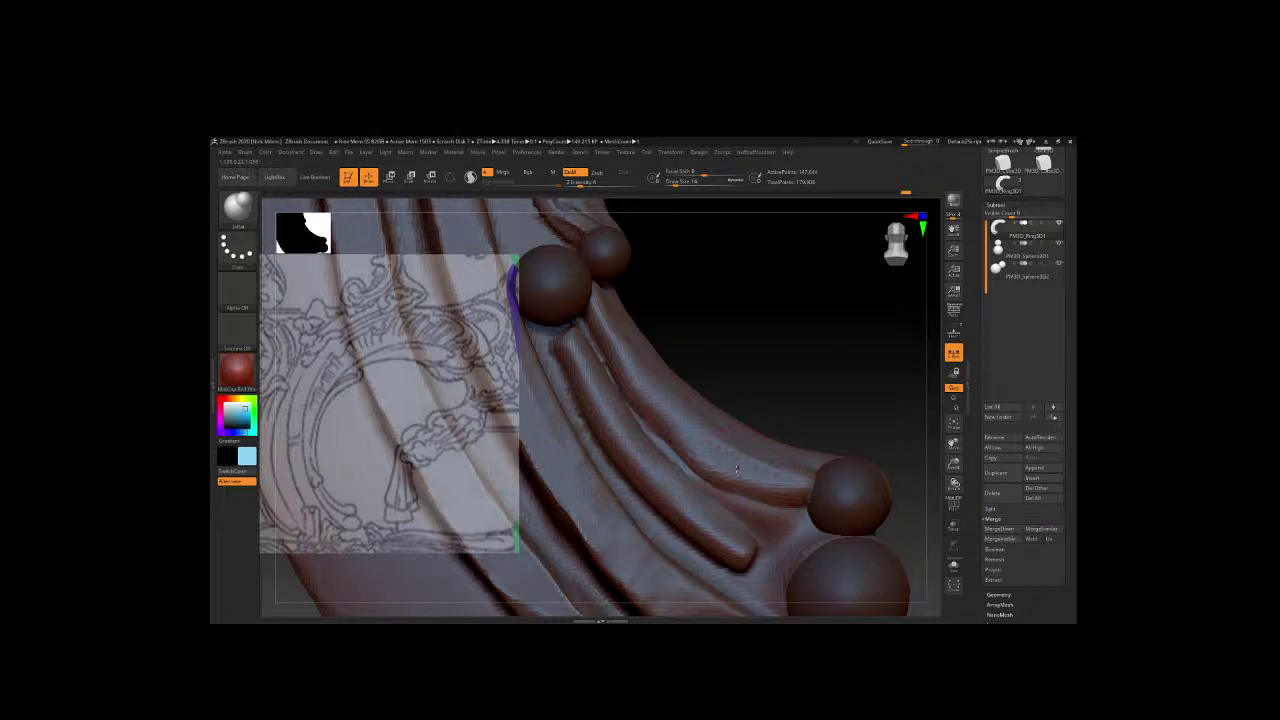
mouse_move(791, 420)
mouse_down()
mouse_move(780, 330)
mouse_move(808, 408)
mouse_up()
Stroke ClayBuildup along the rib edges toward the lower spheres, tuning draw size and intensity.
key(b)
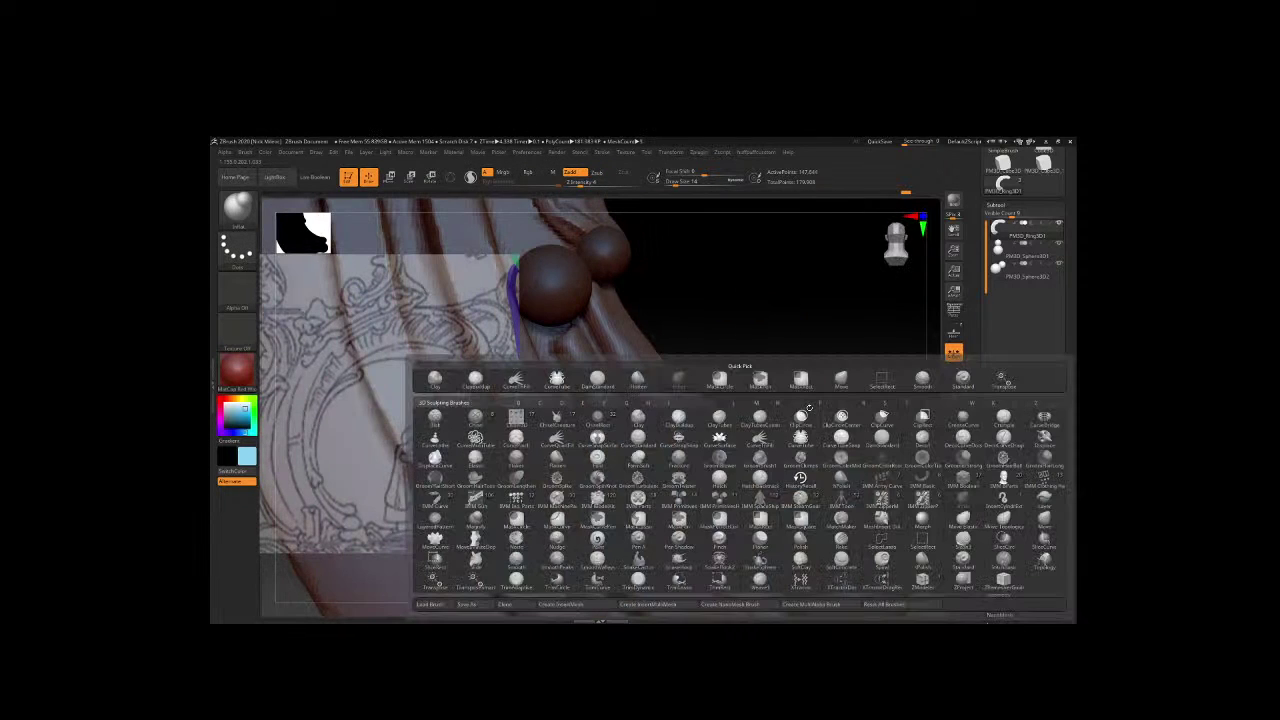
key(c)
key(b)
key(space)
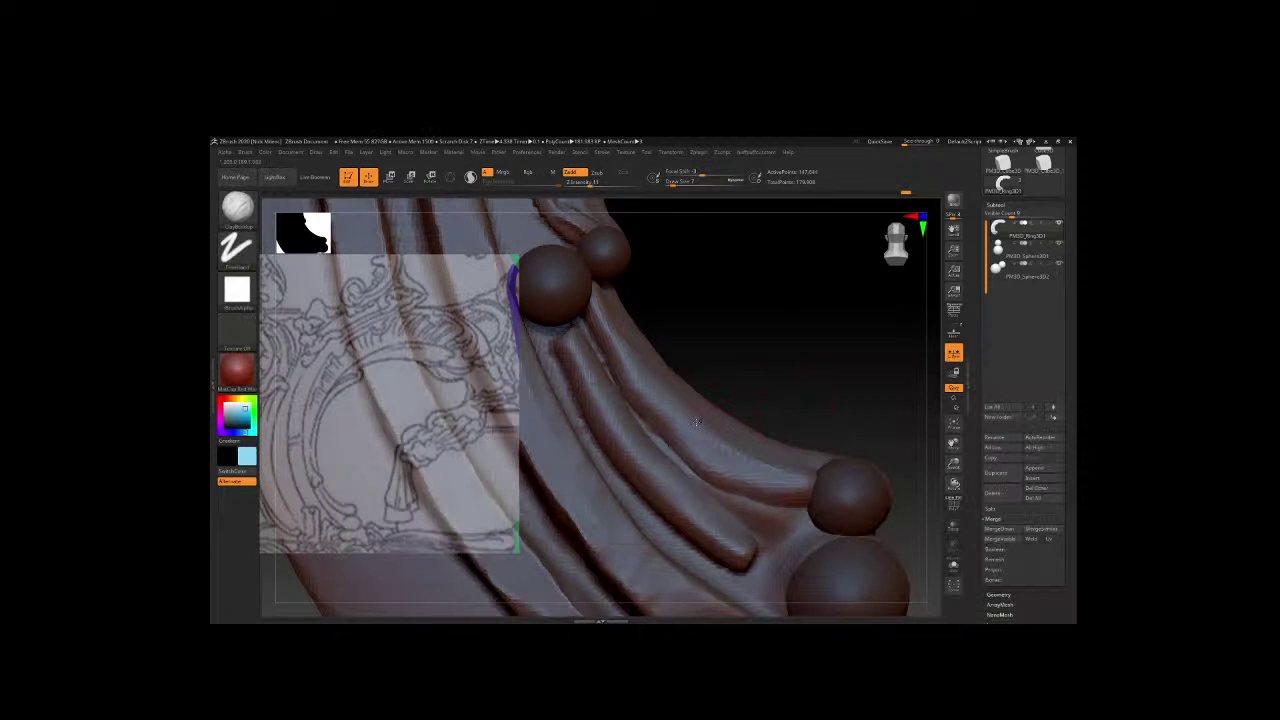
drag(662, 445, 795, 527)
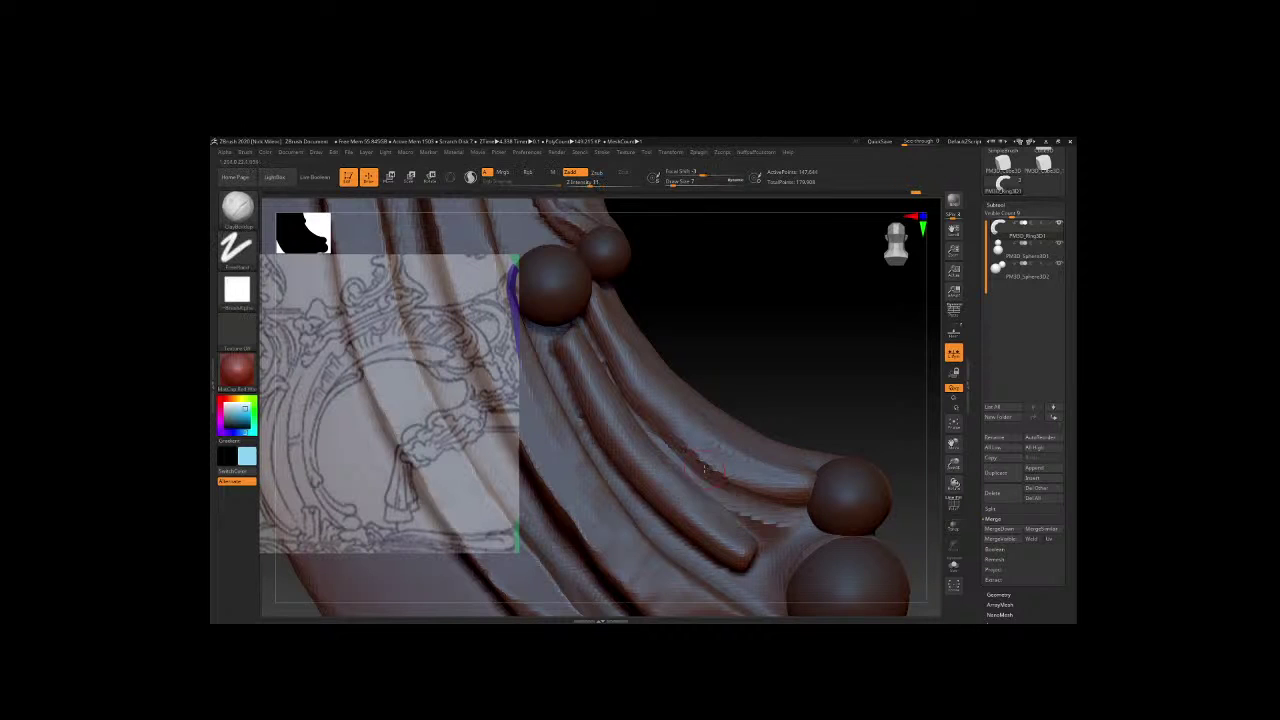
key(space)
key(space)
drag(740, 504, 765, 504)
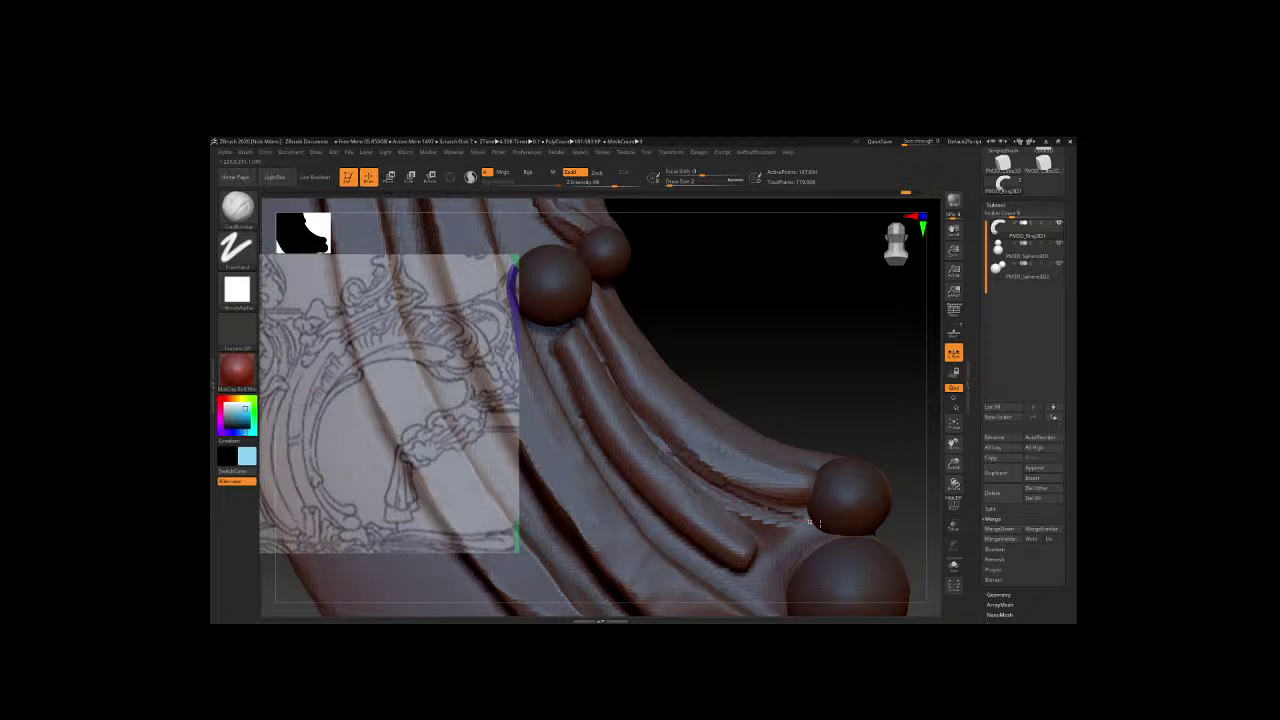
drag(818, 532, 725, 503)
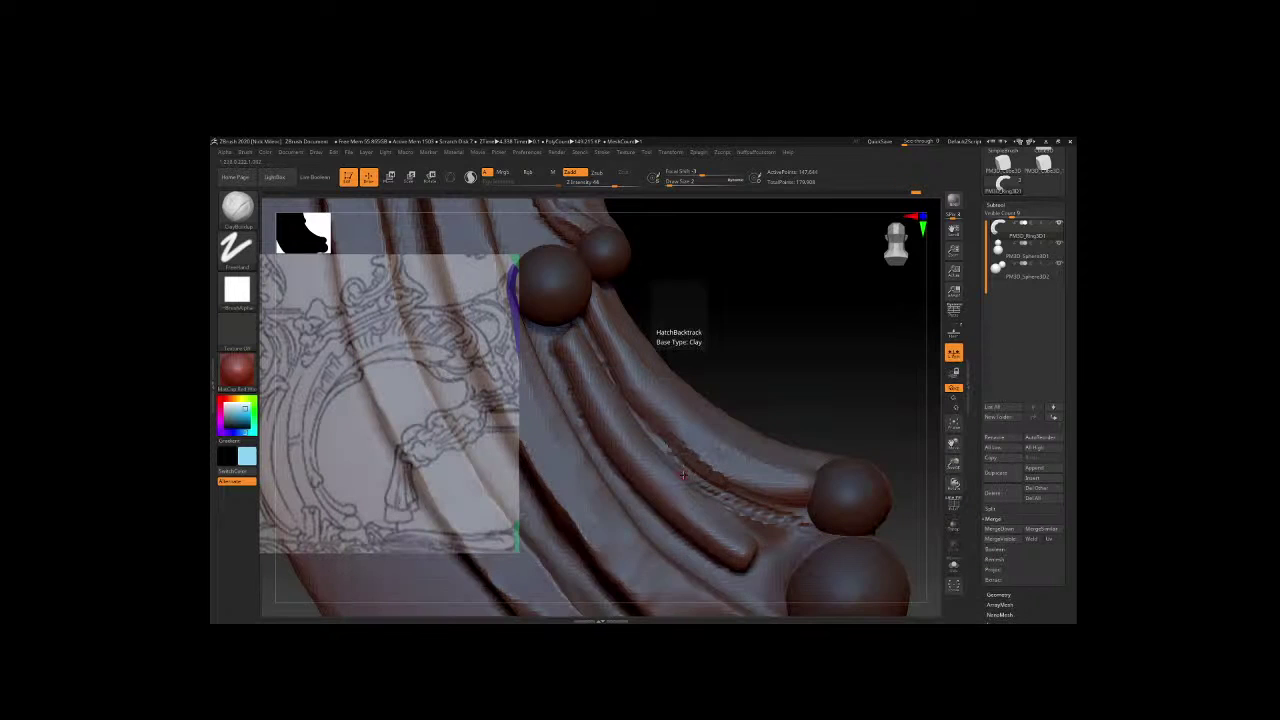
key(space)
drag(685, 485, 815, 547)
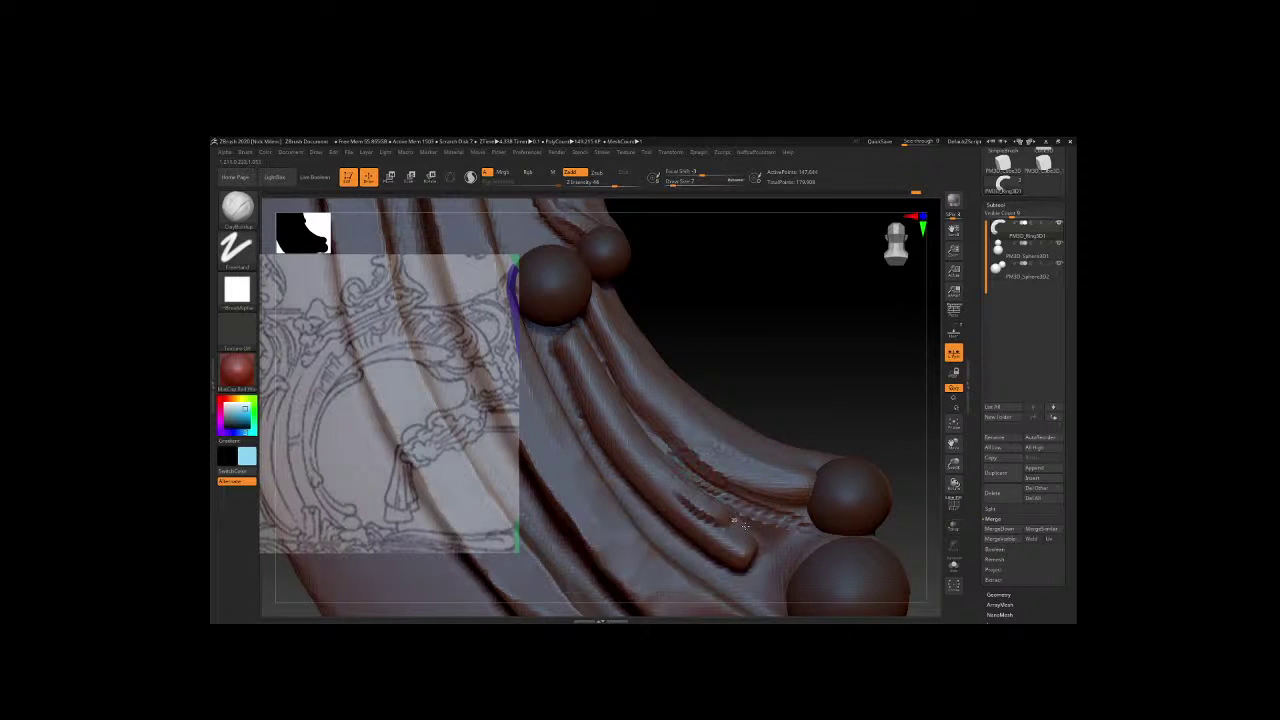
right_drag(808, 526, 720, 394)
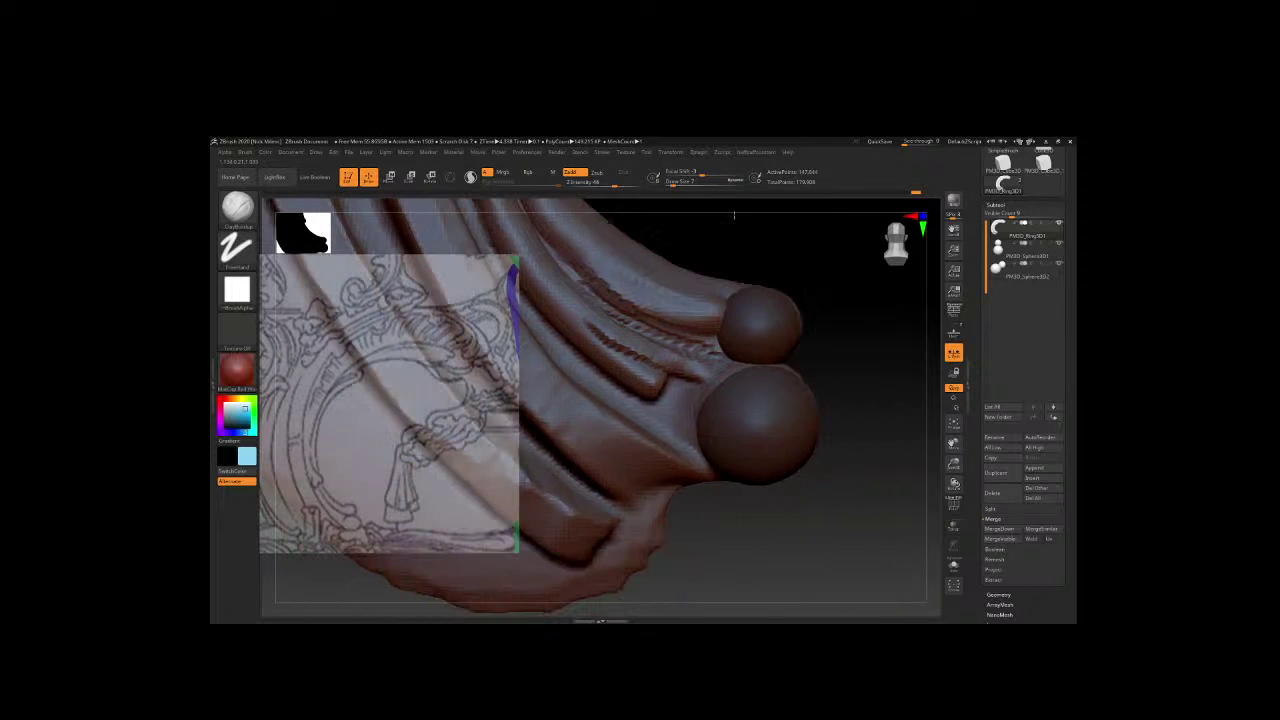
Shift the lower sphere along a Transpose move line.
key(w)
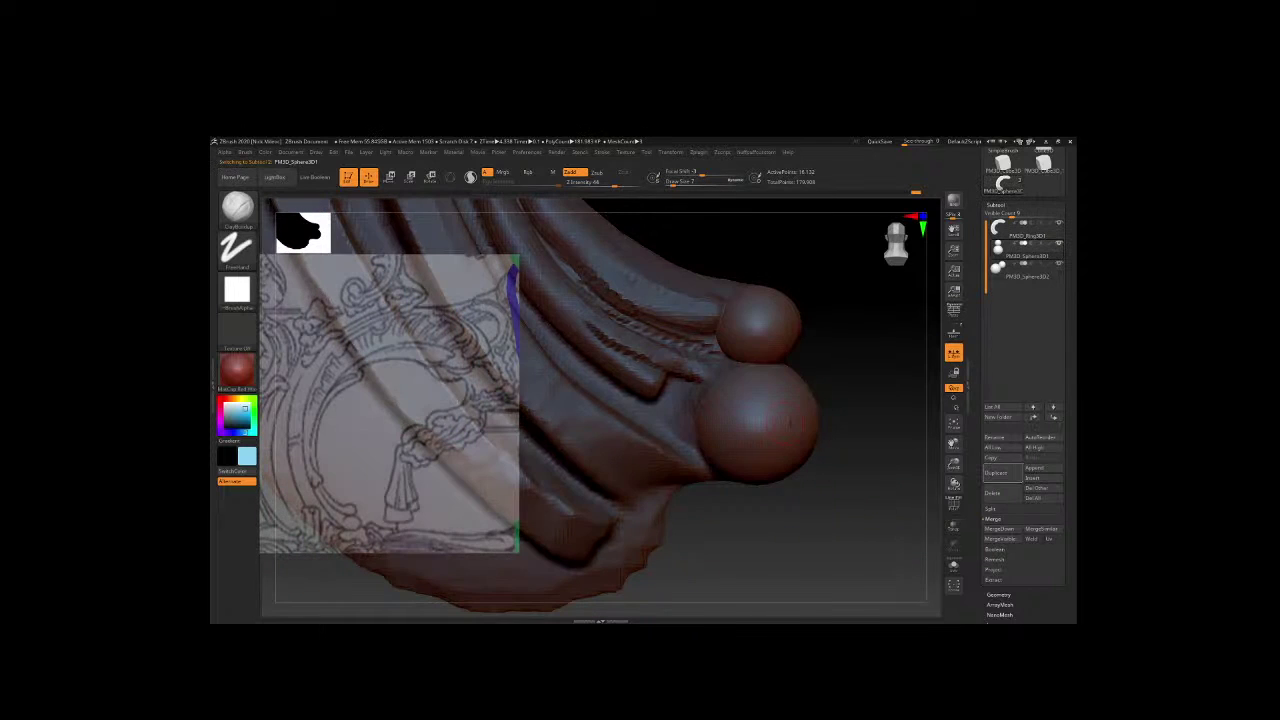
drag(765, 312, 753, 455)
shift+right_drag(752, 472, 760, 471)
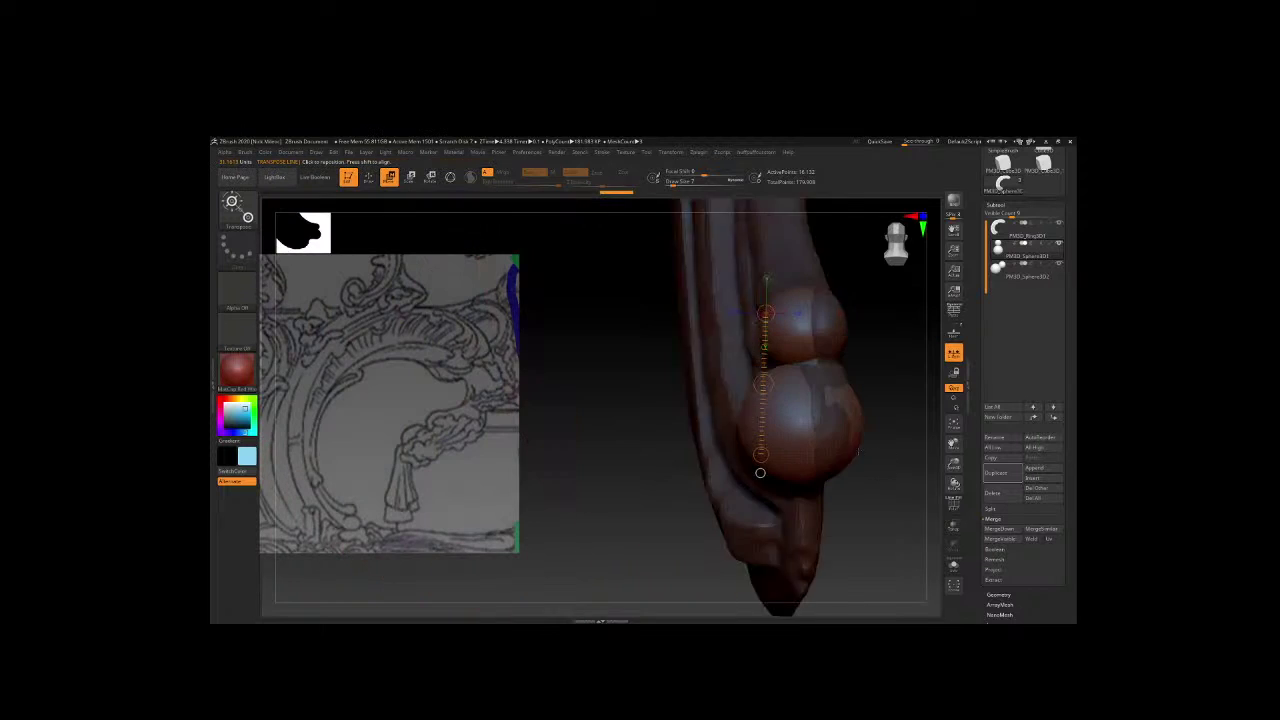
drag(765, 383, 766, 384)
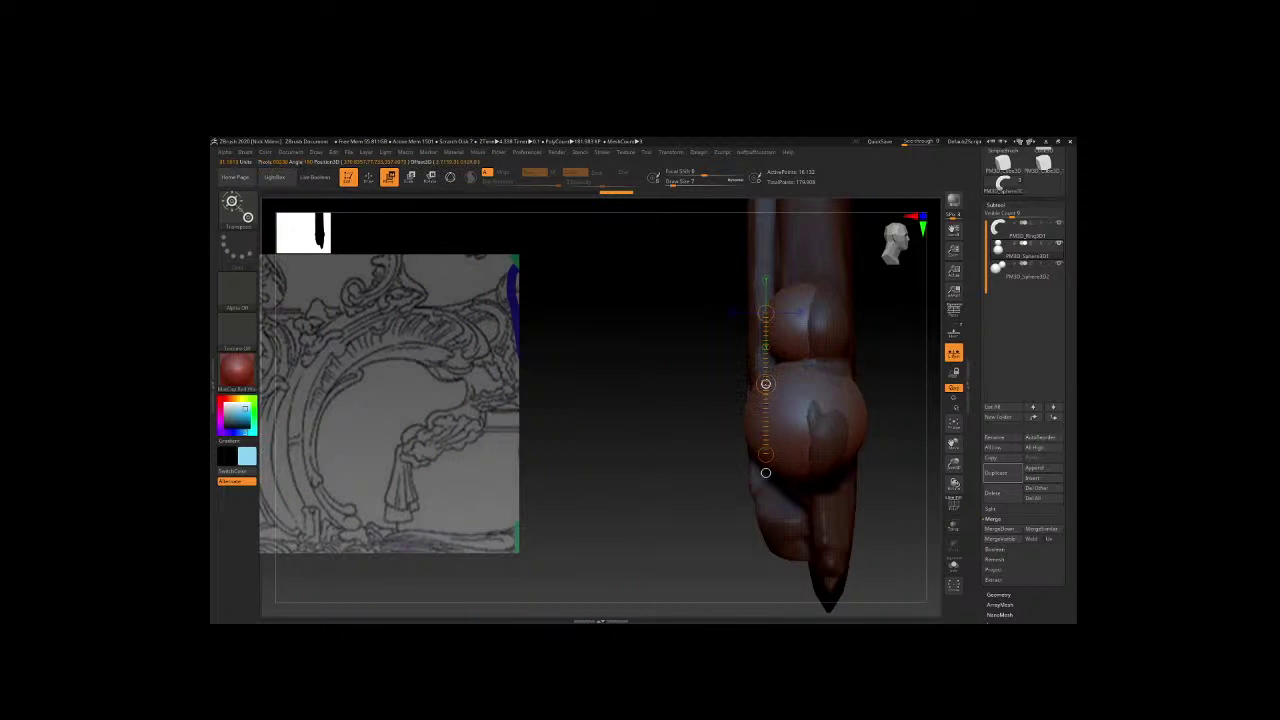
right_drag(765, 472, 752, 472)
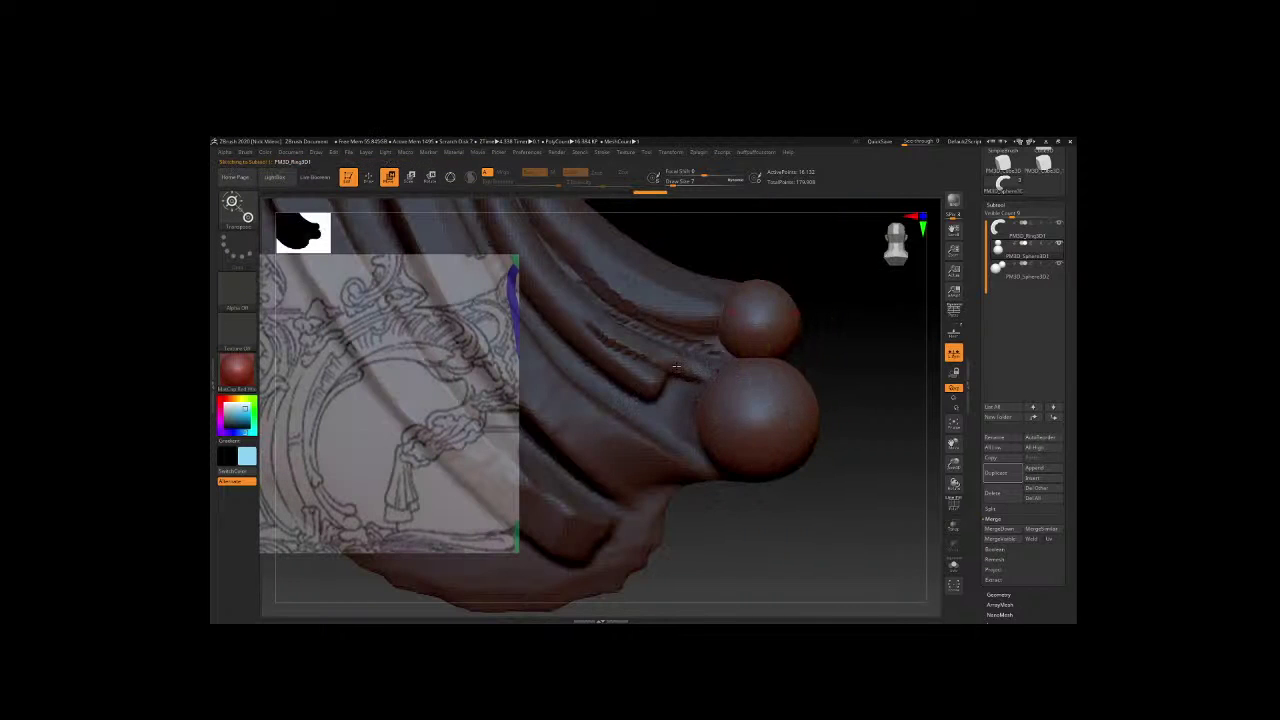
Build up and smooth clay on the fold beside the lower sphere with ClayBuildup.
key(b)
key(m)
key(v)
key(space)
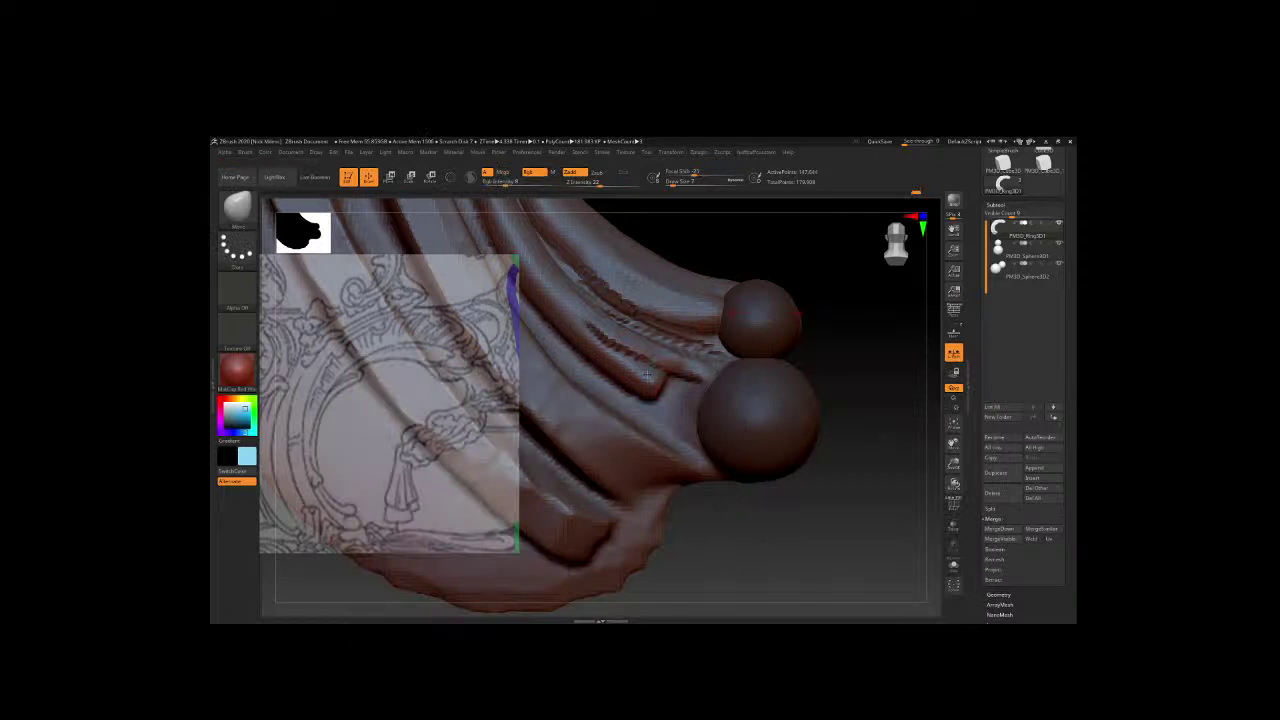
key(b)
key(c)
key(b)
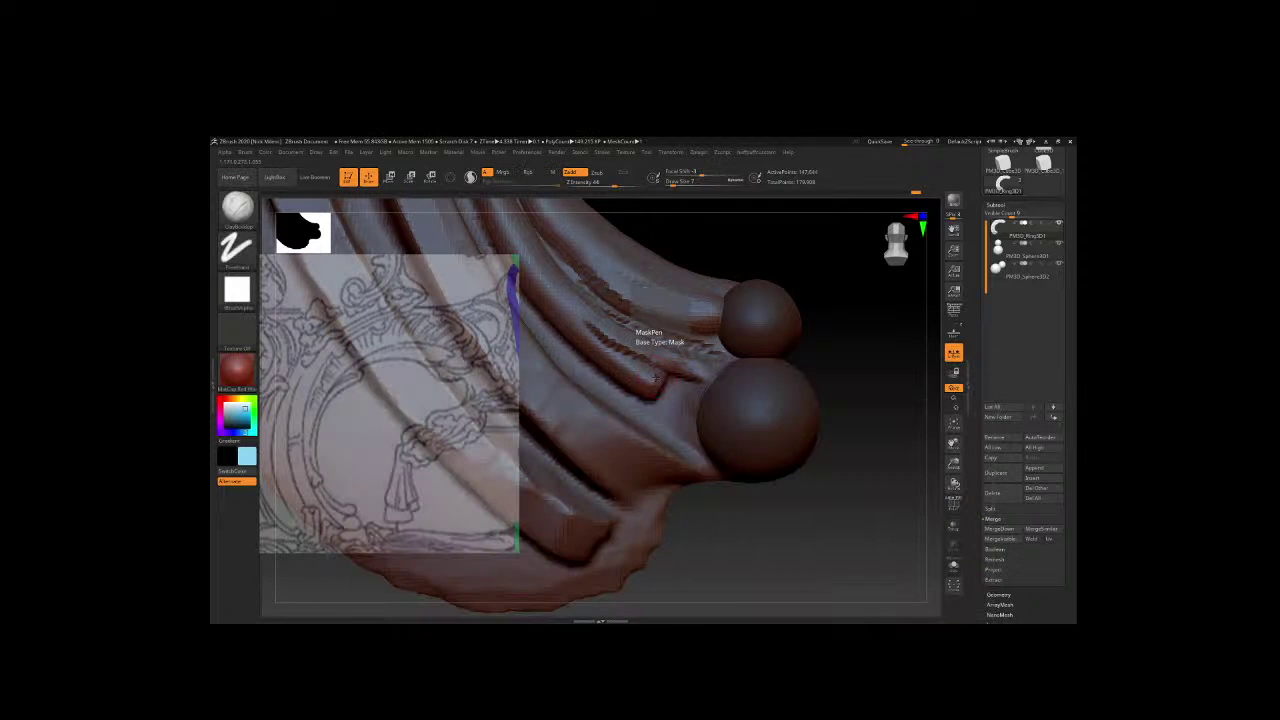
drag(667, 393, 692, 402)
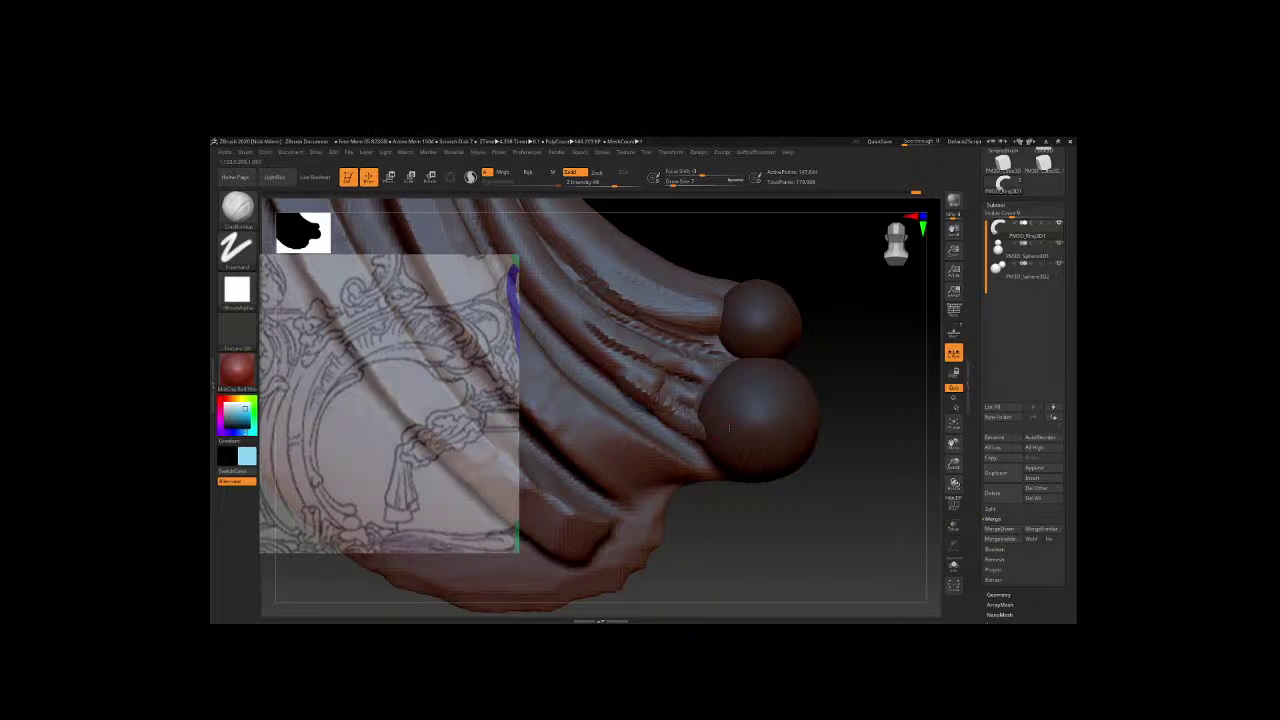
mouse_move(612, 345)
shift+mouse_down()
mouse_move(698, 398)
mouse_move(610, 345)
shift+mouse_up()
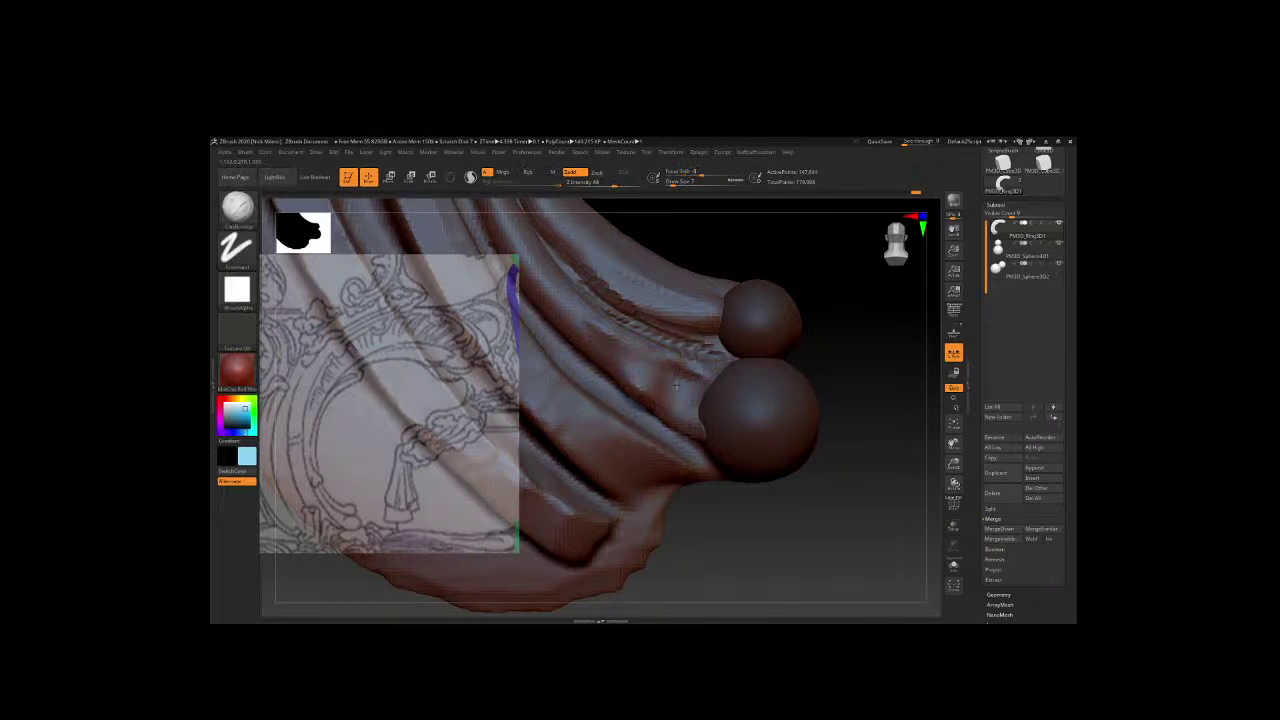
mouse_move(665, 395)
mouse_down()
mouse_move(712, 421)
mouse_move(685, 389)
mouse_up()
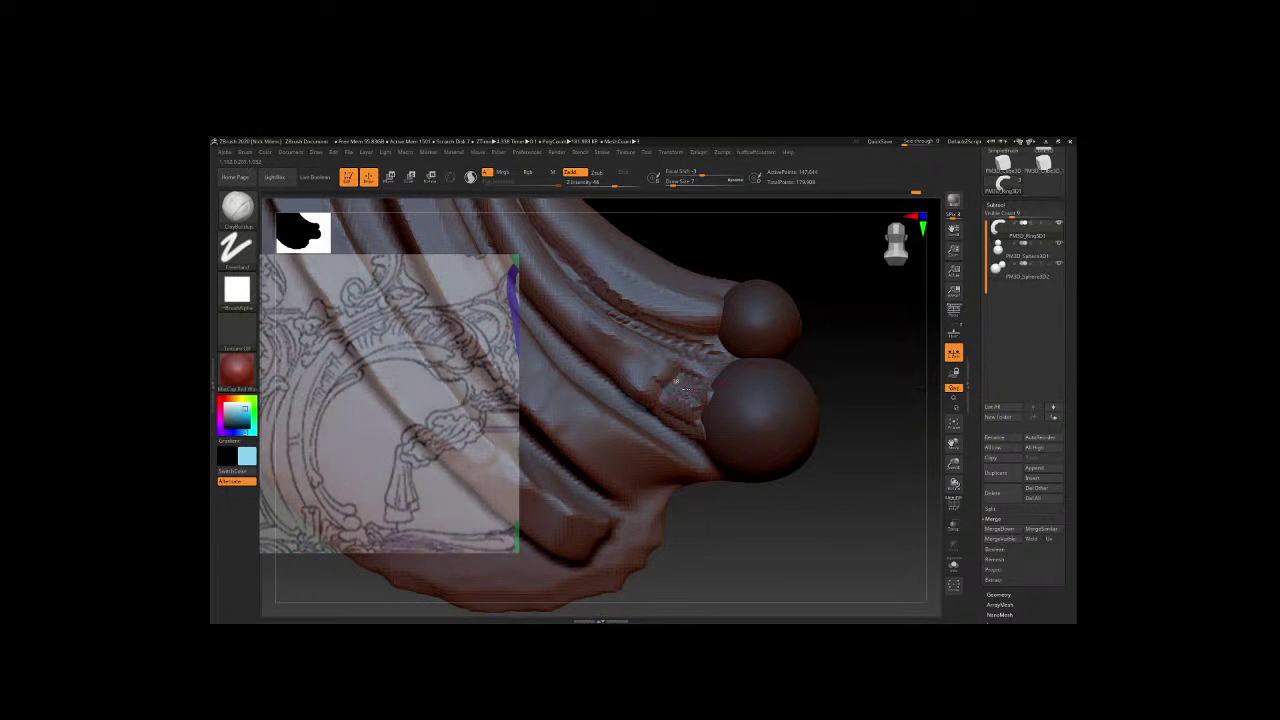
shift+drag(660, 370, 690, 398)
key(space)
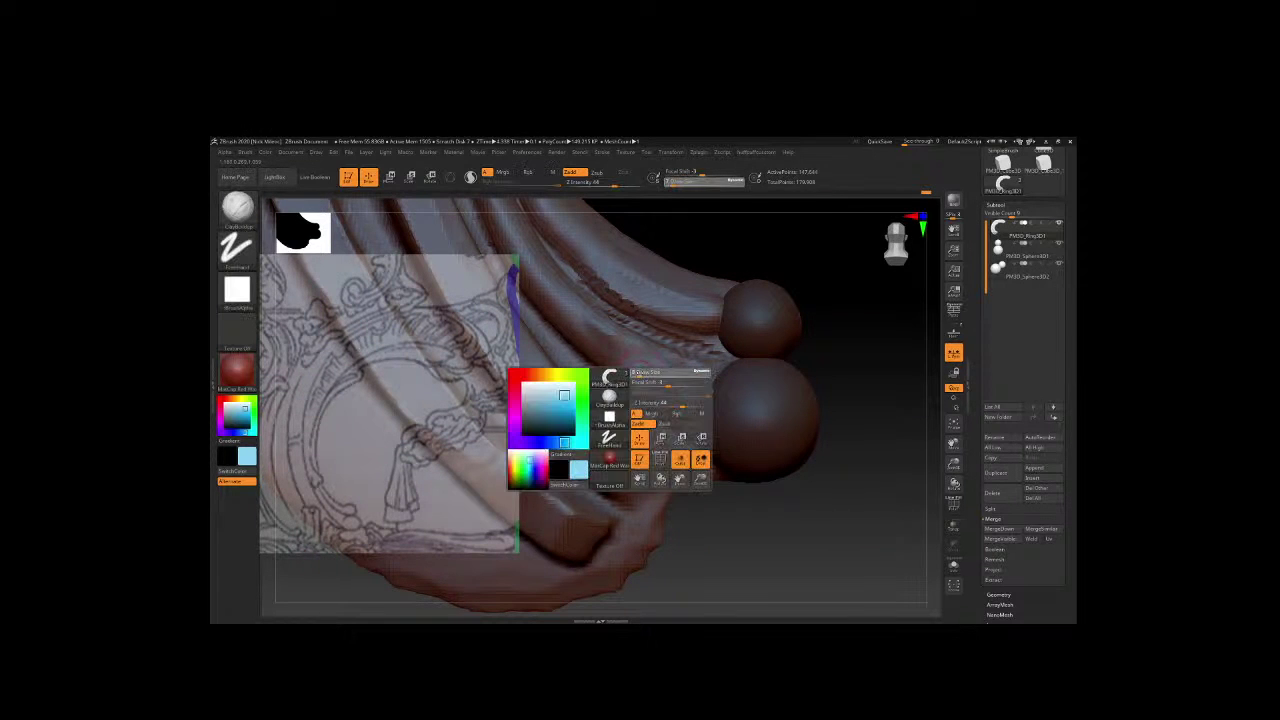
drag(607, 370, 717, 440)
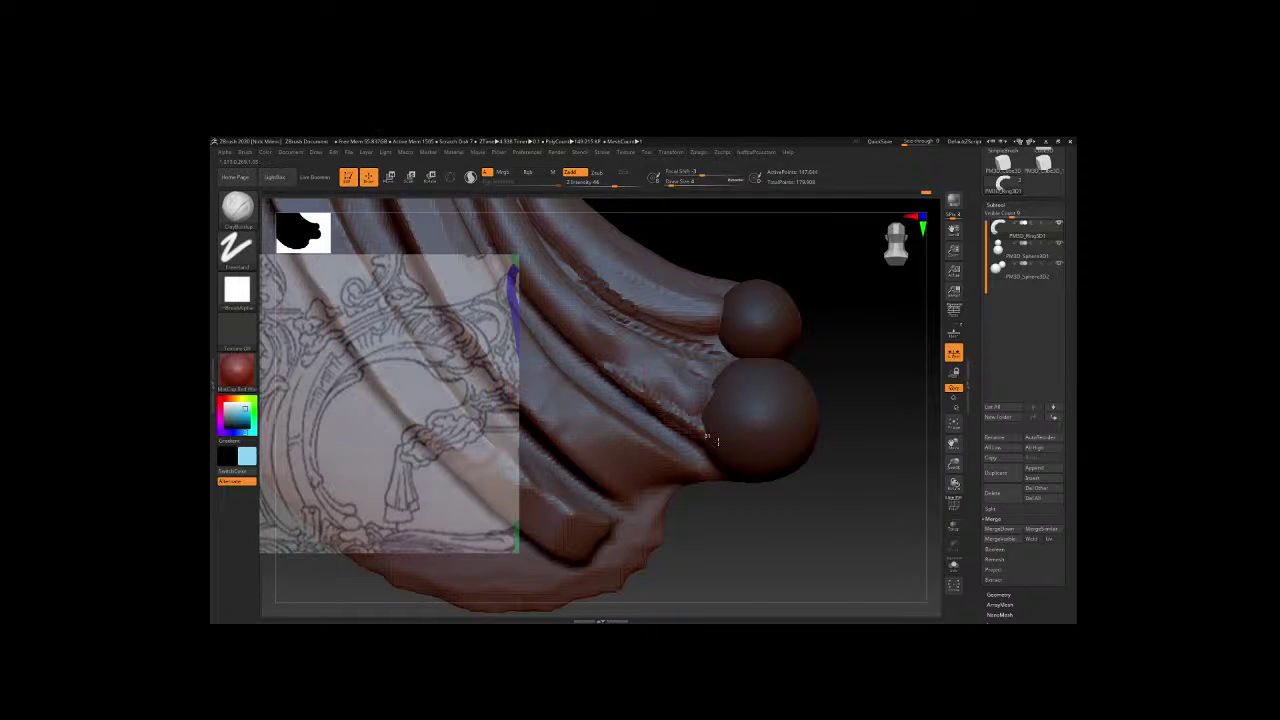
Blend the fold between the lower sphere and the drapery.
alt+drag(764, 535, 737, 499)
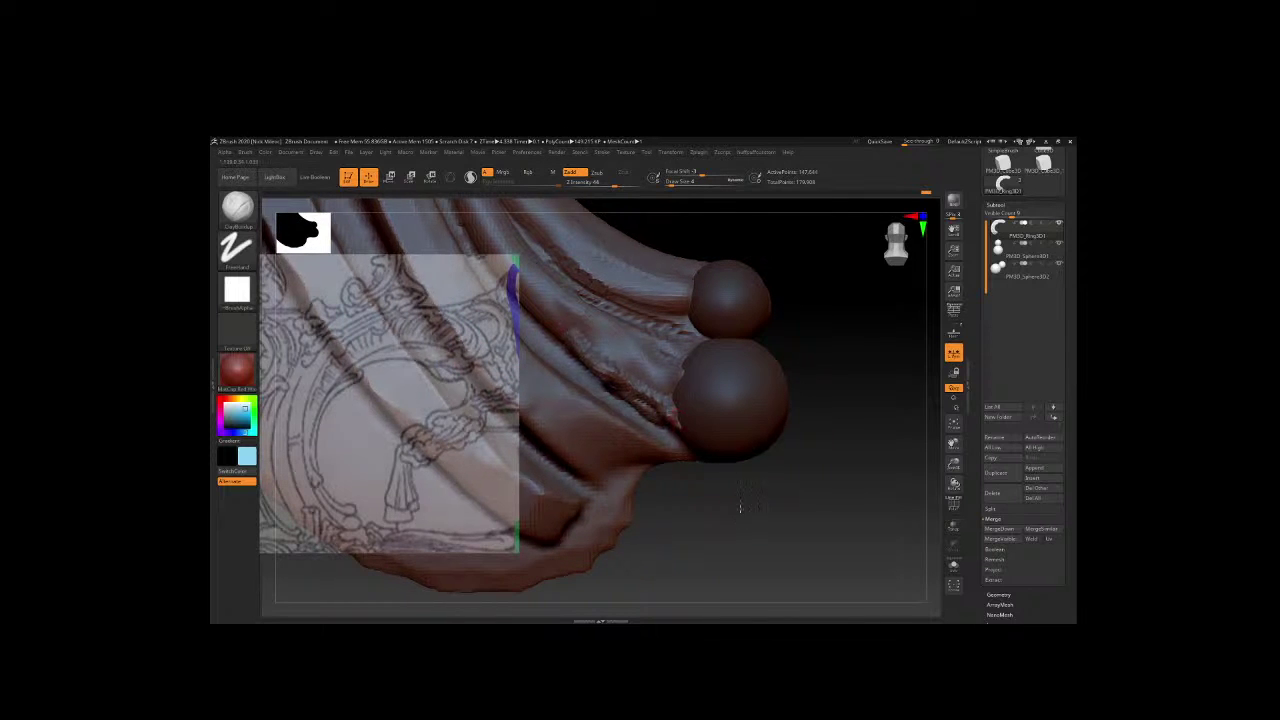
drag(737, 508, 762, 460)
drag(780, 508, 588, 375)
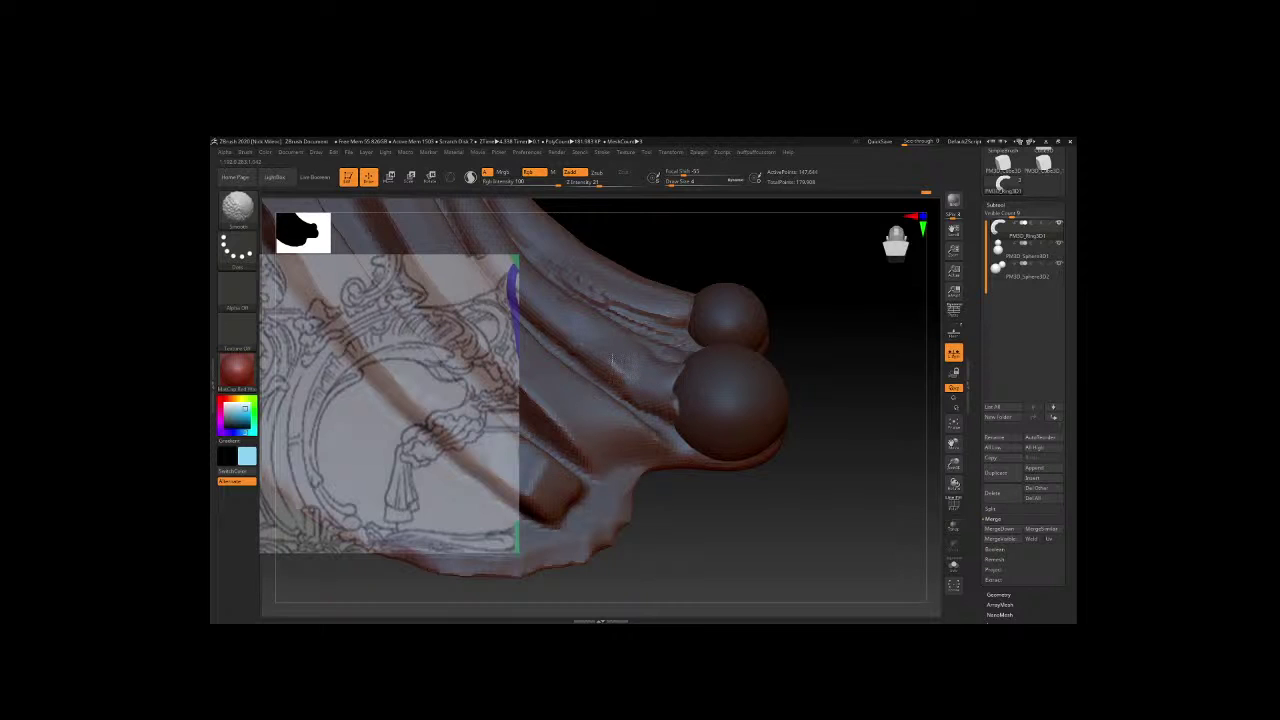
drag(612, 359, 650, 400)
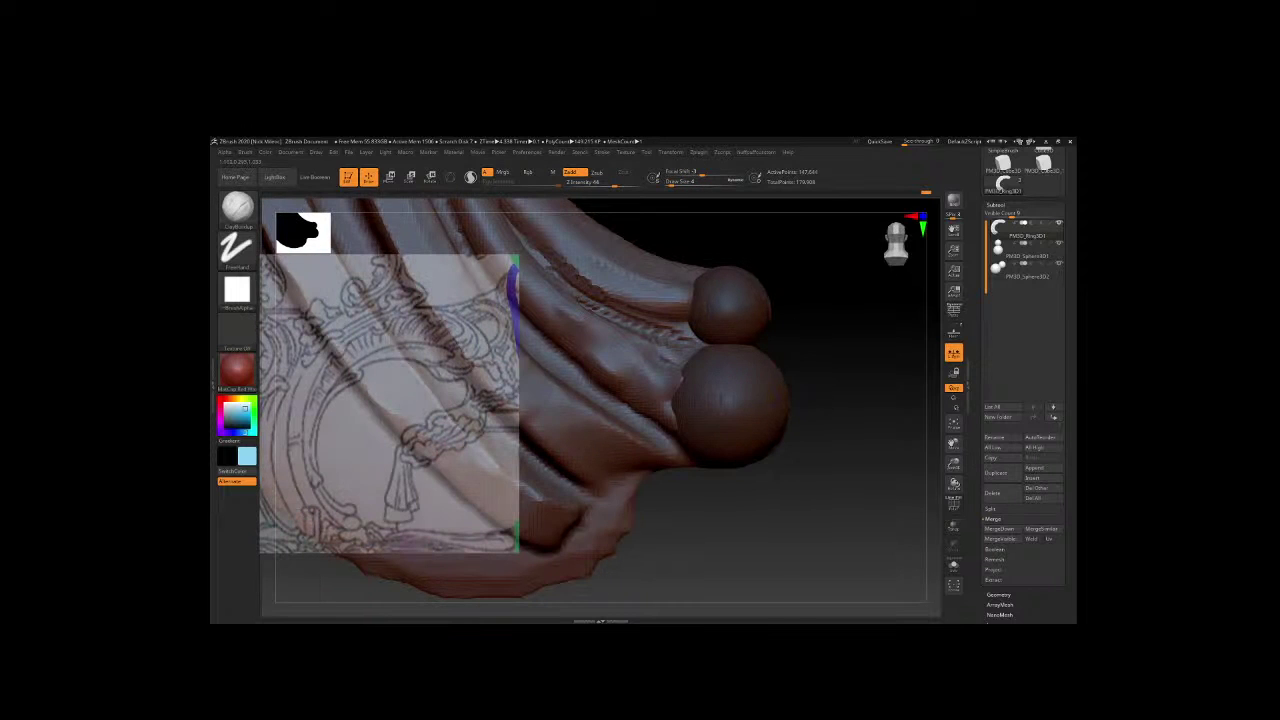
key(space)
key(space)
mouse_move(626, 362)
mouse_down()
mouse_move(812, 423)
mouse_move(845, 374)
mouse_move(852, 503)
mouse_up()
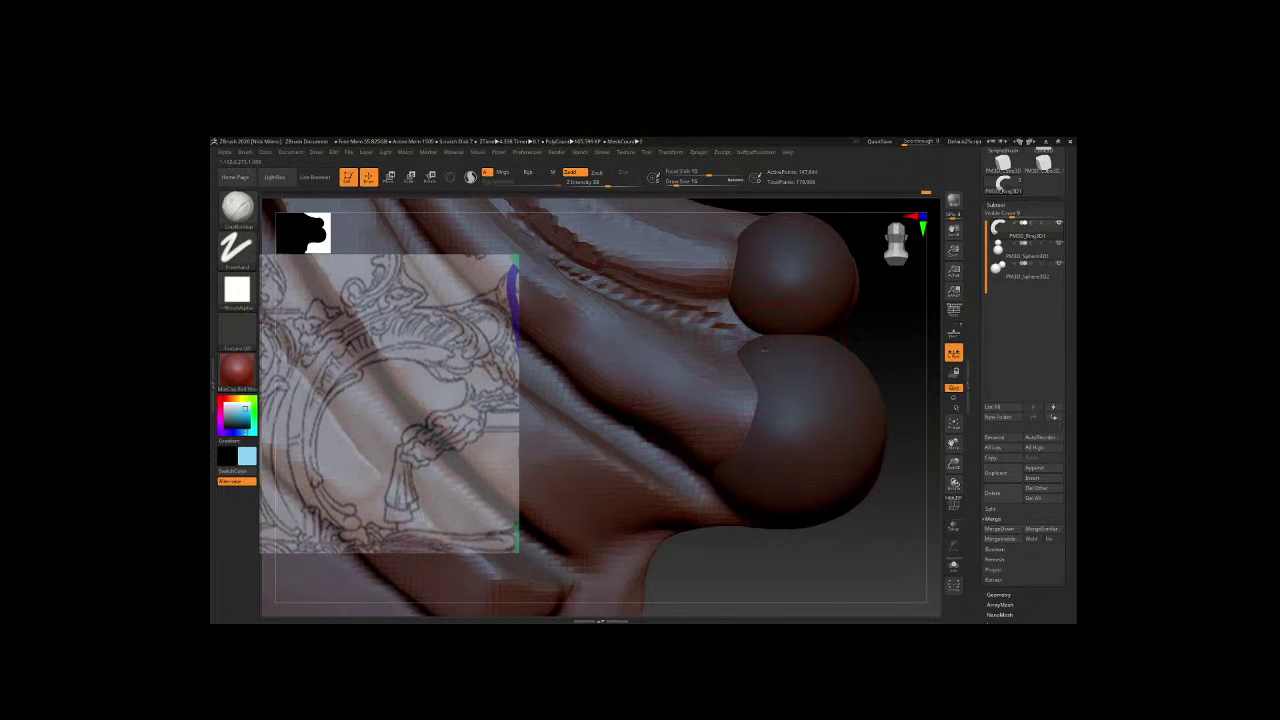
Switch to the Move brush and bring the live-stream browser window forward.
key(b)
key(m)
key(v)
key(space)
key(space)
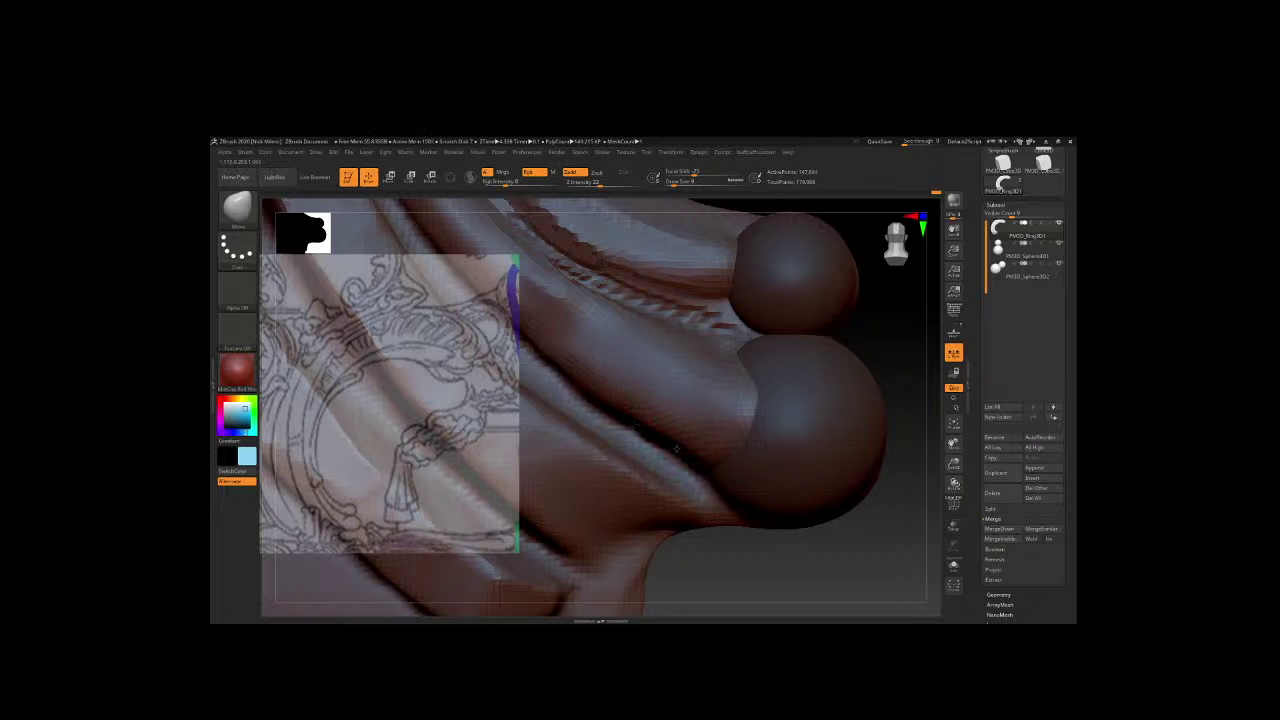
key(alt+Tab)
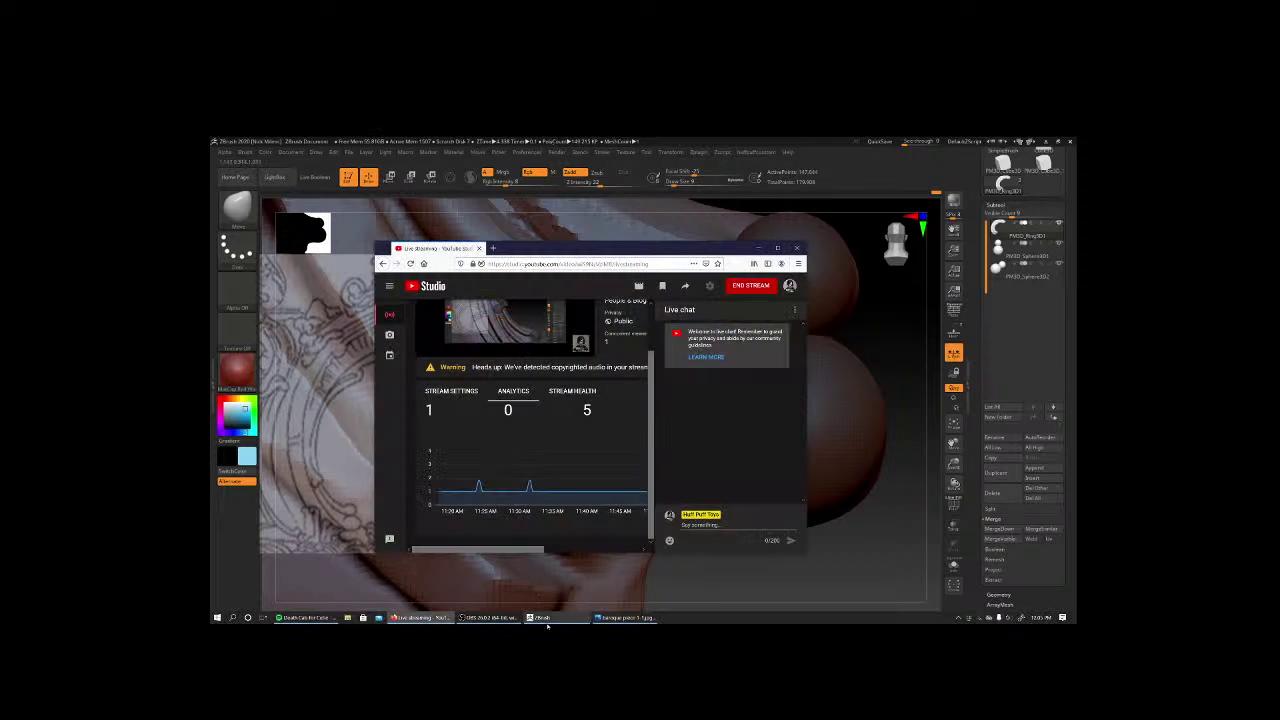
Search Google for 'coffee' in a new Firefox tab and show the image results.
click(490, 248)
text(coffee)
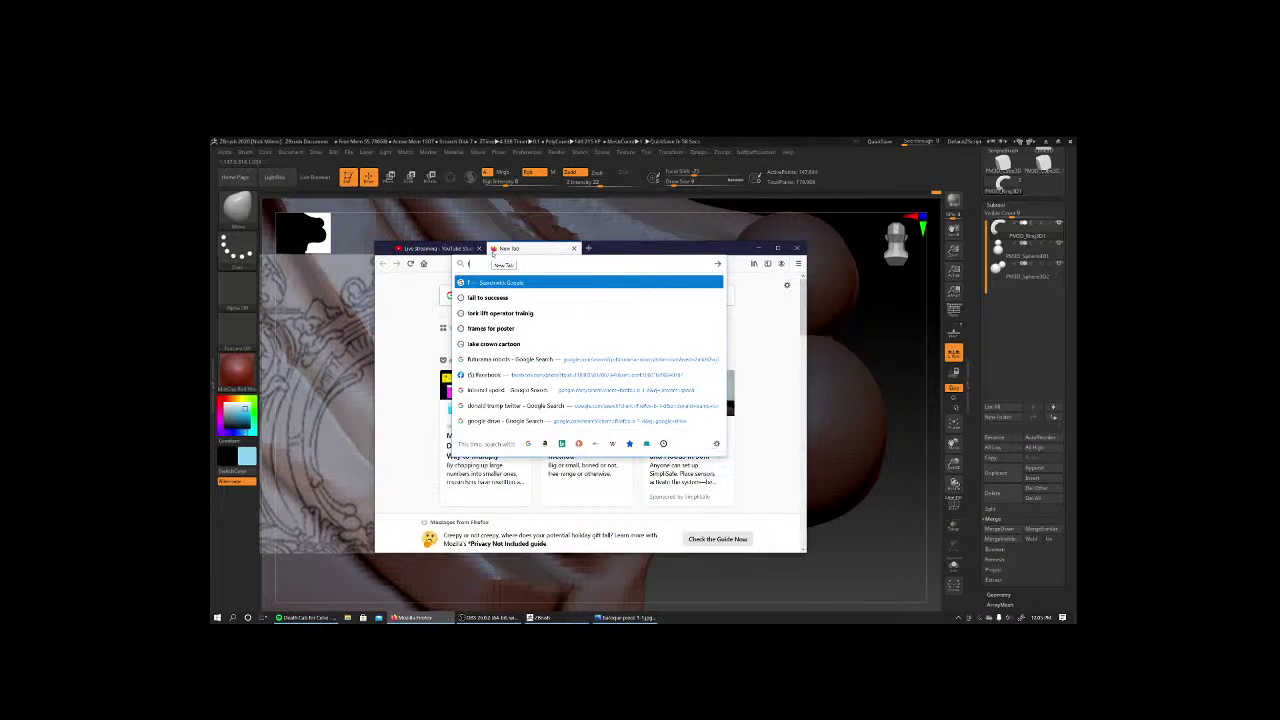
key(Return)
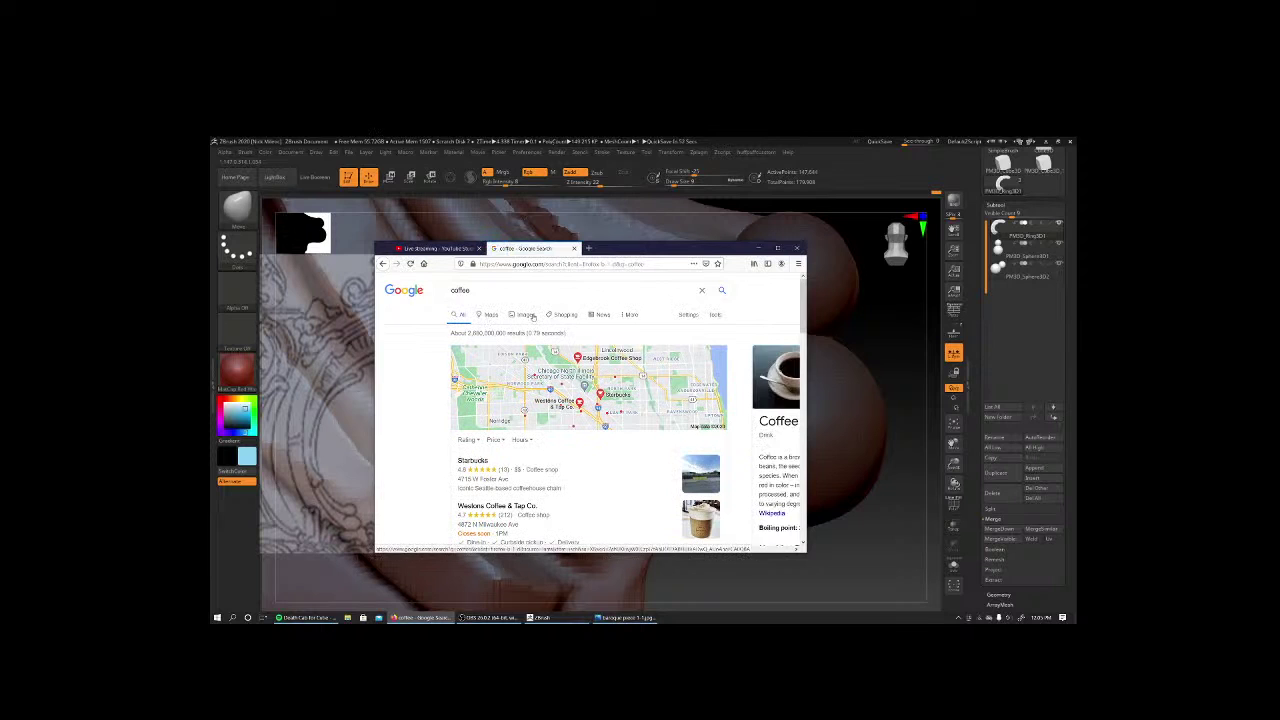
click(530, 314)
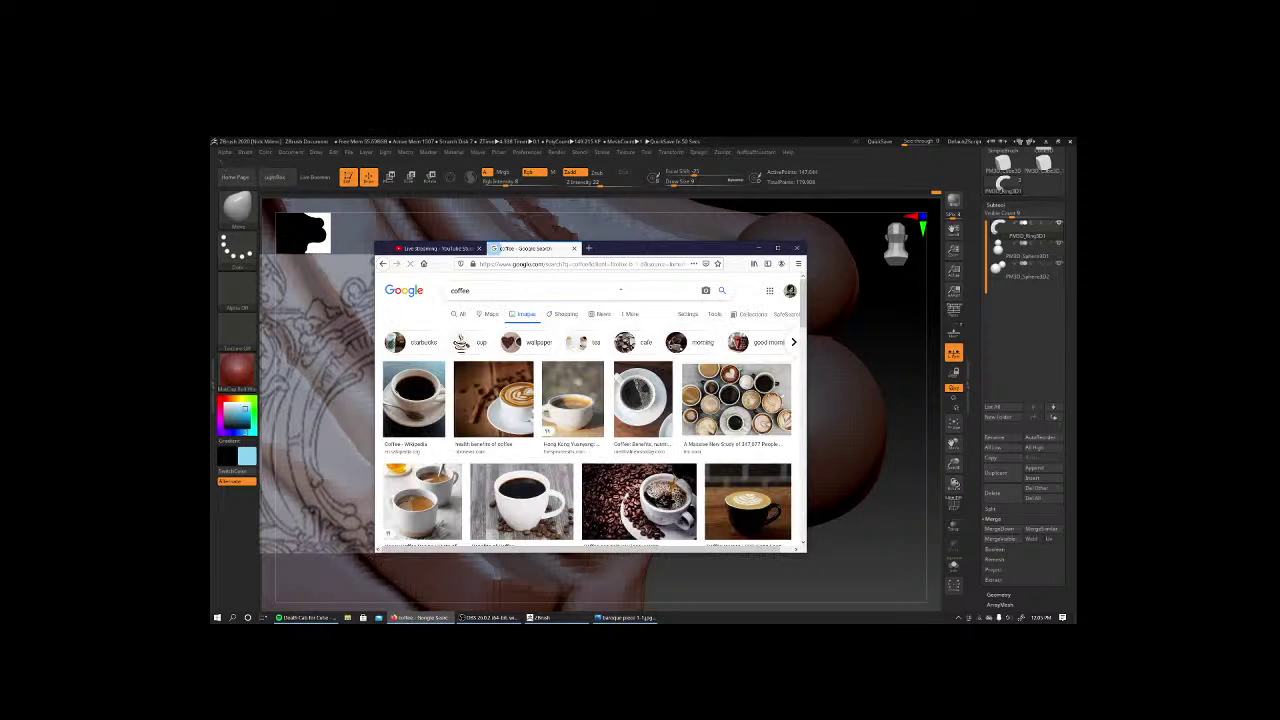
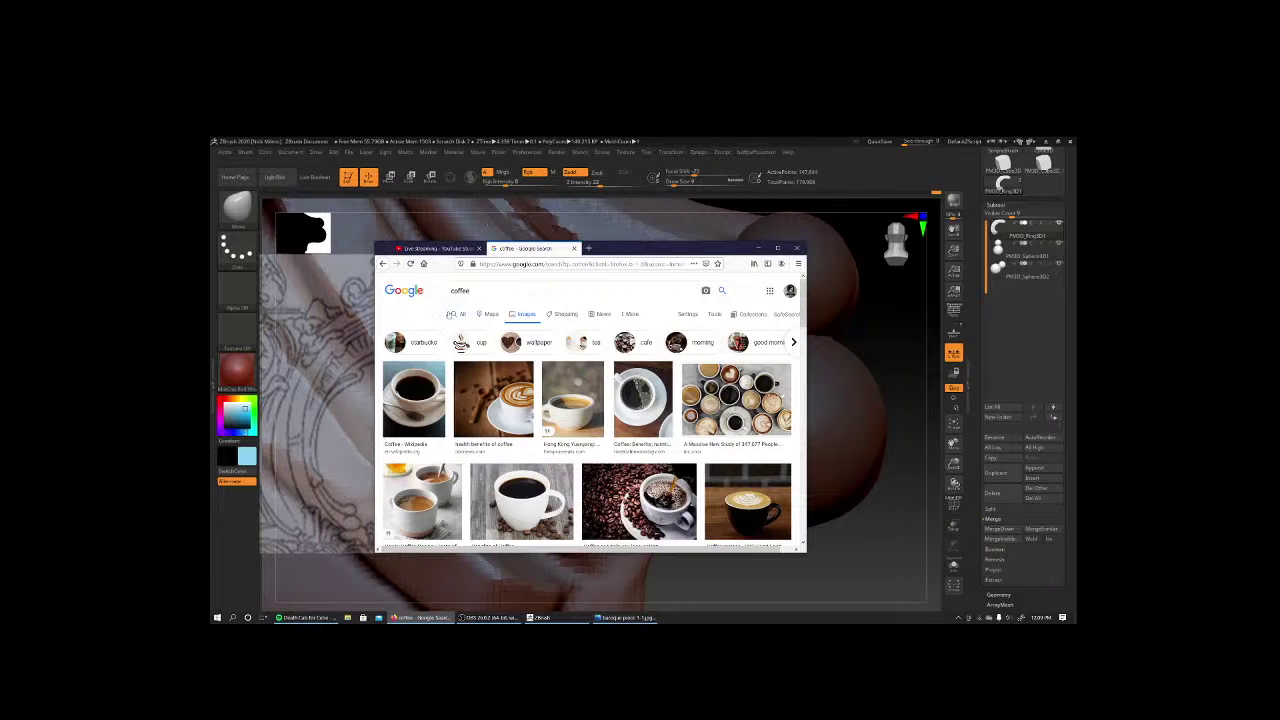
Check the YouTube Studio live stream dashboard, then return to the ZBrush sculpt and orbit it.
click(432, 249)
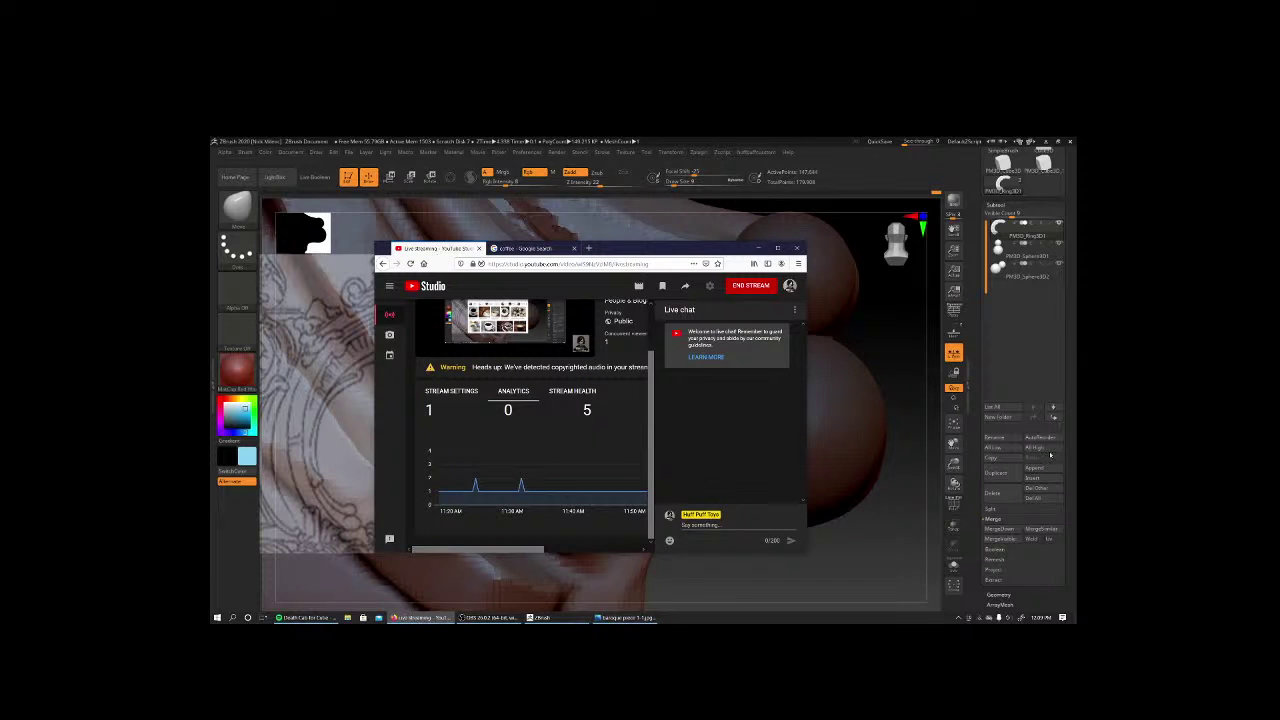
click(1050, 455)
drag(840, 480, 763, 445)
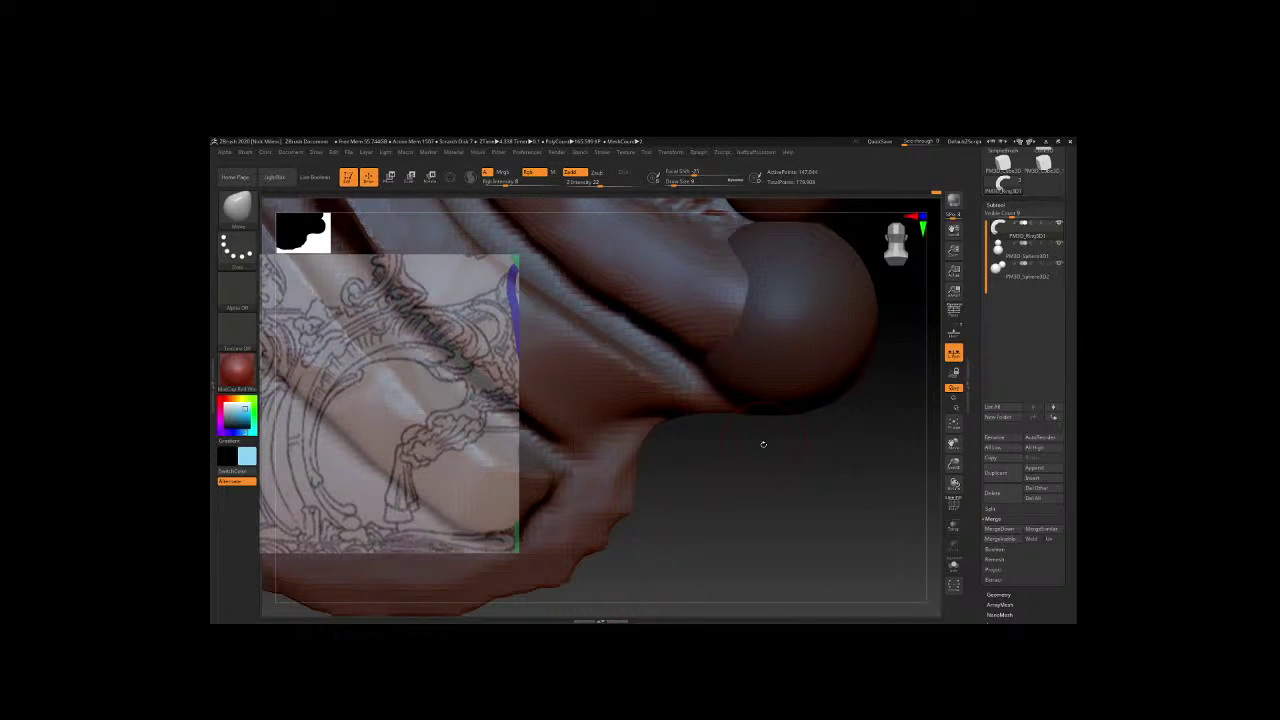
With ClayBuildup, build ridges on the fold above the large sphere and beside the spheres.
mouse_move(776, 489)
mouse_down()
mouse_move(806, 508)
mouse_move(796, 501)
mouse_up()
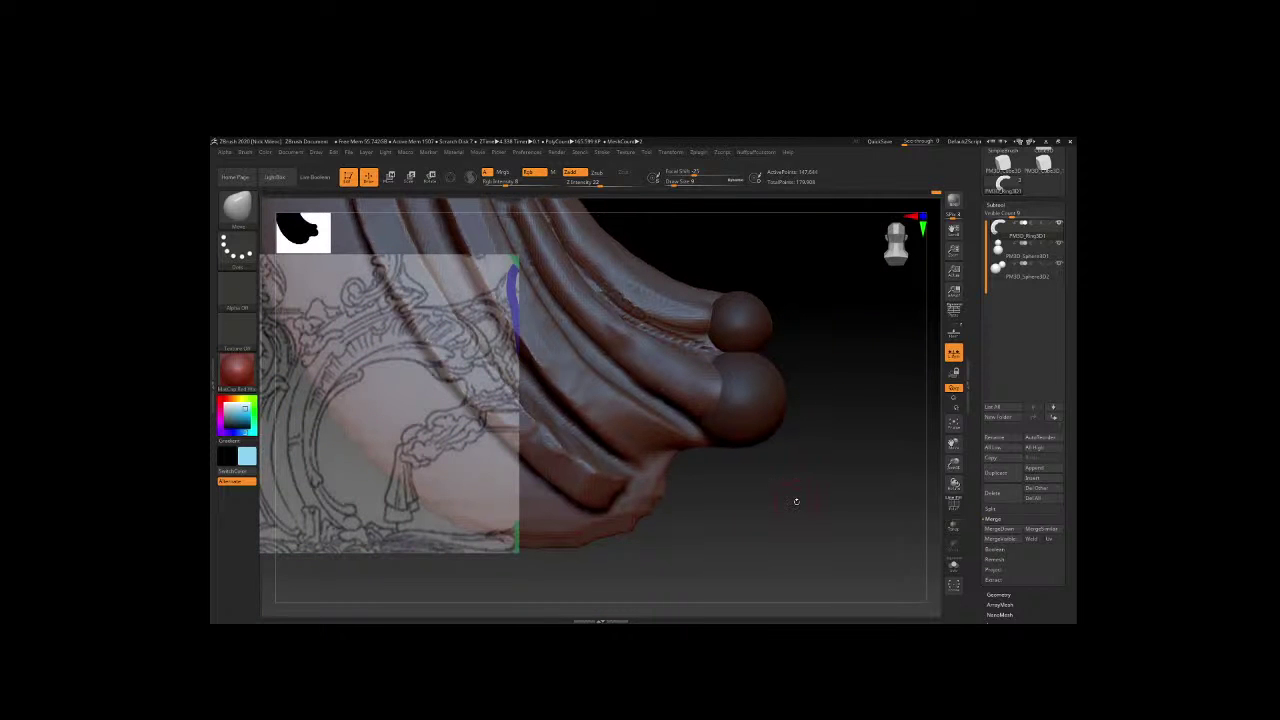
mouse_move(796, 501)
mouse_down()
mouse_move(794, 466)
mouse_move(846, 477)
mouse_move(734, 431)
mouse_up()
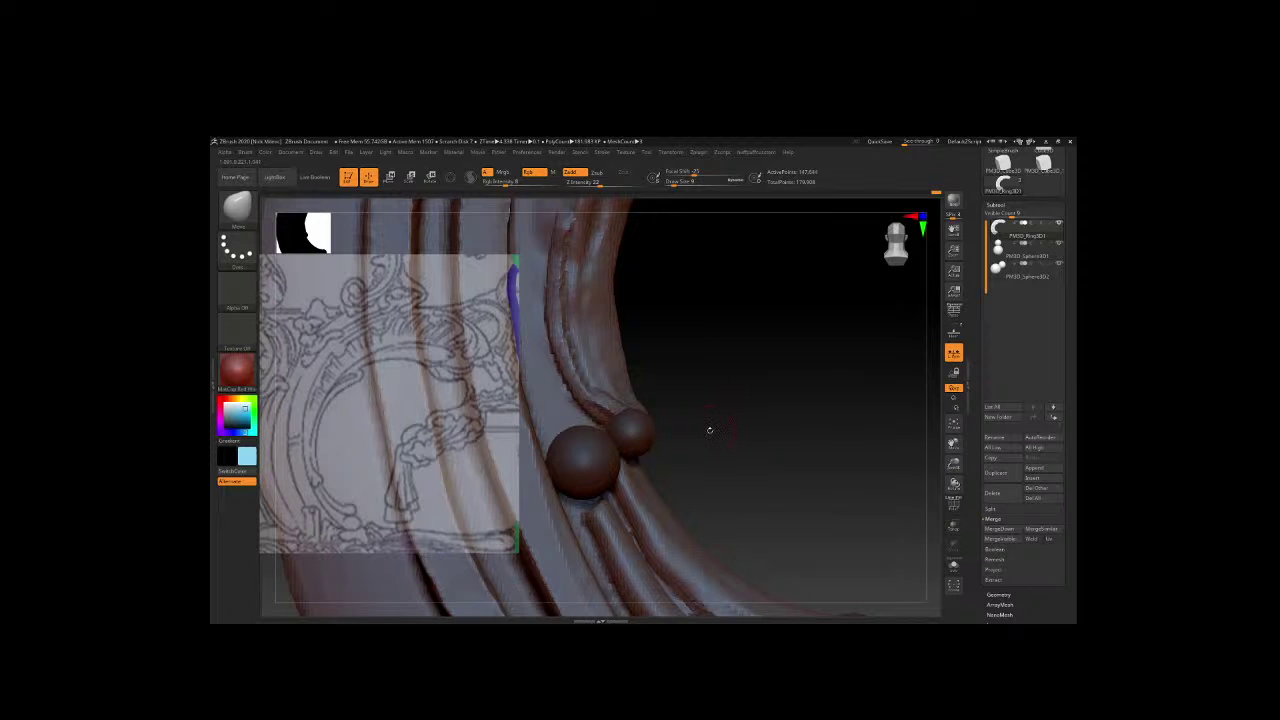
key(b)
key(c)
key(b)
drag(661, 391, 760, 450)
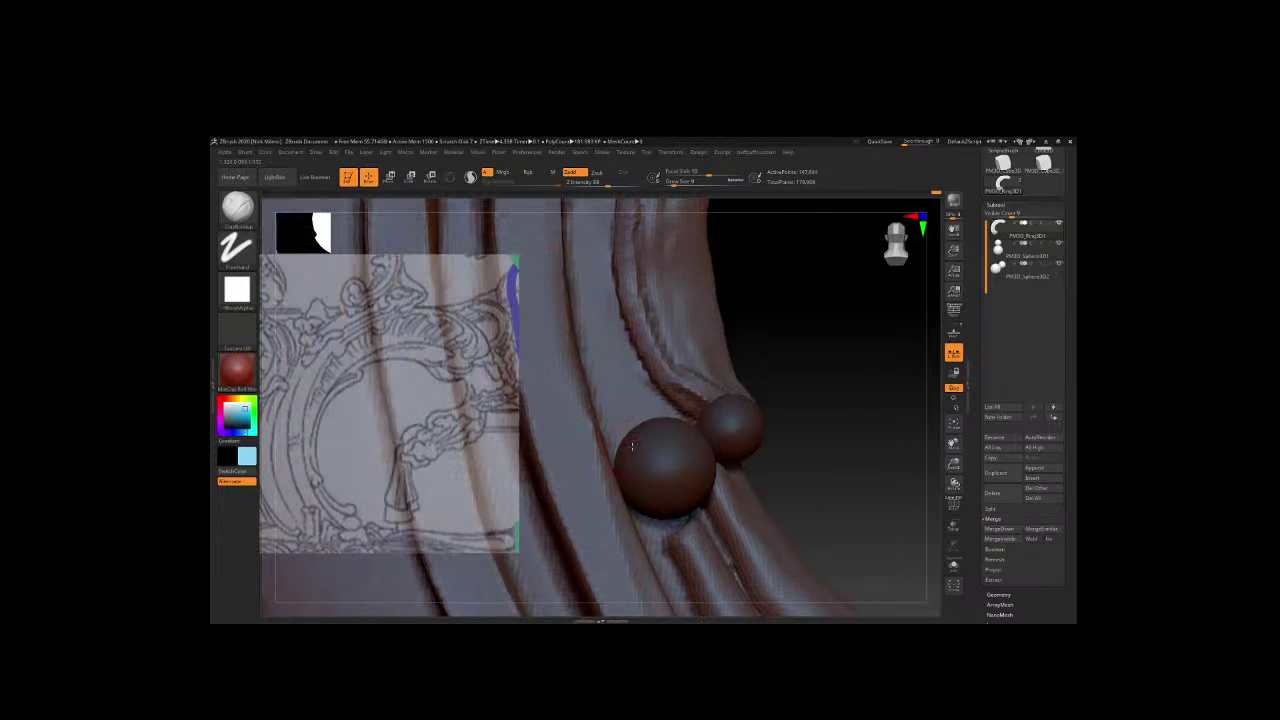
mouse_move(632, 446)
mouse_down()
mouse_move(645, 390)
mouse_move(609, 315)
mouse_up()
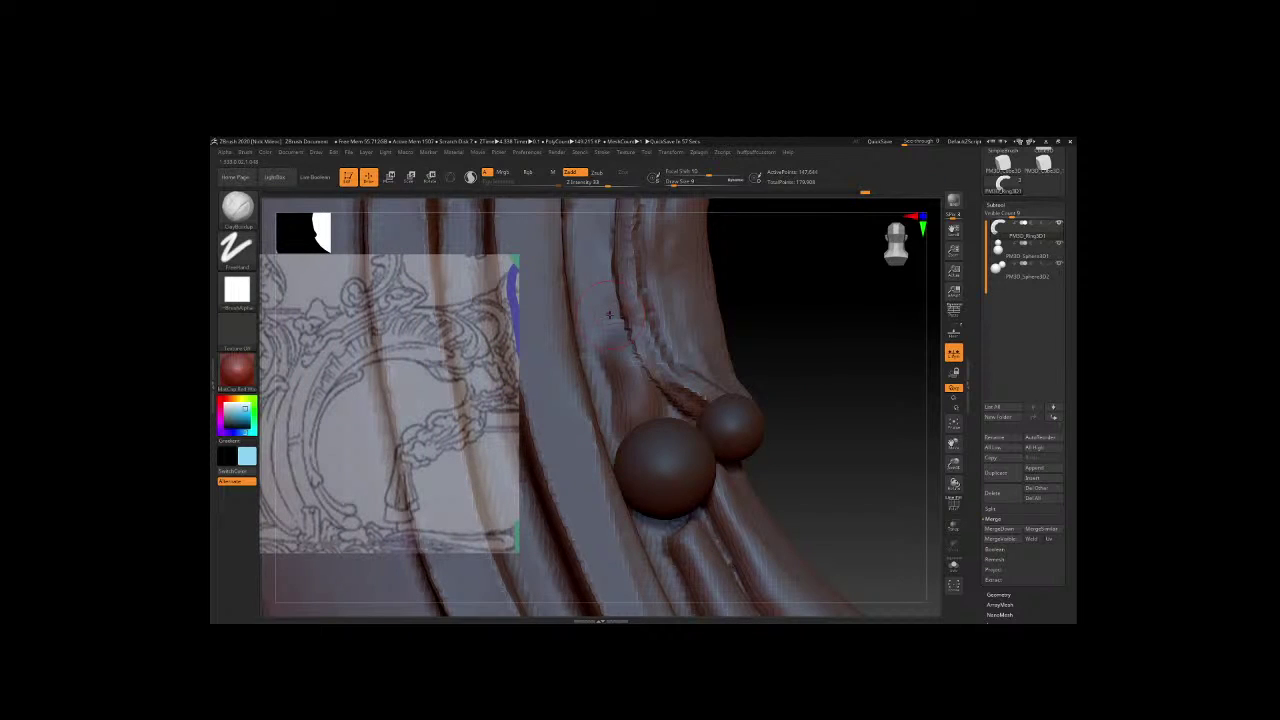
mouse_move(749, 376)
alt+mouse_down()
mouse_move(789, 448)
mouse_move(791, 413)
alt+mouse_up()
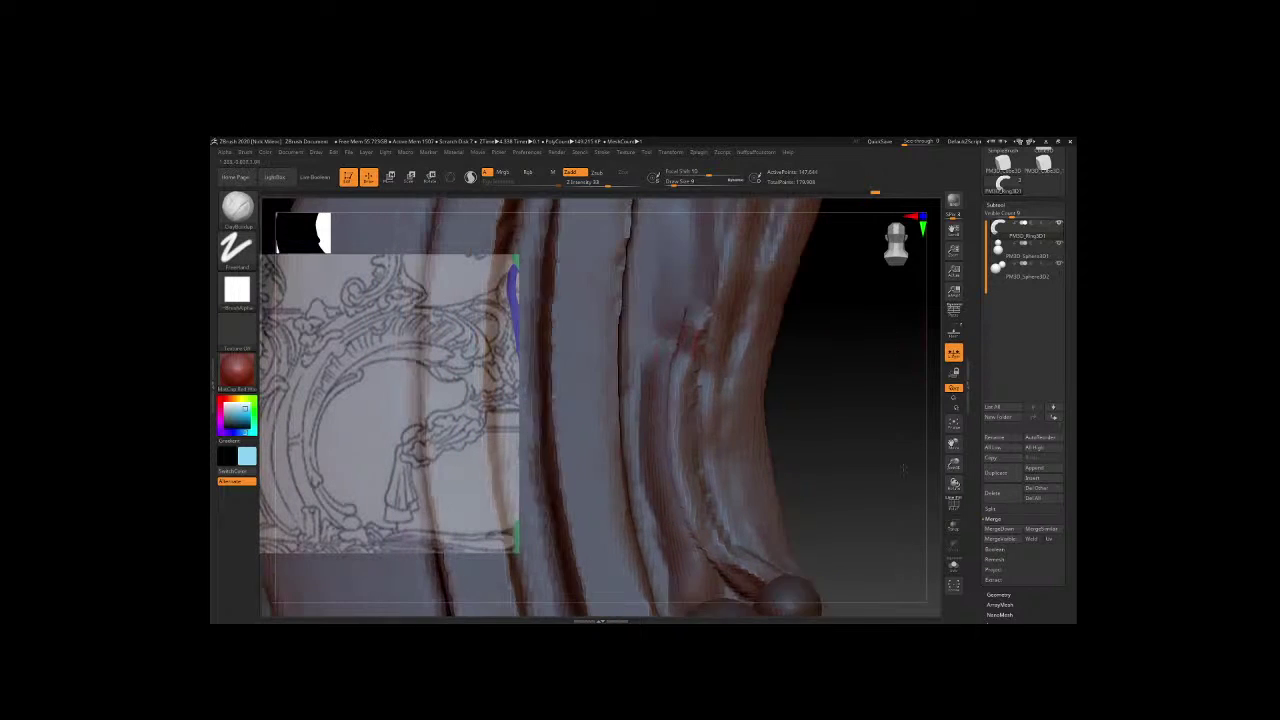
drag(658, 400, 700, 245)
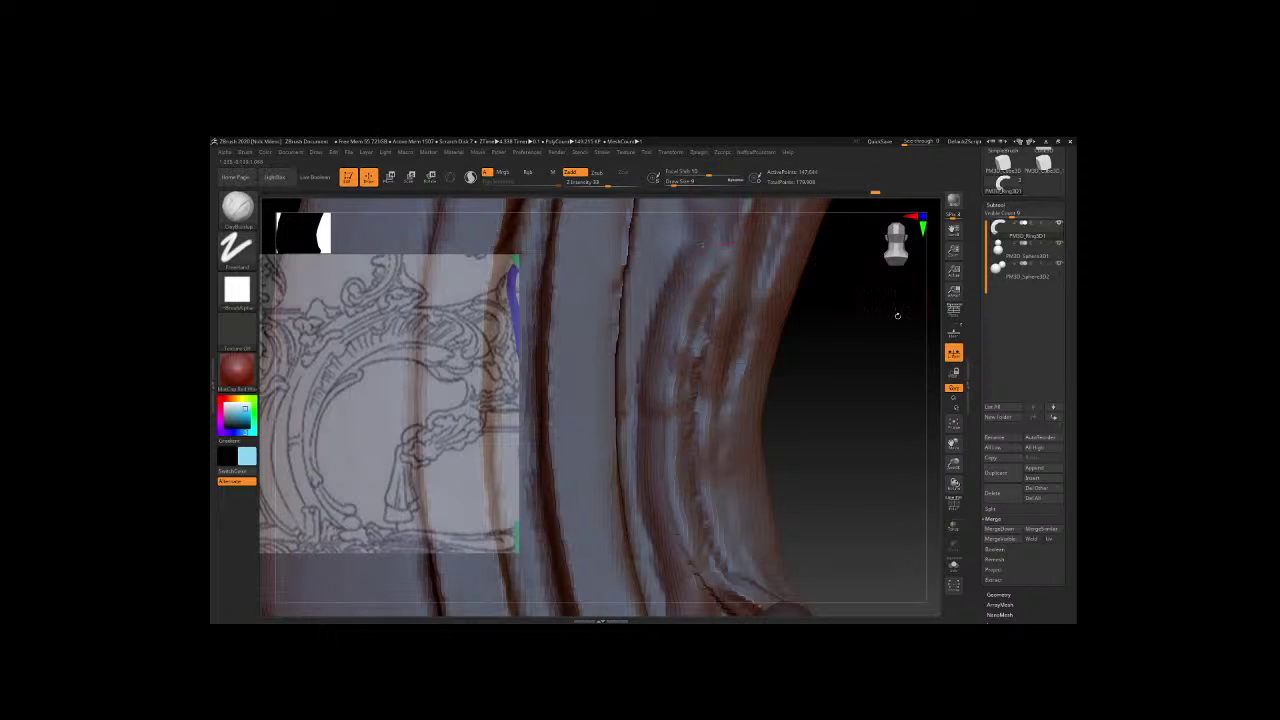
mouse_move(886, 337)
mouse_down()
mouse_move(882, 487)
mouse_move(629, 397)
mouse_move(628, 354)
mouse_move(600, 465)
mouse_up()
drag(800, 450, 643, 396)
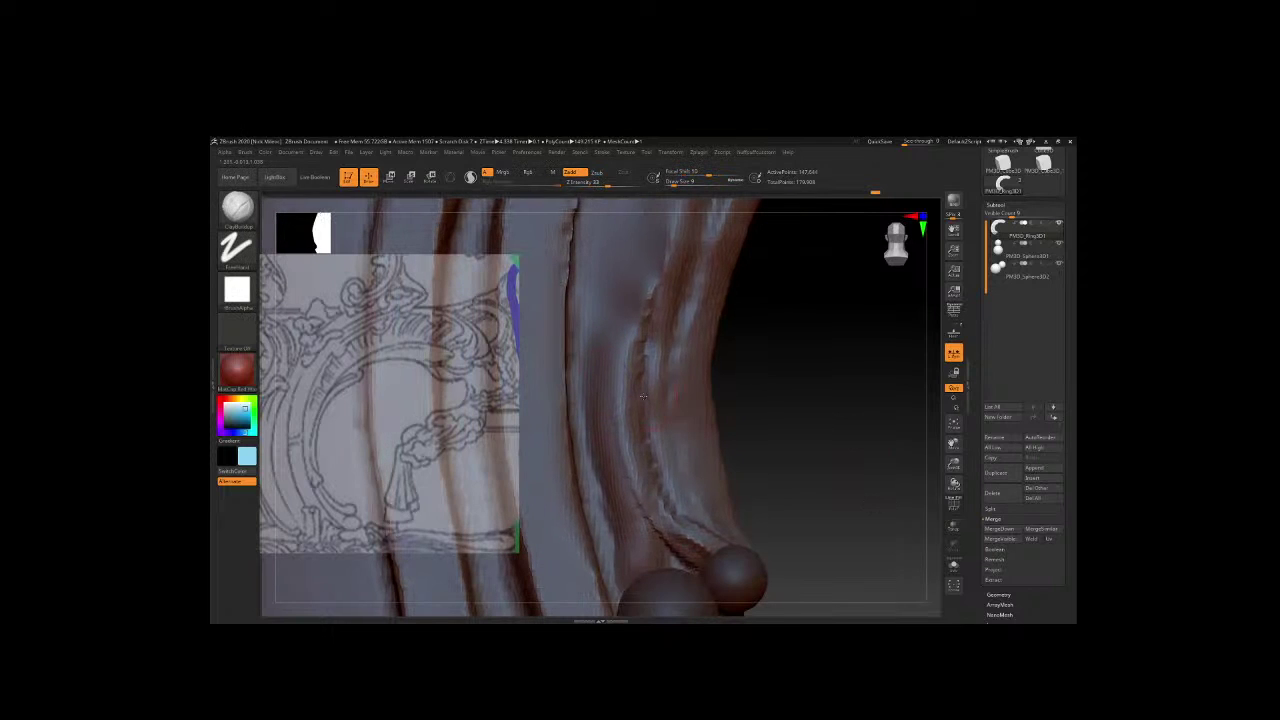
drag(654, 340, 610, 500)
Reduce draw size to 3 and inflate the crease above the two spheres with Inflate.
key(space)
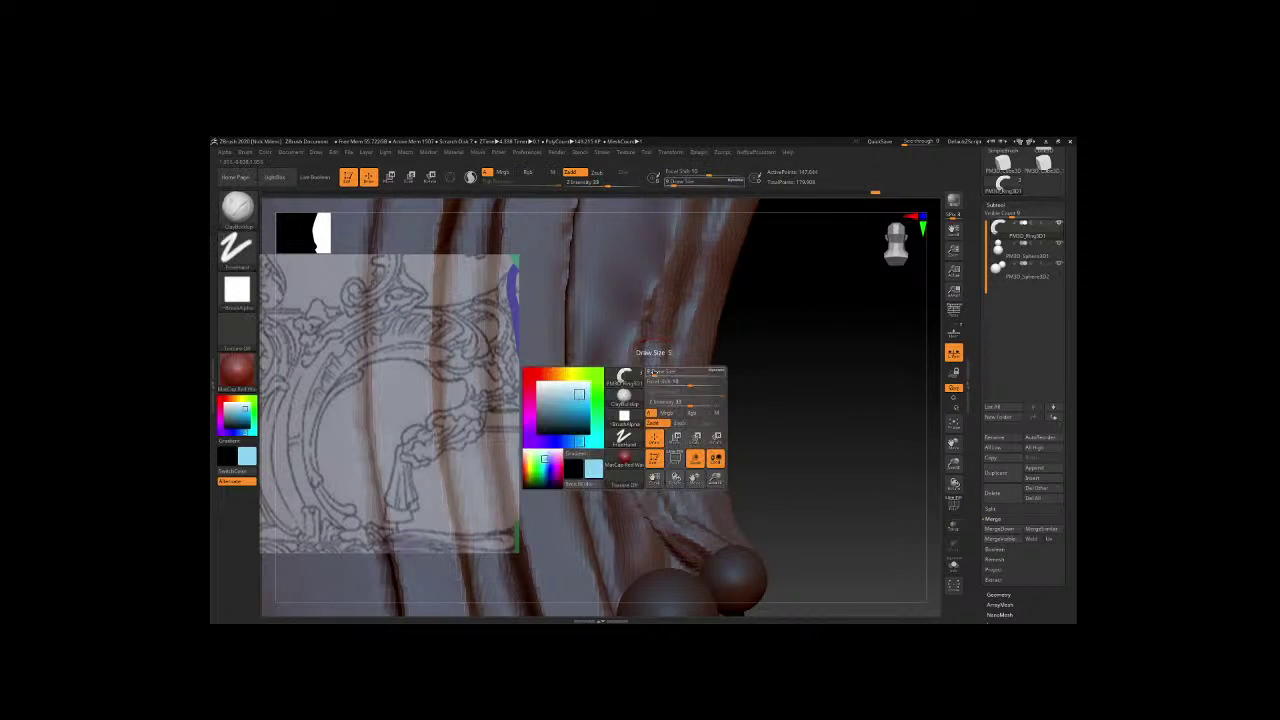
drag(653, 372, 648, 372)
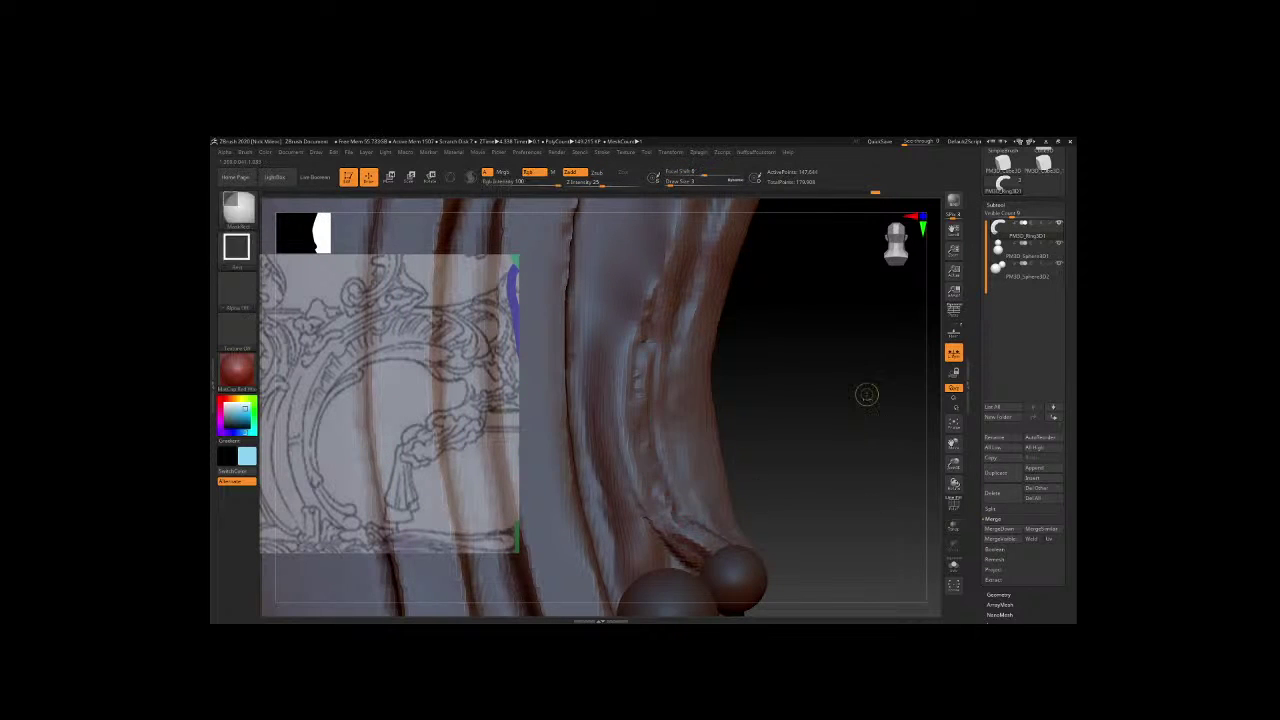
drag(828, 443, 776, 370)
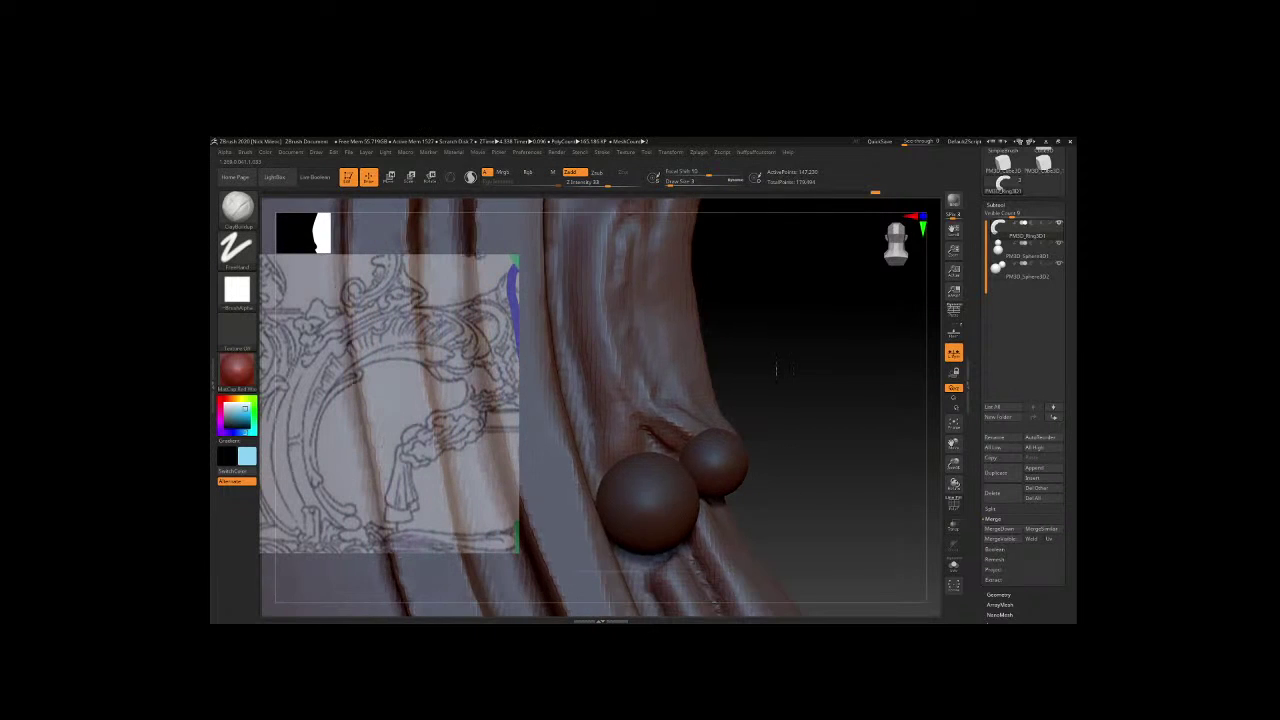
key(b)
key(Escape)
key(b)
key(i)
key(n)
key(space)
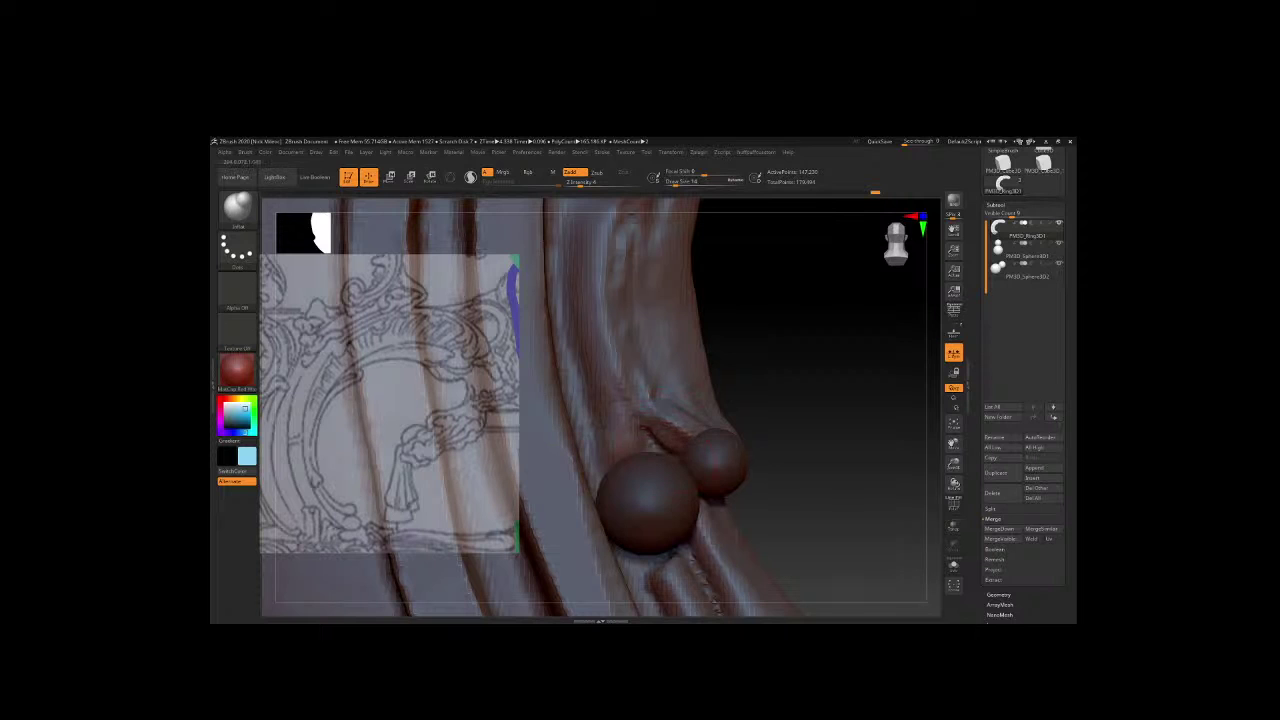
mouse_move(638, 449)
mouse_down()
mouse_move(672, 436)
mouse_move(690, 455)
mouse_up()
key(space)
ctrl+drag(818, 420, 818, 339)
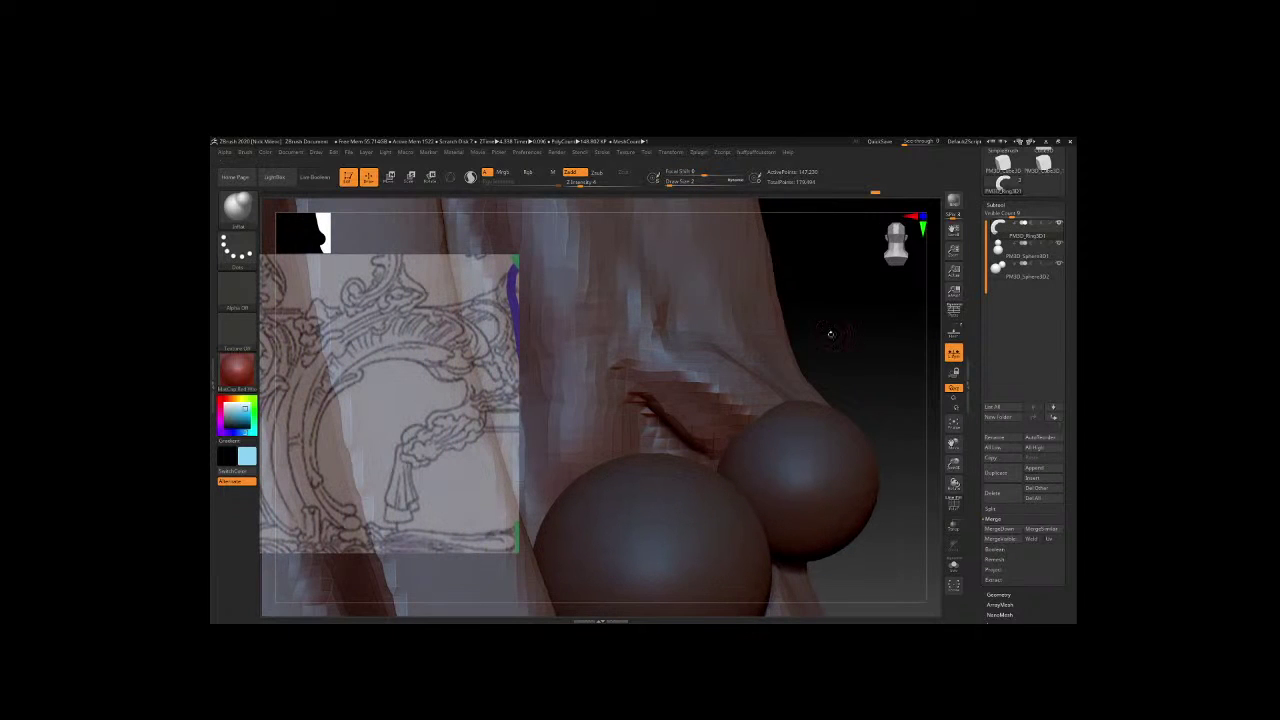
Build up and reshape the crease between the spheres with ClayBuildup.
key(b)
key(c)
key(b)
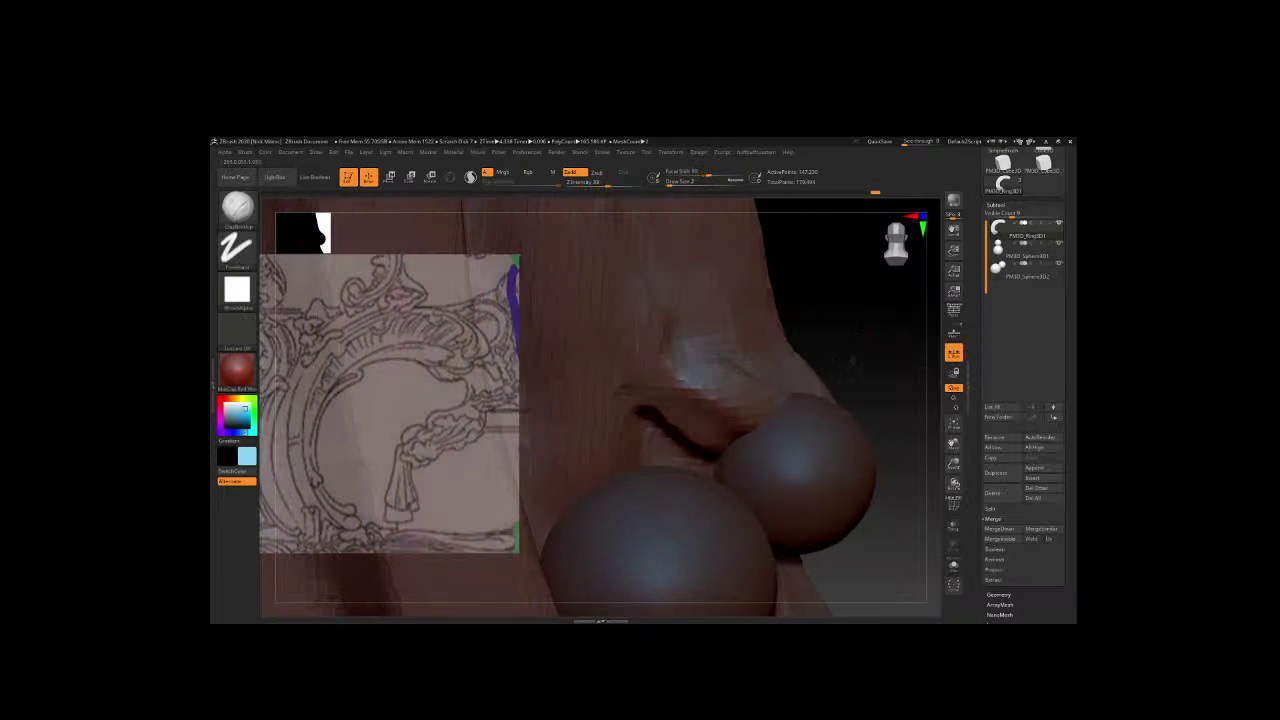
drag(658, 436, 724, 484)
drag(632, 453, 675, 458)
mouse_move(635, 410)
mouse_down()
mouse_move(705, 455)
mouse_move(678, 462)
mouse_move(683, 474)
mouse_move(851, 354)
mouse_up()
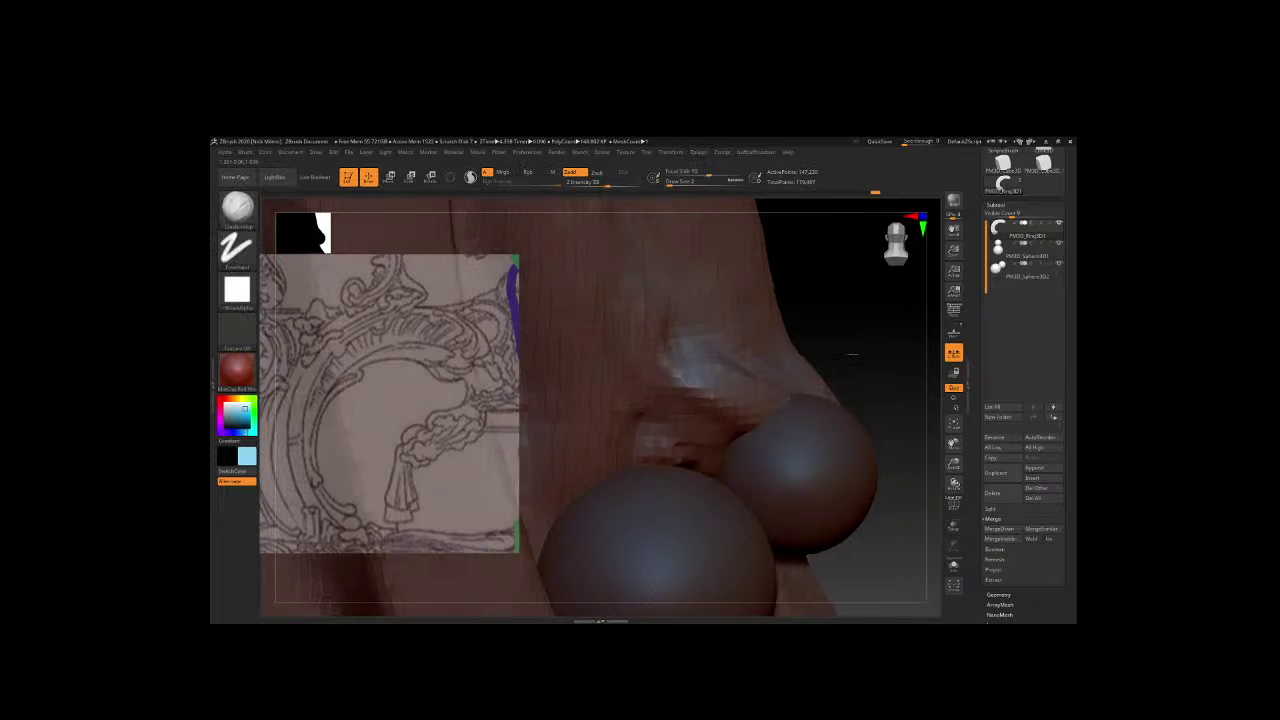
right_drag(851, 354, 675, 470)
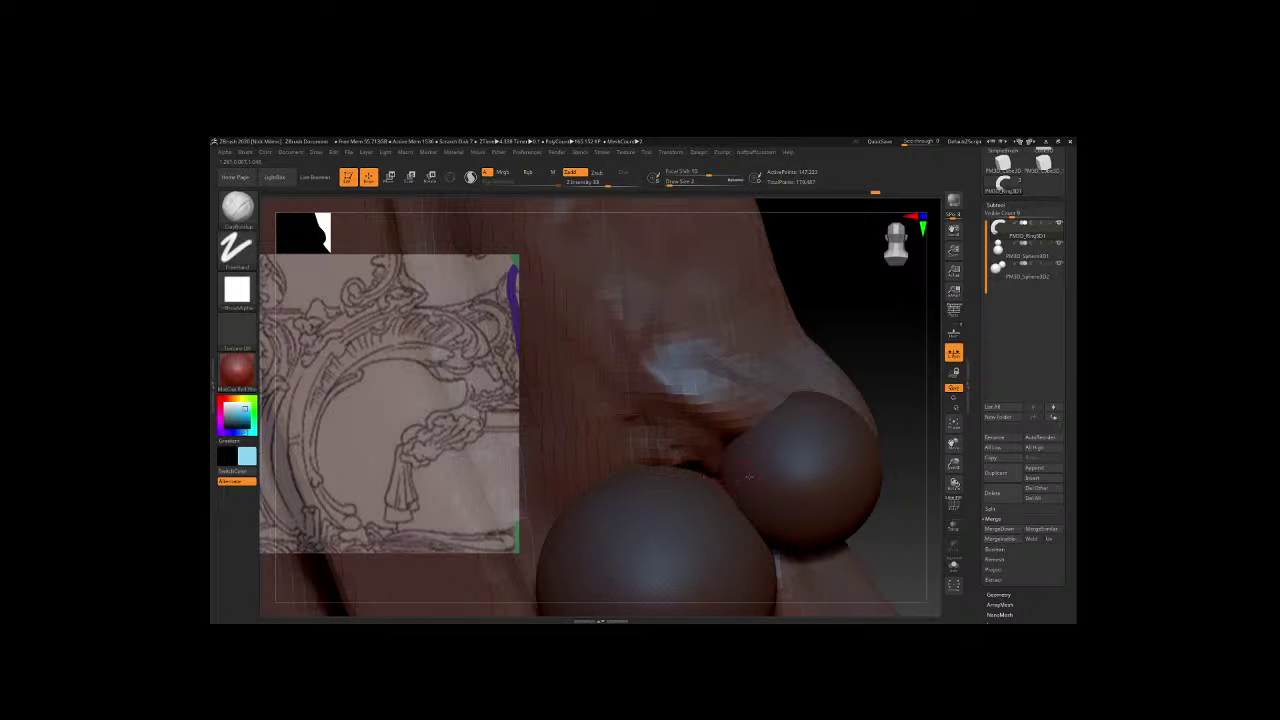
mouse_move(1030, 270)
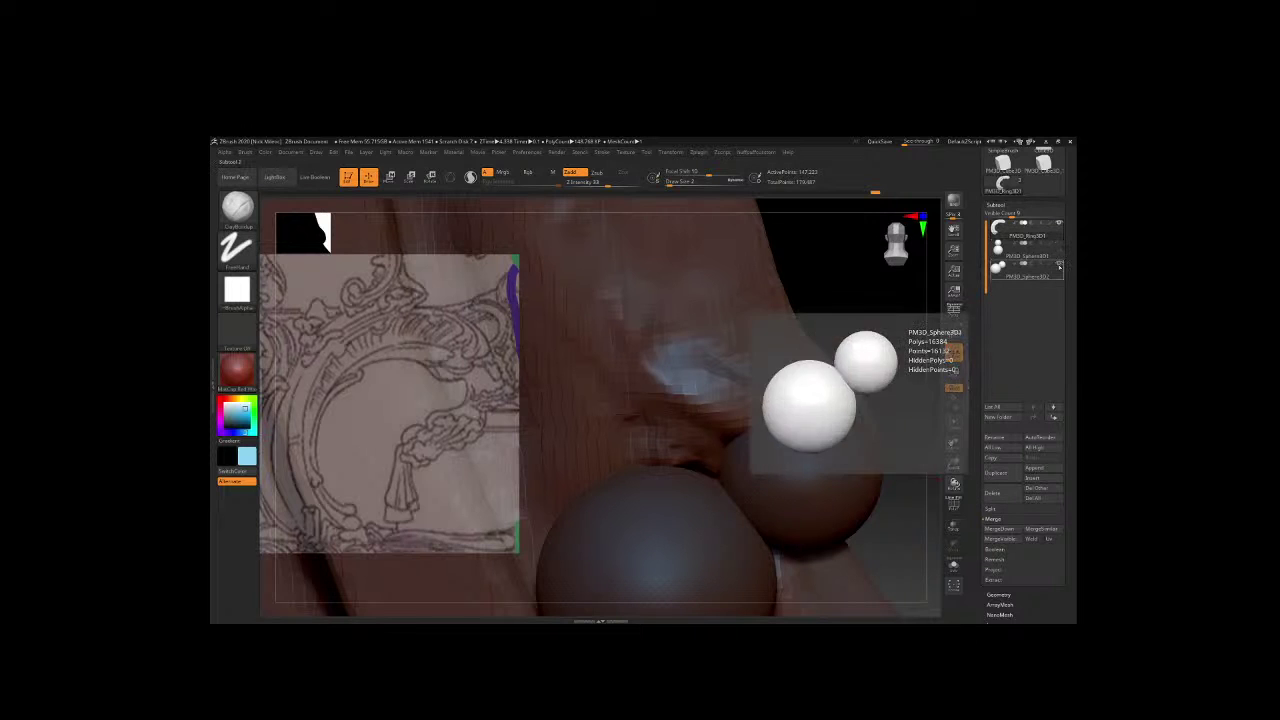
Hide the tassel spheres, sculpt and smooth a raised cupped socket beneath them, then unhide them.
click(1059, 268)
key(space)
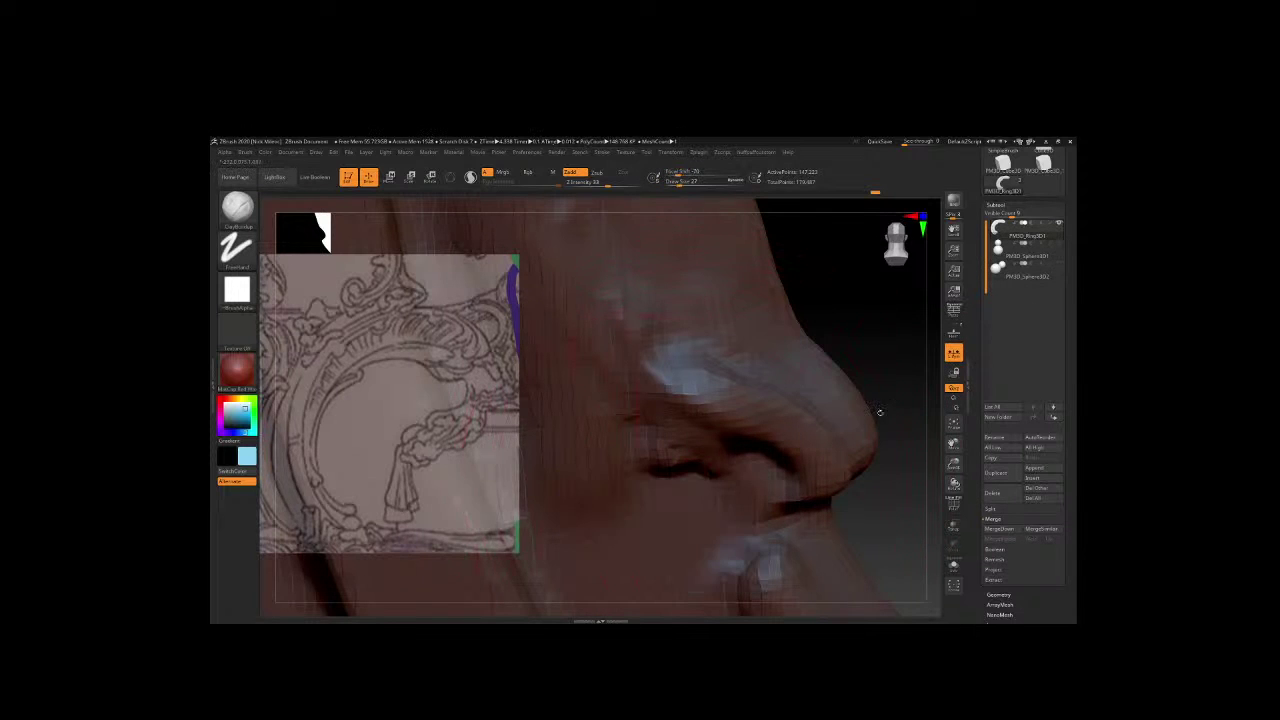
right_drag(879, 412, 610, 455)
key(space)
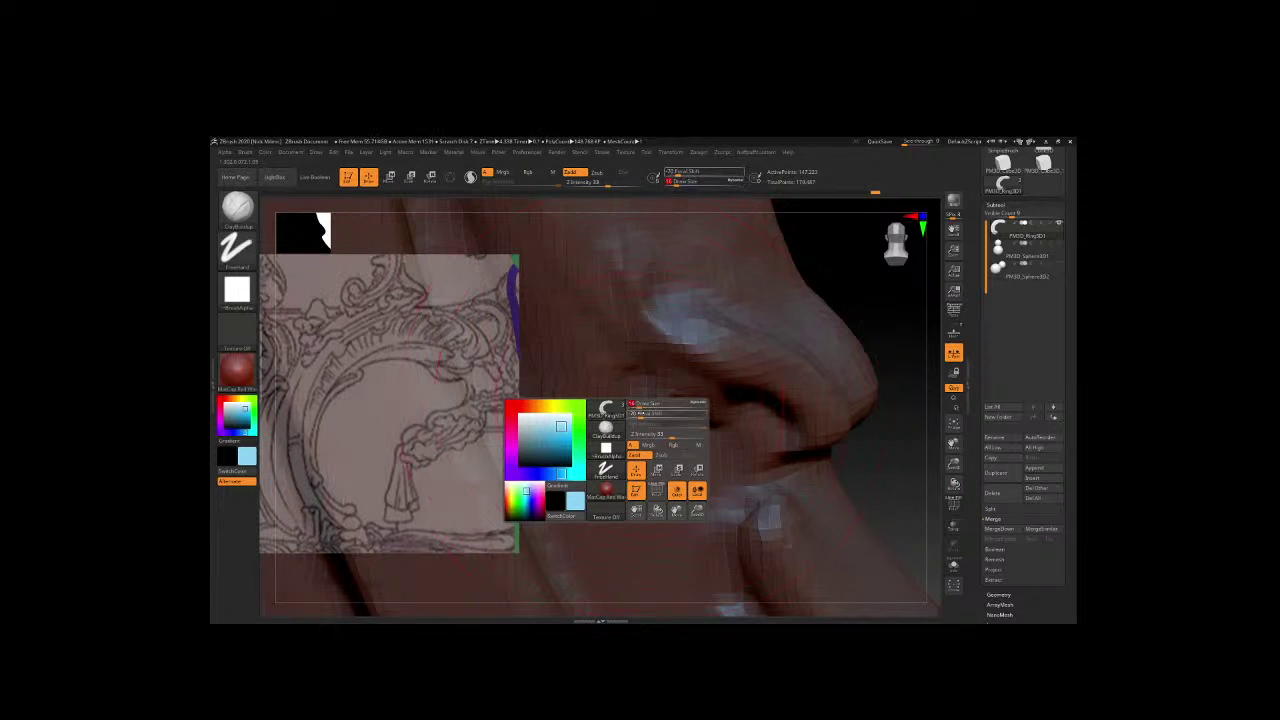
drag(630, 404, 740, 450)
mouse_move(720, 400)
mouse_down()
mouse_move(760, 450)
mouse_move(642, 392)
mouse_move(600, 470)
mouse_move(780, 420)
mouse_move(800, 450)
mouse_move(595, 485)
mouse_up()
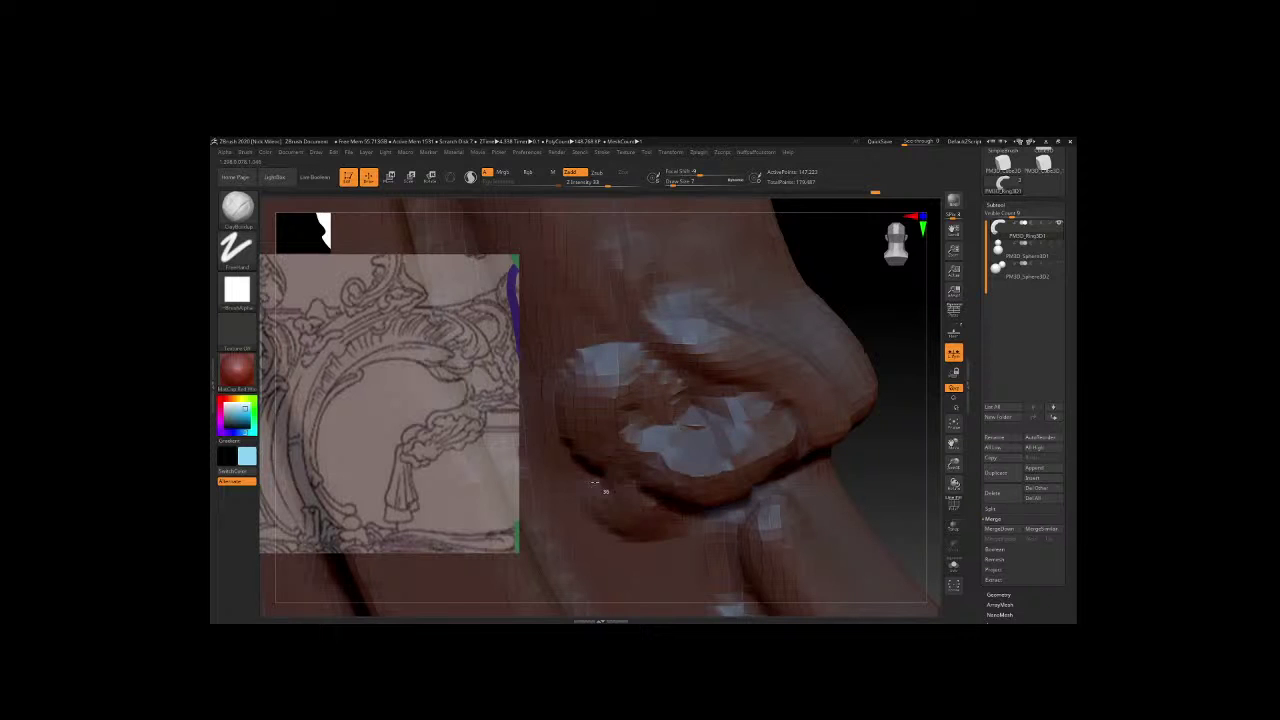
shift+drag(700, 420, 740, 405)
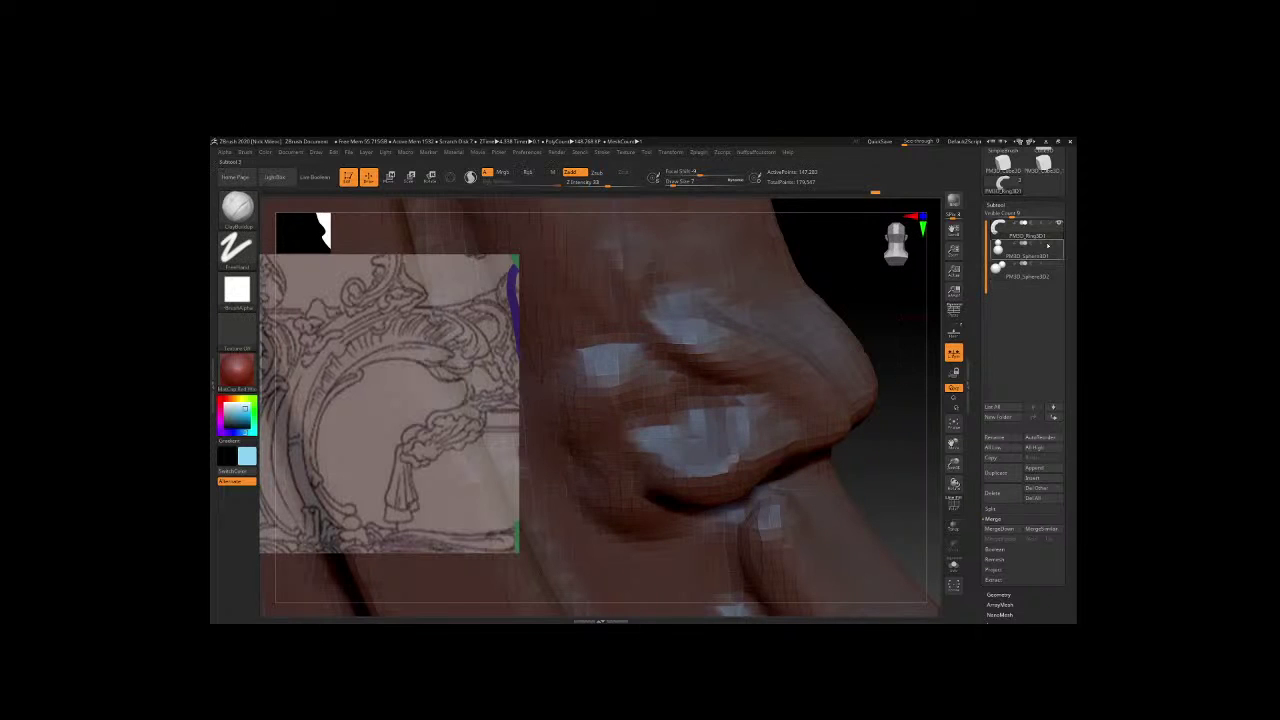
click(1059, 243)
click(1059, 263)
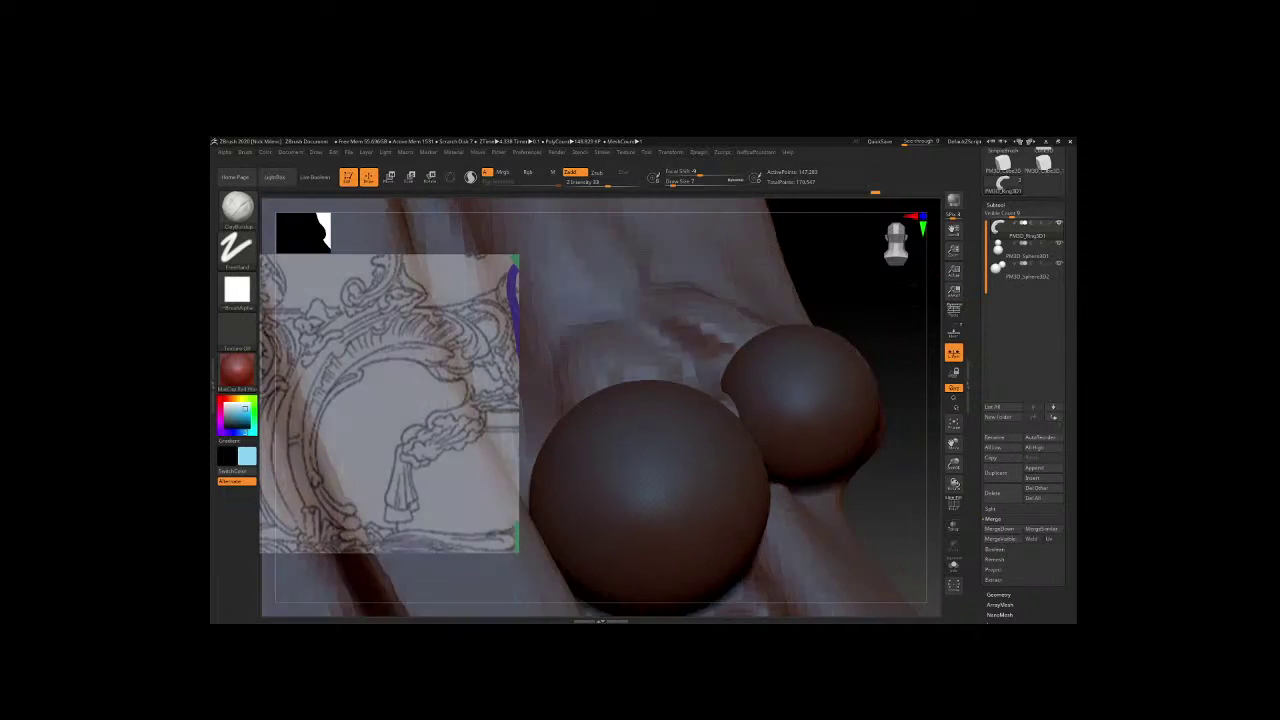
Smooth the sculpted detail behind the spheres and turn the view so the folds run vertically.
mouse_move(870, 280)
mouse_down()
mouse_move(735, 405)
mouse_move(705, 360)
mouse_move(644, 351)
mouse_up()
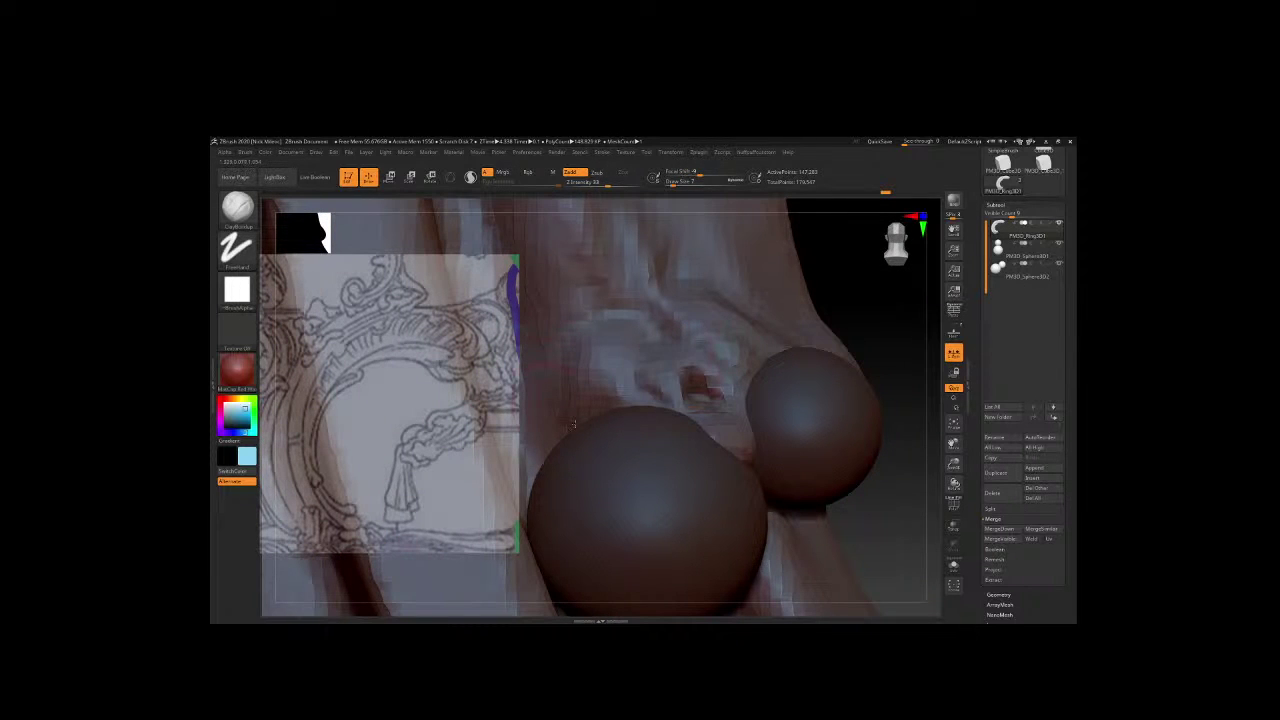
mouse_move(573, 424)
shift+mouse_down()
mouse_move(690, 380)
mouse_move(640, 320)
shift+mouse_up()
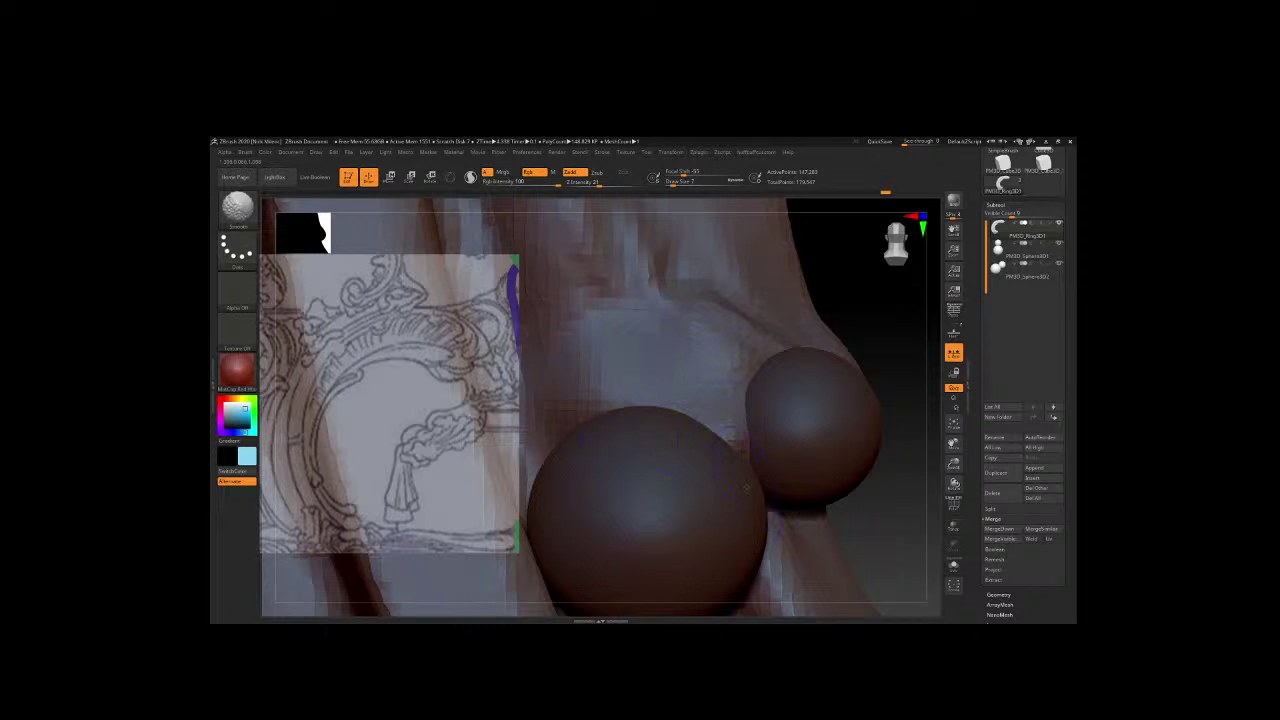
key(shift)
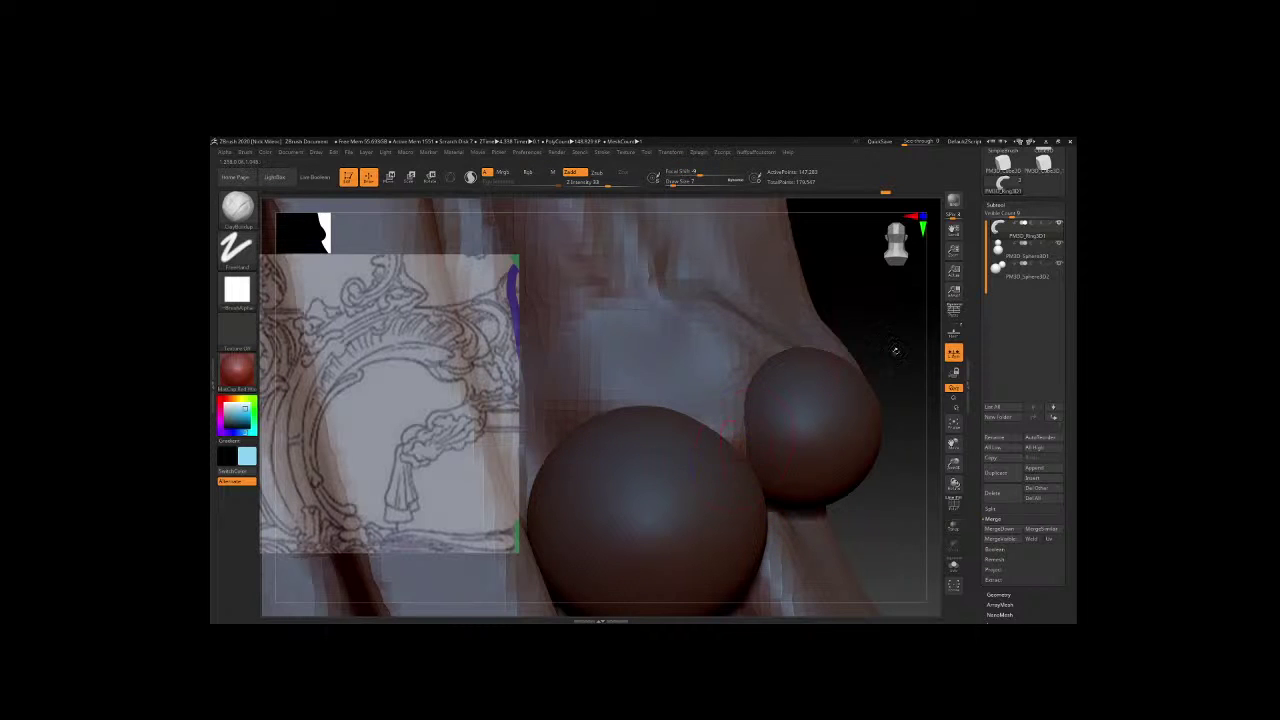
mouse_move(895, 350)
mouse_down()
mouse_move(845, 435)
mouse_move(810, 360)
mouse_up()
drag(886, 299, 716, 440)
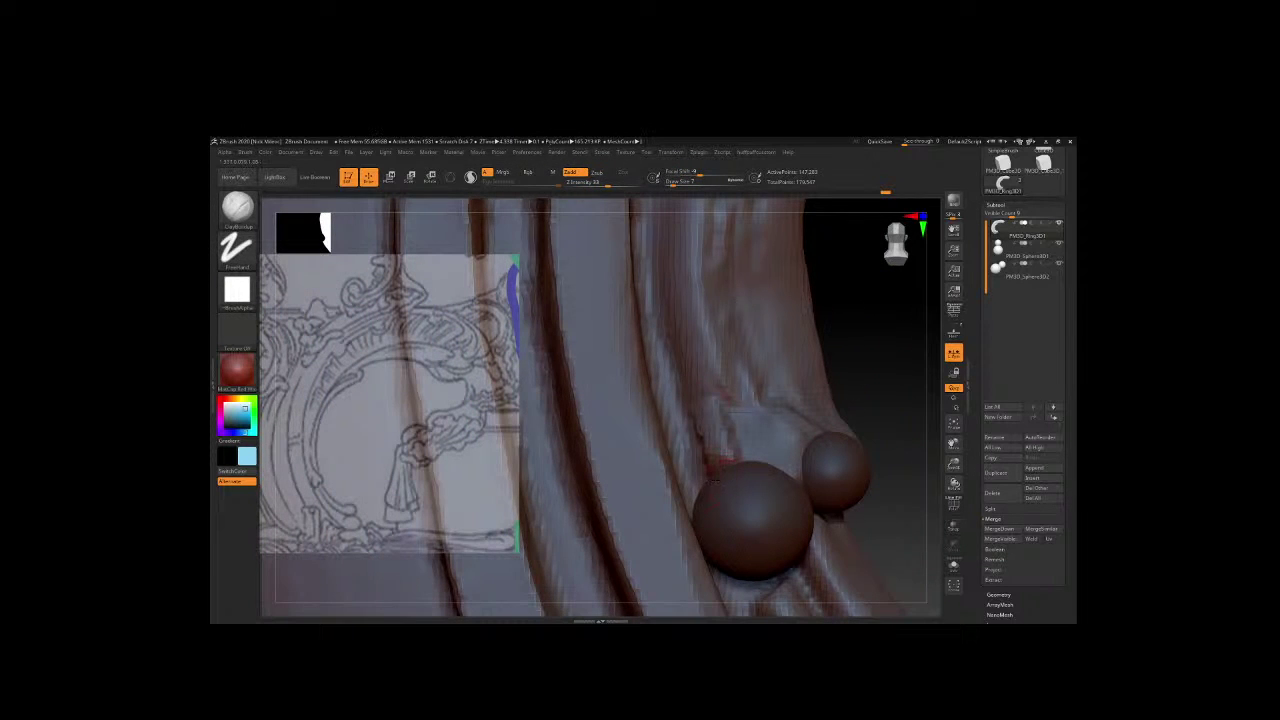
key(space)
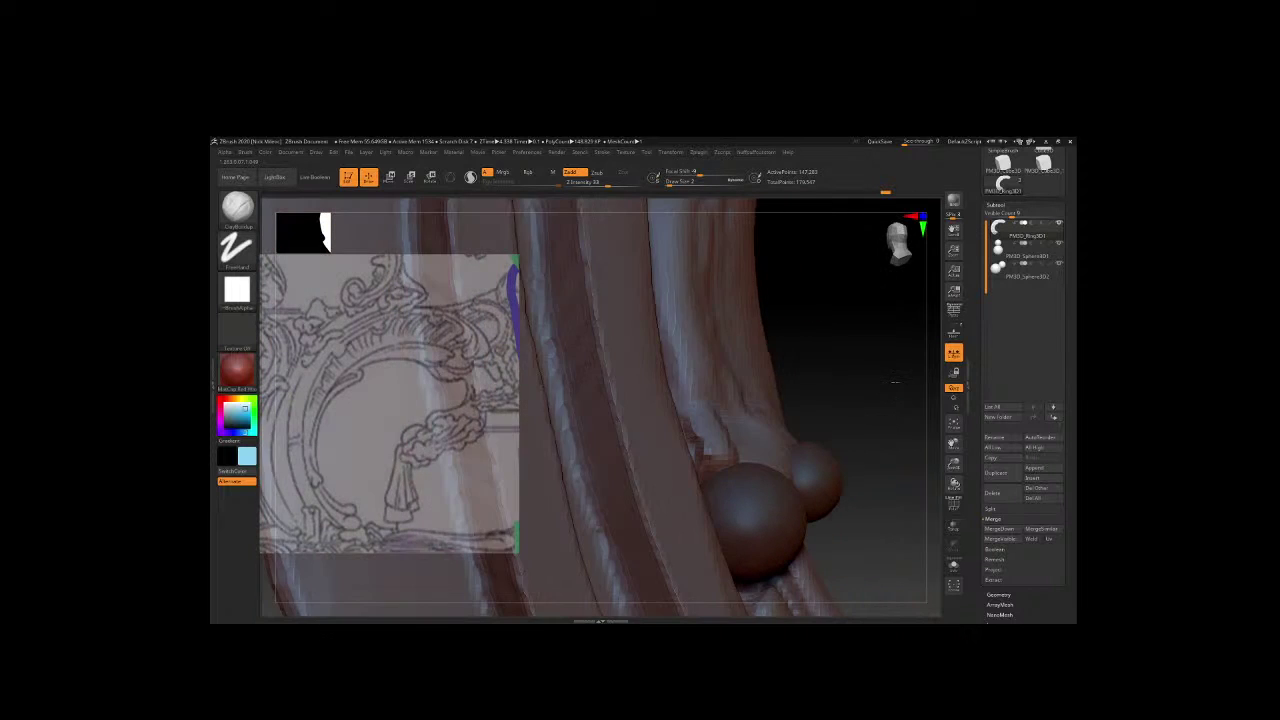
key(ctrl)
drag(897, 352, 734, 440)
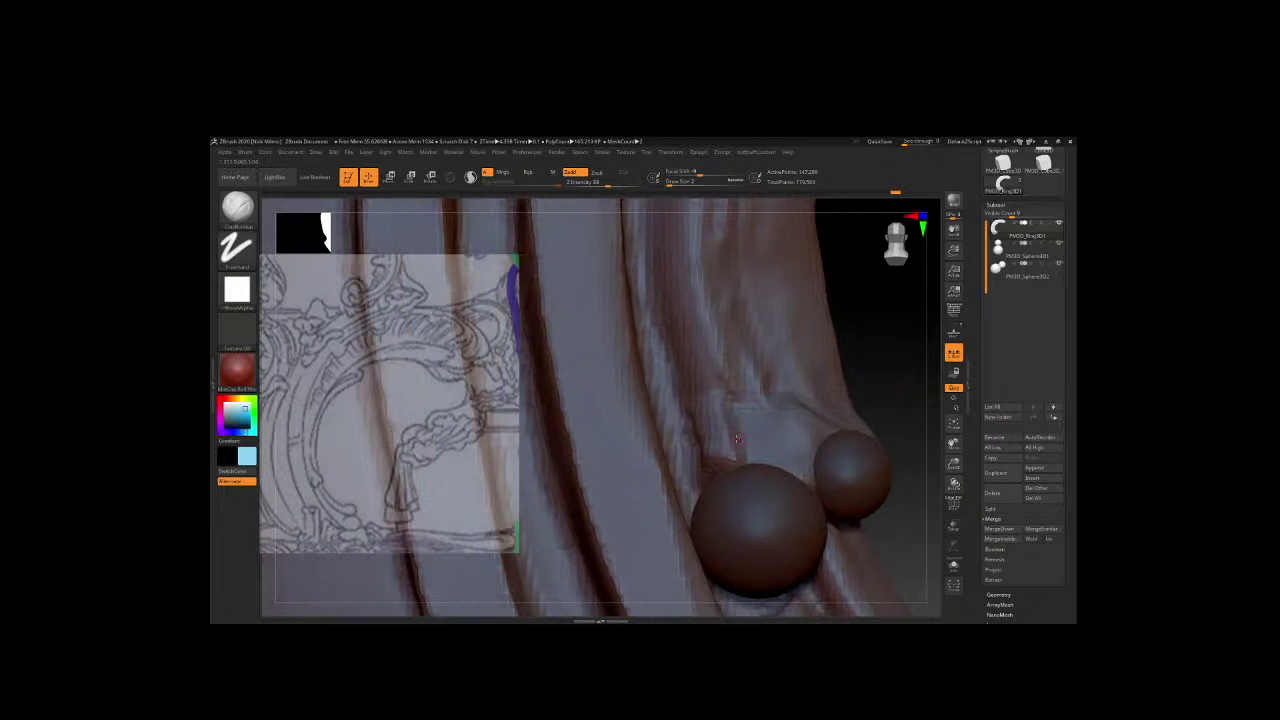
Pick a different brush from the library and swap the foreground and background colours.
key(b)
click(813, 396)
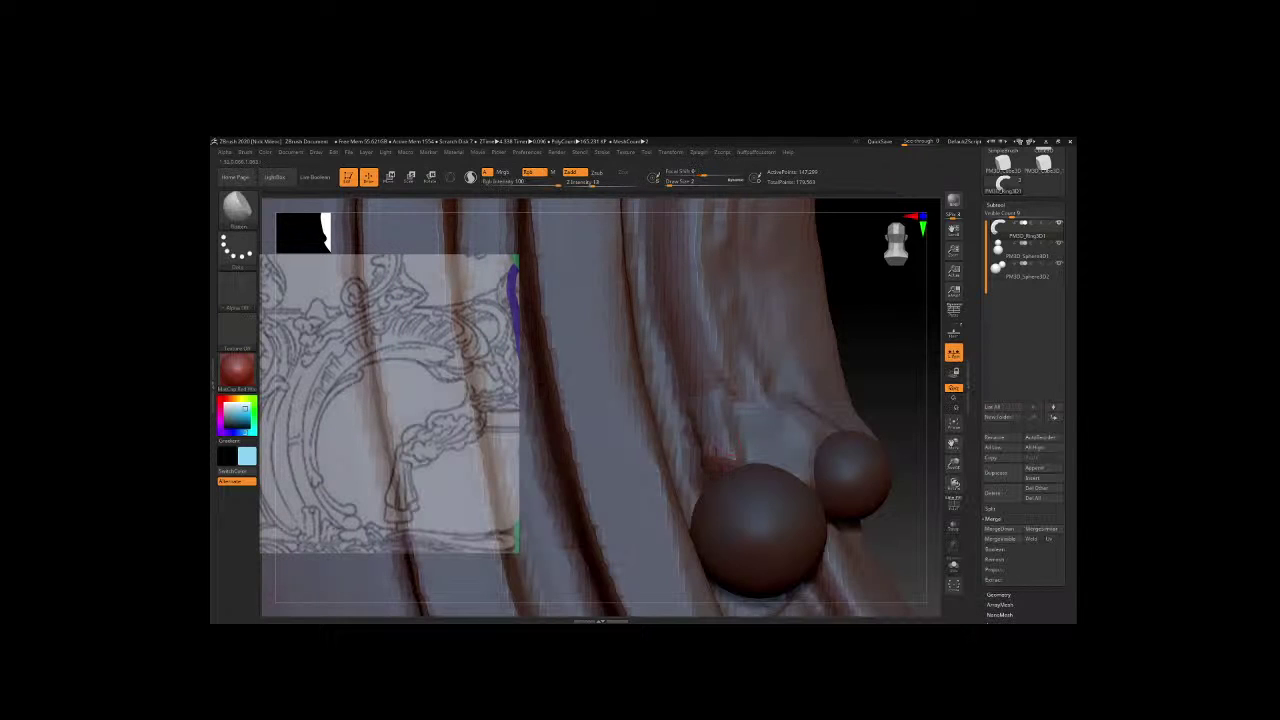
right_drag(813, 396, 719, 441)
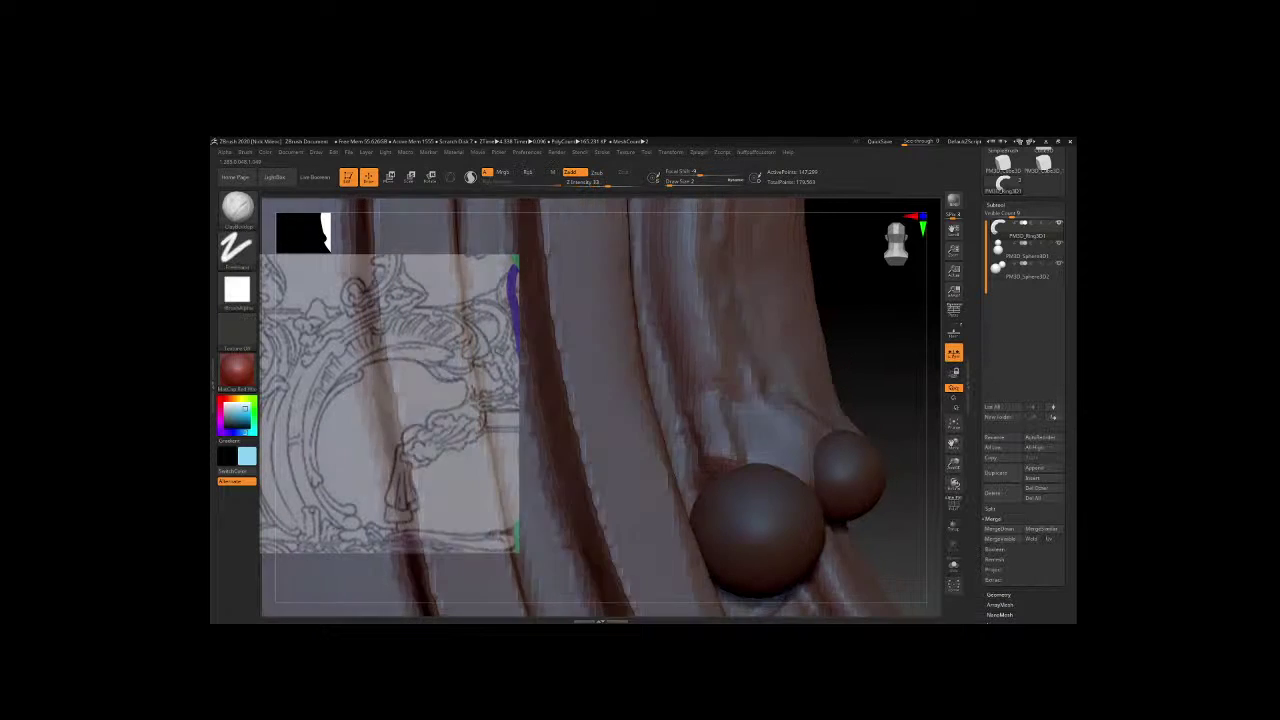
key(shift)
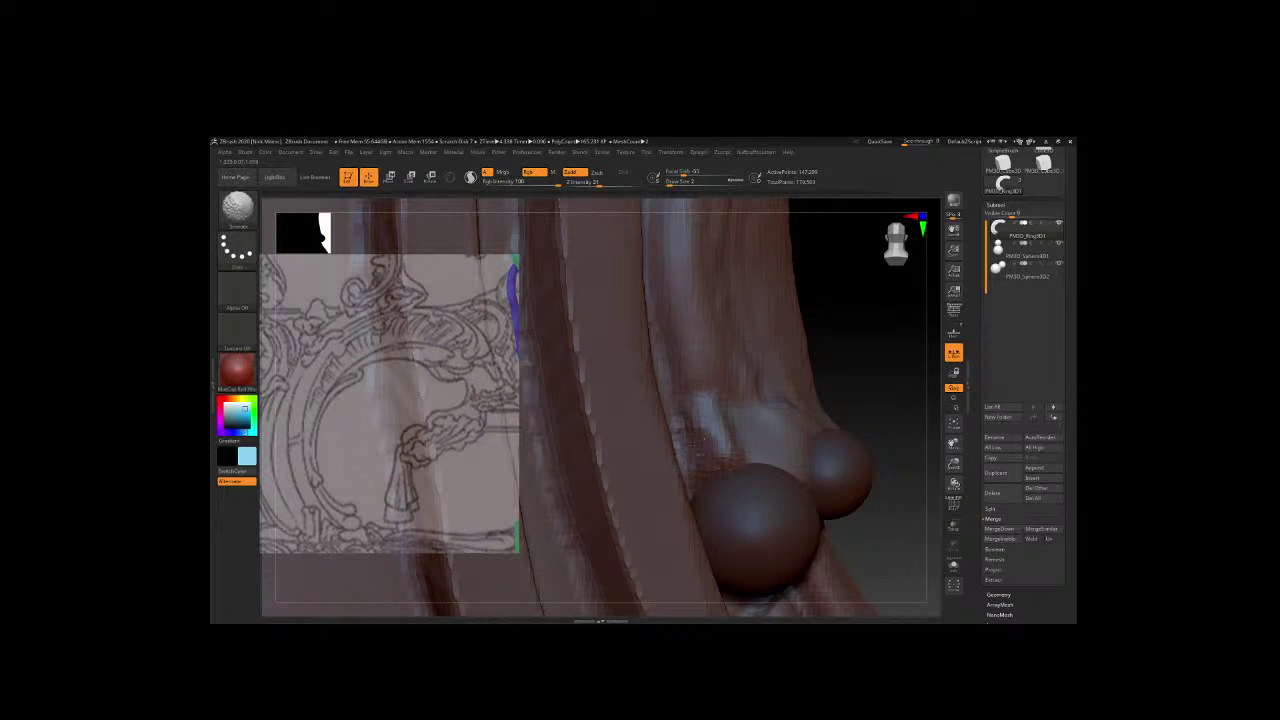
key(space)
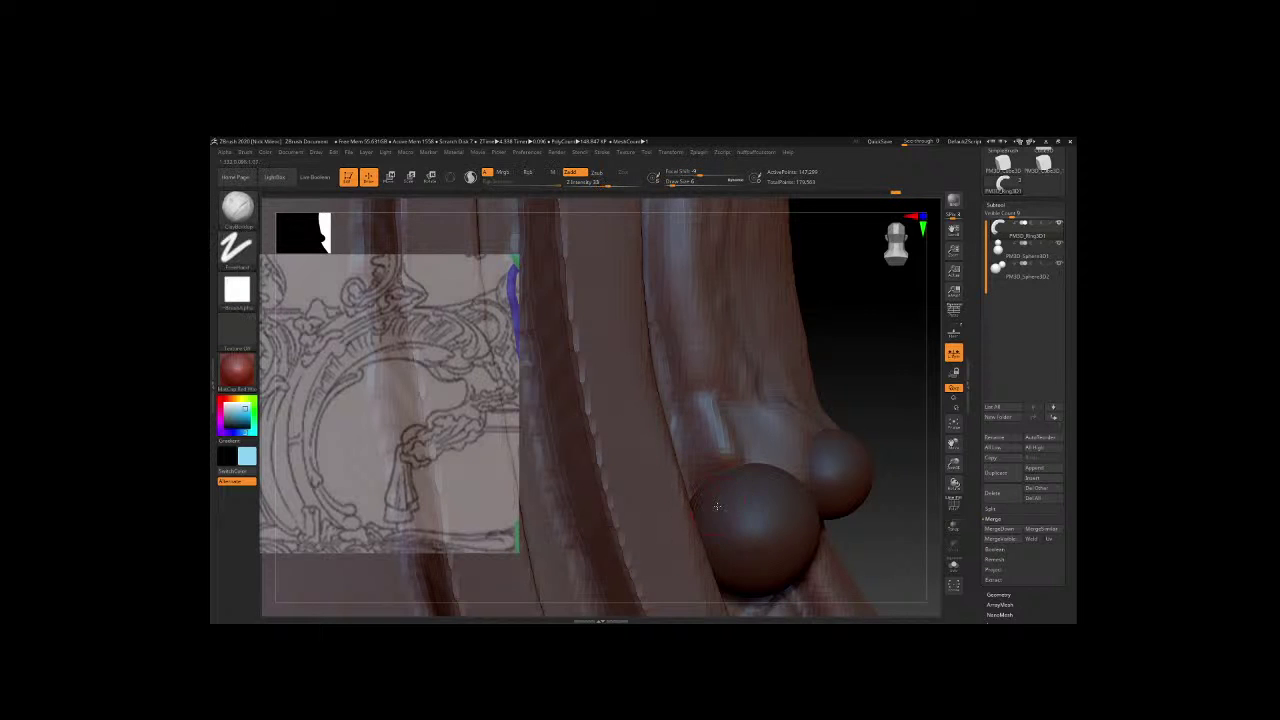
key(v)
key(v)
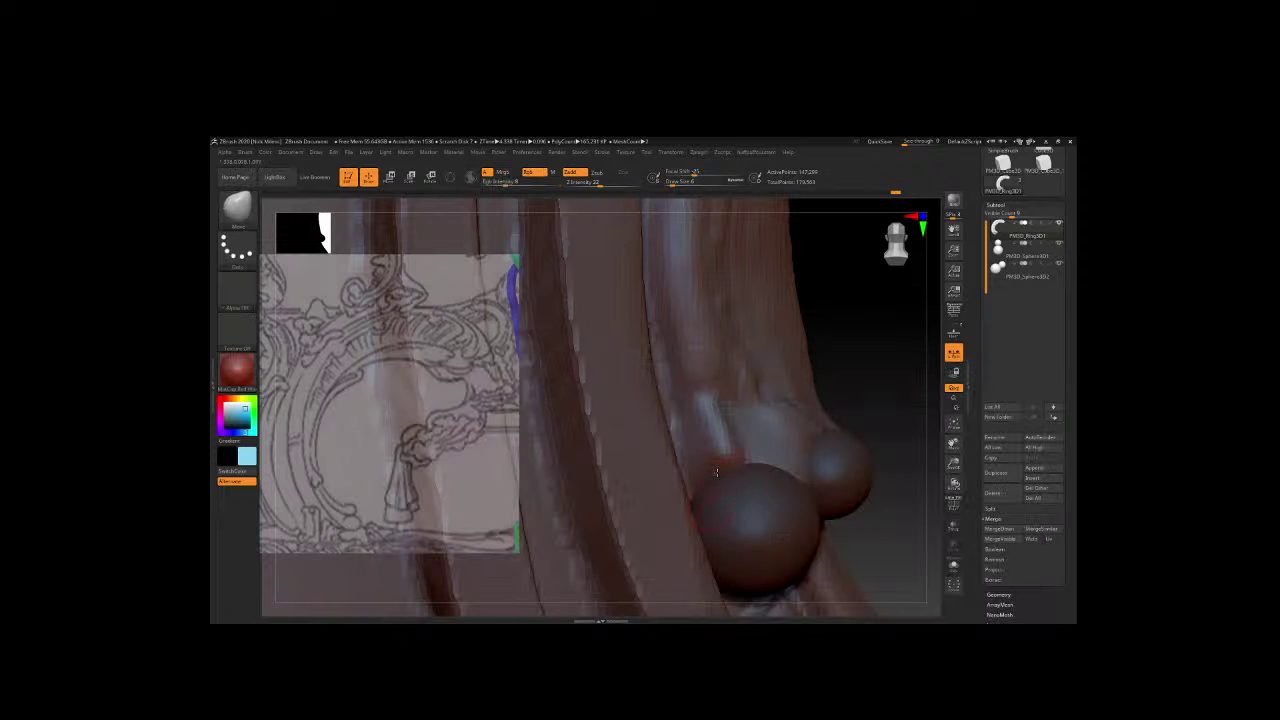
key(space)
key(space)
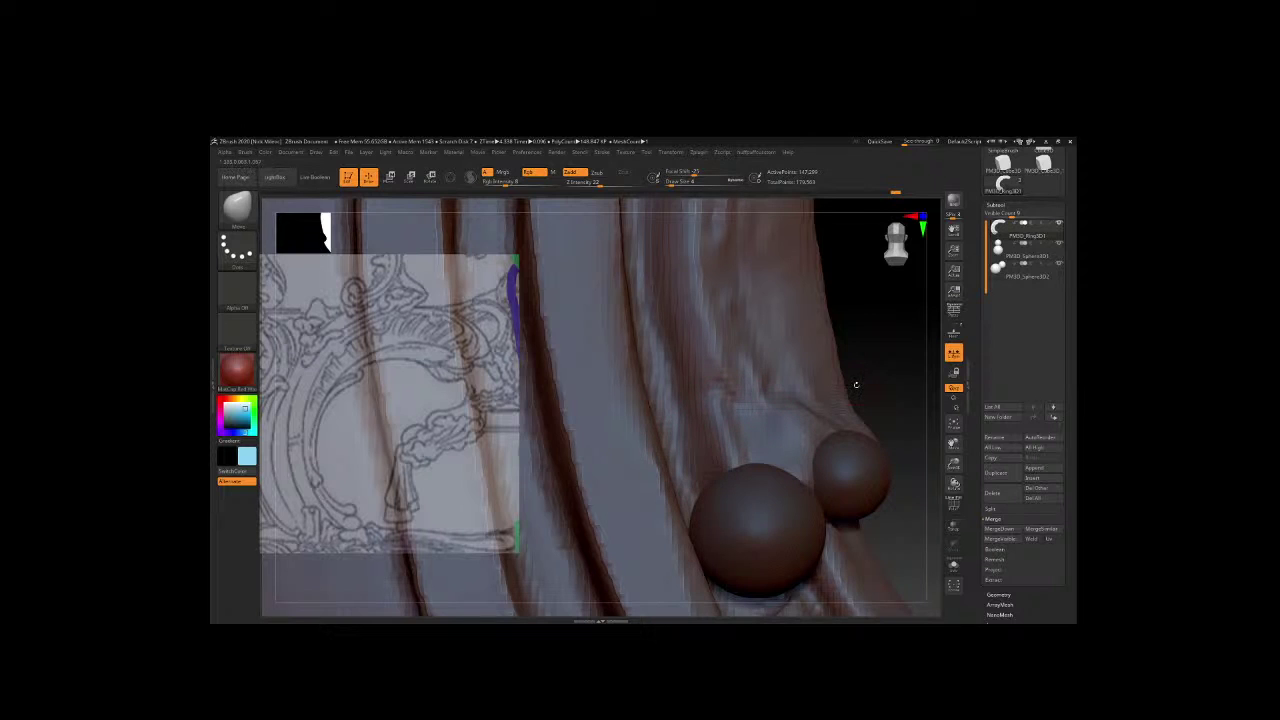
Build up clay on the fold above the sphere with ClayBuildup, toggling smoothing.
key(b)
key(c)
key(b)
mouse_move(740, 400)
mouse_down()
mouse_move(765, 465)
mouse_move(778, 445)
mouse_move(784, 470)
mouse_up()
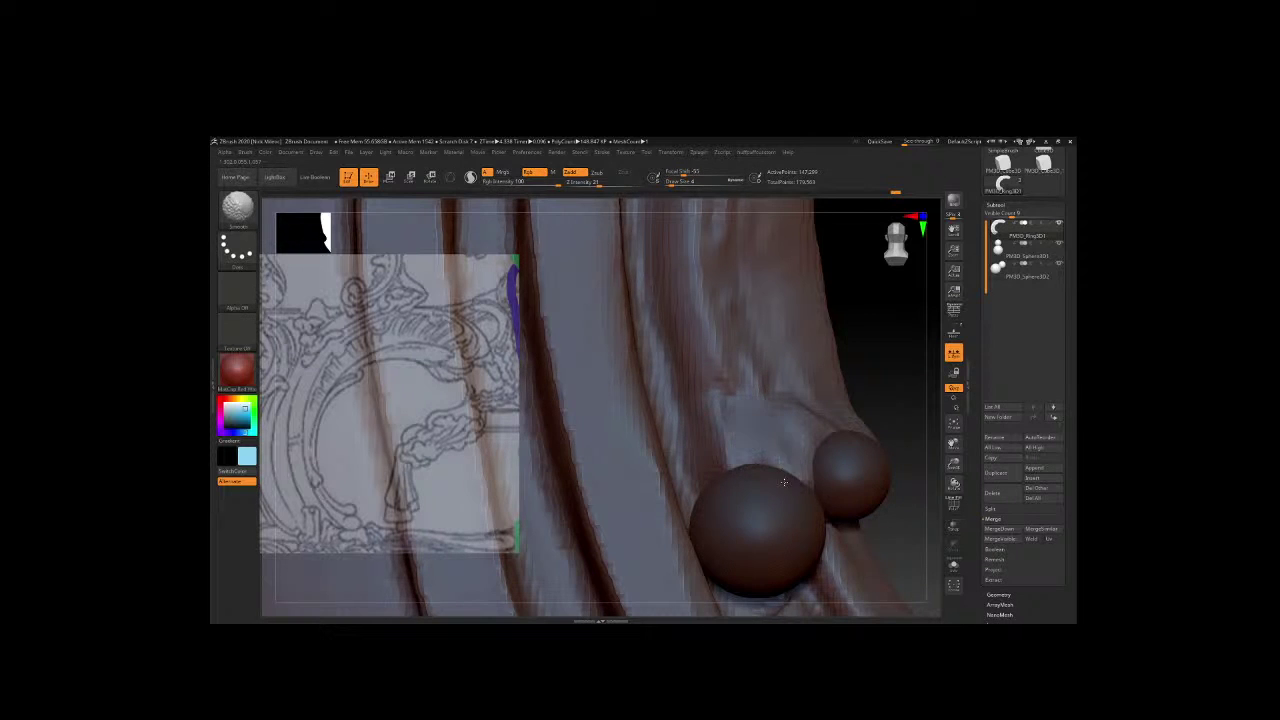
drag(880, 330, 830, 360)
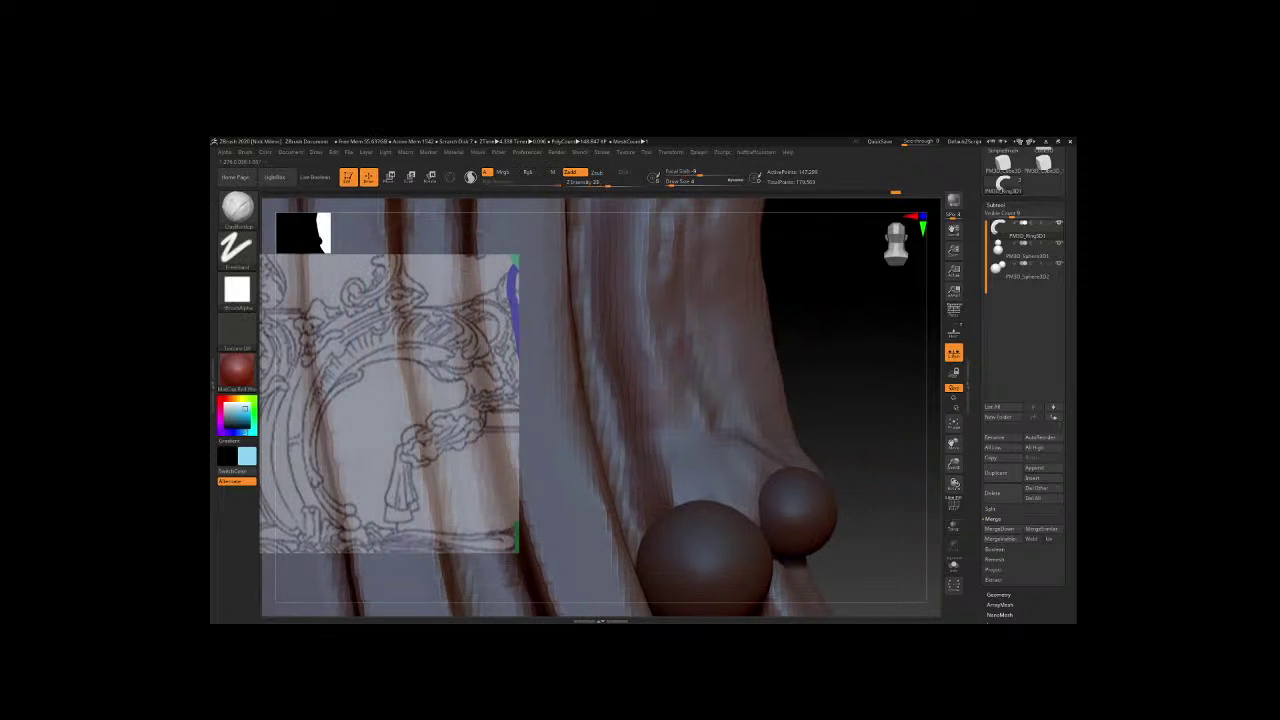
key(shift)
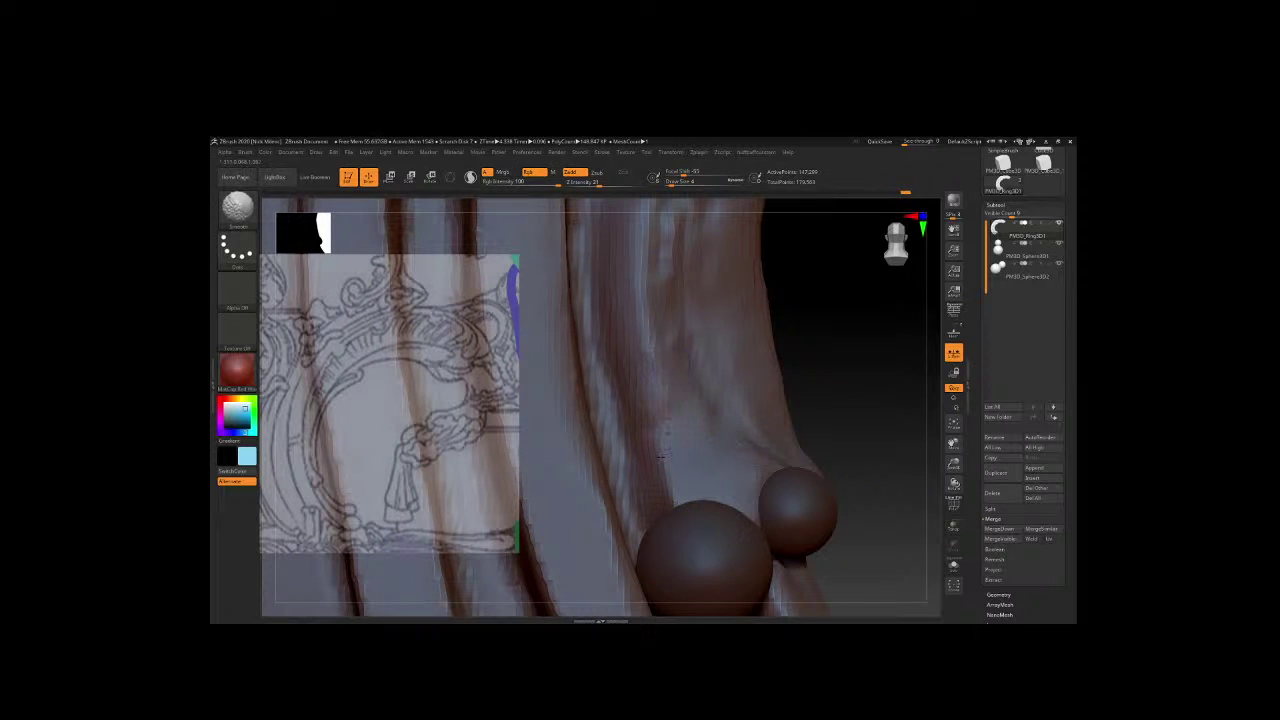
key(shift)
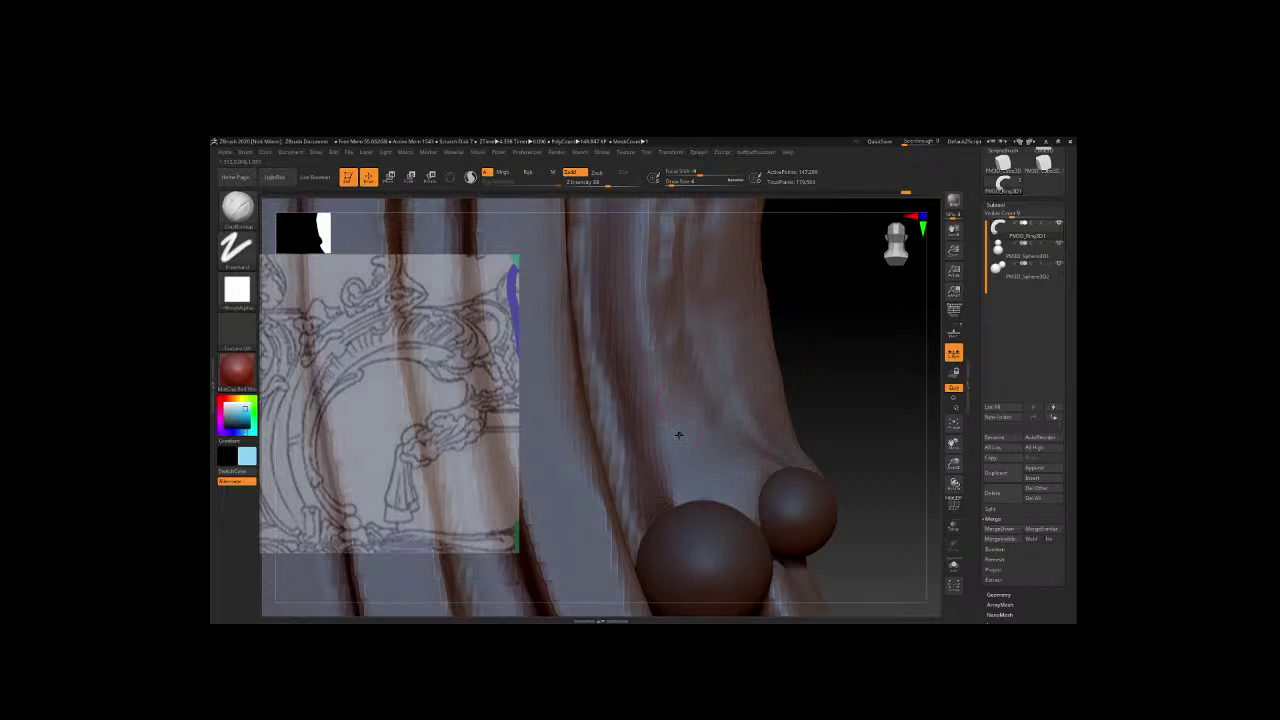
Set the brush to draw size 16, Z intensity 18 and focal shift about -4.
key(space)
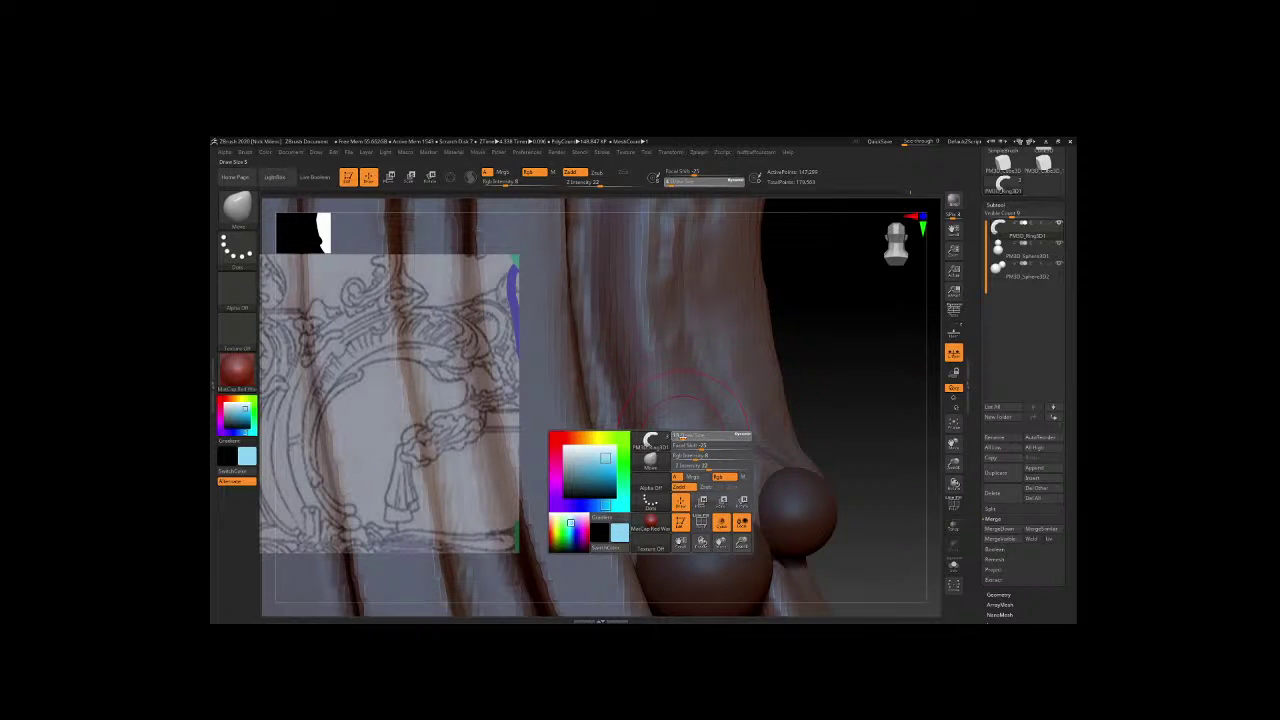
key(Return)
text(18)
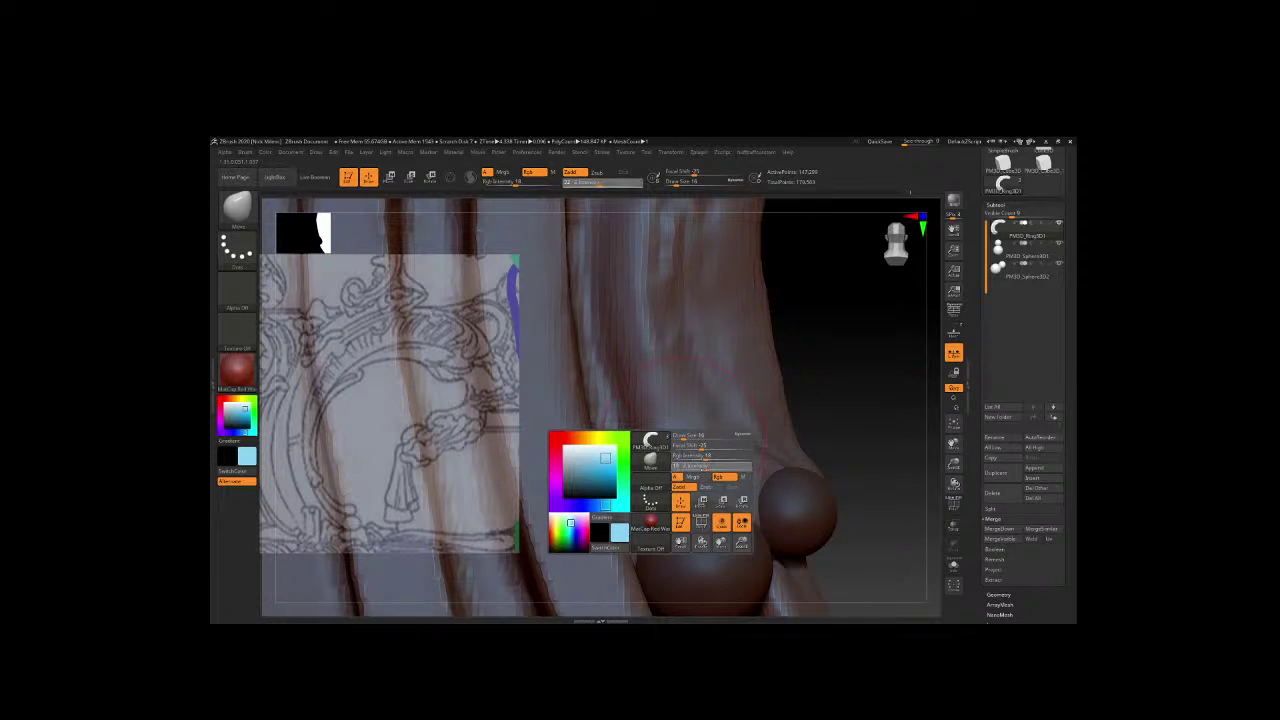
key(Return)
drag(706, 446, 680, 446)
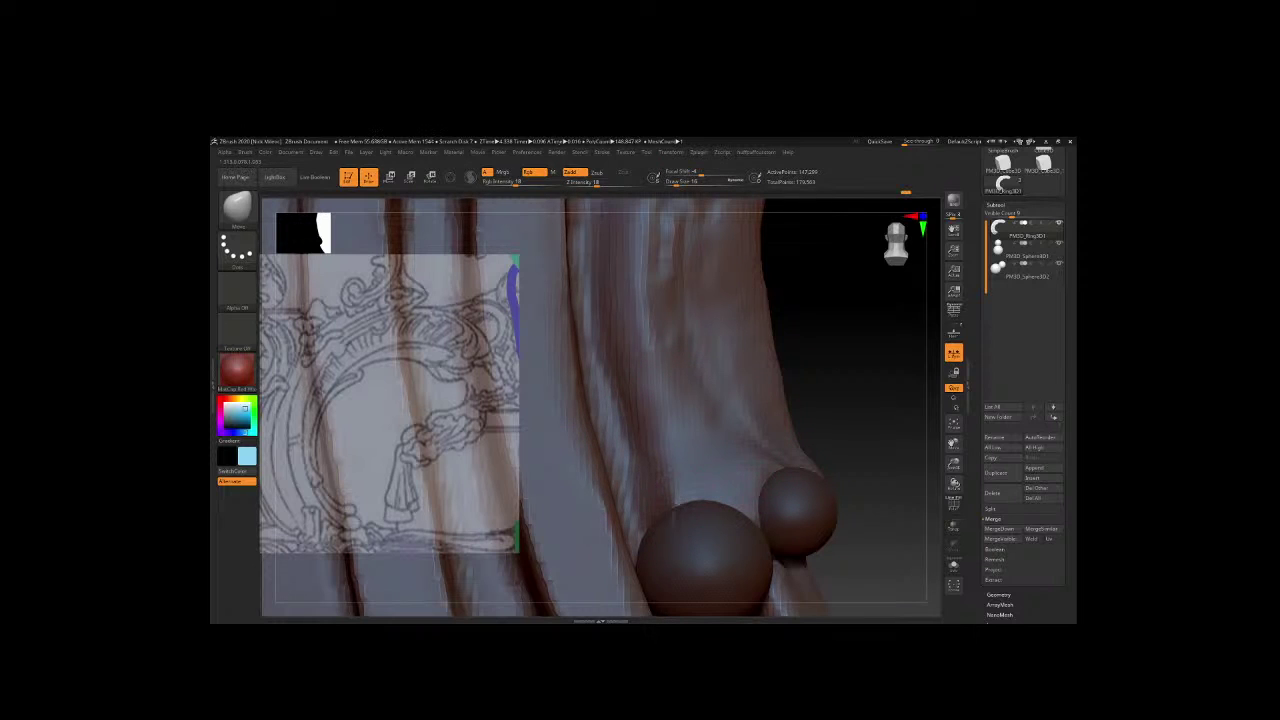
key(space)
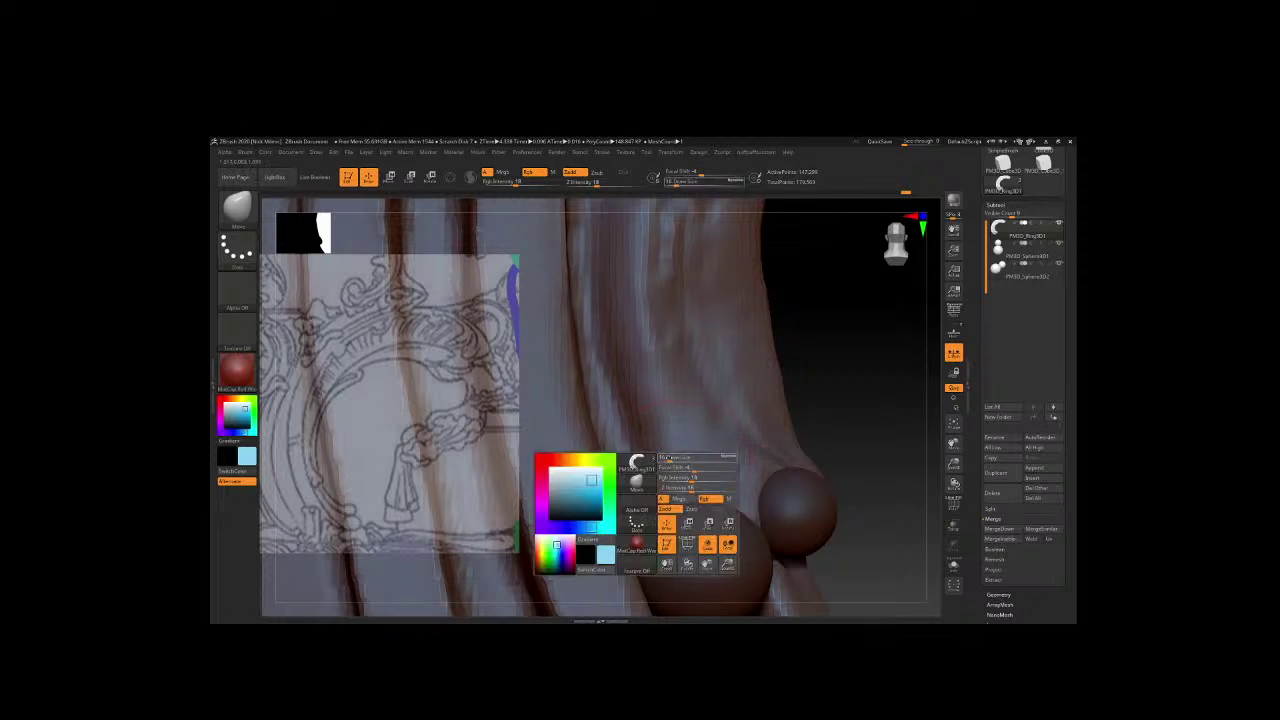
key(space)
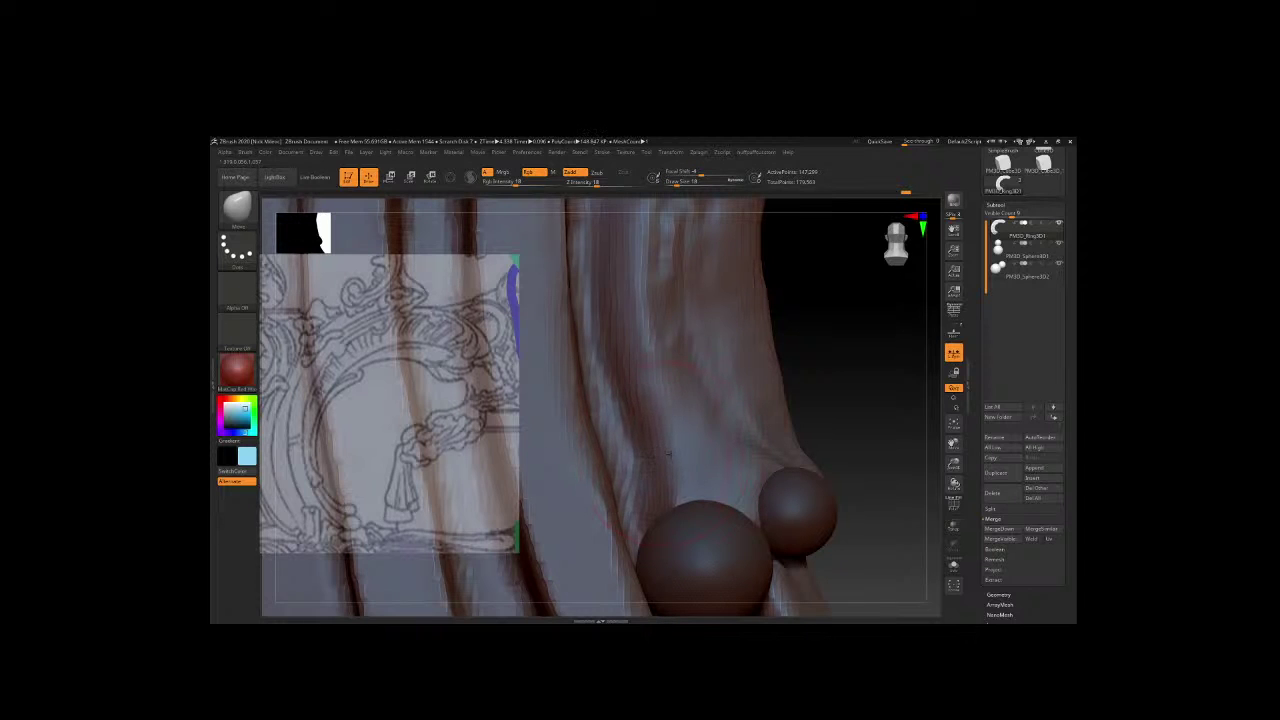
Add diagonal ClayBuildup strokes along the fold and crease beside the sphere, redoing one stroke.
drag(853, 407, 813, 407)
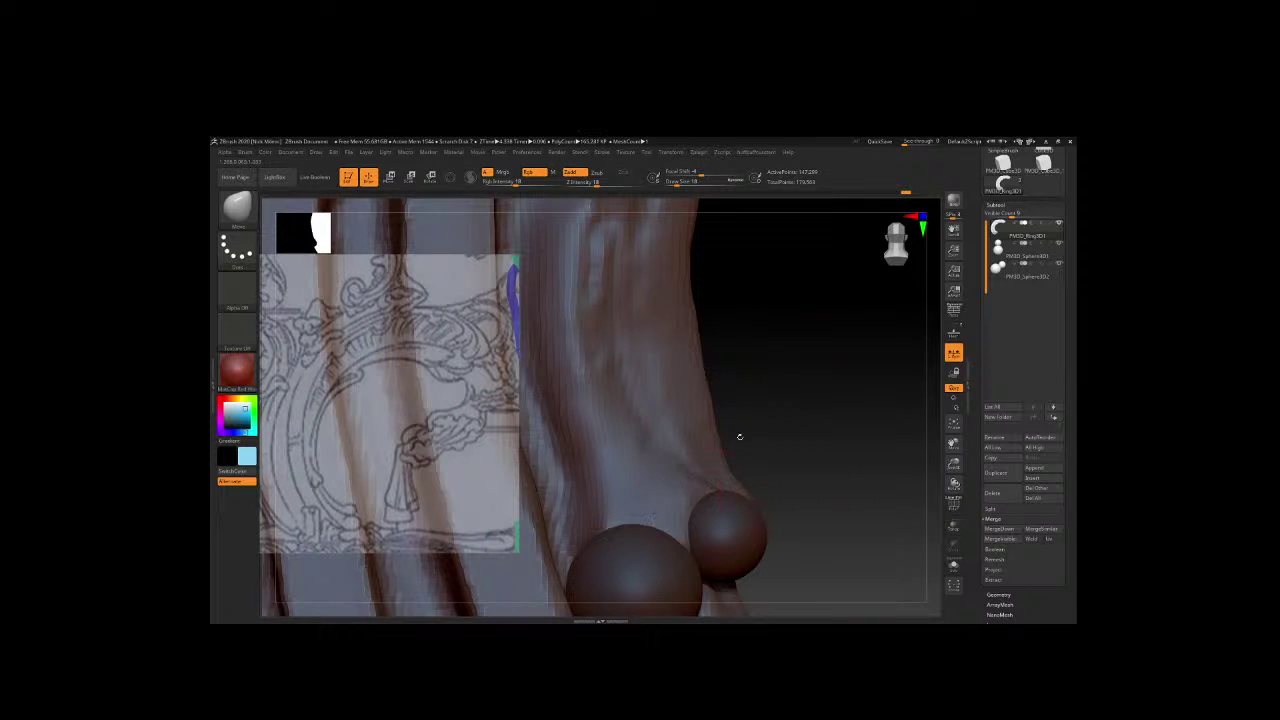
drag(700, 340, 684, 335)
key(b)
key(c)
key(b)
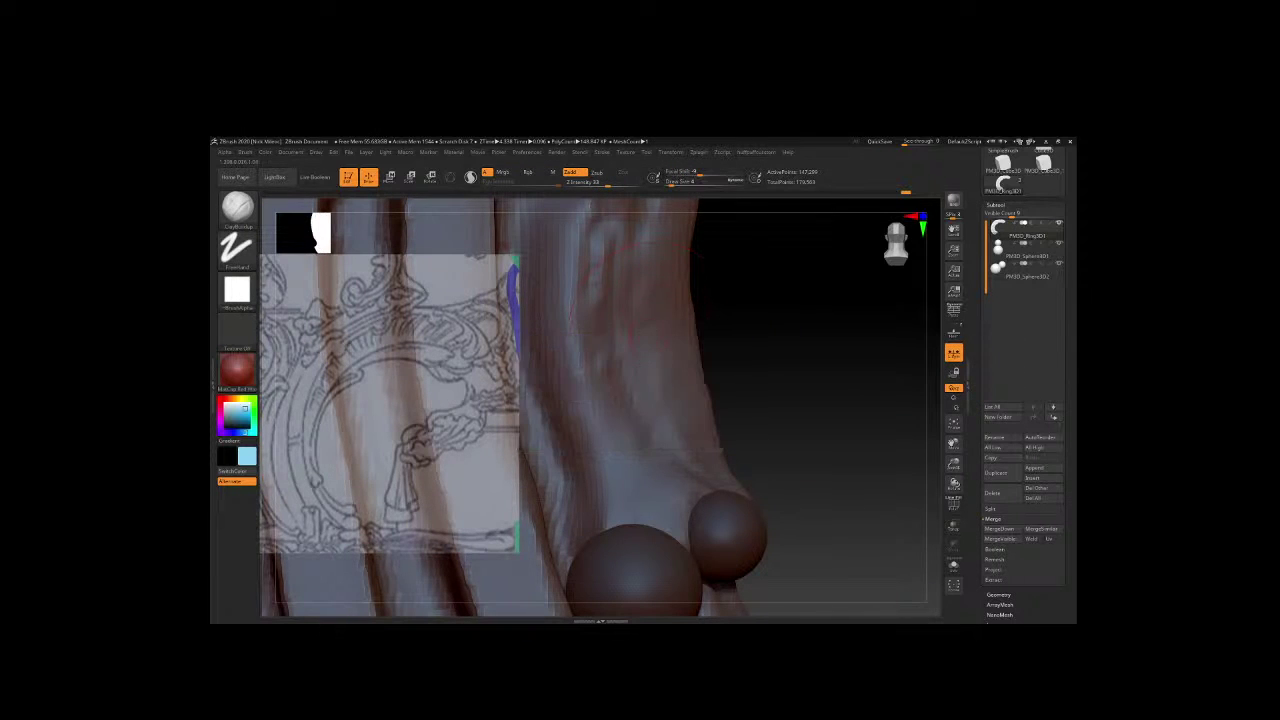
drag(628, 396, 704, 466)
key(ctrl+z)
drag(634, 388, 686, 450)
right_drag(731, 478, 693, 466)
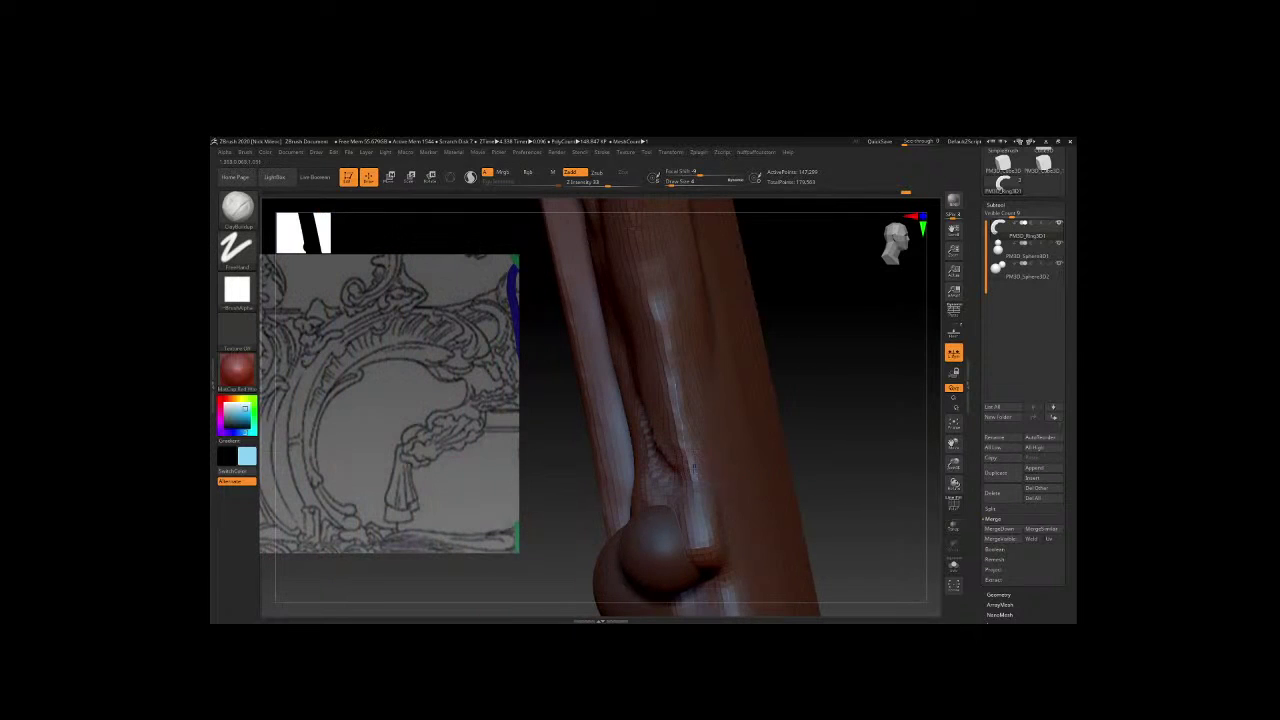
mouse_move(688, 458)
mouse_down()
mouse_move(668, 364)
mouse_move(680, 480)
mouse_up()
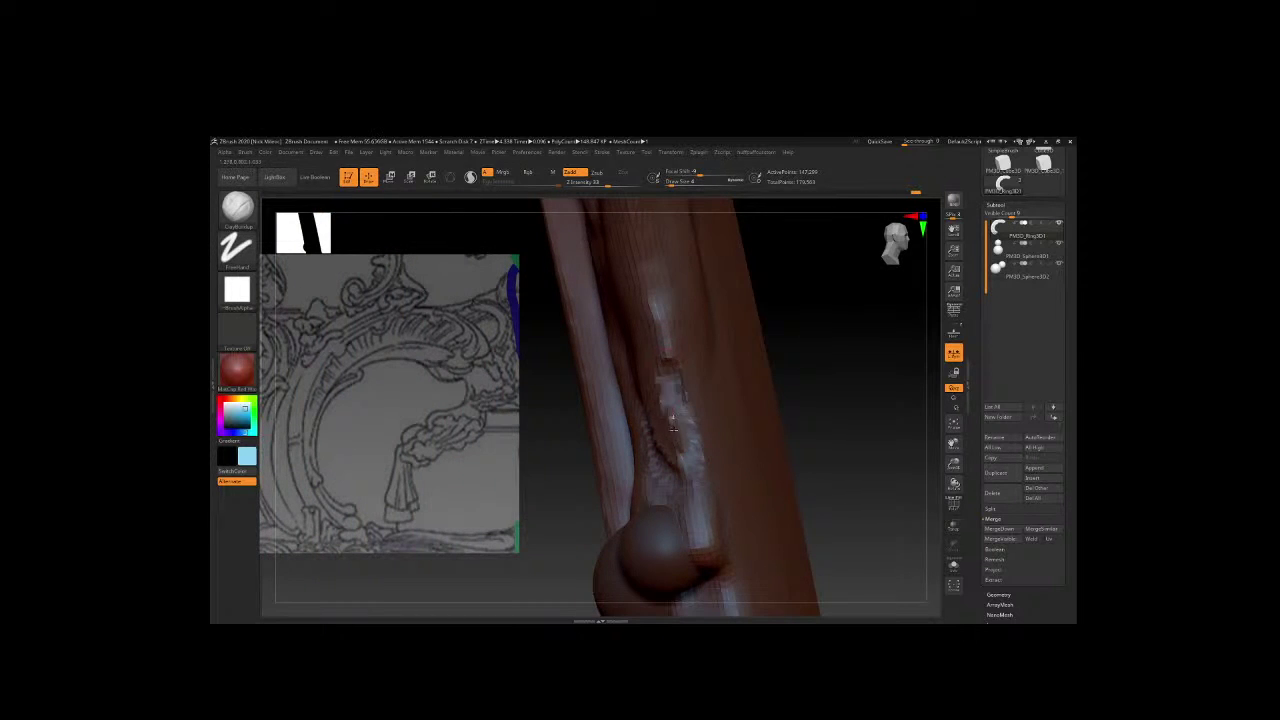
right_drag(680, 482, 661, 459)
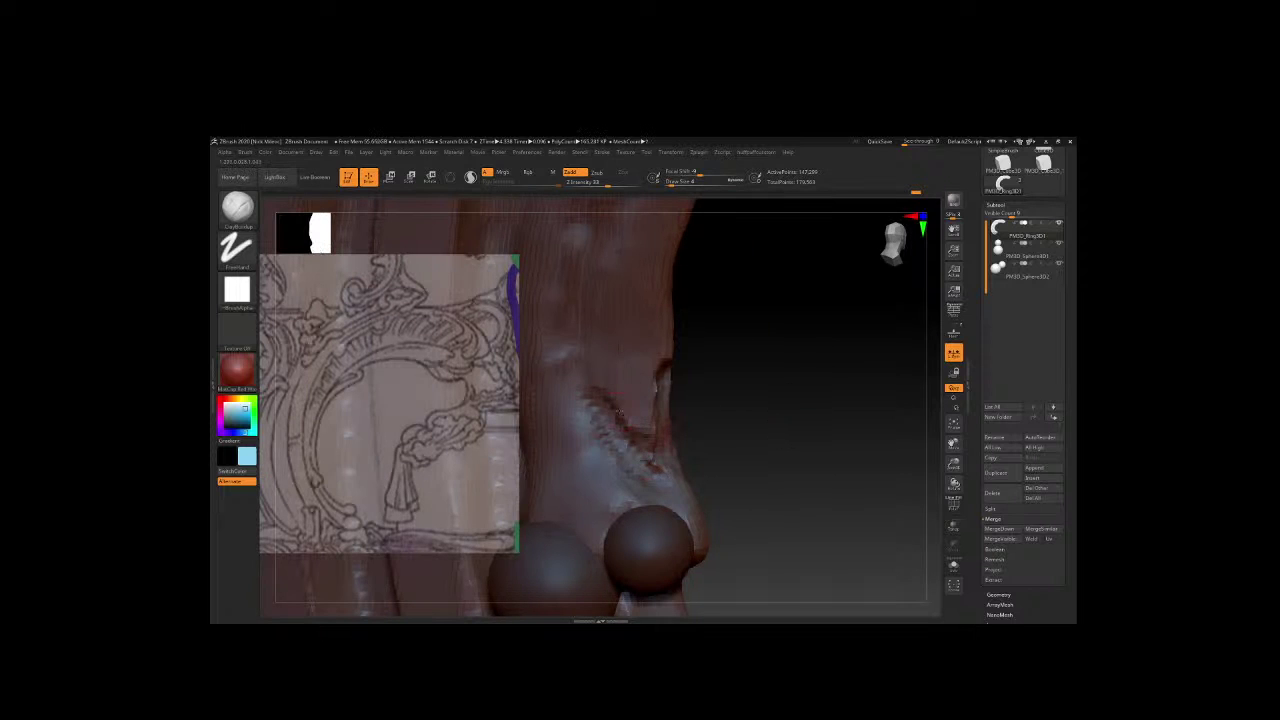
Smooth the crease above the spheres with a different brush, then return to ClayBuildup.
key(b)
key(s)
key(t)
shift+drag(661, 459, 664, 373)
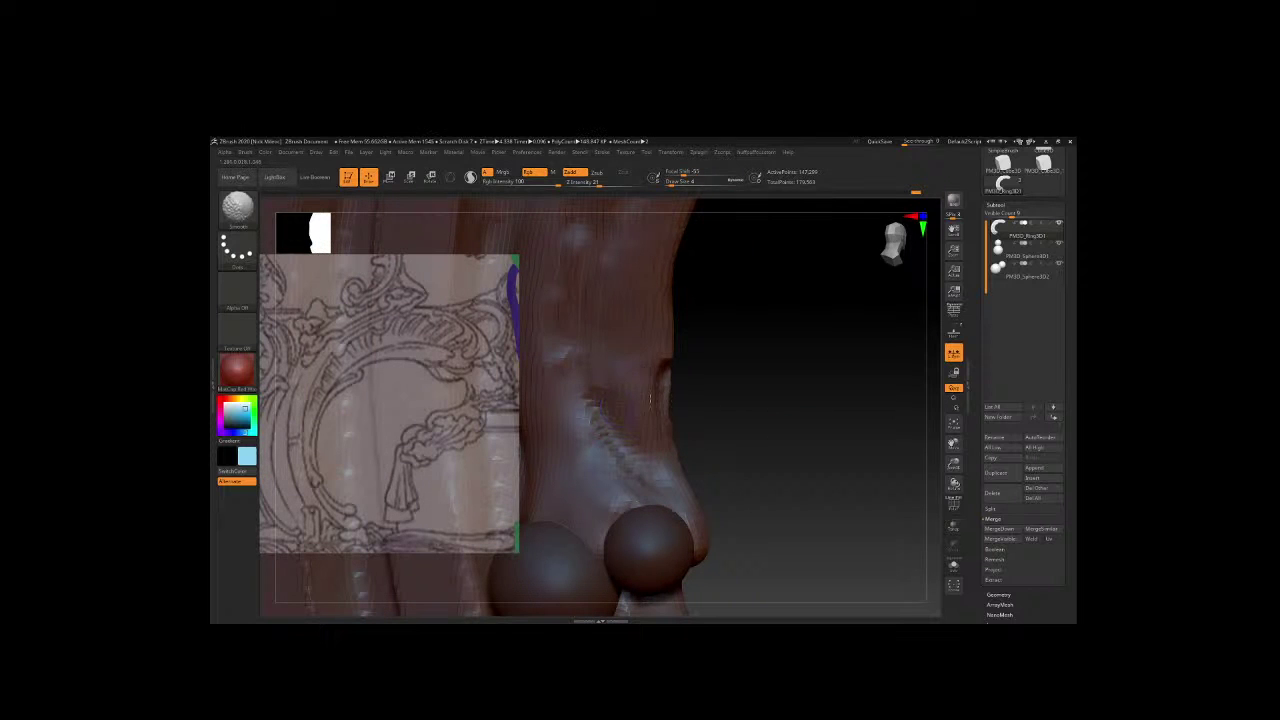
key(b)
key(c)
key(b)
mouse_move(777, 417)
right_down()
mouse_move(418, 383)
mouse_move(789, 386)
right_up()
key(b)
Switch to the Move brush, raise its size from 4 to 12, and orbit along the fold.
key(m)
key(v)
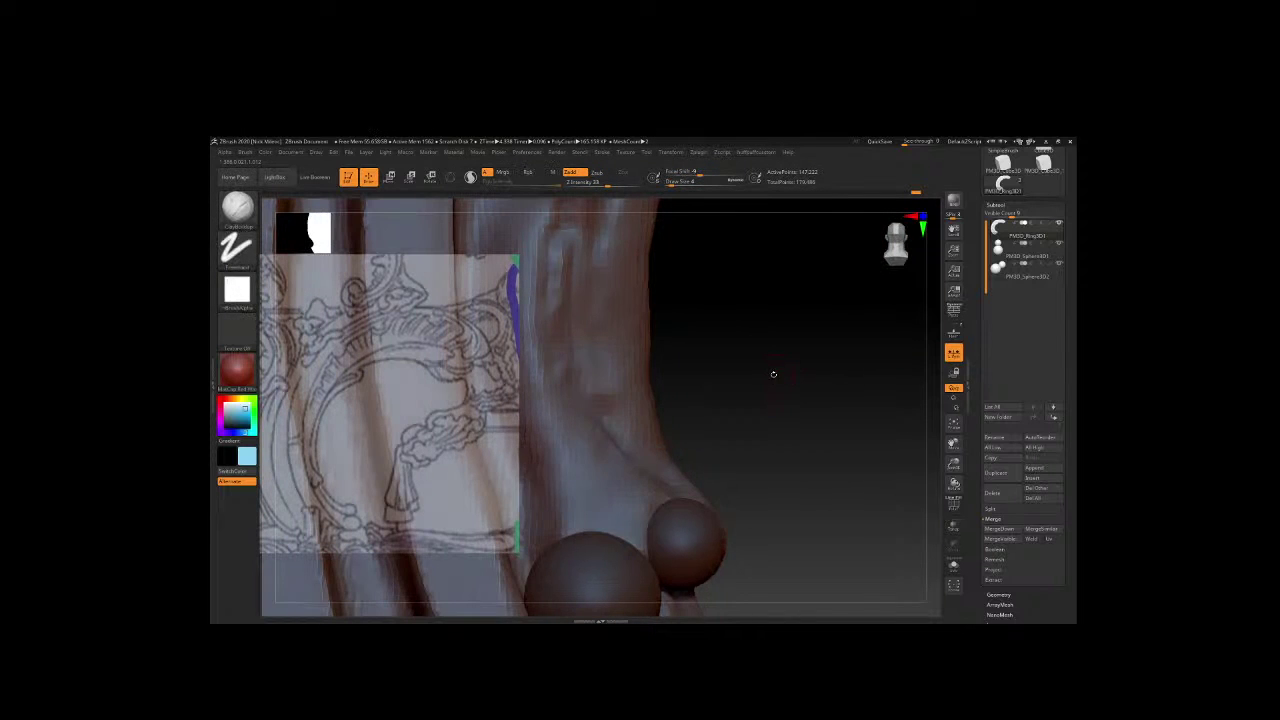
key(space)
drag(770, 374, 792, 374)
key(space)
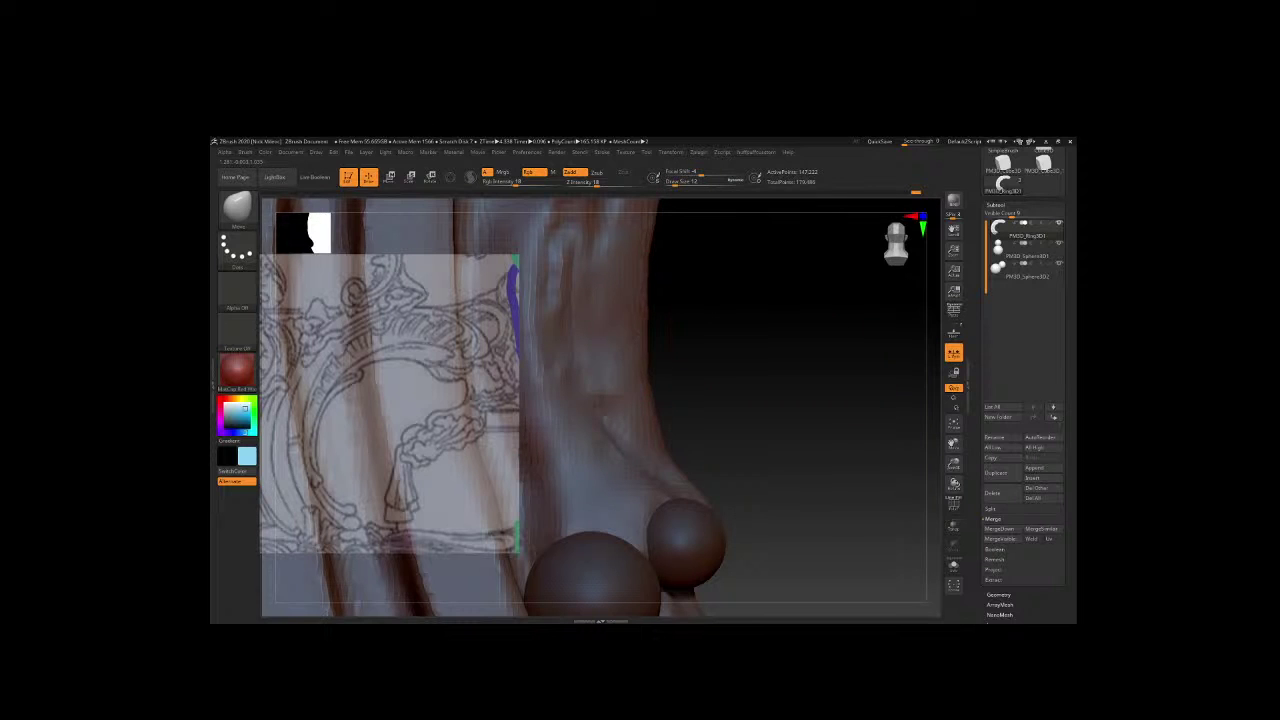
mouse_move(660, 397)
right_down()
mouse_move(727, 391)
mouse_move(658, 430)
mouse_move(664, 477)
right_up()
key(space)
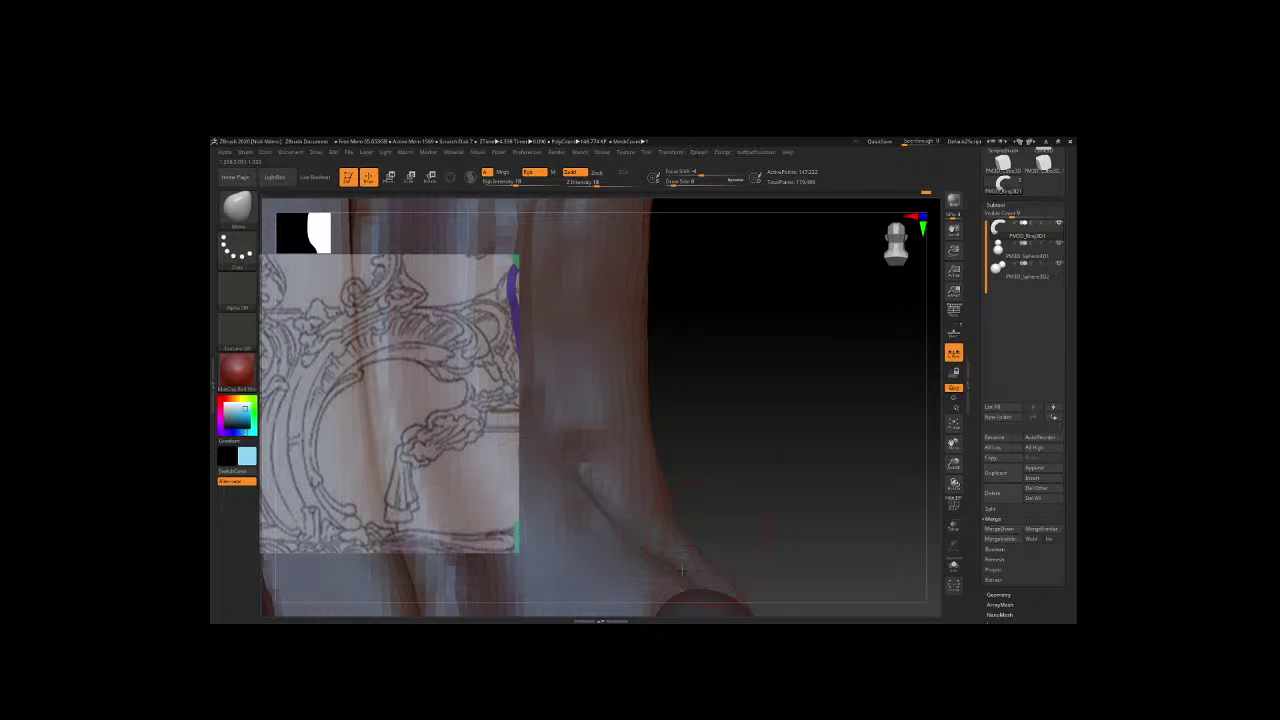
key(space)
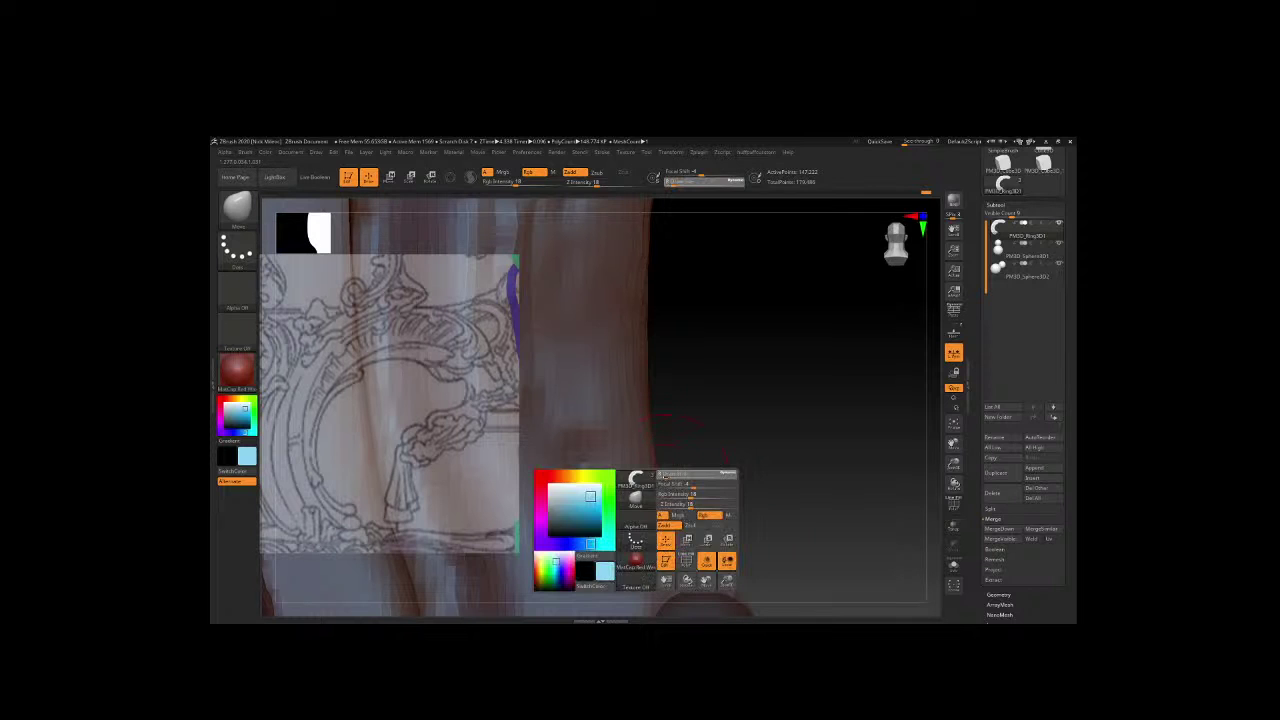
mouse_move(689, 460)
right_down()
mouse_move(676, 483)
mouse_move(745, 457)
mouse_move(726, 430)
mouse_move(704, 434)
mouse_move(789, 443)
right_up()
key(space)
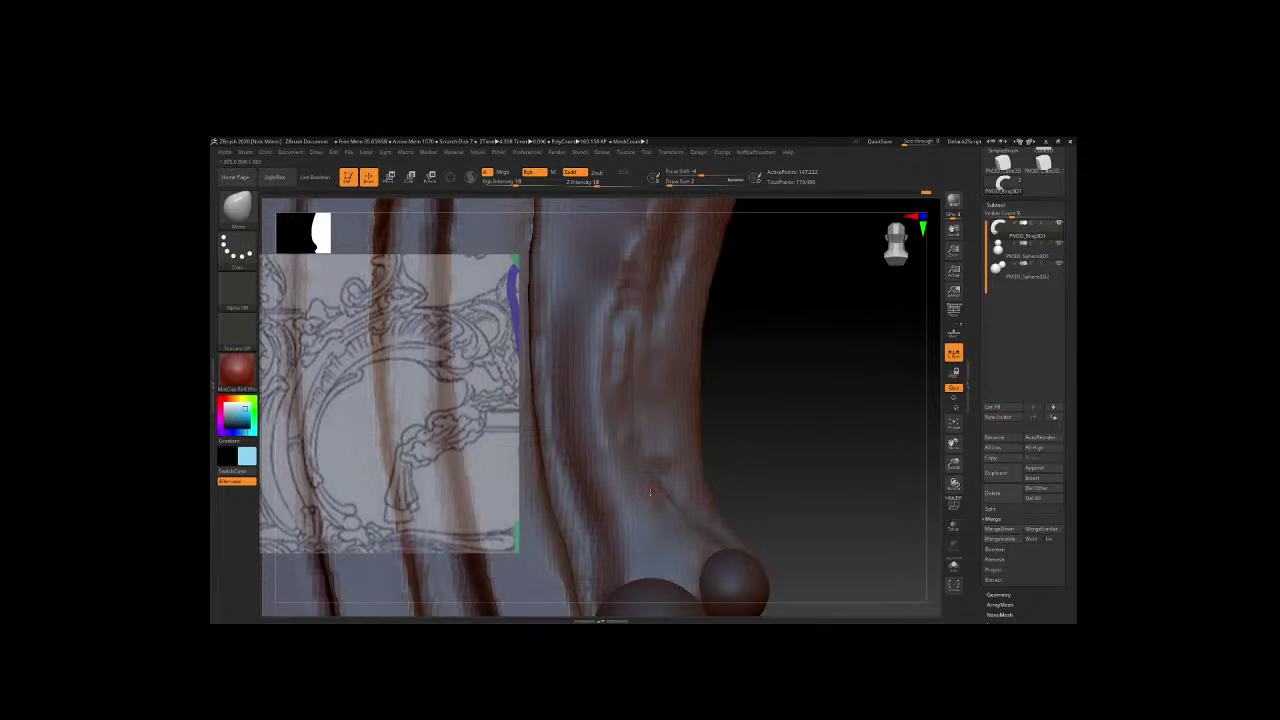
Lay ClayBuildup strokes along the fold, deepening it down to the small sphere.
key(b)
key(c)
key(b)
right_drag(828, 491, 830, 420)
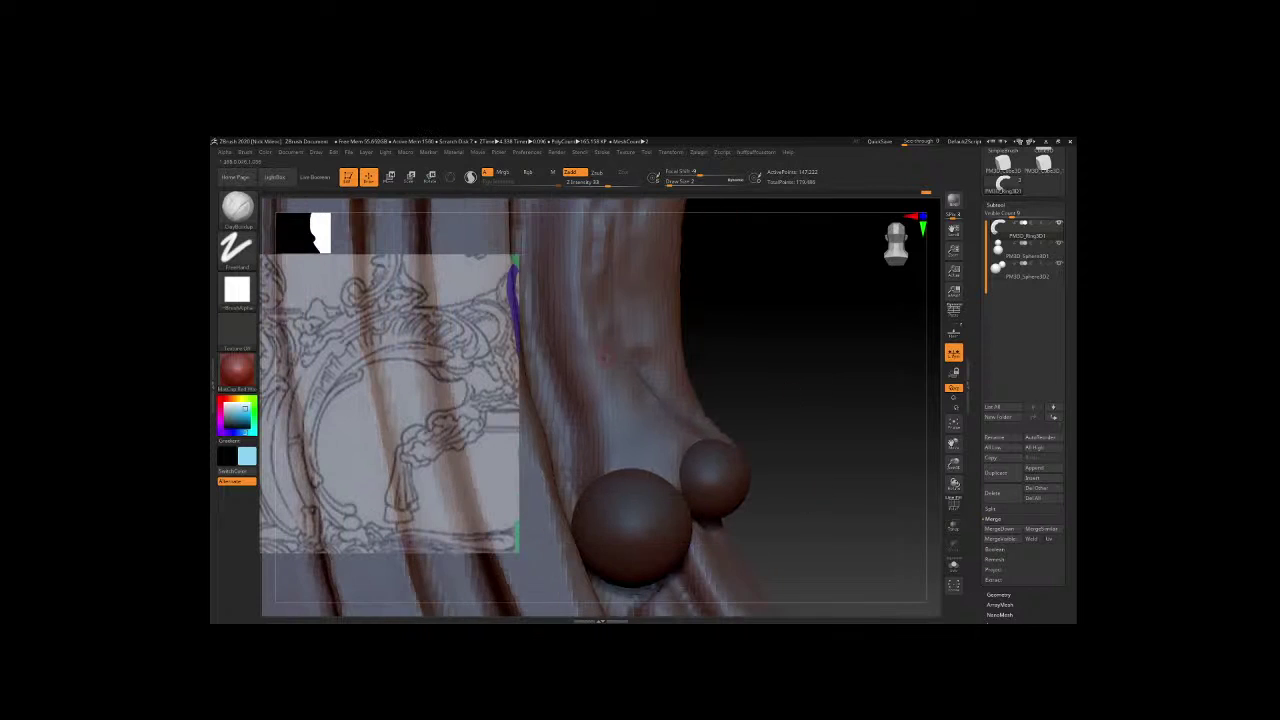
drag(616, 365, 710, 452)
drag(616, 365, 700, 440)
mouse_move(624, 382)
mouse_down()
mouse_move(686, 497)
mouse_move(620, 410)
mouse_move(648, 468)
mouse_up()
mouse_move(612, 410)
mouse_down()
mouse_move(636, 472)
mouse_move(680, 480)
mouse_up()
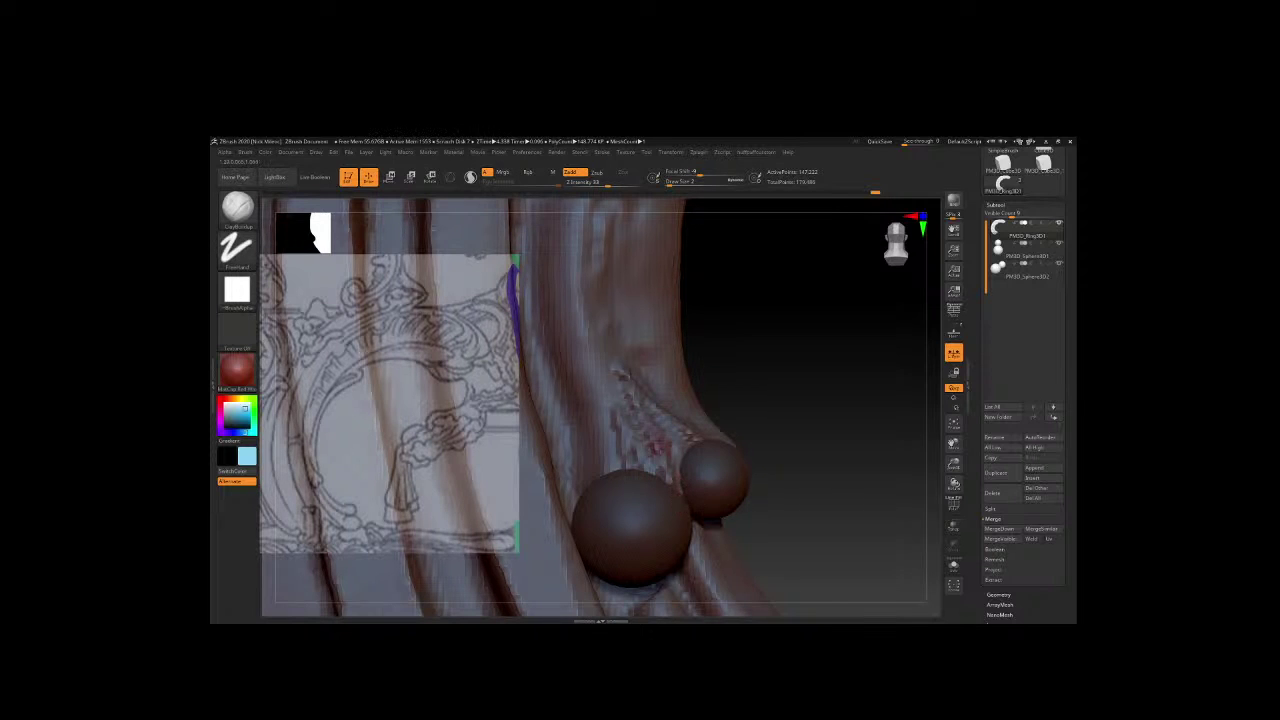
drag(642, 406, 701, 478)
Smooth the rough marks on the fold, then soften its ridges with the Move brush.
shift+drag(680, 430, 700, 456)
mouse_move(660, 410)
shift+mouse_down()
mouse_move(622, 388)
mouse_move(645, 470)
shift+mouse_up()
shift+drag(615, 405, 621, 467)
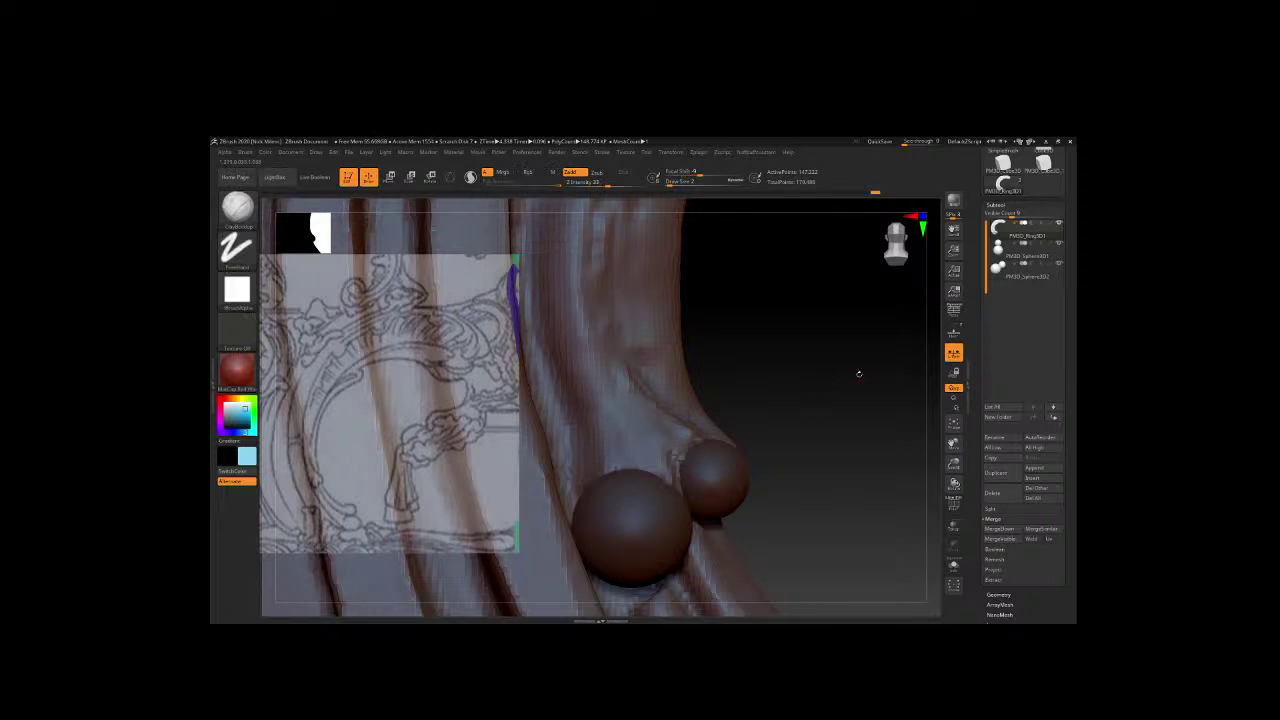
mouse_move(858, 372)
mouse_down()
mouse_move(640, 246)
mouse_move(791, 343)
mouse_move(743, 366)
mouse_move(754, 371)
mouse_up()
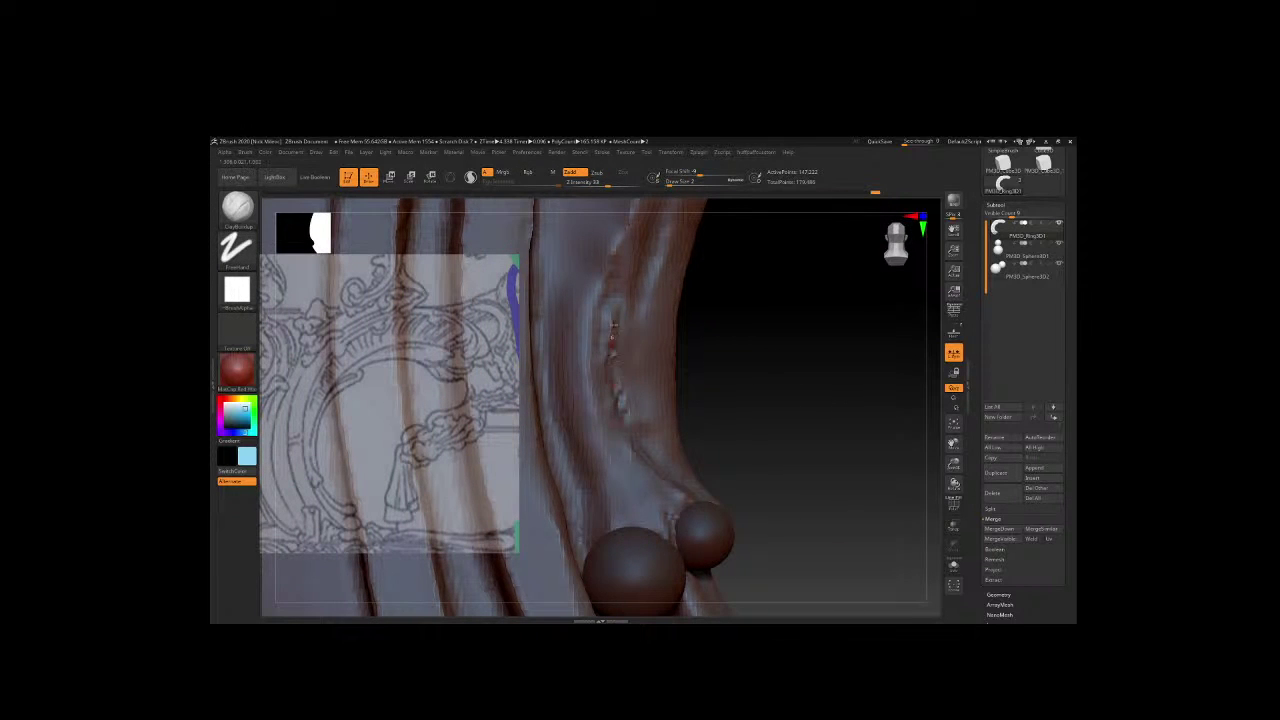
key(b)
key(m)
key(e)
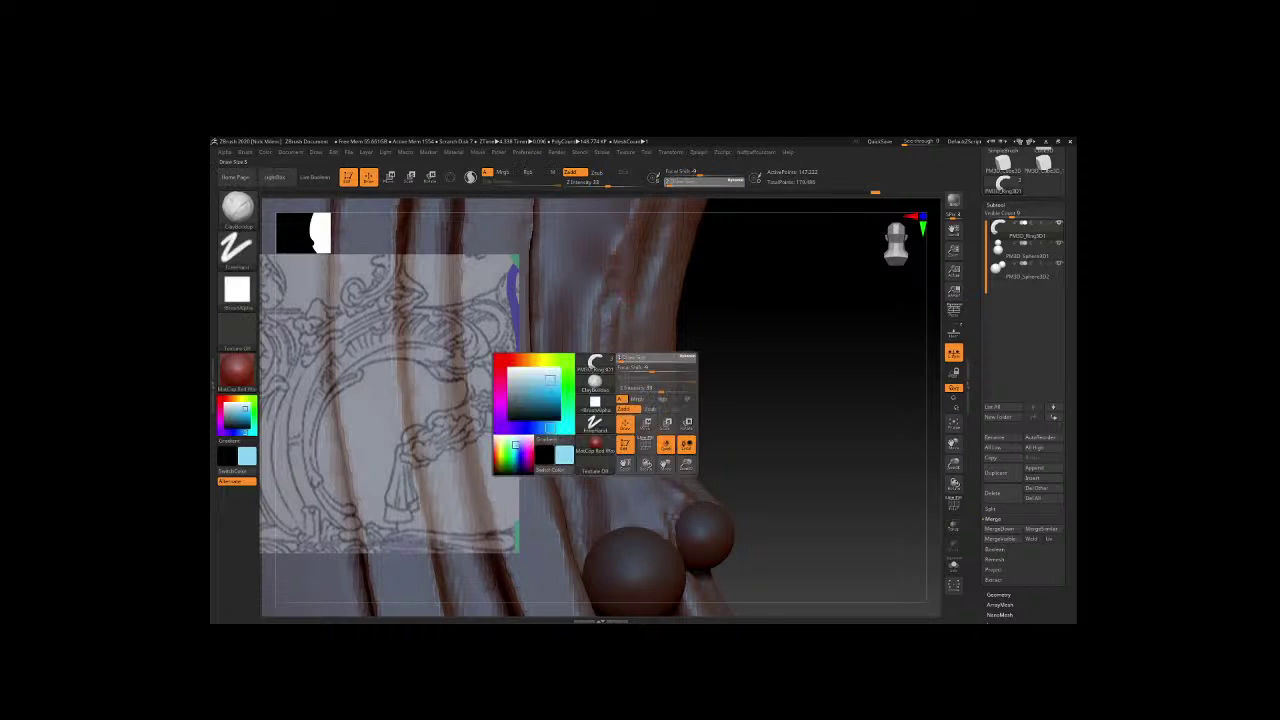
shift+drag(624, 298, 613, 337)
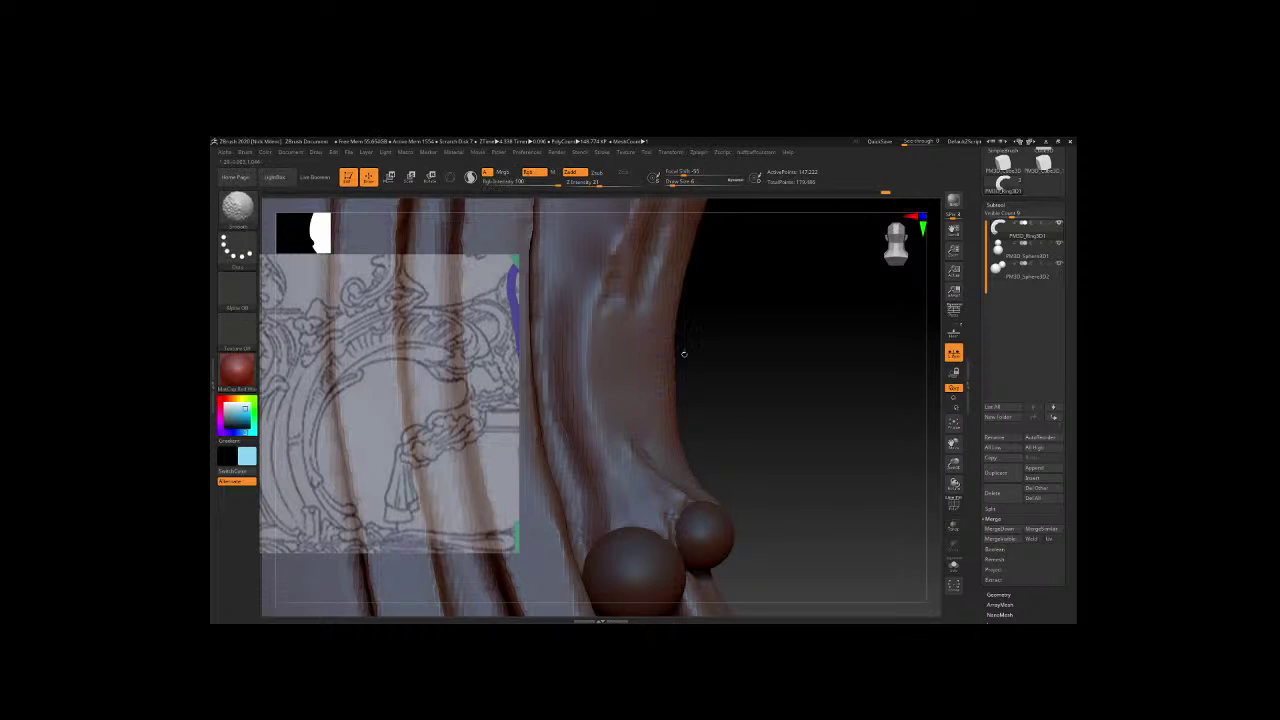
Browse the brush library, then orbit the model to look along the folds and tassel spheres.
key(b)
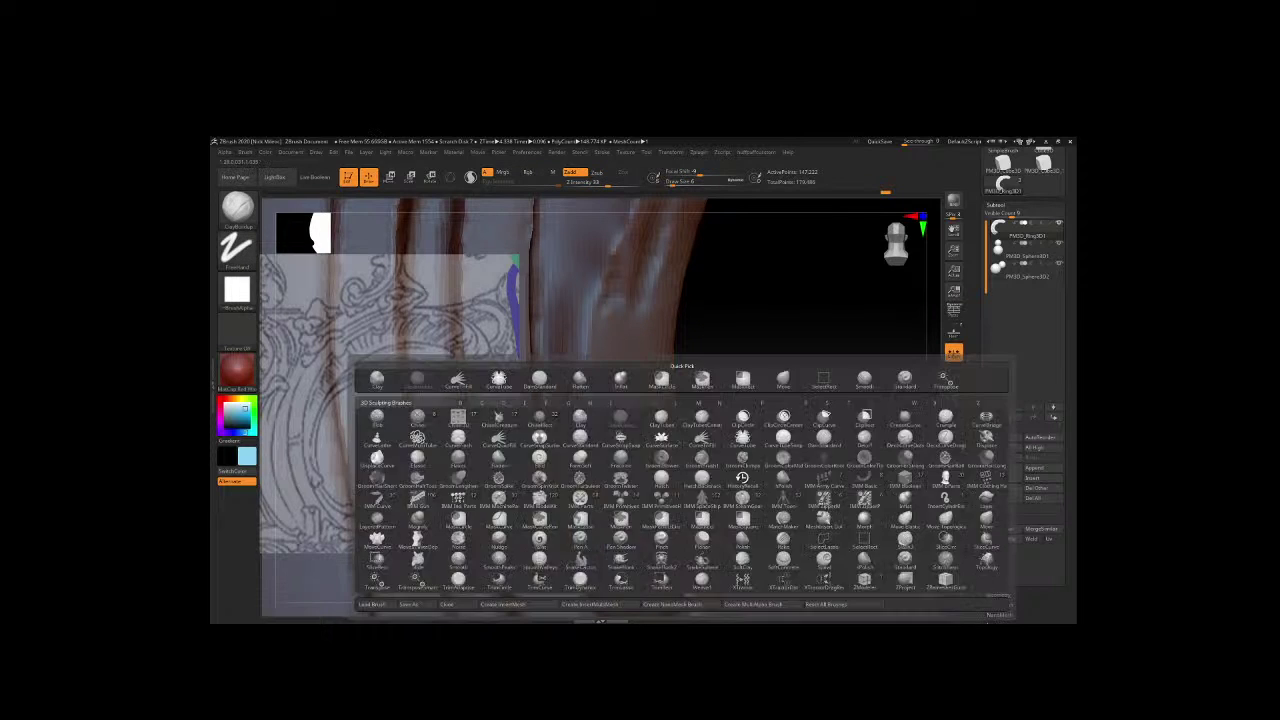
key(i)
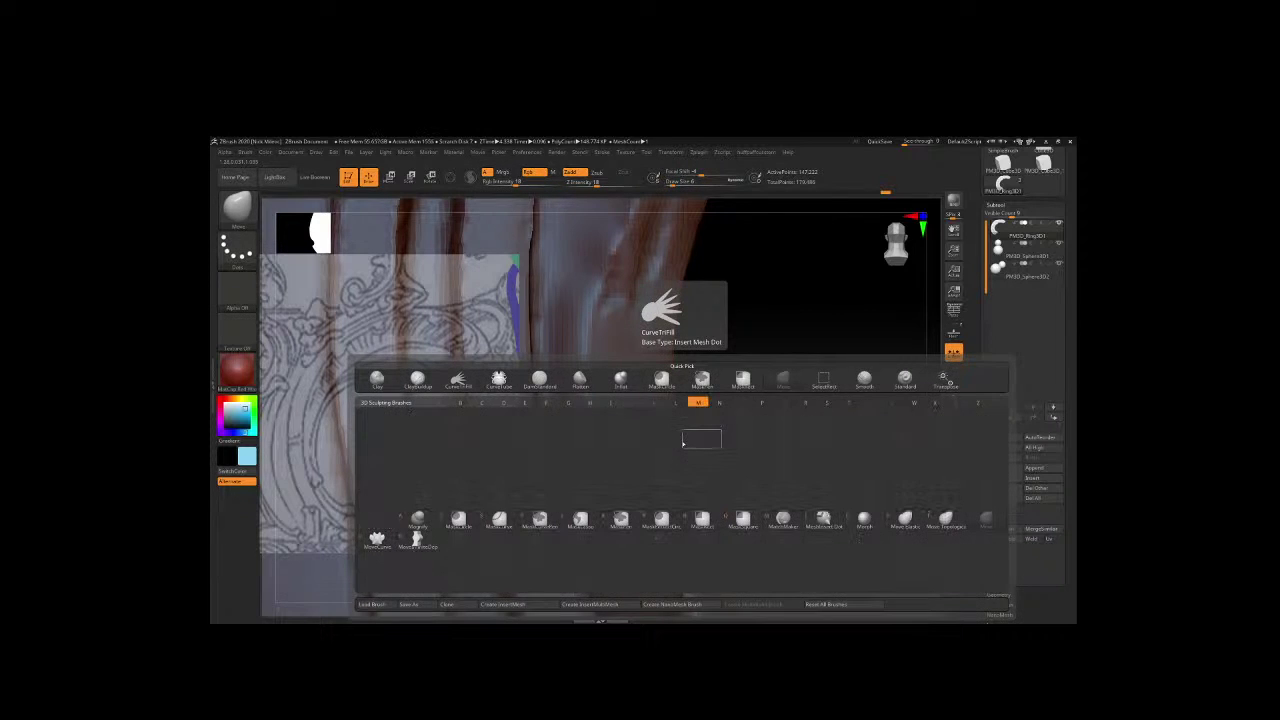
key(Escape)
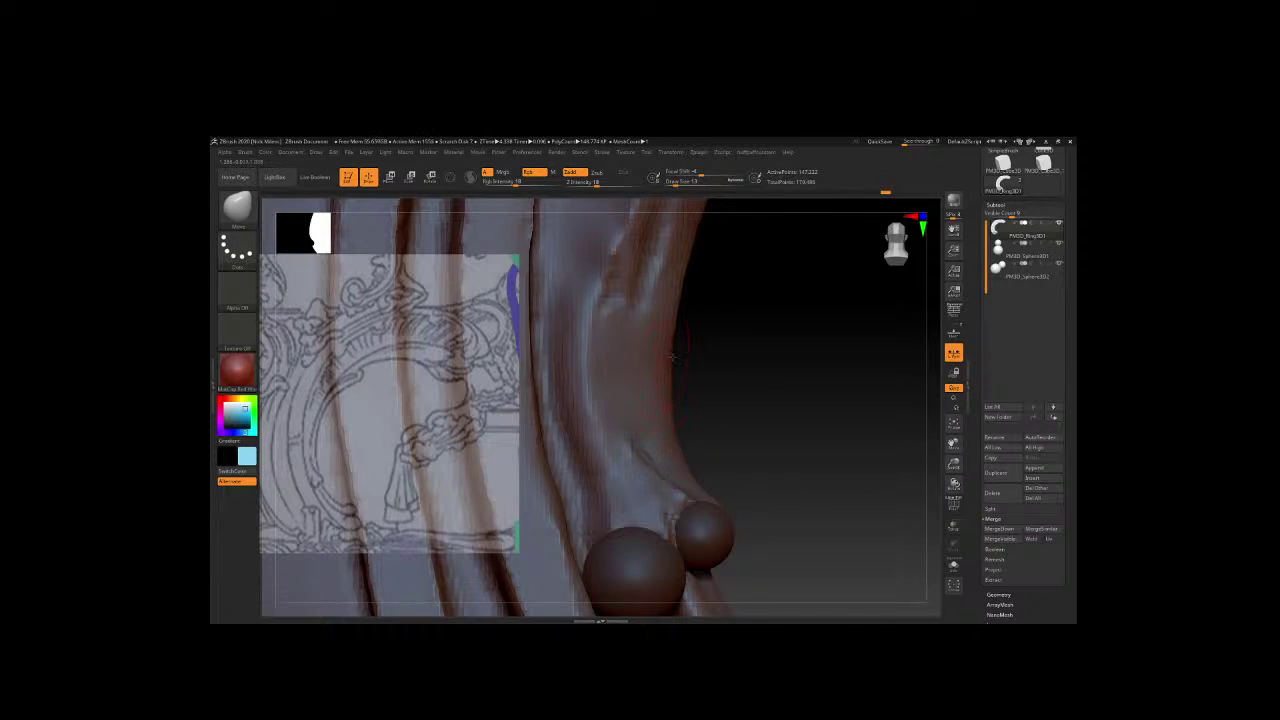
key(space)
drag(791, 286, 737, 443)
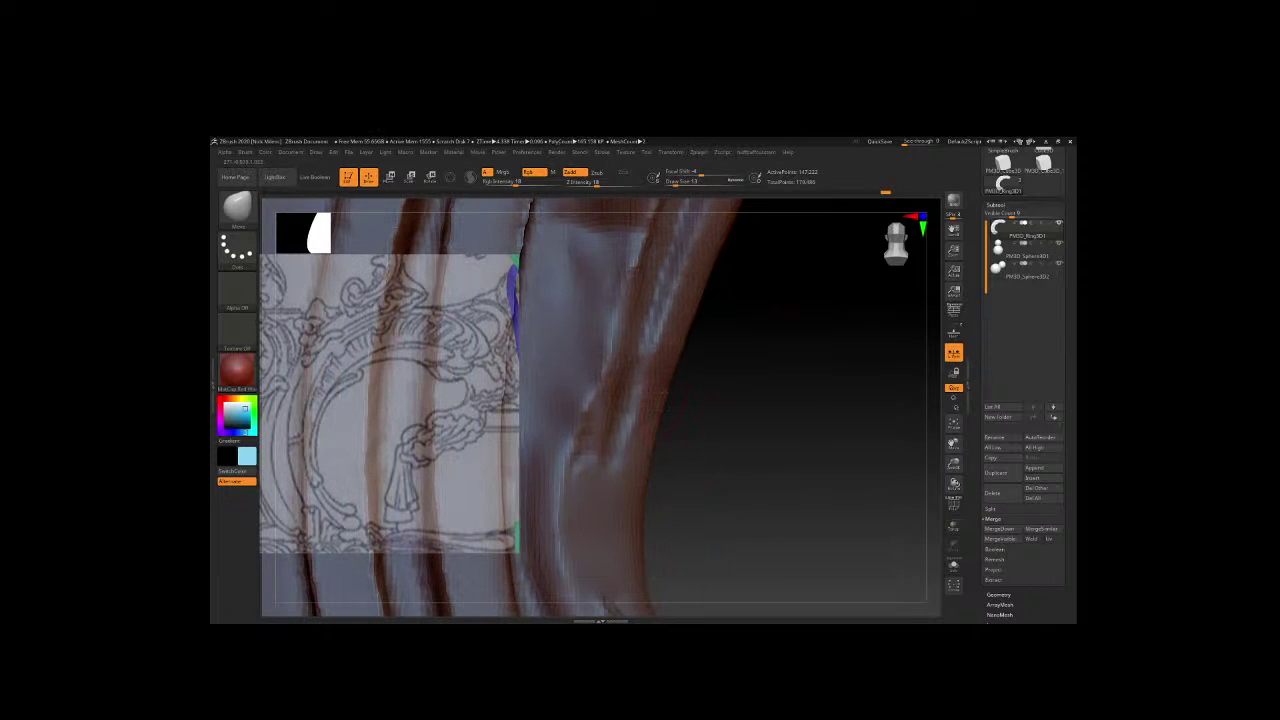
drag(645, 463, 627, 492)
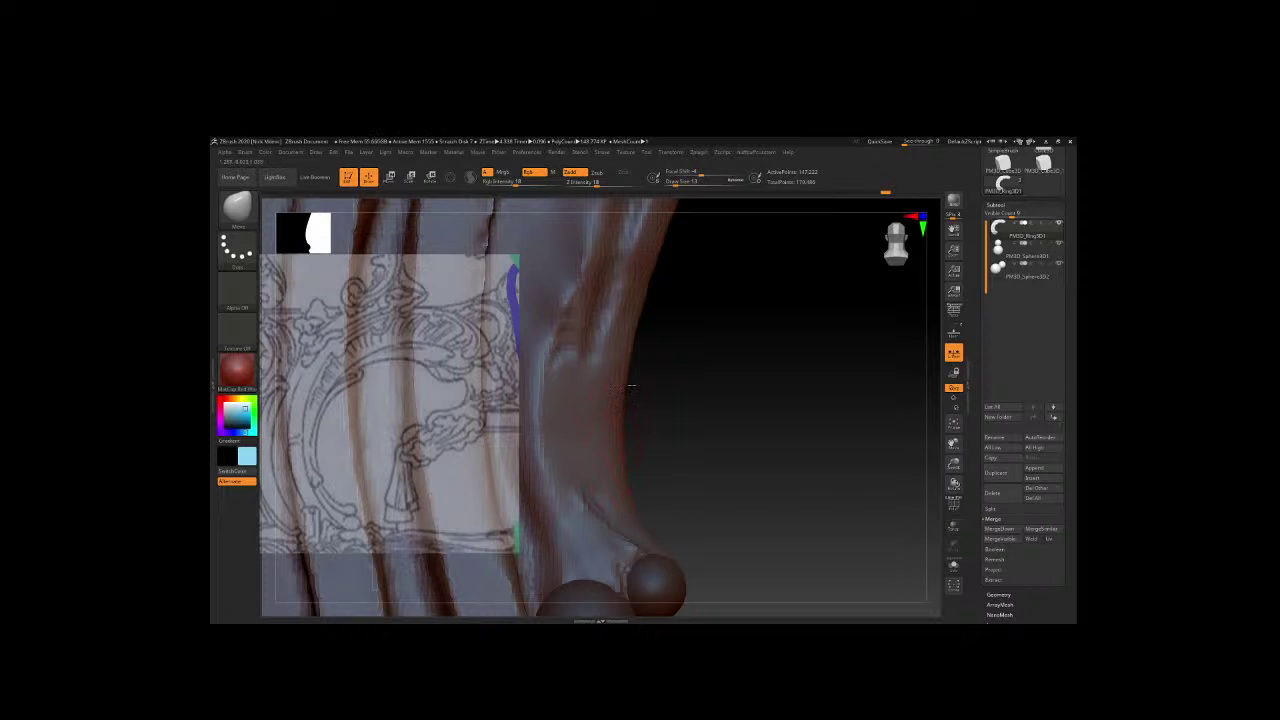
drag(615, 392, 660, 423)
key(space)
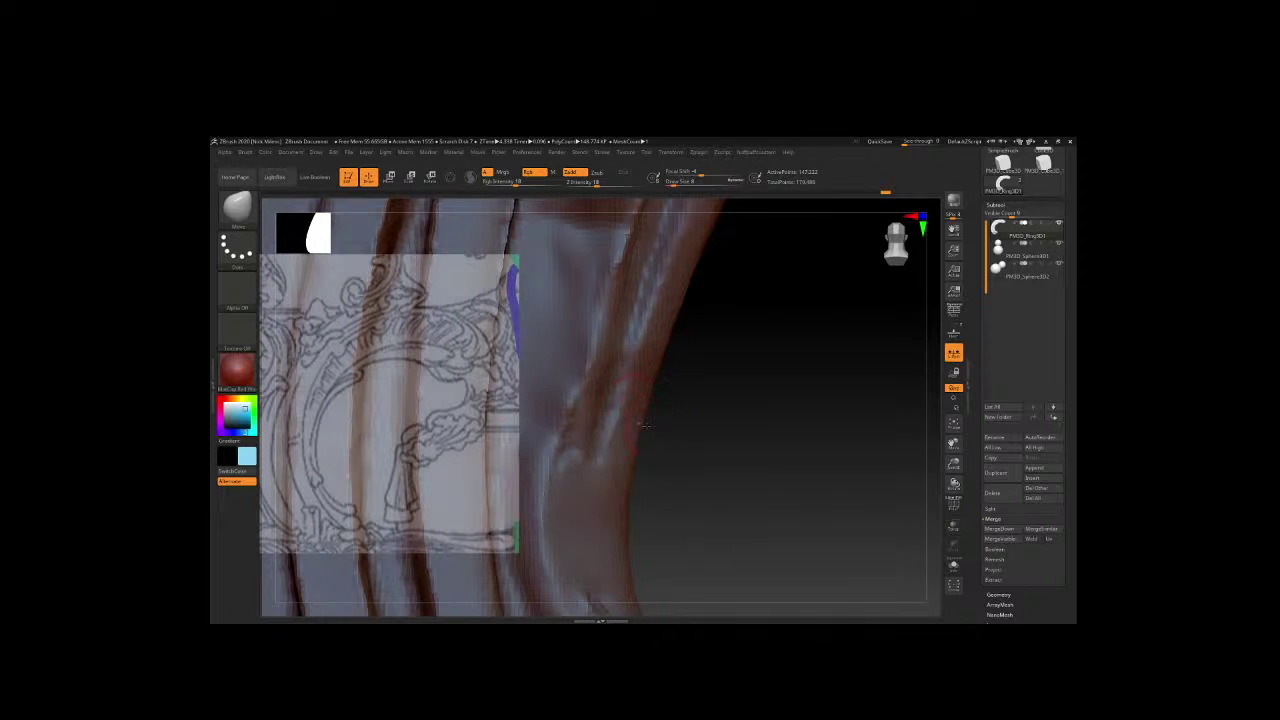
mouse_move(737, 355)
mouse_down()
mouse_move(706, 392)
mouse_move(756, 401)
mouse_move(718, 419)
mouse_up()
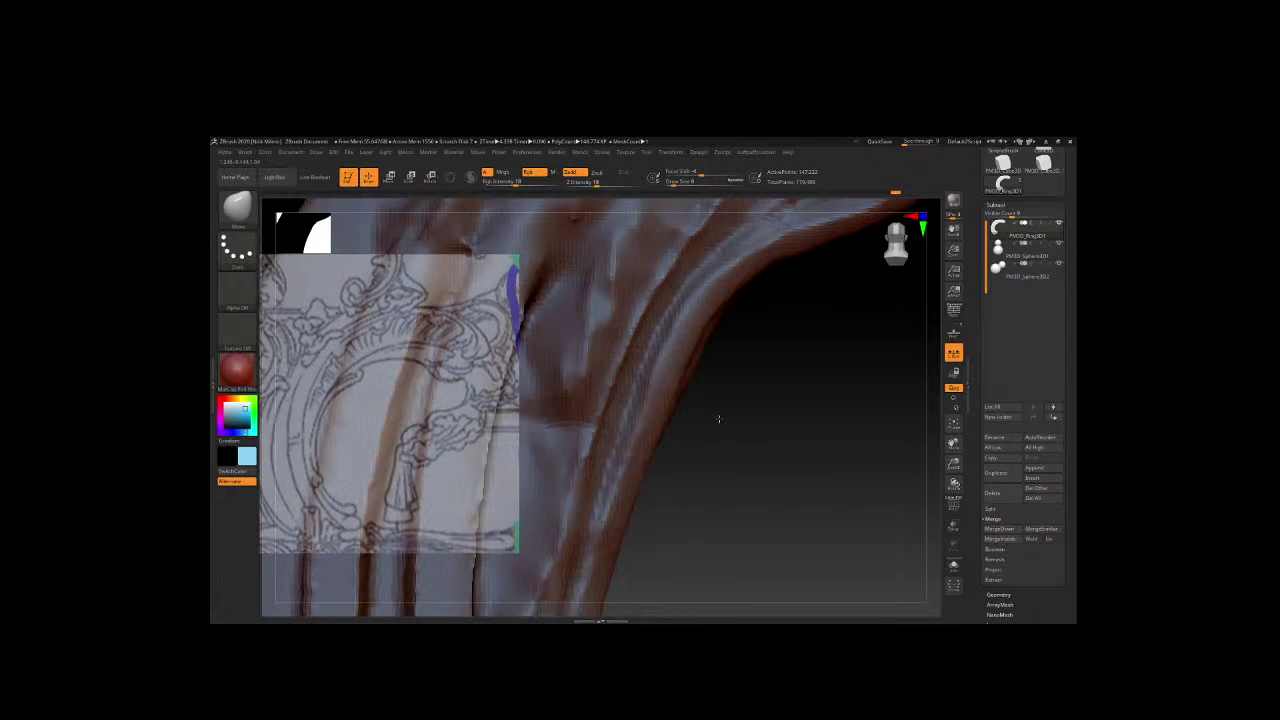
key(space)
Make a short stroke on the fold near the curl, adjust brush size, and view the whole frame.
drag(697, 338, 676, 312)
drag(819, 309, 737, 391)
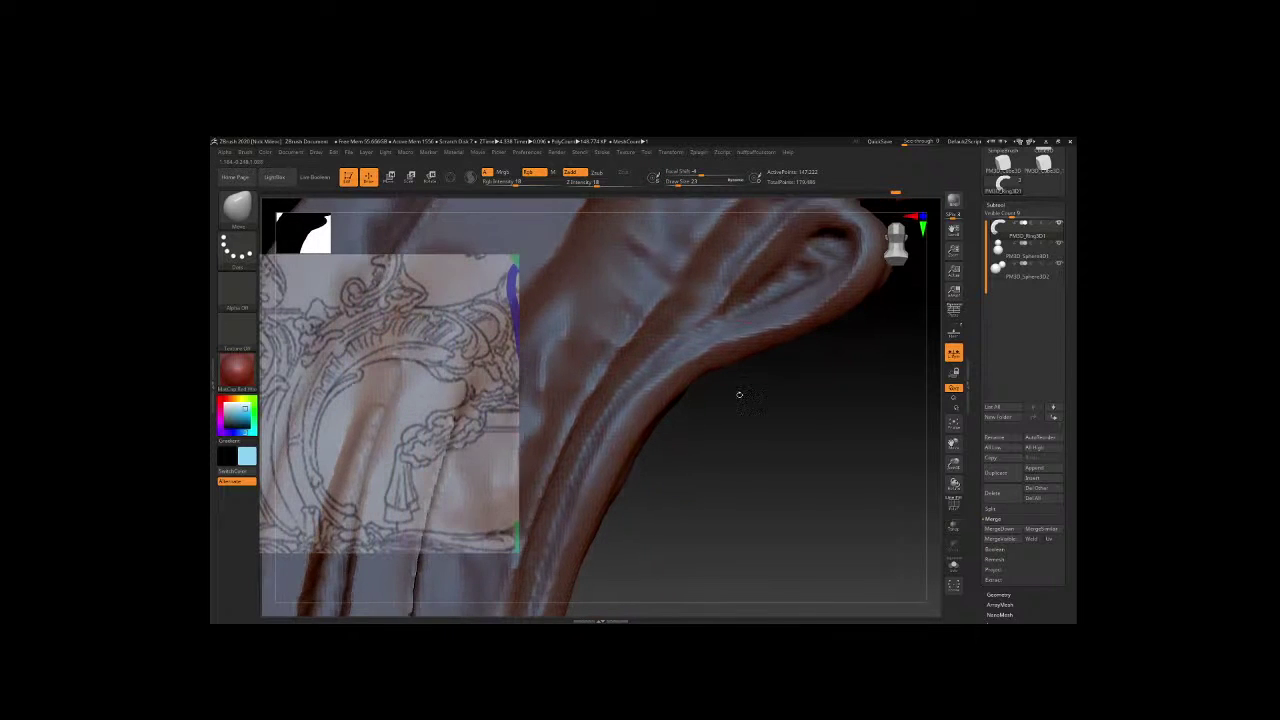
key(space)
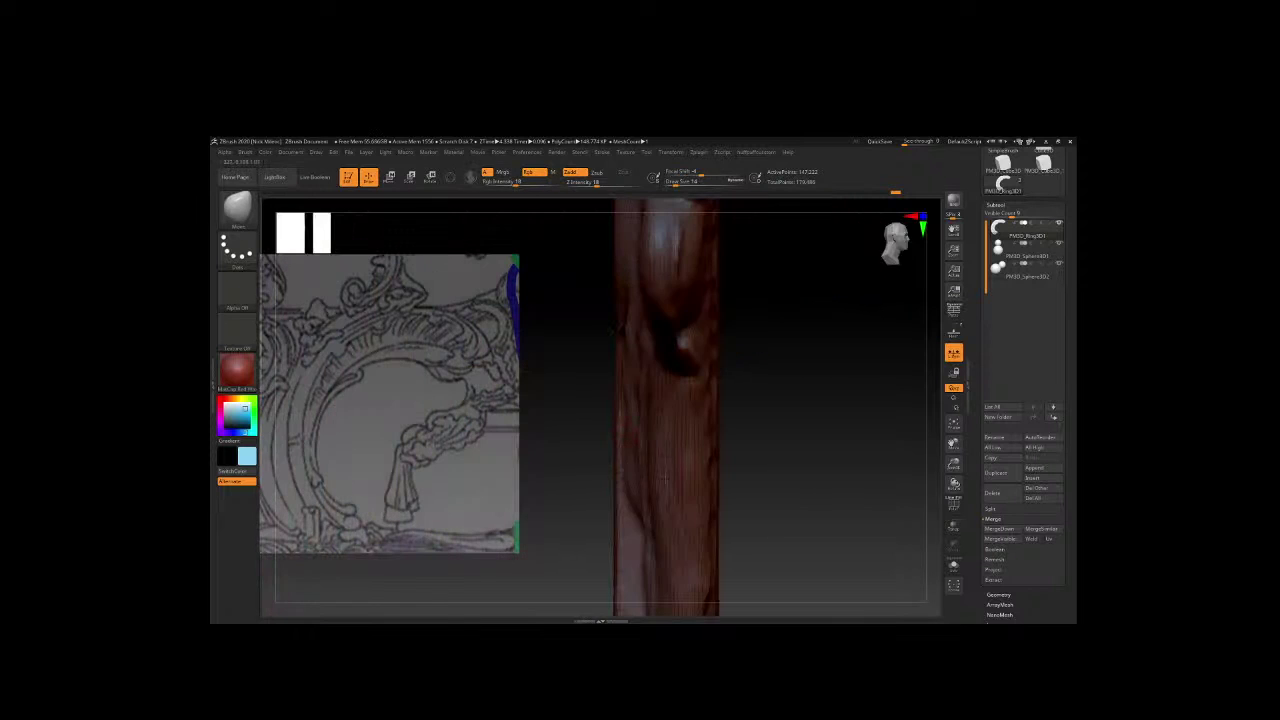
key(space)
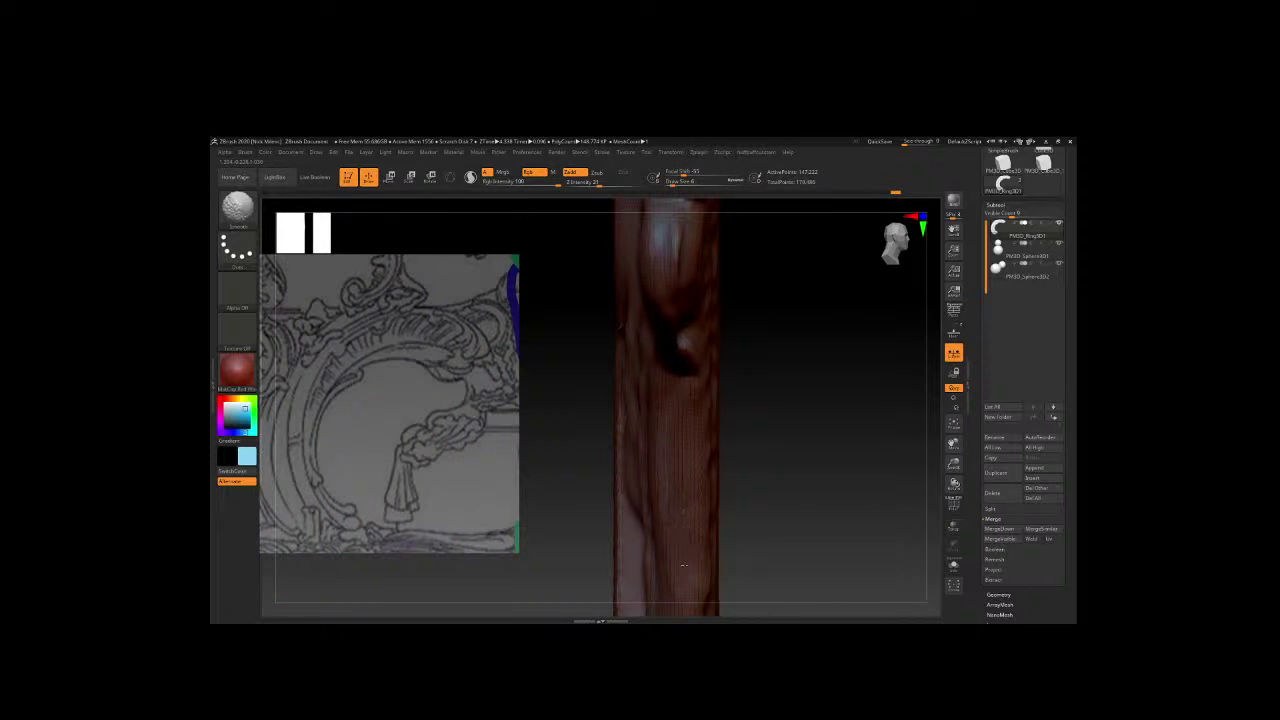
mouse_move(683, 565)
mouse_down()
mouse_move(603, 488)
mouse_move(640, 420)
mouse_up()
key(space)
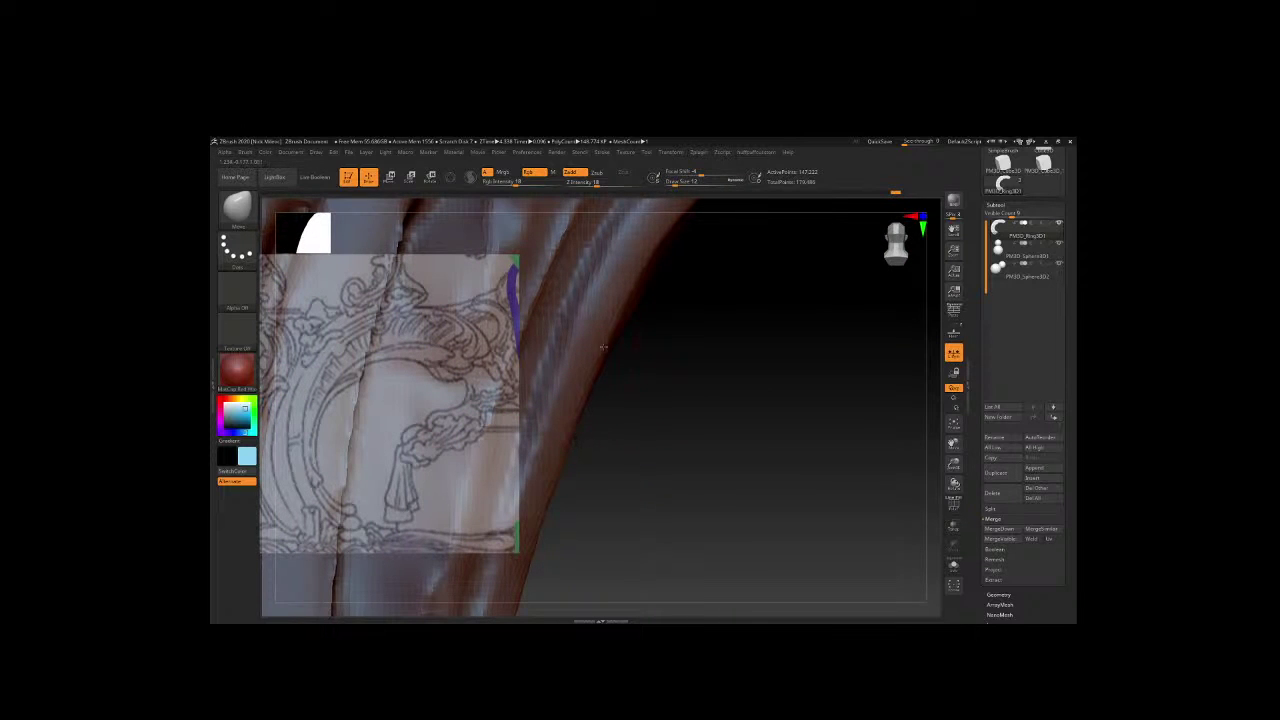
drag(603, 347, 749, 386)
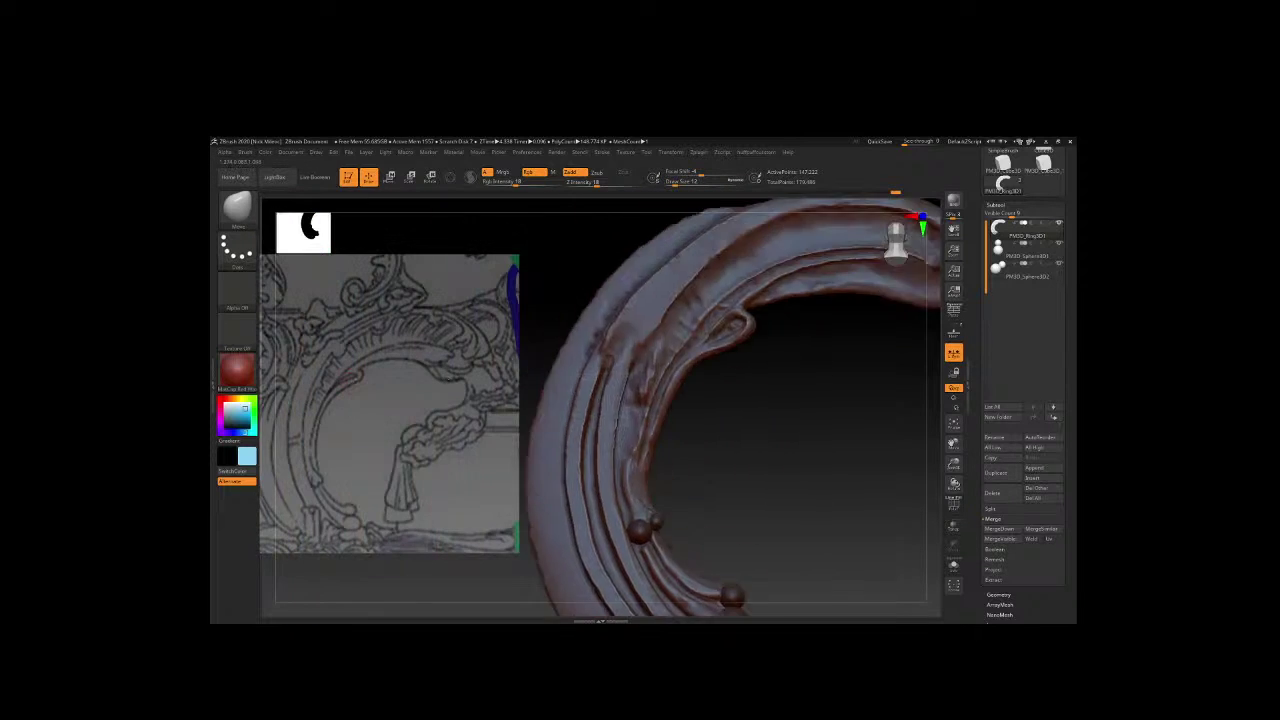
Sculpt along the frame's edge, then shrink the brush.
mouse_move(760, 486)
mouse_down()
mouse_move(829, 436)
mouse_move(806, 390)
mouse_up()
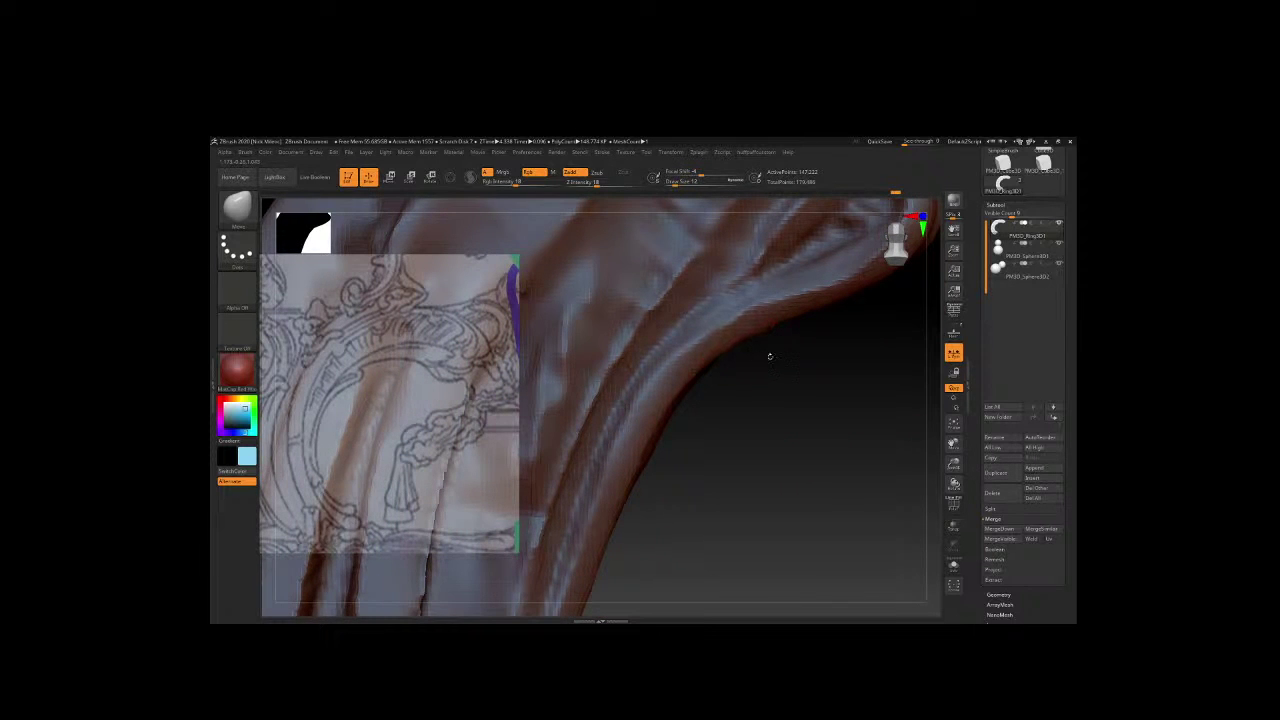
drag(765, 351, 712, 471)
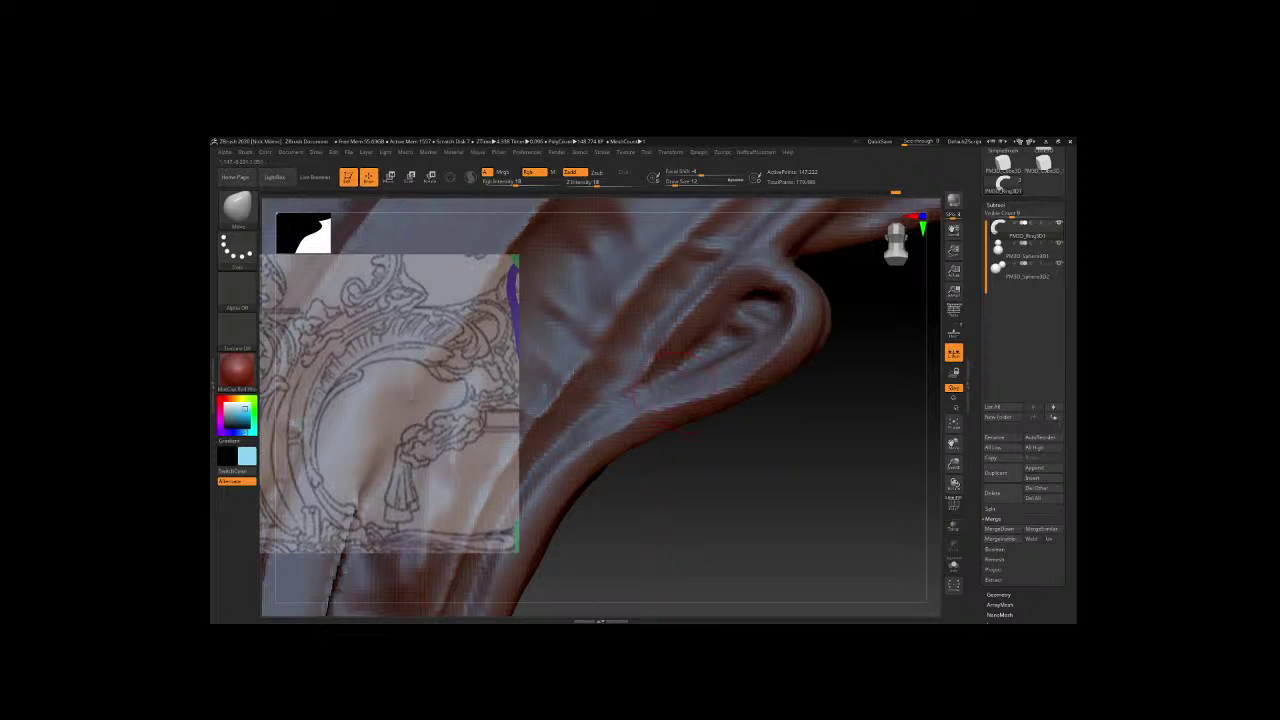
drag(692, 392, 728, 388)
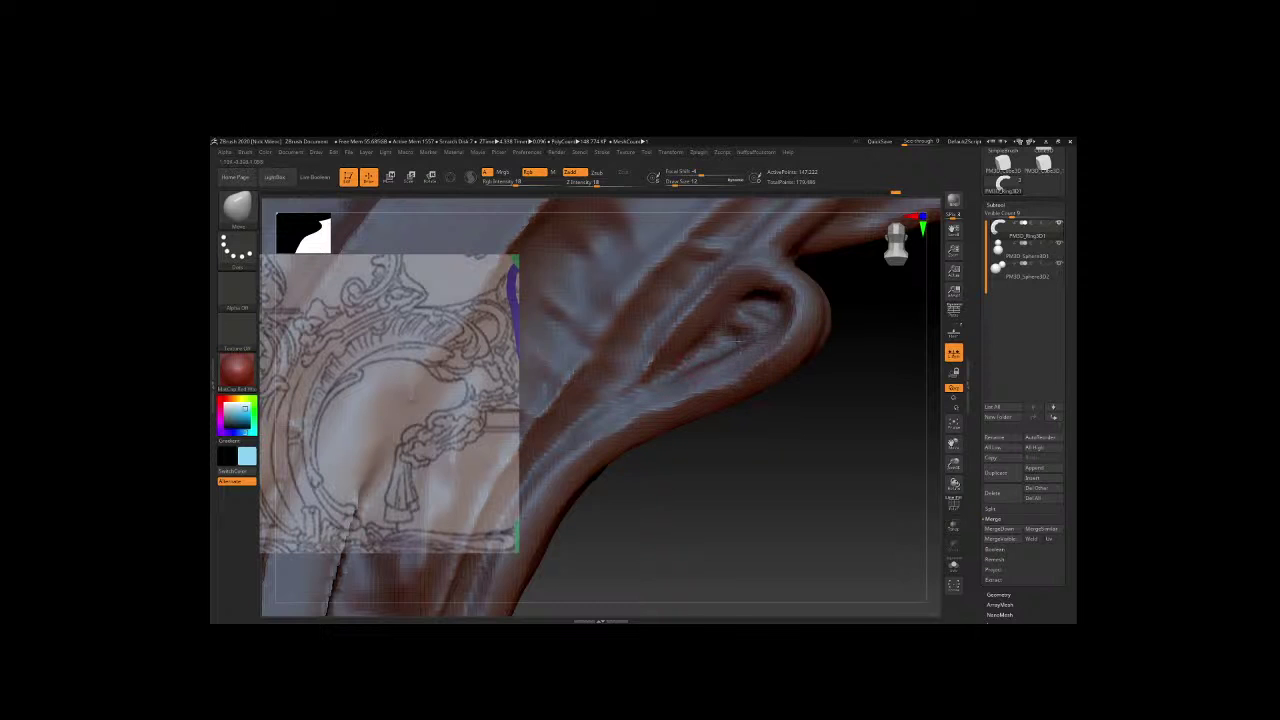
key(space)
Switch to ClayBuildup with Freehand stroke and carve creases along the curled fold's inner curve.
drag(876, 363, 832, 404)
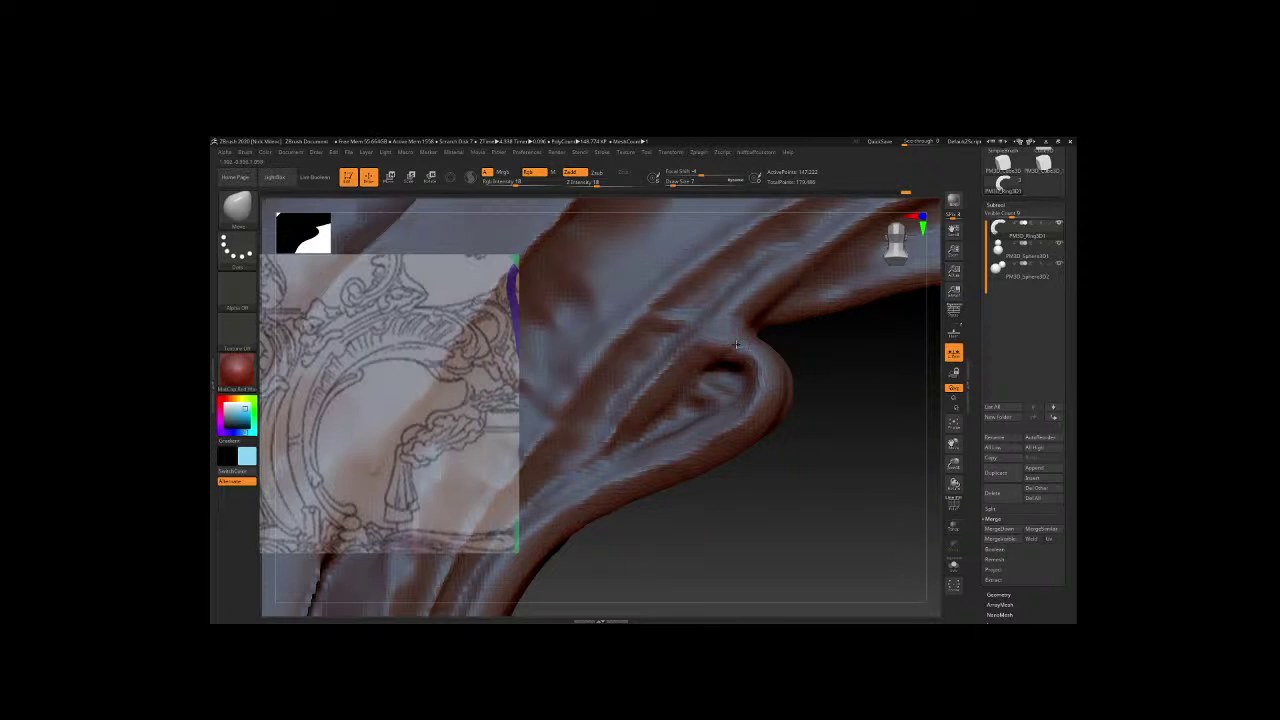
key(b)
key(c)
key(b)
key(space)
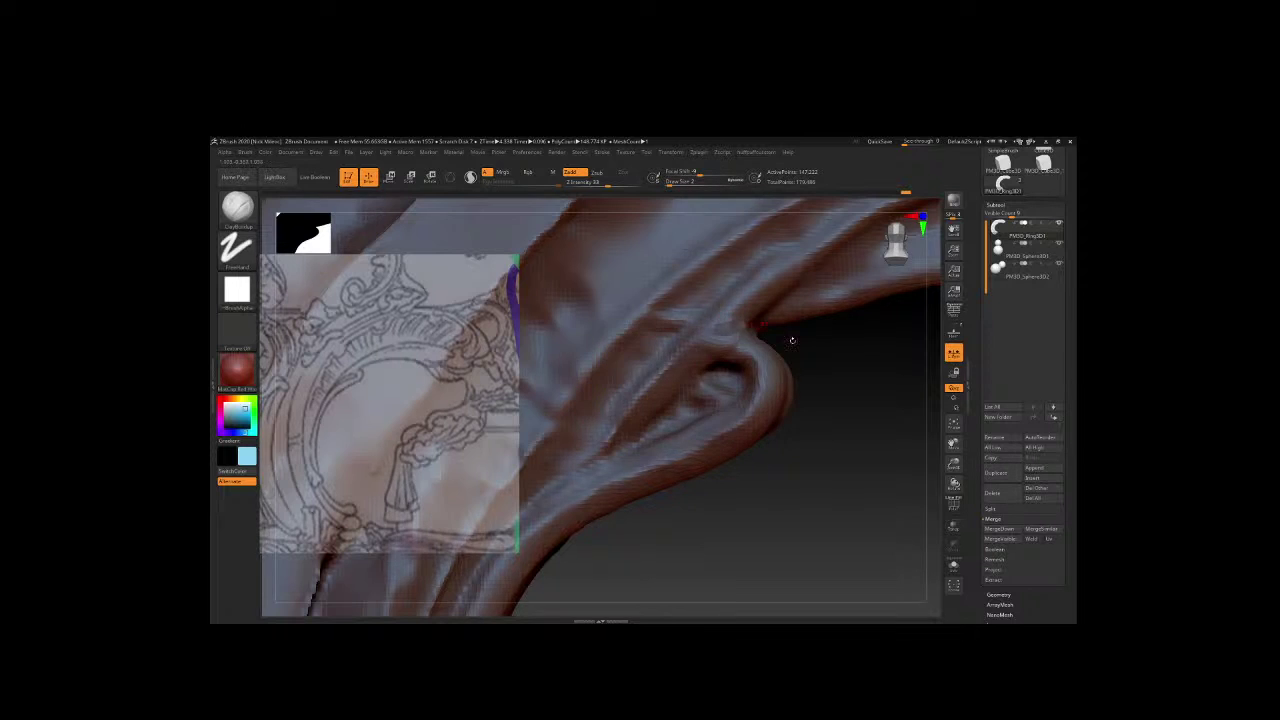
mouse_move(757, 329)
mouse_down()
mouse_move(728, 329)
mouse_move(760, 281)
mouse_up()
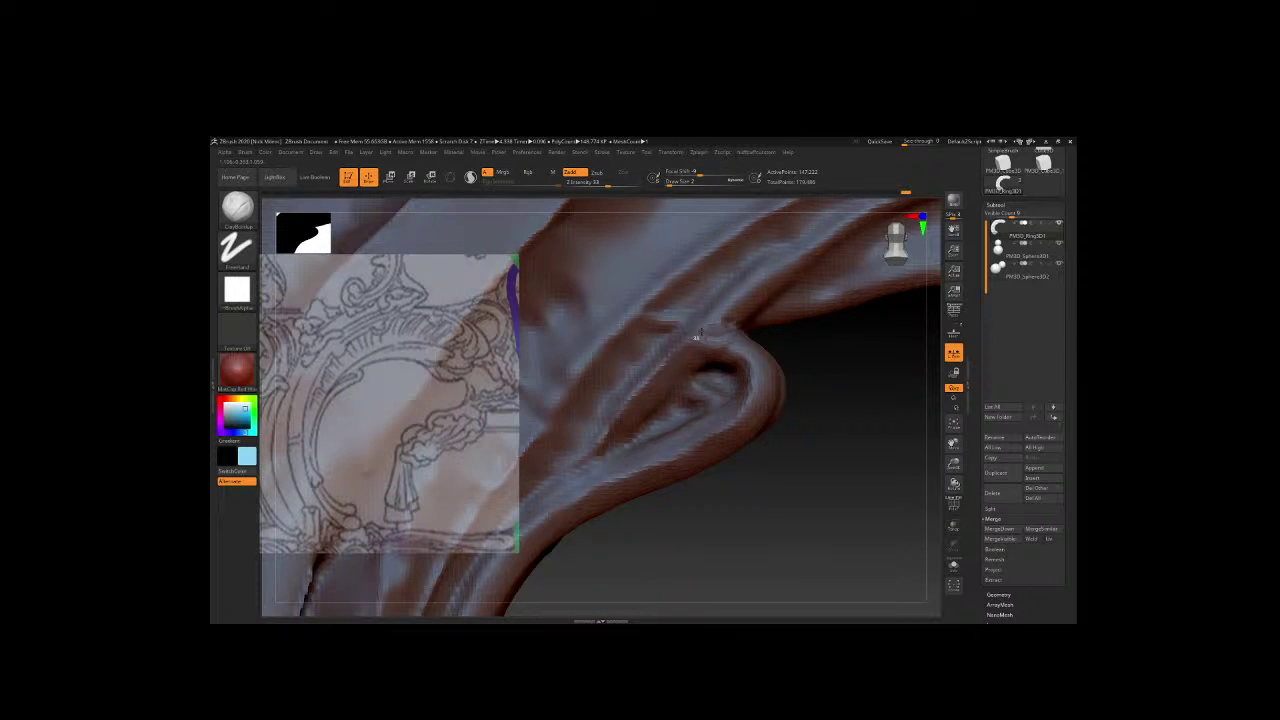
mouse_move(695, 341)
mouse_down()
mouse_move(756, 360)
mouse_move(759, 404)
mouse_up()
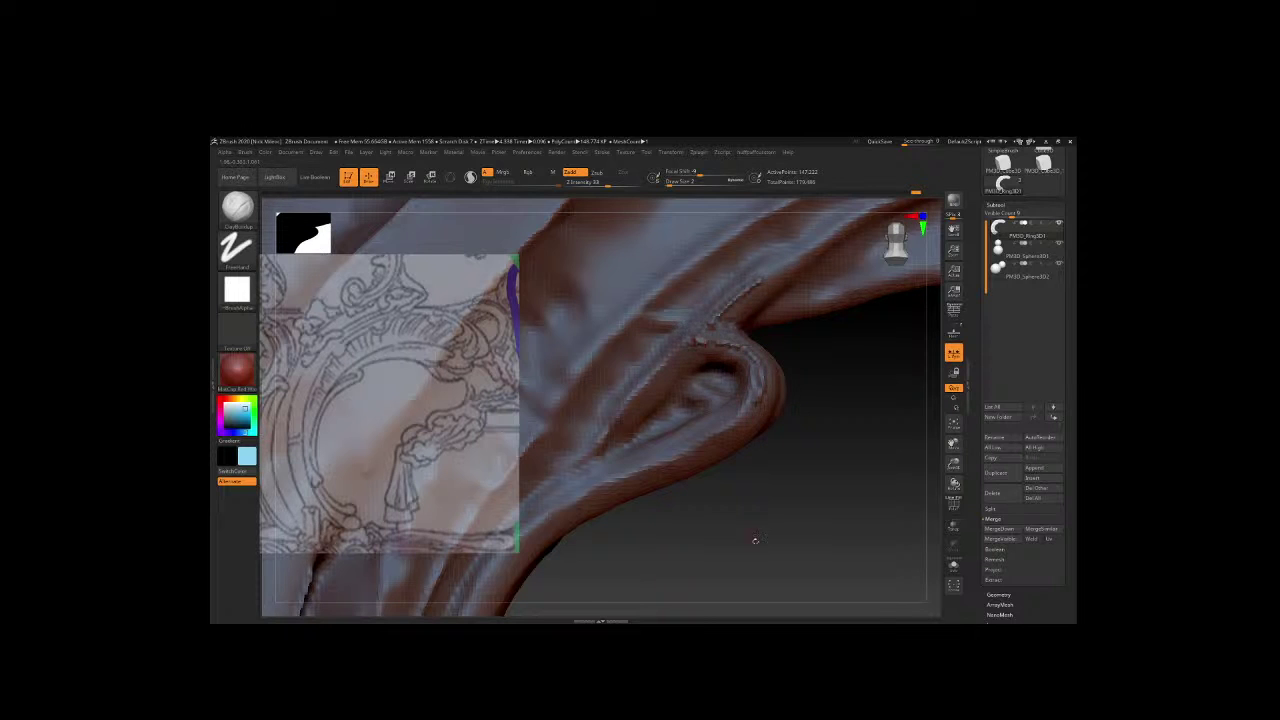
right_drag(698, 342, 796, 340)
mouse_move(779, 297)
mouse_down()
mouse_move(681, 425)
mouse_move(790, 290)
mouse_up()
mouse_move(790, 290)
right_down()
mouse_move(845, 457)
mouse_move(831, 550)
right_up()
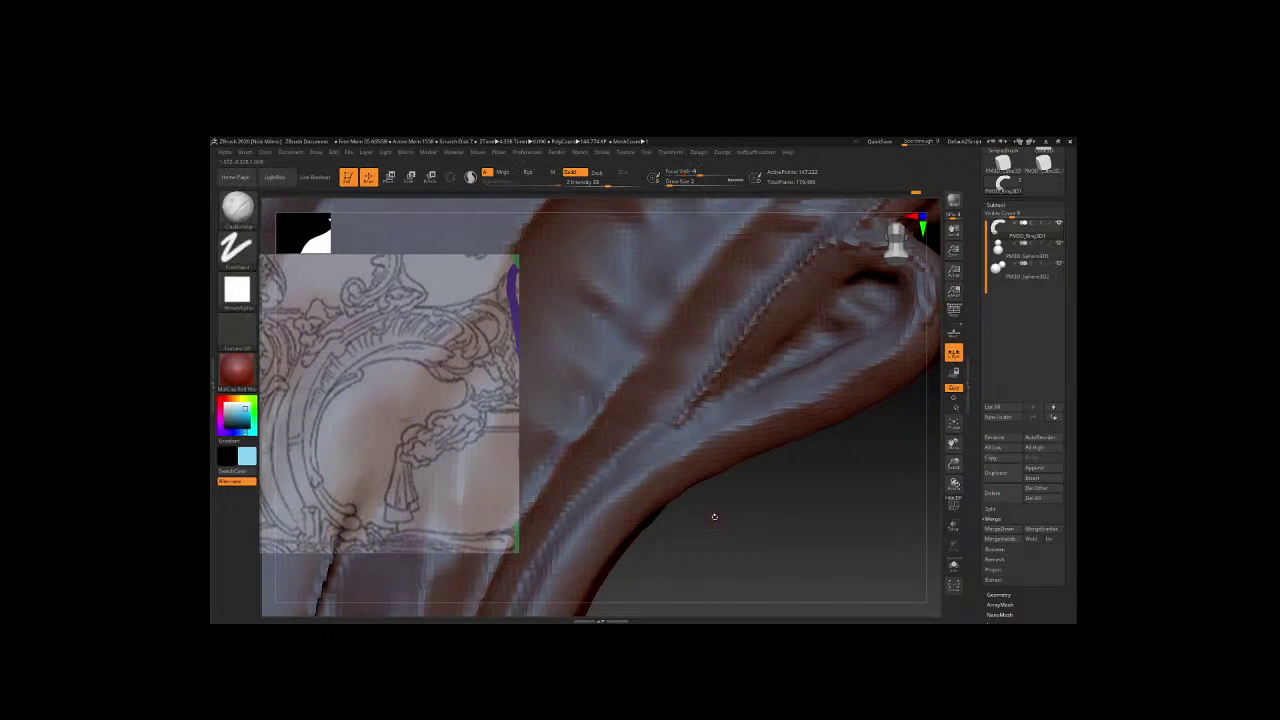
Enlarge the brush, lower Z Intensity and lay creases along the strap, then bring up YouTube Studio.
key(space)
drag(716, 474, 745, 474)
key(space)
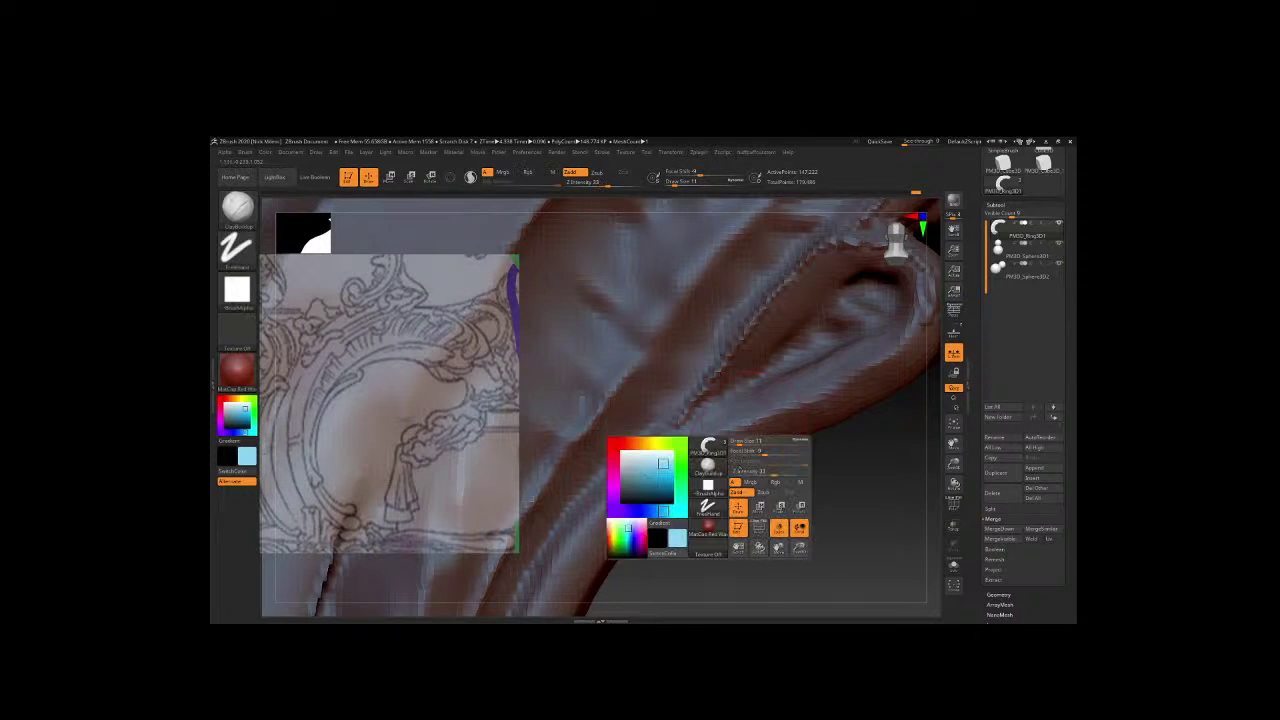
drag(767, 470, 735, 471)
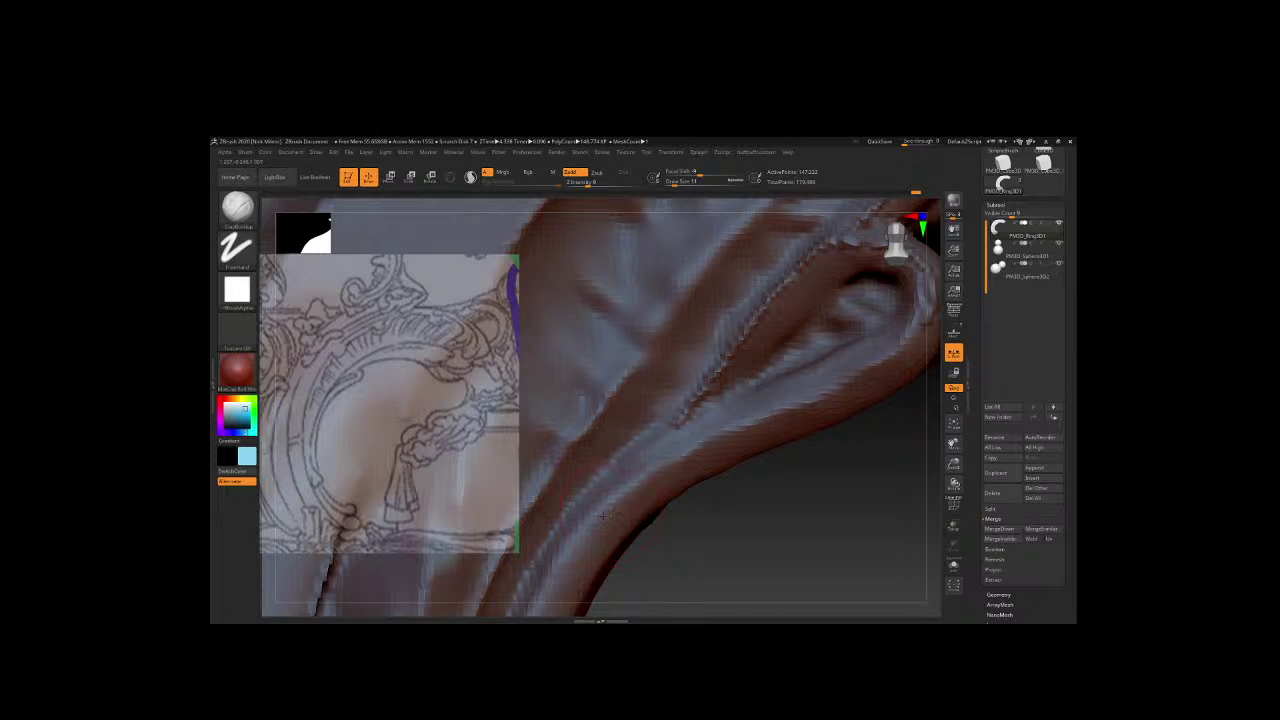
drag(604, 515, 900, 350)
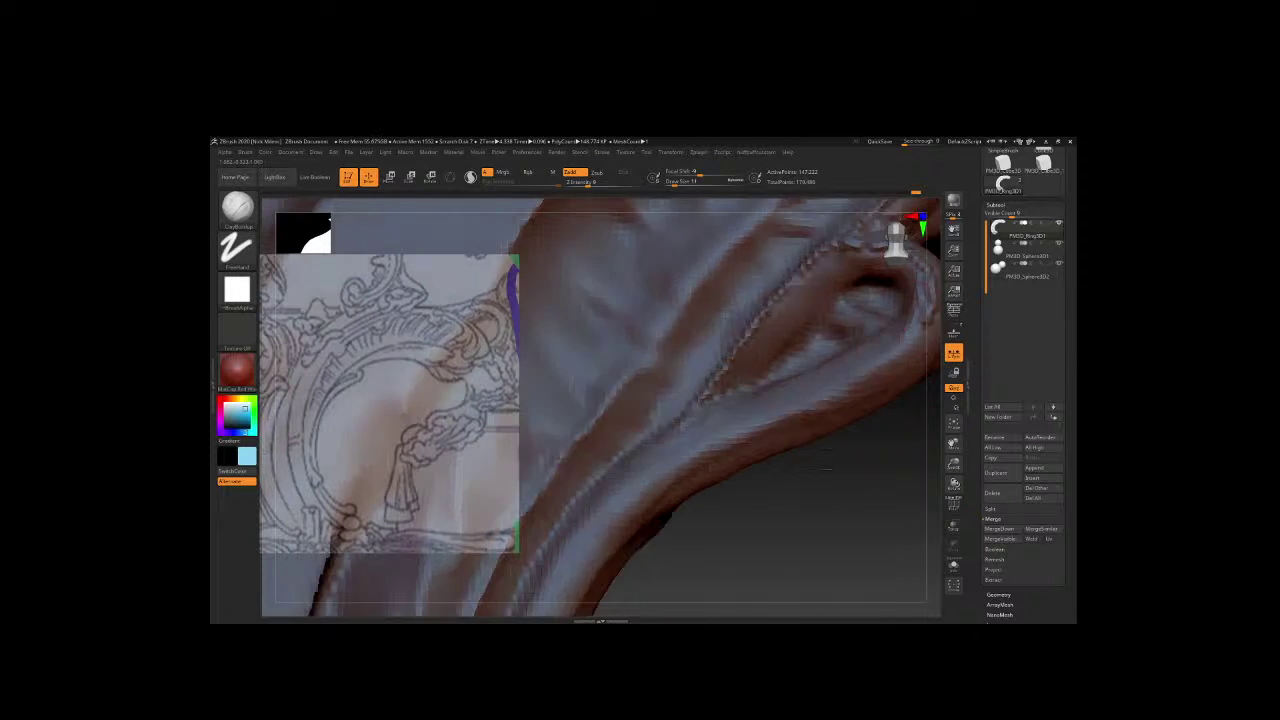
right_drag(827, 468, 727, 443)
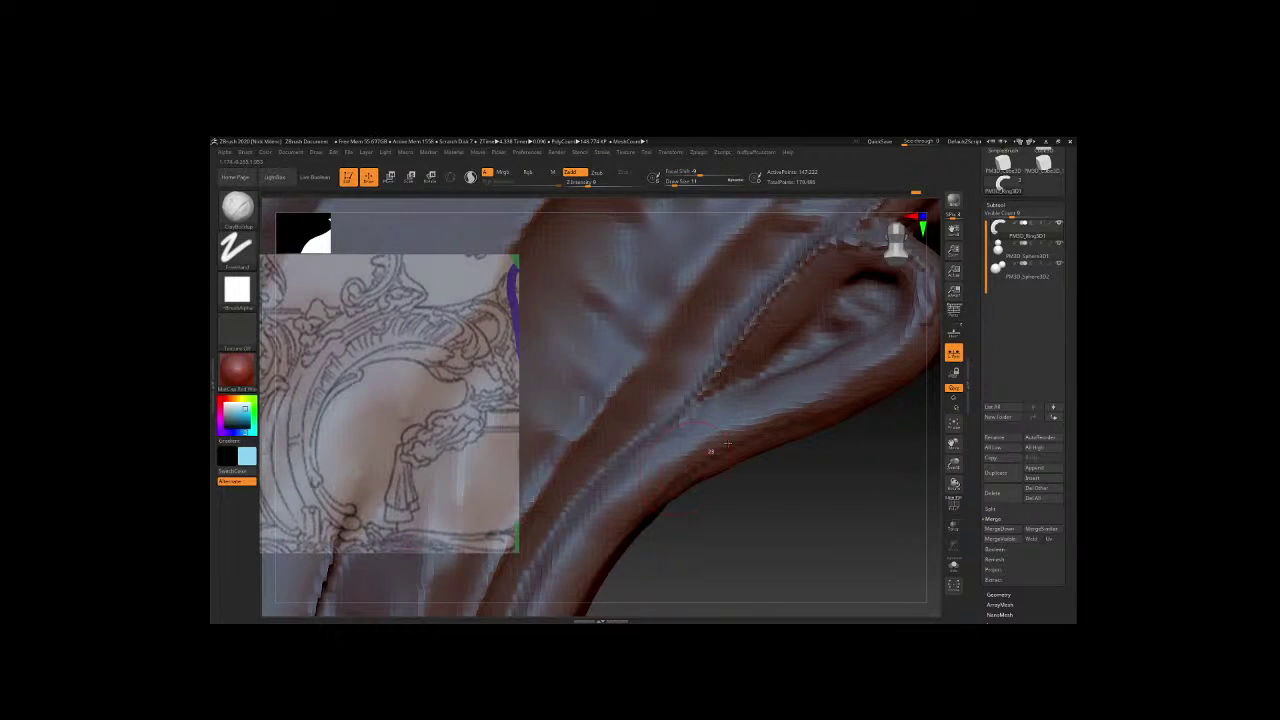
drag(727, 443, 873, 354)
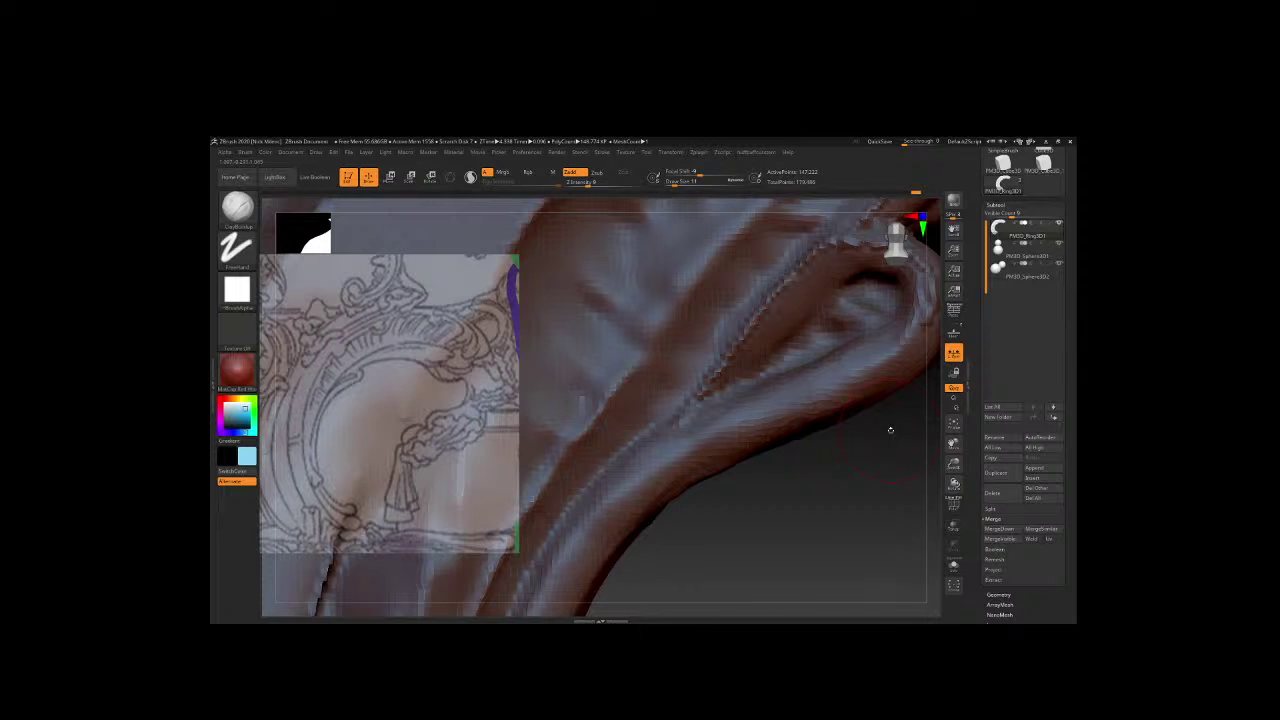
key(alt+Tab)
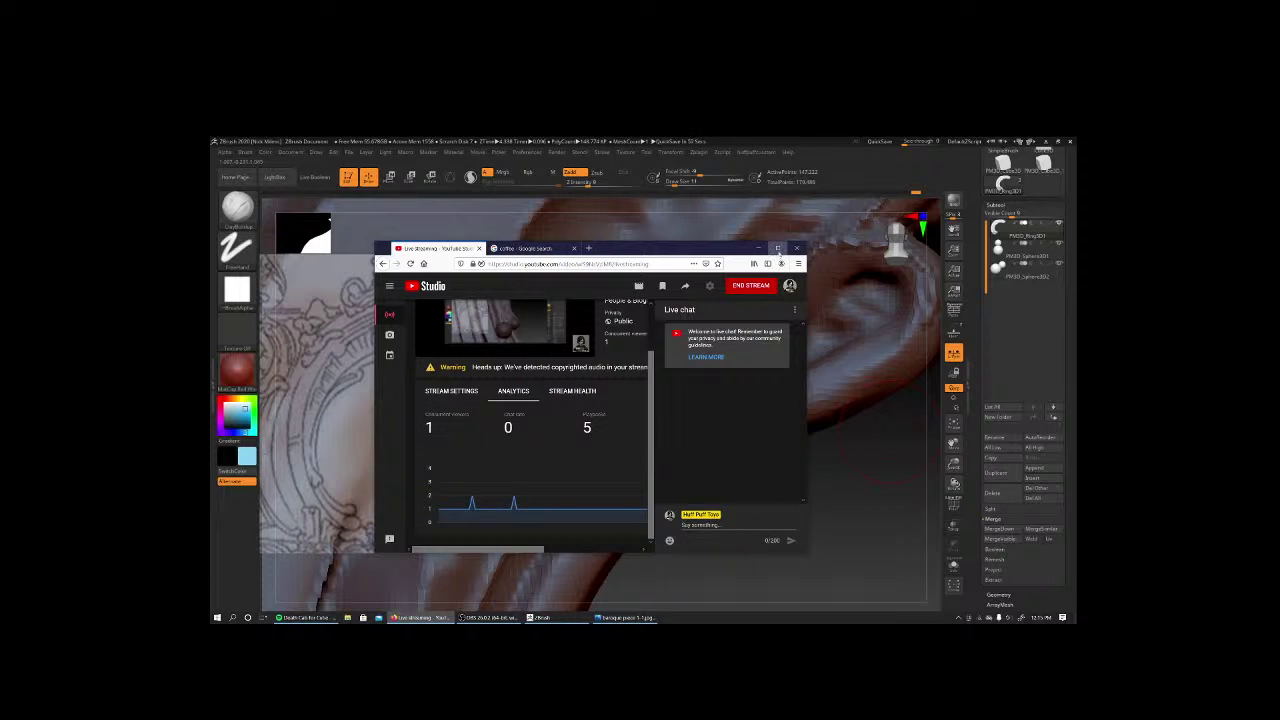
Maximize the stream dashboard, dismiss the copyright warning banner, and return to ZBrush.
click(777, 247)
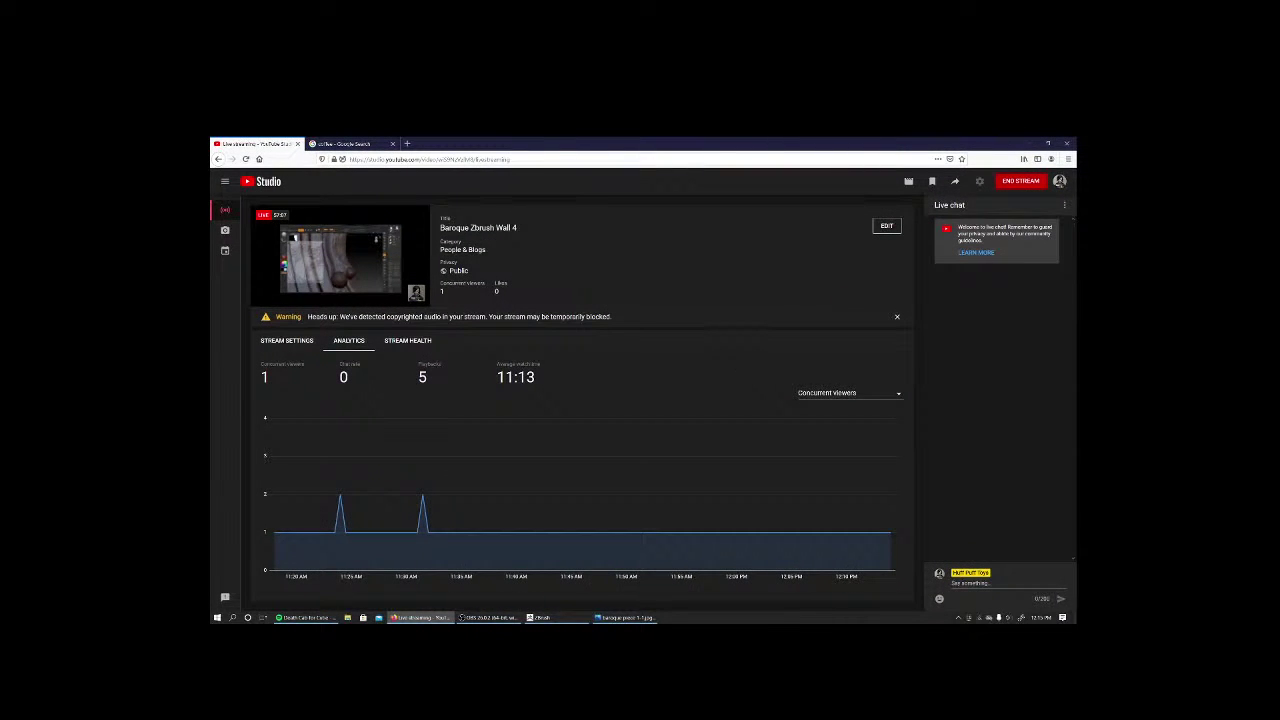
click(897, 319)
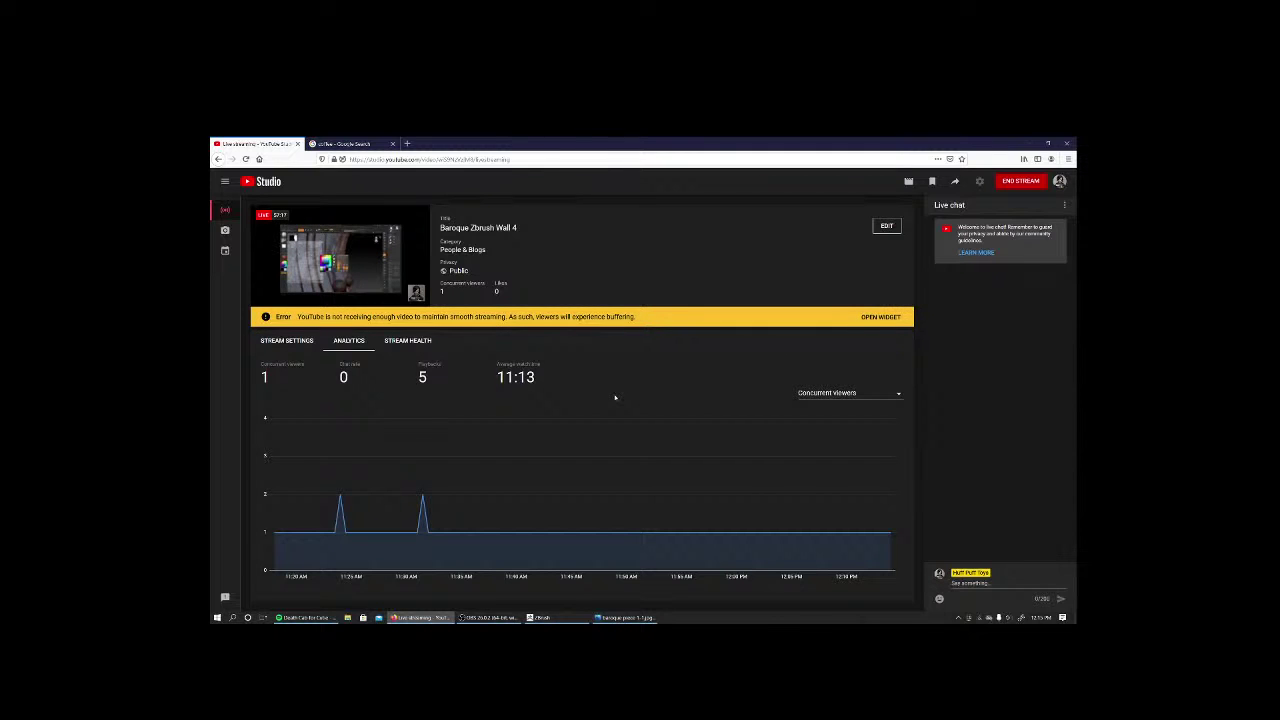
key(alt)
click(537, 618)
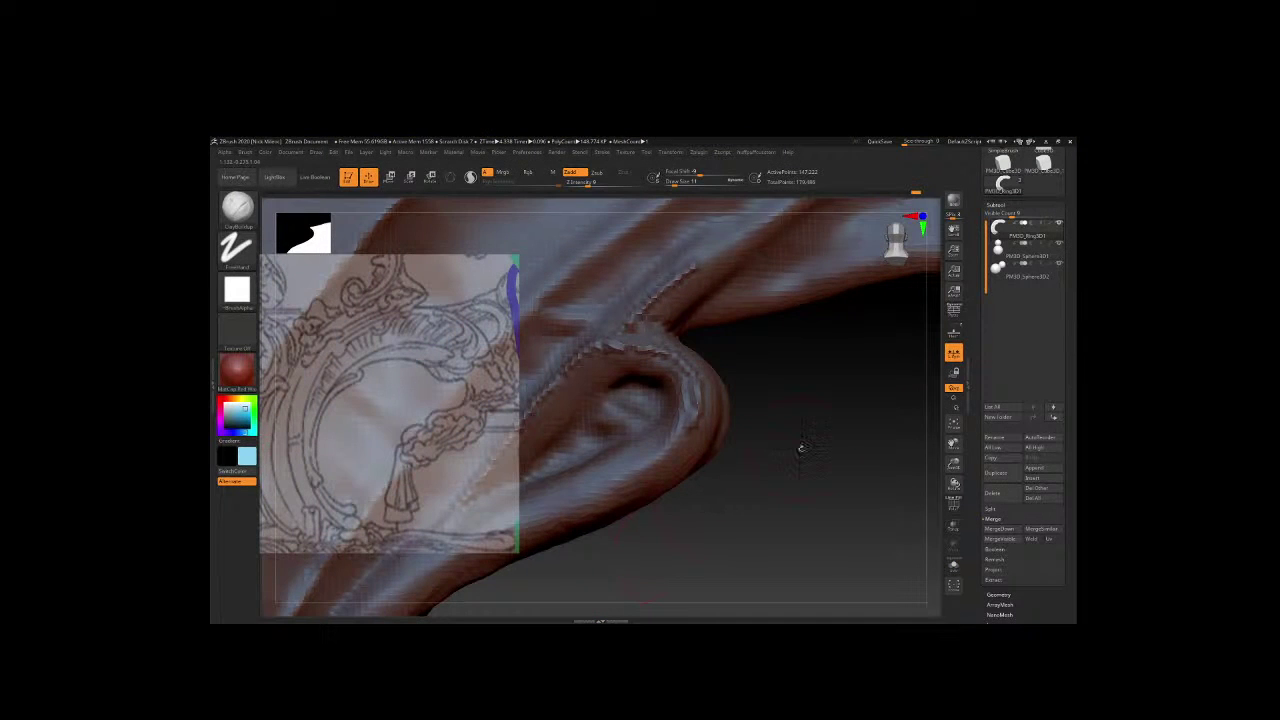
Zoom in on the fold and rolled edge, then extend and deepen the crease along it.
mouse_move(800, 445)
mouse_down()
mouse_move(891, 437)
mouse_move(851, 403)
mouse_up()
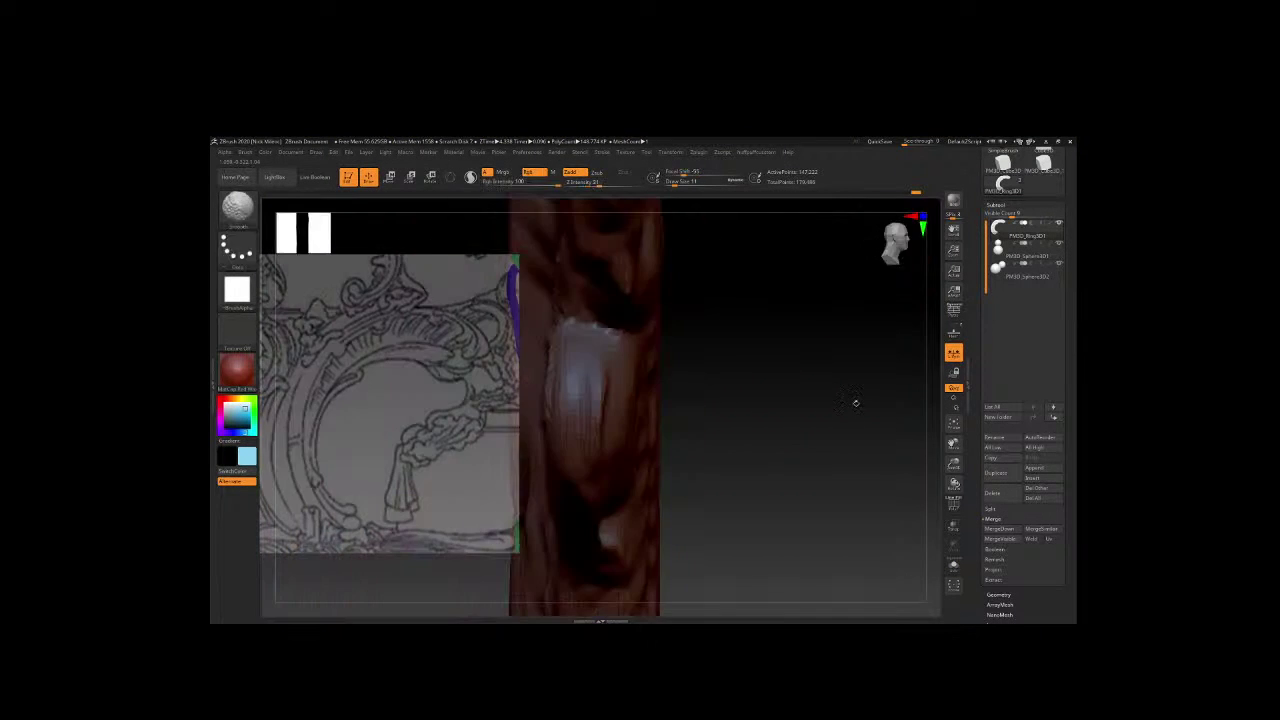
mouse_move(803, 451)
mouse_down()
mouse_move(848, 450)
mouse_move(665, 459)
mouse_up()
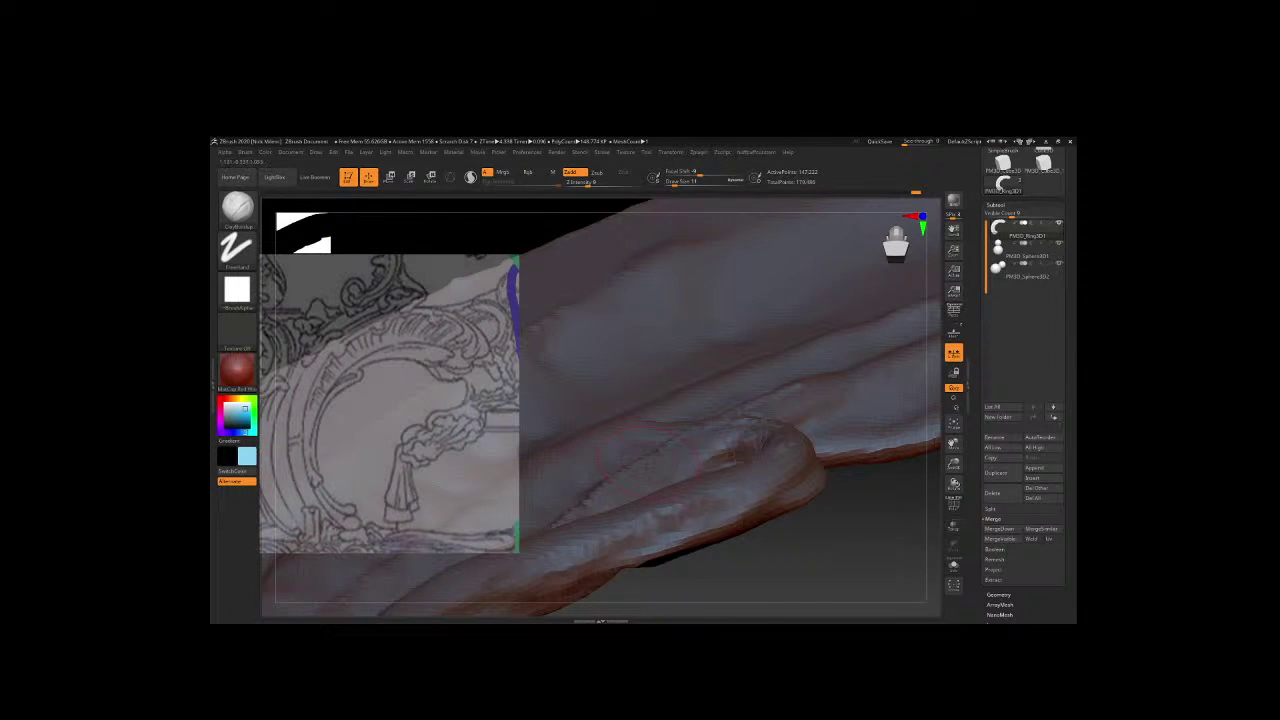
key(space)
mouse_move(654, 457)
mouse_down()
mouse_move(580, 495)
mouse_move(751, 305)
mouse_move(810, 268)
mouse_move(665, 452)
mouse_move(848, 305)
mouse_up()
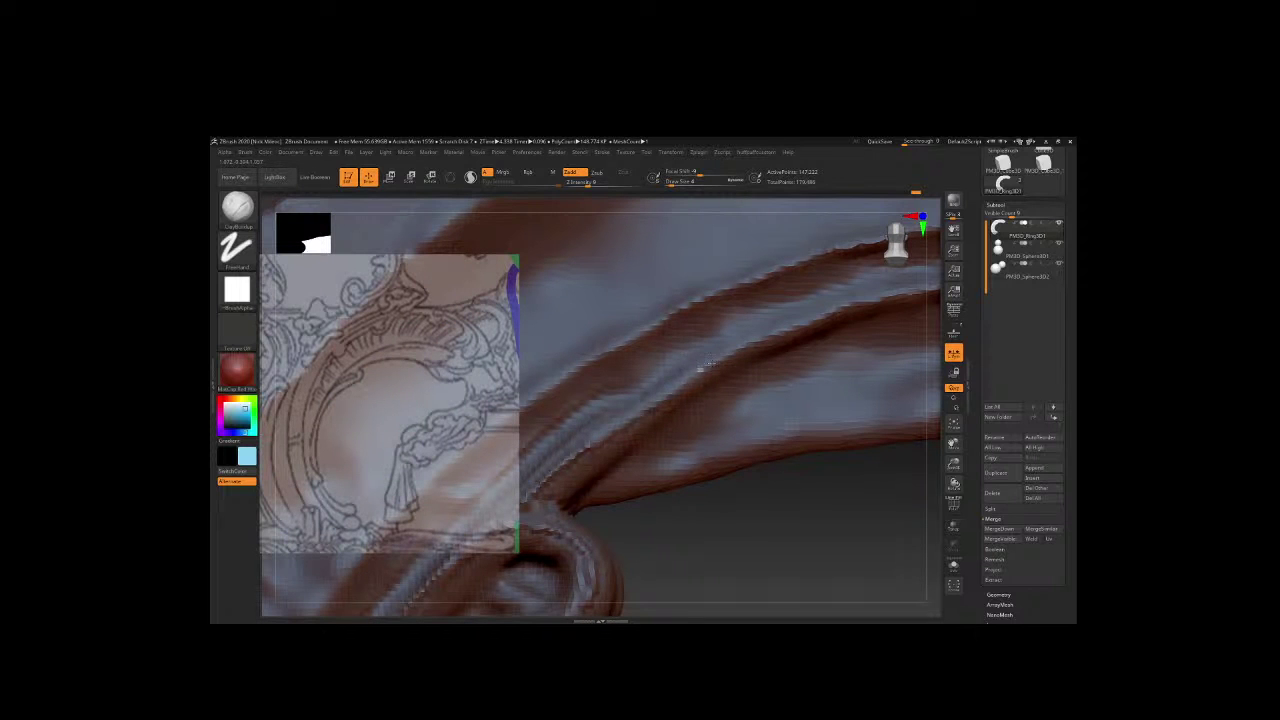
drag(868, 440, 677, 381)
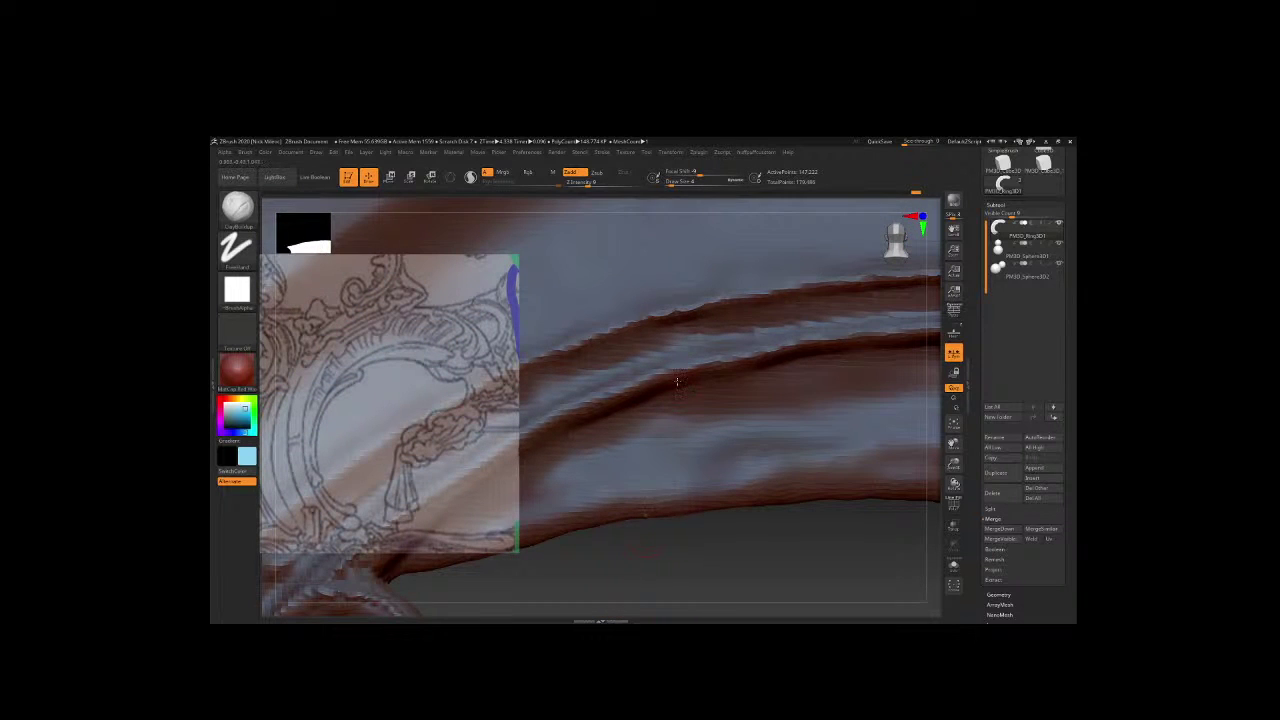
mouse_move(741, 356)
mouse_down()
mouse_move(800, 360)
mouse_move(890, 338)
mouse_up()
drag(829, 545, 686, 436)
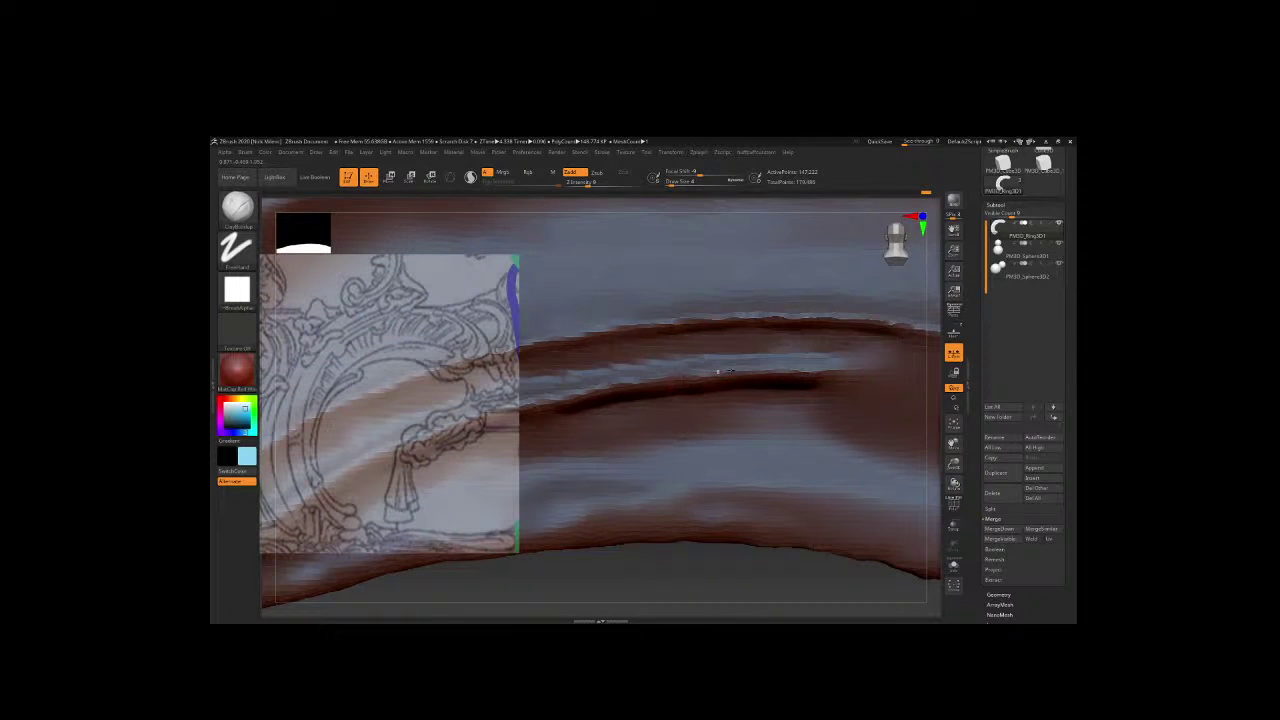
drag(718, 371, 826, 376)
Adjust brush size and intensity, then carve a dark crease along the upper fold.
key(space)
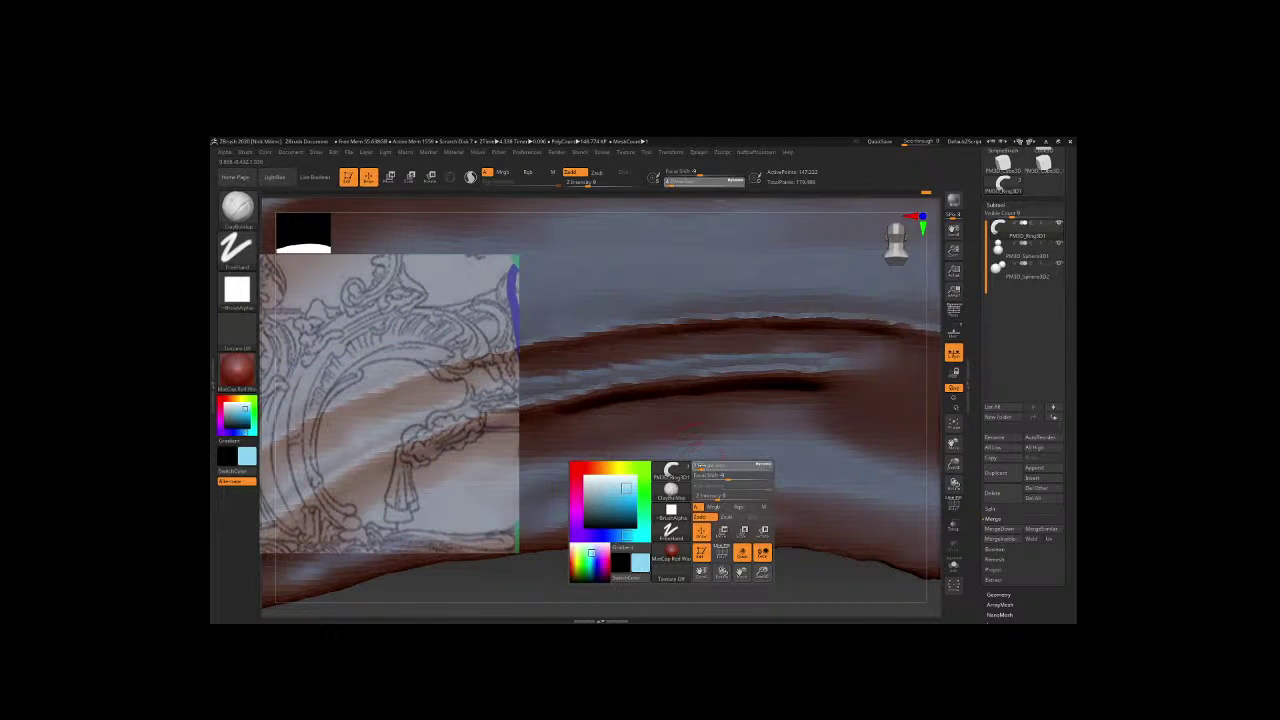
mouse_move(680, 530)
mouse_down()
mouse_move(652, 558)
mouse_move(750, 425)
mouse_up()
key(space)
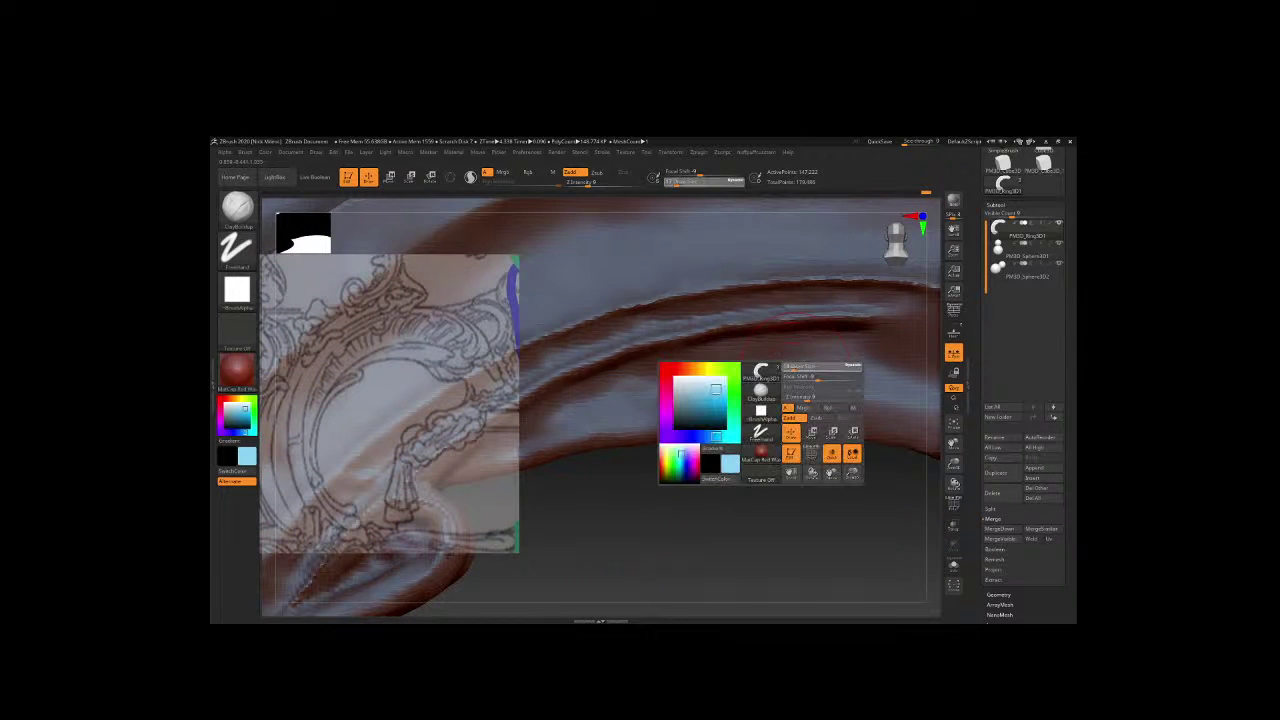
drag(788, 368, 835, 395)
key(space)
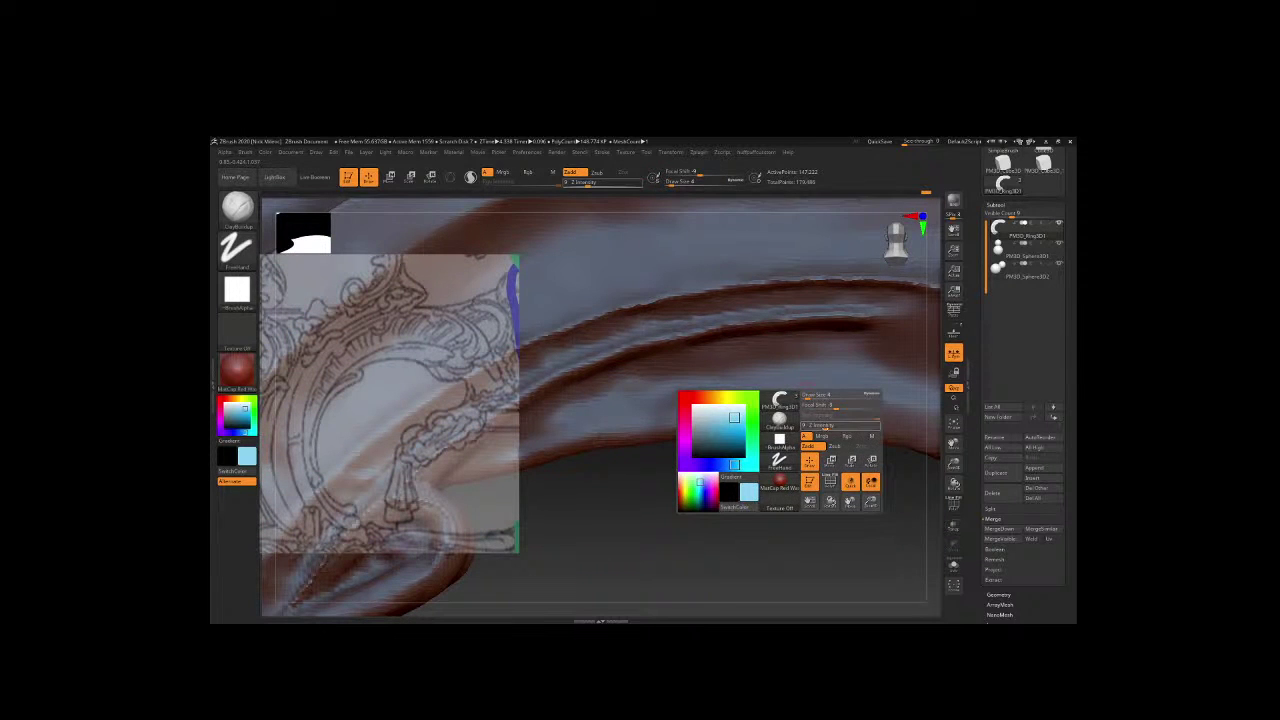
mouse_move(859, 330)
mouse_down()
mouse_move(609, 374)
mouse_move(560, 396)
mouse_up()
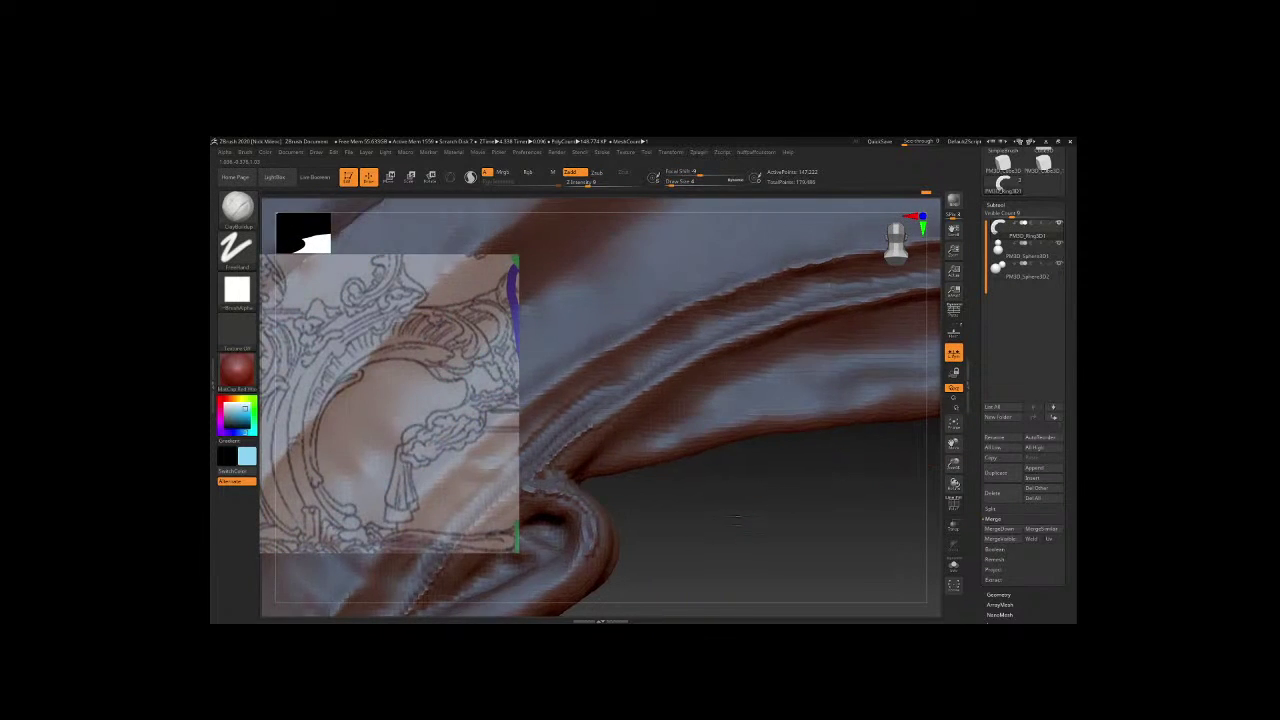
drag(727, 522, 735, 471)
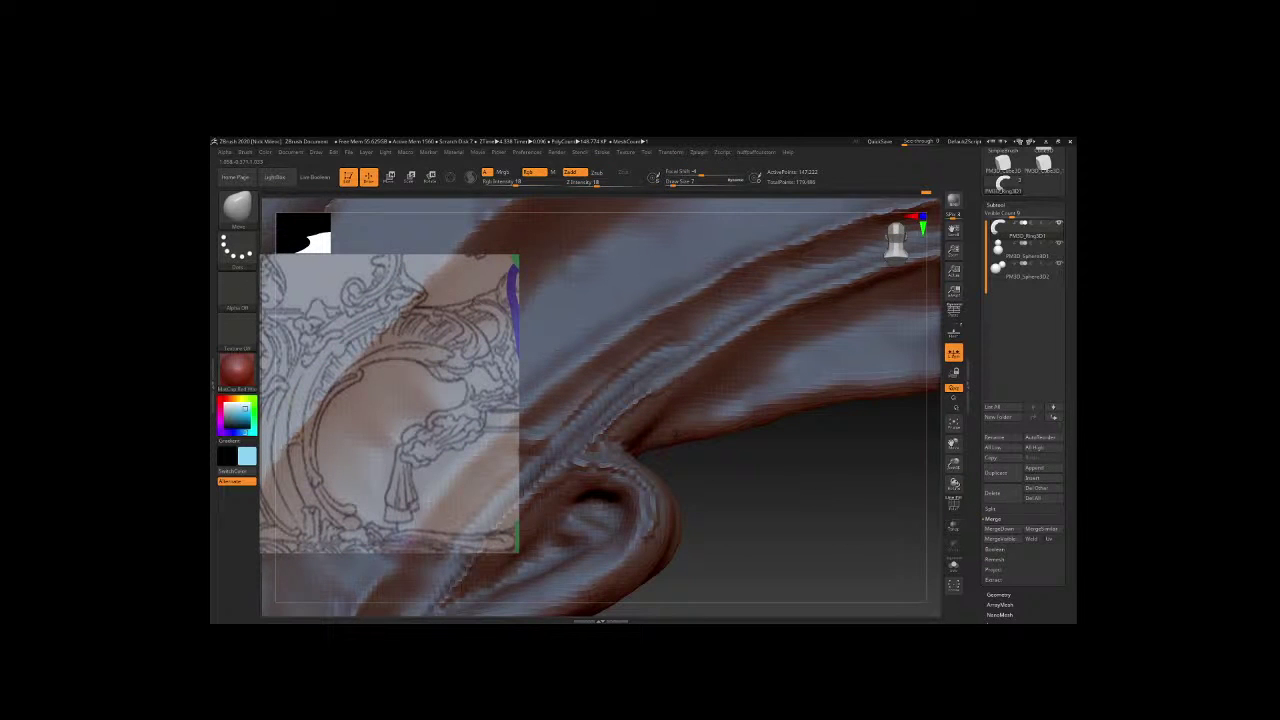
Compare the sculpt with the reference photo and undo the last stroke on the curled fold.
key(alt+Tab)
key(alt+Tab)
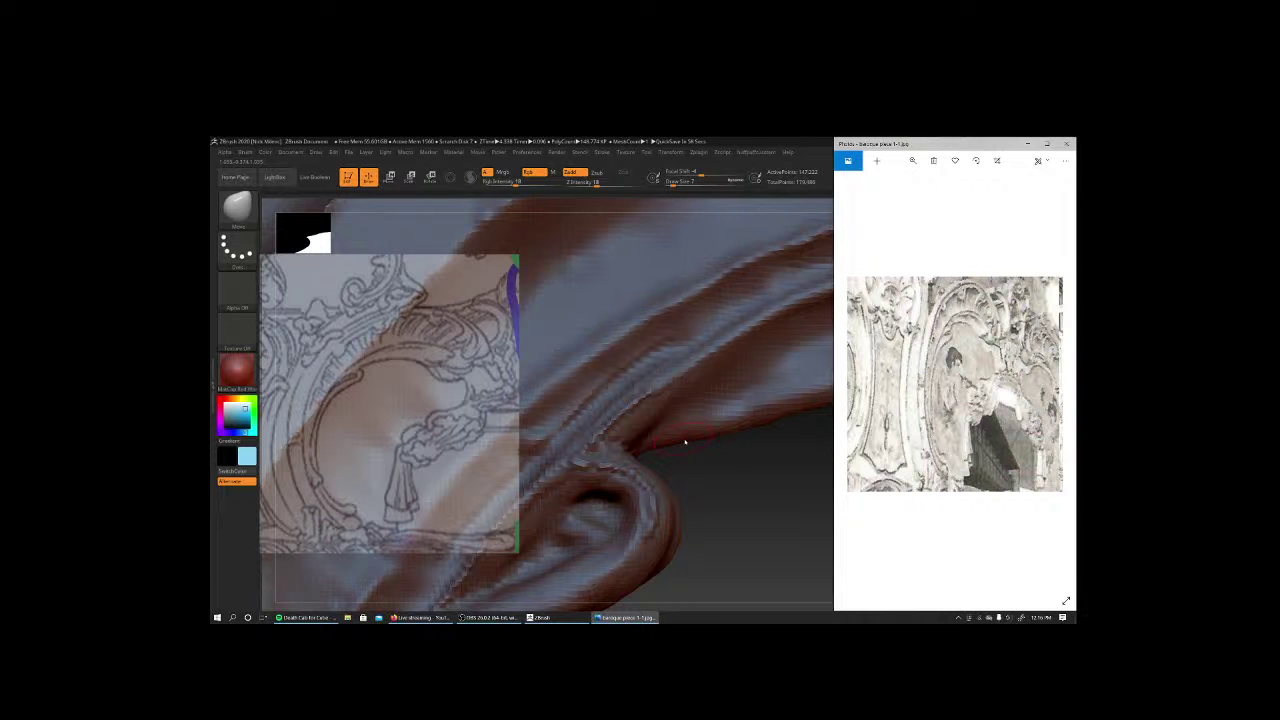
click(758, 505)
drag(758, 505, 761, 491)
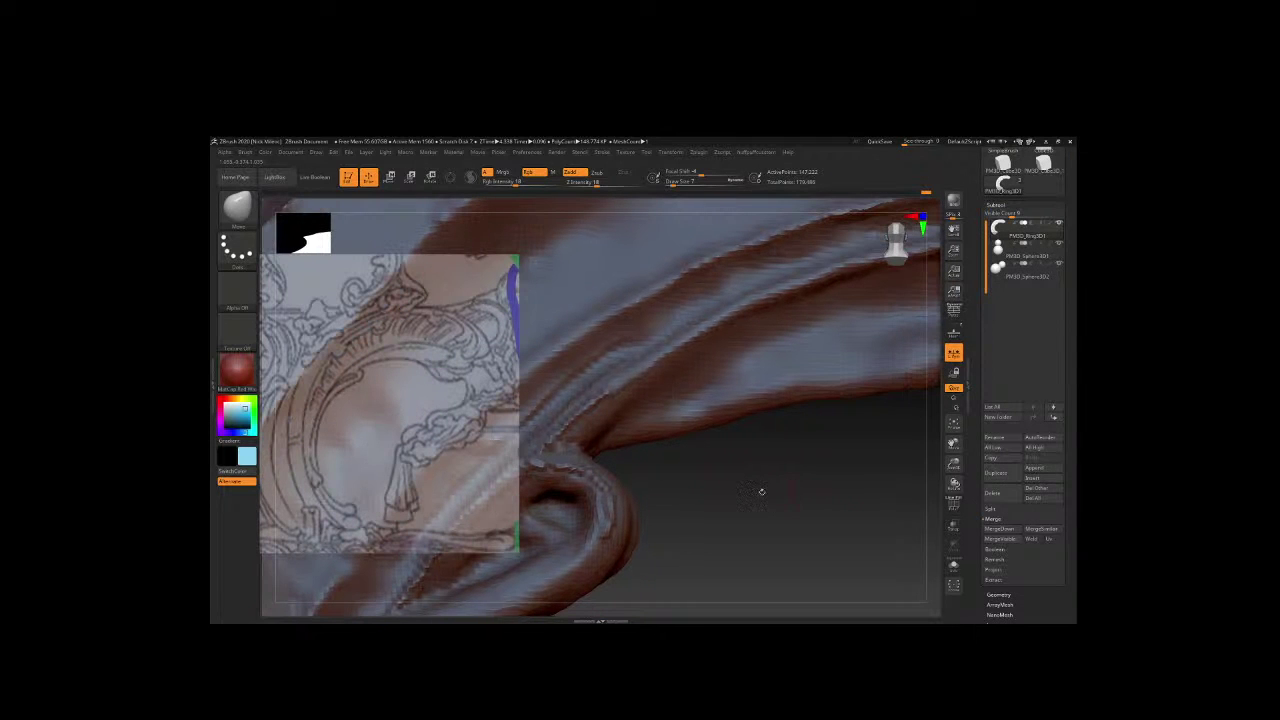
key(space)
key(space)
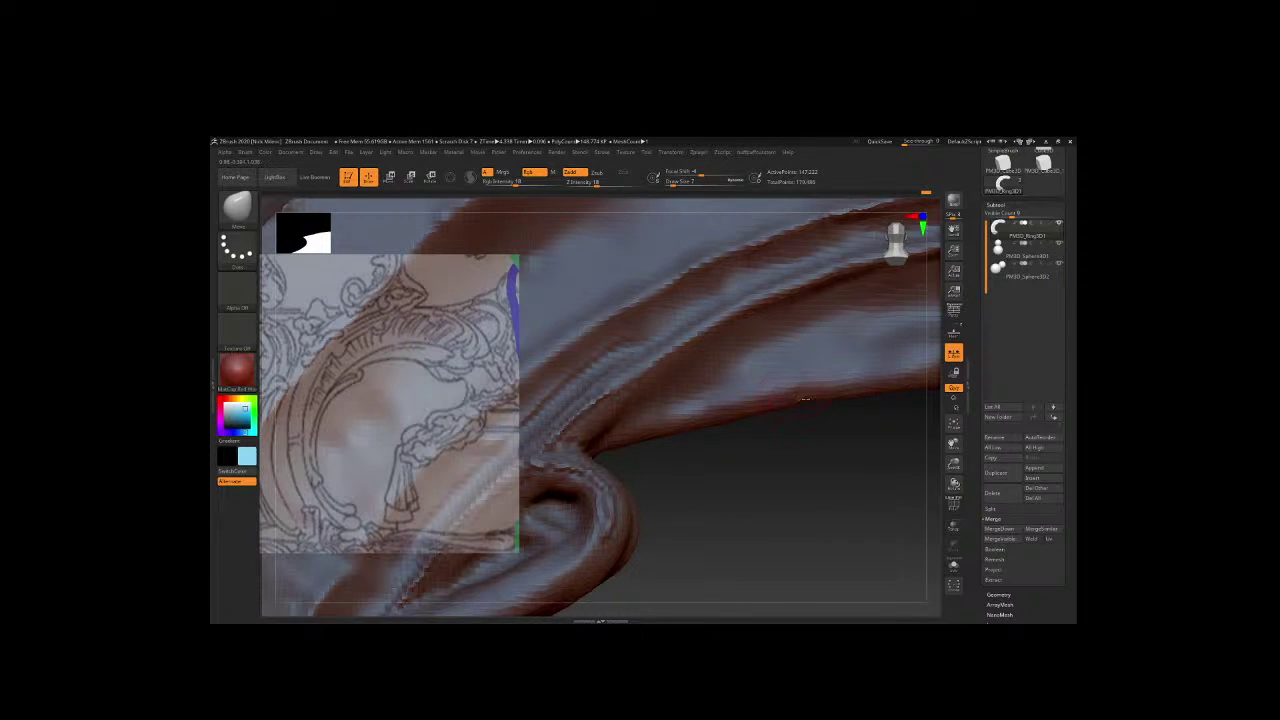
key(space)
mouse_move(785, 398)
mouse_down()
mouse_move(858, 462)
mouse_move(850, 357)
mouse_up()
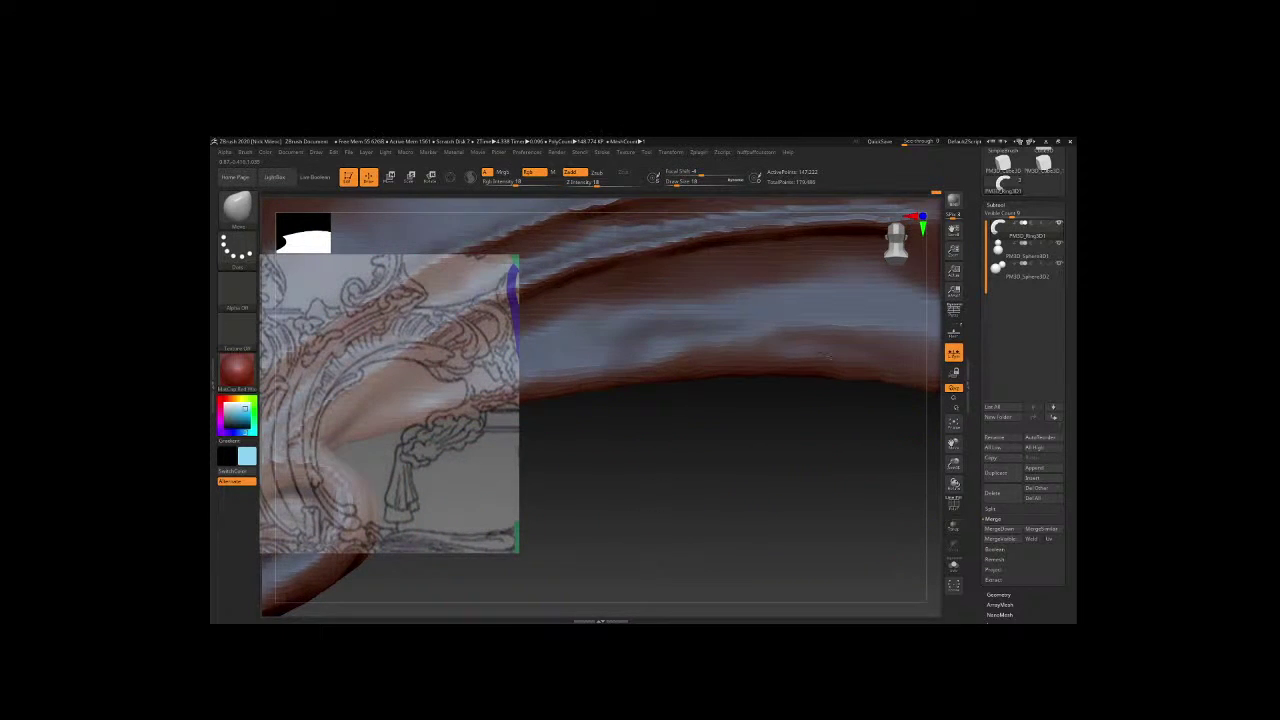
key(space)
key(ctrl+z)
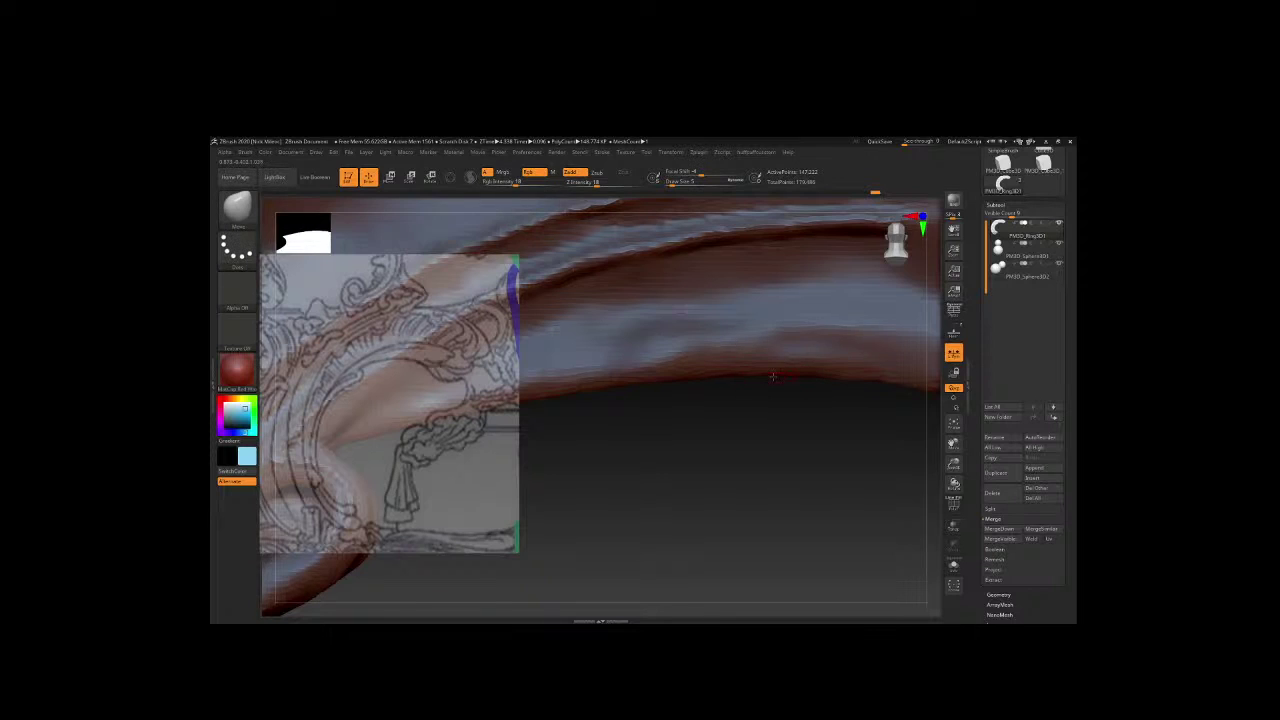
Adjust the brush size (6, then 9) while reframing the fold's underside and C-shaped ornament.
drag(772, 376, 636, 395)
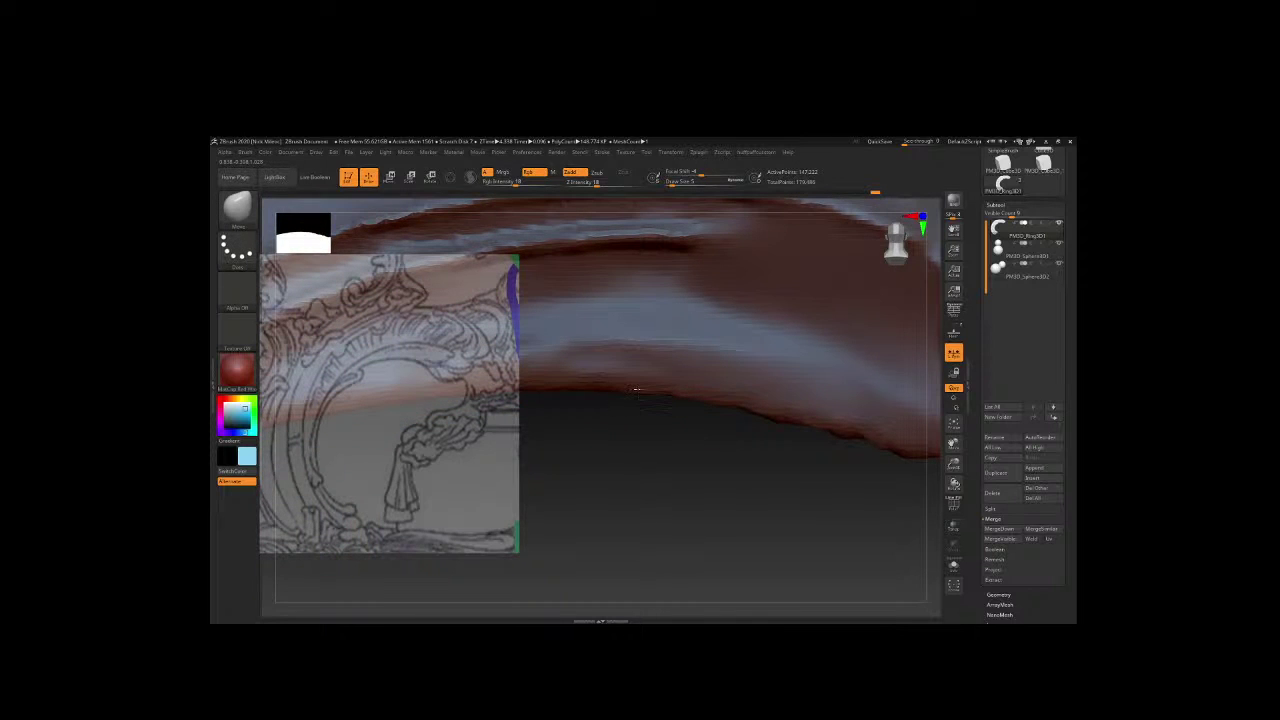
key(space)
key(space)
drag(822, 463, 700, 391)
key(space)
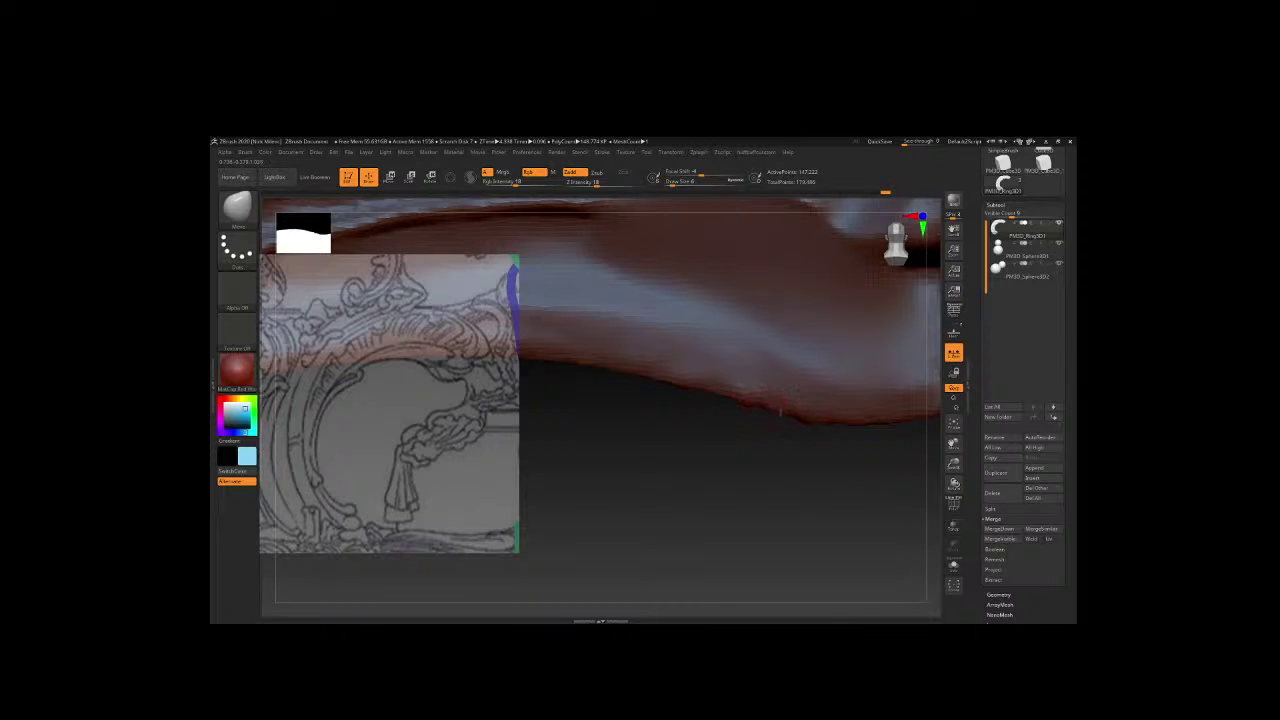
drag(799, 405, 747, 433)
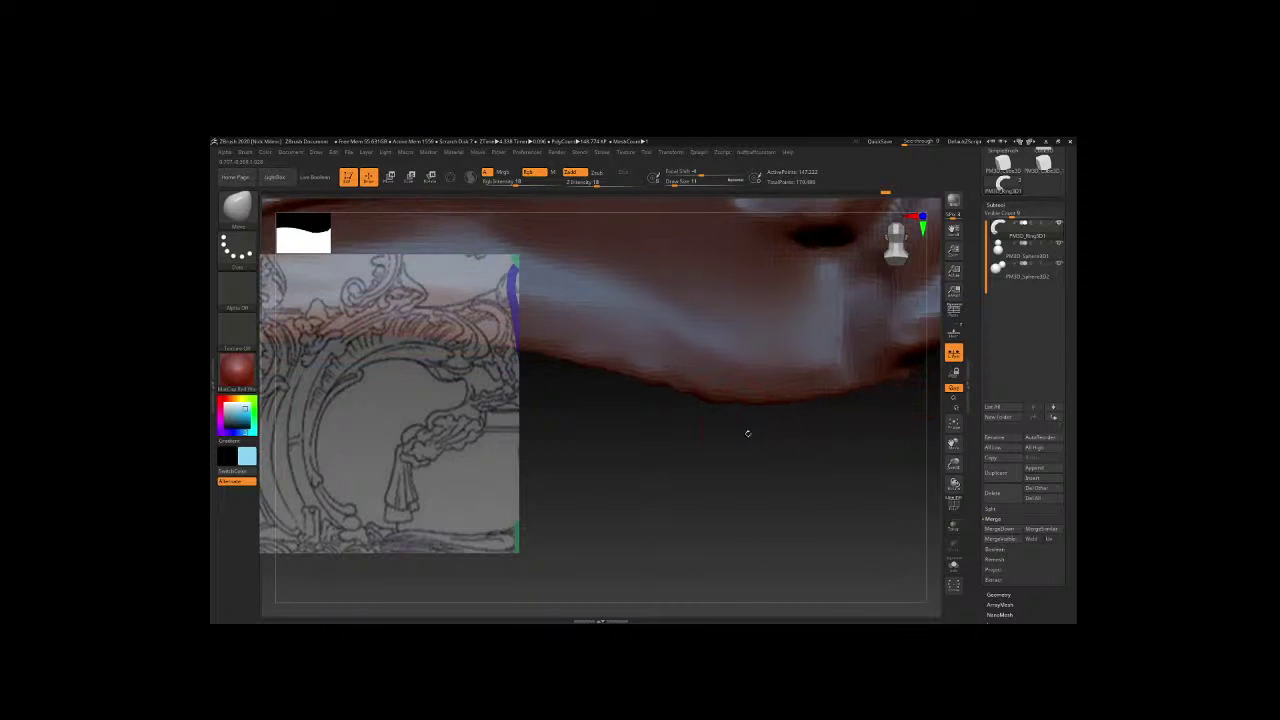
right_click(704, 388)
right_click(738, 400)
mouse_move(798, 402)
mouse_down()
mouse_move(564, 465)
mouse_move(848, 452)
mouse_move(674, 446)
mouse_move(717, 347)
mouse_up()
Smooth the underside of the curved drapery edge.
key(shift)
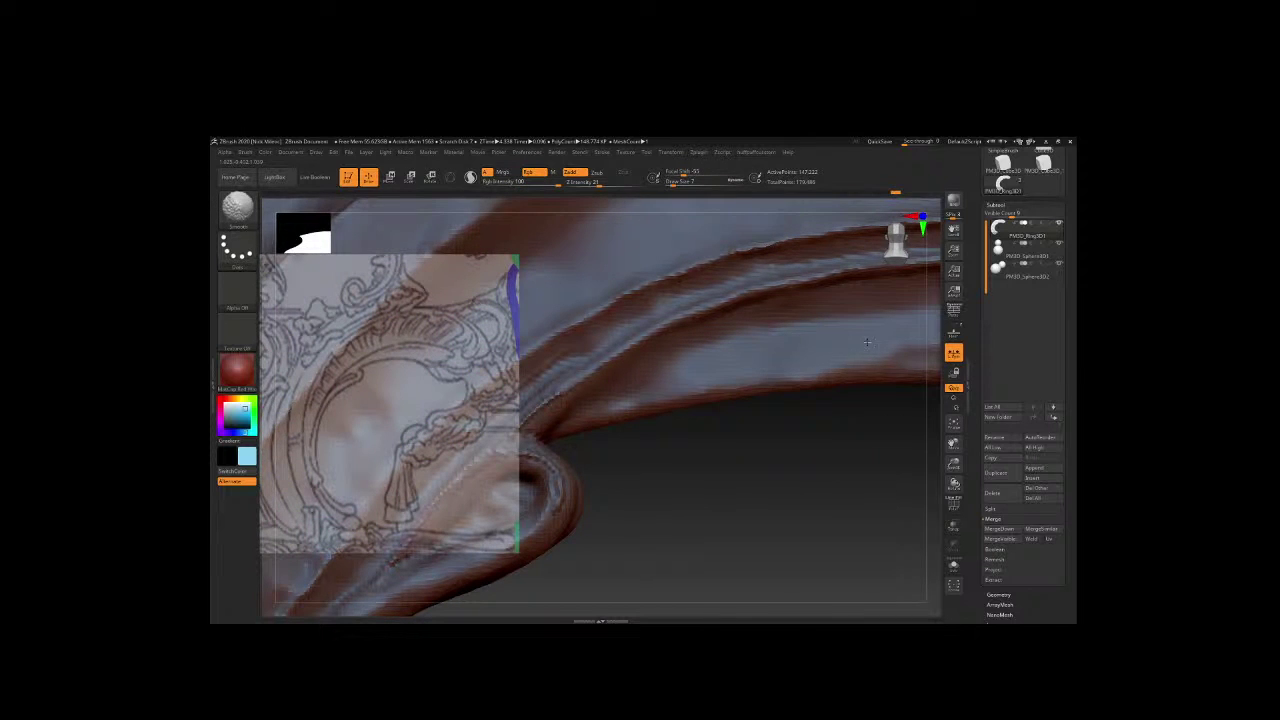
drag(886, 457, 786, 366)
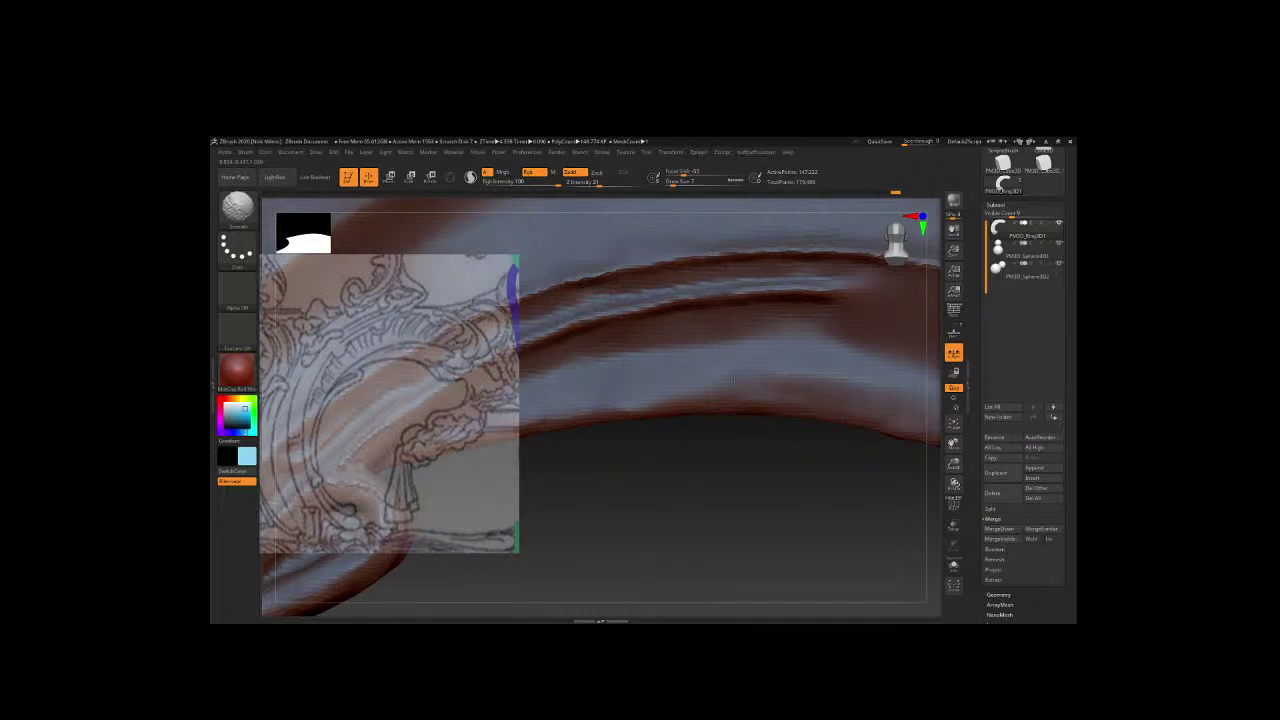
drag(875, 379, 580, 353)
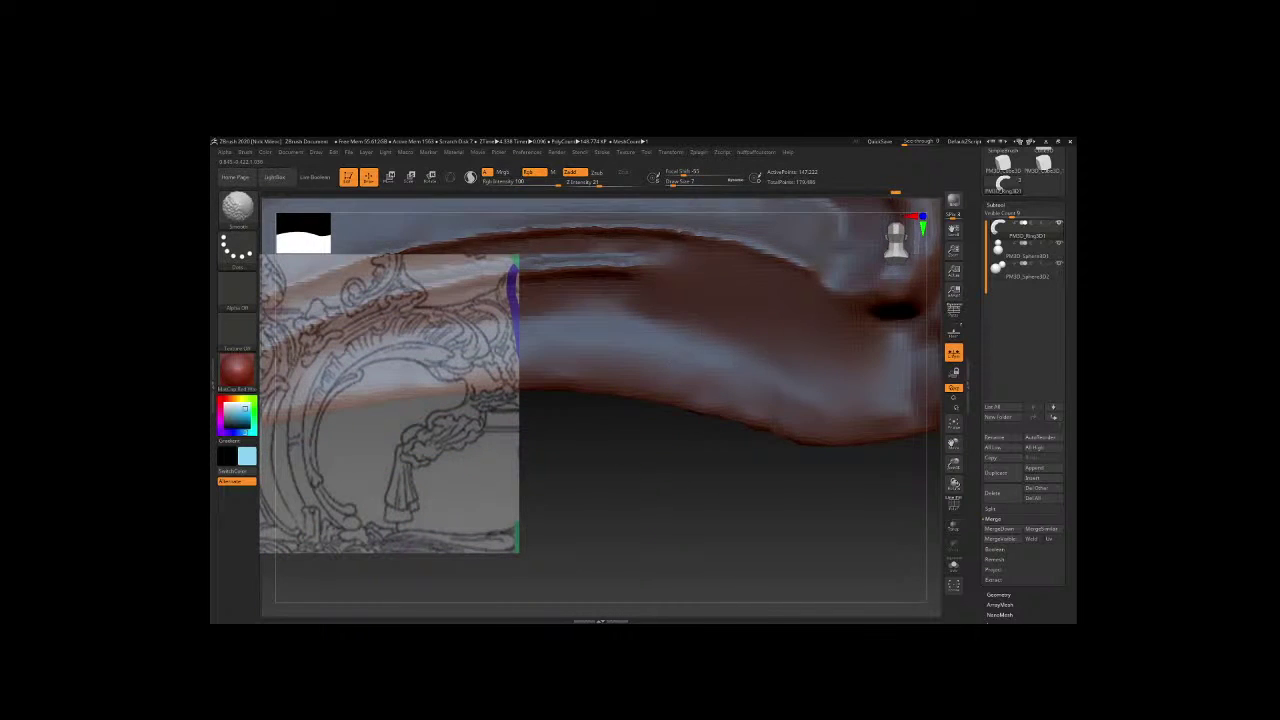
key(space)
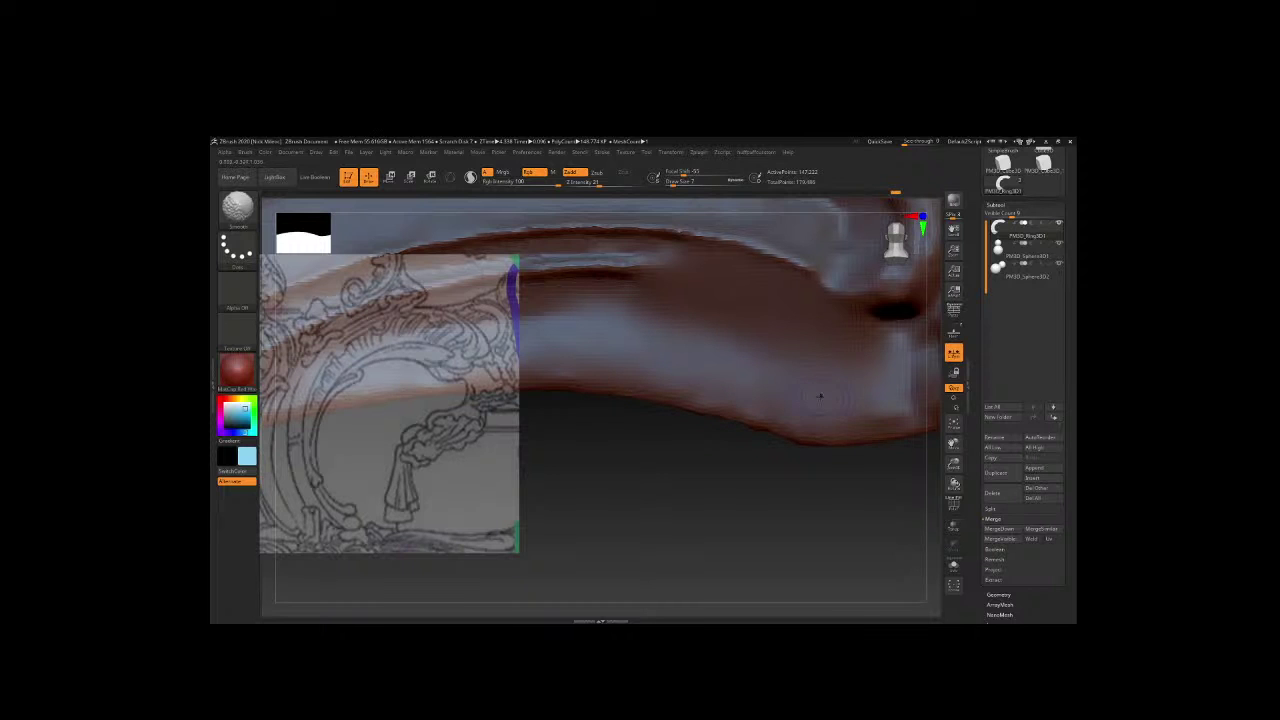
drag(843, 503, 711, 460)
Select ClayBuildup at brush size 6 and frame the curled edge.
key(b)
key(c)
key(b)
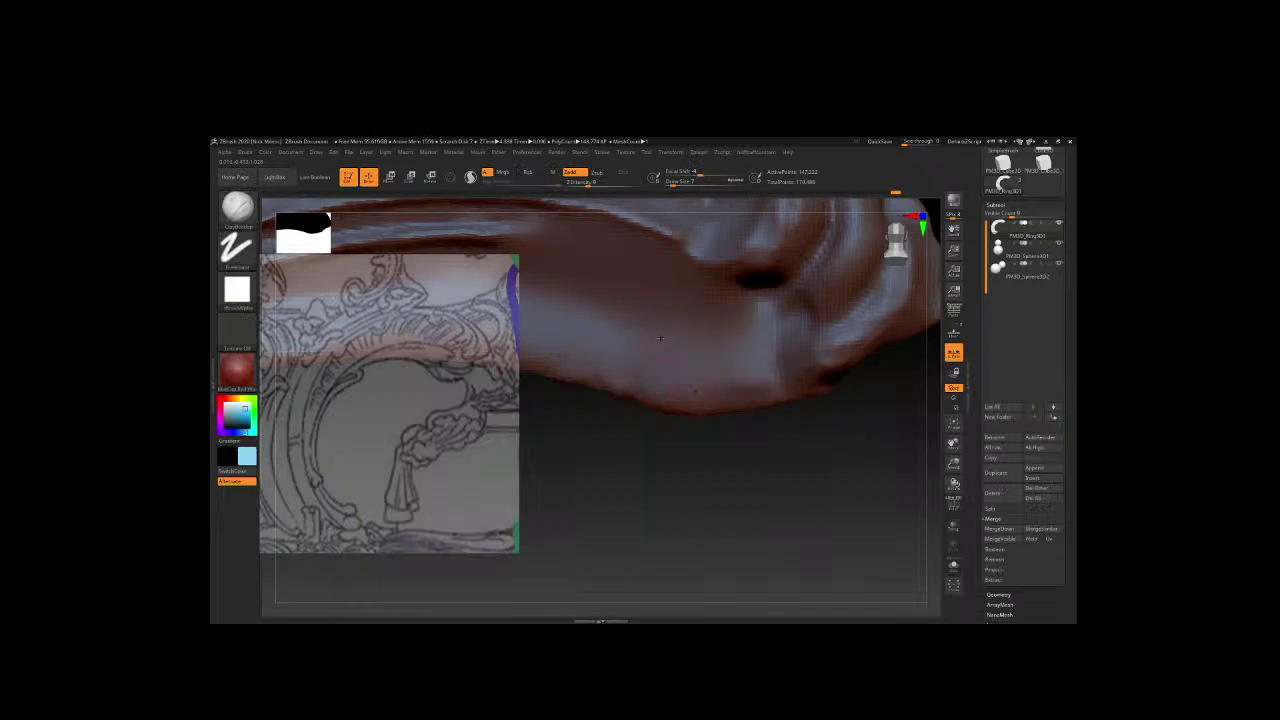
key(space)
mouse_move(659, 338)
mouse_down()
mouse_move(605, 335)
mouse_move(720, 394)
mouse_move(773, 391)
mouse_up()
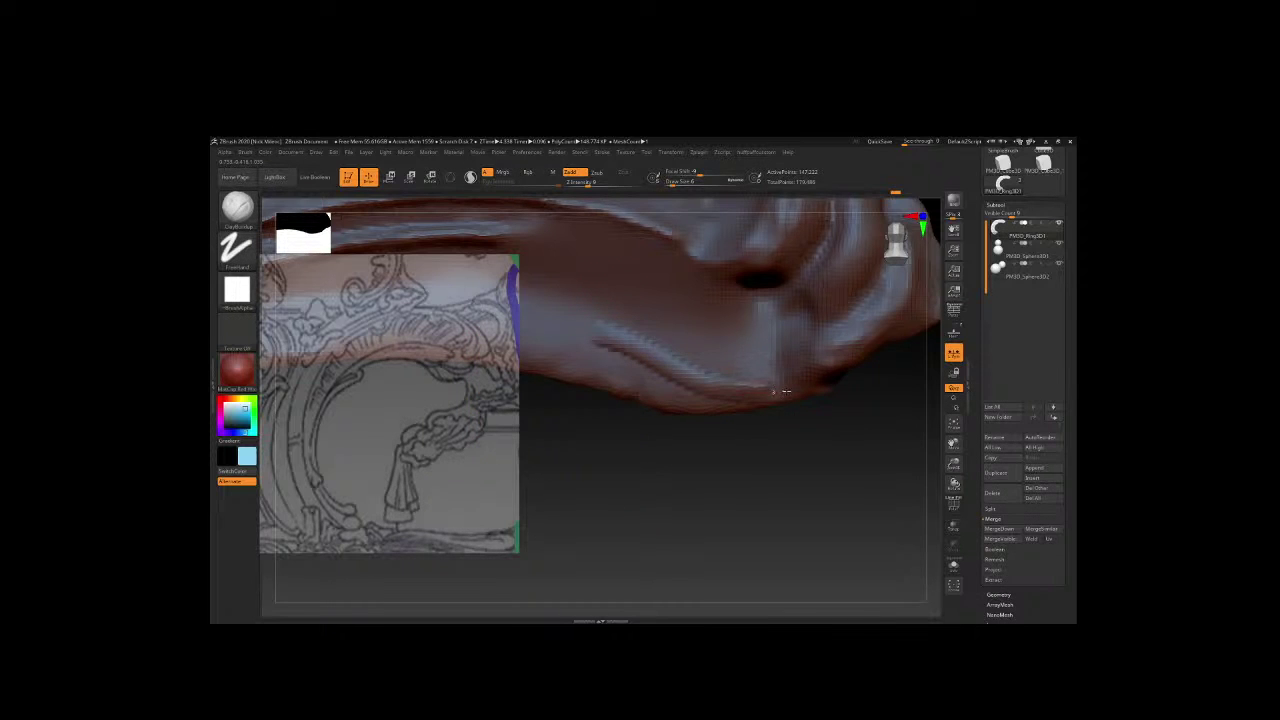
mouse_move(865, 434)
mouse_down()
mouse_move(787, 458)
mouse_move(625, 560)
mouse_up()
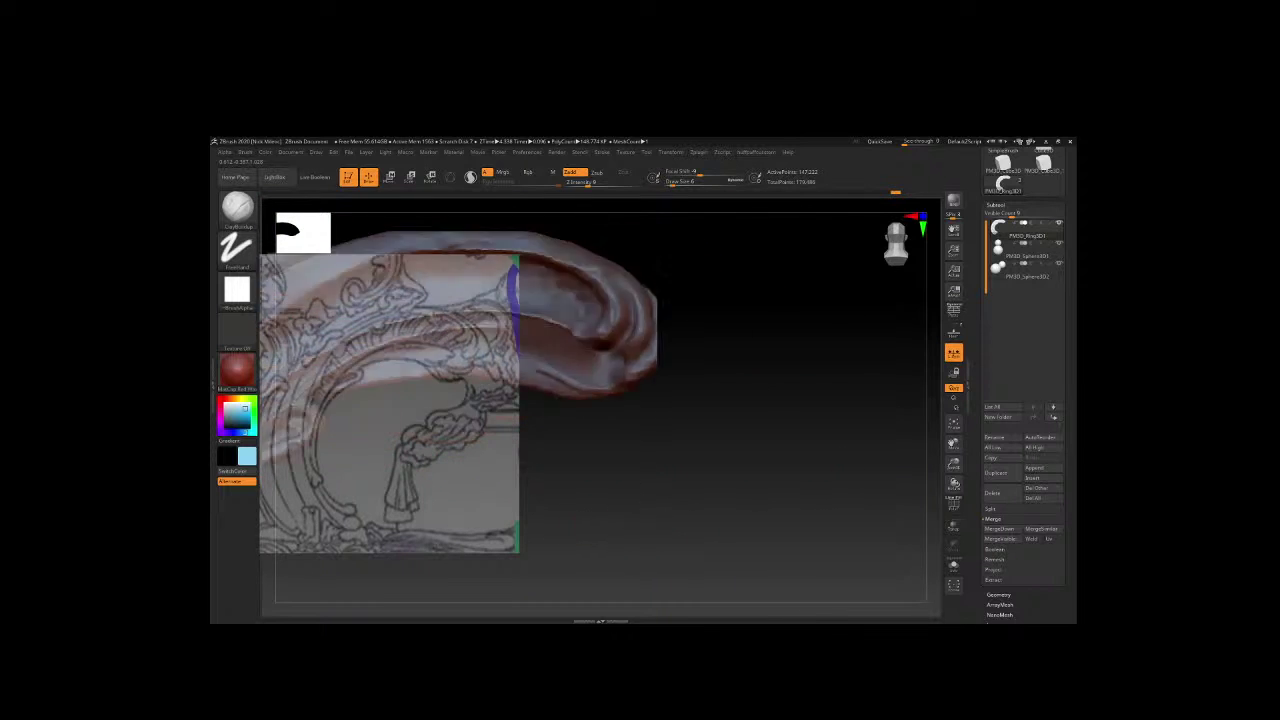
mouse_move(850, 460)
mouse_down()
mouse_move(871, 443)
mouse_move(794, 457)
mouse_move(676, 349)
mouse_up()
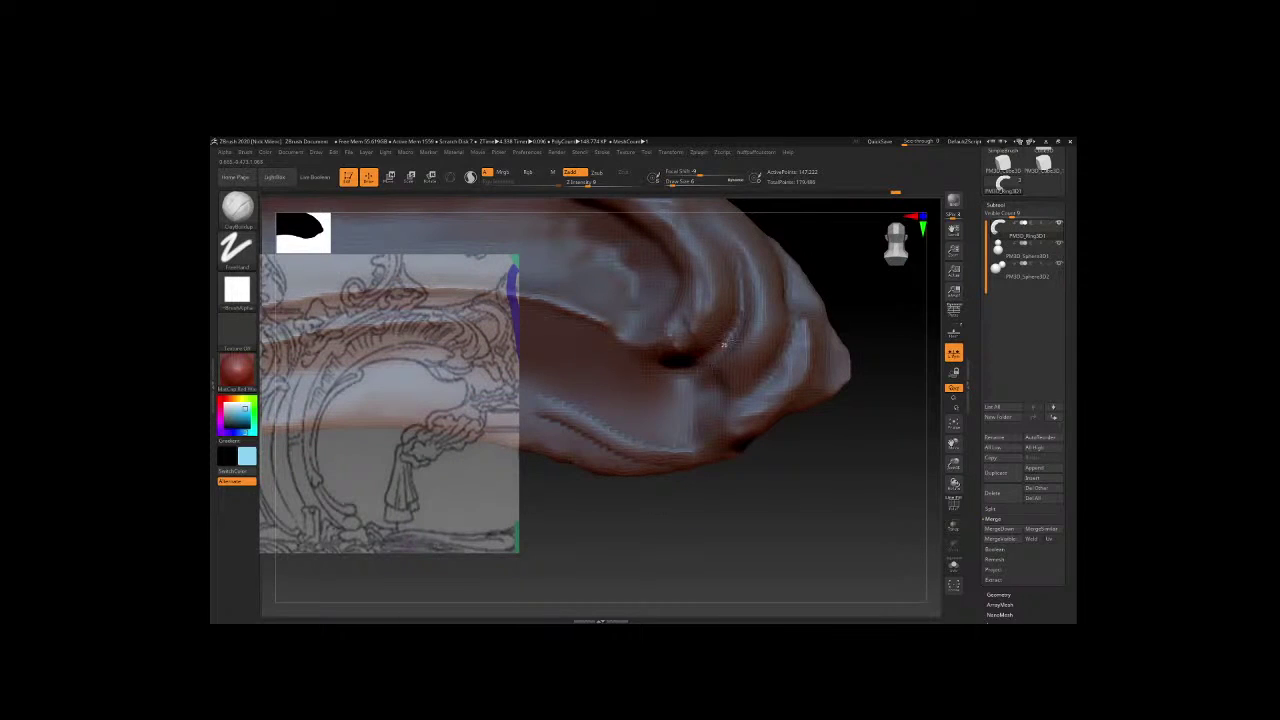
Set intensity to 20 and carve a deep hollow and crease lines into the curled end.
key(space)
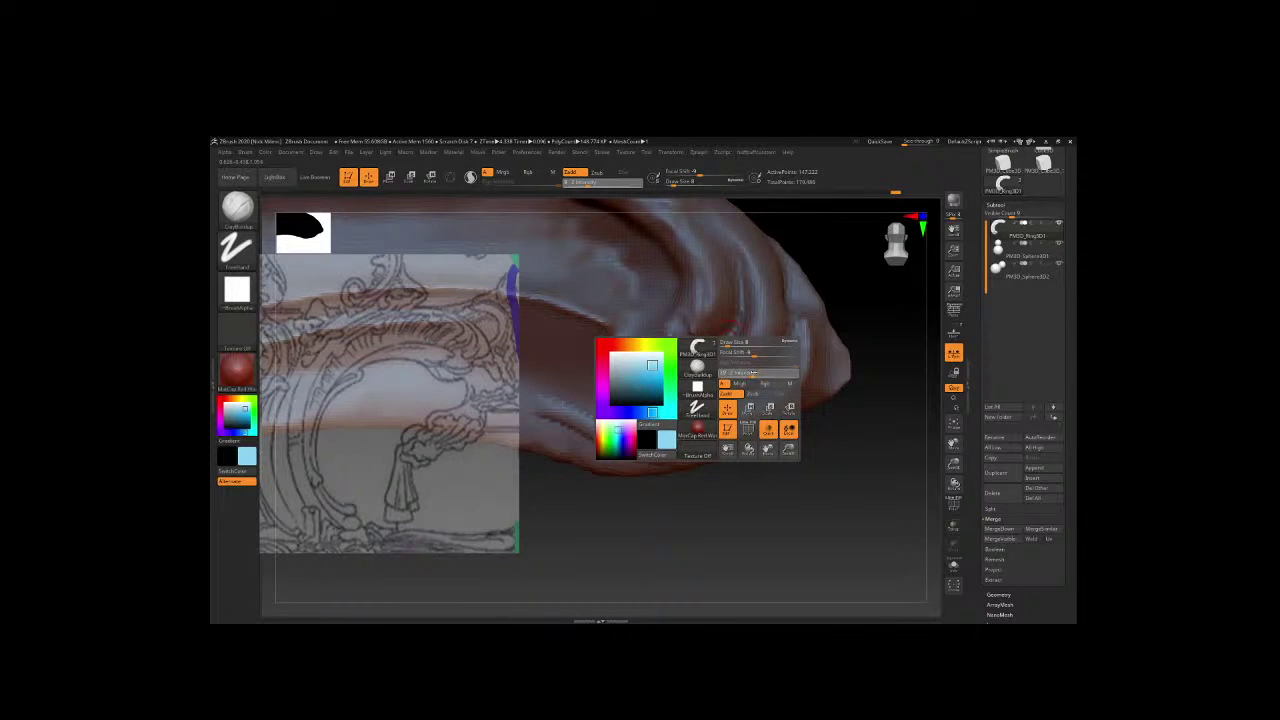
click(754, 373)
mouse_move(668, 322)
mouse_down()
mouse_move(682, 345)
mouse_move(731, 340)
mouse_move(726, 368)
mouse_move(752, 386)
mouse_move(782, 370)
mouse_move(800, 398)
mouse_move(848, 364)
mouse_up()
mouse_move(748, 411)
mouse_down()
mouse_move(700, 385)
mouse_move(739, 438)
mouse_move(770, 400)
mouse_move(720, 446)
mouse_move(751, 397)
mouse_move(726, 410)
mouse_move(680, 358)
mouse_move(710, 426)
mouse_move(670, 375)
mouse_move(718, 362)
mouse_move(775, 405)
mouse_up()
drag(656, 331, 652, 321)
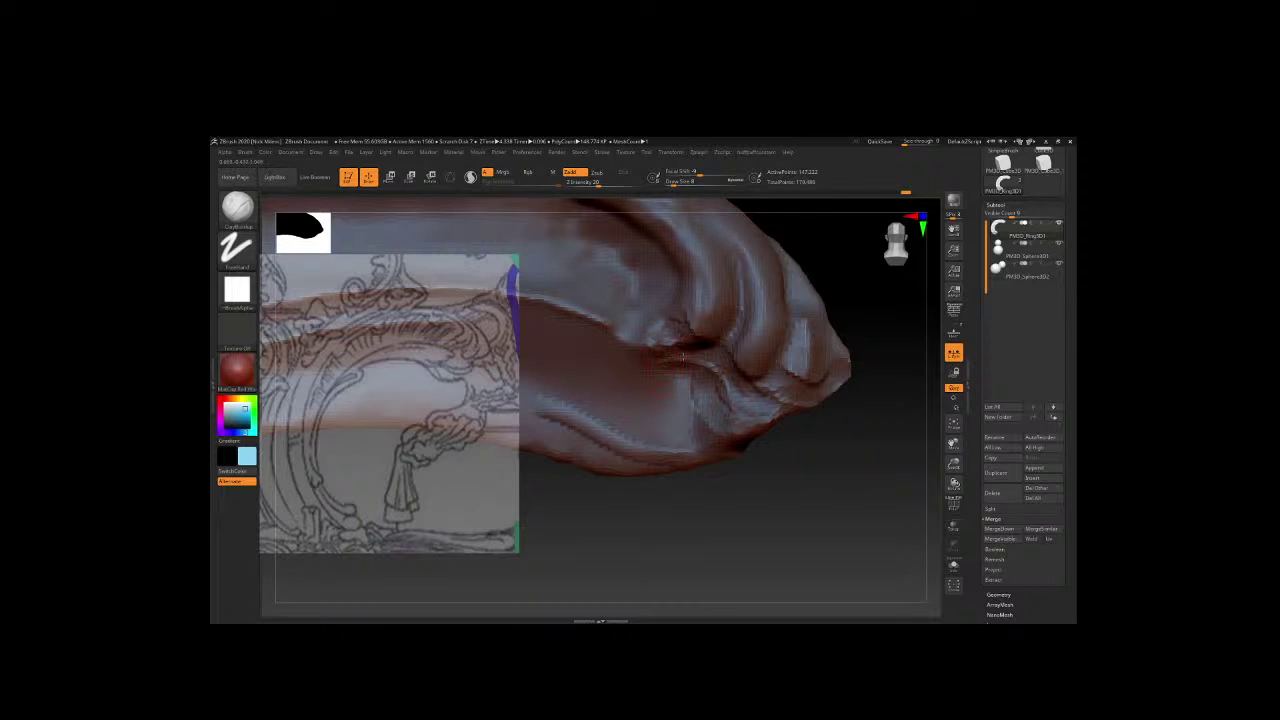
mouse_move(776, 451)
mouse_down()
mouse_move(826, 556)
mouse_move(755, 460)
mouse_move(510, 430)
mouse_move(608, 430)
mouse_move(577, 423)
mouse_move(590, 430)
mouse_move(536, 443)
mouse_up()
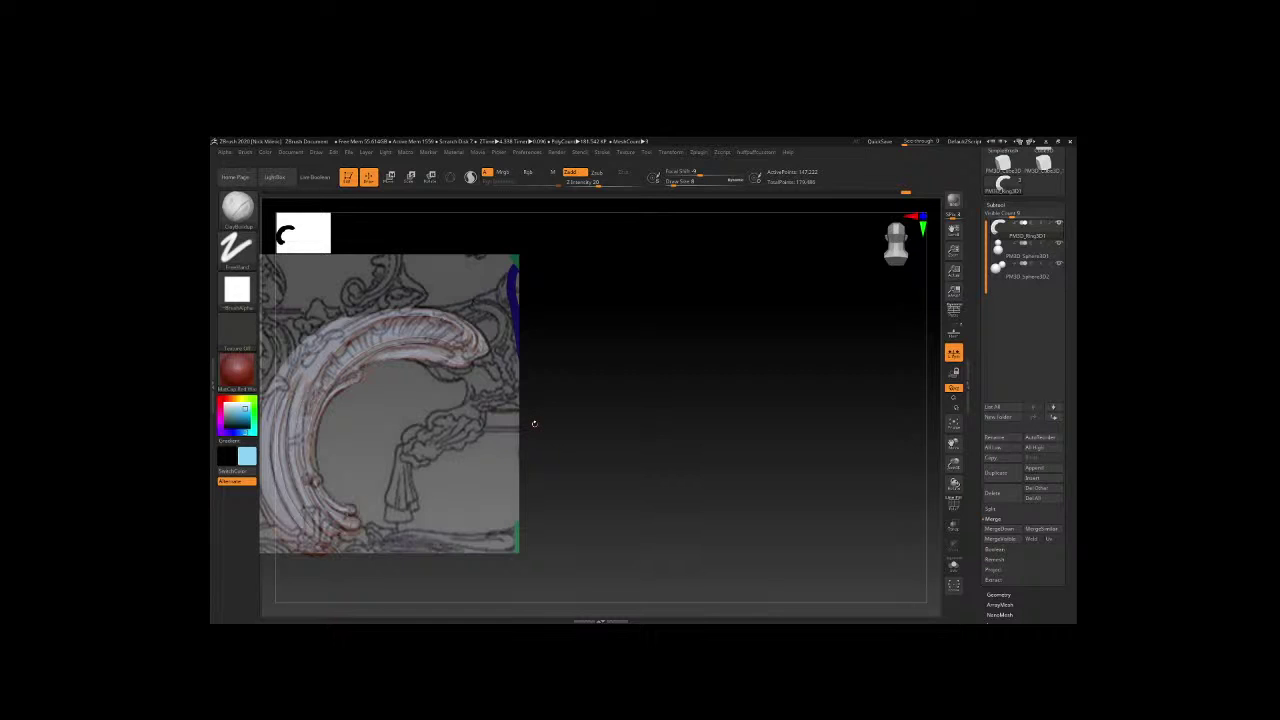
Pick a different brush and carve creases along the lower edge, undoing stray strokes.
drag(533, 421, 522, 423)
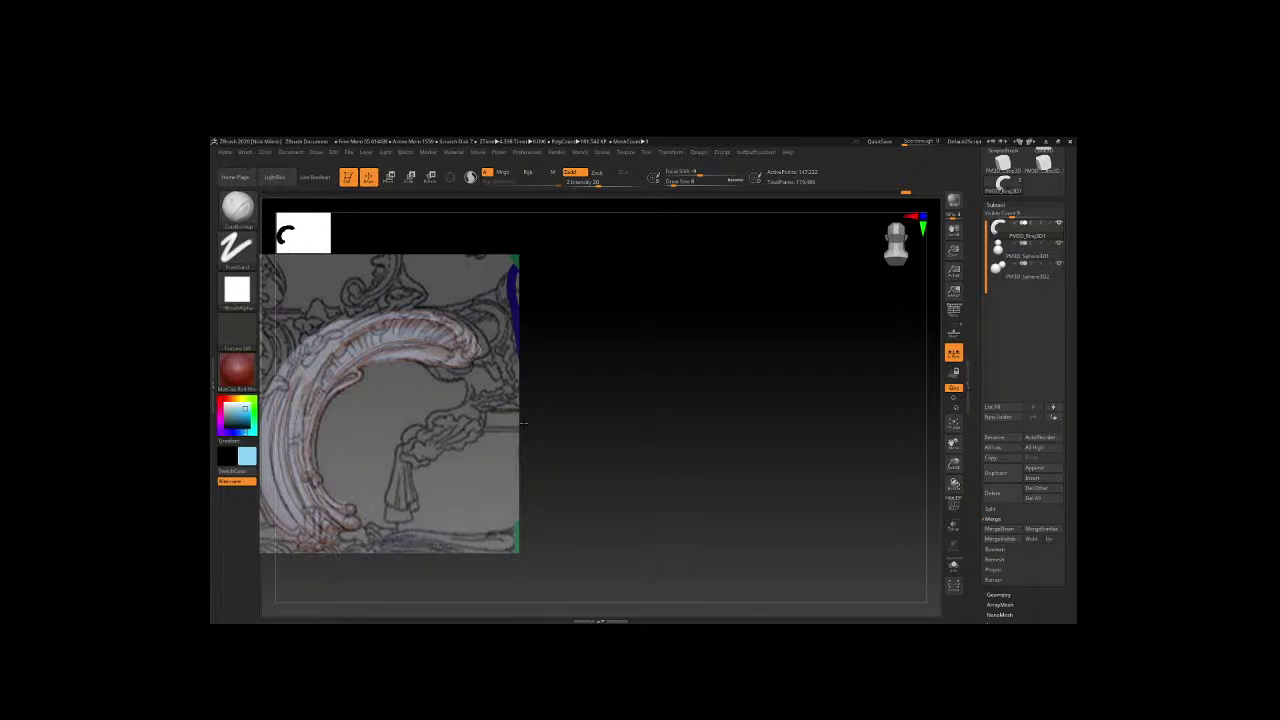
mouse_move(522, 423)
mouse_down()
mouse_move(732, 436)
mouse_move(781, 511)
mouse_up()
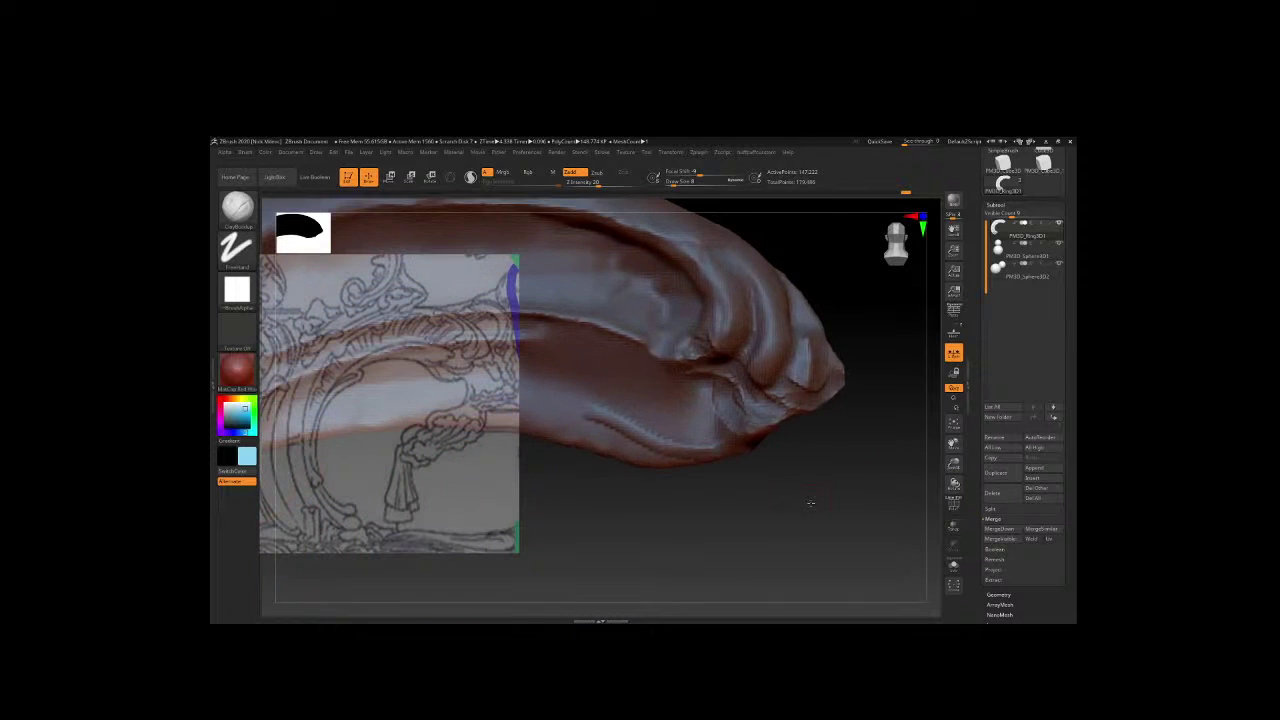
key(b)
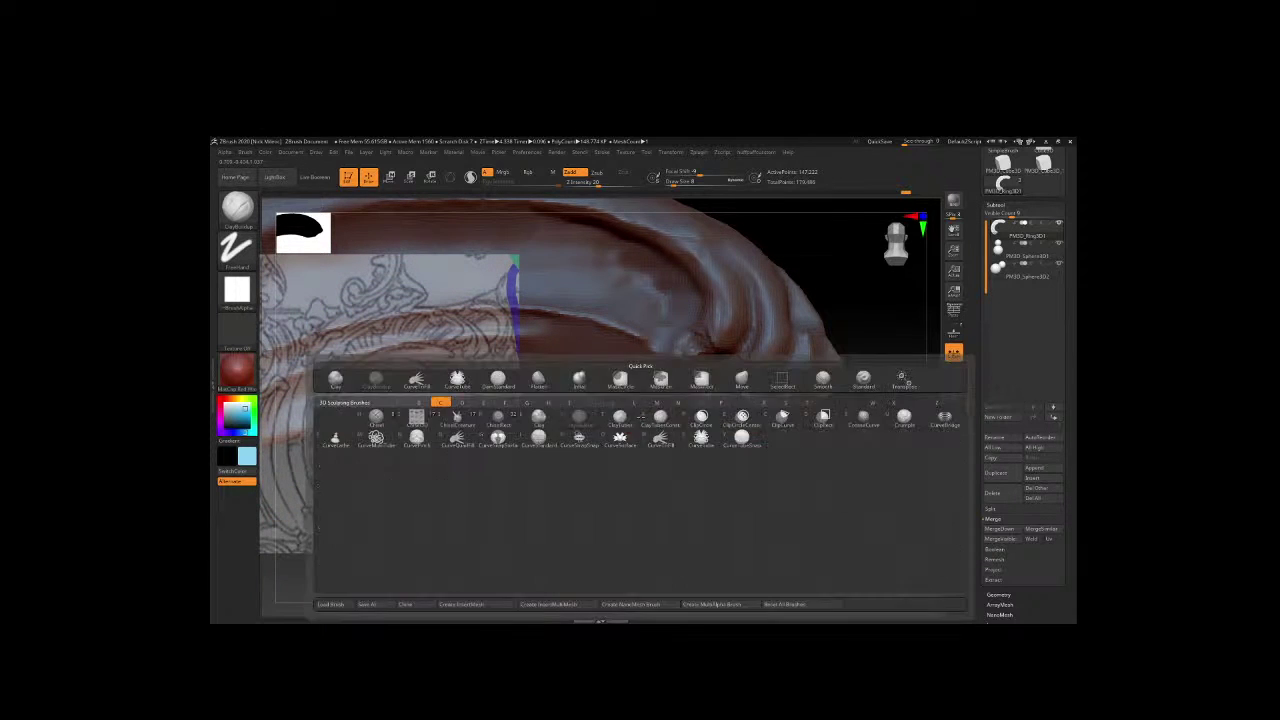
click(572, 395)
mouse_move(603, 420)
mouse_down()
mouse_move(650, 425)
mouse_move(712, 395)
mouse_up()
key(ctrl+z)
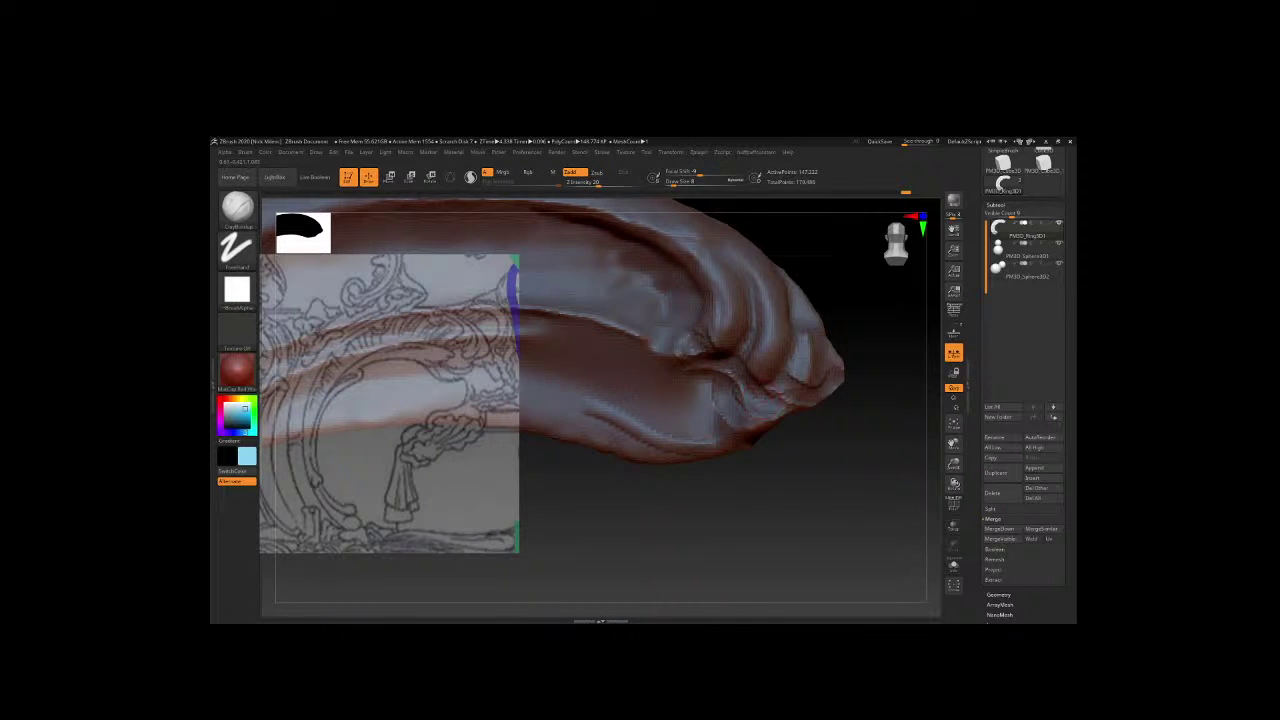
drag(760, 404, 783, 424)
drag(540, 389, 650, 425)
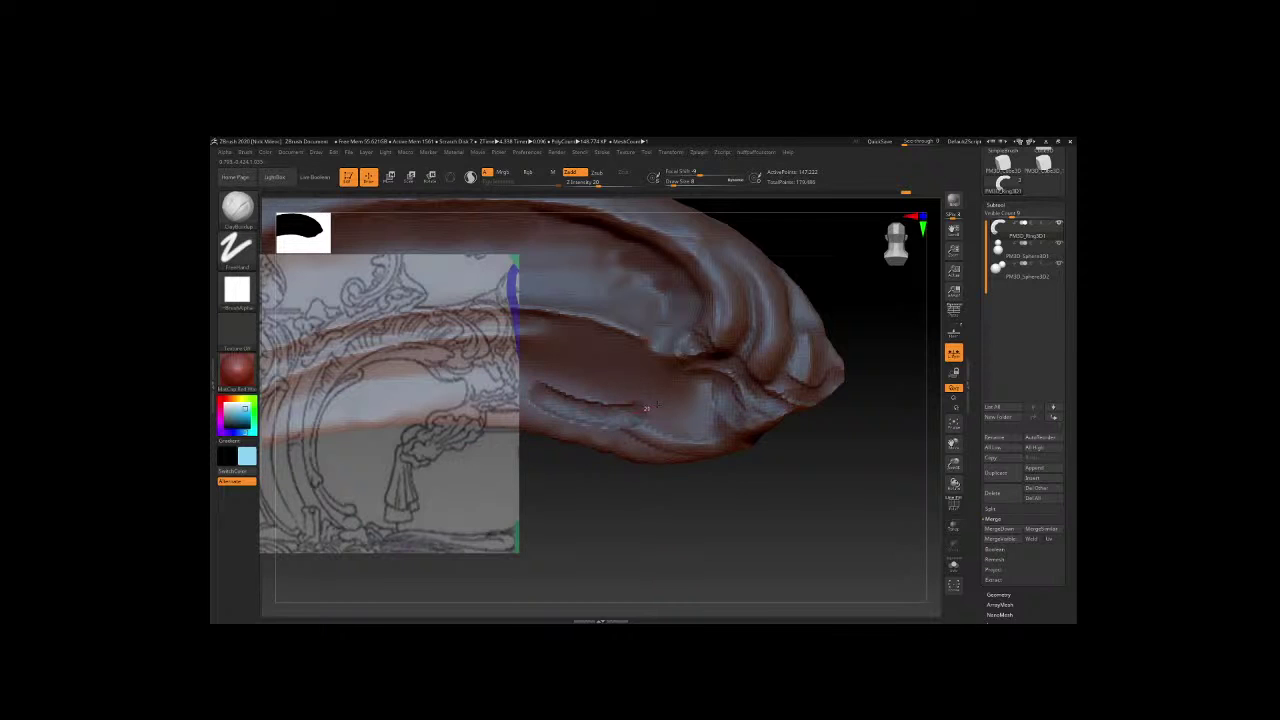
key(ctrl+z)
mouse_move(532, 388)
mouse_down()
mouse_move(575, 420)
mouse_move(682, 386)
mouse_move(623, 391)
mouse_move(648, 408)
mouse_move(622, 376)
mouse_move(648, 382)
mouse_move(630, 368)
mouse_move(518, 343)
mouse_up()
Reframe the curled end and carve grooves along the lower folds.
key(space)
mouse_move(625, 466)
mouse_down()
mouse_move(557, 503)
mouse_move(471, 510)
mouse_up()
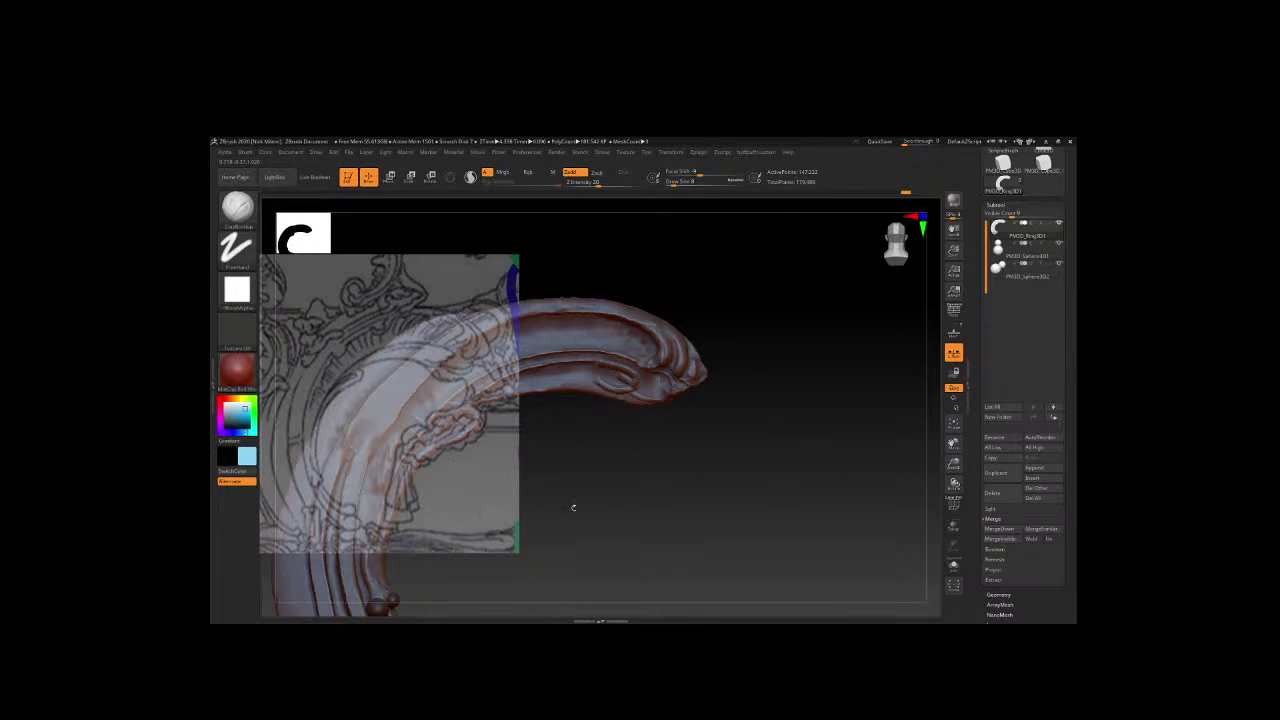
drag(573, 507, 923, 483)
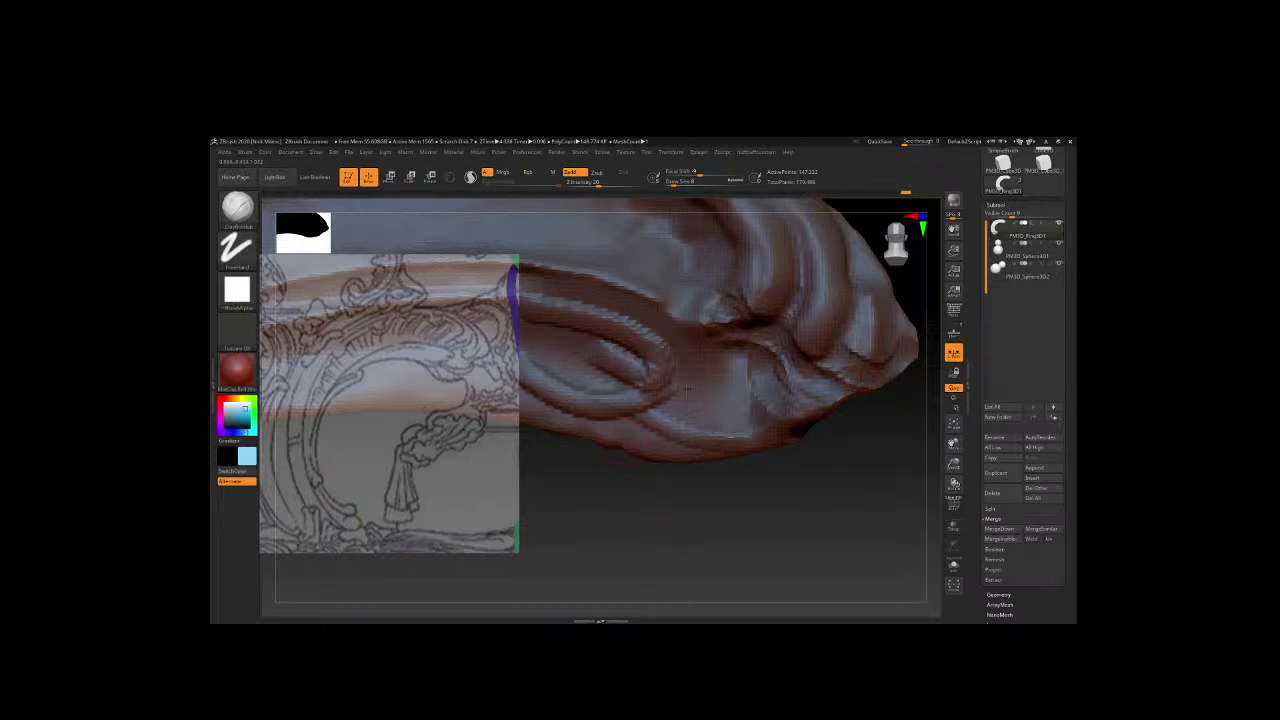
drag(676, 388, 782, 416)
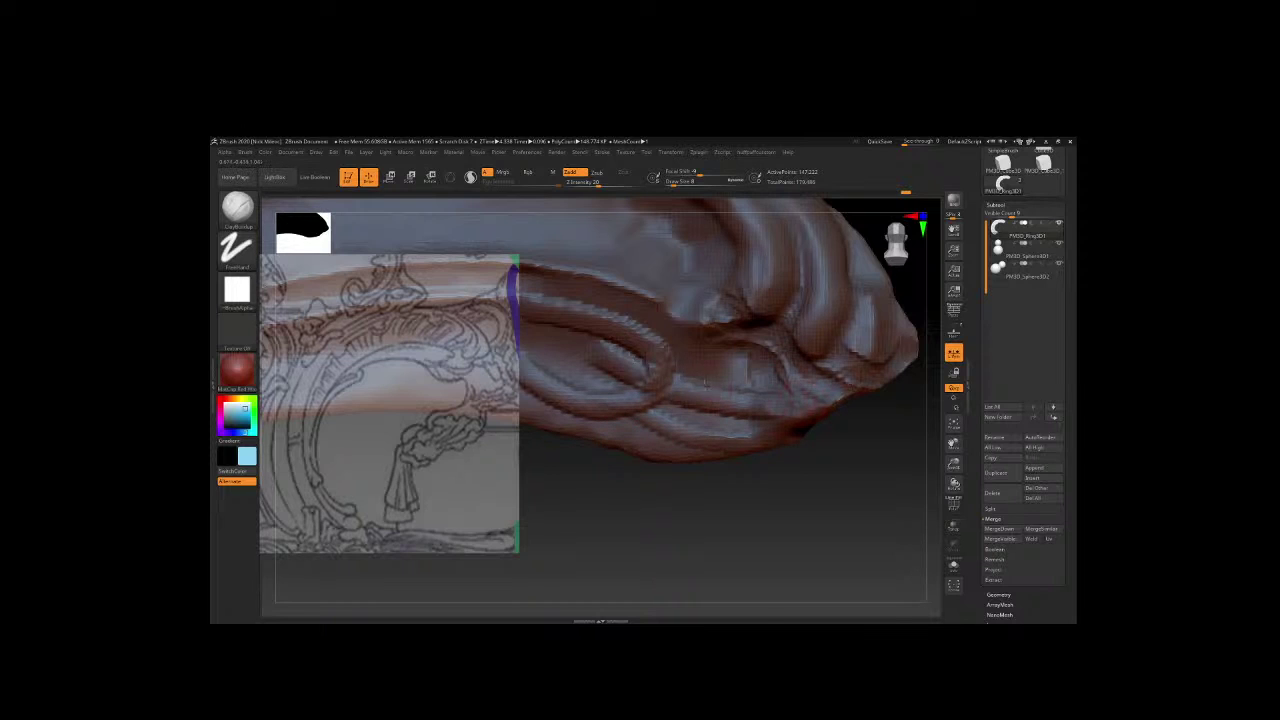
drag(531, 330, 652, 376)
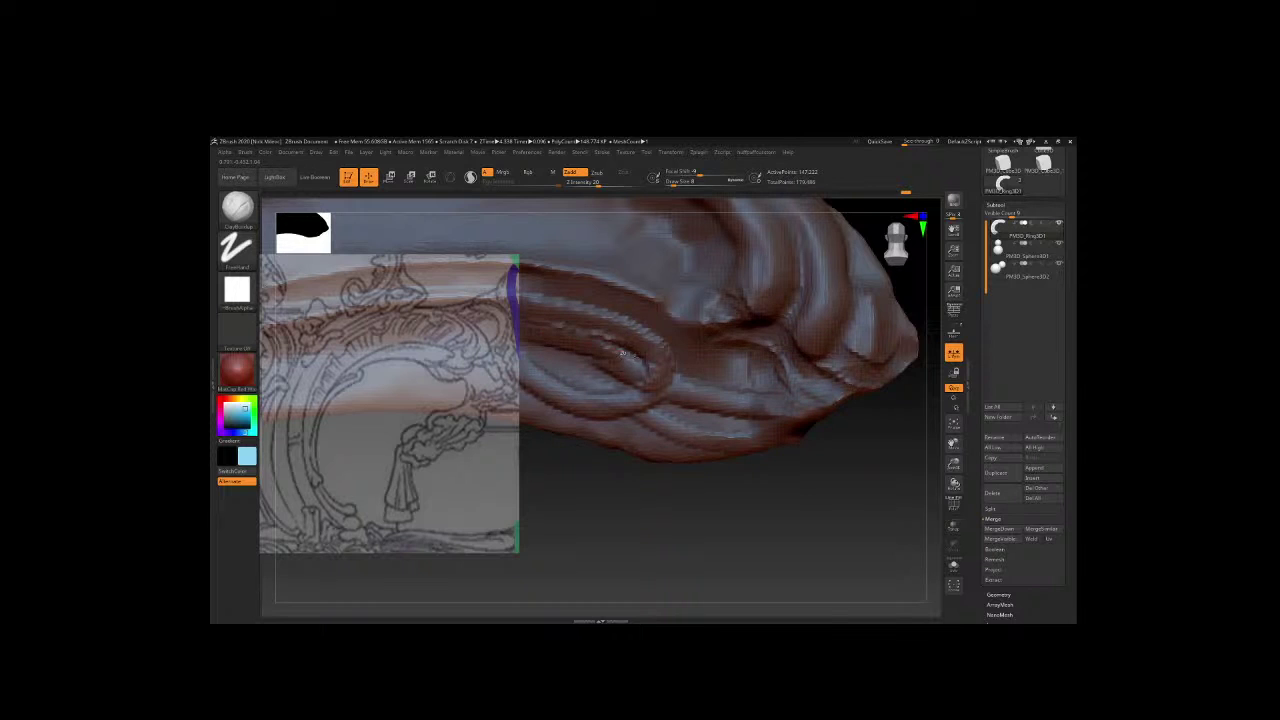
key(space)
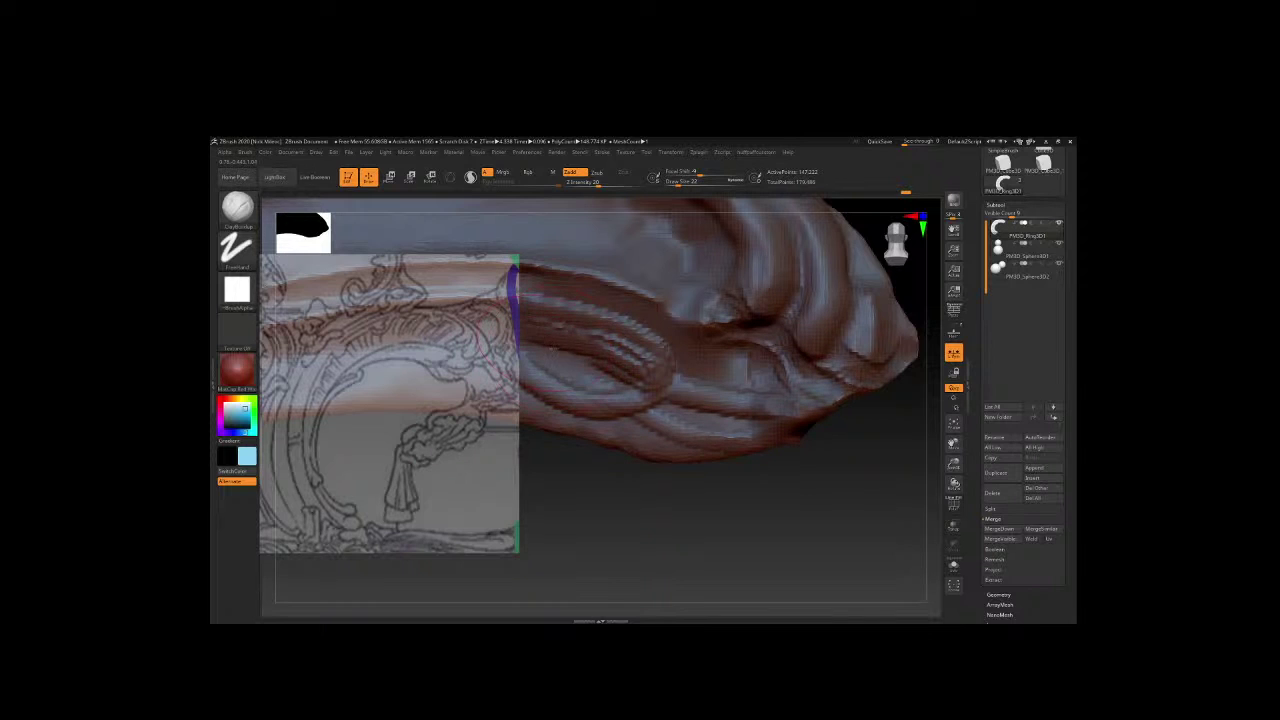
drag(530, 325, 652, 352)
Tune the brush size, shrinking it to 4 then enlarging to about 11.
drag(576, 517, 690, 528)
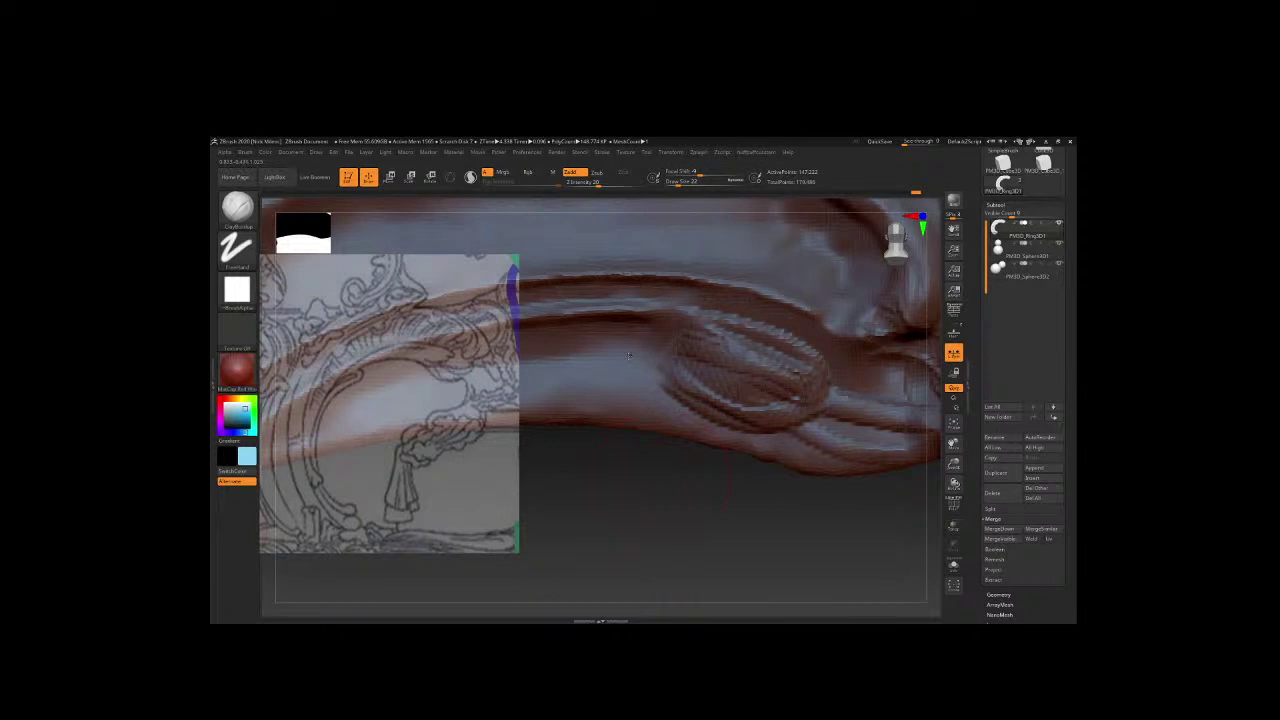
key(b)
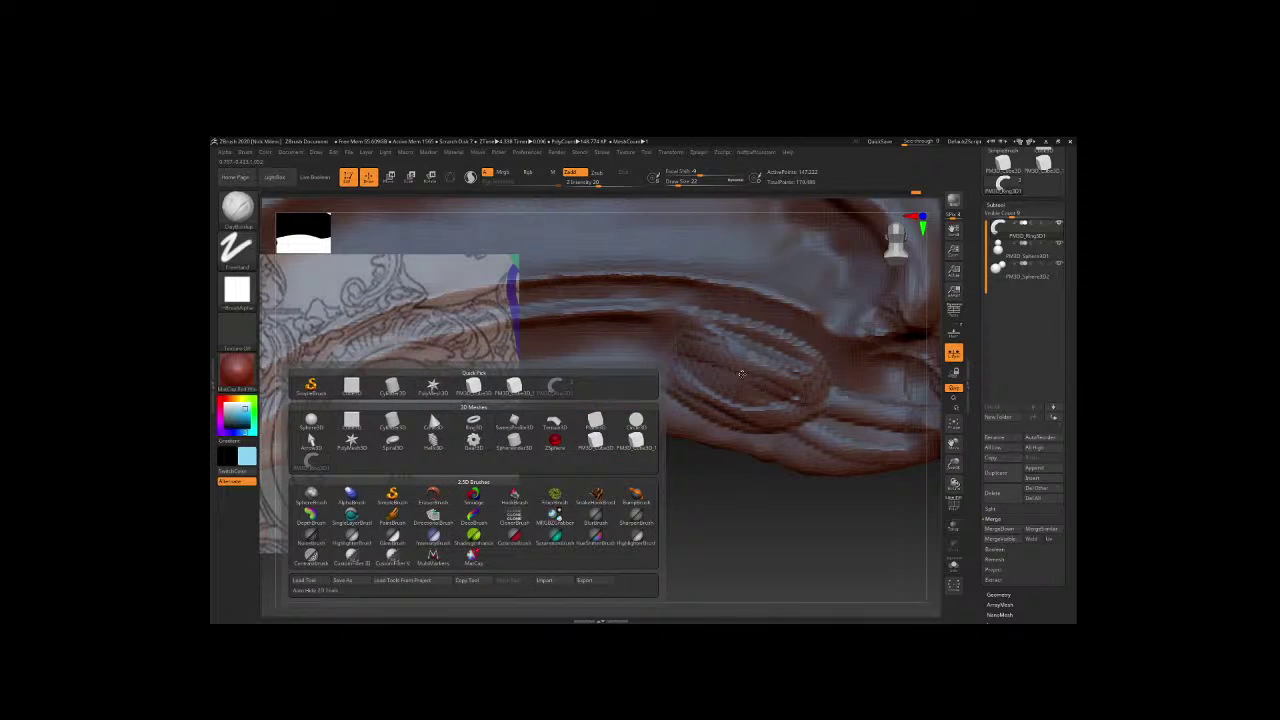
key(Escape)
key(space)
drag(757, 390, 664, 386)
key(space)
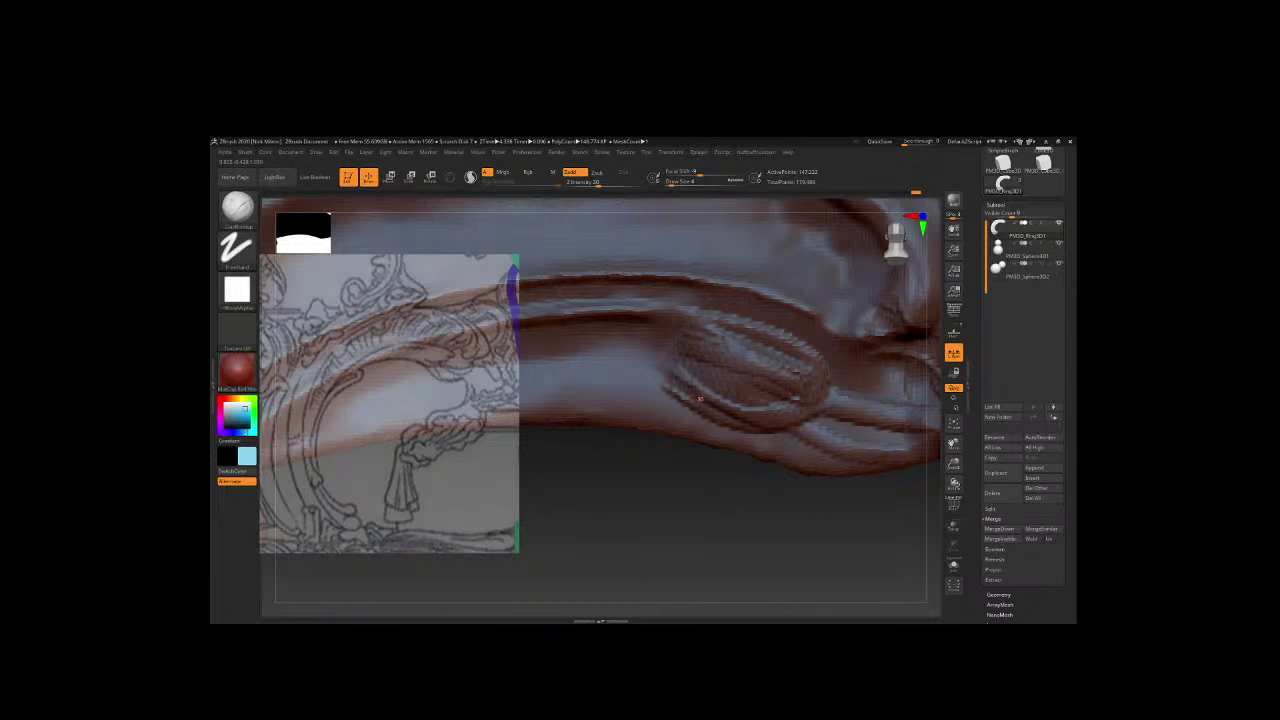
key(space)
drag(740, 401, 755, 401)
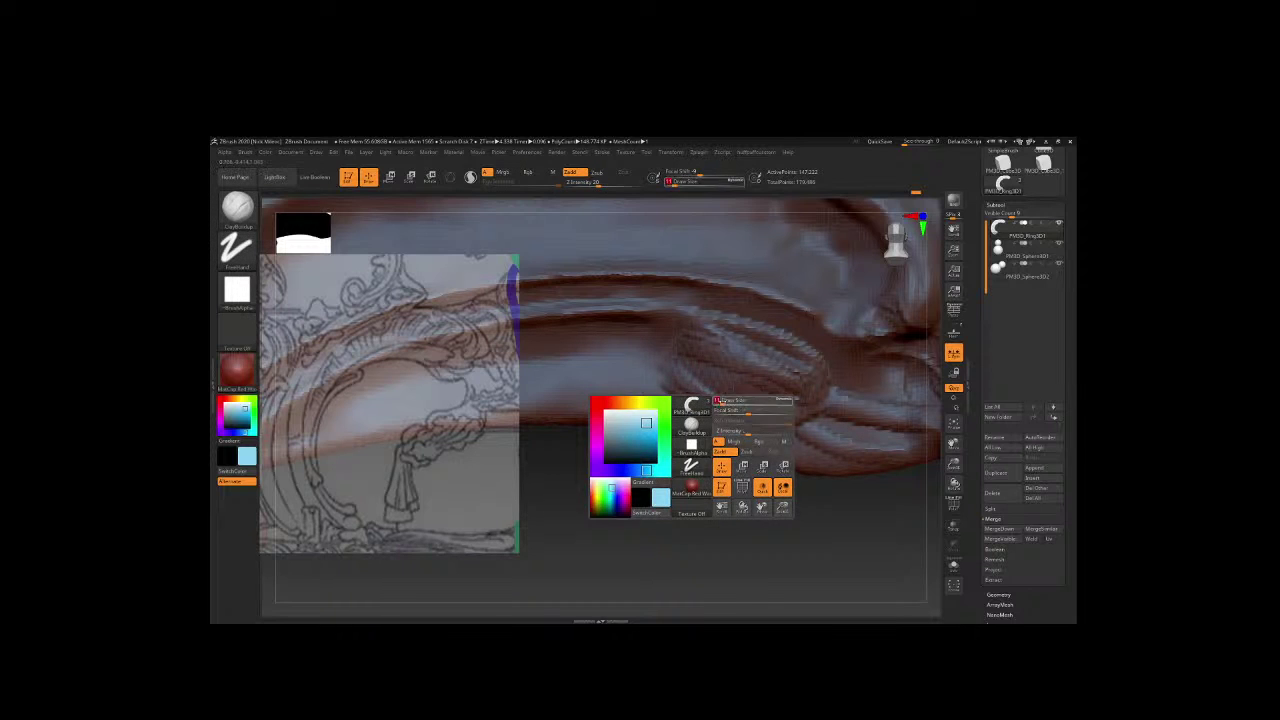
Lower focal shift to about -30, set size 6, and sculpt a stroke across the oval form.
key(space)
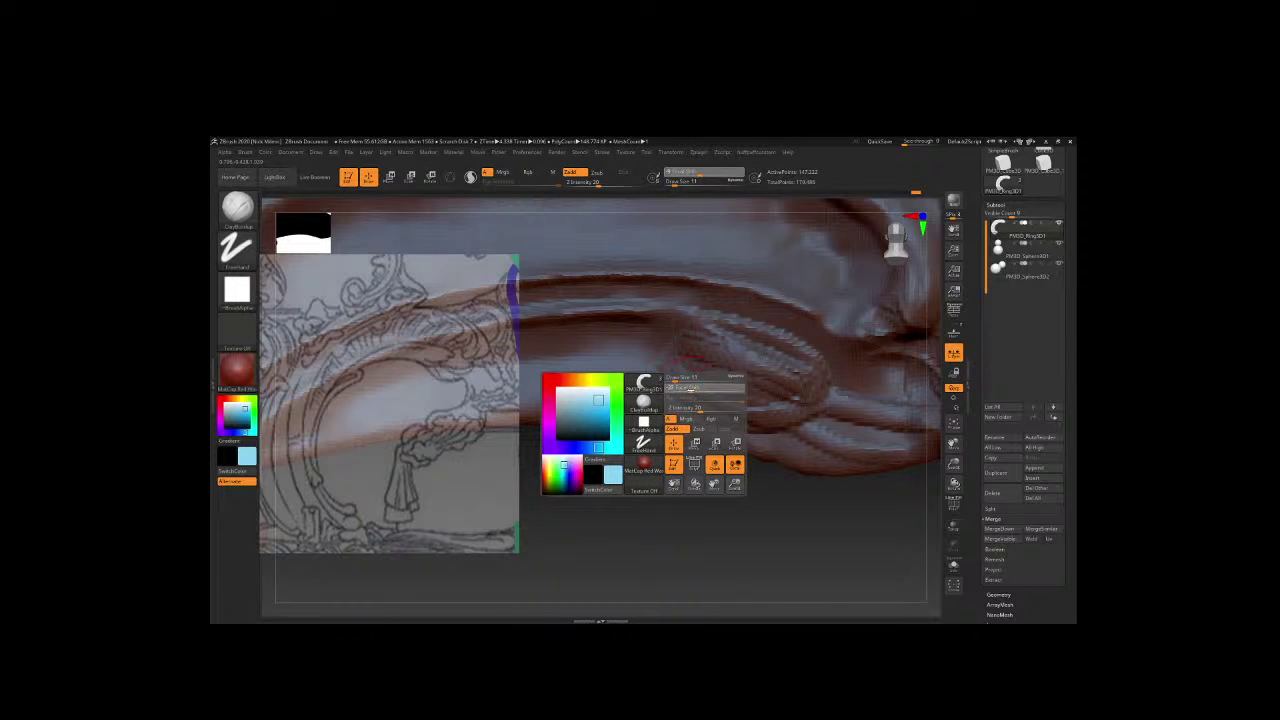
mouse_move(672, 387)
mouse_down()
mouse_move(806, 418)
mouse_move(669, 534)
mouse_up()
key(space)
mouse_move(656, 389)
mouse_down()
mouse_move(630, 390)
mouse_move(697, 404)
mouse_up()
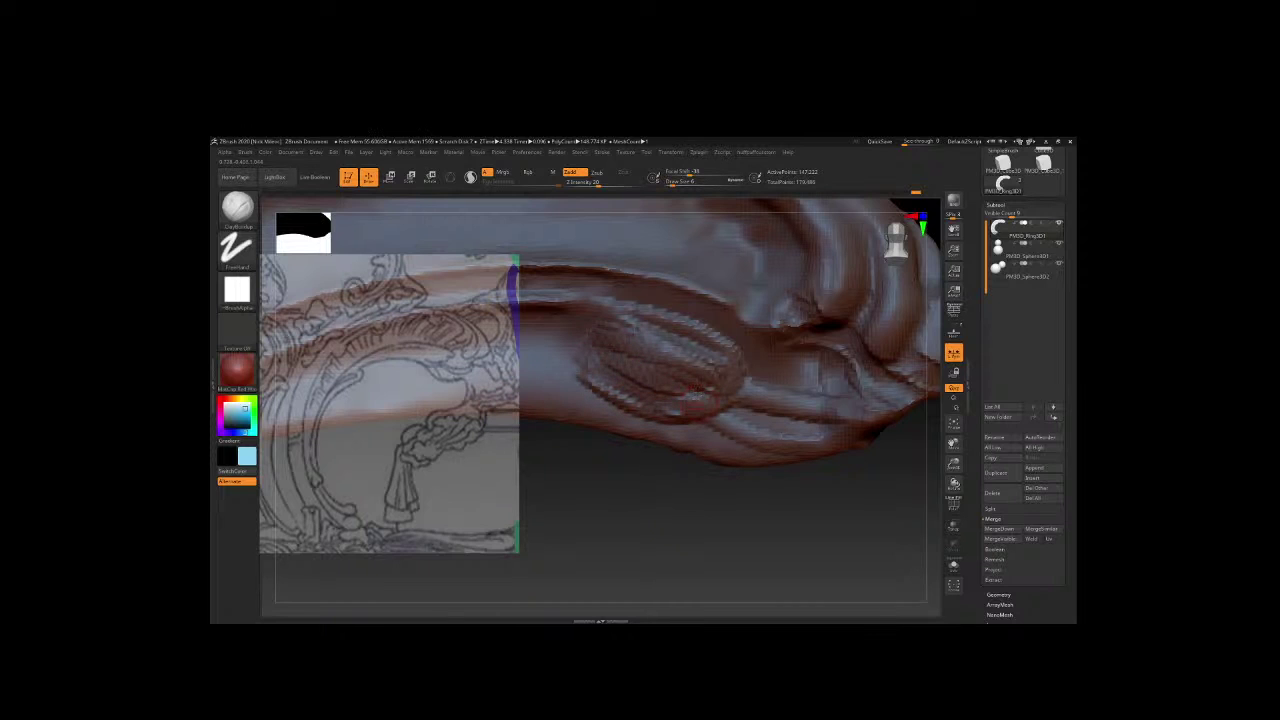
mouse_move(600, 350)
mouse_down()
mouse_move(727, 386)
mouse_move(600, 358)
mouse_move(700, 400)
mouse_move(750, 390)
mouse_move(763, 366)
mouse_up()
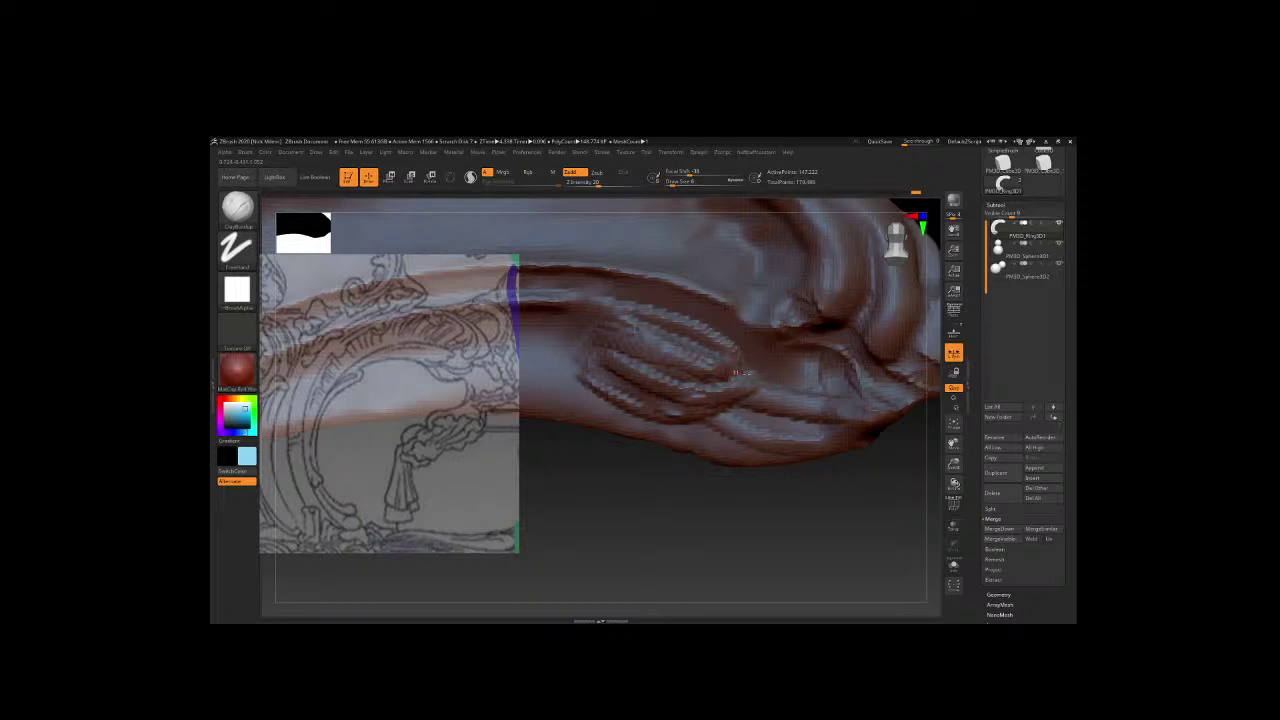
Sculpt a ridge looping around the finger forms, redoing it after undoing failed attempts.
key(space)
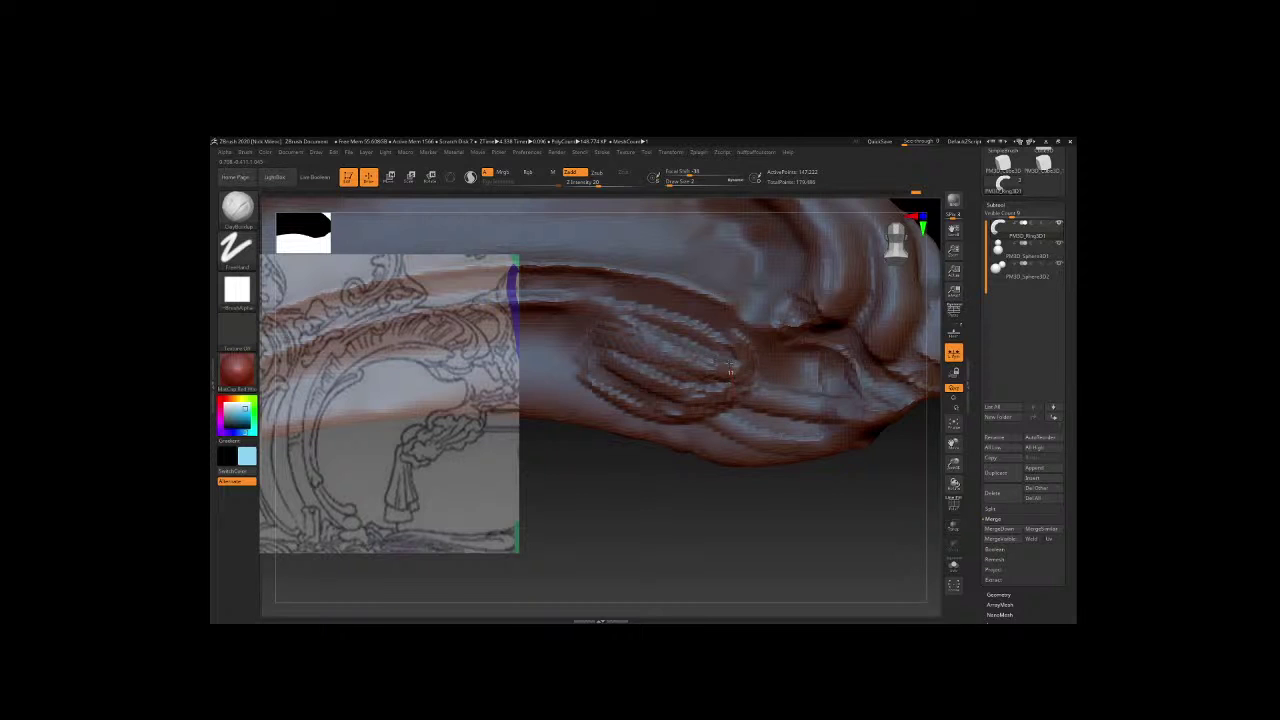
mouse_move(786, 523)
mouse_down()
mouse_move(782, 485)
mouse_move(760, 491)
mouse_up()
mouse_move(708, 383)
mouse_down()
mouse_move(720, 370)
mouse_move(735, 401)
mouse_move(745, 370)
mouse_move(700, 375)
mouse_move(735, 385)
mouse_move(758, 360)
mouse_move(717, 333)
mouse_move(732, 386)
mouse_move(750, 358)
mouse_move(722, 342)
mouse_up()
key(space)
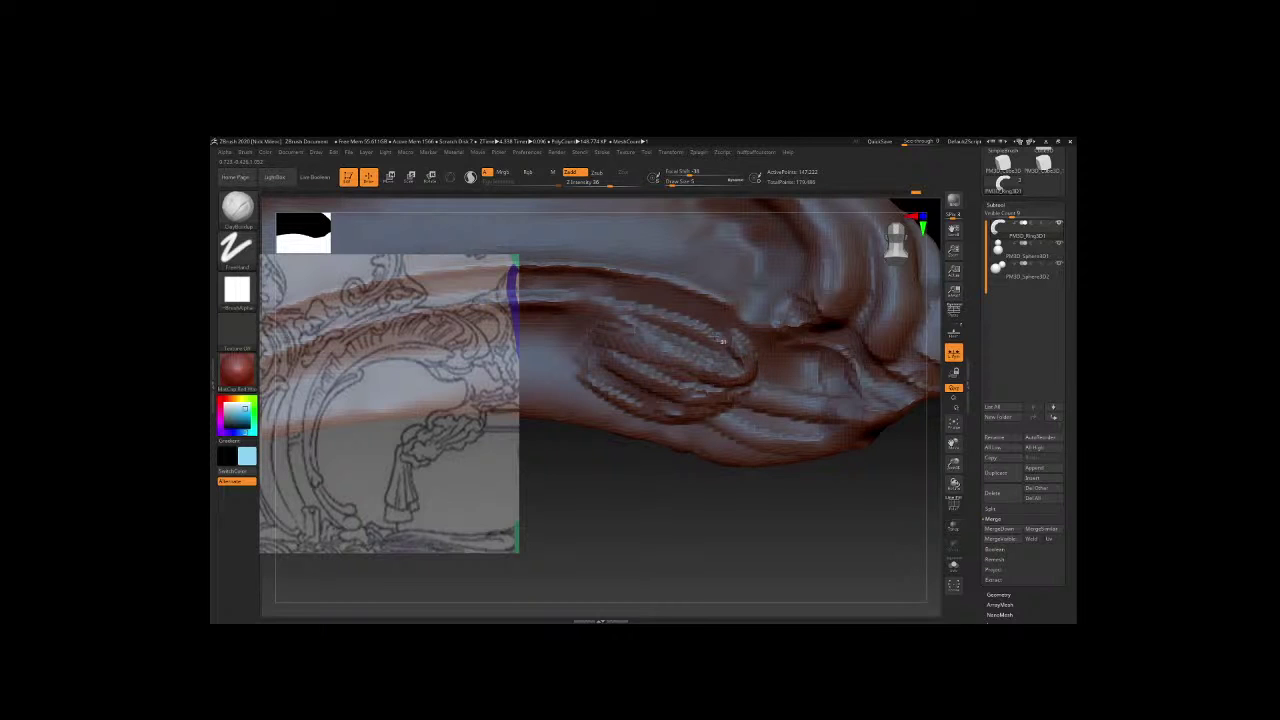
key(ctrl+z)
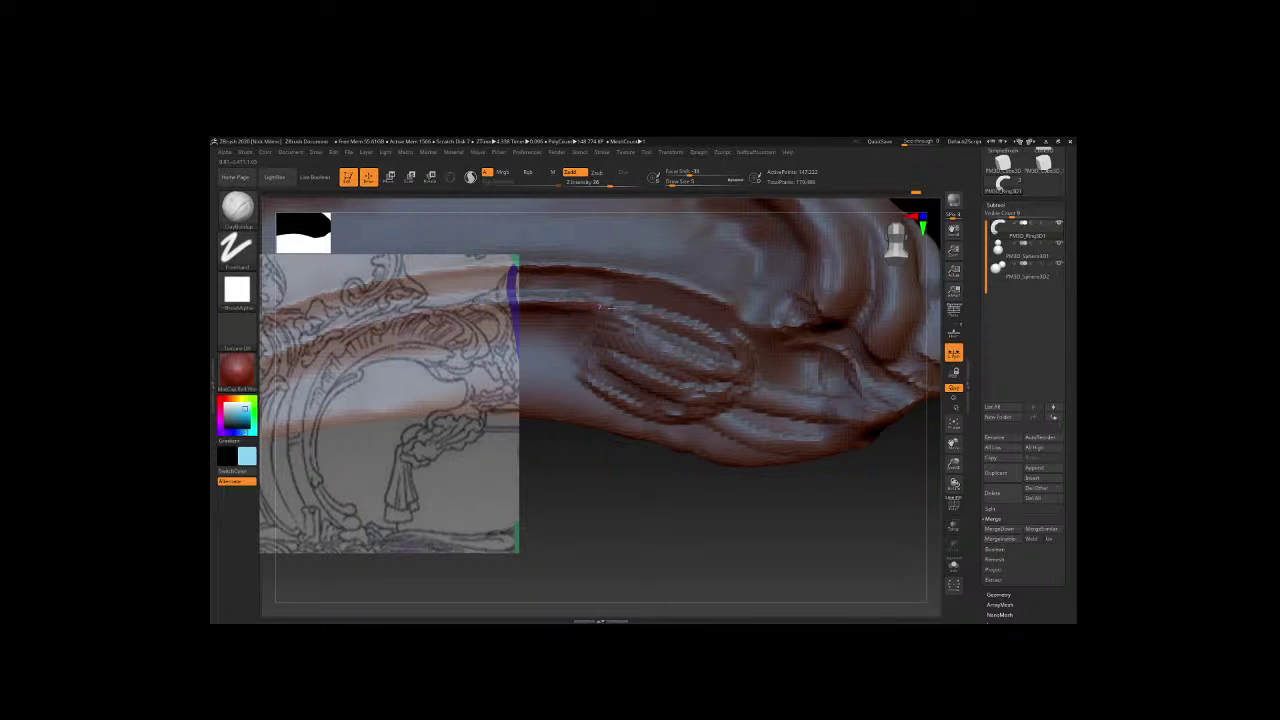
mouse_move(598, 306)
mouse_down()
mouse_move(682, 322)
mouse_move(744, 355)
mouse_move(748, 390)
mouse_move(671, 387)
mouse_up()
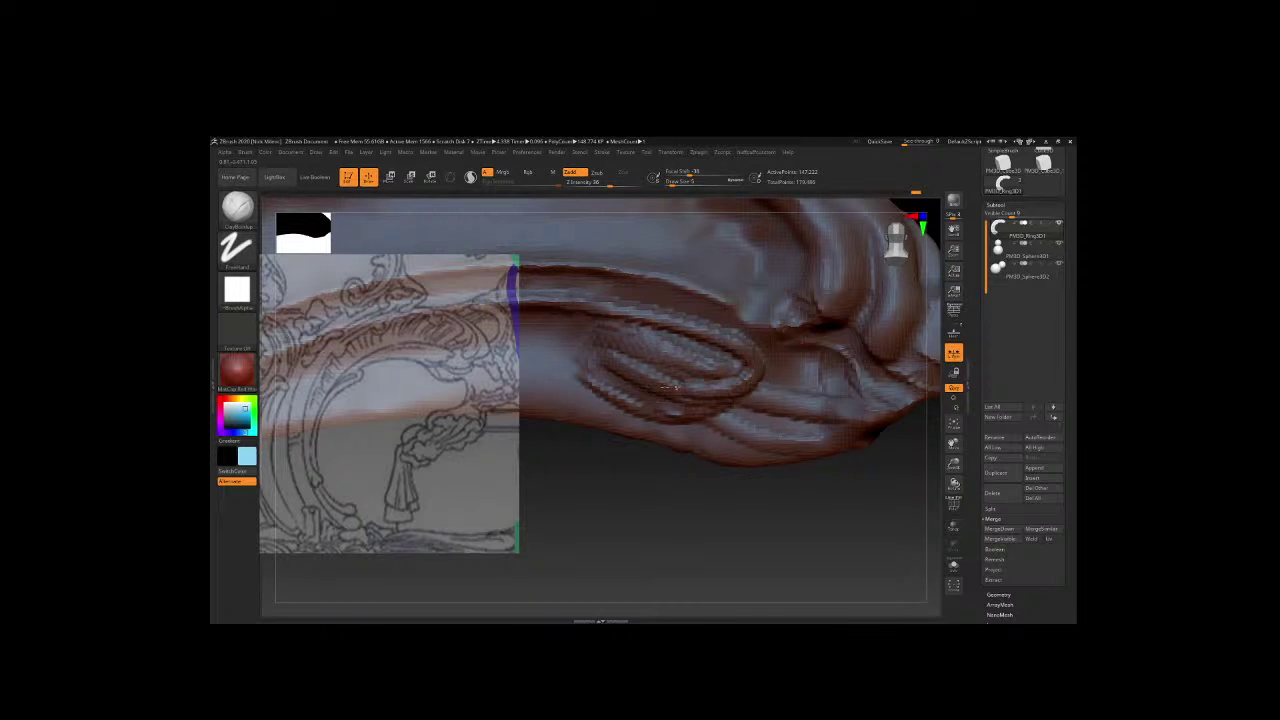
key(ctrl+z)
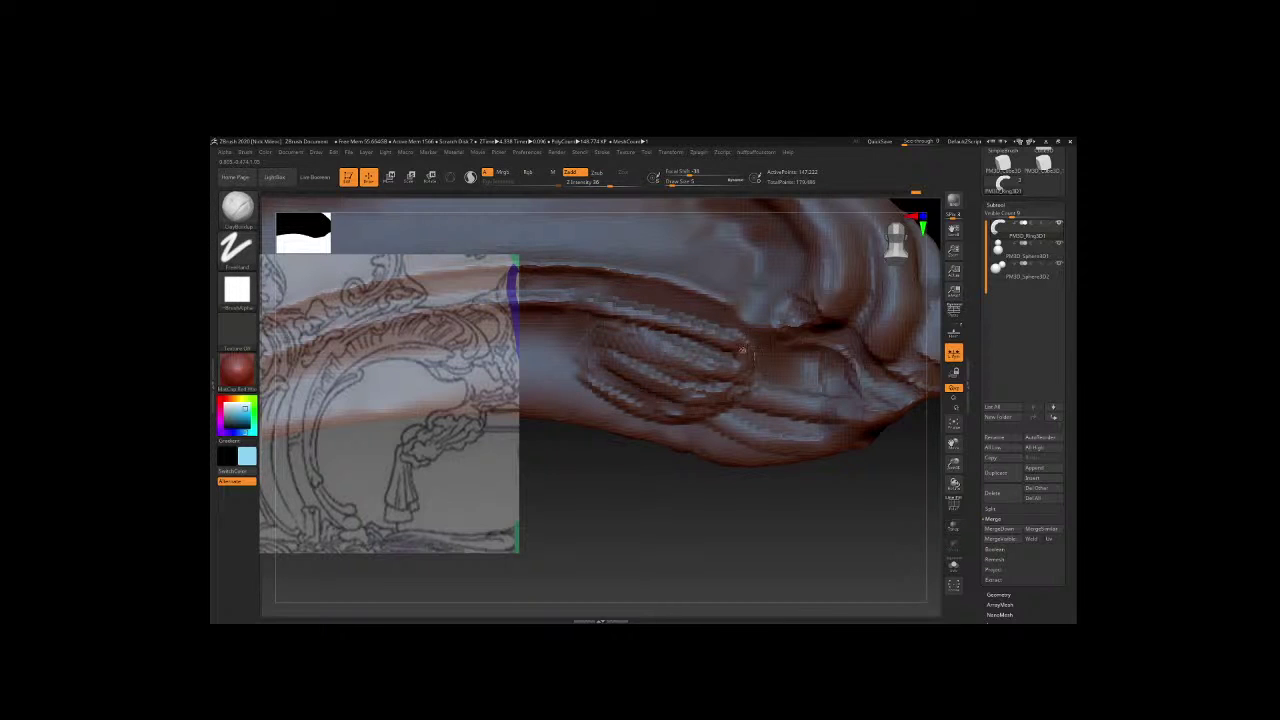
drag(742, 350, 700, 385)
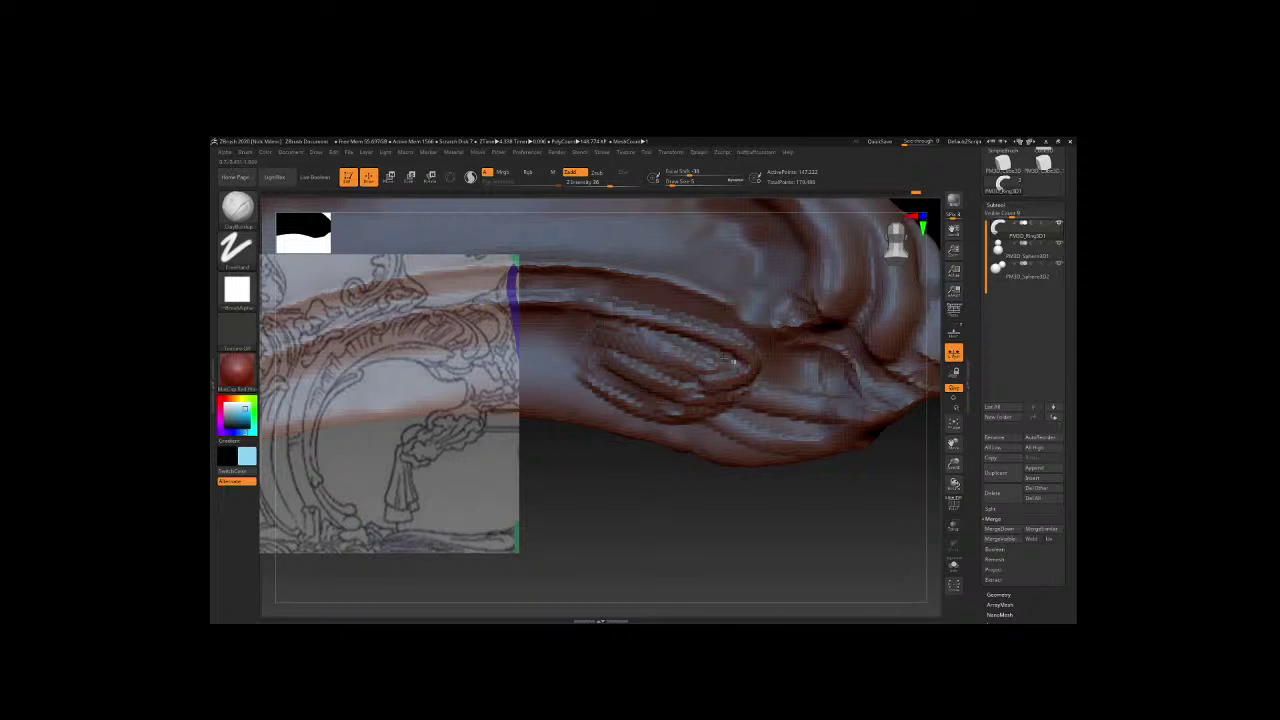
key(shift)
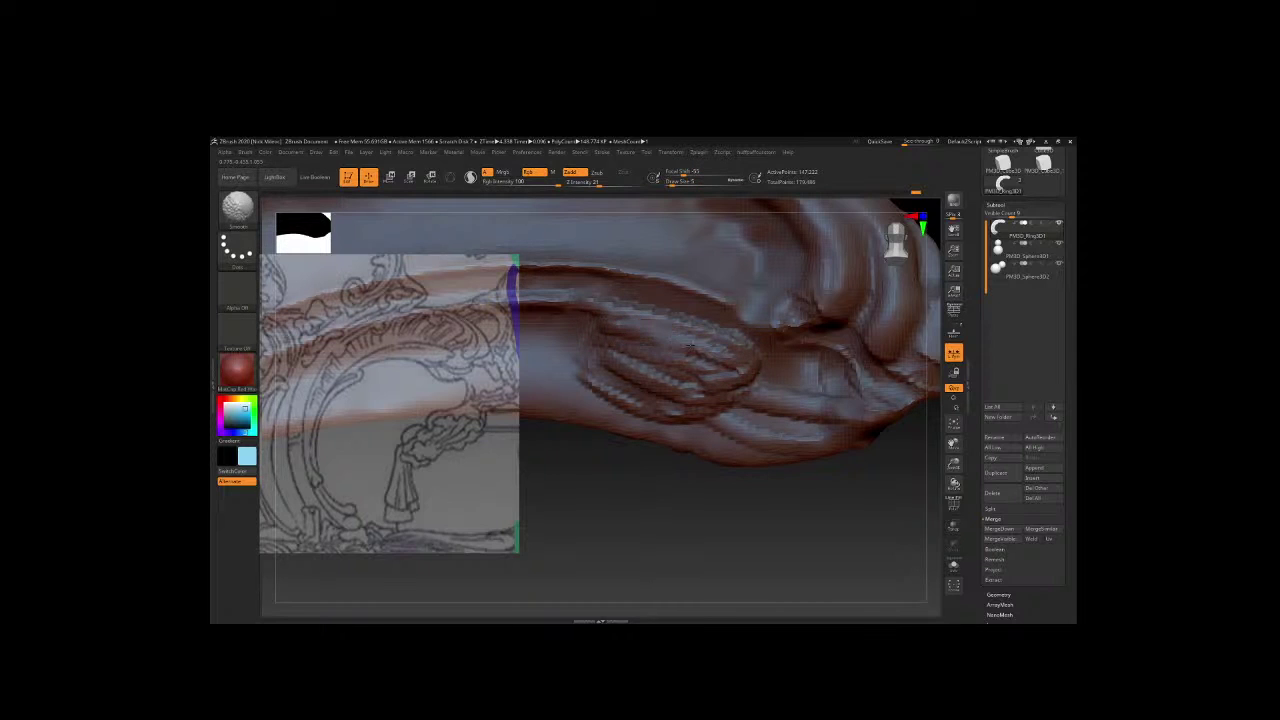
Smooth the carved finger ridges along the oval form.
shift+drag(691, 347, 659, 373)
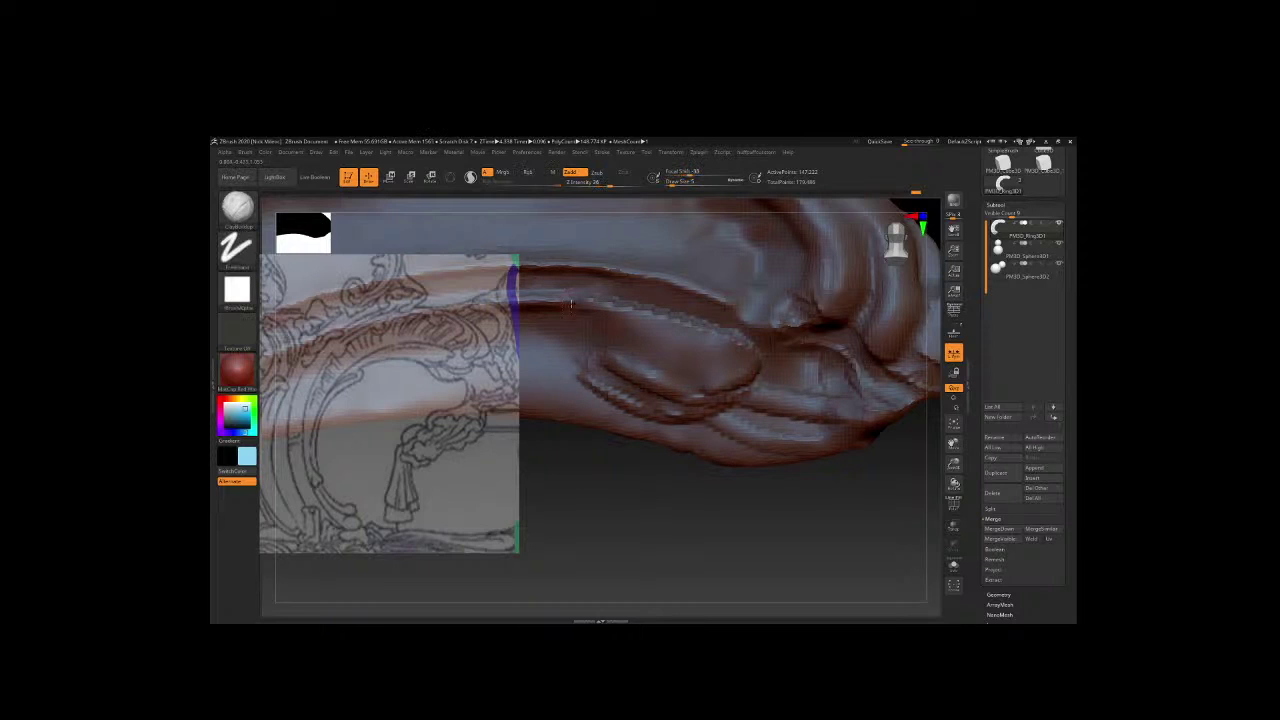
mouse_move(566, 305)
mouse_down()
mouse_move(636, 316)
mouse_move(612, 317)
mouse_up()
shift+drag(619, 467, 581, 330)
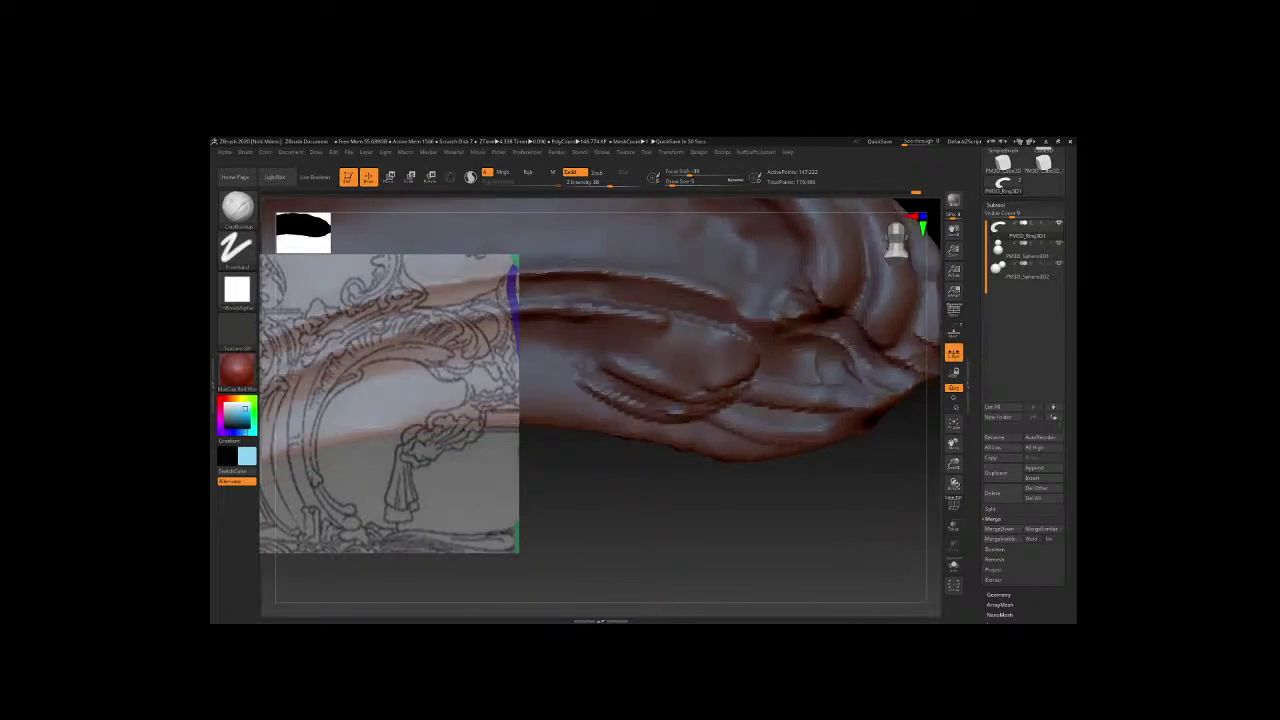
Sculpt additional folds near the oval form and check the side-on profile.
shift+drag(902, 549, 858, 580)
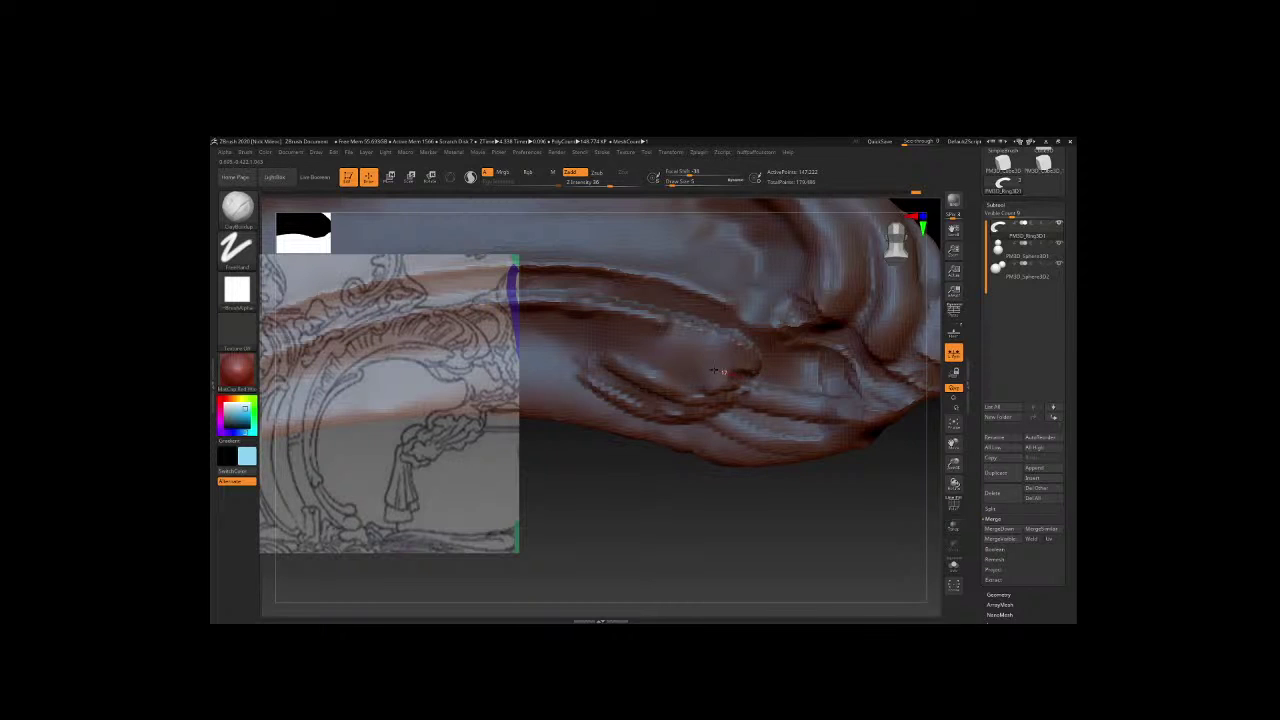
drag(660, 325, 762, 362)
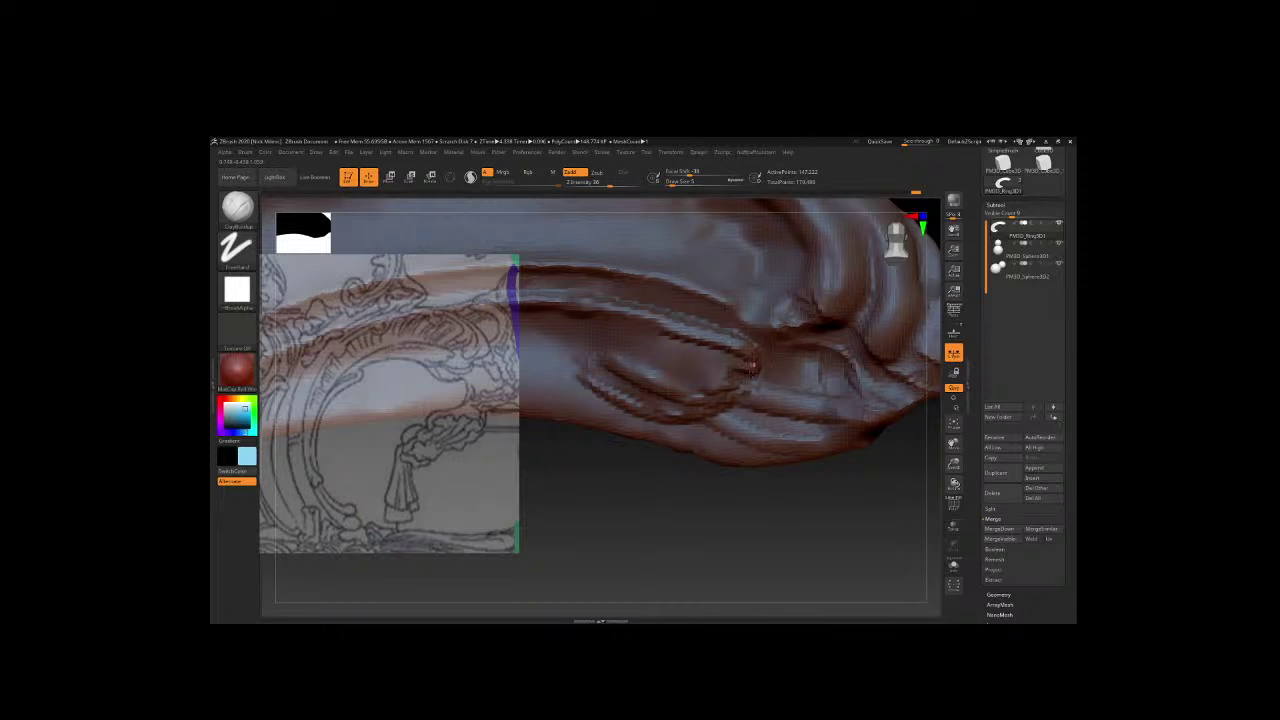
mouse_move(690, 345)
mouse_down()
mouse_move(755, 372)
mouse_move(600, 310)
mouse_move(568, 312)
mouse_up()
mouse_move(640, 480)
mouse_down()
mouse_move(600, 465)
mouse_move(608, 486)
mouse_move(645, 442)
mouse_move(863, 281)
mouse_up()
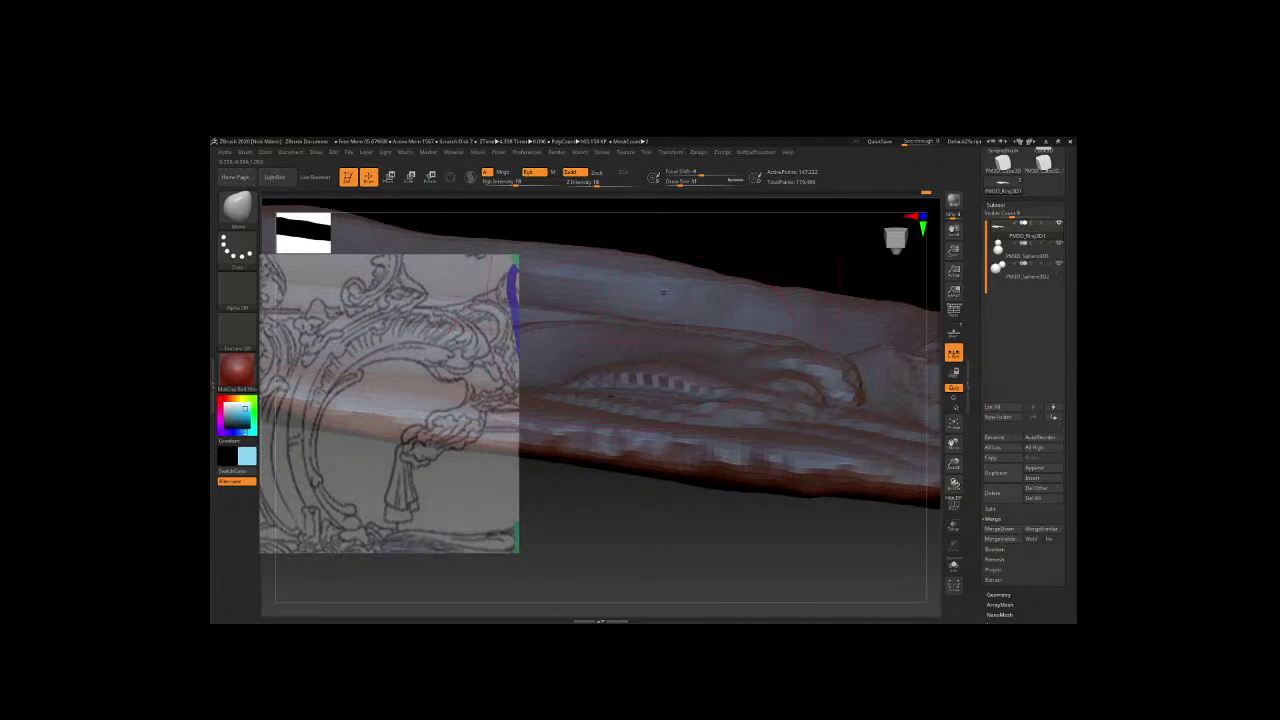
Shrink the brush to about 8, then 13, to smooth the groove and sculpt a thin band along the tube.
key(space)
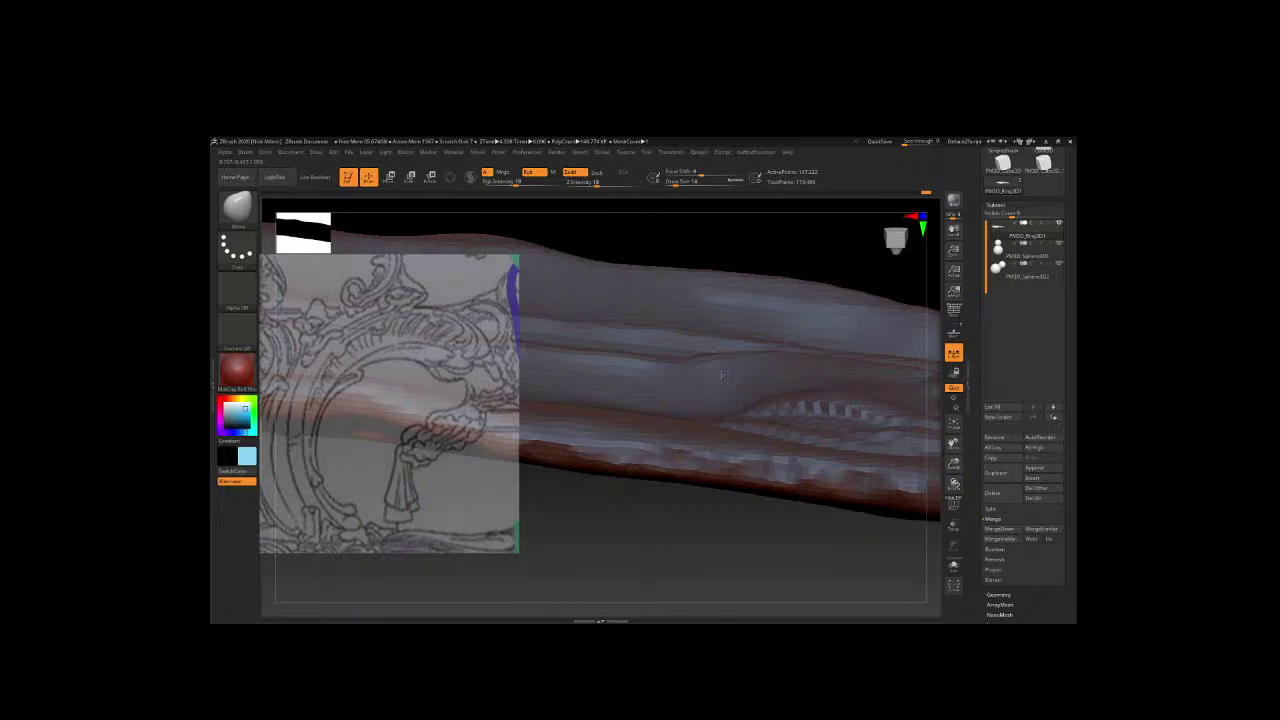
key(space)
key(space)
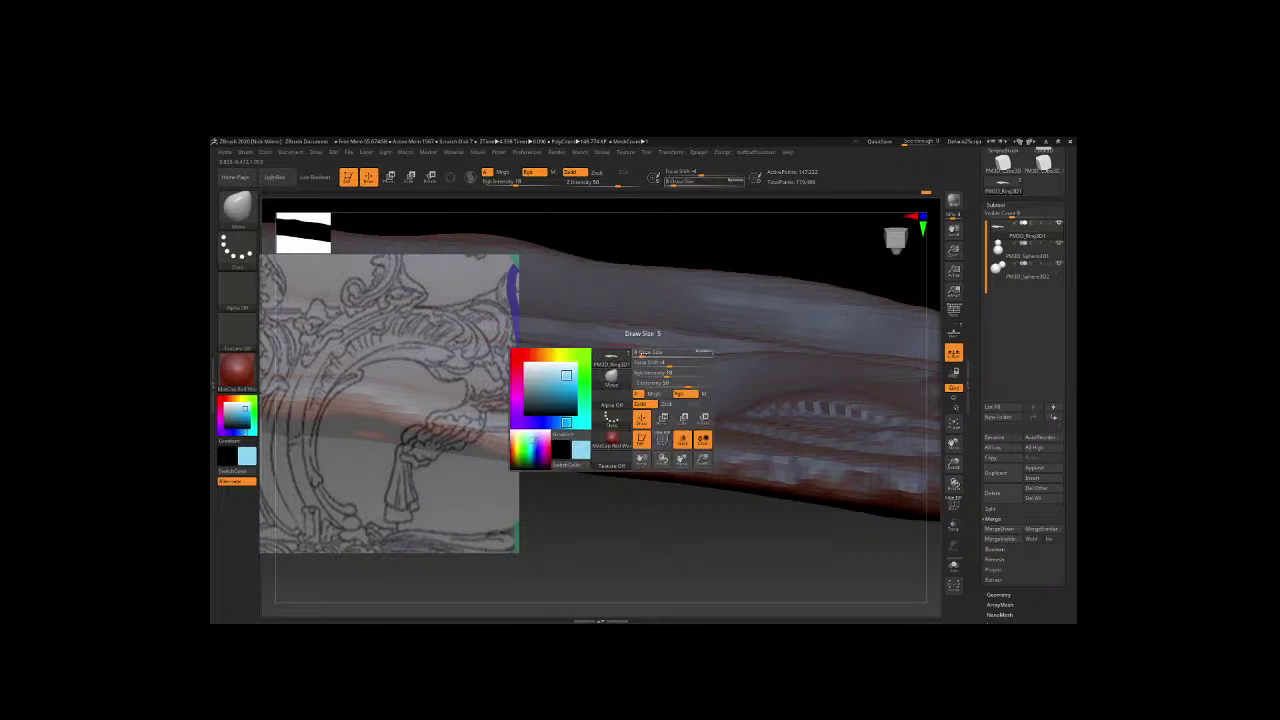
drag(655, 364, 691, 367)
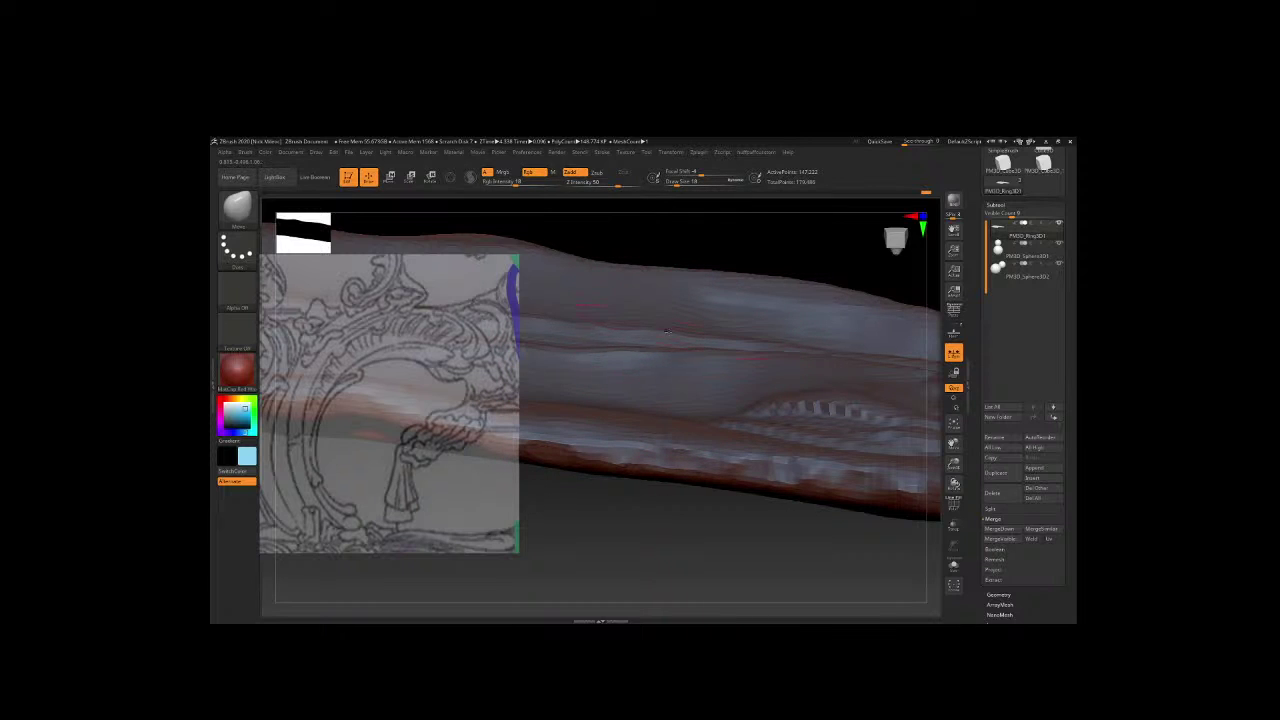
key(space)
drag(546, 350, 614, 349)
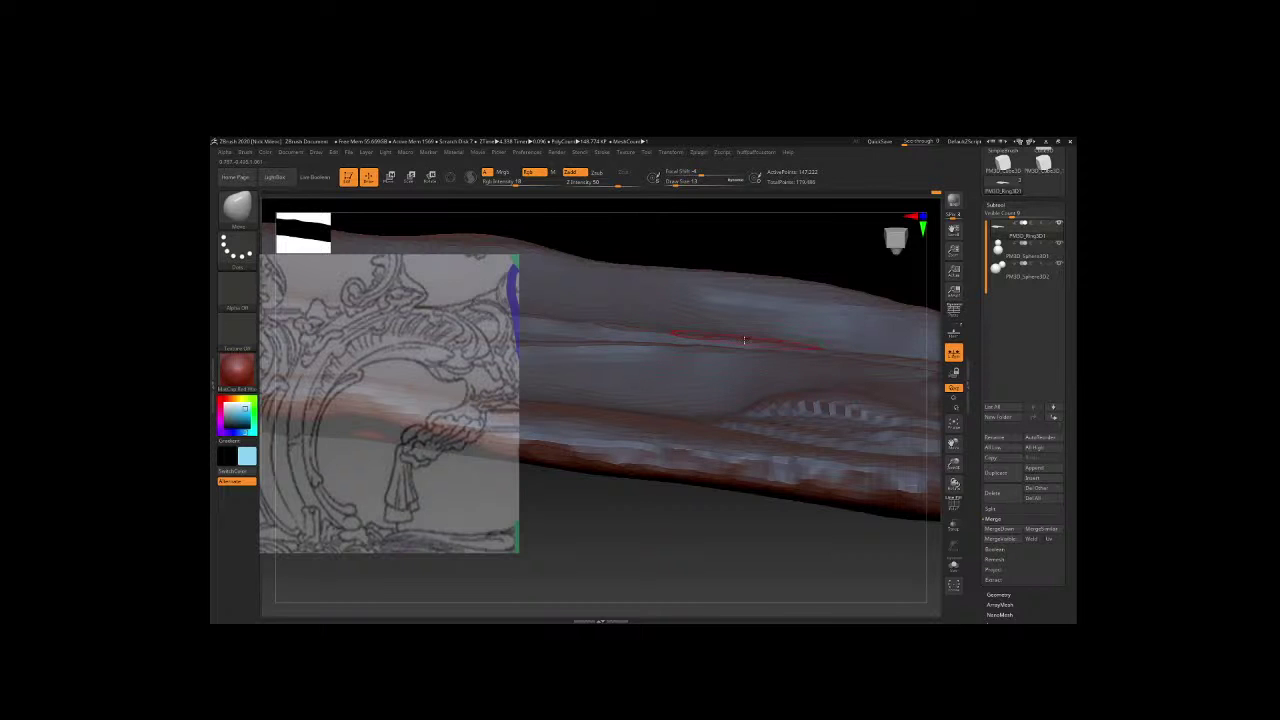
Set the brush size to 20, then 14, and carve a thin crease along the tube surface.
mouse_move(829, 265)
mouse_down()
mouse_move(540, 372)
mouse_move(822, 256)
mouse_move(737, 361)
mouse_up()
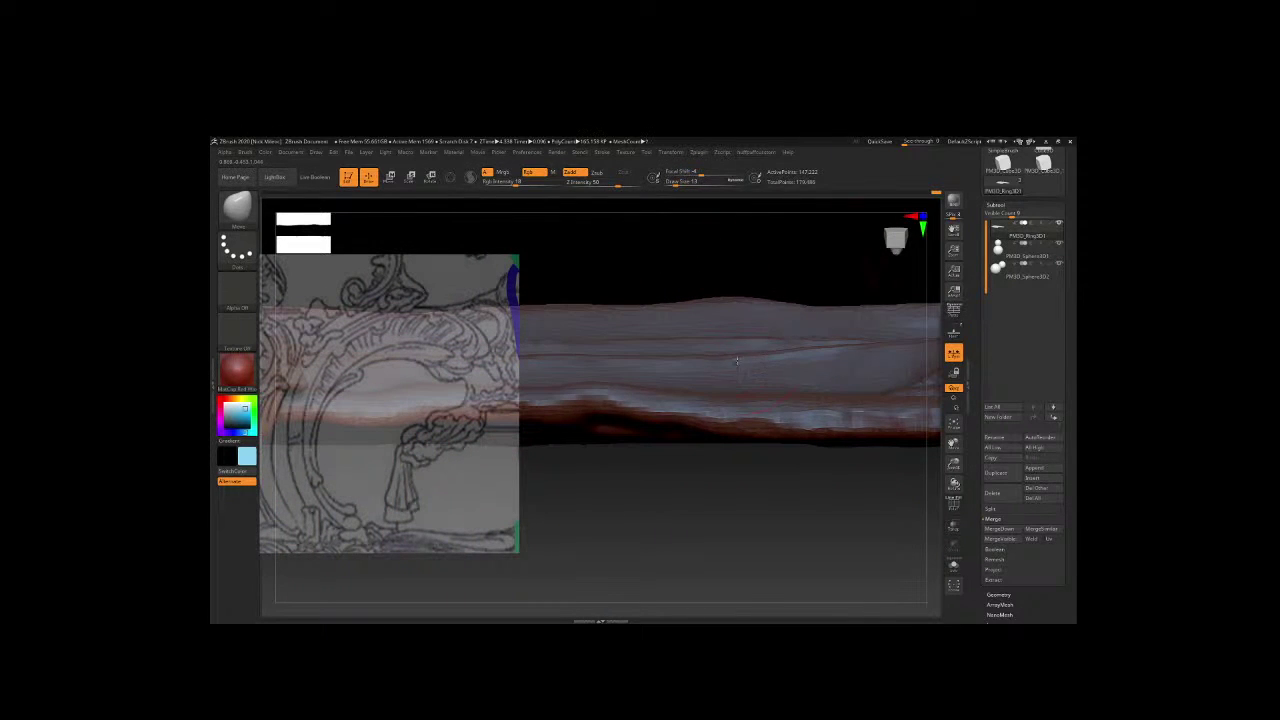
text(s20)
key(Return)
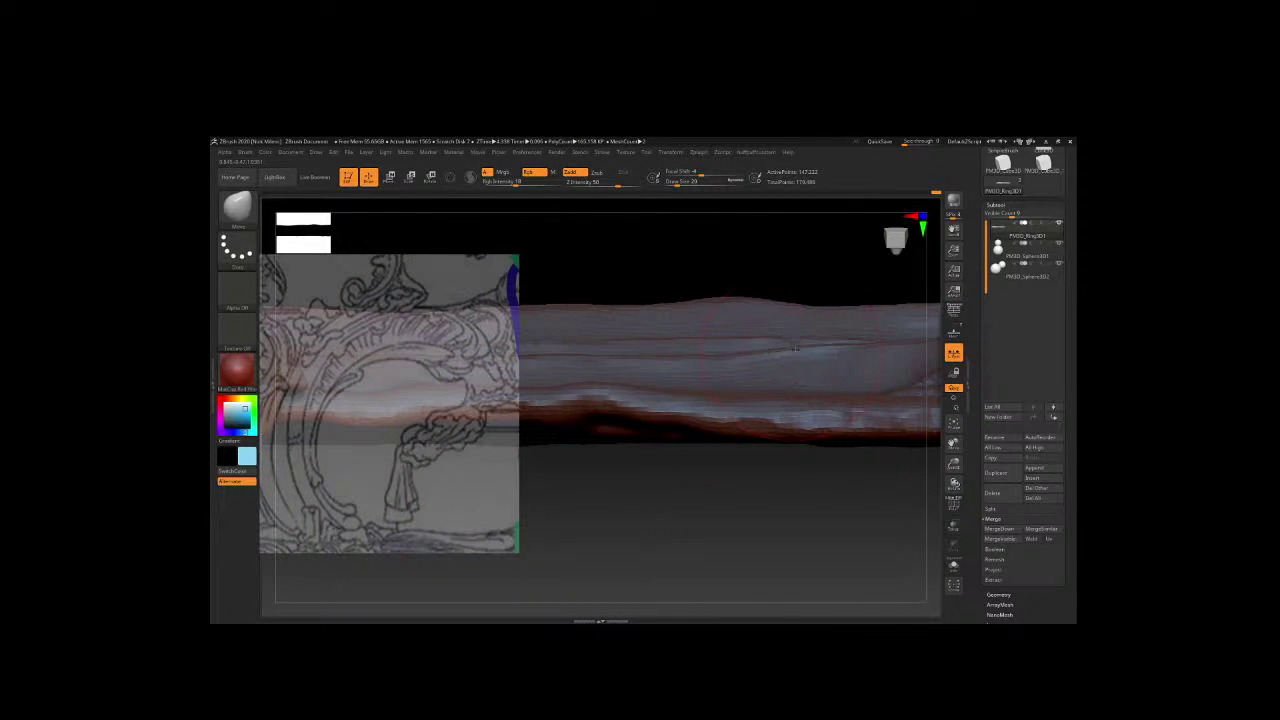
right_click(755, 358)
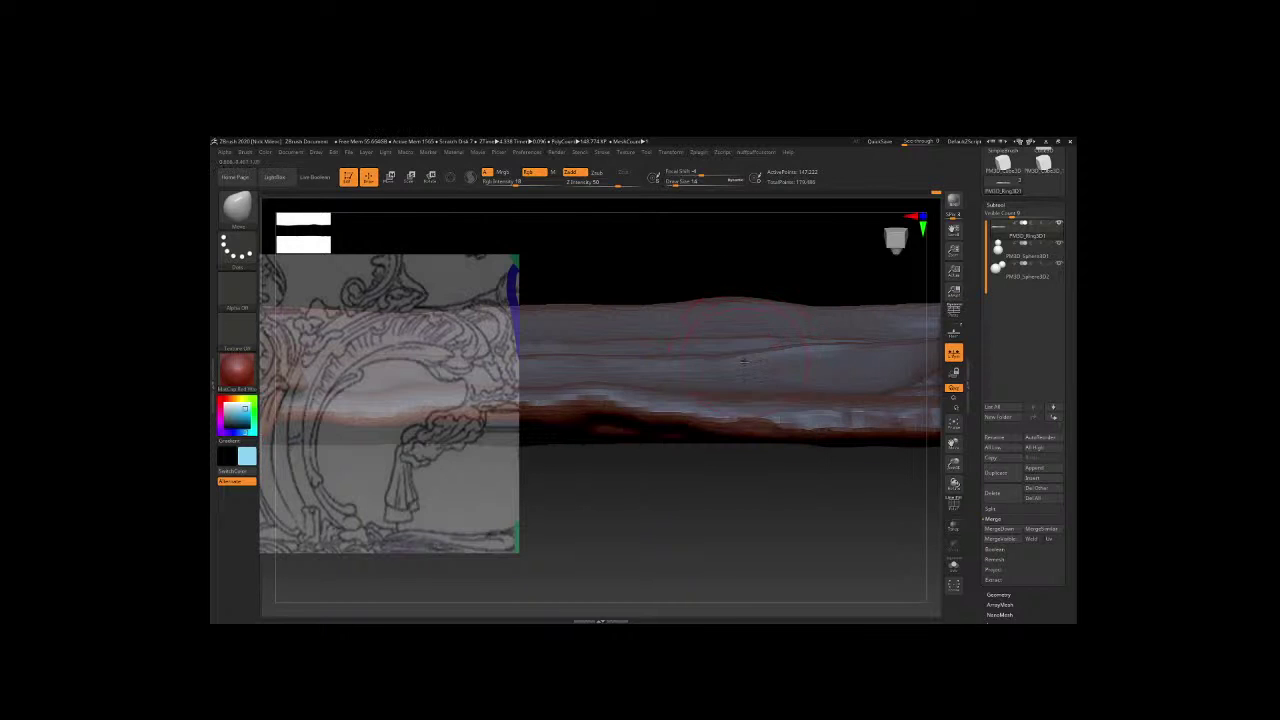
mouse_move(668, 358)
mouse_down()
mouse_move(740, 347)
mouse_move(645, 344)
mouse_up()
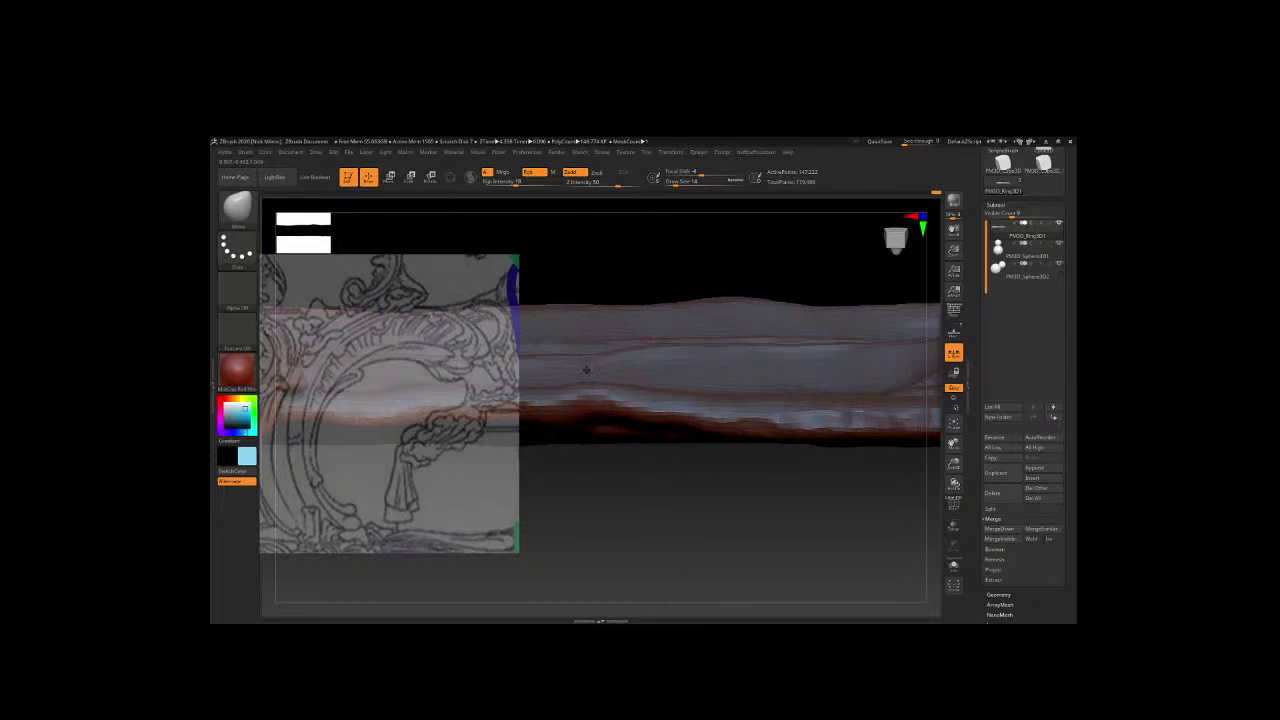
drag(700, 272, 765, 272)
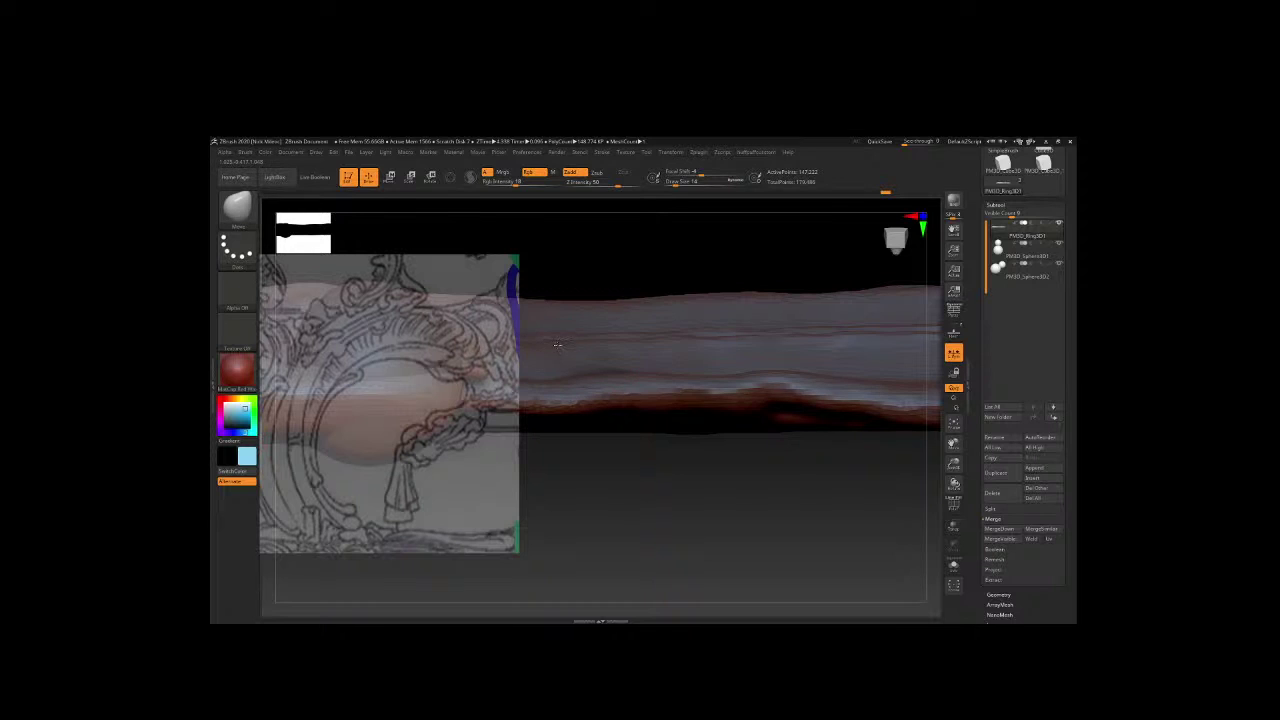
Undo the last change, resize the brush to 17 then 11, and rotate toward the curled end.
key(space)
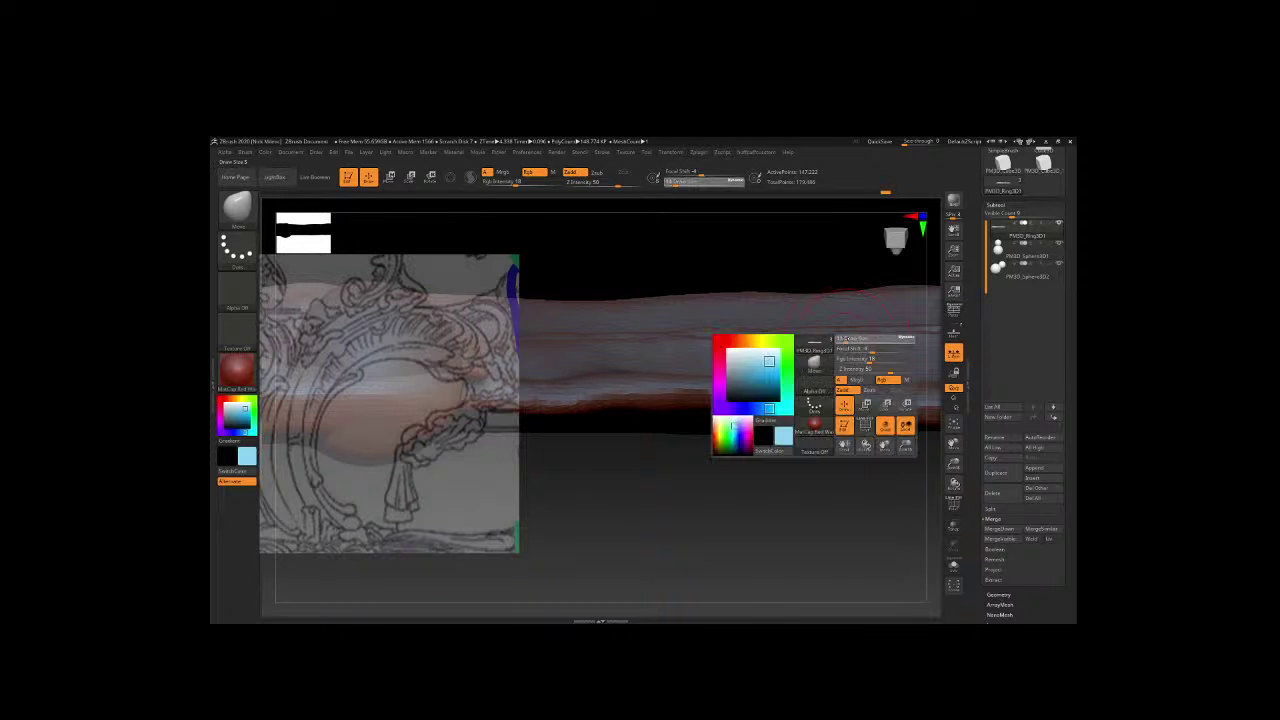
key(space)
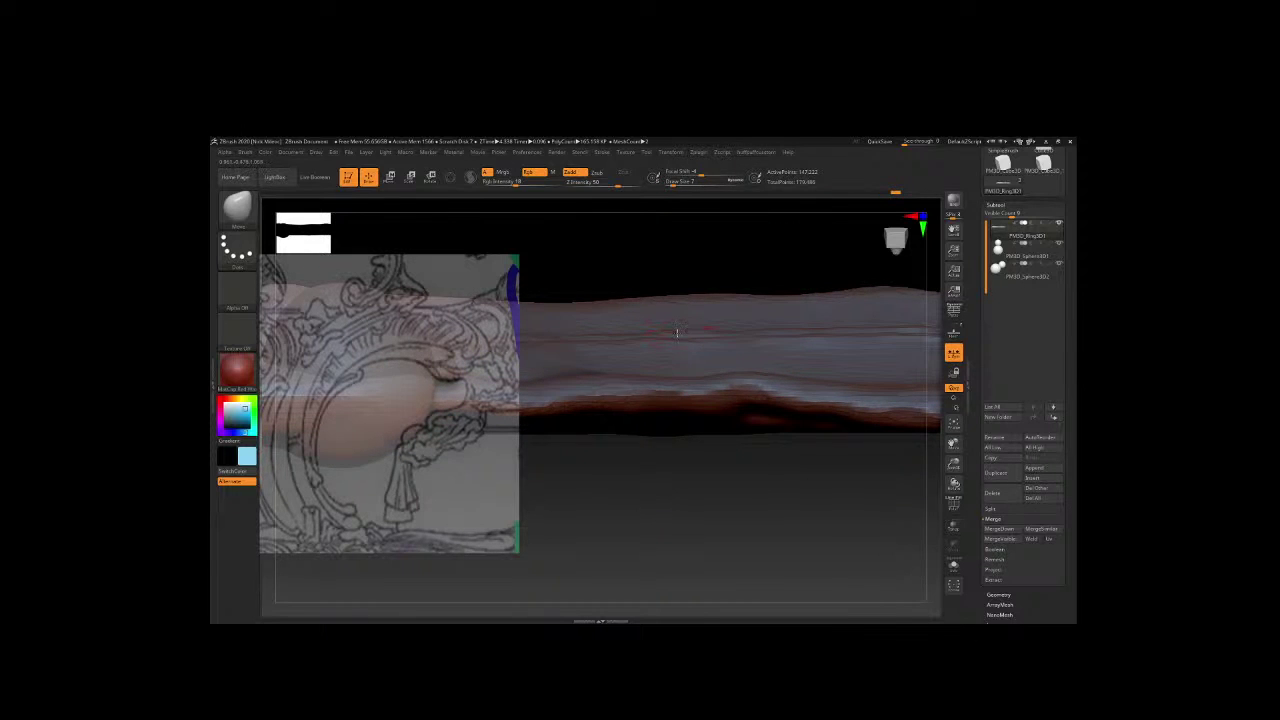
key(space)
key(ctrl+z)
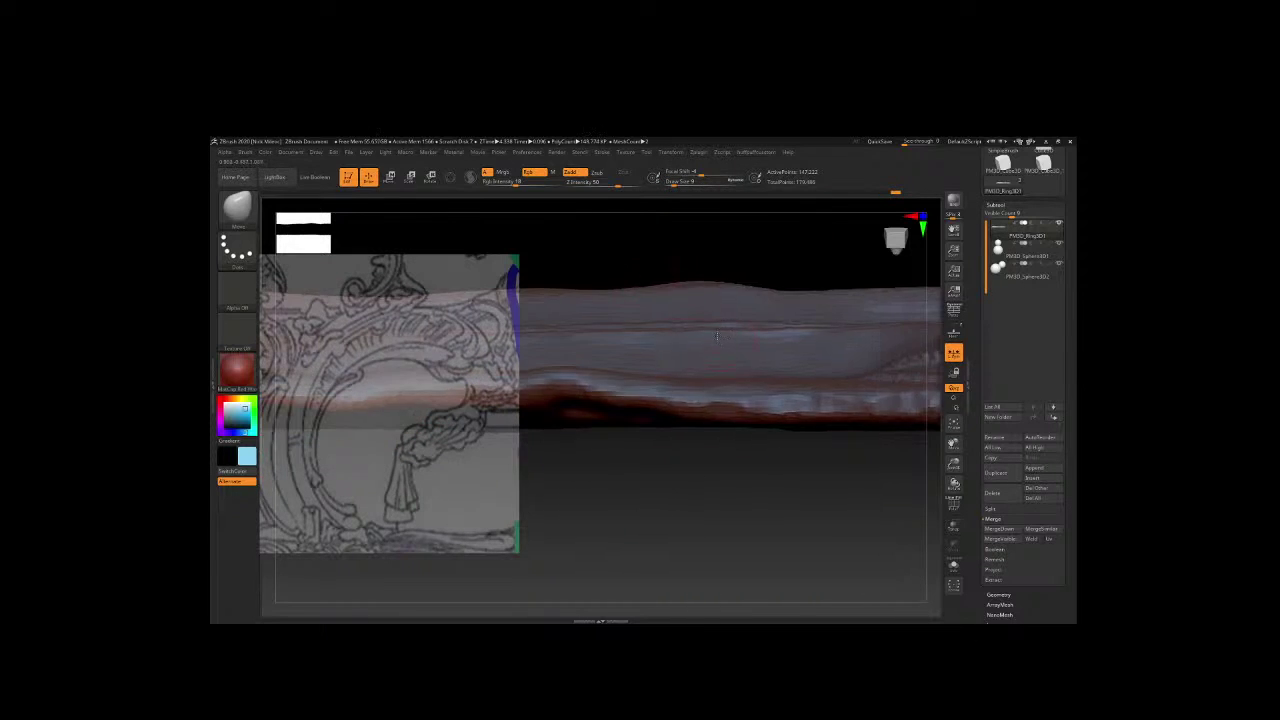
key(space)
drag(769, 341, 766, 339)
ctrl+right_drag(684, 347, 788, 284)
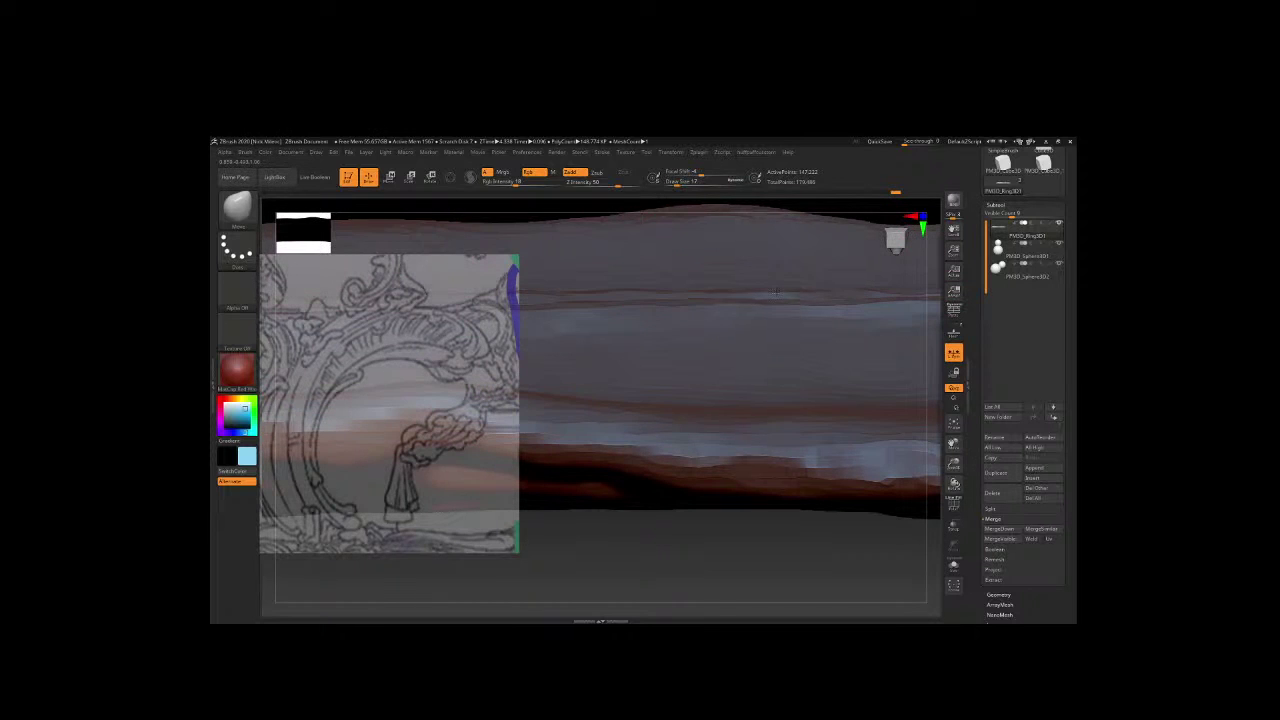
key(space)
drag(650, 294, 629, 293)
mouse_move(653, 303)
right_down()
mouse_move(680, 434)
mouse_move(679, 529)
mouse_move(591, 449)
mouse_move(666, 449)
mouse_move(668, 420)
mouse_move(634, 411)
mouse_move(634, 457)
mouse_move(663, 549)
mouse_move(689, 551)
right_up()
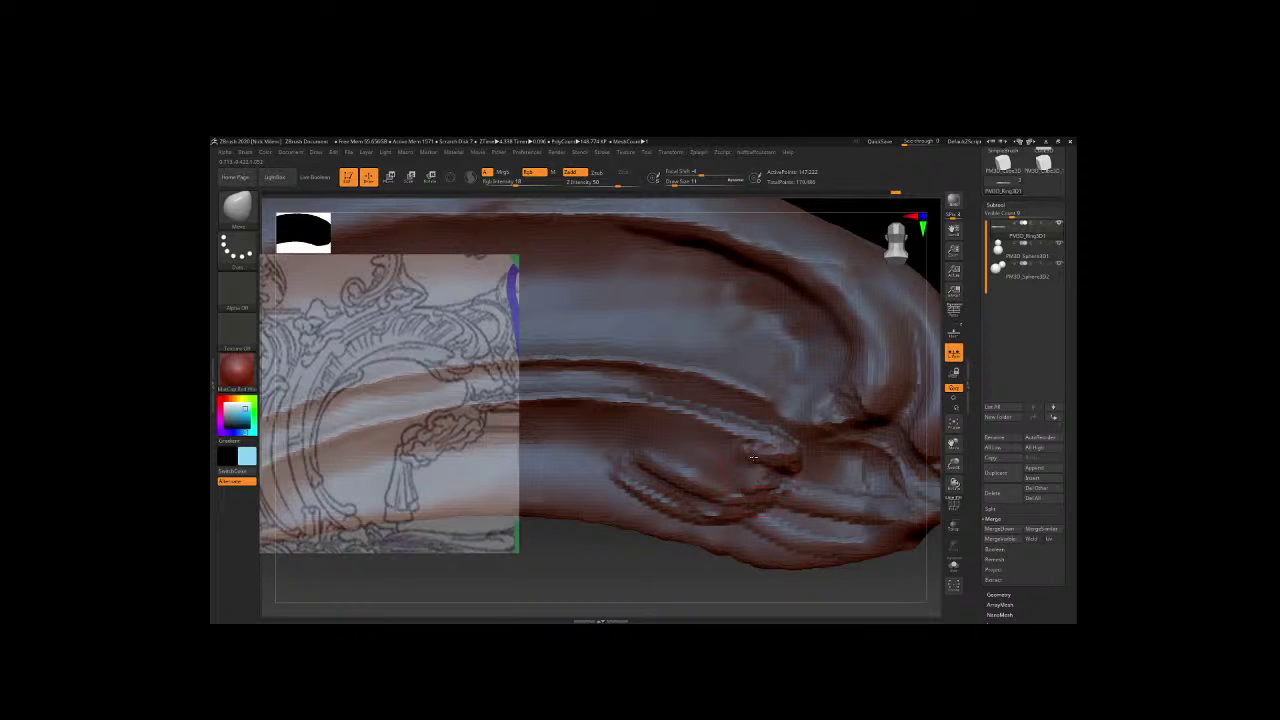
Switch to the ClayBuildup brush and smooth a small patch of the folds.
key(b)
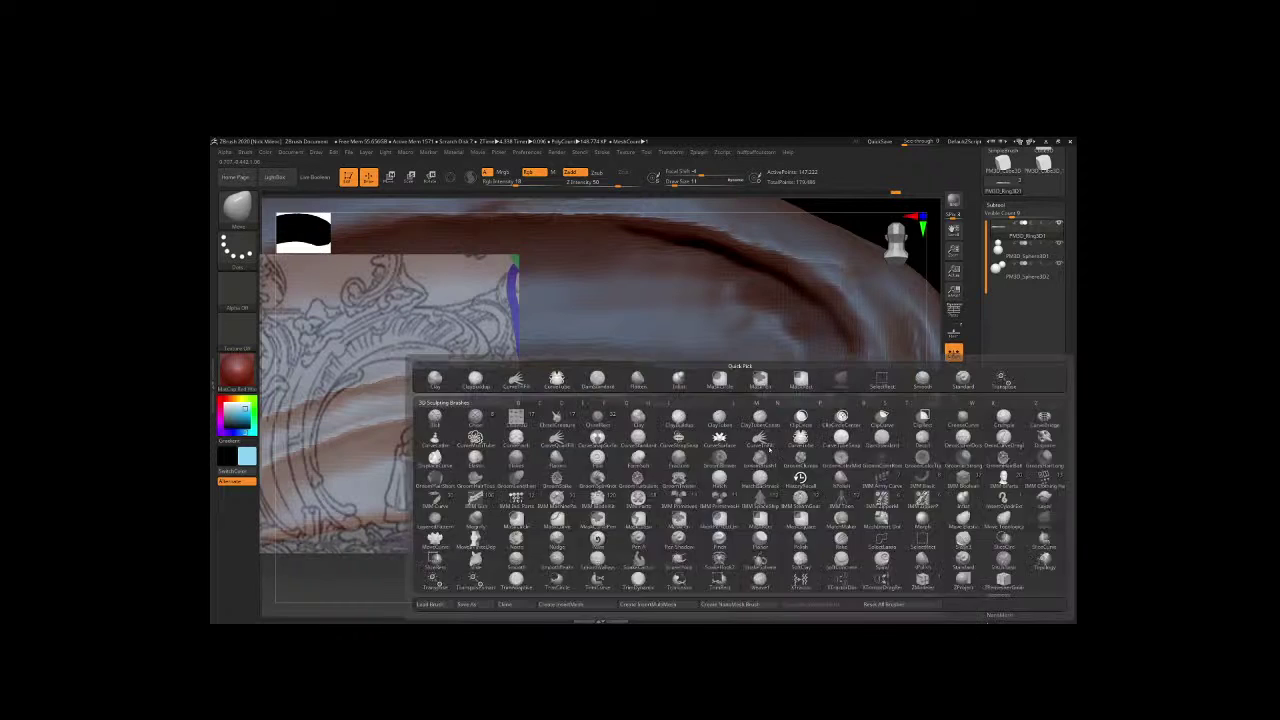
key(c)
key(b)
right_click(744, 436)
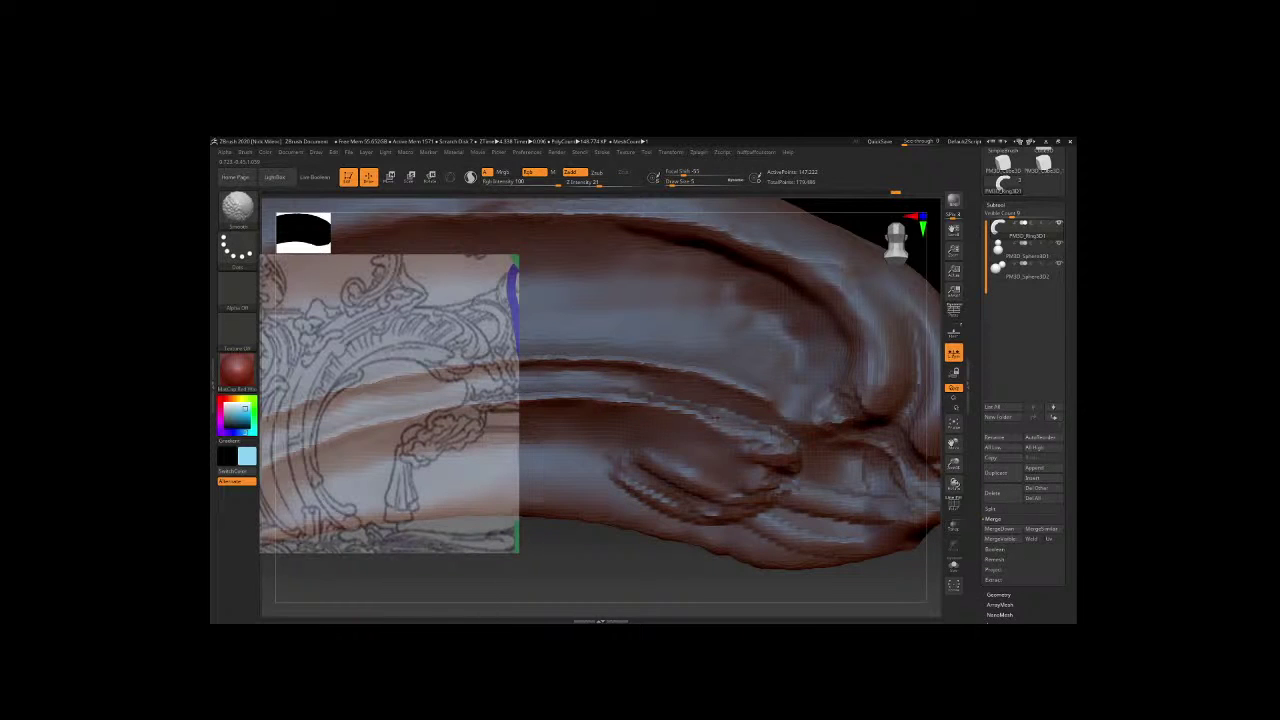
mouse_move(744, 436)
mouse_down()
mouse_move(720, 432)
mouse_move(732, 418)
mouse_up()
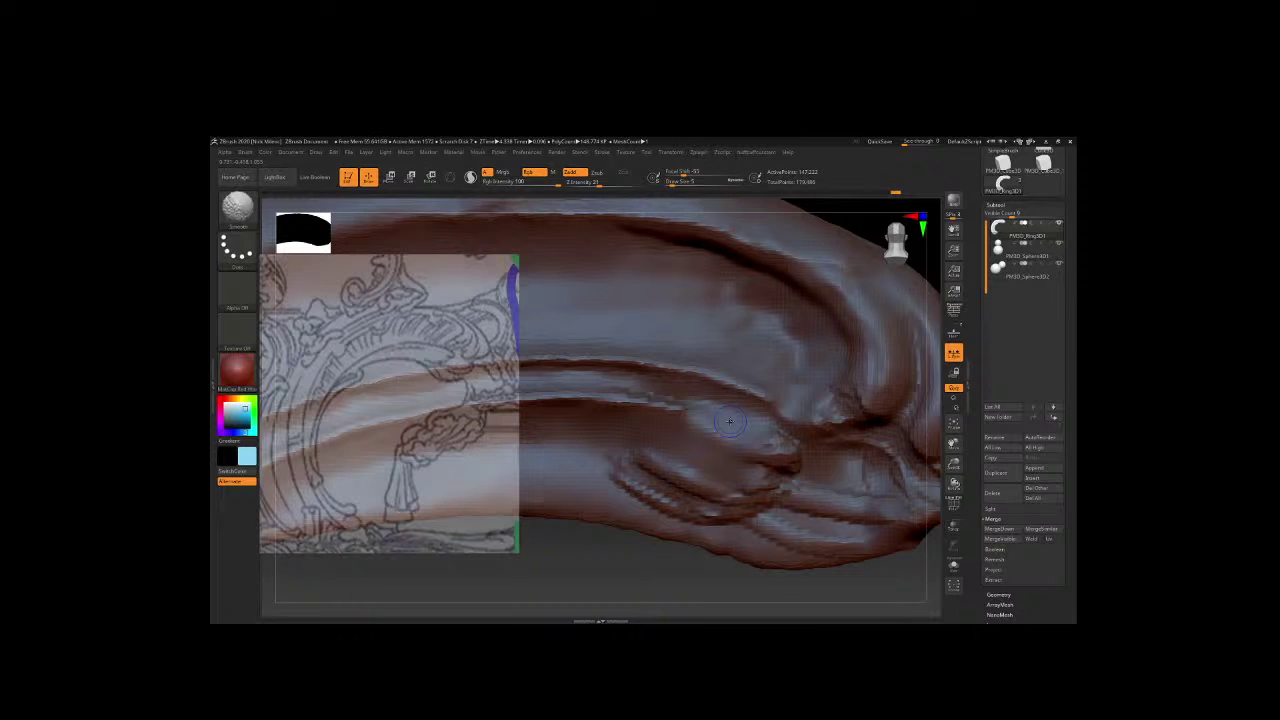
key(shift)
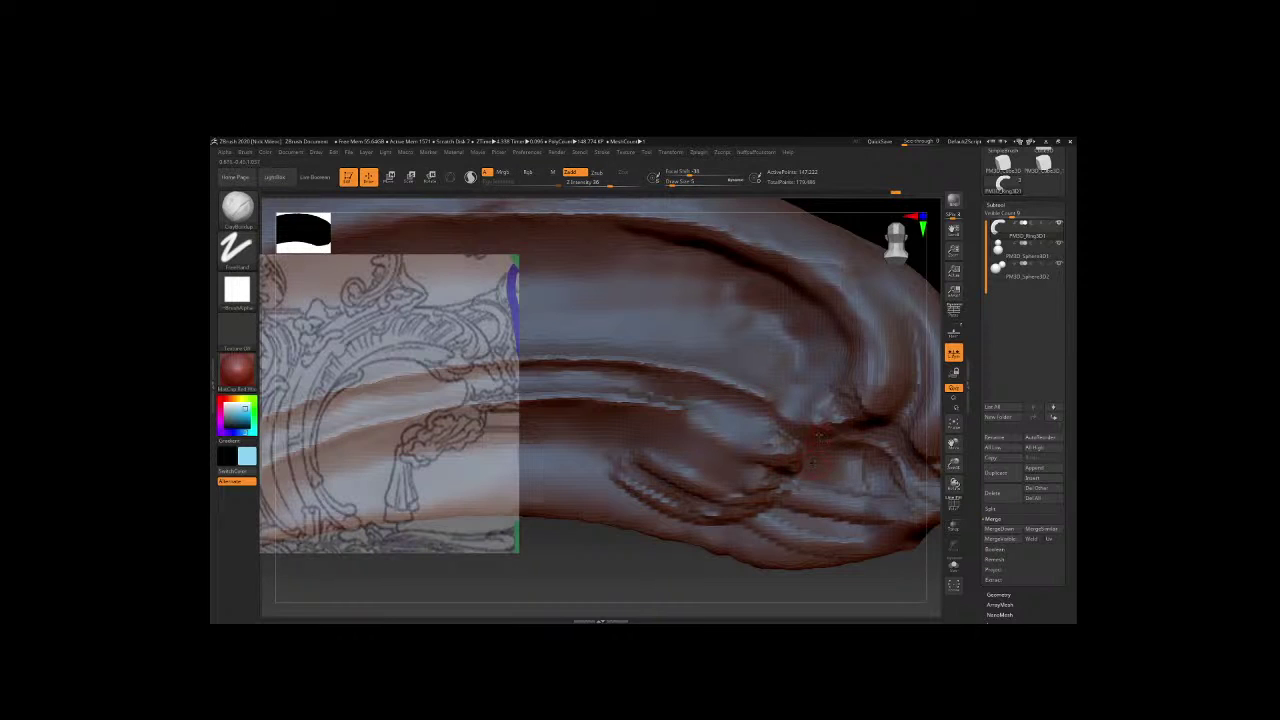
Deepen the crease between the folds with ClayBuildup strokes.
key(b)
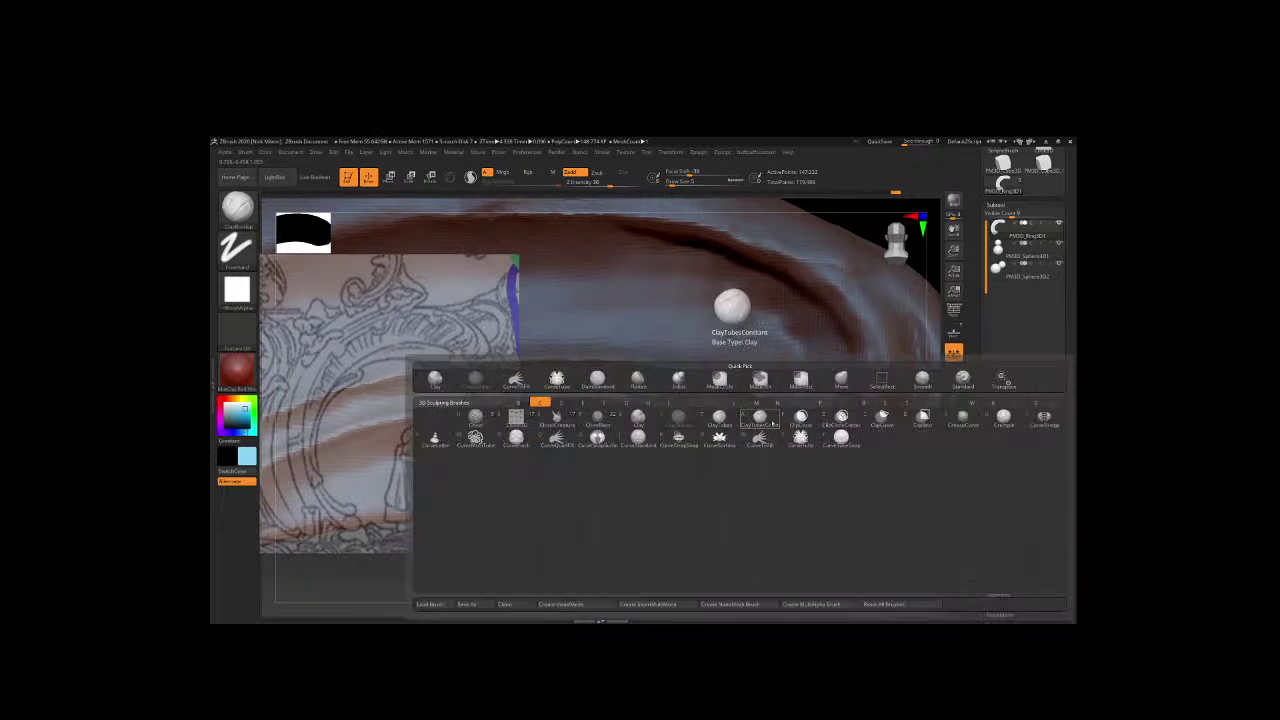
key(Escape)
key(space)
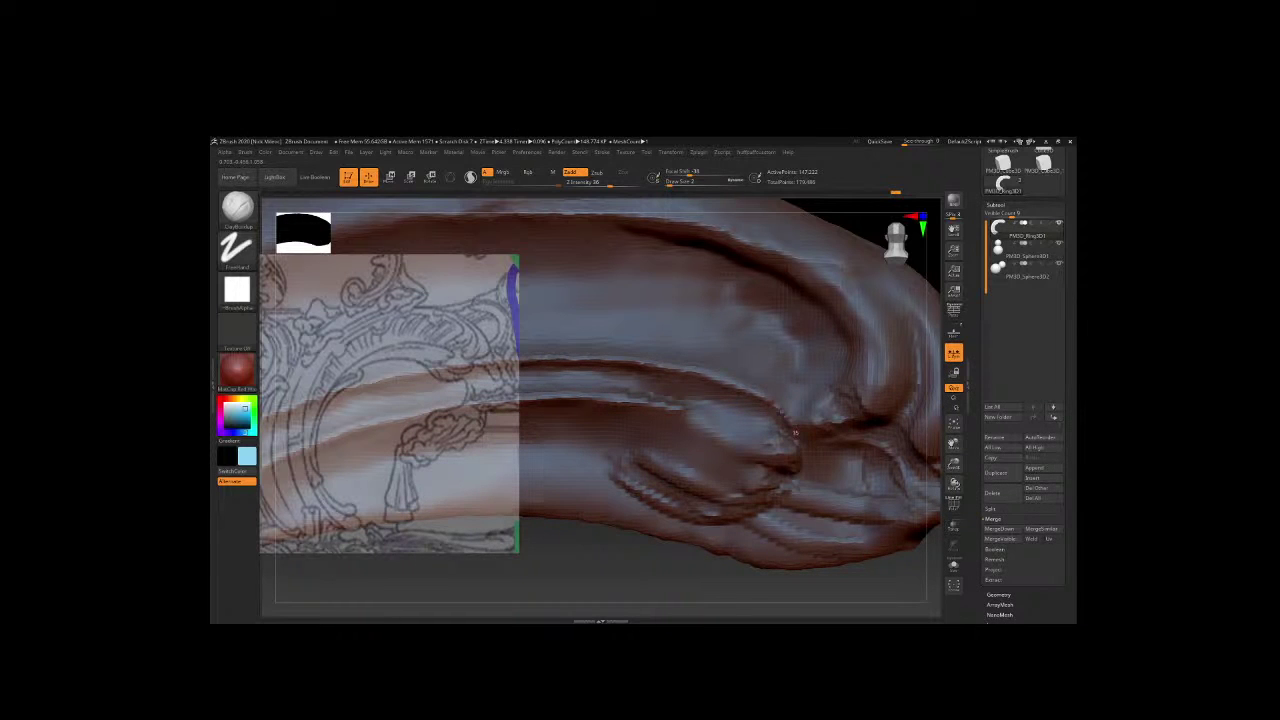
key(shift)
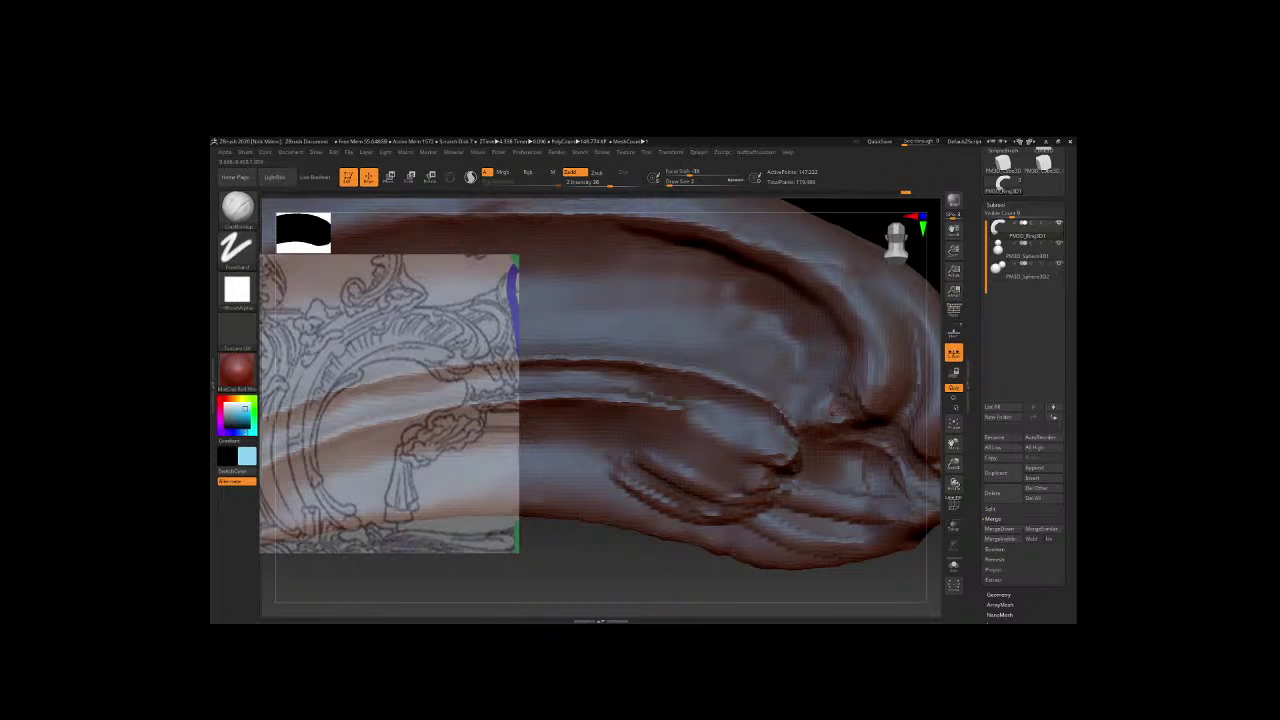
key(shift)
drag(808, 428, 807, 432)
key(ctrl)
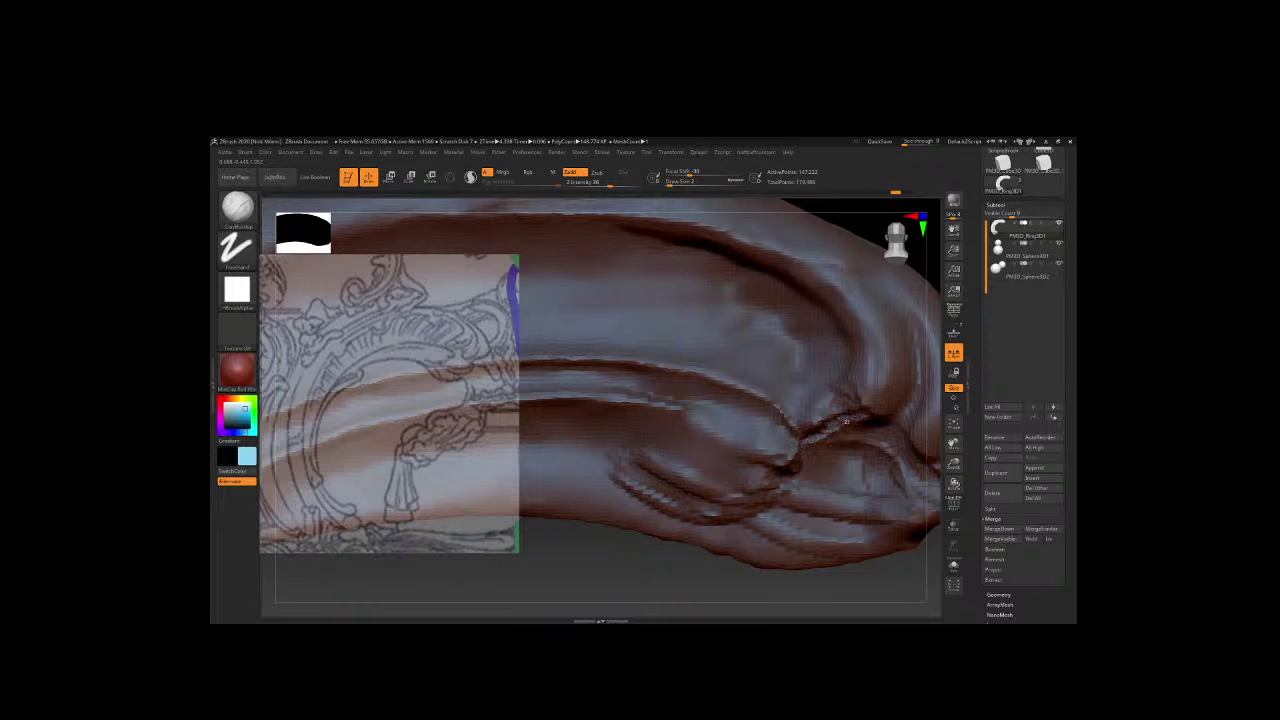
drag(845, 421, 836, 432)
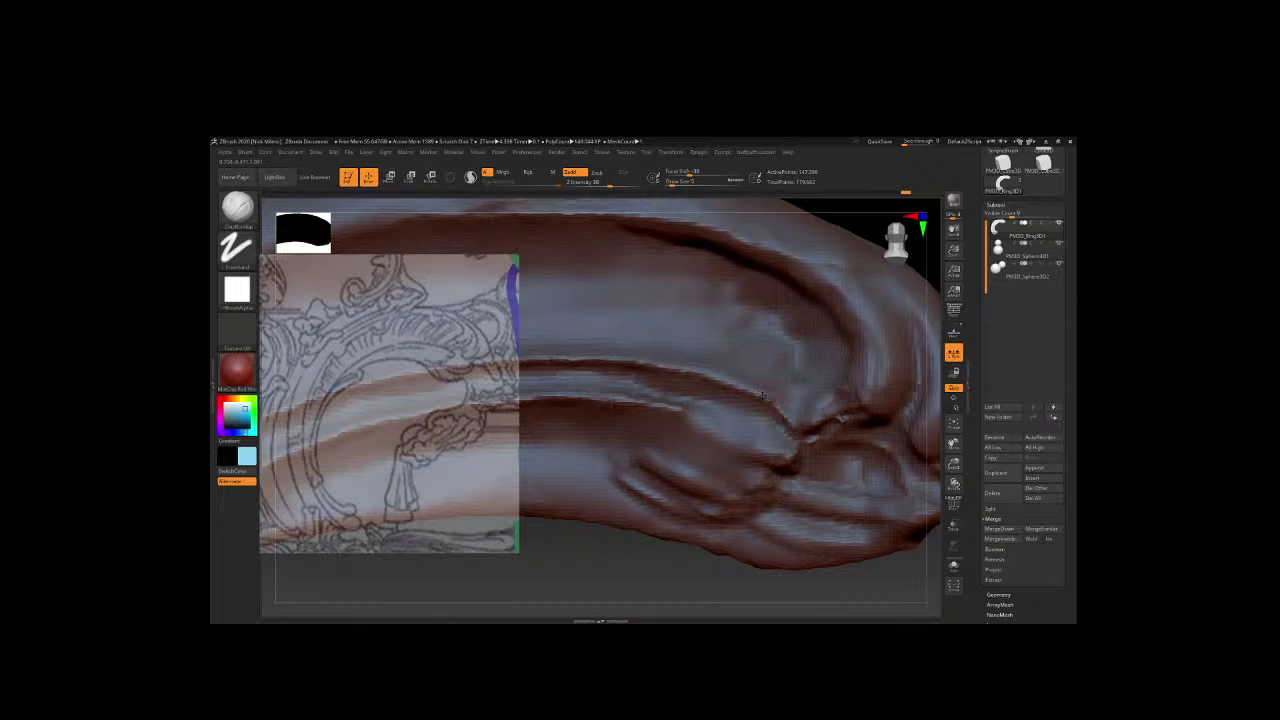
drag(762, 396, 806, 453)
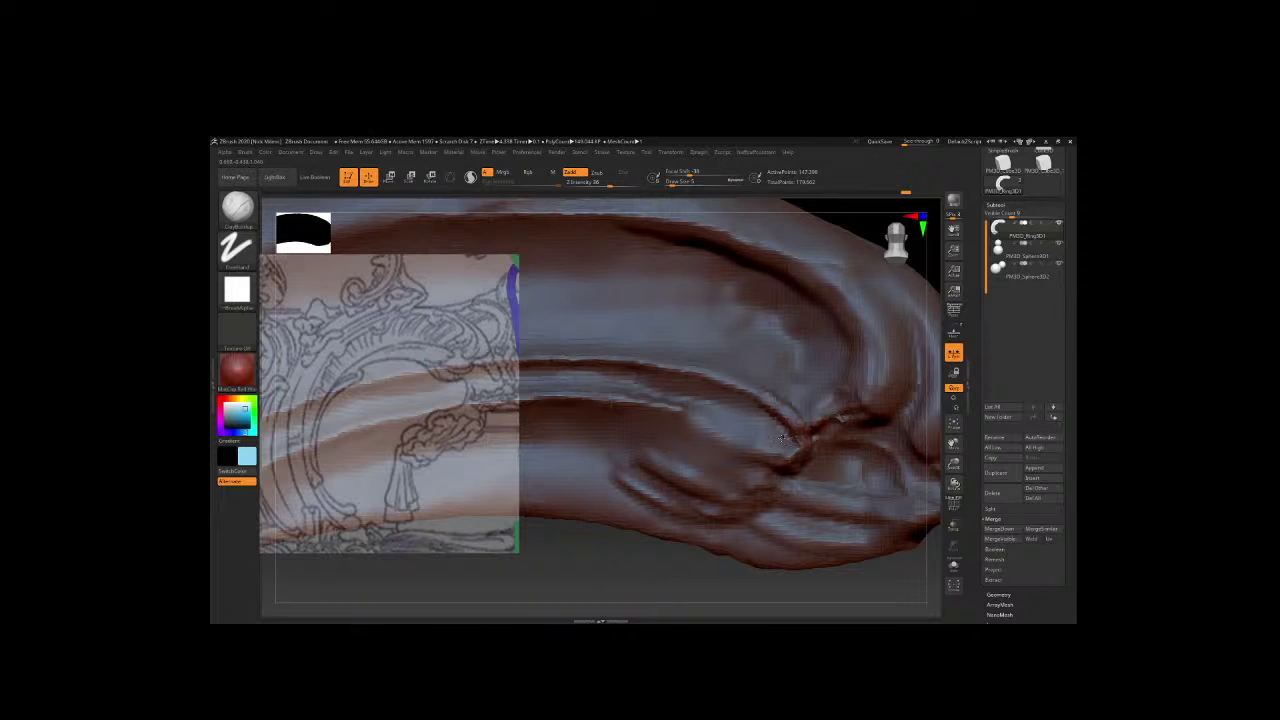
Smooth the crease and lightly reshape the surface around it.
key(shift)
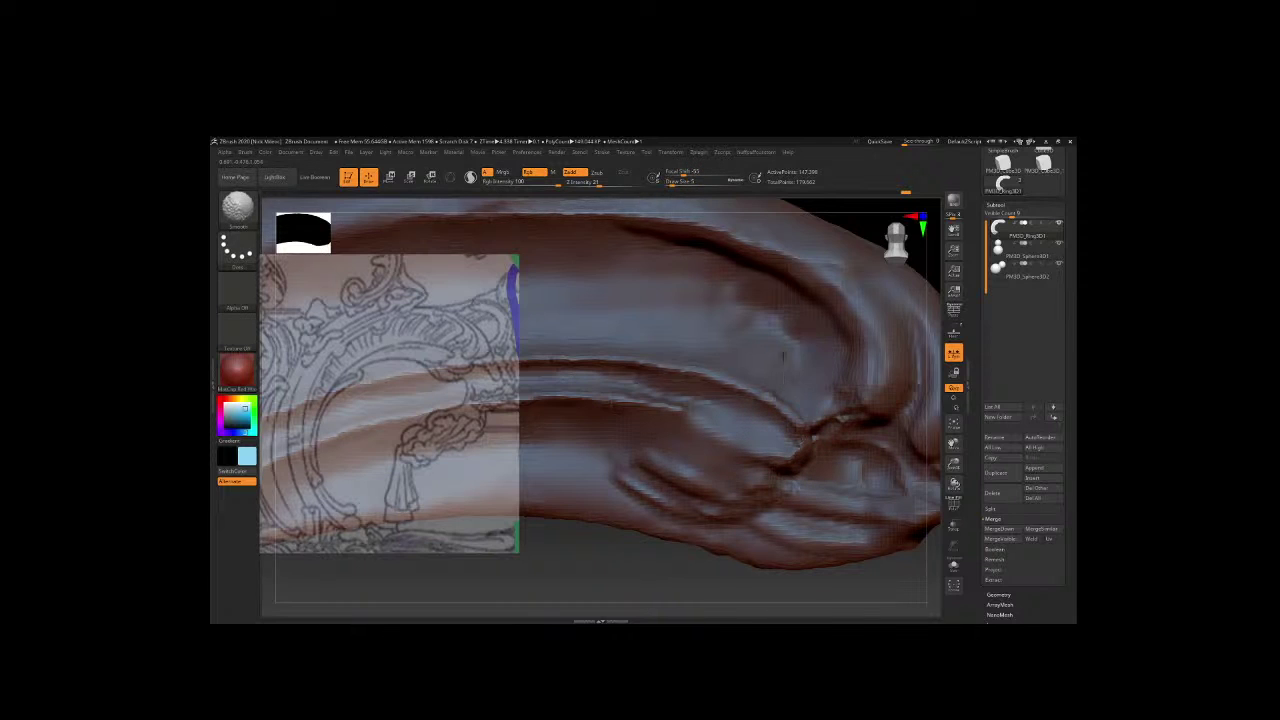
key(shift)
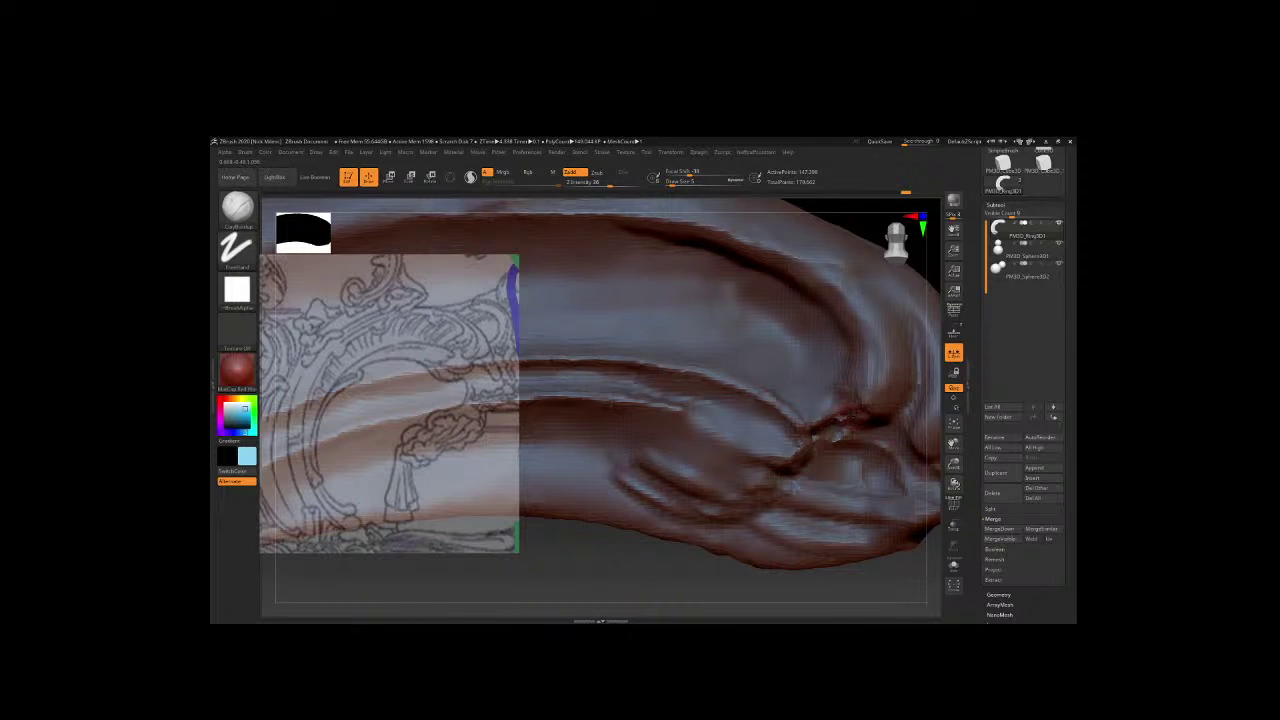
key(ctrl)
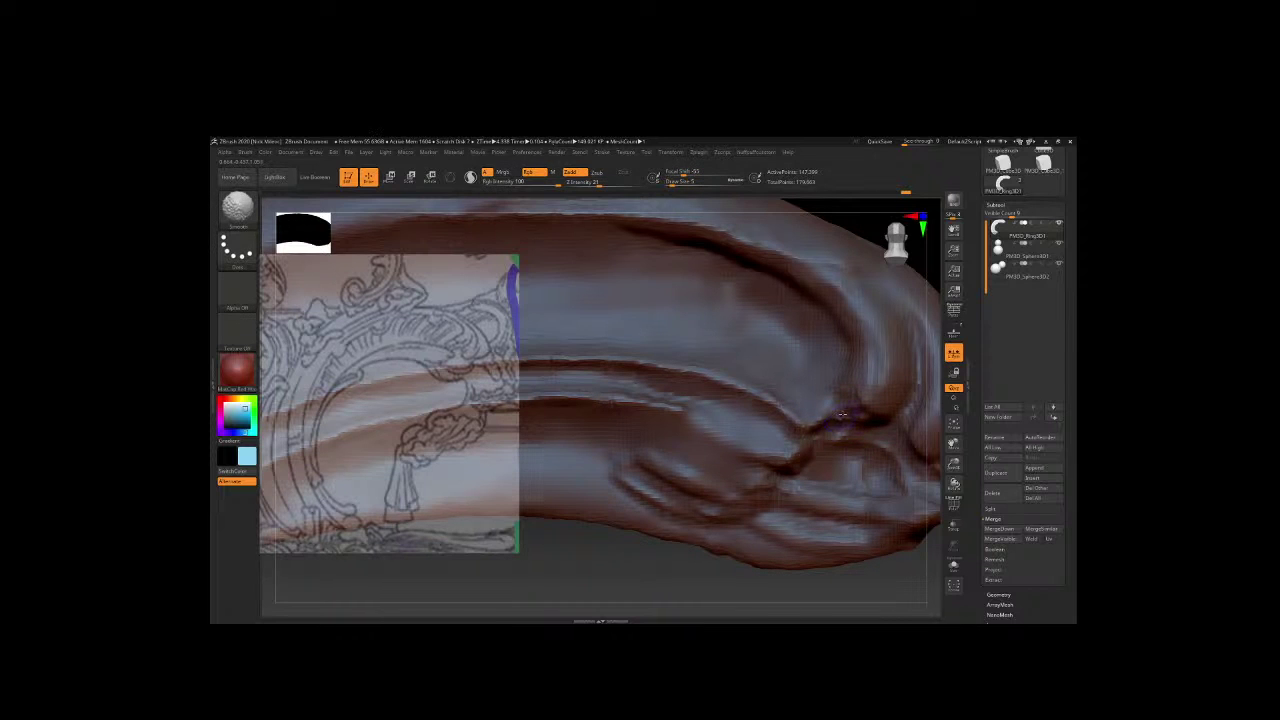
key(space)
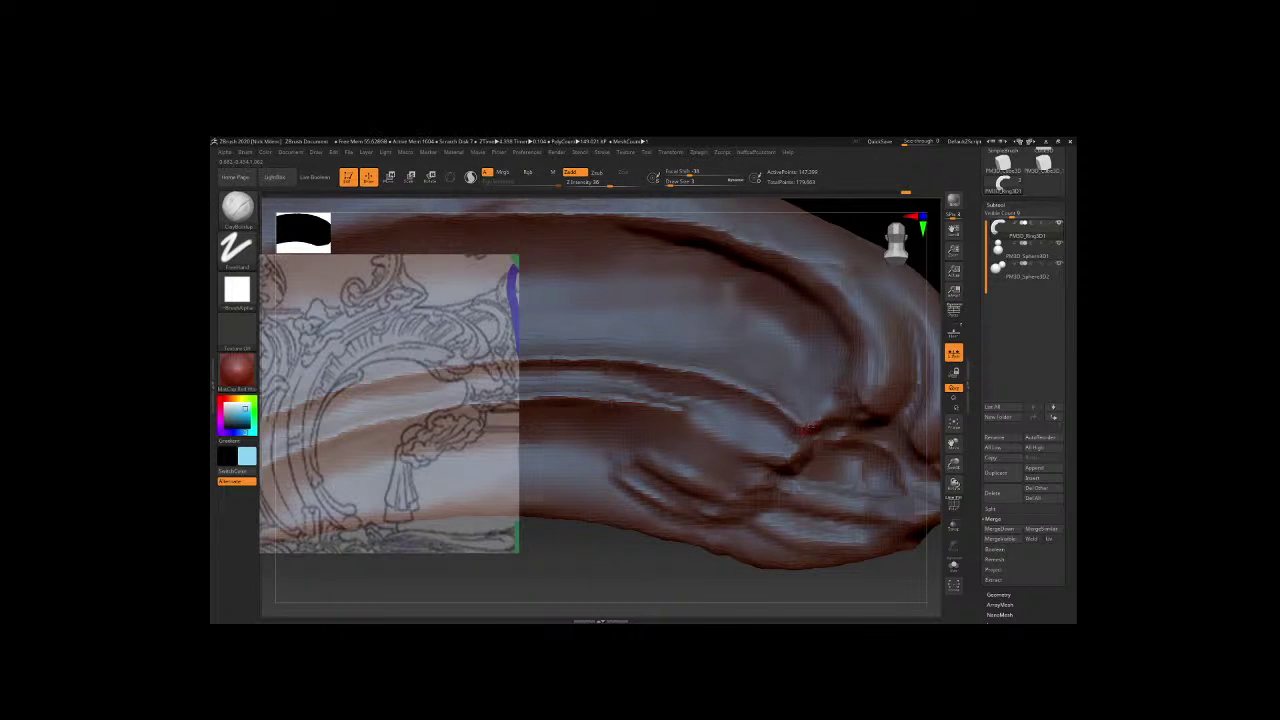
mouse_move(790, 460)
mouse_down()
mouse_move(812, 447)
mouse_move(780, 480)
mouse_up()
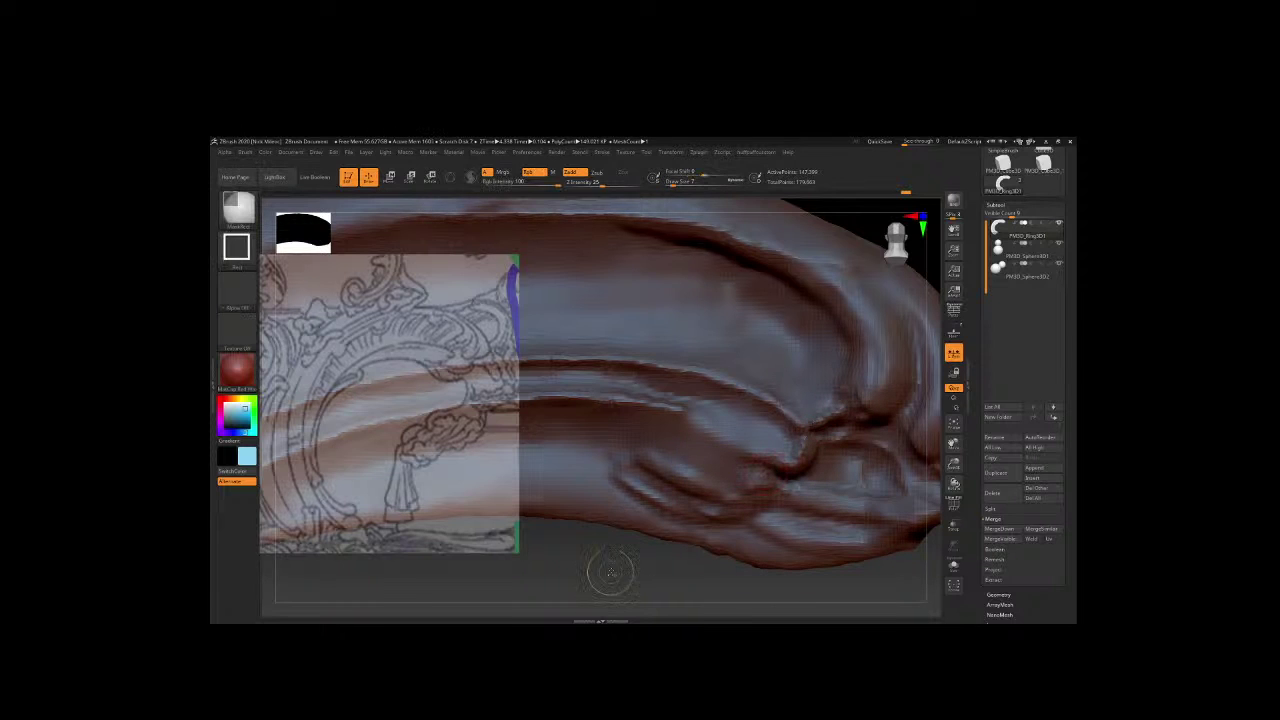
key(comma)
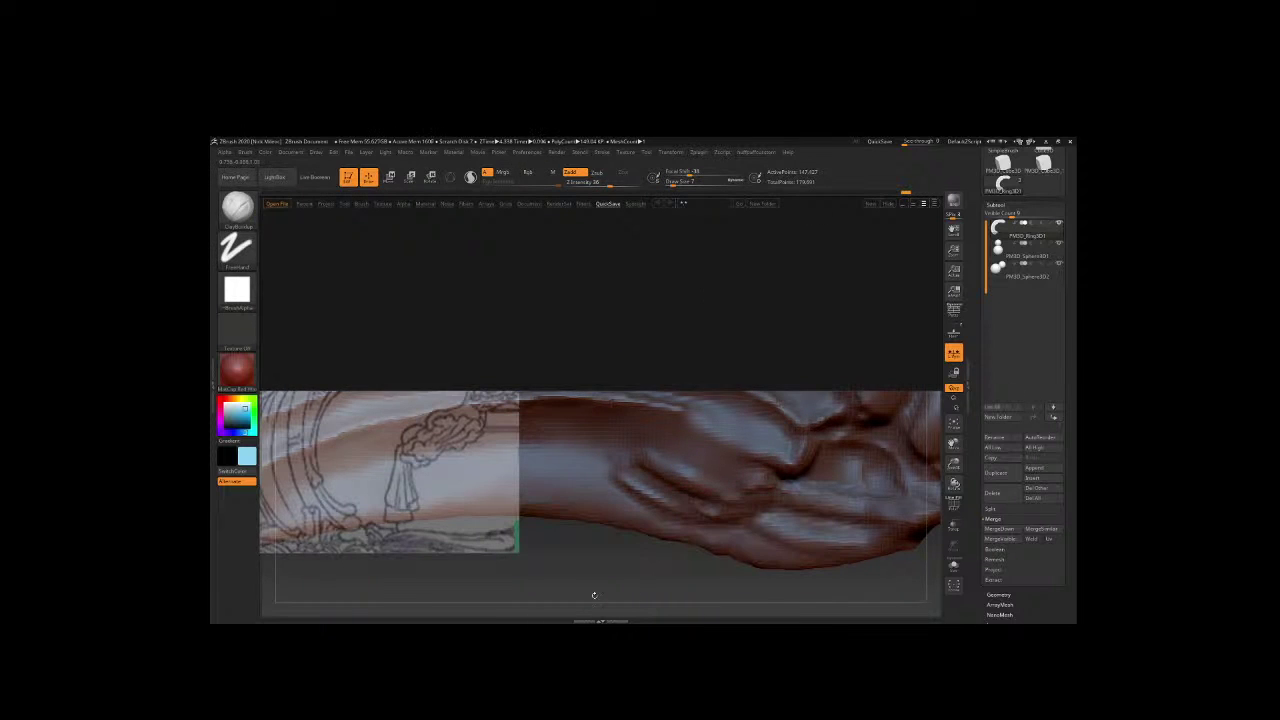
Switch to the Move brush and bring the curled end of the scroll into view.
key(b)
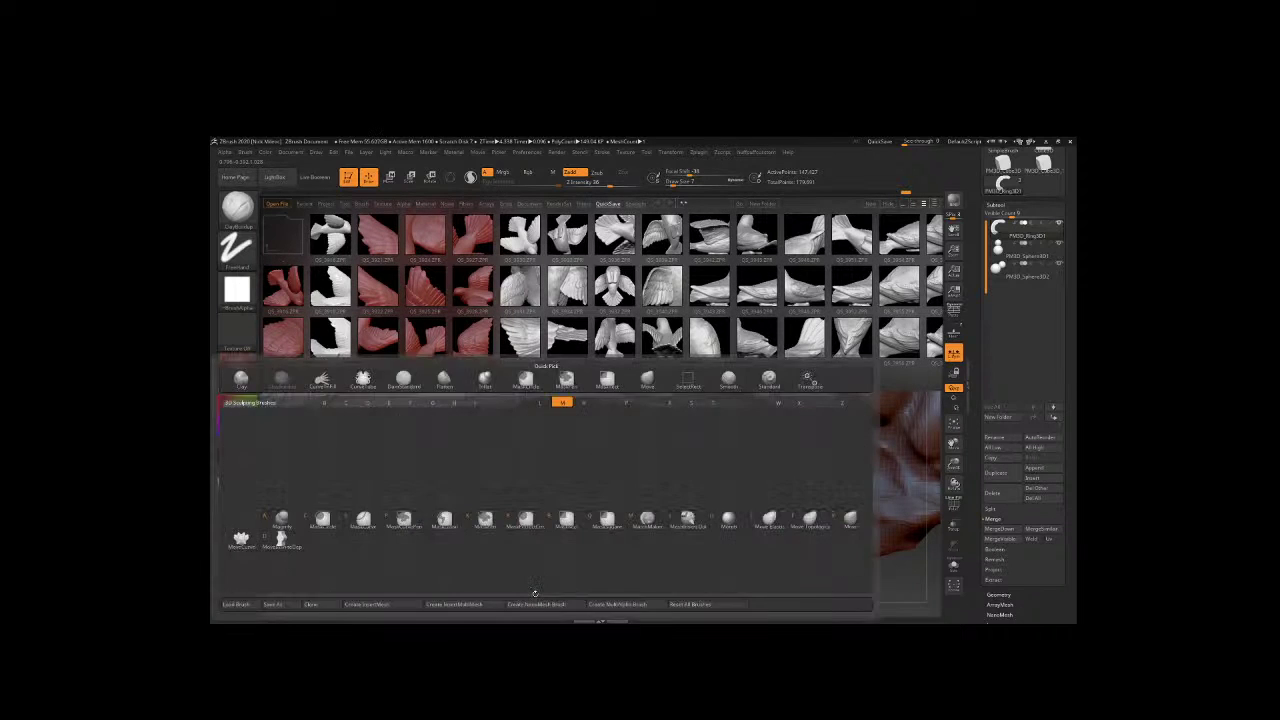
key(m)
key(v)
key(comma)
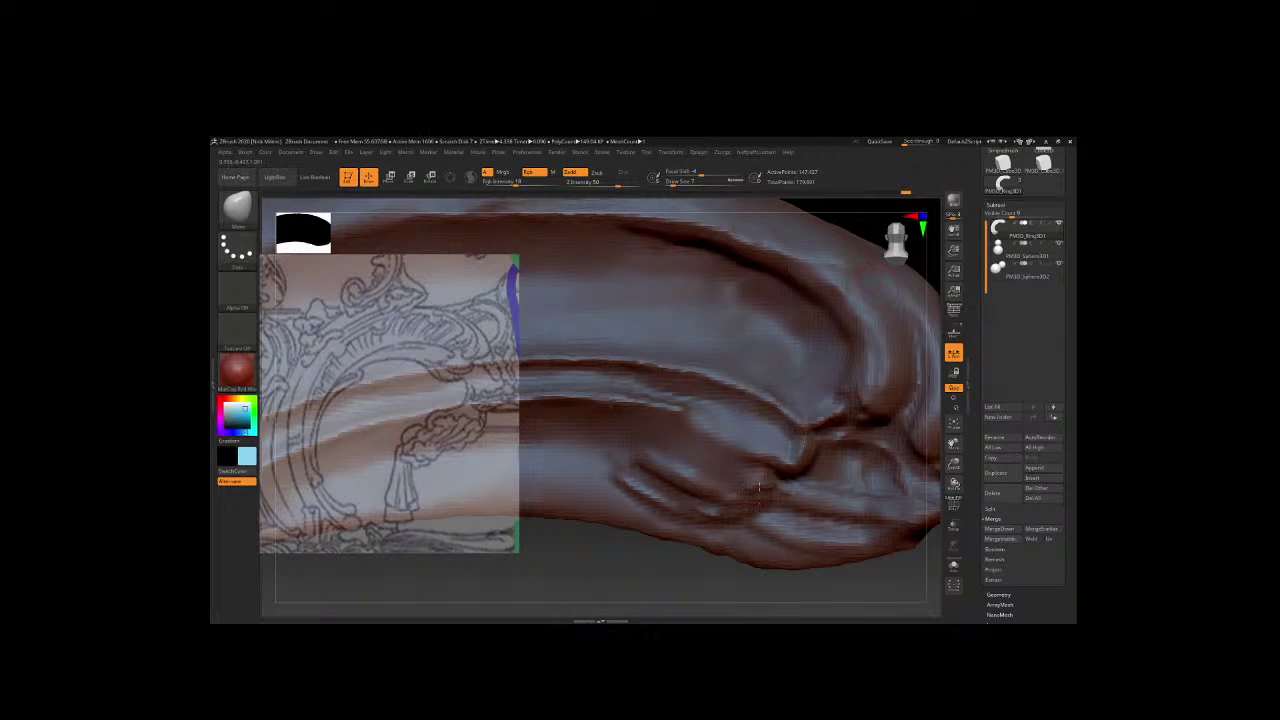
key(space)
key(space)
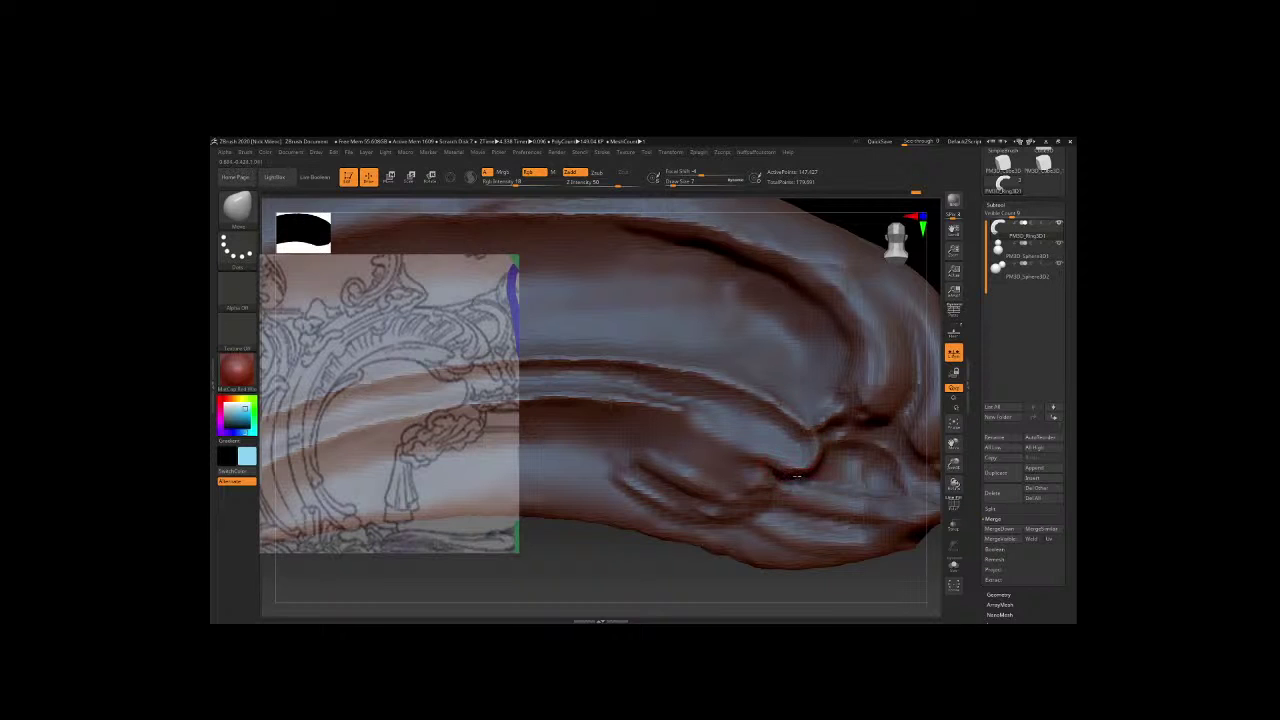
key(ctrl+shift)
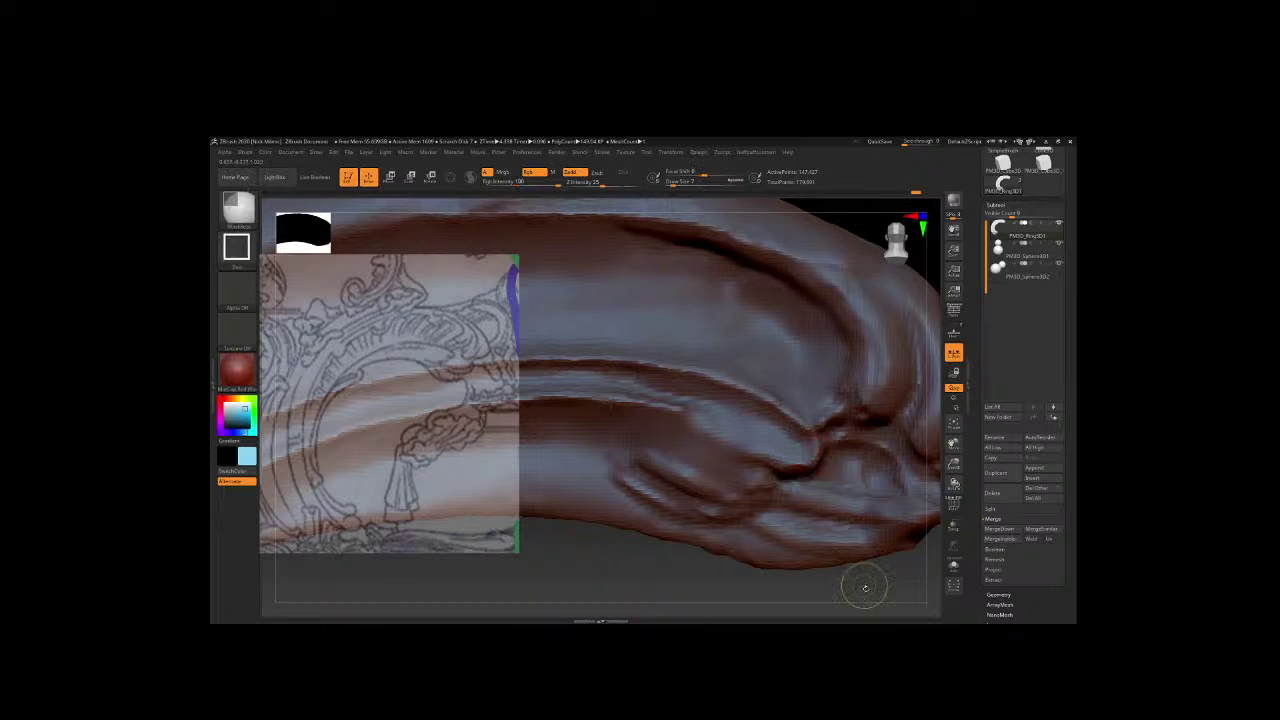
drag(865, 587, 815, 462)
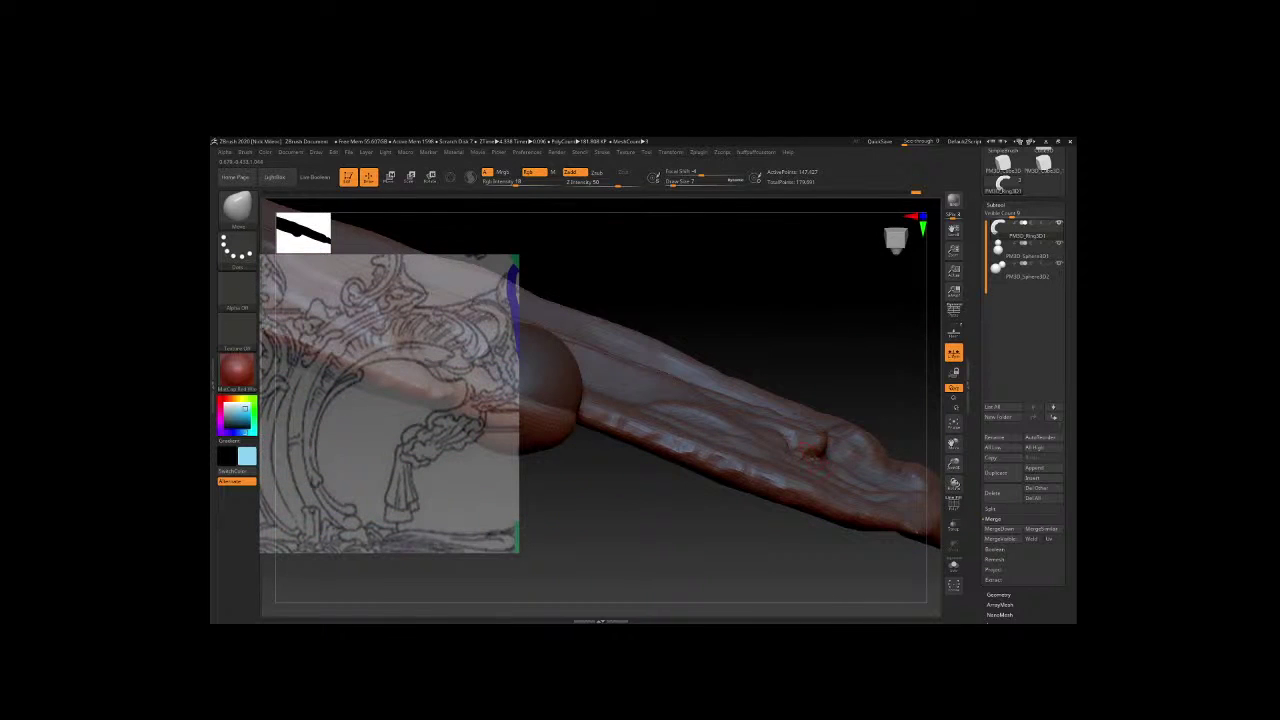
mouse_move(822, 460)
mouse_down()
mouse_move(893, 436)
mouse_move(819, 441)
mouse_up()
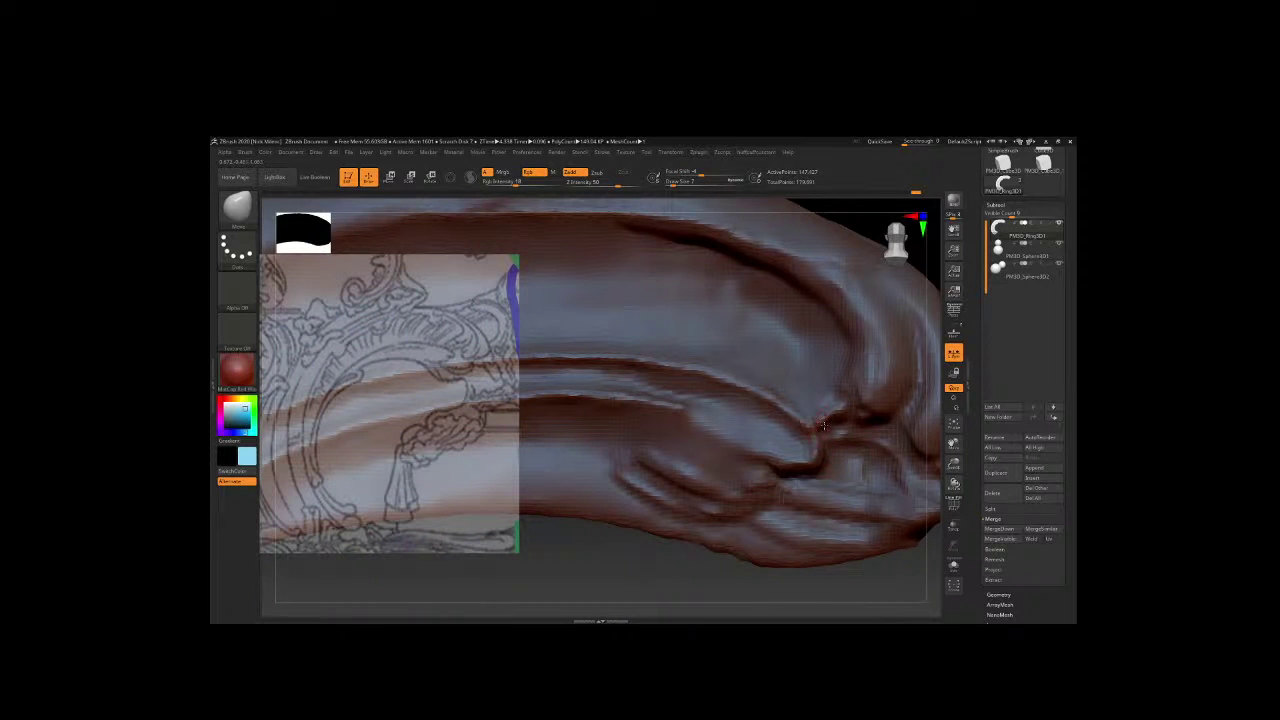
drag(820, 418, 812, 460)
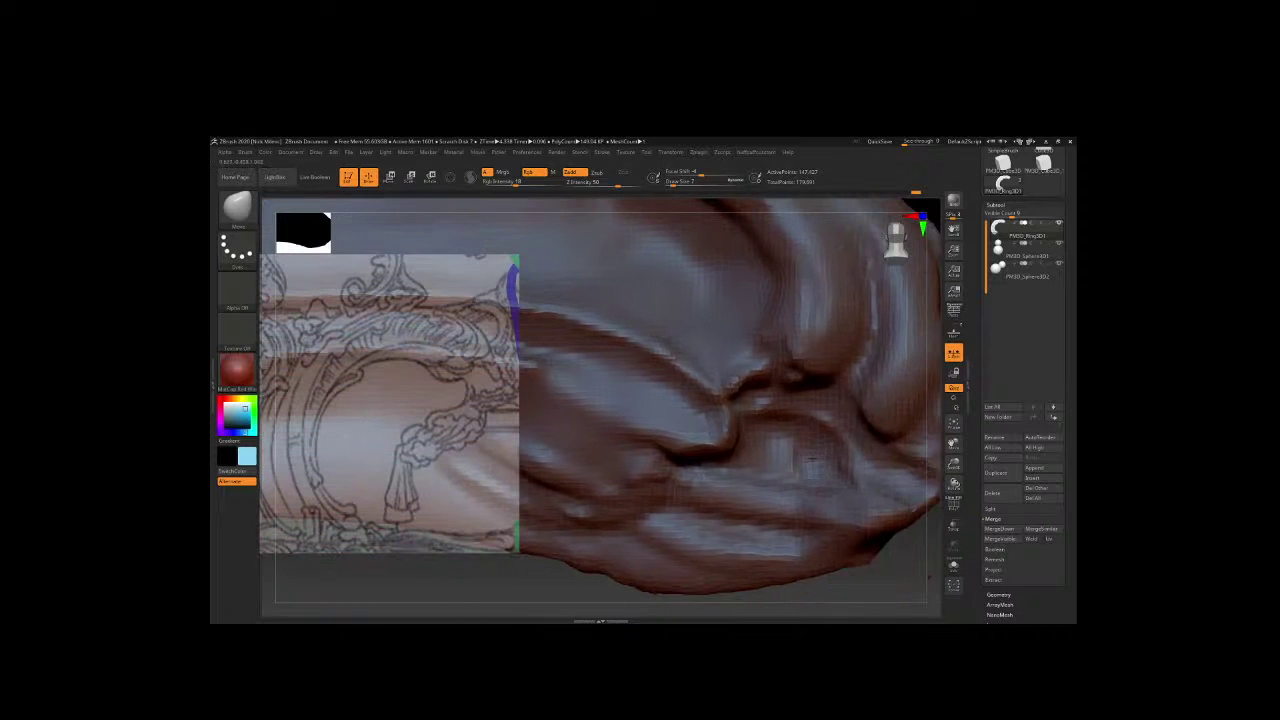
Carve the small crease on the curled scroll deeper and lightly smooth it.
drag(762, 372, 740, 394)
key(space)
drag(768, 360, 778, 370)
mouse_move(907, 580)
mouse_down()
mouse_move(905, 483)
mouse_move(862, 312)
mouse_up()
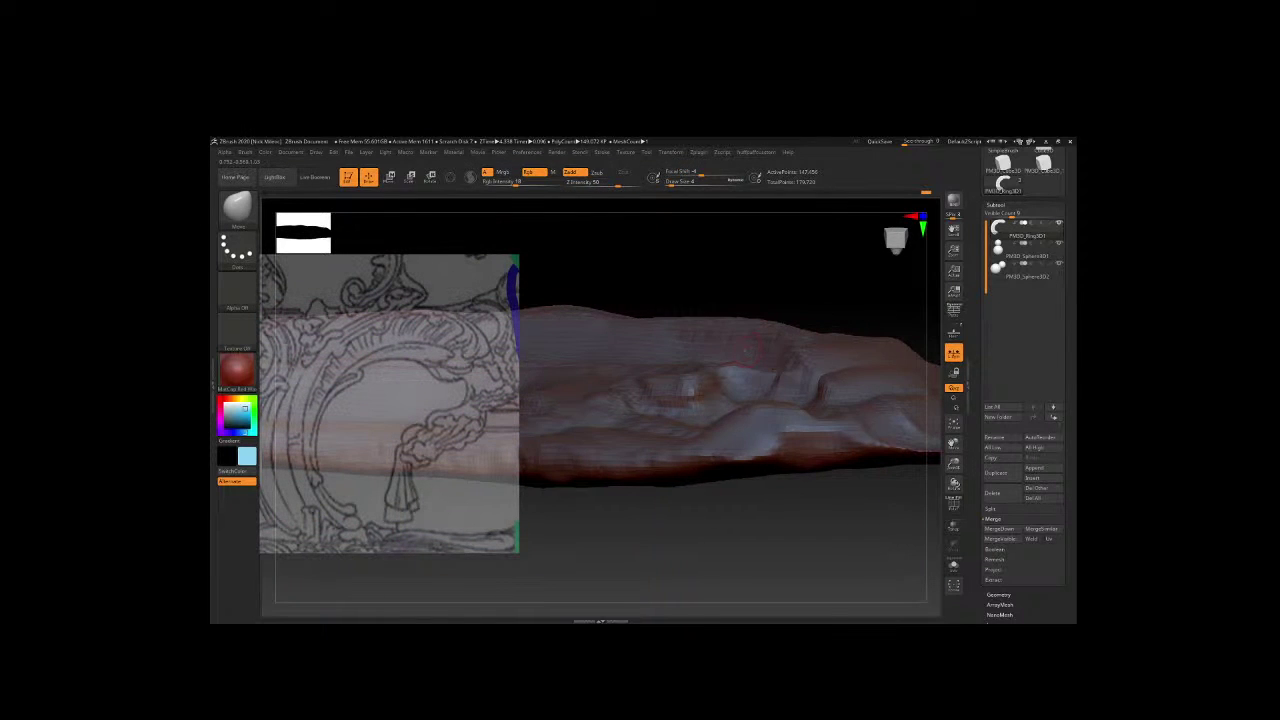
right_click(732, 364)
right_drag(732, 364, 718, 370)
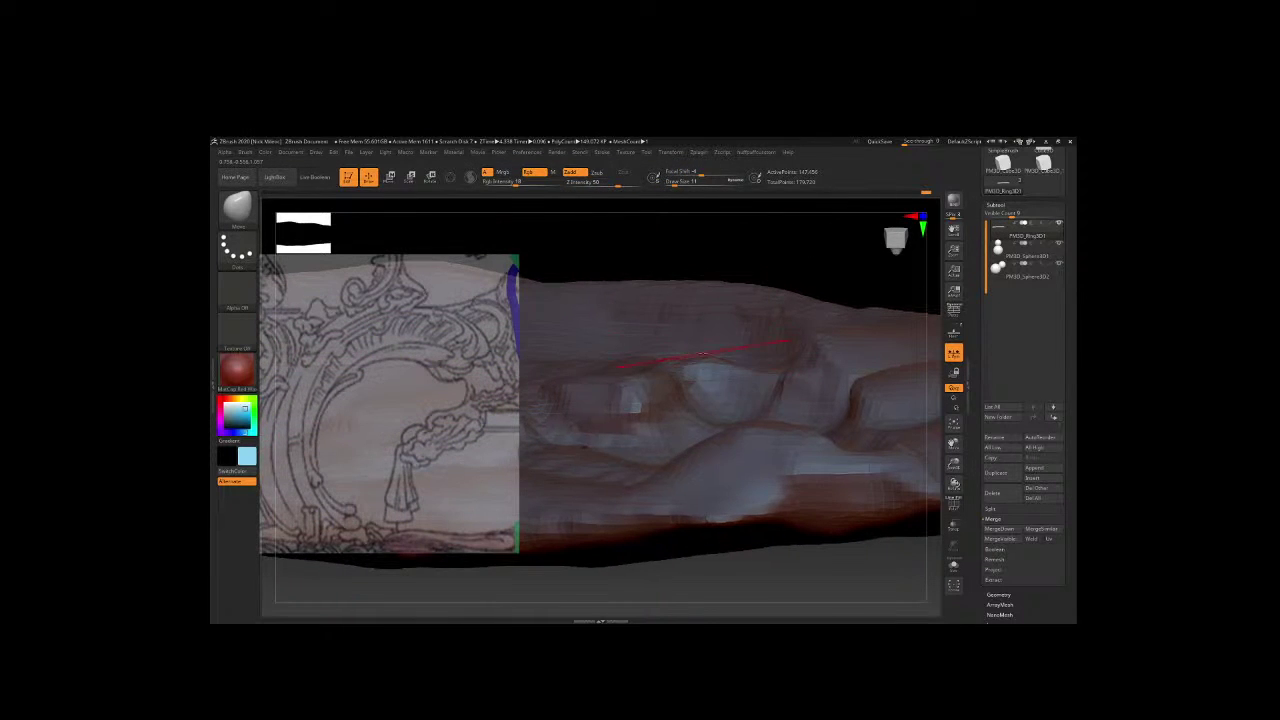
right_click(718, 370)
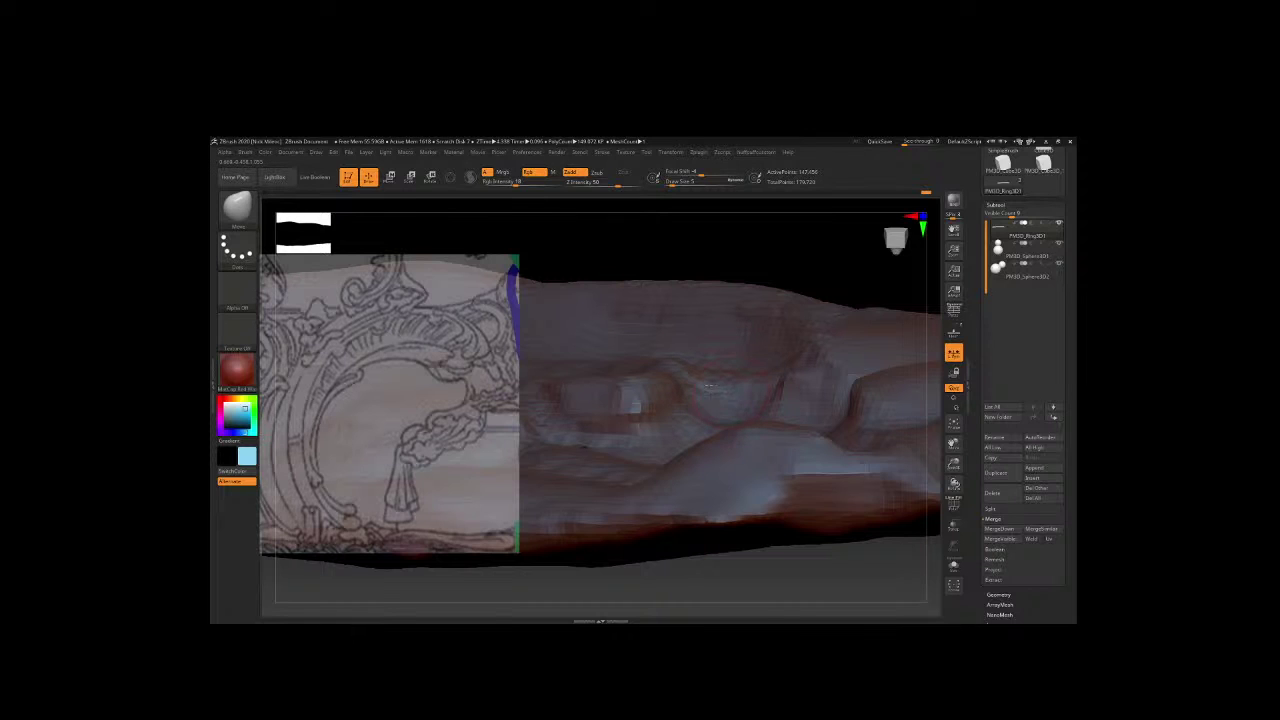
Set the brush size to 7 and zoom out to check the whole curled scroll.
right_click(730, 392)
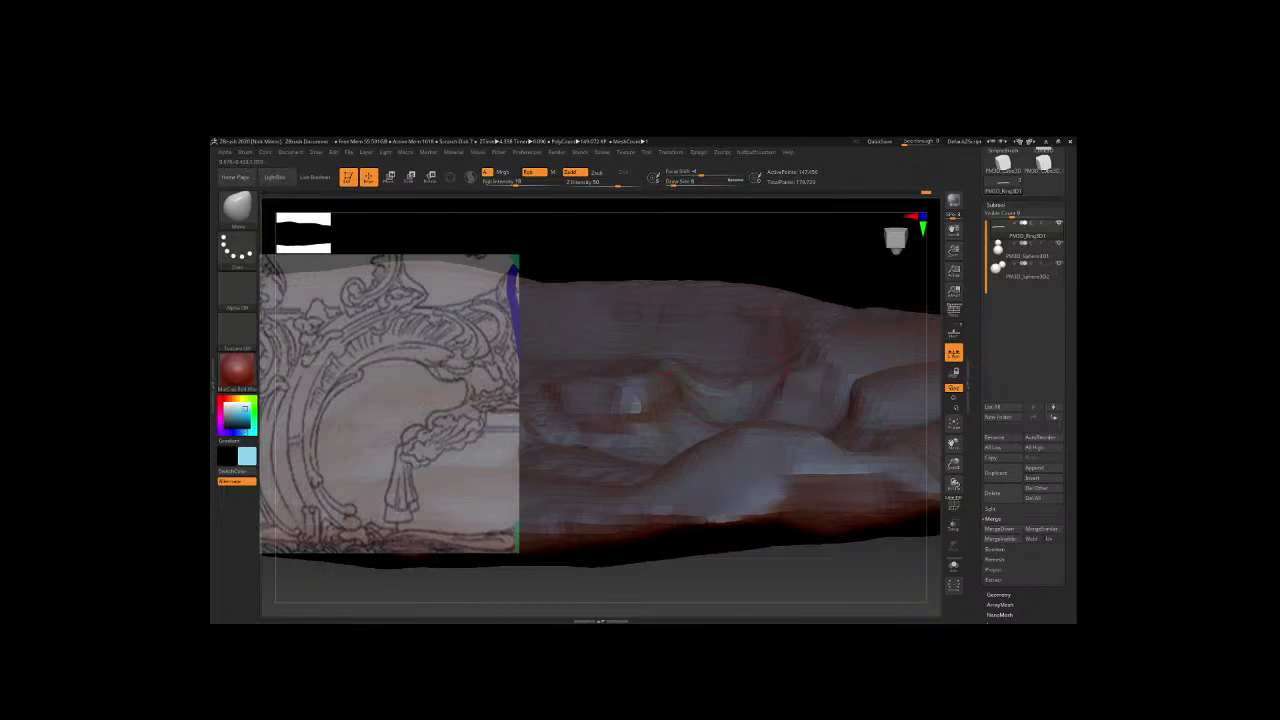
ctrl+right_drag(745, 390, 834, 264)
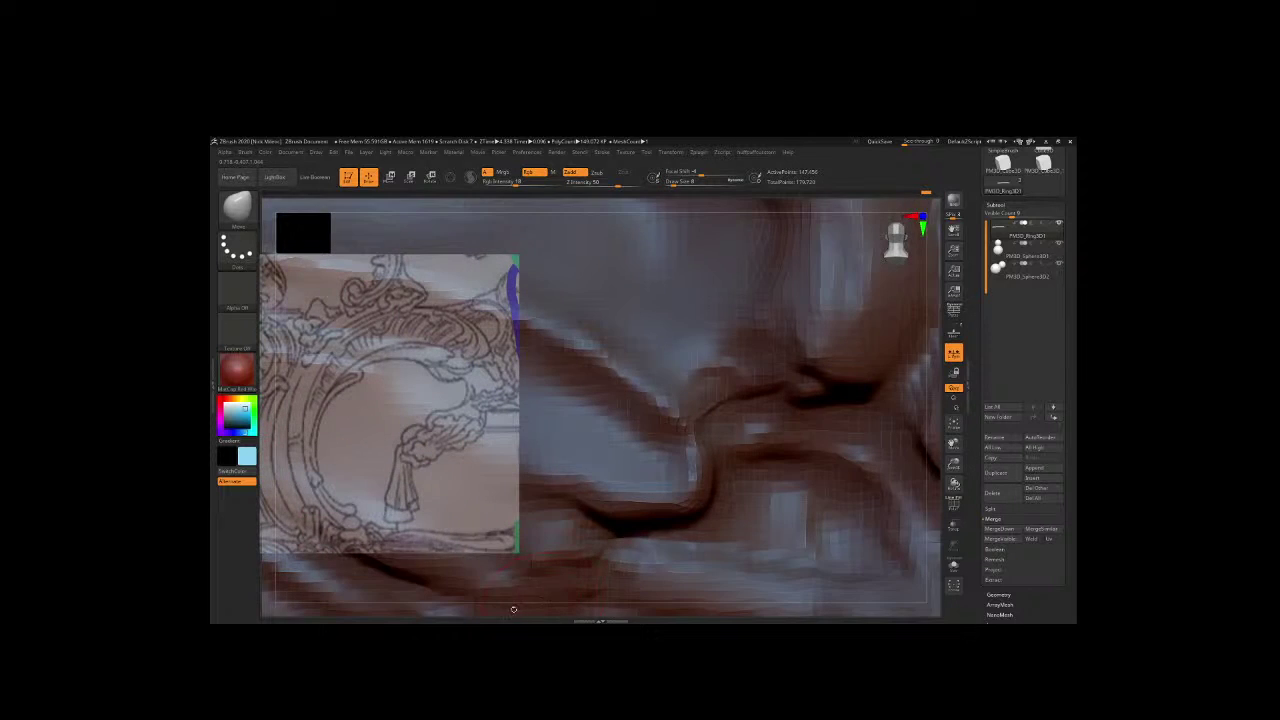
ctrl+right_drag(750, 430, 770, 435)
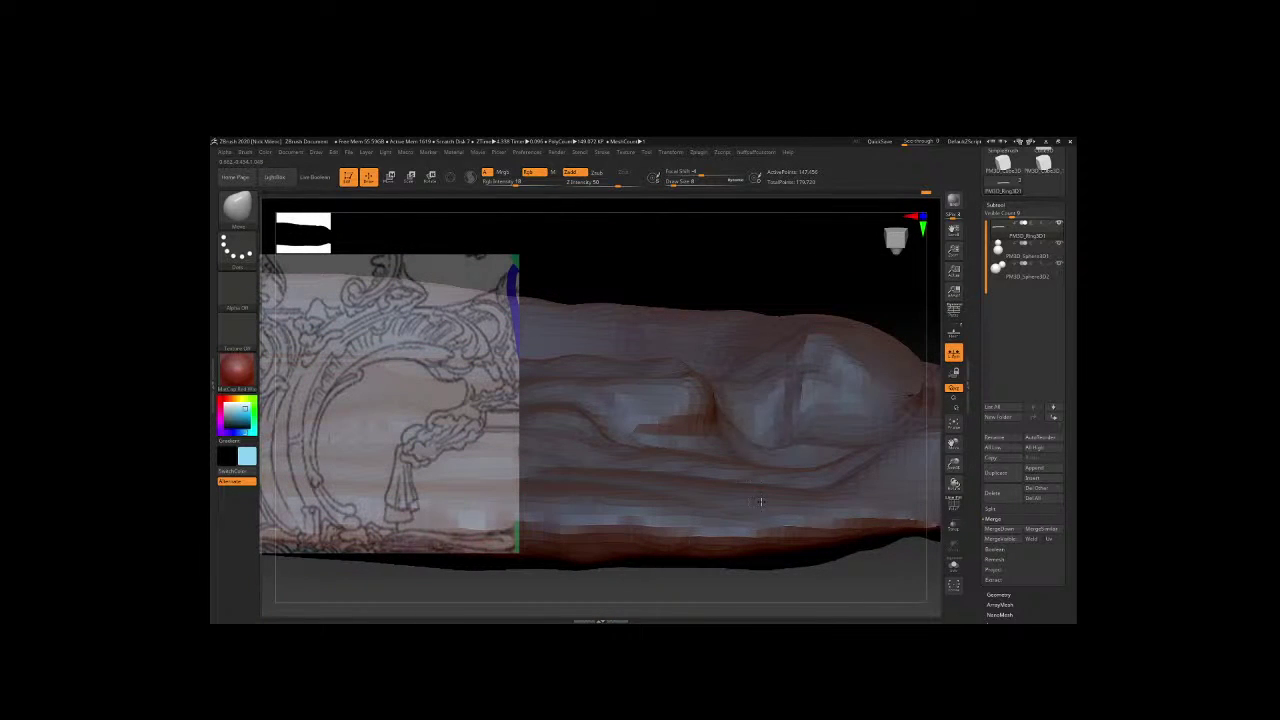
right_click(762, 420)
drag(770, 425, 762, 425)
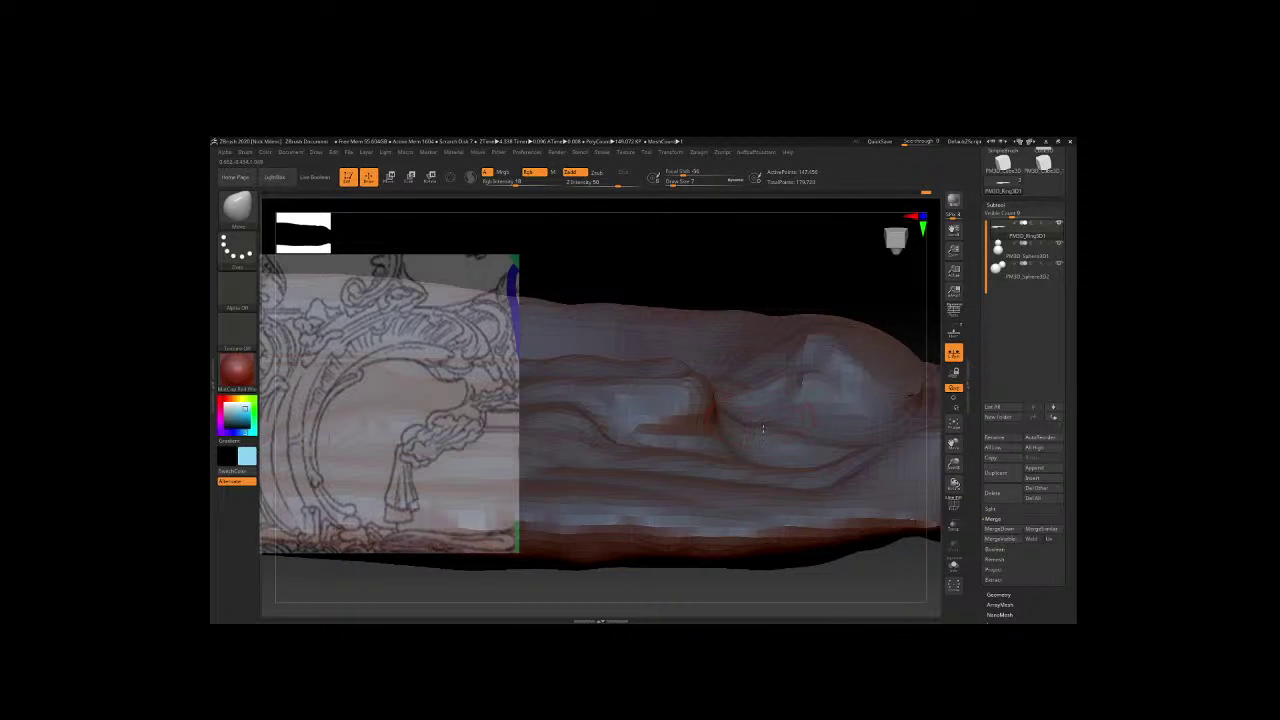
ctrl+right_drag(768, 280, 782, 394)
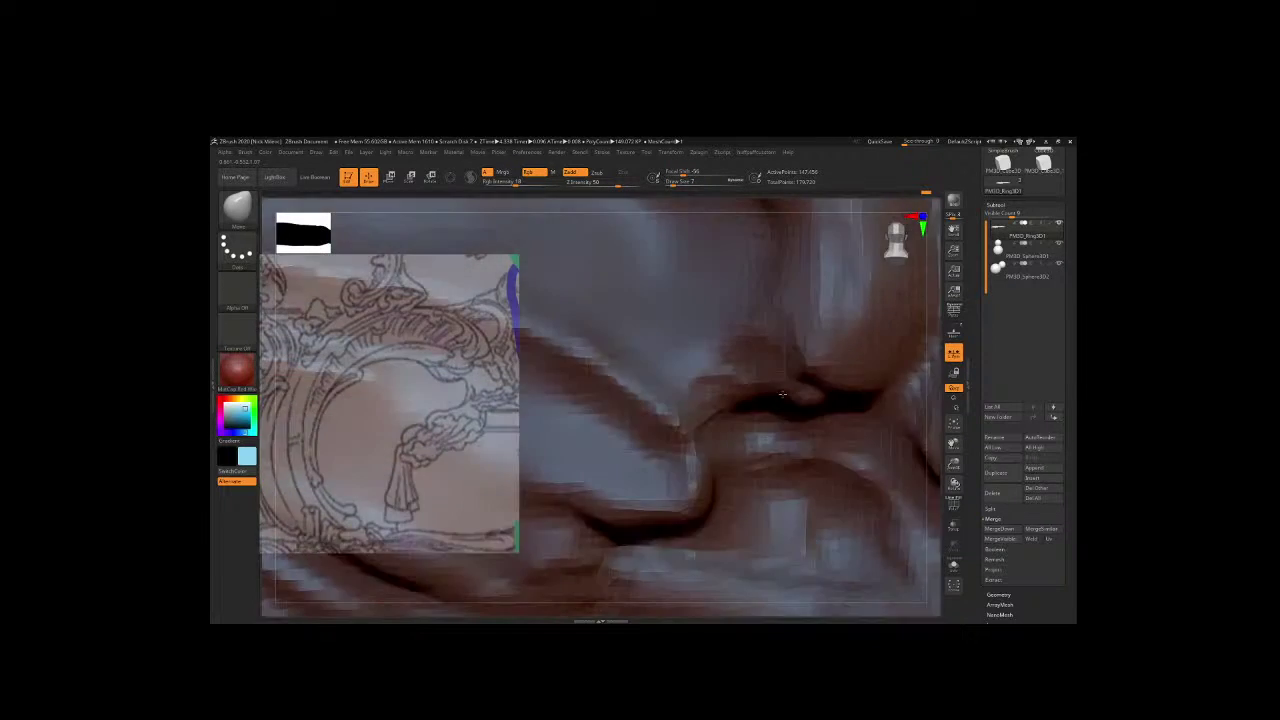
right_click(741, 435)
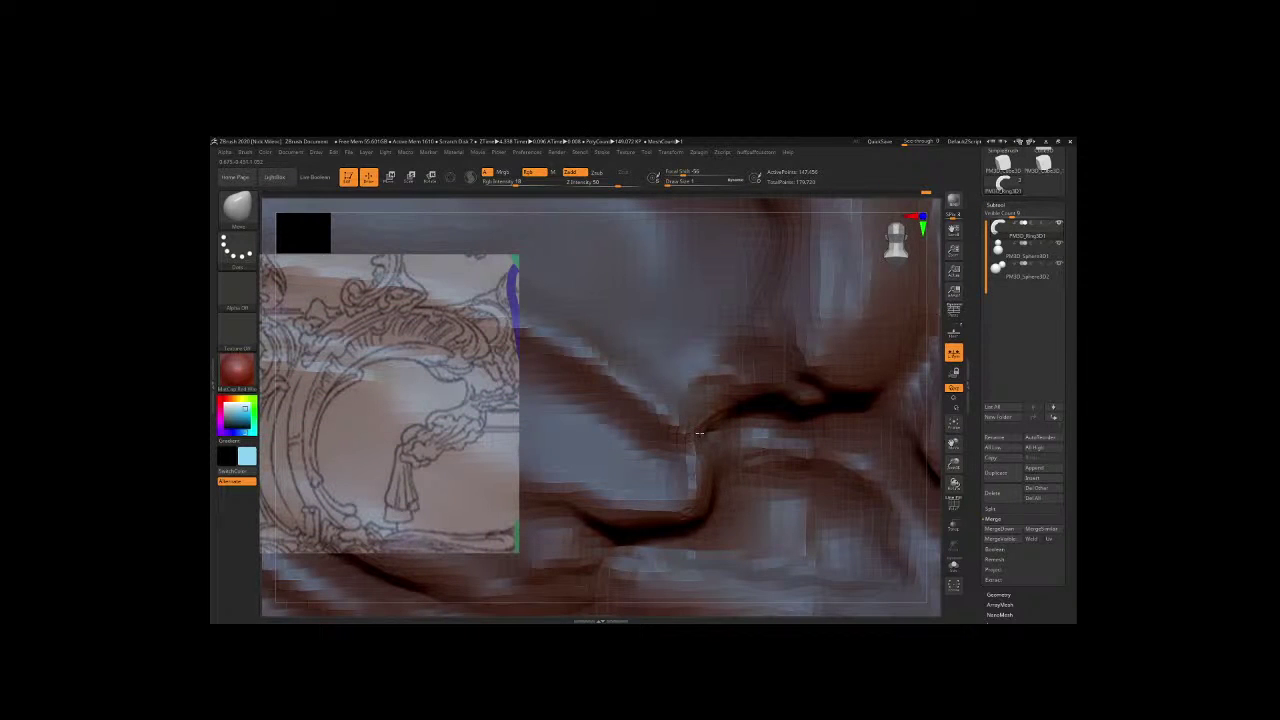
mouse_move(699, 432)
right_down()
mouse_move(763, 504)
mouse_move(740, 480)
mouse_move(809, 526)
right_up()
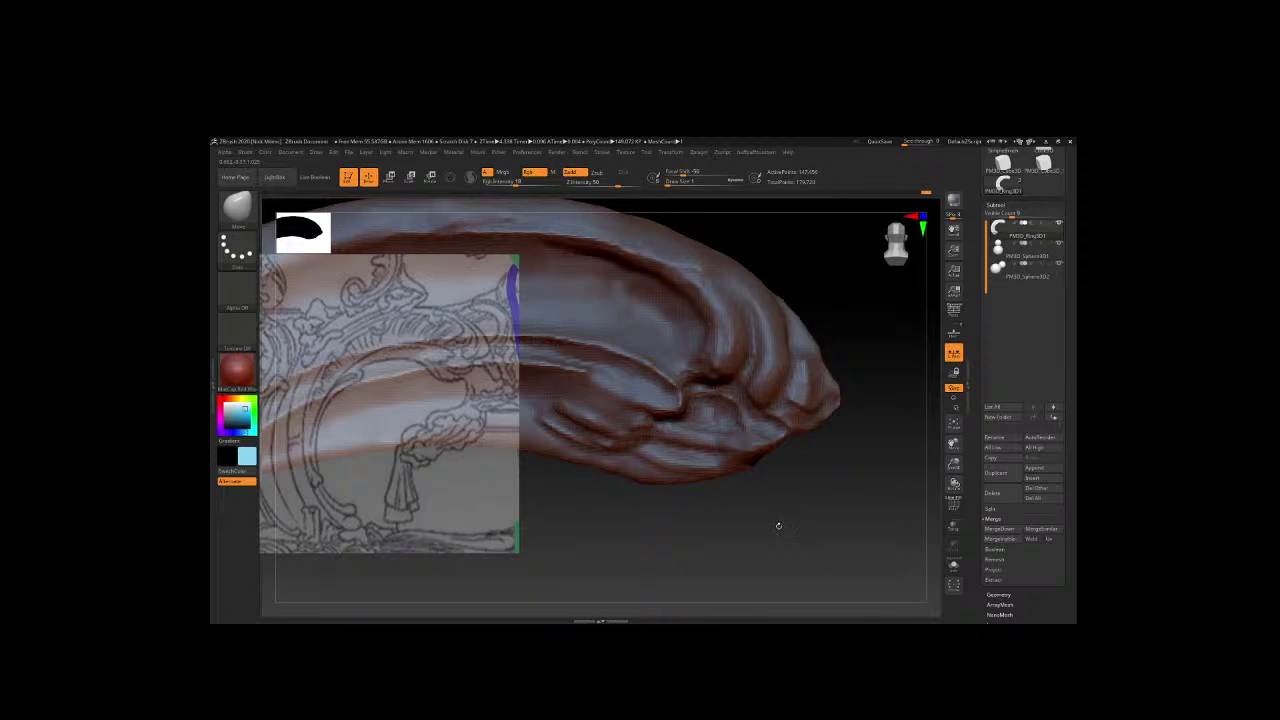
At brush size 8, carve a groove along the fold and smooth it.
right_drag(778, 525, 738, 370)
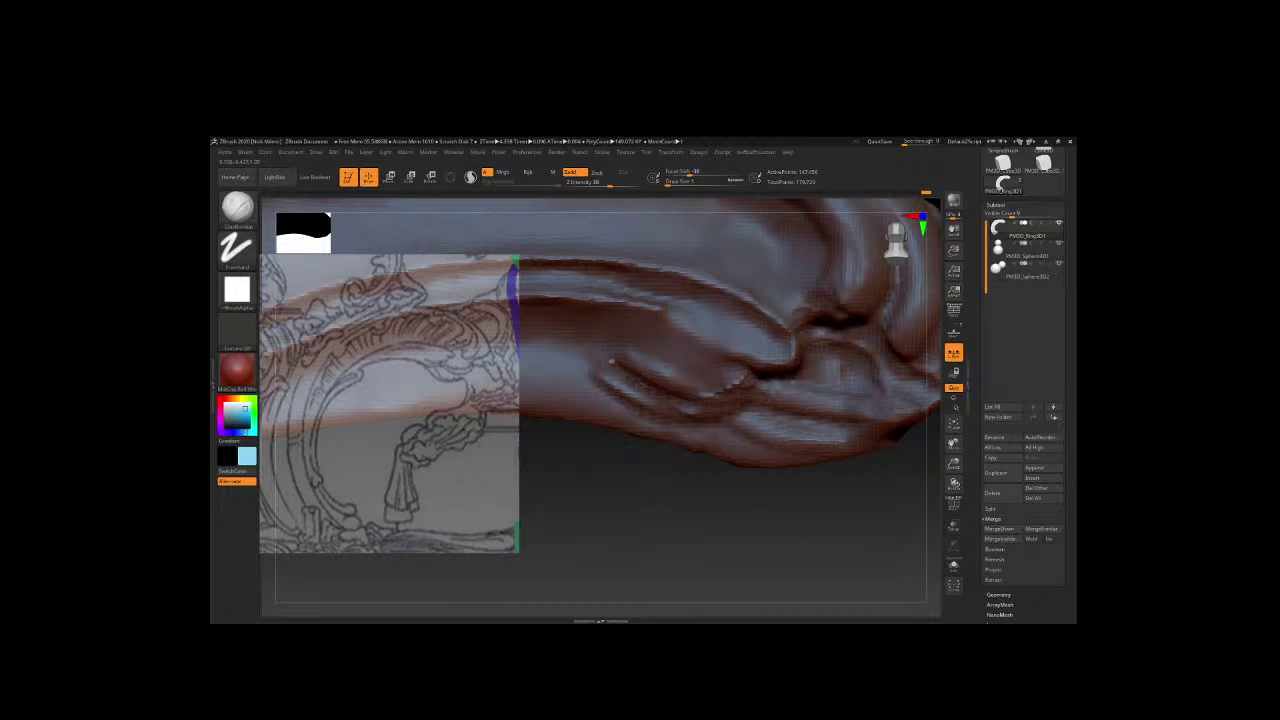
key(space)
drag(625, 358, 761, 385)
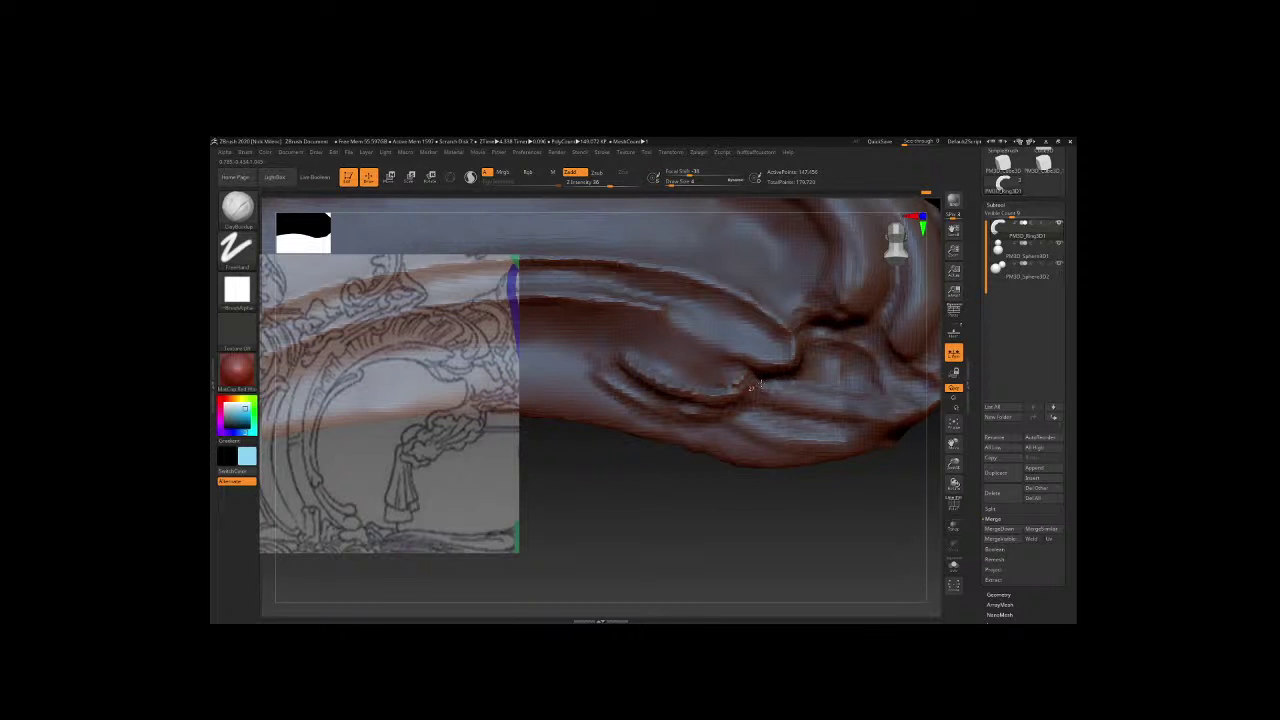
drag(765, 490, 762, 456)
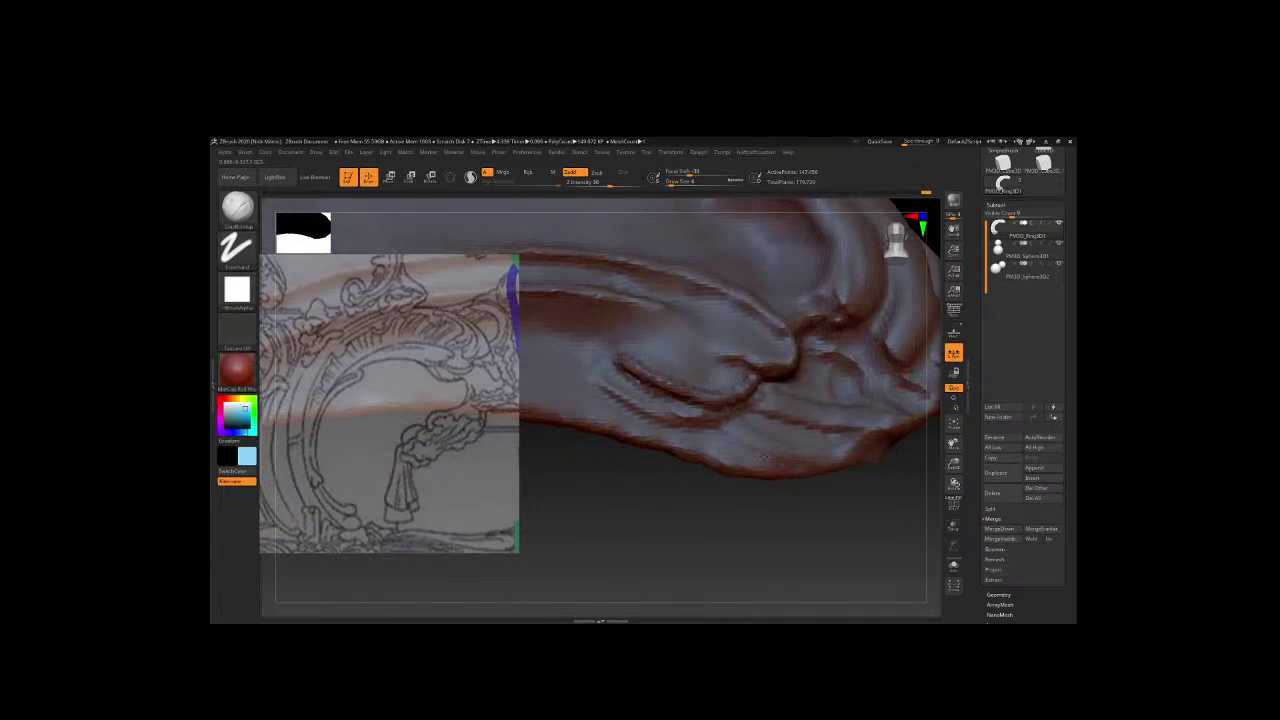
key(shift)
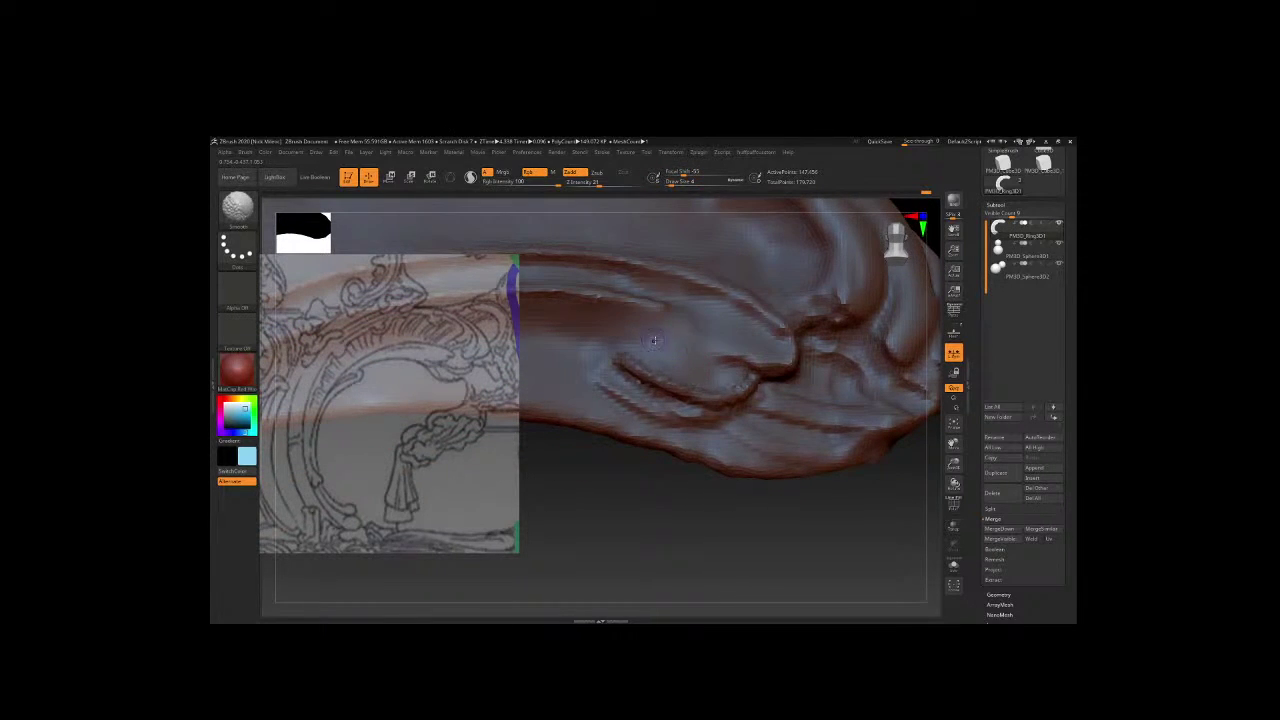
mouse_move(653, 341)
mouse_down()
mouse_move(712, 368)
mouse_move(655, 342)
mouse_up()
key(shift)
key(shift)
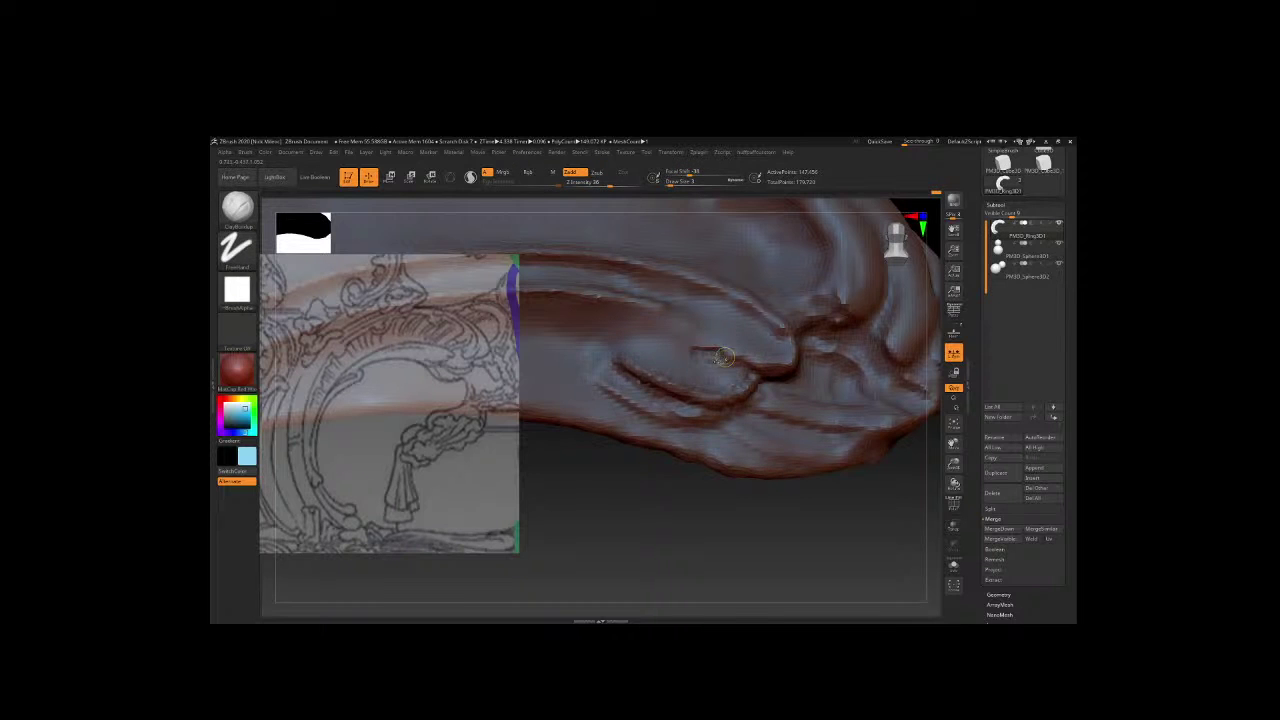
At brush size 2, carve a thin crease toward the fold's tip and soften the upper crease.
key(space)
drag(700, 352, 780, 368)
mouse_move(800, 520)
mouse_down()
mouse_move(820, 543)
mouse_move(733, 500)
mouse_up()
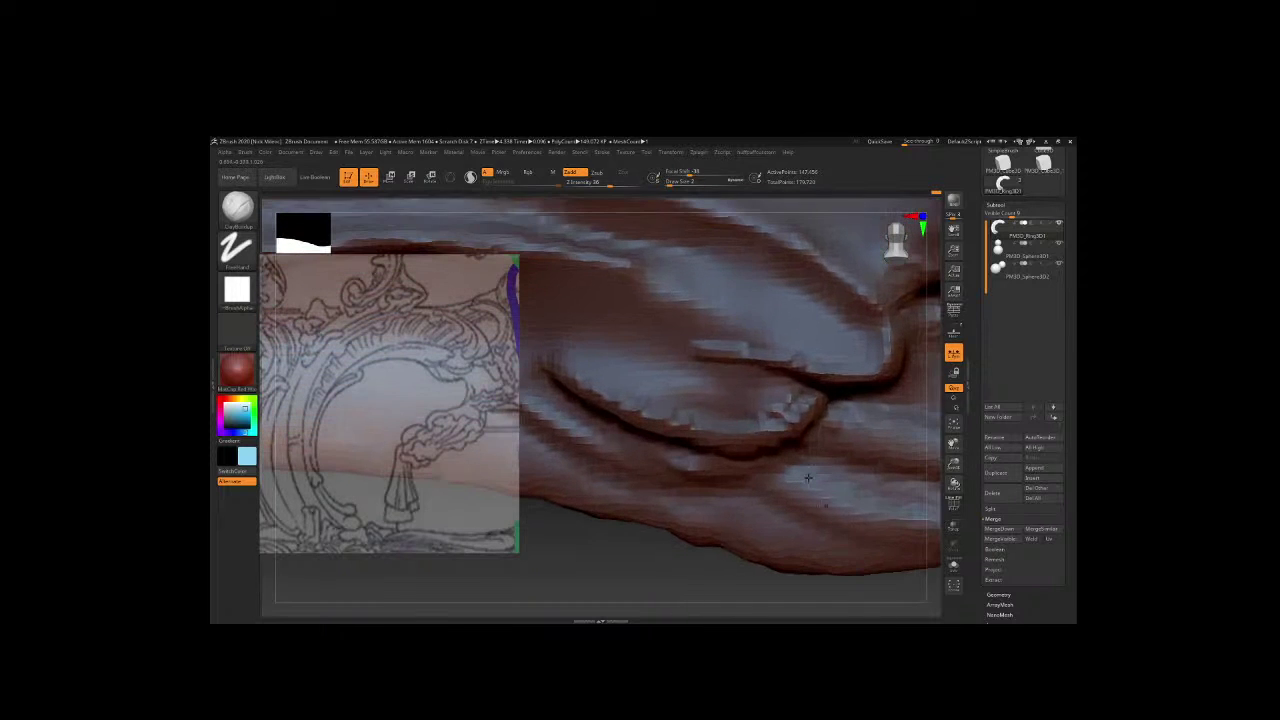
mouse_move(733, 375)
shift+mouse_down()
mouse_move(722, 325)
mouse_move(723, 348)
shift+mouse_up()
shift+drag(876, 343, 848, 325)
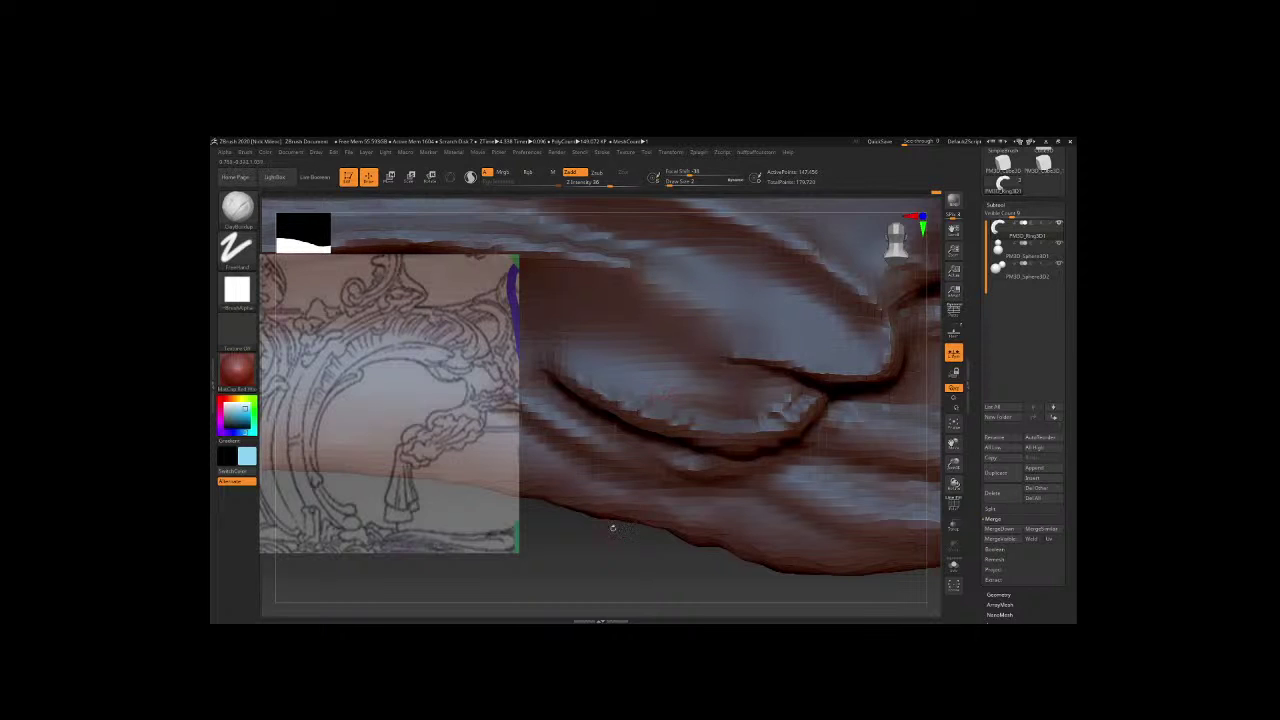
drag(612, 529, 600, 470)
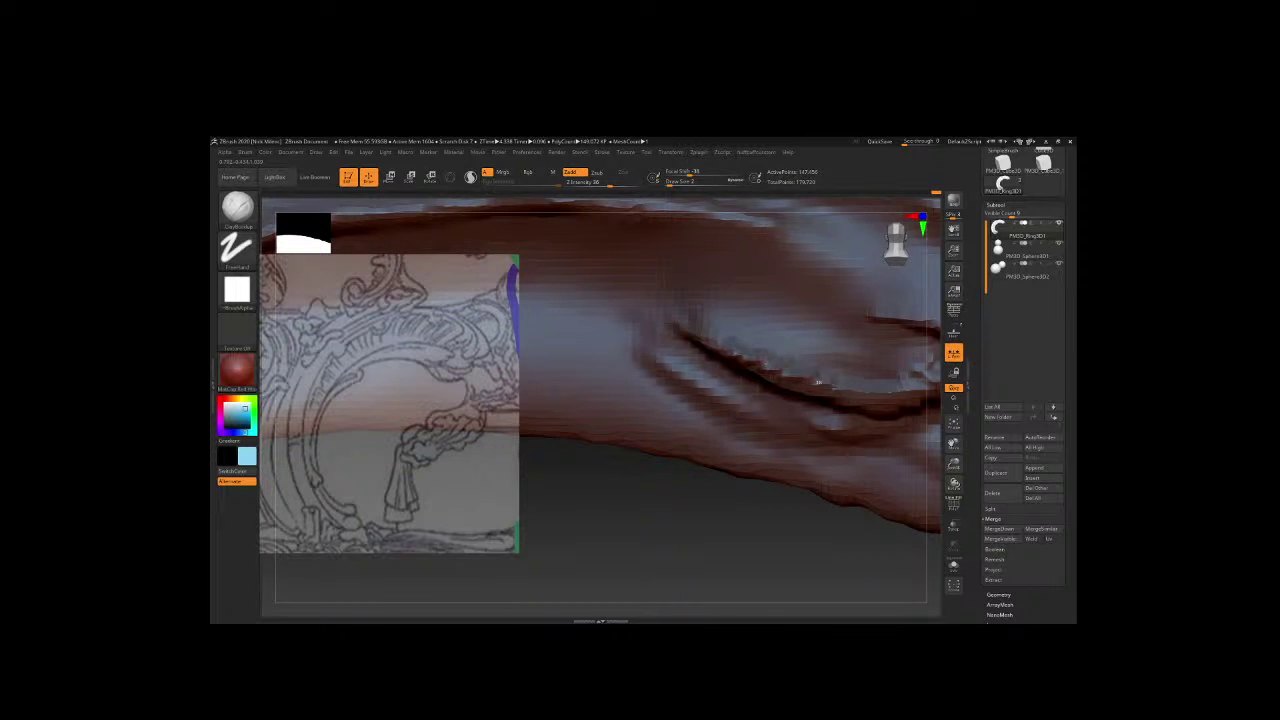
mouse_move(749, 526)
mouse_down()
mouse_move(740, 490)
mouse_move(630, 530)
mouse_up()
Deepen the crease again with a size-2 brush, then view the whole curved scroll.
key(space)
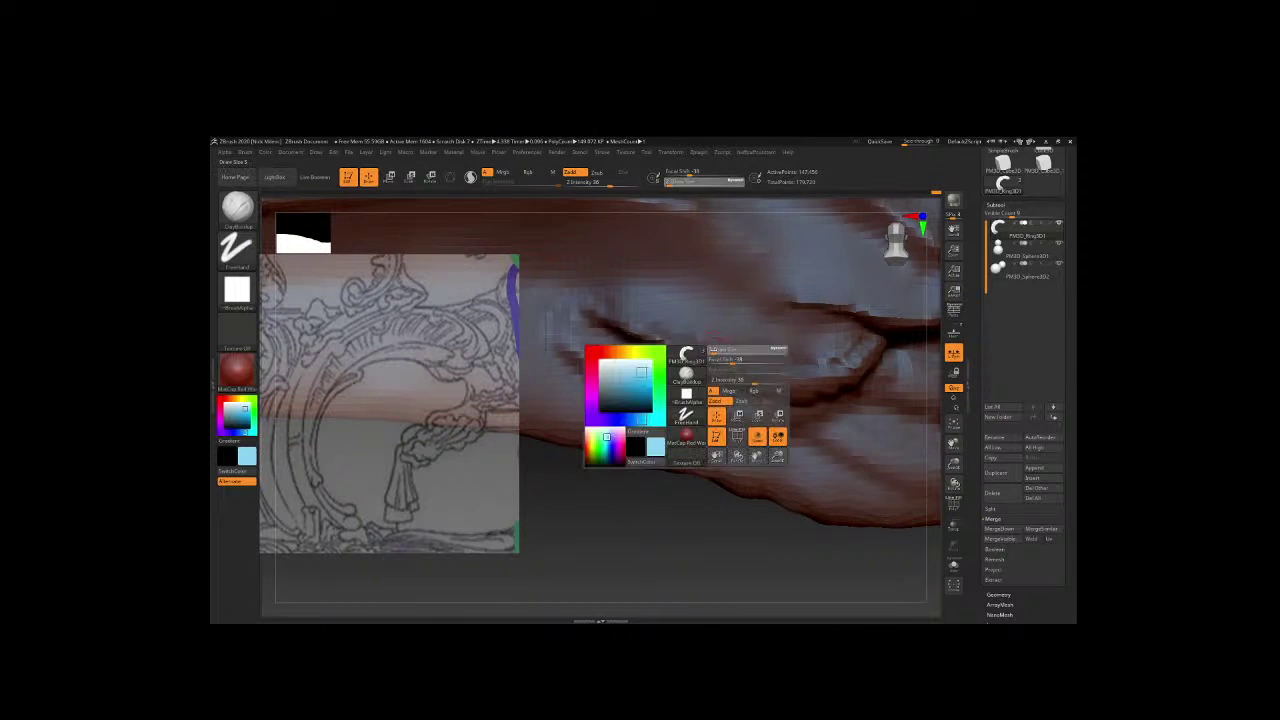
key(space)
mouse_move(700, 329)
mouse_down()
mouse_move(668, 329)
mouse_move(840, 362)
mouse_move(820, 335)
mouse_up()
key(space)
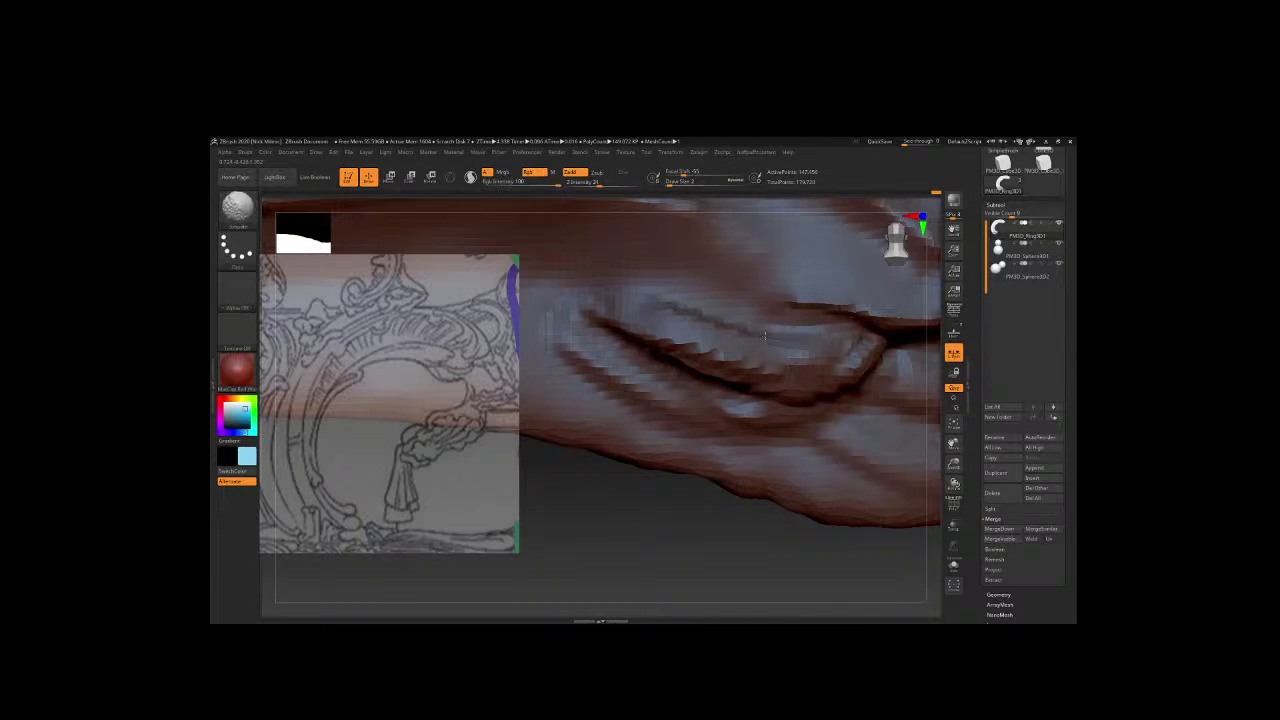
drag(676, 457, 668, 338)
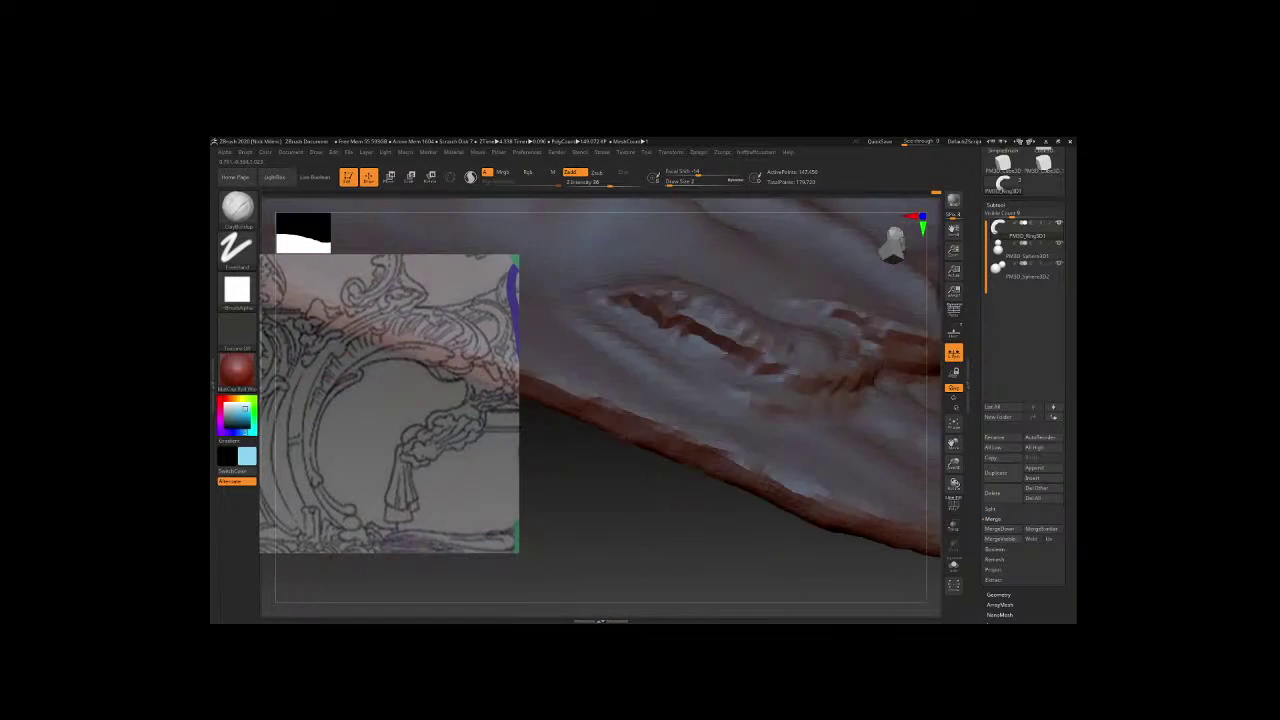
key(space)
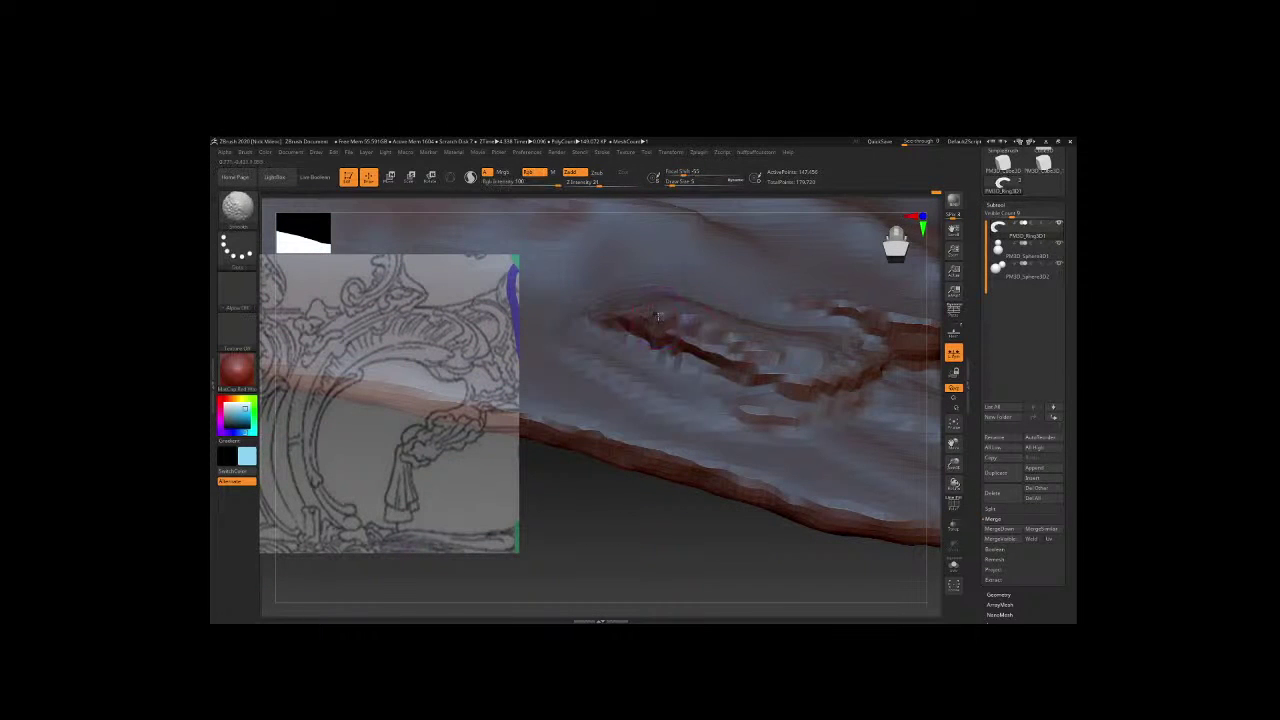
drag(680, 330, 759, 337)
drag(694, 506, 796, 313)
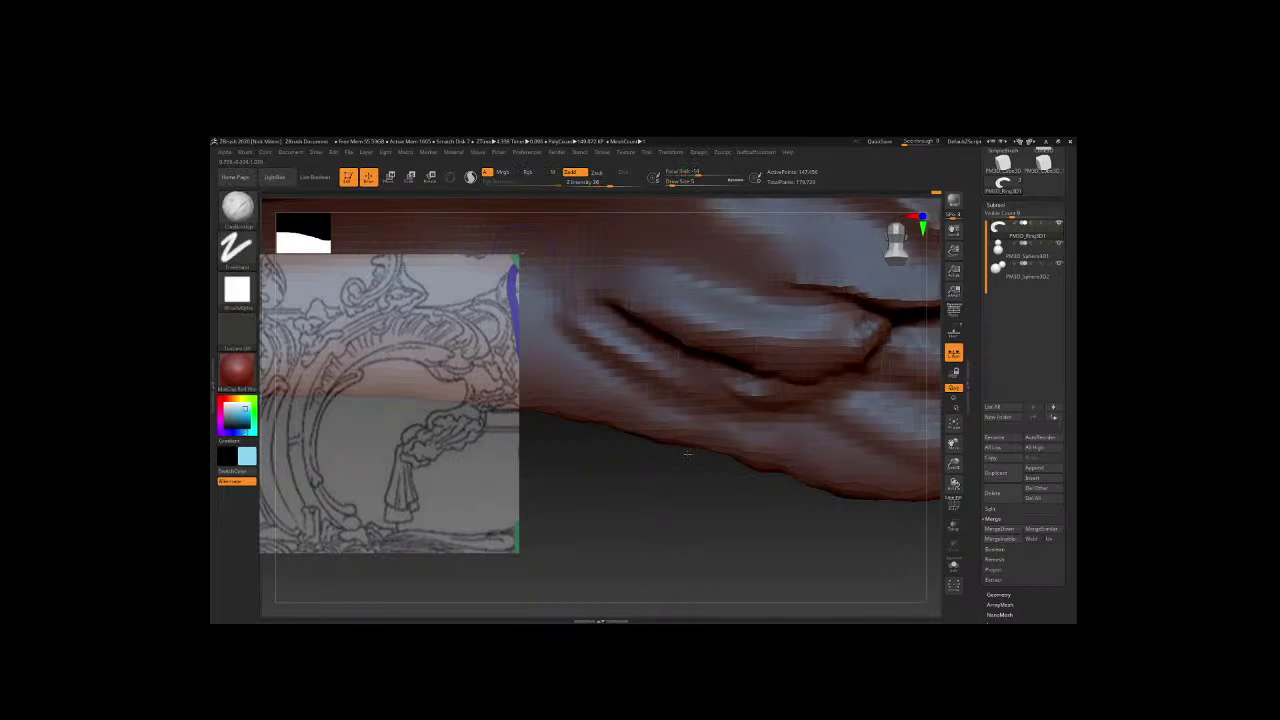
mouse_move(700, 500)
mouse_down()
mouse_move(663, 470)
mouse_move(744, 345)
mouse_up()
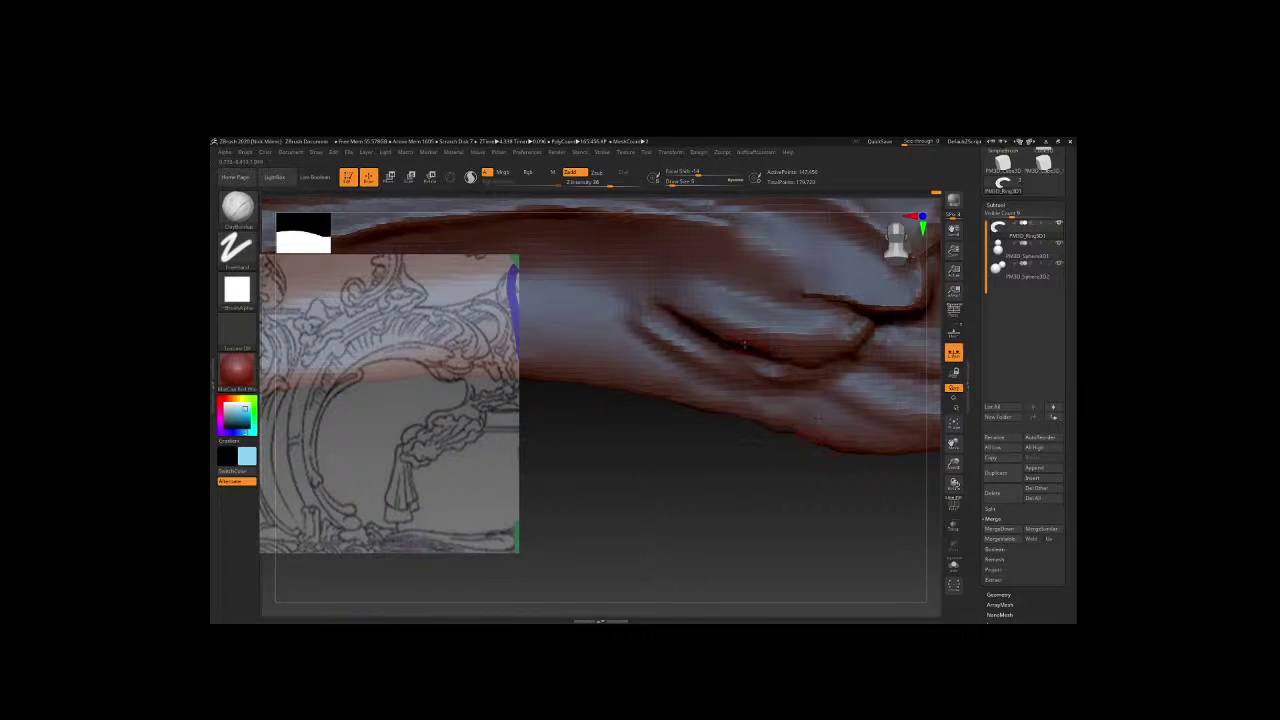
Try the Standard brush, return to ClayBuildup, and briefly check YouTube Studio before resuming.
key(b)
key(s)
key(t)
key(space)
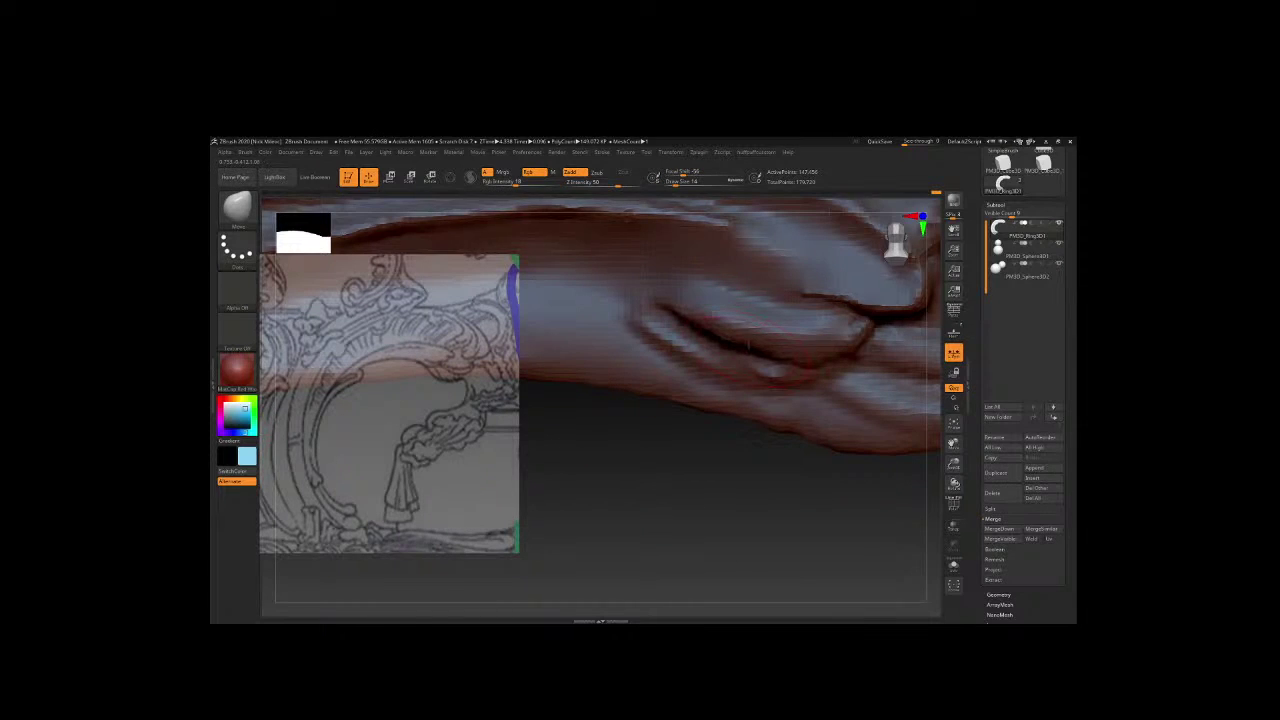
key(space)
key(space)
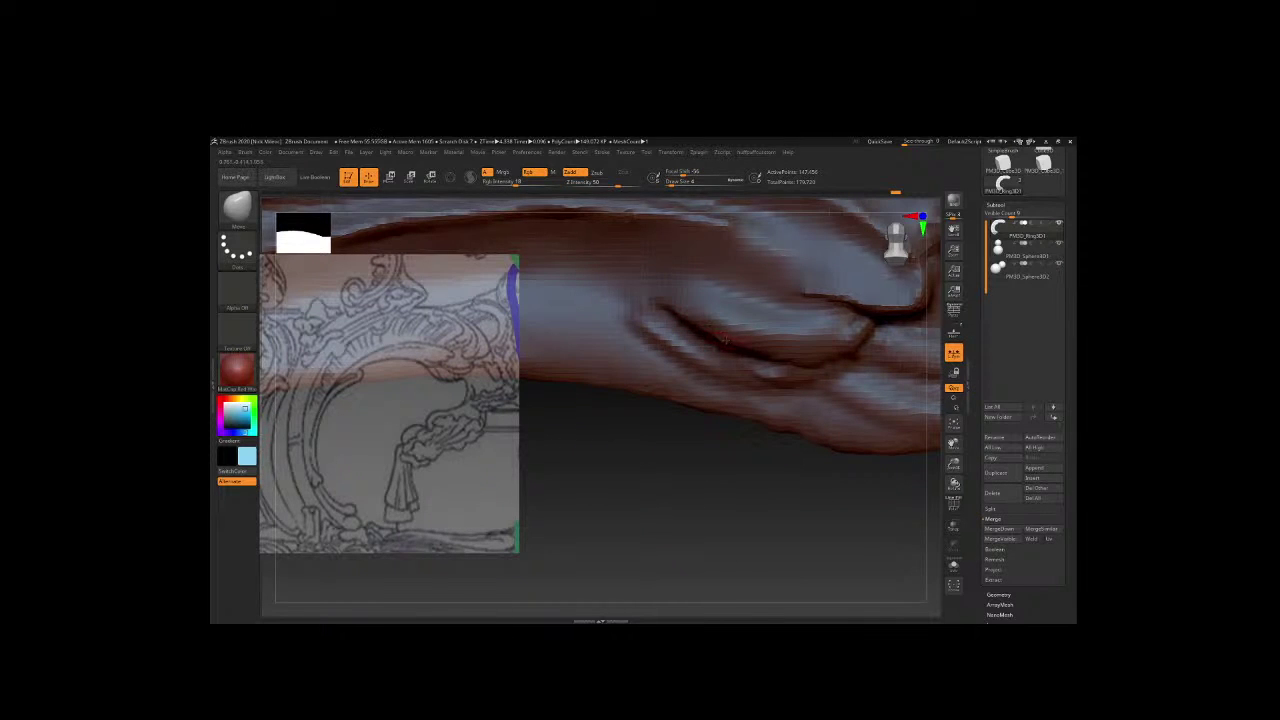
right_drag(731, 337, 716, 357)
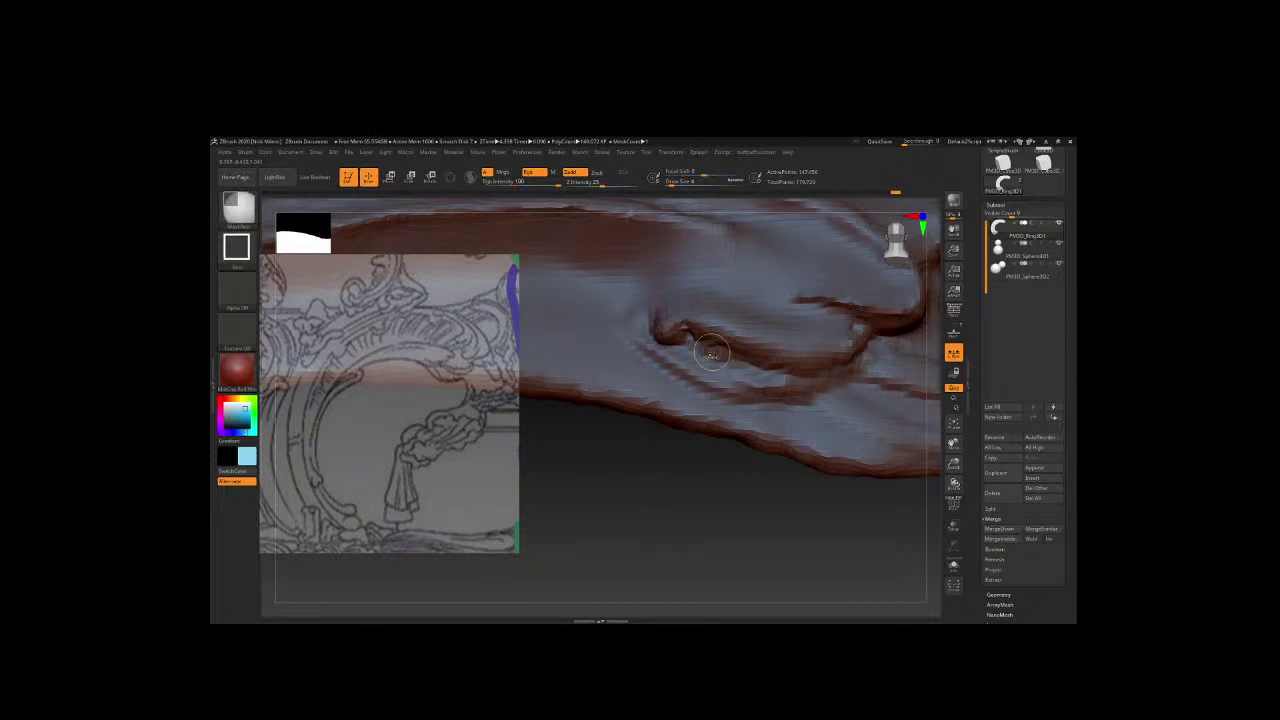
key(b)
key(c)
key(b)
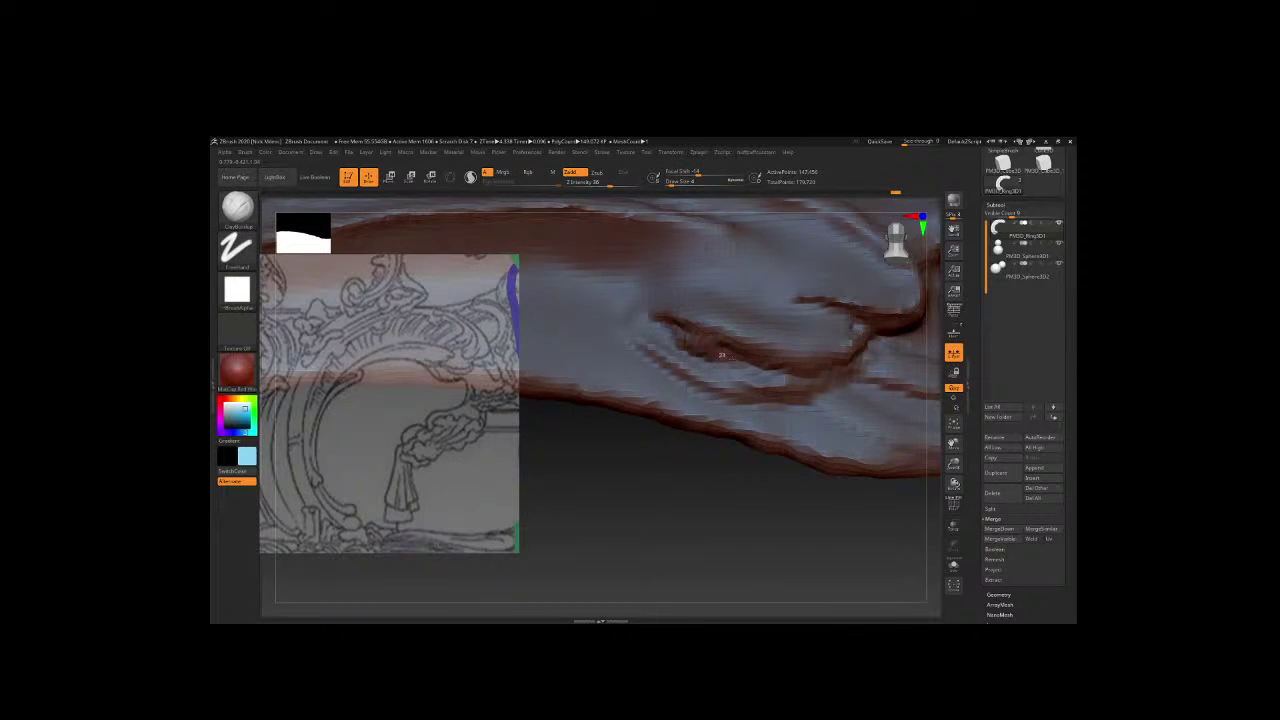
key(alt+Tab)
key(alt+Tab)
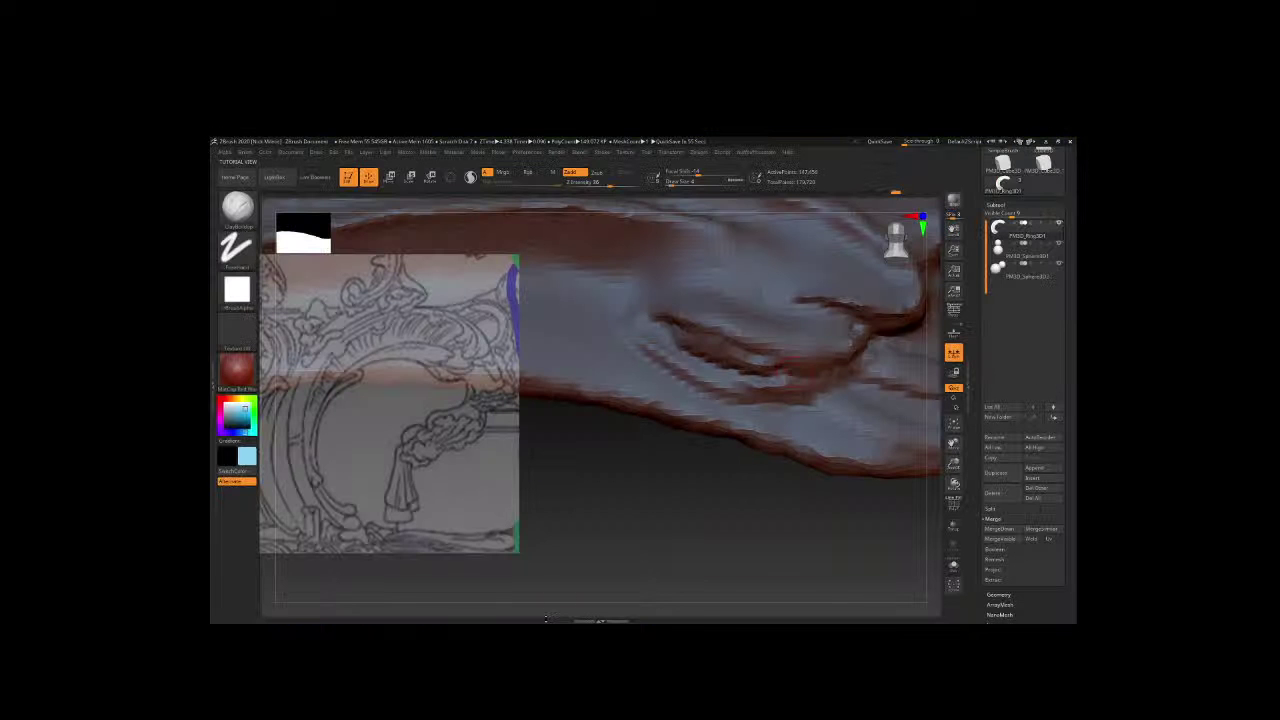
click(545, 617)
Lower Z Intensity to 15 and smooth the surface along the crease.
key(space)
drag(775, 378, 740, 378)
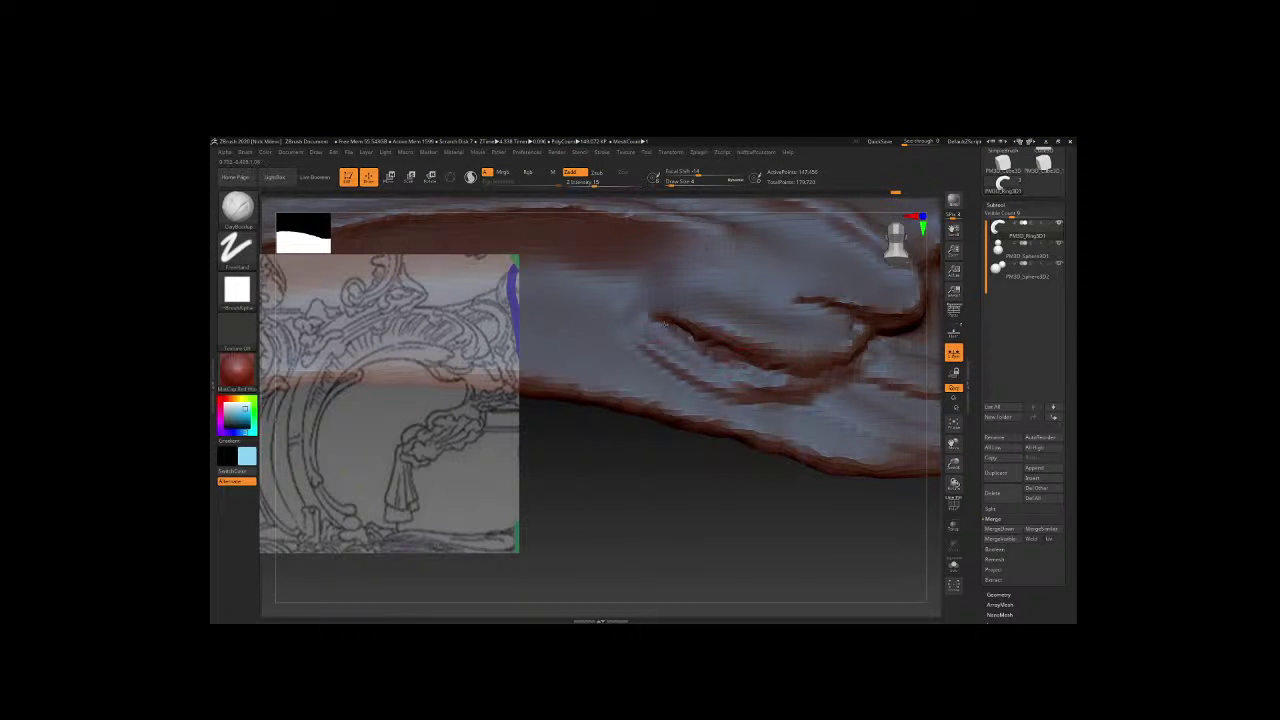
mouse_move(663, 324)
shift+mouse_down()
mouse_move(746, 502)
mouse_move(637, 456)
mouse_move(678, 456)
shift+mouse_up()
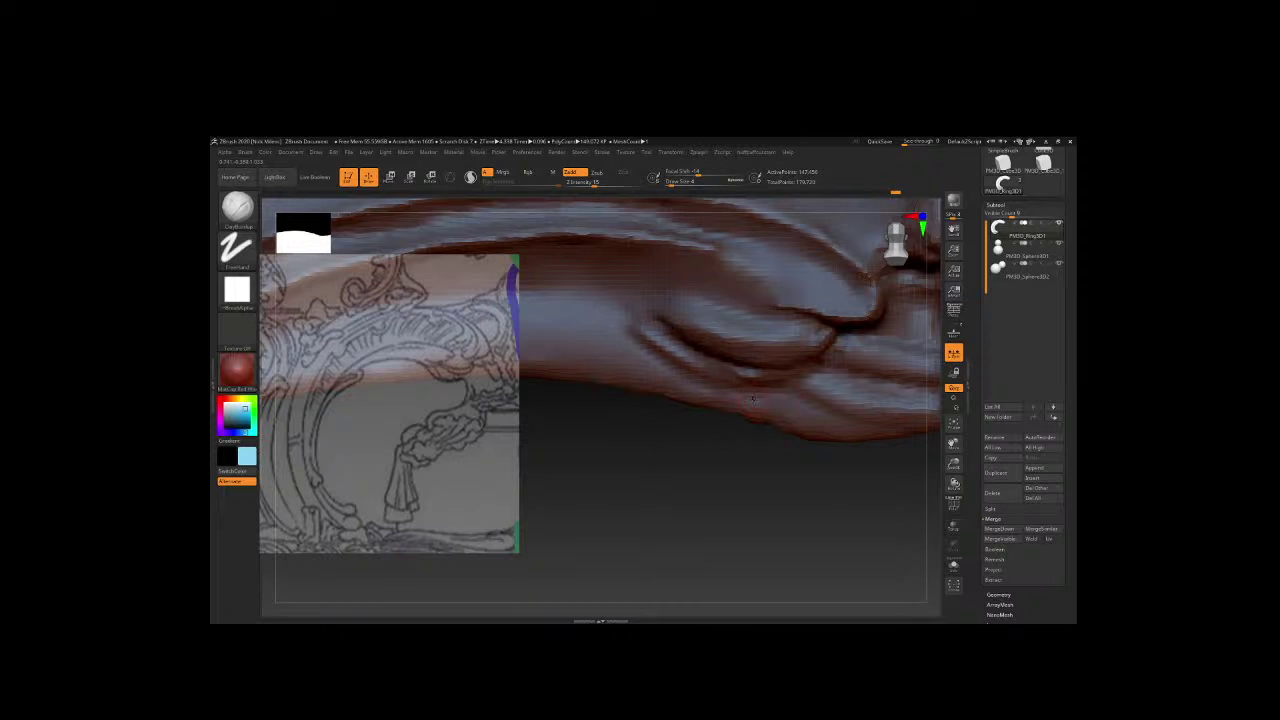
Reshape the lower fold into a groove and ridge with the Move brush, adjusting draw size.
key(space)
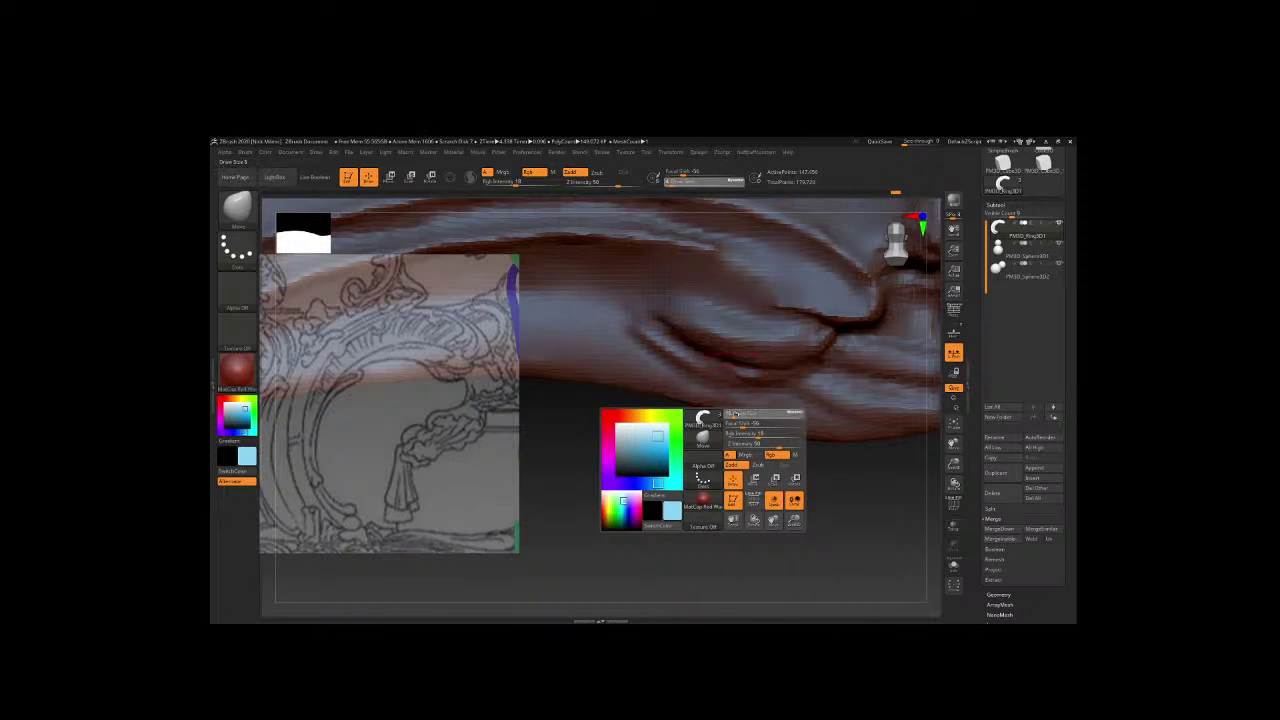
mouse_move(640, 390)
mouse_down()
mouse_move(686, 365)
mouse_move(716, 387)
mouse_up()
mouse_move(783, 419)
mouse_down()
mouse_move(788, 408)
mouse_move(809, 431)
mouse_up()
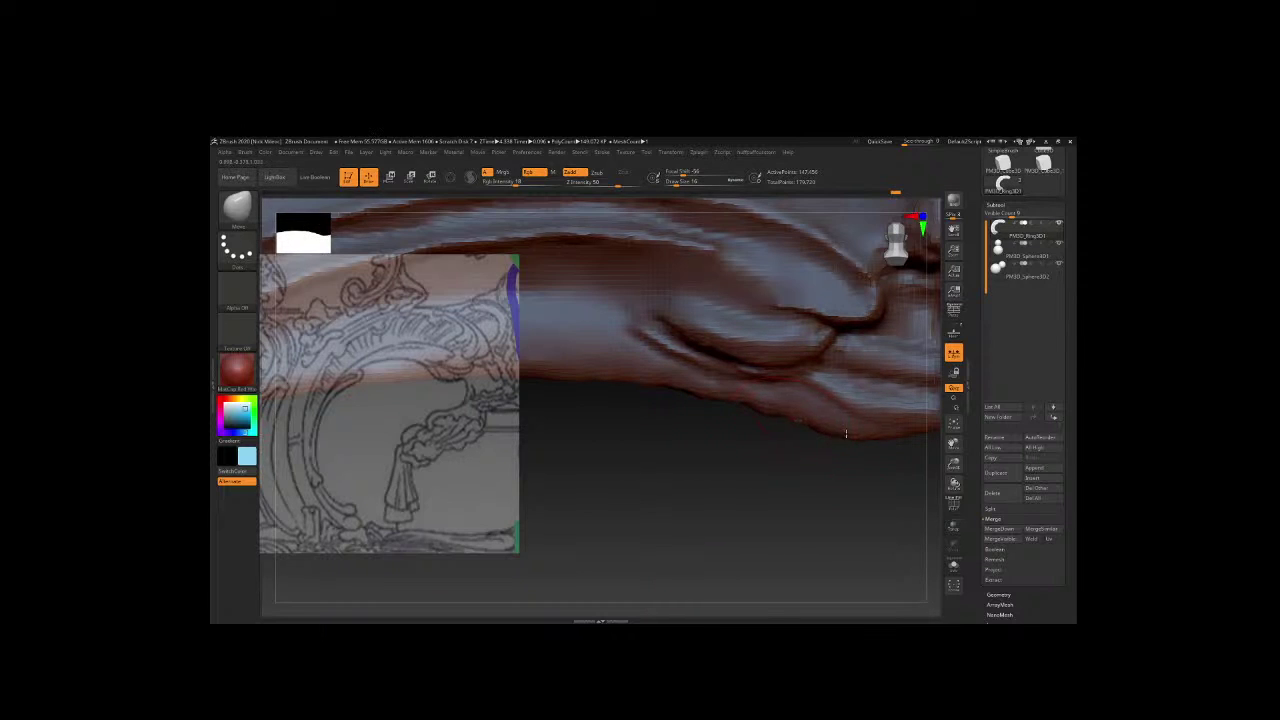
key(space)
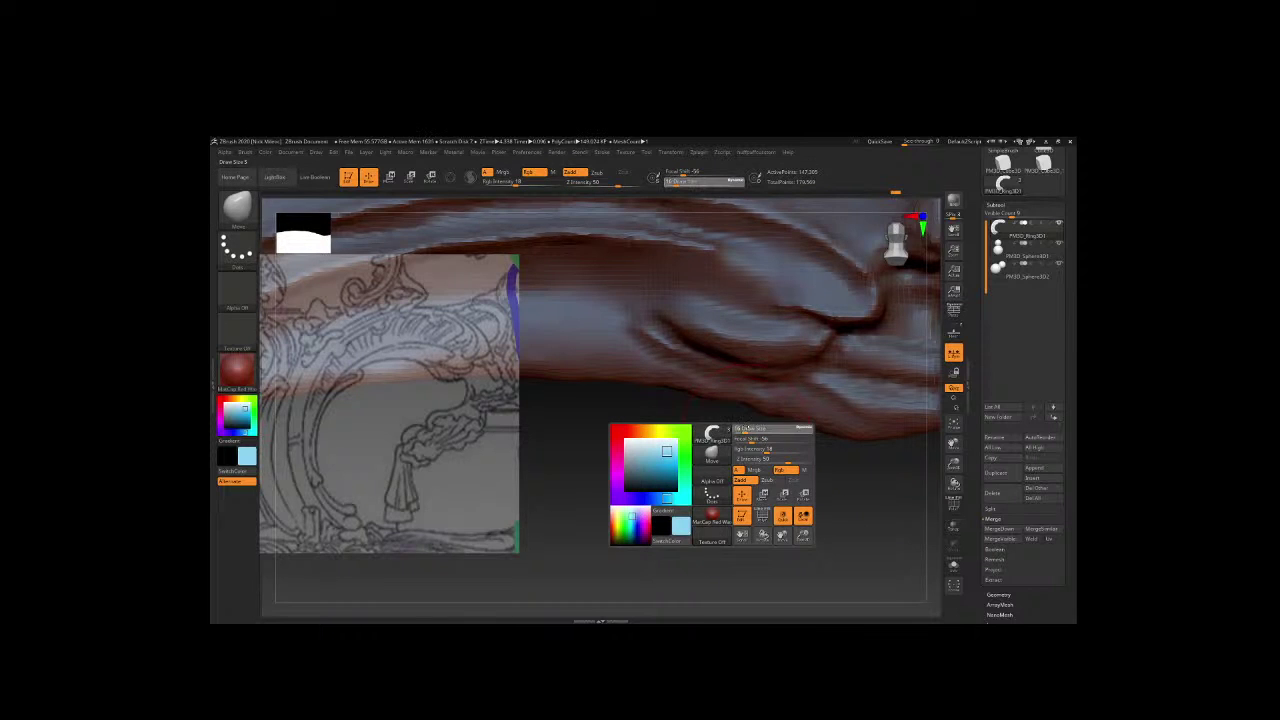
drag(745, 428, 740, 428)
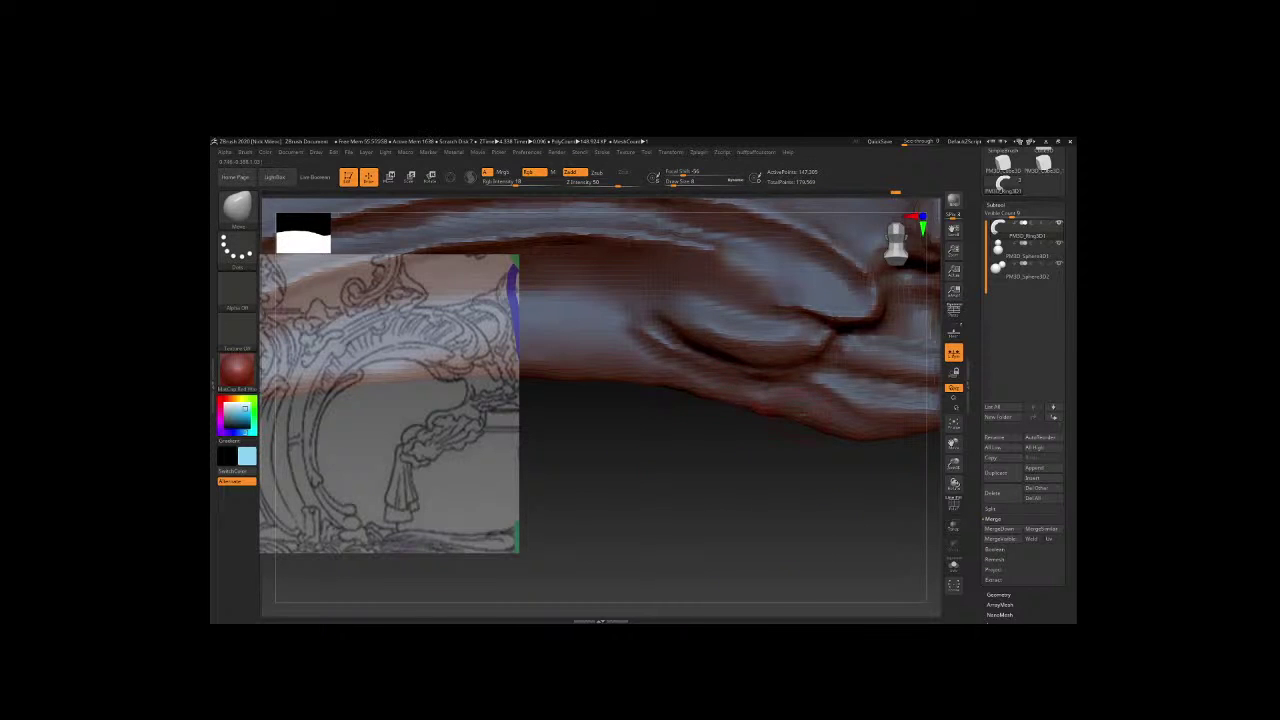
Switch back to ClayBuildup with a freehand stroke and square alpha.
key(b)
key(c)
key(b)
key(space)
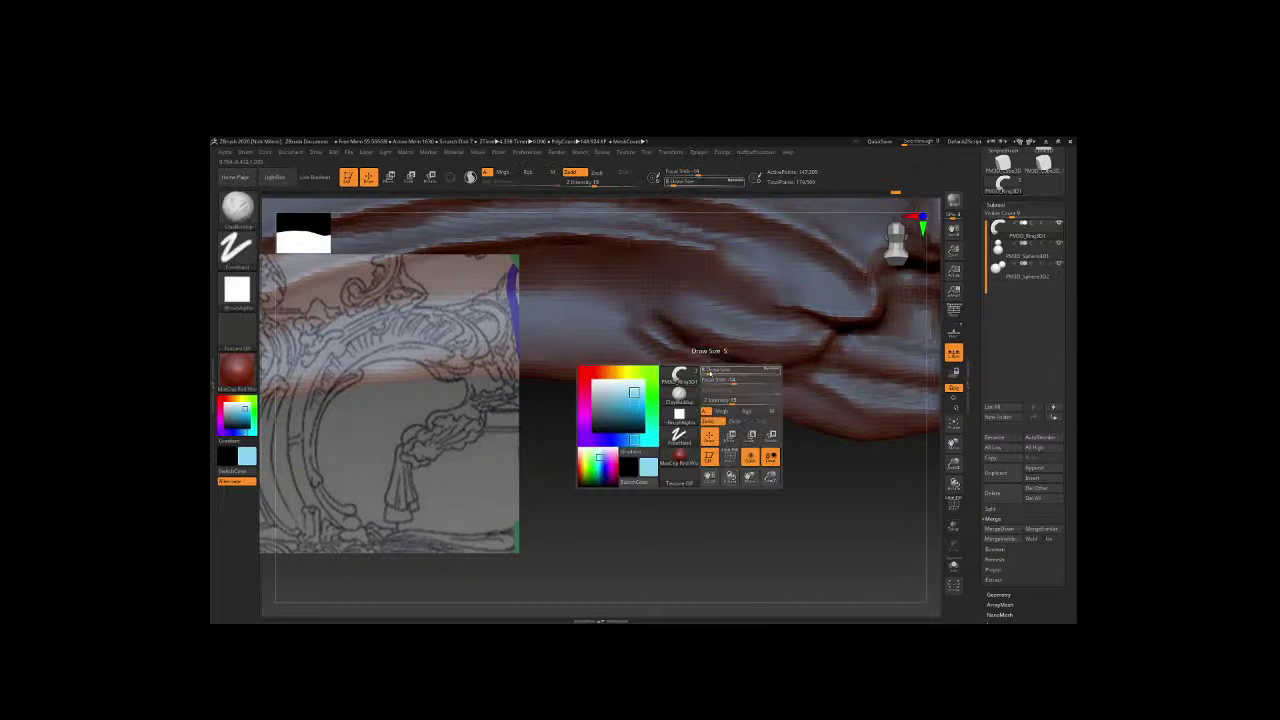
key(space)
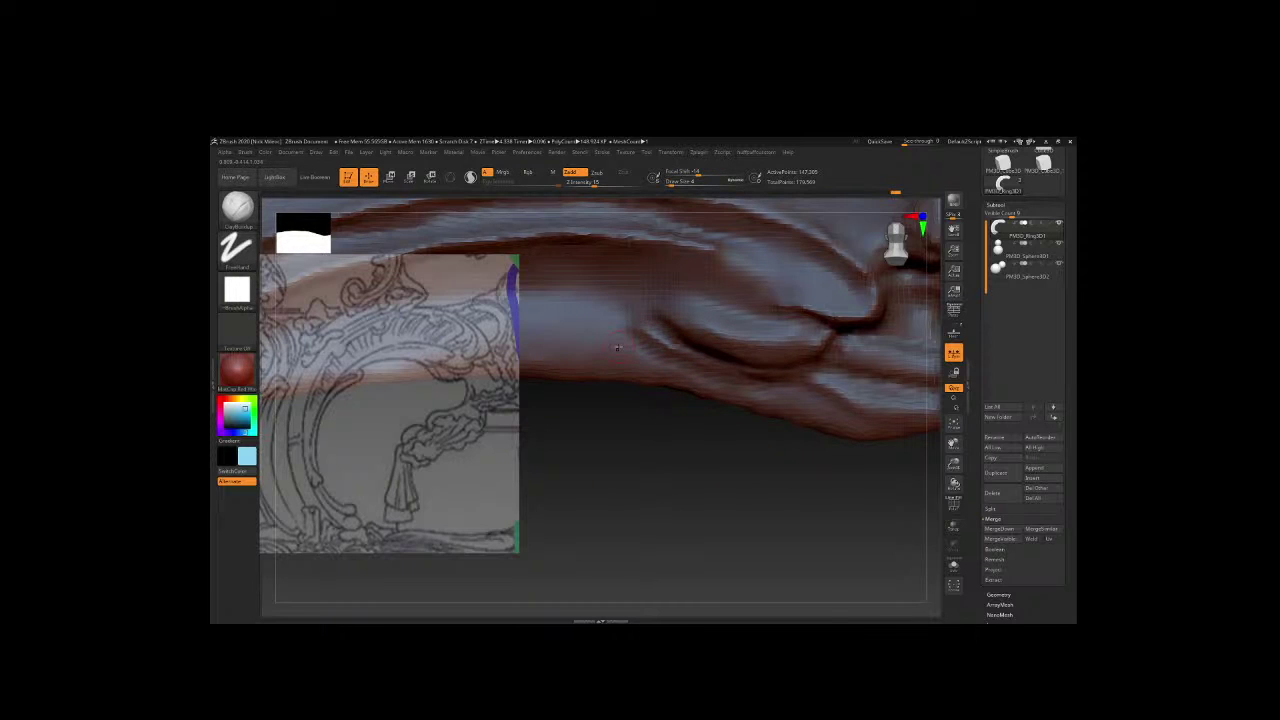
Orbit to the underside and pull the lower fold's crease deeper with the Move brush.
key(w)
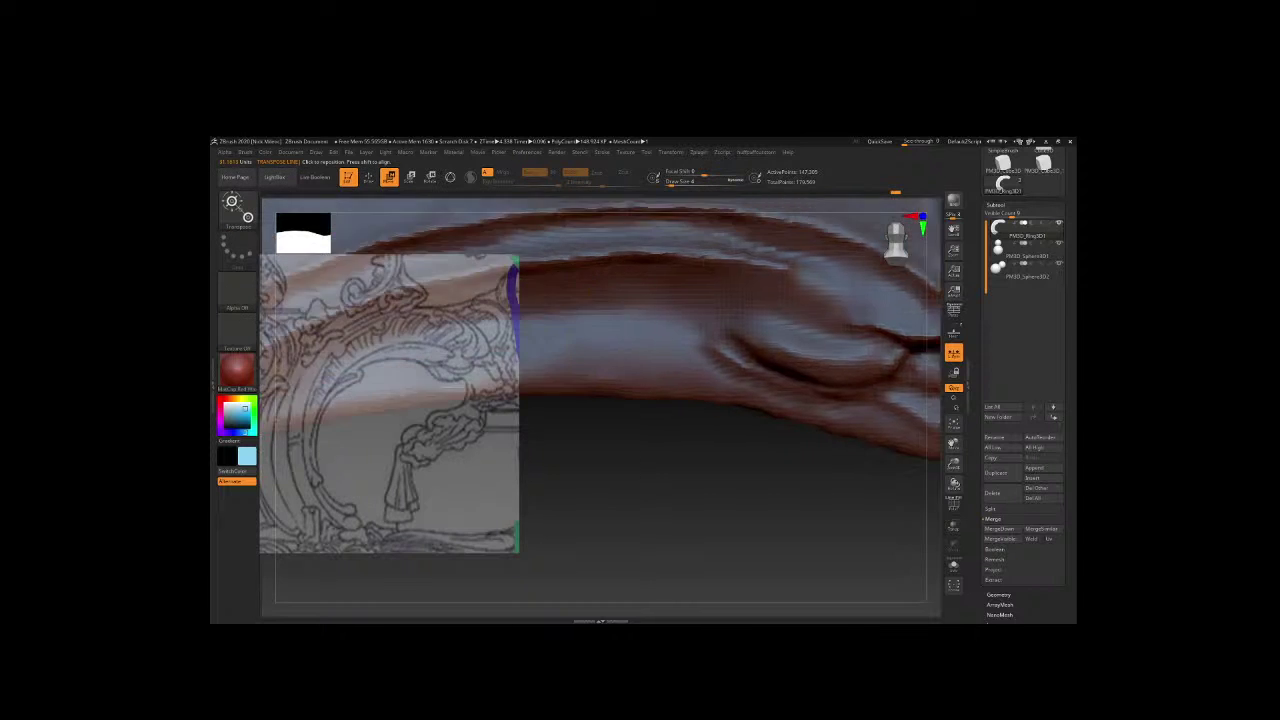
mouse_move(645, 340)
mouse_down()
mouse_move(680, 484)
mouse_move(675, 453)
mouse_move(668, 461)
mouse_up()
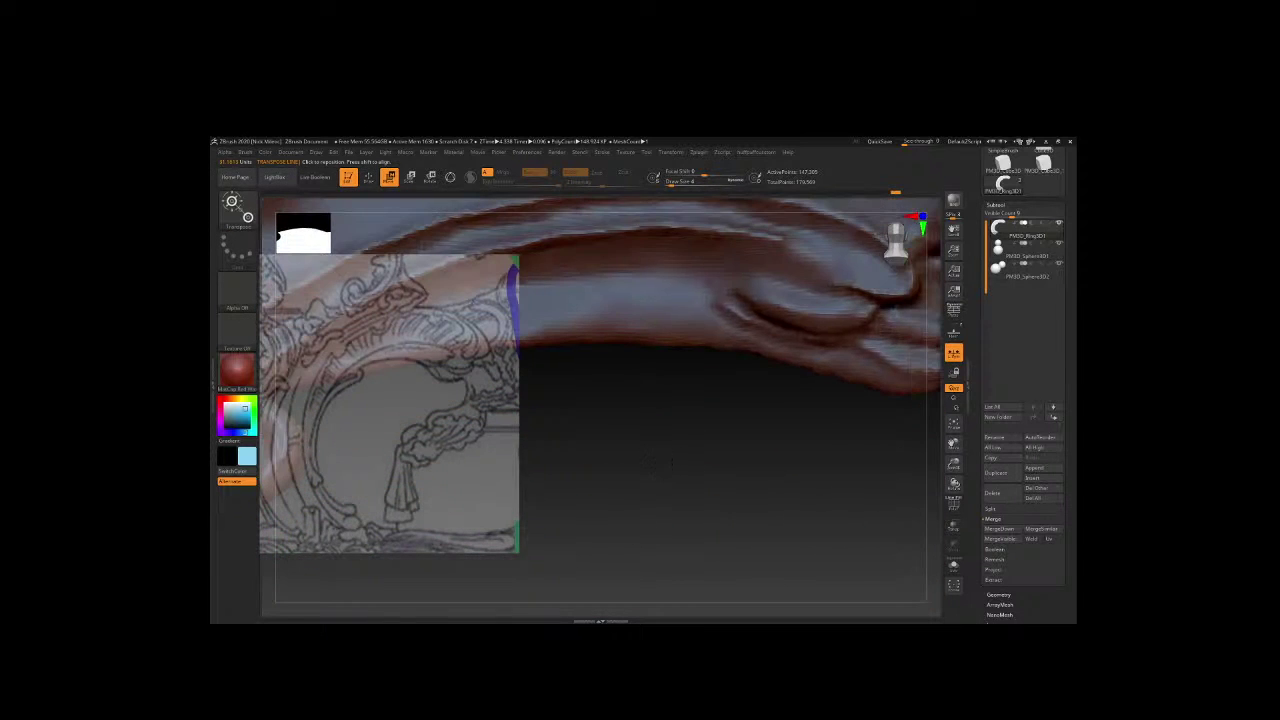
drag(760, 380, 800, 429)
mouse_move(795, 327)
mouse_down()
mouse_move(676, 522)
mouse_move(622, 356)
mouse_up()
key(b)
key(m)
key(v)
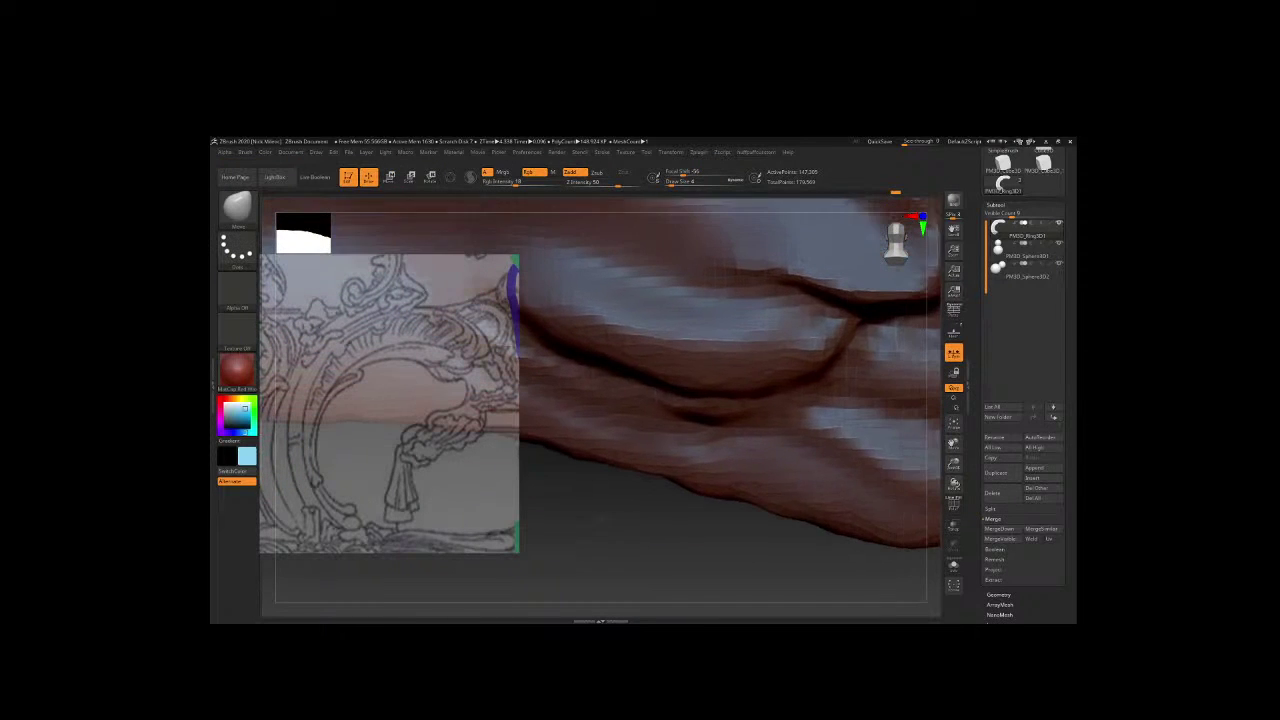
key(space)
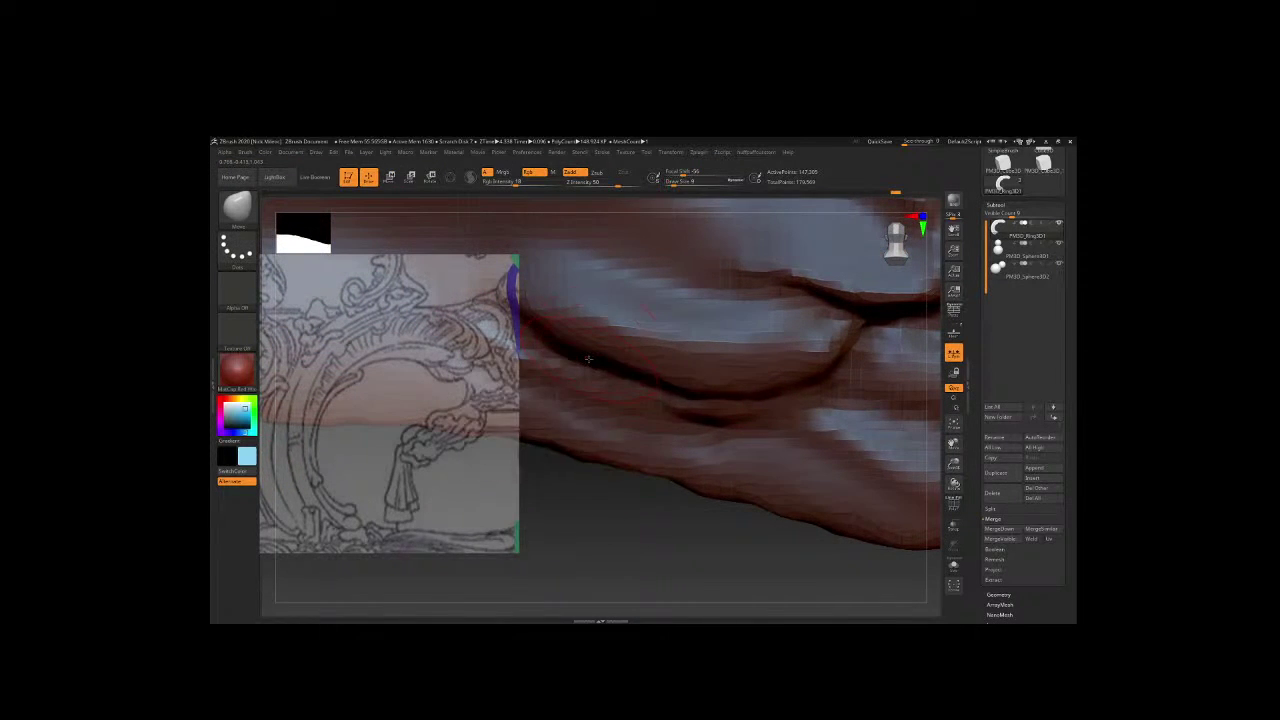
mouse_move(638, 380)
mouse_down()
mouse_move(706, 424)
mouse_move(760, 420)
mouse_move(630, 430)
mouse_up()
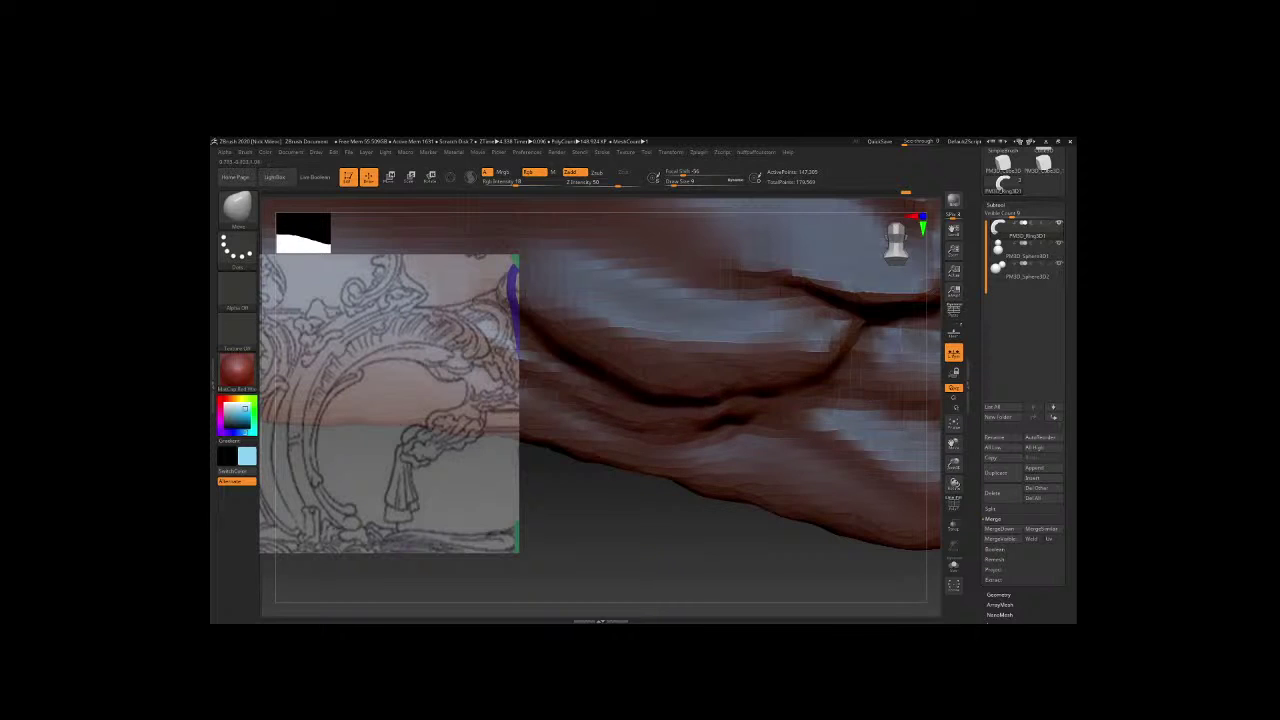
mouse_move(665, 375)
mouse_down()
mouse_move(580, 400)
mouse_move(592, 403)
mouse_up()
drag(767, 391, 694, 411)
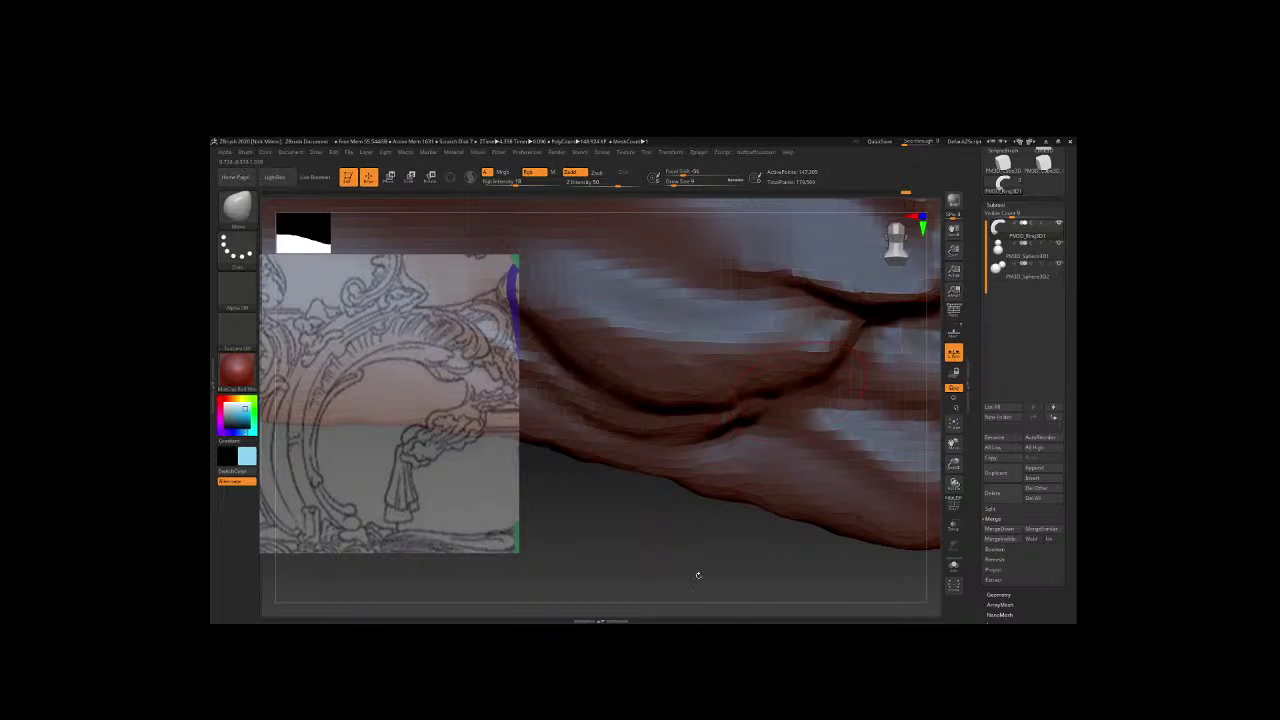
Build a ClayBuildup ridge along the crease, reshape the upper crease line, and smooth it.
key(space)
key(space)
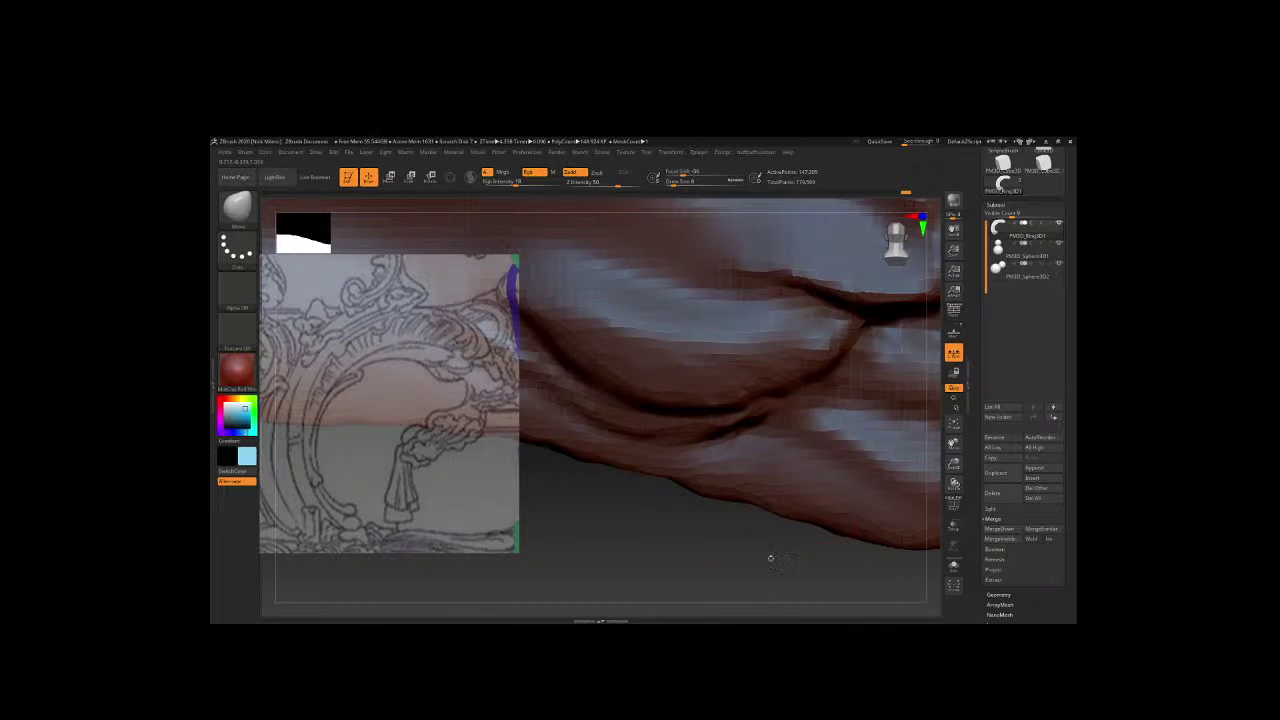
key(space)
key(b)
key(c)
key(b)
key(space)
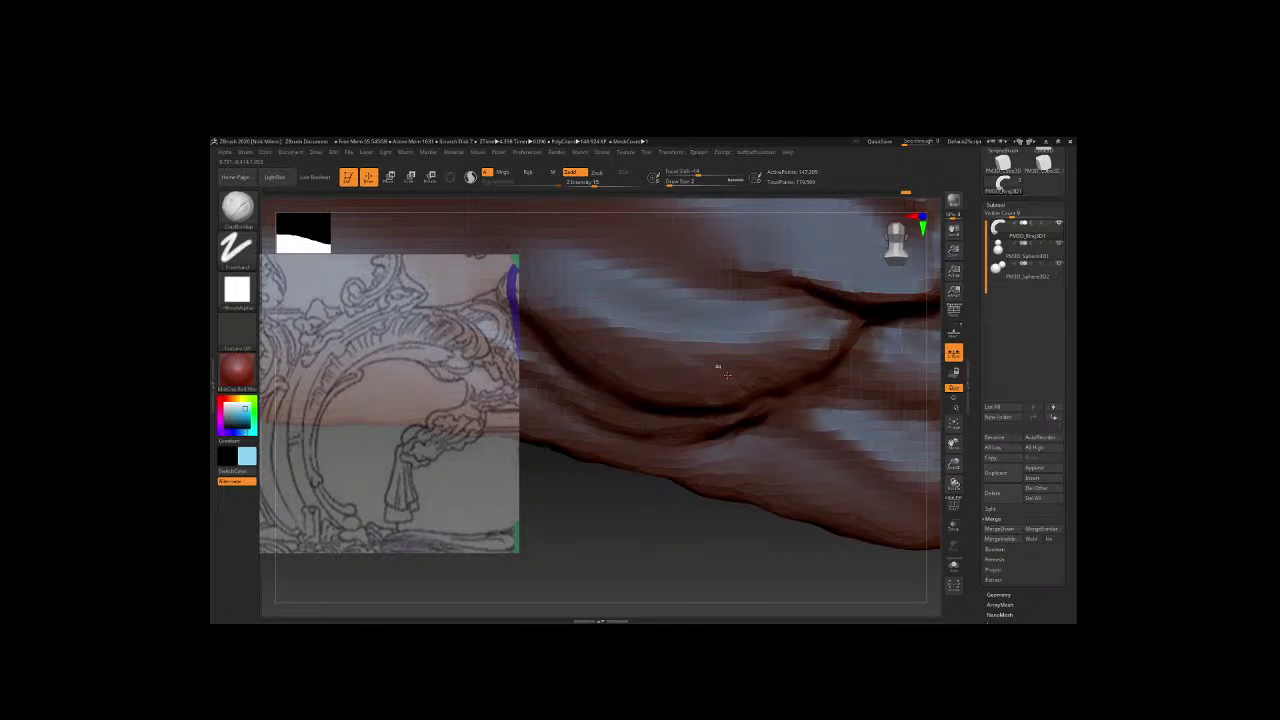
mouse_move(710, 348)
mouse_down()
mouse_move(810, 360)
mouse_move(740, 357)
mouse_up()
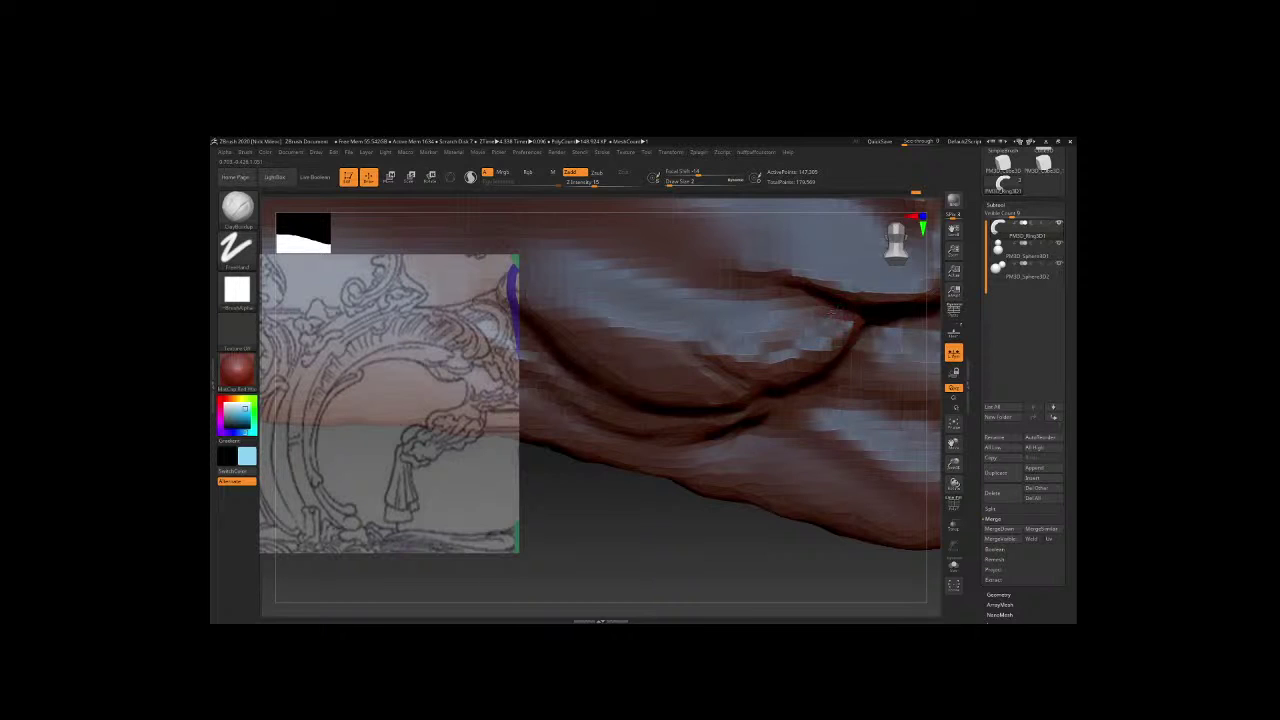
mouse_move(830, 311)
mouse_down()
mouse_move(733, 331)
mouse_move(840, 407)
mouse_up()
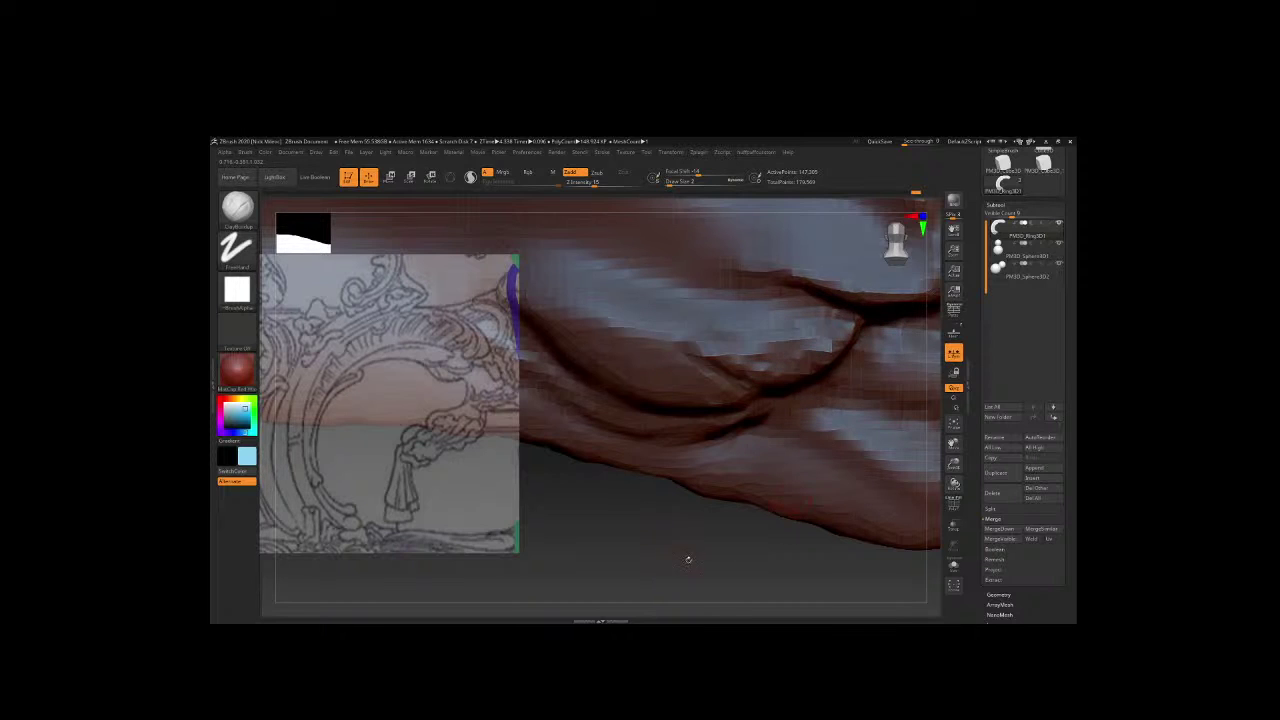
mouse_move(688, 560)
mouse_down()
mouse_move(735, 348)
mouse_move(697, 372)
mouse_up()
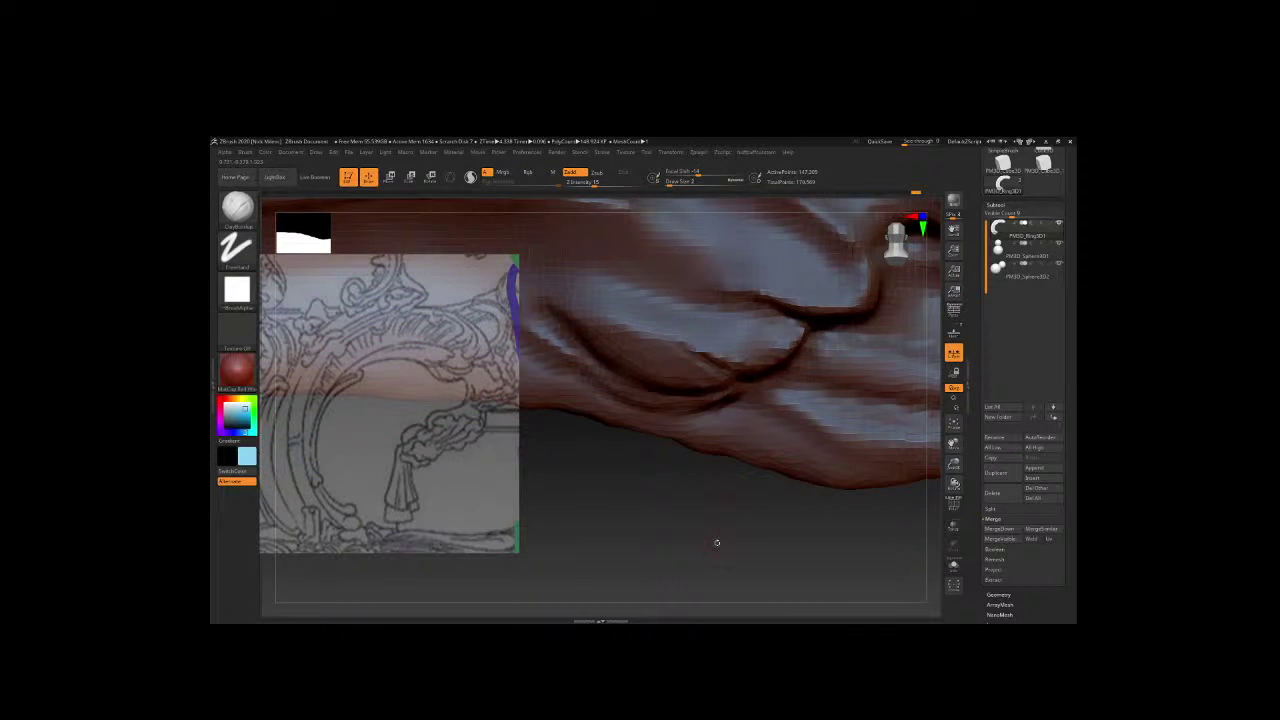
mouse_move(716, 542)
mouse_down()
mouse_move(740, 523)
mouse_move(757, 386)
mouse_up()
key(shift)
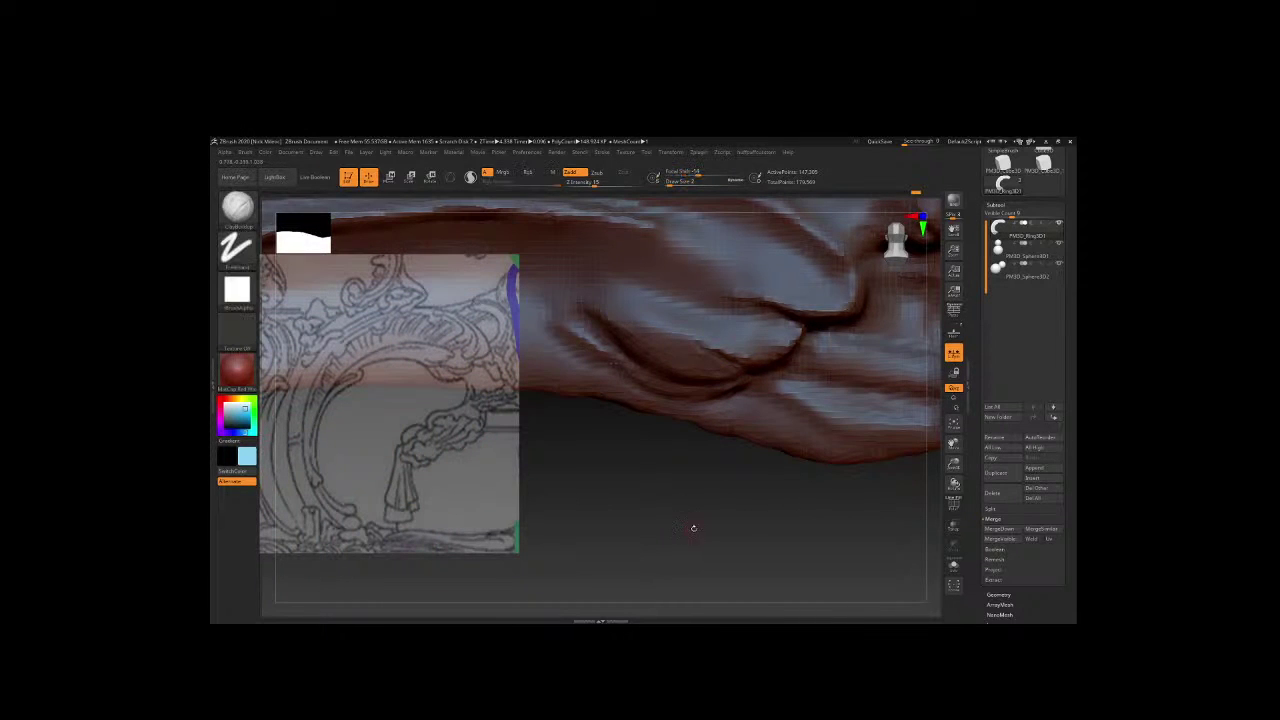
drag(700, 529, 677, 474)
Increase the brush Focal Shift and enlarge the Draw Size to 18.
key(space)
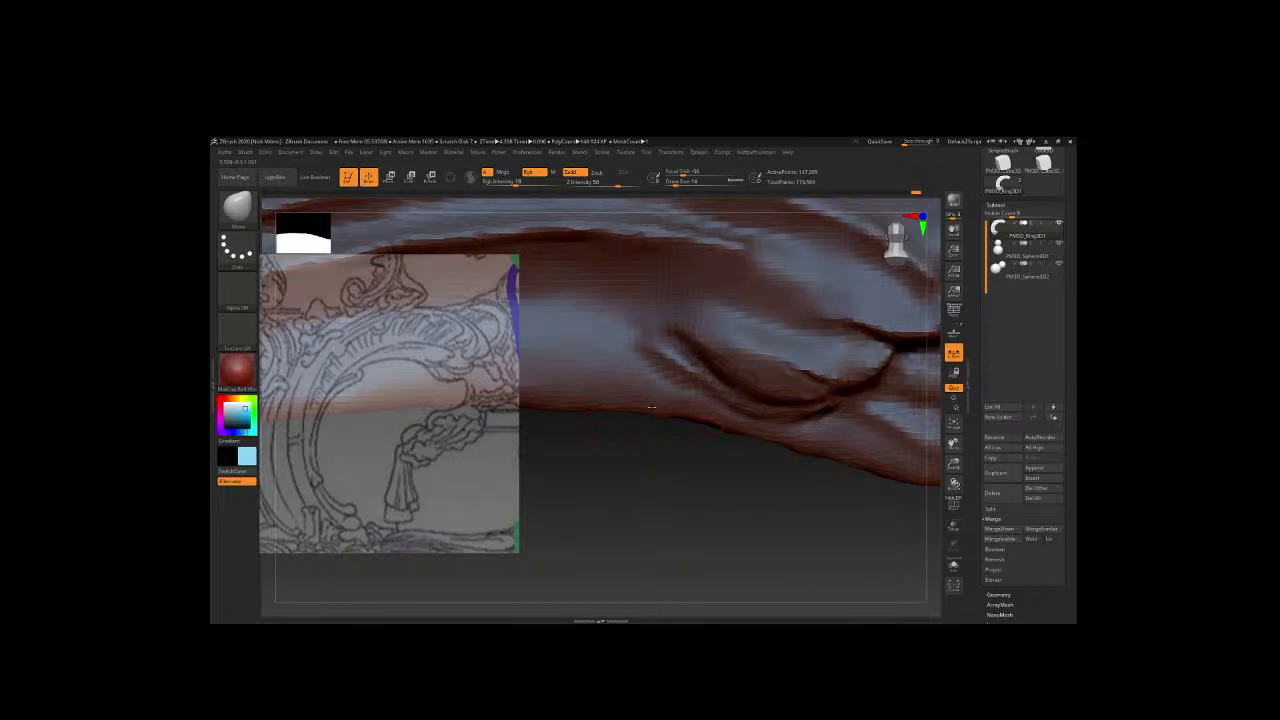
key(space)
mouse_move(660, 416)
mouse_down()
mouse_move(754, 449)
mouse_move(760, 425)
mouse_move(610, 405)
mouse_up()
key(space)
key(space)
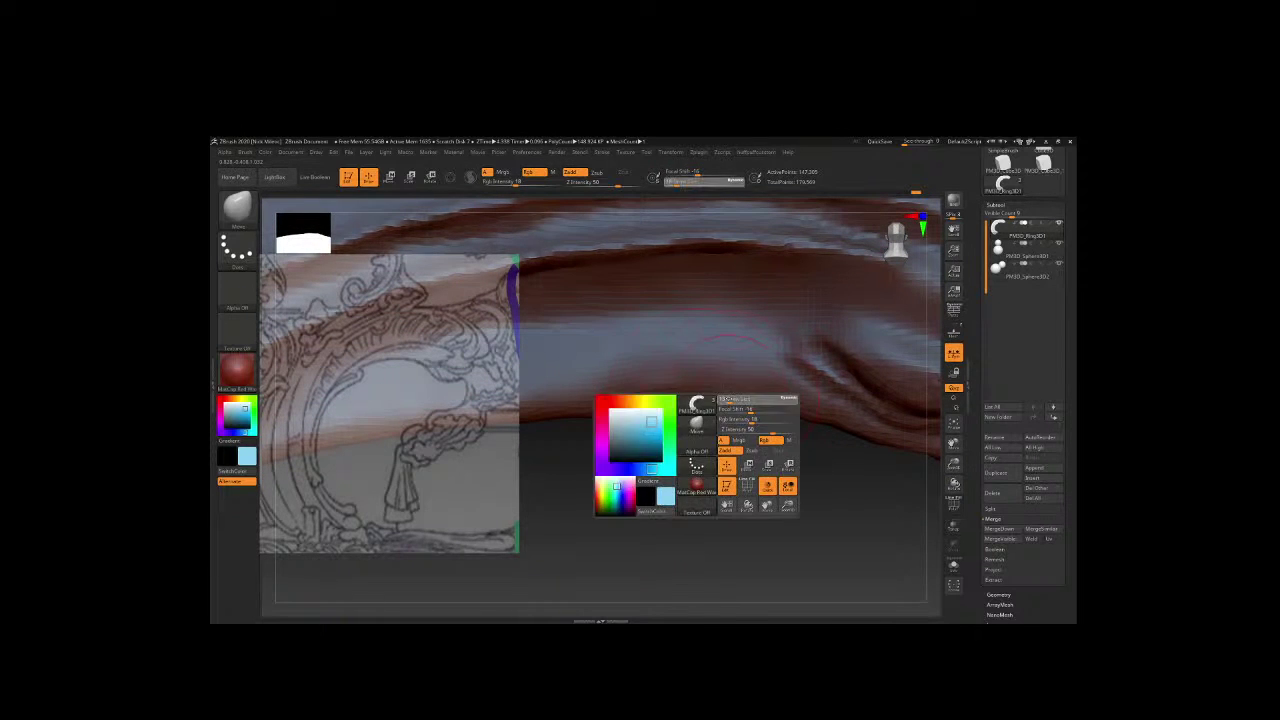
Tilt the view toward the drapery and reduce the Draw Size to 12.
key(space)
mouse_move(700, 414)
mouse_down()
mouse_move(829, 460)
mouse_move(729, 414)
mouse_move(633, 427)
mouse_up()
key(space)
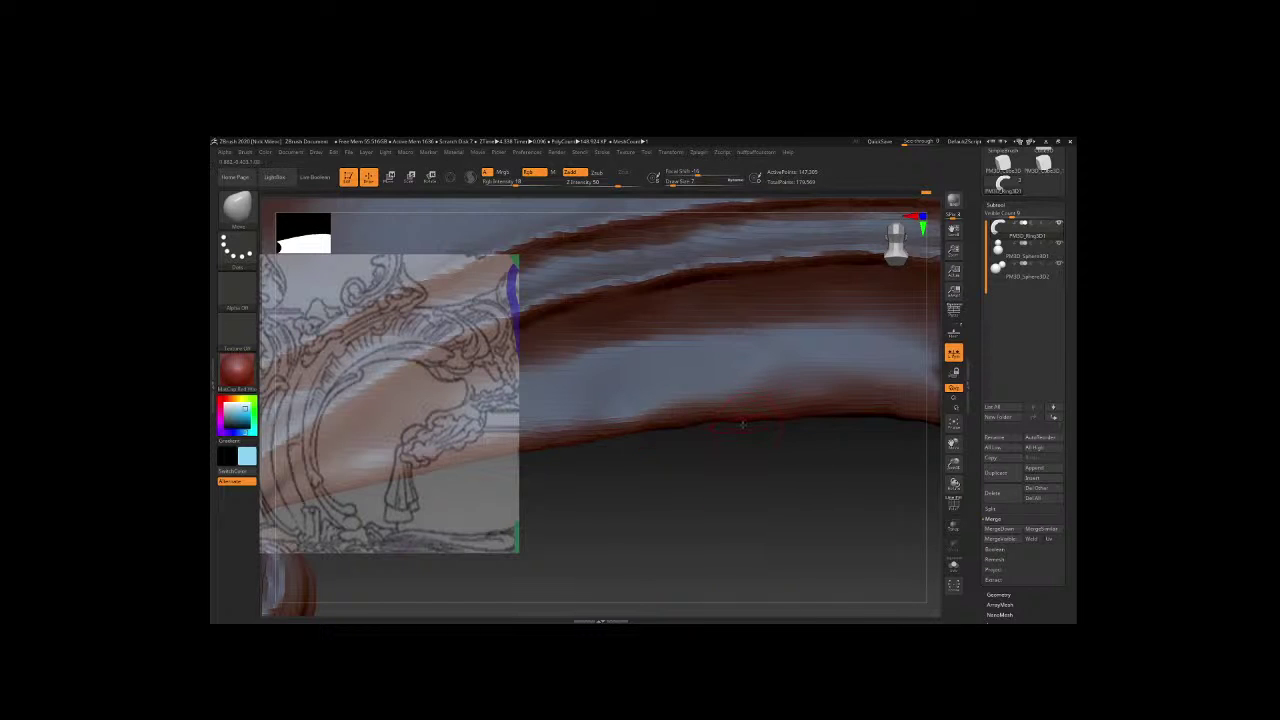
key(space)
key(space)
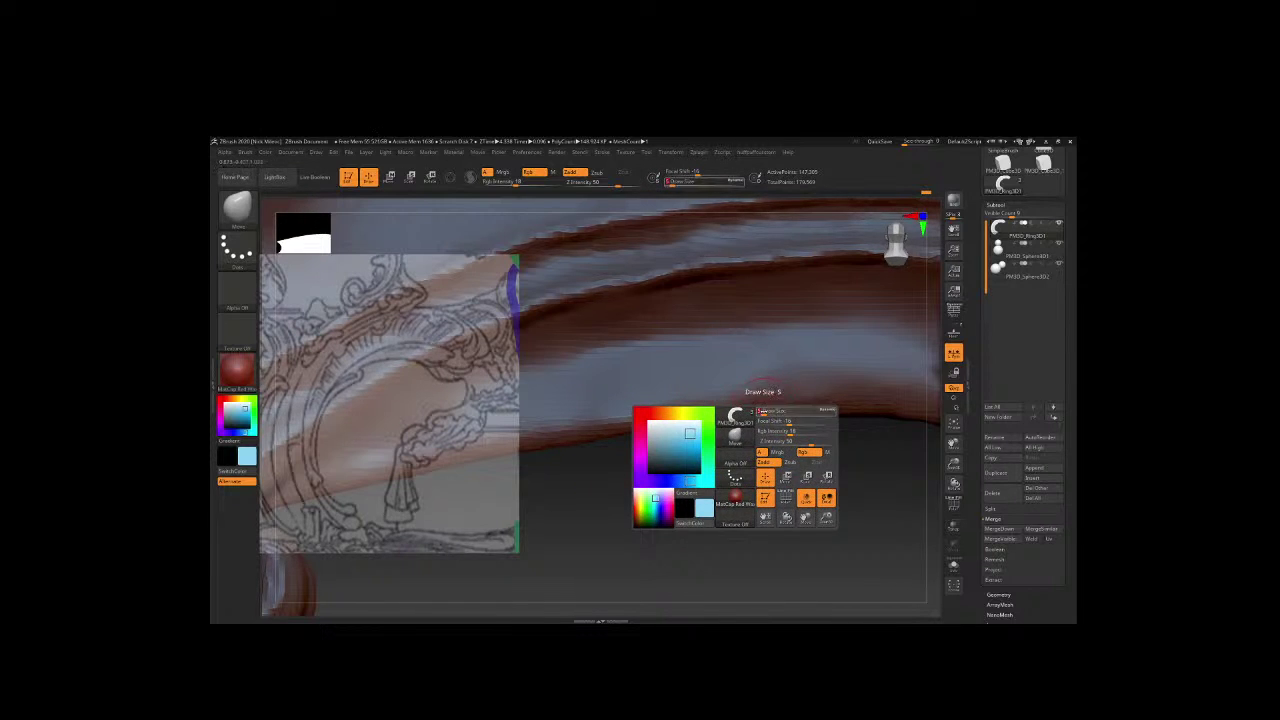
key(space)
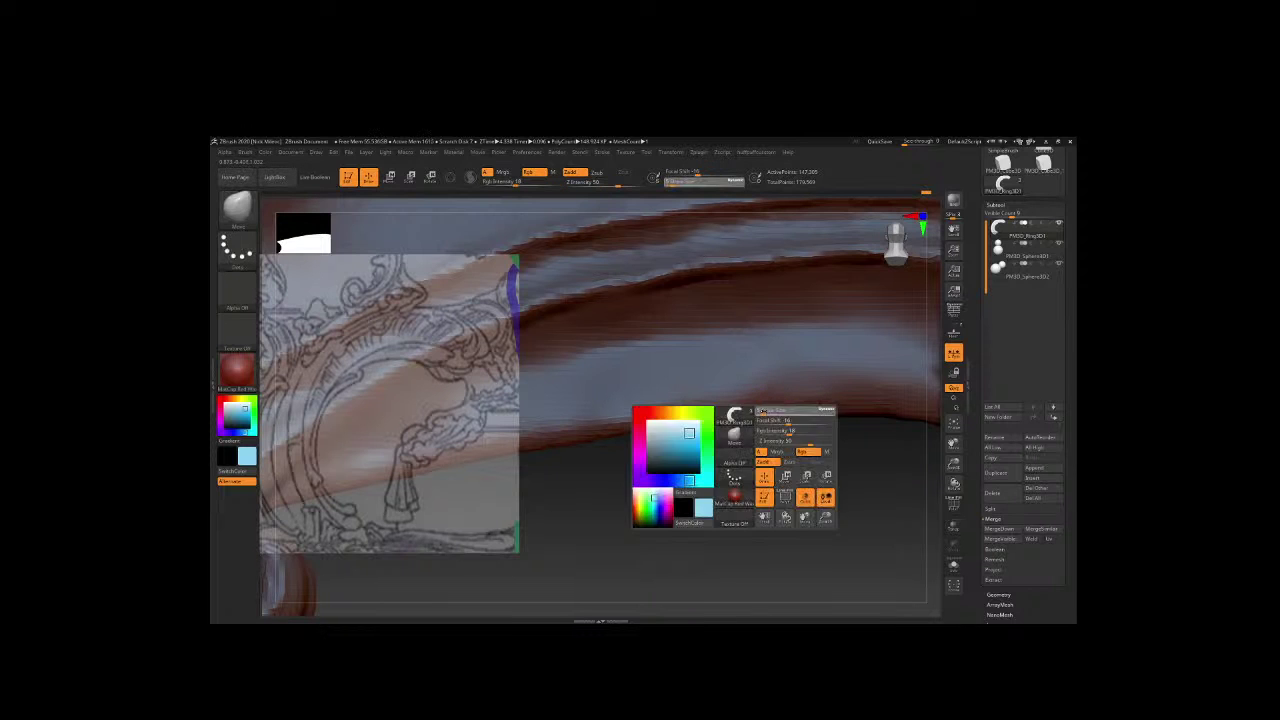
drag(870, 470, 749, 466)
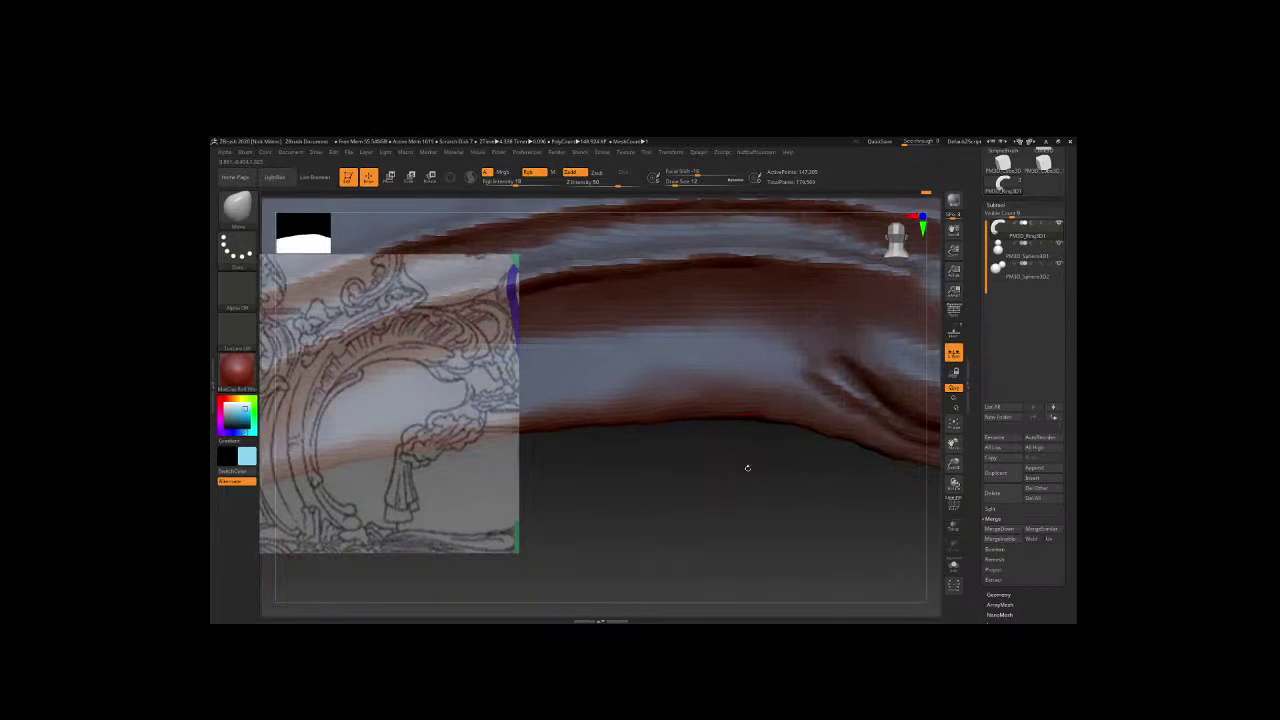
key(space)
key(space)
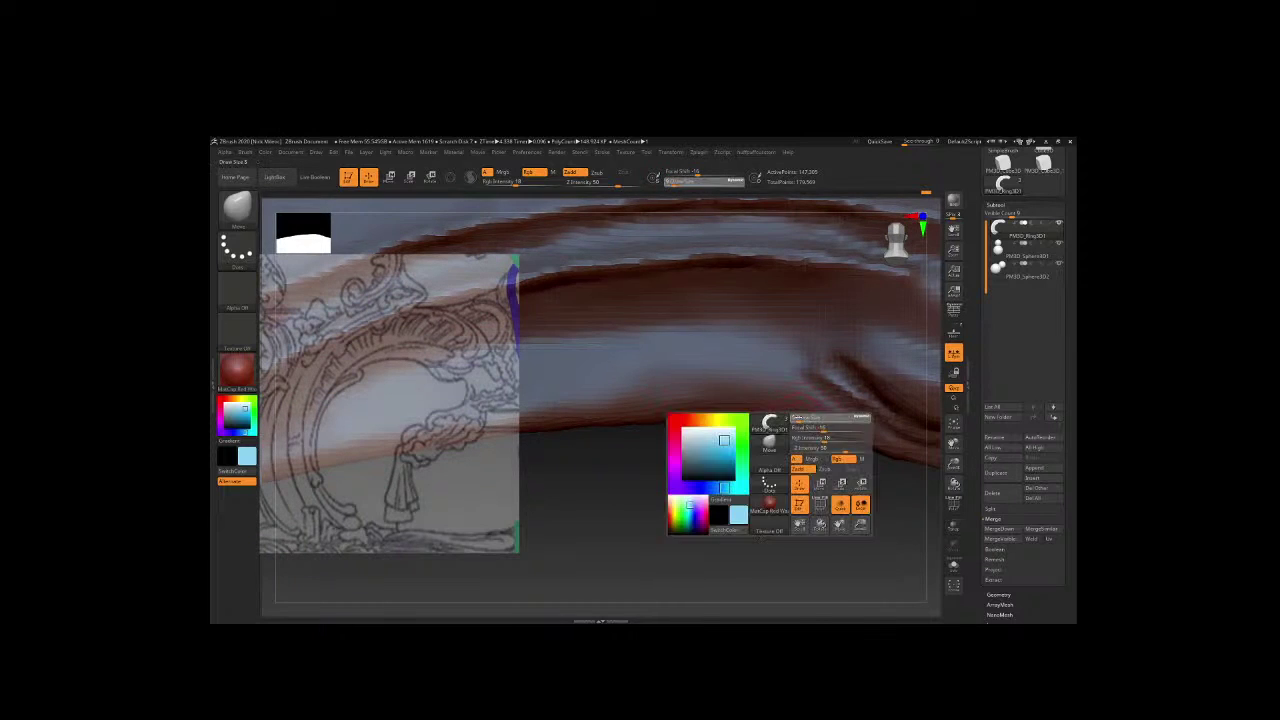
key(space)
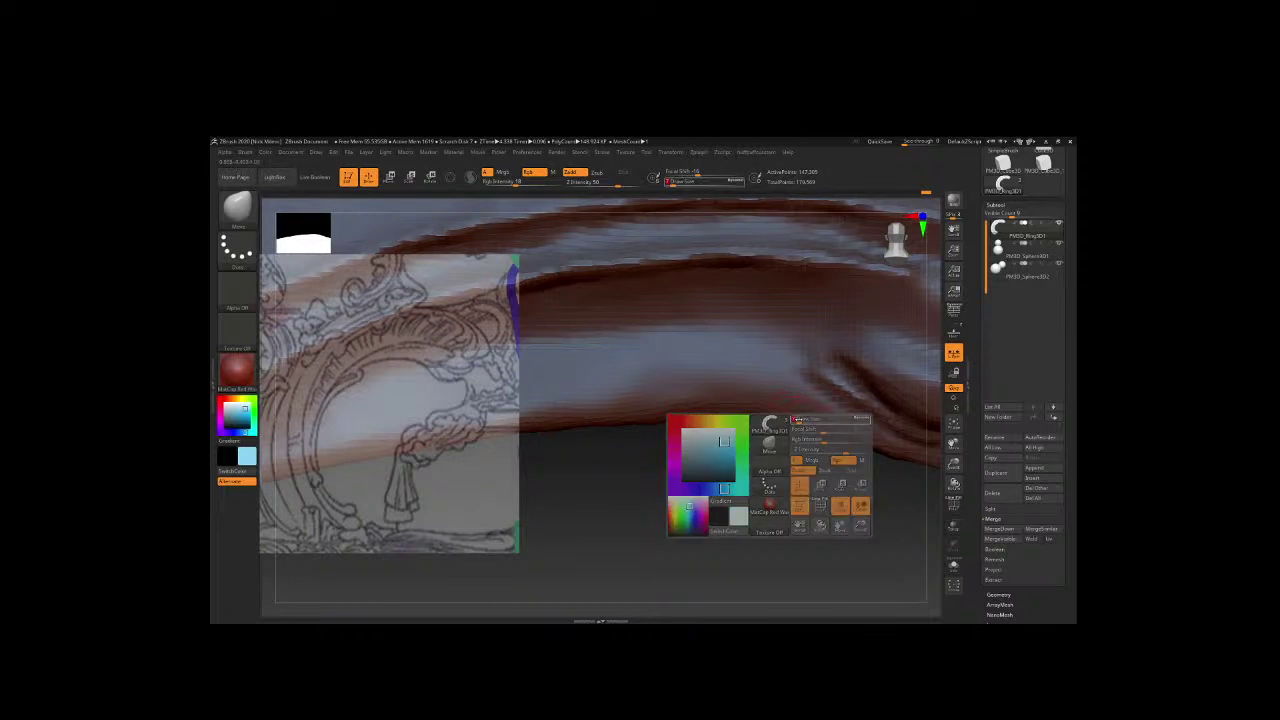
At Draw Size 20, drag the lower fold edge downward with the Move brush.
key(shift)
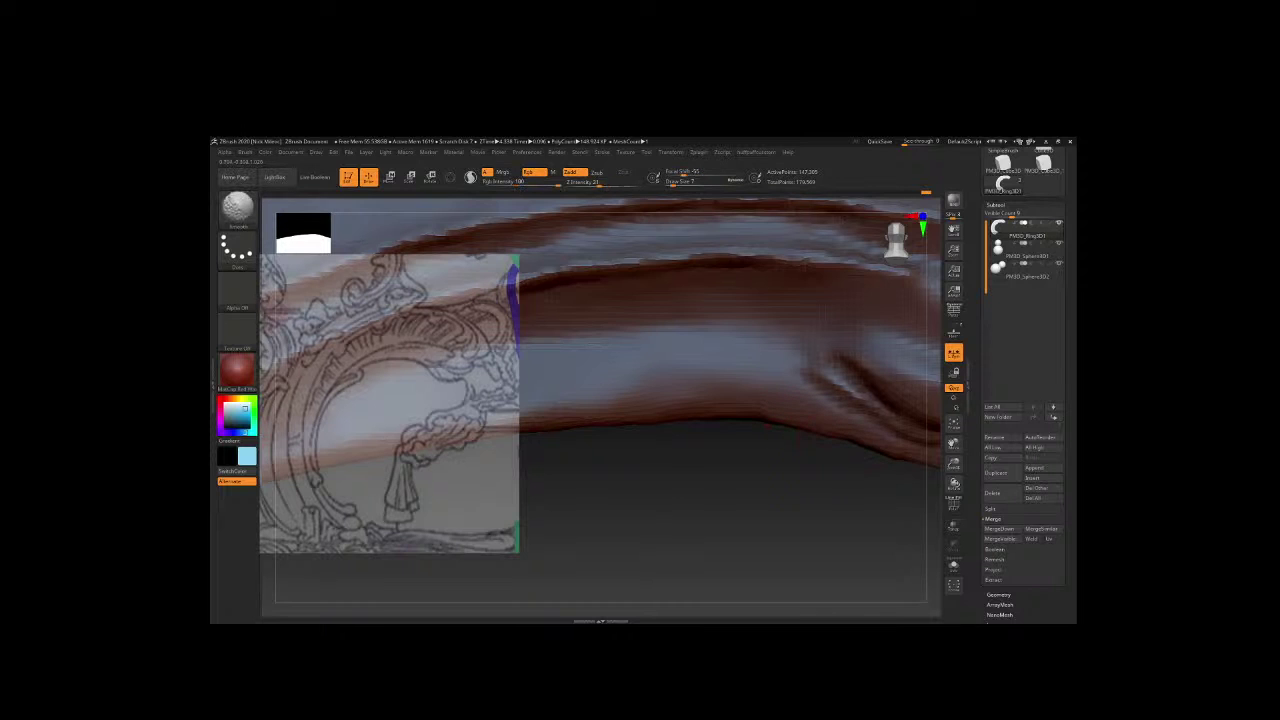
drag(796, 440, 766, 491)
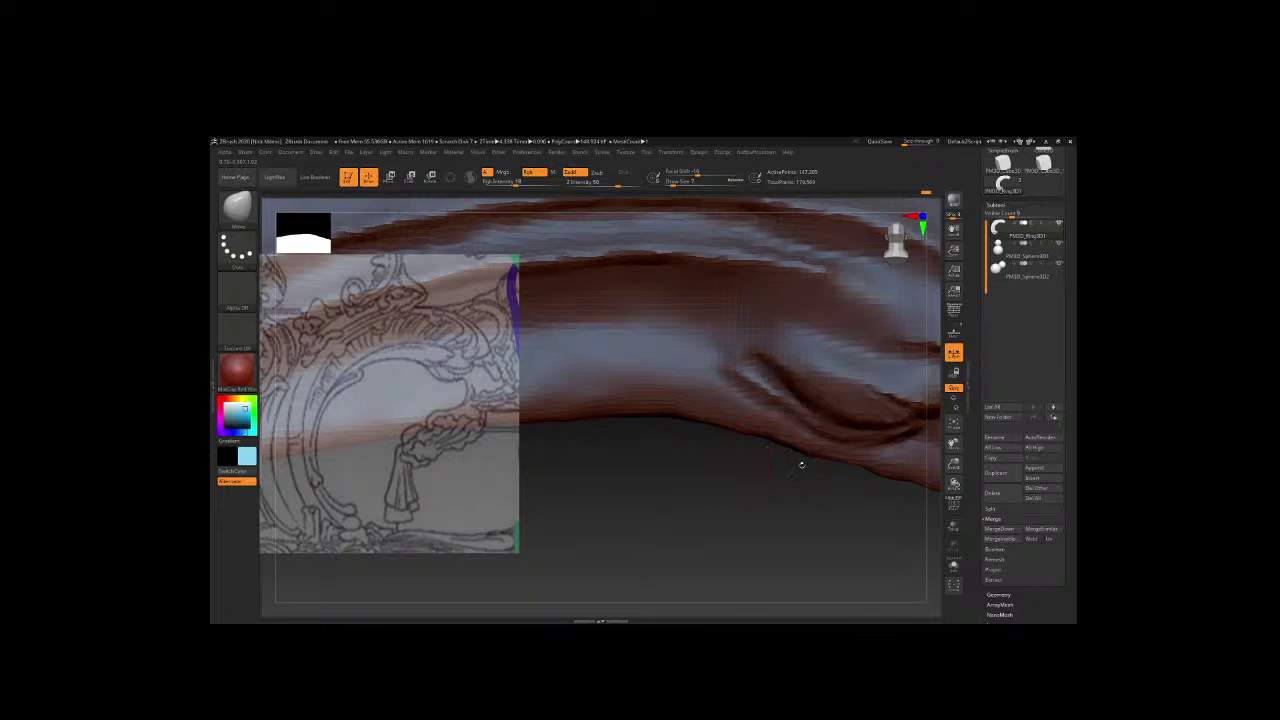
drag(809, 517, 695, 461)
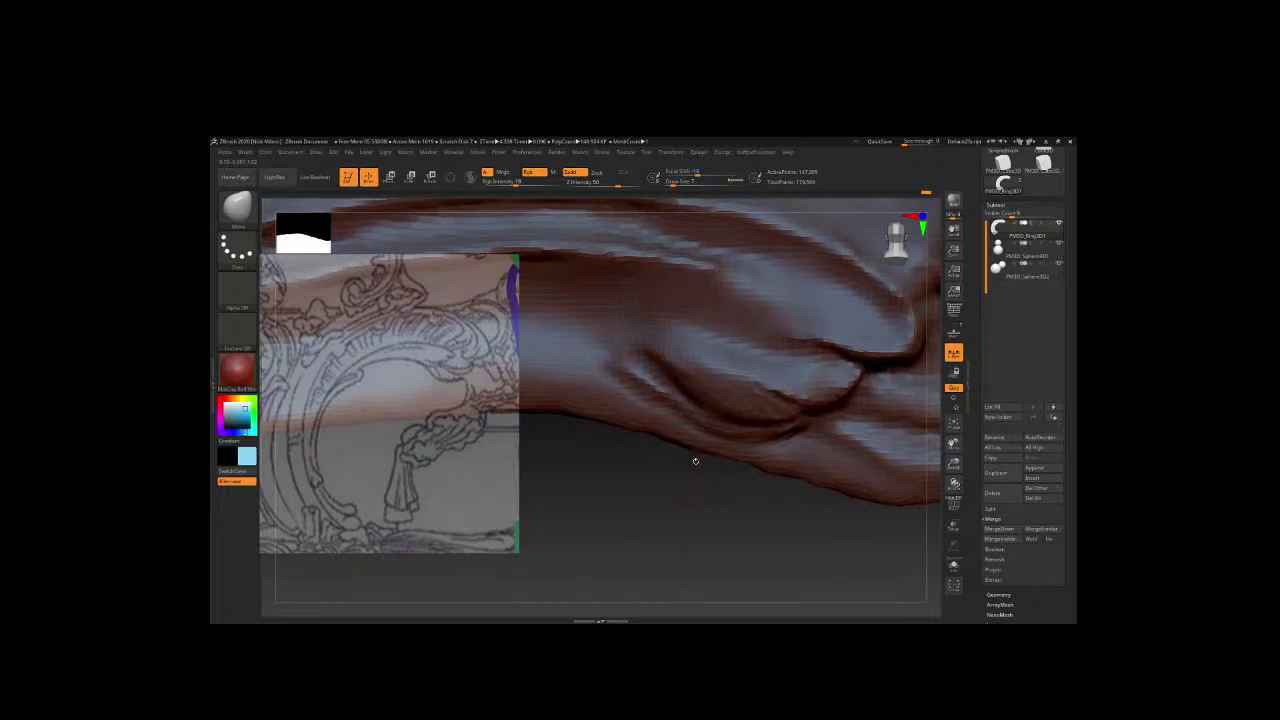
key(space)
drag(786, 459, 783, 486)
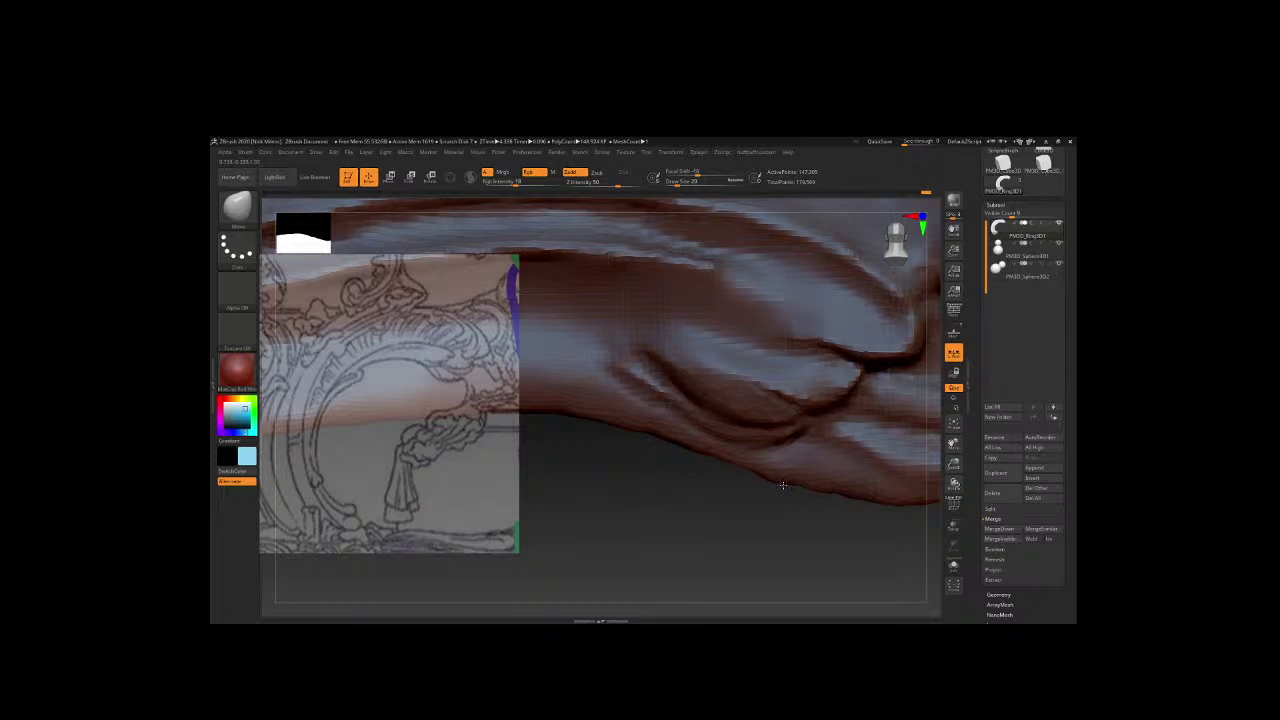
Switch to the ClayBuildup brush with the B, C, B shortcut.
key(space)
key(b)
key(c)
key(b)
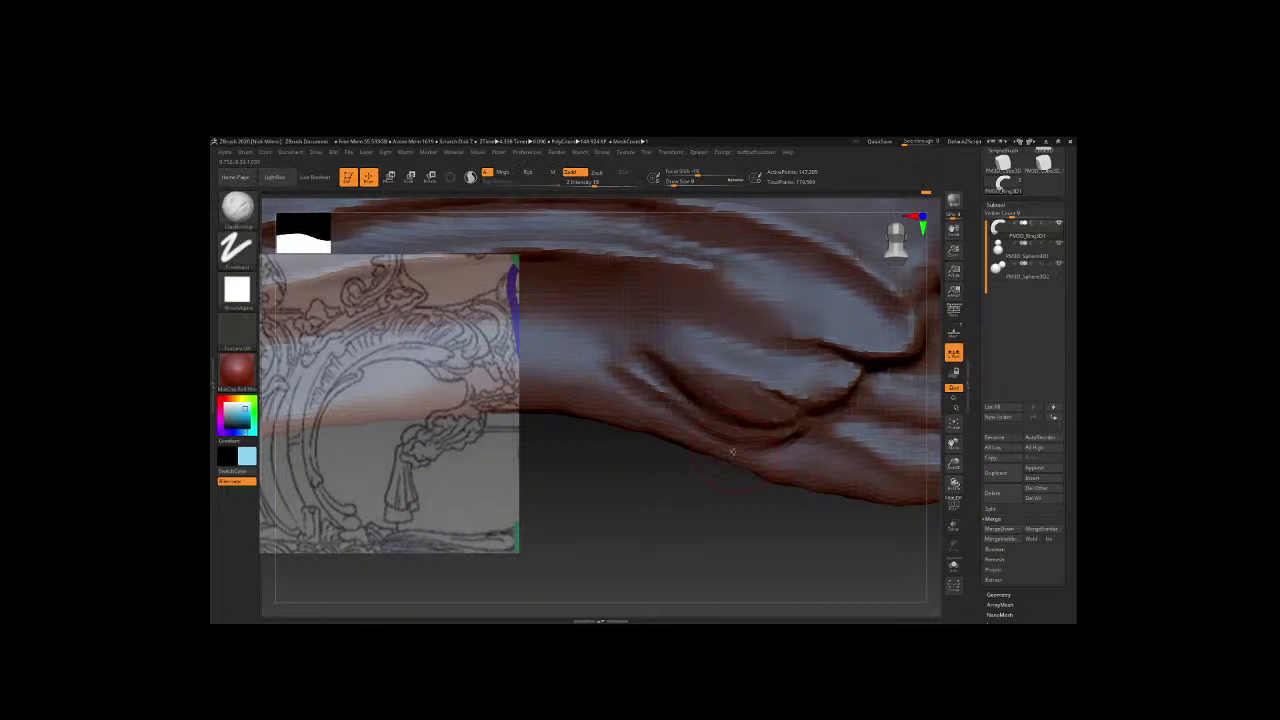
key(space)
key(b)
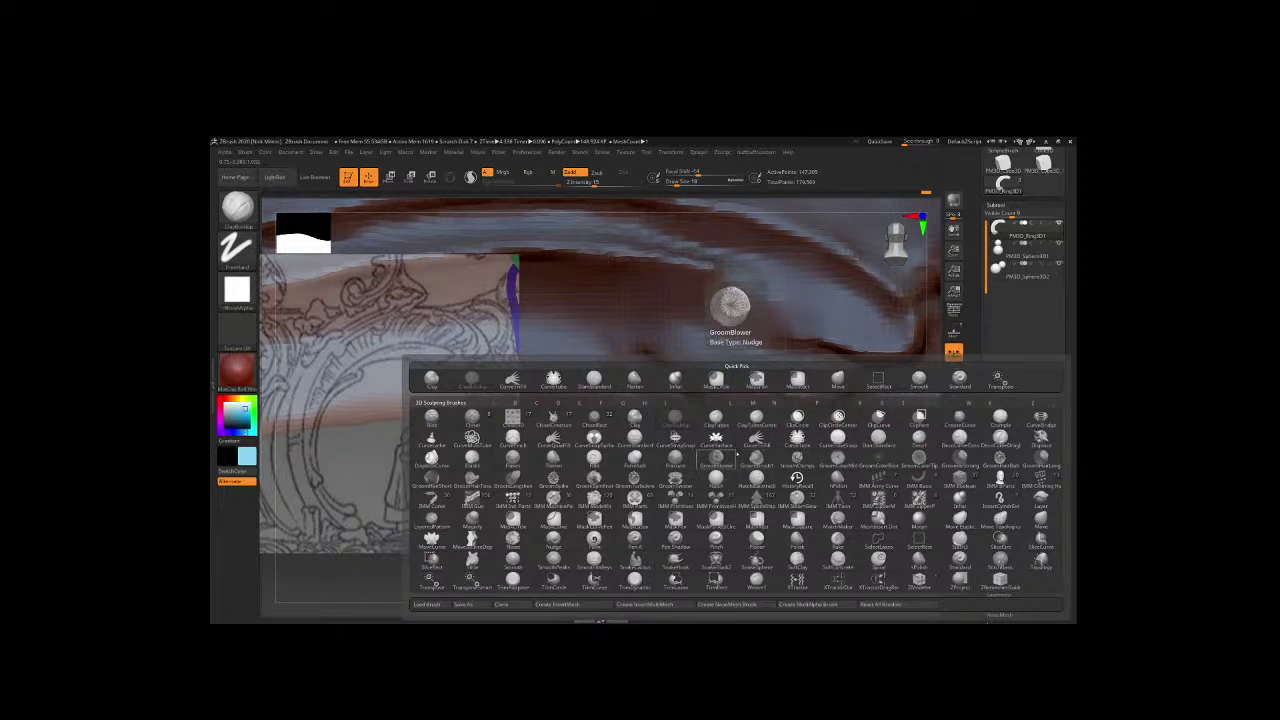
key(Escape)
key(b)
key(m)
key(v)
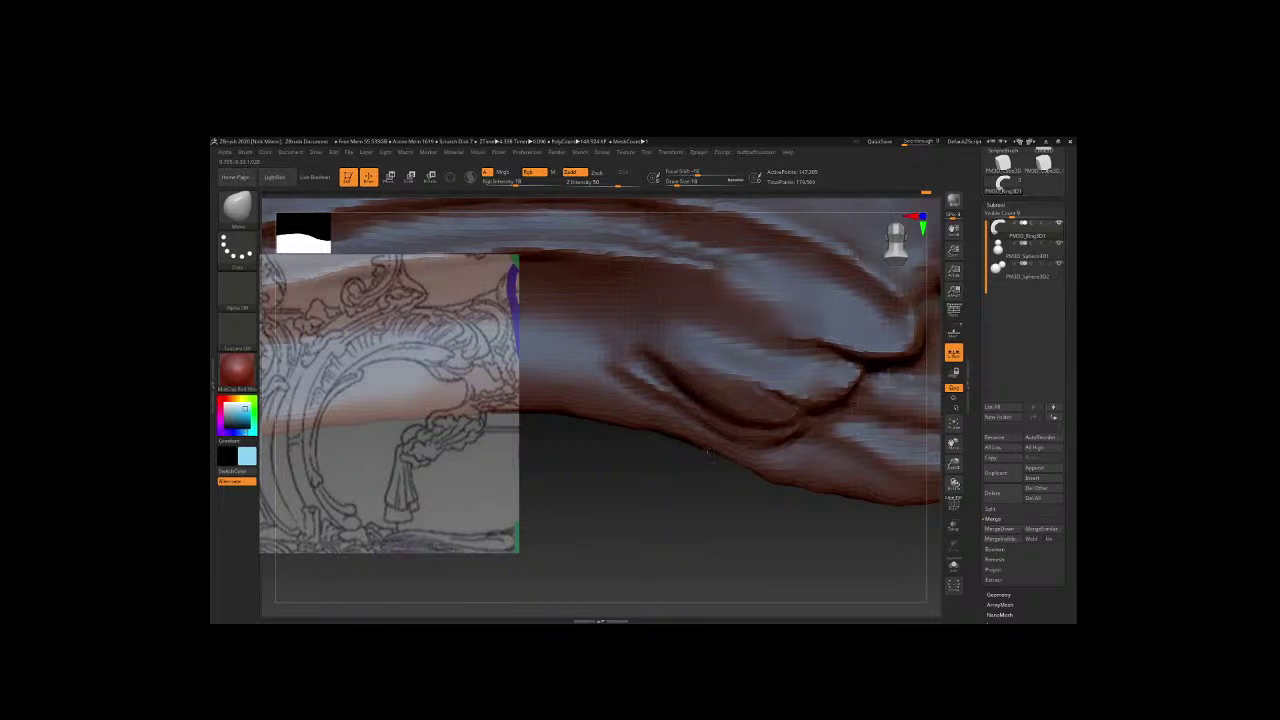
key(space)
key(b)
key(c)
key(b)
key(space)
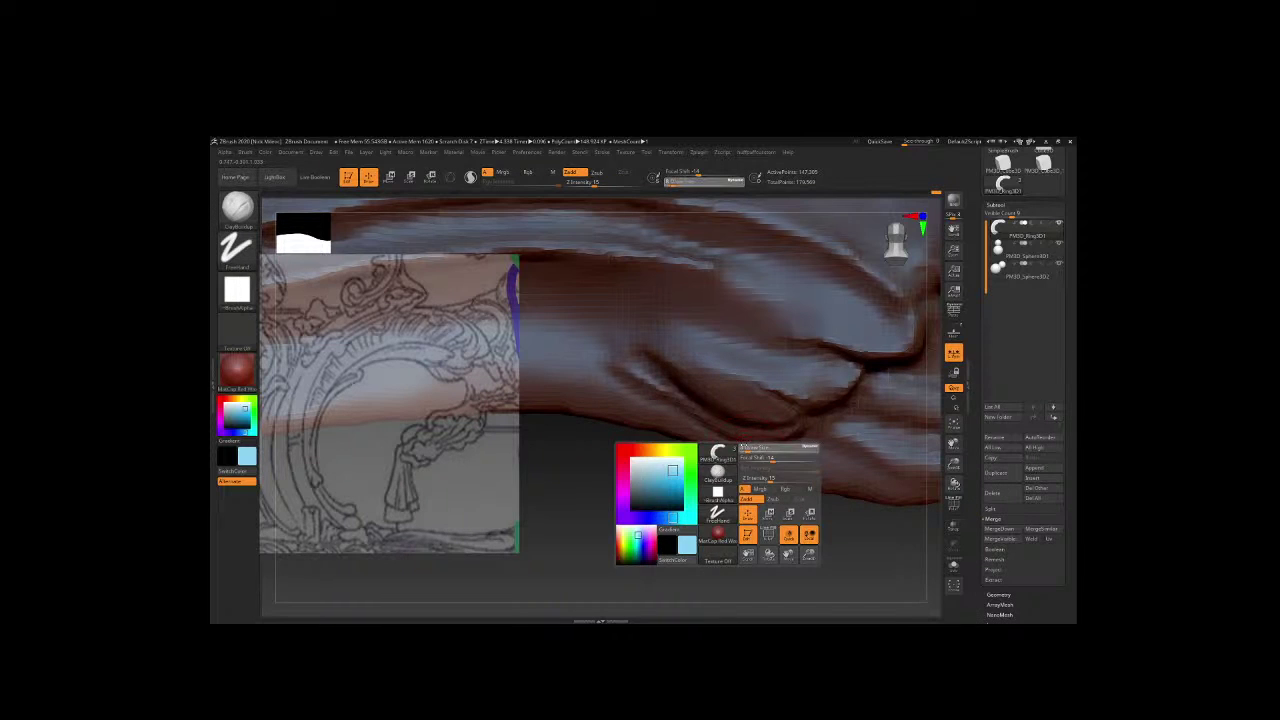
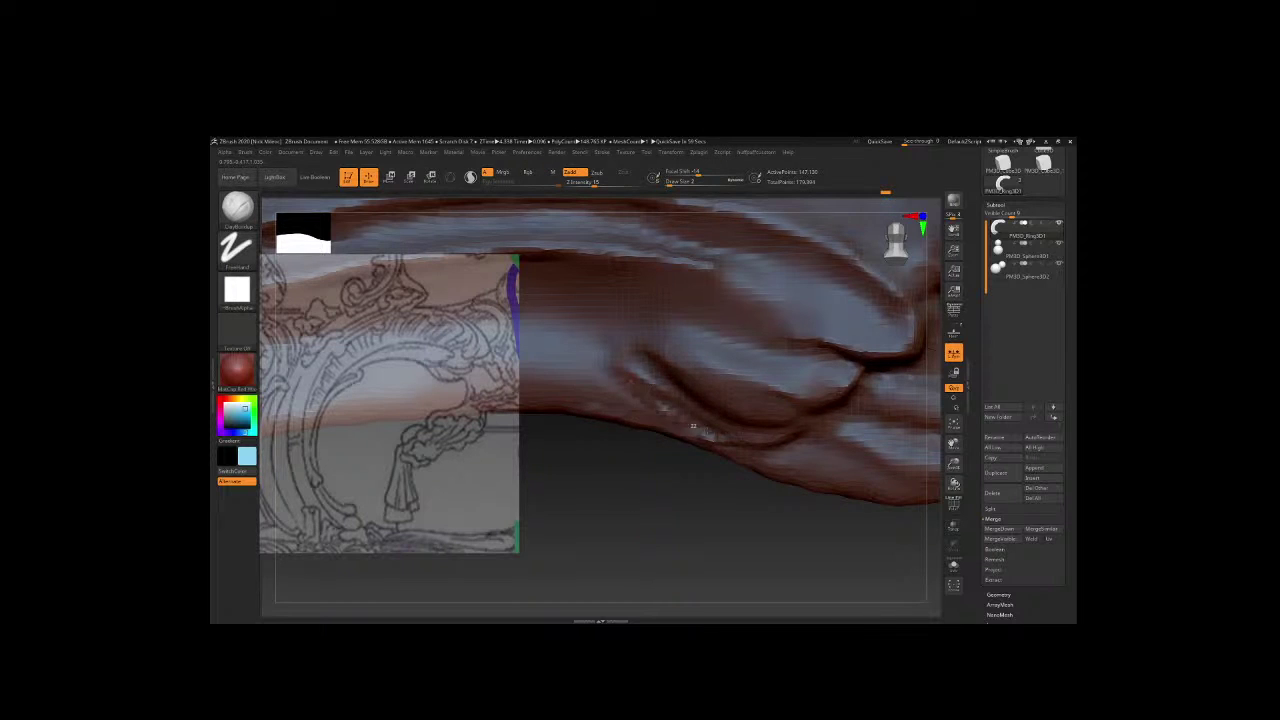
Smooth and deepen the lower crease on the tip's folds, then carve a new crease across the tip.
key(shift)
shift+drag(715, 432, 635, 370)
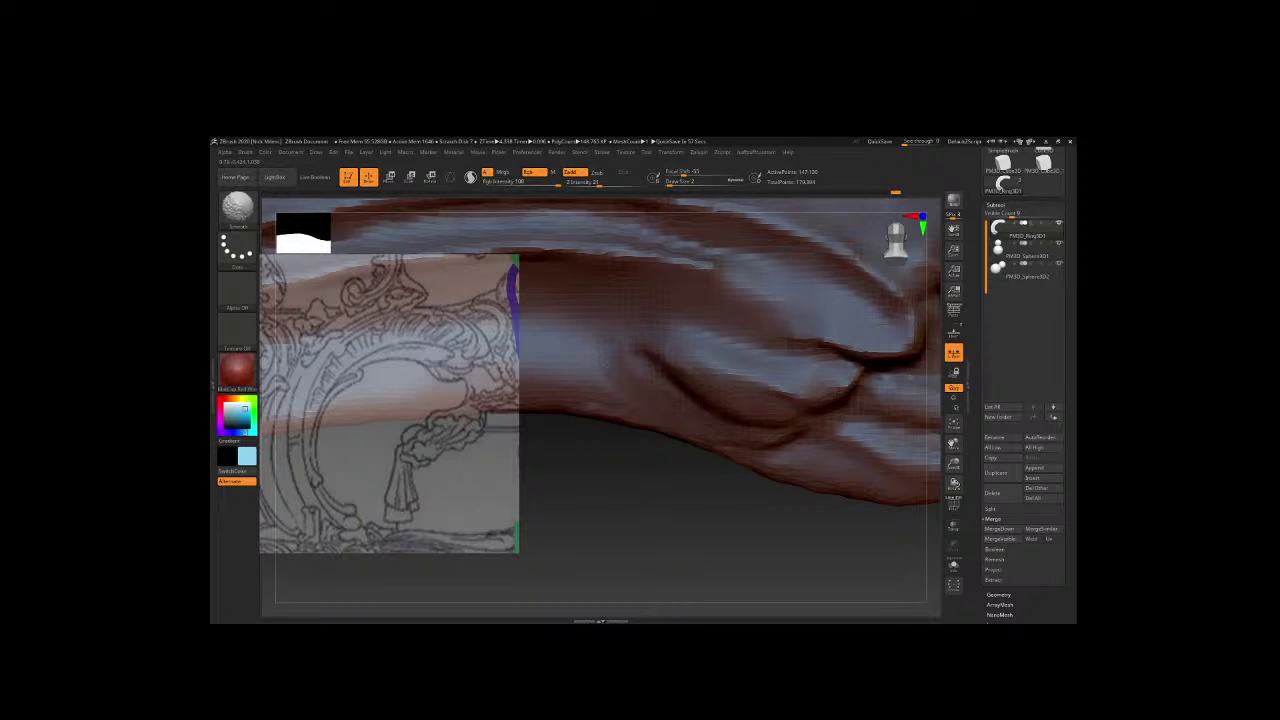
drag(588, 414, 792, 430)
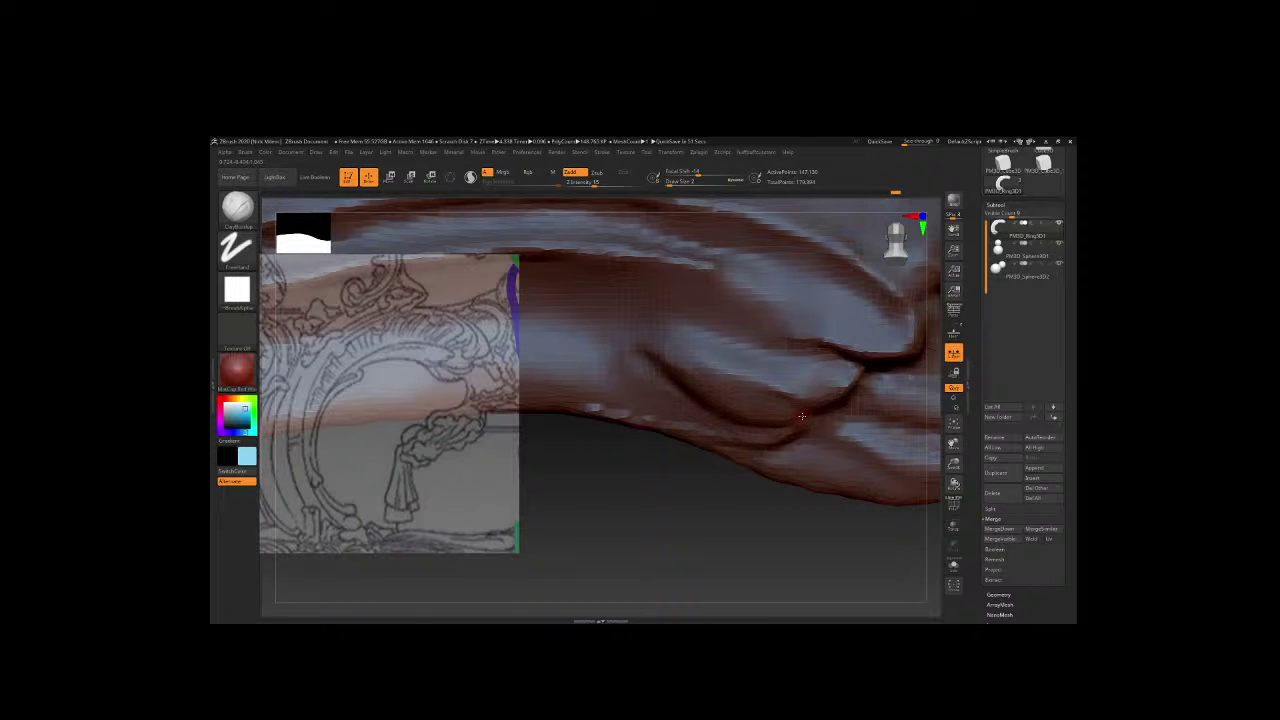
drag(806, 438, 710, 550)
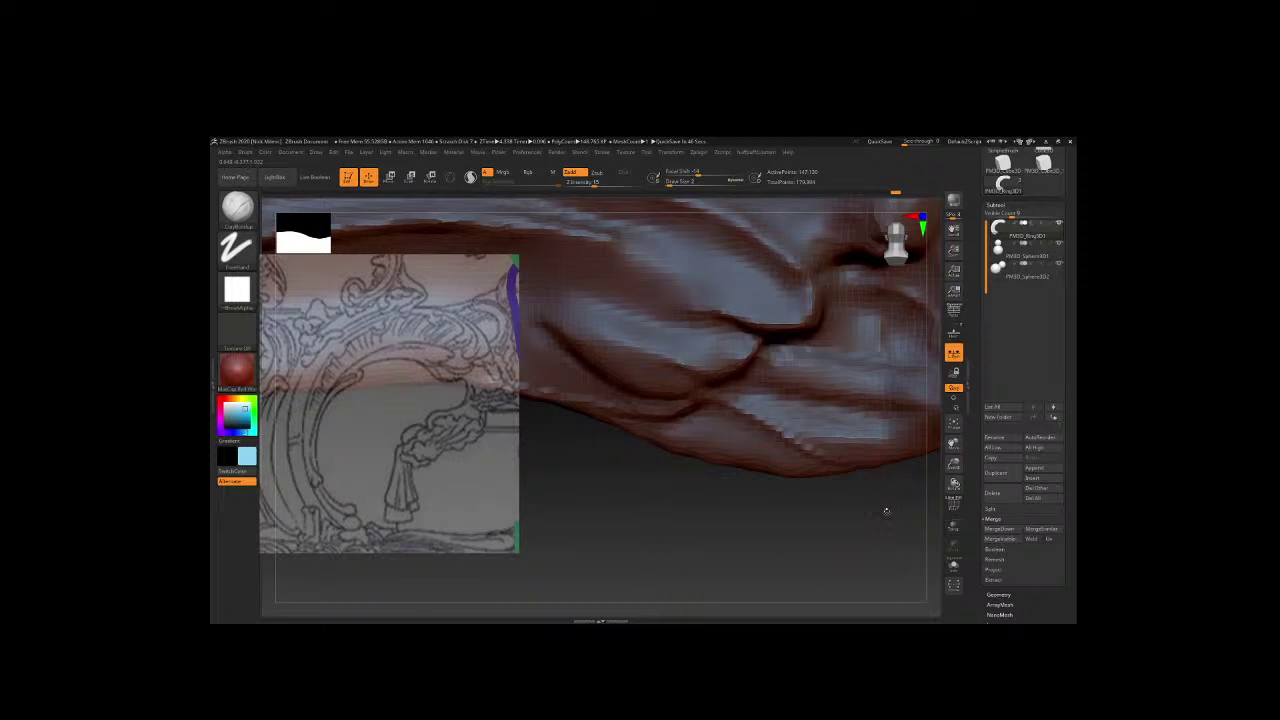
mouse_move(887, 512)
mouse_down()
mouse_move(800, 560)
mouse_move(760, 500)
mouse_up()
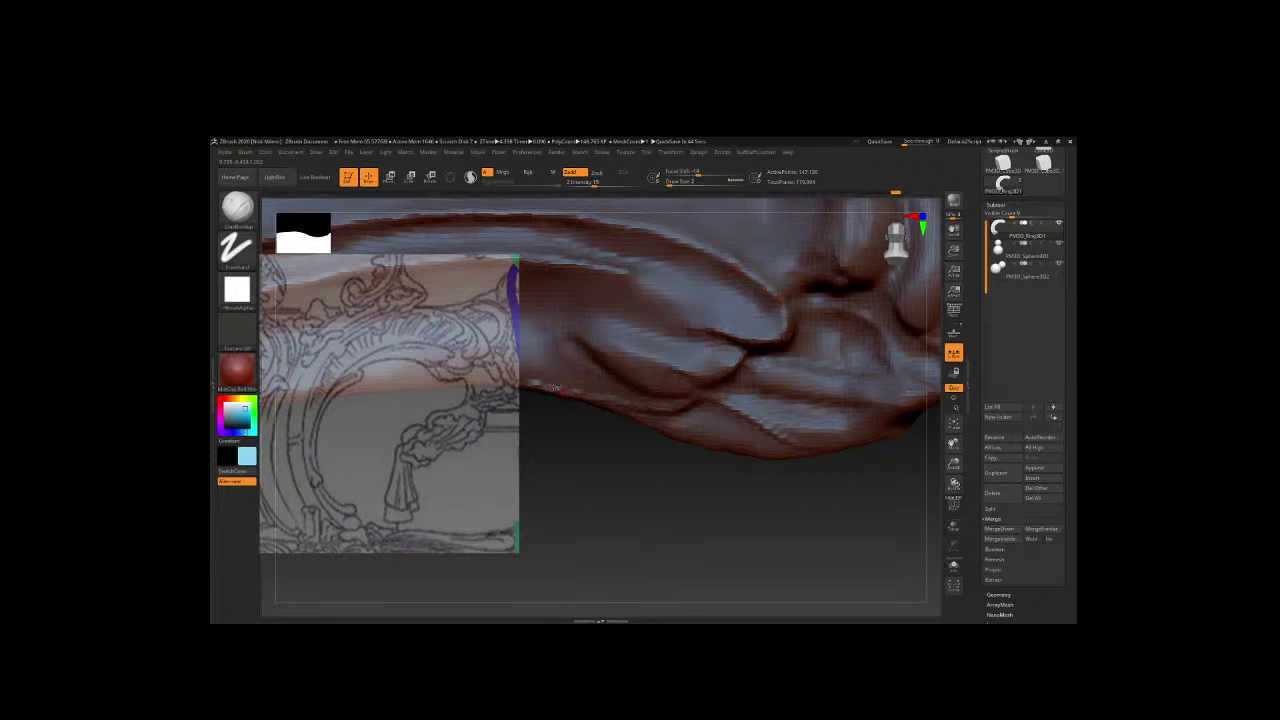
drag(566, 391, 694, 395)
drag(786, 470, 618, 387)
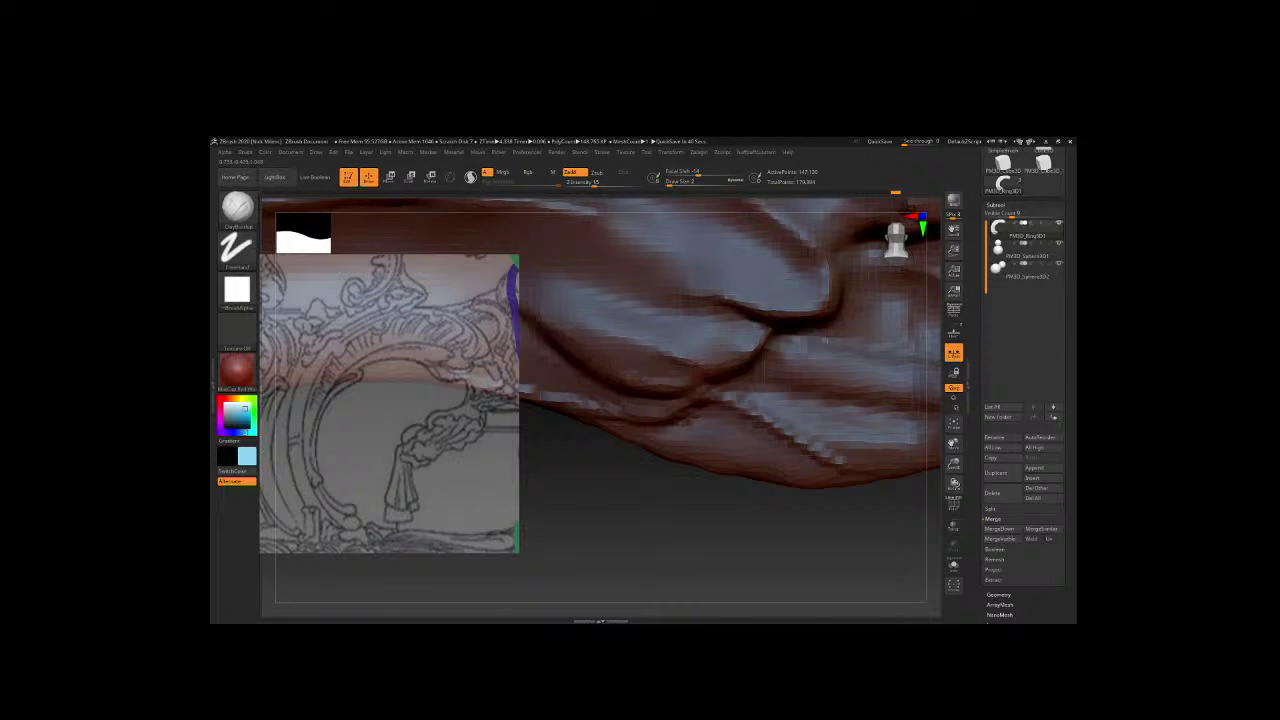
mouse_move(665, 348)
mouse_down()
mouse_move(697, 368)
mouse_move(772, 325)
mouse_up()
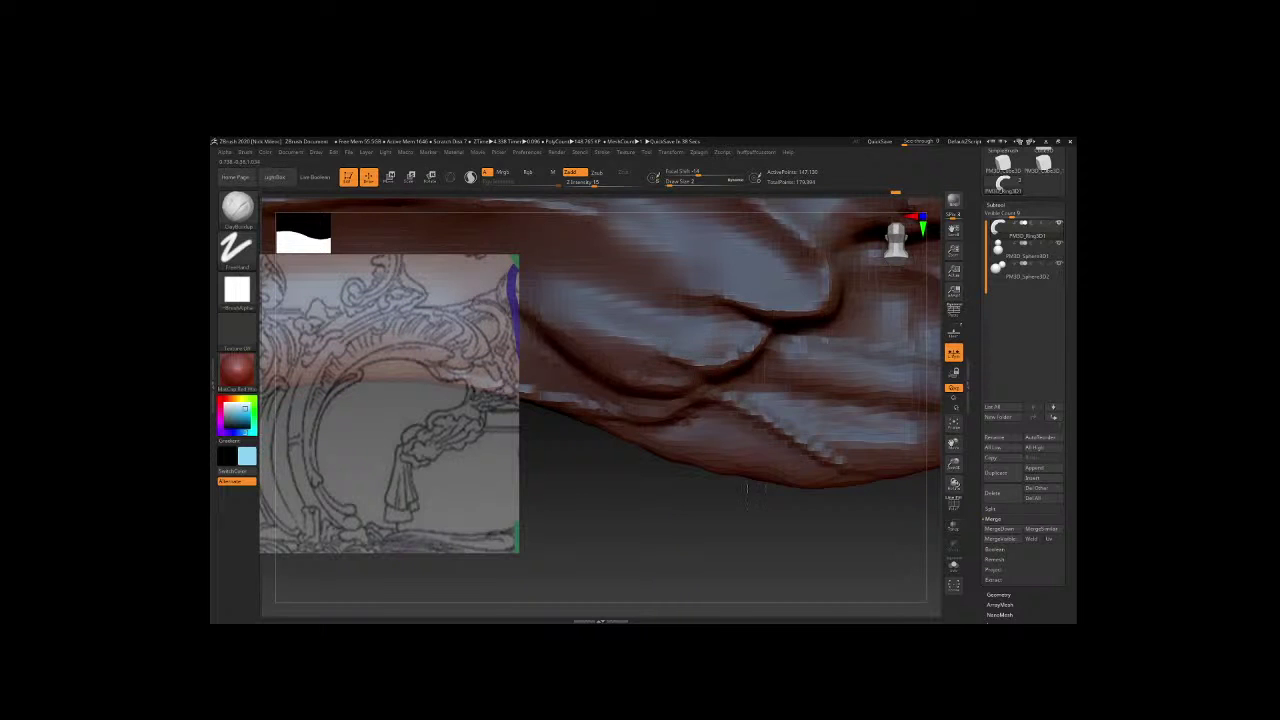
Carve additional creases running down and to the right from the existing crack.
mouse_move(747, 488)
mouse_down()
mouse_move(729, 450)
mouse_move(804, 350)
mouse_up()
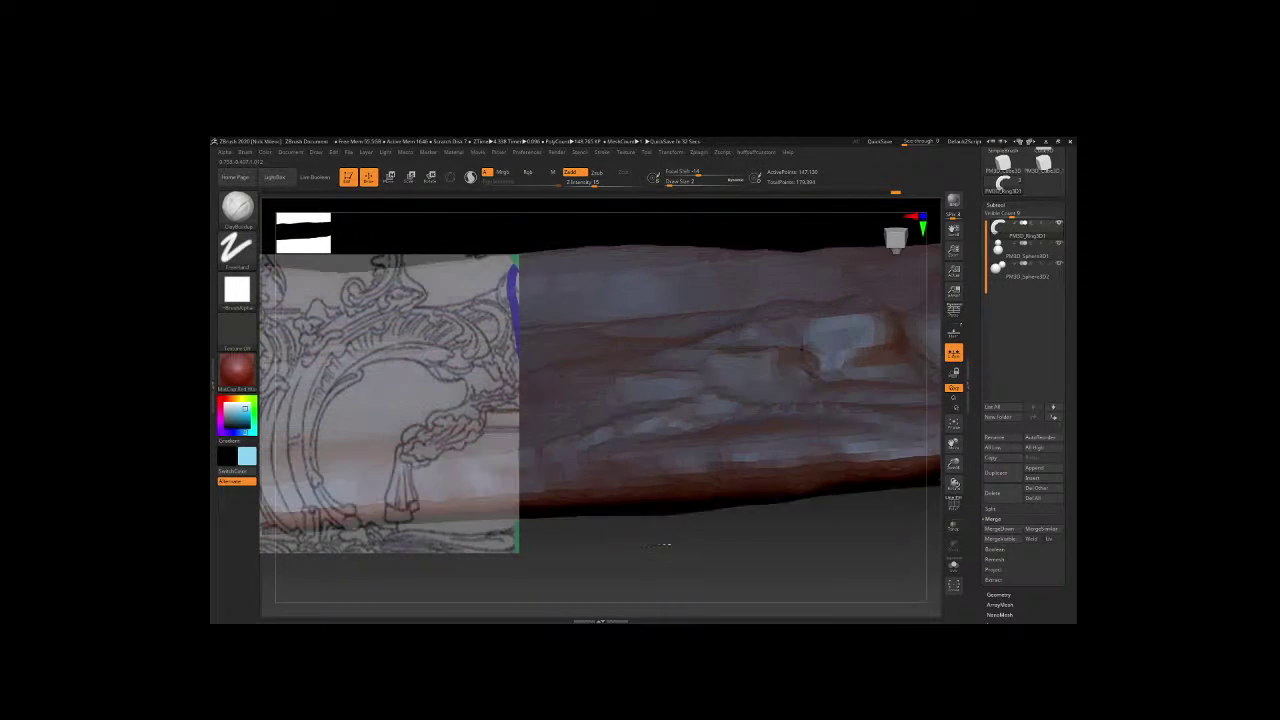
drag(656, 546, 651, 423)
key(space)
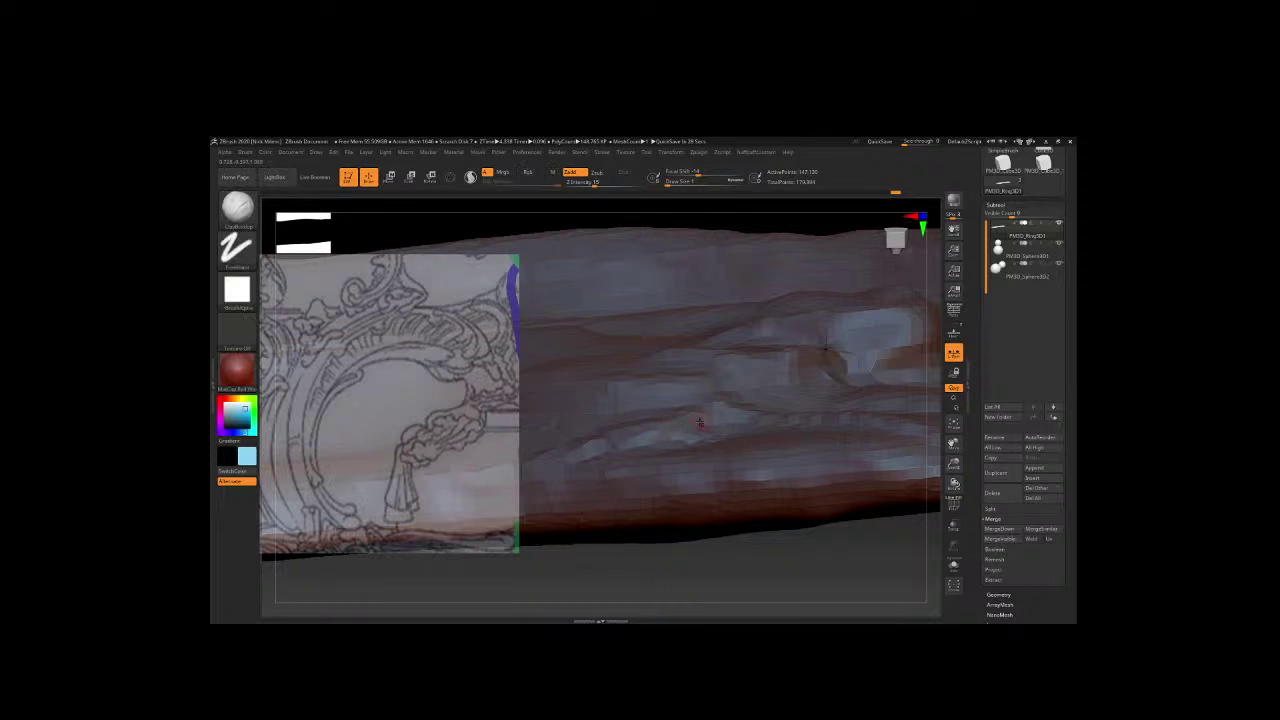
drag(743, 585, 738, 510)
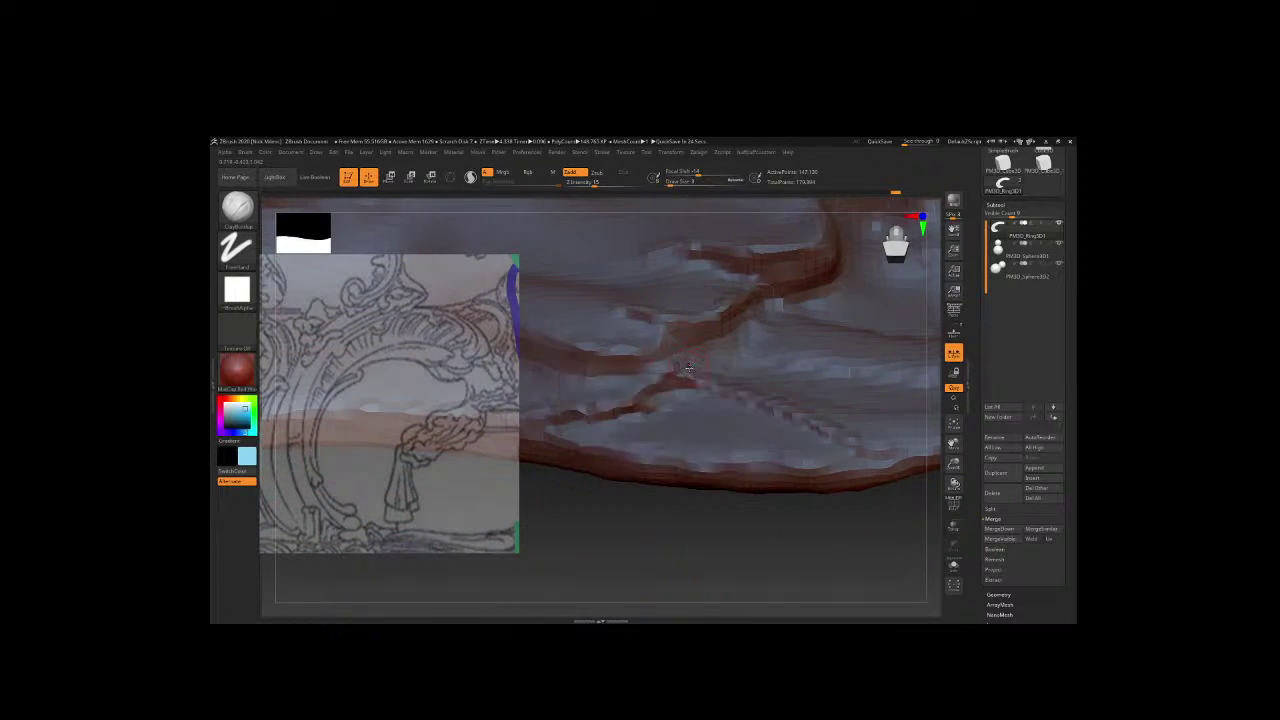
mouse_move(686, 370)
mouse_down()
mouse_move(867, 455)
mouse_move(715, 357)
mouse_move(800, 395)
mouse_move(880, 405)
mouse_move(780, 390)
mouse_move(880, 410)
mouse_up()
mouse_move(900, 480)
mouse_down()
mouse_move(897, 507)
mouse_move(805, 455)
mouse_move(810, 500)
mouse_move(782, 545)
mouse_move(782, 534)
mouse_up()
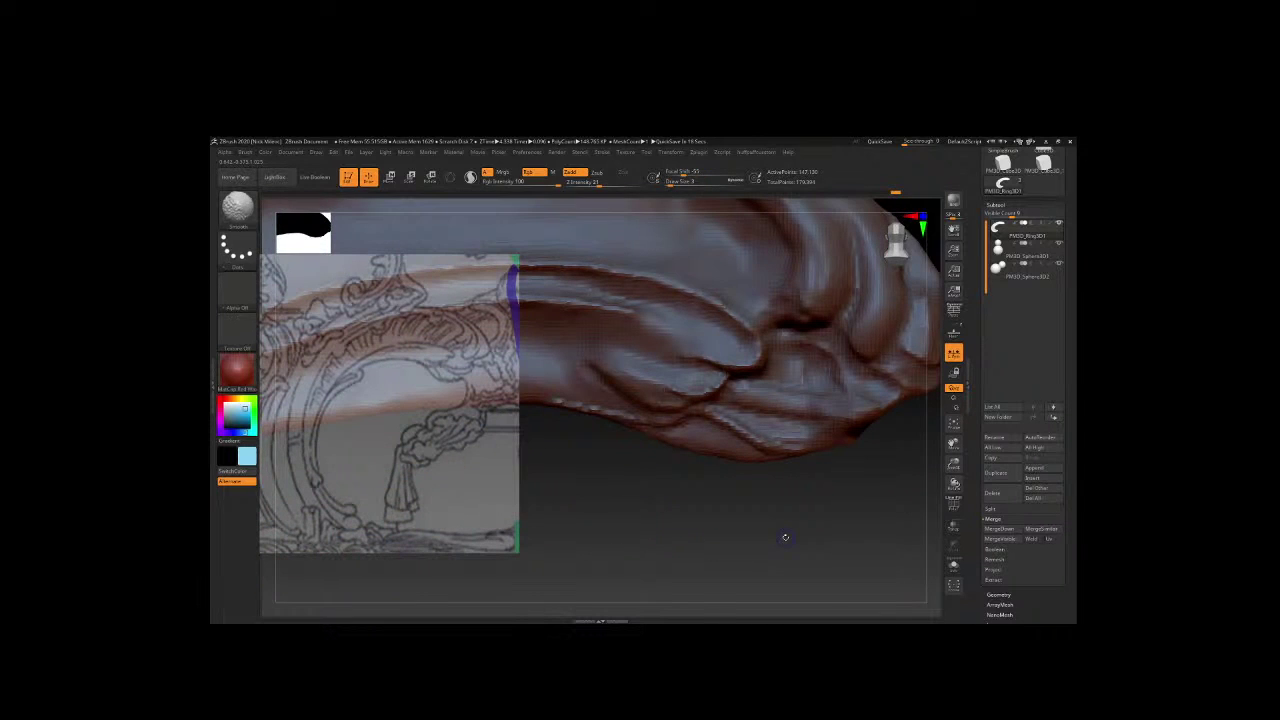
Lower the brush size and intensity, then smooth the bumpy surface on the fold.
drag(770, 471, 716, 417)
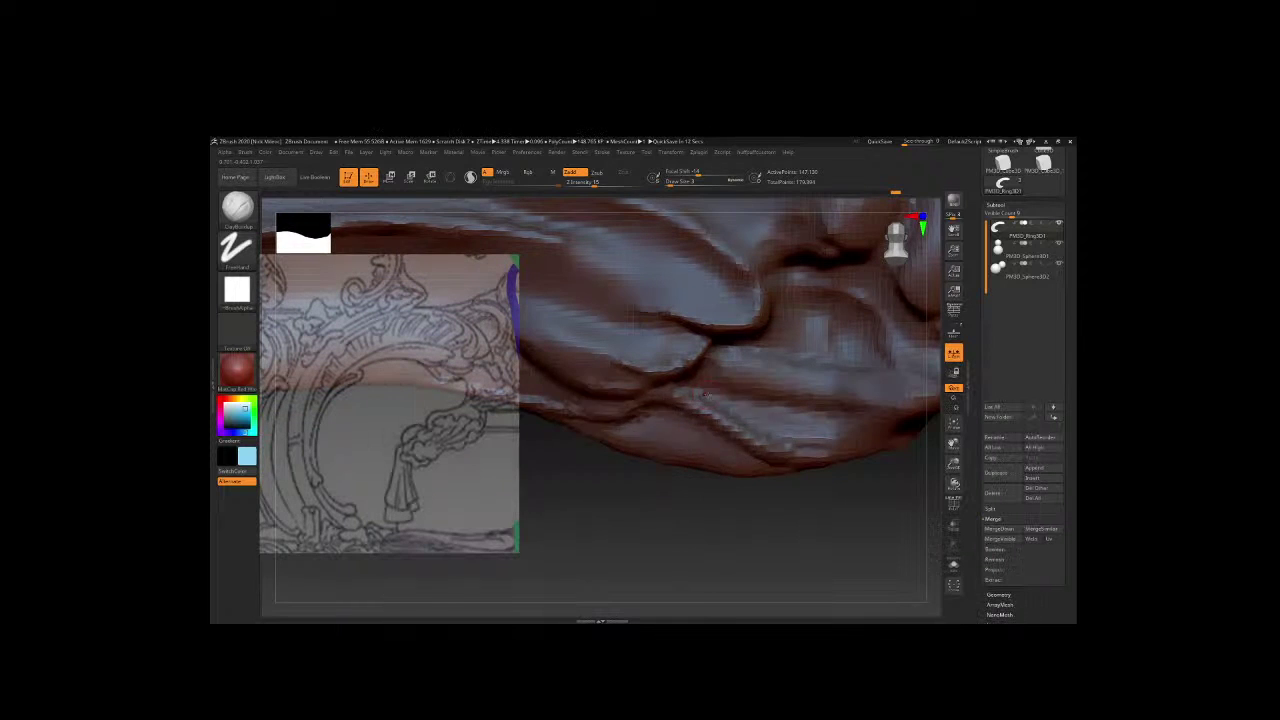
key(space)
drag(740, 398, 720, 398)
drag(720, 425, 745, 425)
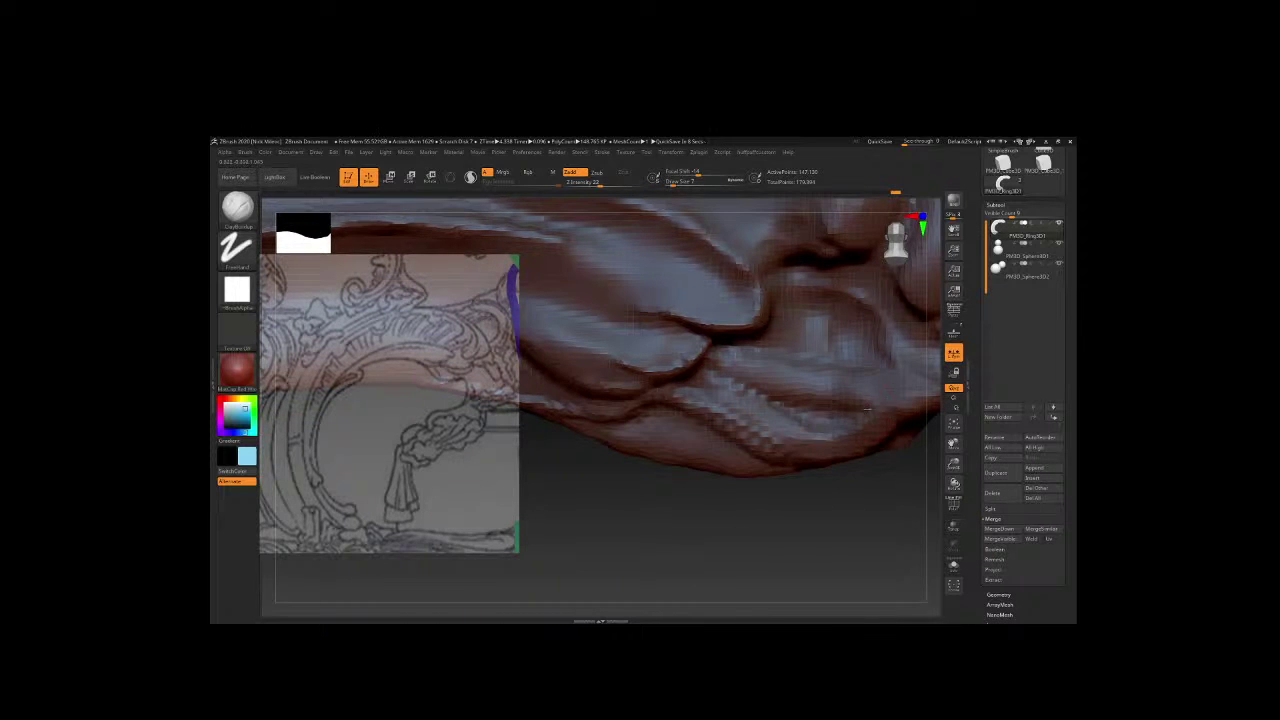
mouse_move(784, 430)
shift+mouse_down()
mouse_move(810, 413)
mouse_move(806, 423)
shift+mouse_up()
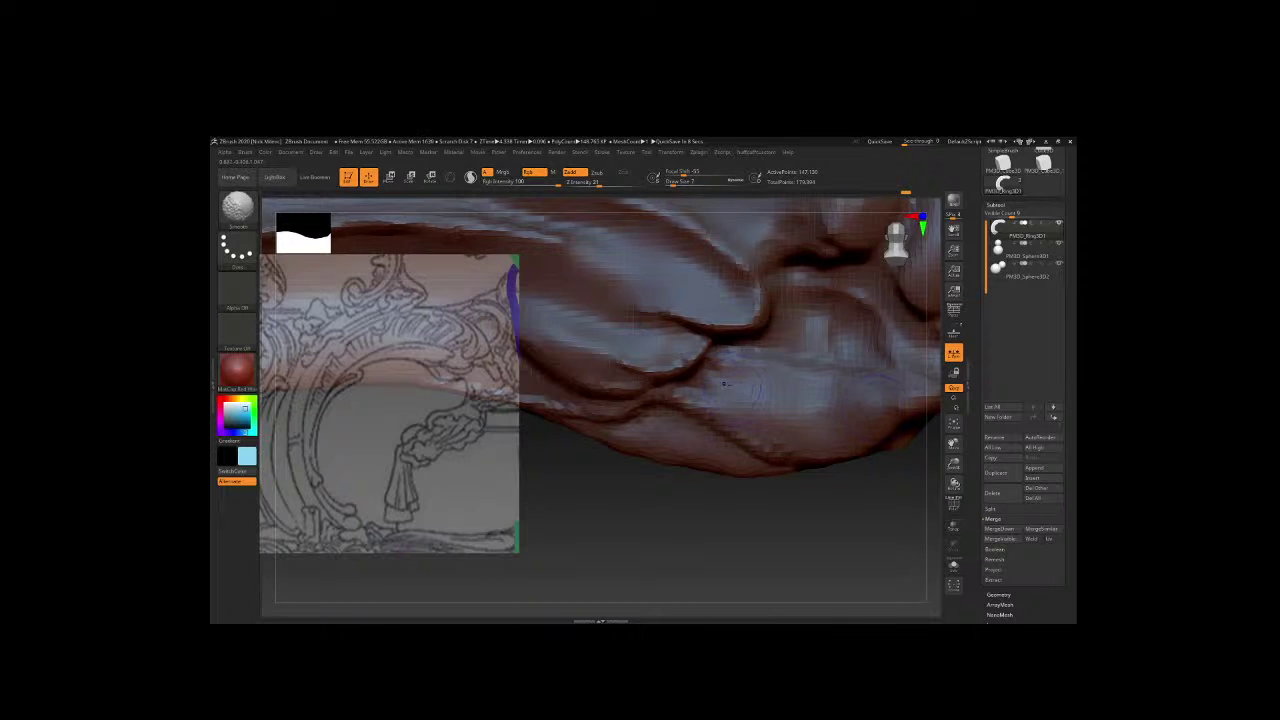
mouse_move(818, 510)
mouse_down()
mouse_move(823, 546)
mouse_move(779, 416)
mouse_up()
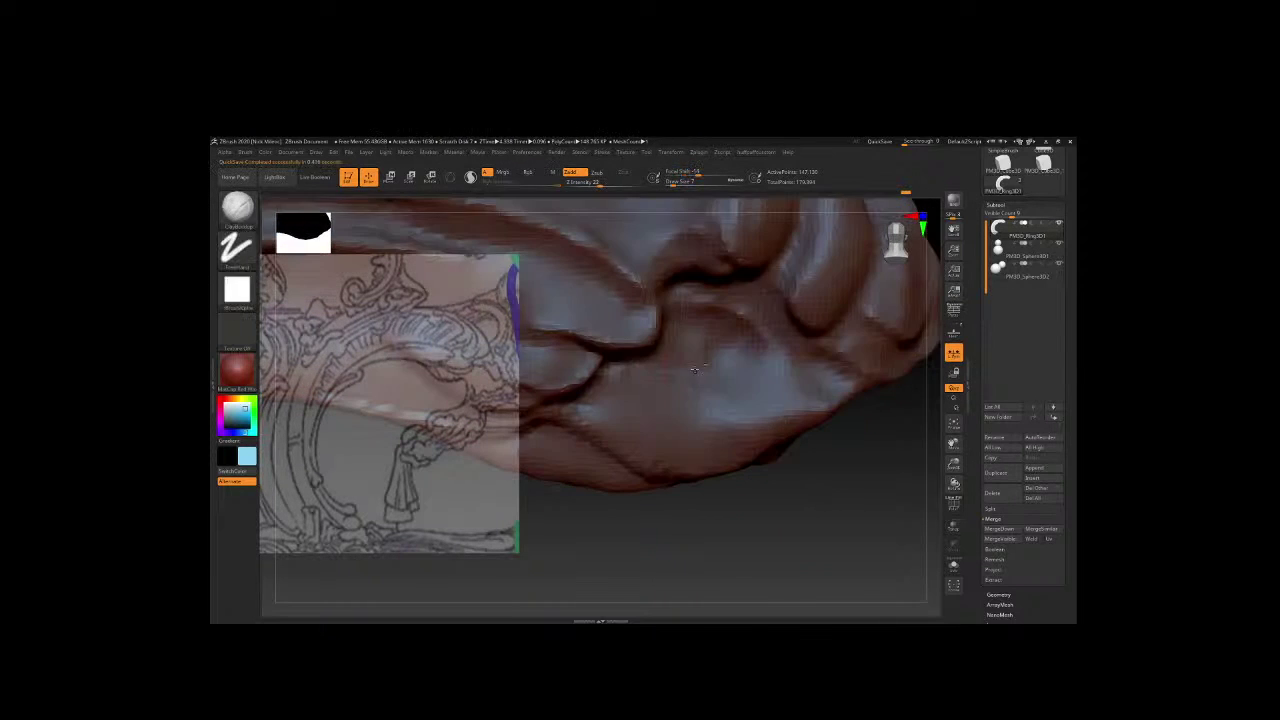
drag(755, 495, 818, 236)
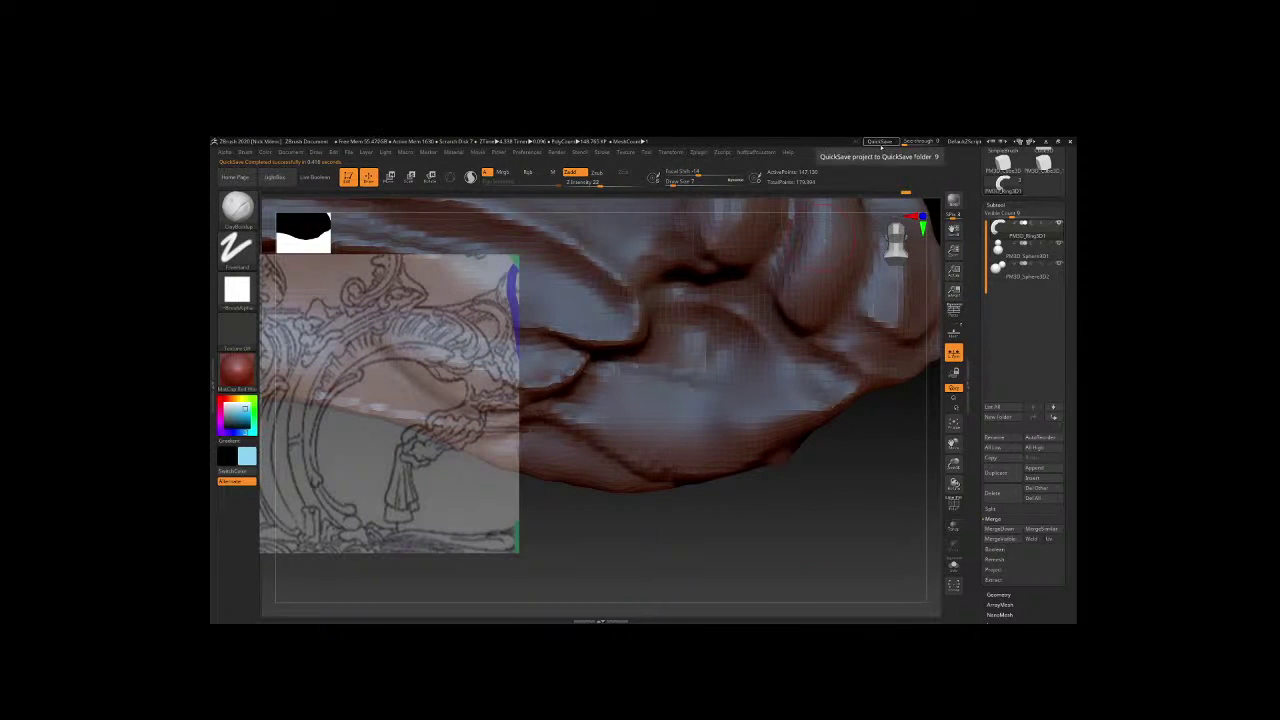
drag(887, 190, 812, 302)
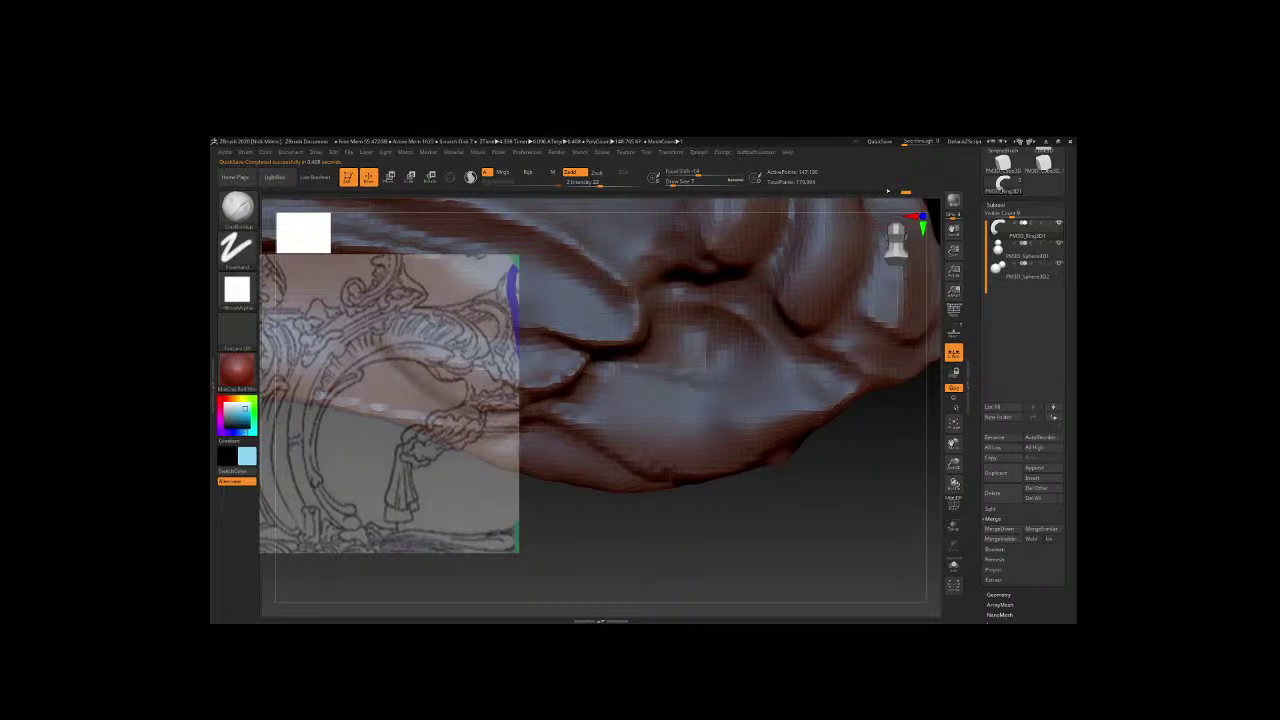
key(f)
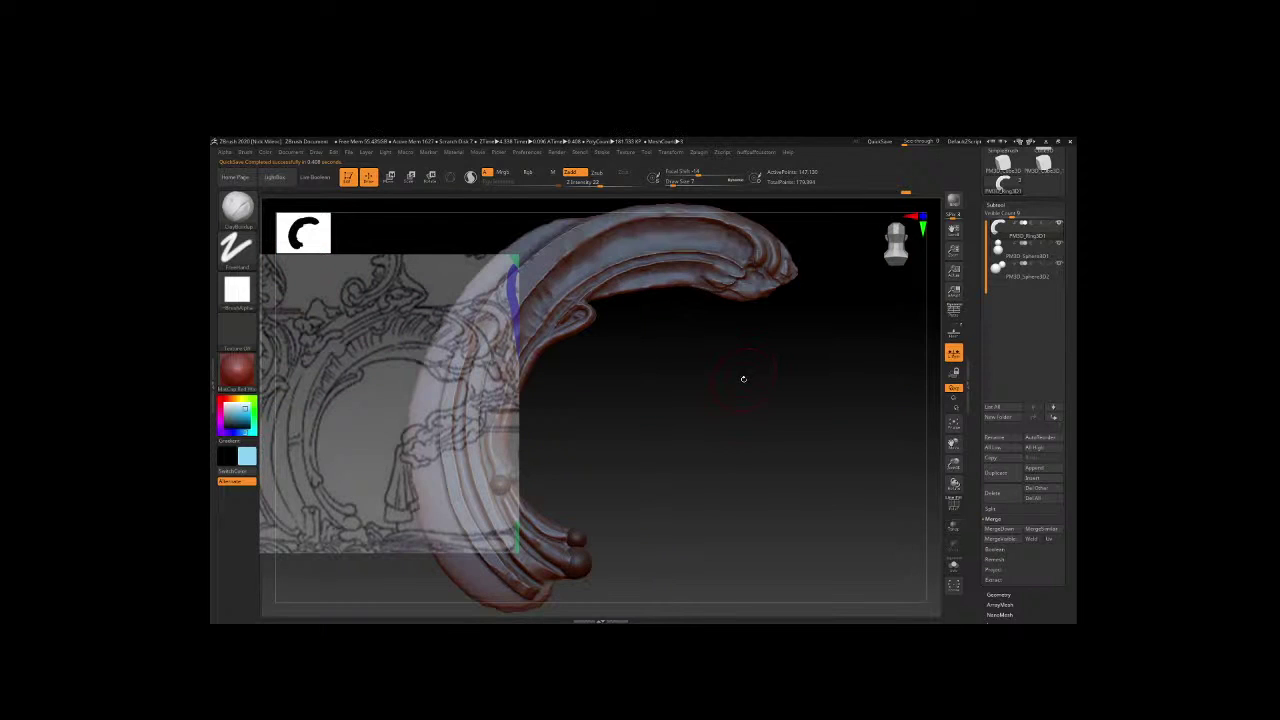
alt+drag(742, 396, 666, 408)
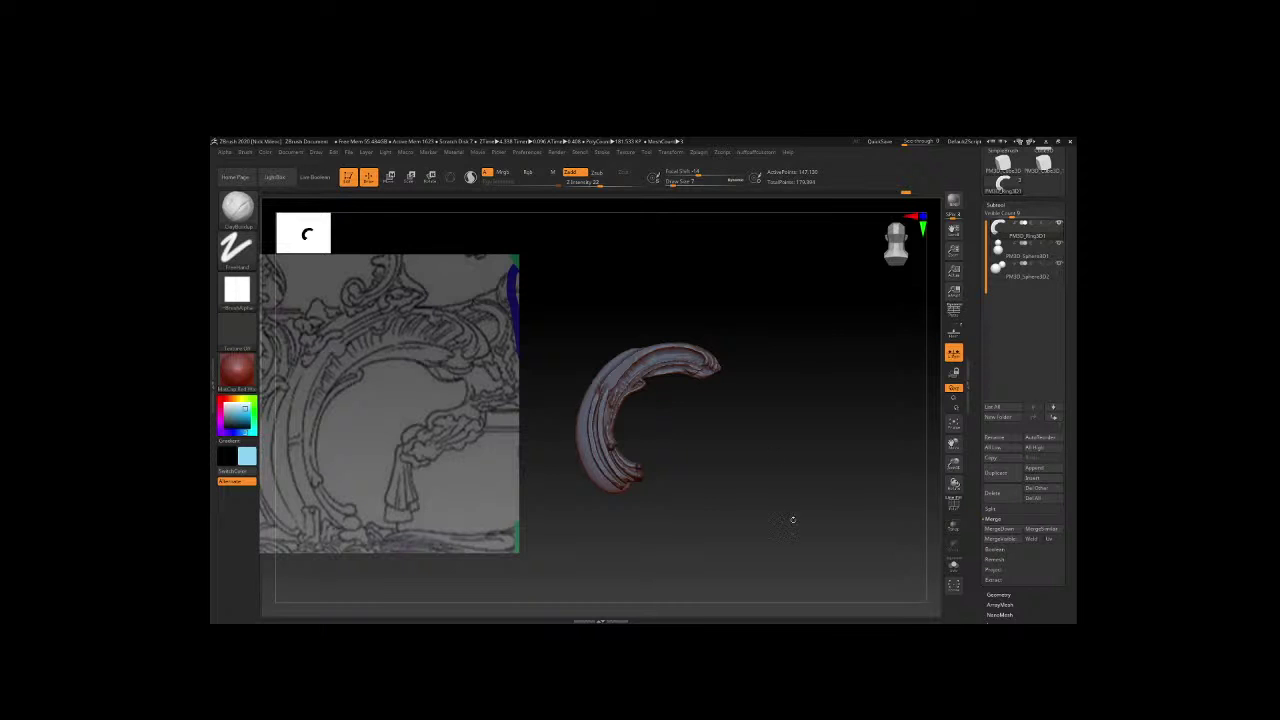
mouse_move(762, 456)
mouse_down()
mouse_move(717, 509)
mouse_move(894, 500)
mouse_move(722, 469)
mouse_move(671, 500)
mouse_move(751, 471)
mouse_move(678, 532)
mouse_up()
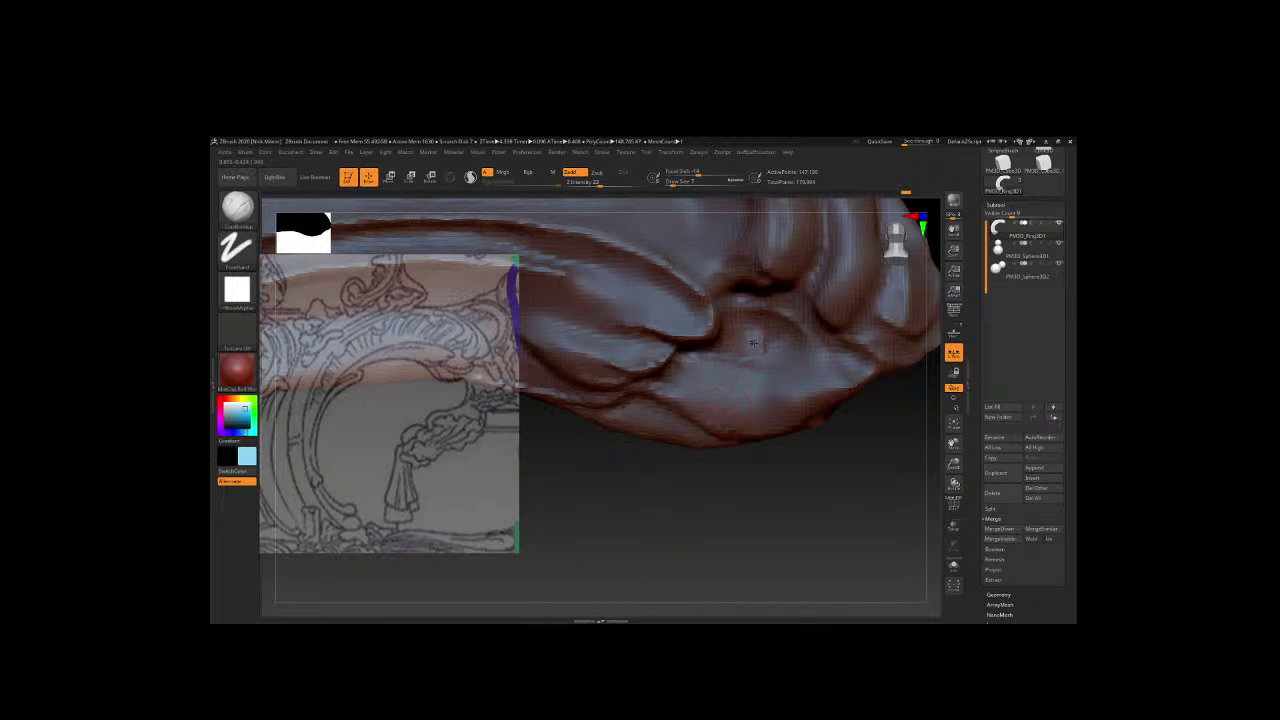
Carve a new fold into the tip surface and resize the Standard brush.
mouse_move(793, 362)
mouse_down()
mouse_move(760, 345)
mouse_move(712, 355)
mouse_move(771, 350)
mouse_move(790, 364)
mouse_move(740, 356)
mouse_move(795, 344)
mouse_up()
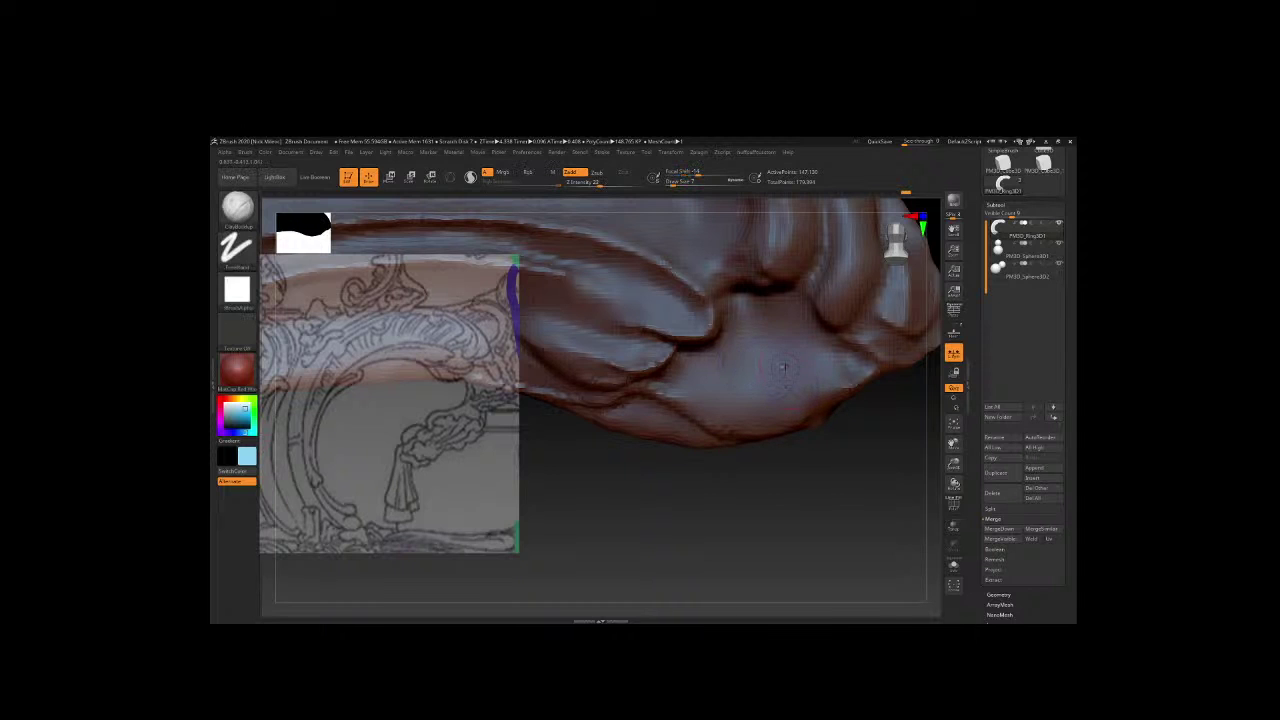
key(b)
key(s)
key(t)
key(space)
key(space)
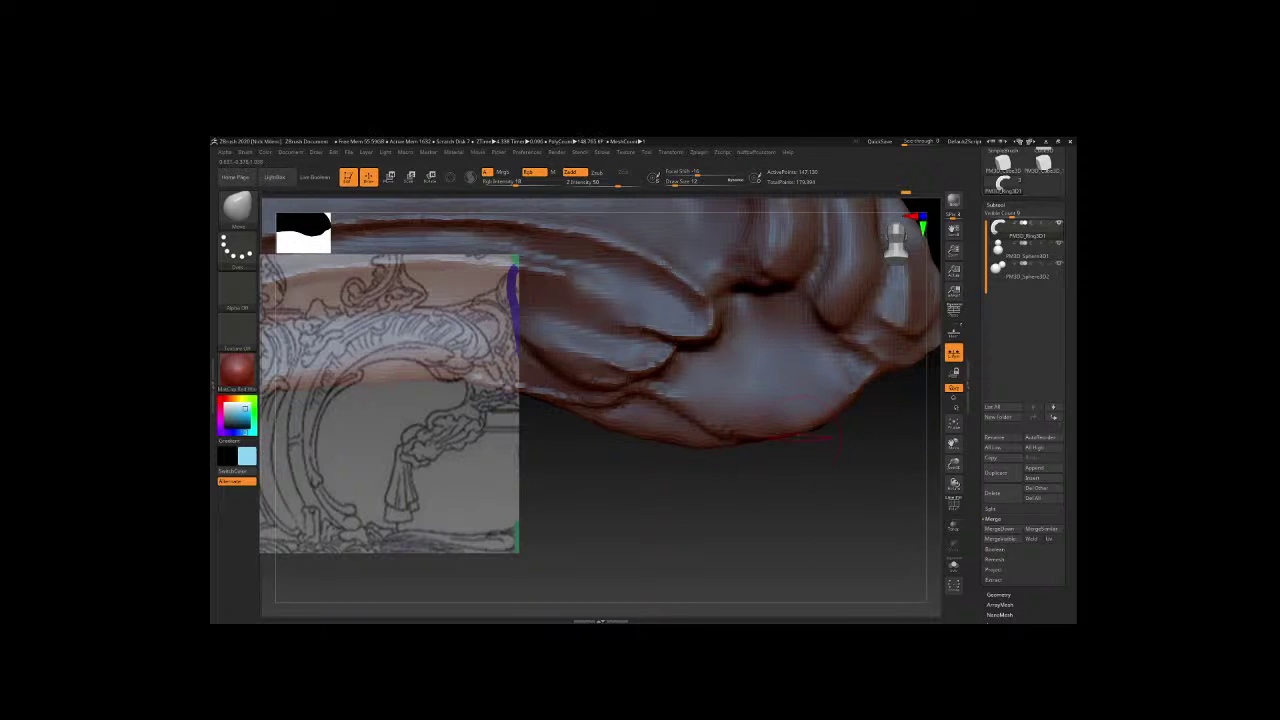
drag(804, 489, 730, 455)
key(space)
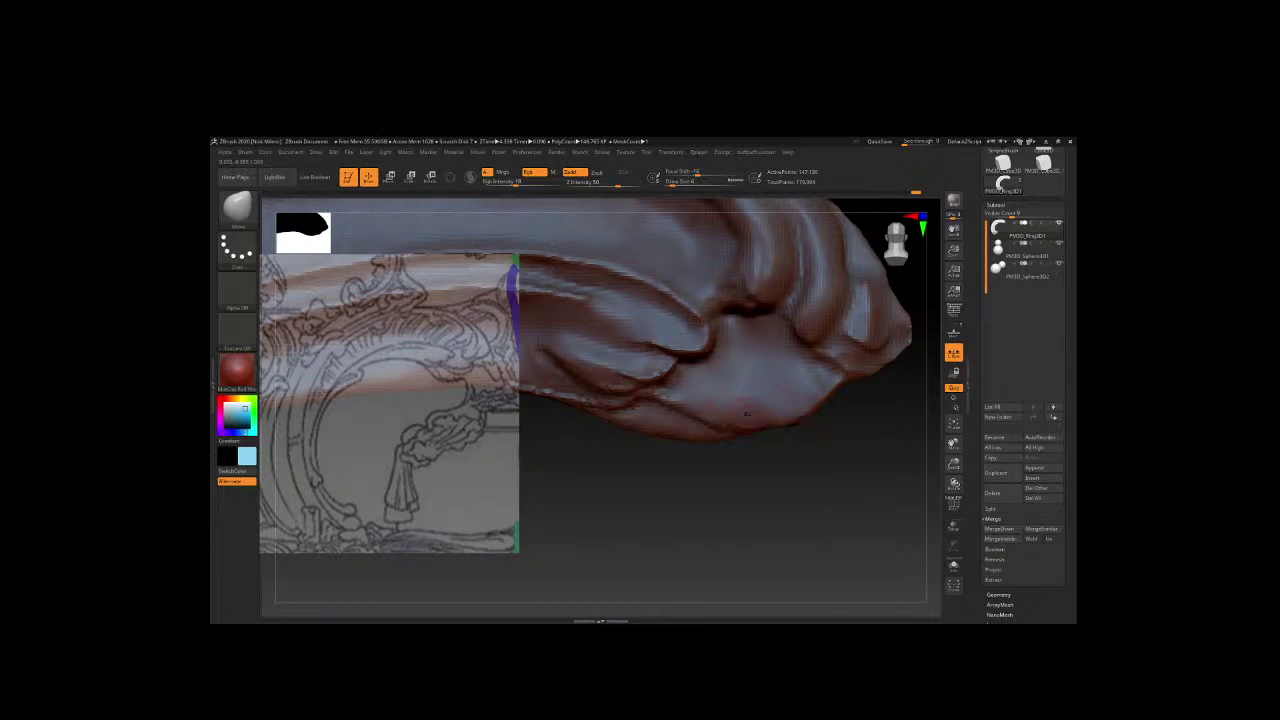
right_drag(735, 425, 750, 442)
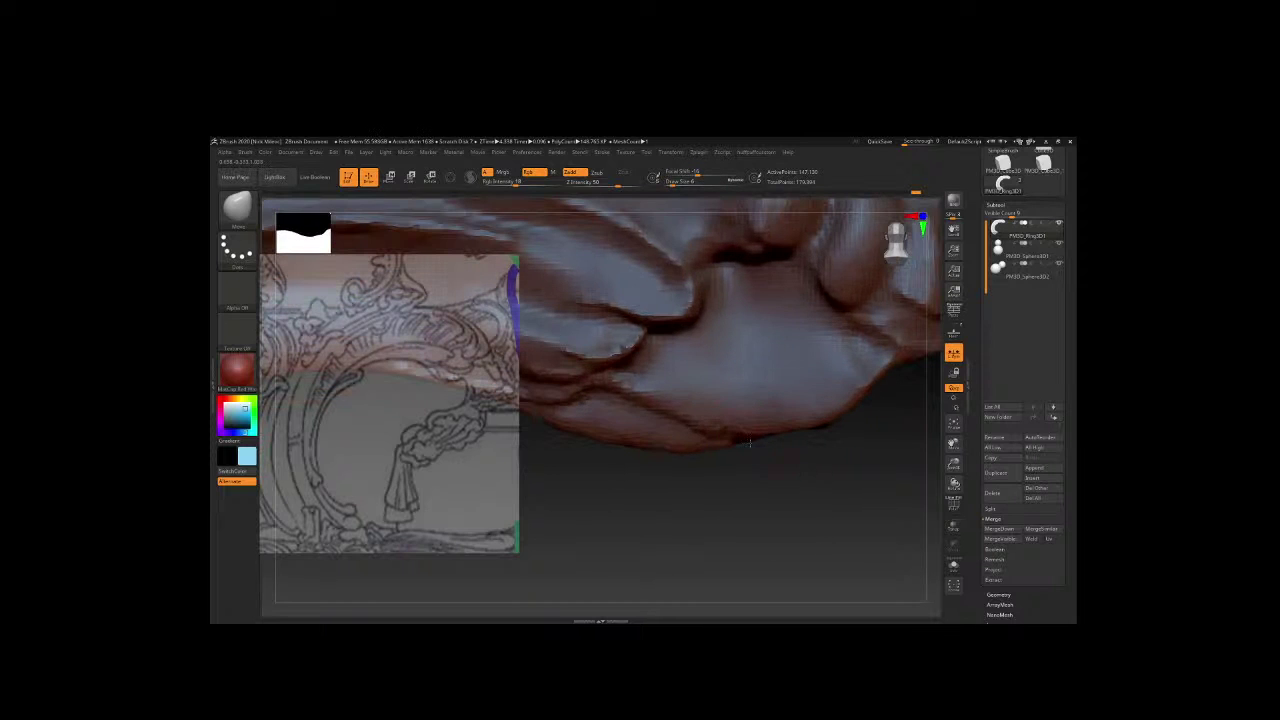
Build a bumpy ClayBuildup band along the curl's underside and smooth it.
key(b)
key(c)
key(b)
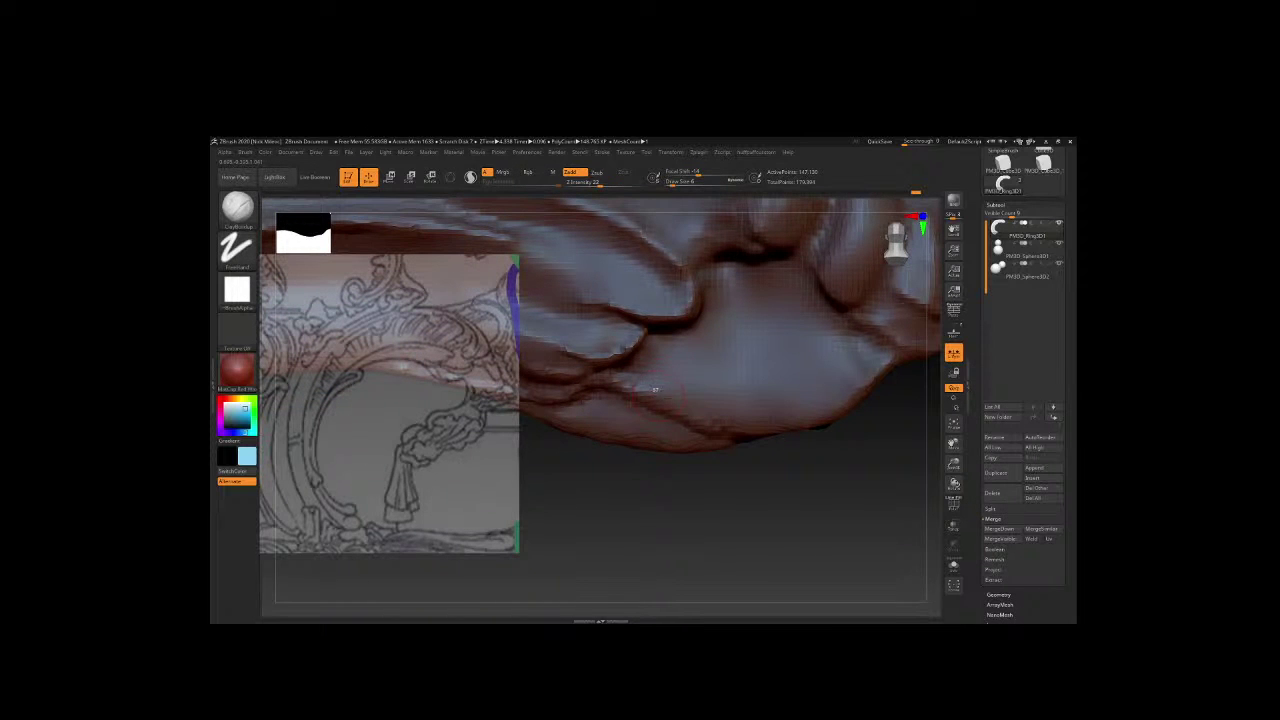
drag(655, 389, 803, 404)
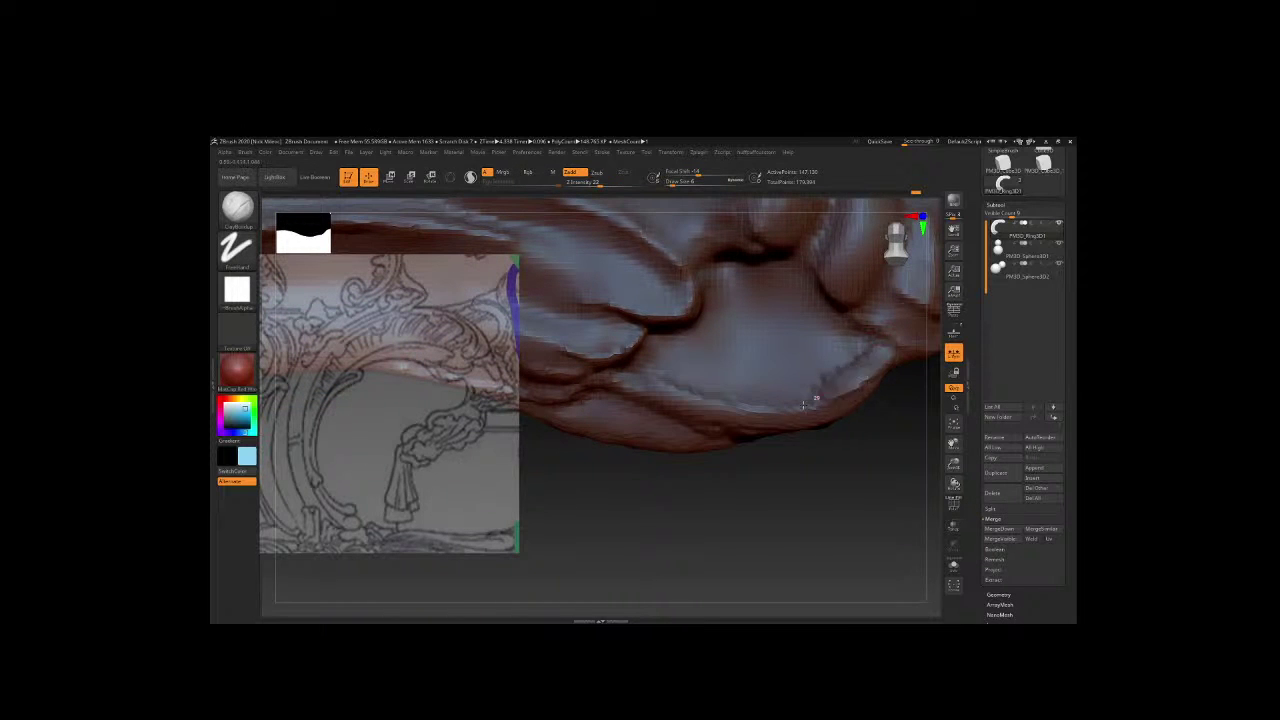
drag(870, 340, 737, 372)
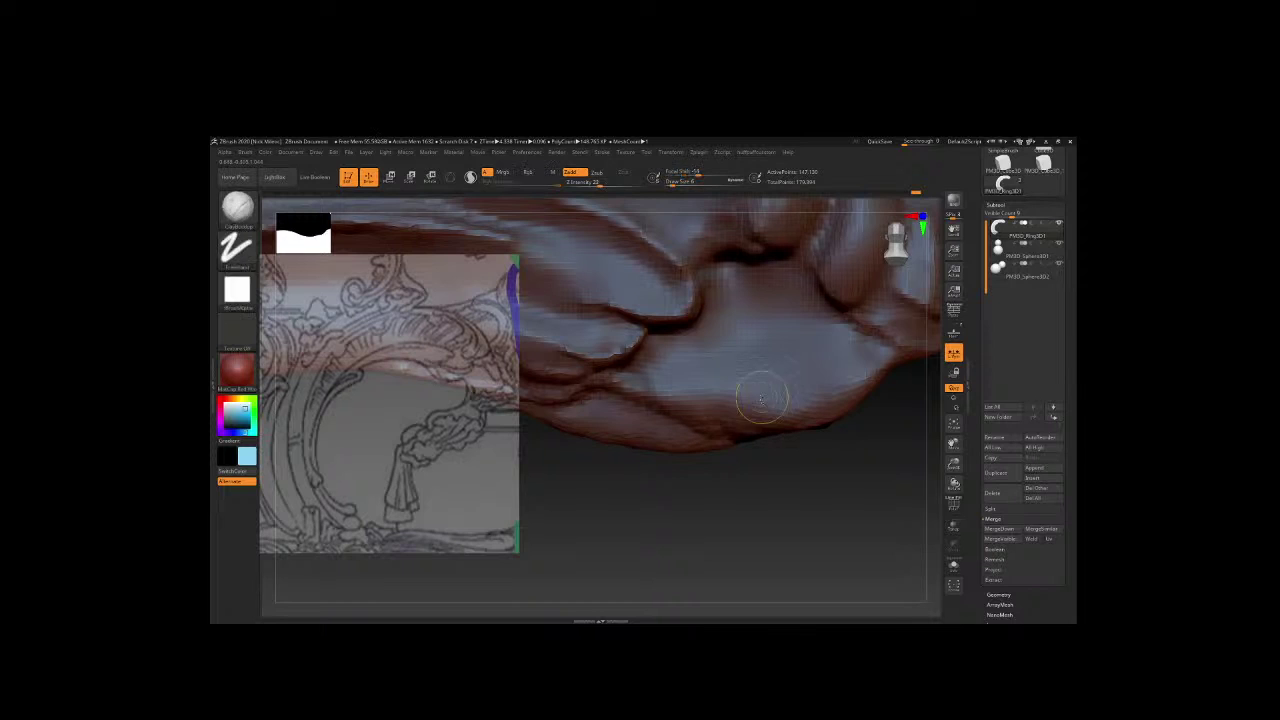
mouse_move(866, 352)
mouse_down()
mouse_move(731, 386)
mouse_move(834, 370)
mouse_move(666, 370)
mouse_move(775, 410)
mouse_move(868, 350)
mouse_move(866, 332)
mouse_up()
key(space)
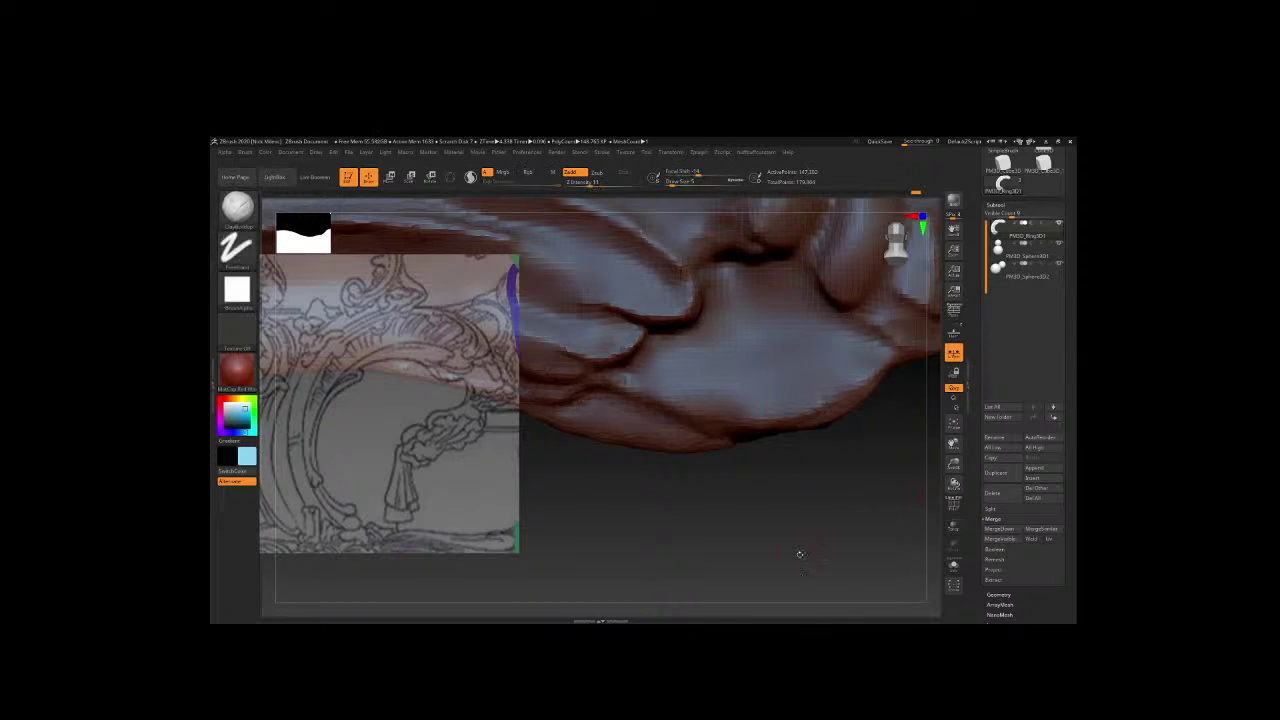
mouse_move(799, 553)
mouse_down()
mouse_move(804, 500)
mouse_move(805, 539)
mouse_up()
Carve a groove across the scroll's underside, undoing and redrawing it until well placed.
key(b)
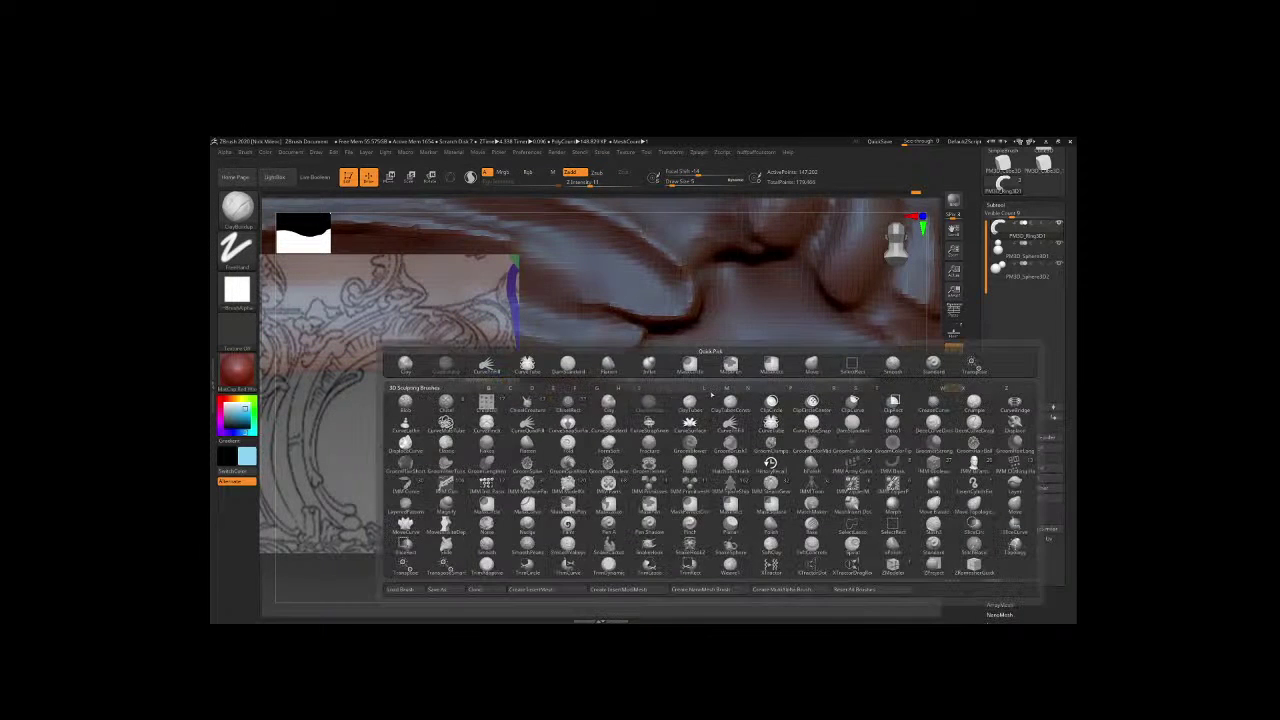
key(b)
key(Escape)
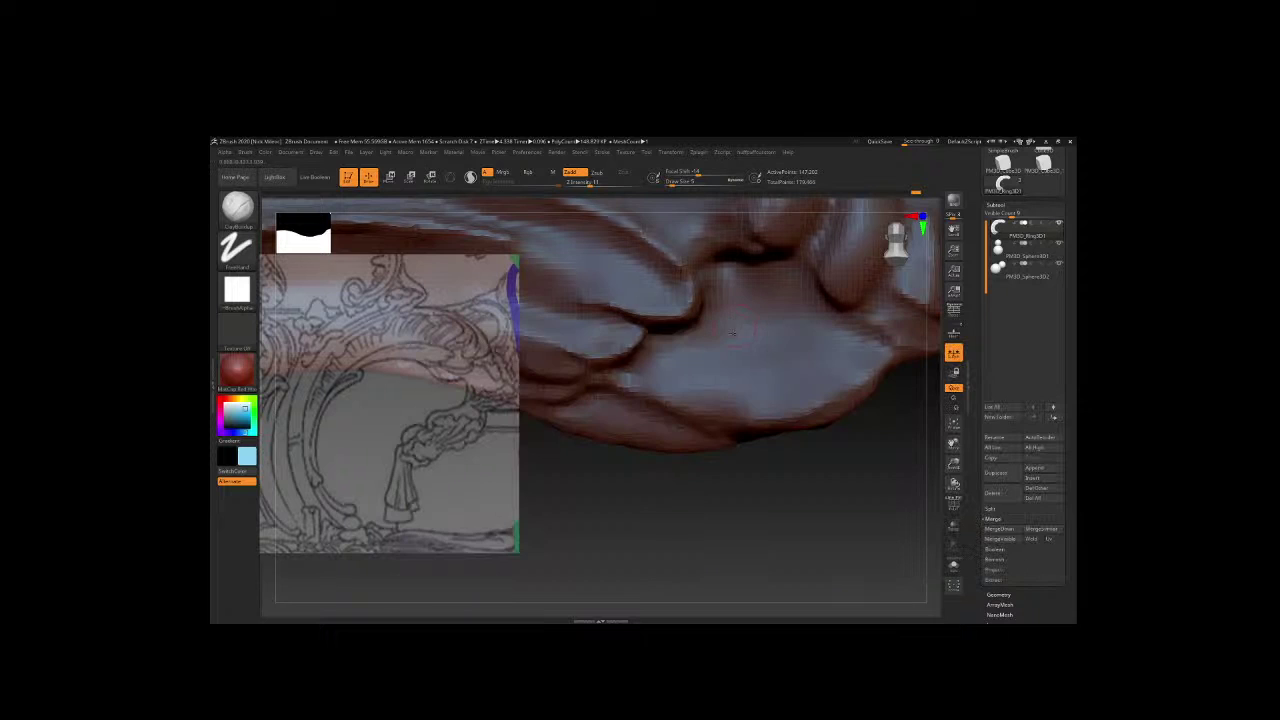
key(space)
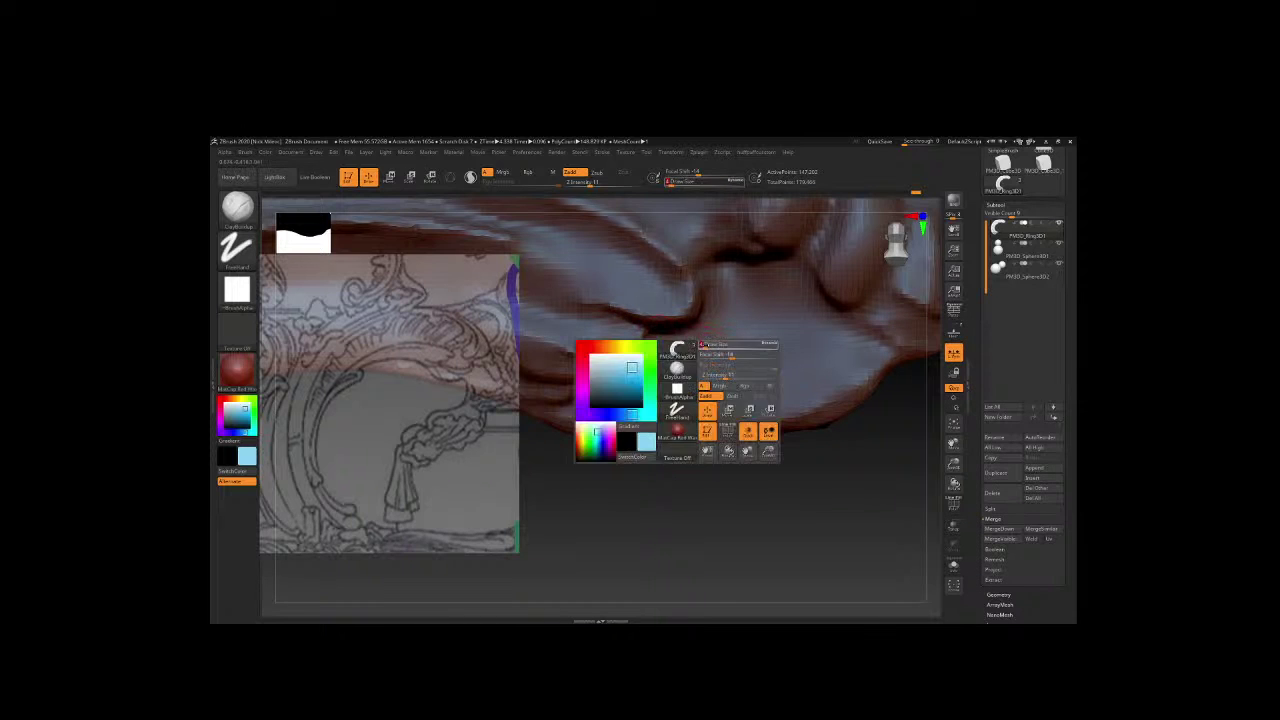
drag(662, 340, 842, 339)
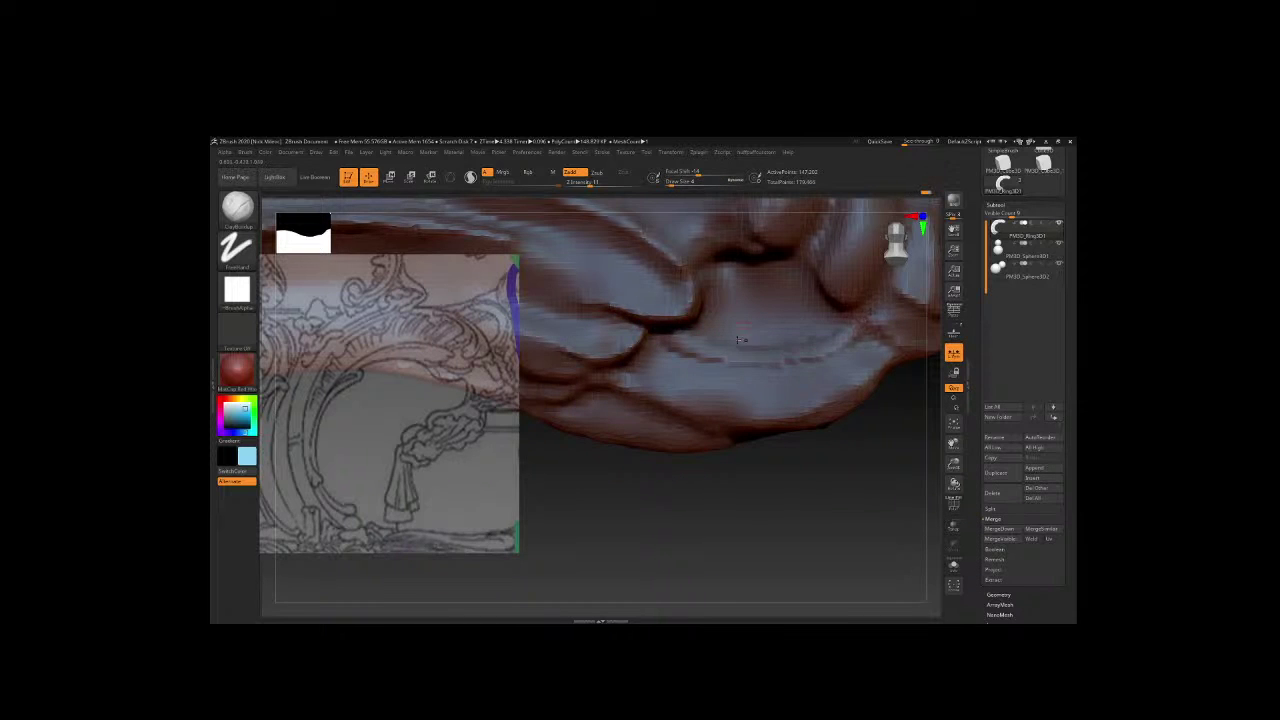
key(ctrl+z)
mouse_move(635, 372)
mouse_down()
mouse_move(730, 370)
mouse_move(867, 326)
mouse_up()
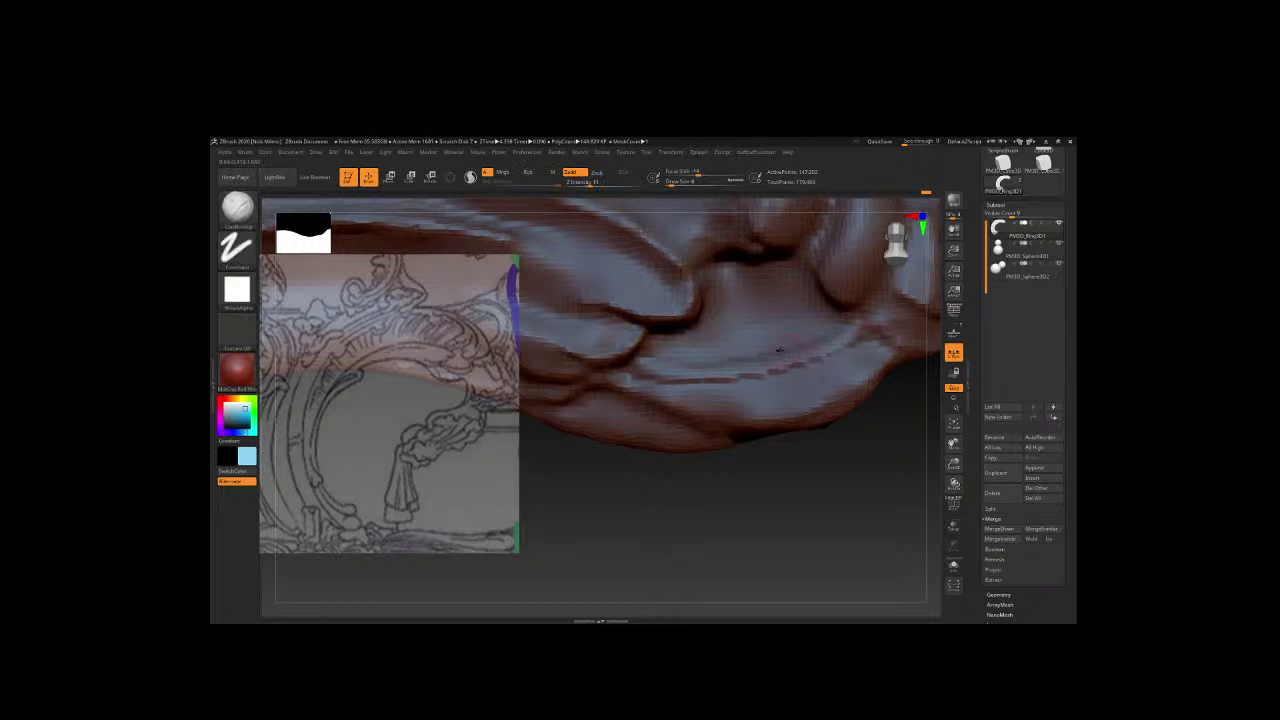
key(ctrl+z)
drag(632, 372, 797, 380)
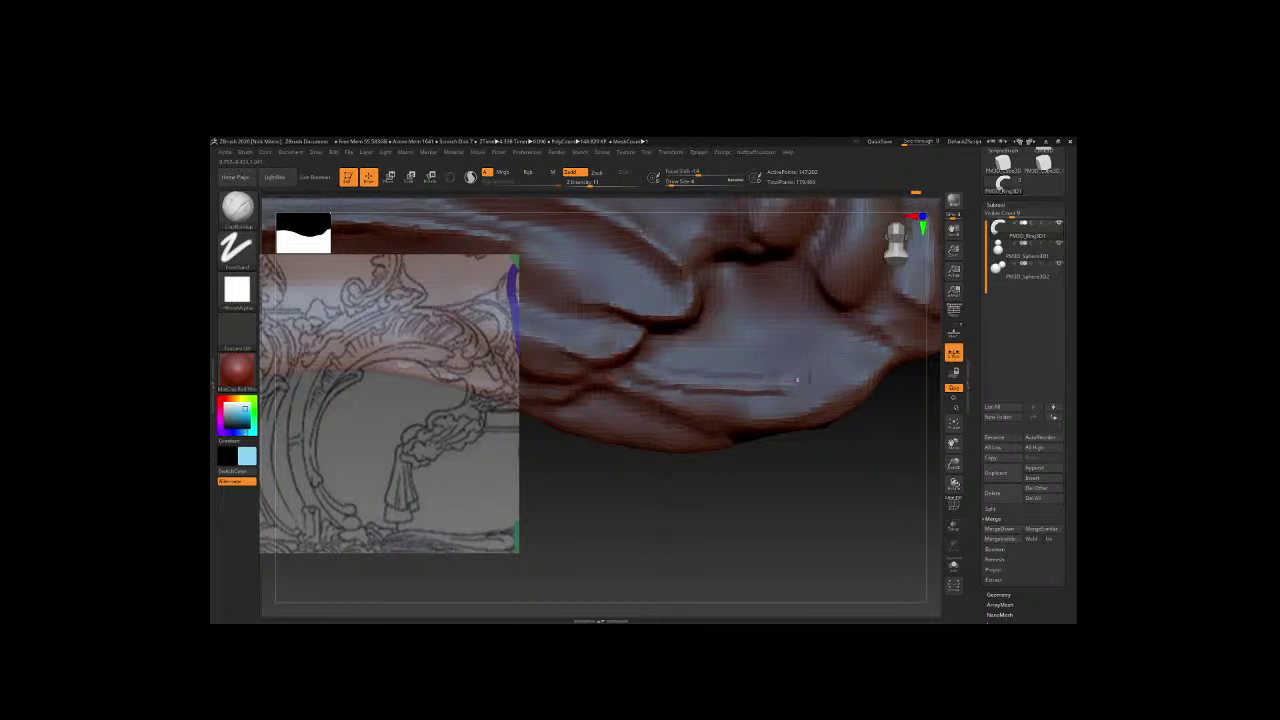
key(ctrl+z)
mouse_move(627, 378)
mouse_down()
mouse_move(747, 372)
mouse_move(868, 306)
mouse_up()
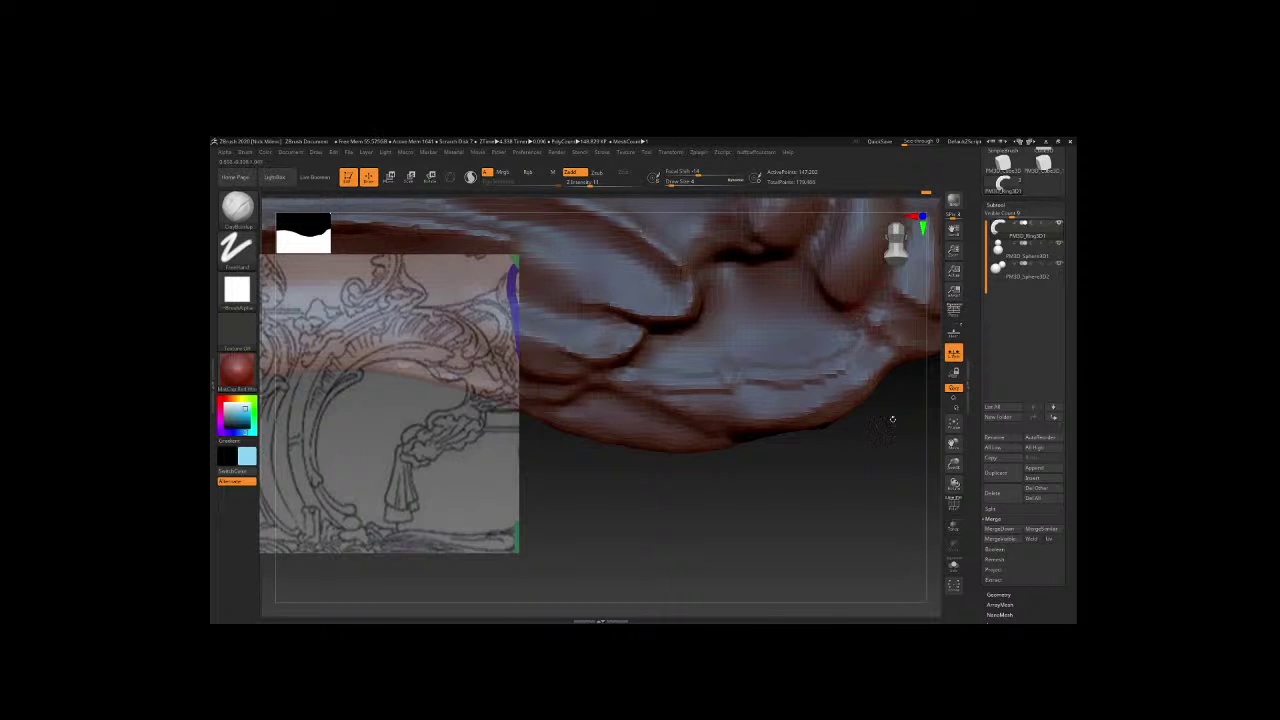
Carve a dark crease near the tip, then reduce brush size to 9 and lower strength.
drag(871, 453, 757, 410)
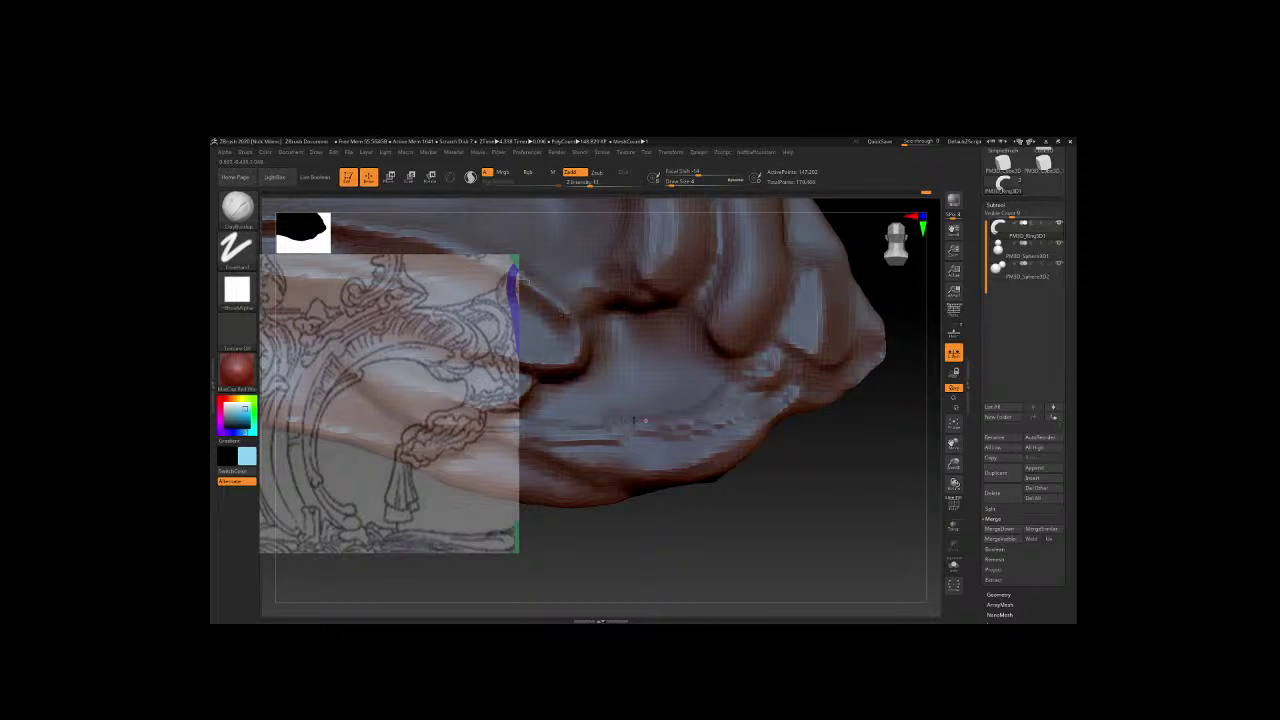
mouse_move(545, 408)
right_down()
mouse_move(600, 360)
mouse_move(614, 405)
right_up()
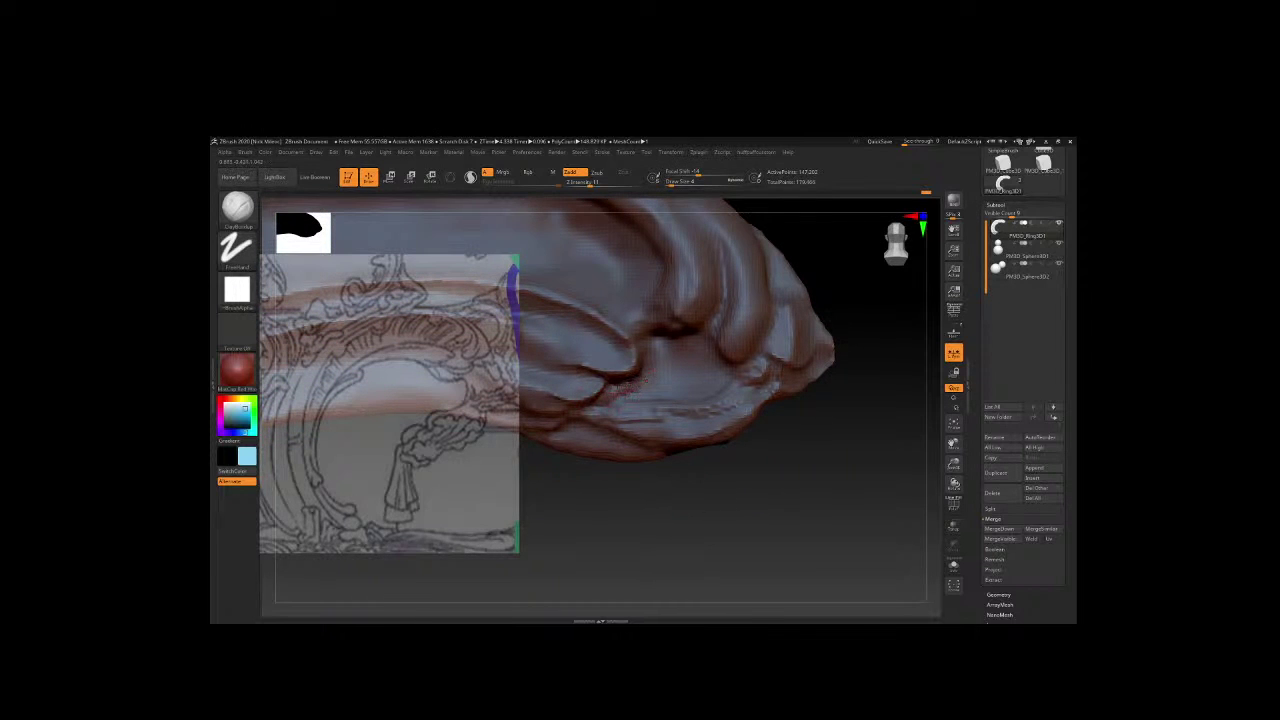
right_drag(655, 365, 660, 395)
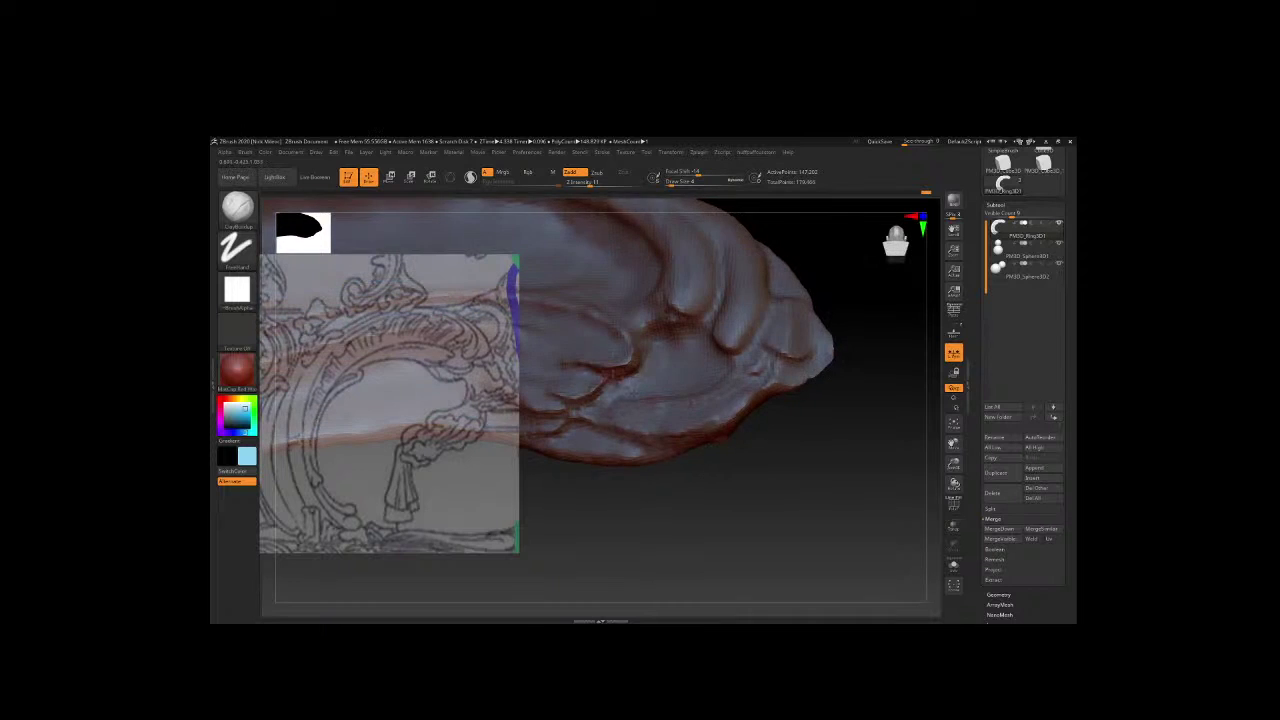
drag(631, 374, 655, 349)
key(space)
drag(700, 437, 680, 407)
mouse_move(700, 410)
right_down()
mouse_move(778, 492)
mouse_move(672, 392)
right_up()
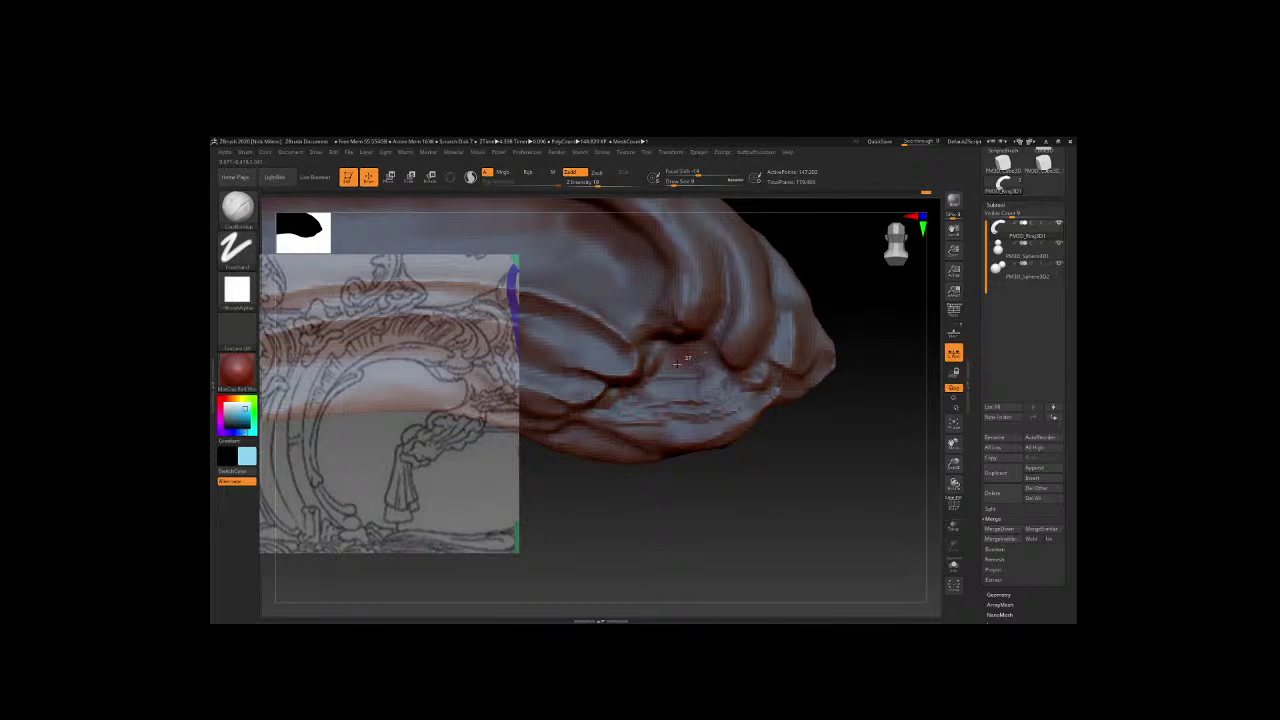
Add ClayBuildup strokes across the tip surface and smooth around them.
key(b)
key(s)
key(t)
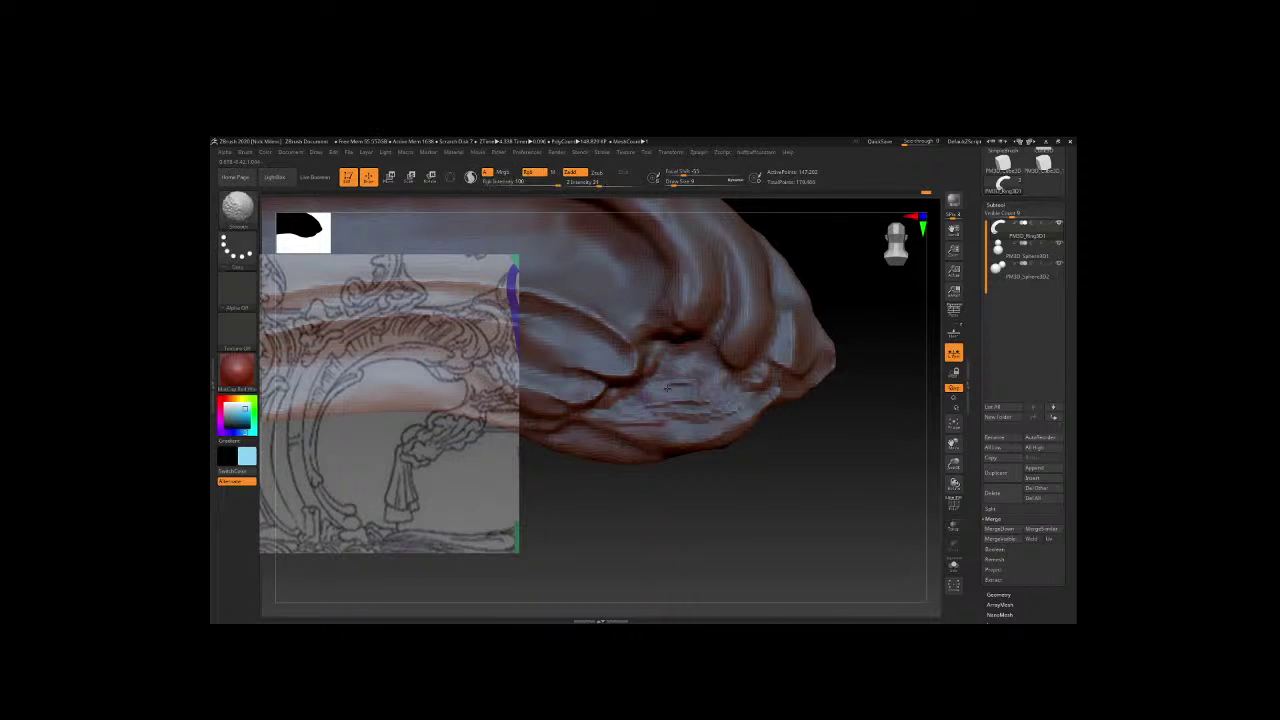
key(b)
key(c)
key(b)
key(space)
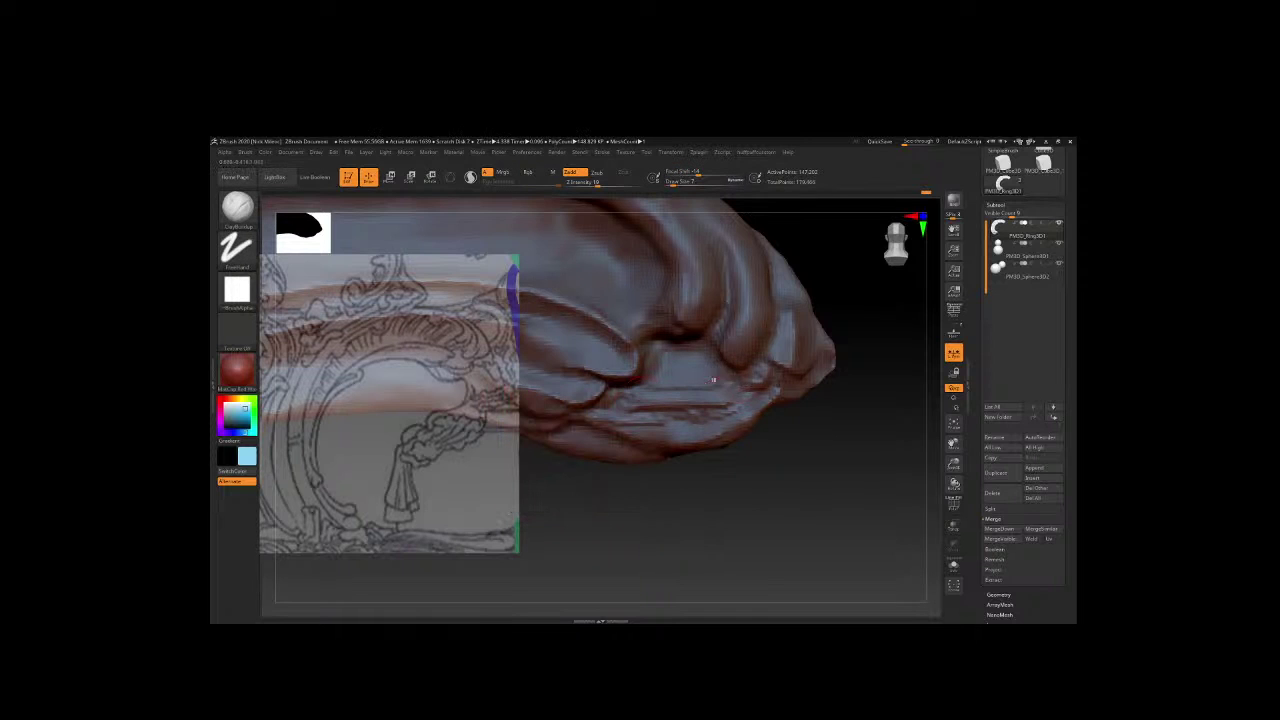
drag(713, 380, 646, 380)
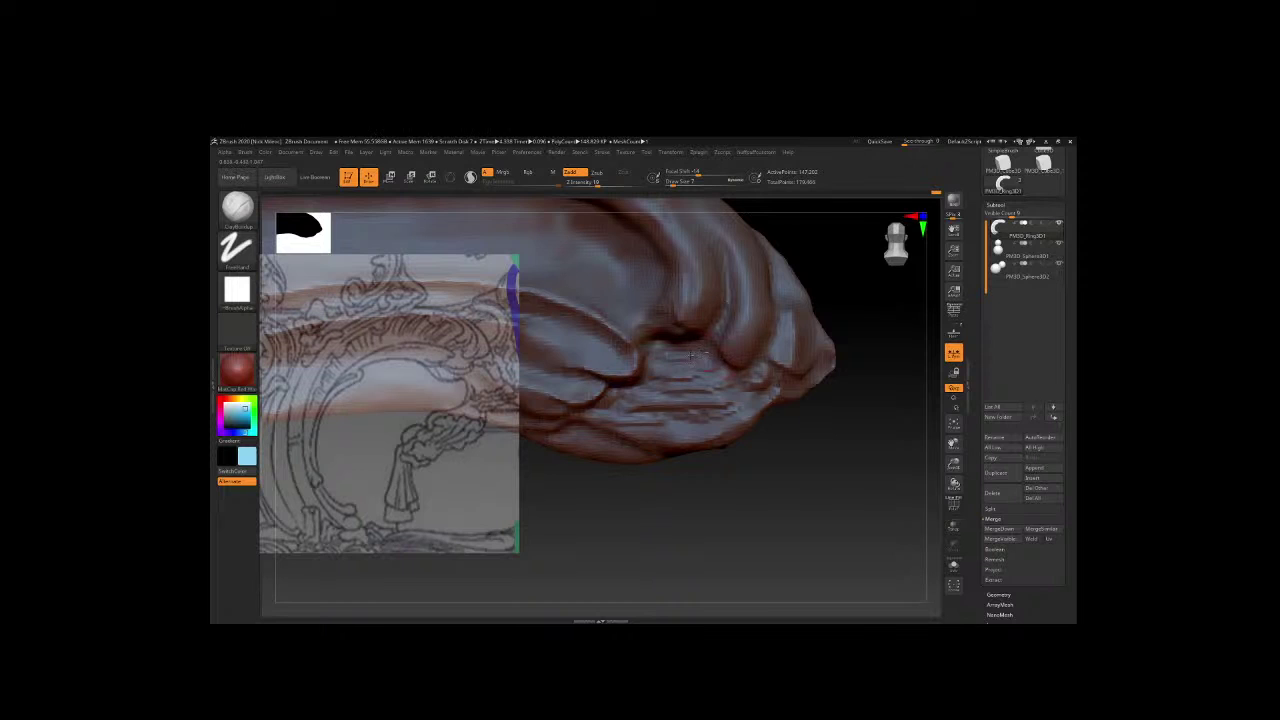
shift+drag(700, 392, 675, 371)
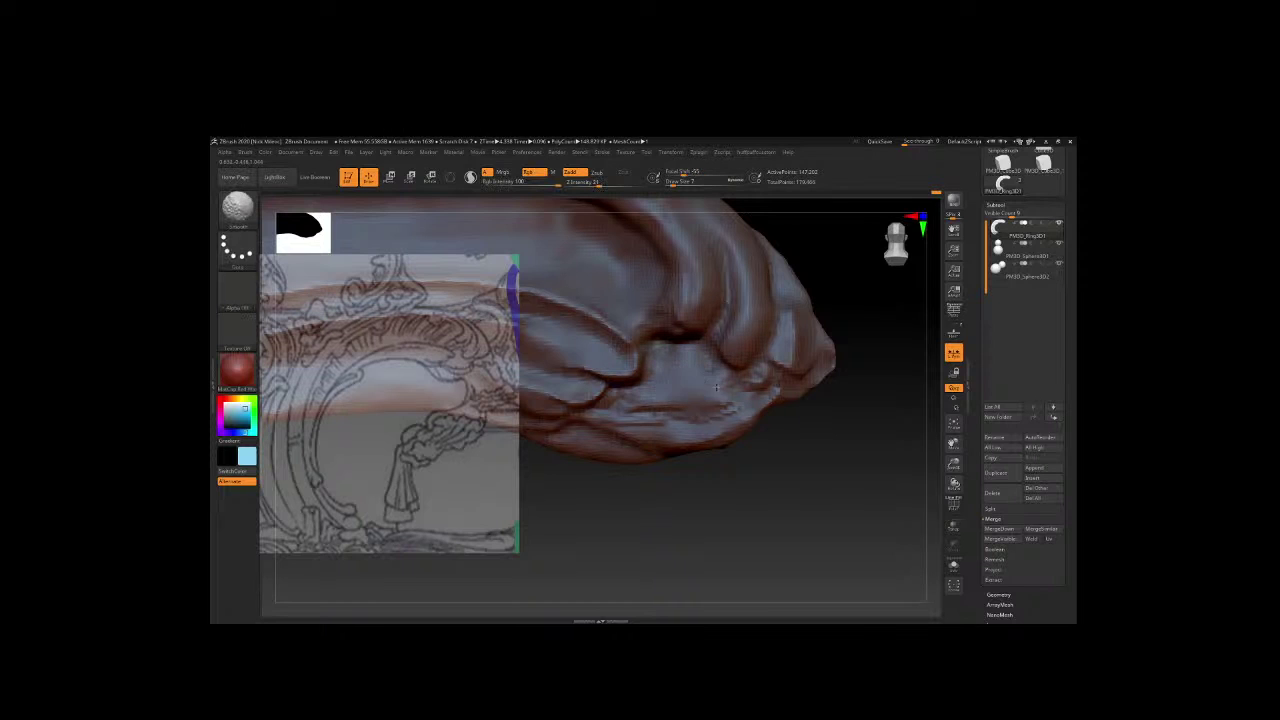
key(space)
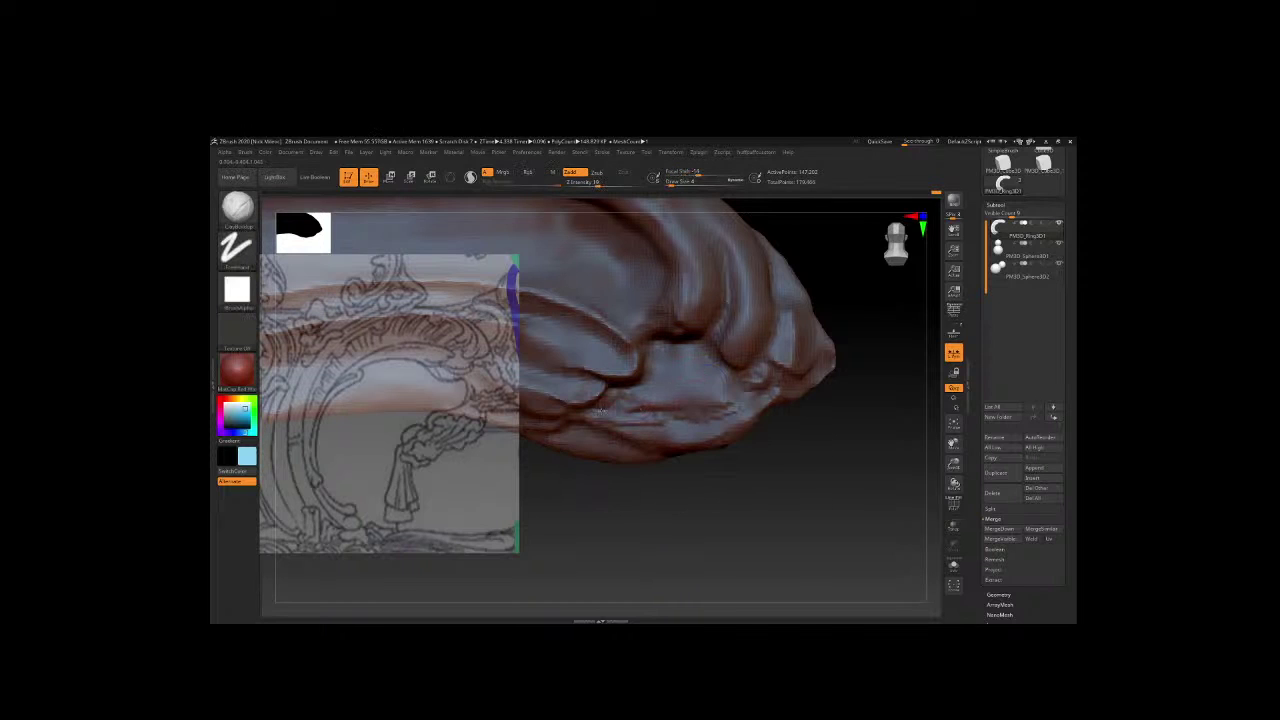
Deepen the underside crease with four repeated ClayBuildup strokes.
drag(598, 410, 690, 412)
drag(613, 411, 745, 401)
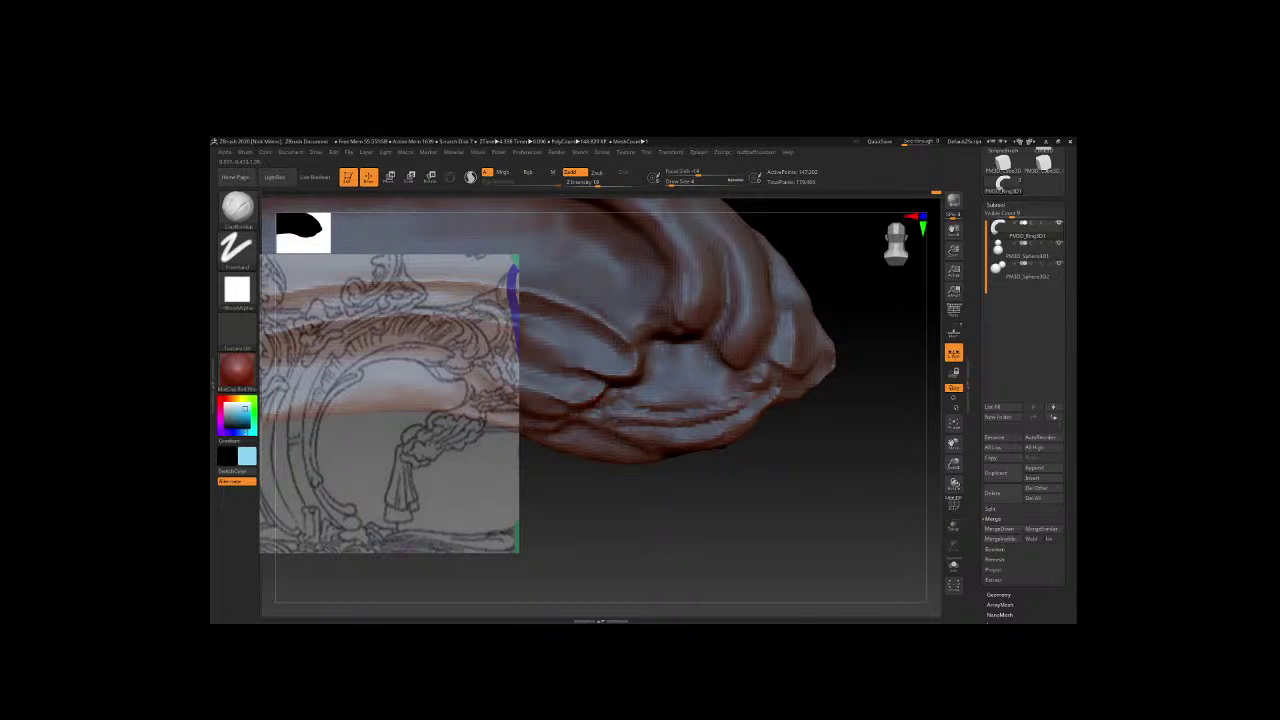
drag(592, 402, 750, 393)
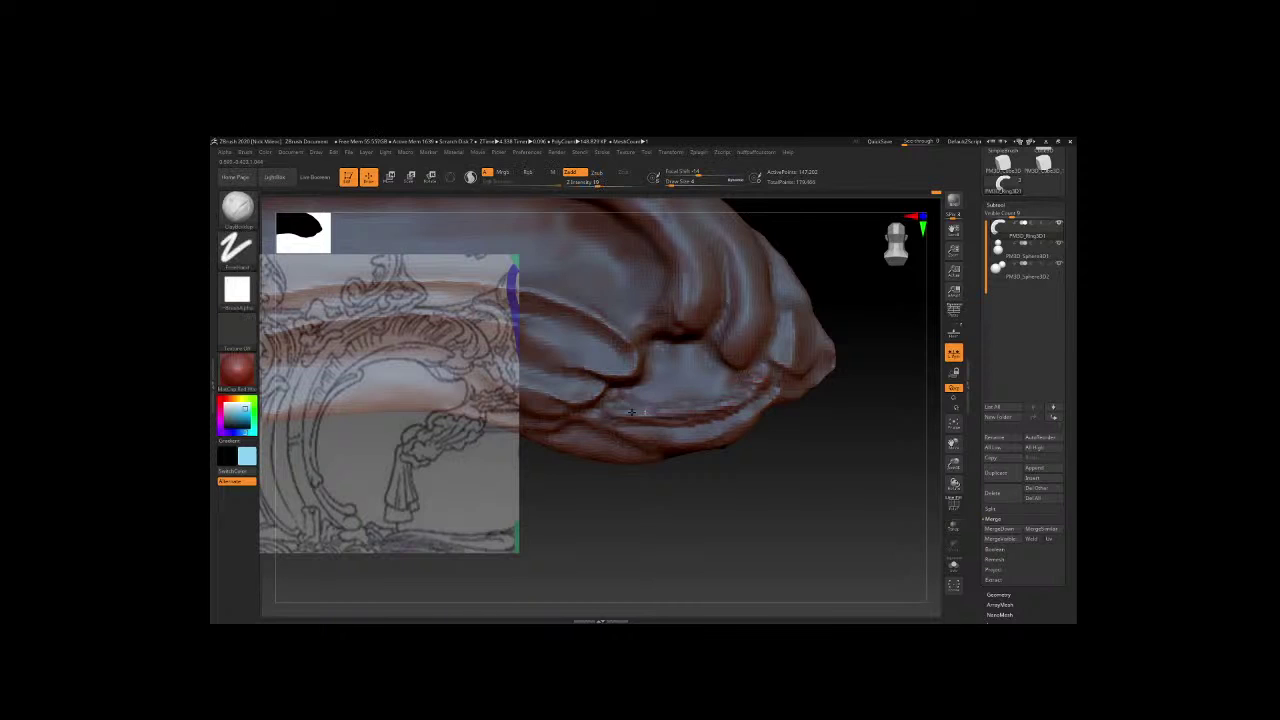
drag(606, 396, 750, 392)
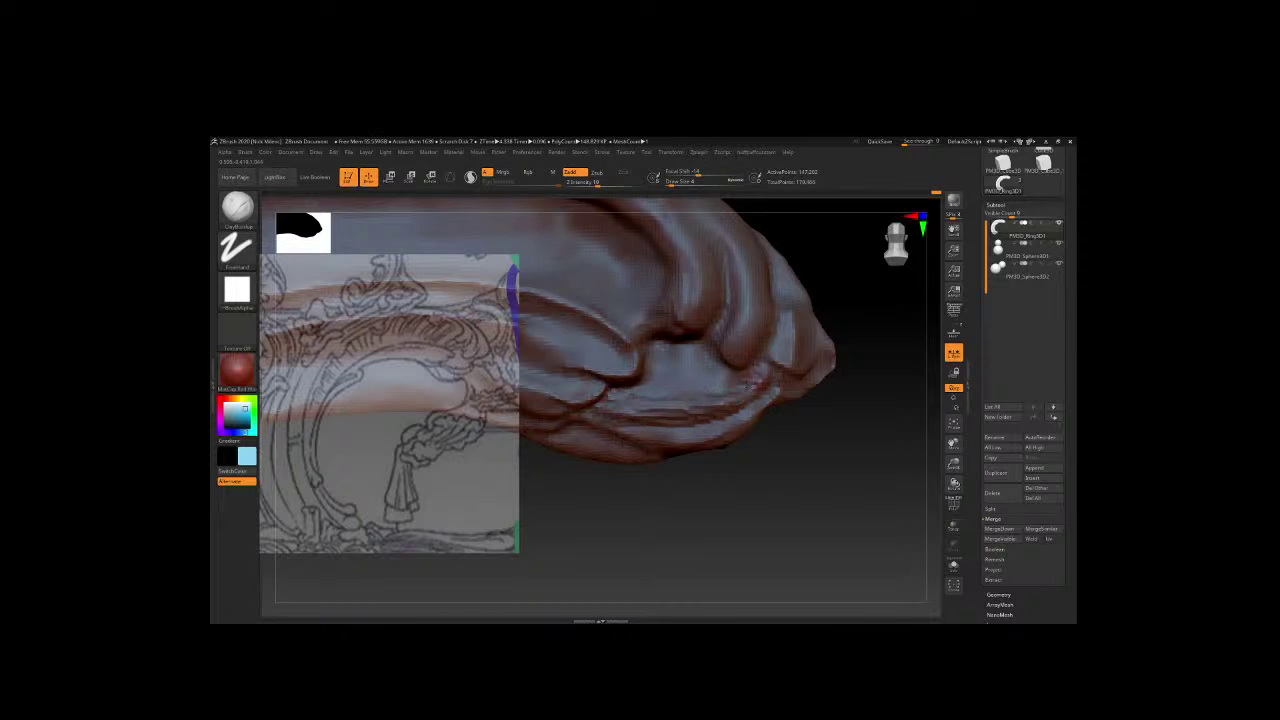
Deepen the crease along the underside rim with the Standard brush.
key(b)
key(s)
key(t)
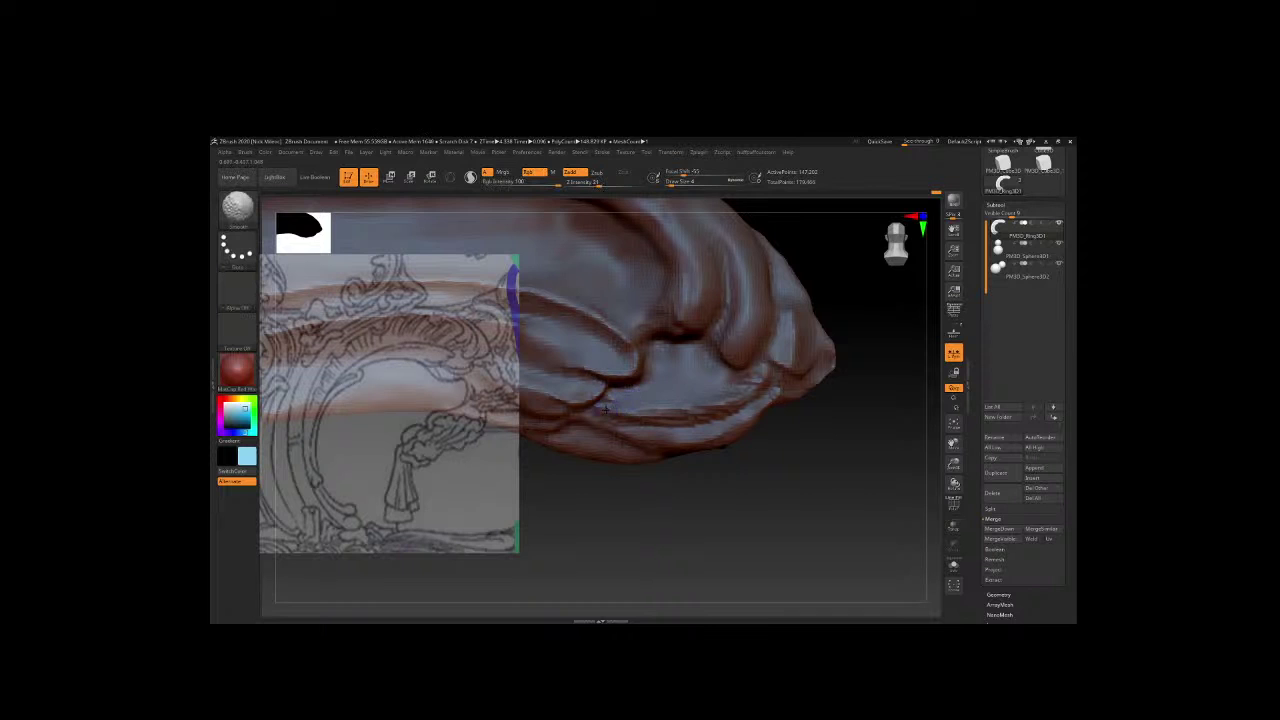
key(b)
key(c)
key(b)
mouse_move(605, 408)
alt+mouse_down()
mouse_move(730, 533)
mouse_move(705, 425)
alt+mouse_up()
key(b)
key(s)
key(t)
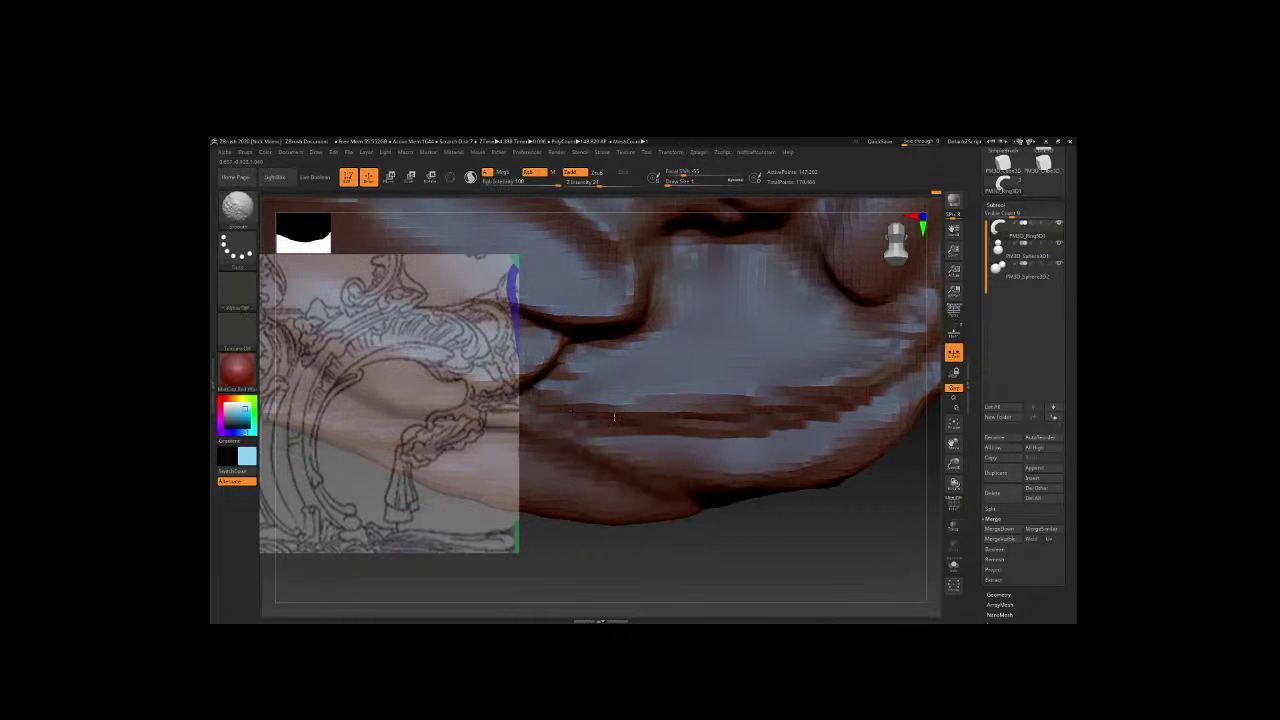
drag(614, 416, 722, 423)
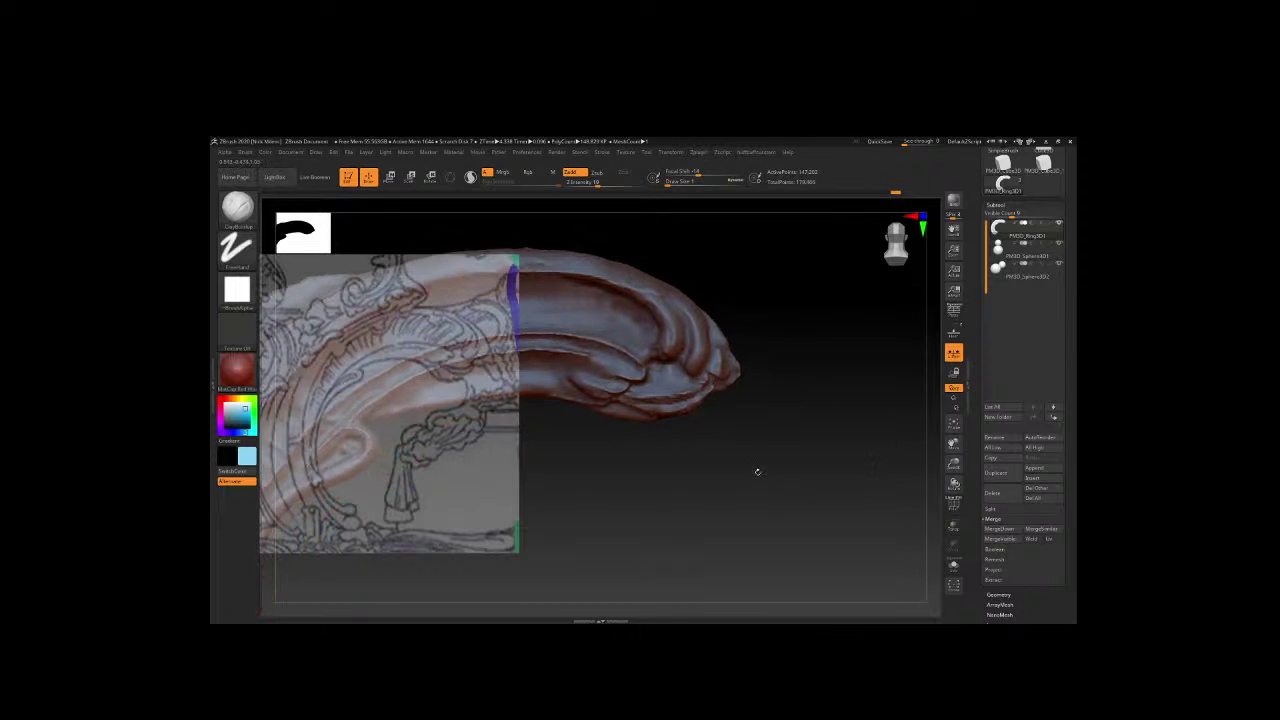
Build a small ridge up the tip's side with a smaller ClayBuildup brush and smooth it.
drag(848, 489, 799, 487)
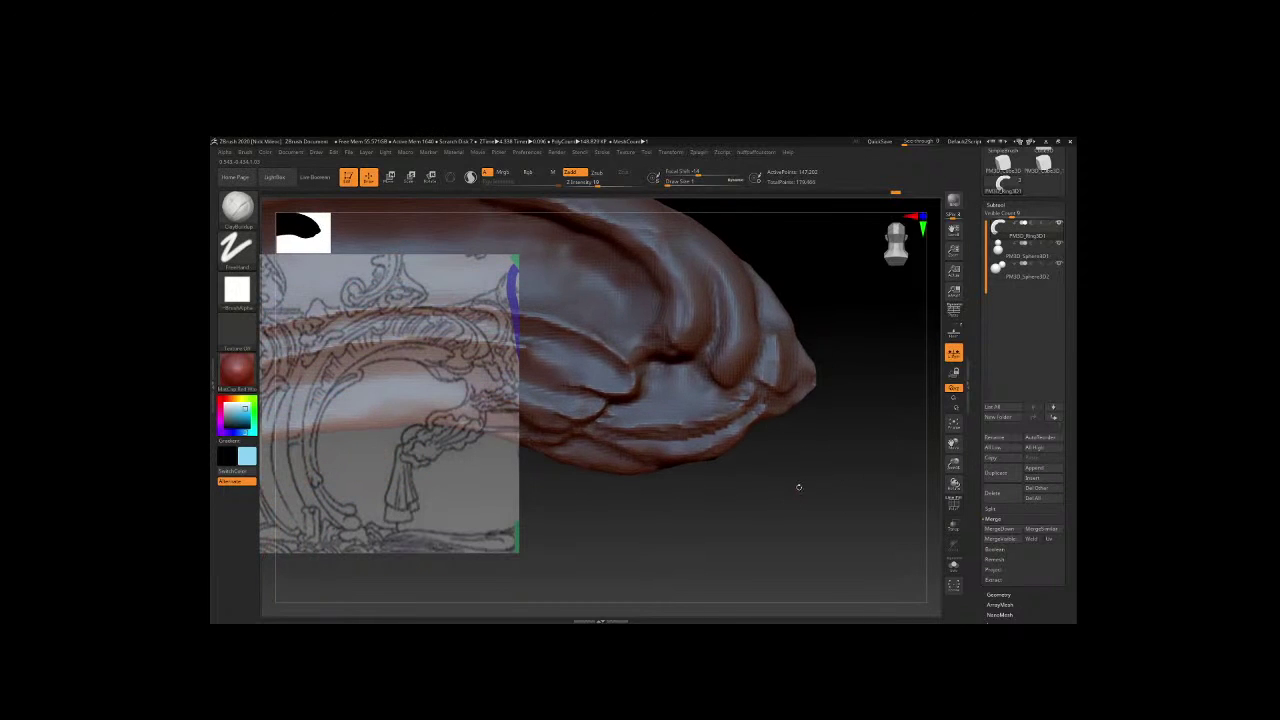
drag(813, 421, 789, 469)
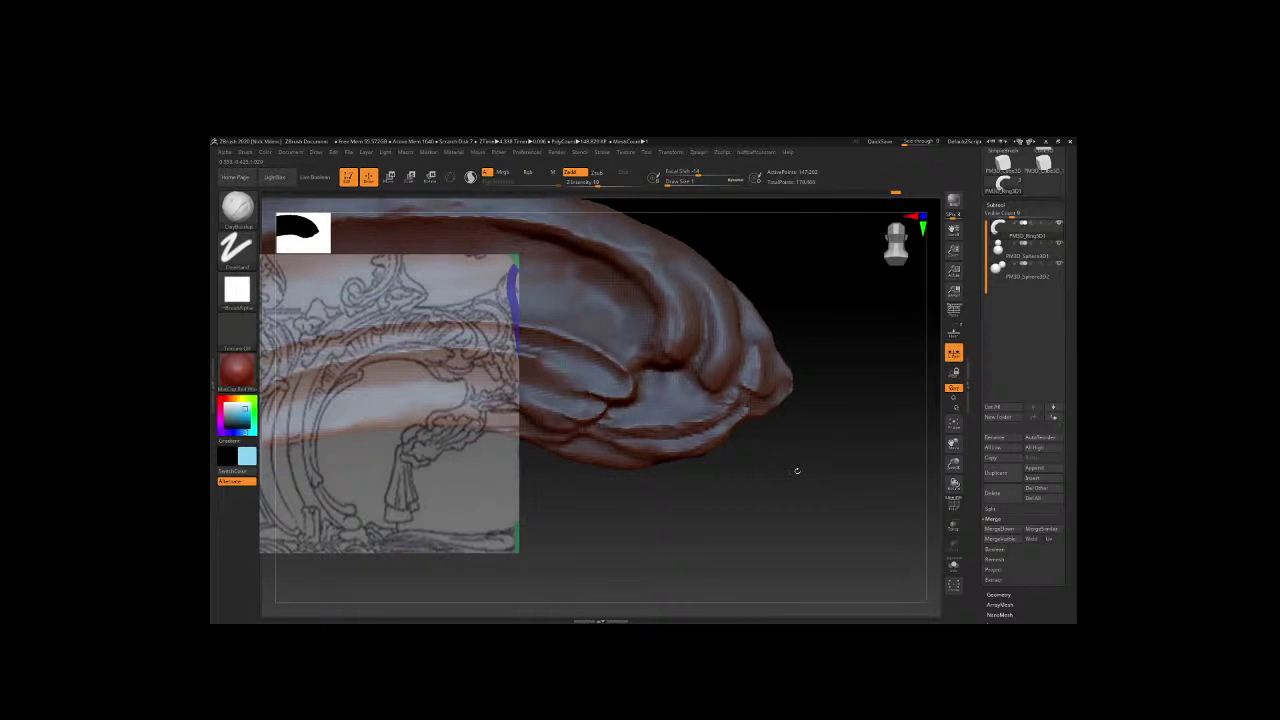
drag(802, 486, 762, 513)
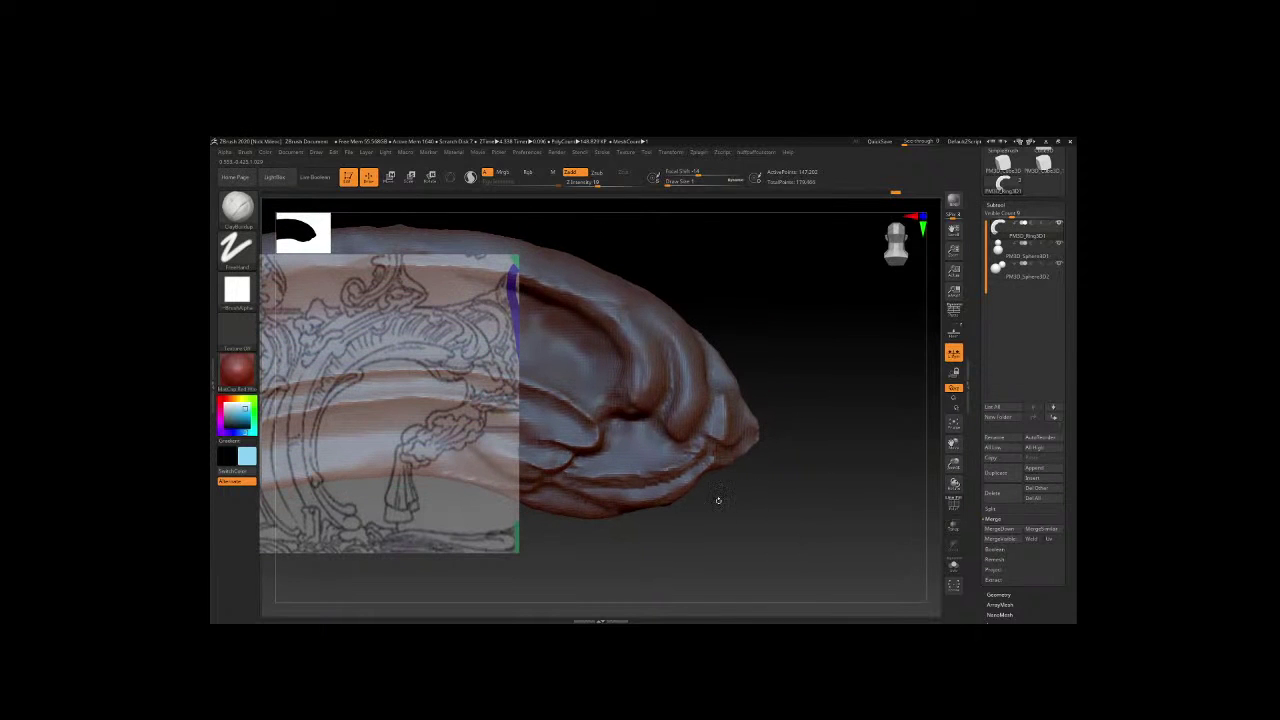
key(space)
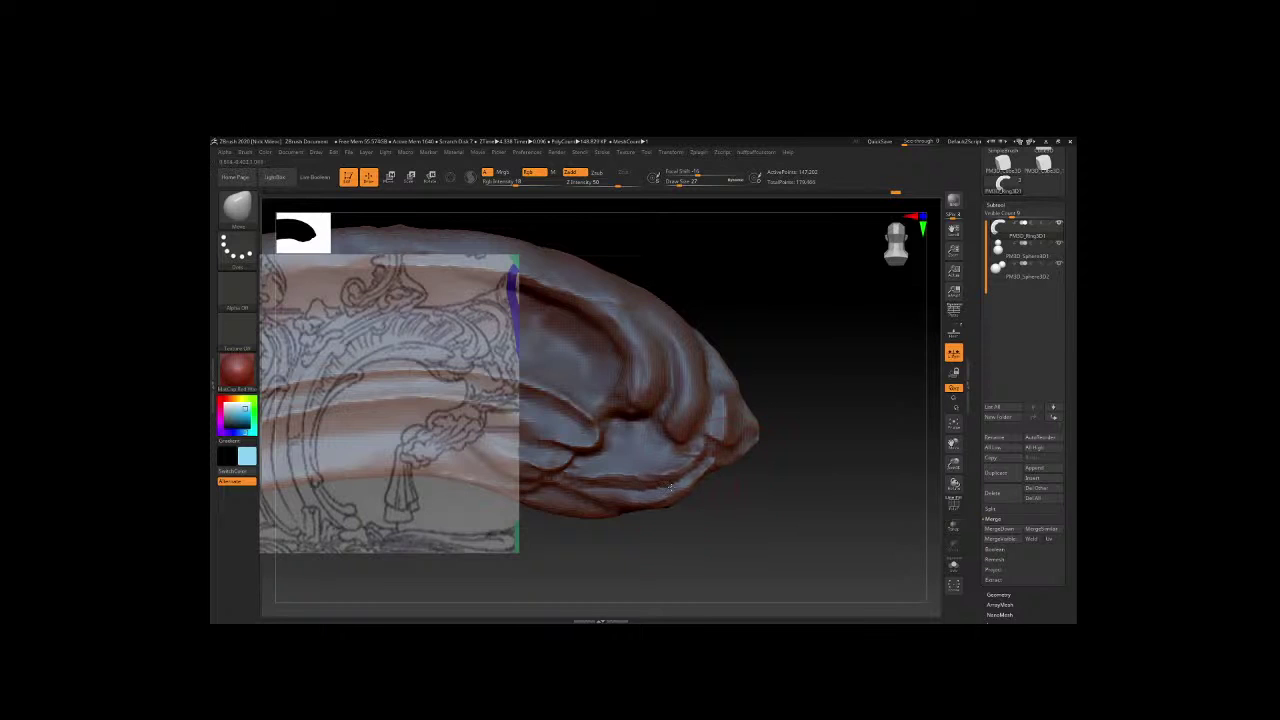
key(space)
key(space)
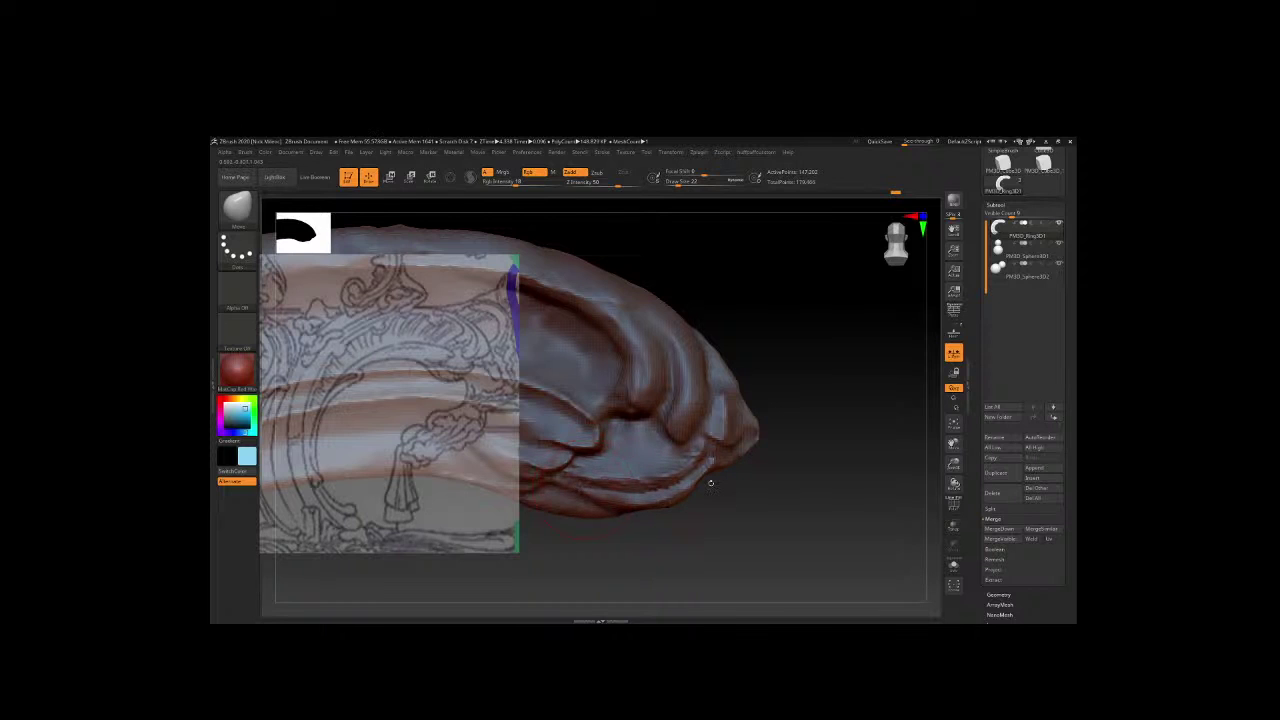
key(b)
key(c)
key(b)
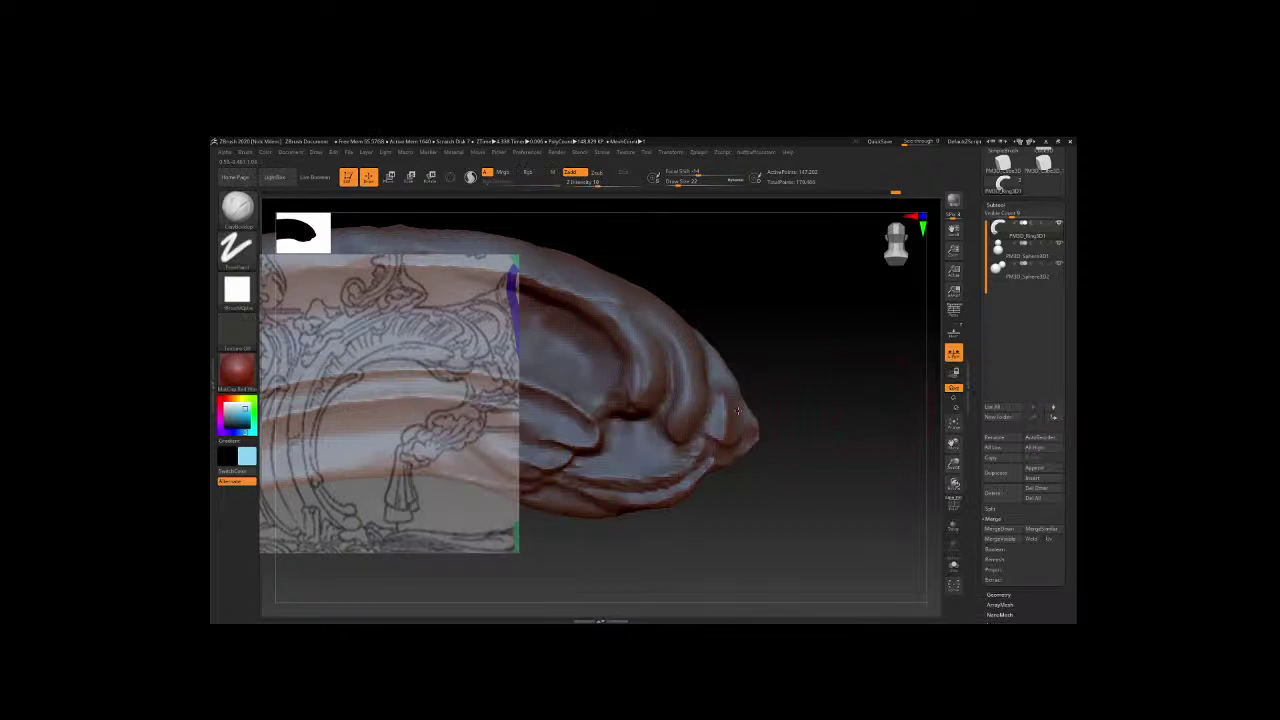
key(space)
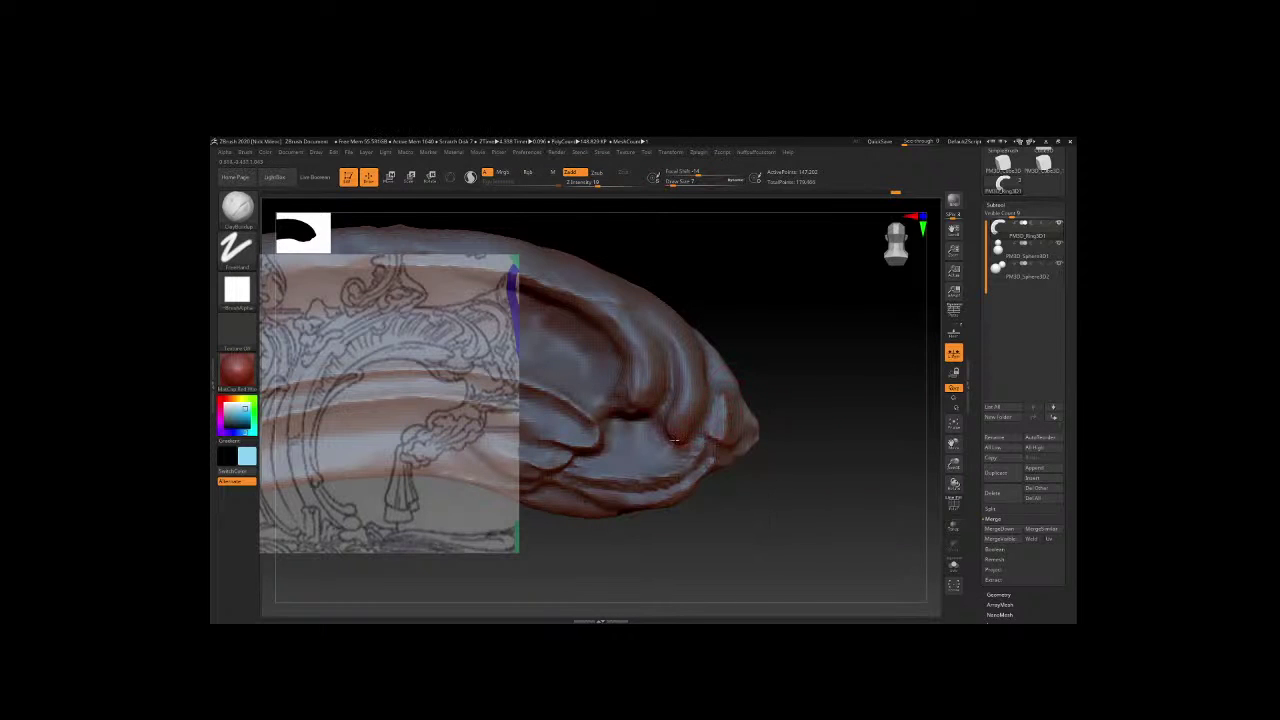
mouse_move(692, 432)
mouse_down()
mouse_move(705, 405)
mouse_move(689, 322)
mouse_up()
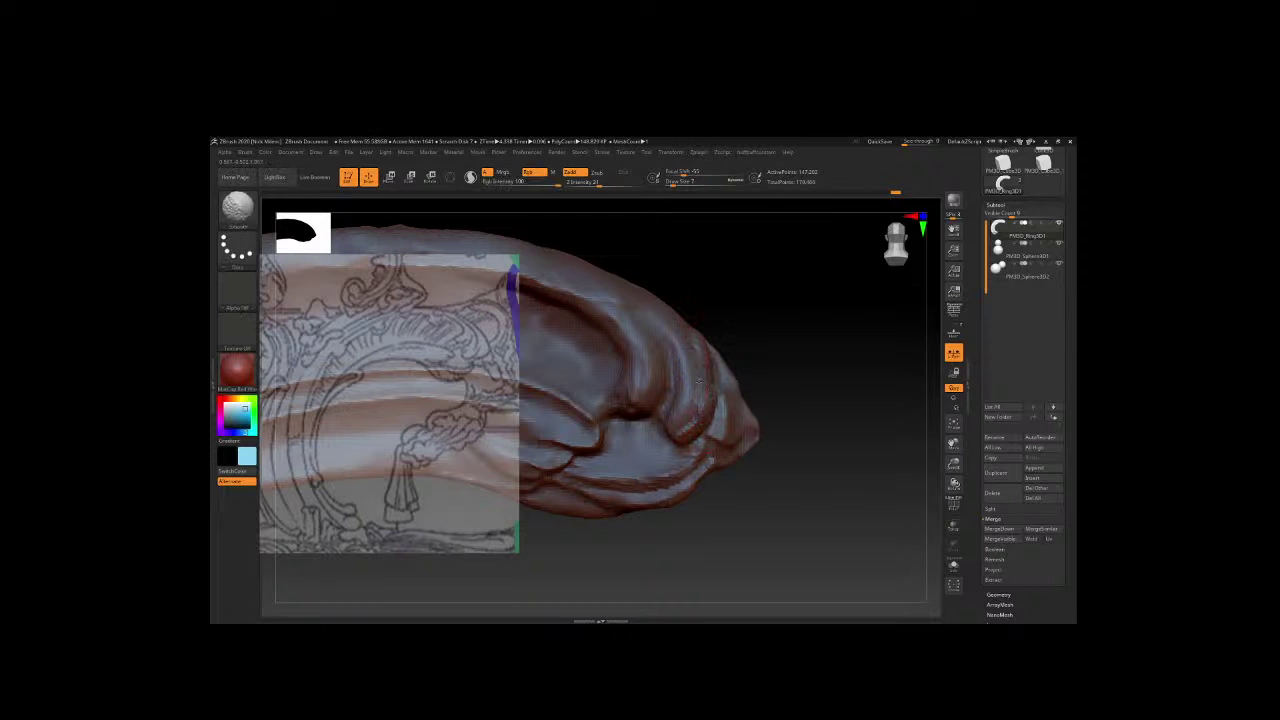
shift+drag(700, 416, 696, 394)
Orbit and zoom in on the curled tip.
drag(800, 366, 713, 372)
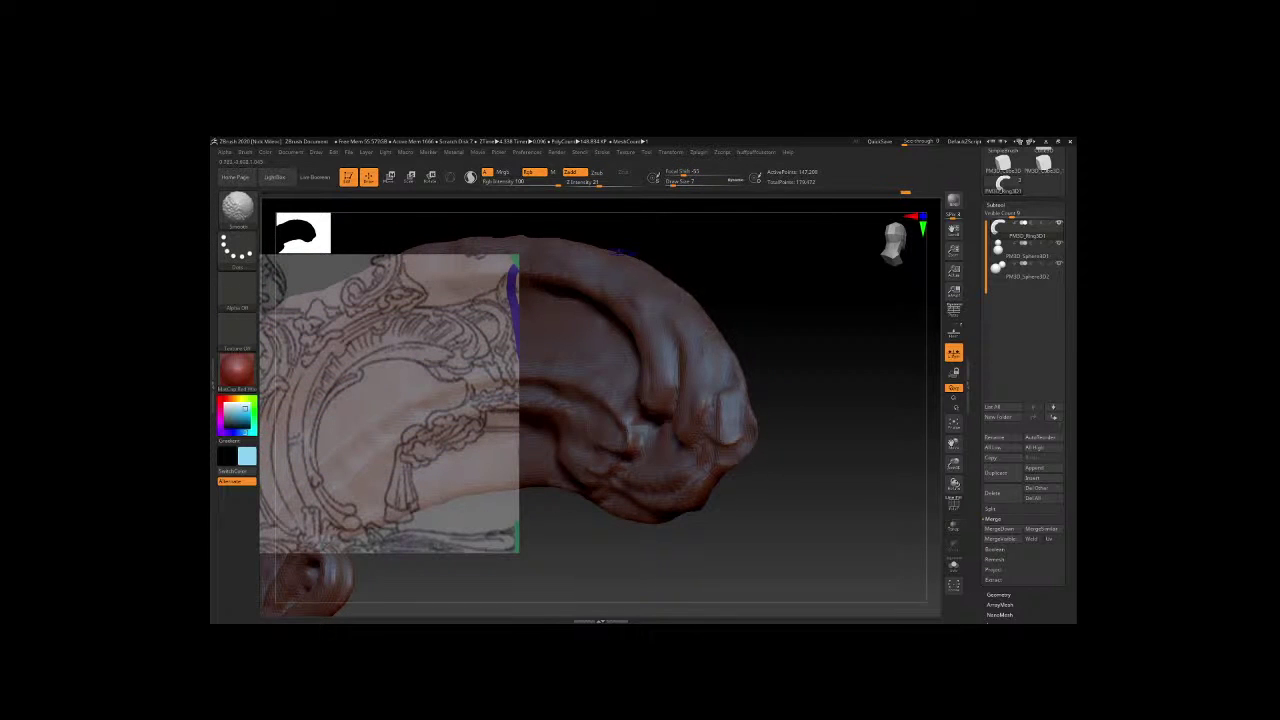
drag(807, 349, 845, 352)
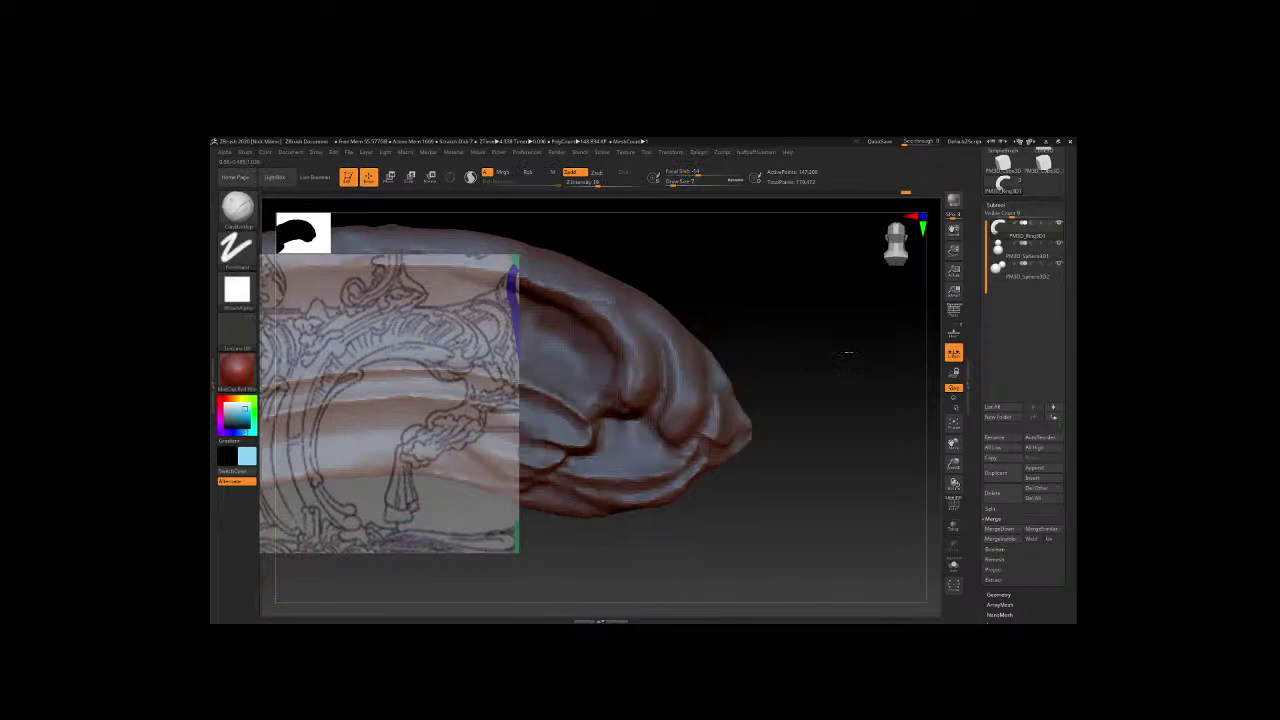
alt+drag(757, 397, 837, 380)
key(b)
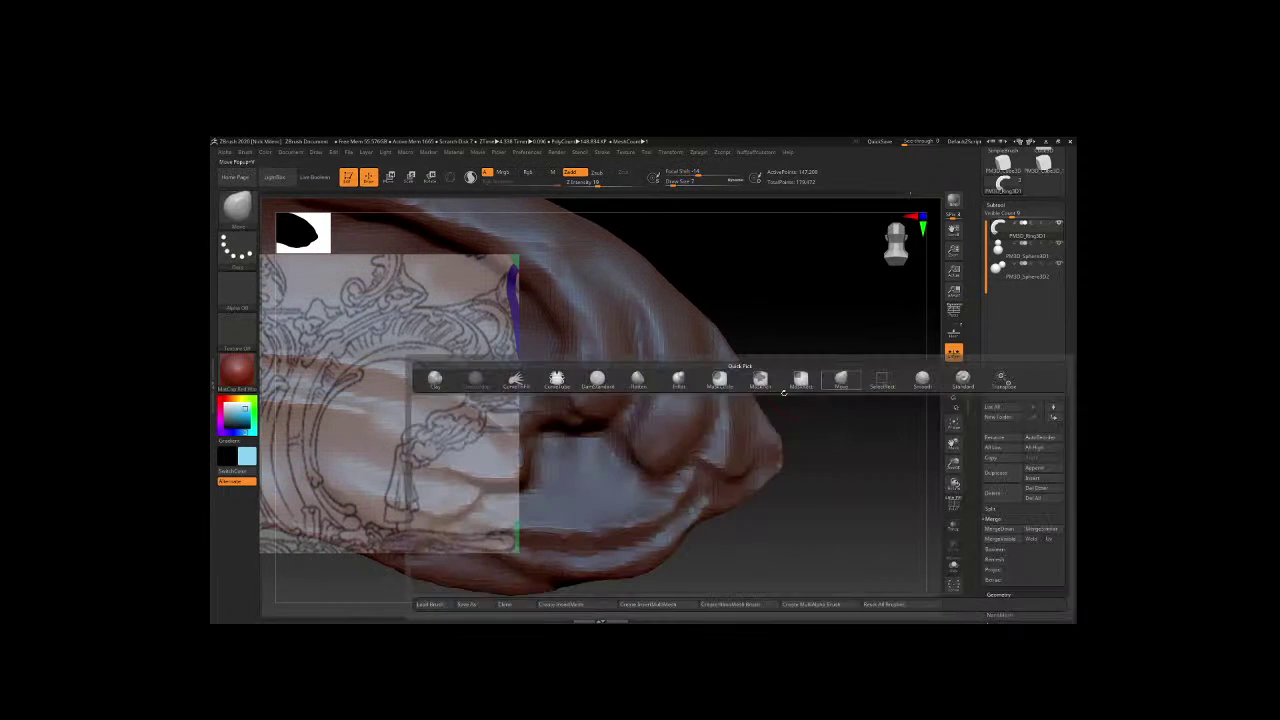
key(space)
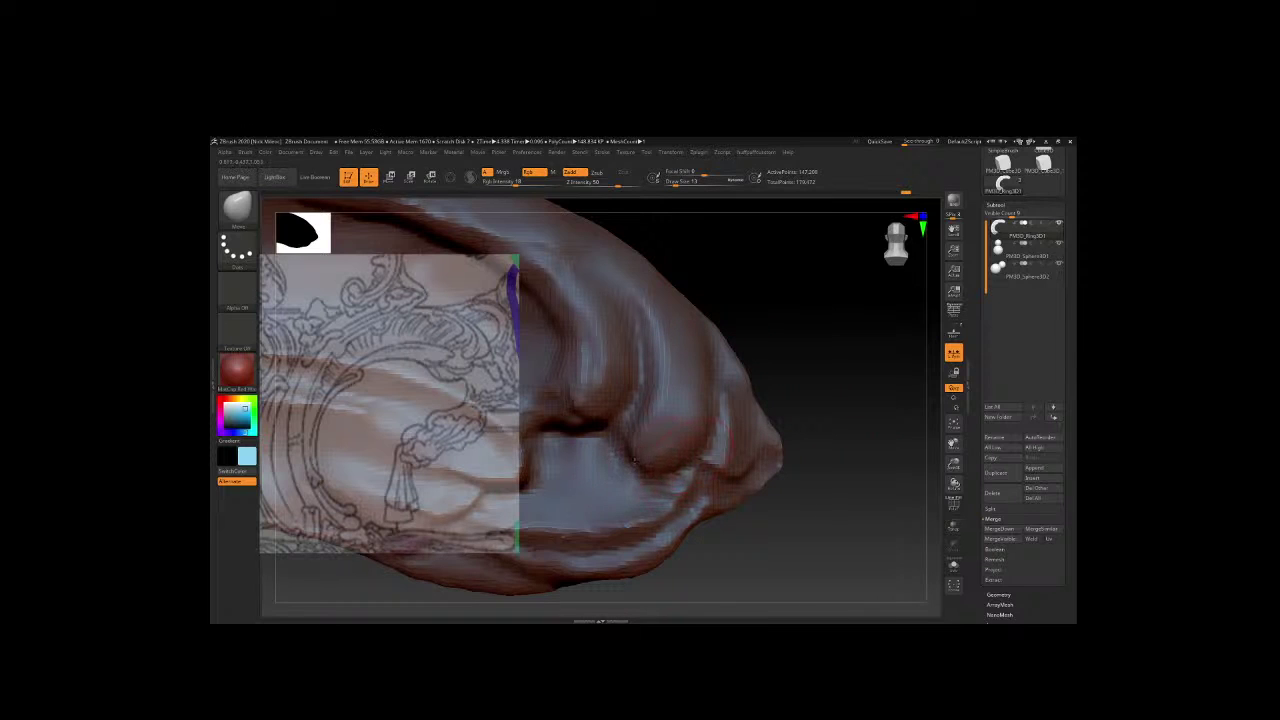
Build two raised ClayBuildup ridges up the tip's side and smooth them.
key(b)
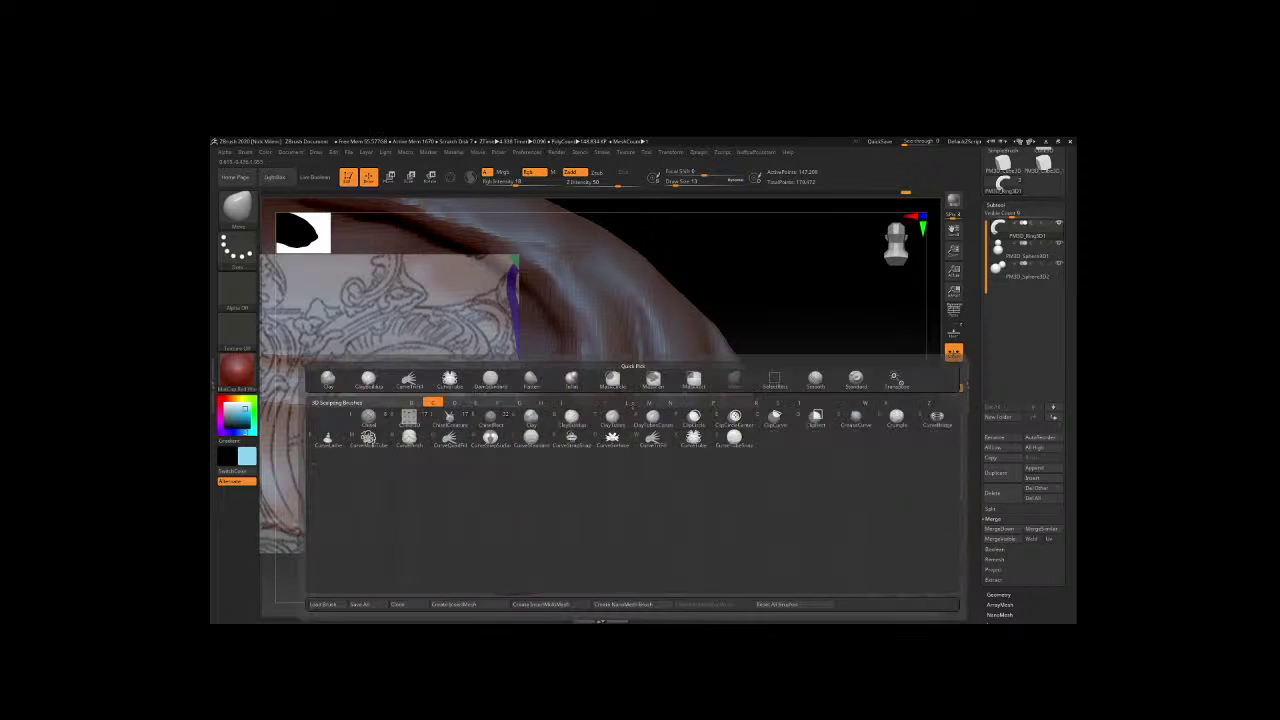
key(c)
key(b)
key(space)
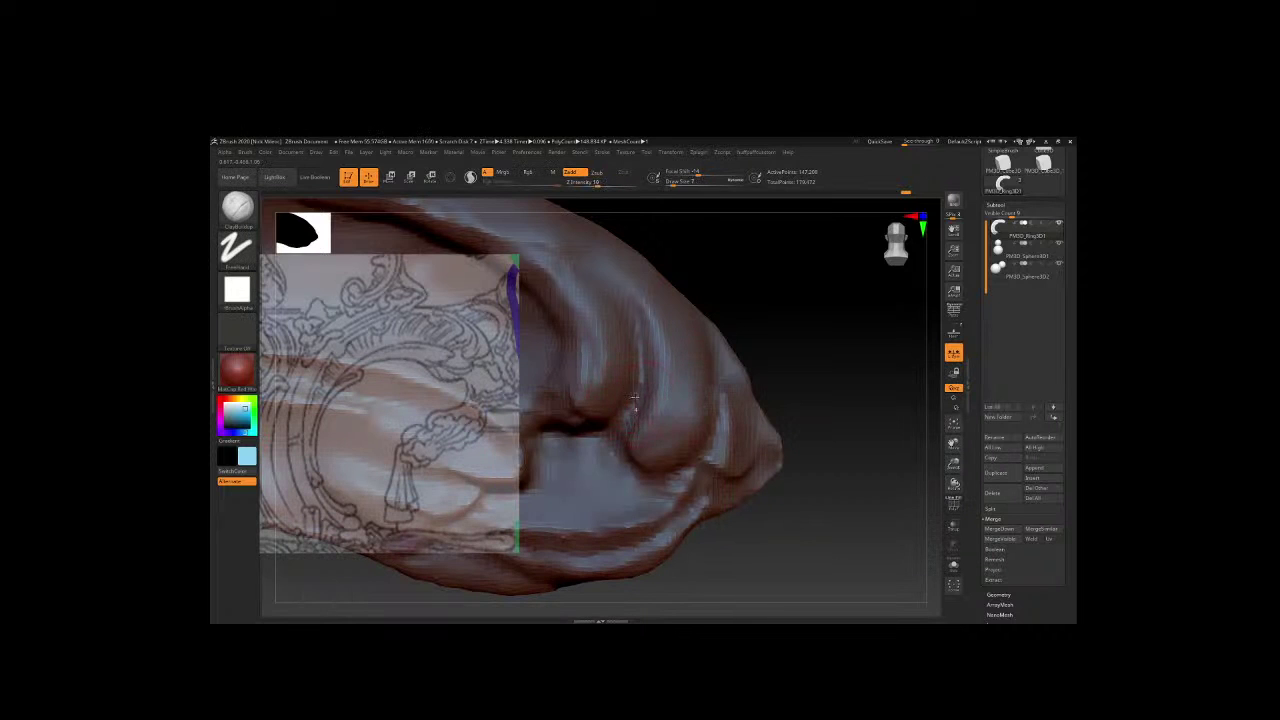
drag(634, 400, 640, 300)
shift+drag(673, 377, 652, 410)
mouse_move(648, 398)
mouse_down()
mouse_move(645, 305)
mouse_move(648, 422)
mouse_move(635, 437)
mouse_up()
shift+drag(650, 340, 633, 412)
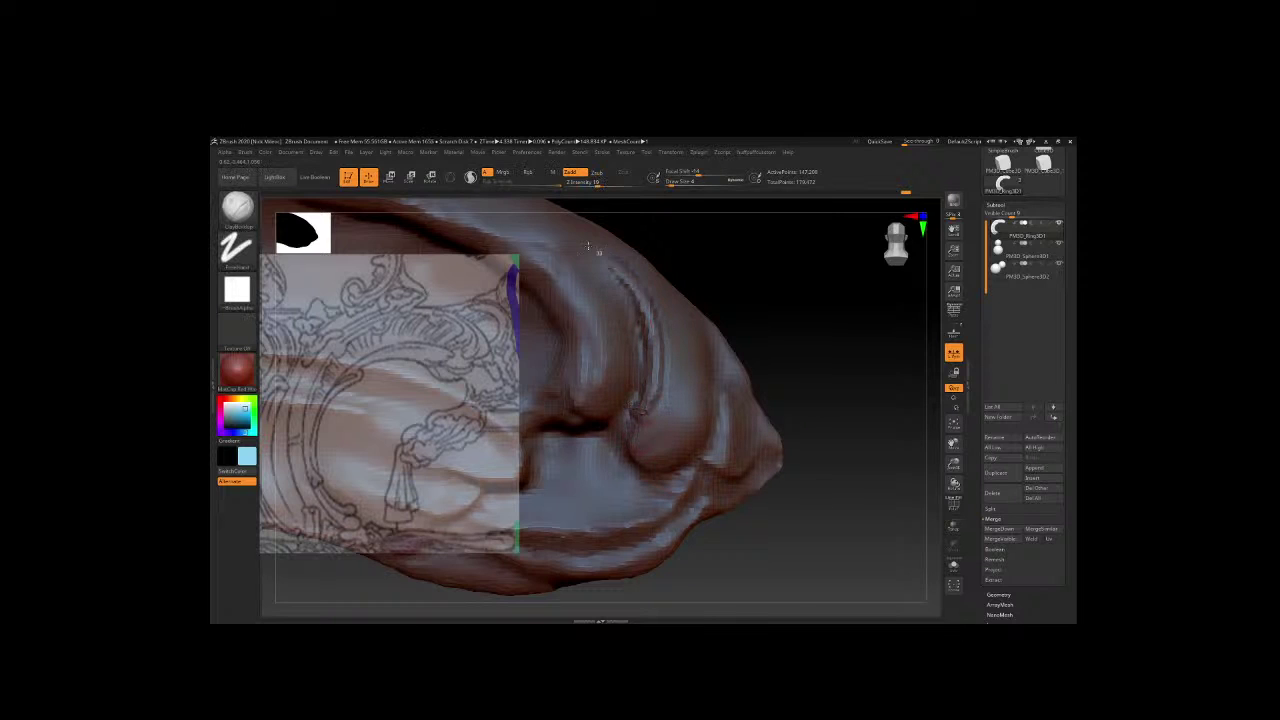
mouse_move(605, 258)
shift+mouse_down()
mouse_move(662, 350)
mouse_move(648, 405)
shift+mouse_up()
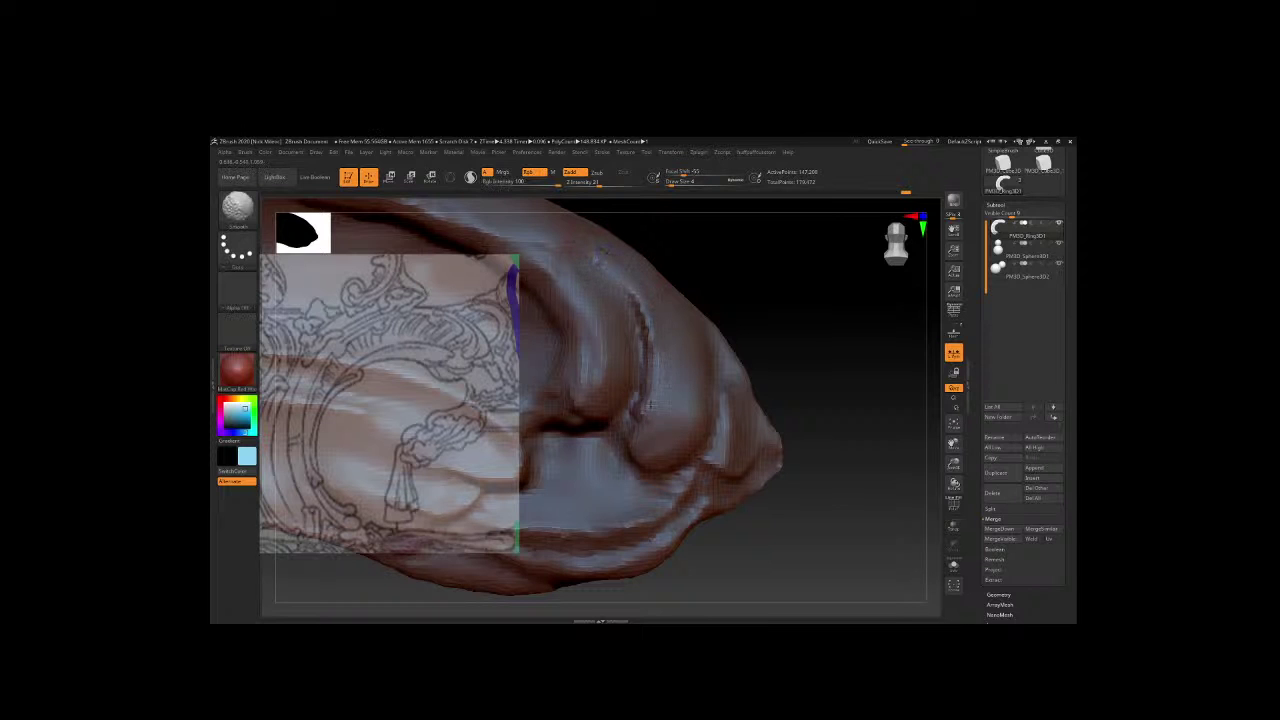
Zoom in on the curled tip and adjust the brush size, settling on 16.
drag(760, 300, 780, 480)
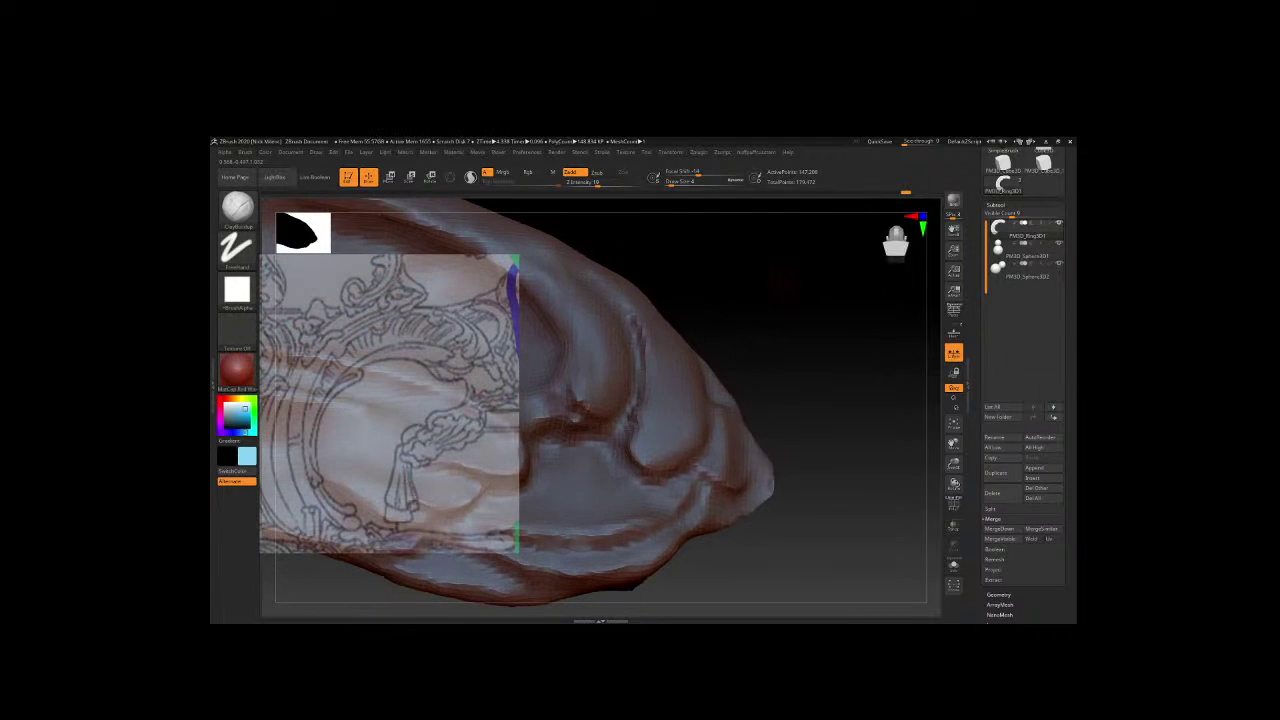
key(space)
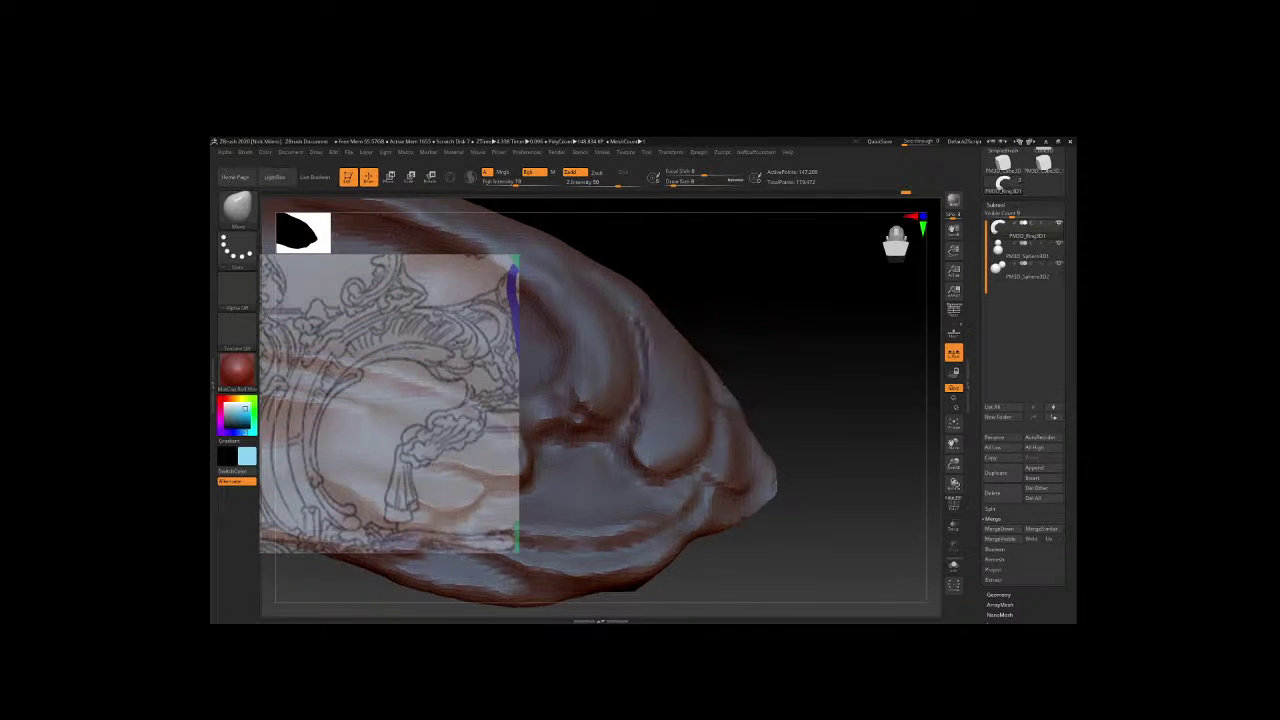
mouse_move(749, 303)
alt+mouse_down()
mouse_move(773, 289)
mouse_move(769, 357)
alt+mouse_up()
key(space)
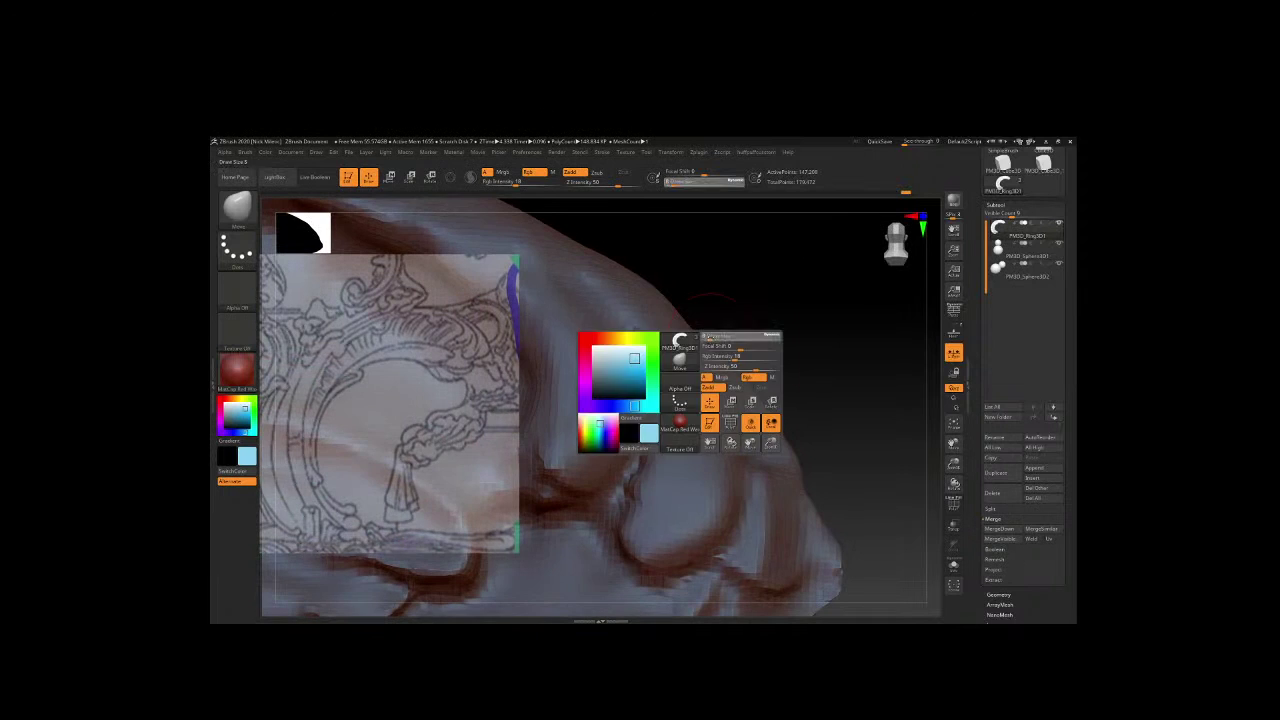
key(space)
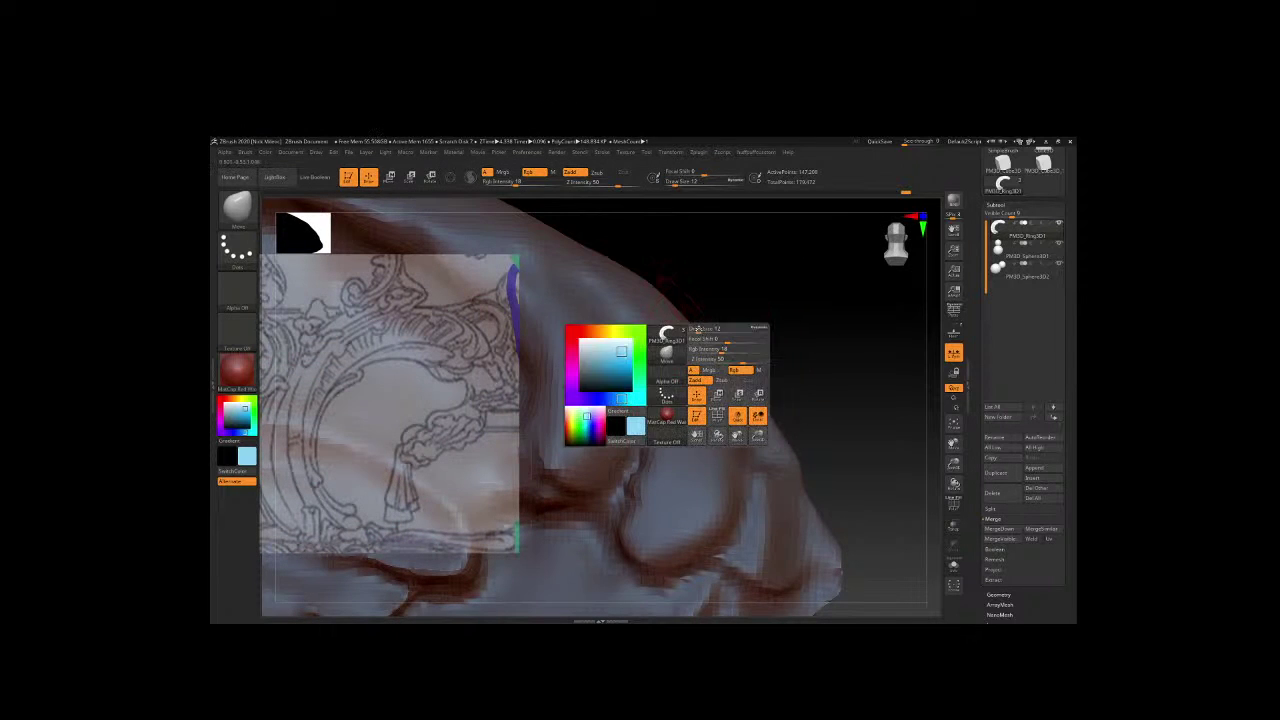
mouse_move(693, 329)
mouse_down()
mouse_move(680, 329)
mouse_move(846, 334)
mouse_move(374, 281)
mouse_move(671, 291)
mouse_move(709, 343)
mouse_move(843, 329)
mouse_move(771, 314)
mouse_move(819, 324)
mouse_up()
key(space)
key(b)
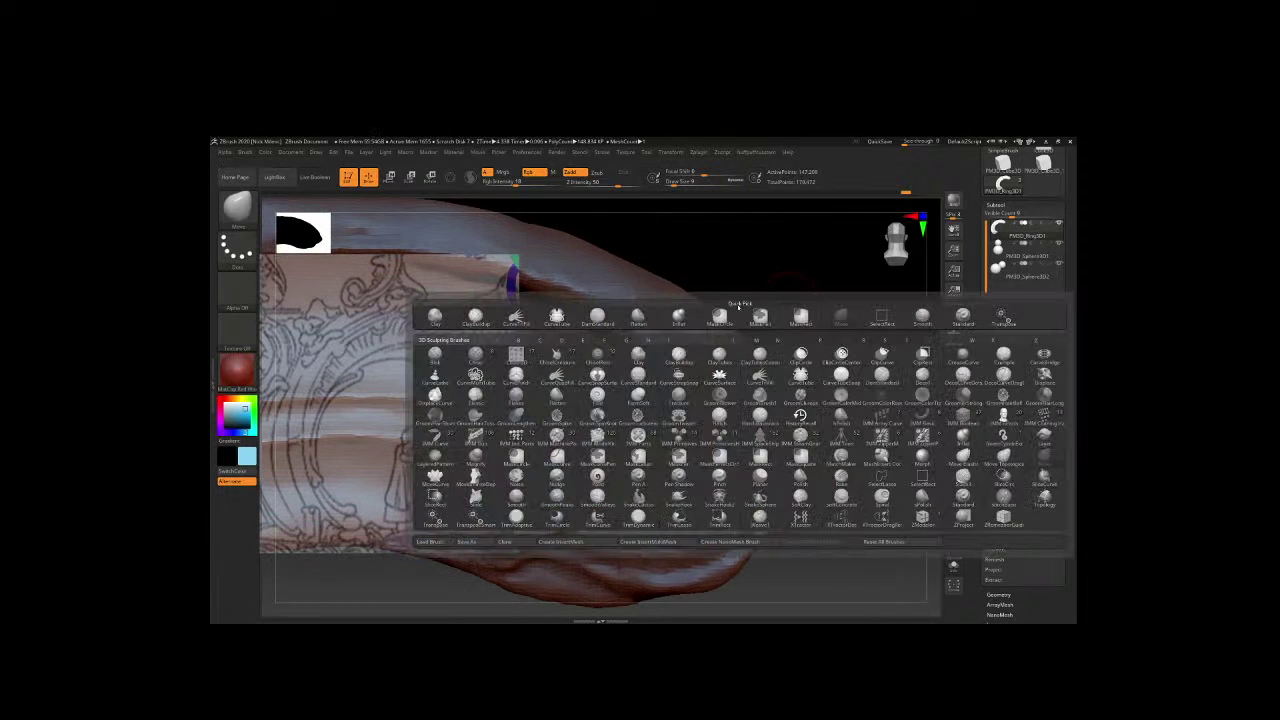
key(Escape)
key(b)
key(Escape)
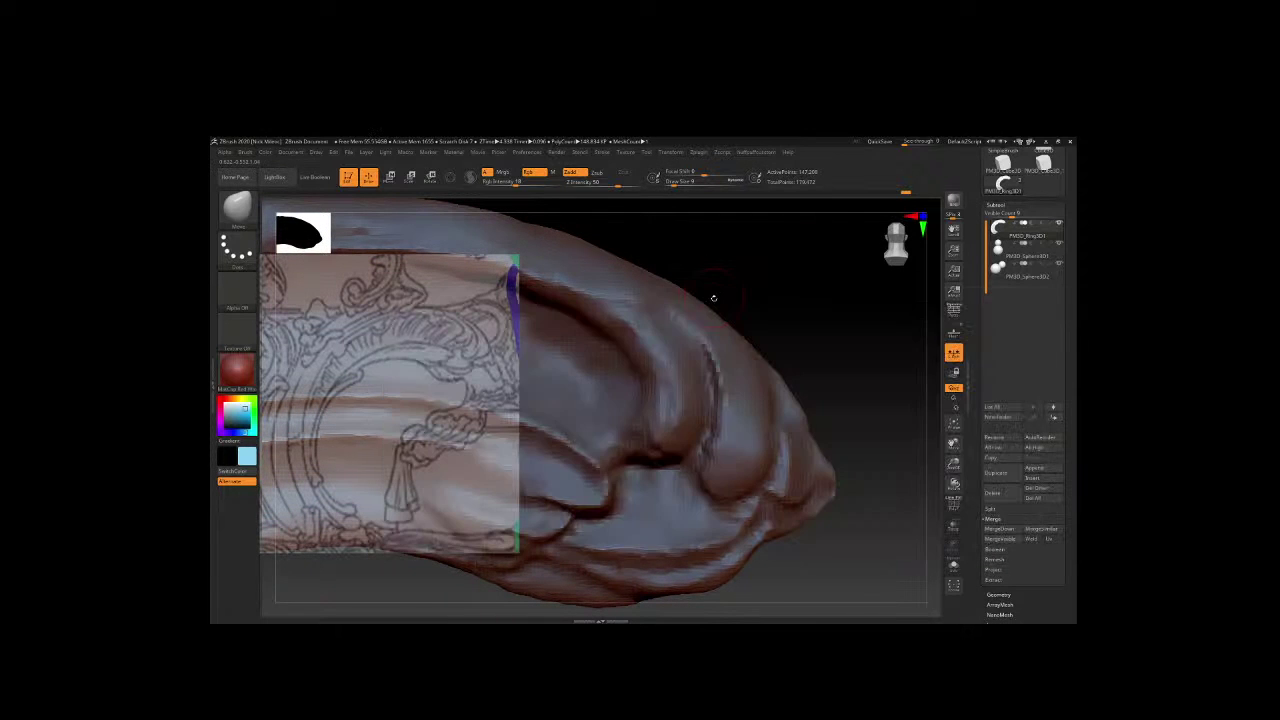
key(space)
drag(632, 368, 645, 442)
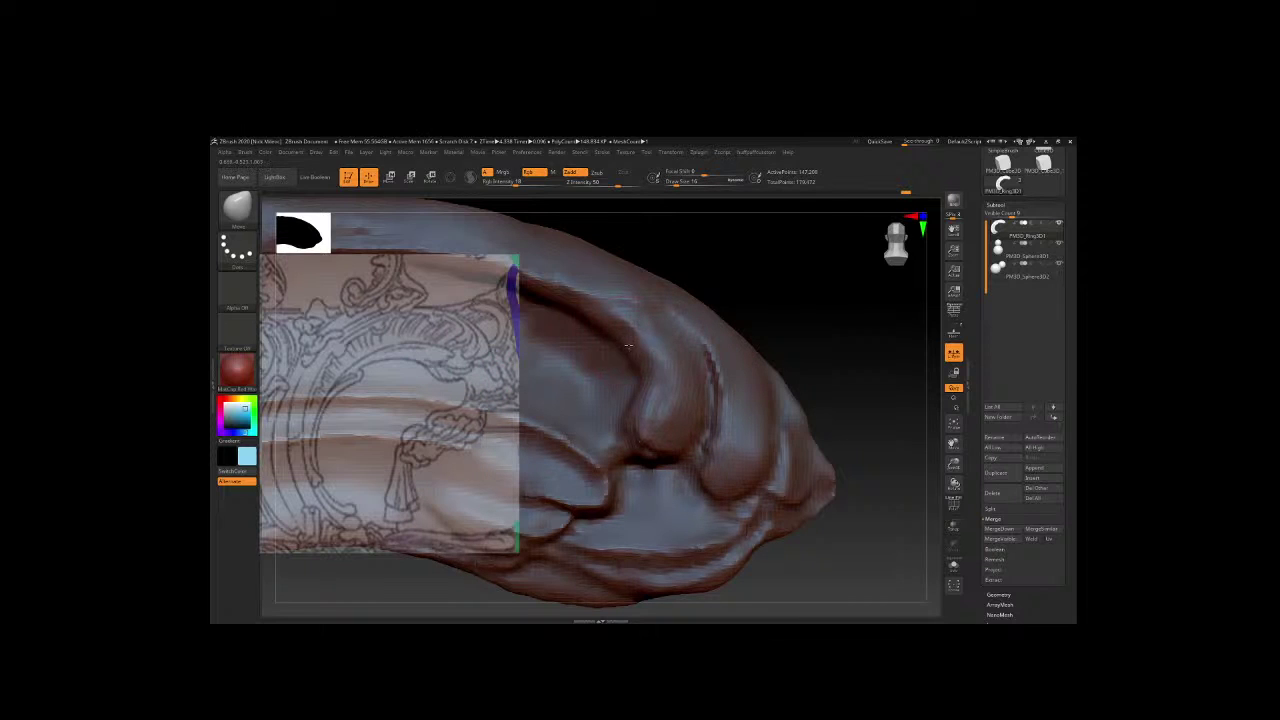
Sculpt a darker groove into the tip's fold and reshape its lower and upper folds.
mouse_move(628, 346)
mouse_down()
mouse_move(585, 298)
mouse_move(545, 286)
mouse_move(640, 352)
mouse_up()
key(space)
drag(648, 410, 634, 384)
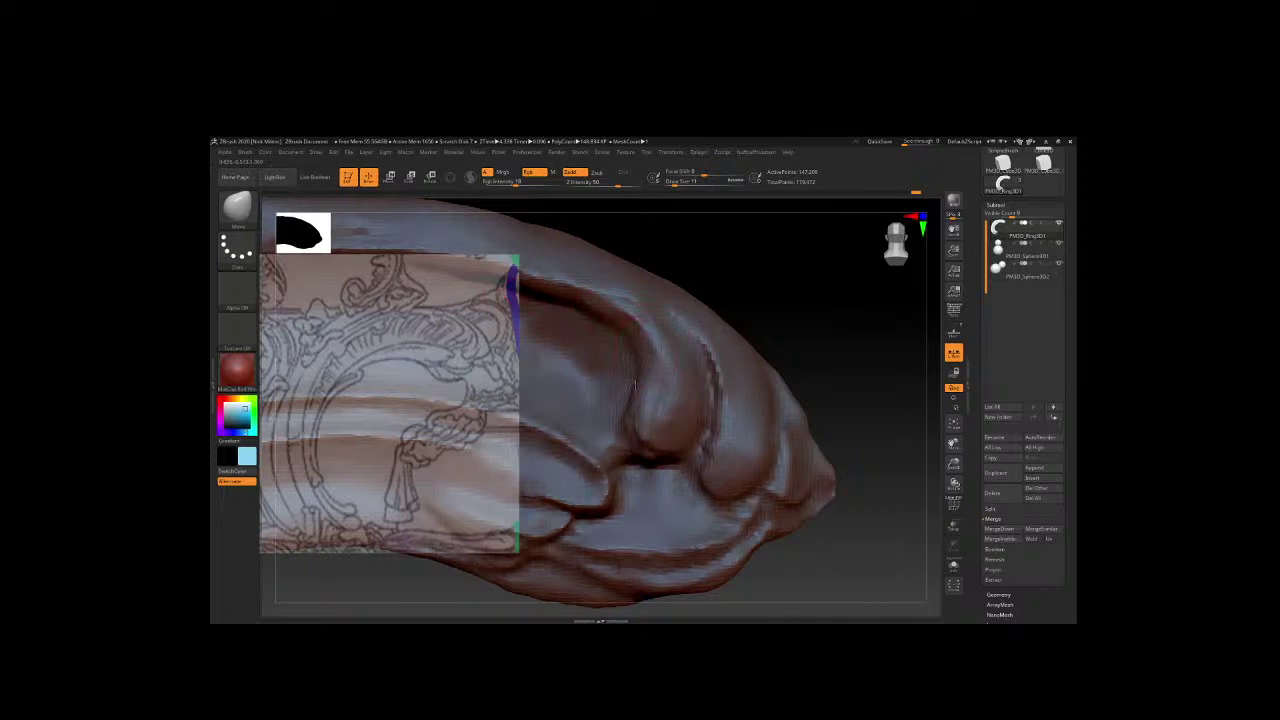
drag(585, 314, 603, 301)
mouse_move(796, 296)
mouse_down()
mouse_move(744, 291)
mouse_move(800, 277)
mouse_move(811, 300)
mouse_up()
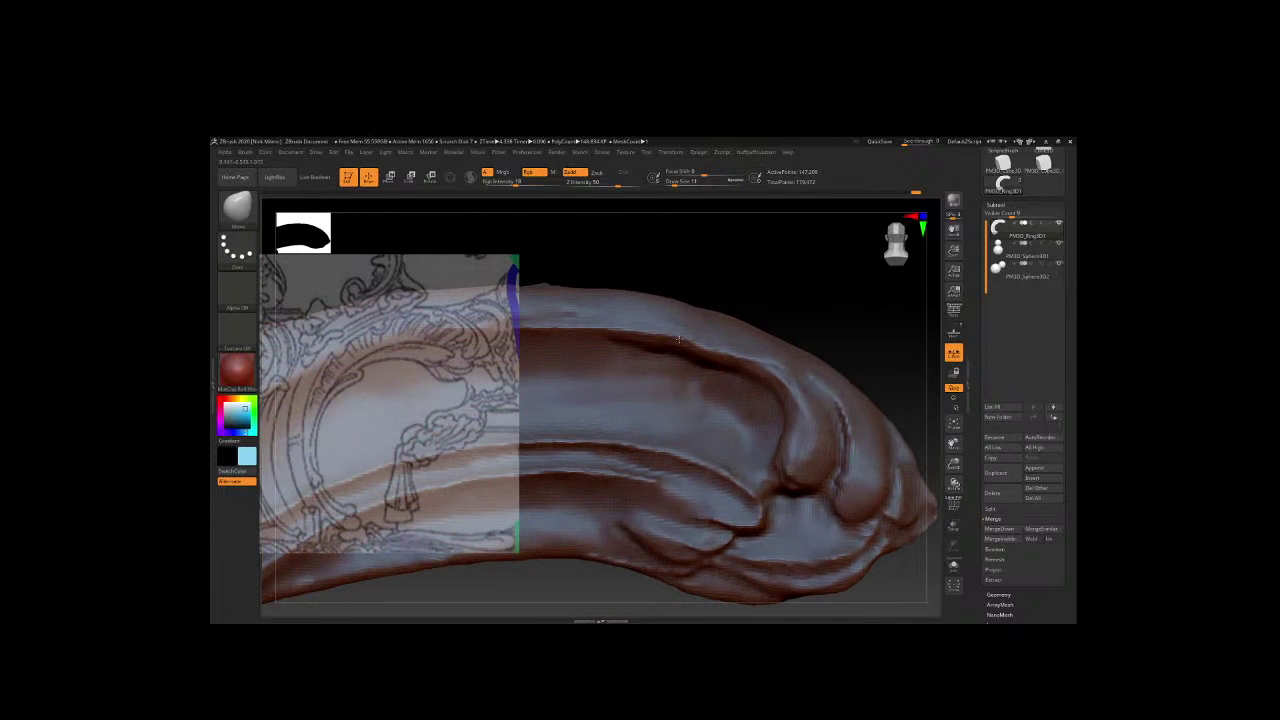
Reshape the upper-rim groove, tilt the top forward and set brush size to 12.
drag(717, 347, 704, 331)
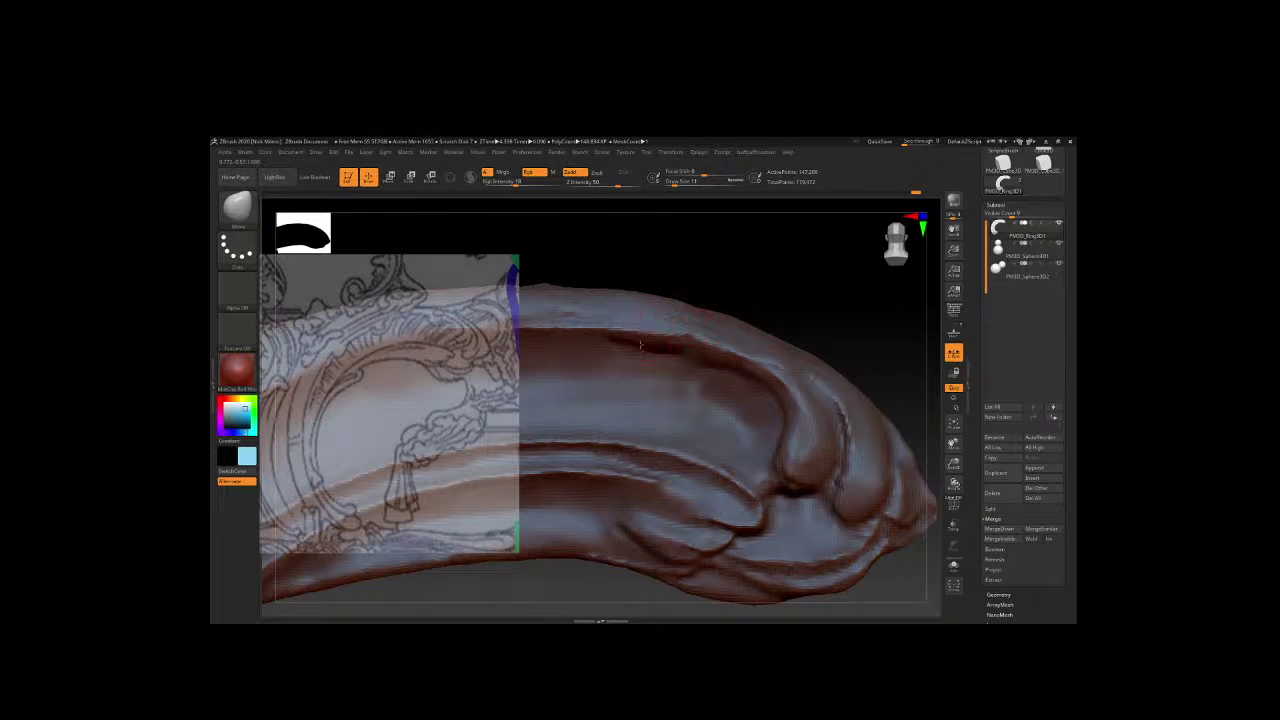
mouse_move(728, 268)
mouse_down()
mouse_move(704, 356)
mouse_move(672, 332)
mouse_up()
key(space)
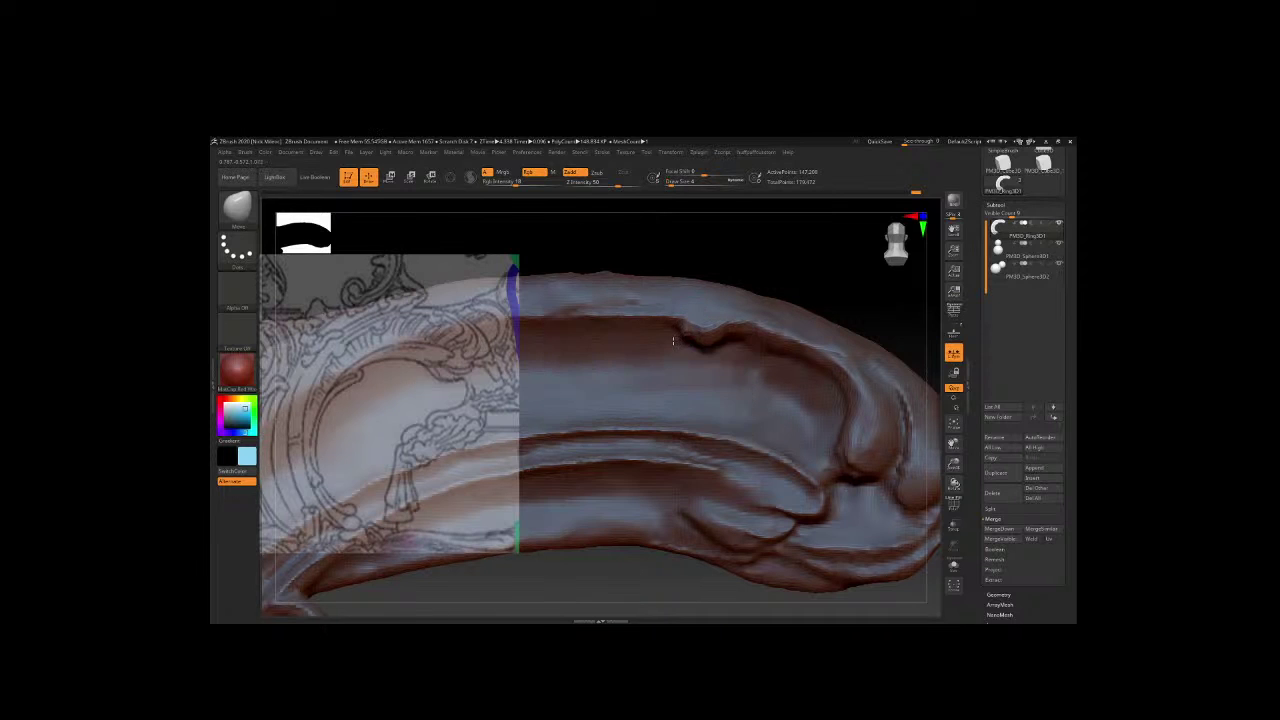
key(bracketright)
key(space)
drag(678, 334, 660, 336)
key(space)
drag(690, 338, 694, 334)
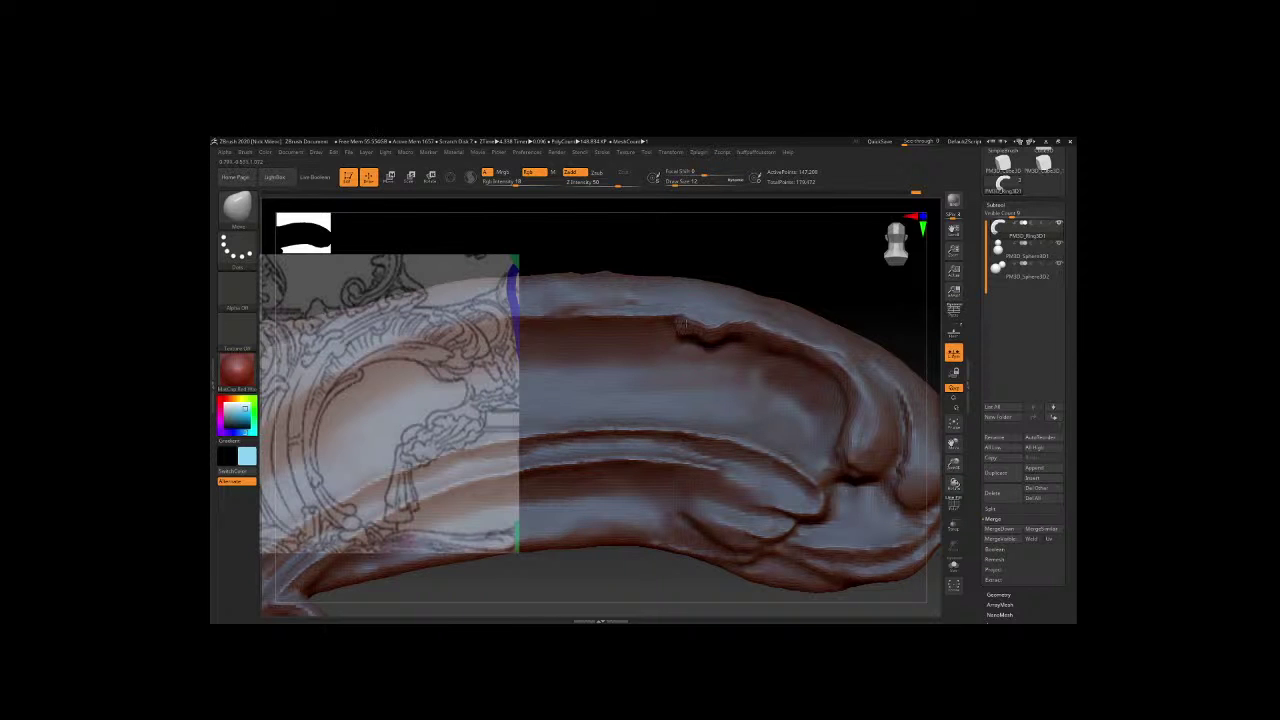
Zoom into the upper rim and tune brush size through 37, 27, 12, 18, finally 9.
drag(817, 256, 586, 277)
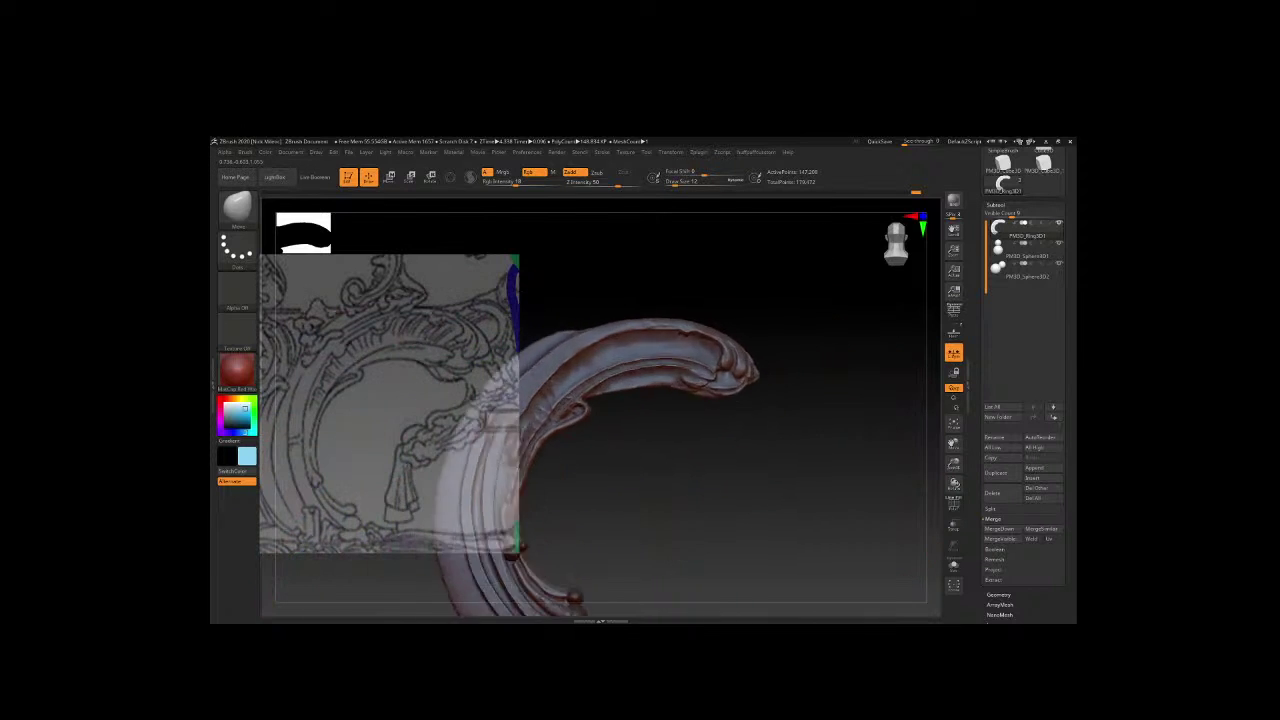
key(space)
drag(630, 343, 668, 343)
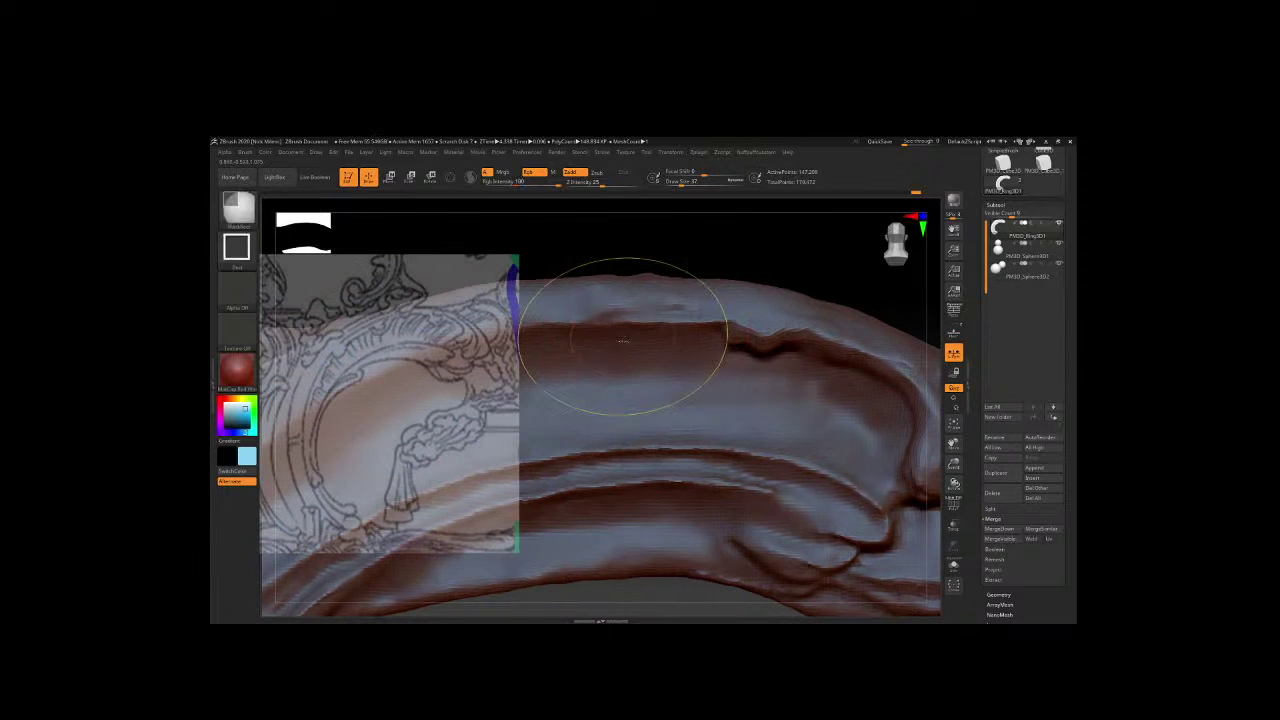
key(space)
drag(622, 342, 557, 345)
key(space)
drag(571, 266, 607, 307)
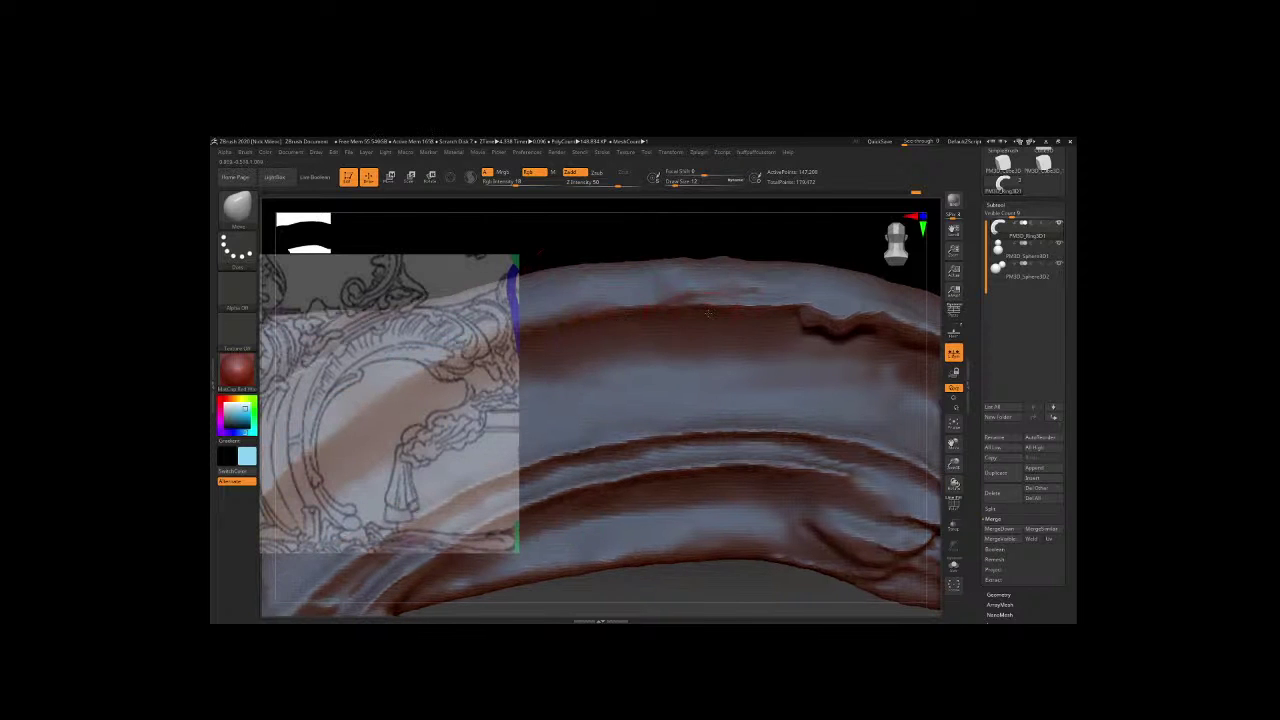
key(space)
drag(732, 311, 760, 322)
key(space)
mouse_move(779, 313)
right_down()
mouse_move(566, 243)
mouse_move(696, 252)
mouse_move(651, 267)
right_up()
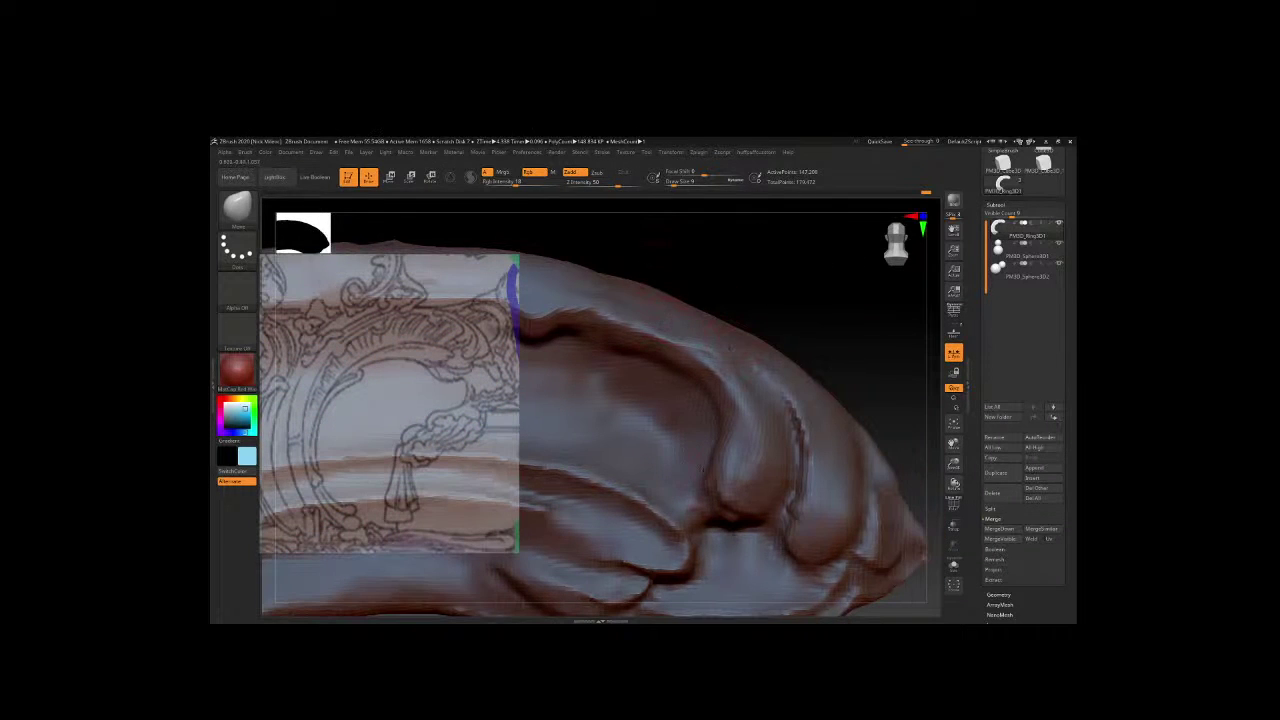
Resize the brush from 9 to 15 and frame the scroll's curled tip.
key(space)
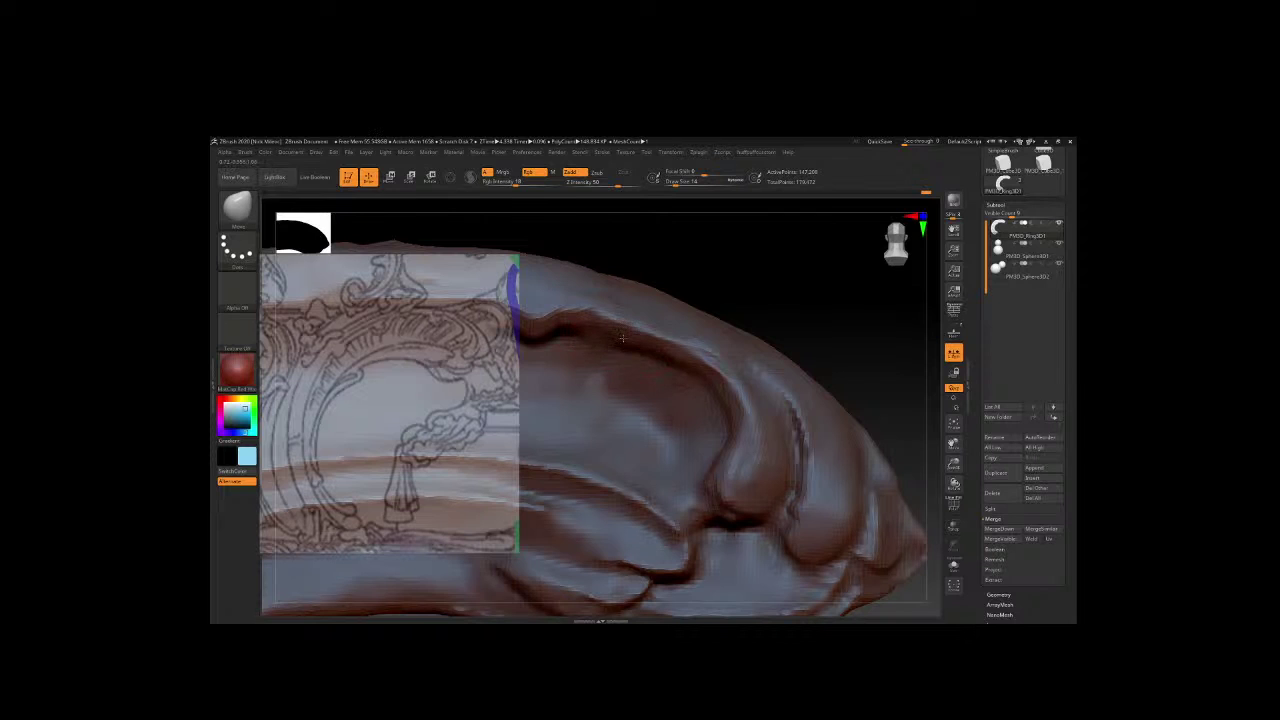
key(bracketleft)
key(bracketleft)
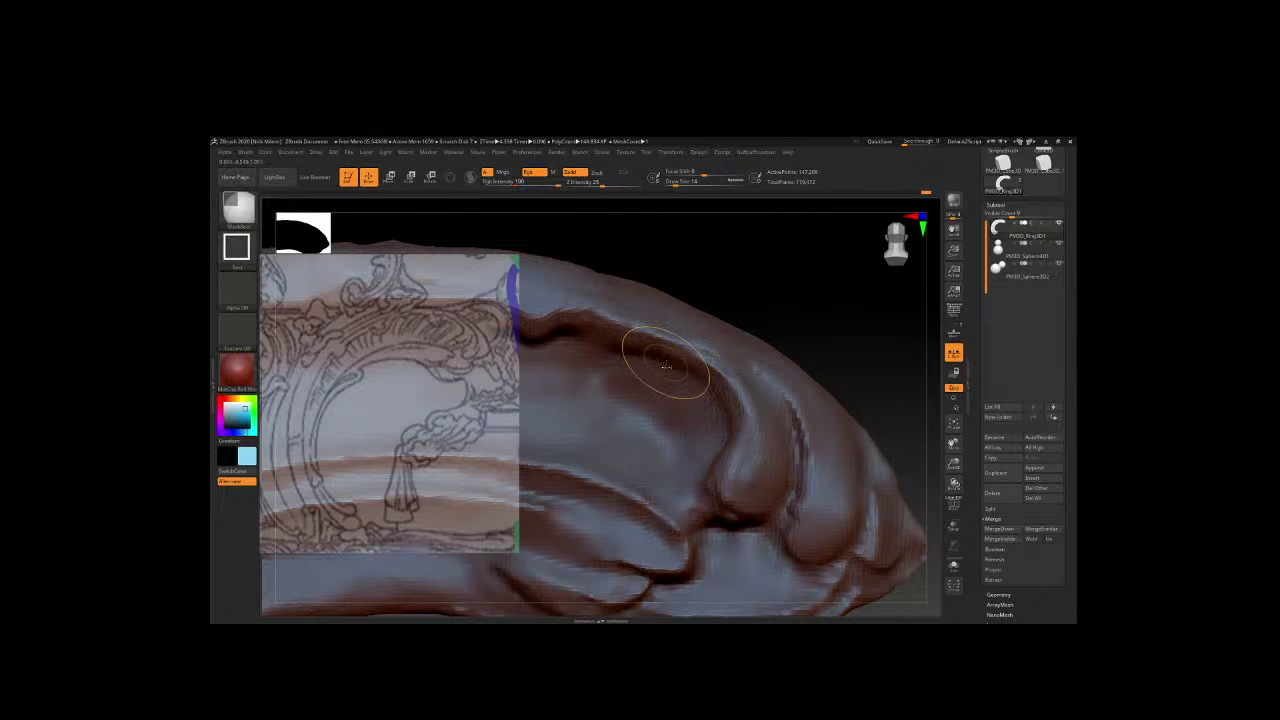
key(space)
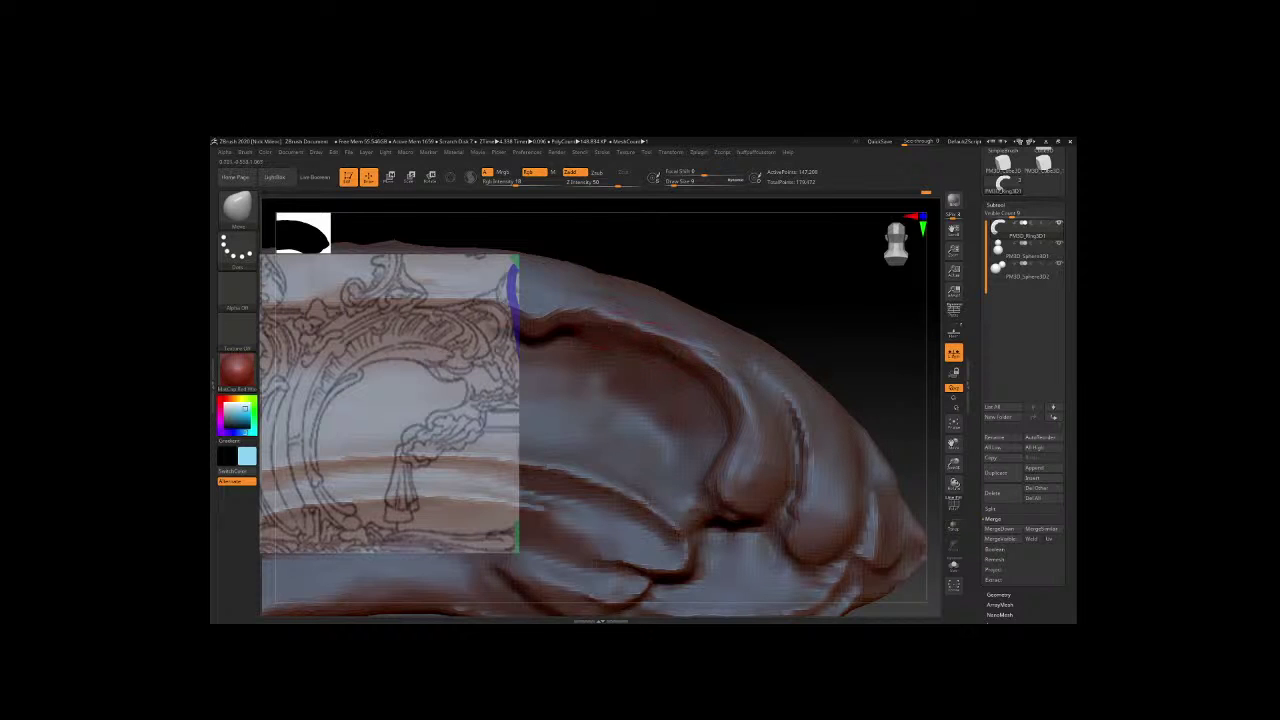
key(space)
drag(672, 340, 690, 340)
drag(863, 341, 615, 333)
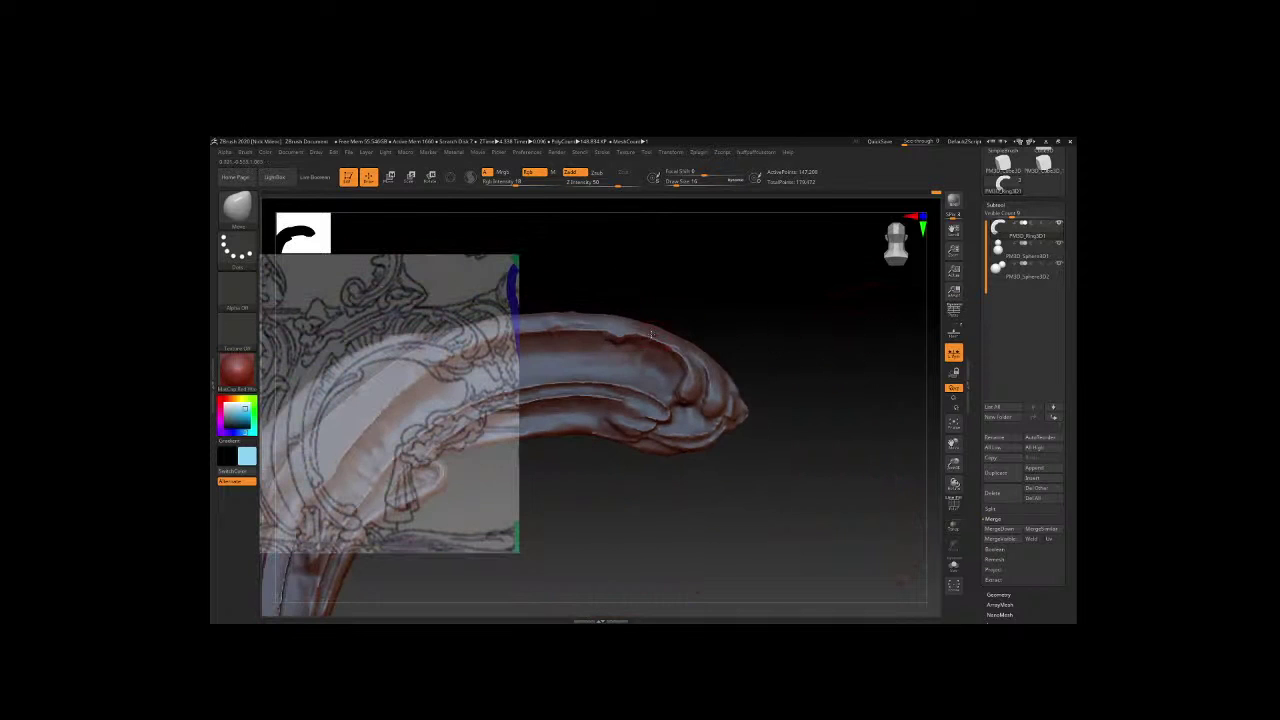
mouse_move(706, 306)
mouse_down()
mouse_move(898, 320)
mouse_move(866, 445)
mouse_move(748, 300)
mouse_move(769, 324)
mouse_up()
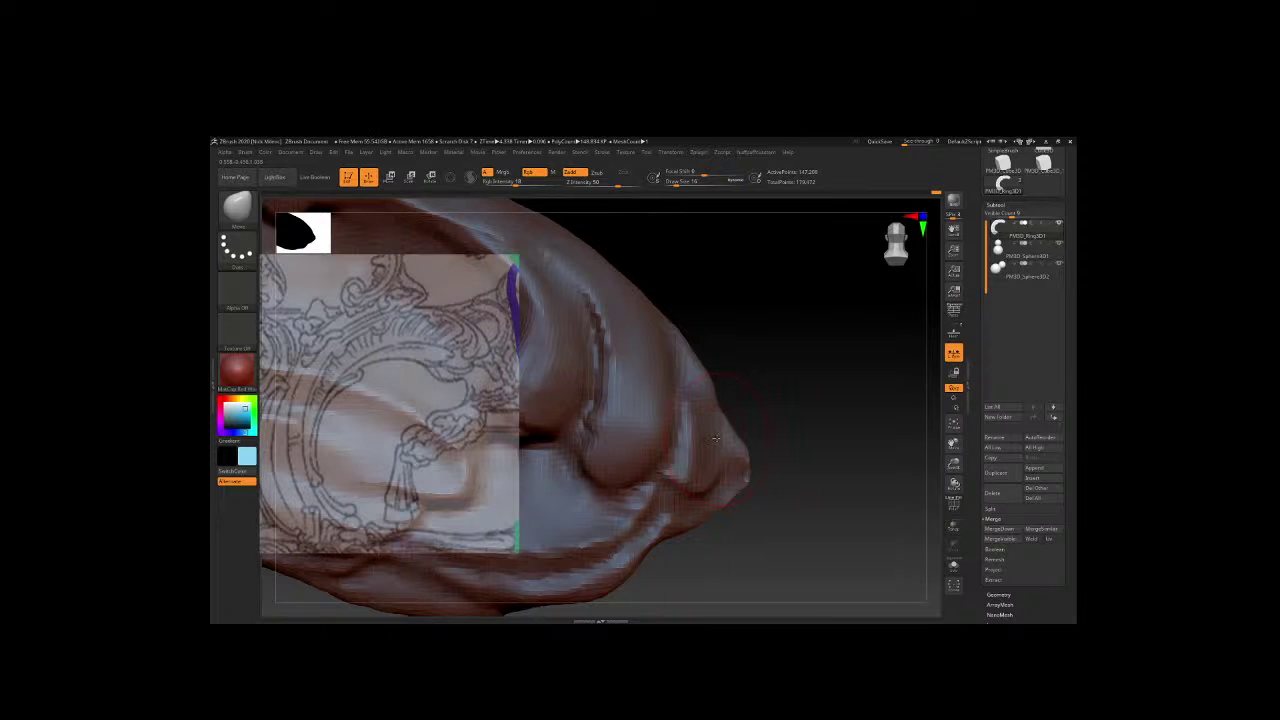
Carve small creases into the fold with ClayBuildup at brush size 6.
key(b)
key(c)
key(b)
key(space)
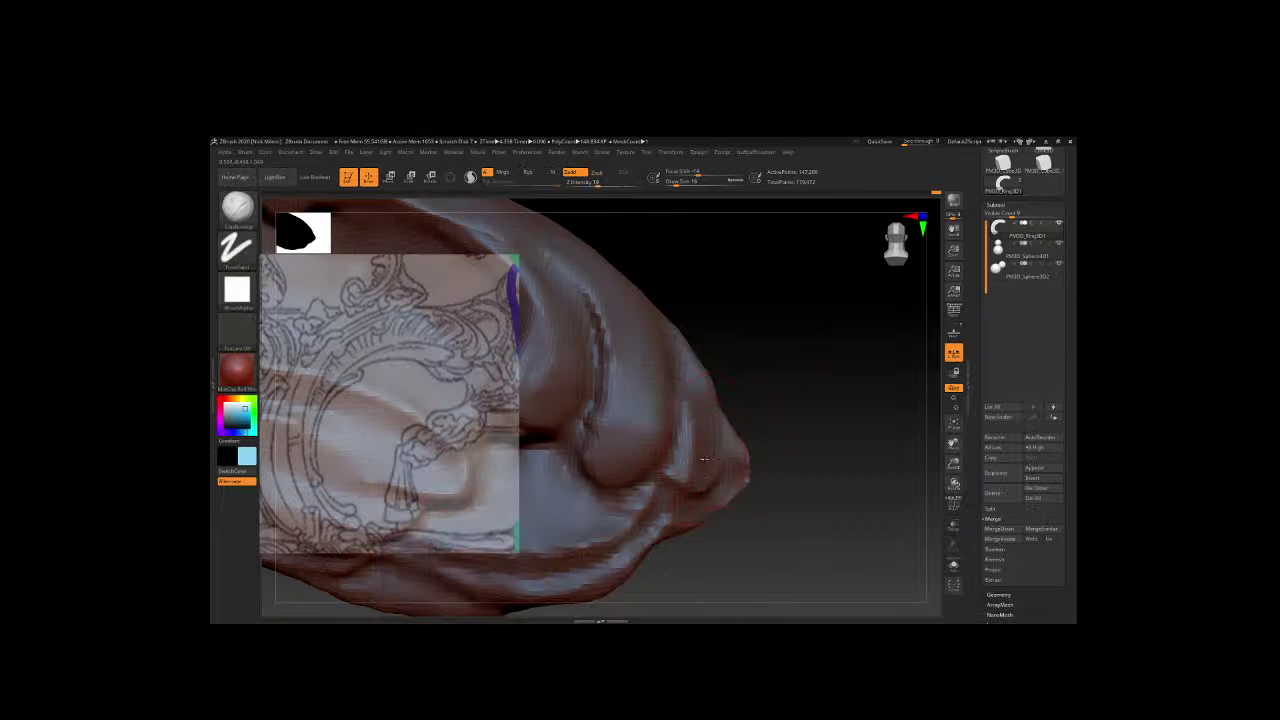
key(bracketleft)
drag(740, 445, 700, 320)
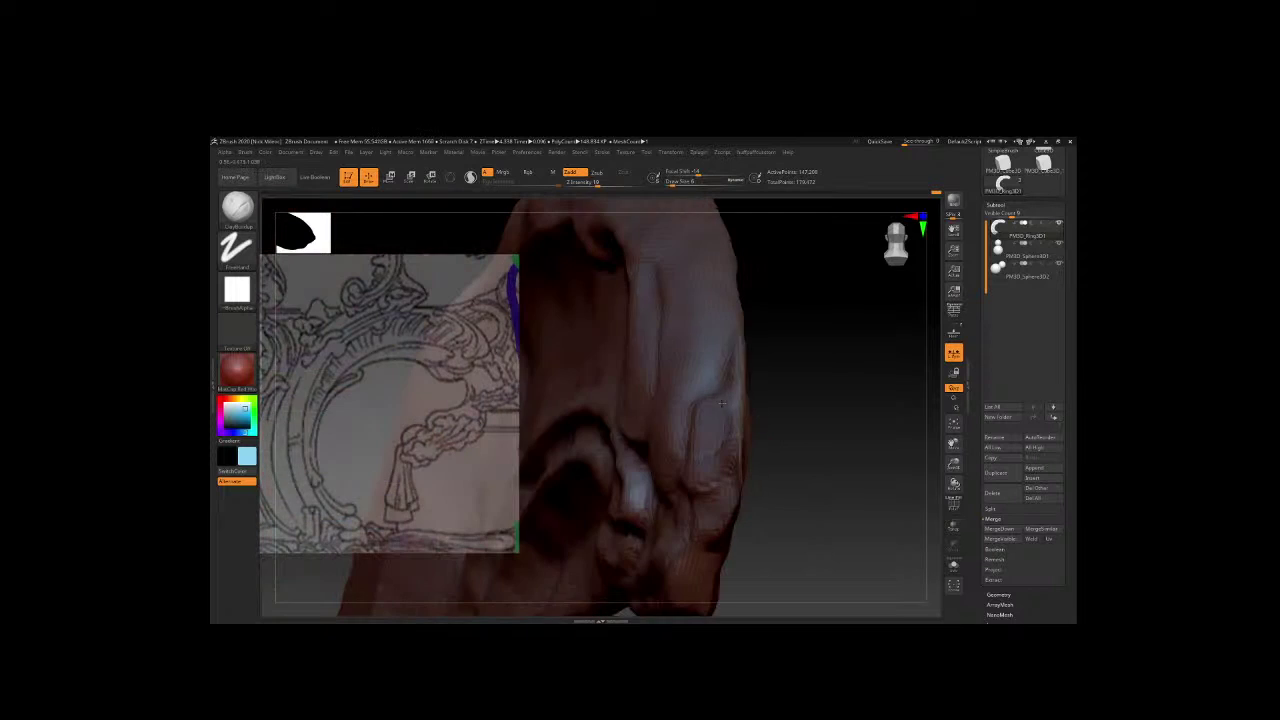
mouse_move(728, 427)
mouse_down()
mouse_move(690, 460)
mouse_move(732, 372)
mouse_up()
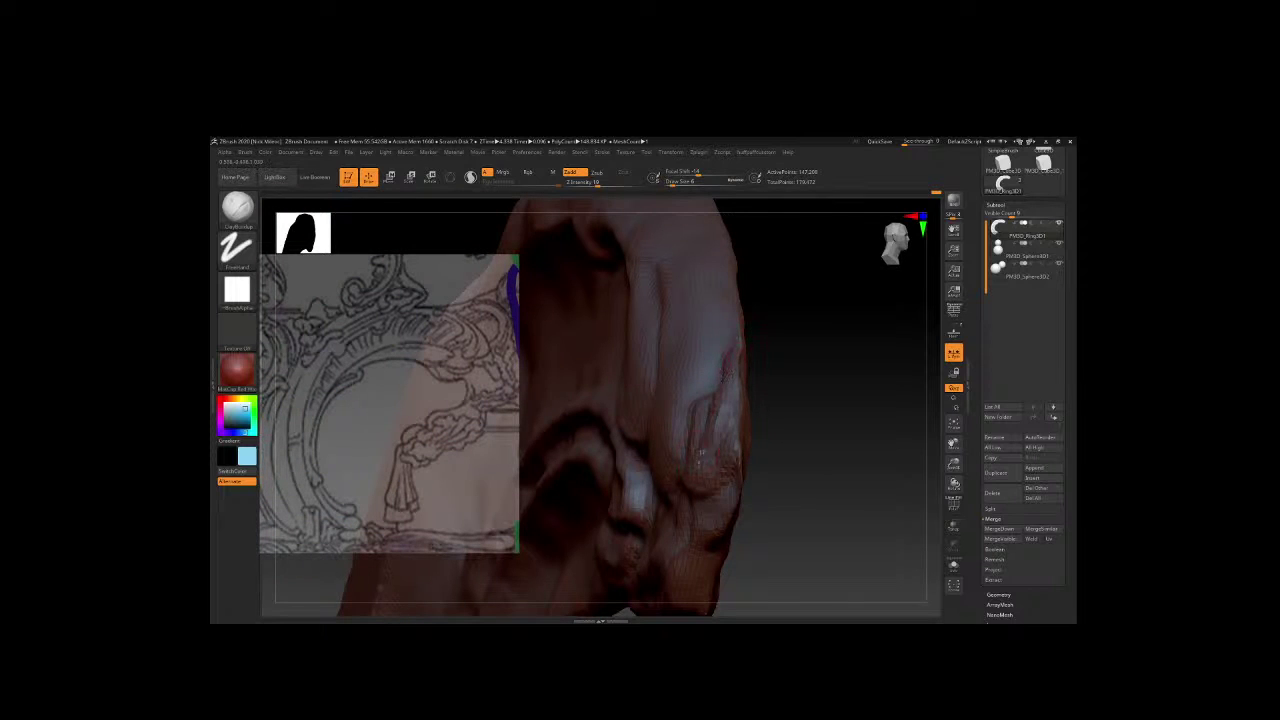
mouse_move(712, 455)
mouse_down()
mouse_move(697, 412)
mouse_move(800, 400)
mouse_up()
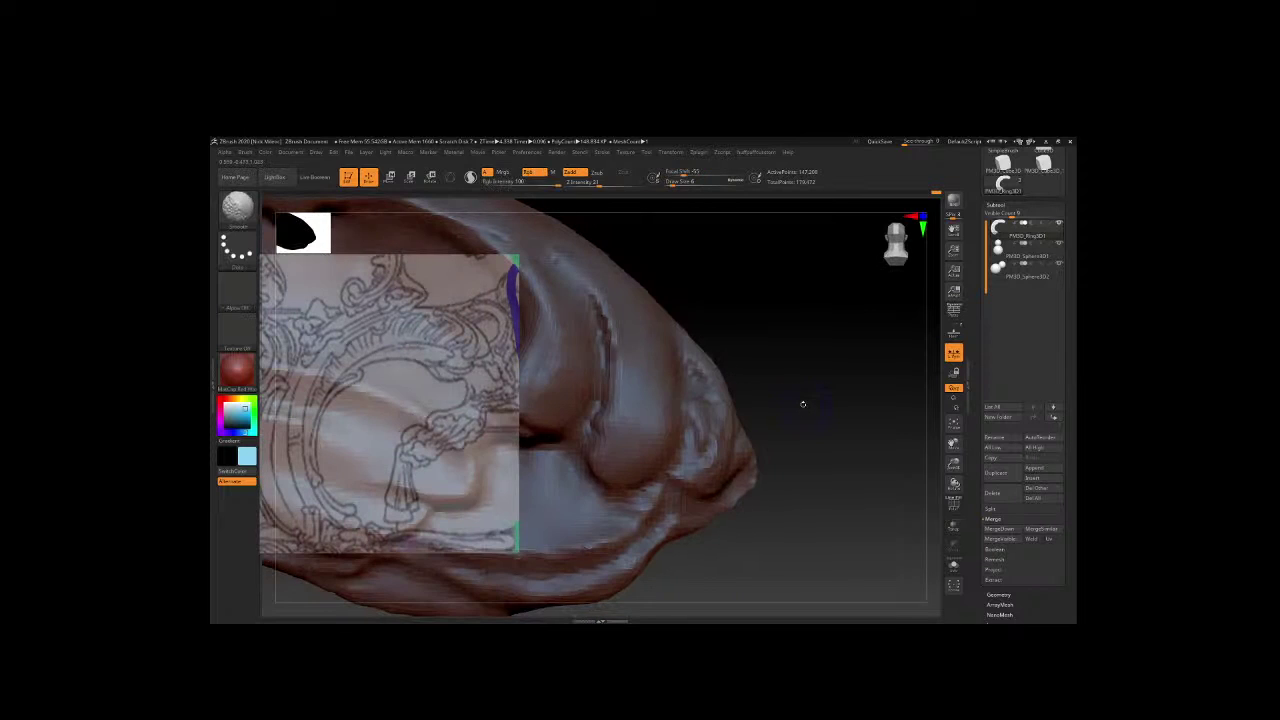
Smooth the reshaped surface near the tip.
key(space)
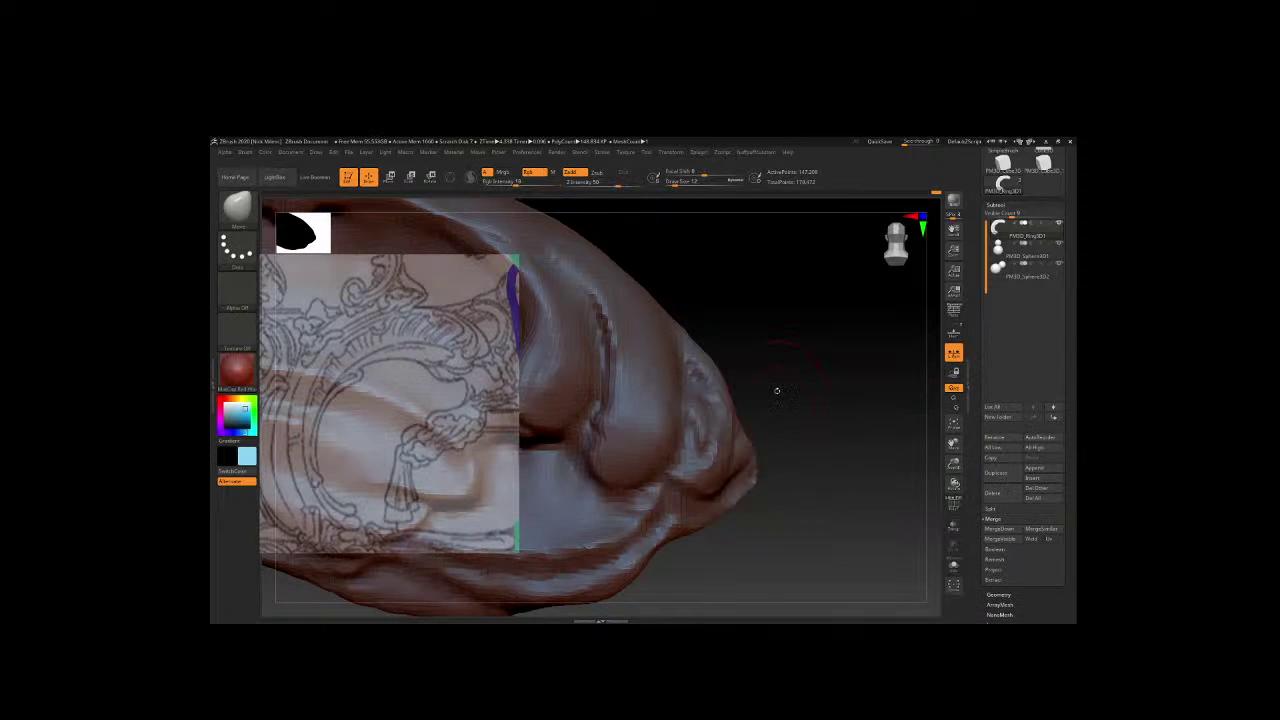
key(space)
drag(754, 423, 777, 394)
key(space)
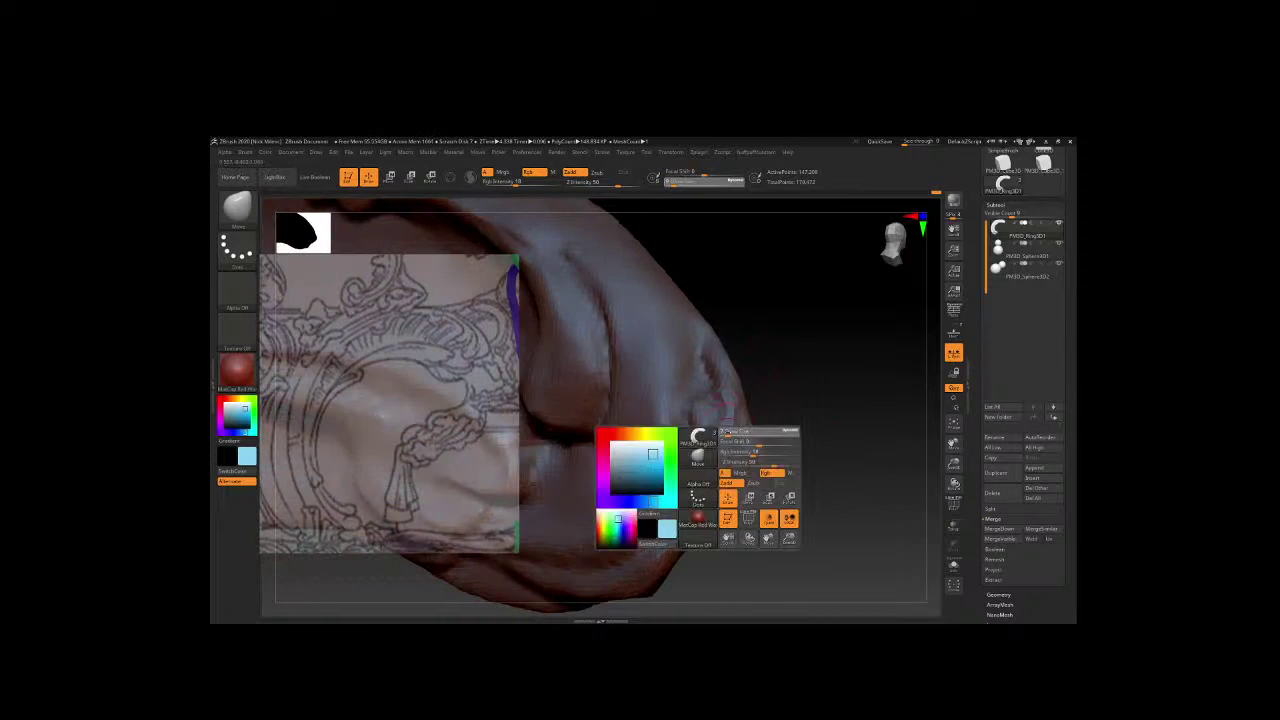
mouse_move(717, 422)
mouse_down()
mouse_move(728, 438)
mouse_move(716, 458)
mouse_move(730, 424)
mouse_move(717, 386)
mouse_up()
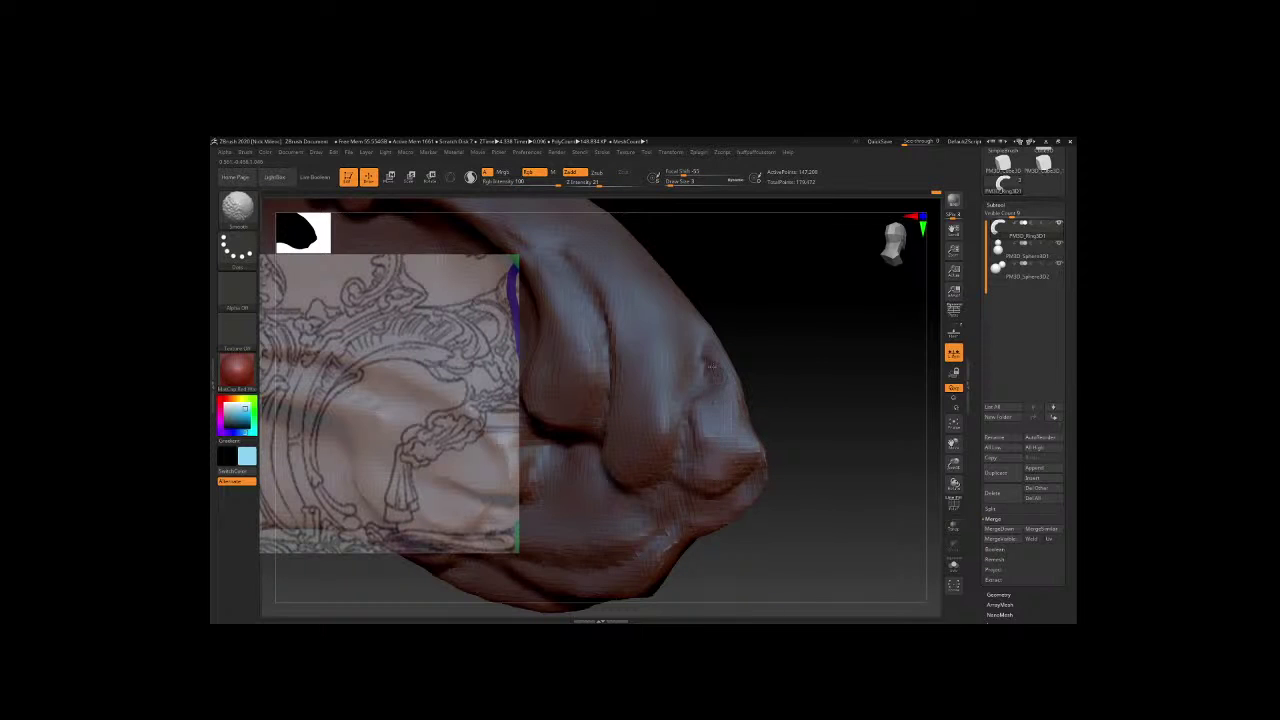
Carve a dark crease into the scroll's fold and soften it.
right_click(724, 390)
mouse_move(724, 390)
right_down()
mouse_move(817, 358)
mouse_move(747, 344)
right_up()
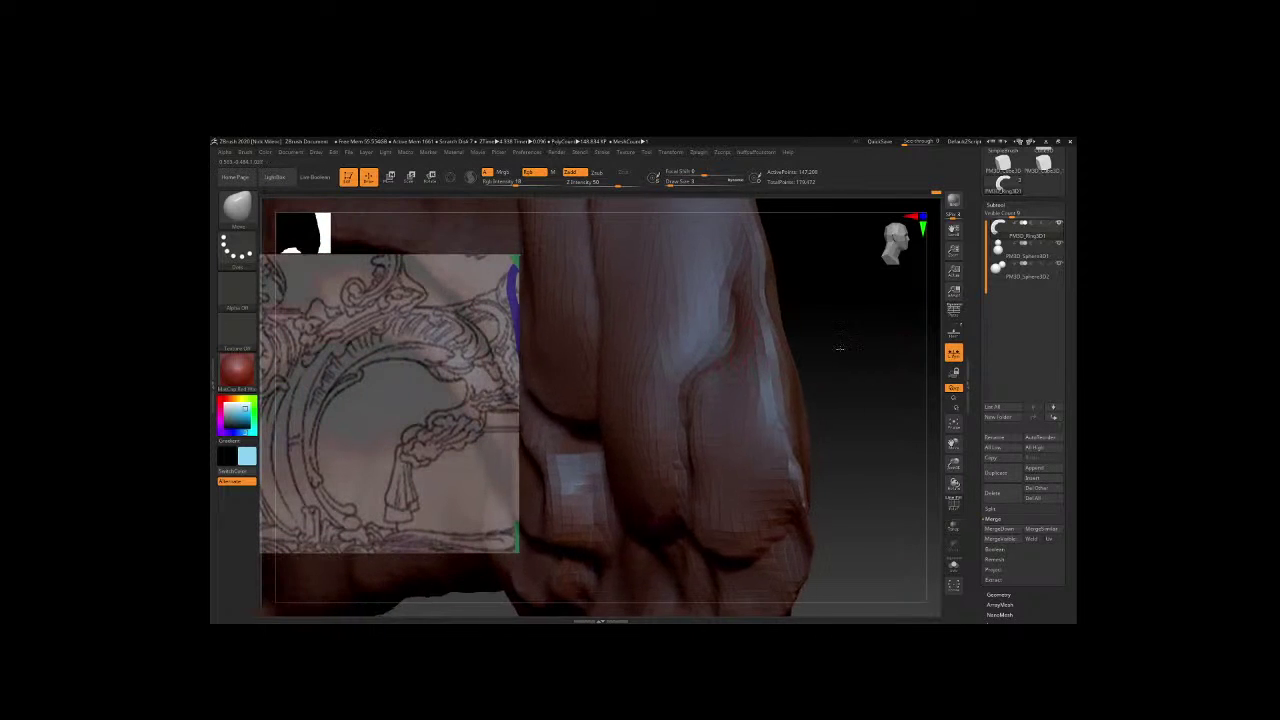
right_drag(837, 349, 750, 430)
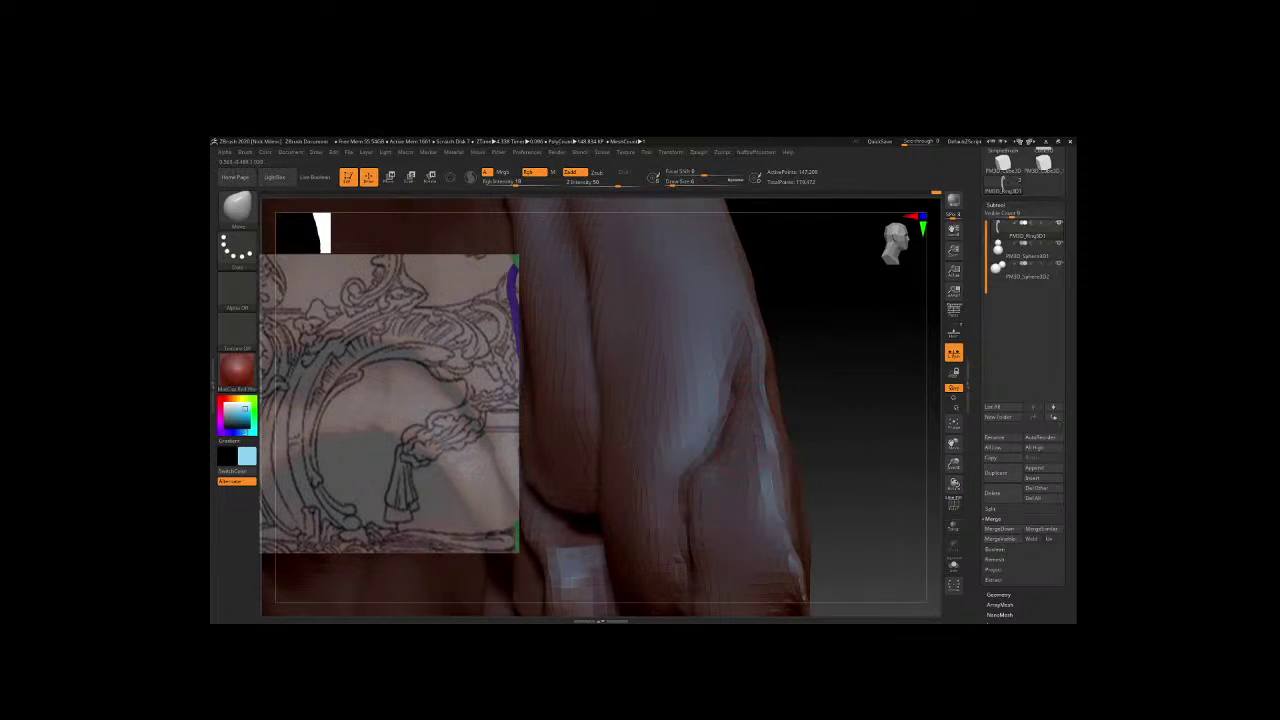
drag(728, 386, 719, 440)
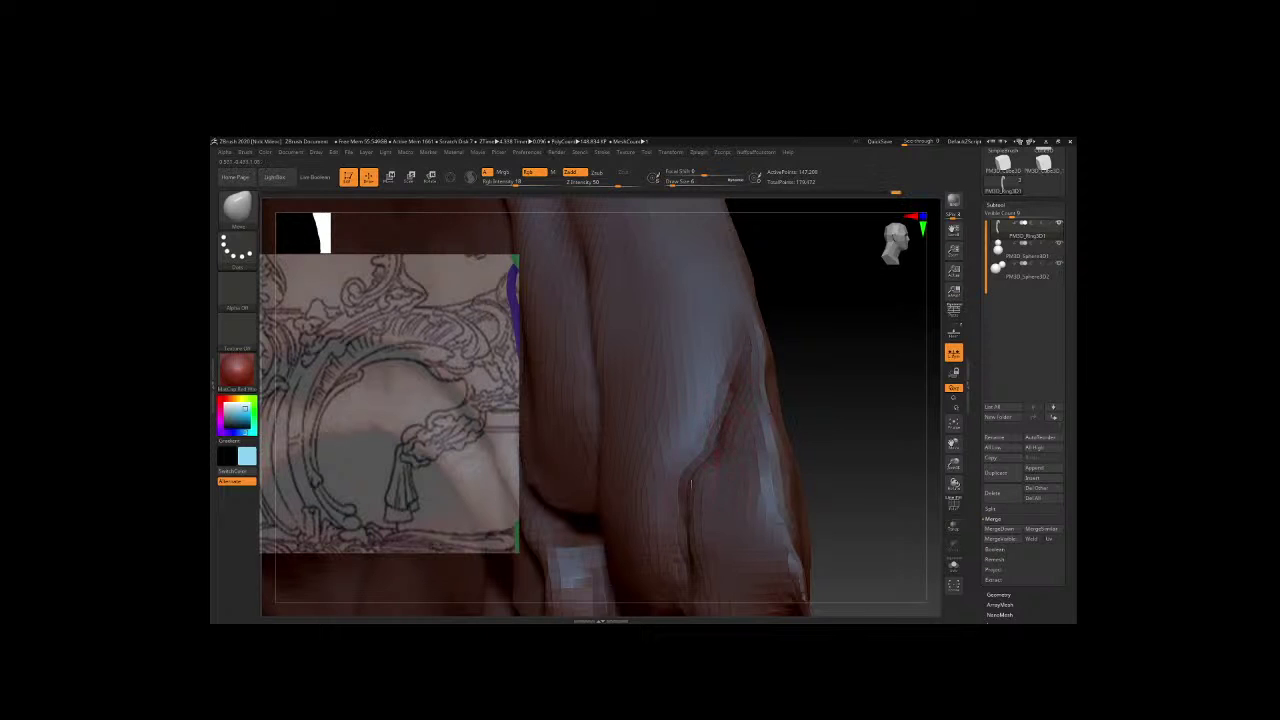
mouse_move(690, 484)
shift+mouse_down()
mouse_move(713, 497)
mouse_move(698, 491)
shift+mouse_up()
Smooth the crease, the strip above it and the blotchy patches on the right side.
mouse_move(863, 380)
mouse_down()
mouse_move(811, 400)
mouse_move(796, 344)
mouse_move(766, 380)
mouse_move(800, 392)
mouse_up()
key(space)
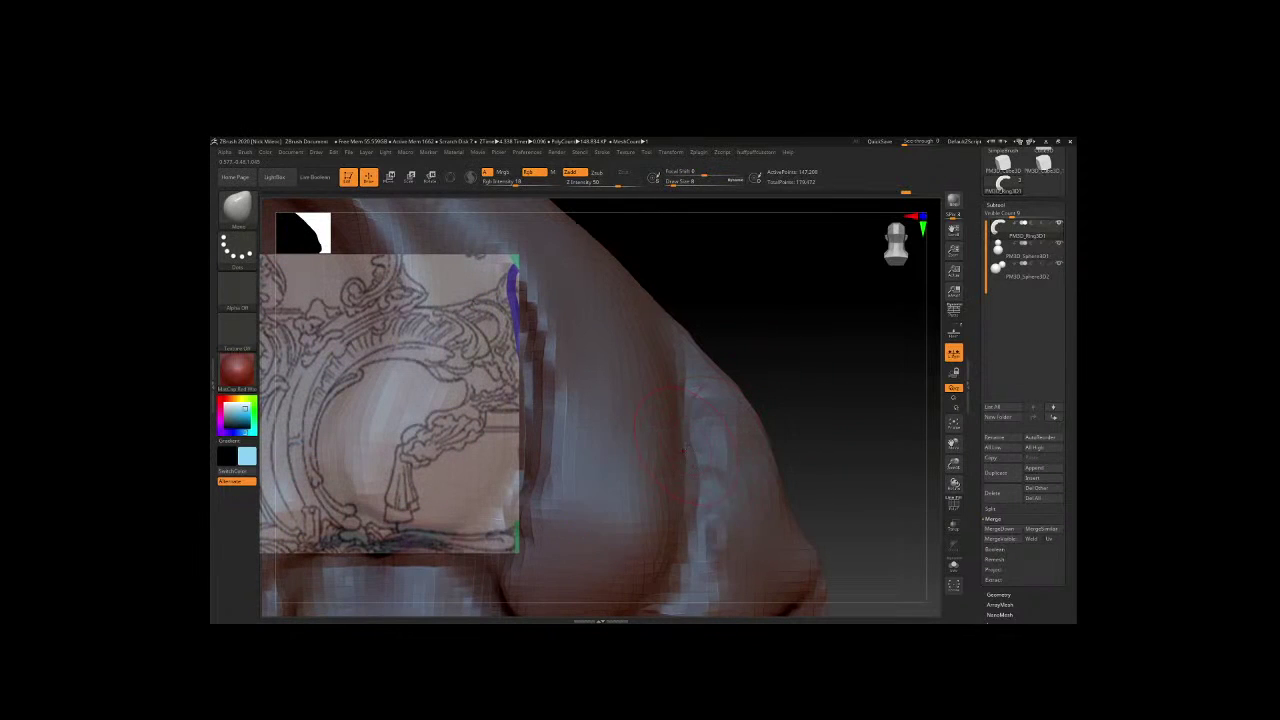
shift+drag(696, 425, 690, 470)
shift+drag(700, 520, 697, 444)
shift+drag(684, 370, 693, 410)
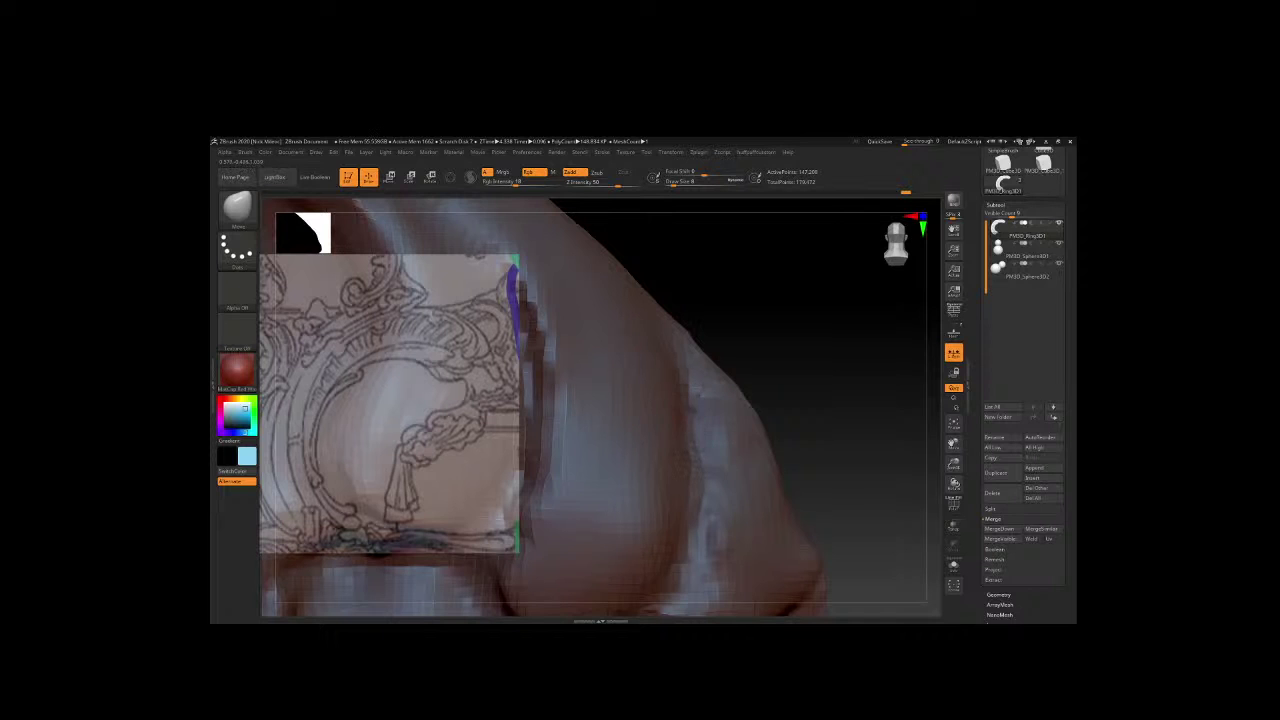
drag(860, 442, 760, 361)
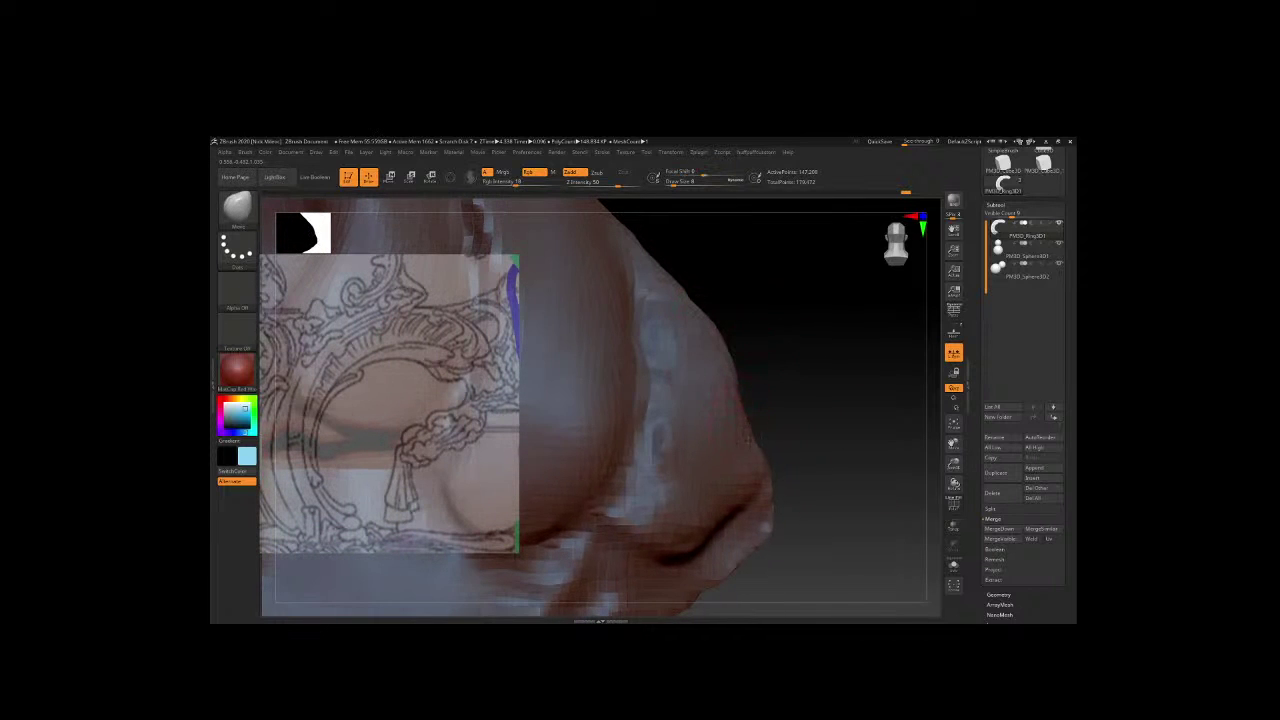
shift+drag(750, 460, 742, 355)
shift+drag(746, 420, 738, 320)
Smooth along the crease and the bulge's right side, then select ClayBuildup.
drag(811, 489, 771, 457)
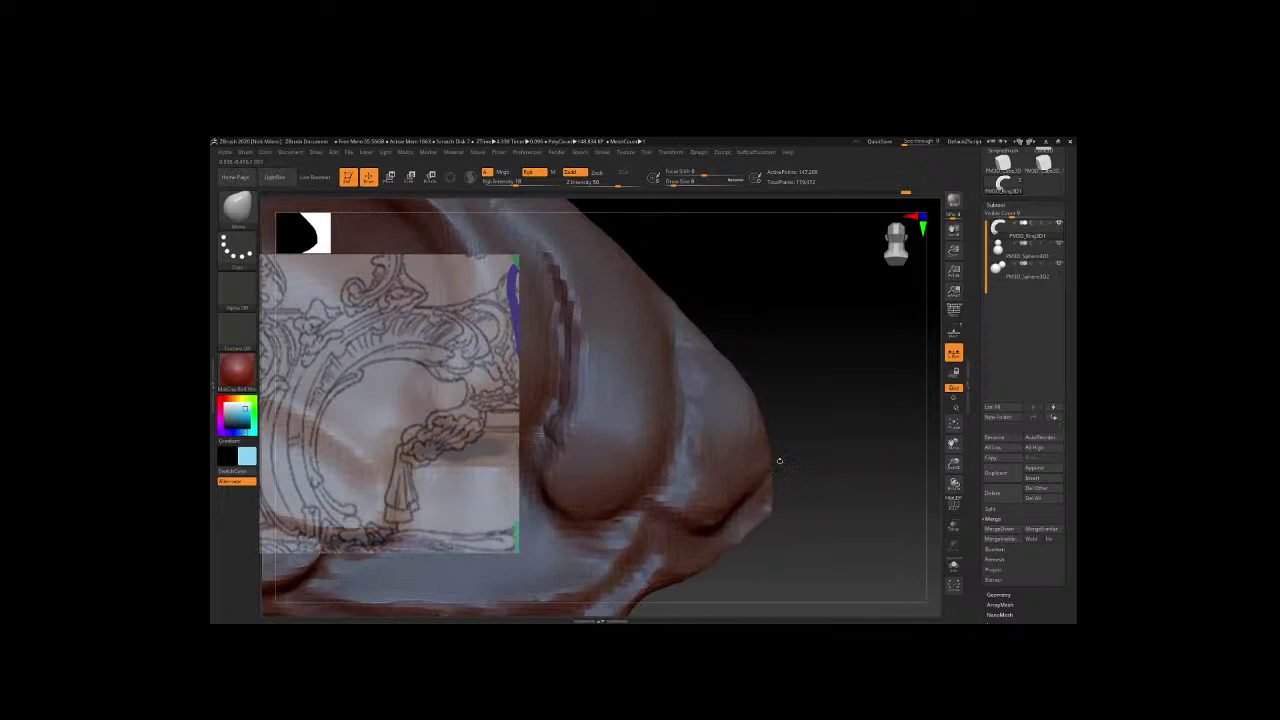
key(space)
shift+drag(694, 484, 699, 415)
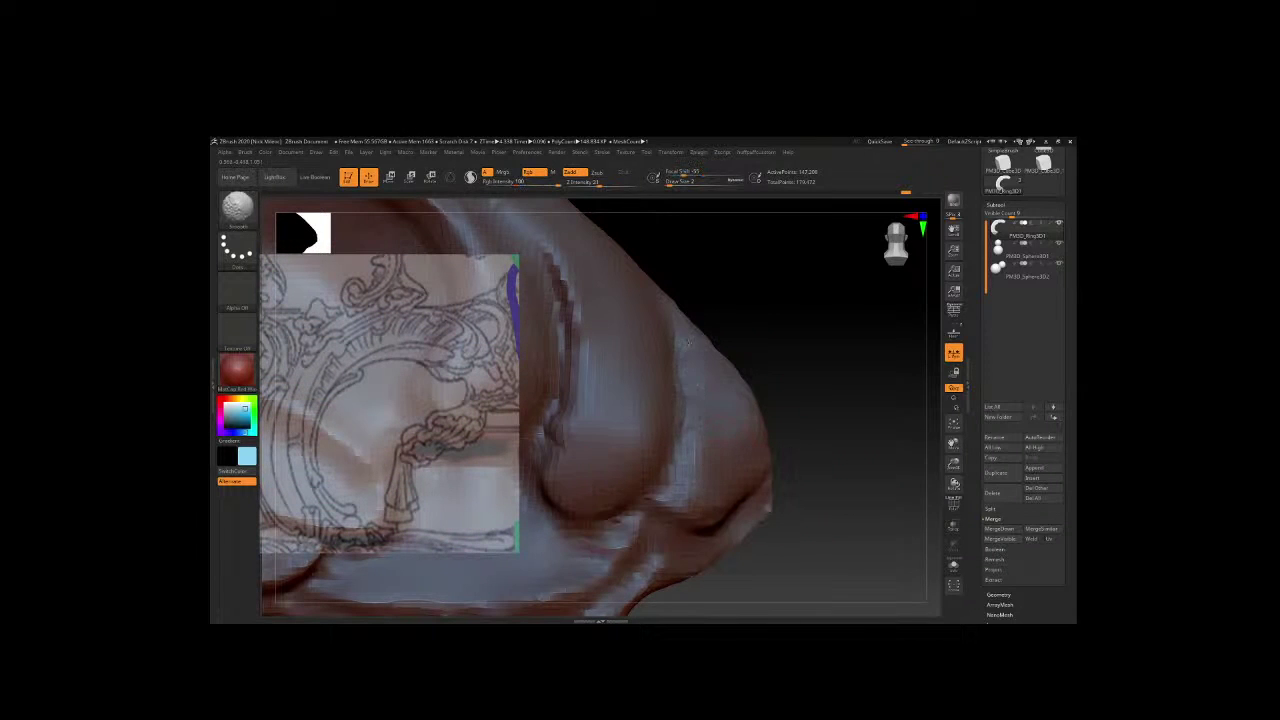
shift+drag(687, 342, 739, 424)
drag(800, 470, 870, 457)
key(b)
key(b)
key(c)
key(b)
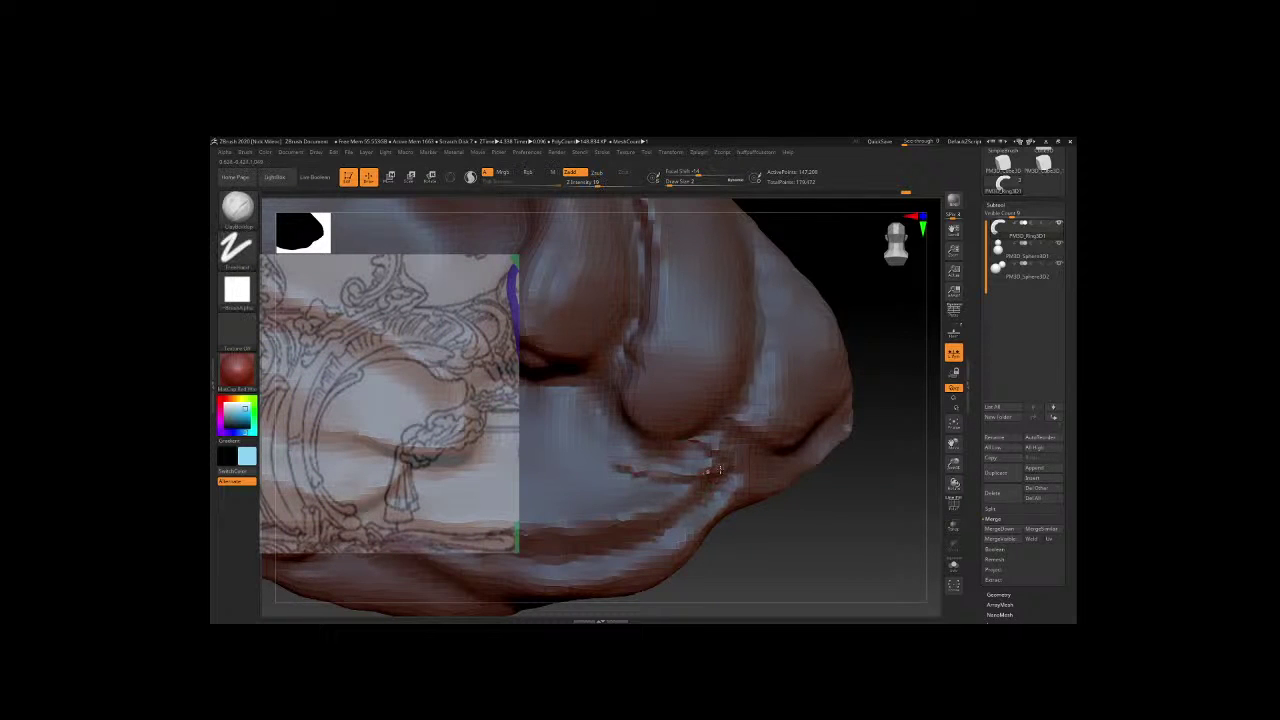
Carve a new crease across the fold and orbit toward the lower fold.
drag(620, 472, 691, 470)
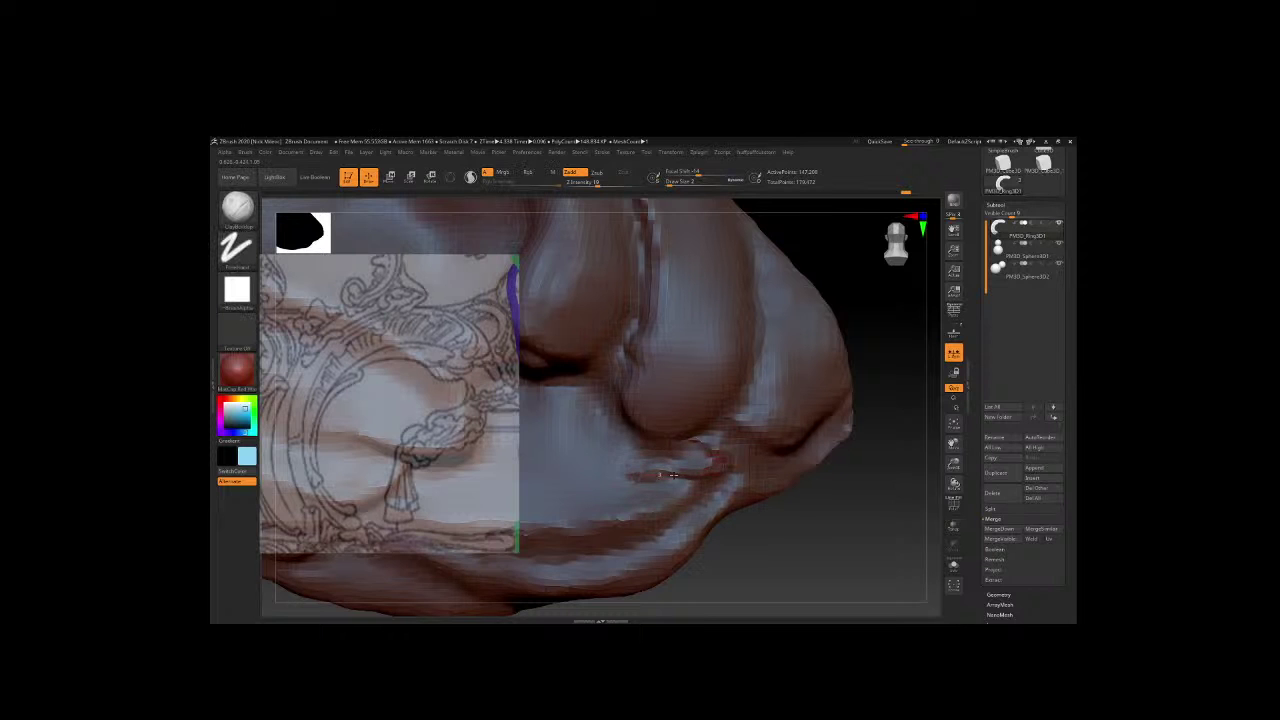
mouse_move(786, 503)
mouse_down()
mouse_move(848, 397)
mouse_move(738, 397)
mouse_up()
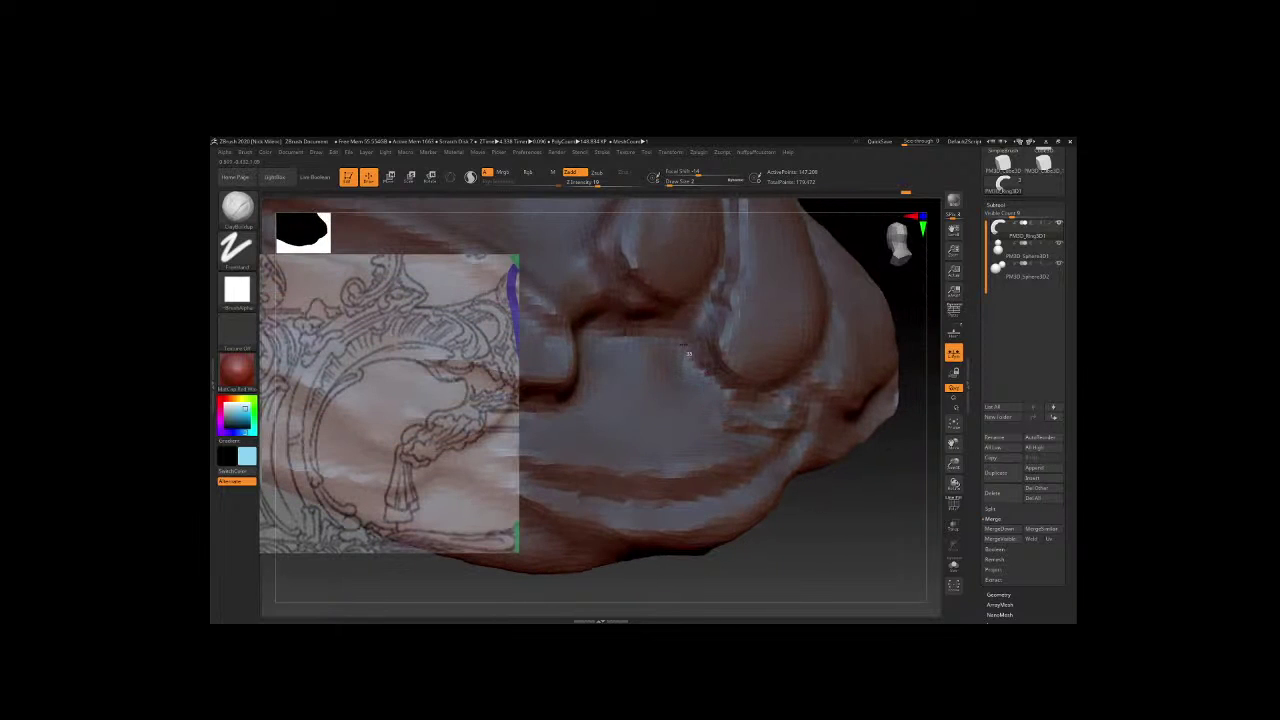
key(shift)
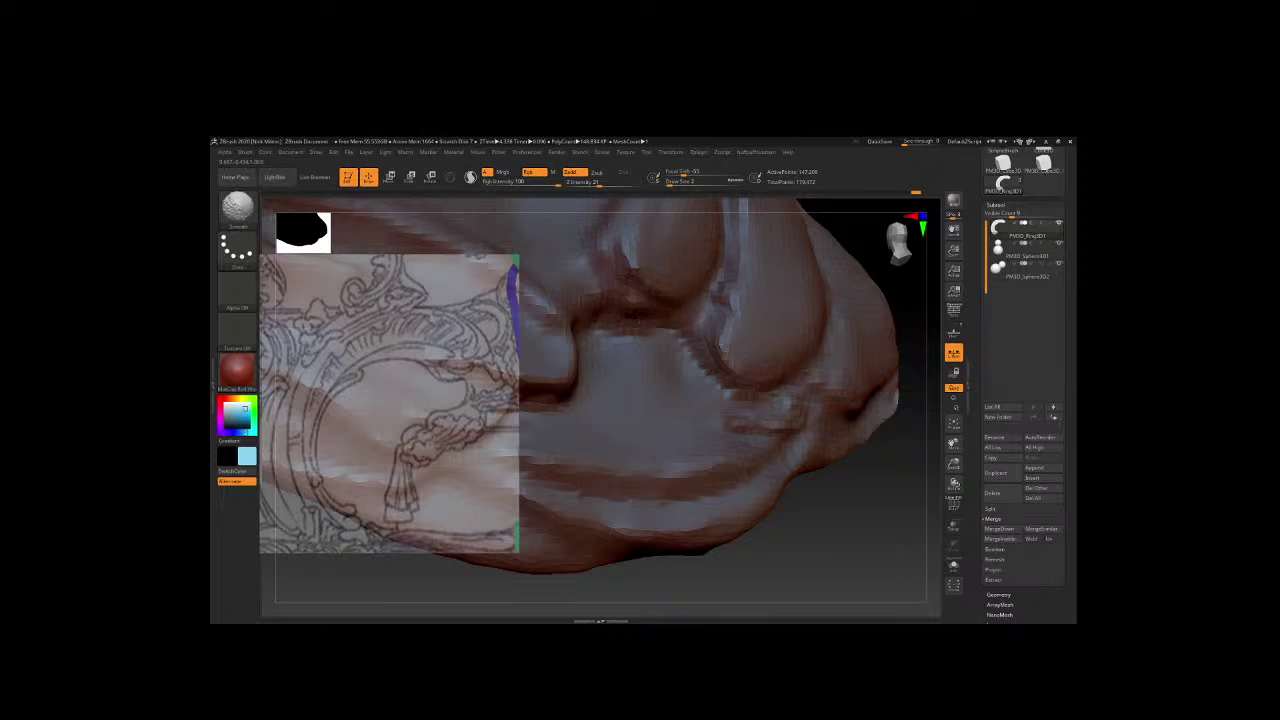
drag(870, 534, 840, 520)
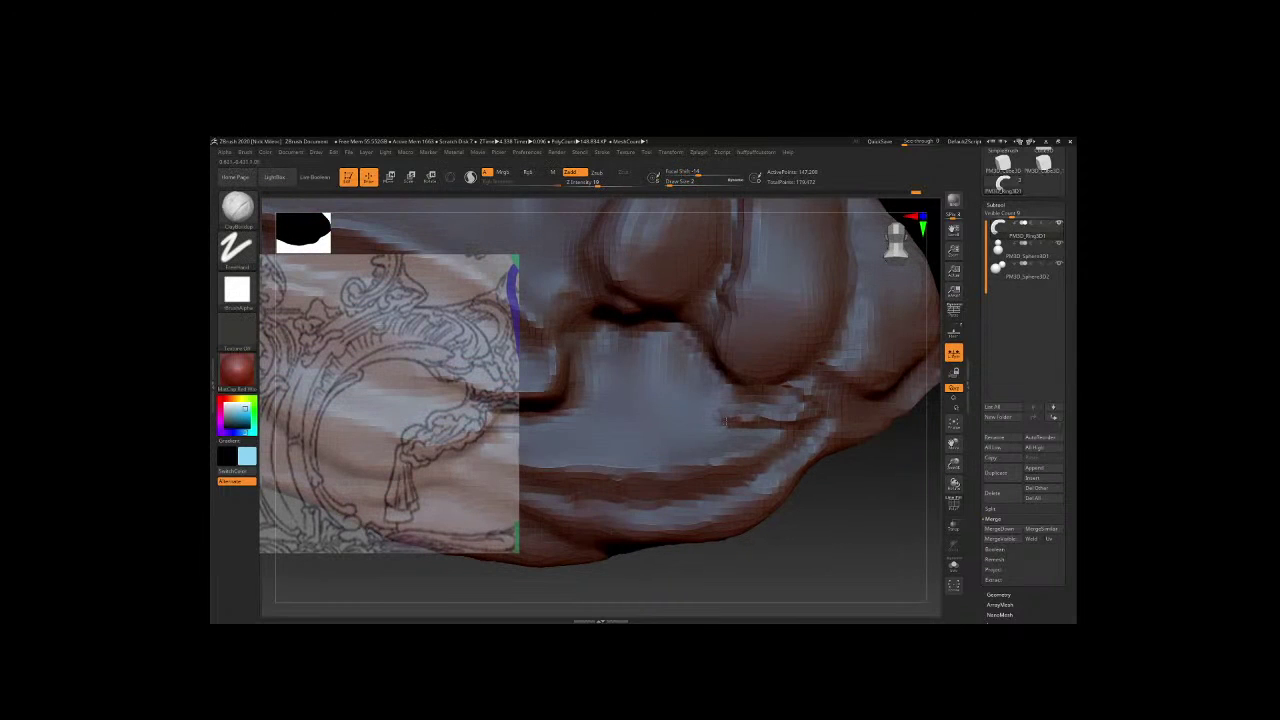
At Z intensity 29, deepen the creases under the bulge and along the lower fold.
key(space)
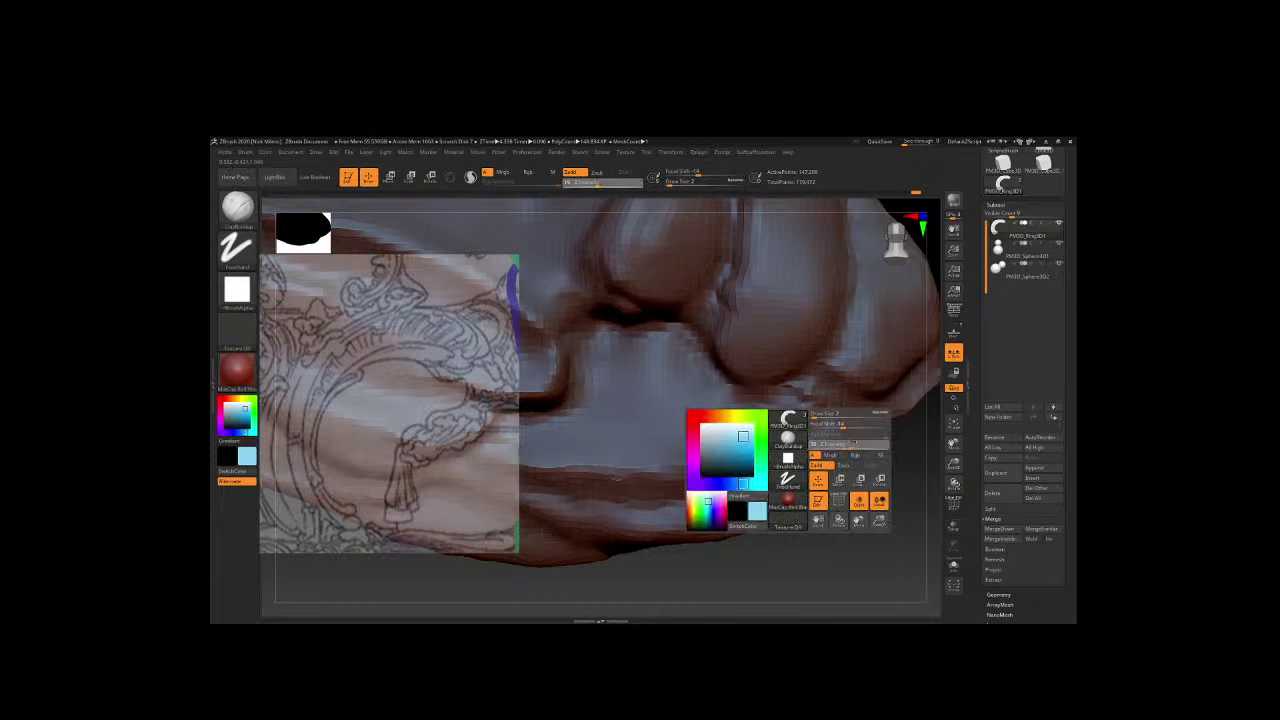
drag(853, 443, 858, 443)
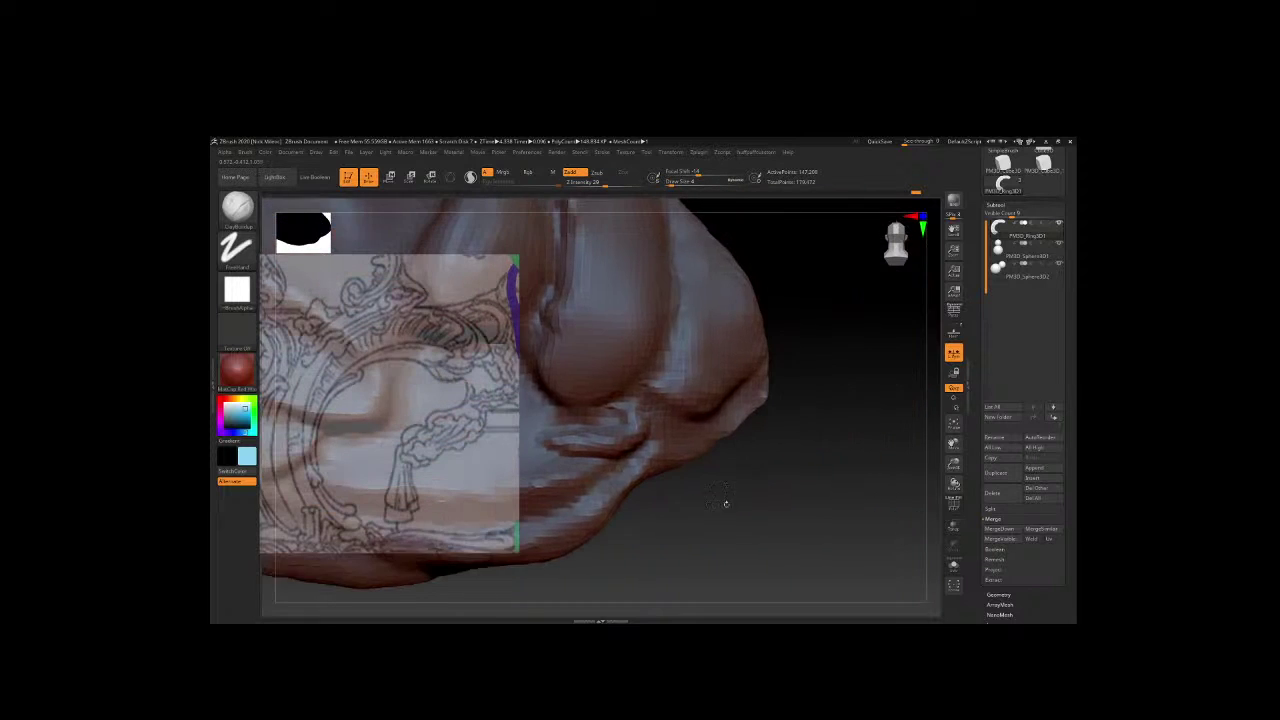
right_drag(808, 396, 668, 378)
mouse_move(668, 378)
mouse_down()
mouse_move(699, 417)
mouse_move(694, 462)
mouse_up()
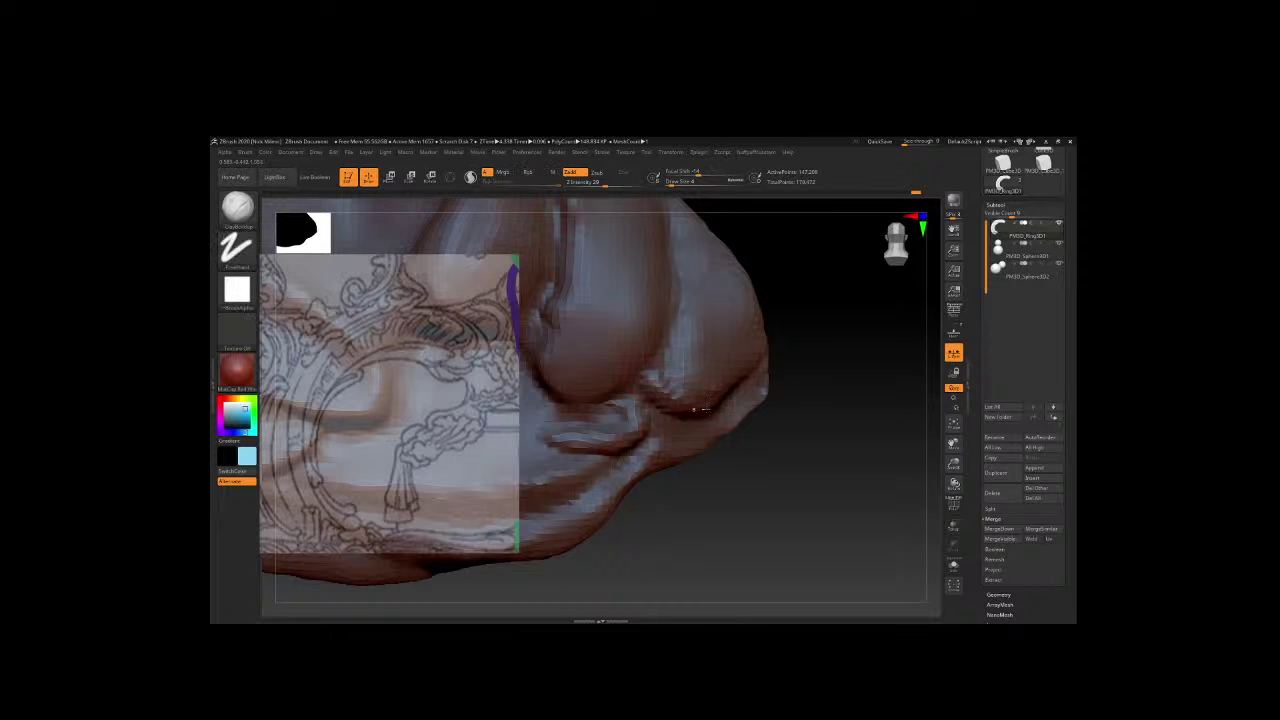
right_drag(694, 462, 680, 455)
mouse_move(680, 455)
mouse_down()
mouse_move(780, 395)
mouse_move(779, 497)
mouse_up()
Pick a different sculpting brush and hide the mesh's left-edge section.
drag(797, 446, 800, 357)
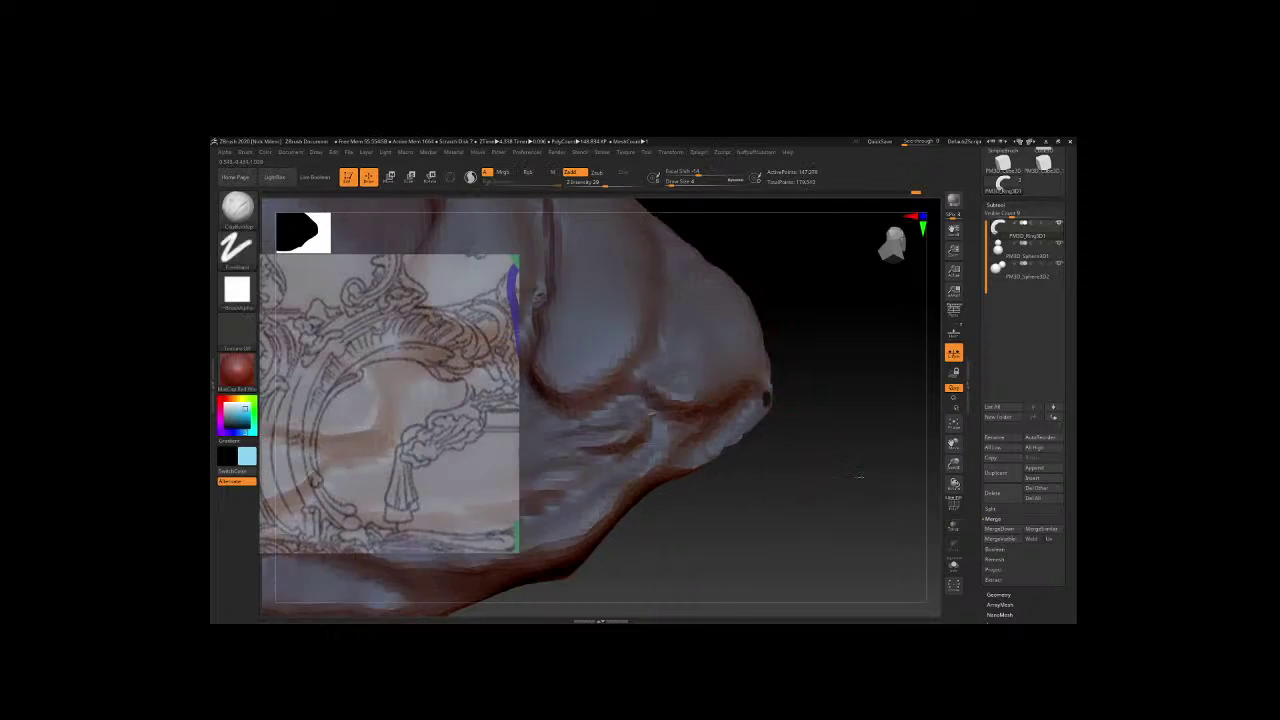
click(240, 210)
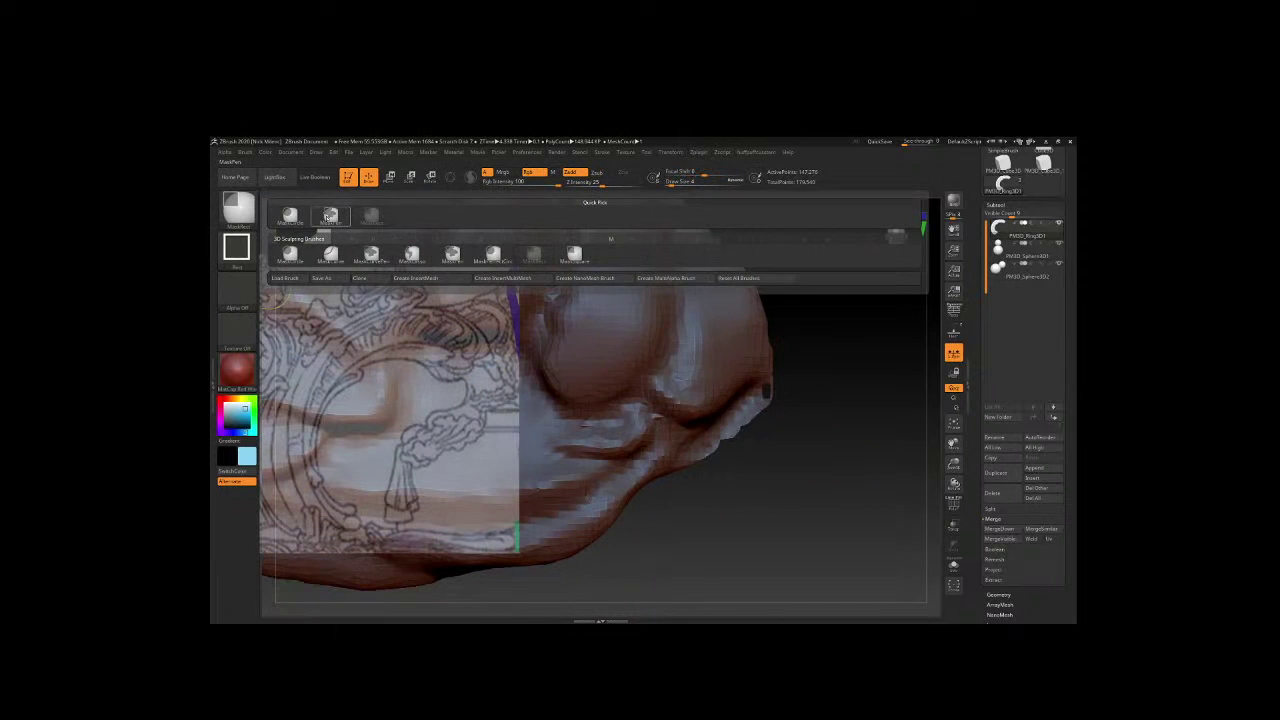
click(330, 215)
alt+drag(690, 456, 706, 391)
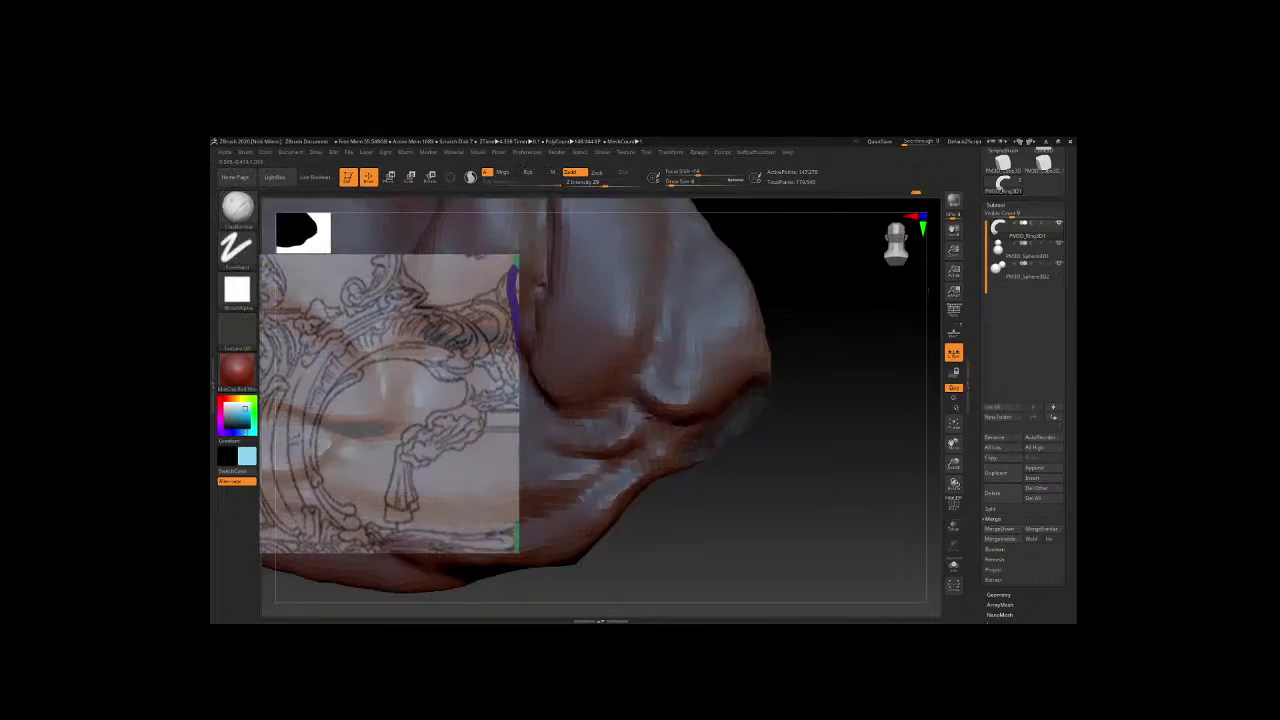
mouse_move(800, 414)
ctrl+shift+mouse_down()
mouse_move(765, 465)
mouse_move(787, 424)
ctrl+shift+mouse_up()
Unhide the whole mesh, expand Tool > Geometry and reselect ClayBuildup.
click(998, 594)
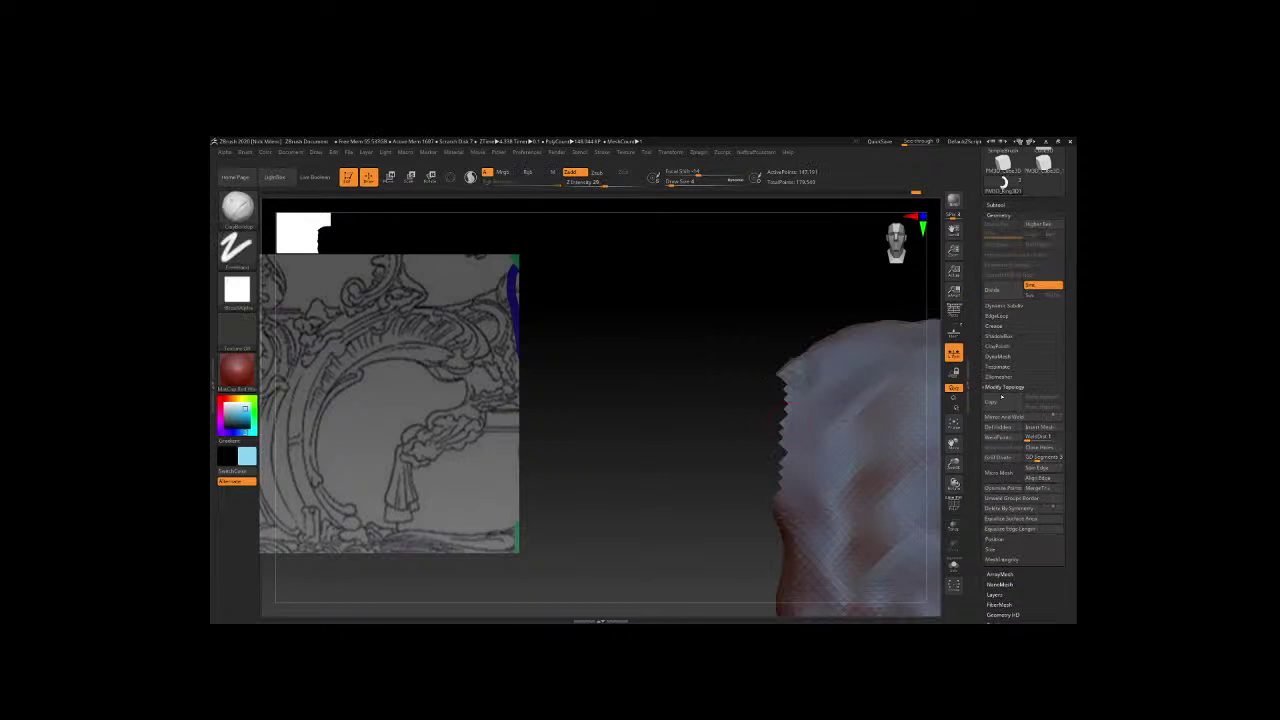
ctrl+shift+click(684, 340)
drag(684, 340, 851, 449)
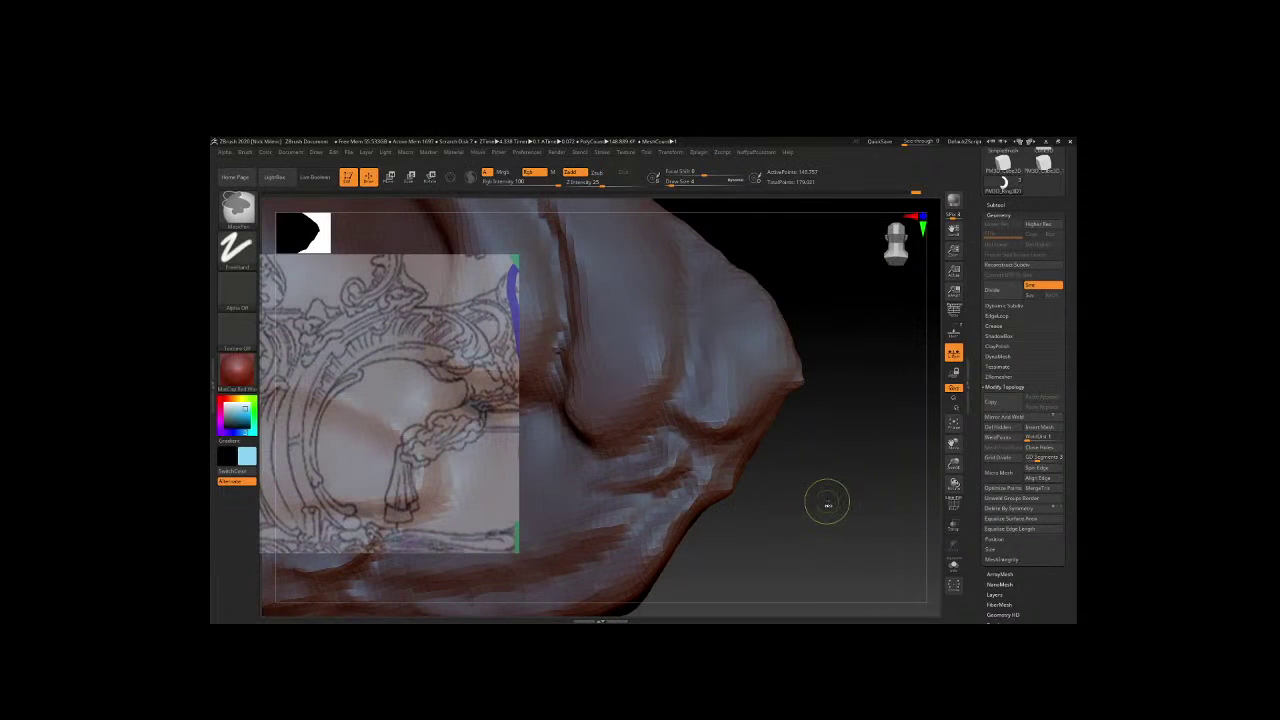
key(b)
key(c)
key(b)
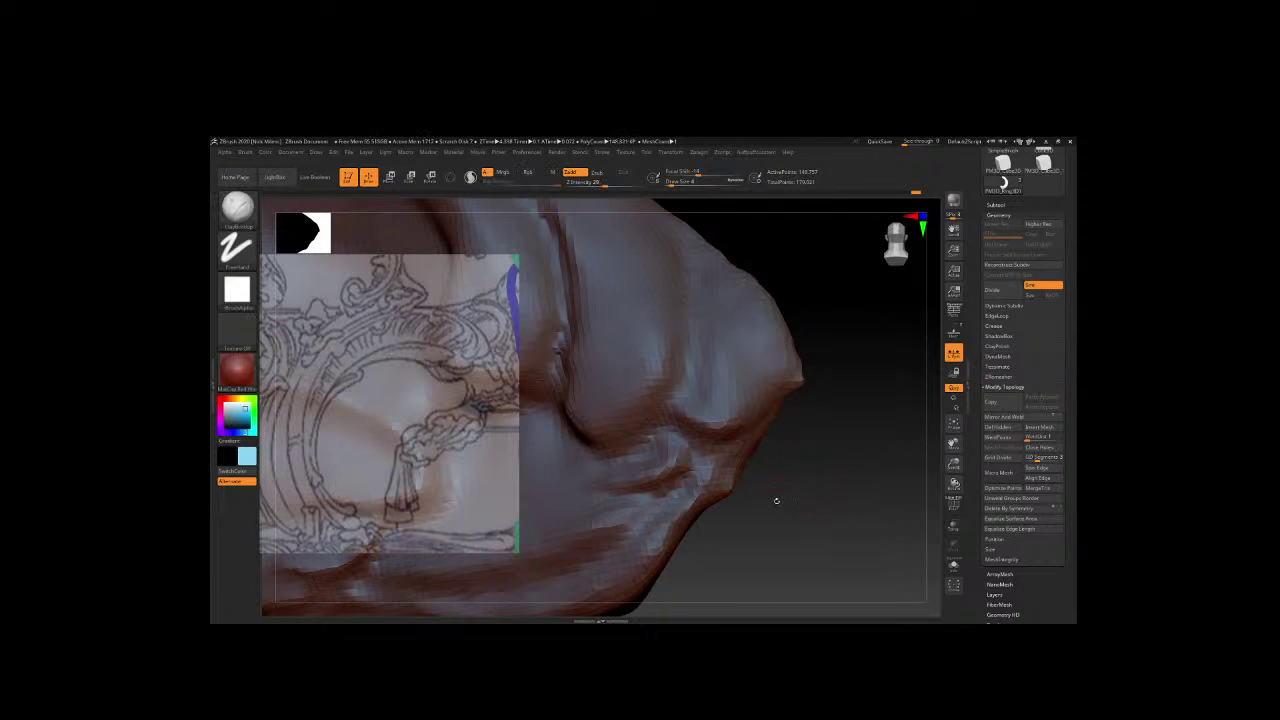
mouse_move(800, 496)
mouse_down()
mouse_move(763, 400)
mouse_move(811, 363)
mouse_move(751, 524)
mouse_move(784, 494)
mouse_up()
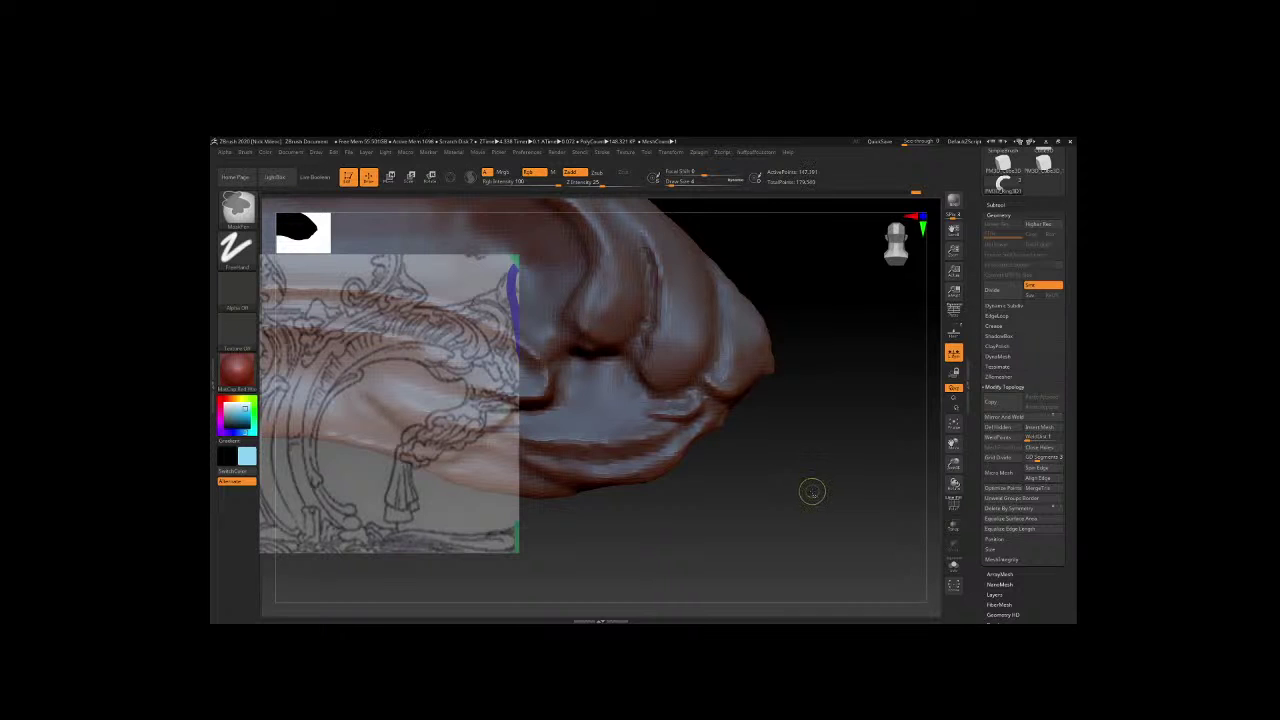
Reorient the full C-shaped scroll and switch to the Standard brush.
key(ctrl+shift)
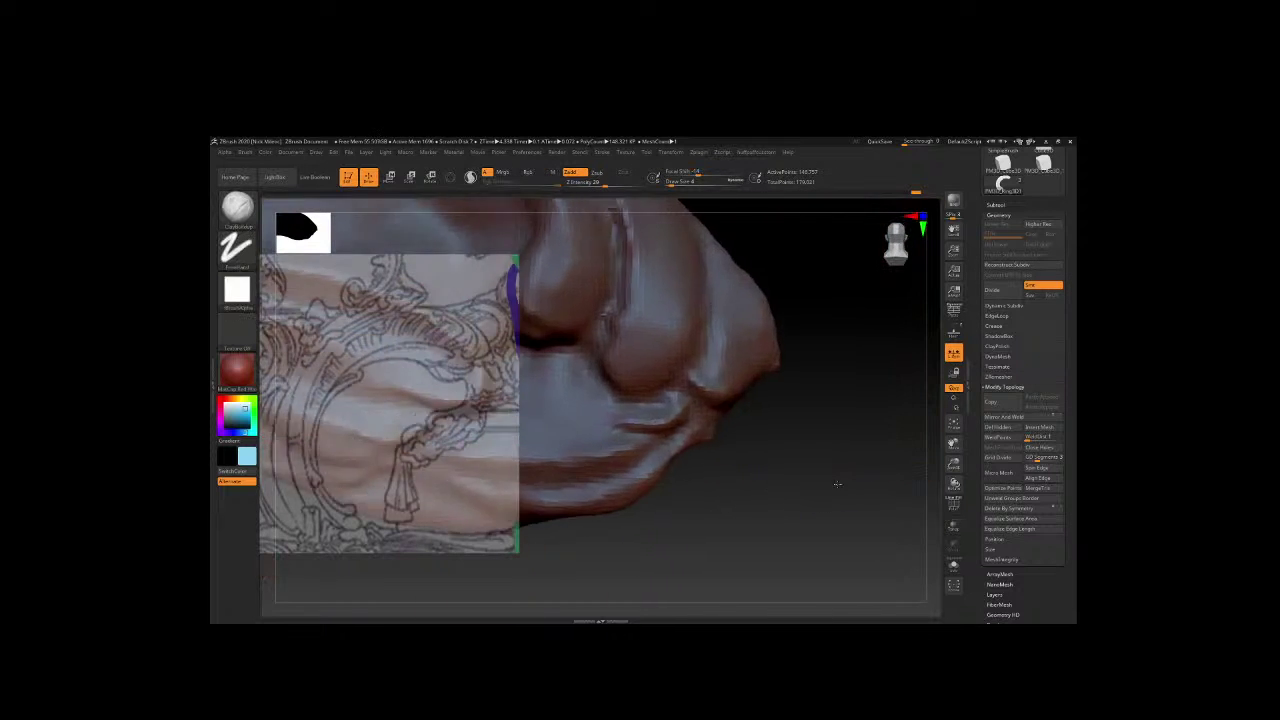
drag(735, 317, 725, 437)
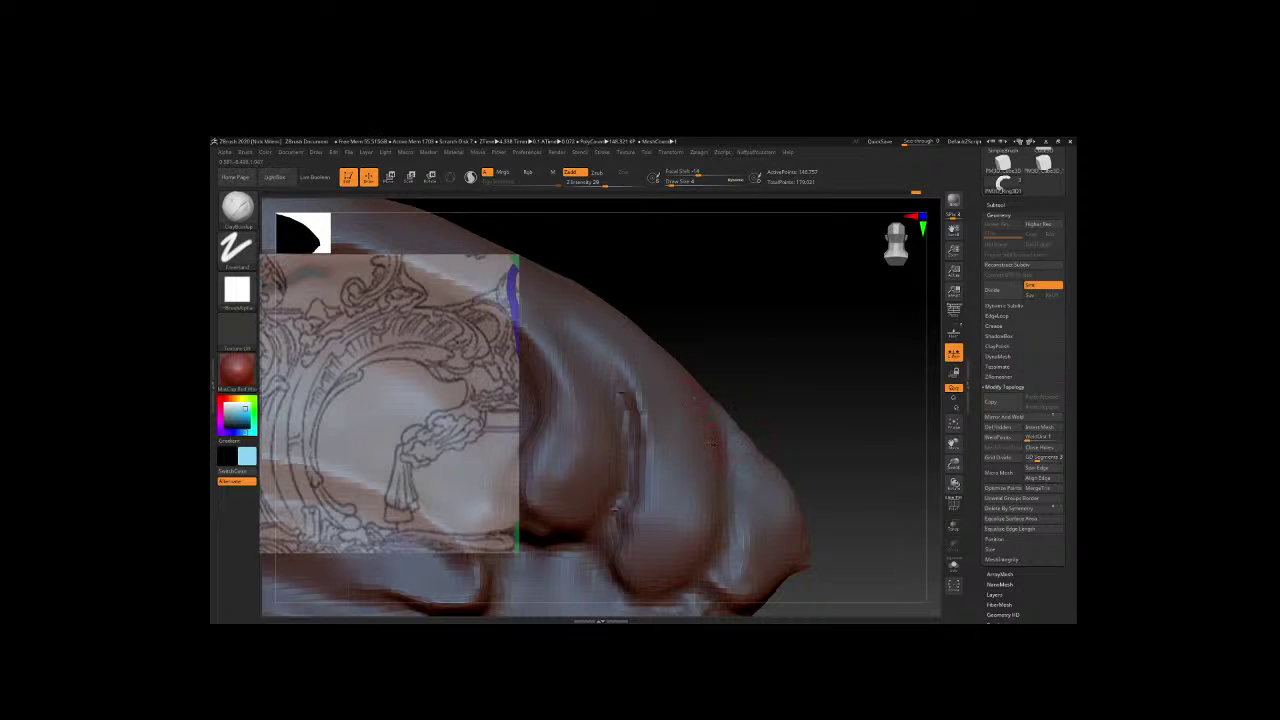
key(b)
key(s)
key(t)
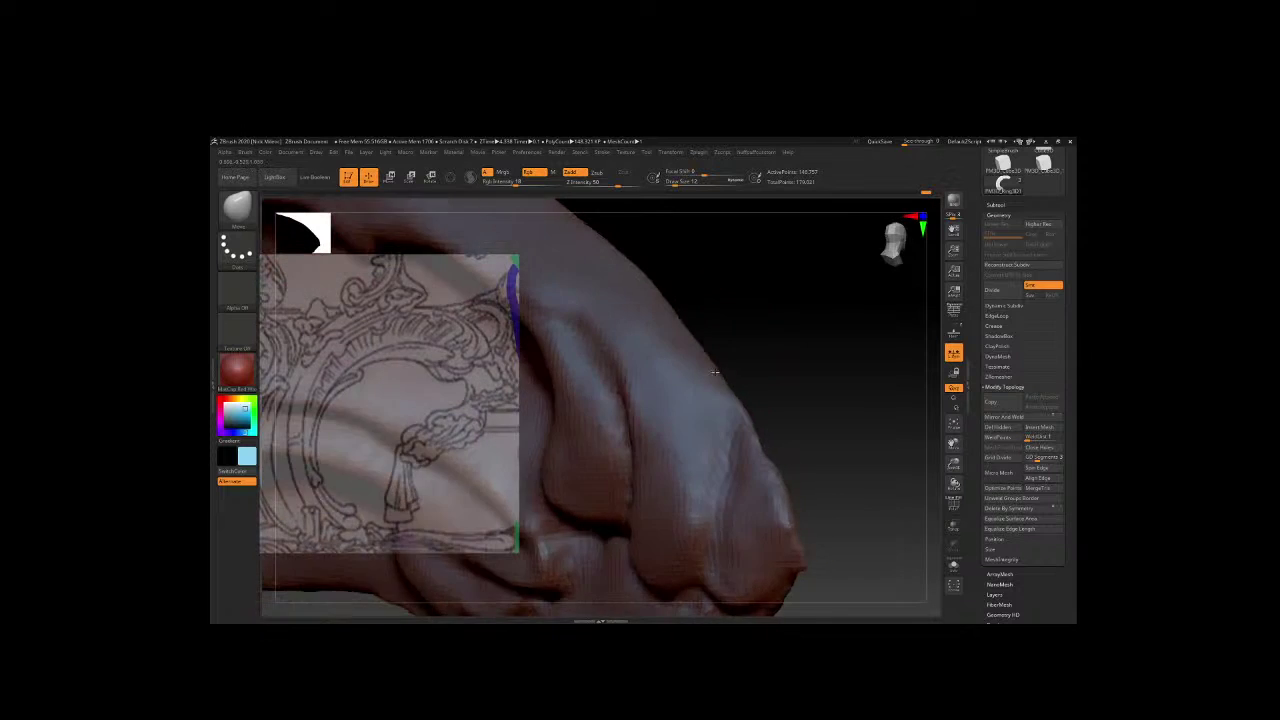
Sculpt two ClayBuildup strokes at size 7 down the scroll's curving edge.
right_drag(625, 393, 737, 391)
key(b)
key(c)
key(b)
key(space)
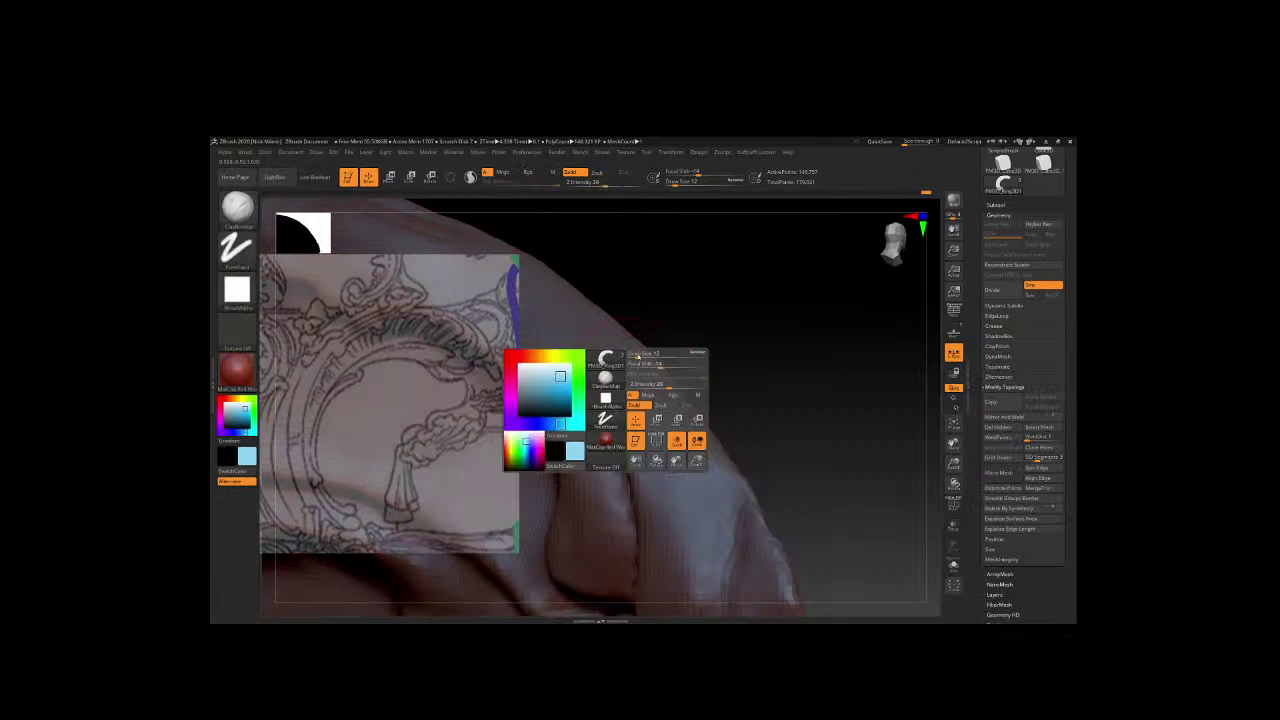
mouse_move(636, 342)
mouse_down()
mouse_move(741, 487)
mouse_move(789, 601)
mouse_up()
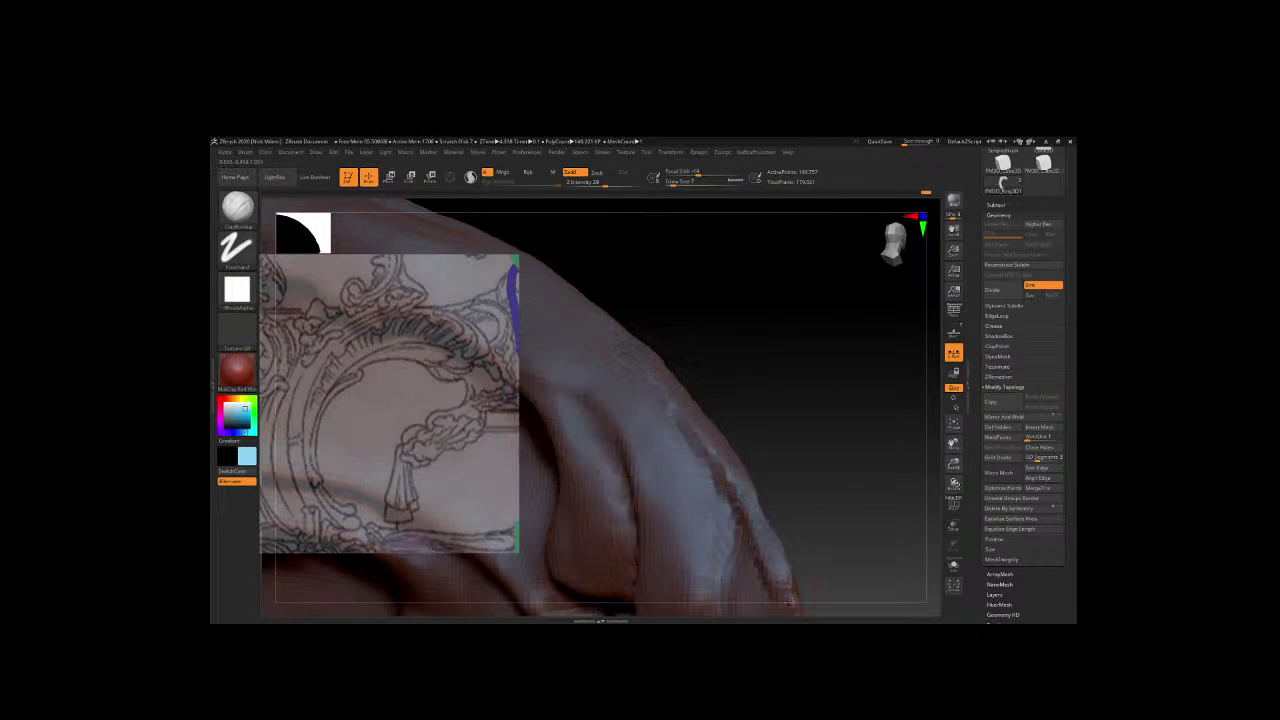
right_drag(770, 510, 850, 492)
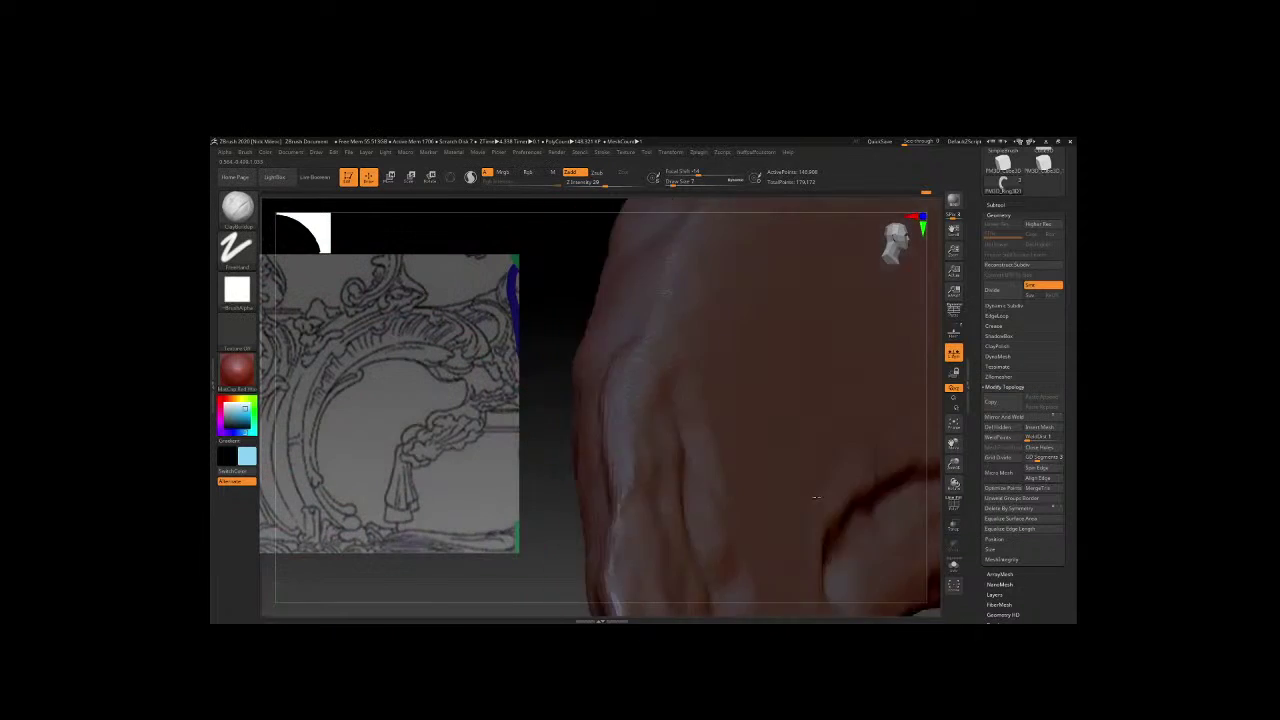
drag(780, 484, 837, 547)
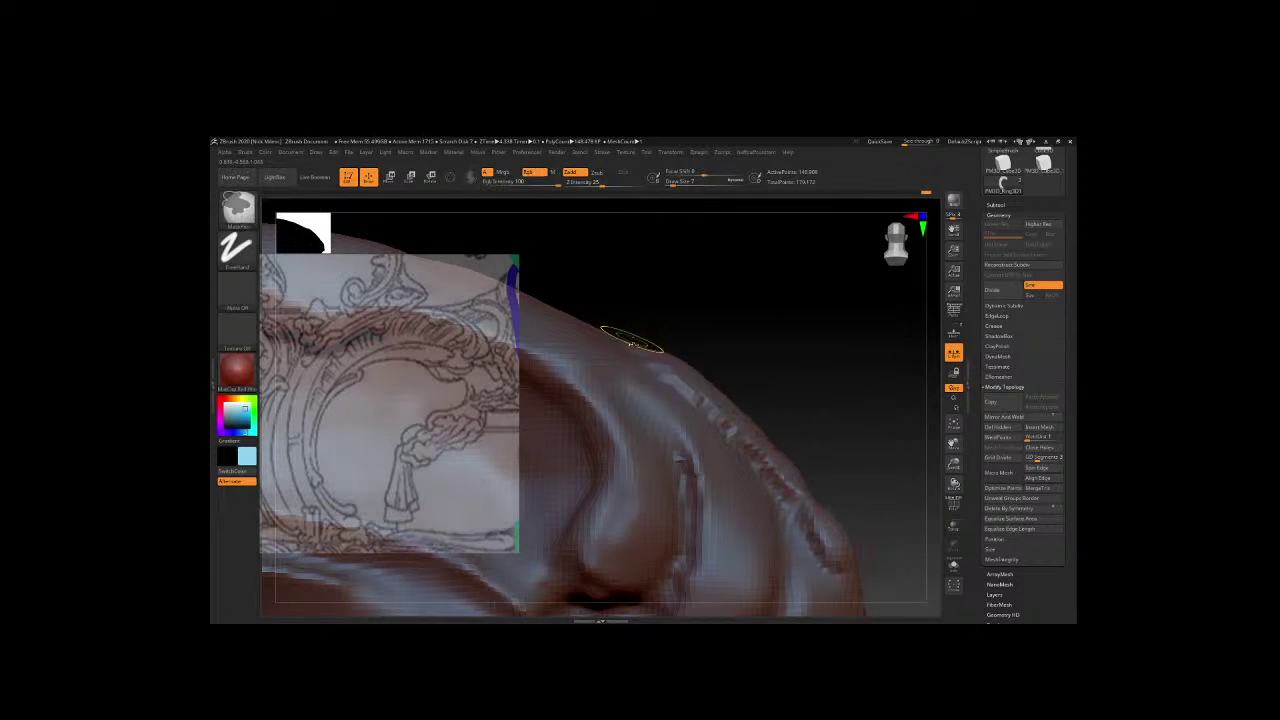
Briefly try the Standard brush, then go back to ClayBuildup.
key(space)
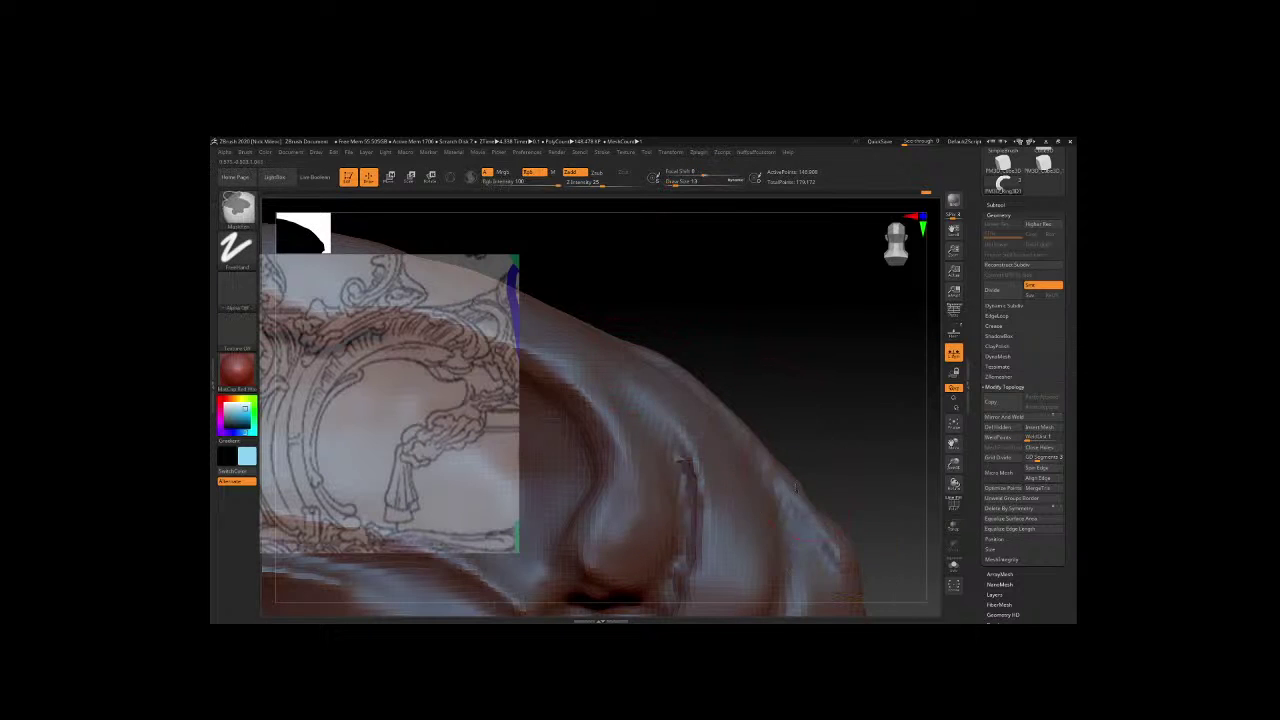
key(space)
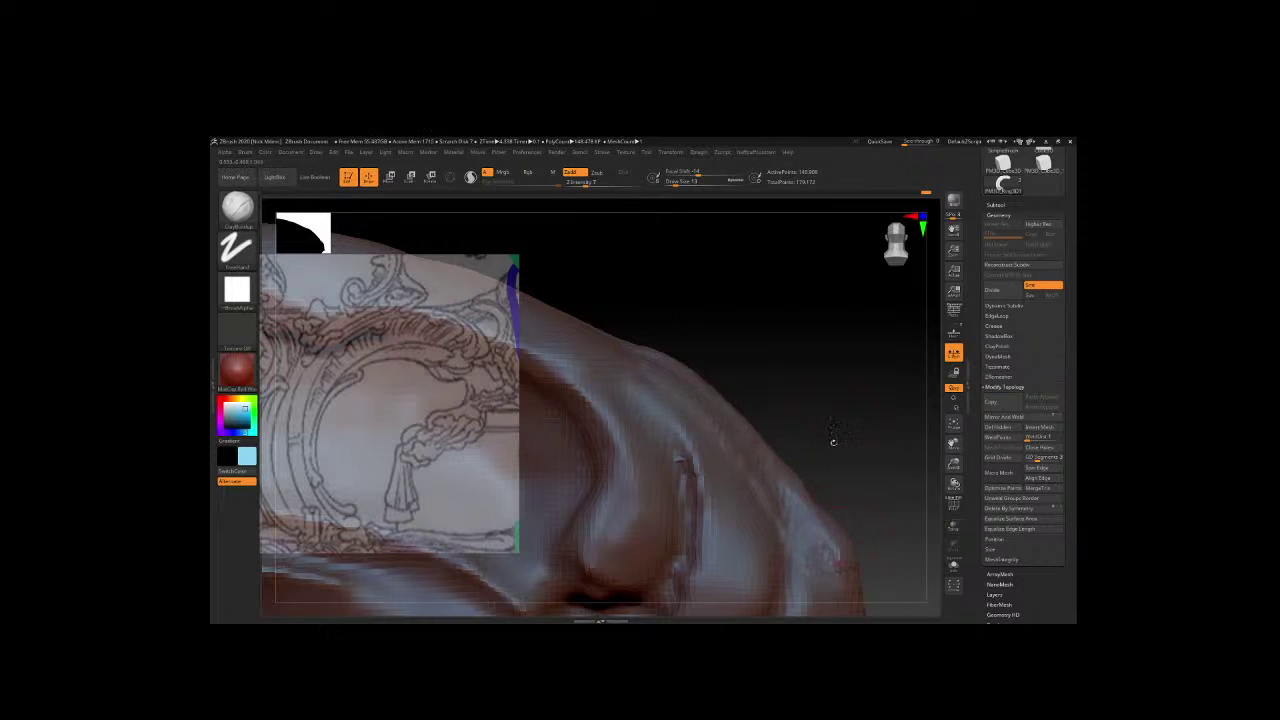
key(b)
key(s)
key(t)
key(b)
key(c)
key(b)
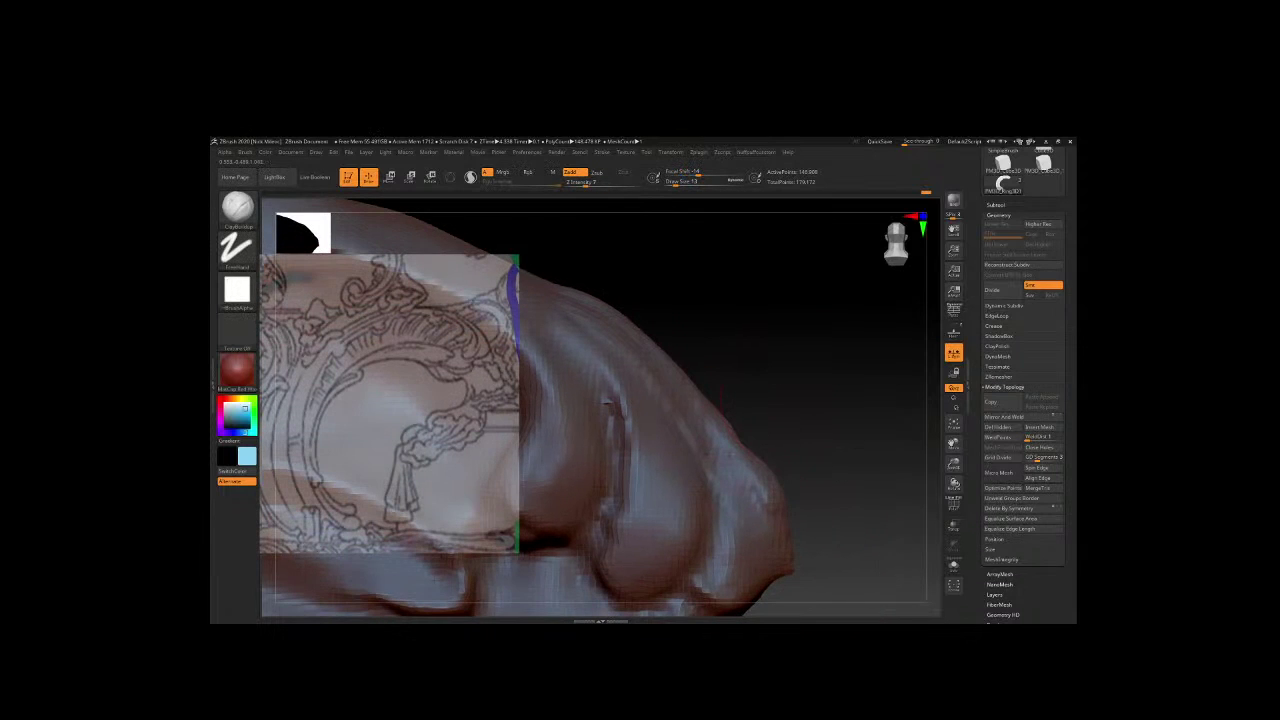
key(b)
key(space)
key(space)
Deepen the crease along the fold with repeated strokes and quick smoothing.
key(shift)
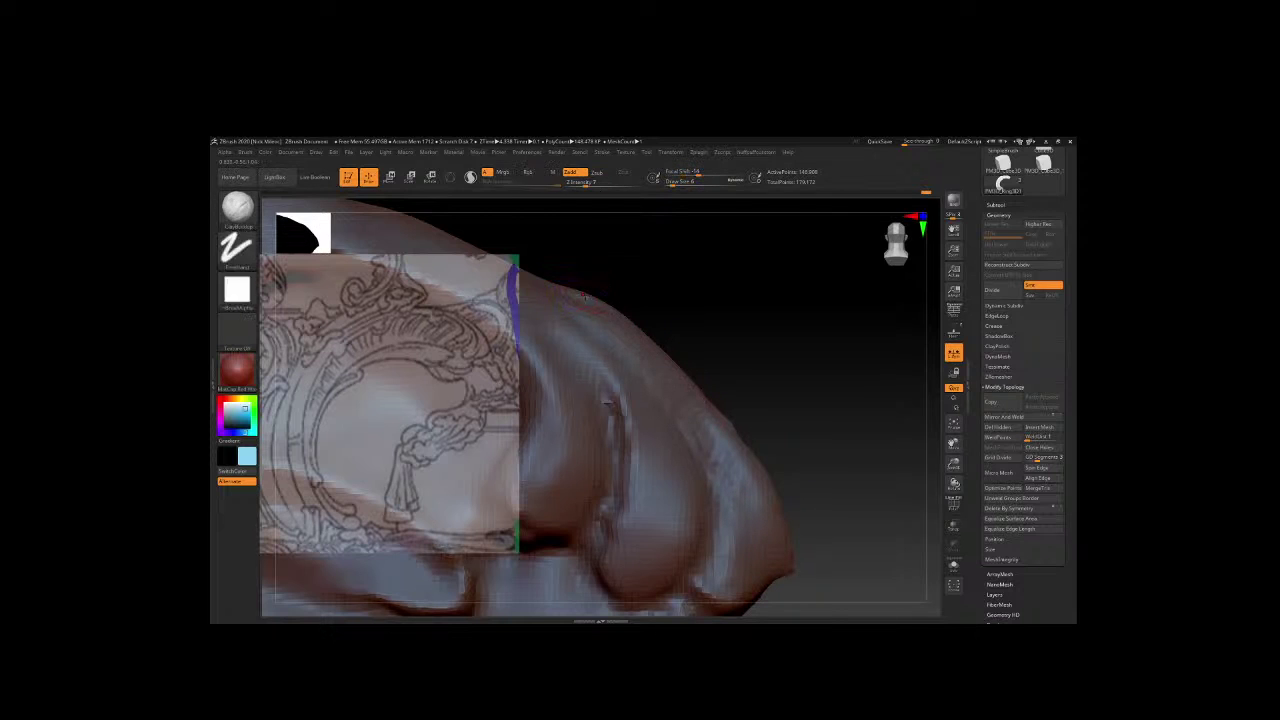
key(shift)
shift+drag(700, 379, 741, 484)
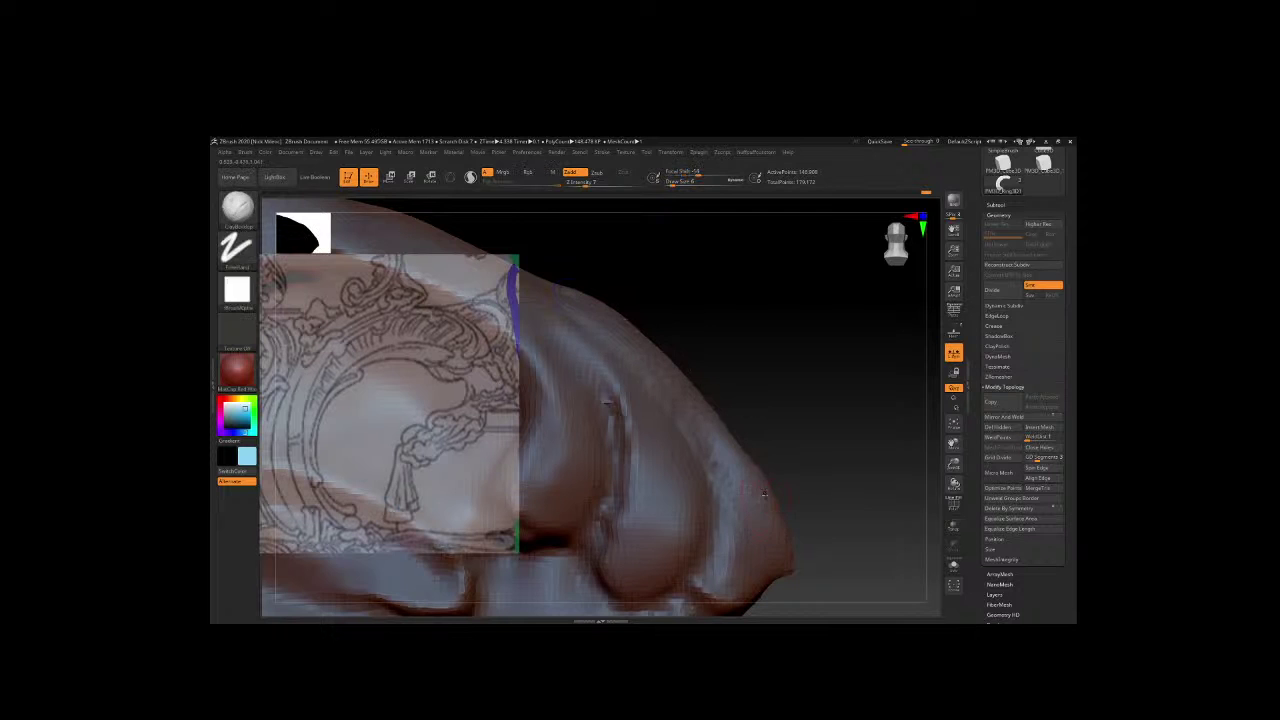
key(shift)
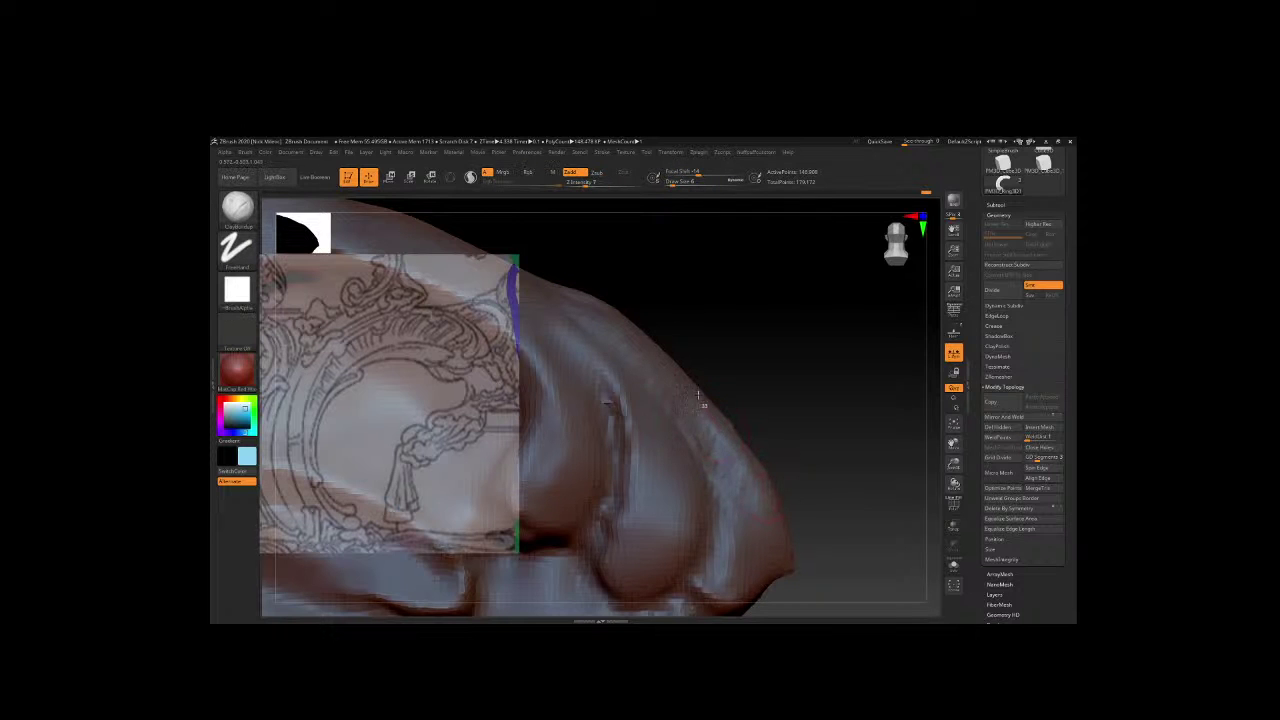
drag(659, 298, 701, 432)
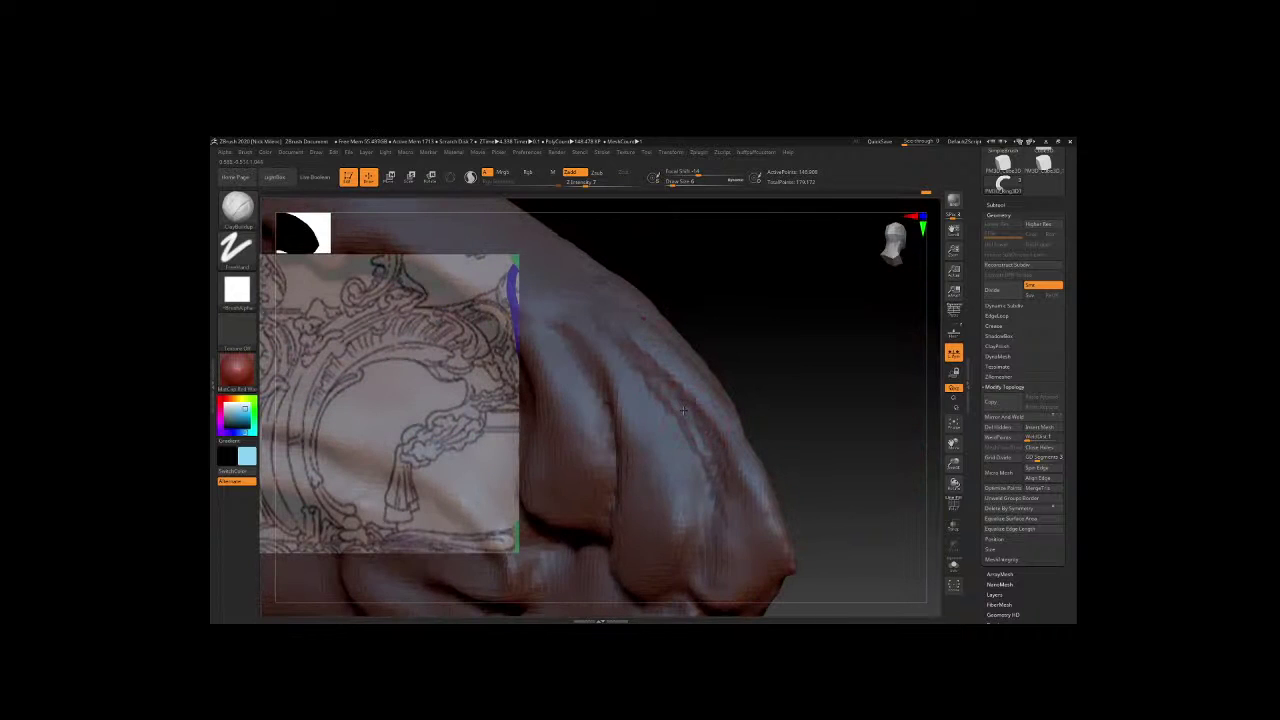
mouse_move(683, 410)
mouse_down()
mouse_move(743, 490)
mouse_move(633, 348)
mouse_up()
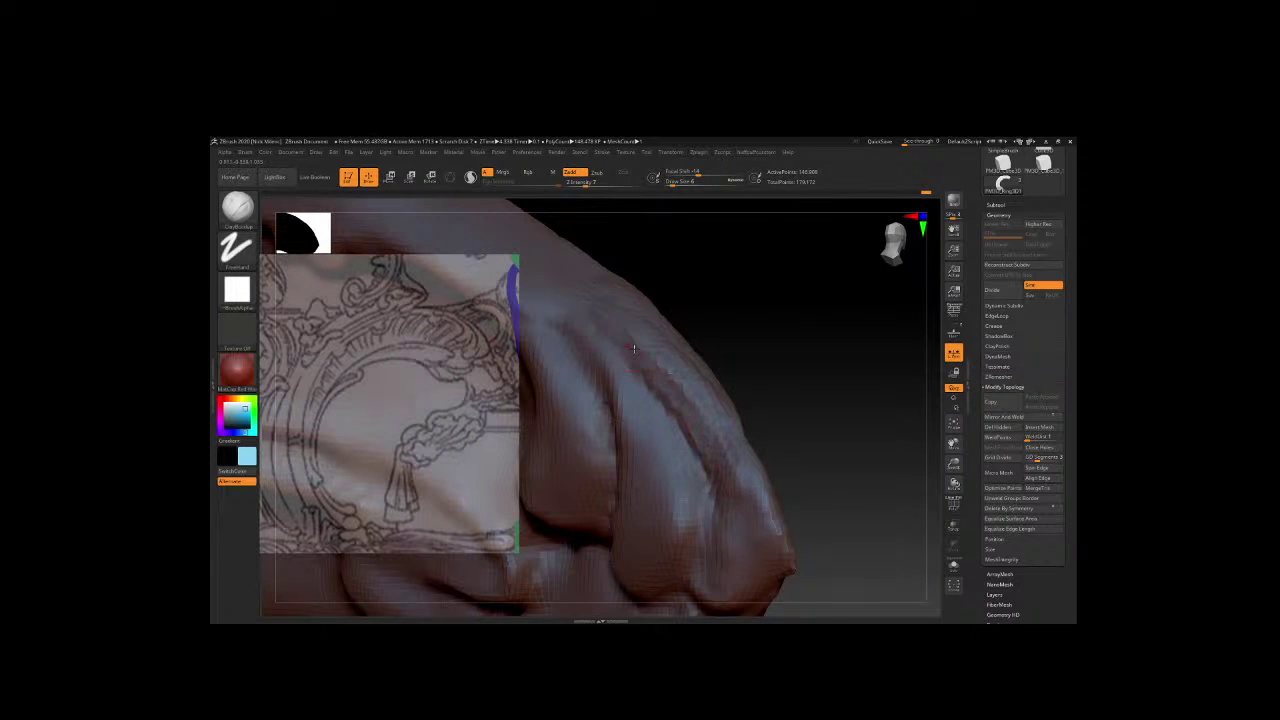
drag(714, 462, 710, 484)
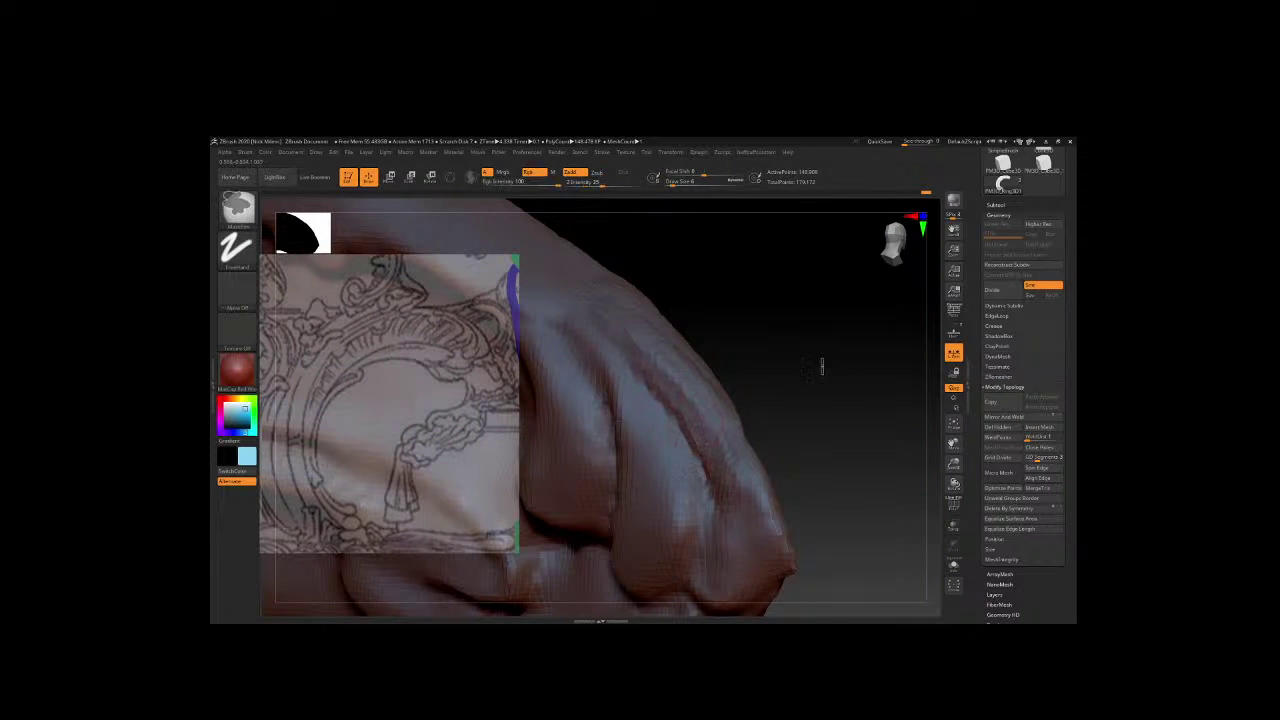
drag(831, 460, 842, 435)
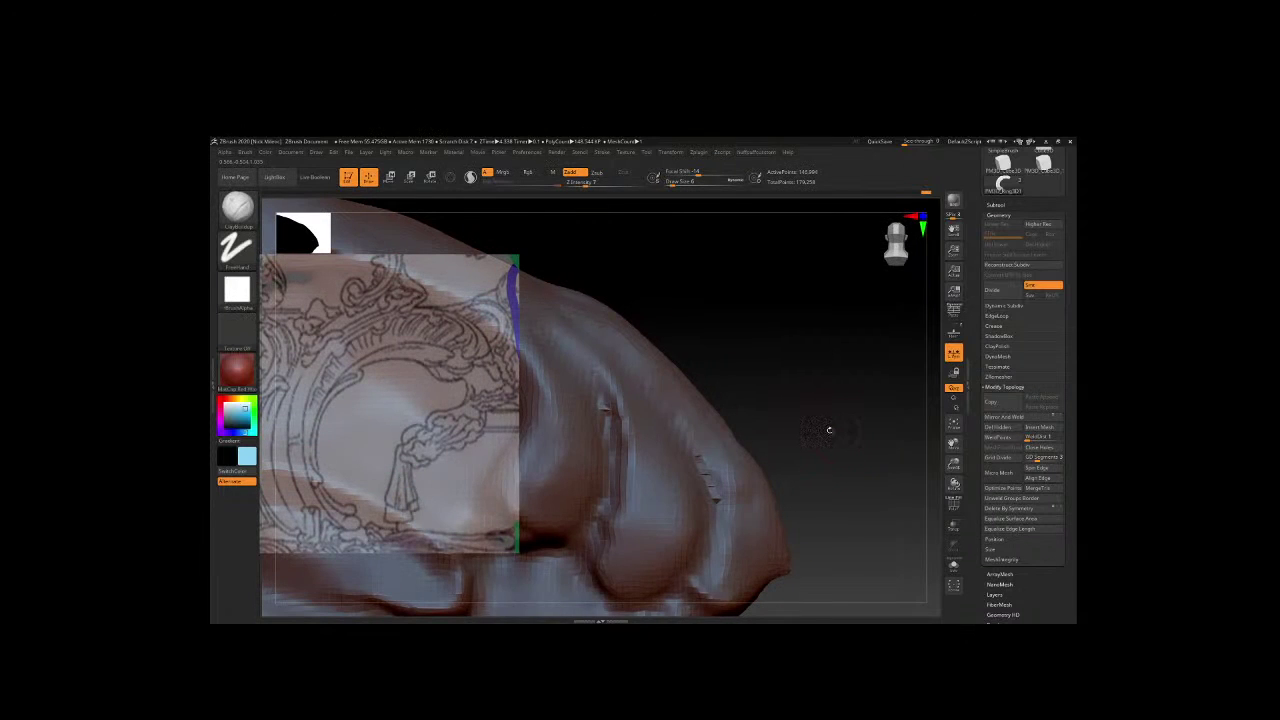
key(space)
key(space)
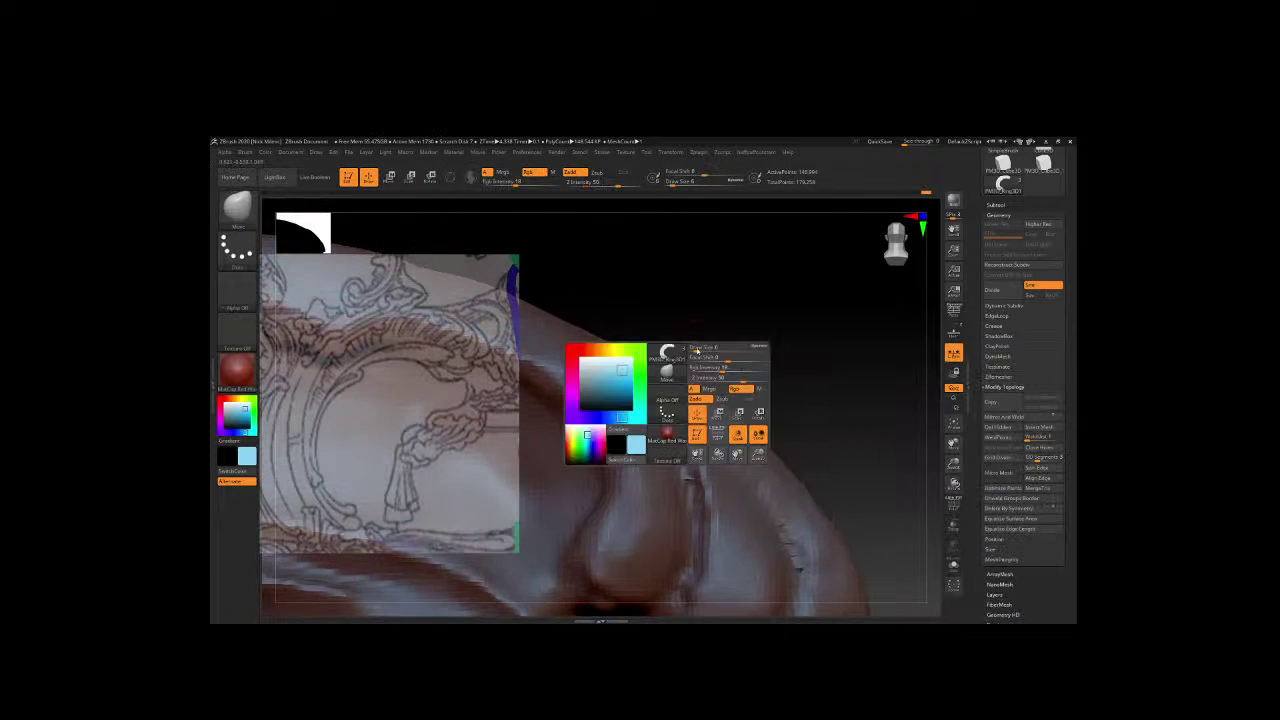
Resize the brush to 17, 9, then 25 and smooth near the fold's edge.
drag(697, 350, 696, 368)
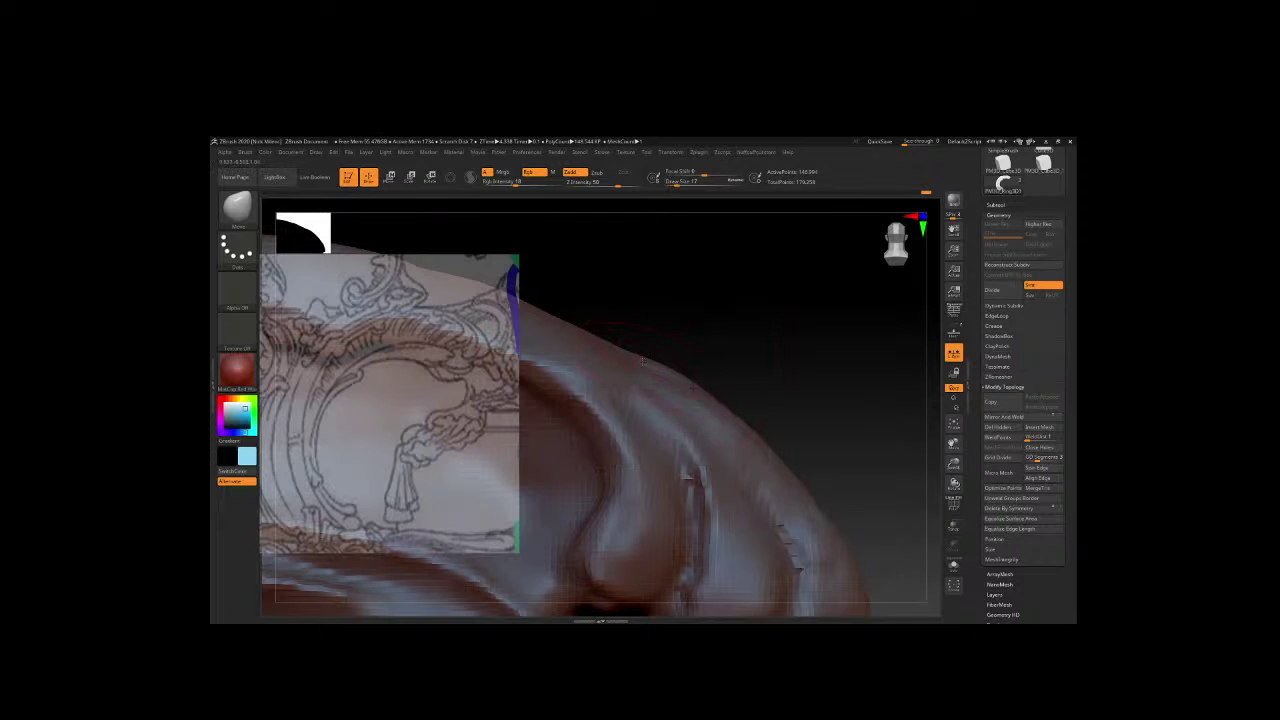
right_click(692, 385)
mouse_move(660, 360)
mouse_down()
mouse_move(628, 357)
mouse_move(705, 362)
mouse_up()
right_click(661, 359)
drag(813, 416, 837, 343)
right_click(805, 412)
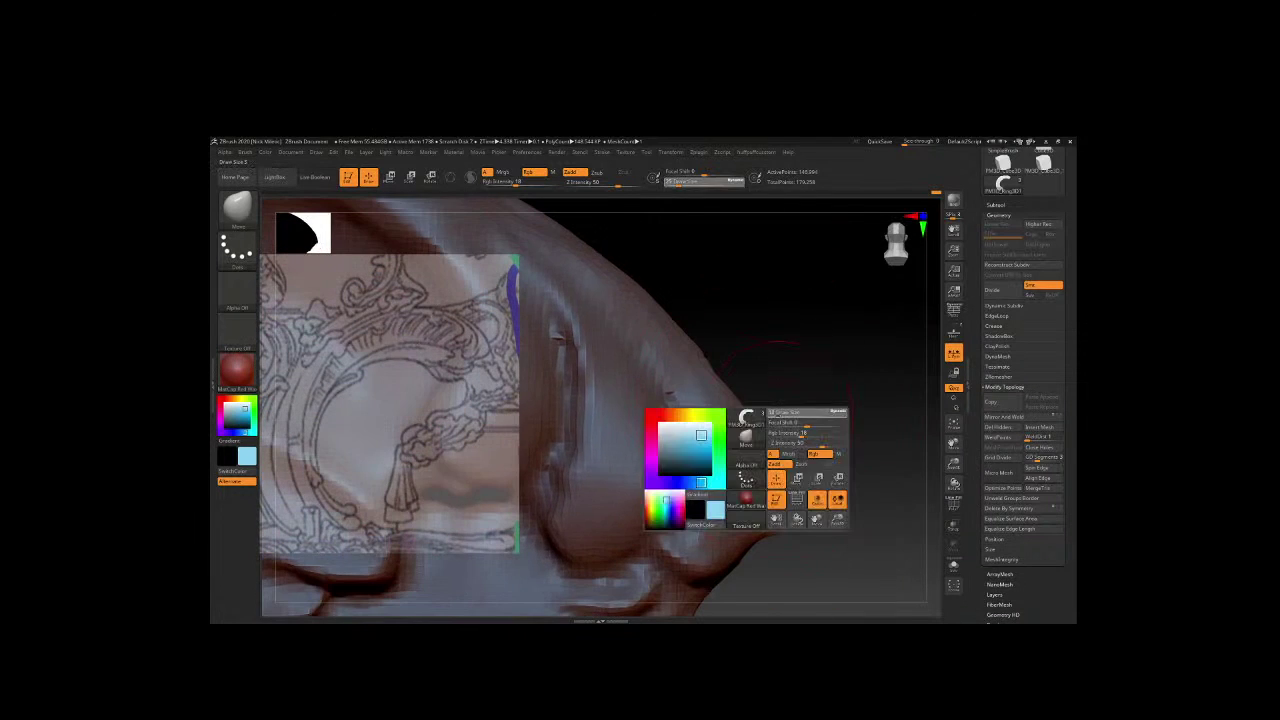
right_click(773, 472)
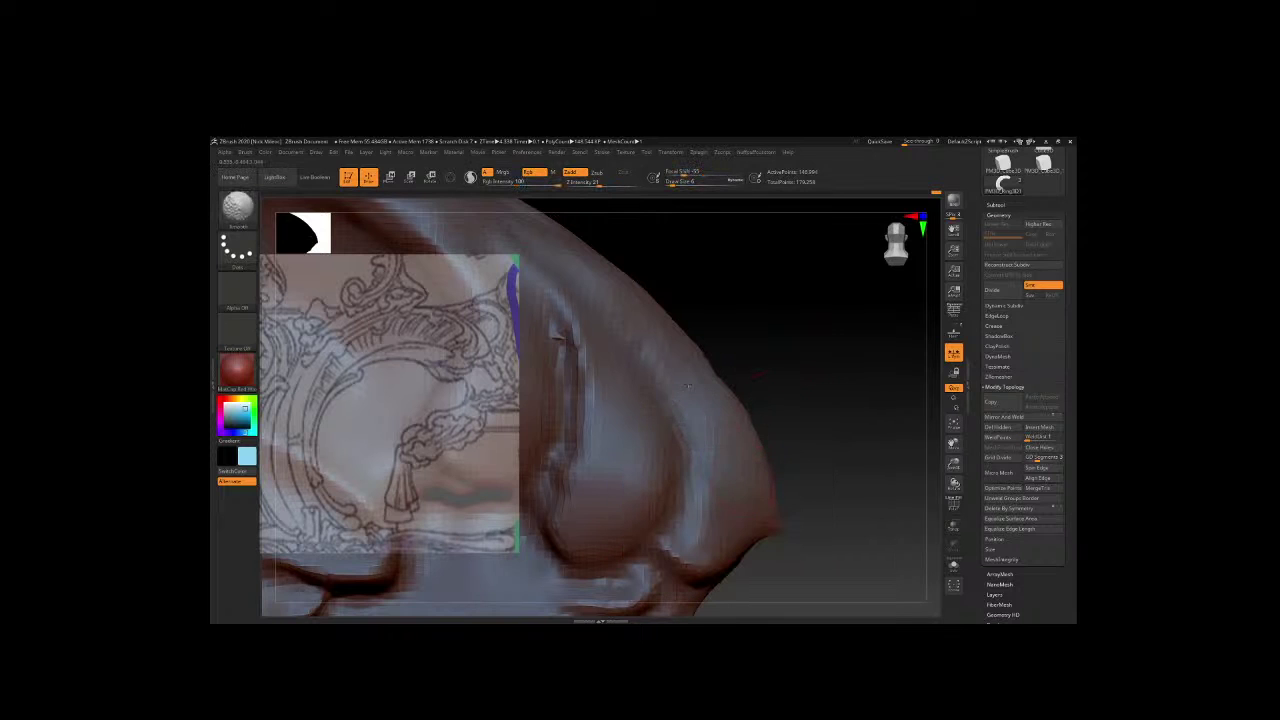
drag(668, 388, 695, 442)
right_click(727, 455)
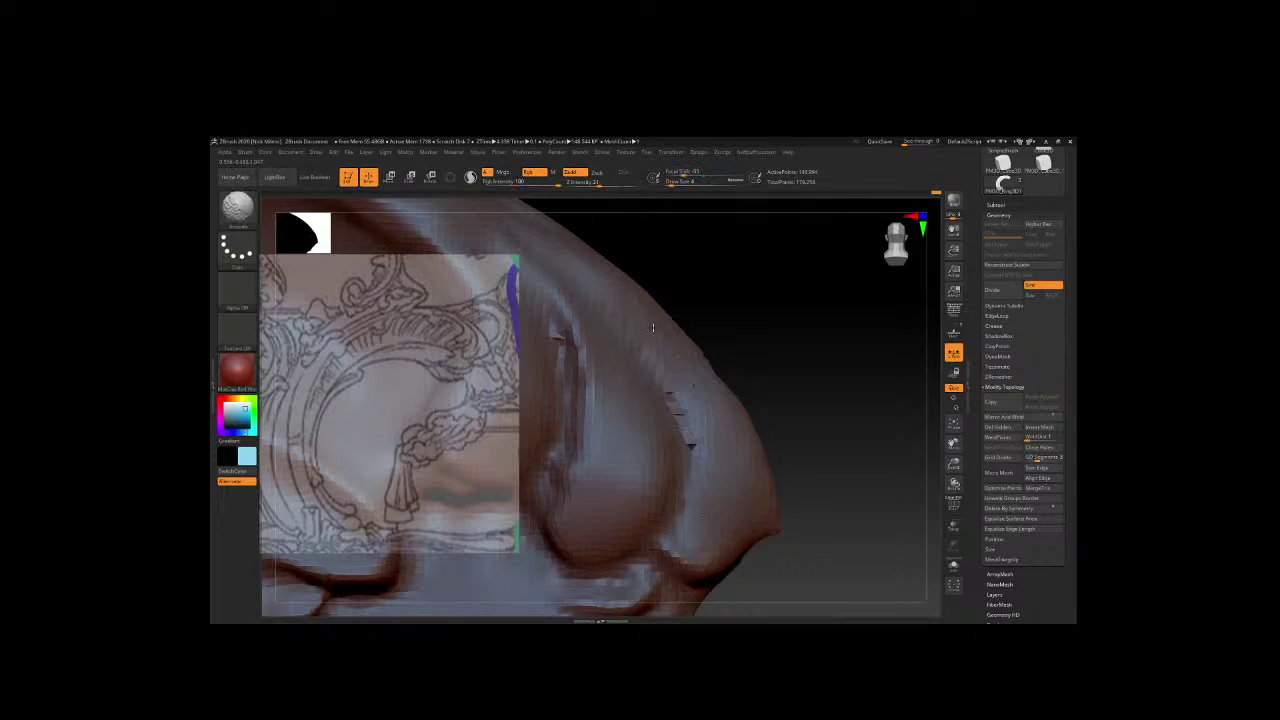
Build up the bulge along the fold's ridge from a front view, using Move at size 9.
key(b)
key(m)
key(v)
key(b)
key(space)
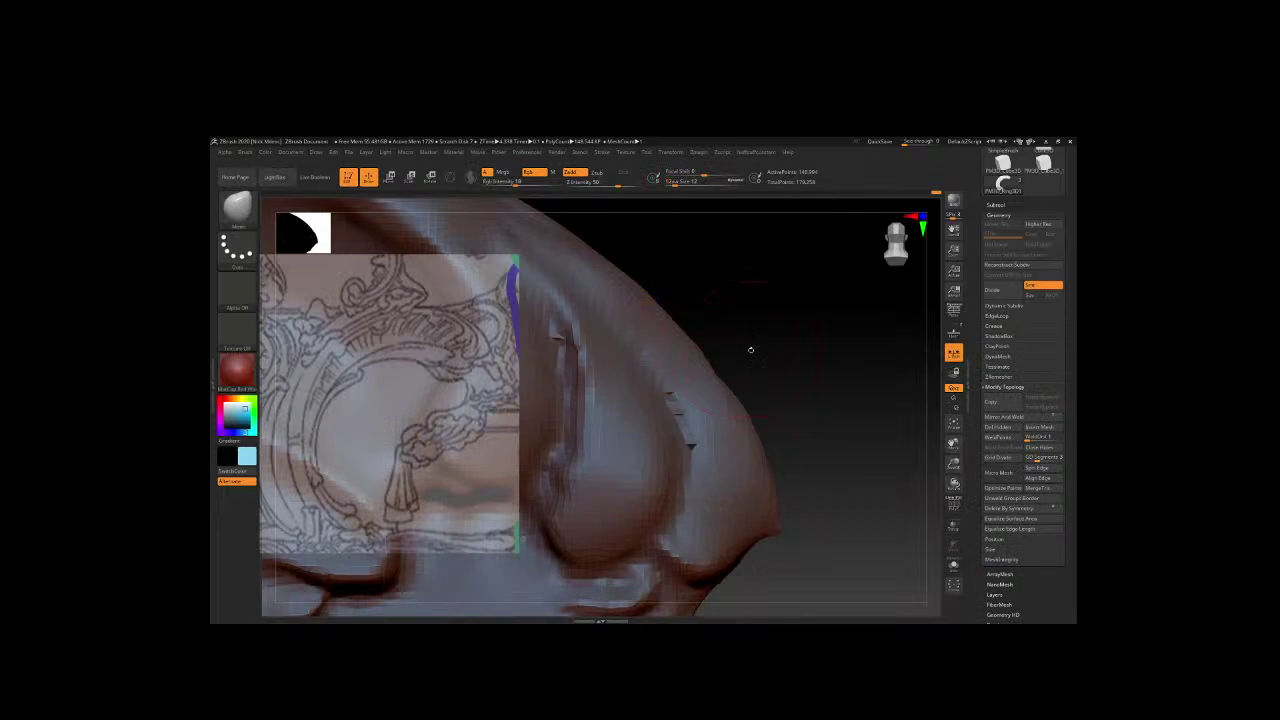
key(space)
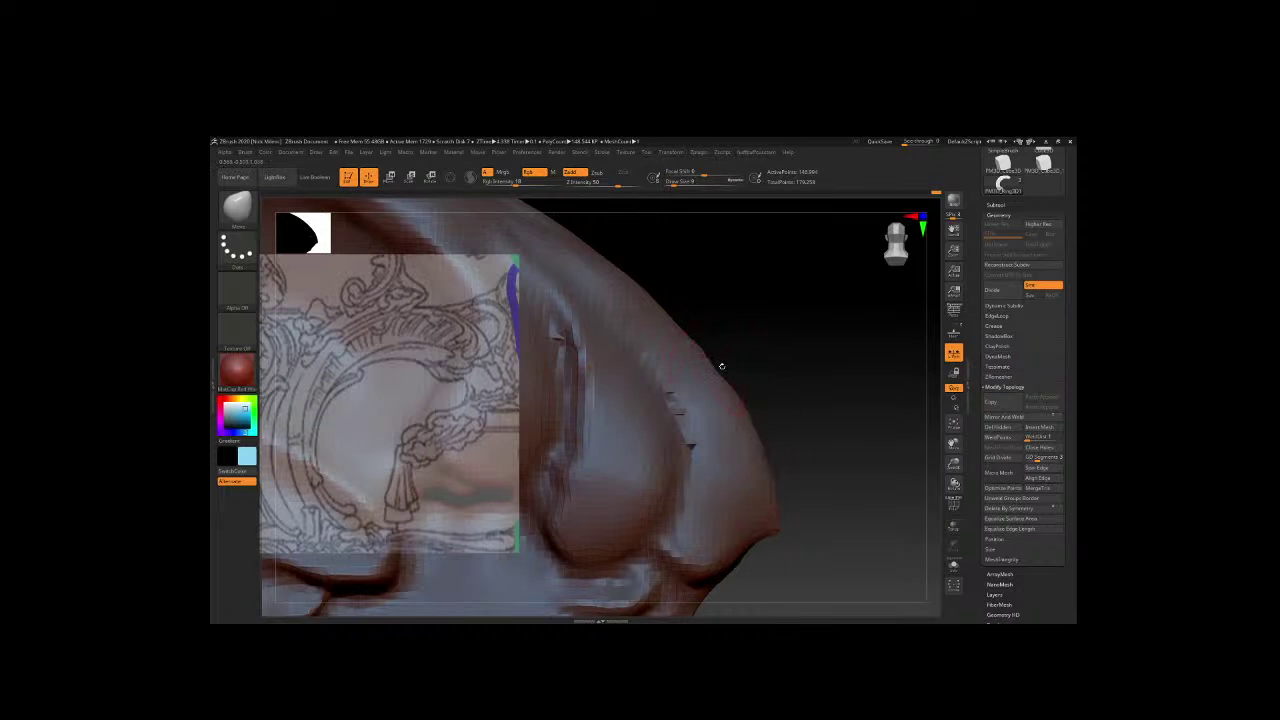
right_drag(721, 366, 729, 378)
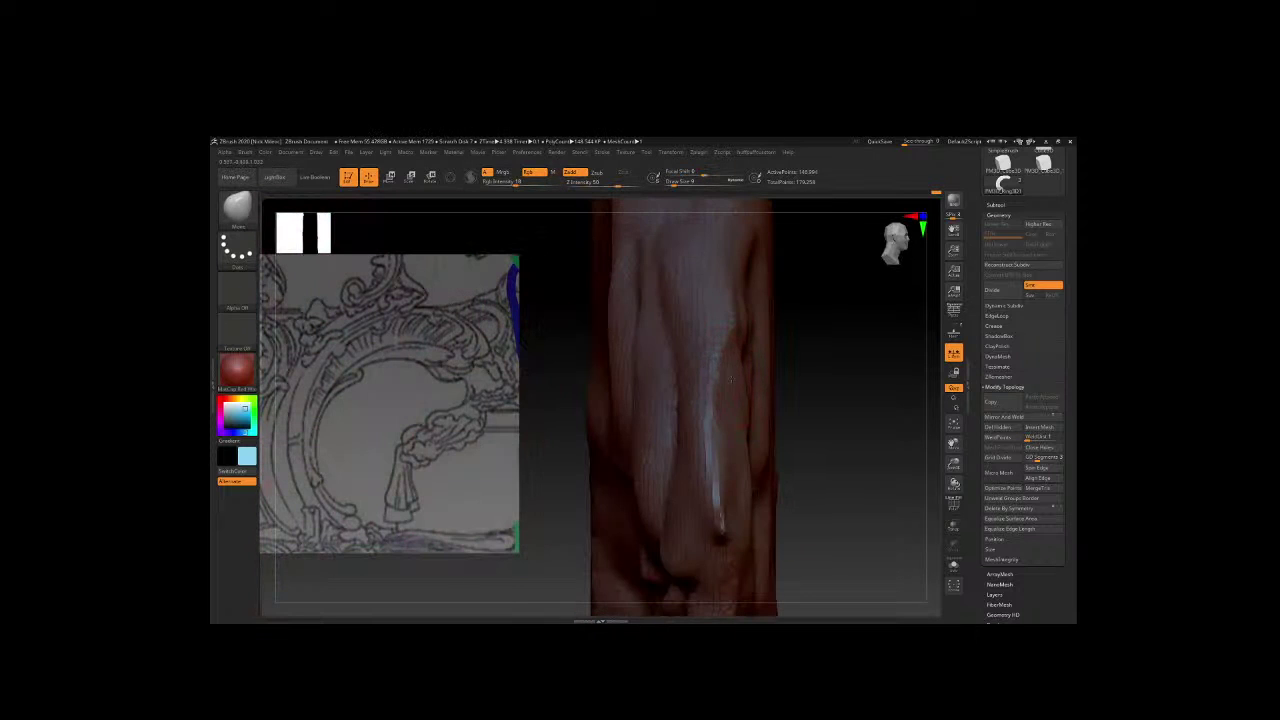
mouse_move(729, 380)
mouse_down()
mouse_move(724, 450)
mouse_move(727, 366)
mouse_up()
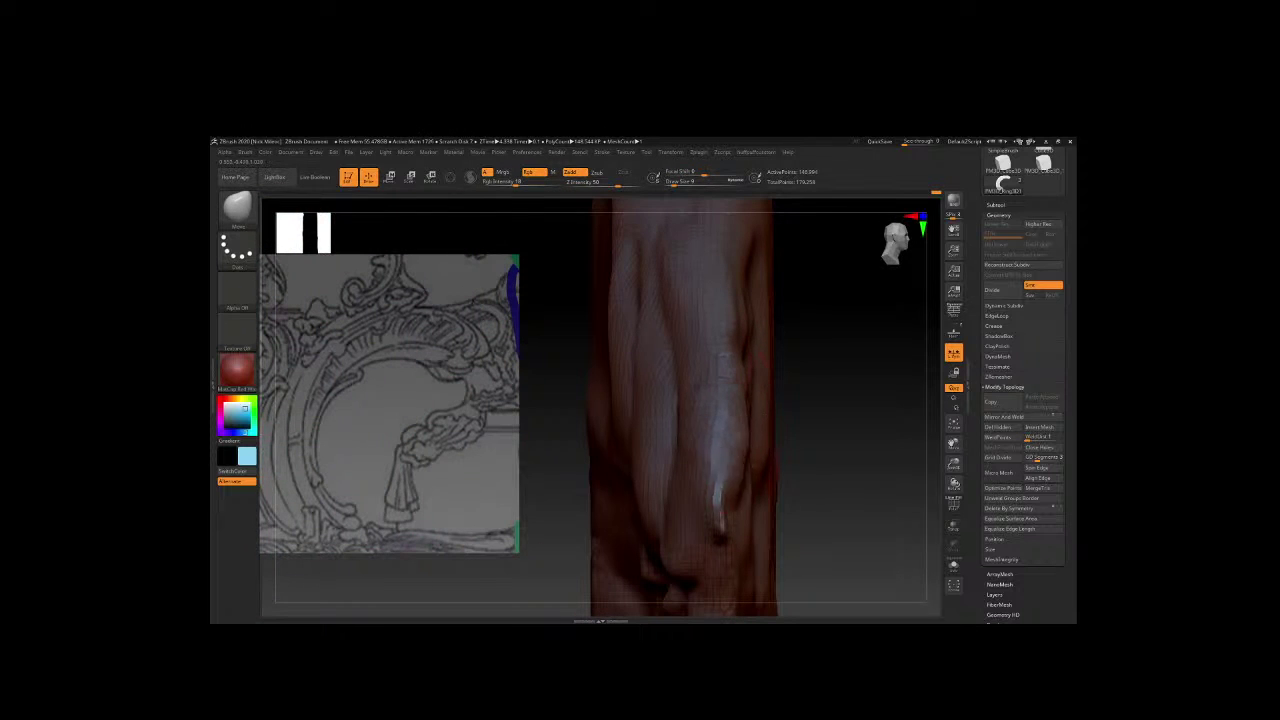
drag(722, 430, 740, 530)
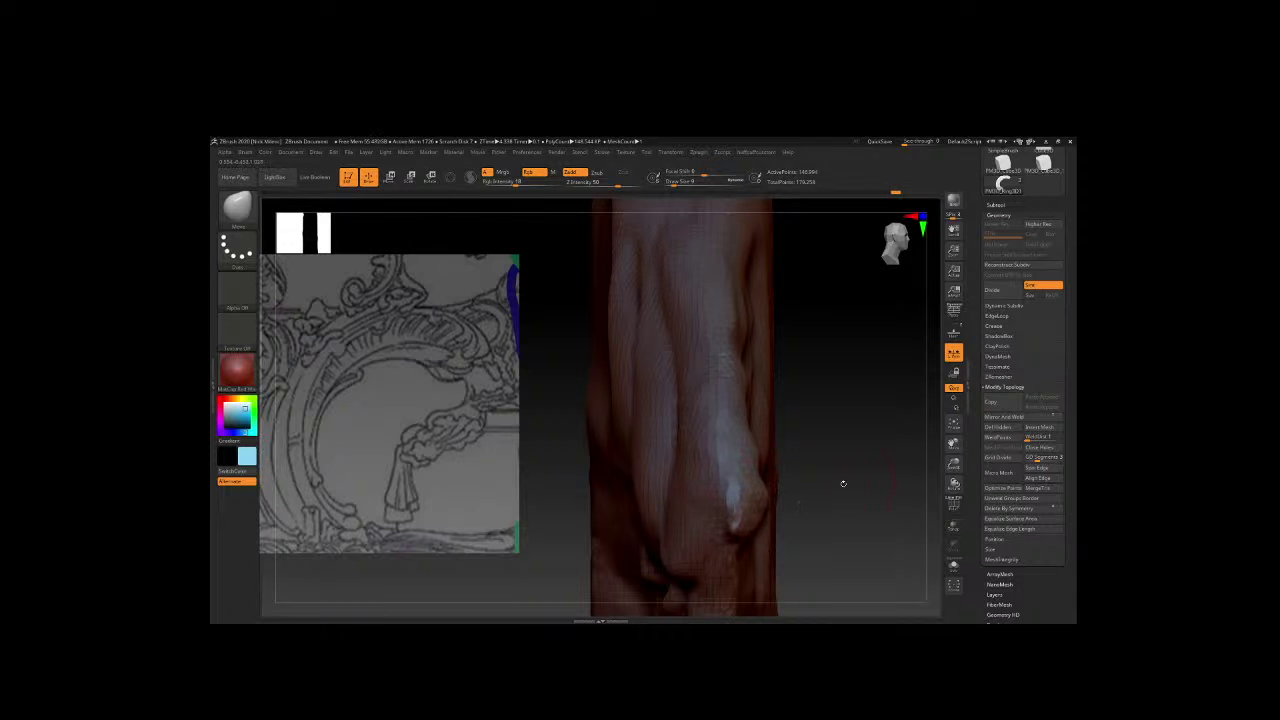
mouse_move(843, 480)
right_down()
mouse_move(710, 349)
mouse_move(811, 366)
mouse_move(803, 331)
mouse_move(648, 384)
right_up()
key(space)
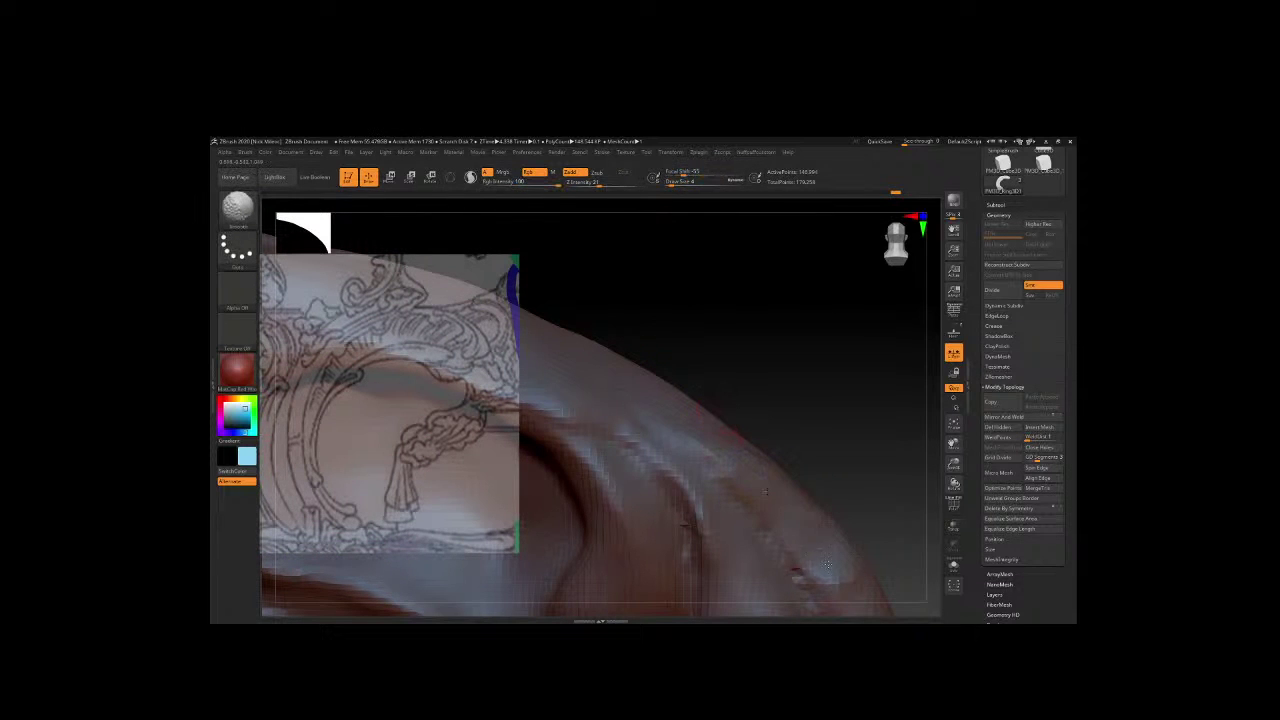
Select the Move brush and zoom in on the rim groove near the curled end.
right_drag(827, 565, 731, 457)
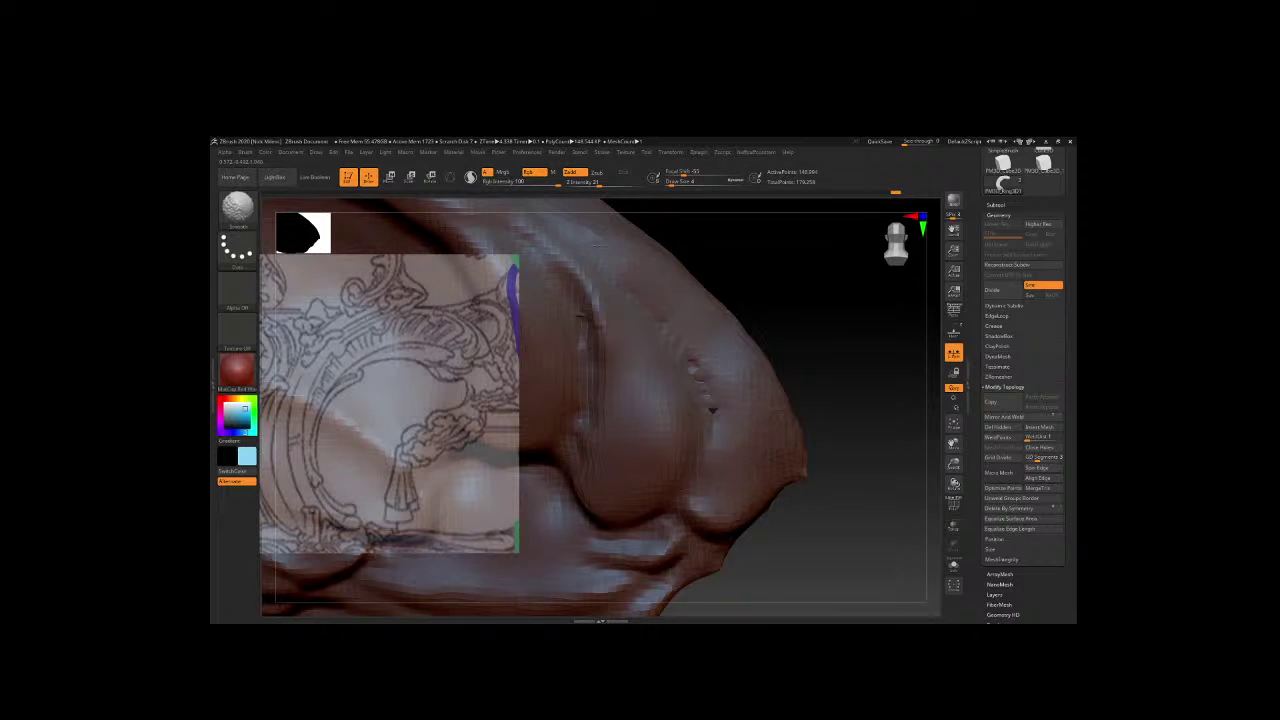
right_drag(663, 295, 745, 494)
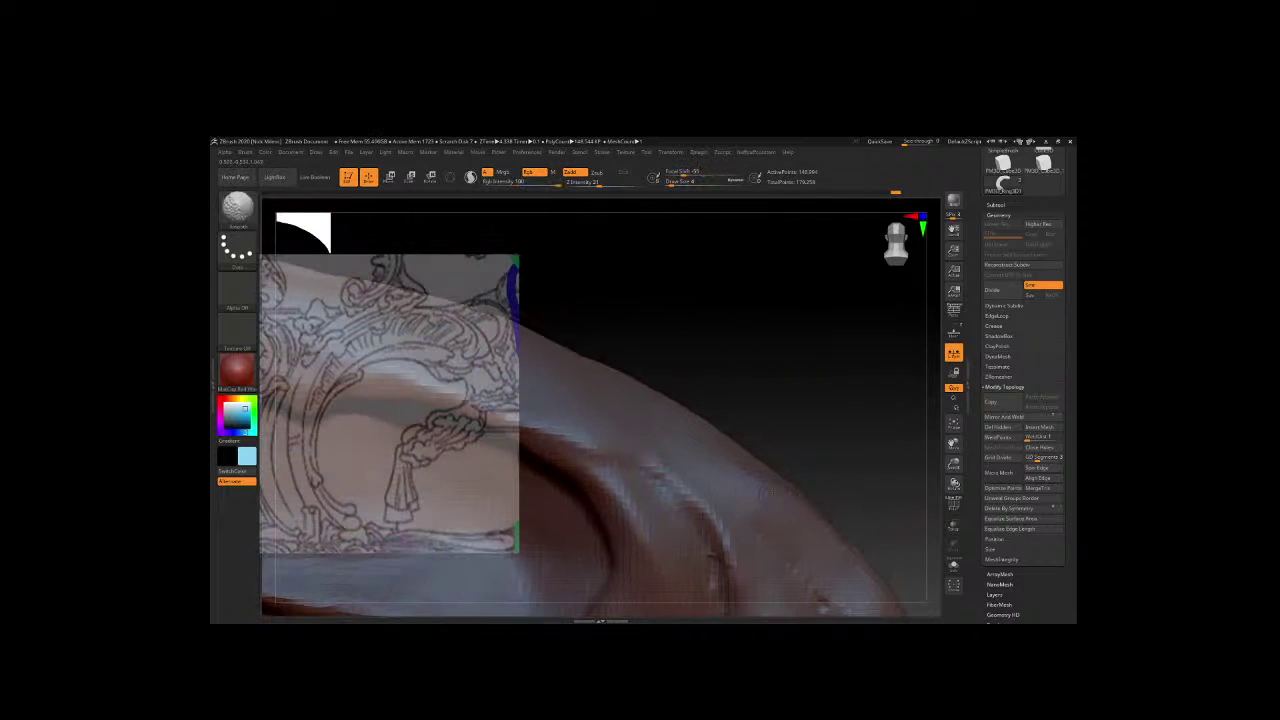
mouse_move(545, 364)
right_down()
mouse_move(806, 366)
mouse_move(800, 460)
right_up()
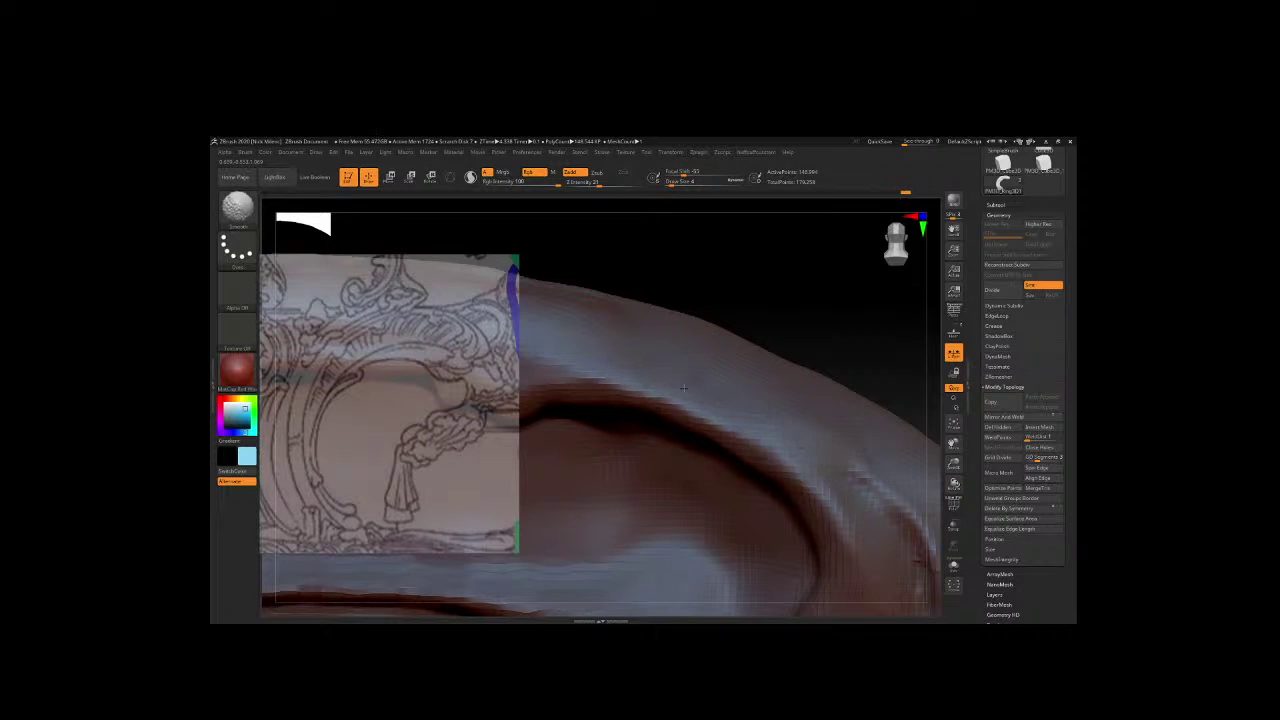
key(b)
key(m)
key(v)
mouse_move(791, 329)
right_down()
mouse_move(481, 279)
mouse_move(657, 286)
mouse_move(760, 329)
mouse_move(810, 246)
right_up()
mouse_move(812, 315)
alt+right_down()
mouse_move(806, 280)
mouse_move(786, 283)
alt+right_up()
Smooth the rim groove at Z intensity about 30 and size 12, undoing two strokes, then resize to 13.
key(space)
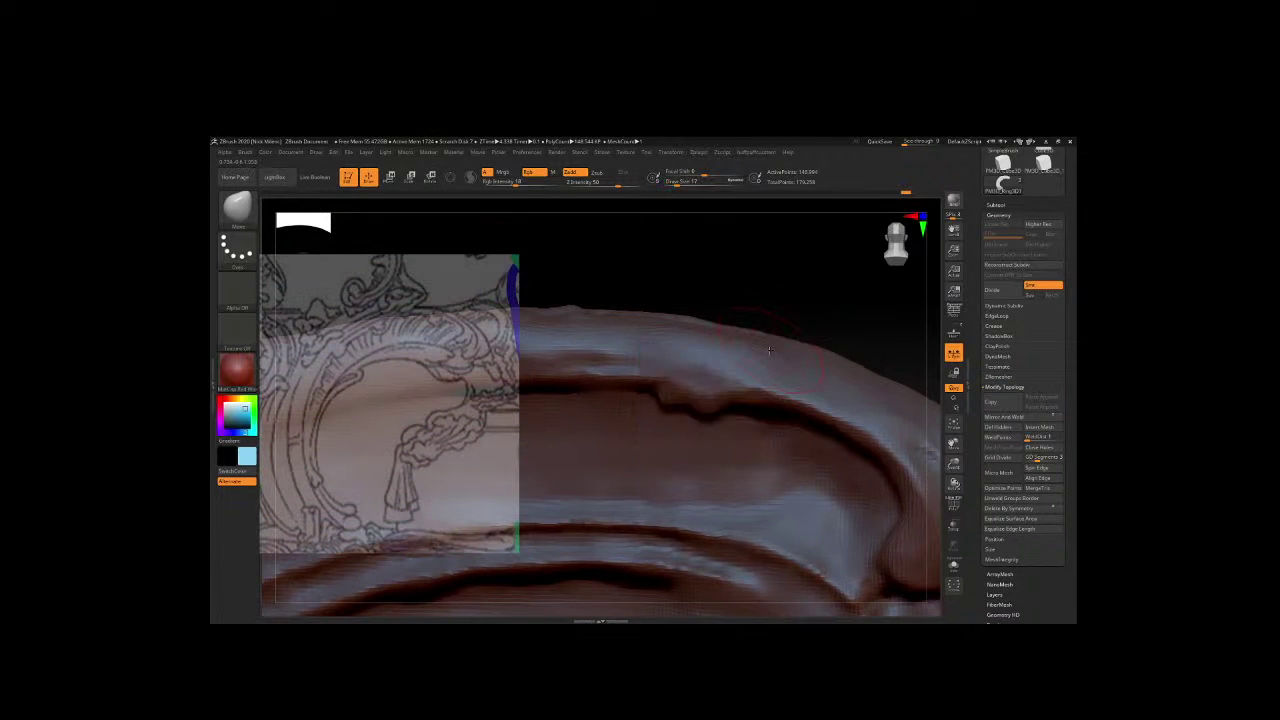
key(shift+space)
drag(790, 382, 770, 380)
key(space)
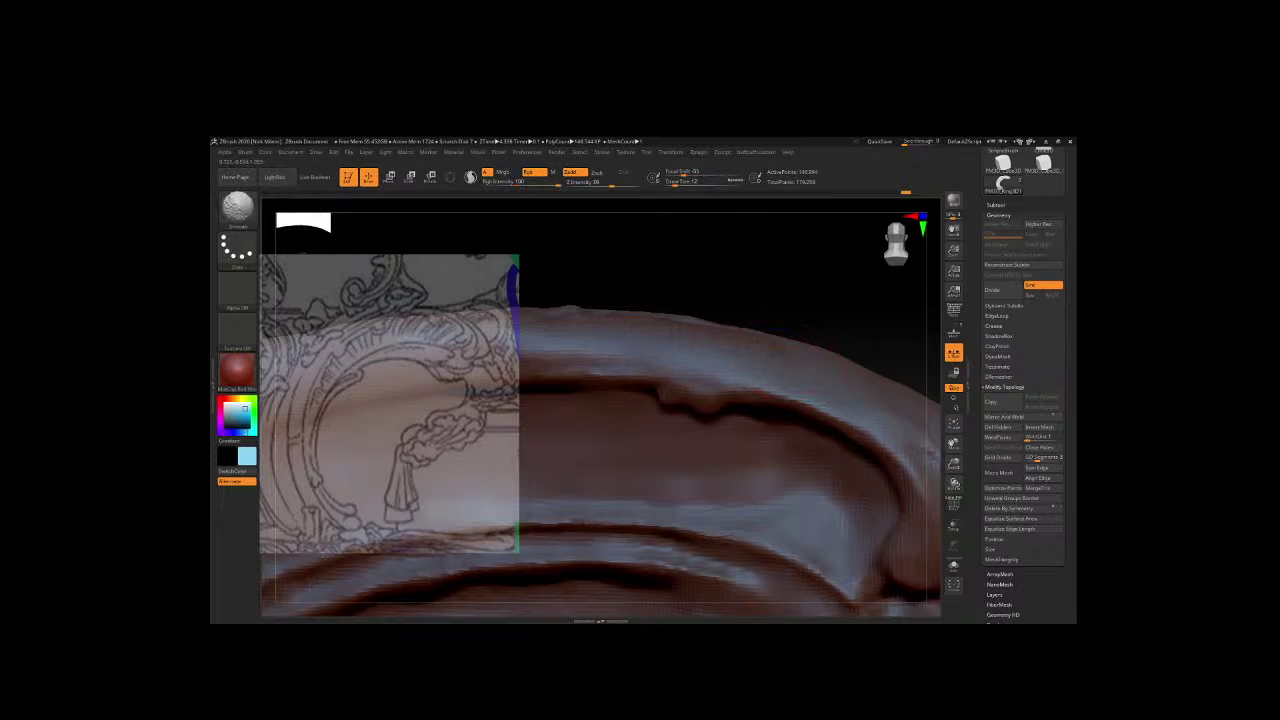
key(ctrl+z)
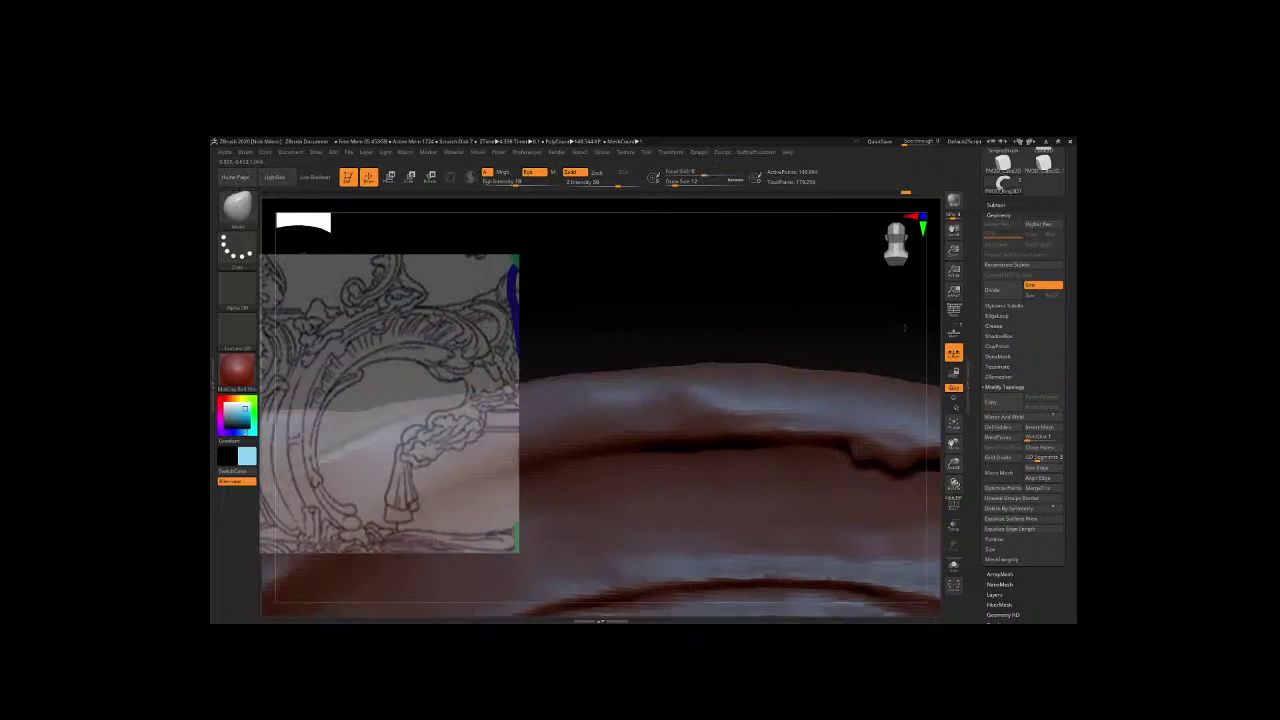
key(ctrl+z)
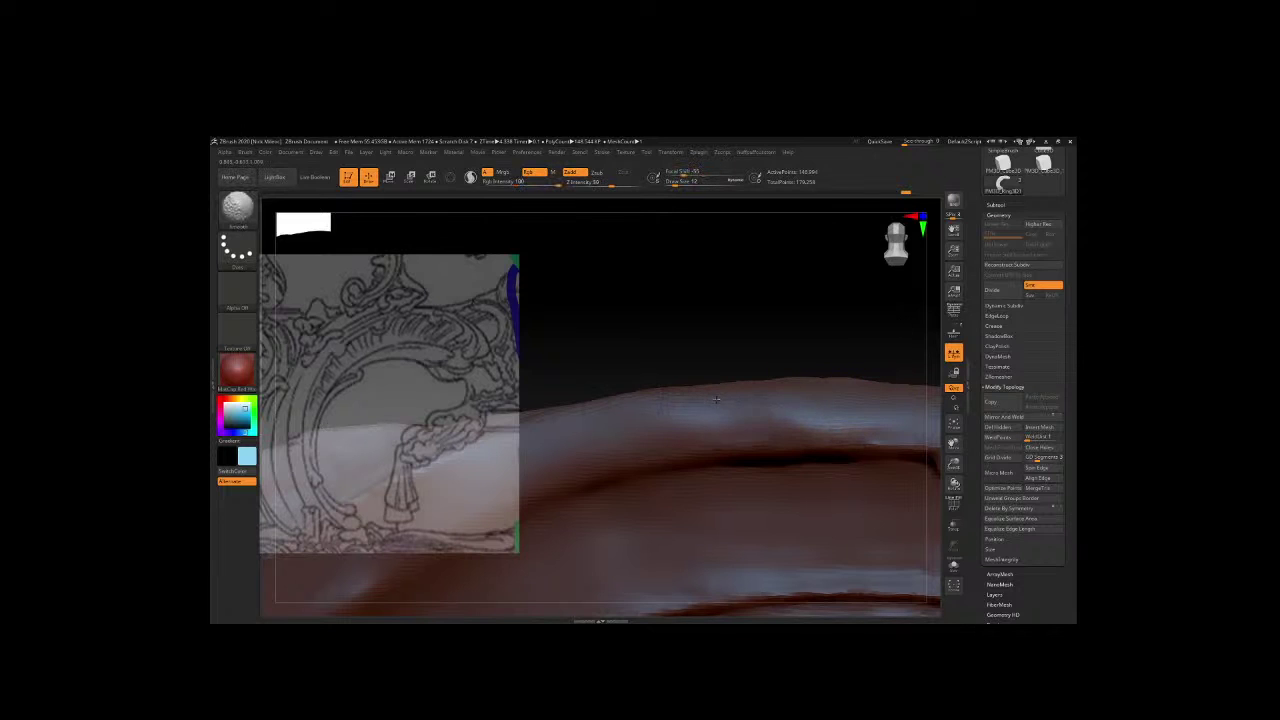
key(space)
key(shift)
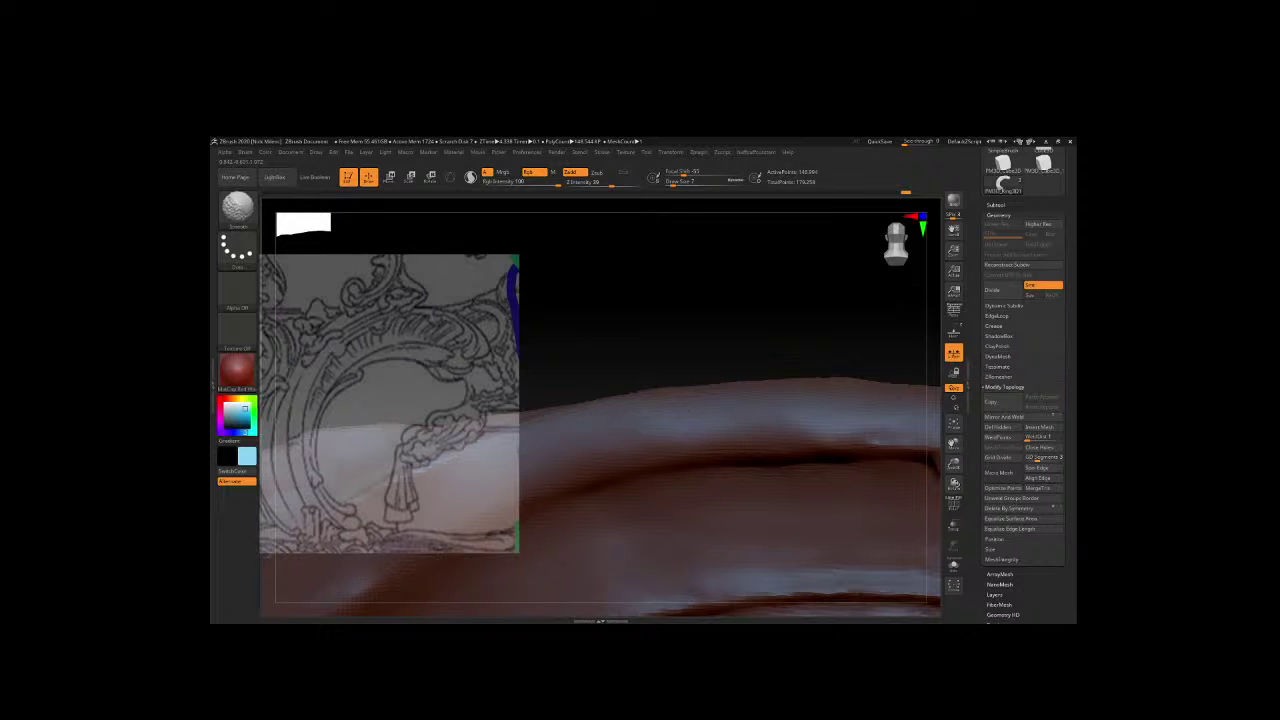
drag(540, 320, 555, 339)
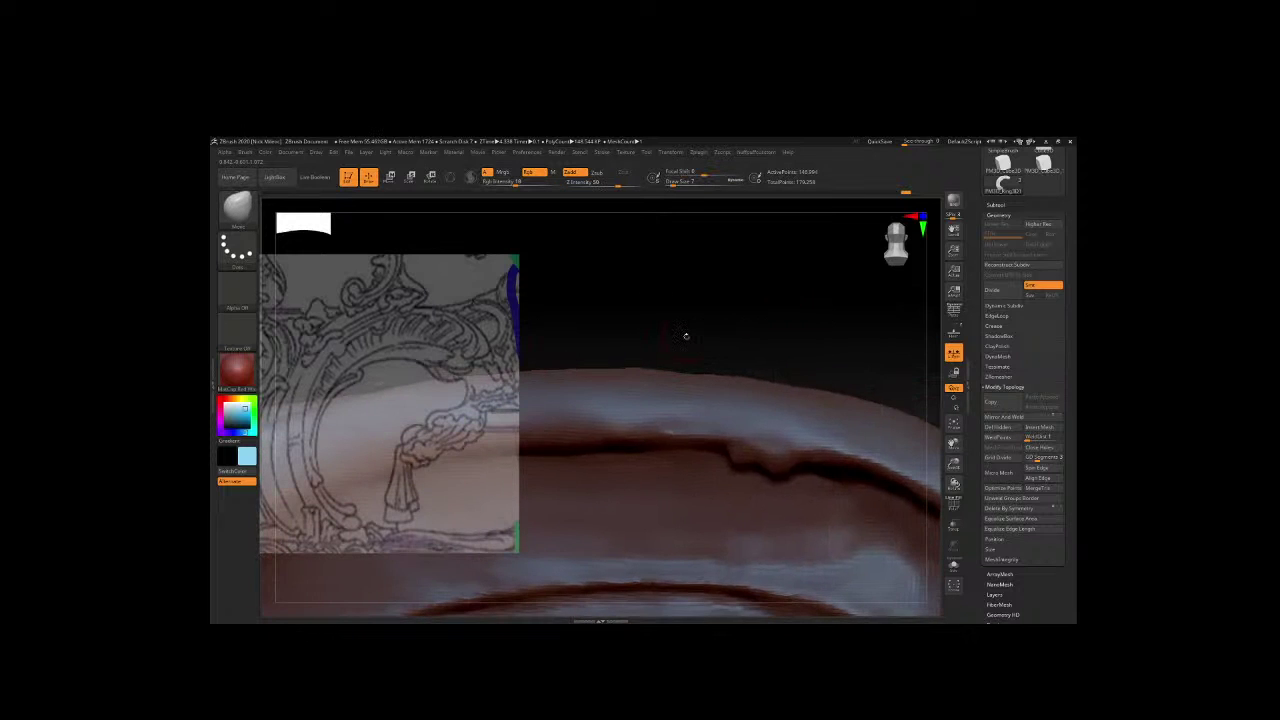
key(space)
key(space)
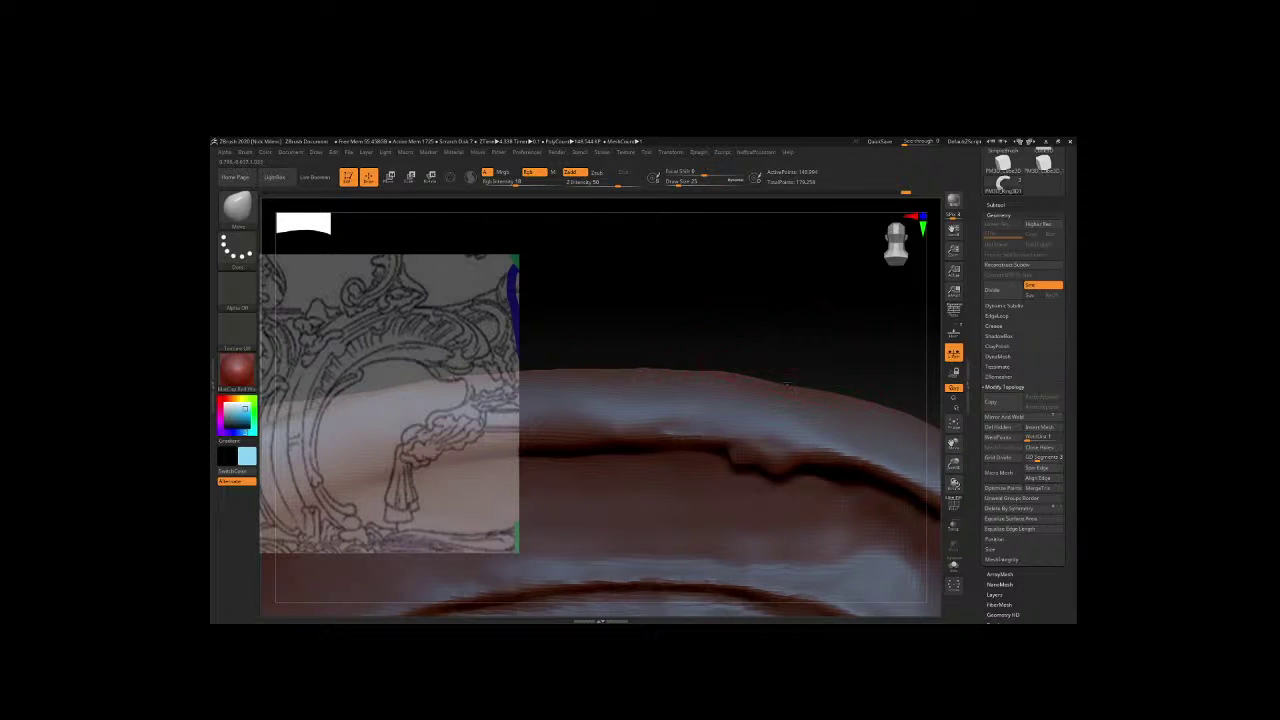
key(space)
mouse_move(851, 388)
mouse_down()
mouse_move(659, 318)
mouse_move(571, 306)
mouse_move(424, 337)
mouse_up()
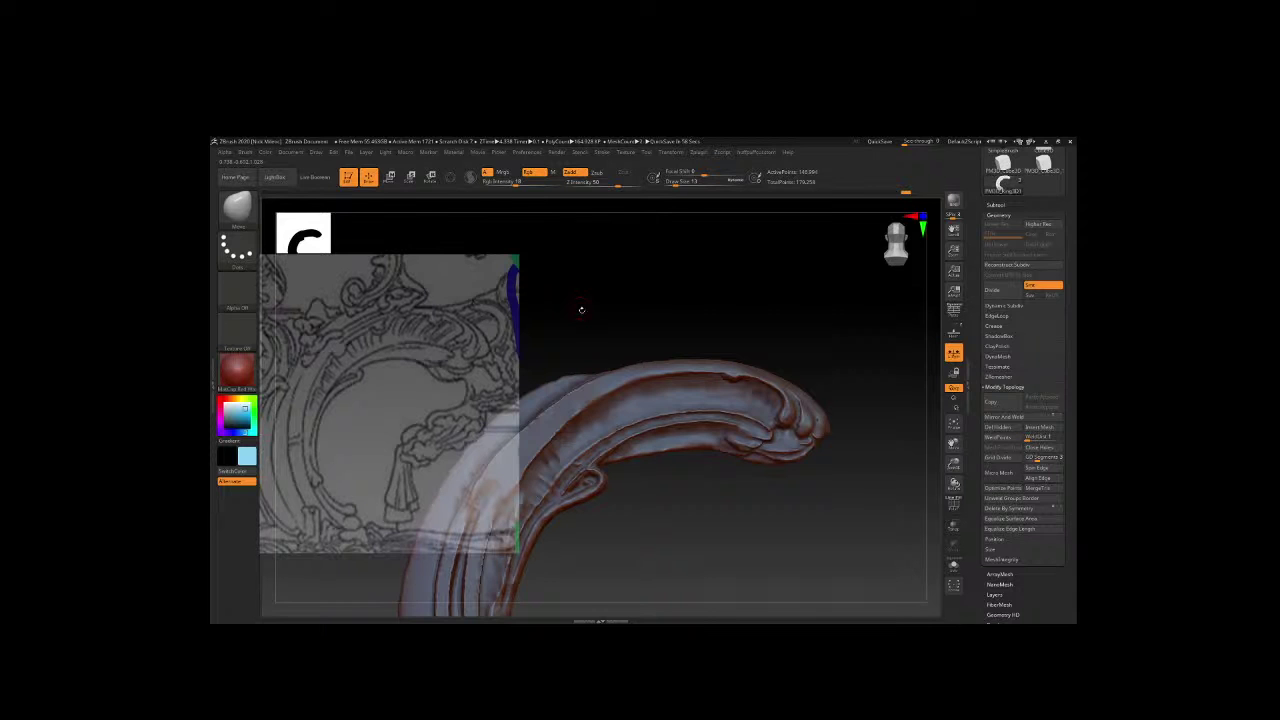
mouse_move(579, 307)
mouse_down()
mouse_move(745, 305)
mouse_move(628, 484)
mouse_up()
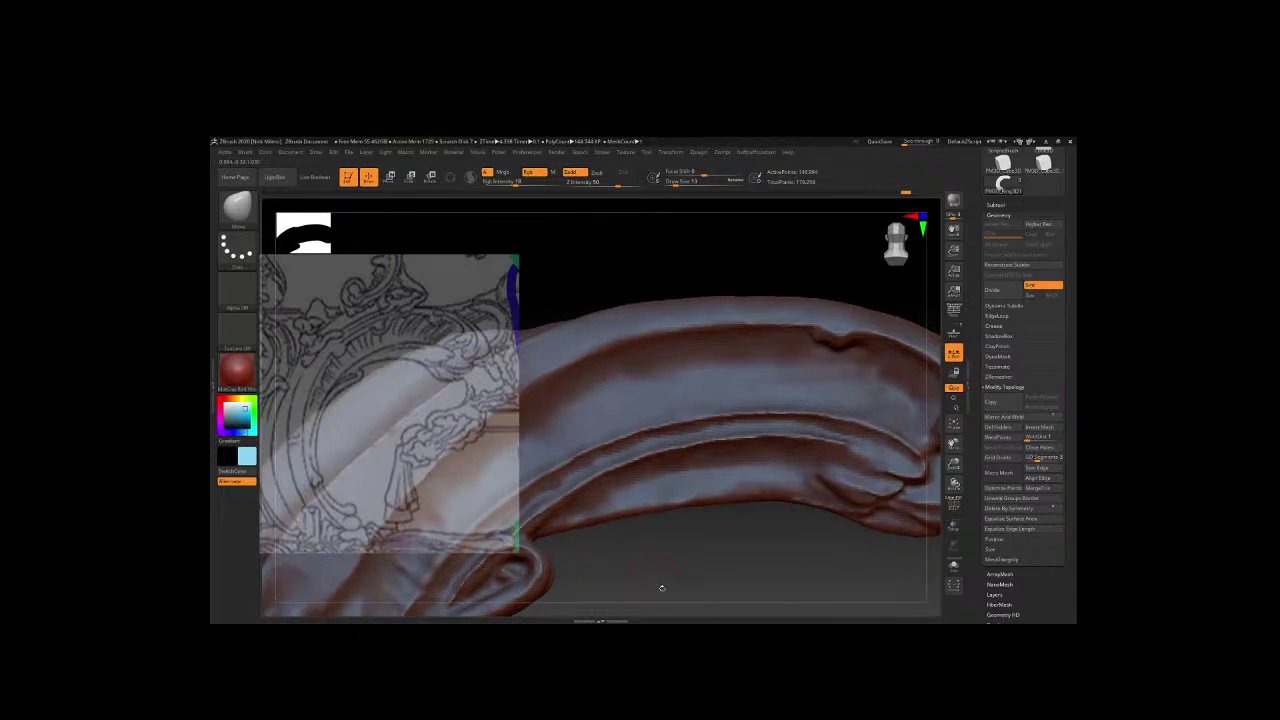
drag(640, 581, 660, 590)
key(b)
key(m)
key(v)
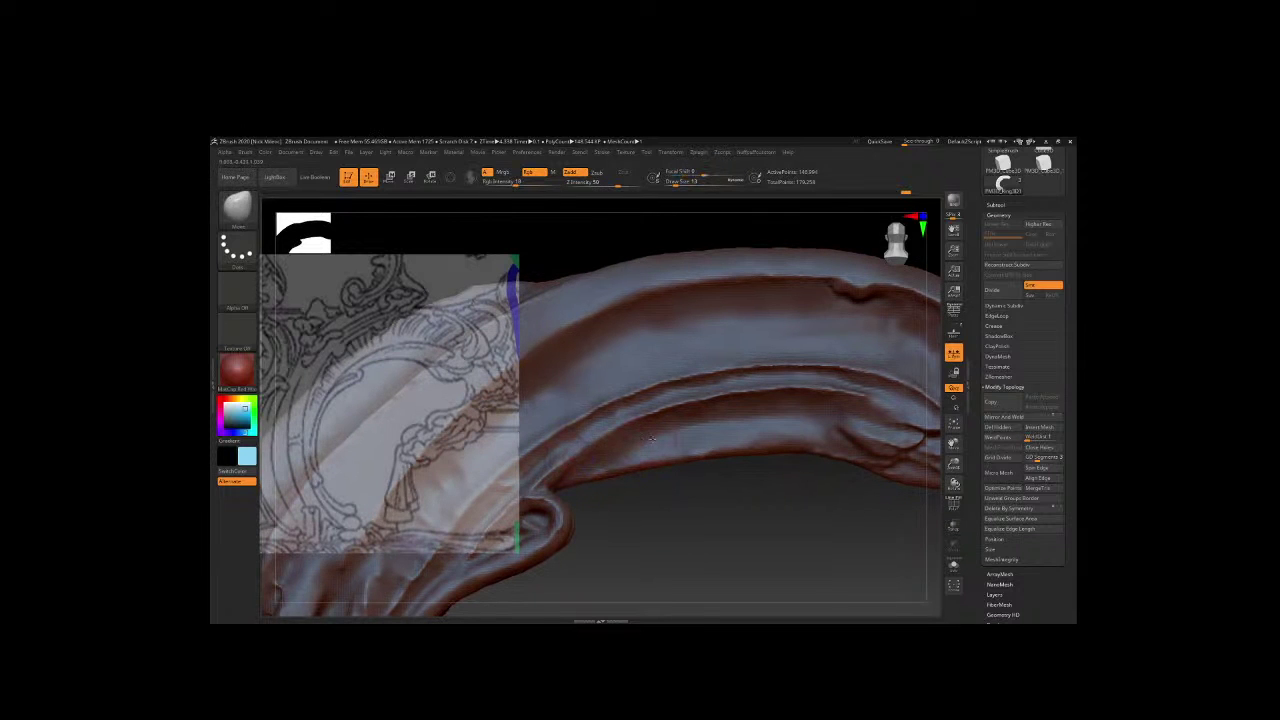
drag(580, 455, 760, 529)
key(space)
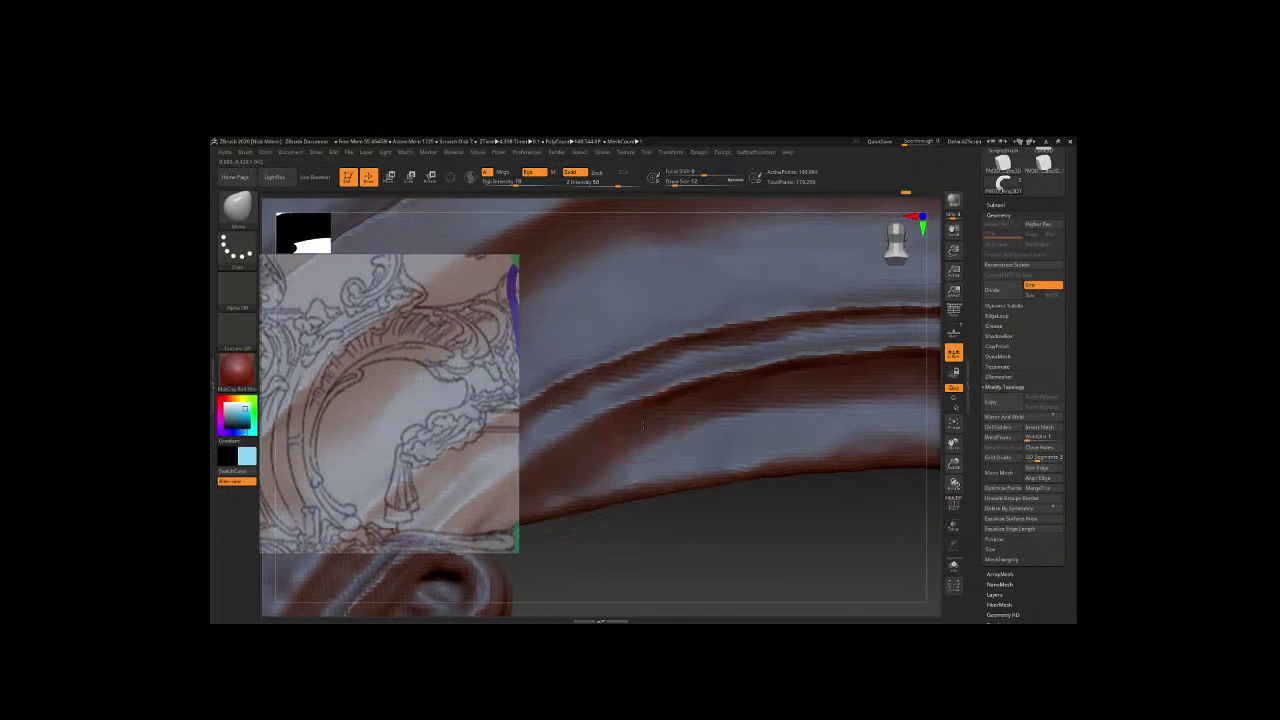
key(alt+Tab)
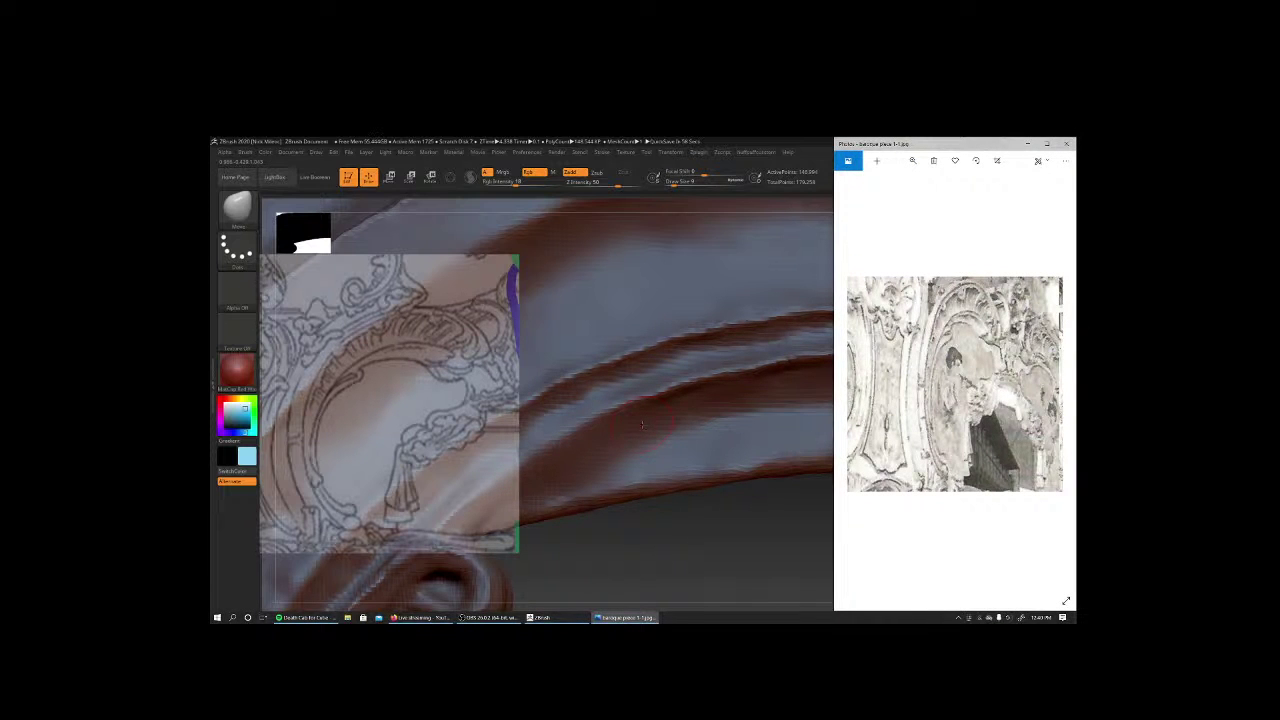
key(alt+Tab)
drag(760, 450, 710, 385)
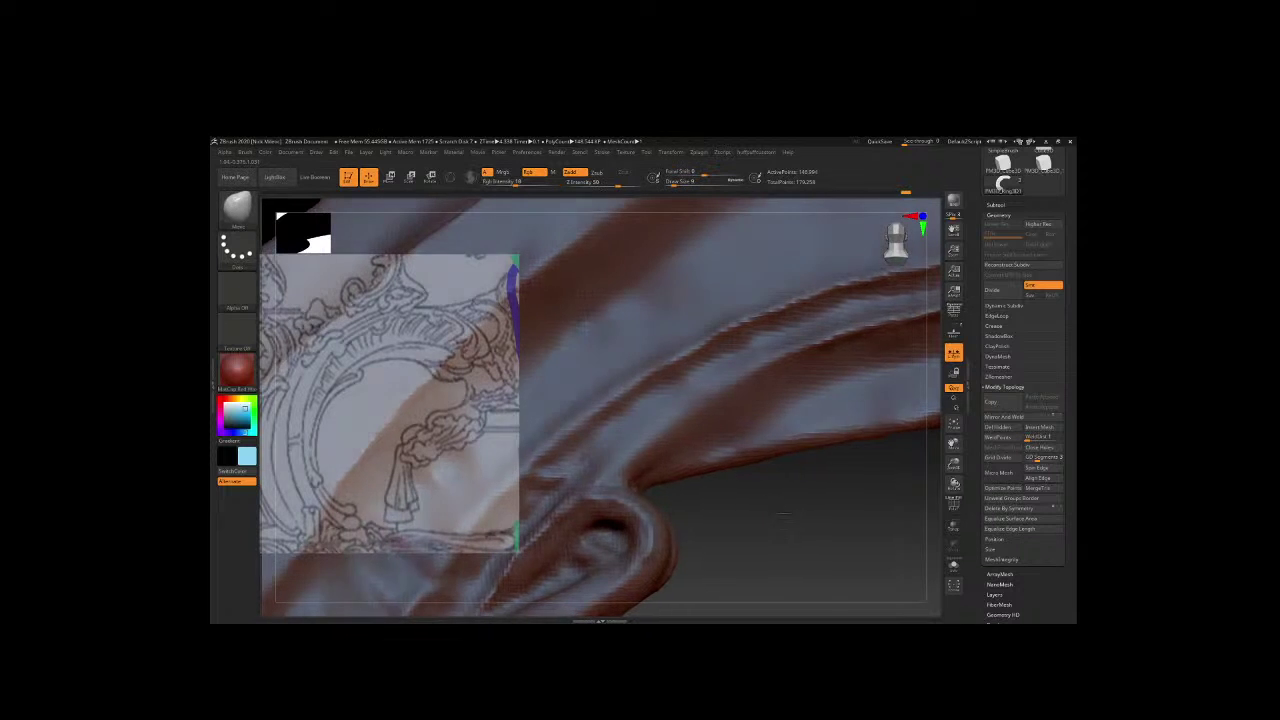
Turn the model toward the rim, load the ClayBuildup brush and try Shift-smoothing.
drag(630, 448, 783, 512)
key(b)
key(c)
key(b)
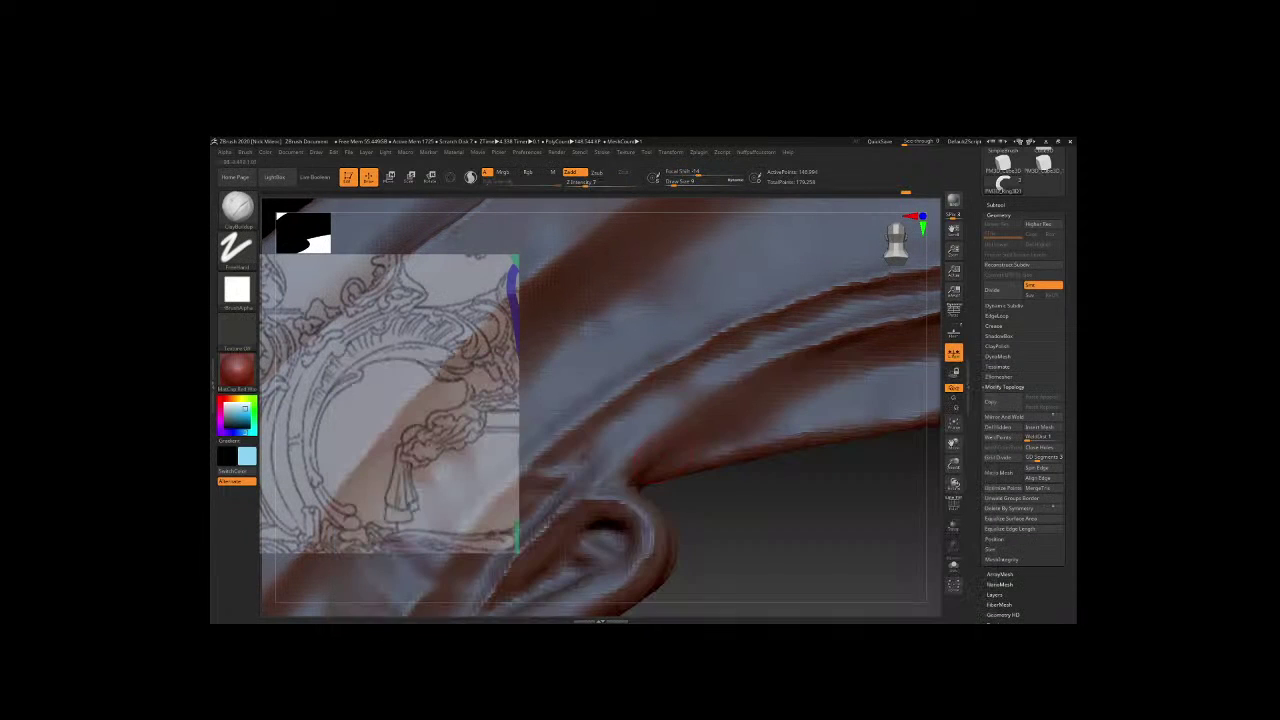
key(space)
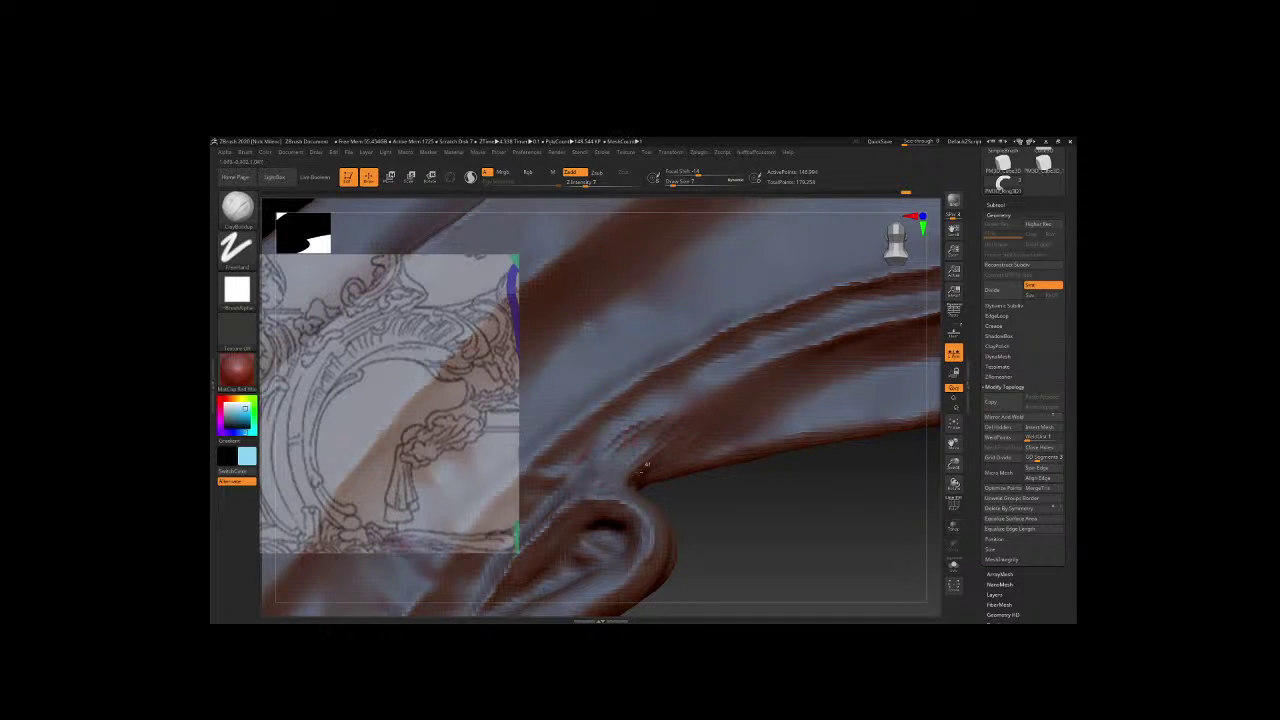
key(shift)
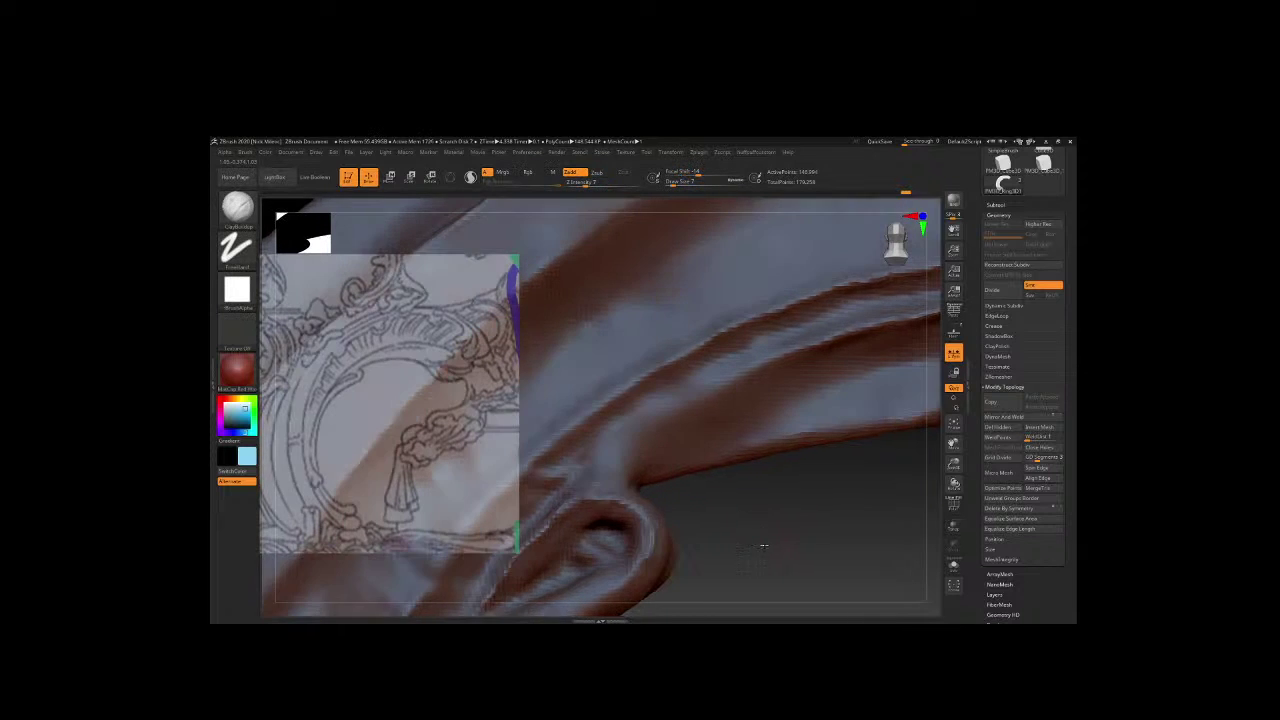
right_drag(762, 547, 860, 450)
Switch to the Move brush and Shift-smooth the crease near the curled tip at intensity 100.
key(b)
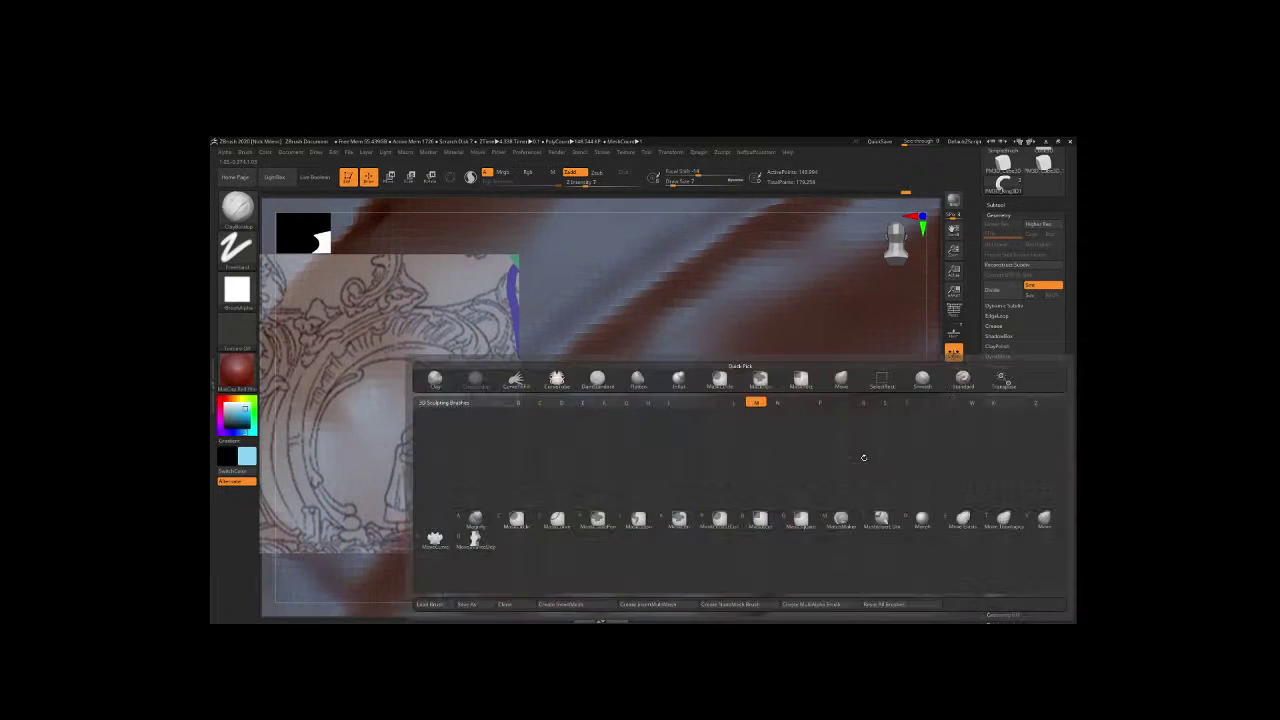
key(v)
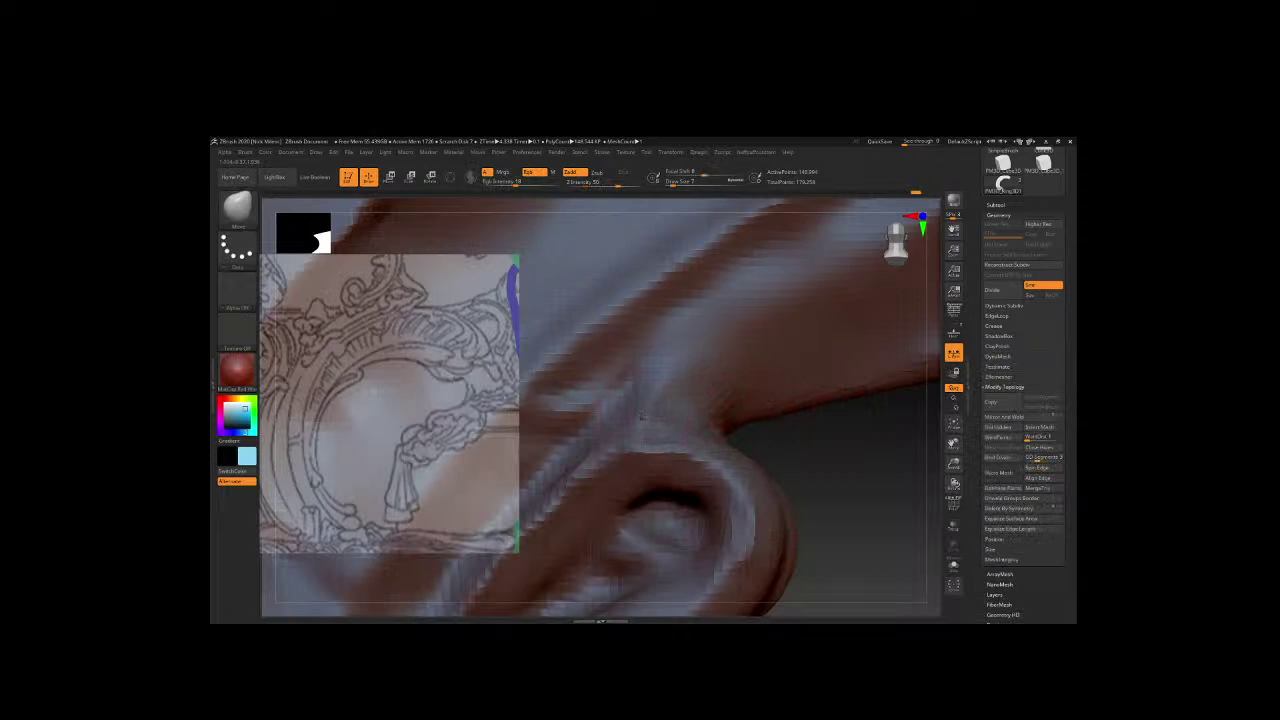
right_drag(641, 418, 652, 390)
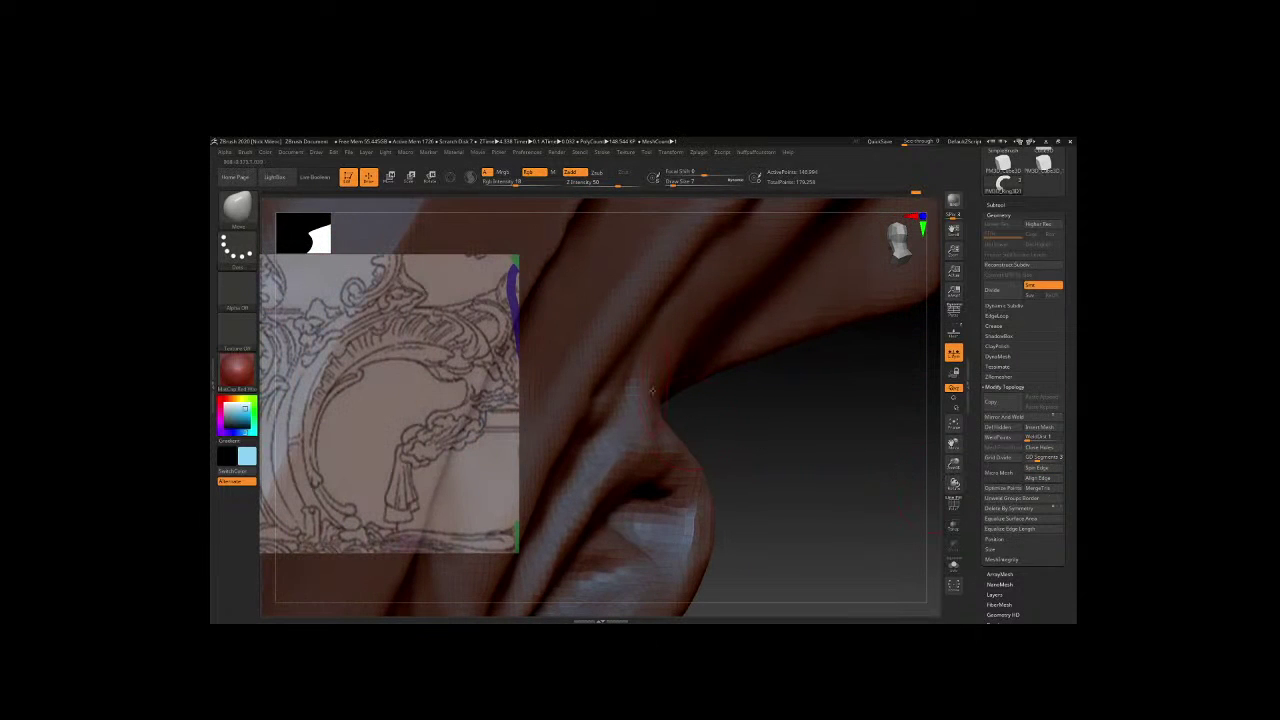
right_drag(728, 420, 685, 400)
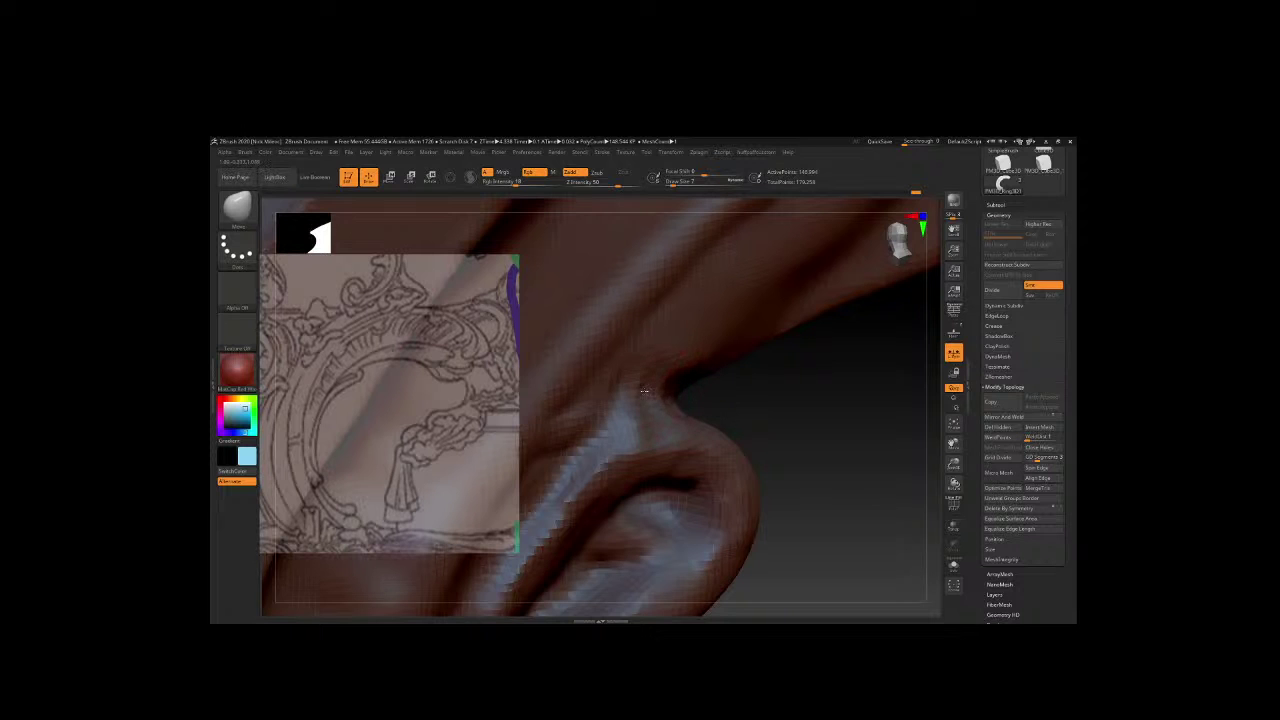
right_drag(667, 392, 634, 355)
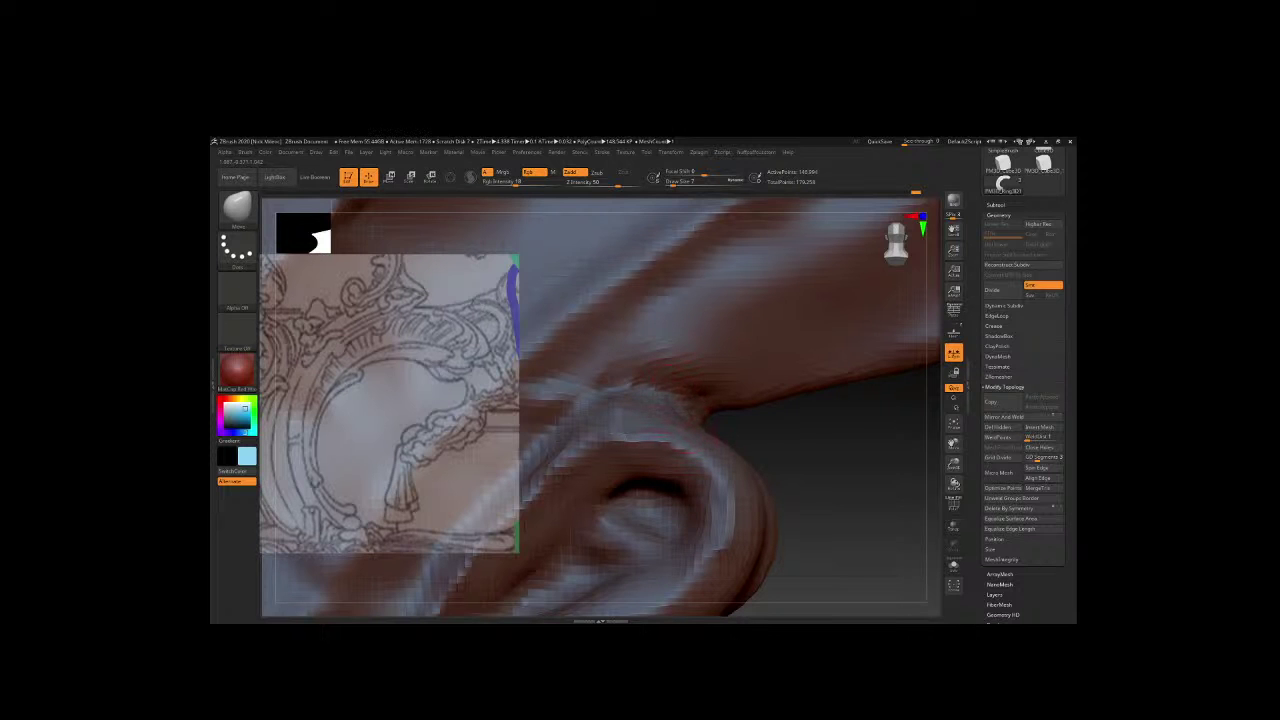
right_drag(682, 395, 709, 364)
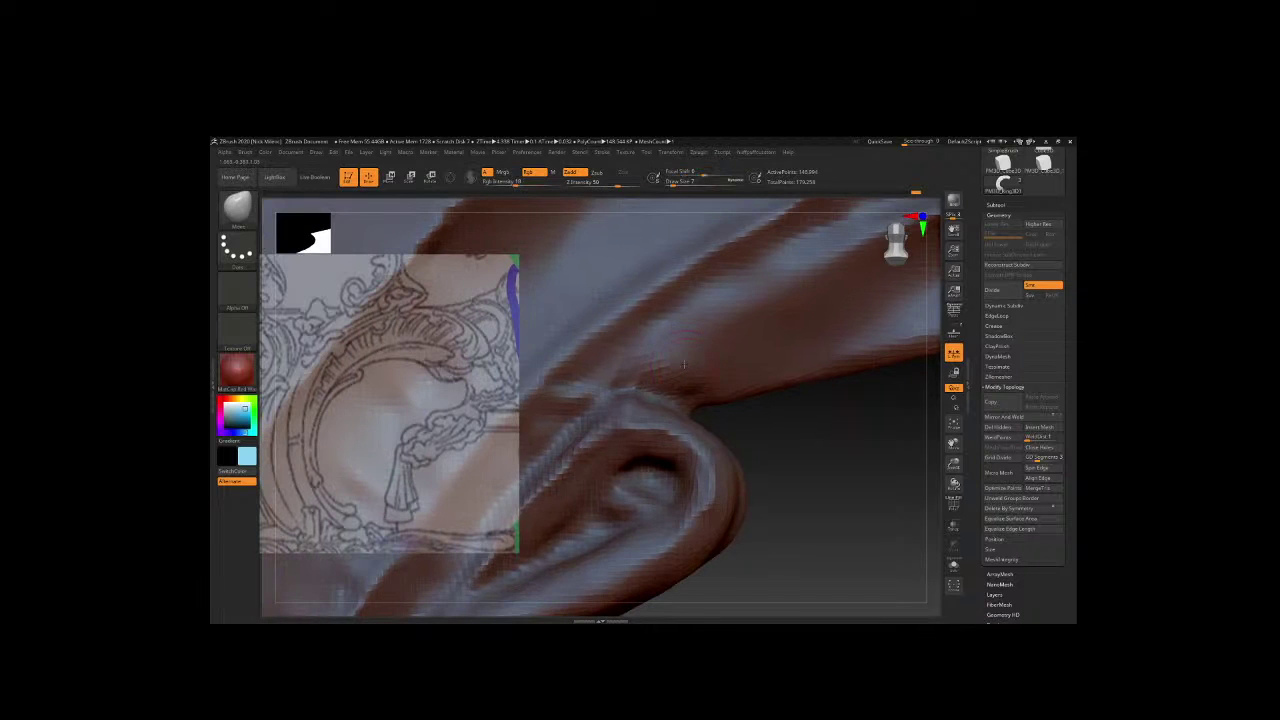
key(space)
key(shift)
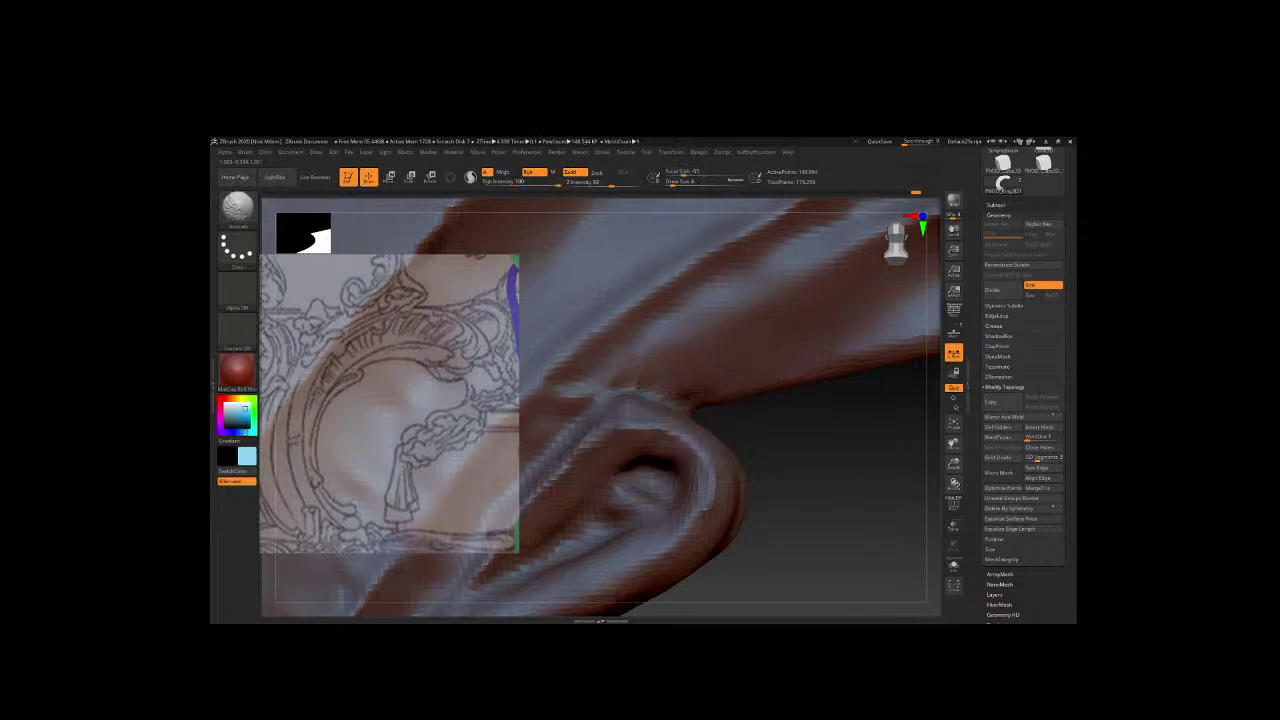
shift+drag(689, 402, 695, 382)
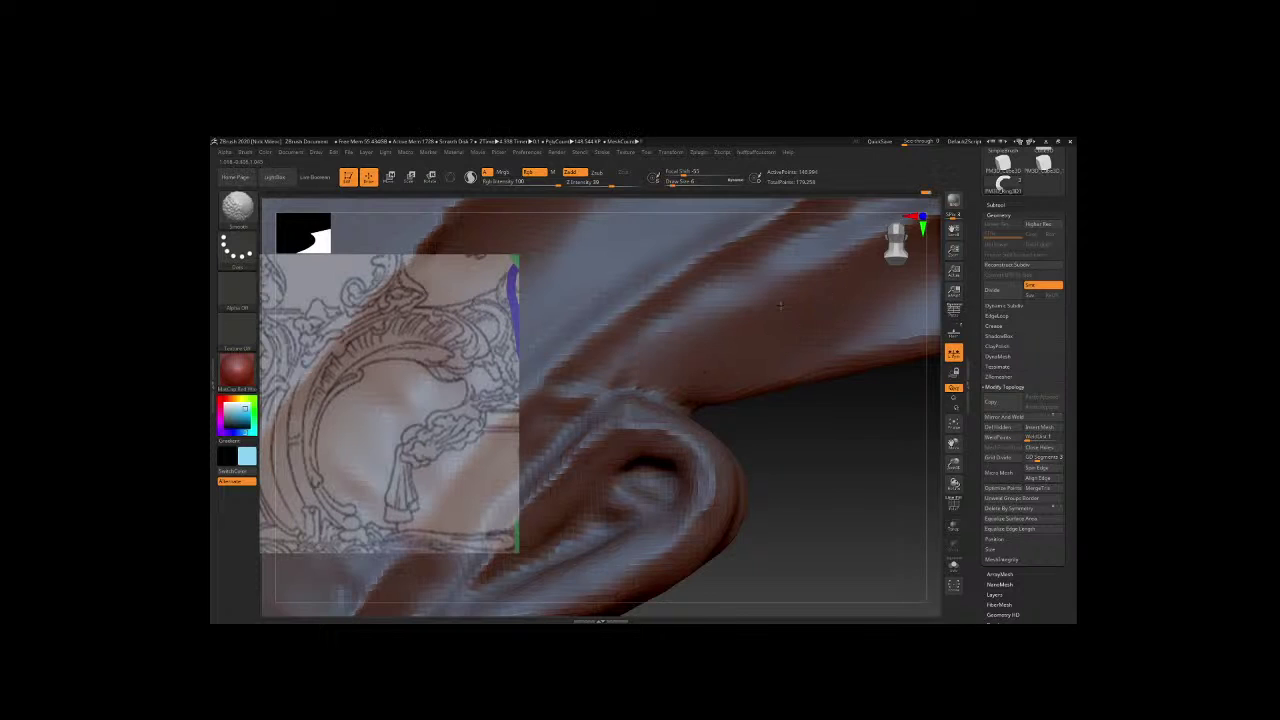
Inspect the smoothed rim from new angles and return to ClayBuildup at low intensity.
right_drag(690, 385, 600, 385)
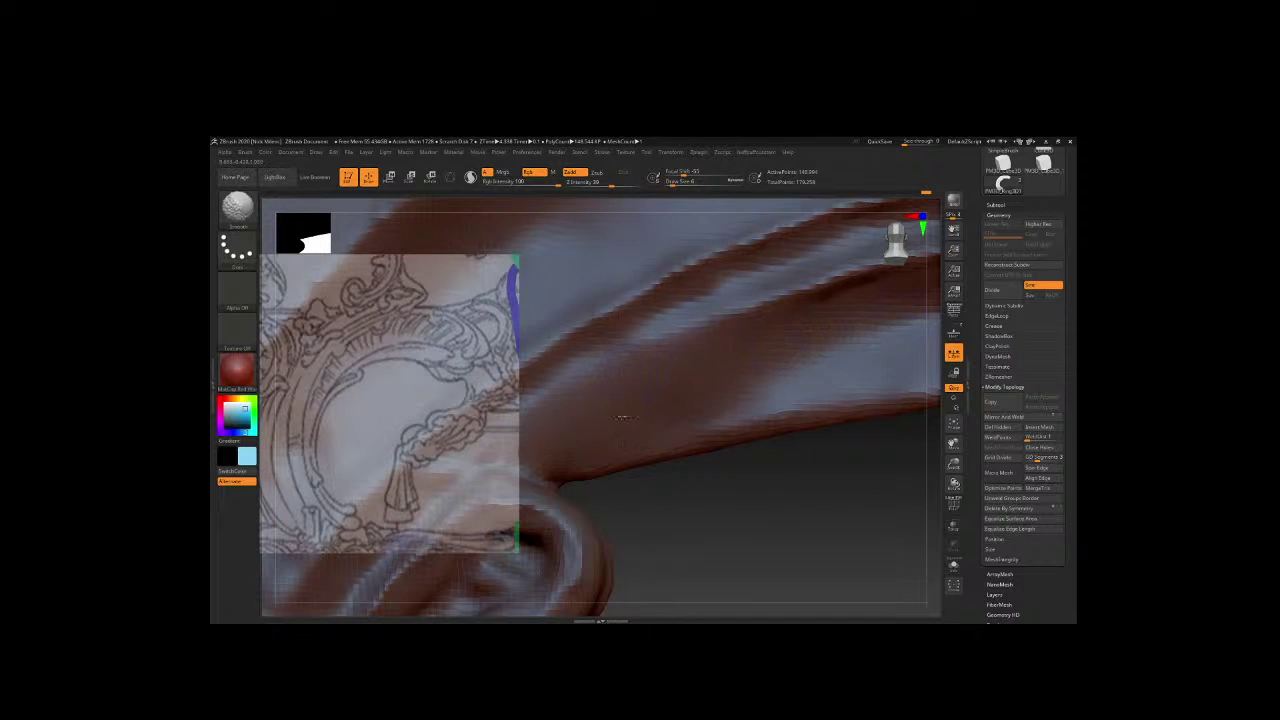
right_drag(727, 390, 678, 420)
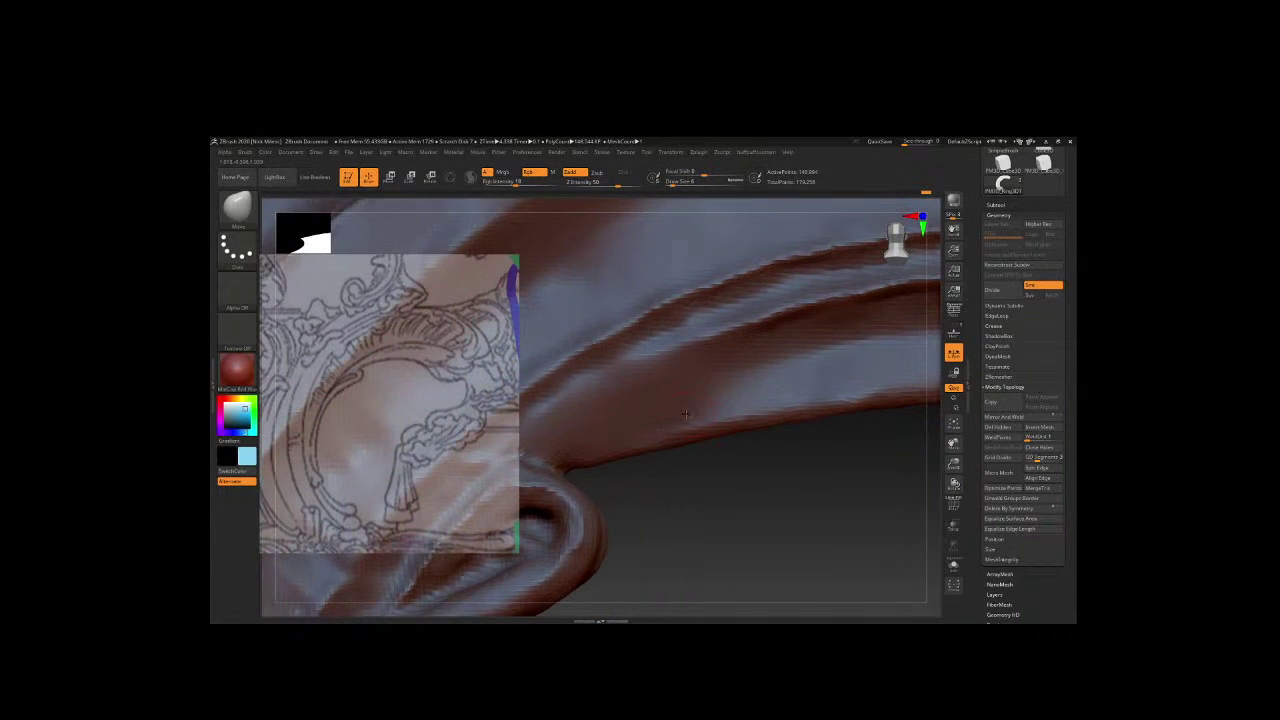
right_click(685, 413)
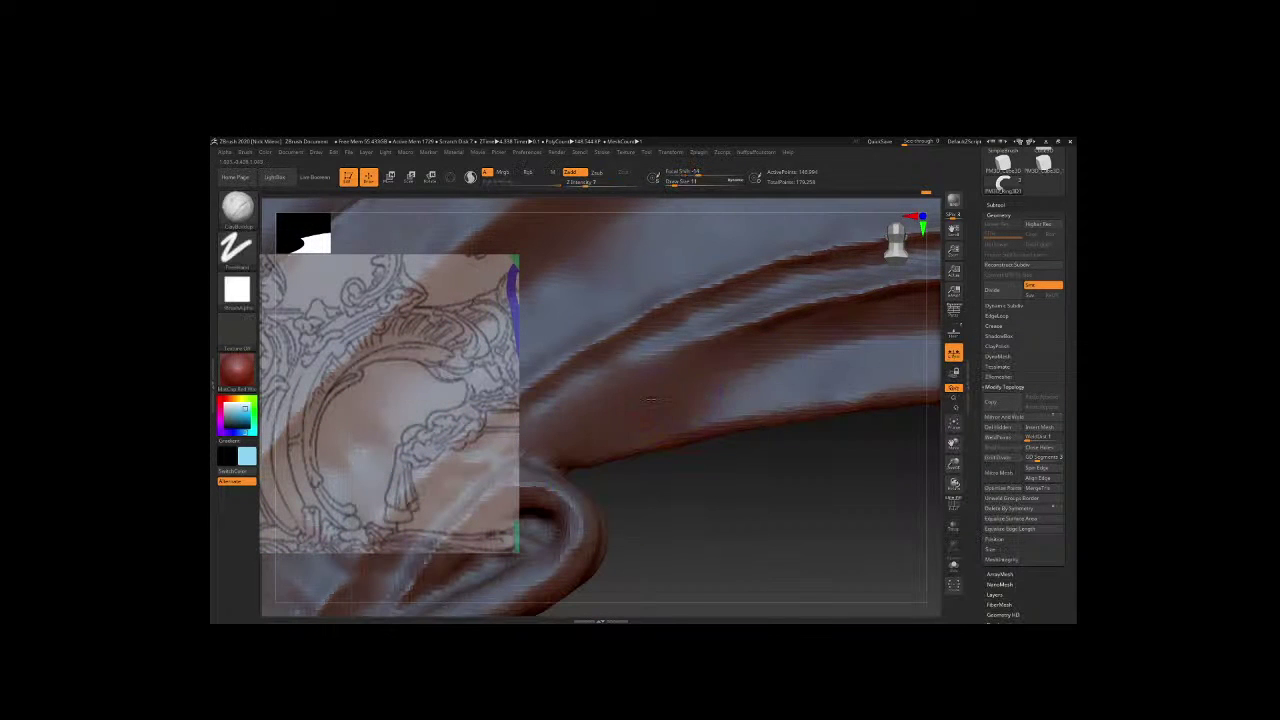
Set Focal Shift to 0 and build up clay along the strand's lower edge.
right_click(653, 401)
mouse_move(744, 396)
mouse_down()
mouse_move(676, 415)
mouse_move(736, 384)
mouse_move(690, 430)
mouse_up()
drag(835, 489, 600, 420)
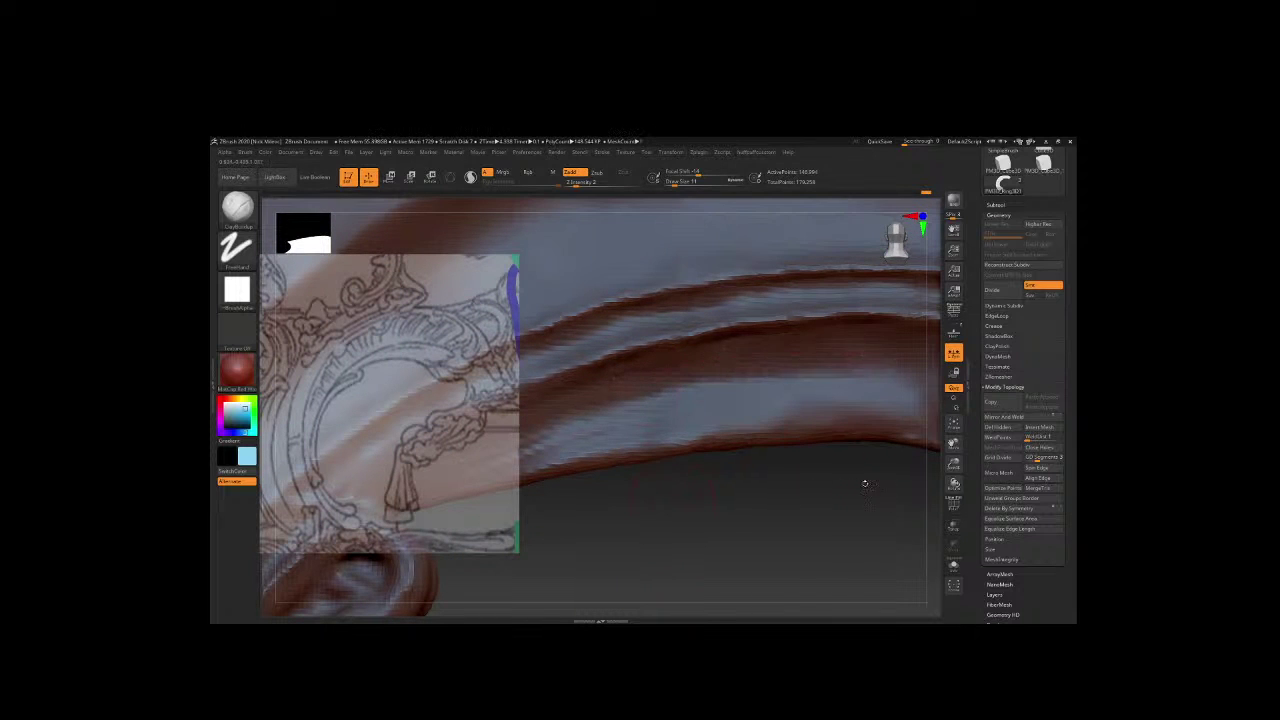
mouse_move(863, 480)
mouse_down()
mouse_move(741, 529)
mouse_move(852, 418)
mouse_up()
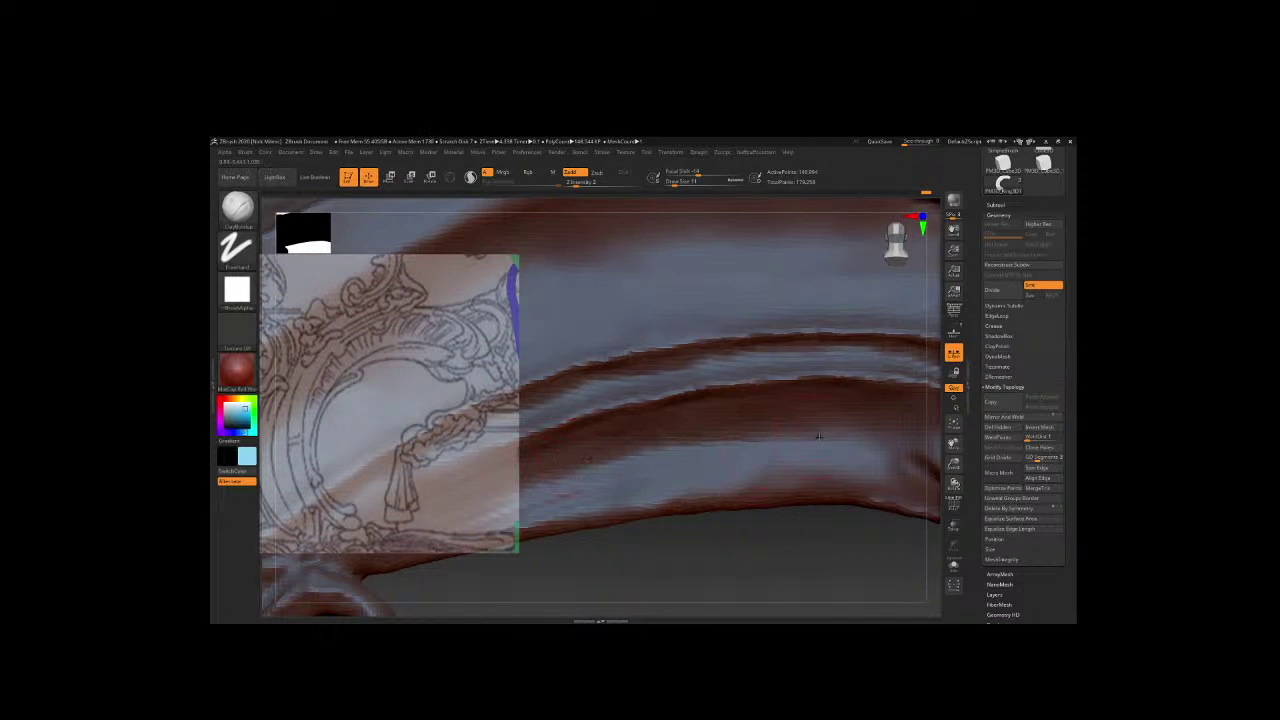
mouse_move(818, 436)
ctrl+mouse_down()
mouse_move(851, 429)
mouse_move(771, 443)
mouse_move(792, 433)
ctrl+mouse_up()
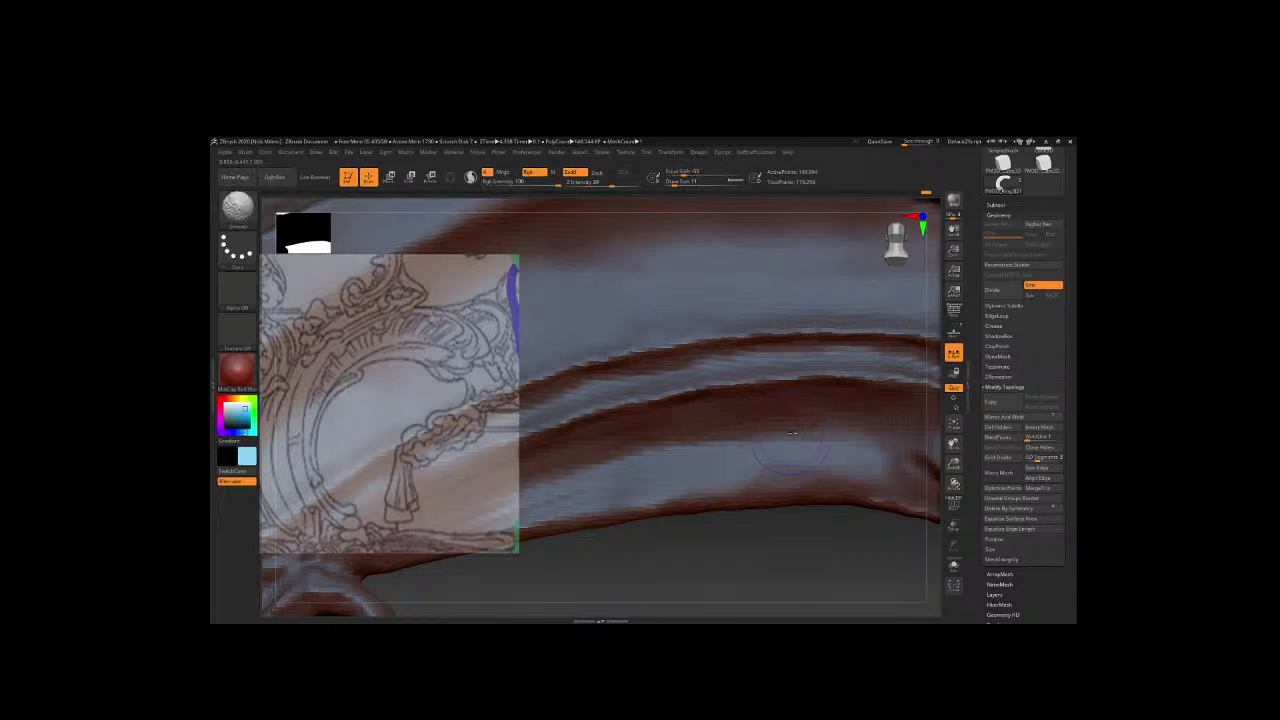
Reorient the scroll, switch to the Move brush, then leave ZBrush for the browser.
key(space)
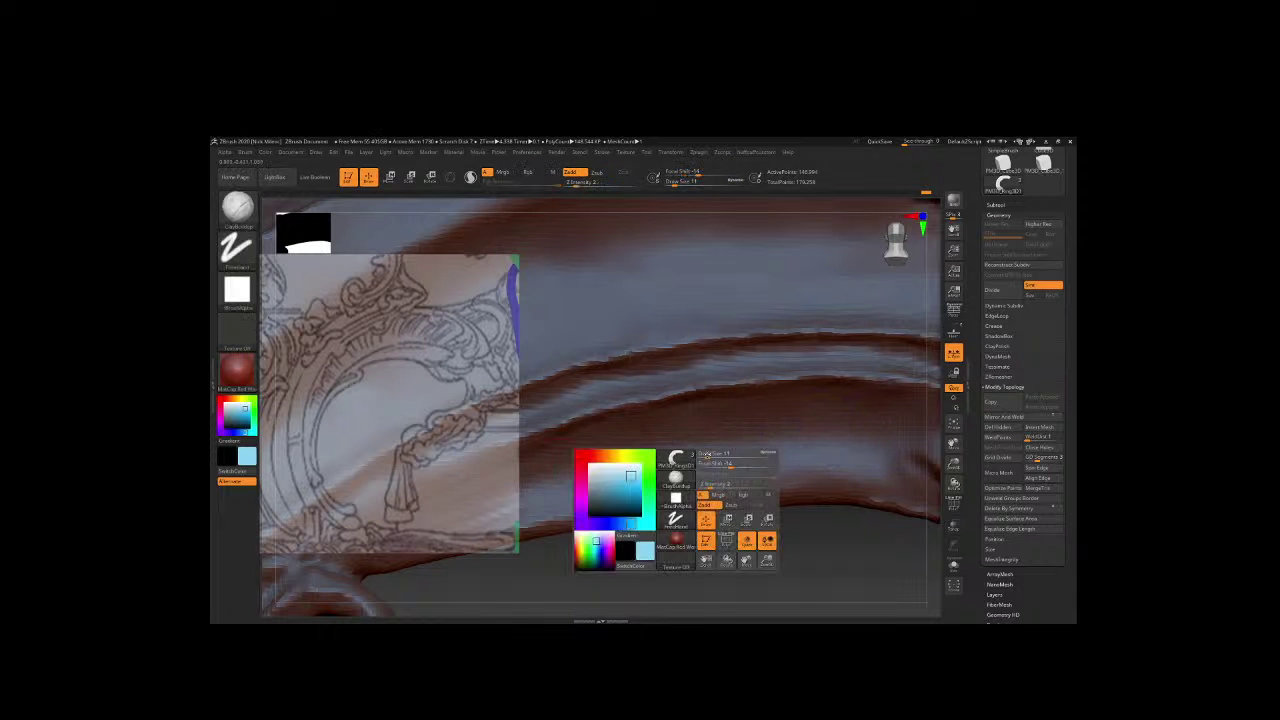
mouse_move(705, 454)
shift+mouse_down()
mouse_move(857, 476)
mouse_move(852, 403)
shift+mouse_up()
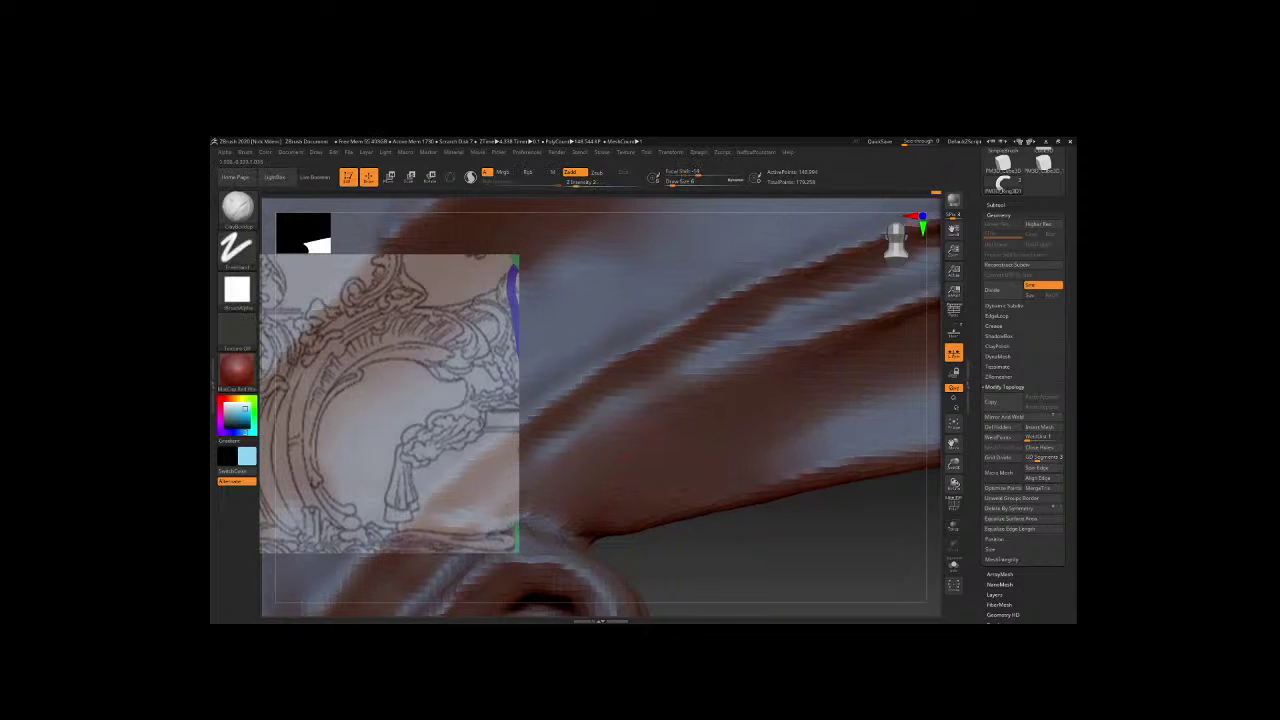
mouse_move(631, 454)
mouse_down()
mouse_move(864, 552)
mouse_move(714, 519)
mouse_up()
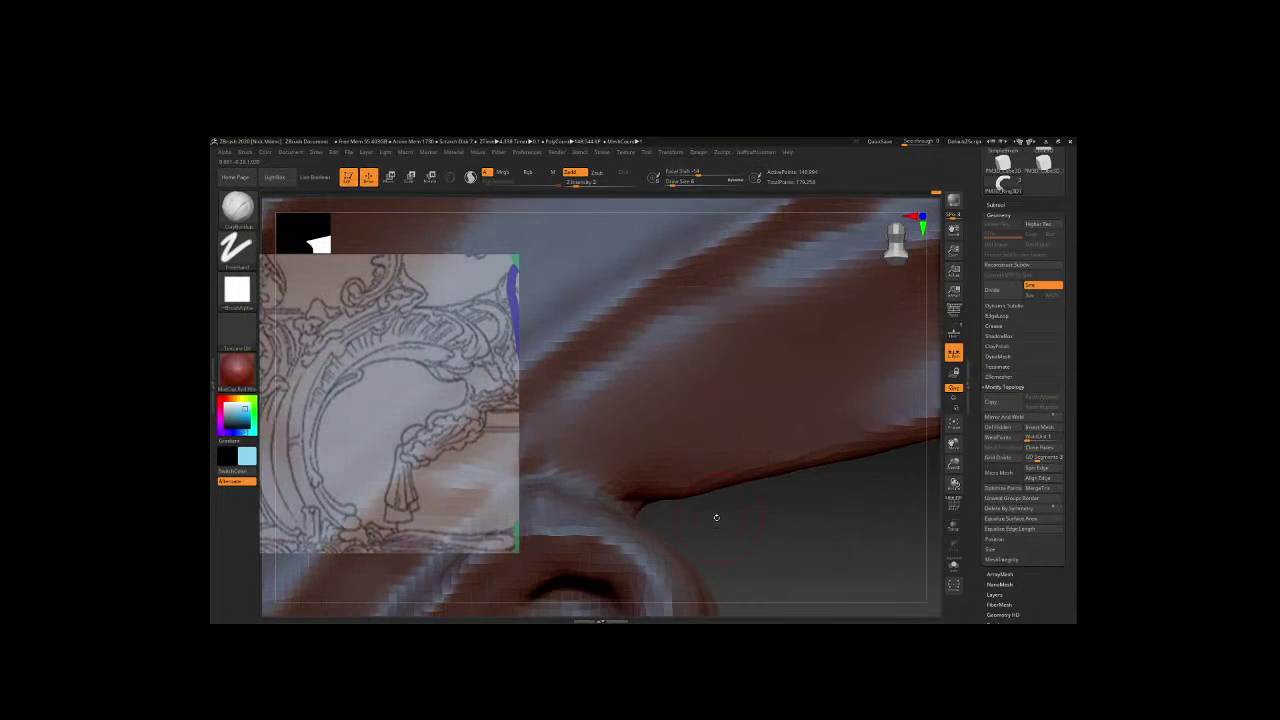
key(b)
key(m)
key(v)
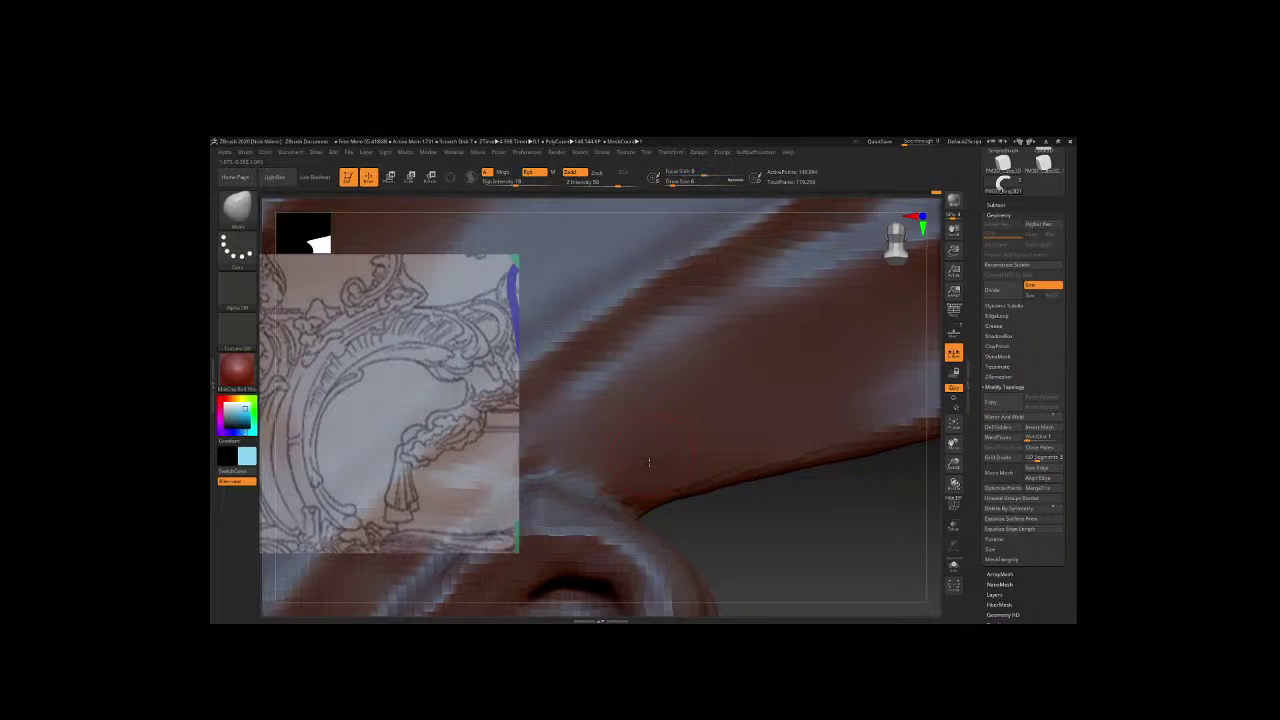
key(space)
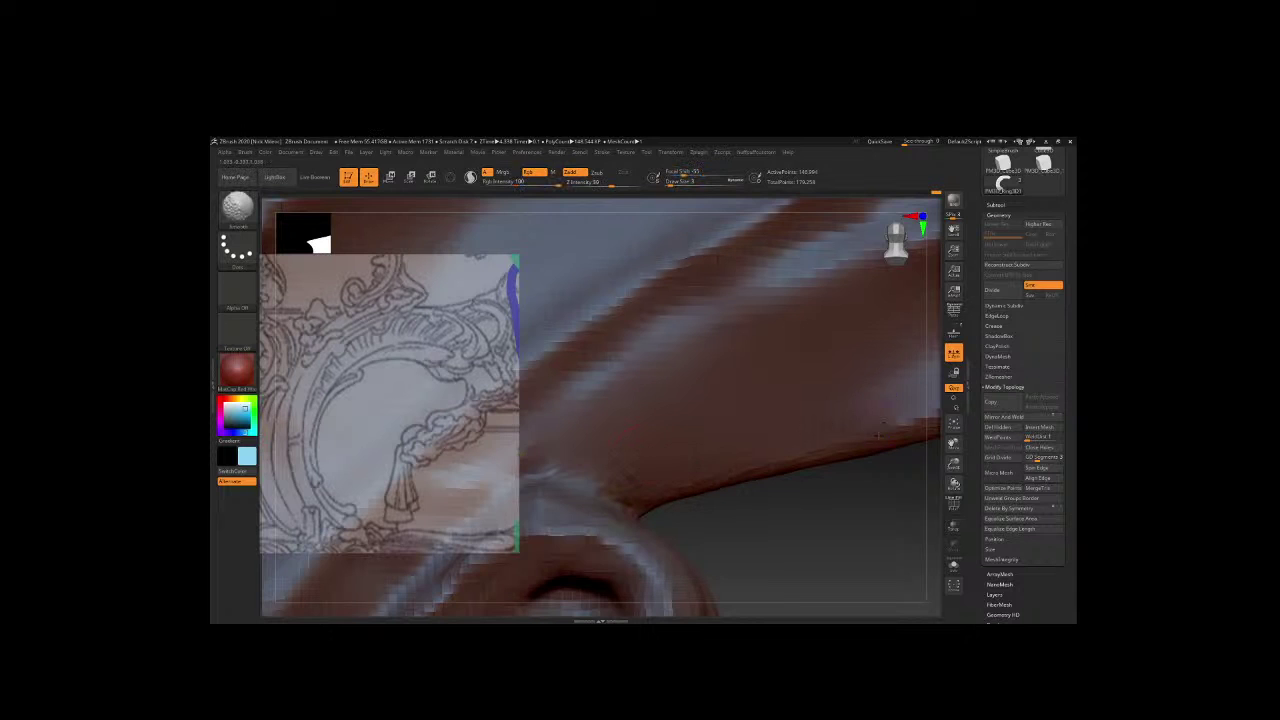
drag(878, 435, 703, 505)
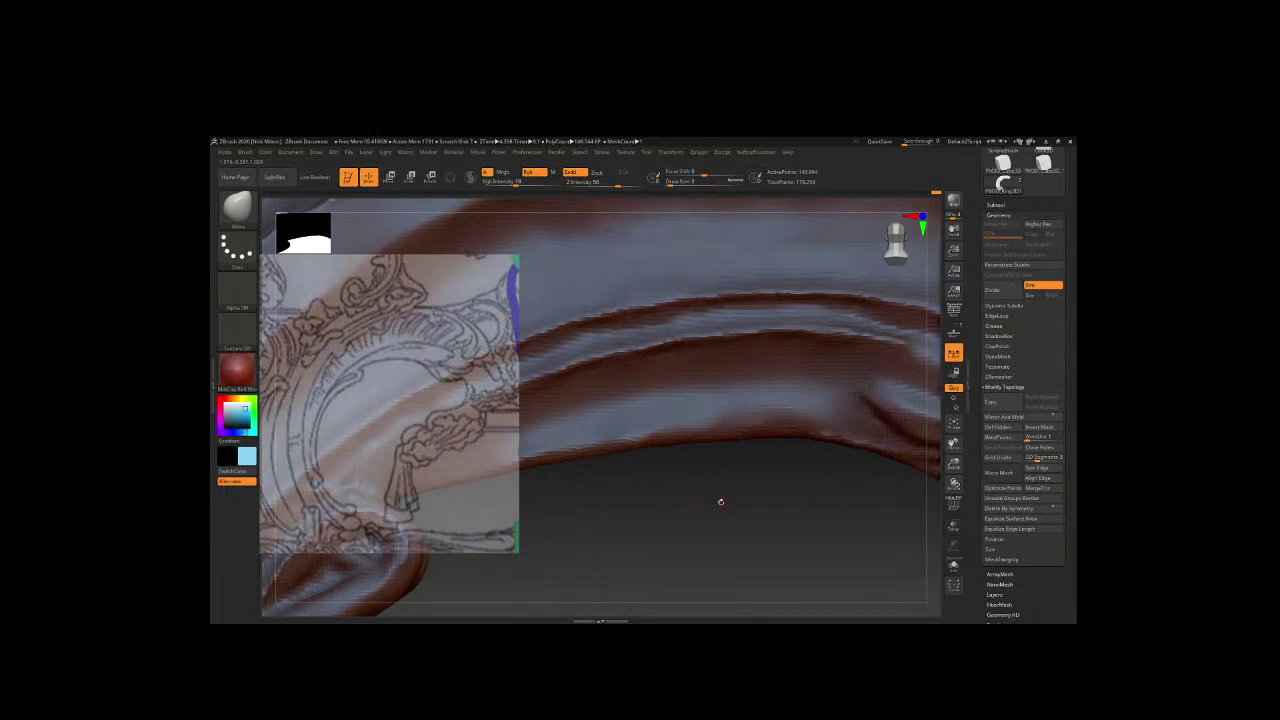
key(alt+Tab)
key(alt+Tab)
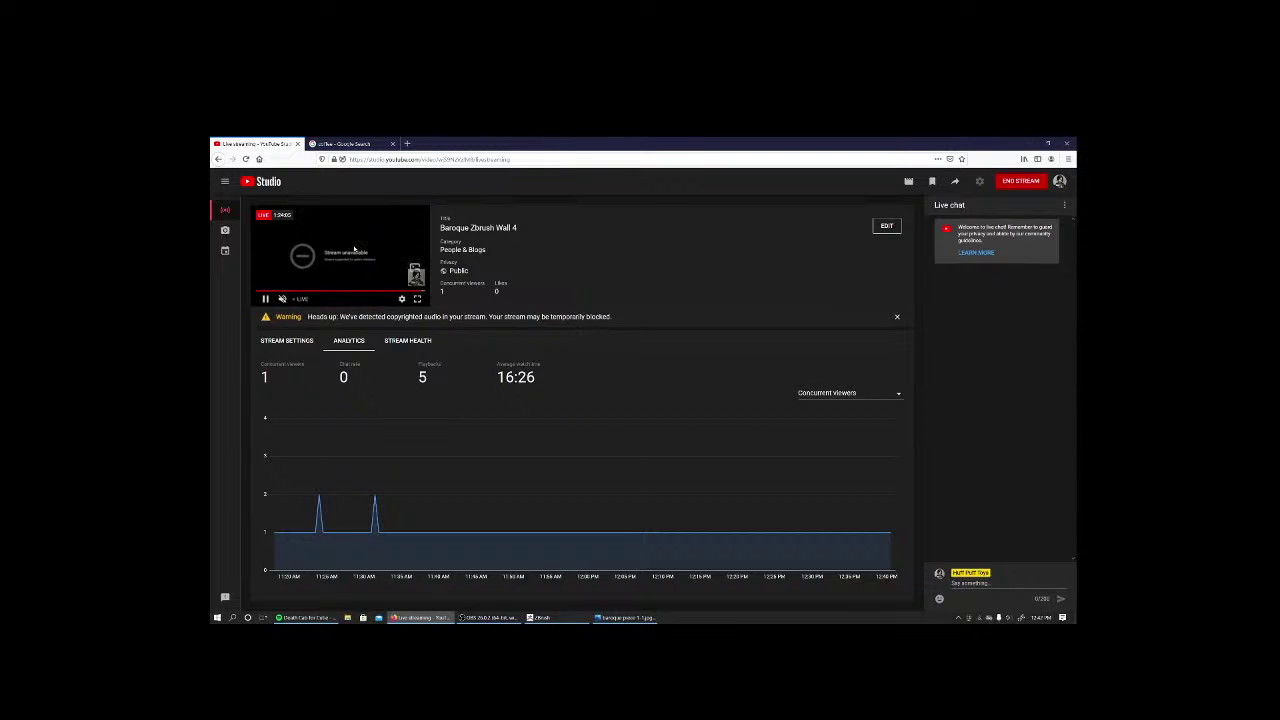
Check OBS, dismiss the copyrighted-audio warning, and start ending the 'Baroque Zbrush Wall 4' stream.
click(490, 617)
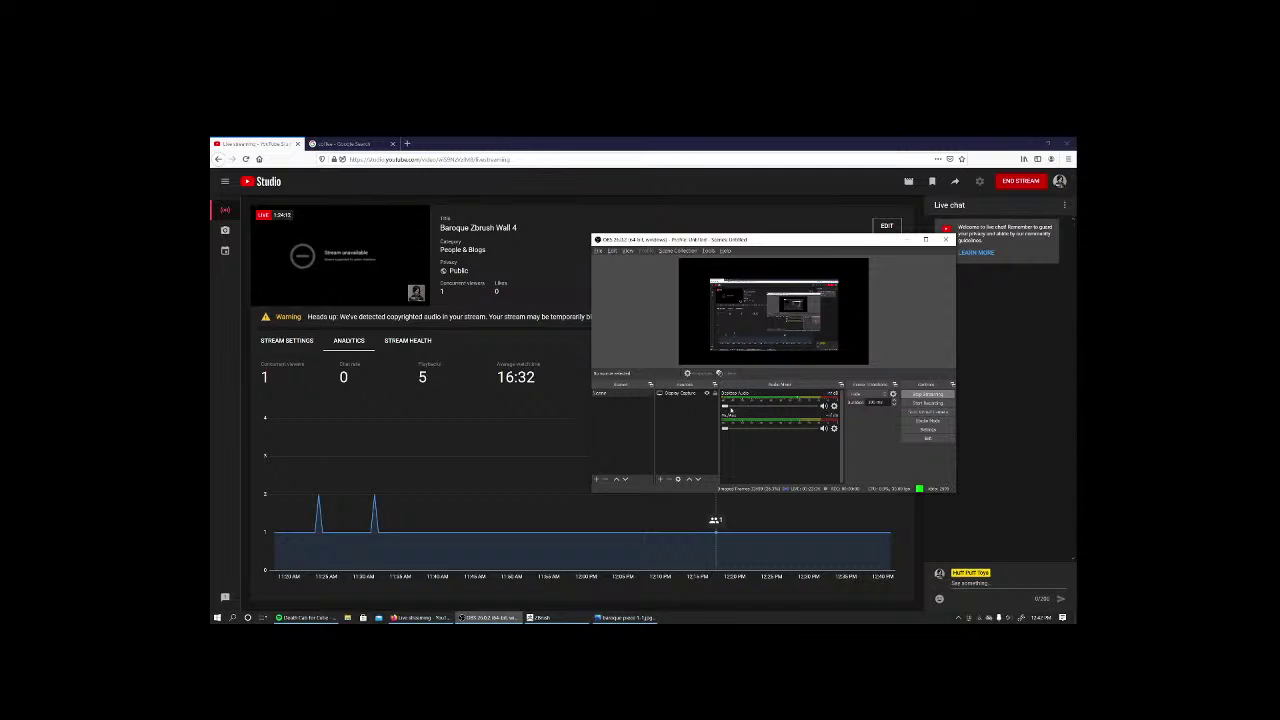
click(552, 430)
click(896, 317)
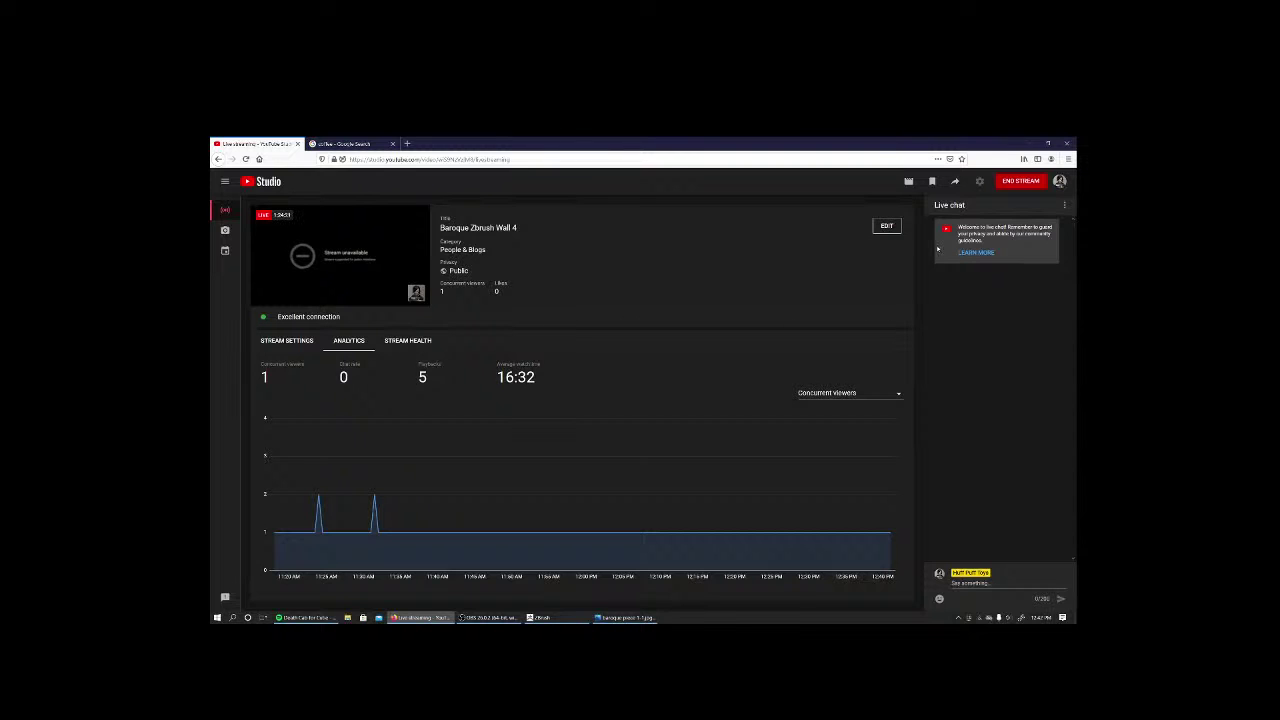
click(1020, 181)
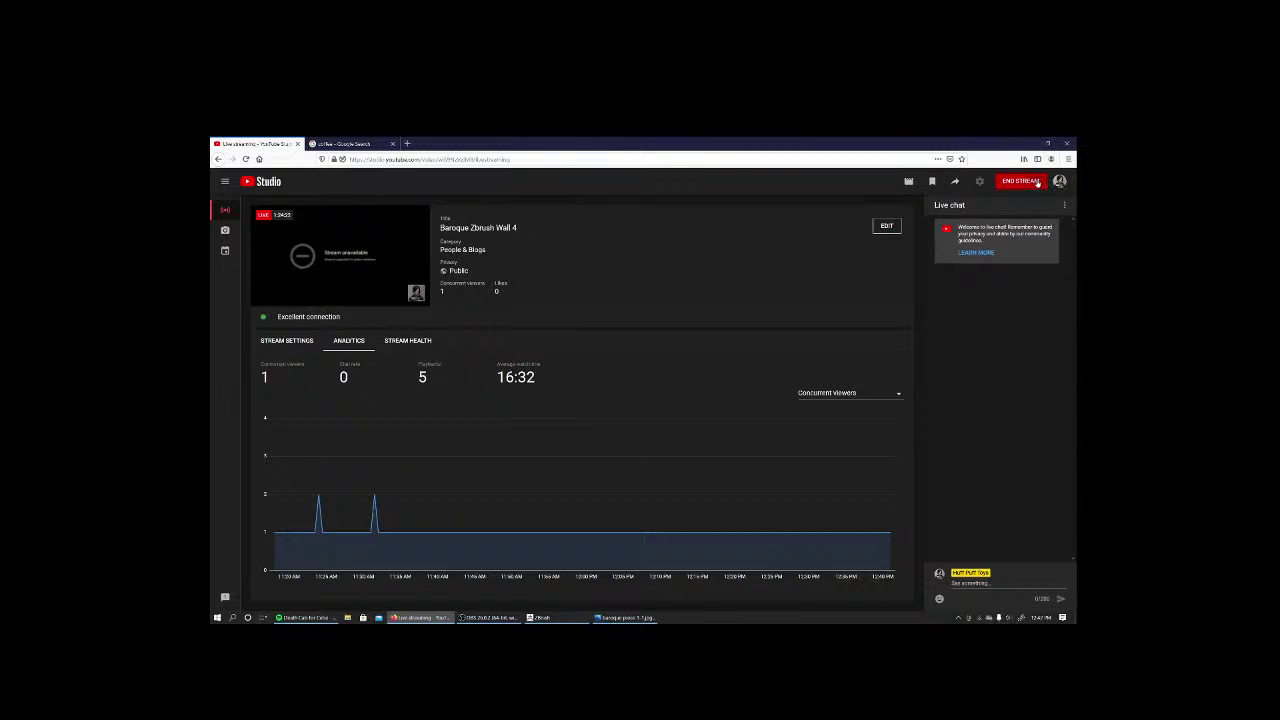